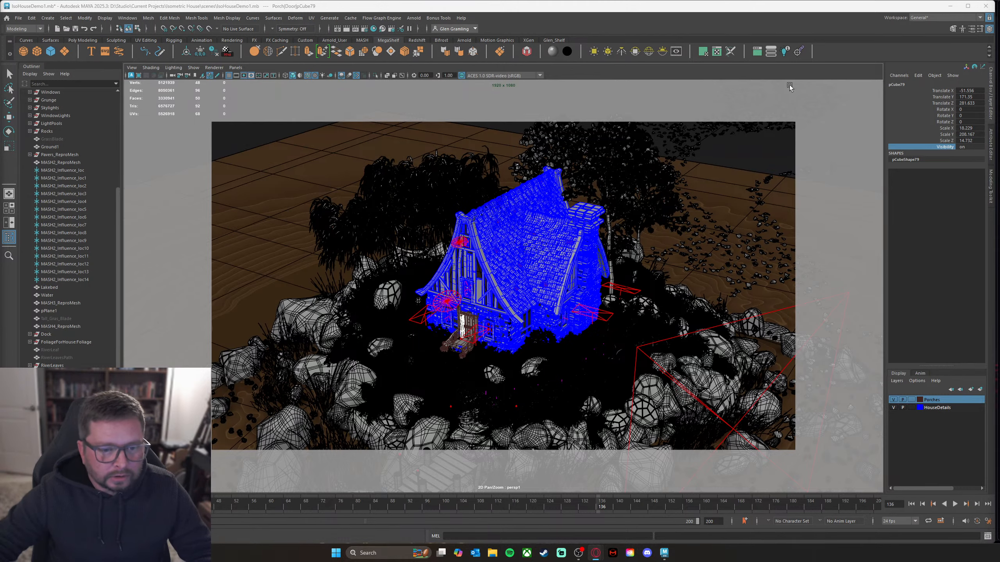
left_click_drag(583, 324, 526, 315, "alt")
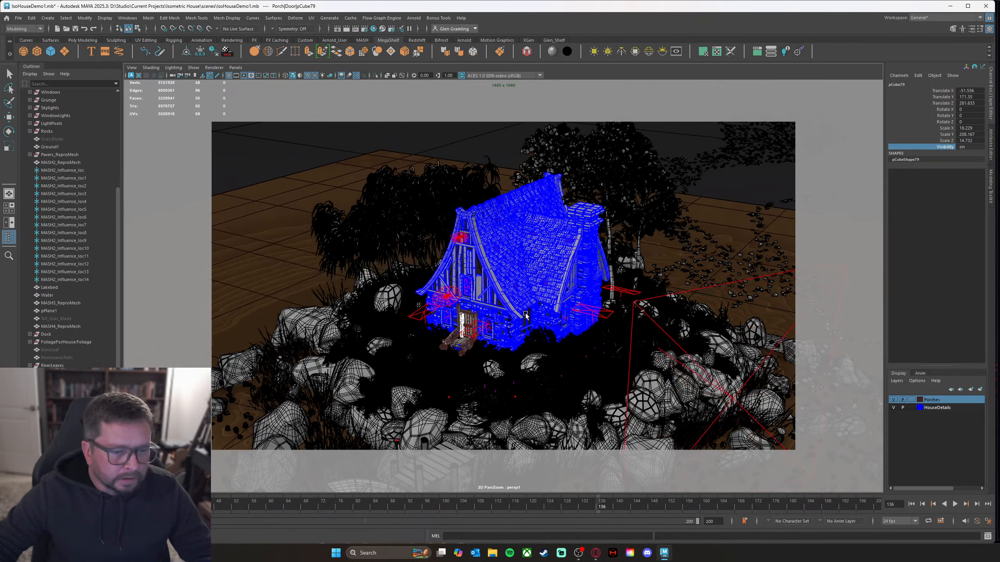
left_click_drag(578, 286, 565, 305, "alt")
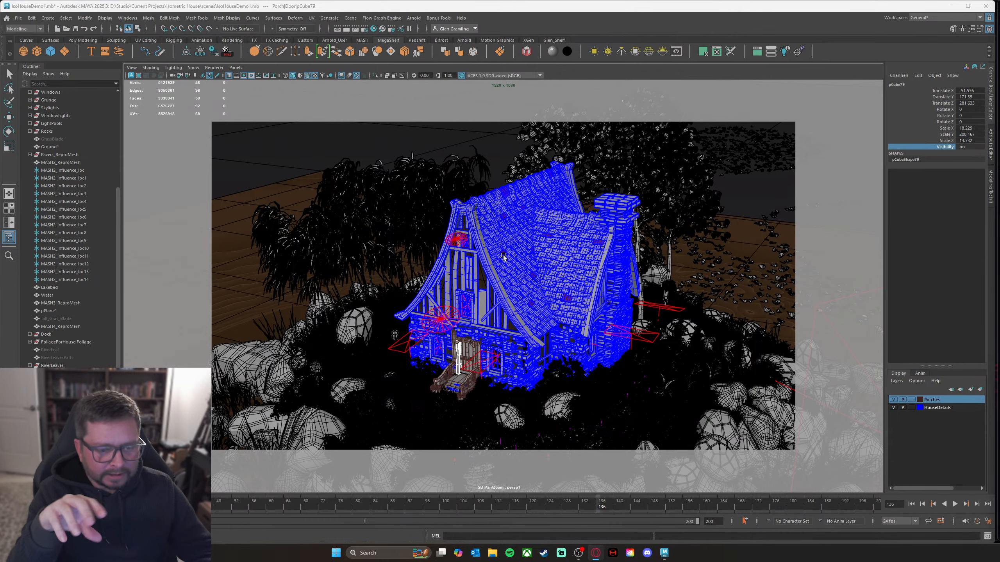
scroll(512, 260, "down", 5)
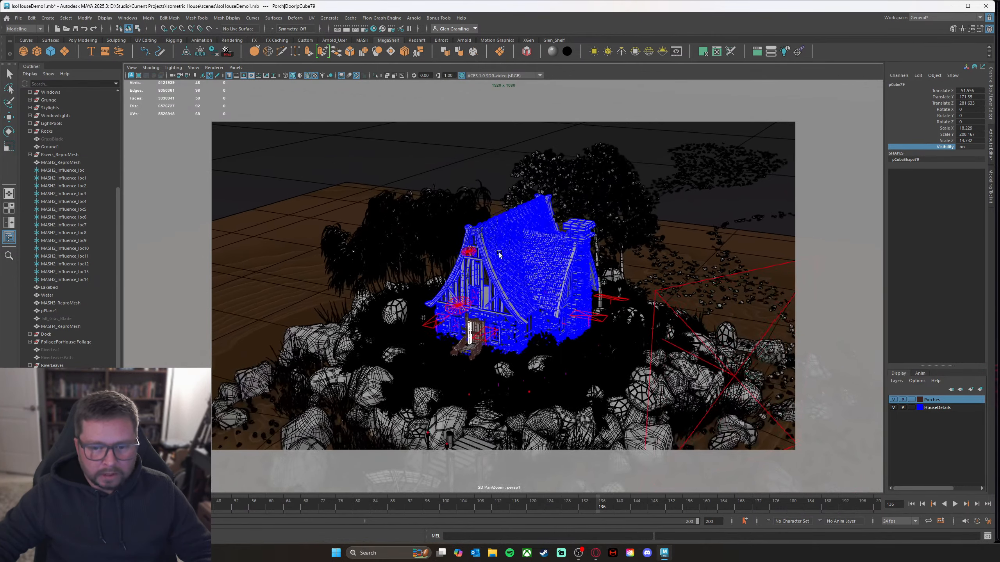
mouse_move(499, 255)
left_mouse_down("alt")
mouse_move(477, 267)
mouse_move(488, 246)
mouse_move(487, 259)
left_mouse_up("alt")
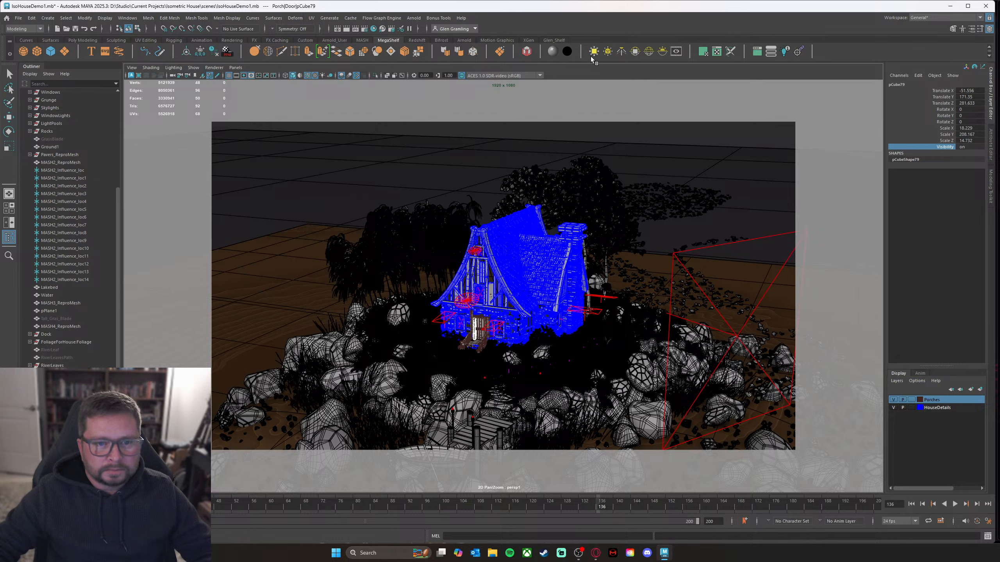
Step: Open the attributes of the atmosphere volume assigned under Environment in the Arnold render settings
left_click(364, 29)
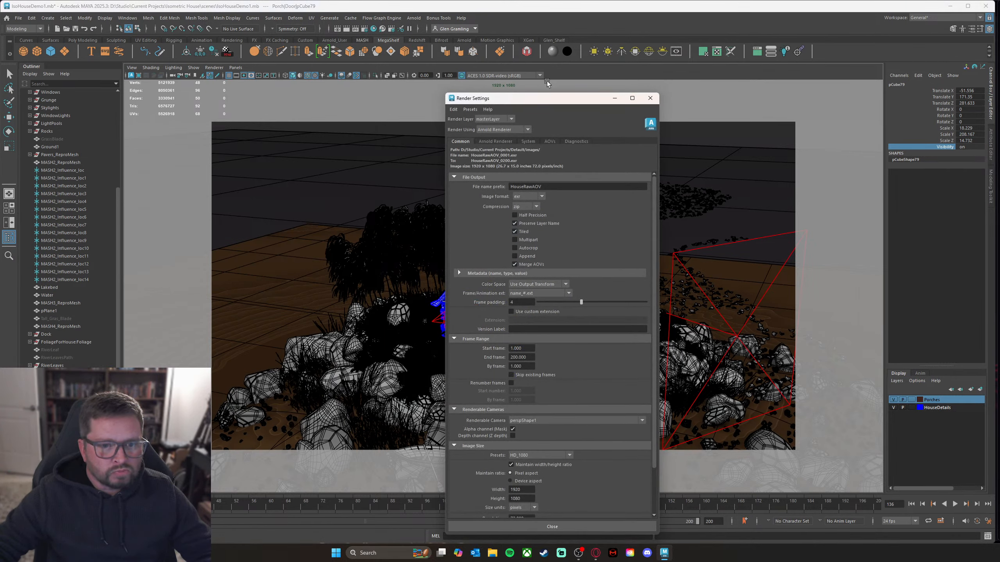
left_click_drag(543, 98, 512, 70)
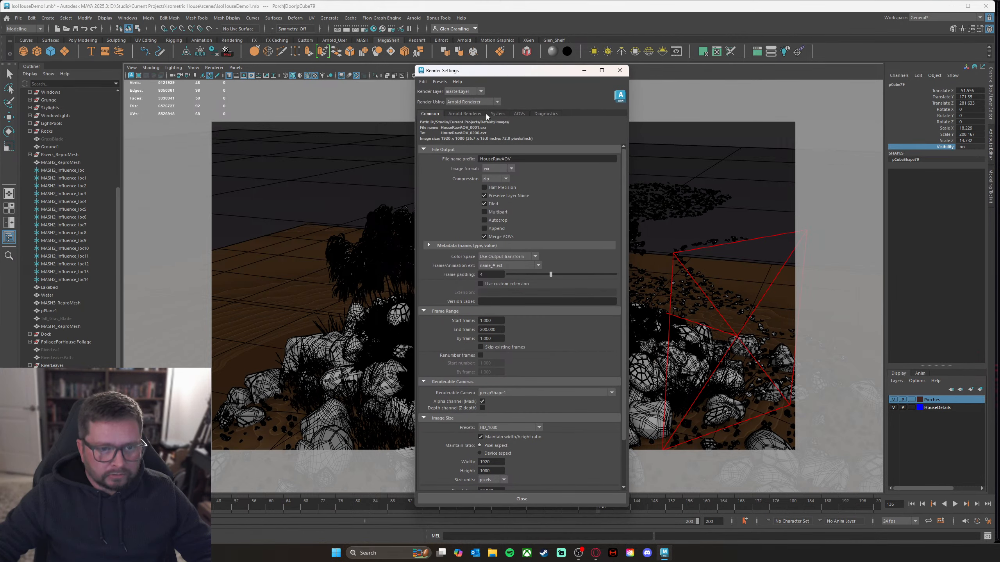
left_click(464, 113)
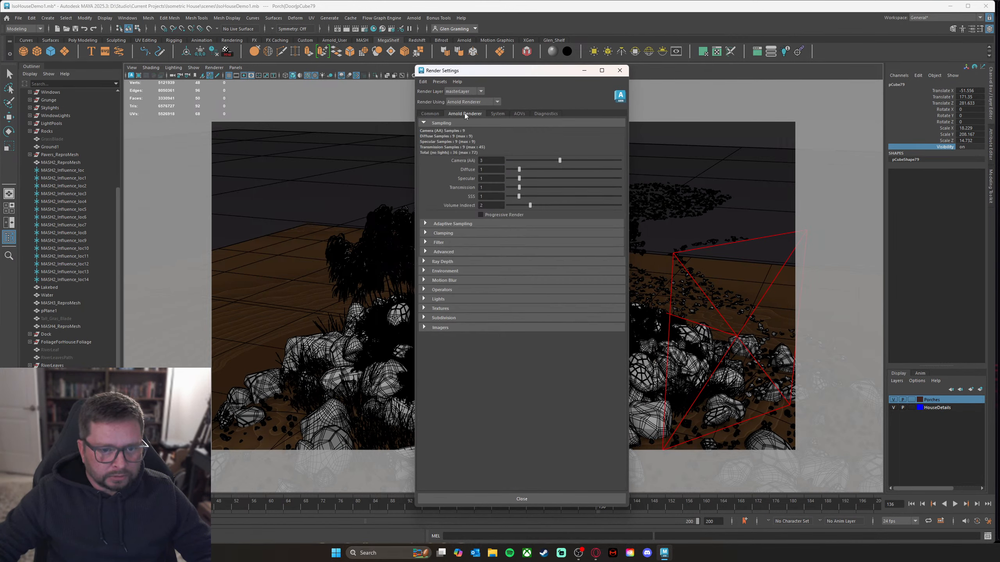
left_click(425, 271)
left_click(619, 281)
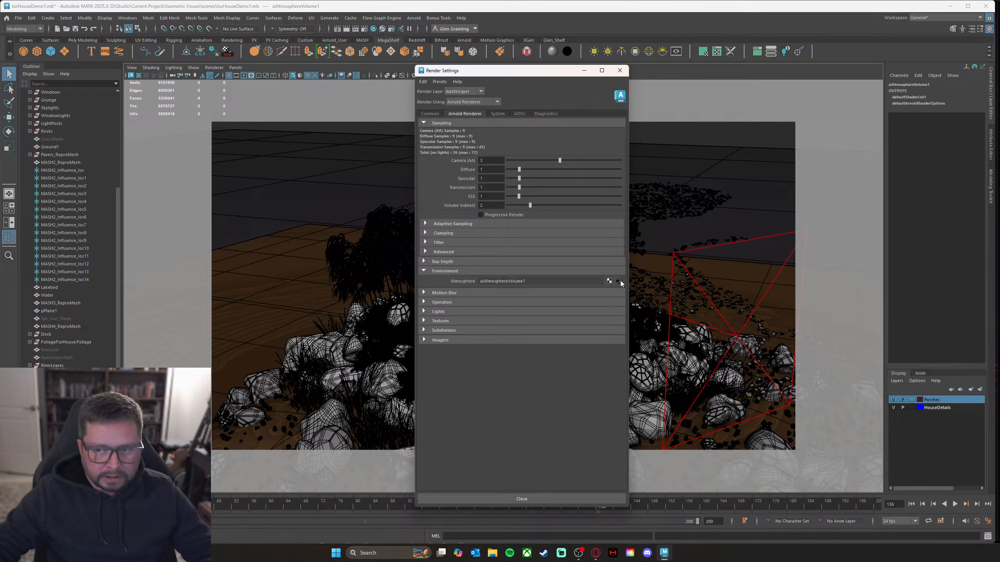
left_click(992, 145)
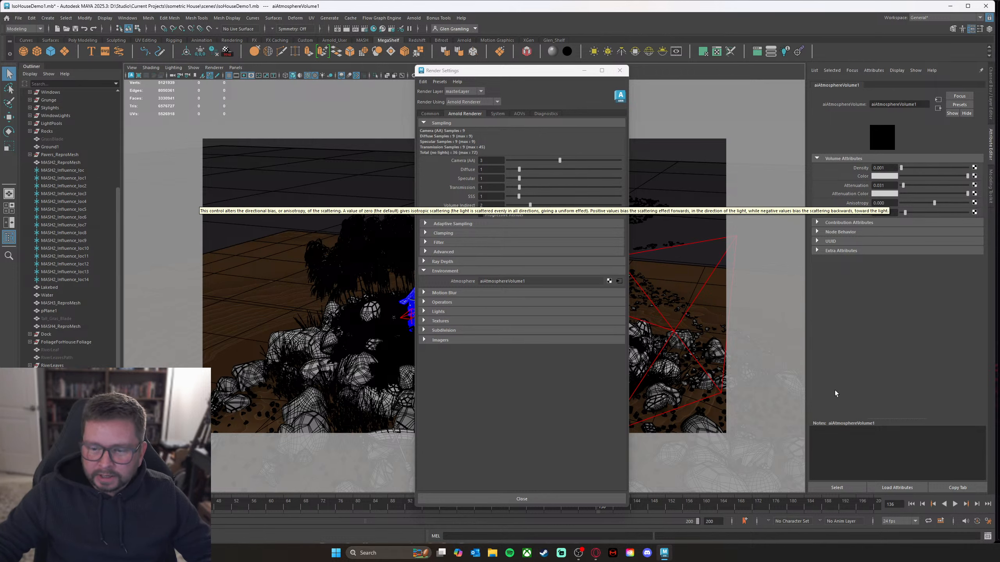
Step: Add the note "Density 0.002" to the atmosphere volume's node
left_click(859, 458)
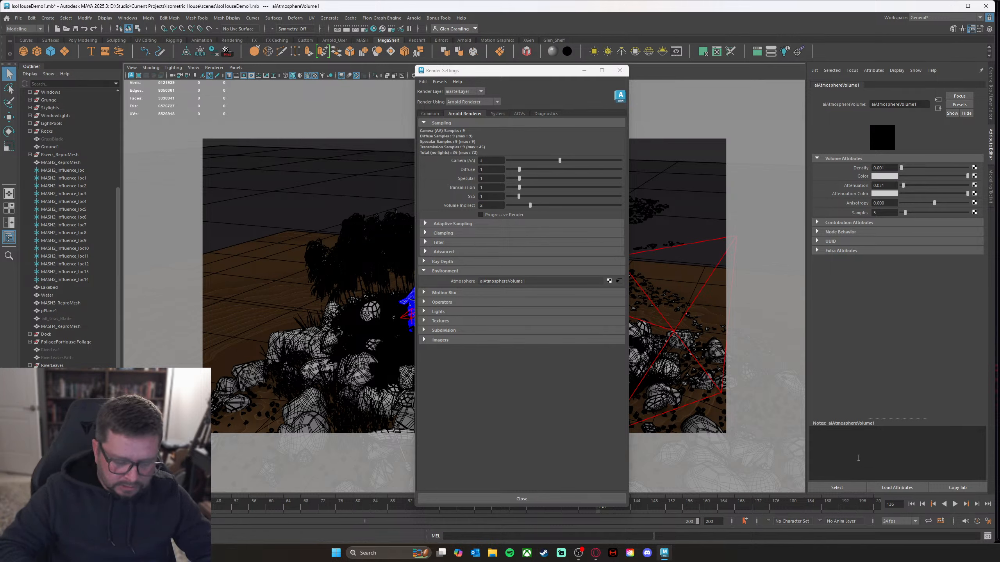
type("Density ")
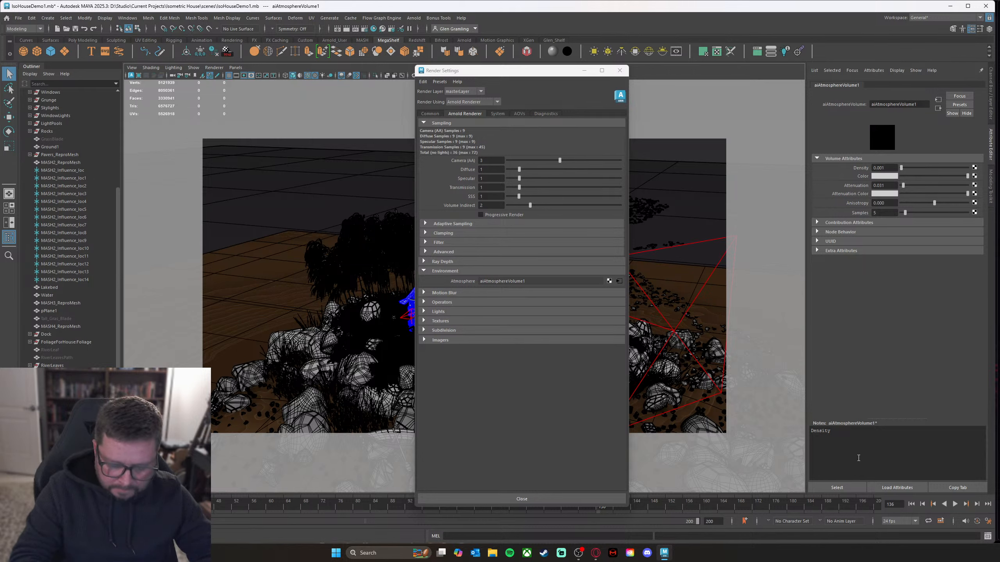
type("0.002")
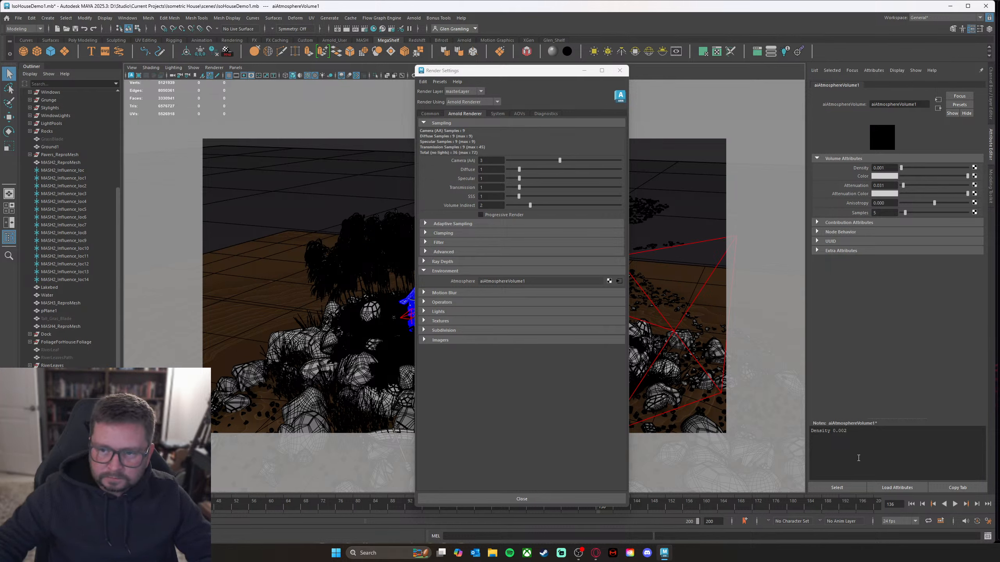
Step: Set the atmosphere volume's density to 0 and close the render settings
left_click_drag(886, 169, 850, 170)
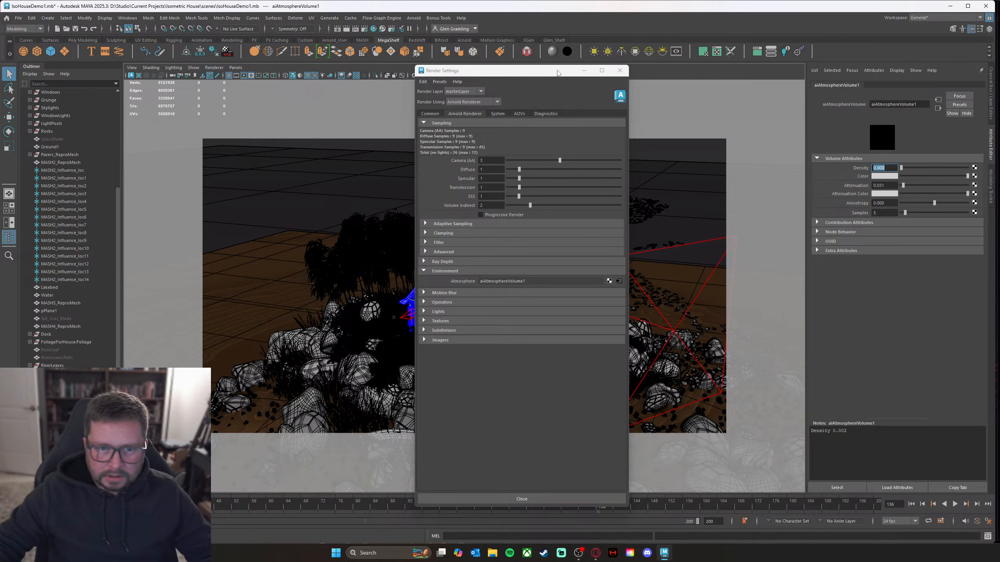
left_click_drag(557, 70, 605, 73)
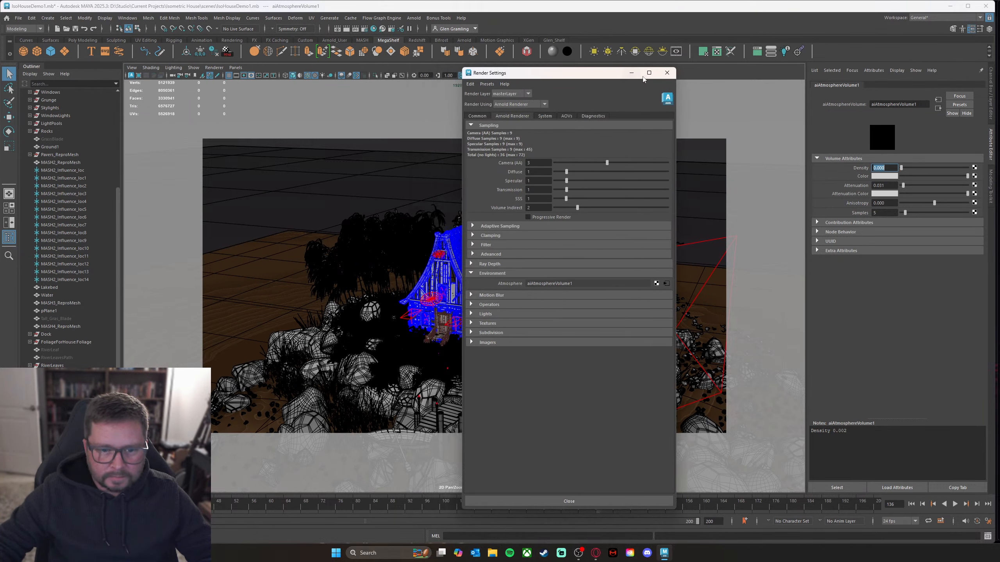
left_click(672, 76)
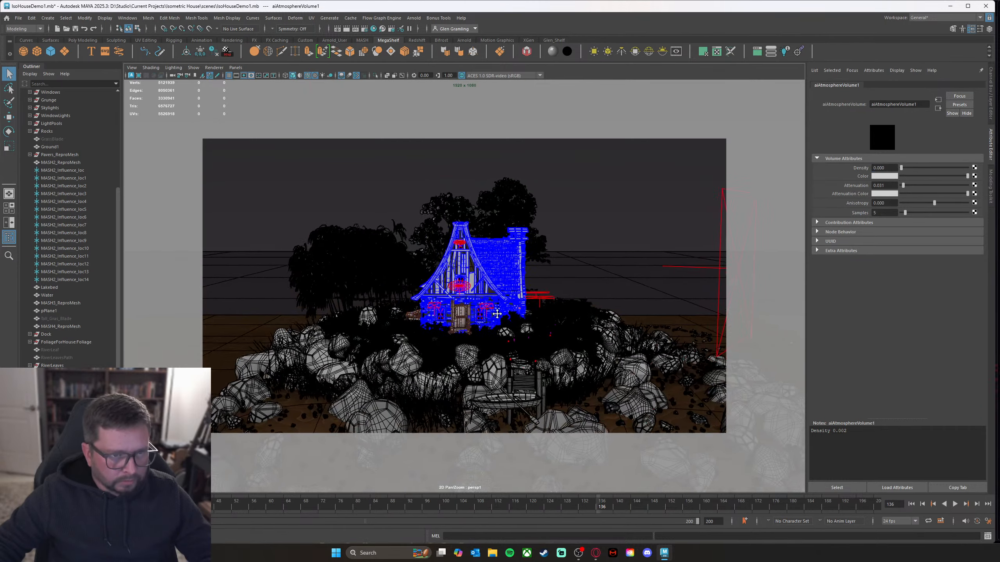
Step: Open the Arnold RenderView for the framed house, declining to copy the existing snapshots
scroll(473, 314, "up", 3)
scroll(473, 314, "up", 5)
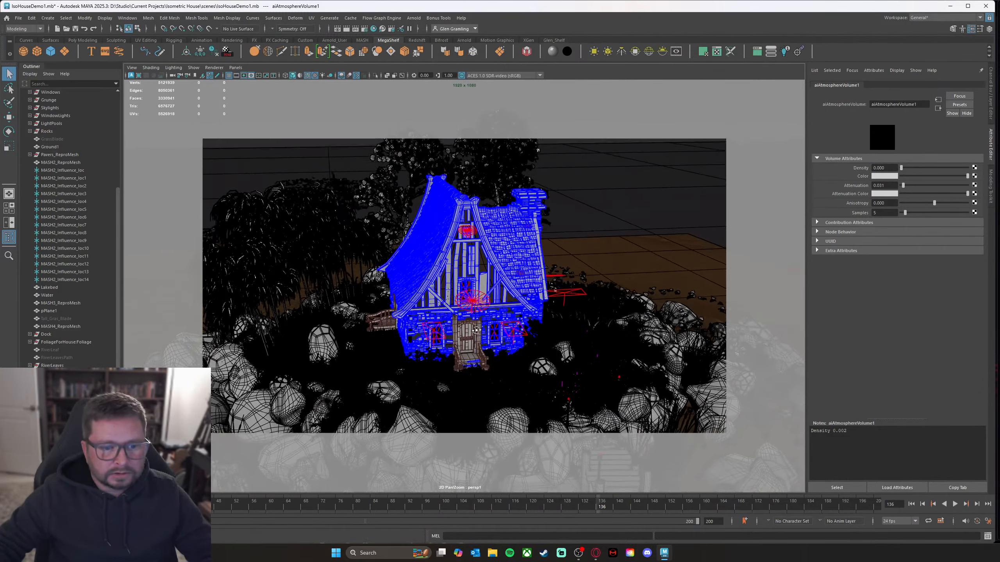
left_click(677, 52)
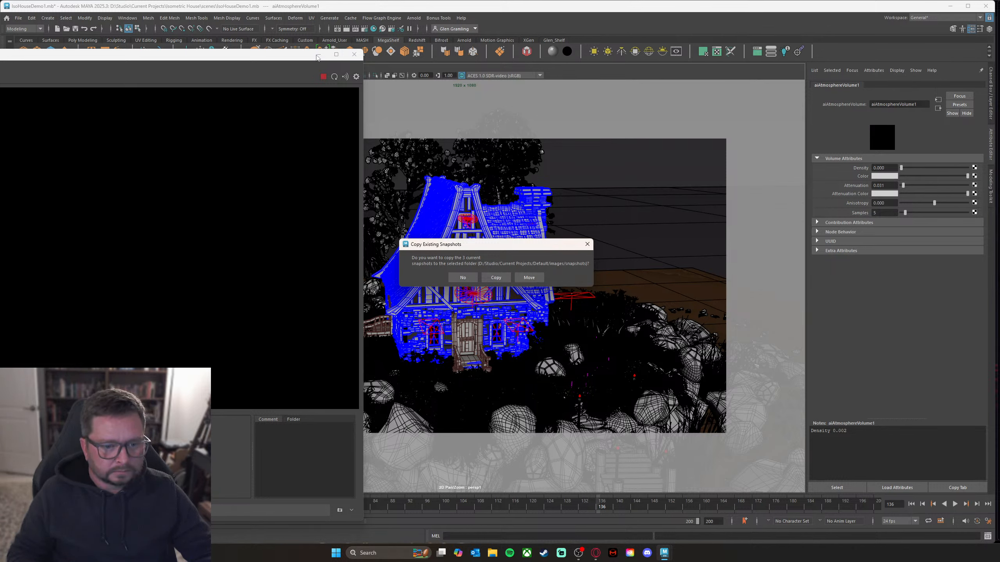
left_click(463, 278)
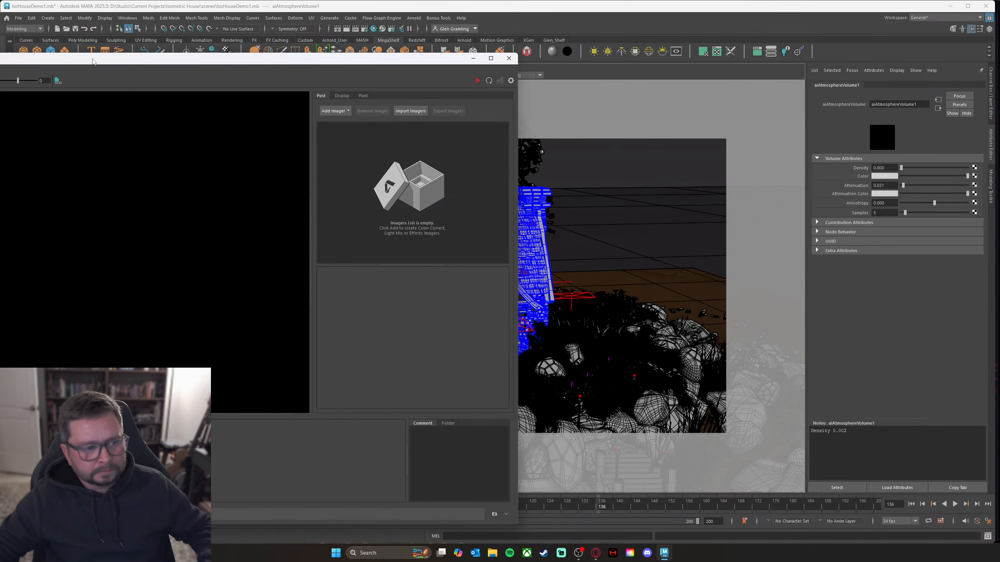
left_click_drag(180, 56, 492, 29)
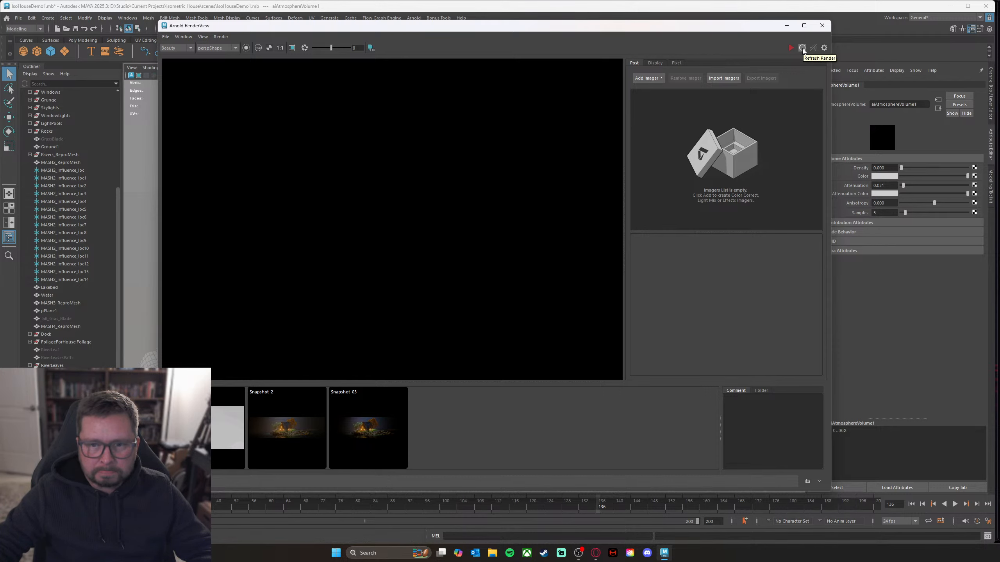
left_click_drag(728, 29, 713, 50)
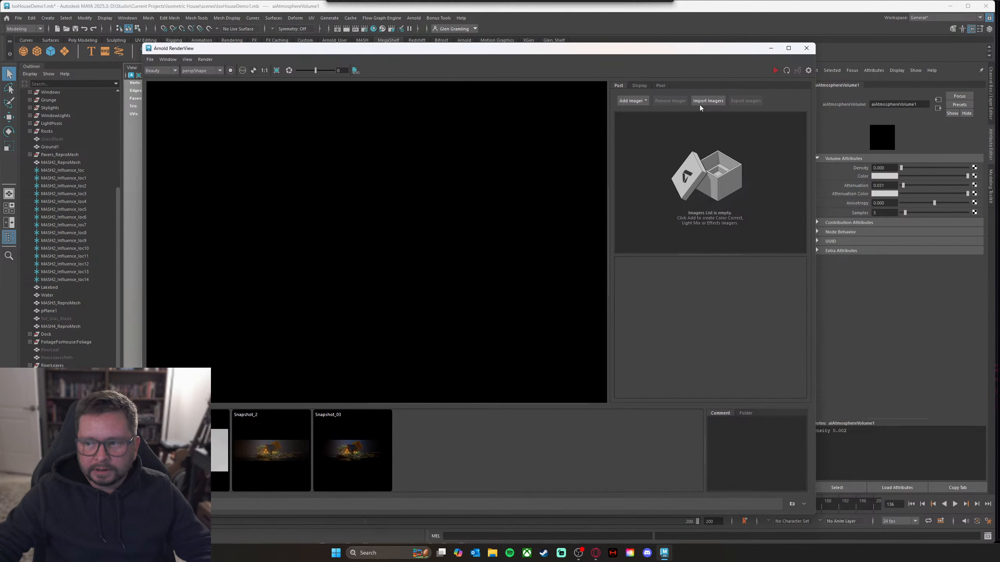
Step: Disable motion blur in the Arnold render settings and close them
left_click(364, 29)
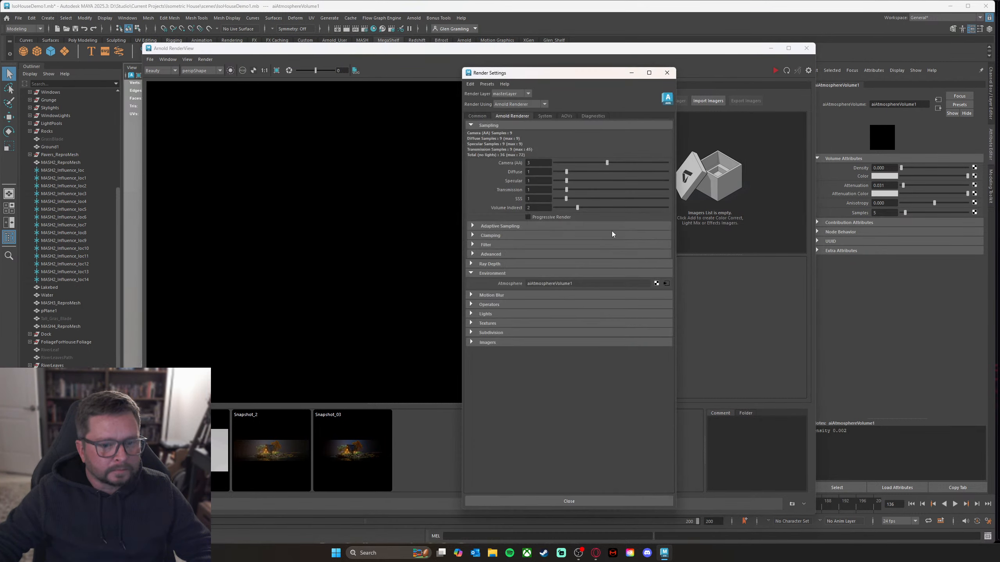
left_click(488, 295)
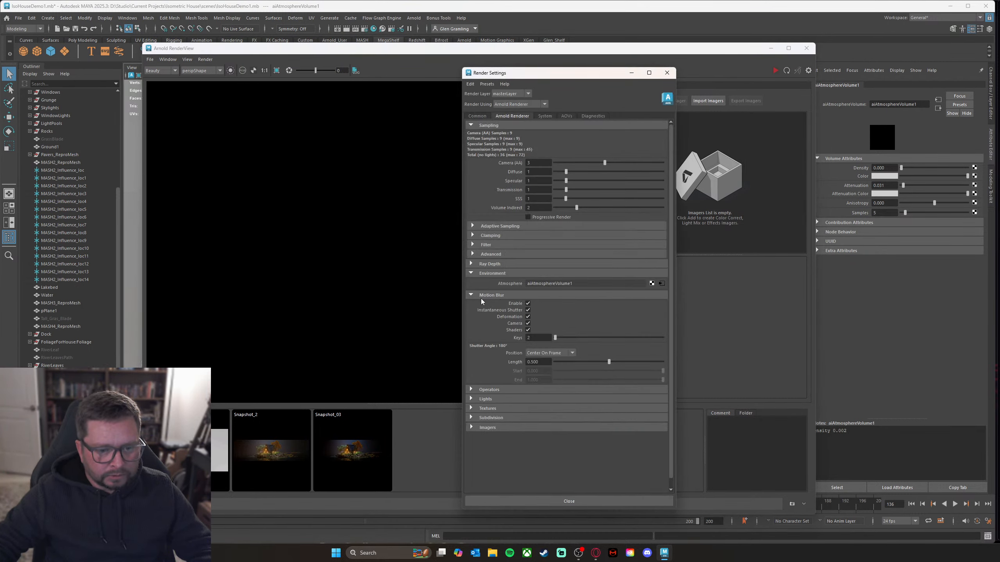
left_click(528, 304)
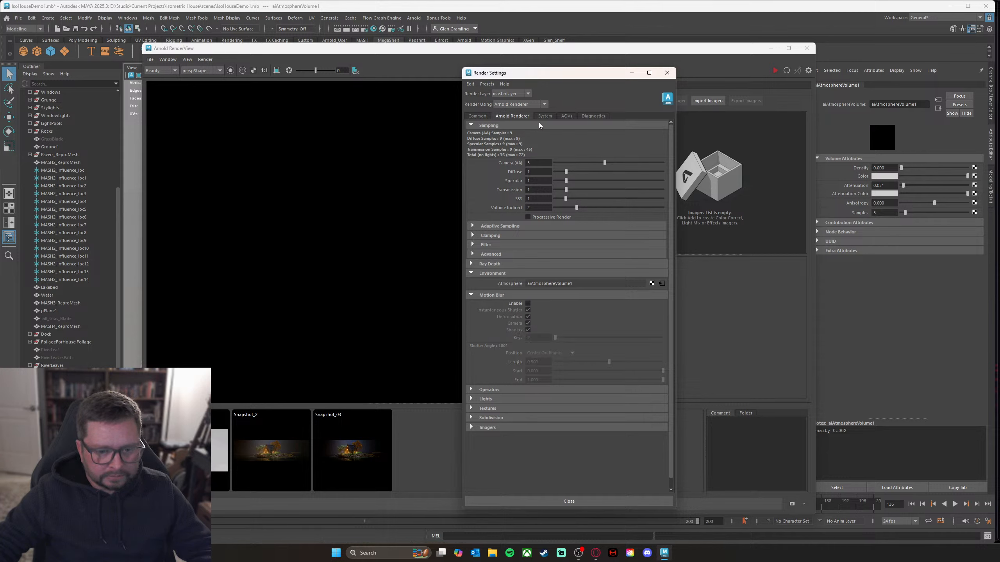
left_click_drag(571, 79, 550, 78)
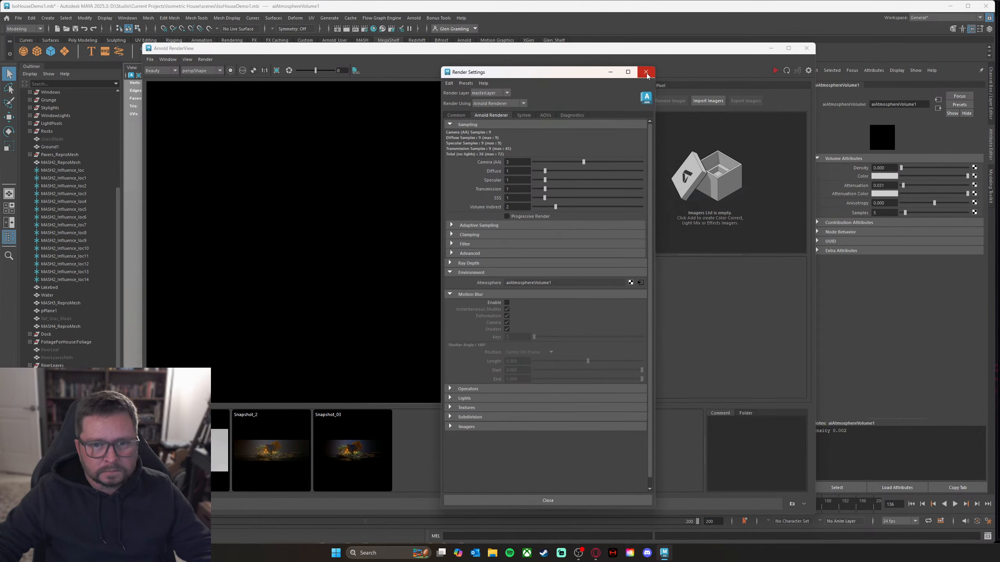
left_click(645, 73)
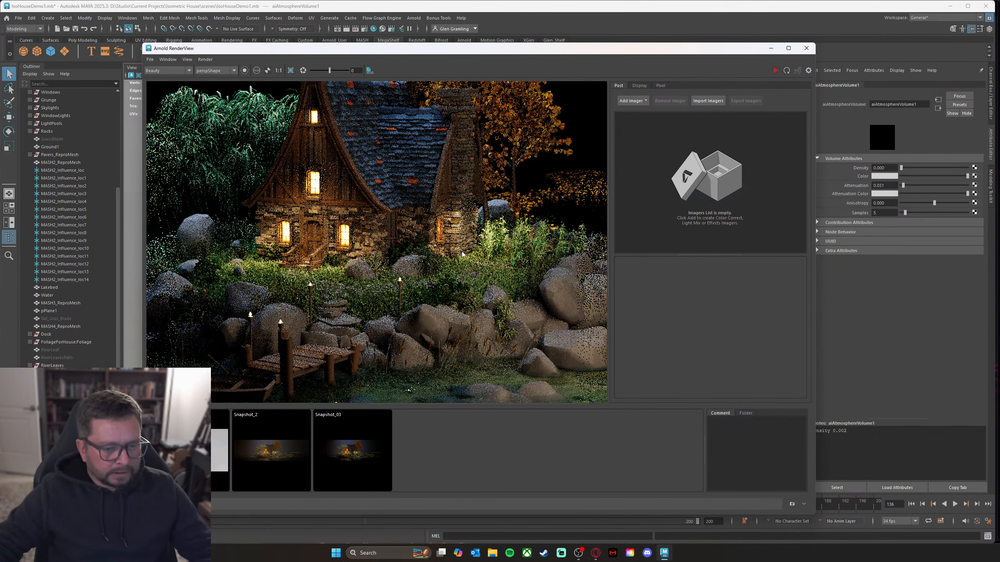
Step: Close the Arnold RenderView and correct the atmosphere volume's note to "Density 0.001"
left_click_drag(511, 48, 527, 52)
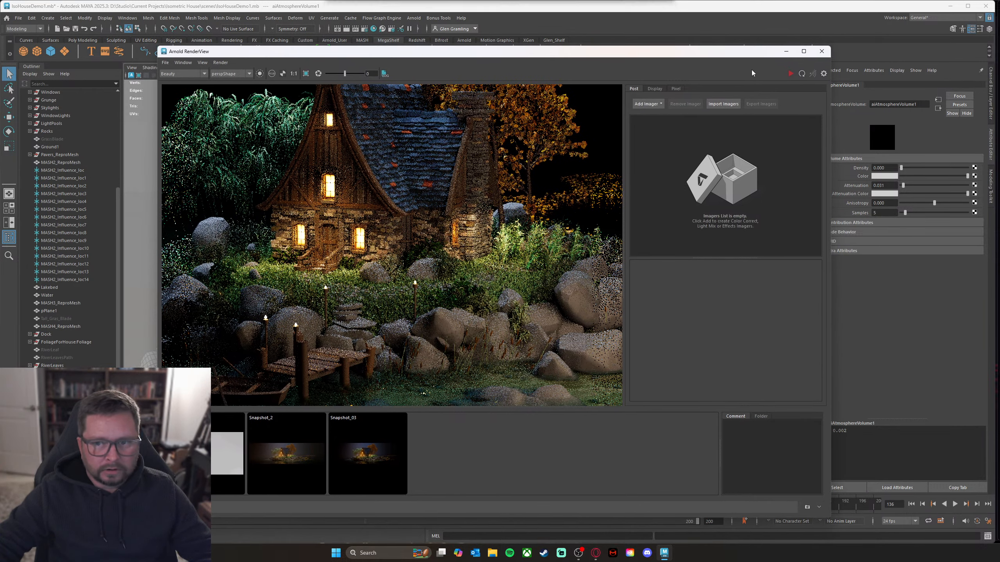
left_click(821, 51)
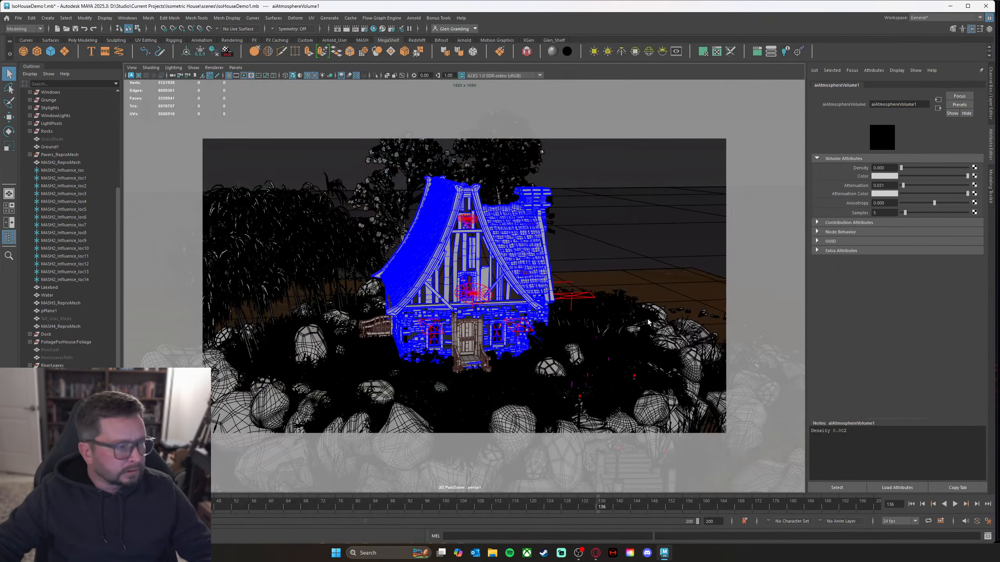
left_click(847, 430)
key("BackSpace")
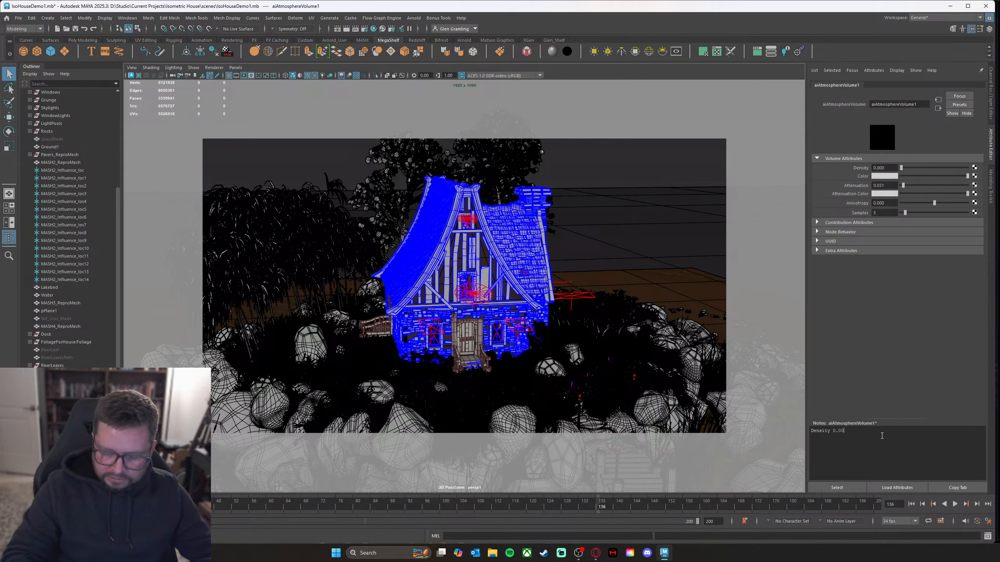
type("1")
key("Return")
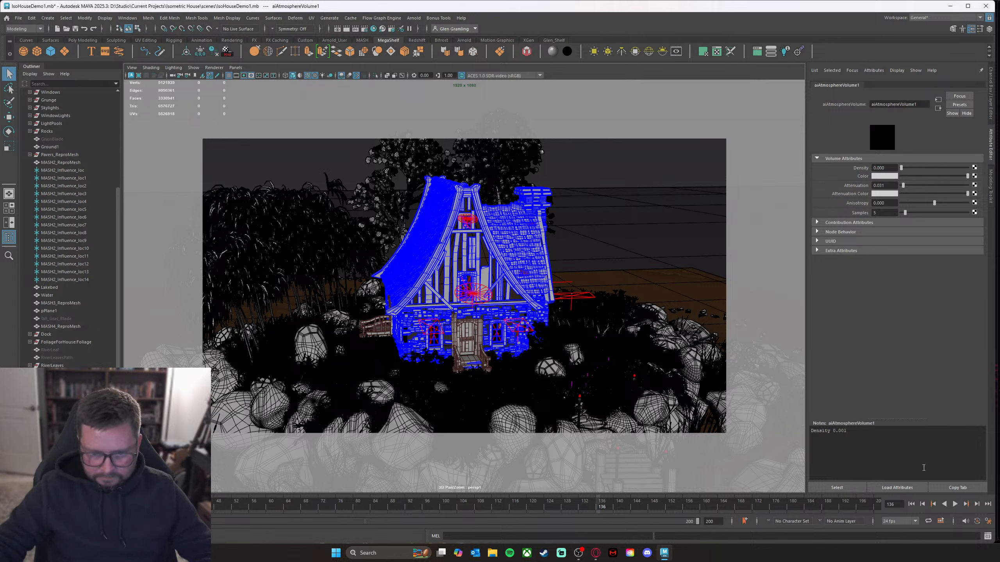
Step: Hide the Lanterns group, the boat and the small pieces scattered among the rocks around the island
mouse_move(588, 292)
left_mouse_down("alt")
mouse_move(518, 272)
mouse_move(501, 278)
mouse_move(504, 317)
mouse_move(514, 293)
left_mouse_up("alt")
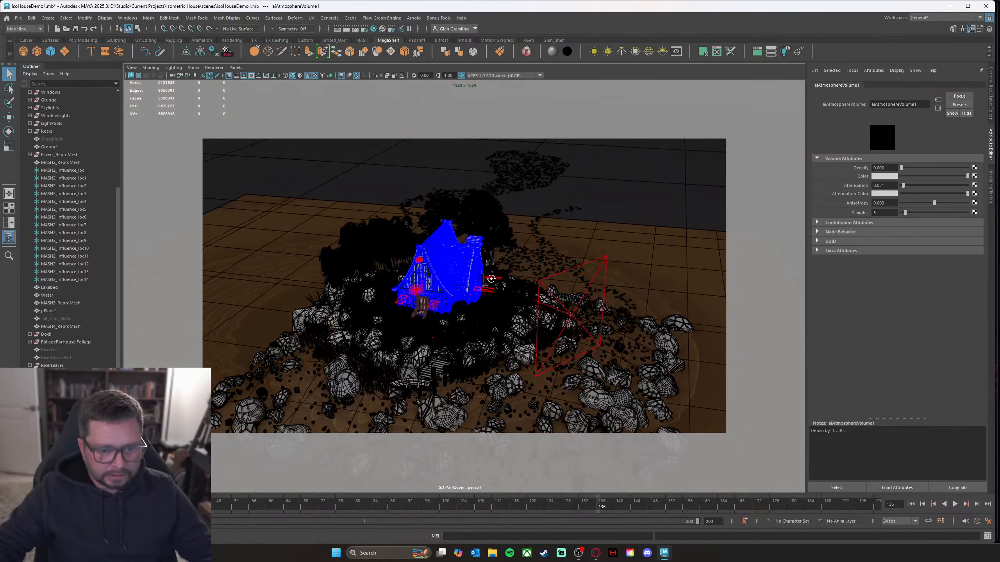
middle_click_drag(514, 293, 534, 247, "alt")
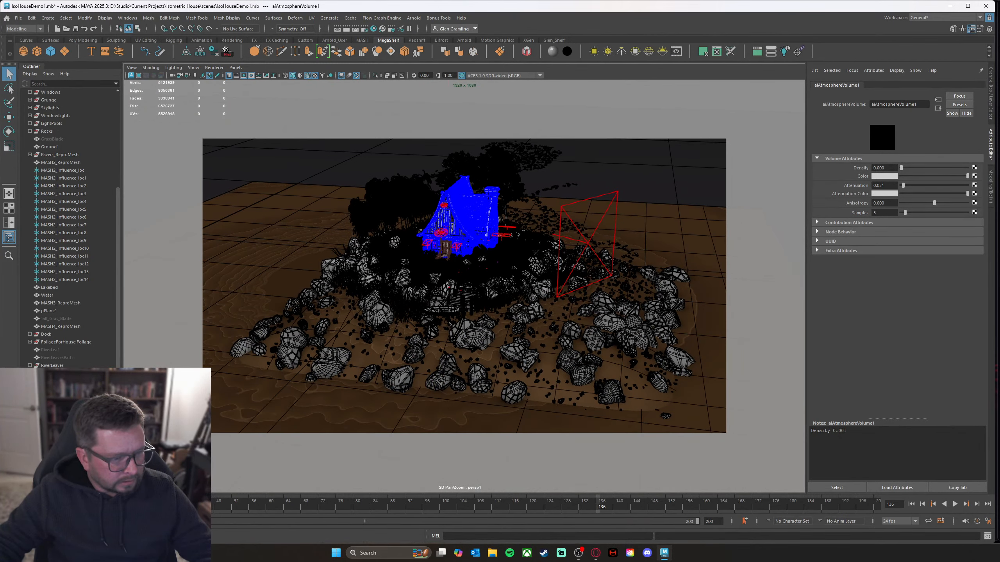
left_click(50, 389)
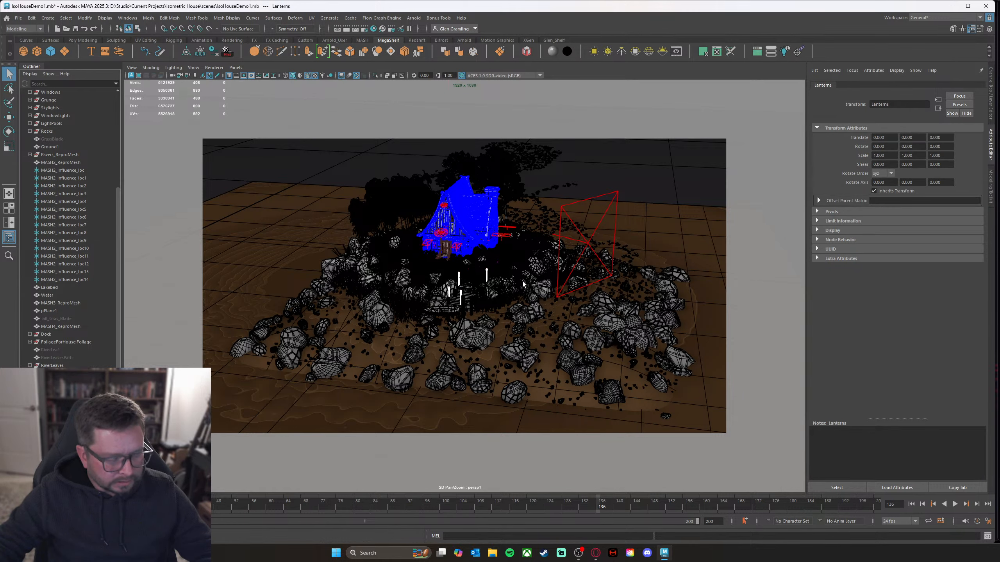
key("ctrl+h")
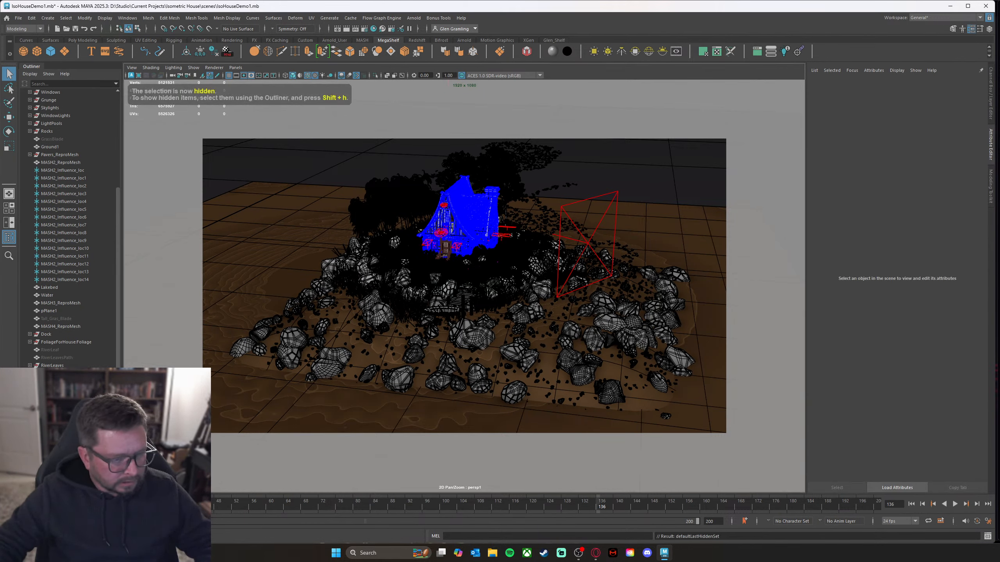
left_click(50, 396)
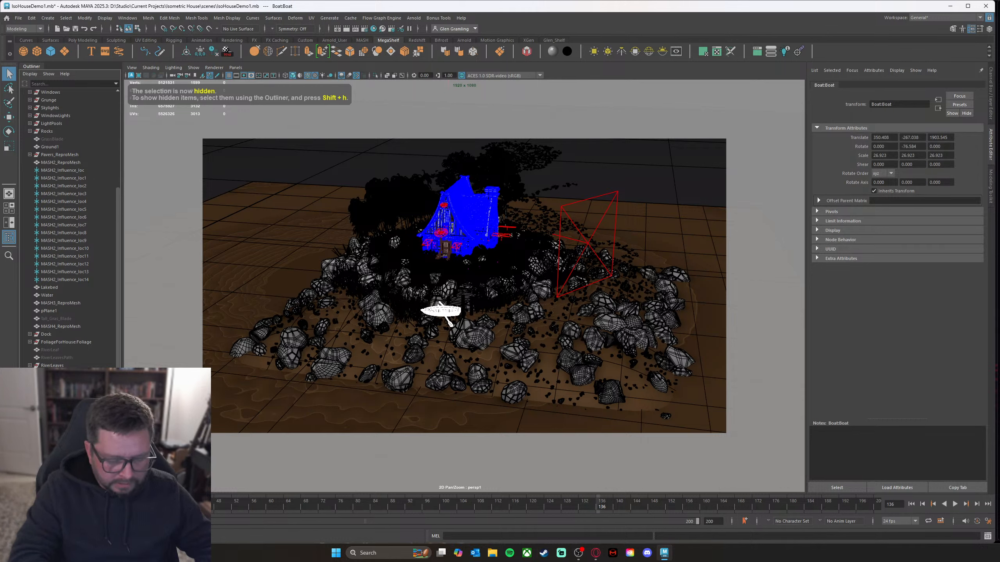
key("ctrl+h")
left_click(50, 405)
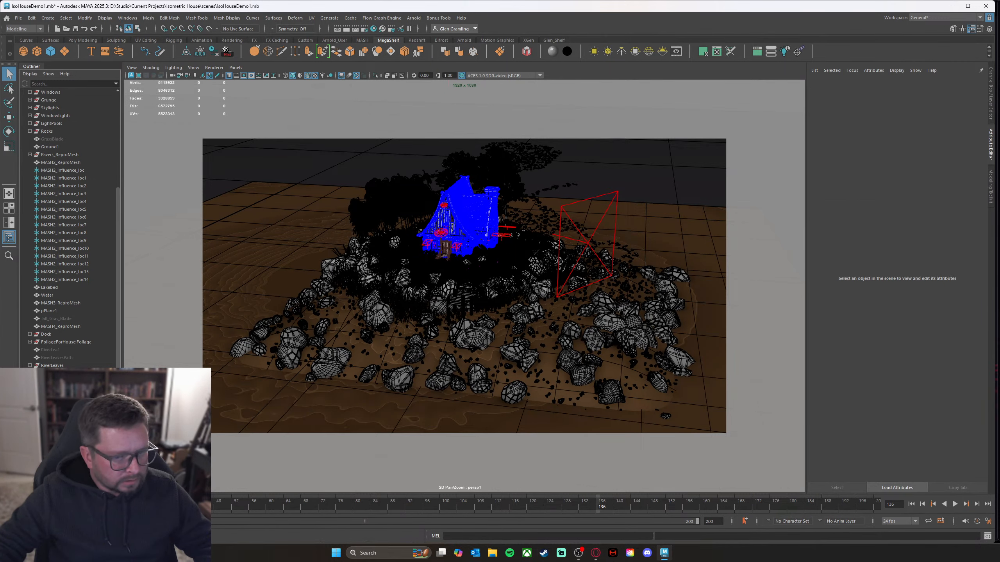
key("ctrl+h")
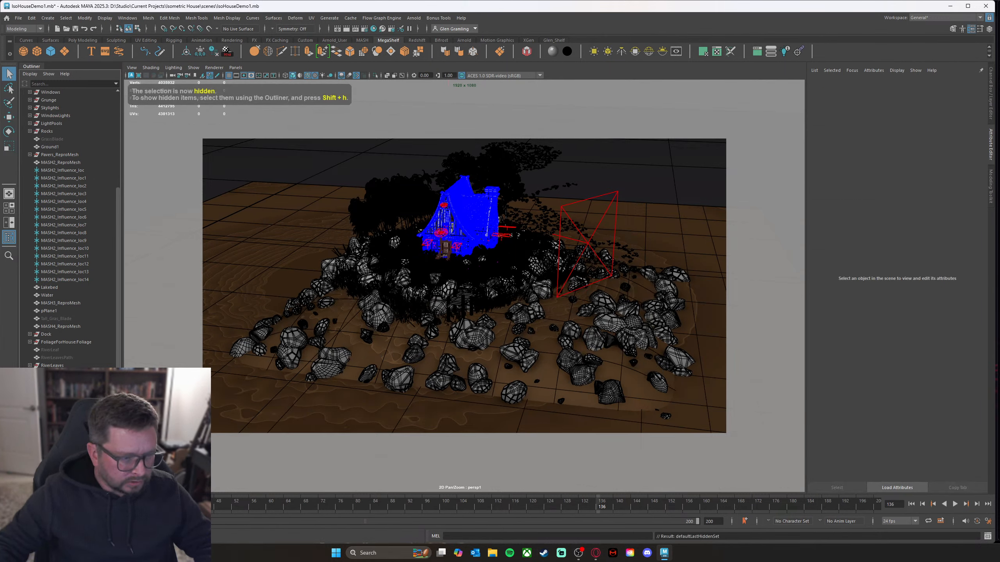
Step: Hide the RiverLeaves, FoliageForHouse:Foliage and Dock groups
left_click(53, 365)
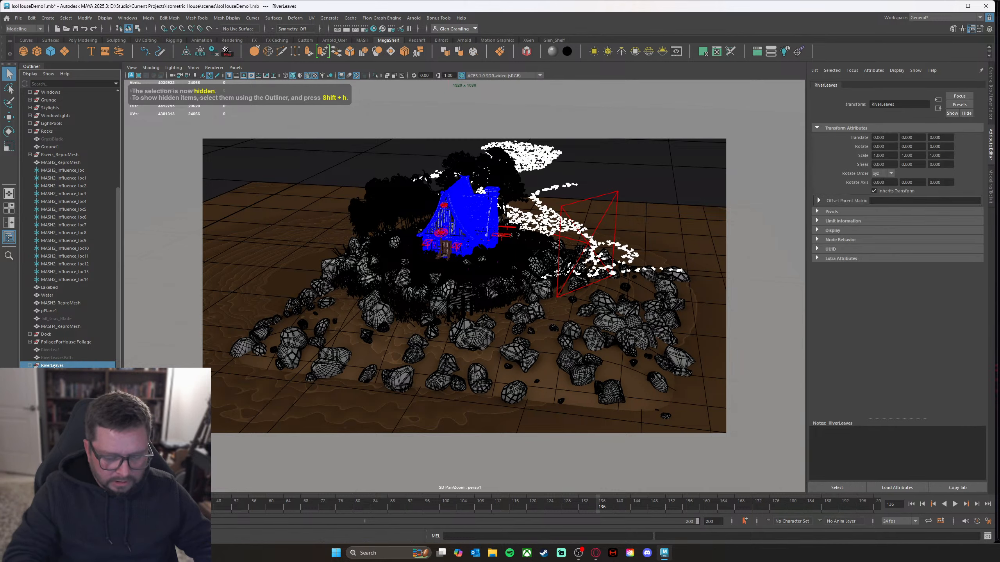
key("ctrl+h")
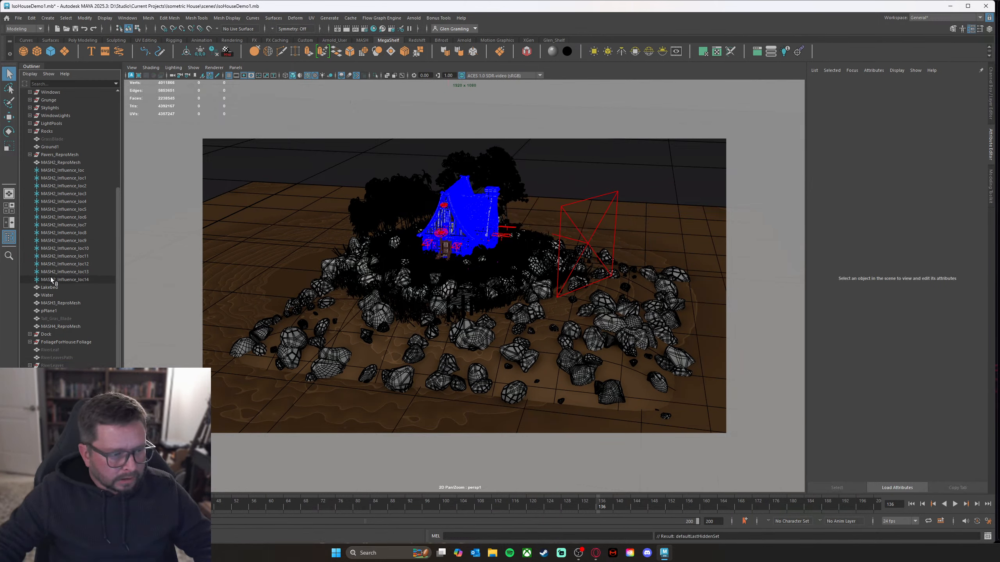
left_click(70, 342)
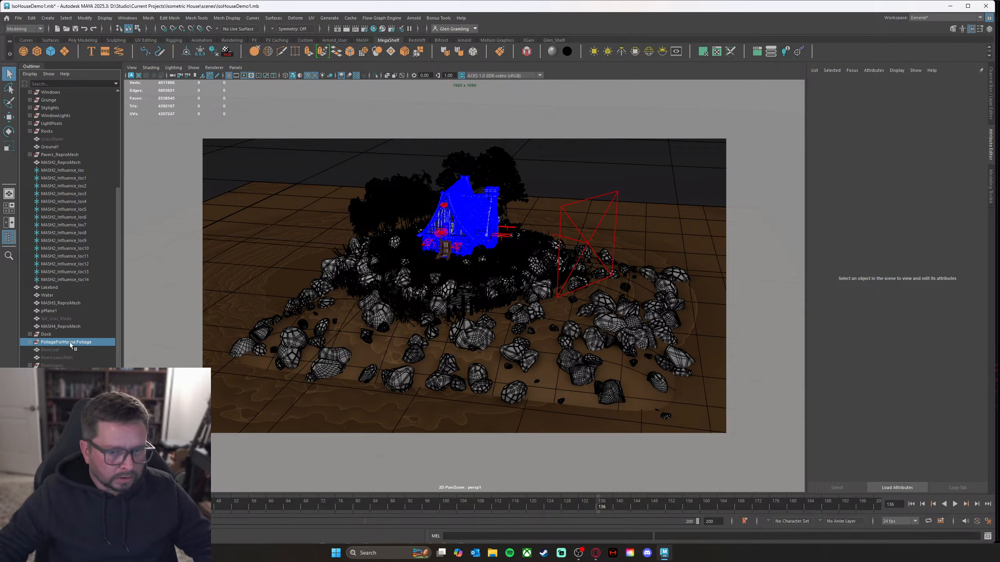
key("ctrl+h")
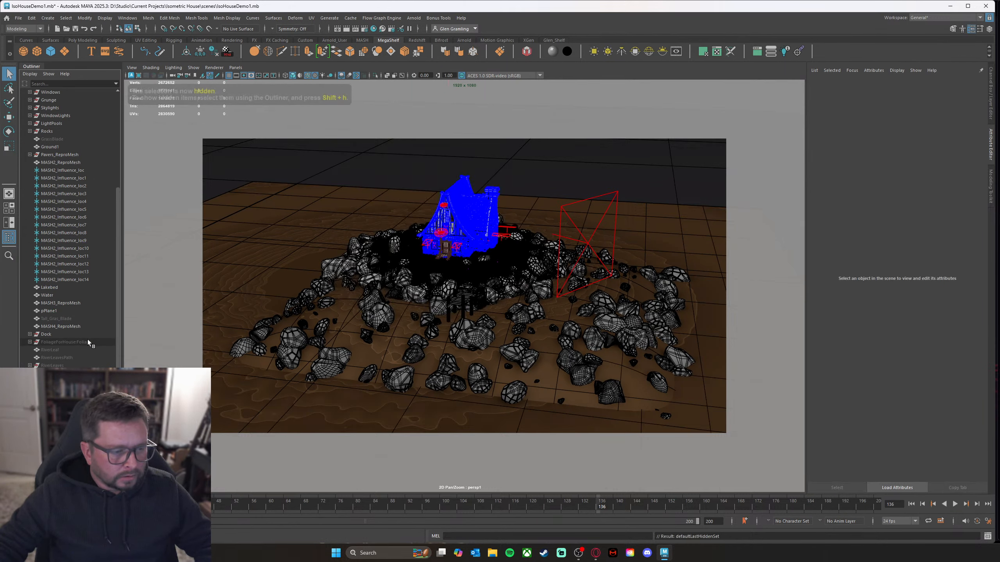
left_click(63, 335)
key("ctrl+h")
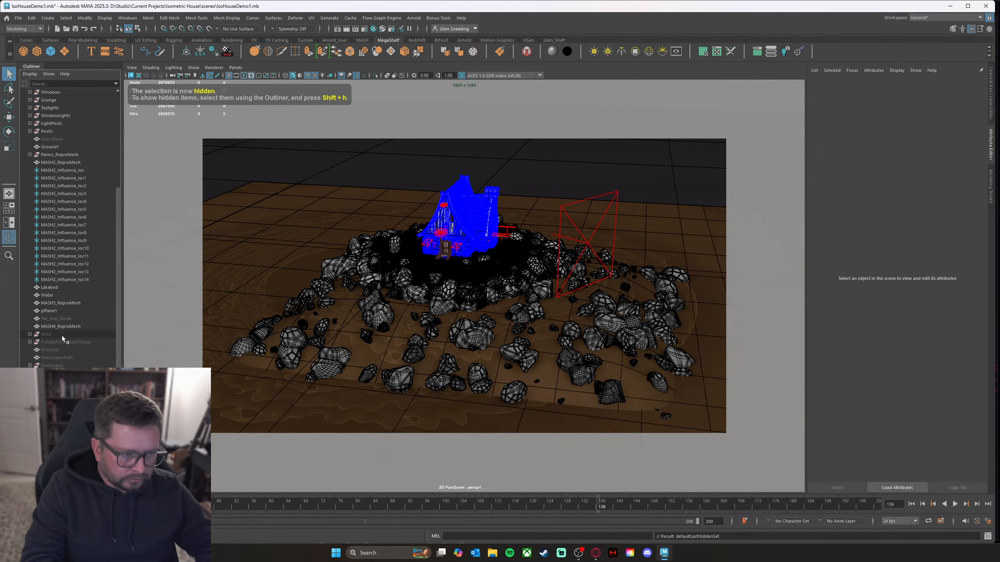
Step: Hide the MASH4_ReproMesh grass, the pPlane1 ground plane and the MASH3_ReproMesh outer rocks
left_click(81, 329)
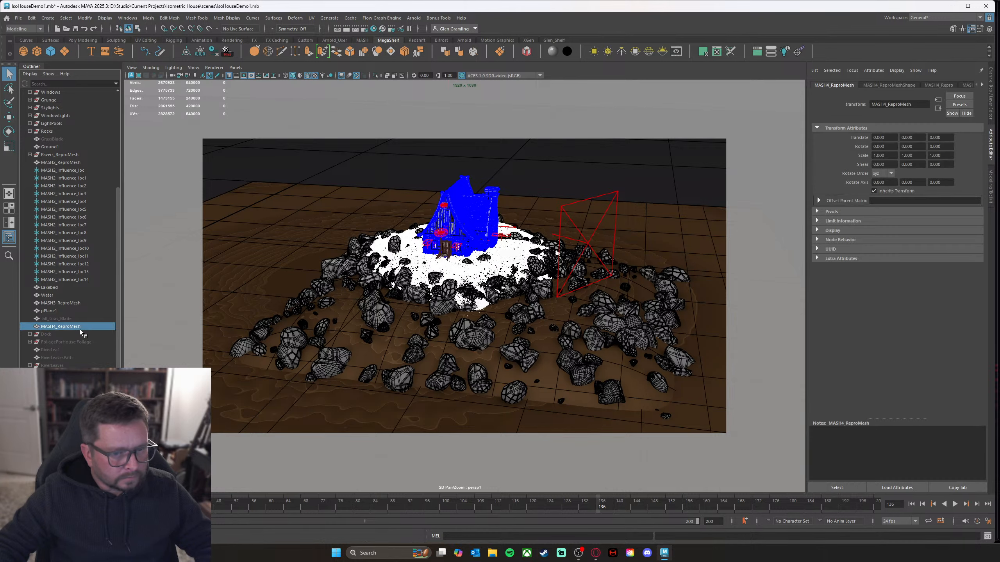
key("ctrl+h")
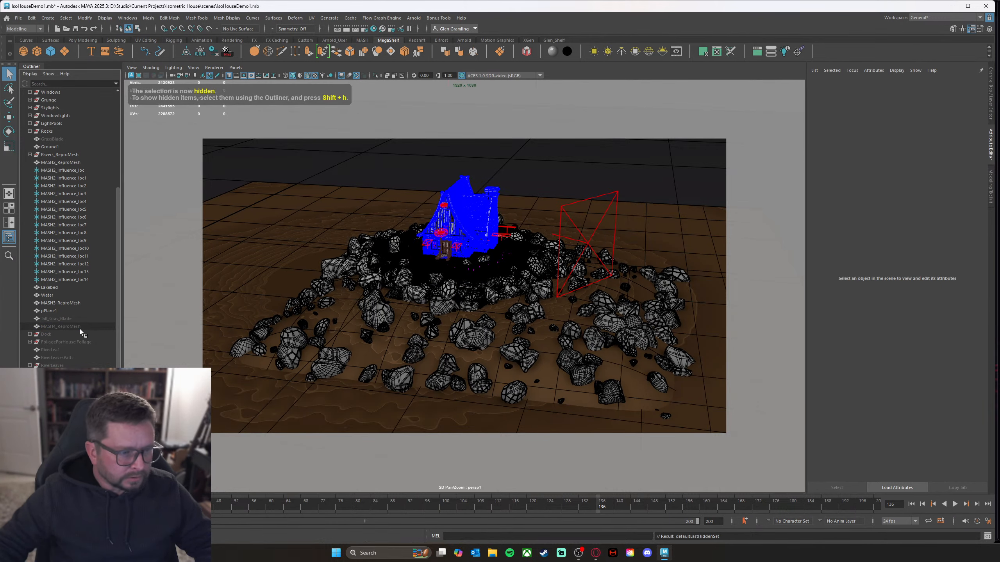
left_click(75, 311)
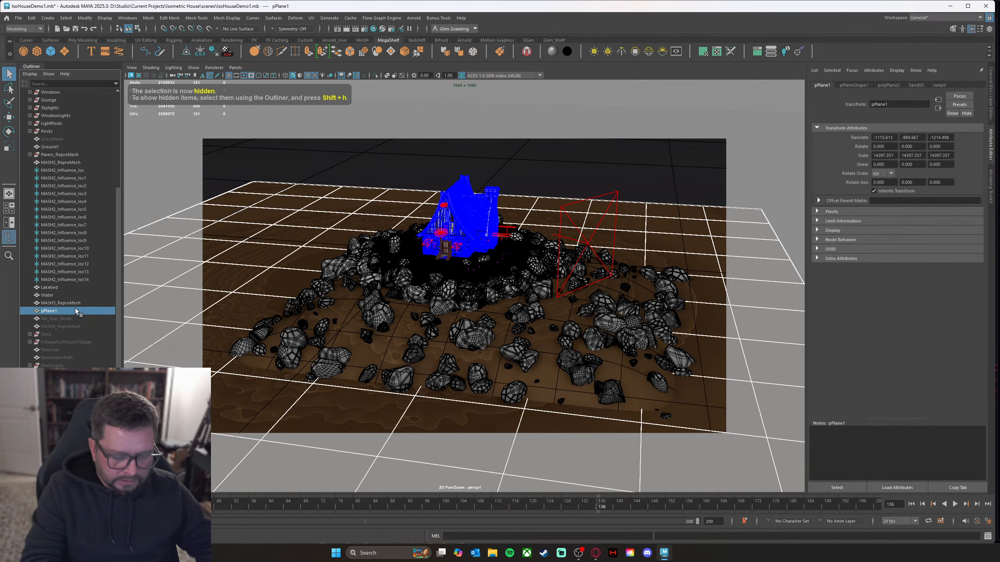
key("ctrl+h")
left_click(77, 306)
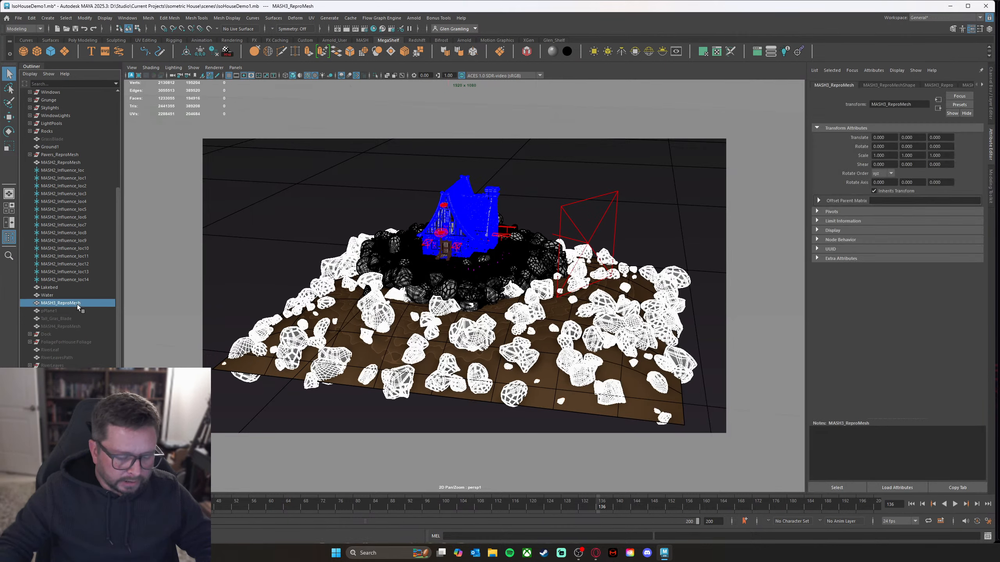
key("ctrl+h")
key("ctrl+g")
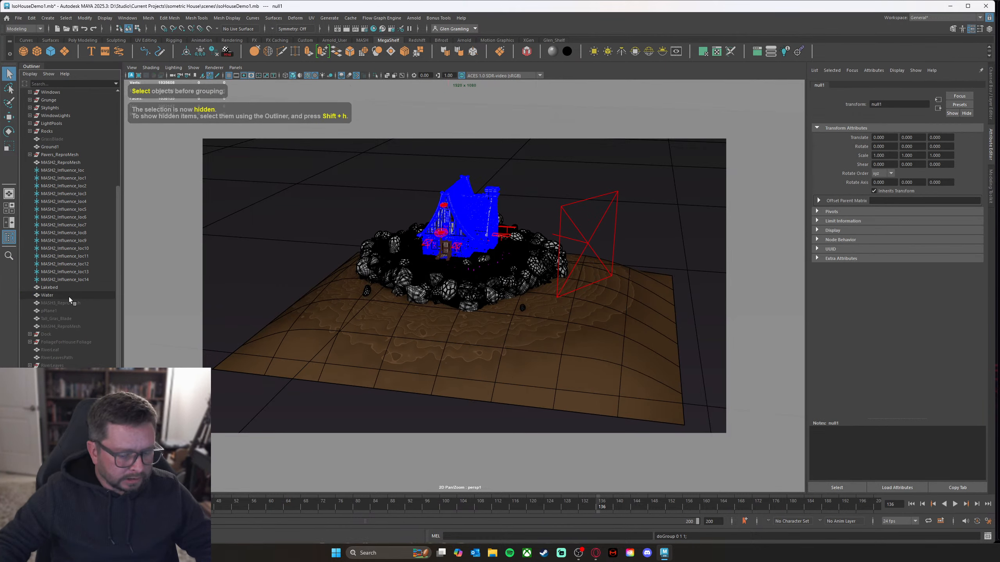
Step: Hide the Water plane and the Lakebed mesh
left_click(58, 294)
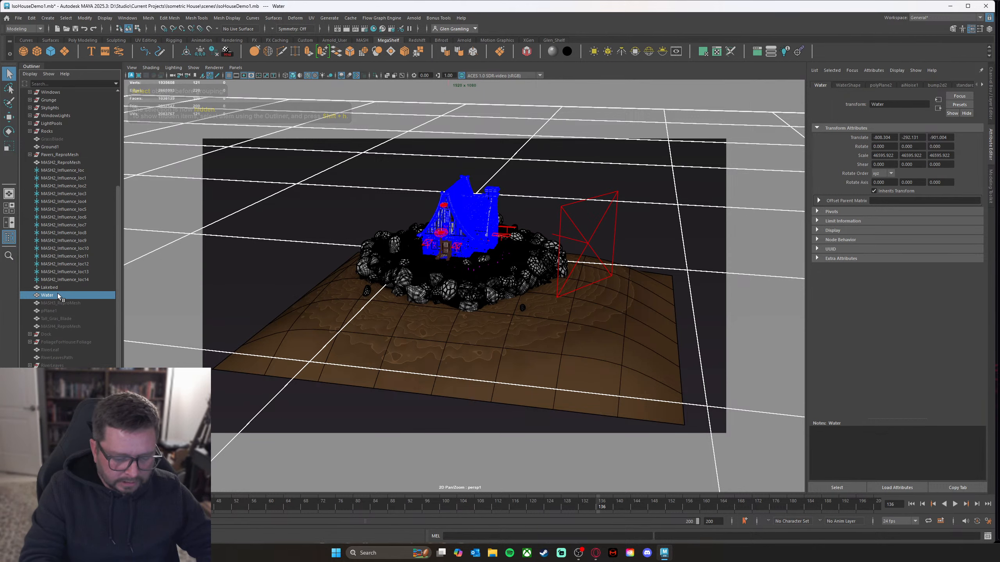
key("ctrl+h")
left_click(58, 287)
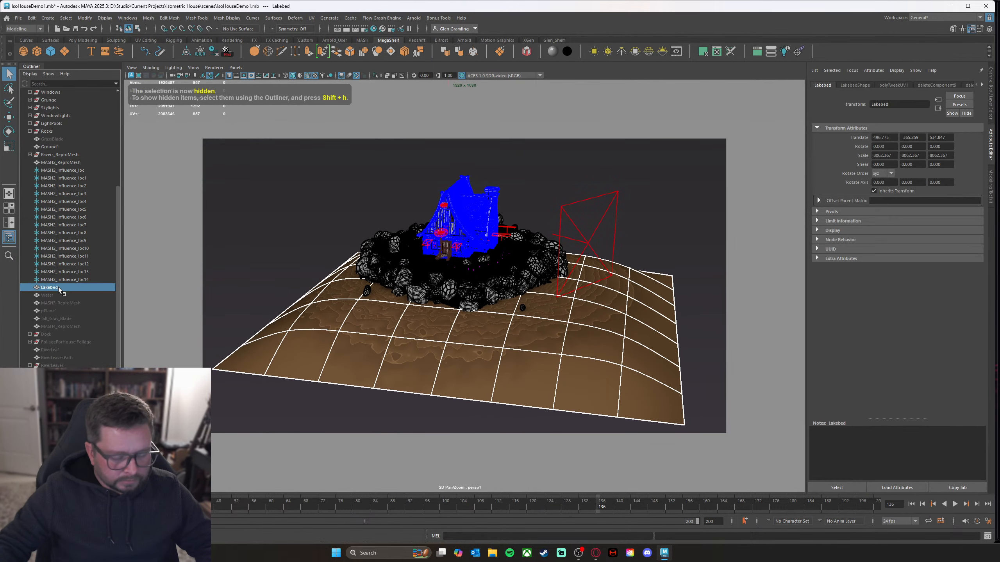
key("ctrl+h")
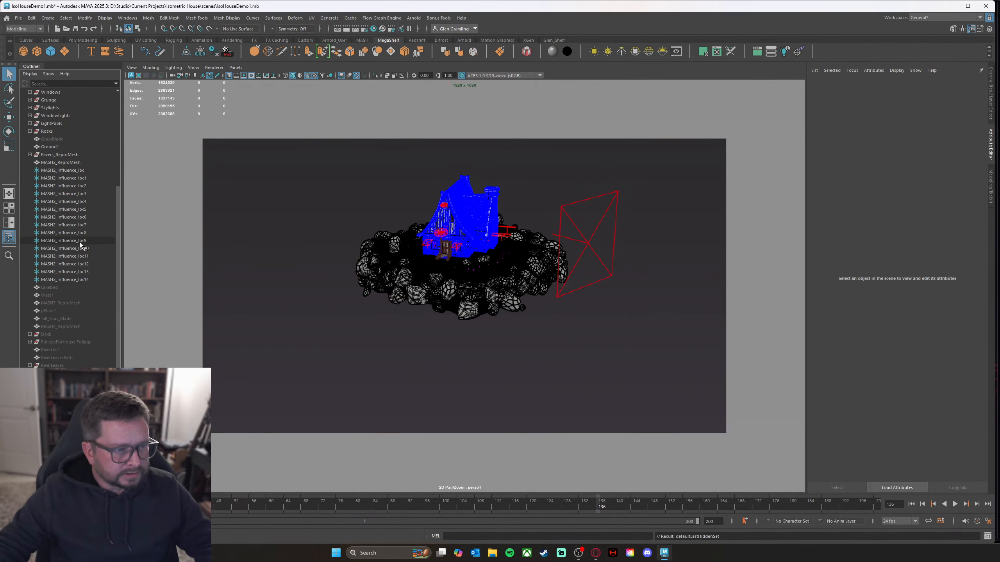
Step: Hide the Pavers_ReproMesh group and the MASH2_ReproMesh covering the island
scroll(72, 212, "up", 3)
scroll(72, 213, "up", 3)
left_click(72, 281)
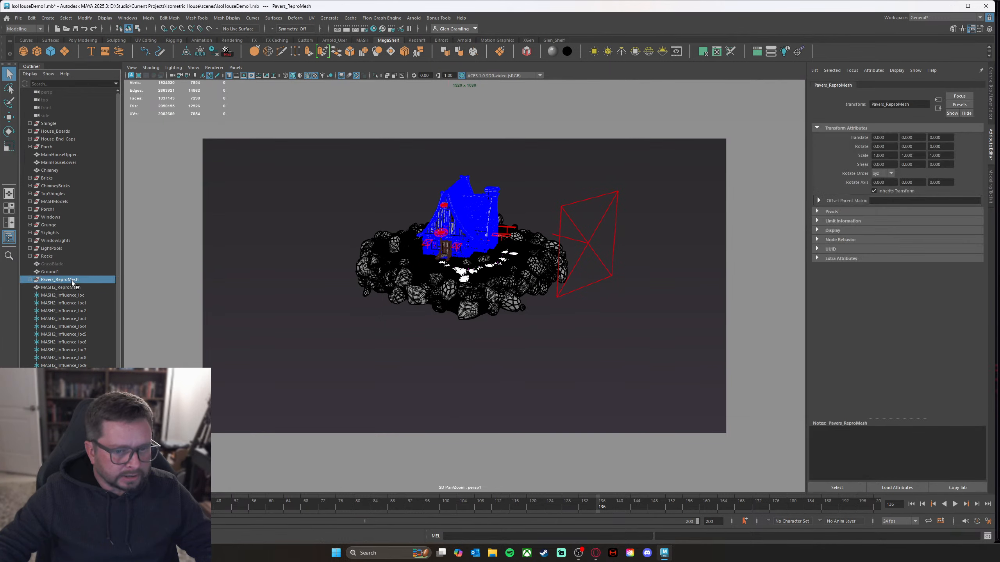
key("ctrl+h")
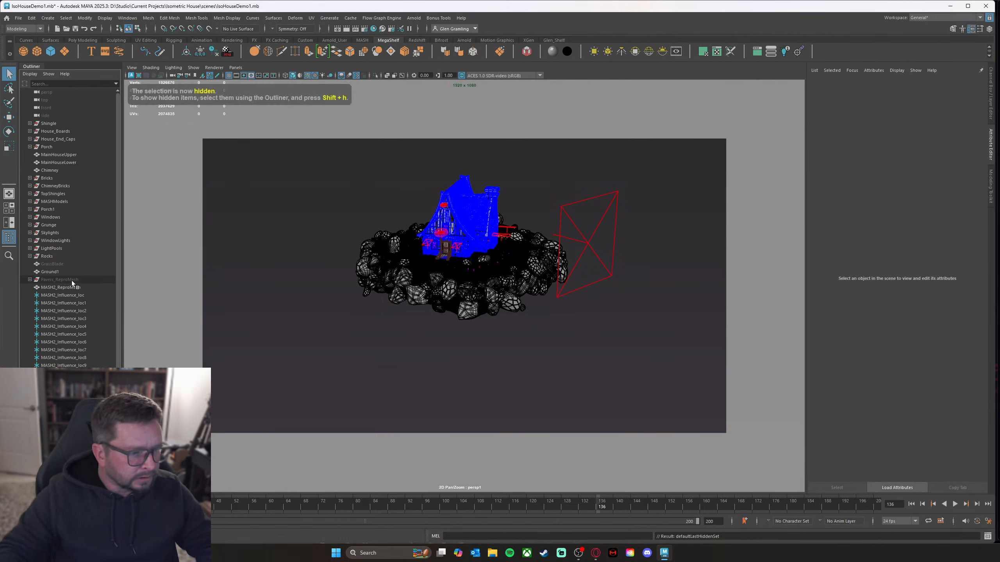
left_click(74, 286)
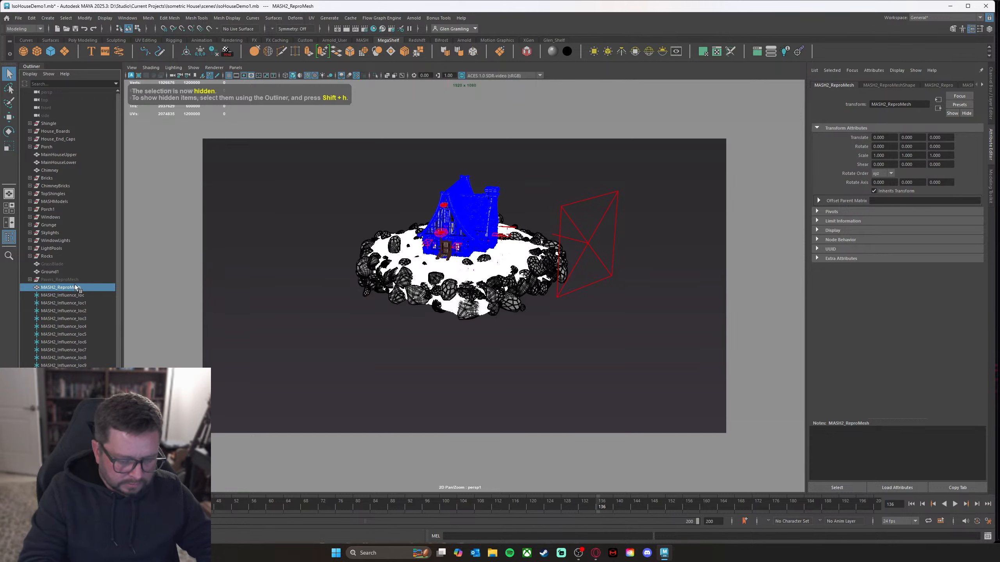
key("ctrl+h")
Step: Hide the Ground1 mesh and the Rocks group surrounding the house
left_click(71, 272)
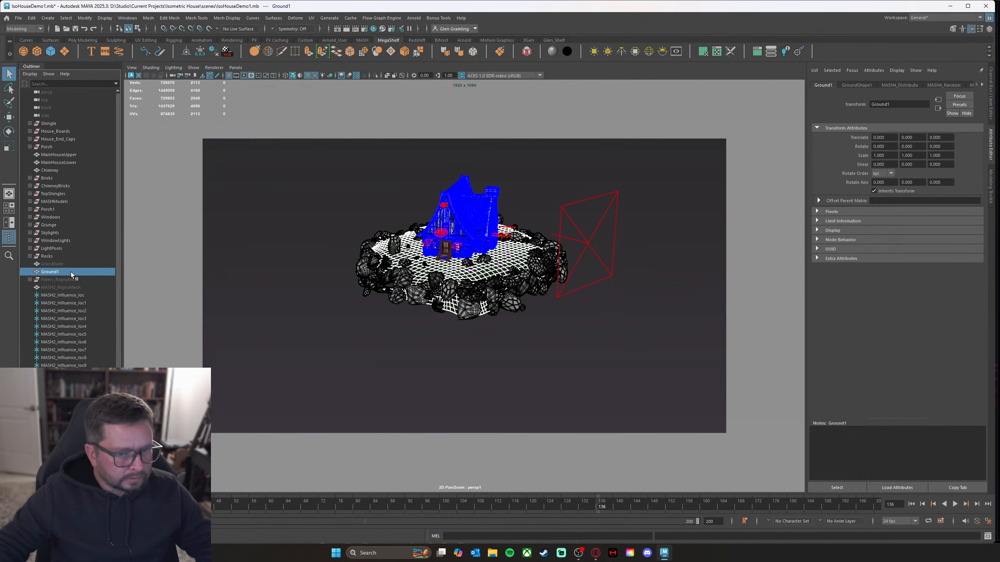
key("ctrl+h")
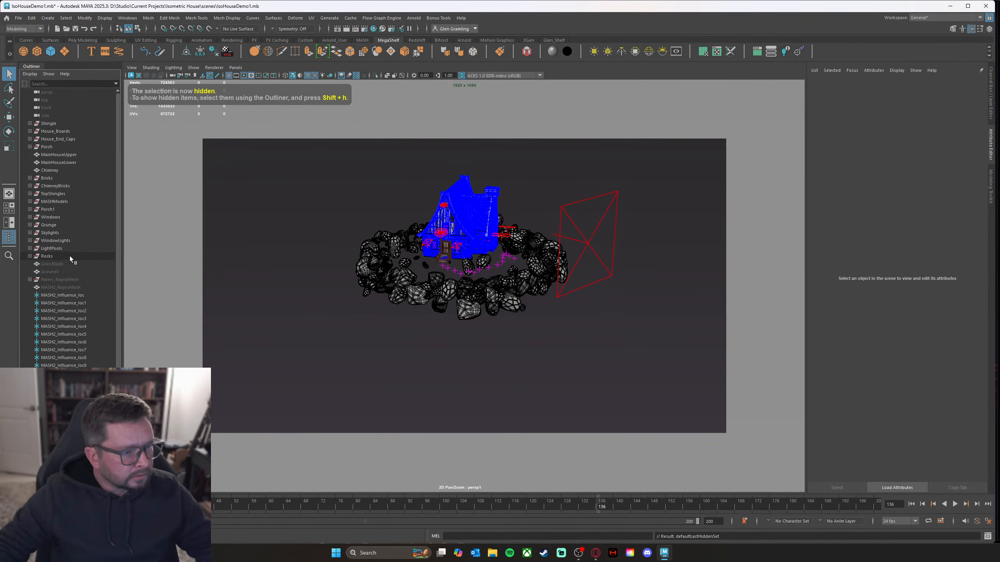
left_click(69, 255)
key("ctrl+h")
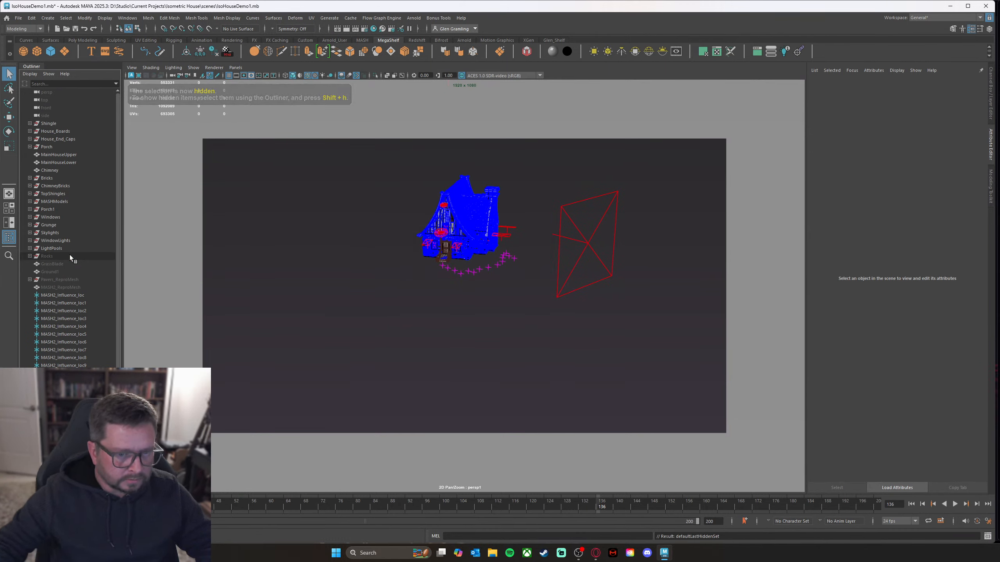
Step: Hide the LightPools and WindowLights groups around the house
left_click_drag(527, 297, 456, 298, "alt")
right_click_drag(456, 297, 564, 269, "alt")
middle_click_drag(523, 236, 527, 332, "alt")
left_click_drag(527, 332, 492, 307, "alt")
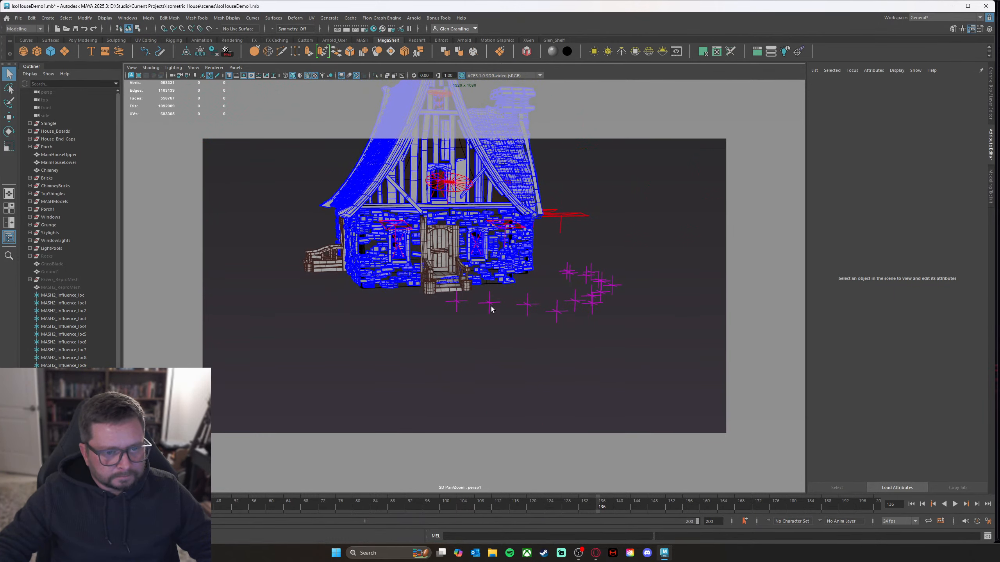
left_click(52, 248)
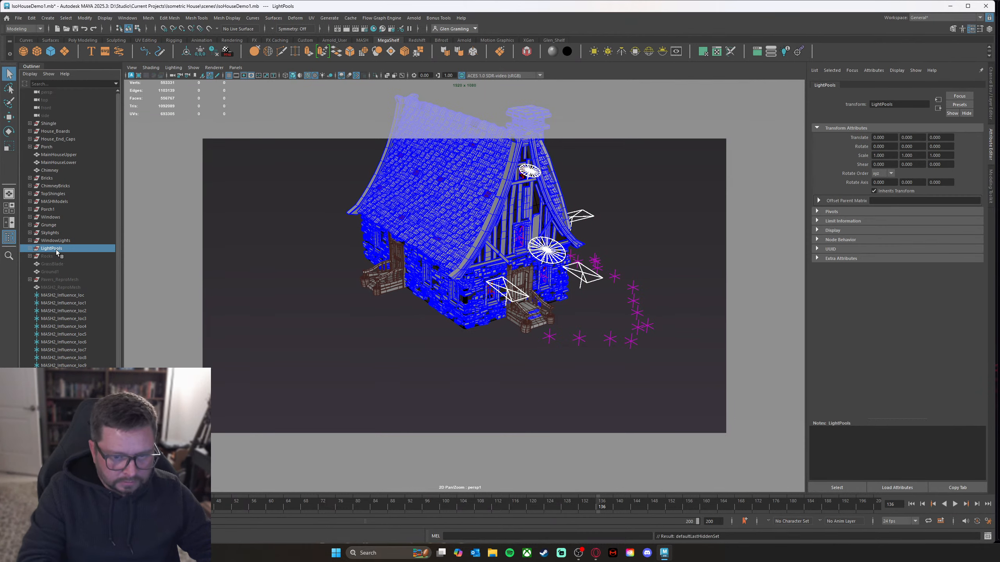
key("ctrl+h")
left_click(55, 241)
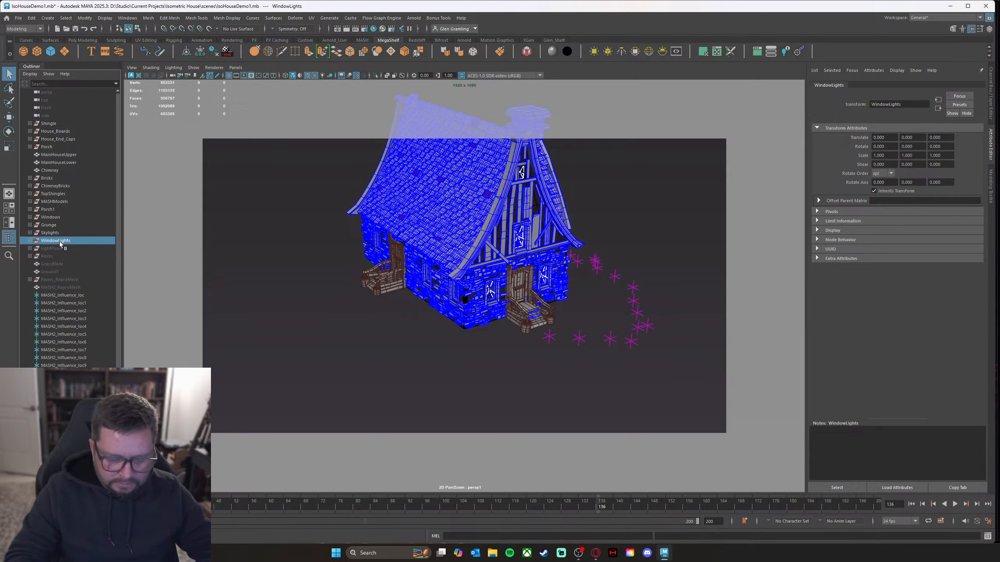
key("ctrl+h")
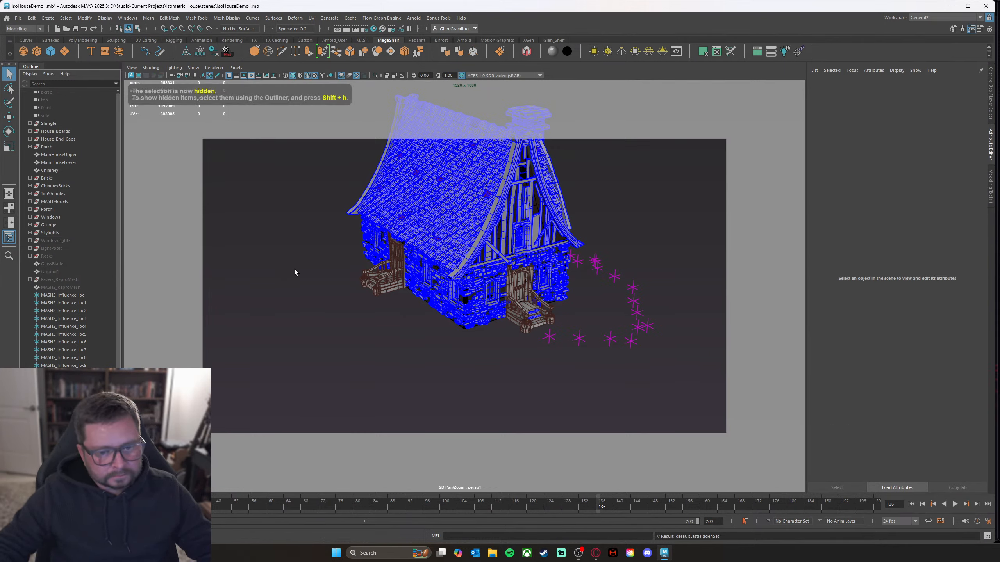
Step: Hide all the MASH2 influence locators in front of the house
left_click_drag(294, 269, 487, 399, "alt")
key("ctrl+h")
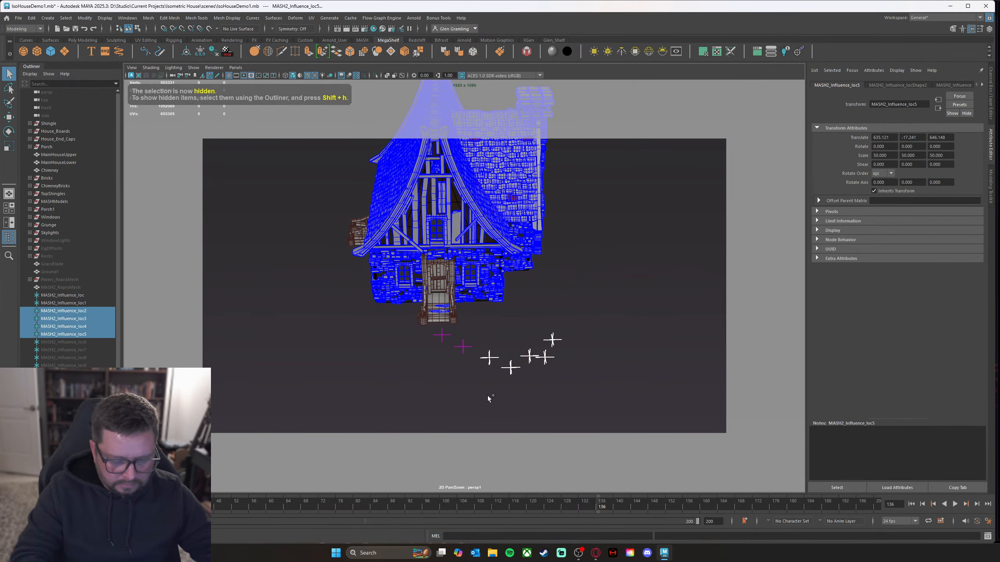
key("ctrl+h")
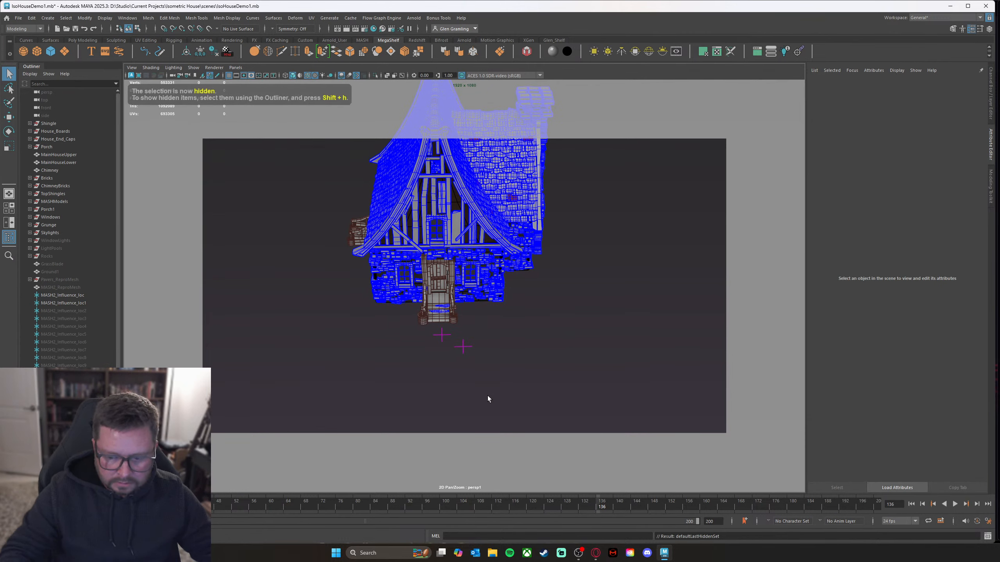
left_click_drag(415, 371, 486, 329)
key("ctrl+h")
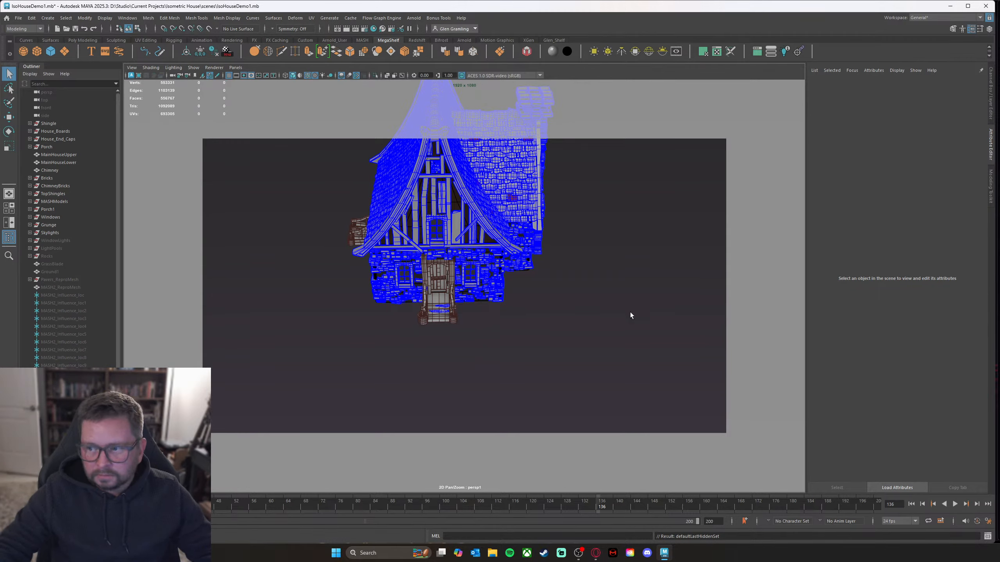
Step: Select all the visible house geometry and duplicate it
left_click_drag(632, 313, 486, 320, "alt")
scroll(491, 312, "up", 2)
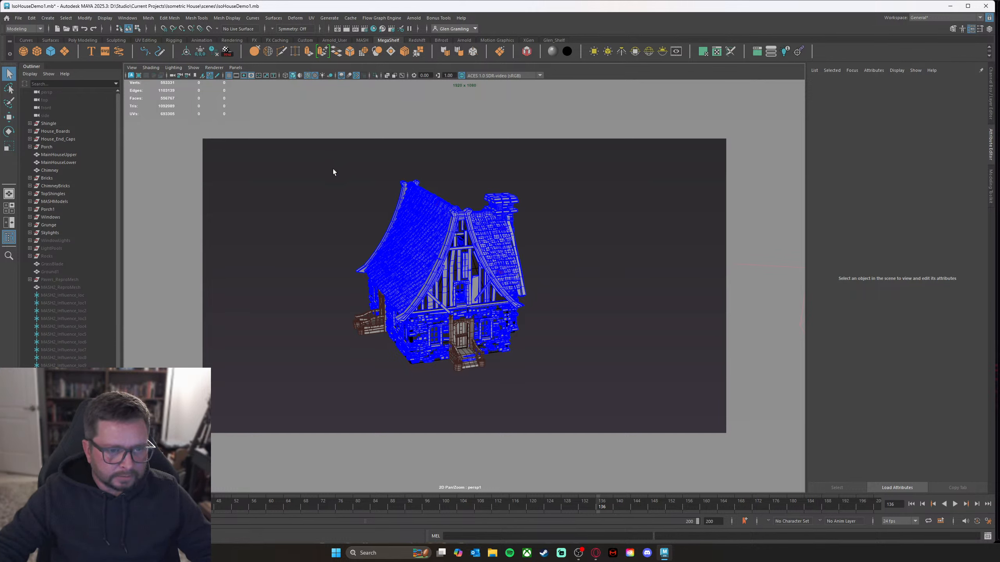
left_click_drag(332, 172, 543, 382)
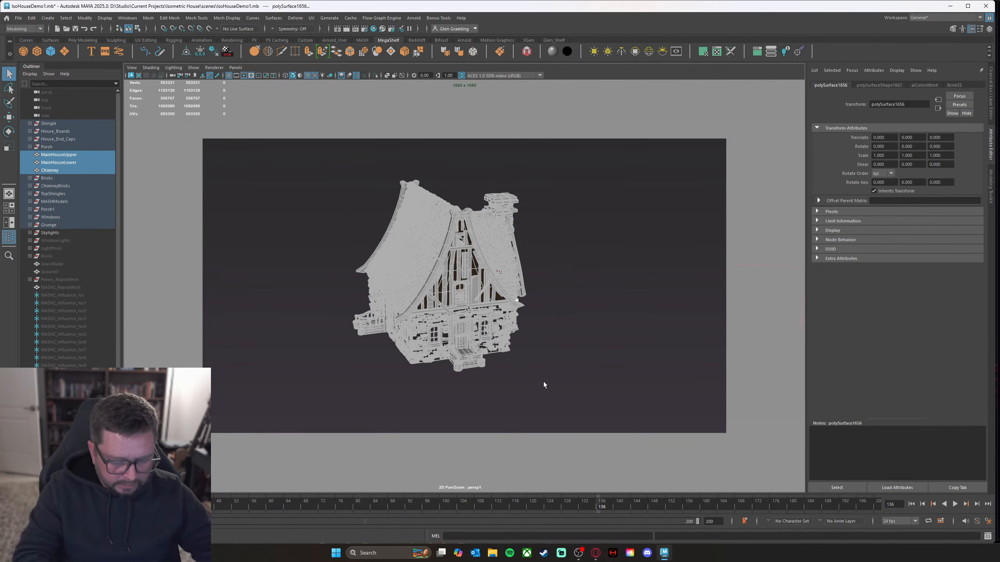
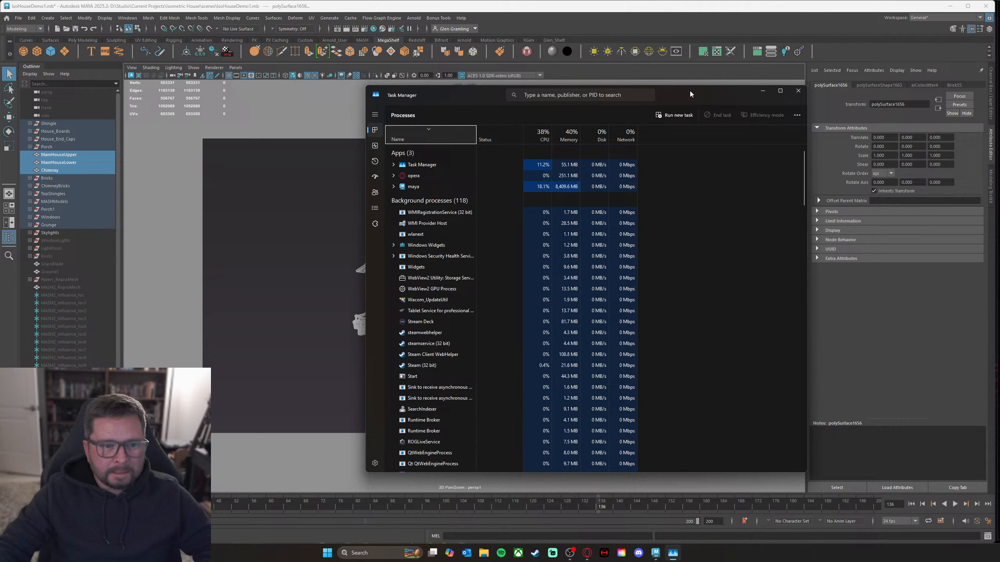
Step: Check Maya's memory and CPU use in Task Manager and minimize its window
left_click_drag(690, 90, 631, 82)
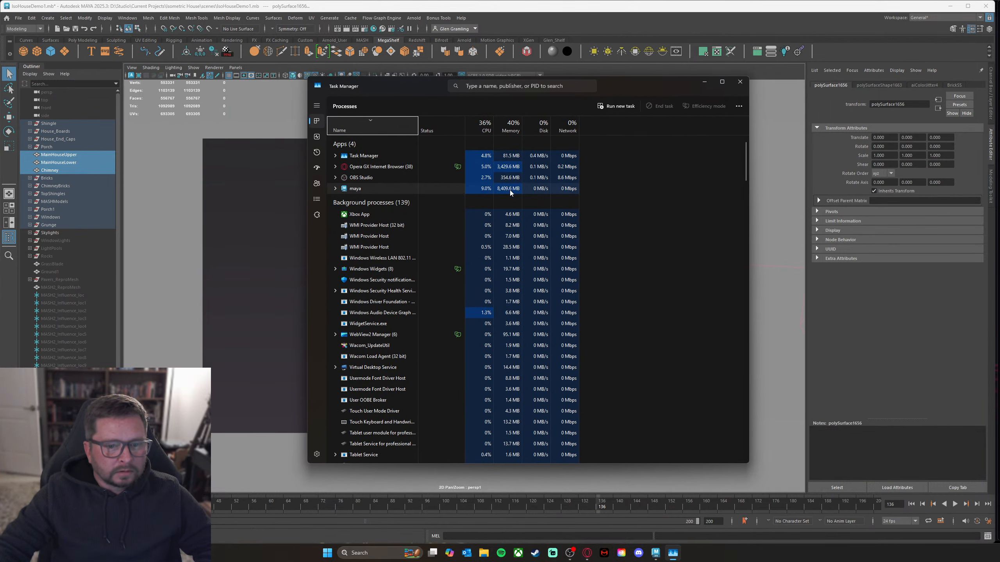
left_click_drag(650, 83, 604, 84)
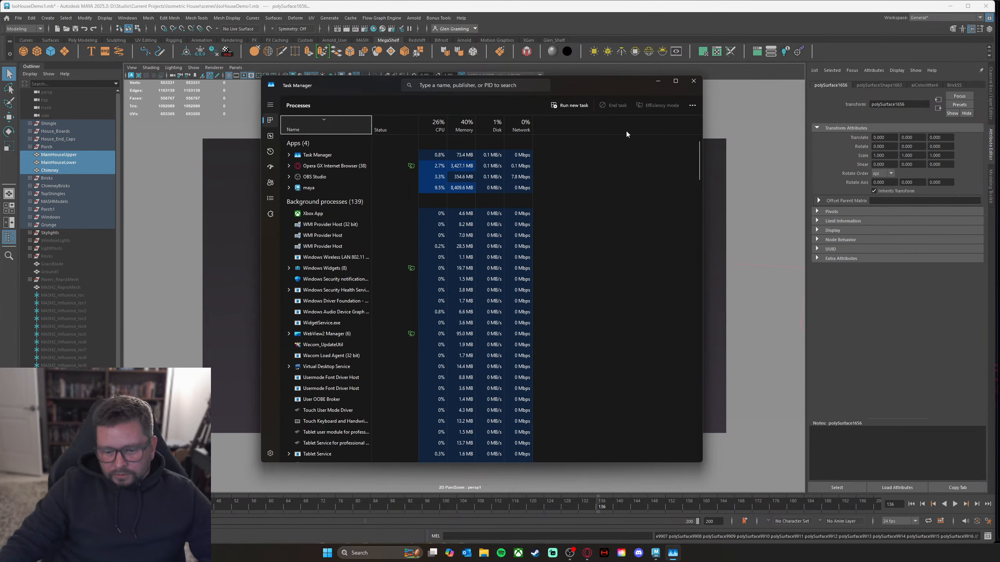
left_click(658, 80)
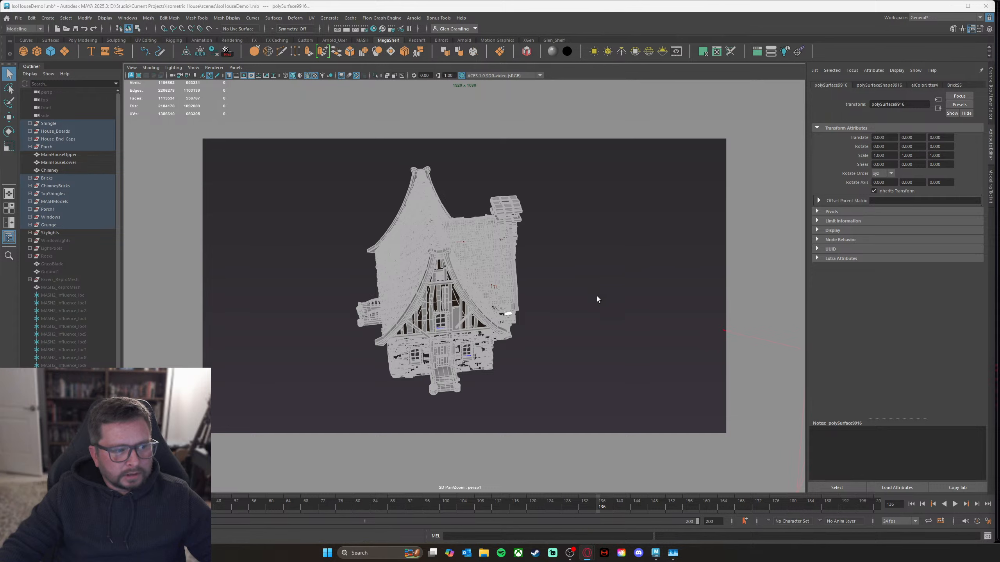
Step: Move the duplicated house along X to about 1642.6 so it stands beside the original
left_click_drag(572, 319, 606, 327, "alt")
key("w")
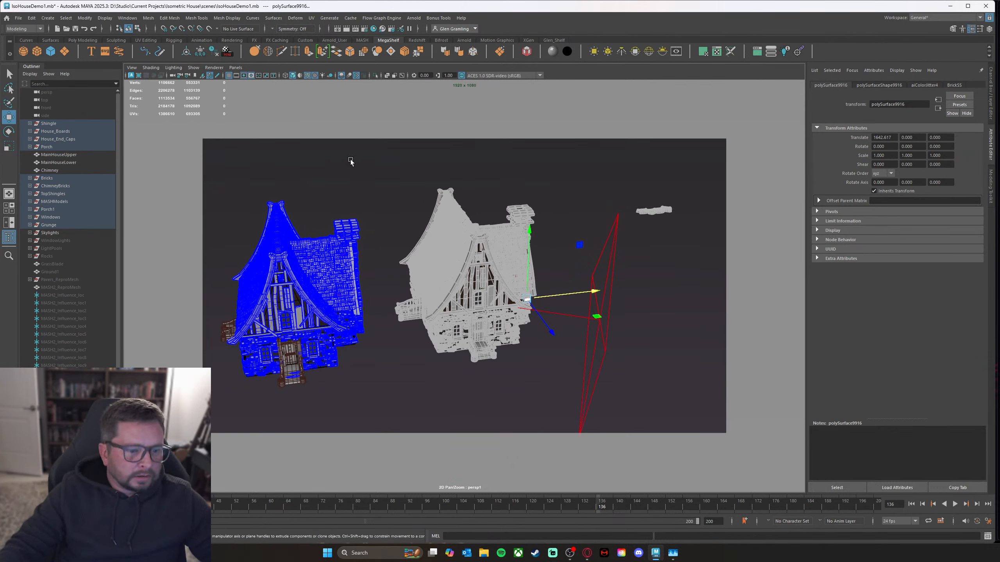
left_click_drag(422, 176, 380, 260, "alt")
middle_click_drag(380, 260, 453, 272, "alt")
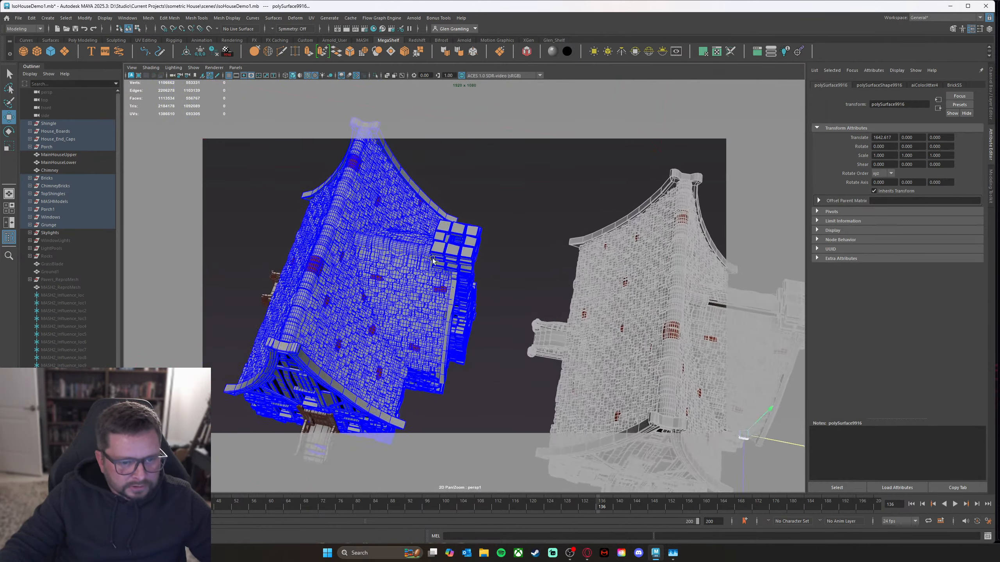
middle_click_drag(568, 297, 379, 262, "alt")
left_click_drag(539, 233, 468, 285, "alt")
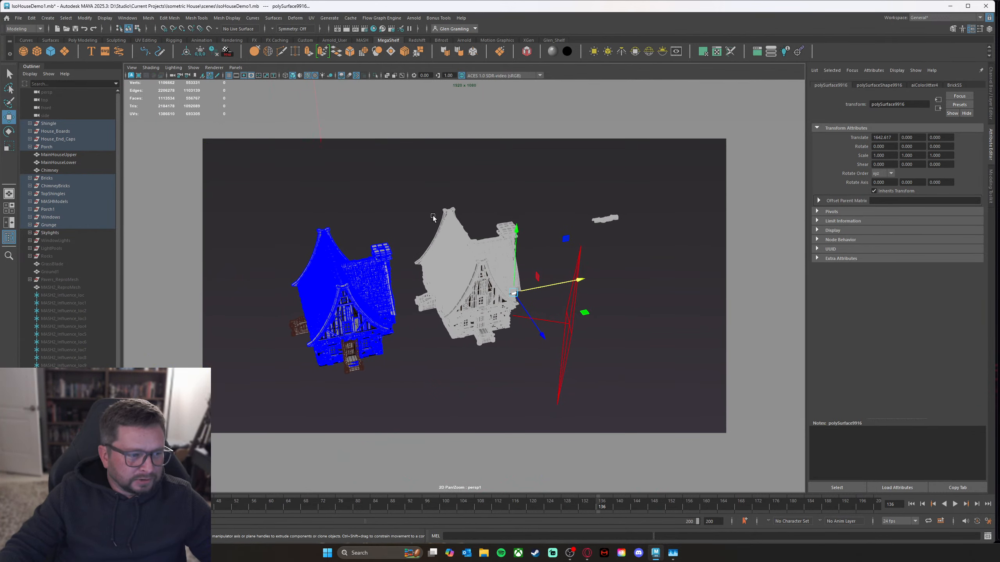
Step: Move the stray duplicated top shingles back along X to about 241.7, onto the duplicated house's roof
left_click(149, 18)
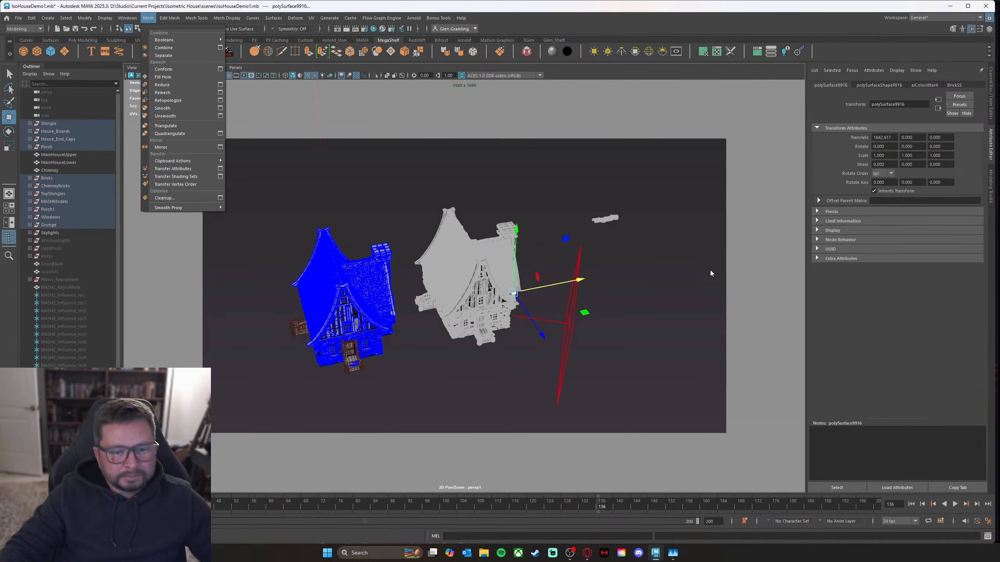
left_click(694, 278)
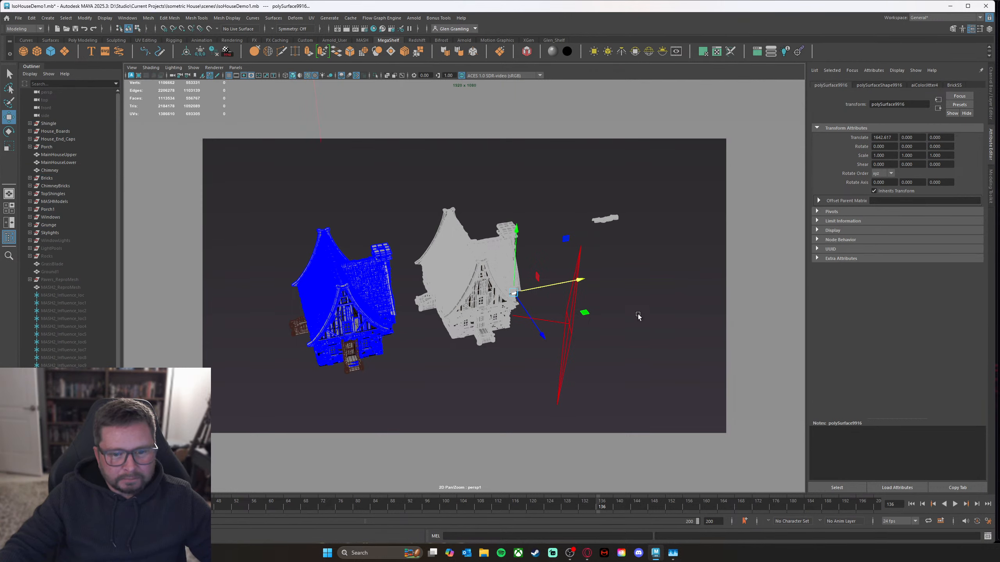
left_click_drag(620, 284, 658, 272, "alt")
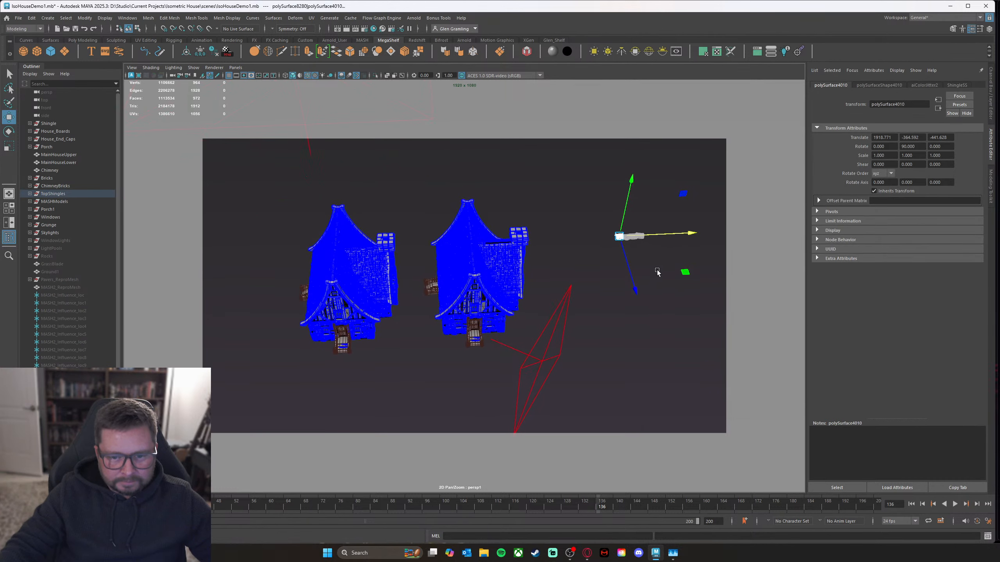
left_click_drag(691, 236, 563, 240)
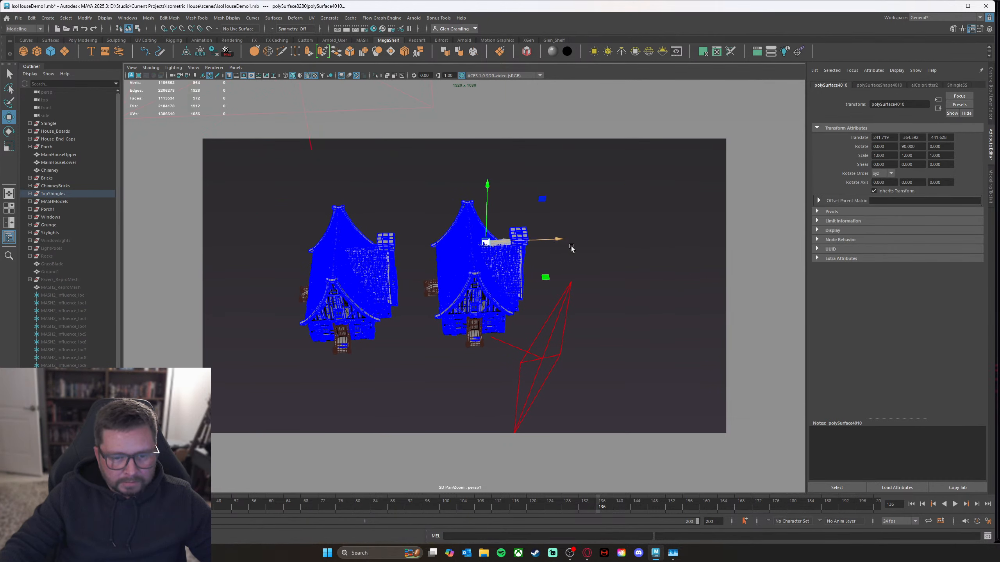
left_click(661, 371)
left_click_drag(661, 371, 613, 322, "alt")
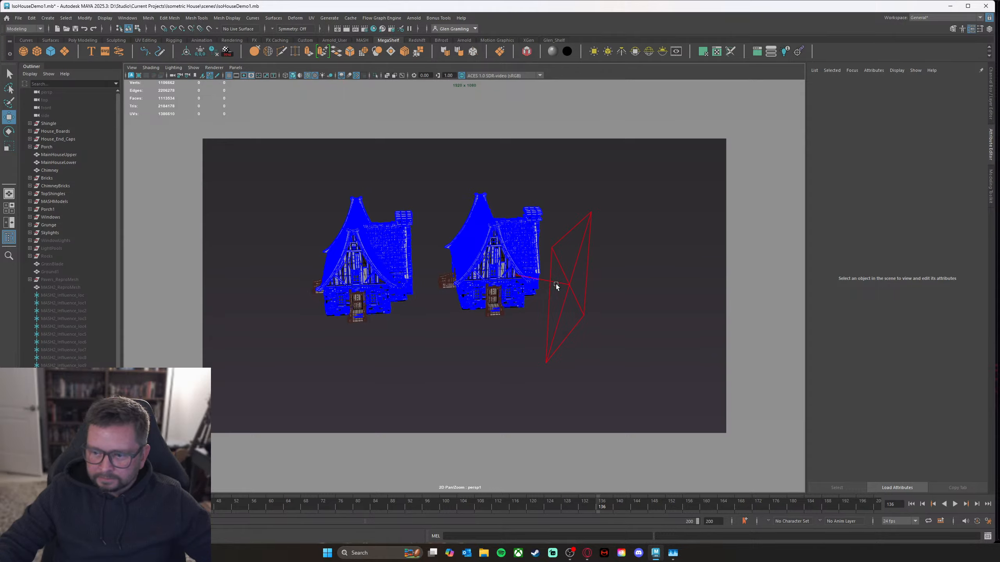
Step: Select the house groups and meshes from Shingle through Porch1 one by one to examine which parts each contains
left_click_drag(563, 285, 281, 248, "alt")
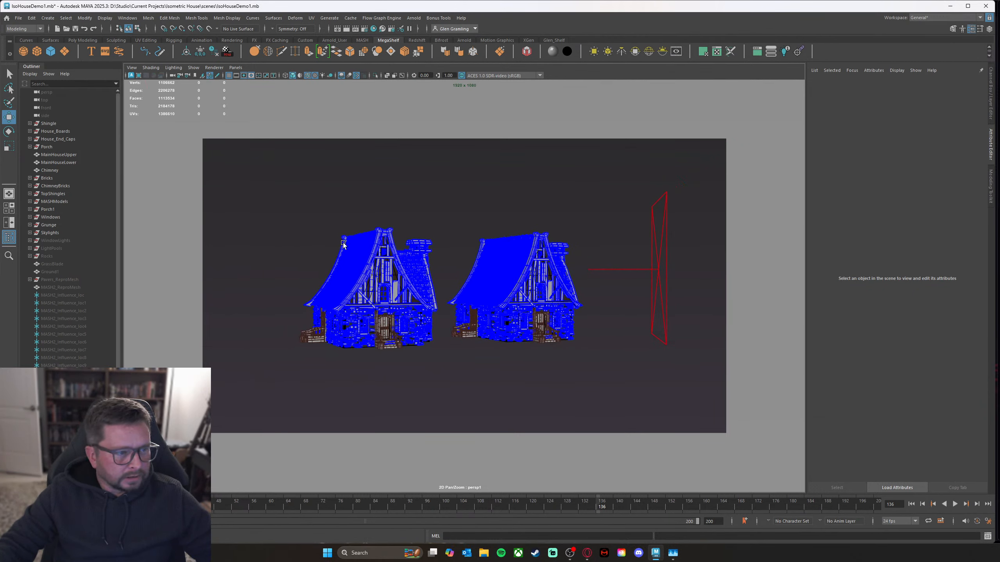
left_click(48, 123)
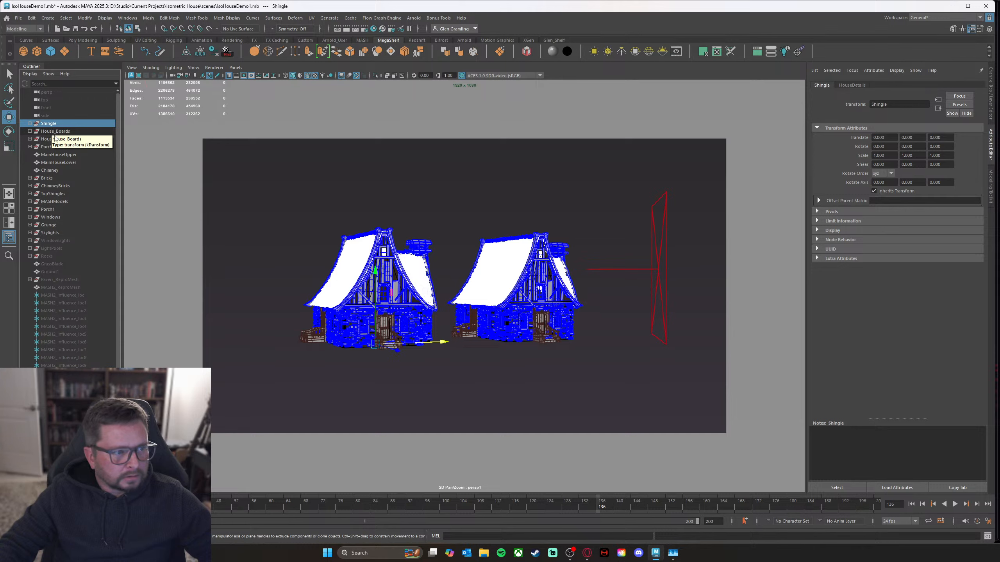
left_click(55, 131)
left_click(55, 139)
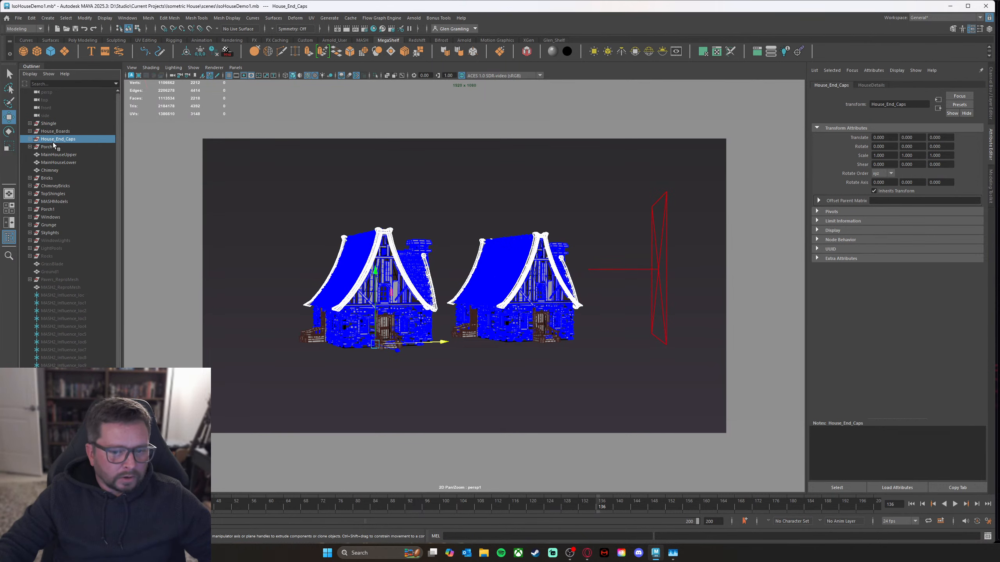
left_click(47, 148)
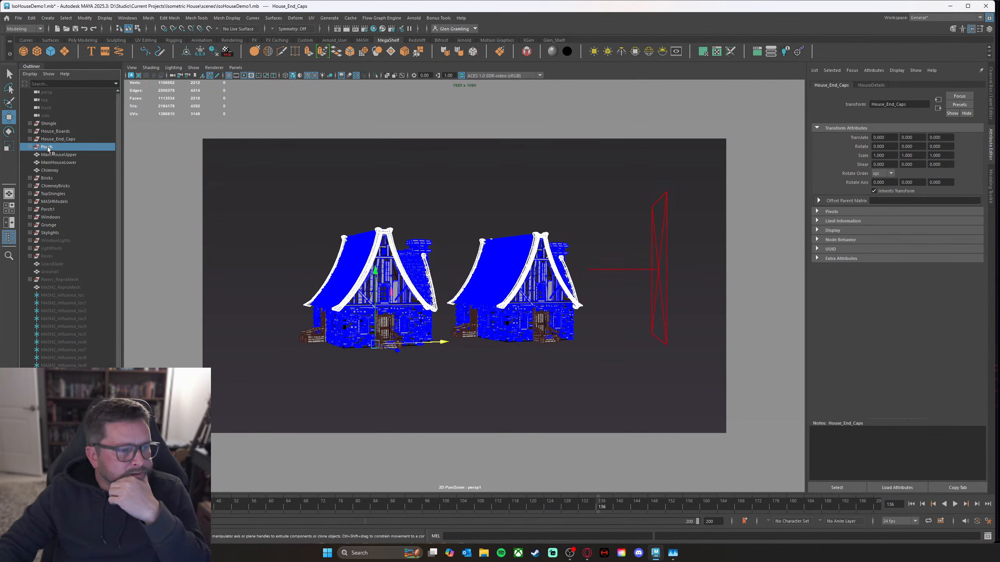
left_click(50, 154)
left_click(52, 163)
left_click(53, 169)
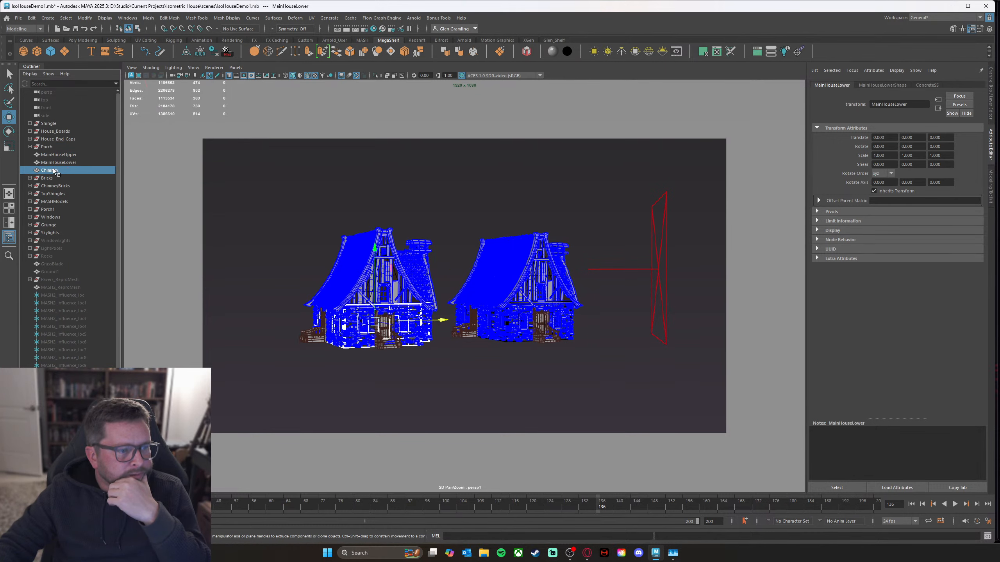
left_click(50, 178)
left_click(50, 186)
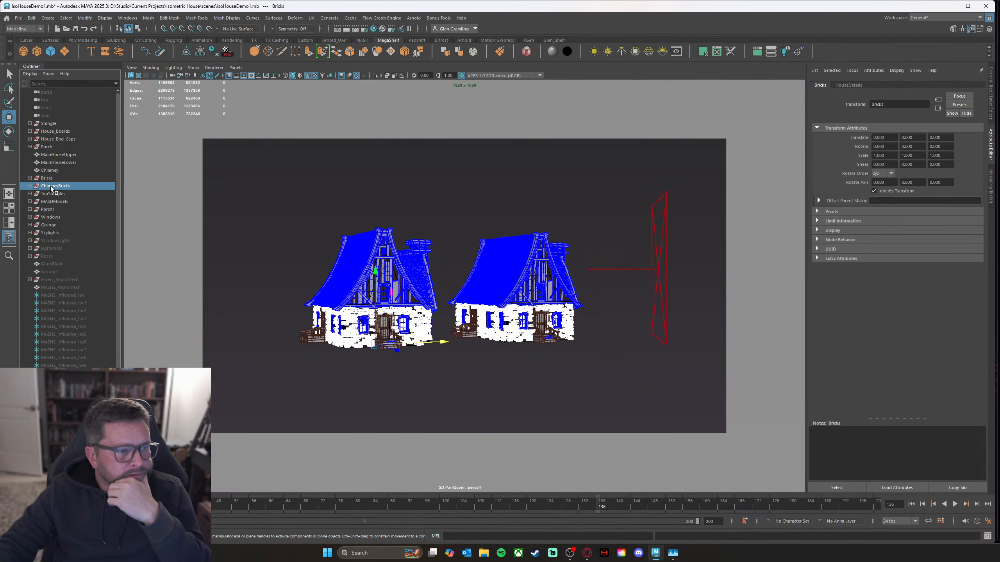
left_click(52, 194)
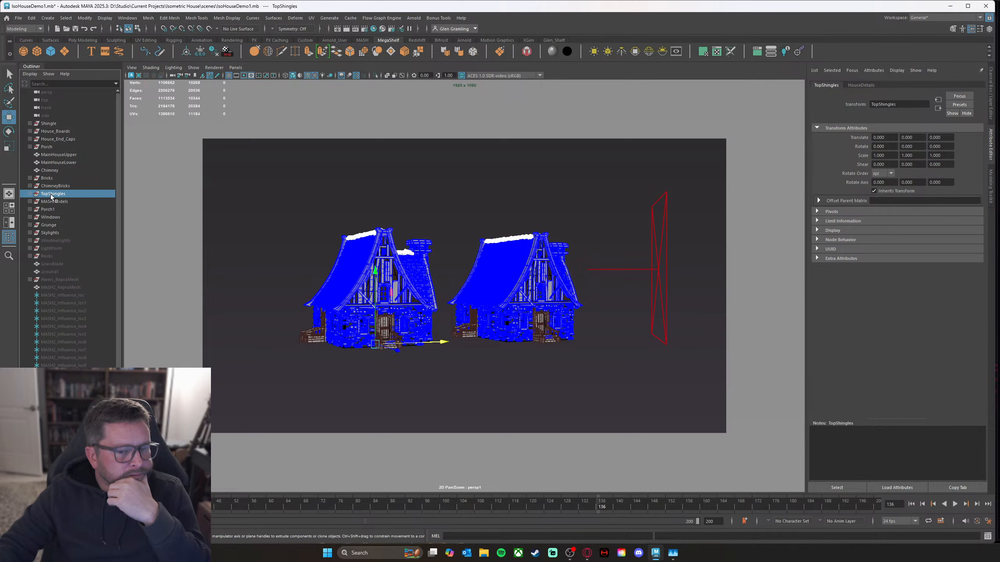
left_click(53, 202)
left_click(49, 209)
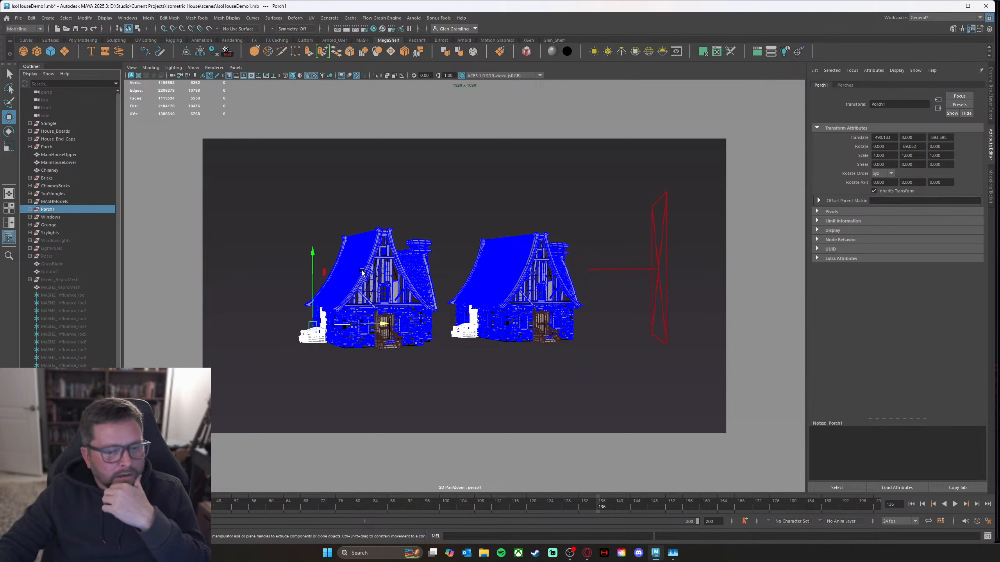
left_click_drag(637, 335, 613, 340, "alt")
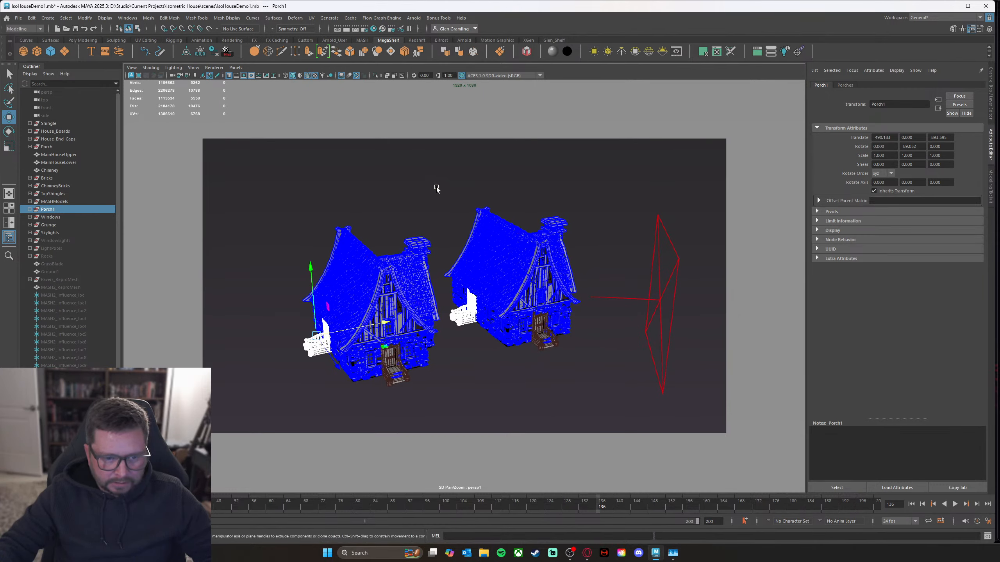
Step: Select all the geometry of the duplicated house and combine it into a single mesh
left_click_drag(436, 189, 519, 238)
mouse_move(591, 261)
left_mouse_down("alt")
mouse_move(574, 298)
mouse_move(606, 267)
left_mouse_up("alt")
left_click_drag(416, 232, 643, 317)
key("ctrl+z")
middle_click_drag(485, 331, 538, 334, "alt")
right_click_drag(538, 334, 562, 332, "alt")
middle_click_drag(562, 332, 584, 298, "alt")
right_click_drag(584, 298, 604, 296, "alt")
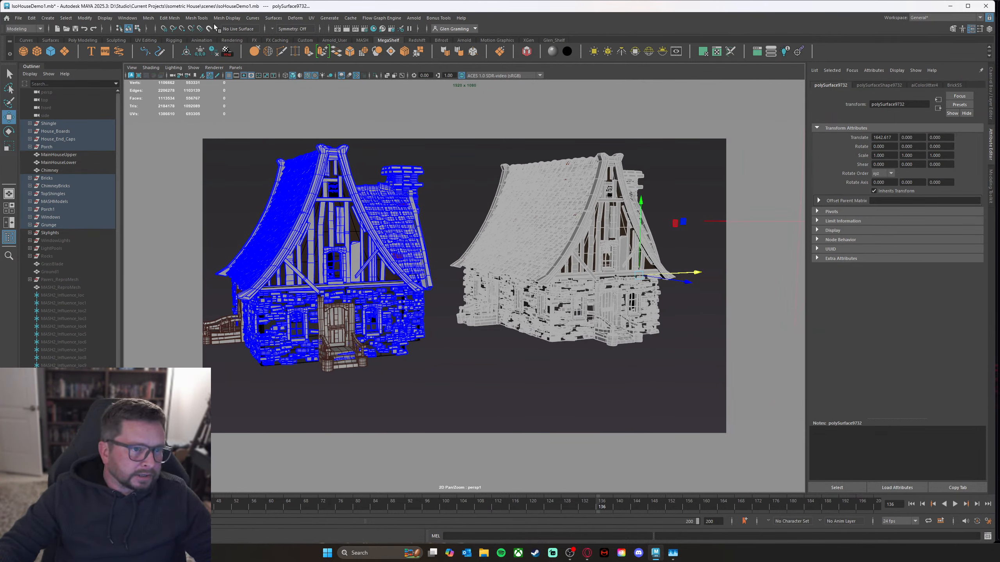
left_click(148, 18)
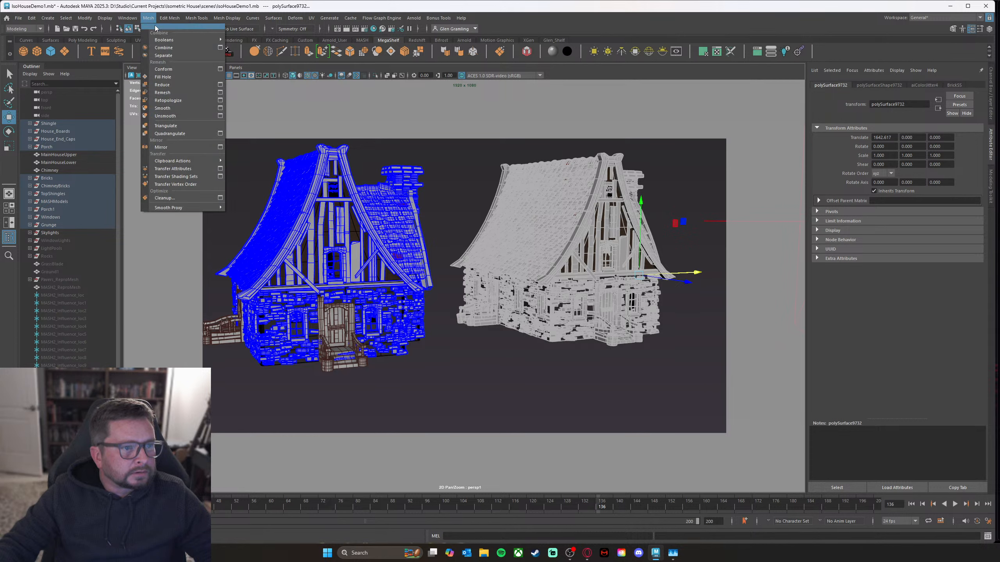
left_click(164, 48)
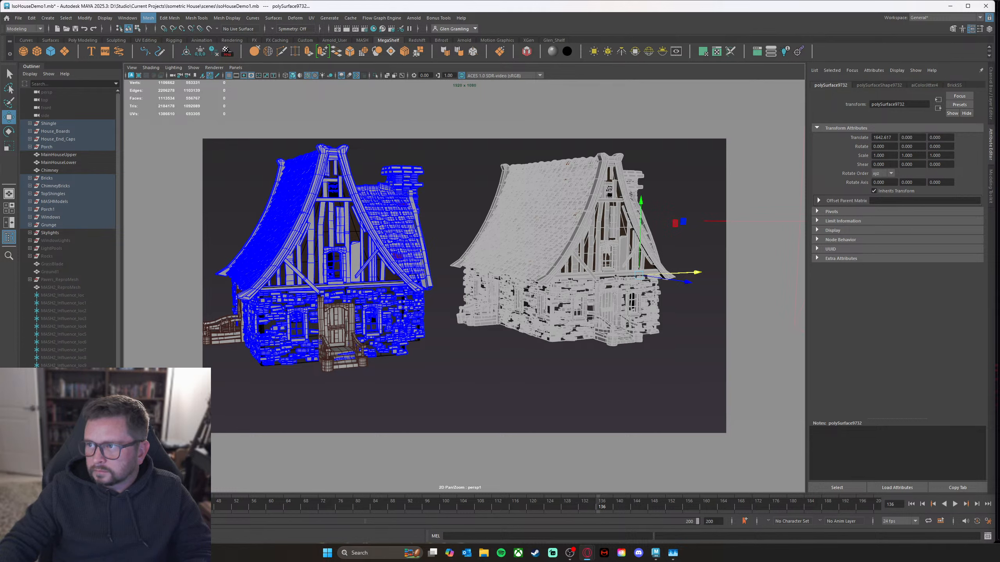
Step: Switch to the Opera browser, look over the YouTube page of the Arnold pixel art style tutorial, and dismiss the browser windows
left_click_drag(999, 161, 838, 160)
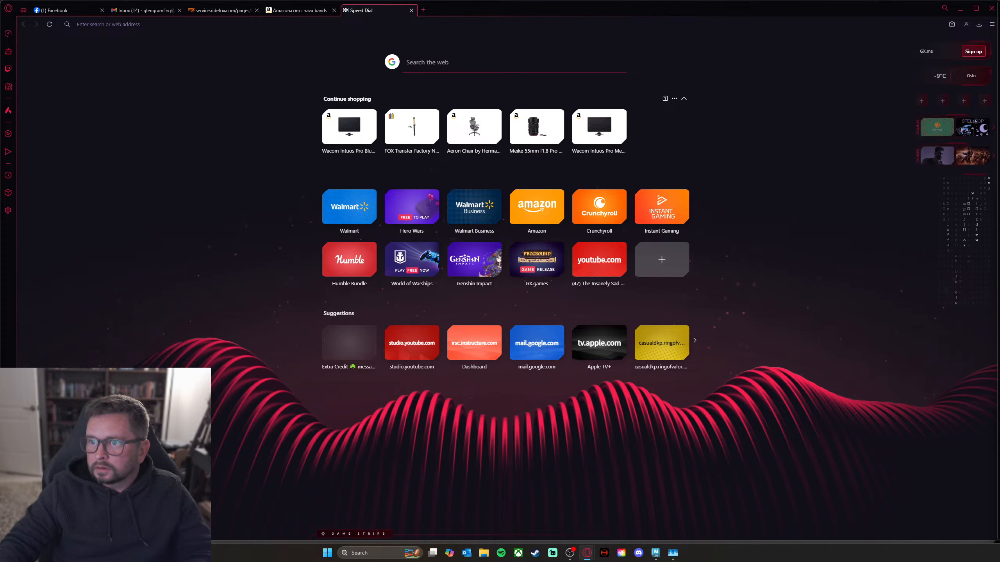
left_click_drag(999, 35, 490, 31)
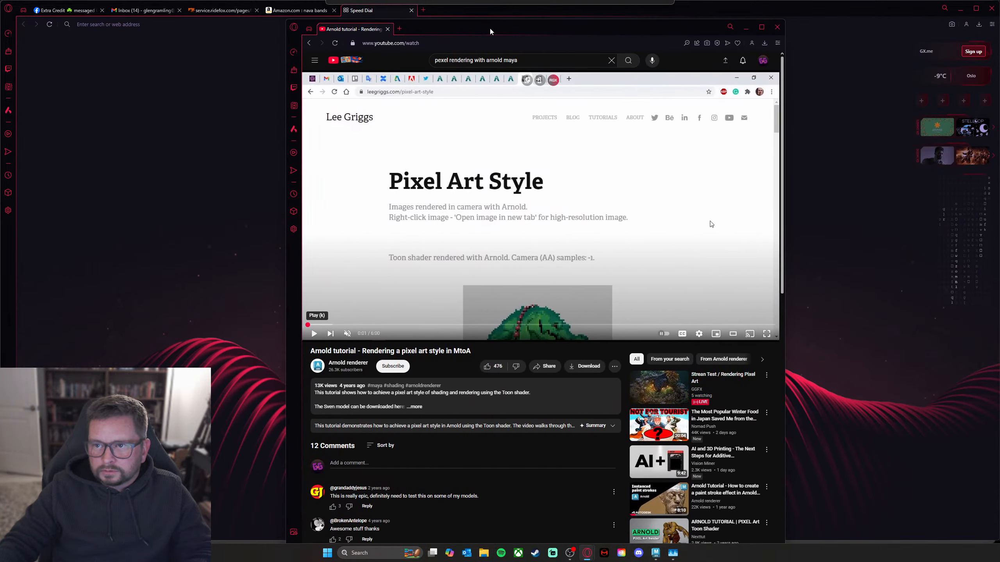
left_click(966, 13)
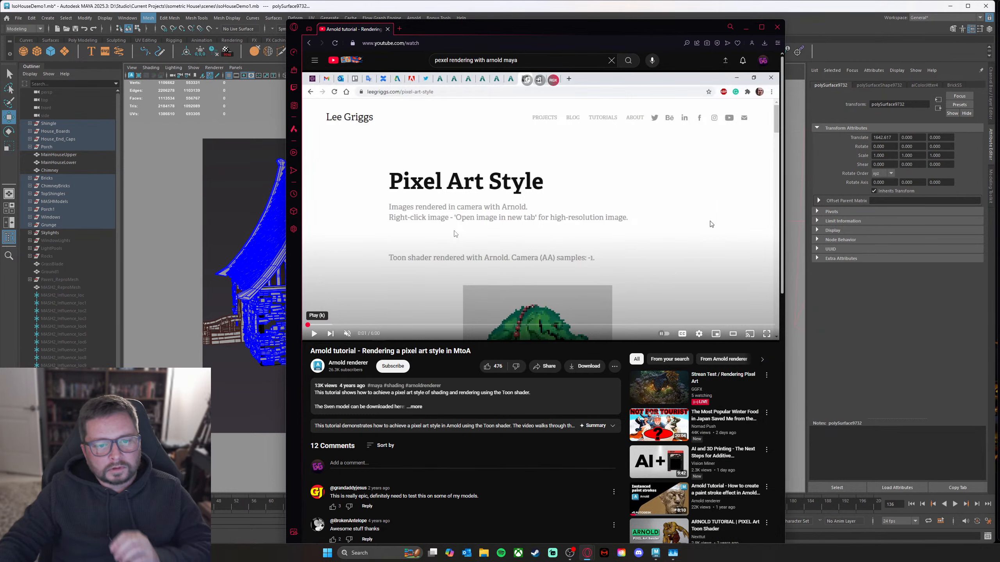
scroll(681, 176, "down", 3)
scroll(681, 176, "up", 3)
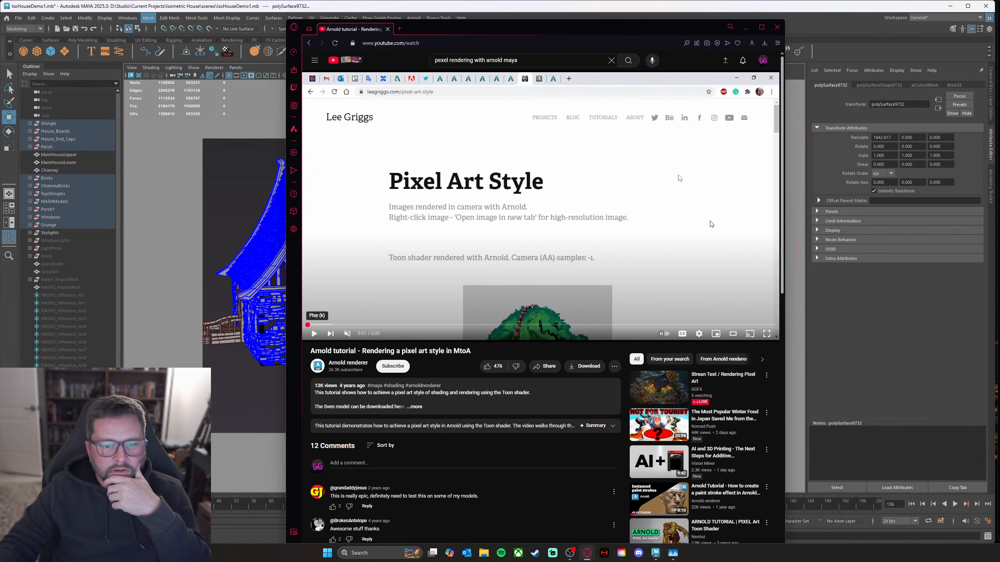
scroll(535, 237, "down", 2)
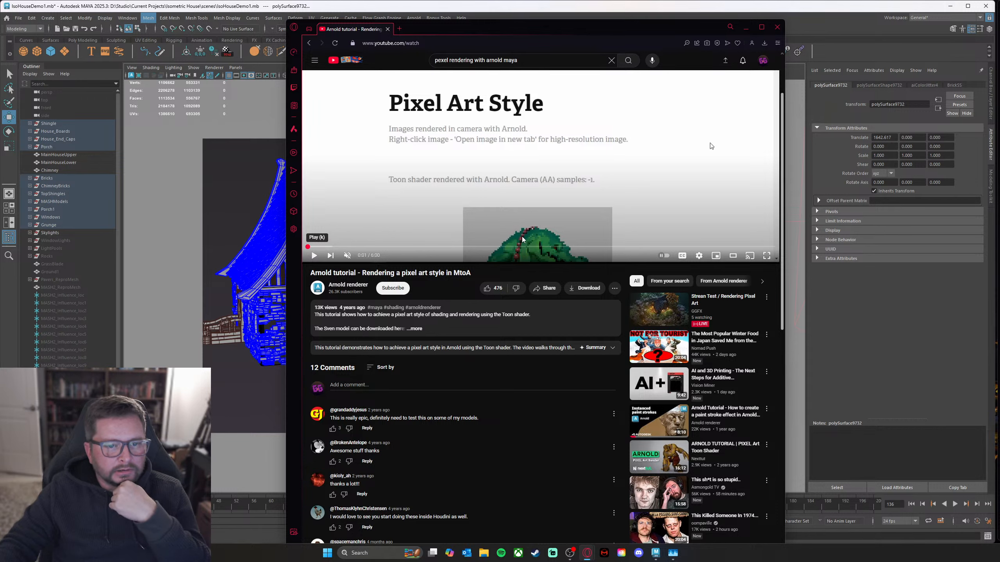
scroll(521, 238, "up", 2)
scroll(519, 236, "down", 1)
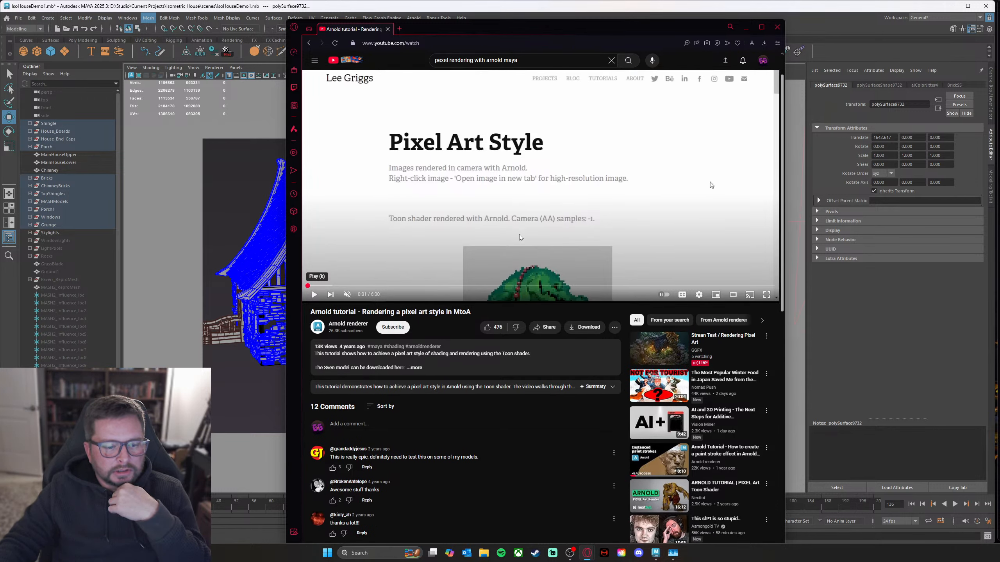
scroll(519, 237, "up", 1)
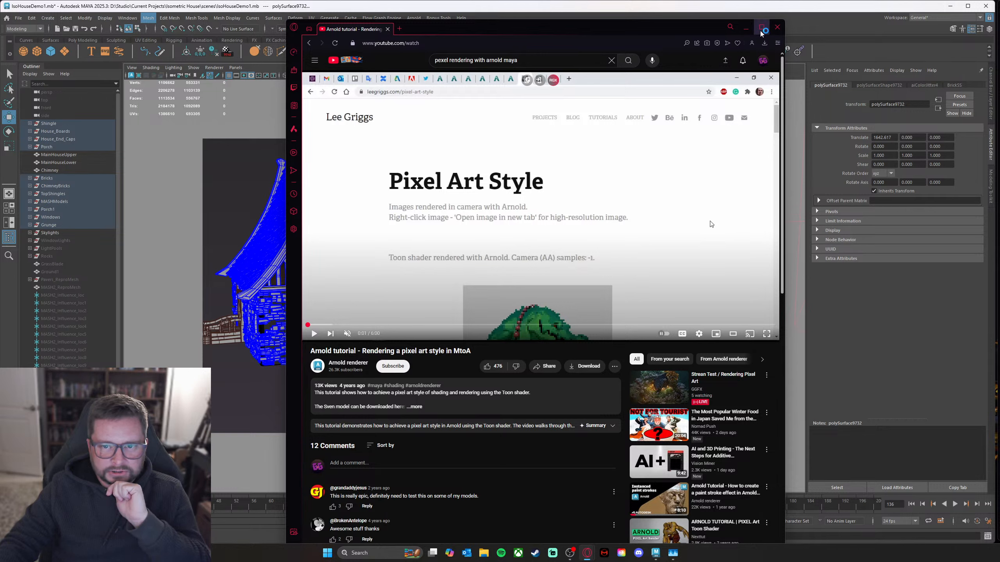
mouse_move(761, 32)
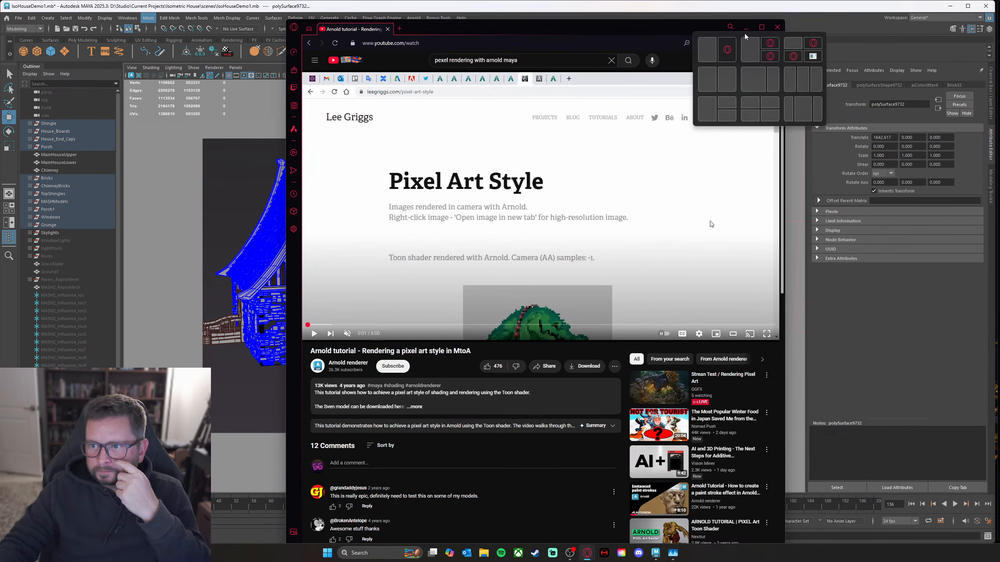
left_click(778, 27)
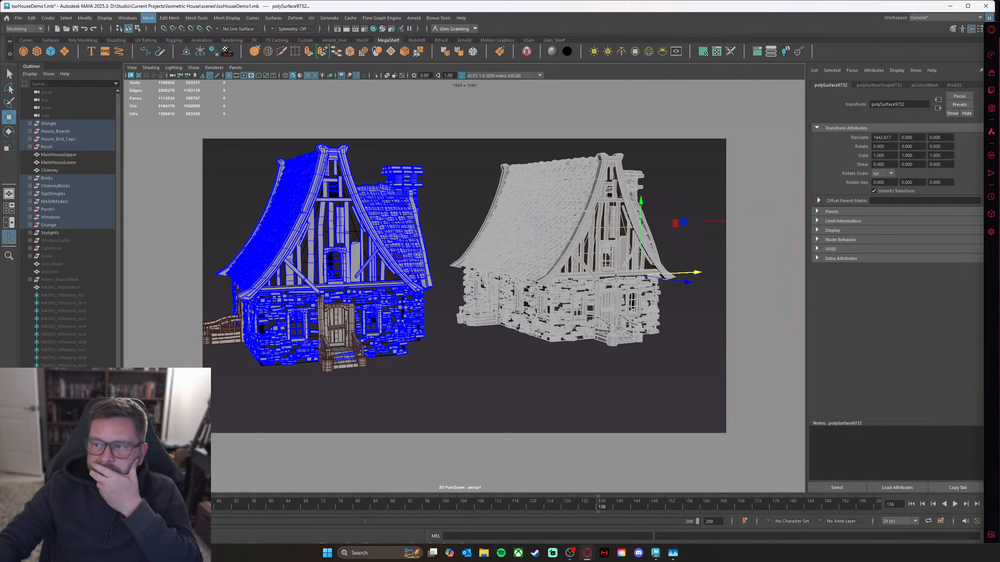
Step: Switch to the Opera browser, show image results for "pixel art scene", and preview the 16-bit castle battle picture in a wider window
left_click_drag(999, 37, 450, 38)
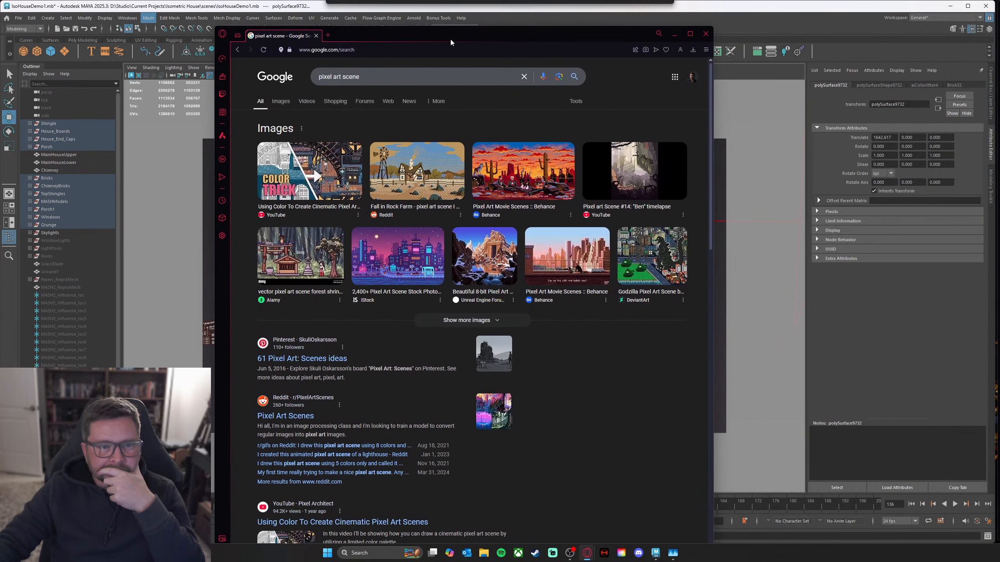
left_click(274, 105)
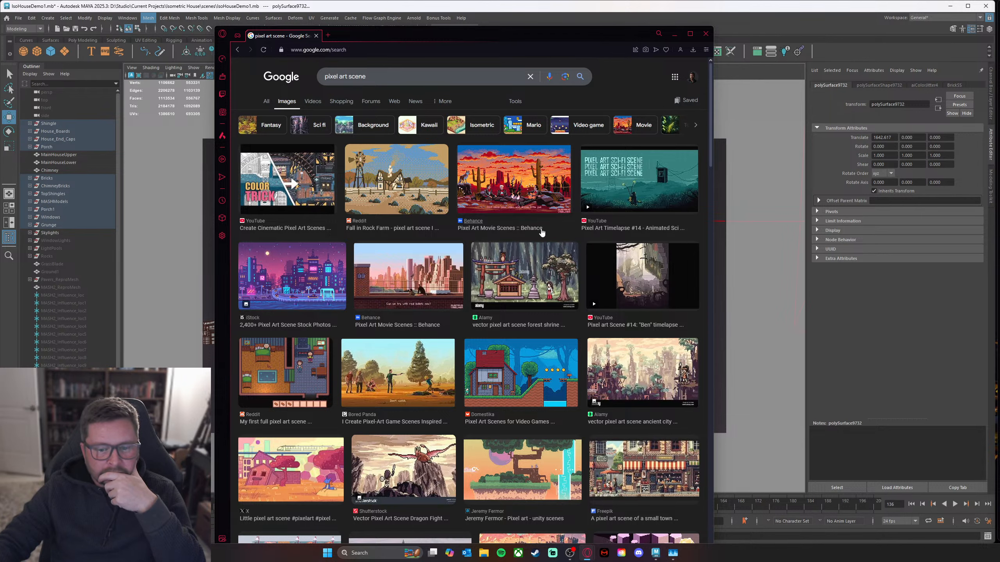
scroll(526, 236, "down", 1)
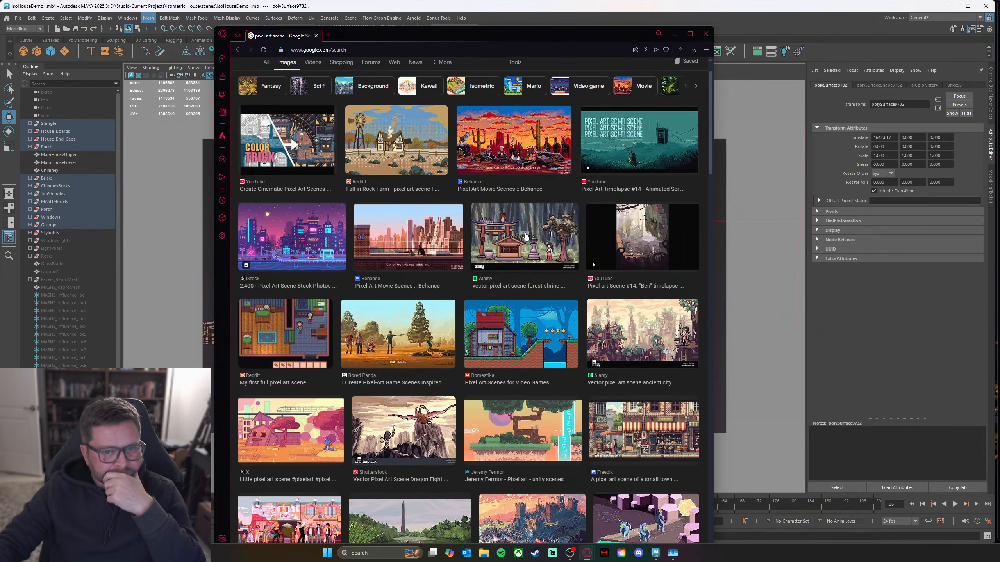
scroll(526, 236, "up", 1)
scroll(526, 236, "down", 6)
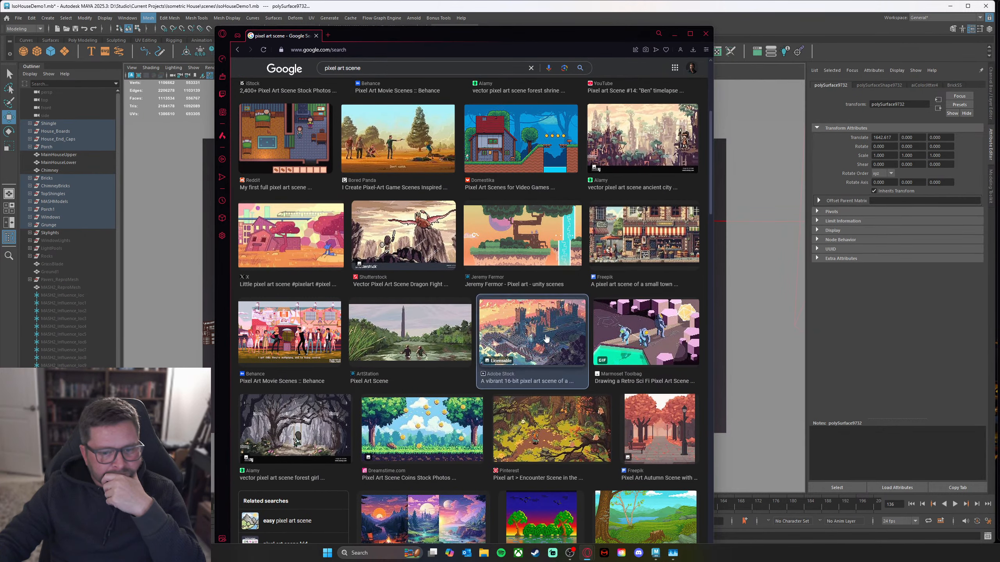
left_click(546, 335)
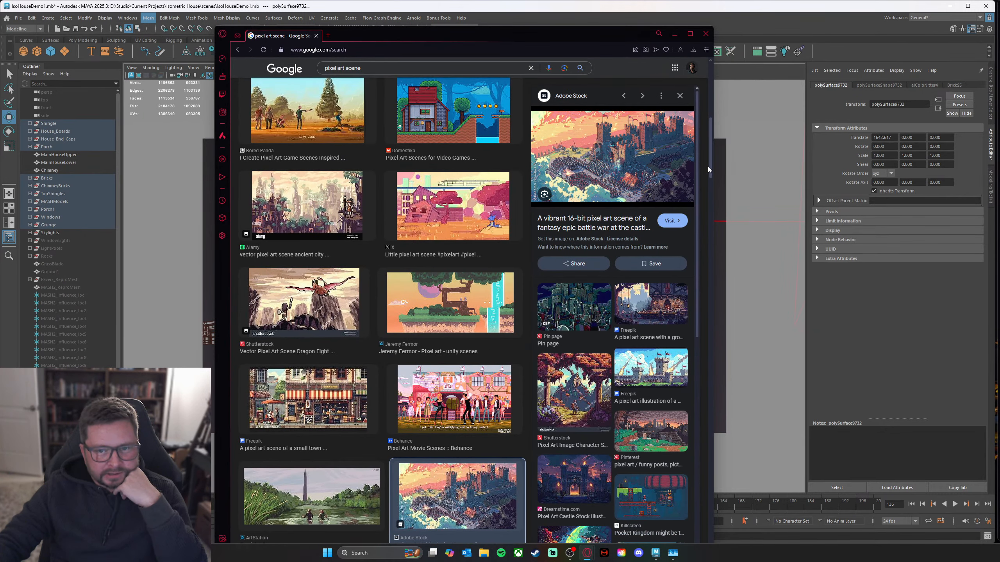
left_click_drag(716, 71, 846, 89)
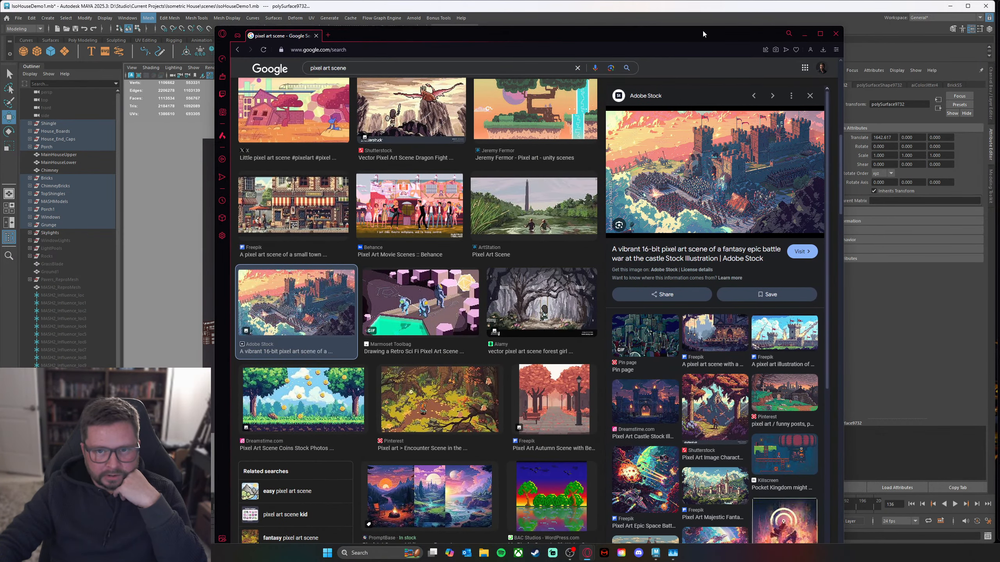
left_click_drag(702, 30, 671, 28)
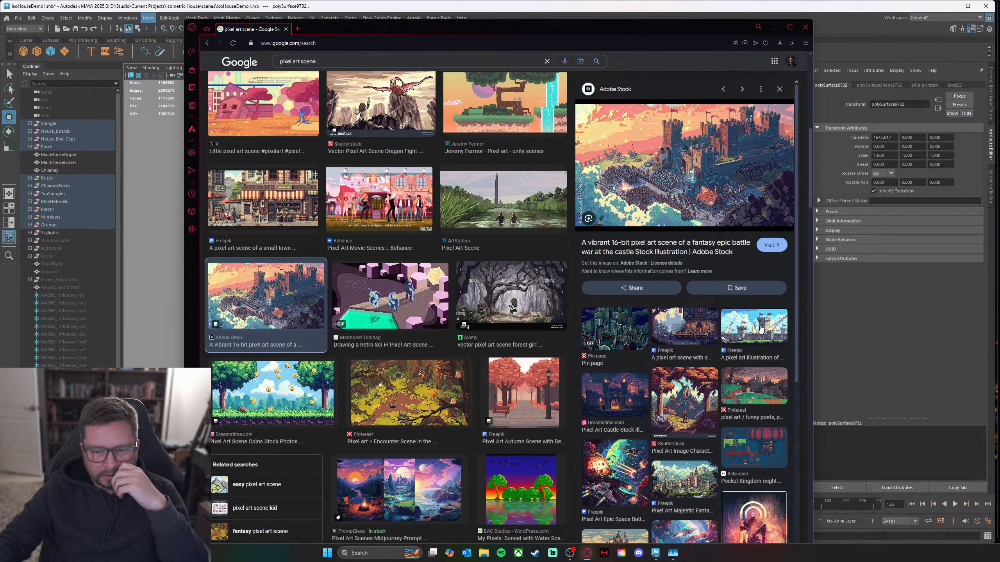
Step: Examine the related Freepik pixel art pictures of the medieval tavern, the castle courtyard feast and the blue night scene with ruins
left_click(688, 328)
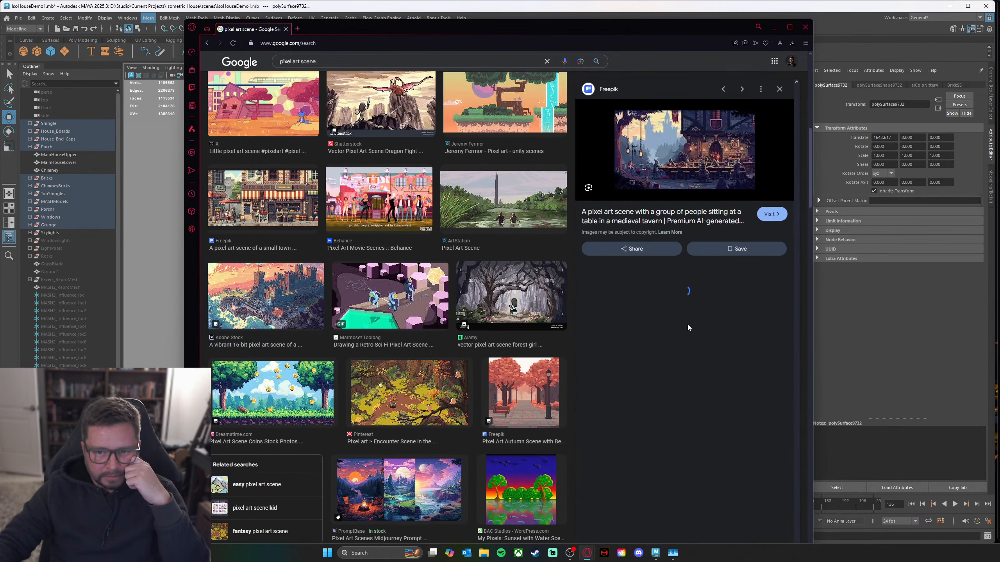
left_click(621, 409)
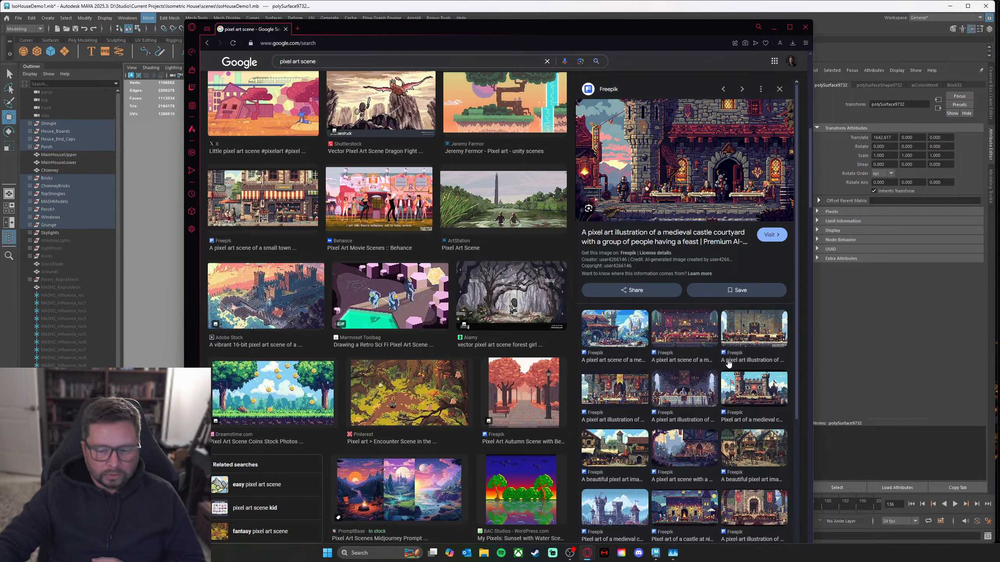
scroll(728, 364, "down", 3)
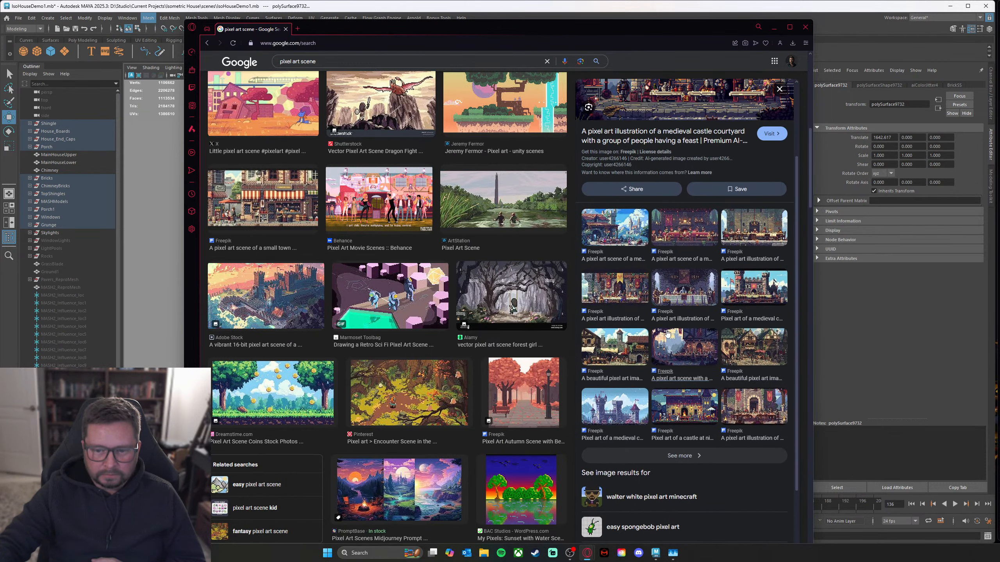
scroll(667, 333, "up", 2)
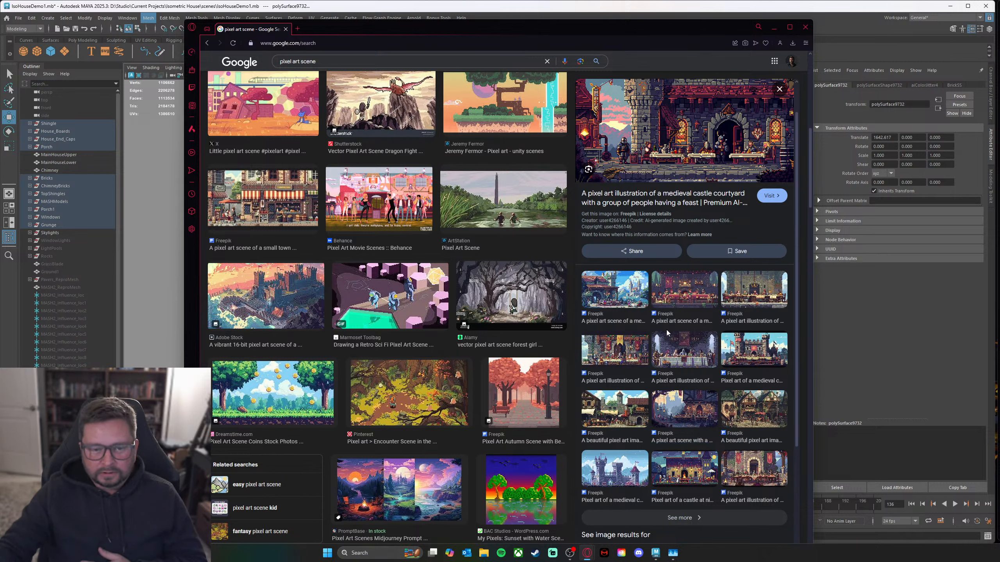
scroll(705, 333, "up", 1)
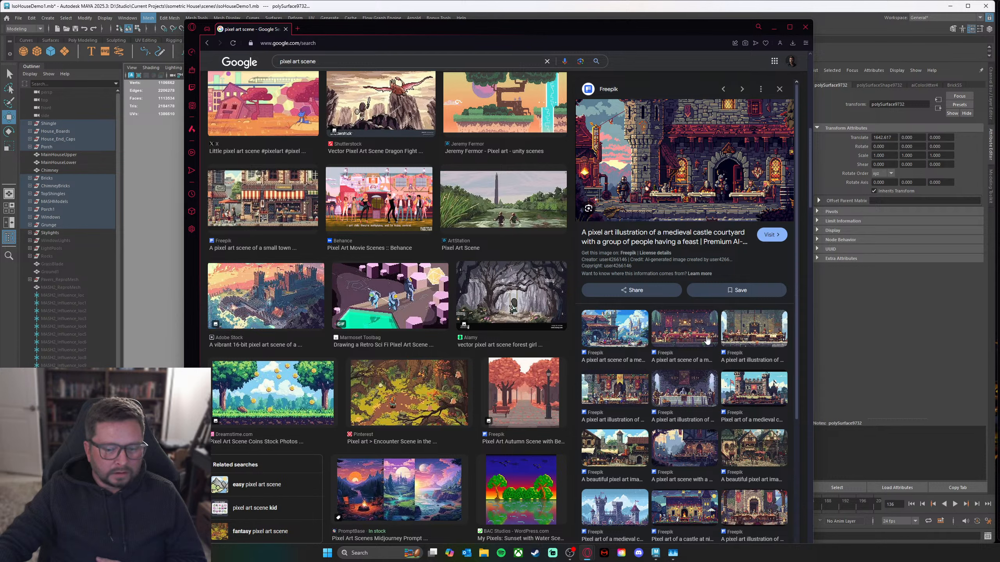
scroll(707, 339, "down", 1)
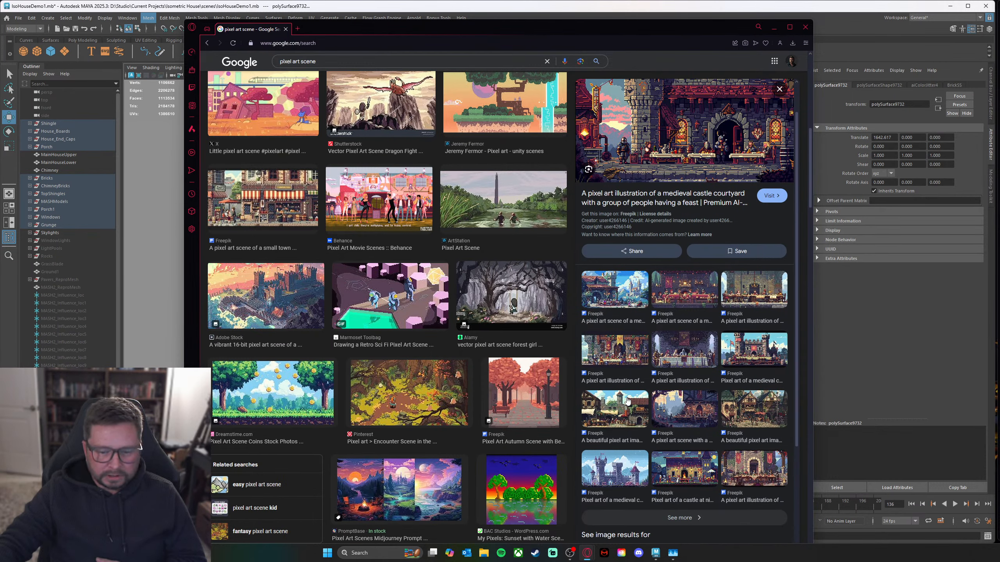
left_click(682, 406)
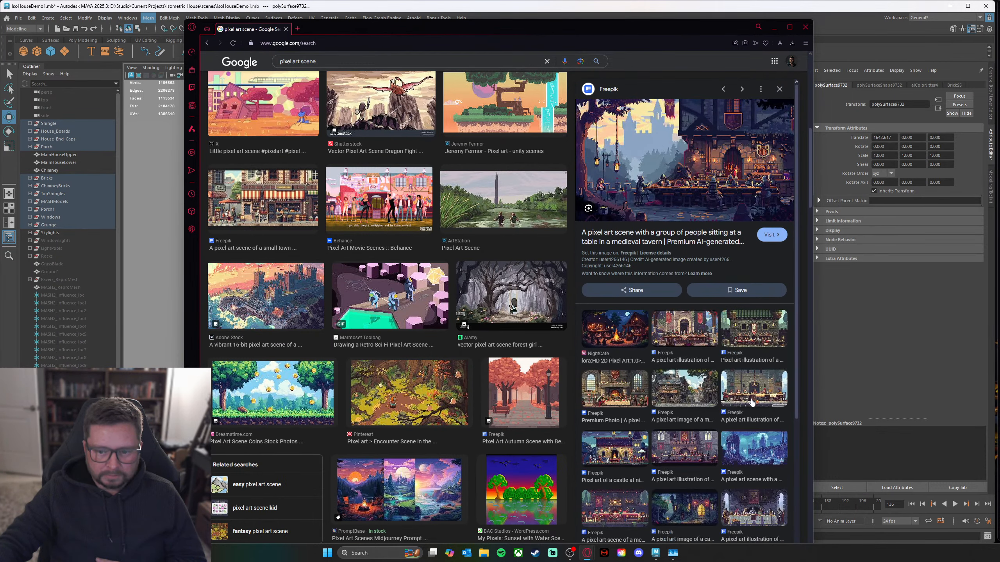
scroll(760, 341, "down", 3)
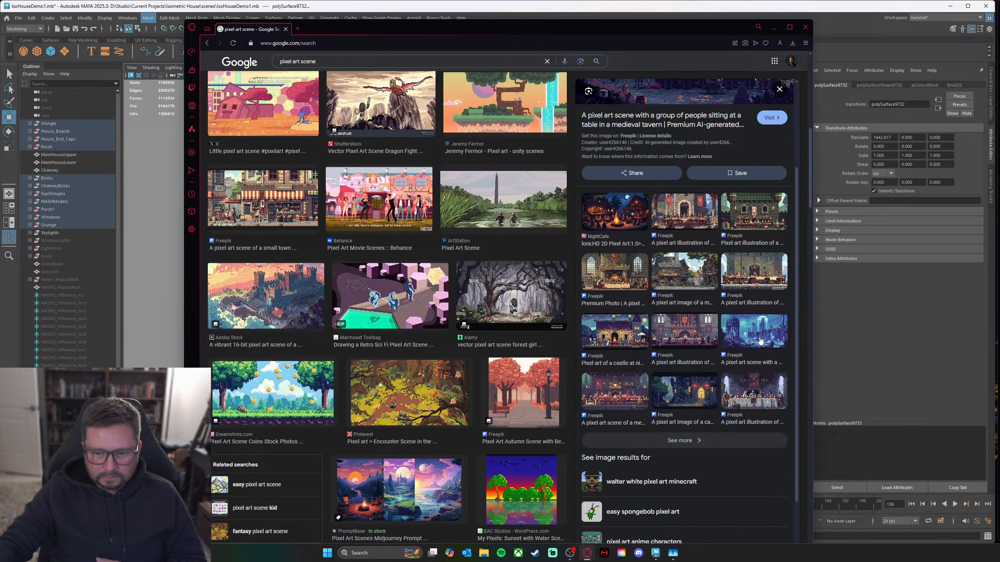
left_click(760, 341)
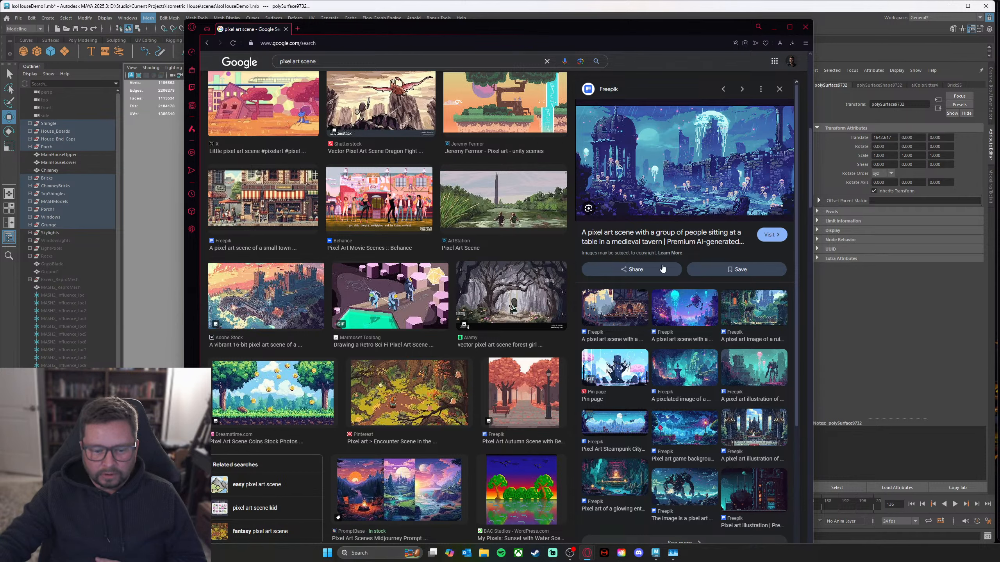
Step: Preview the PromptBase Pixel Art Scenes pictures, from the three-panel landscape through the ocean waves, coastal cliffs and moonlit water
left_click(403, 490)
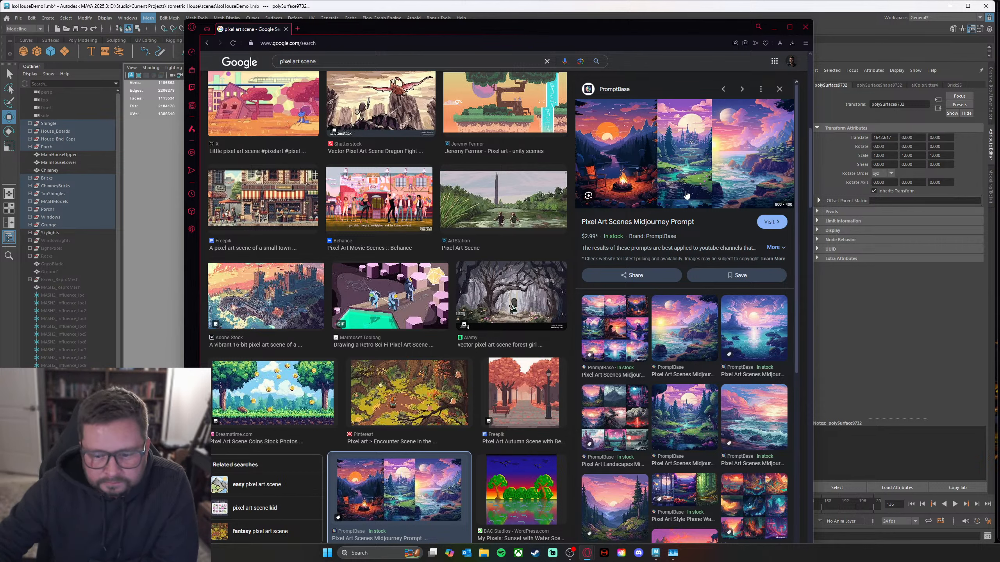
left_click(762, 396)
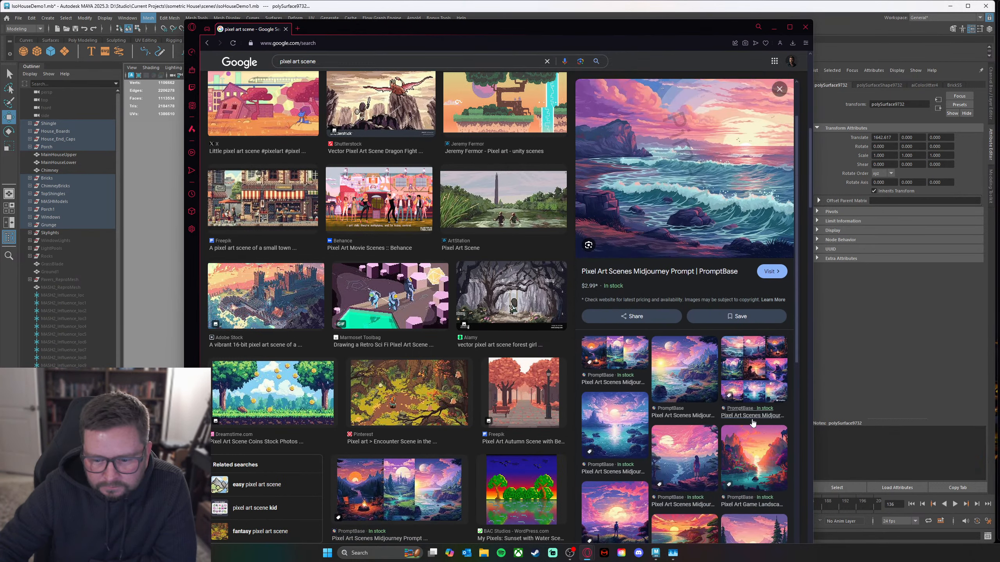
scroll(752, 422, "down", 1)
left_click(687, 409)
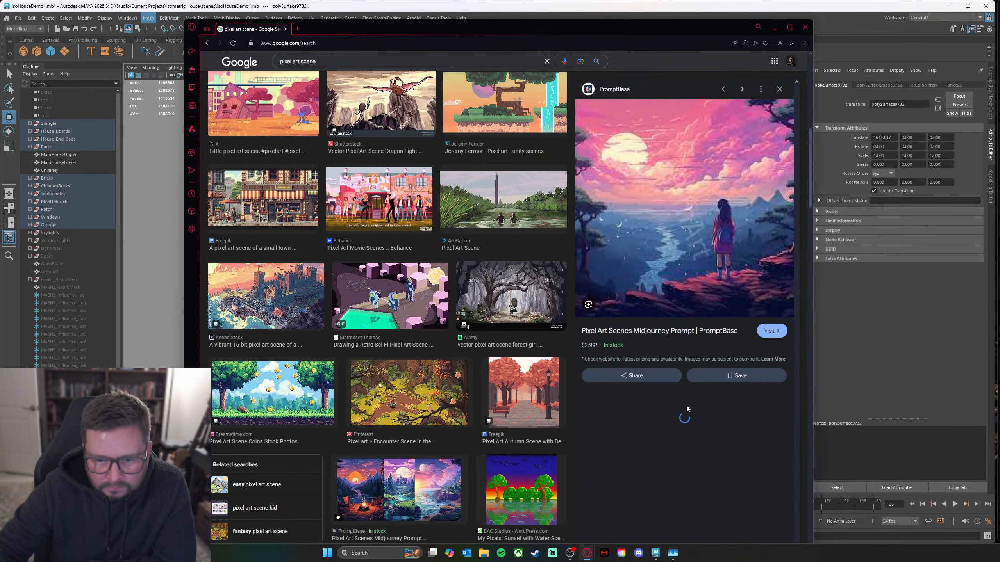
scroll(693, 408, "down", 2)
left_click(606, 361)
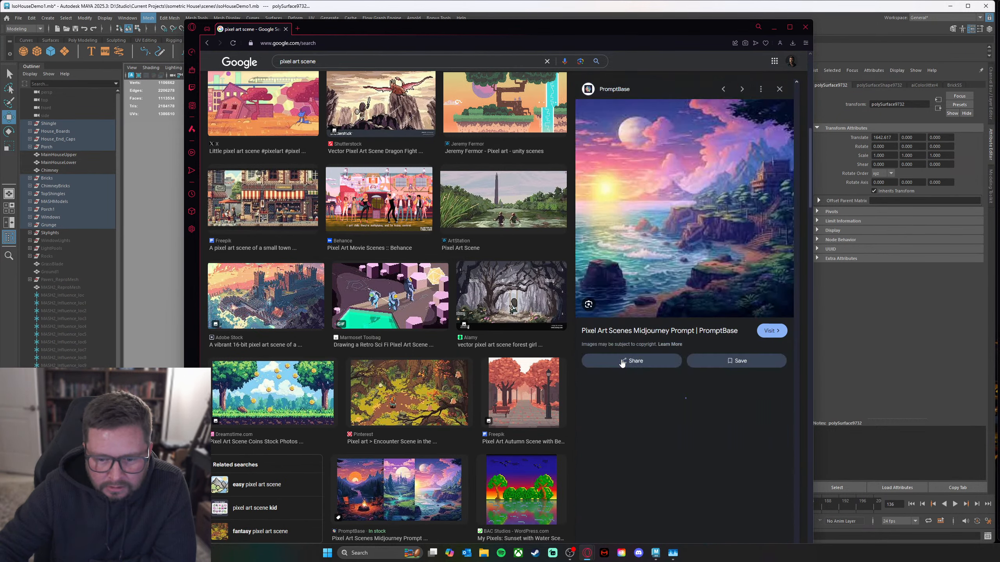
scroll(732, 427, "down", 2)
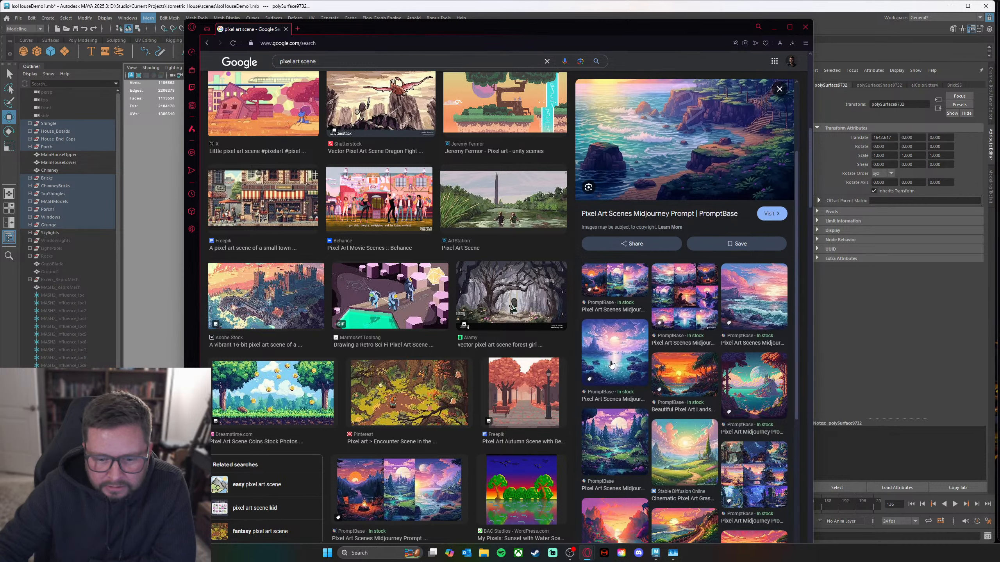
left_click(611, 362)
scroll(629, 366, "down", 1)
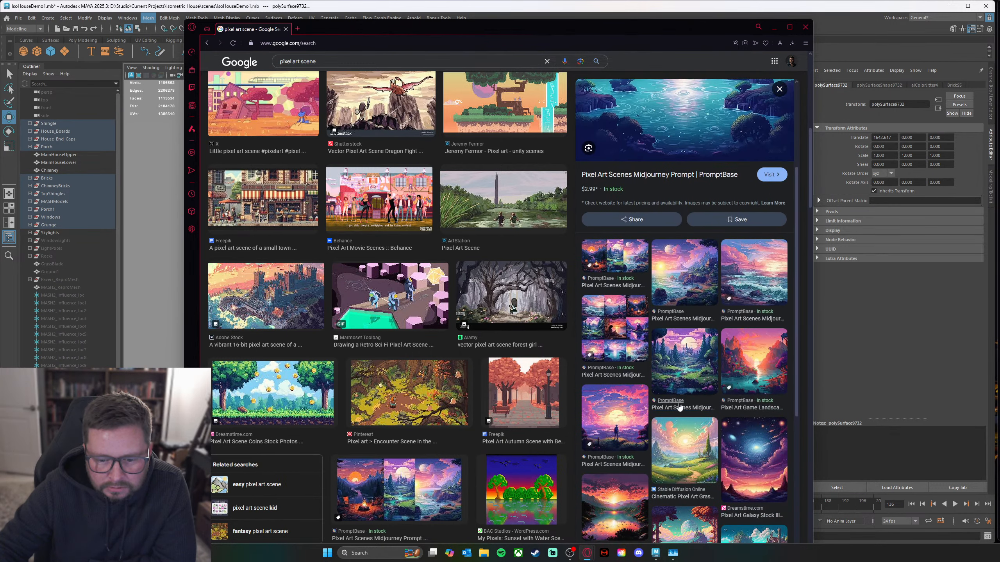
Step: Preview the PromptBase forest river picture with the distant castle, look through its related images, and close the browser window
left_click(686, 375)
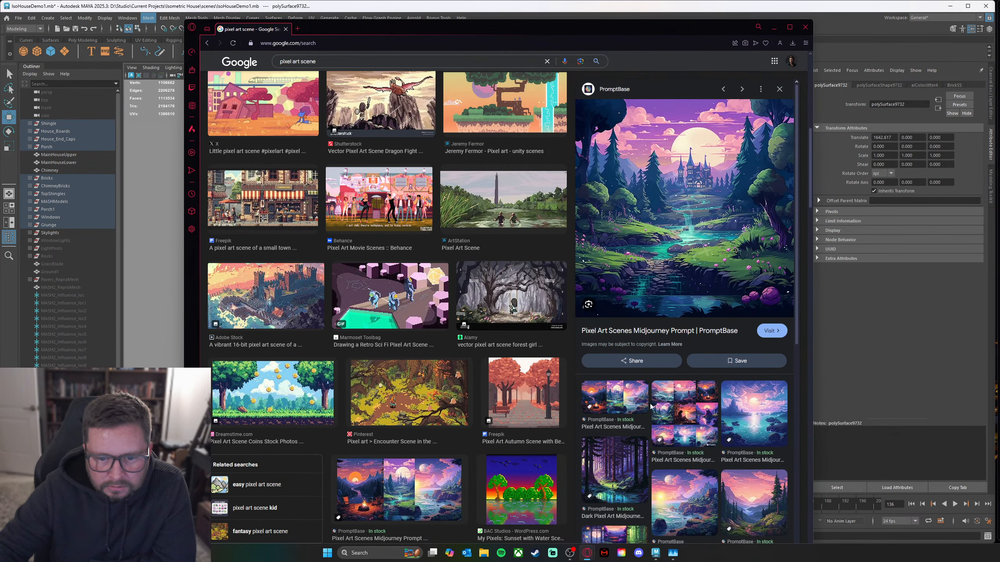
scroll(669, 375, "down", 5)
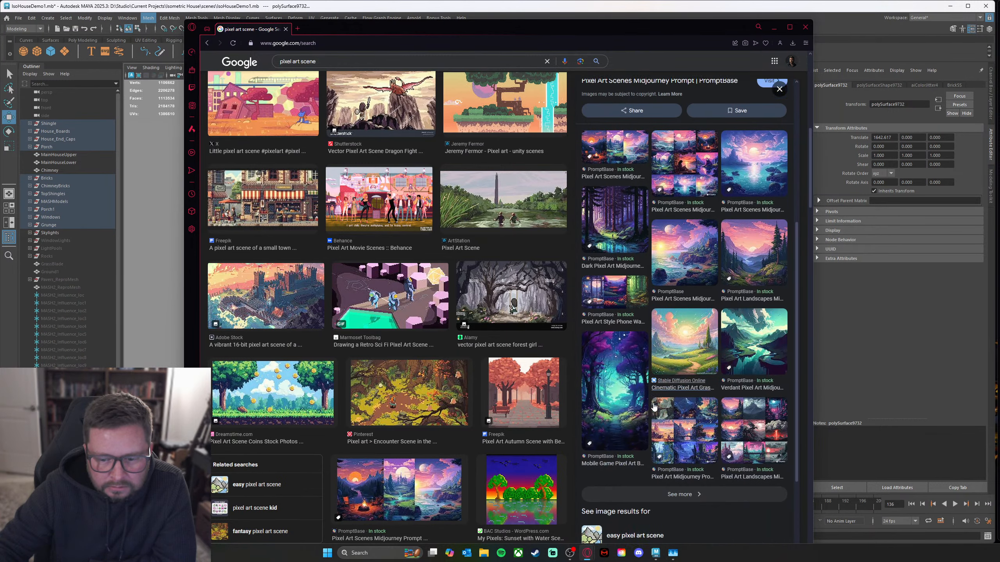
scroll(709, 315, "down", 2)
scroll(726, 296, "up", 2)
scroll(726, 296, "up", 5)
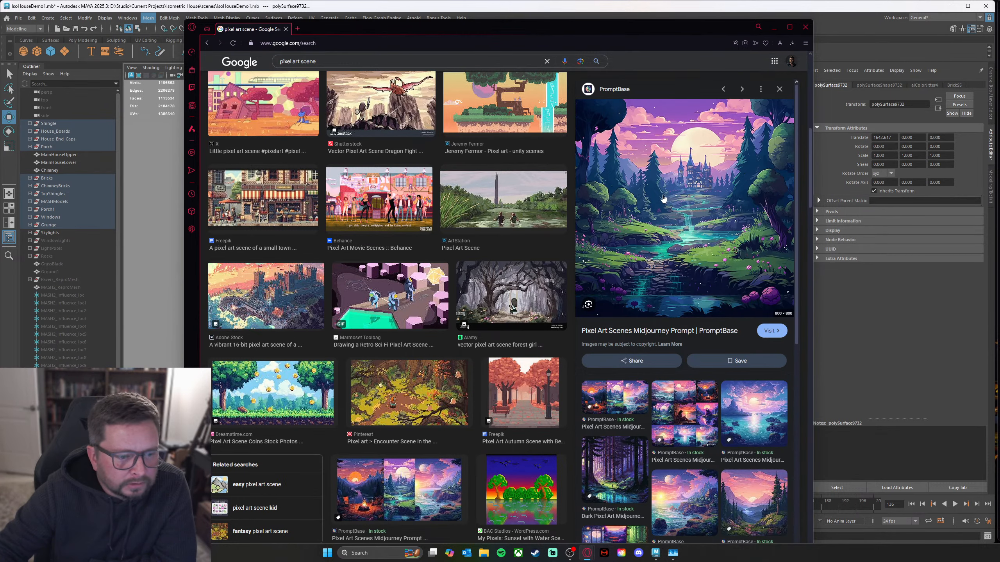
left_click_drag(656, 28, 690, 180)
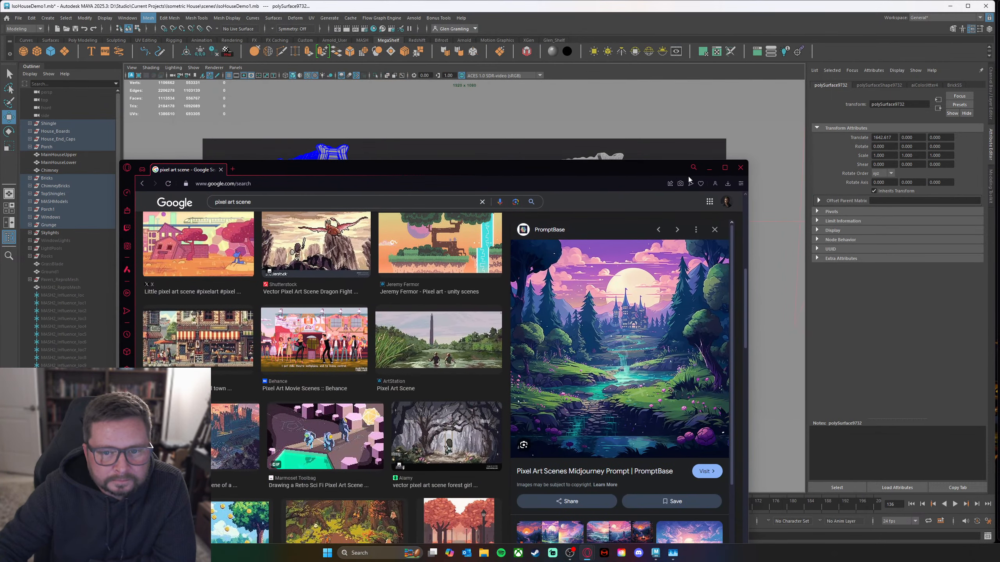
left_click(740, 167)
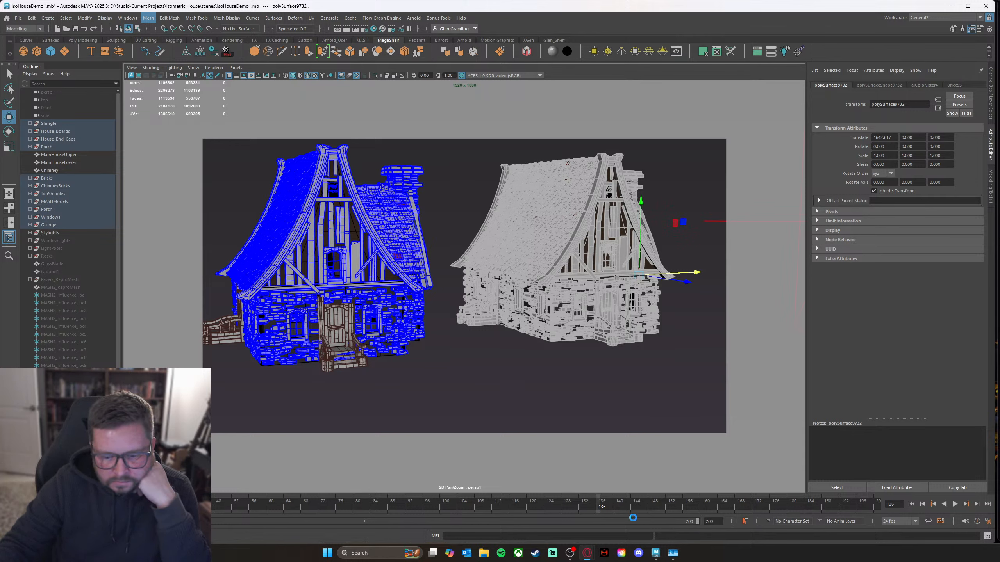
Step: Launch another session of Maya 2025 and open the Samsung TV scene from the recent files
mouse_move(656, 558)
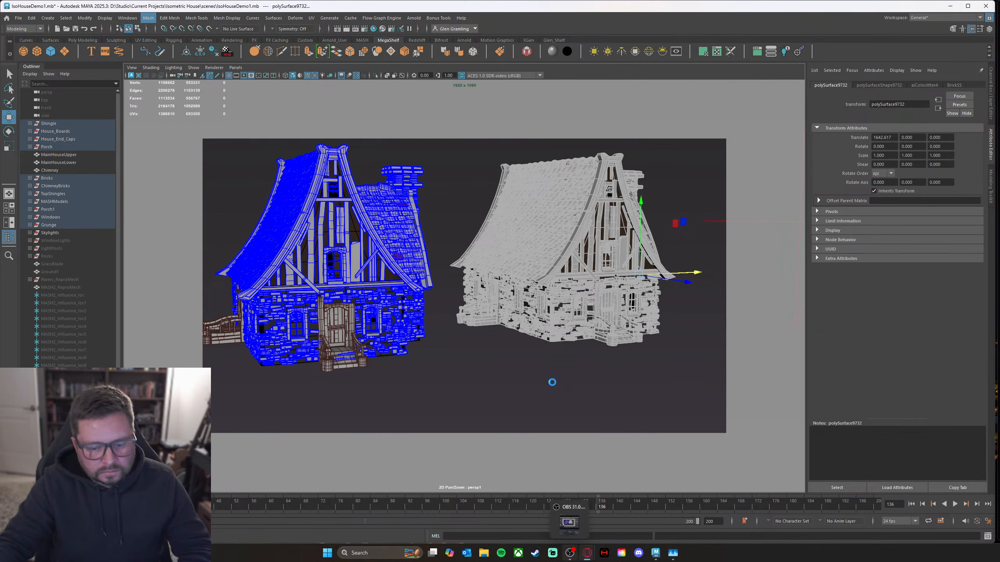
left_click(422, 553)
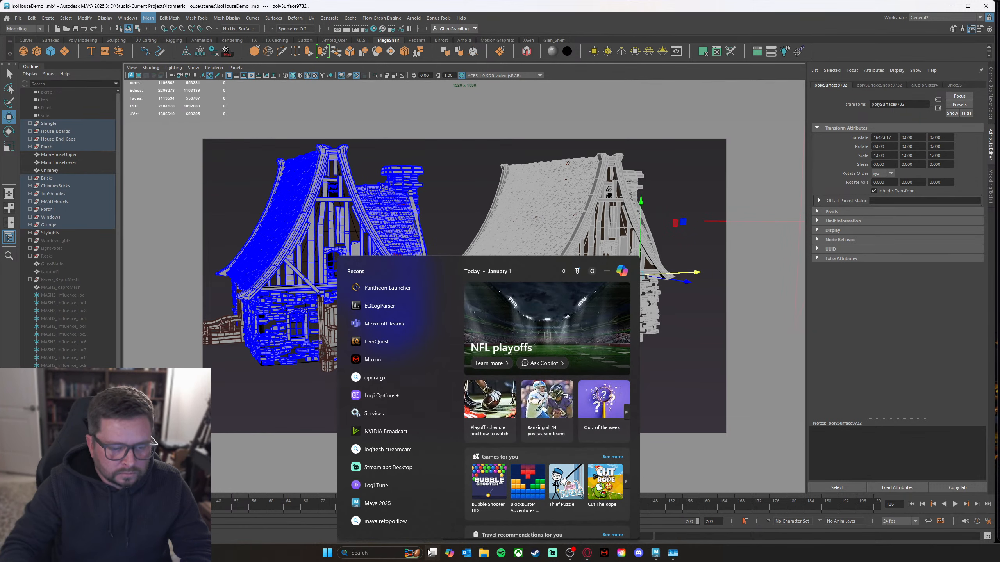
type("maya 2025")
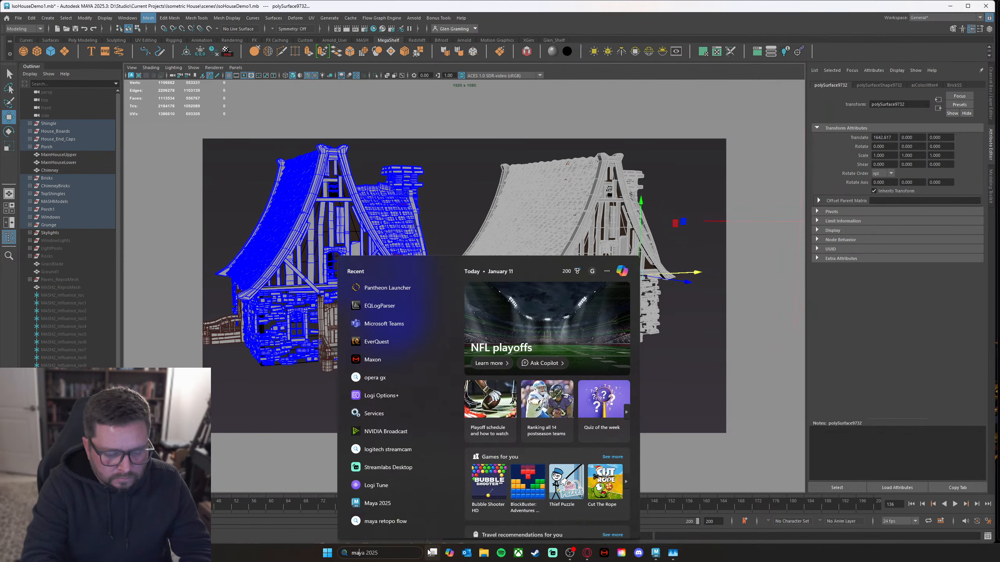
key("Return")
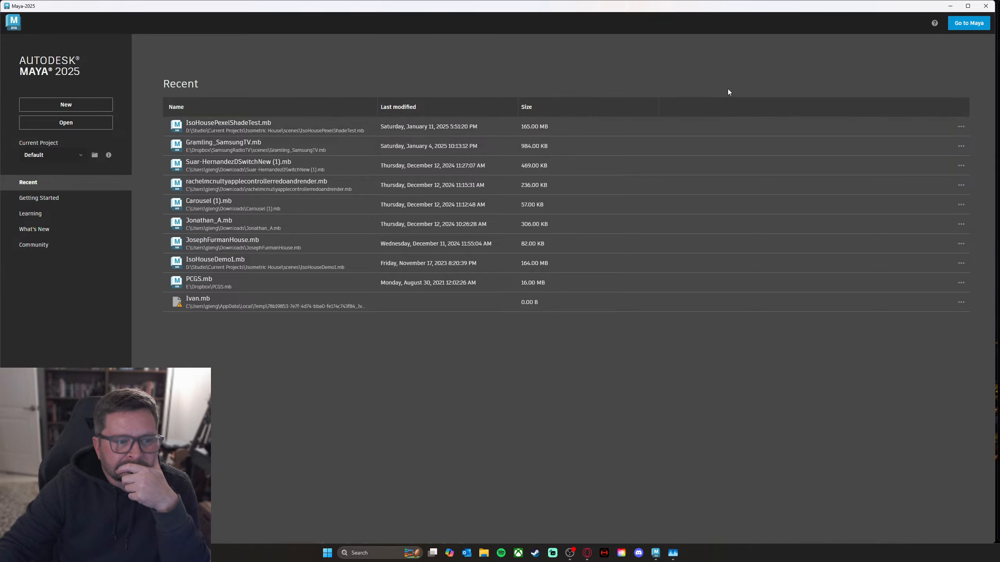
left_click(222, 145)
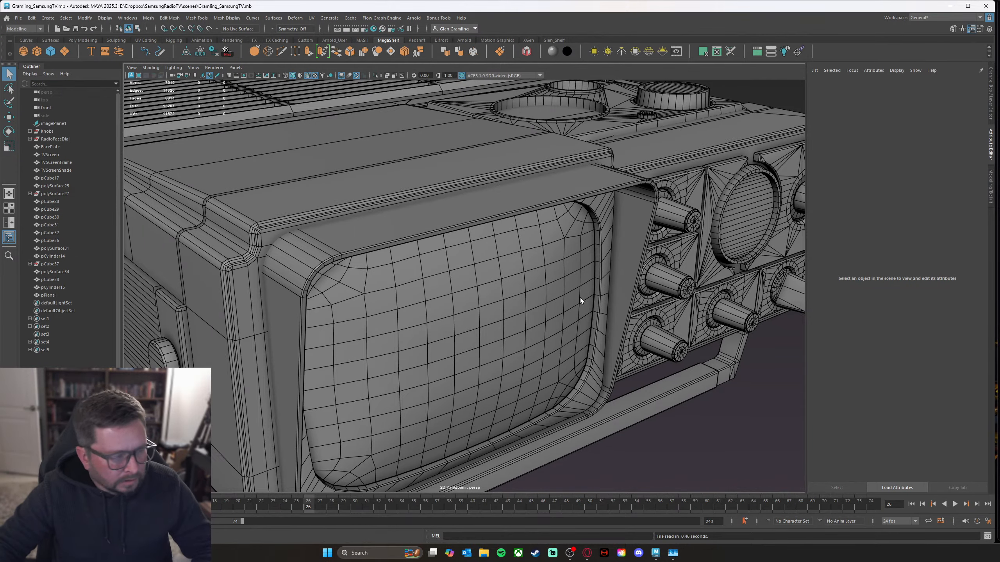
Step: Examine the Samsung TV model's screen, control knobs, top grille and handle from several front angles
left_click_drag(580, 296, 642, 307, "alt")
middle_click_drag(642, 305, 667, 334, "alt")
right_click_drag(667, 335, 603, 303, "alt")
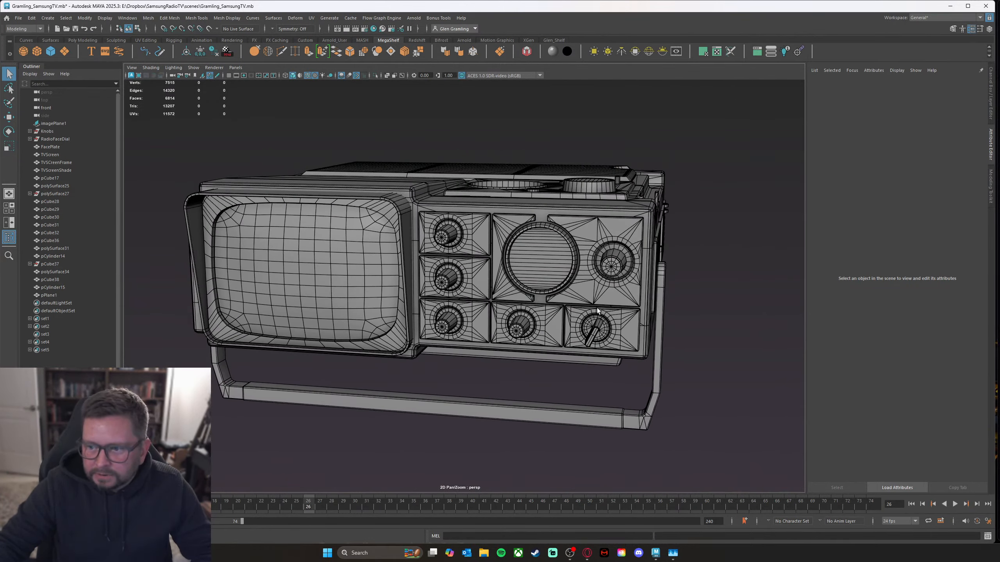
middle_click_drag(602, 302, 644, 290, "alt")
left_click_drag(644, 289, 655, 311, "alt")
right_click_drag(611, 314, 587, 311, "alt")
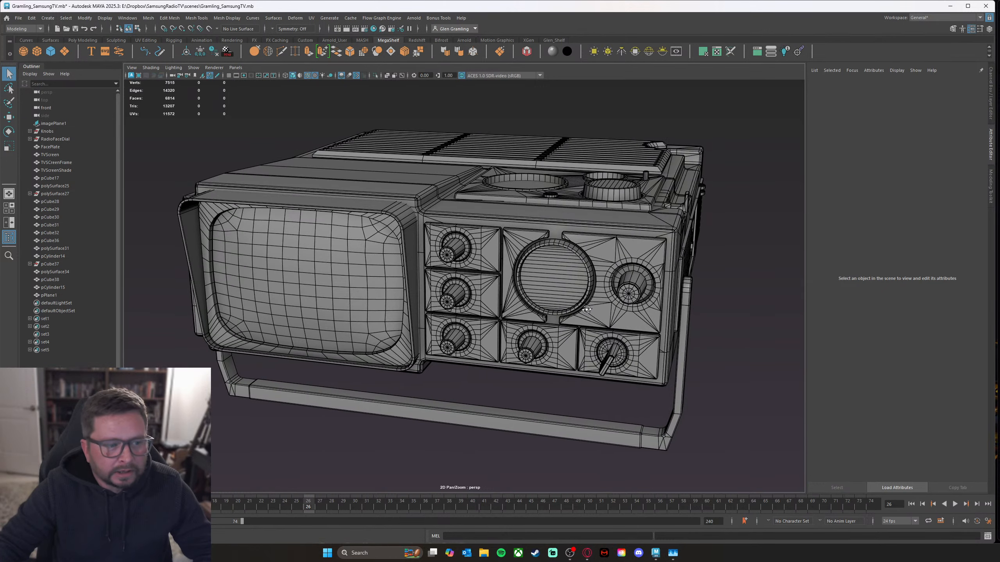
right_click_drag(626, 240, 608, 236, "alt")
left_click_drag(609, 236, 534, 251, "alt")
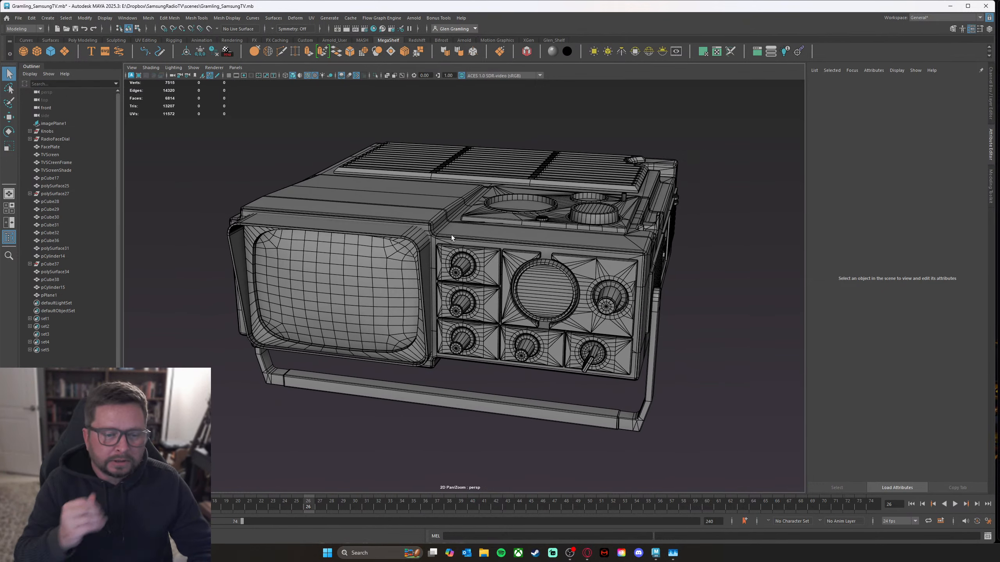
Step: Create an Arnold area light and raise it above the front of the TV model
left_click_drag(430, 177, 225, 161, "alt")
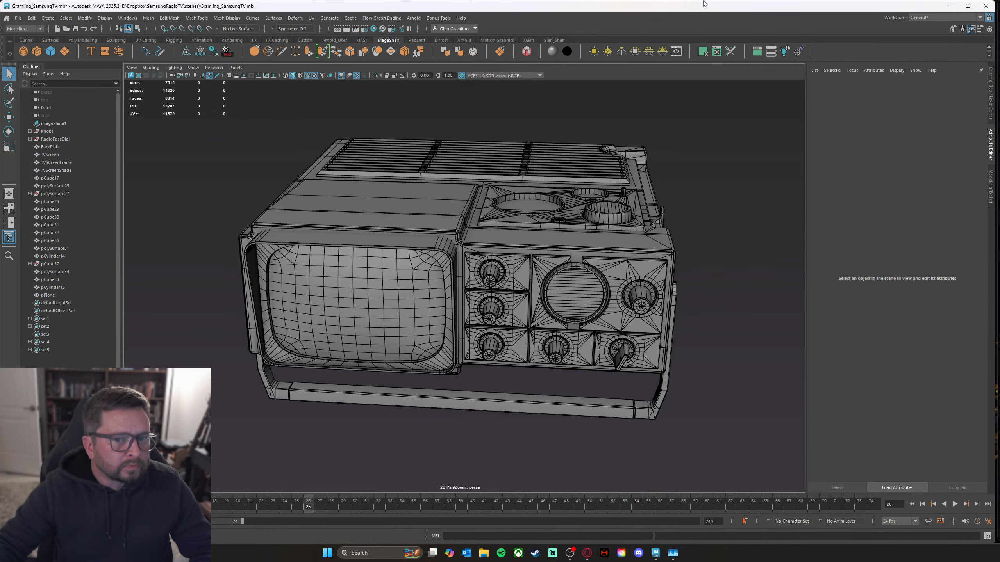
left_click(593, 52)
left_click_drag(585, 176, 622, 397, "alt")
key("w")
key("e")
key("w")
left_click_drag(587, 330, 614, 106)
key("r")
key("e")
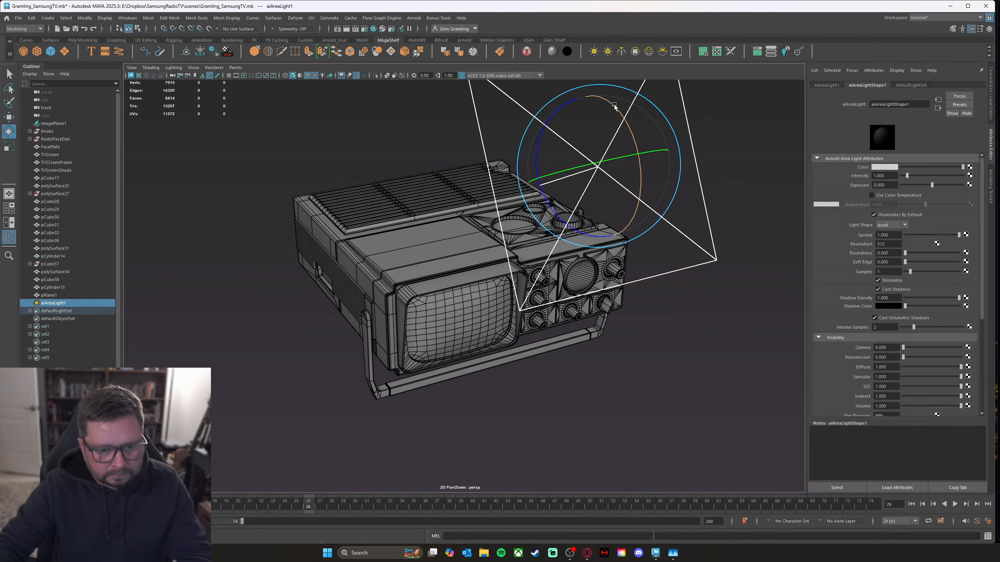
Step: Show scene lighting in the viewport, move the area light farther out from the TV's control side, raise it and scale it up
key("7")
left_click_drag(618, 236, 674, 248, "alt")
right_click_drag(675, 248, 557, 259, "alt")
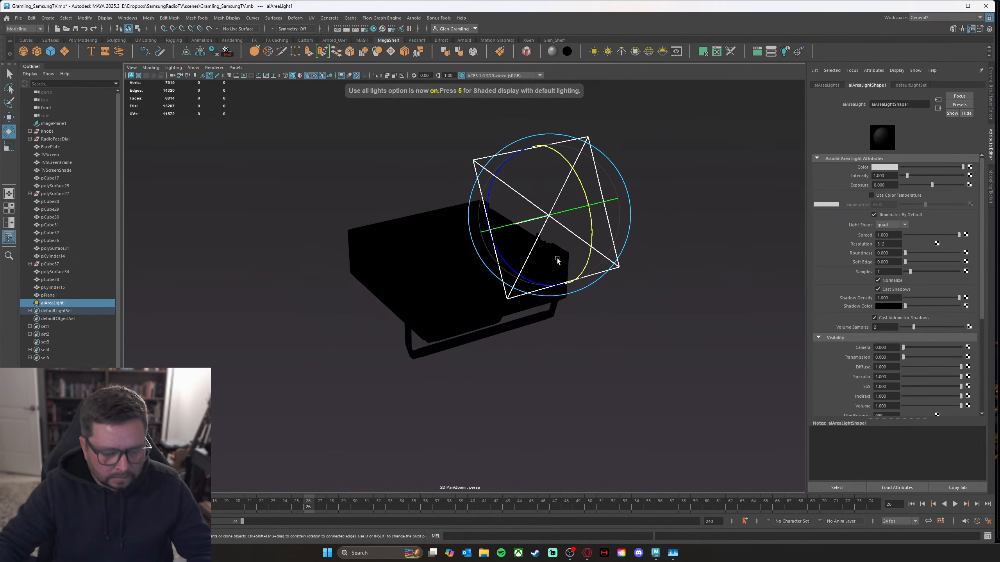
key("w")
left_click_drag(589, 239, 677, 286)
left_click_drag(643, 232, 646, 174)
key("e")
key("r")
left_click_drag(647, 211, 697, 211)
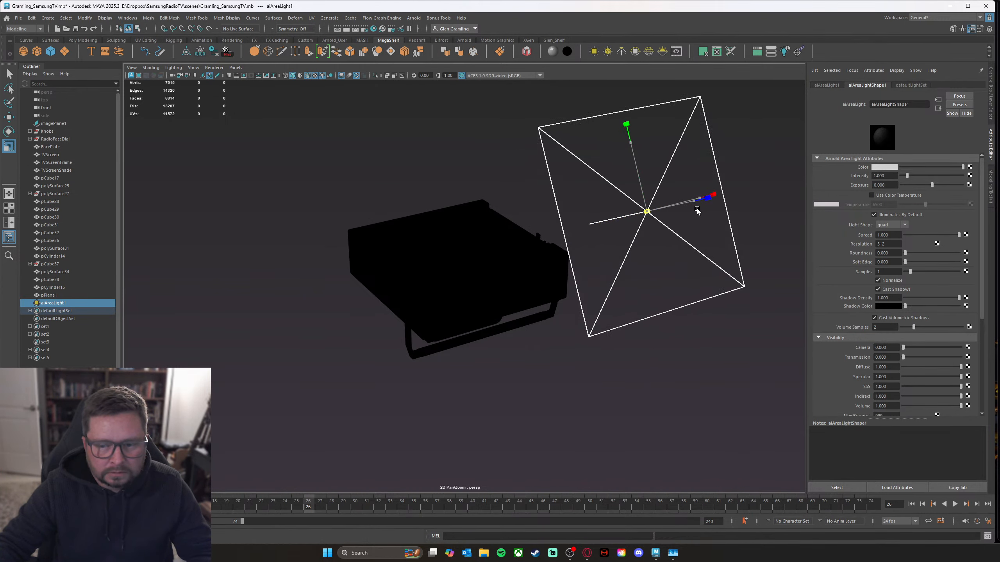
Step: Turn off Normalize for the area light and set its intensity to about 30.8
left_click_drag(598, 343, 553, 339, "alt")
left_click_drag(563, 281, 595, 288, "alt")
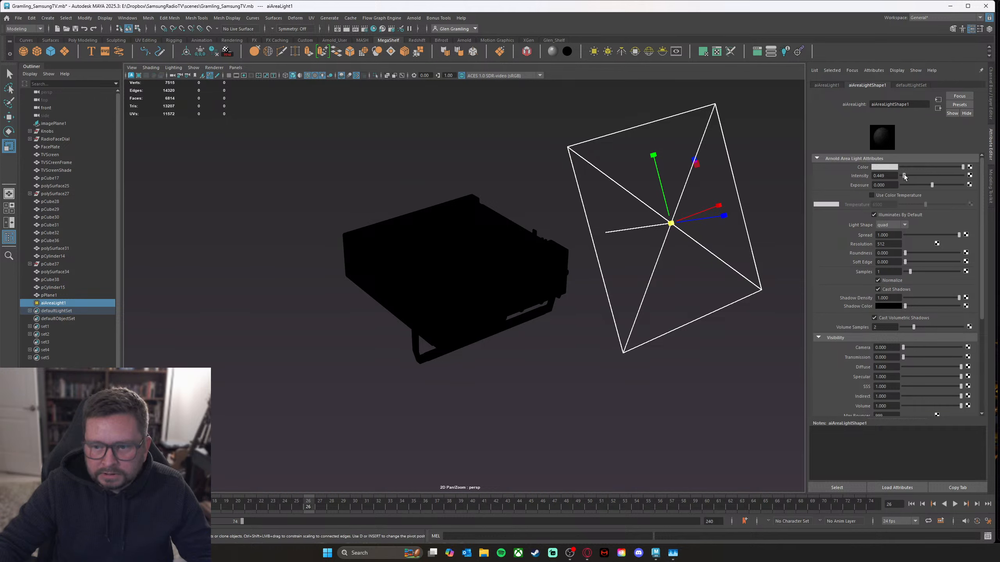
left_click_drag(904, 176, 963, 175)
left_click(890, 176)
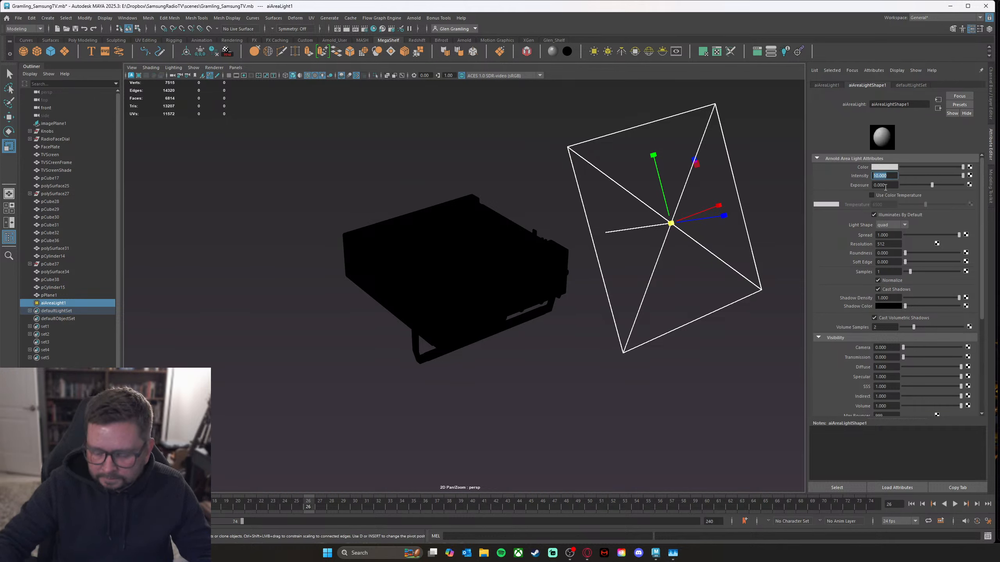
type("100")
key("Return")
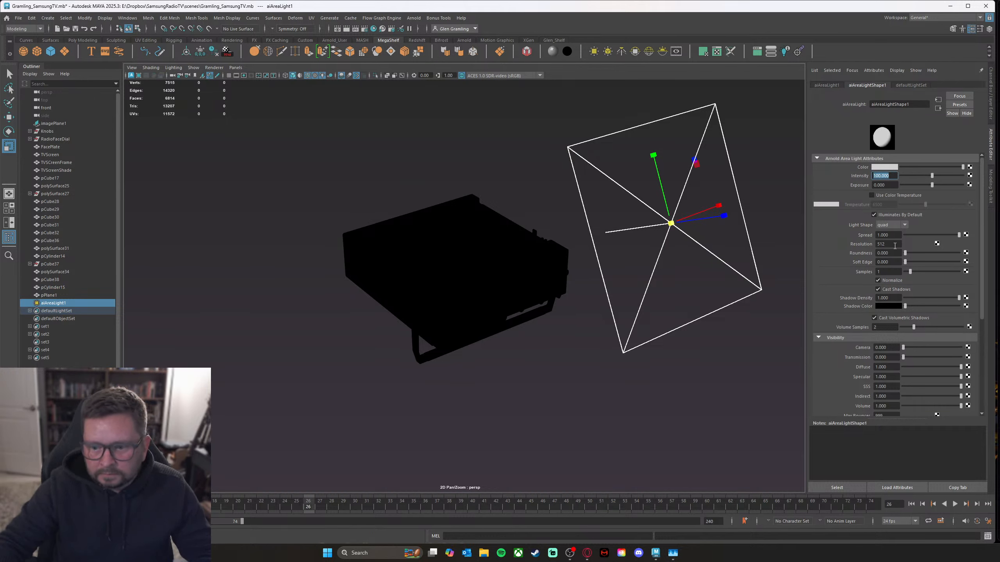
left_click(888, 282)
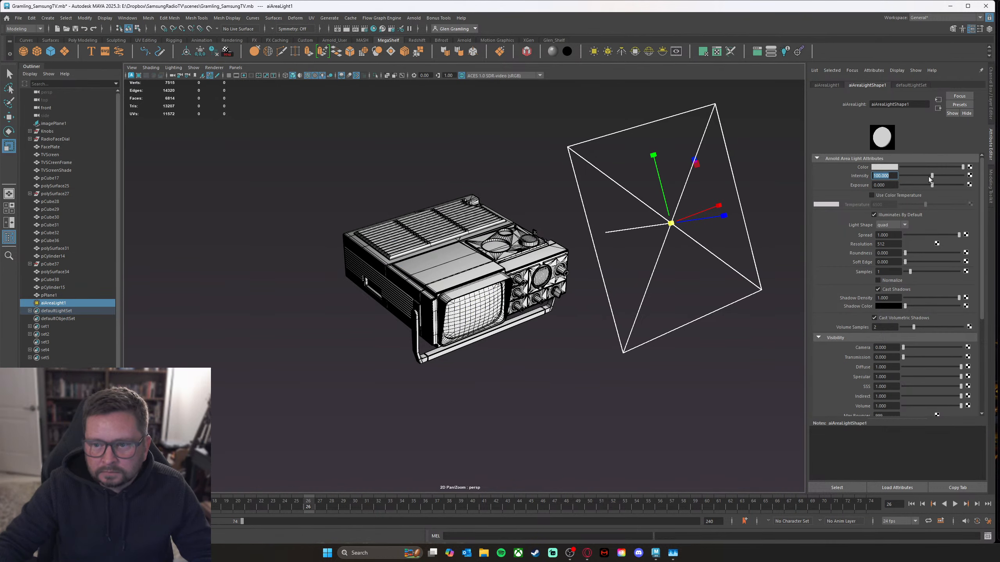
left_click_drag(928, 175, 911, 177)
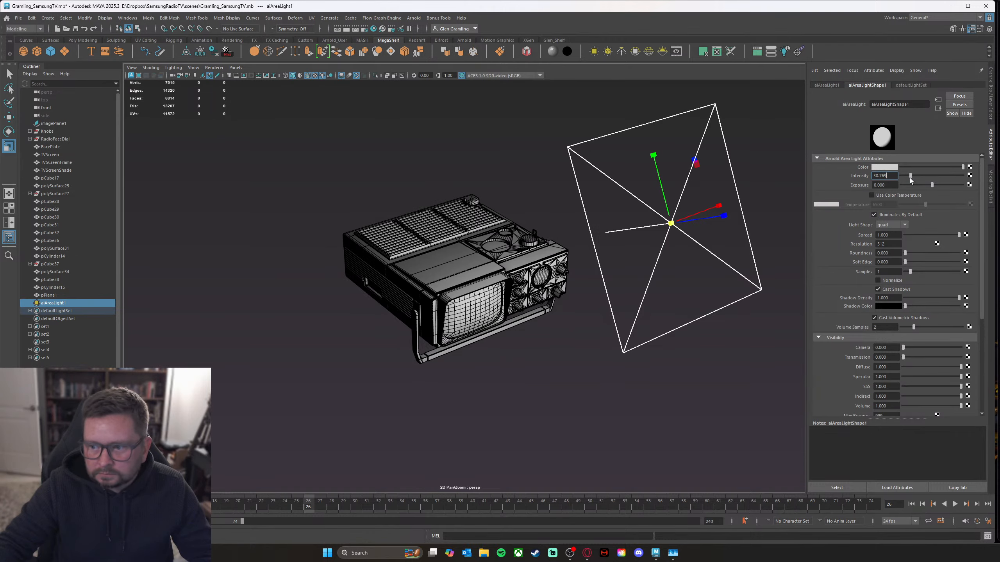
Step: Examine how the area light falls on the TV's screen, knobs and casing from low and raised front angles
left_click_drag(535, 414, 529, 392, "alt")
right_click_drag(529, 392, 644, 382, "alt")
left_click_drag(538, 383, 530, 363, "alt")
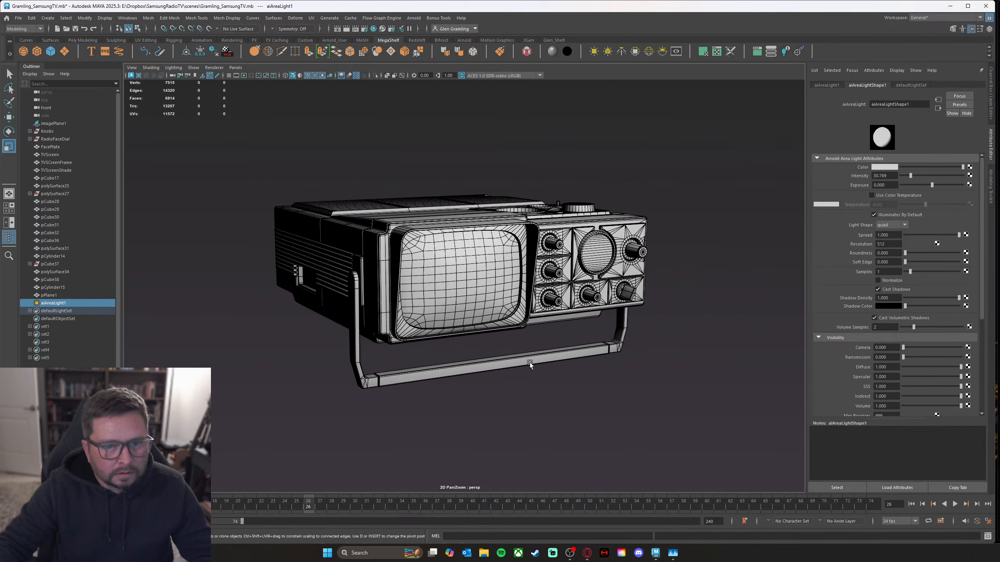
middle_click_drag(530, 363, 523, 387, "alt")
right_click_drag(523, 386, 574, 376, "alt")
middle_click_drag(575, 376, 624, 360, "alt")
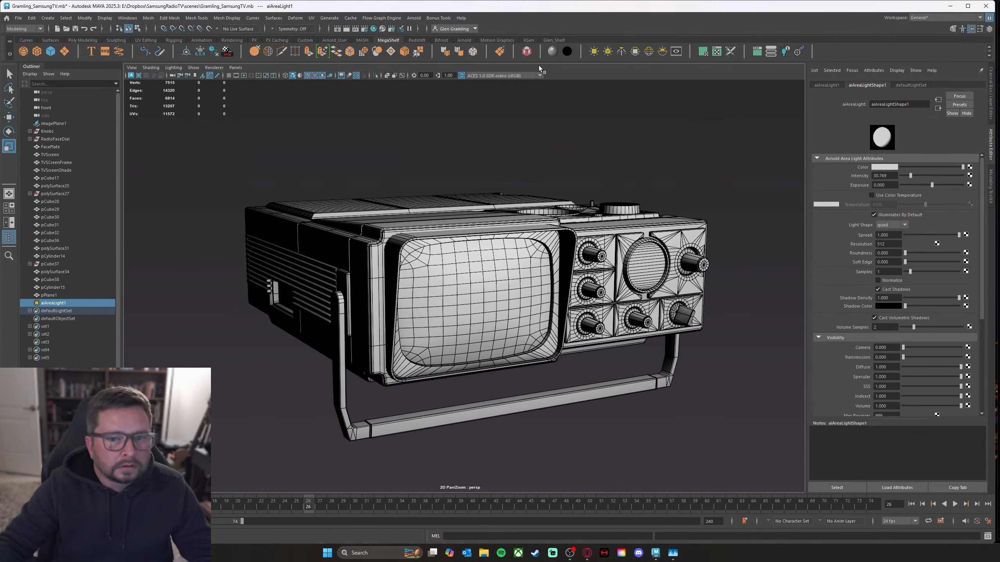
left_click(656, 554)
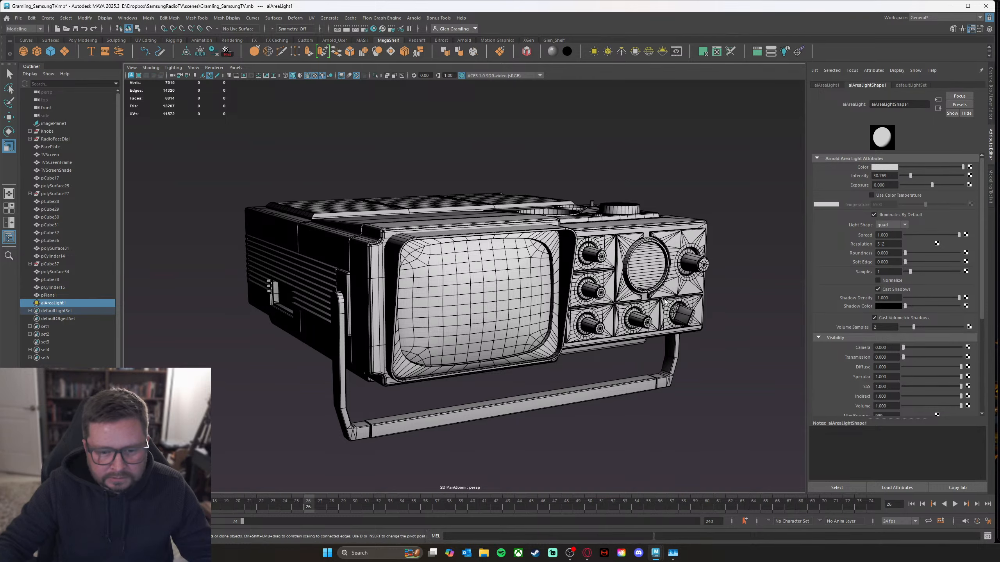
left_click_drag(665, 301, 605, 290, "alt")
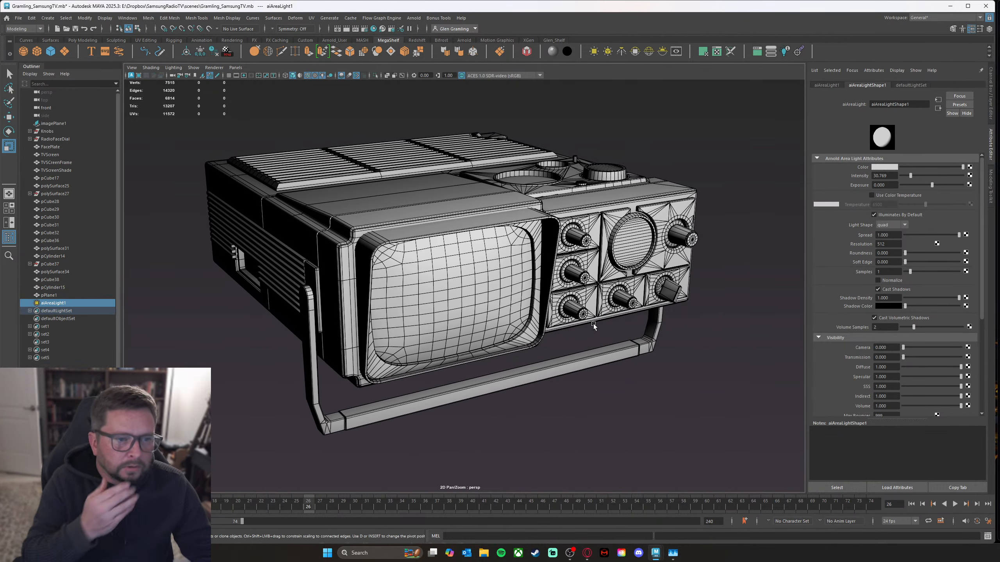
left_click_drag(187, 126, 750, 459)
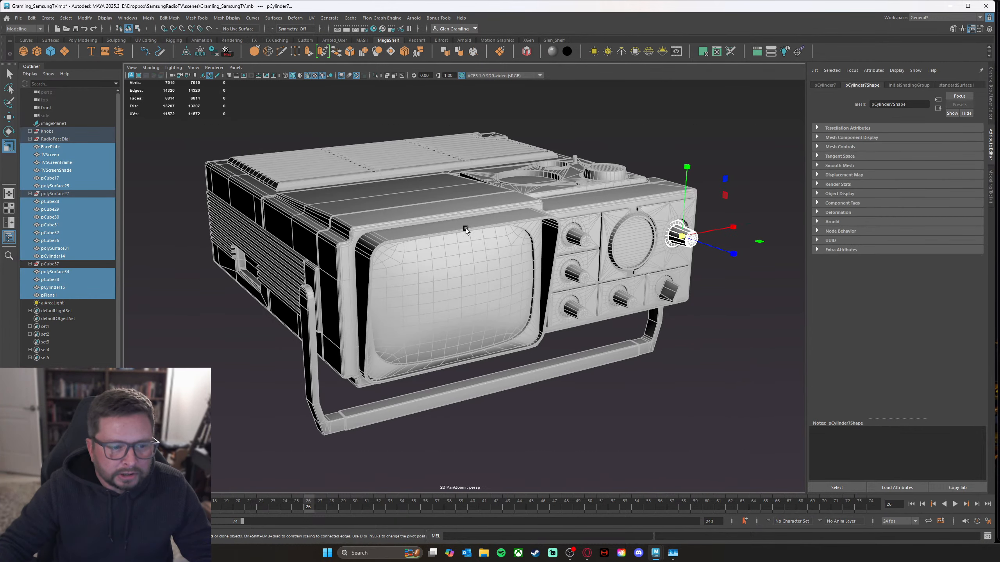
right_click_drag(425, 187, 436, 392)
left_click(606, 113)
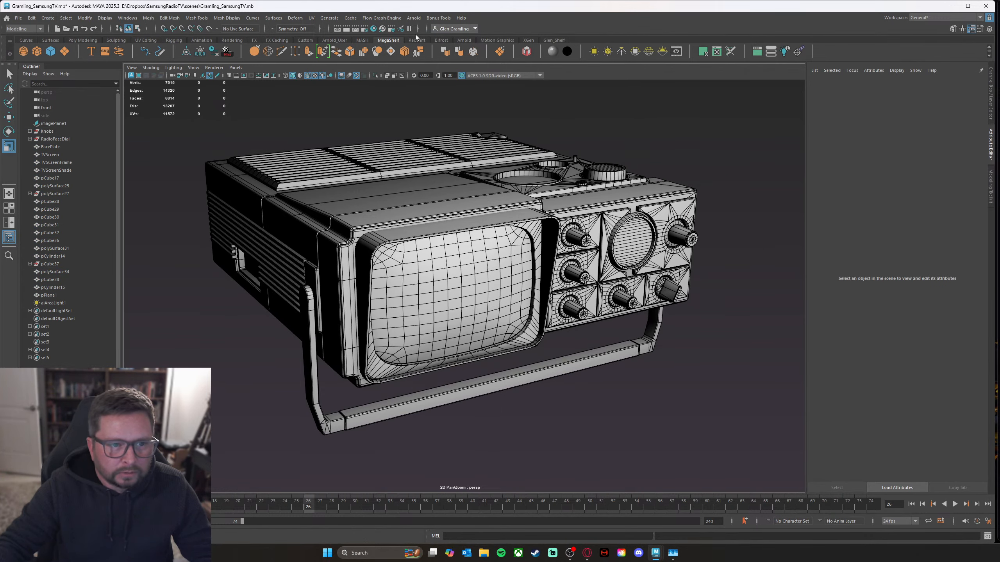
Step: Render the lit TV from the perspective camera in Arnold RenderView, store a snapshot of the render and minimize the render window
left_click(679, 52)
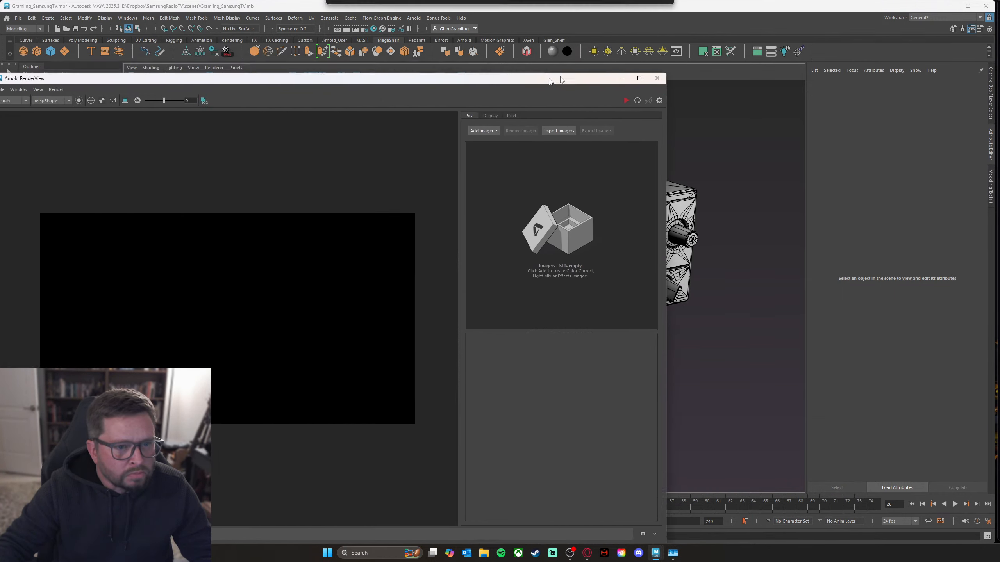
left_click_drag(550, 81, 706, 31)
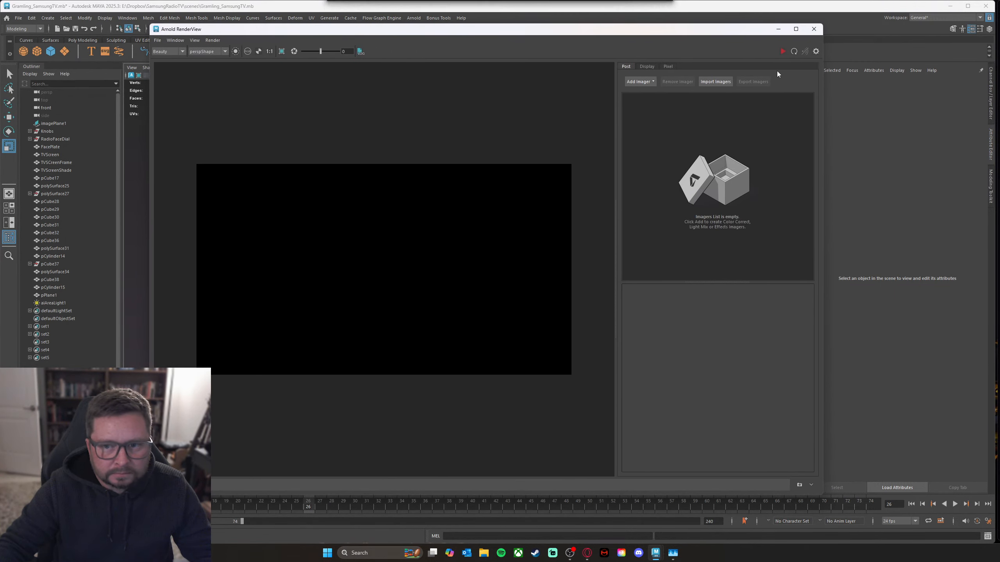
left_click(794, 51)
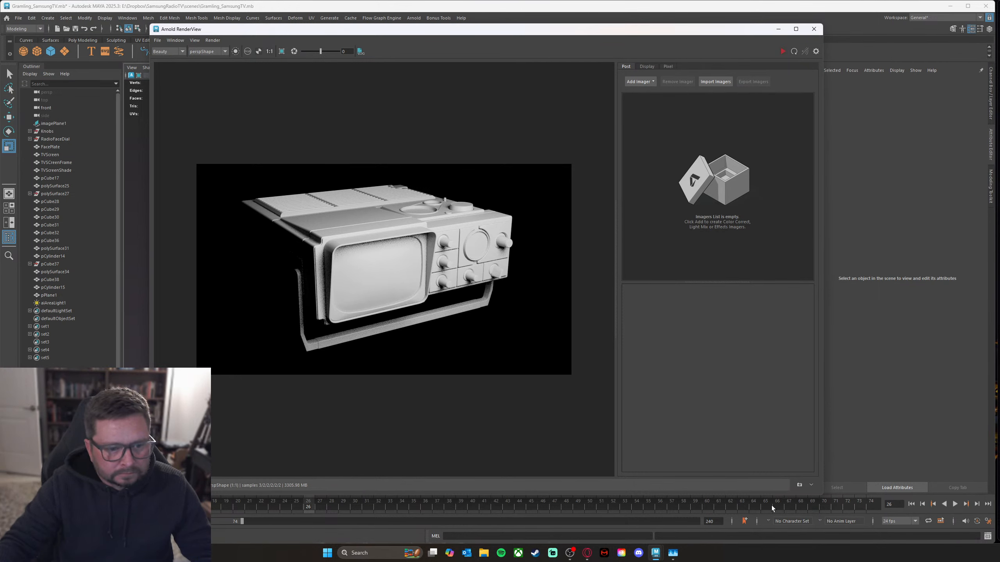
left_click(799, 485)
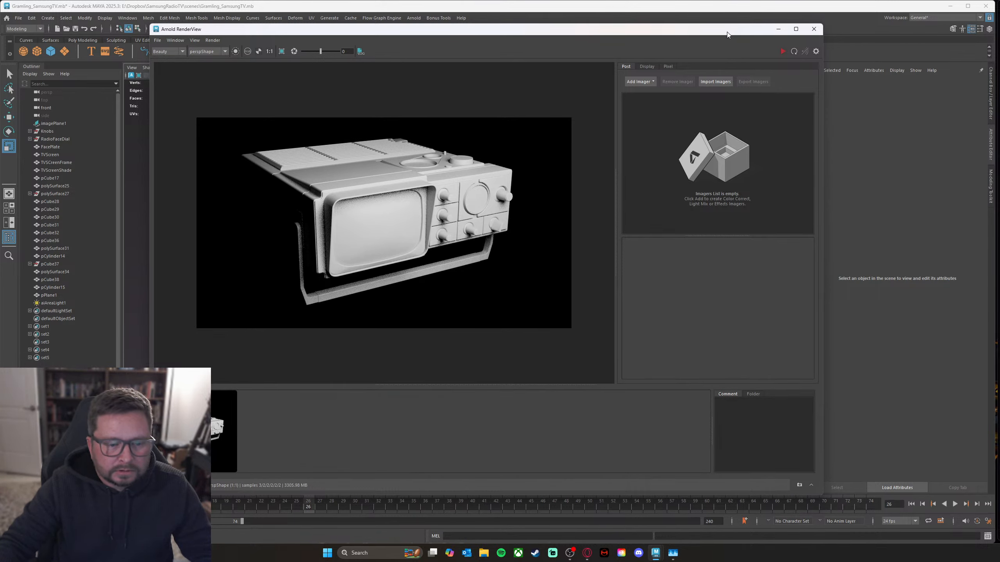
mouse_move(726, 31)
left_mouse_down()
mouse_move(747, 31)
mouse_move(733, 36)
left_mouse_up()
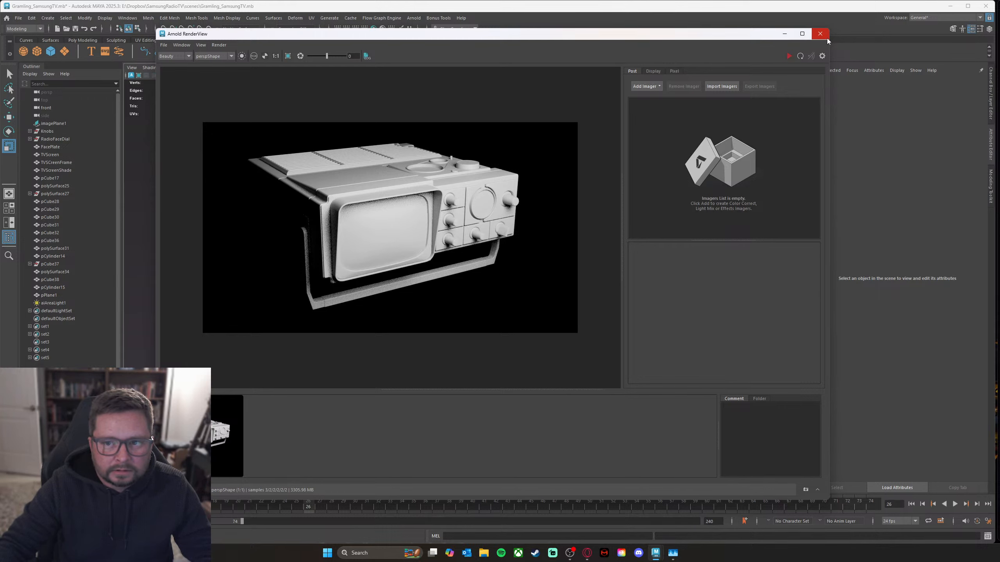
left_click(783, 35)
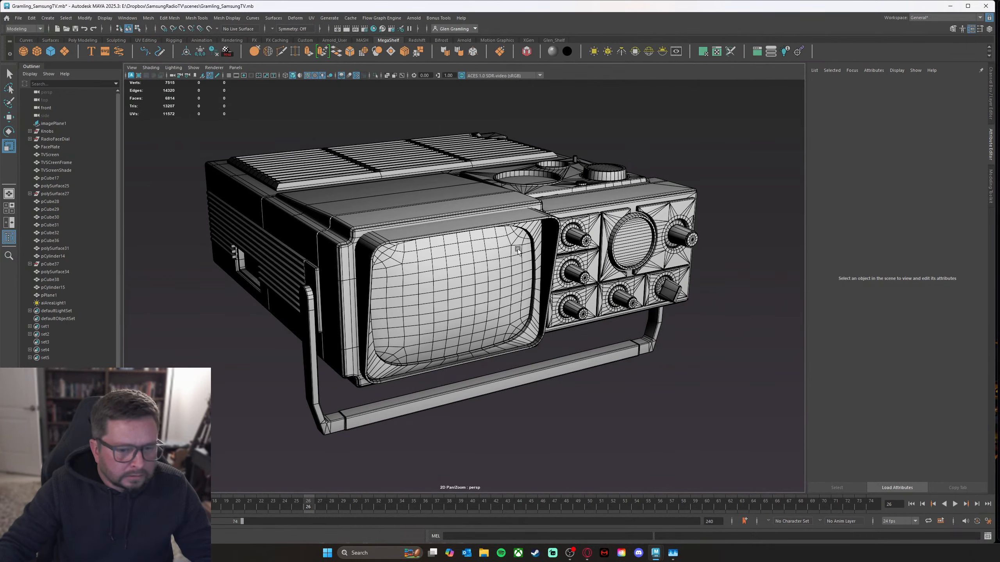
Step: Assign a new Arnold aiToon material to the TV's main outer casing
left_click_drag(519, 252, 427, 226, "alt")
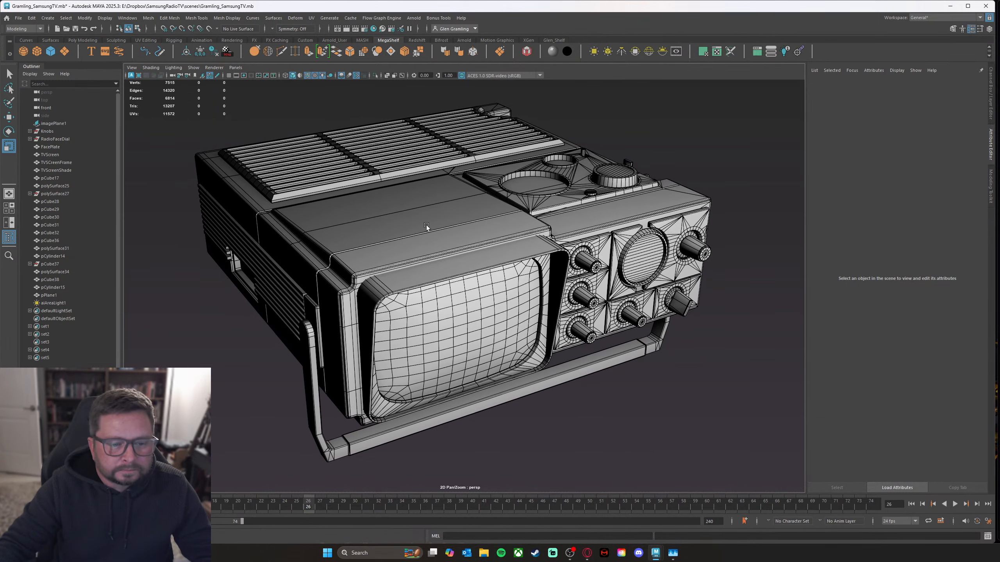
right_click_drag(427, 225, 433, 427)
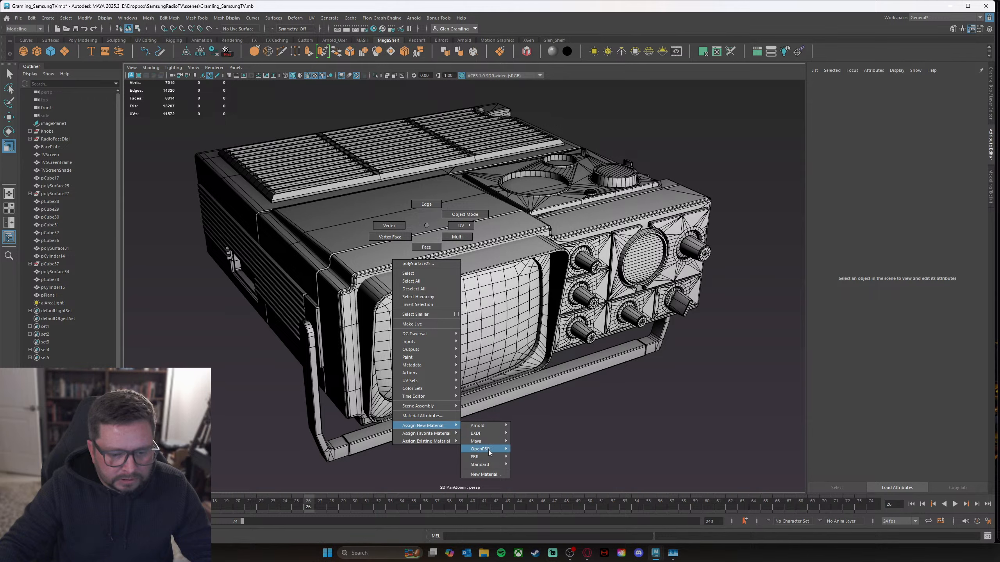
right_click_drag(489, 473, 488, 474)
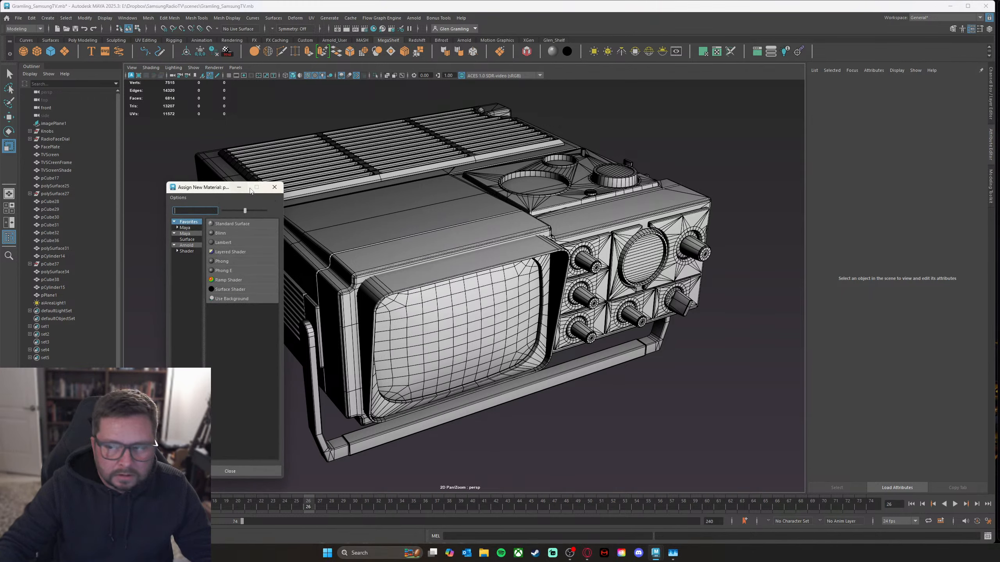
left_click_drag(230, 187, 524, 134)
left_click_drag(580, 323, 601, 323)
left_click(480, 197)
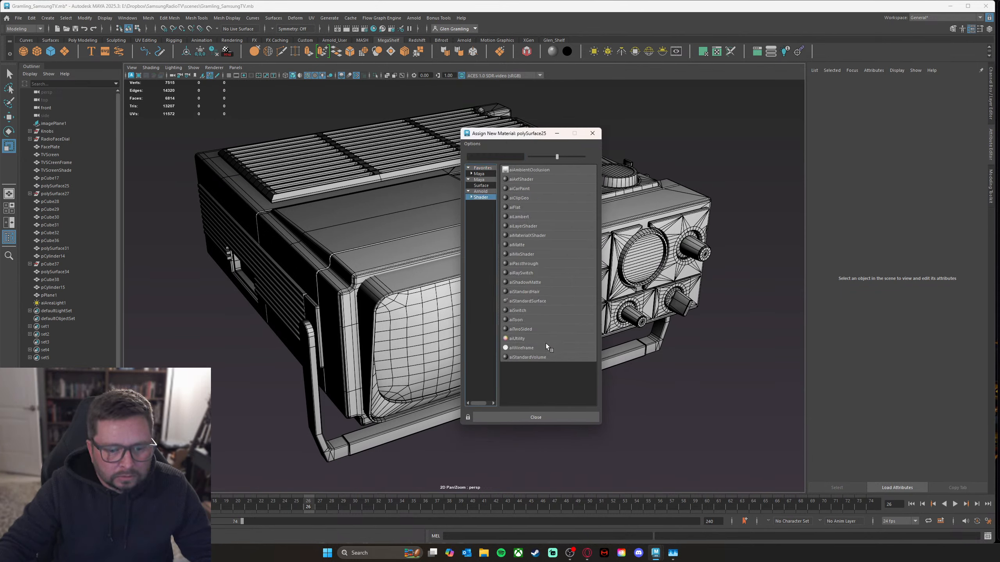
left_click(516, 320)
Step: Set the toon material's base color to a medium brown and show the model in textured shading
left_click_drag(560, 386, 472, 348, "alt")
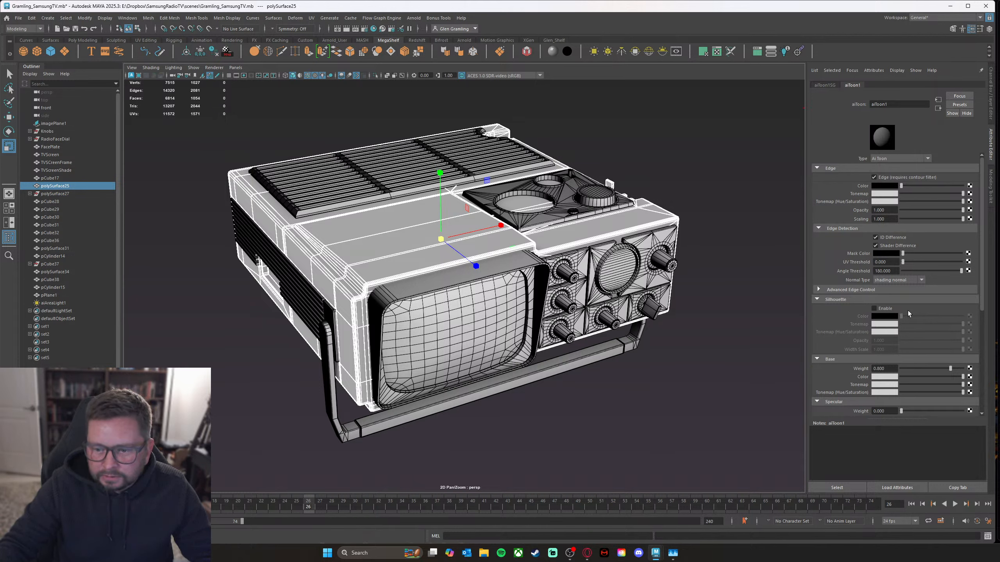
scroll(927, 278, "down", 2)
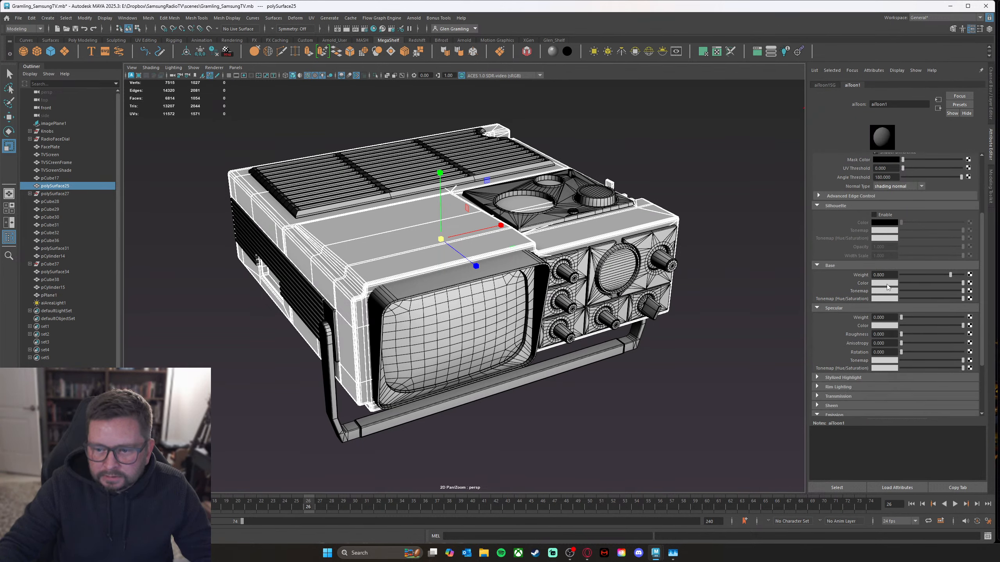
left_click(886, 284)
left_click_drag(961, 283, 945, 291)
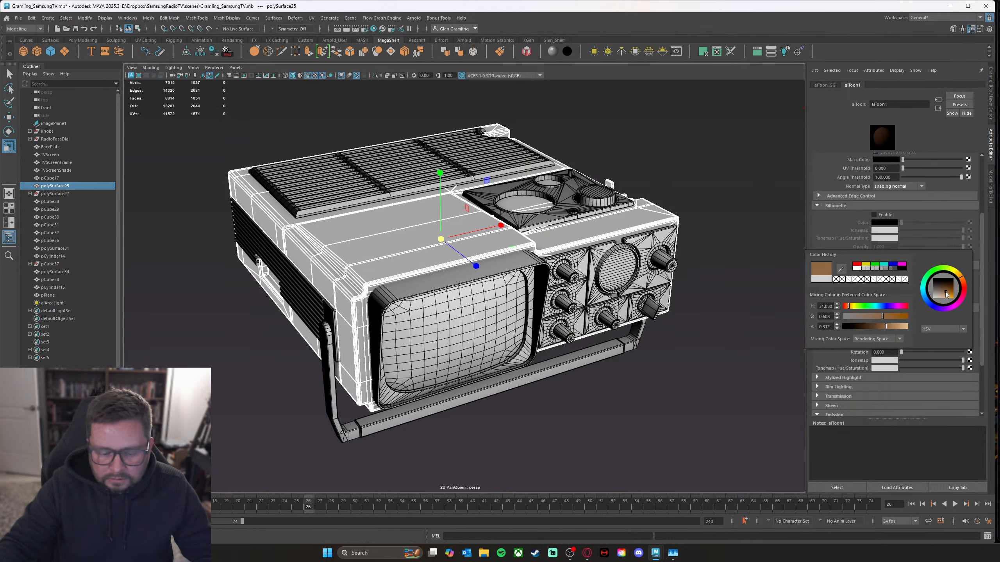
key("6")
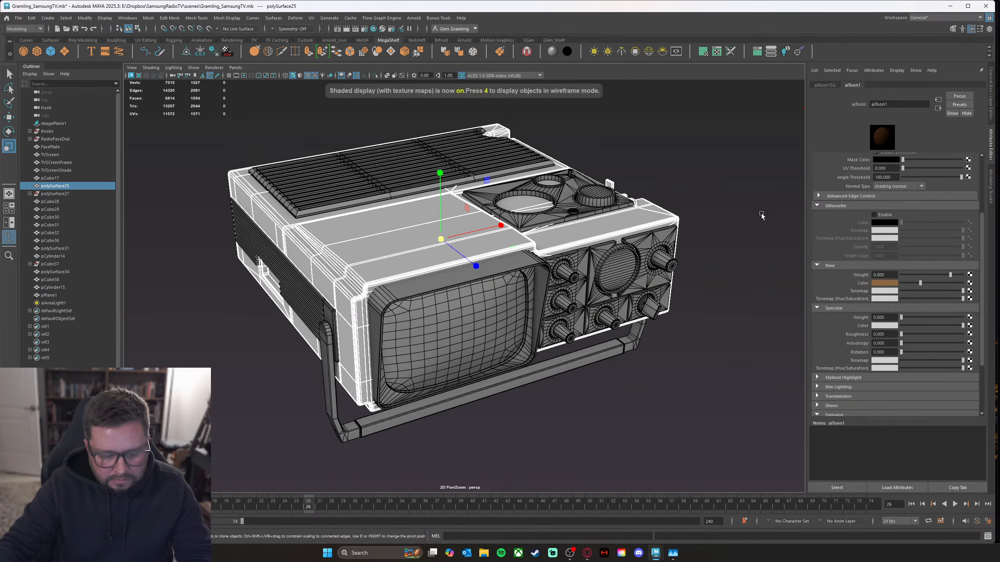
left_click_drag(743, 289, 733, 280, "alt")
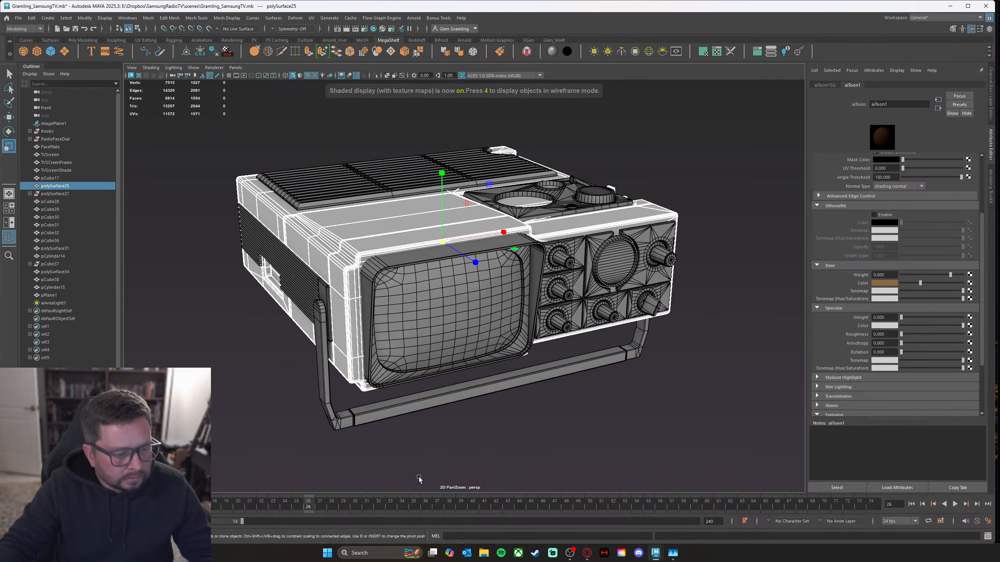
Step: Re-render the TV in Arnold RenderView to check the brown toon casing, then minimize the render window
key("alt+Tab")
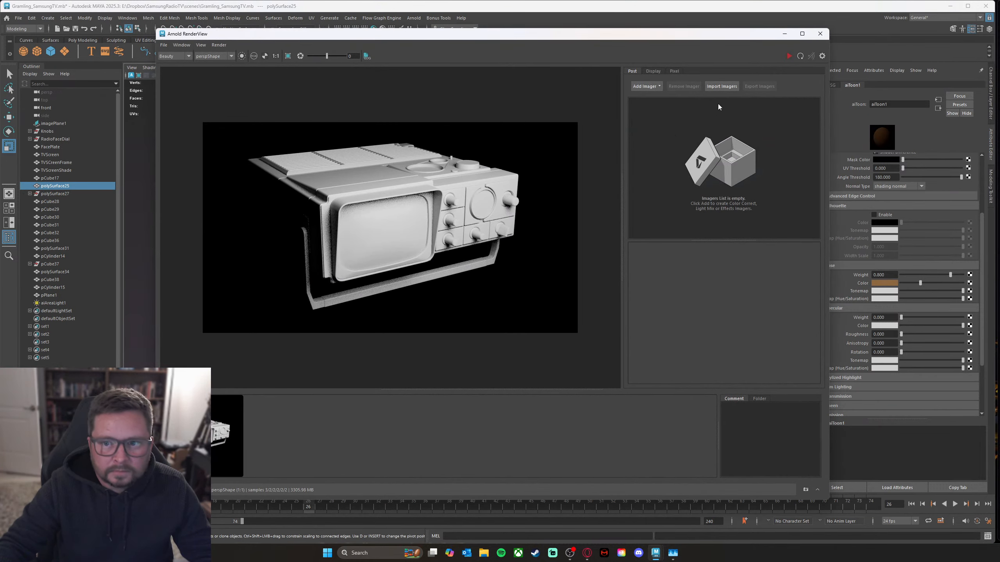
left_click(802, 58)
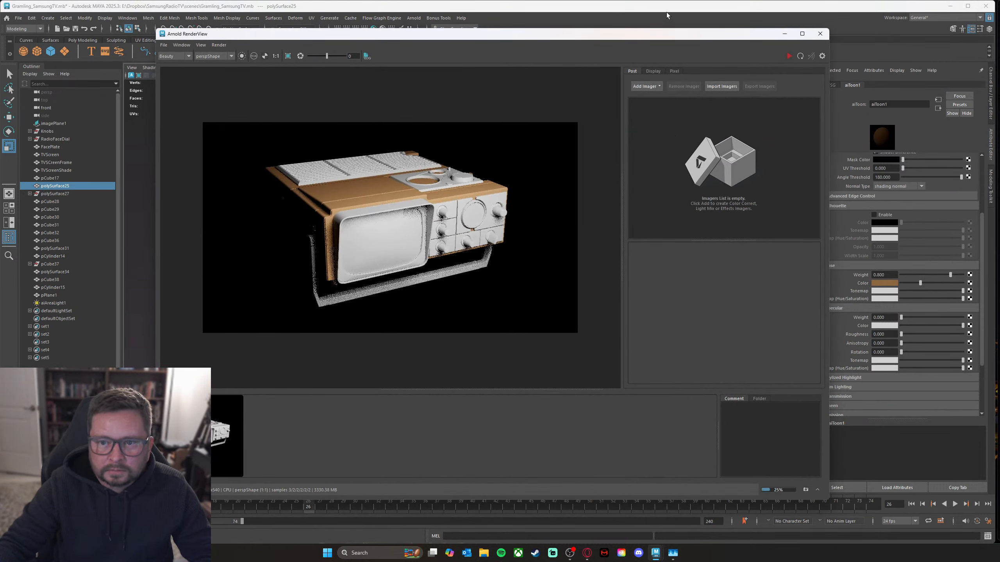
left_click_drag(671, 34, 656, 45)
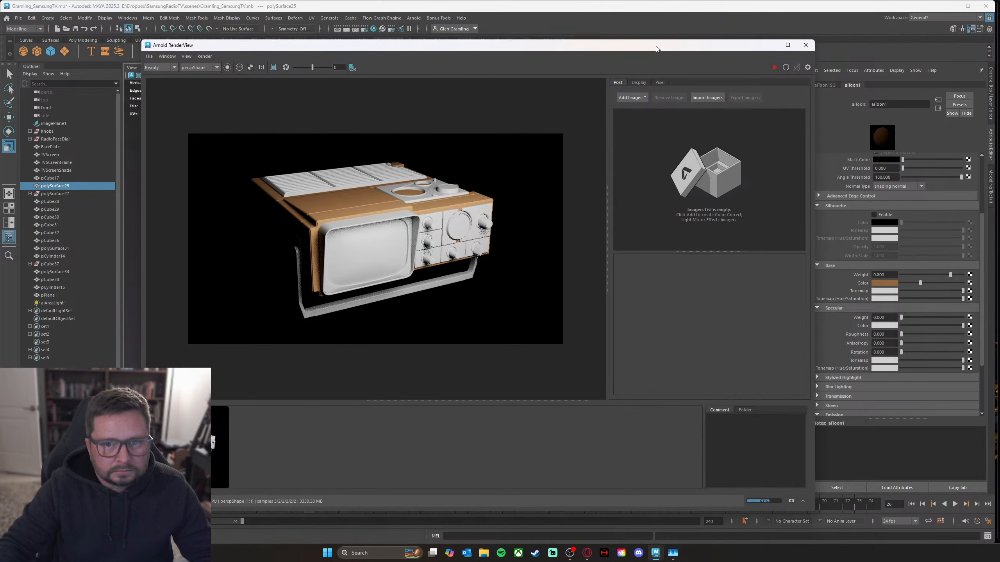
left_click(769, 45)
Step: Select all parts of the TV model and assign the existing aiToon1 material to them
left_click_drag(212, 144, 720, 477)
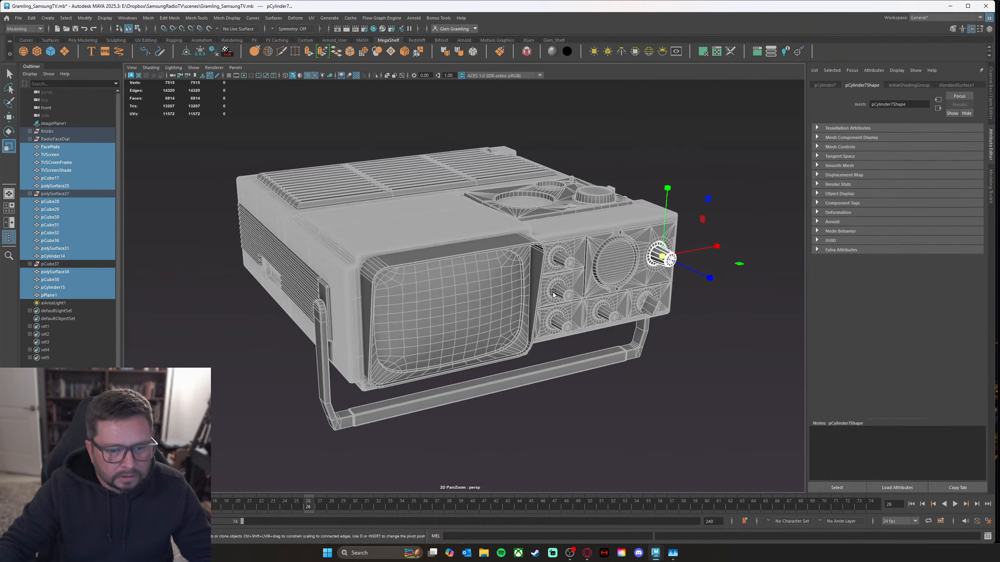
right_click_drag(552, 289, 609, 506)
scroll(394, 414, "up", 2)
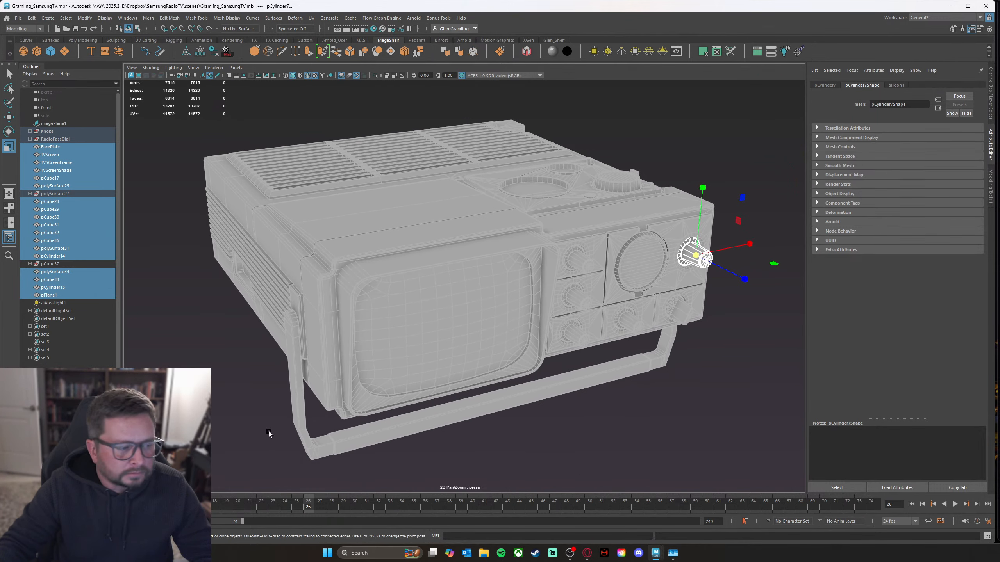
Step: Re-render the fully toon-shaded TV in Arnold RenderView, store a snapshot of the result and minimize the render window
key("alt+Tab")
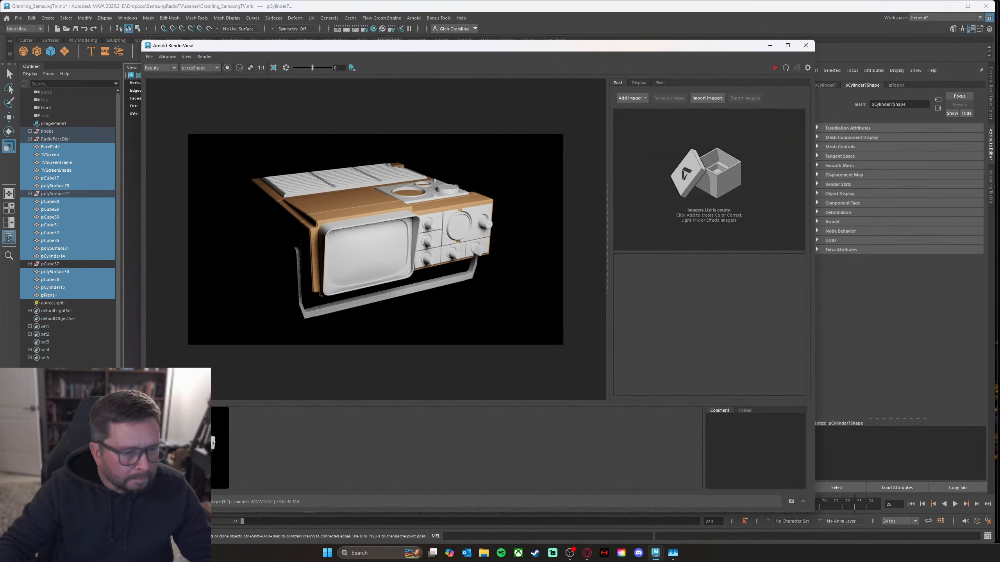
left_click(788, 69)
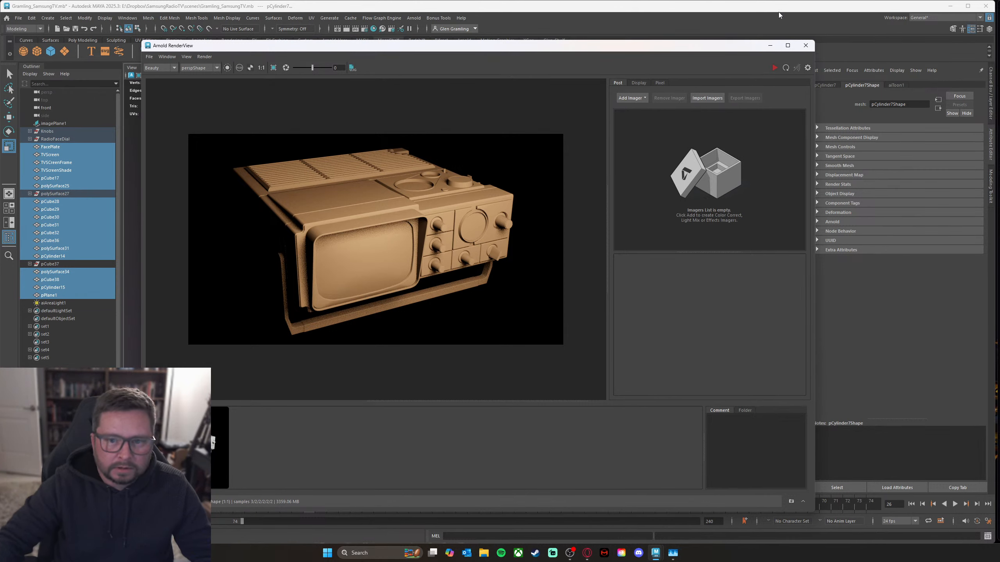
left_click_drag(740, 49, 722, 55)
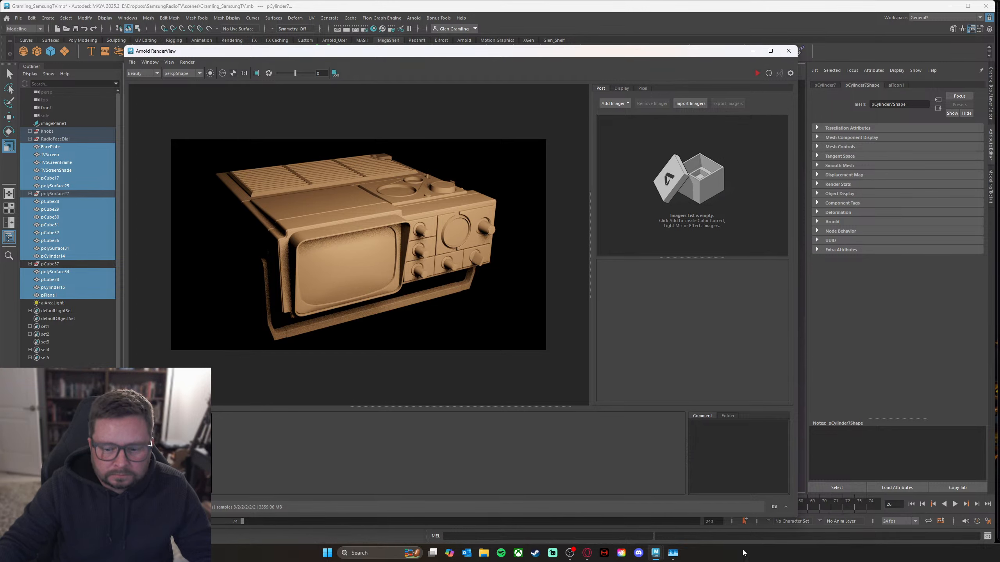
left_click(774, 508)
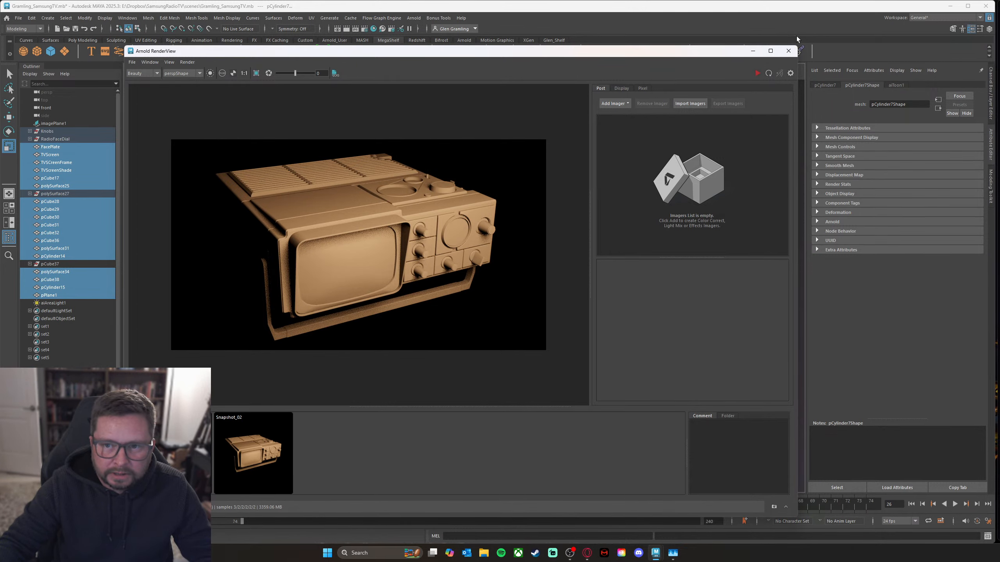
left_click(752, 51)
Step: Connect a new aiRampRgb node to the base tonemap of the aiToon1 material
left_click_drag(469, 372, 450, 370, "alt")
middle_click_drag(450, 371, 463, 363, "alt")
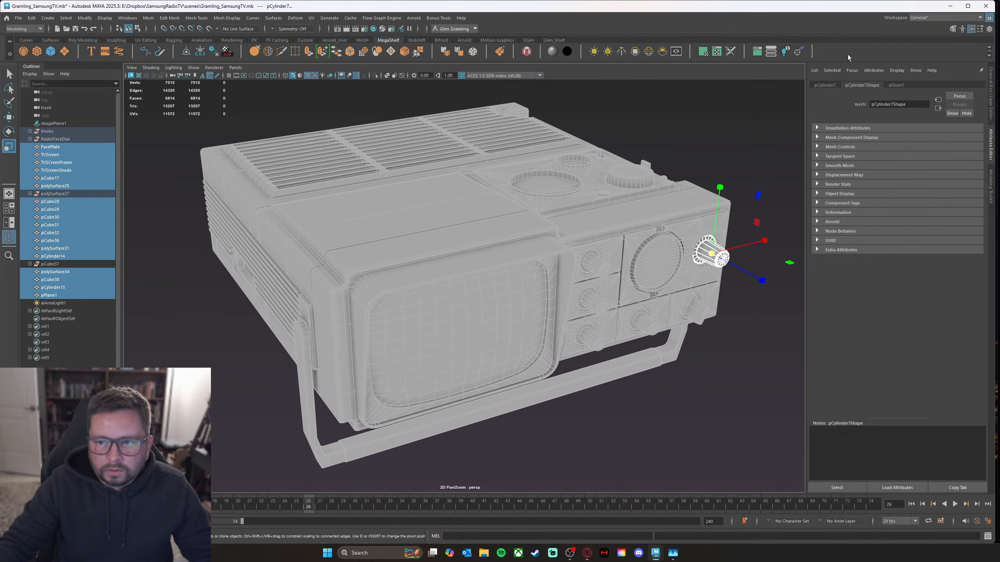
left_click(894, 85)
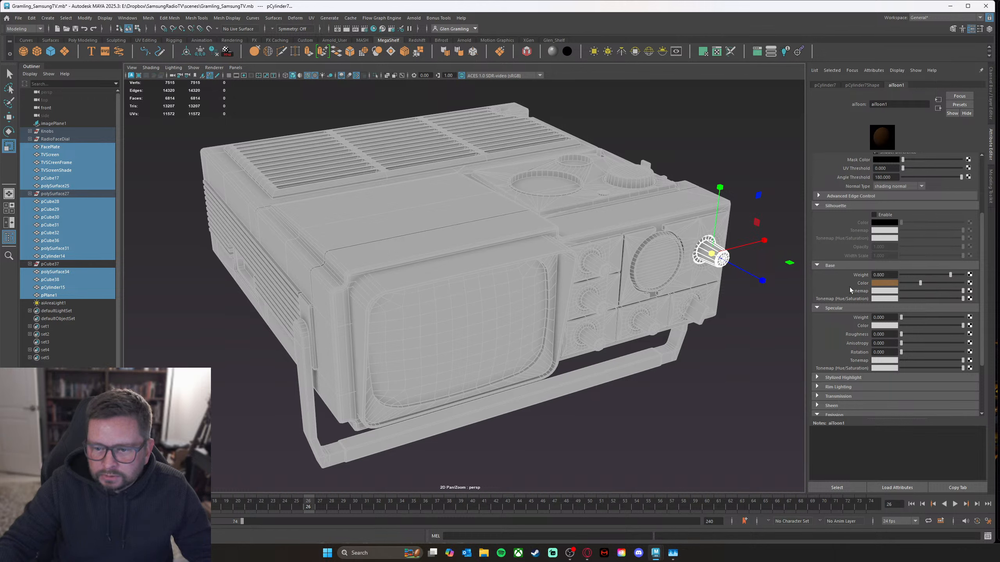
left_click(969, 291)
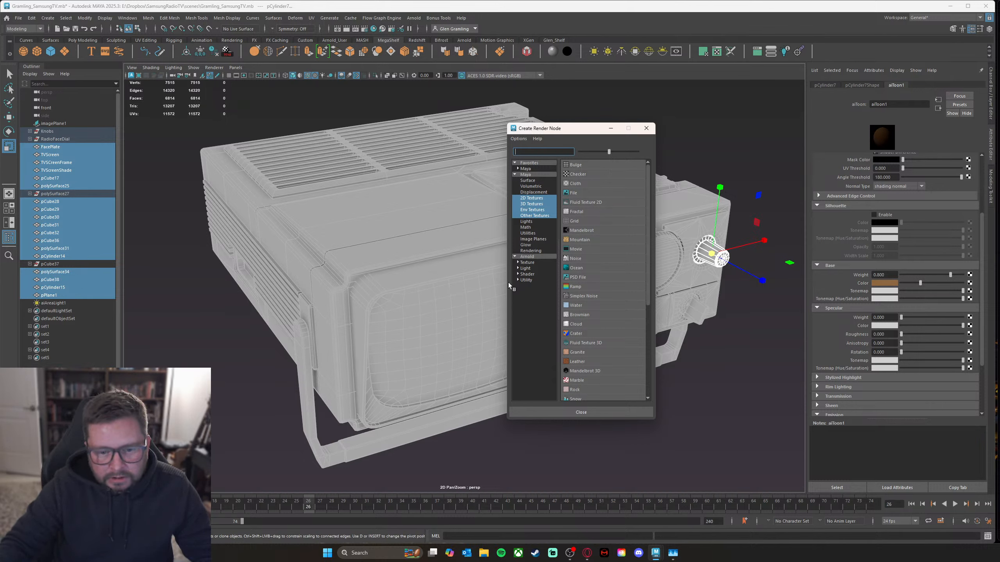
left_click(526, 280)
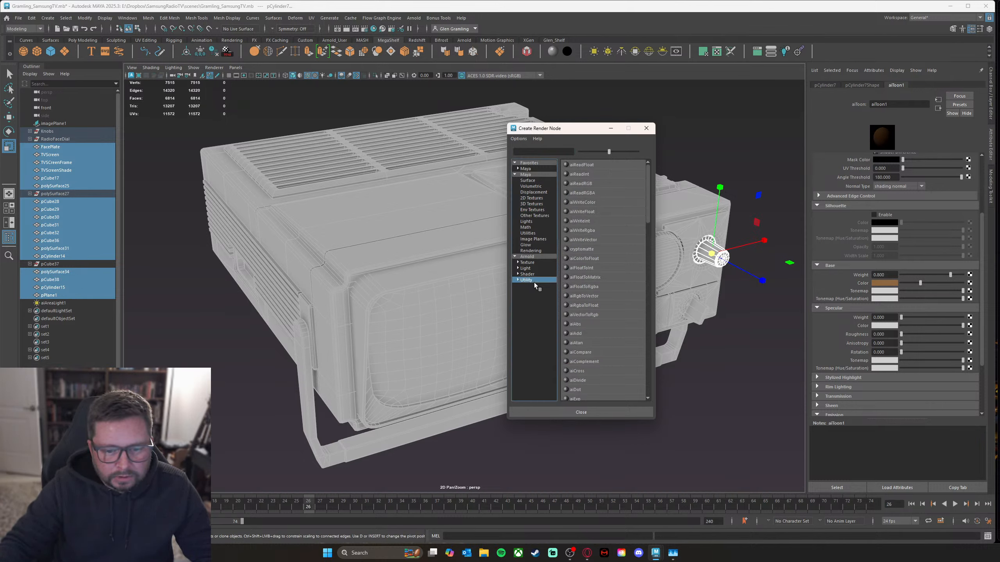
scroll(585, 342, "down", 5)
scroll(585, 342, "up", 5)
scroll(585, 342, "down", 5)
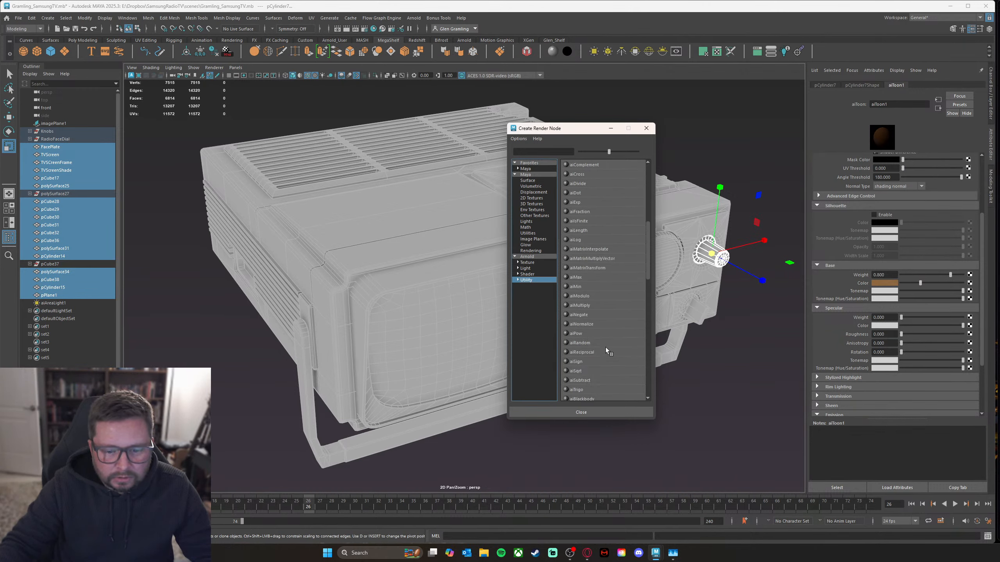
scroll(618, 323, "down", 1)
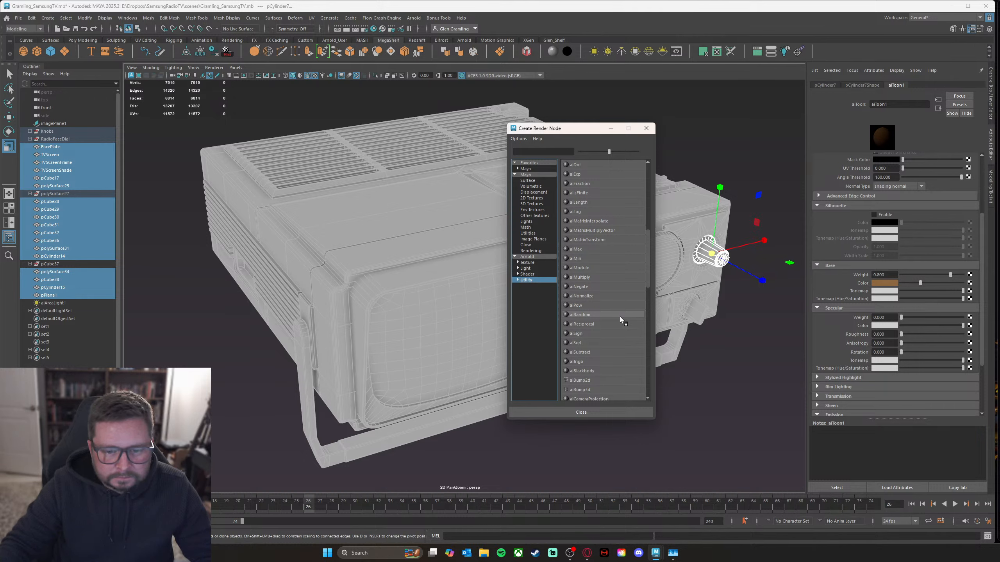
scroll(619, 316, "down", 2)
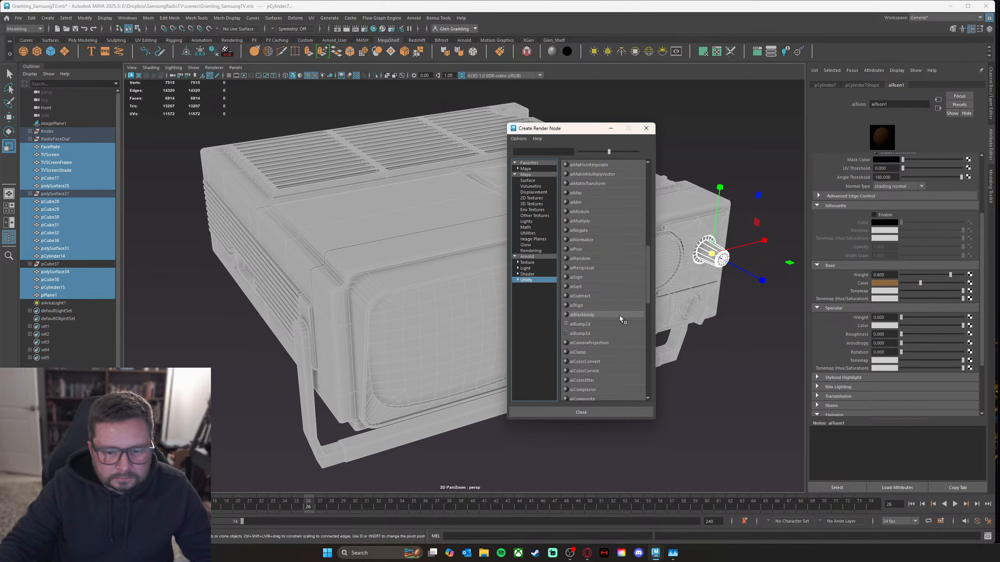
scroll(620, 316, "down", 2)
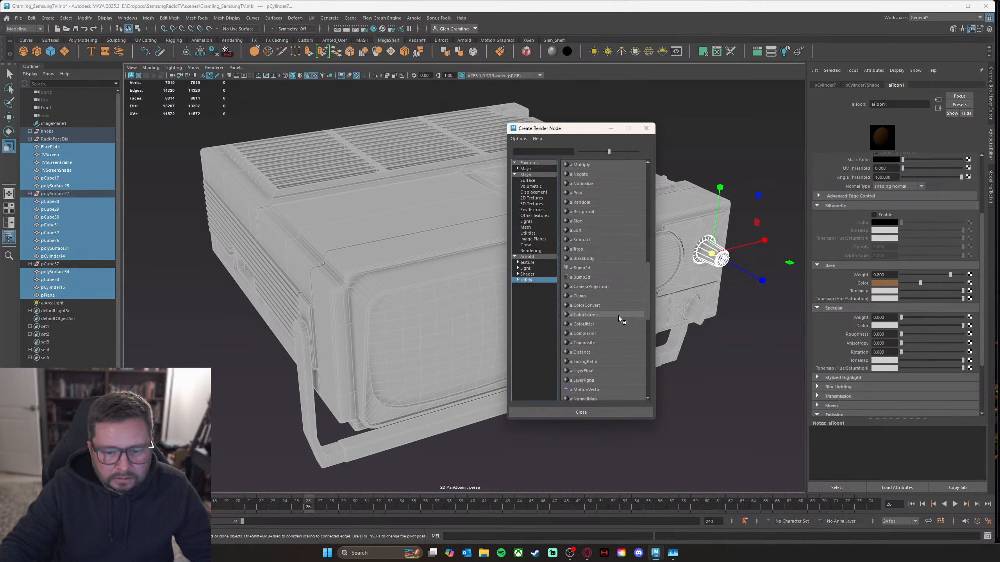
left_click(536, 150)
type("ramp")
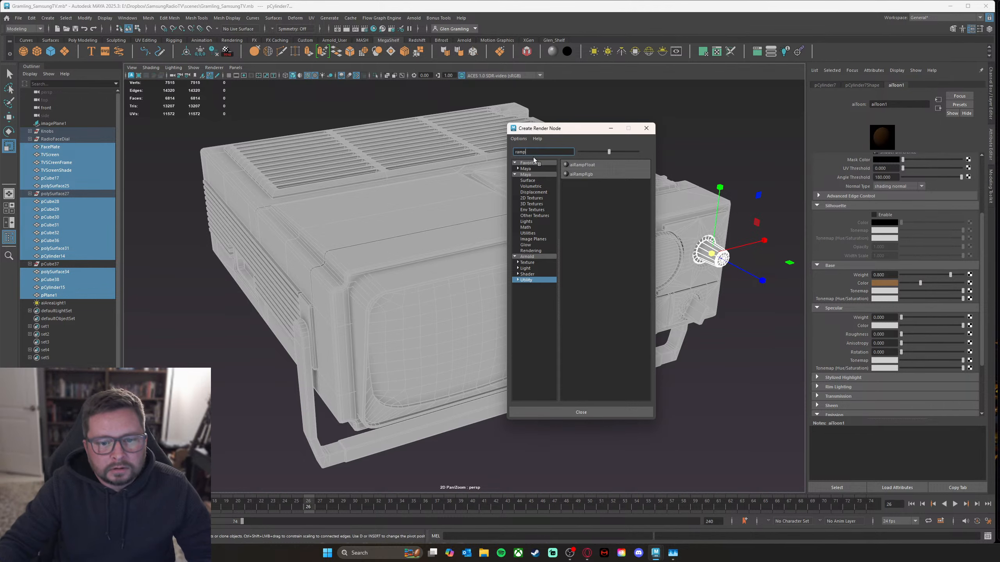
left_click(581, 175)
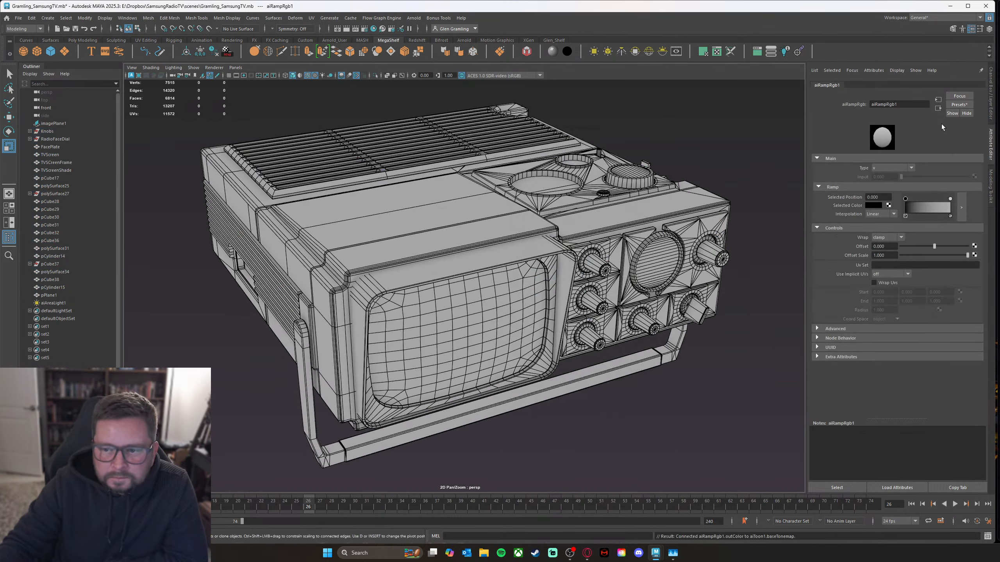
Step: Set the ramp's black stop interpolation to None and bring both color stops together around the middle for a hard split
left_click(893, 215)
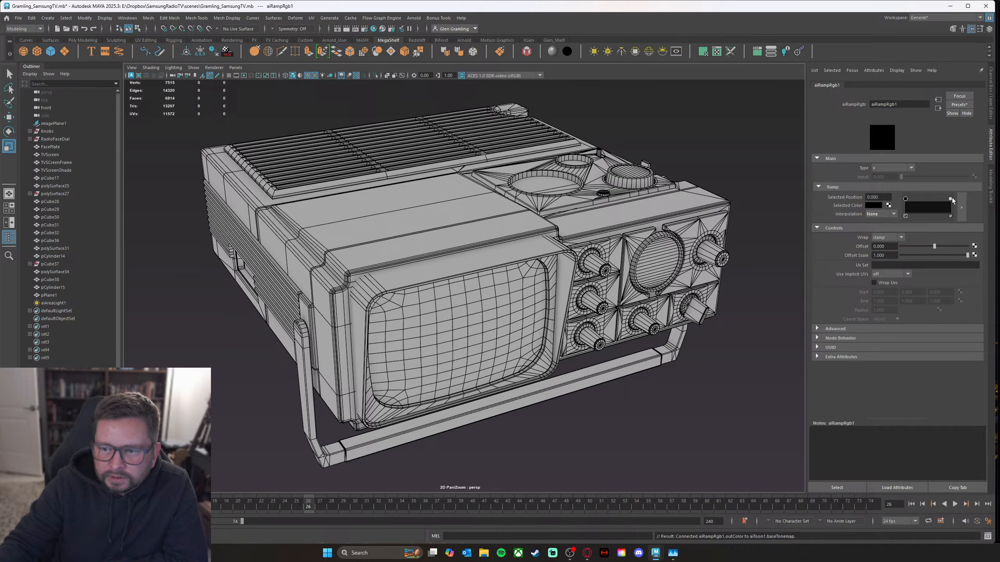
mouse_move(927, 199)
left_mouse_down()
mouse_move(917, 198)
mouse_move(928, 198)
left_mouse_up()
left_click(906, 198)
left_click(918, 199)
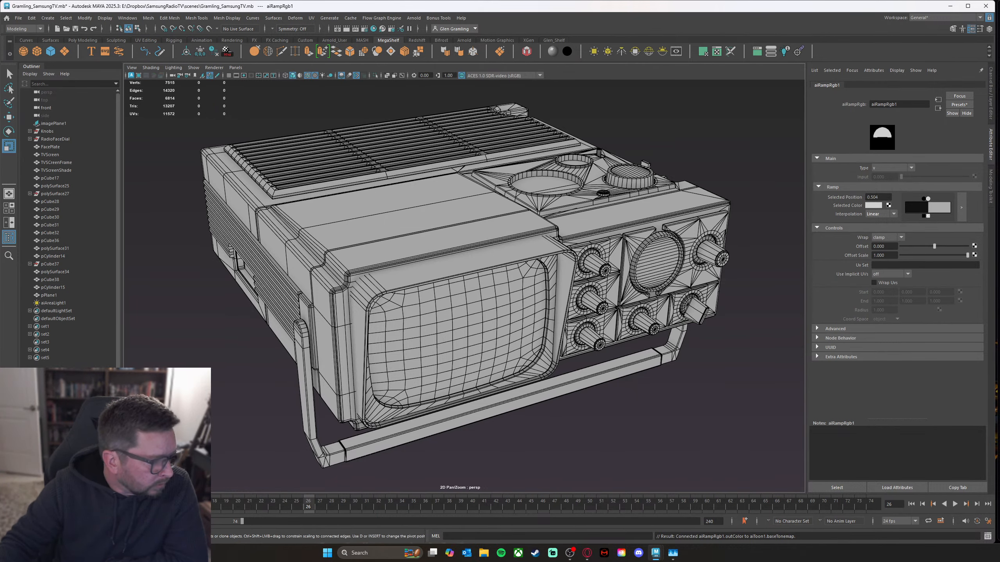
Step: Render the TV in Arnold RenderView while tuning the ramp stops, leaving the black stop at about 0.45, and put the render window away
key("alt+Tab")
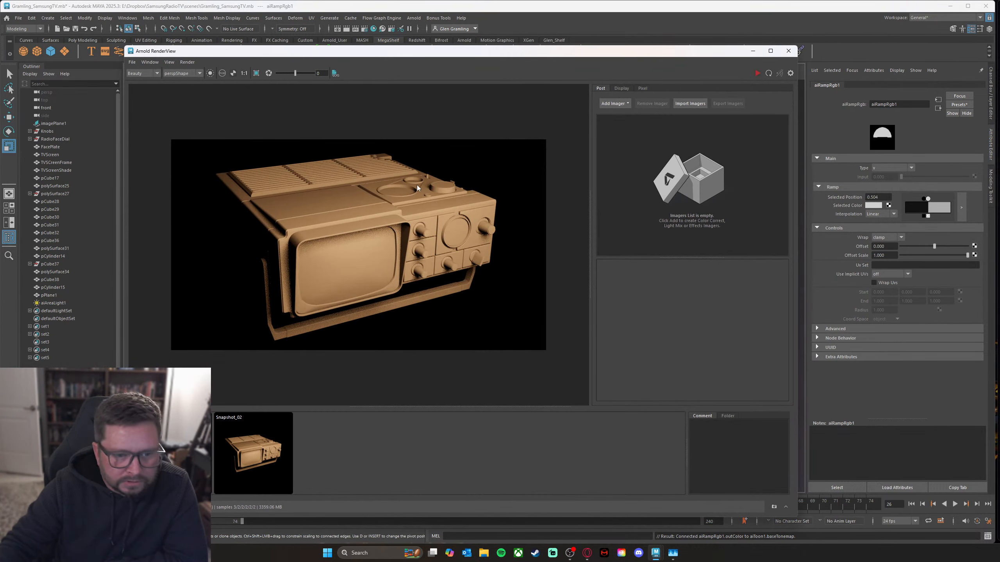
left_click(768, 73)
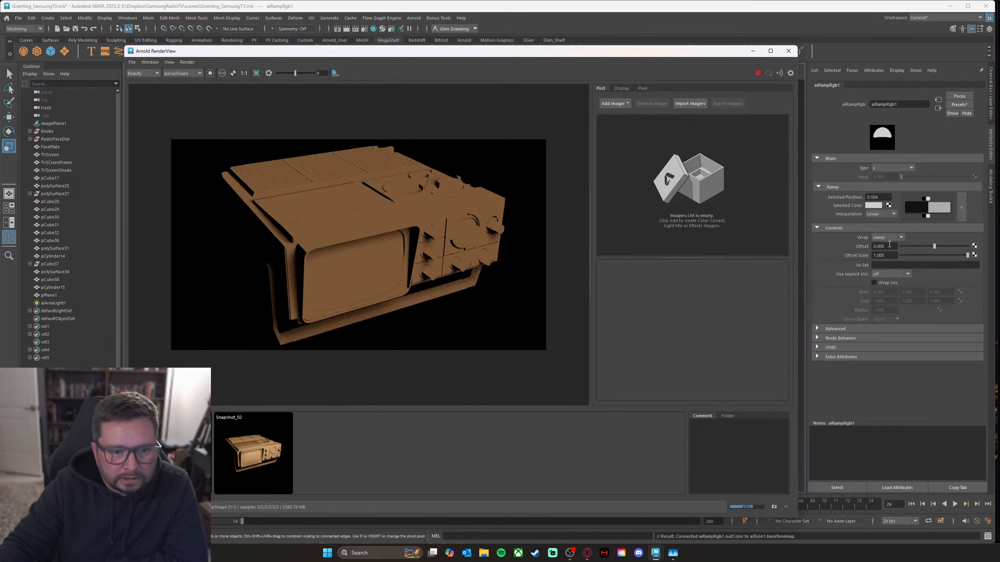
left_click_drag(929, 200, 951, 199)
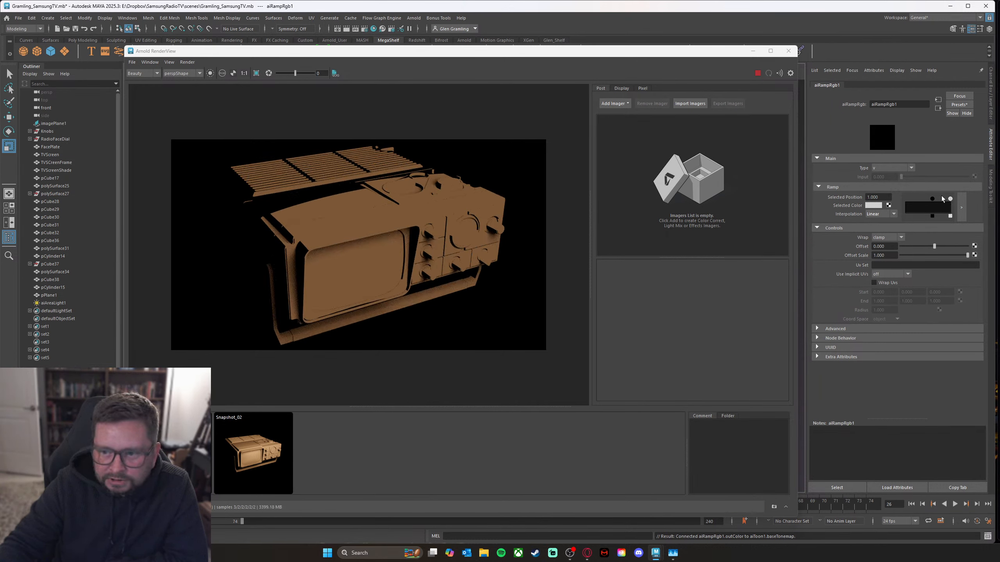
left_click_drag(949, 199, 926, 199)
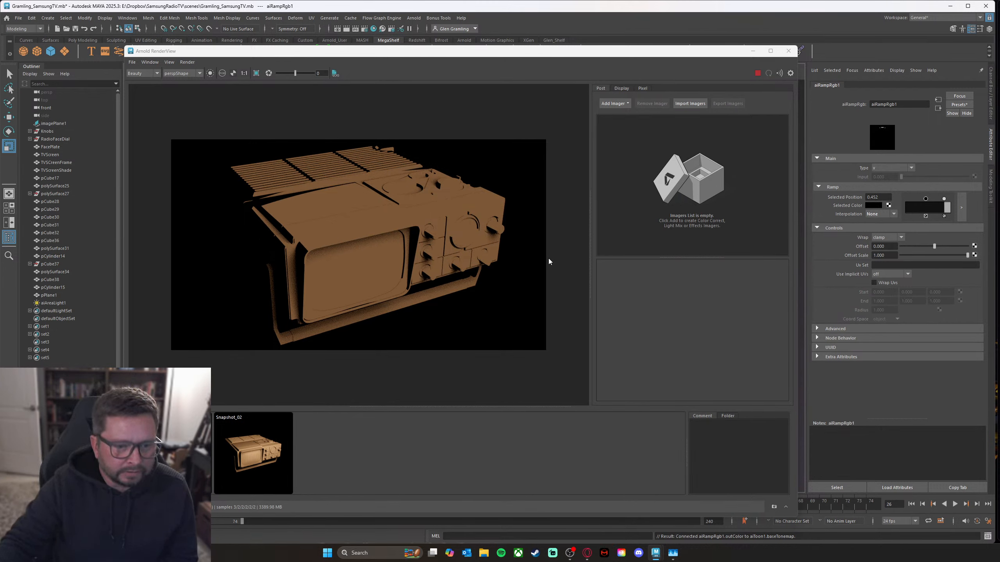
left_click(758, 74)
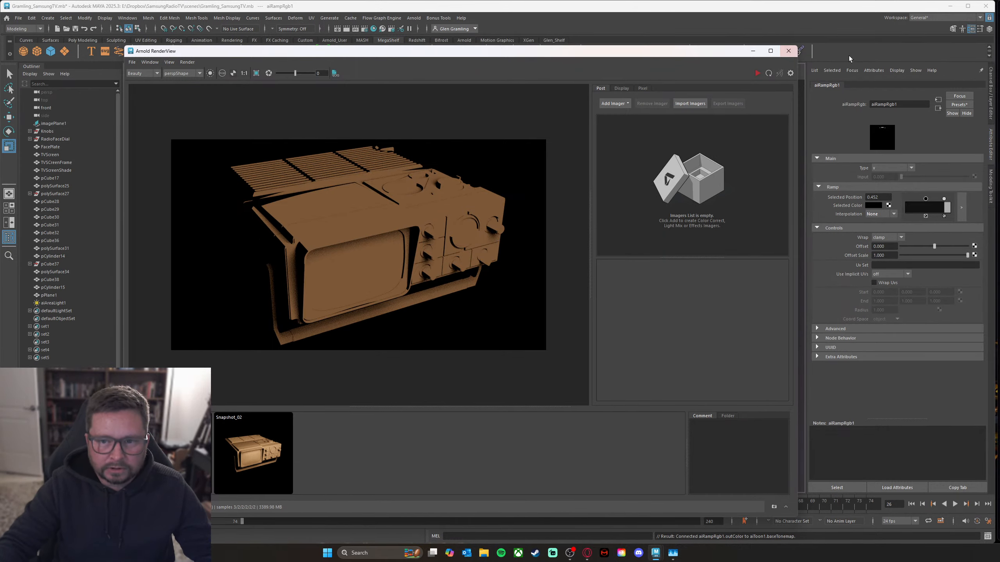
left_click(786, 54)
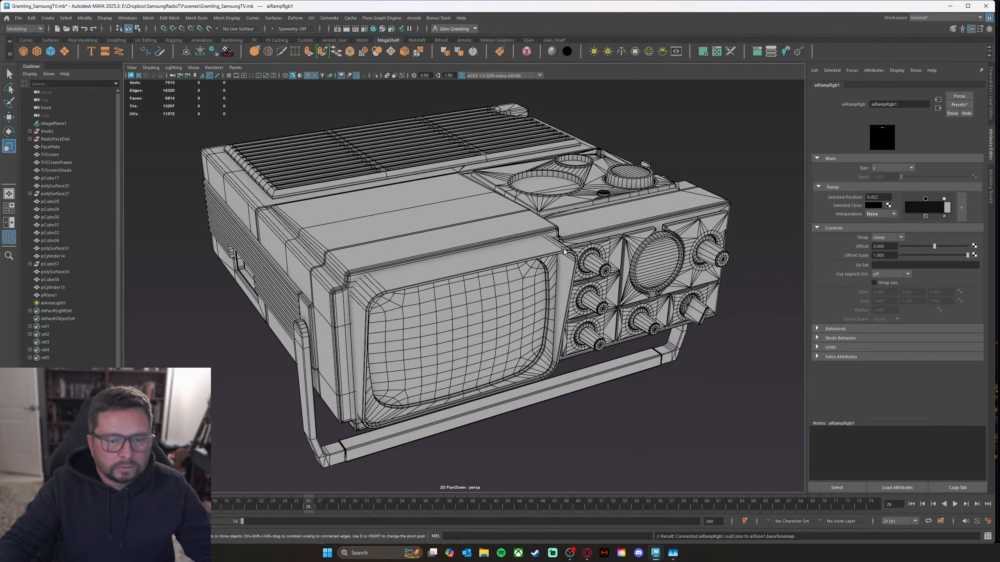
Step: Delete the Arnold area light and add a directional light to the scene
scroll(509, 239, "down", 6)
left_click(730, 268)
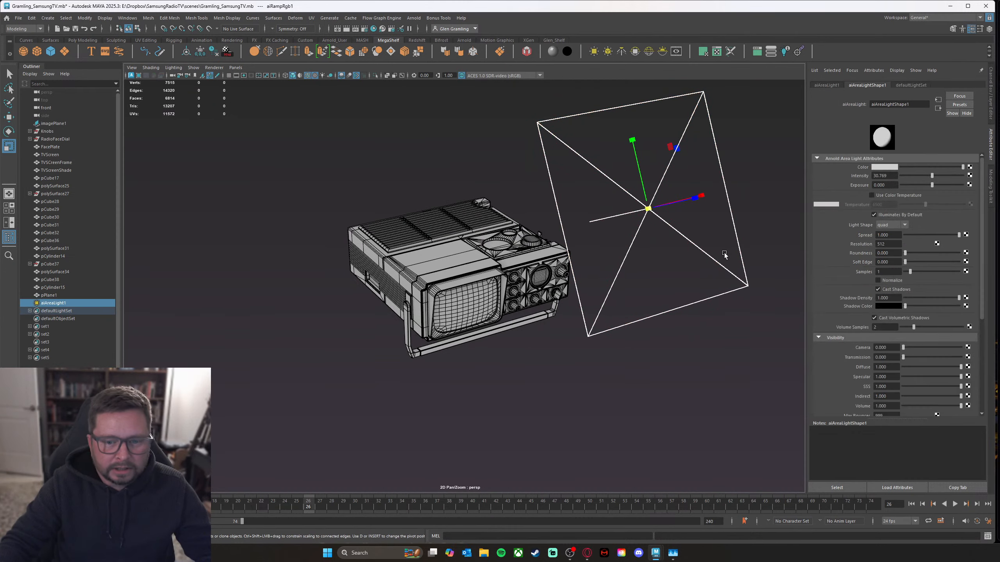
key("Delete")
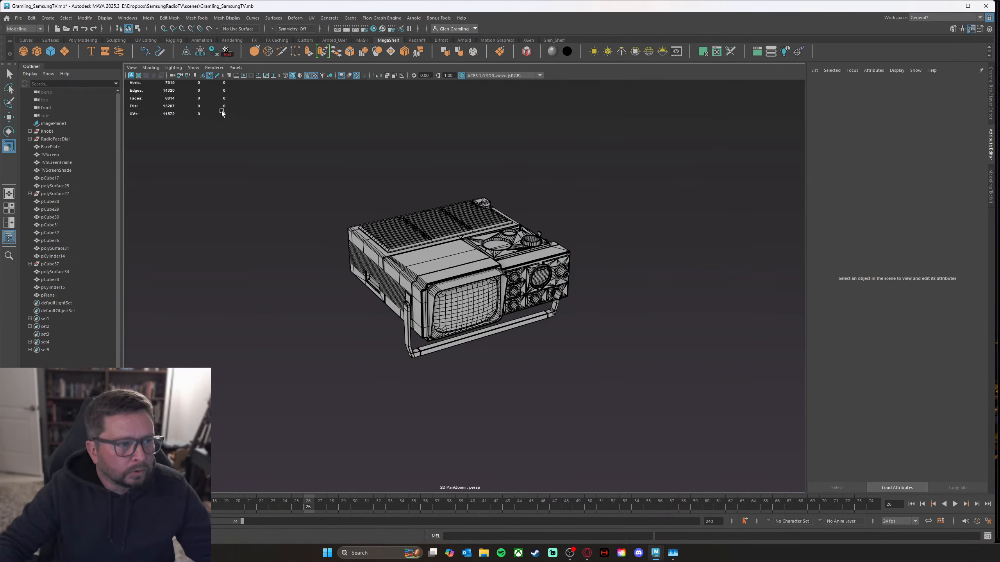
left_click(228, 41)
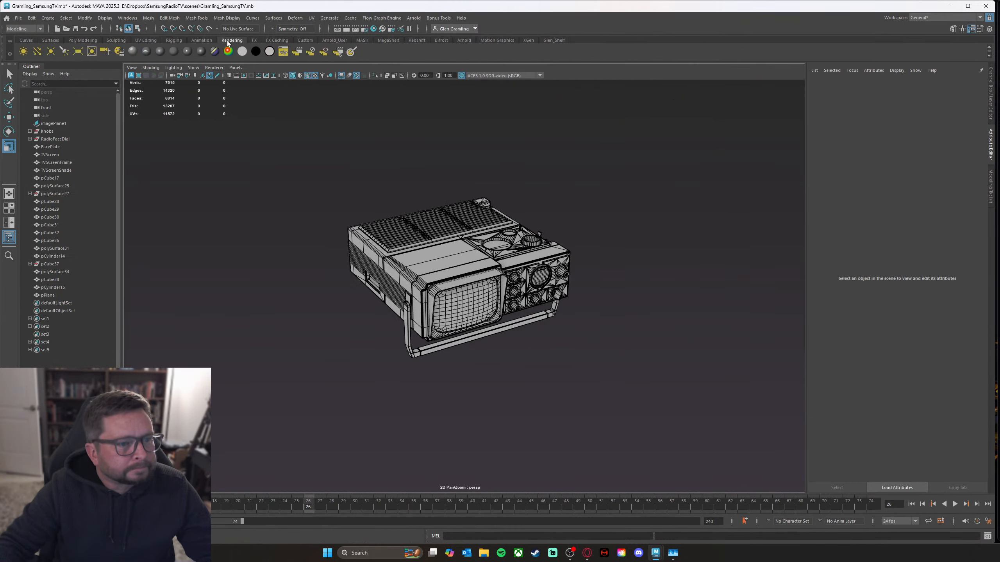
left_click(37, 51)
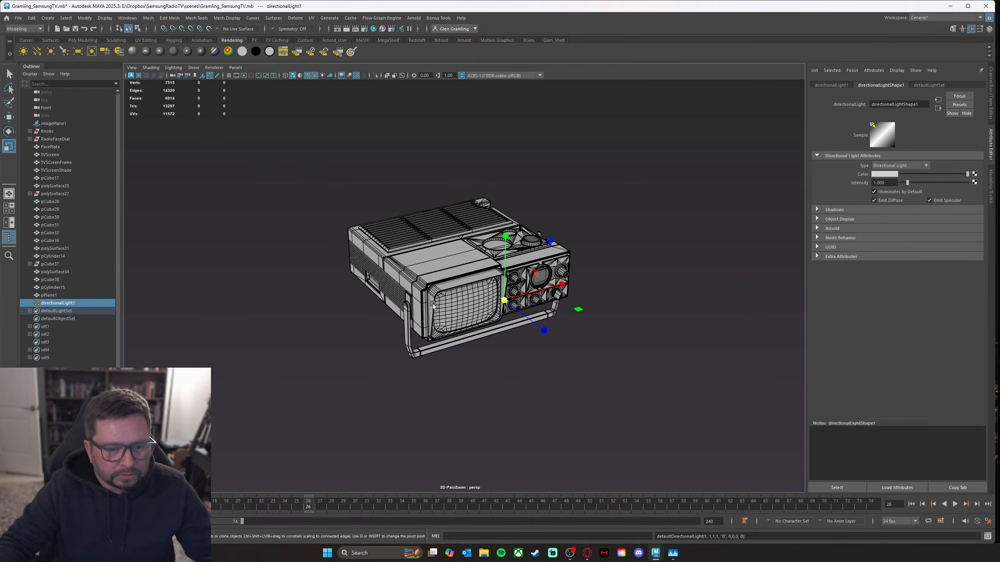
Step: Move the directional light out in front of the TV, scale it up and rotate its direction
key("w")
middle_click_drag(542, 329, 610, 376)
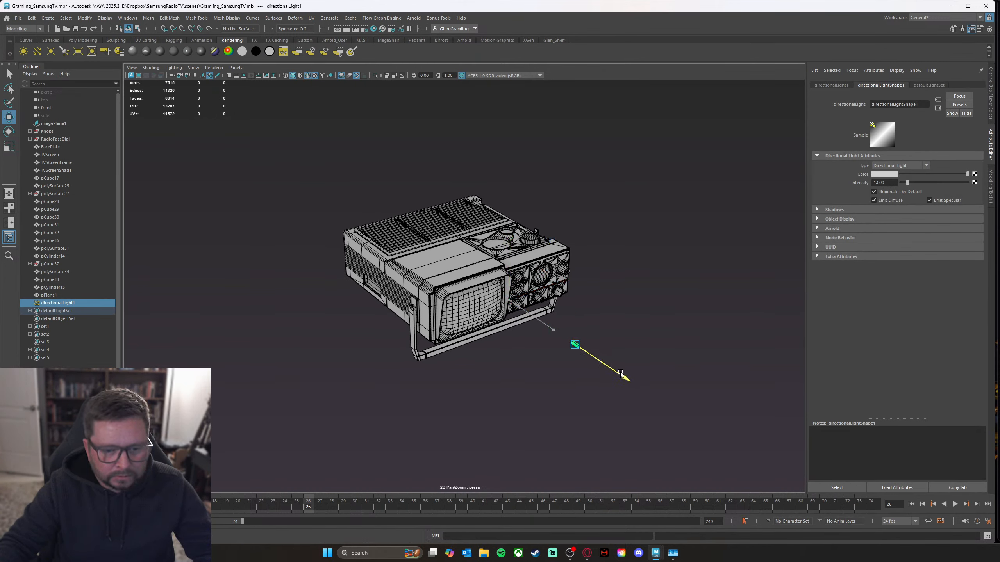
key("e")
key("r")
left_click_drag(576, 344, 705, 335)
key("e")
left_click_drag(614, 319, 626, 345)
key("r")
Step: Raise the directional light above the TV and rotate it to aim diagonally down at the set
key("w")
left_click_drag(520, 379, 591, 232, "alt")
left_click_drag(634, 290, 651, 225)
key("e")
left_click_drag(625, 192, 632, 198)
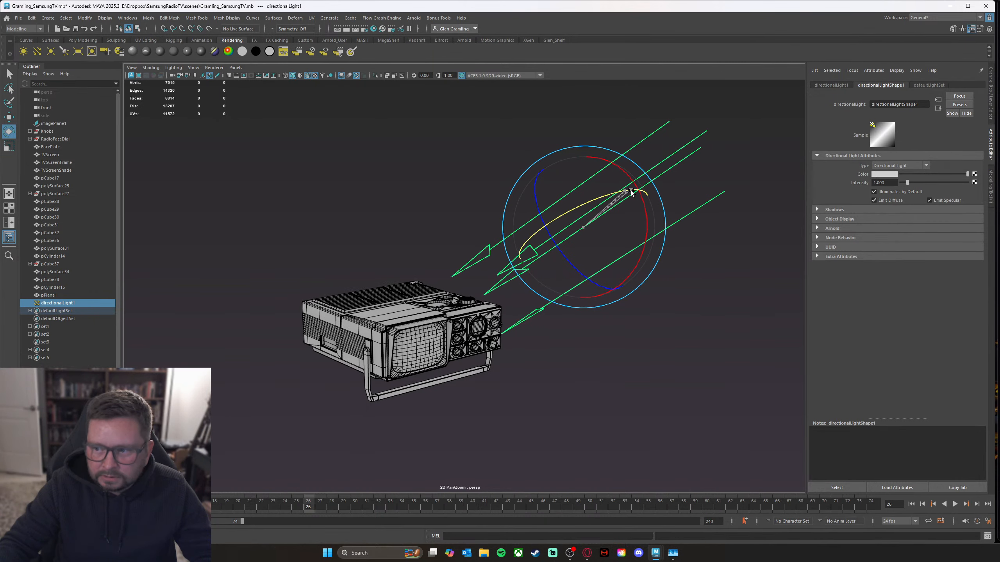
Step: Render the reframed TV in Arnold RenderView and raise the directional light's intensity to about 8
left_click_drag(575, 303, 564, 303, "alt")
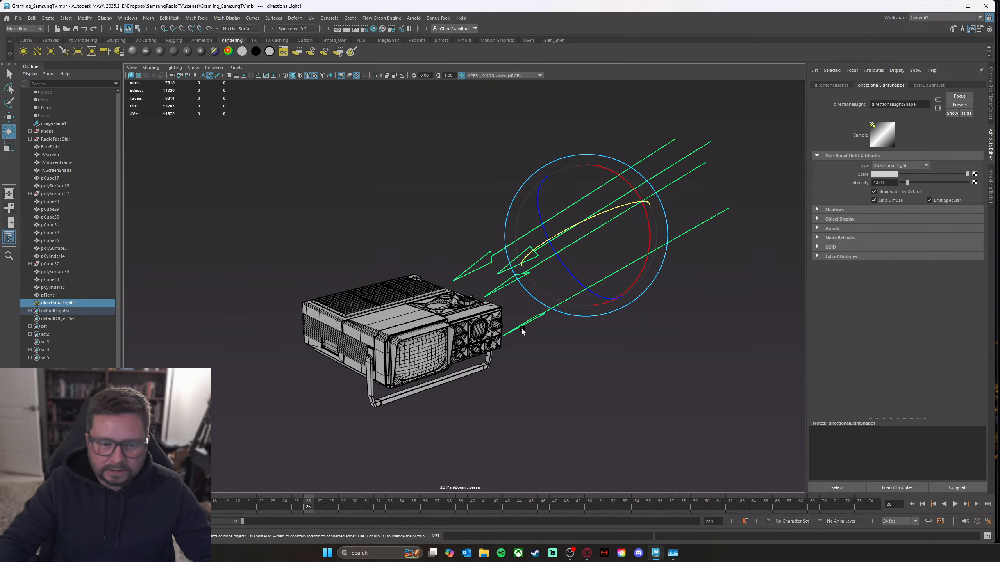
scroll(522, 397, "up", 4)
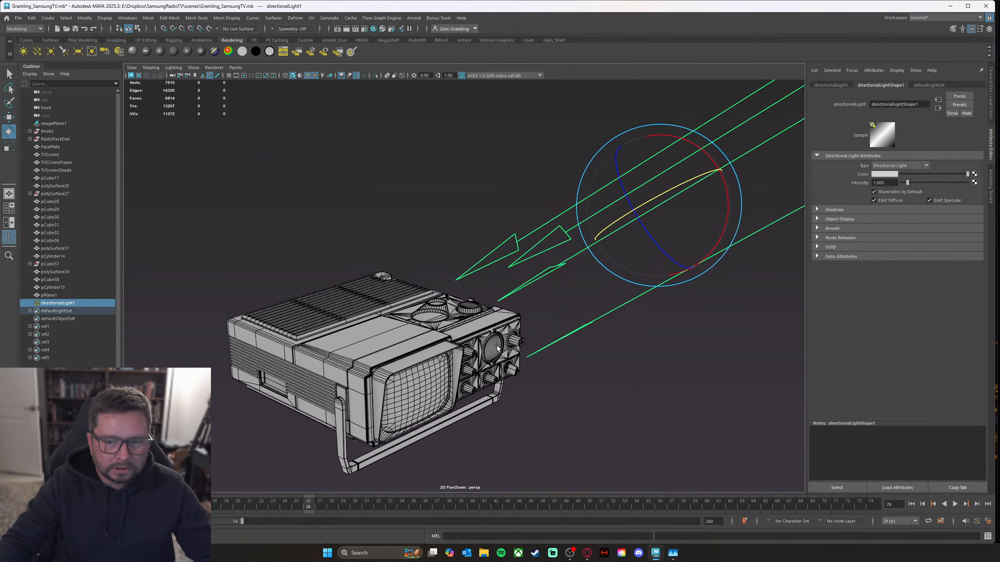
left_click_drag(497, 347, 464, 323, "alt")
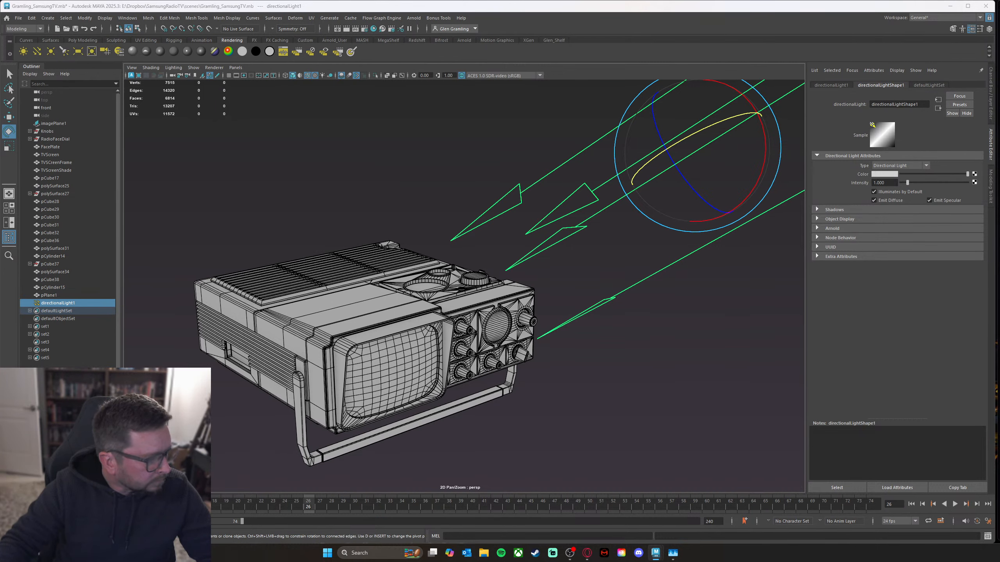
key("alt+Tab")
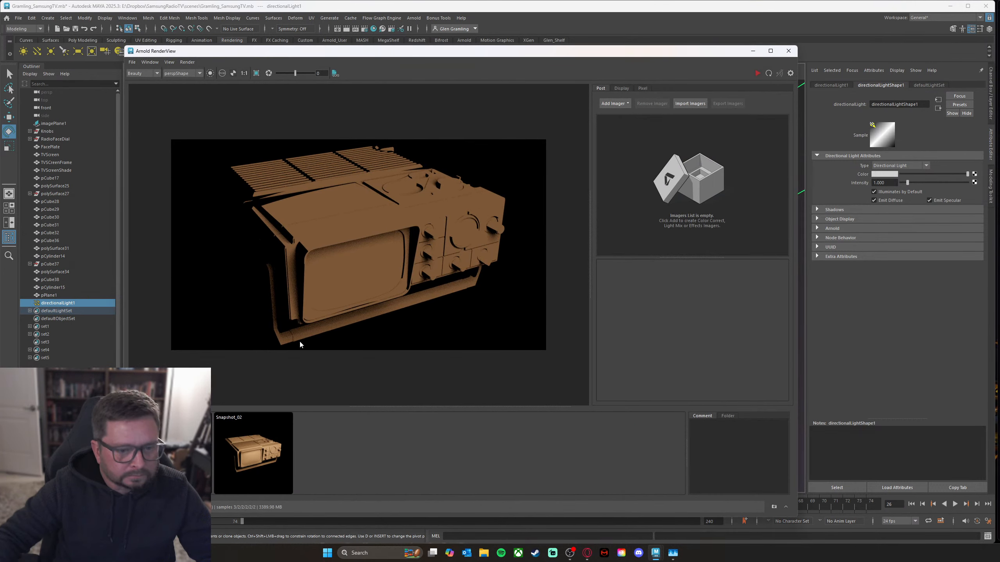
left_click(768, 74)
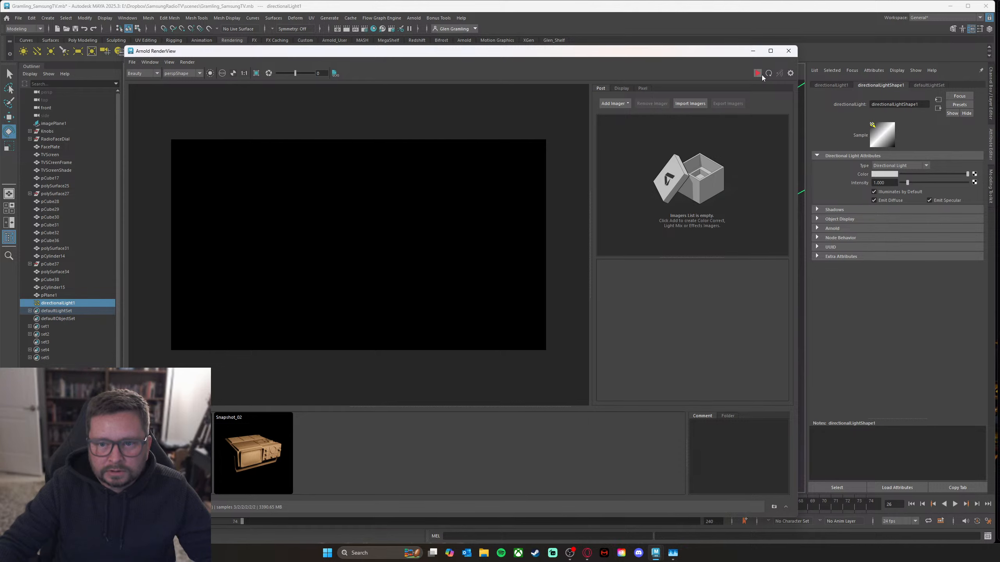
left_click_drag(707, 56, 703, 58)
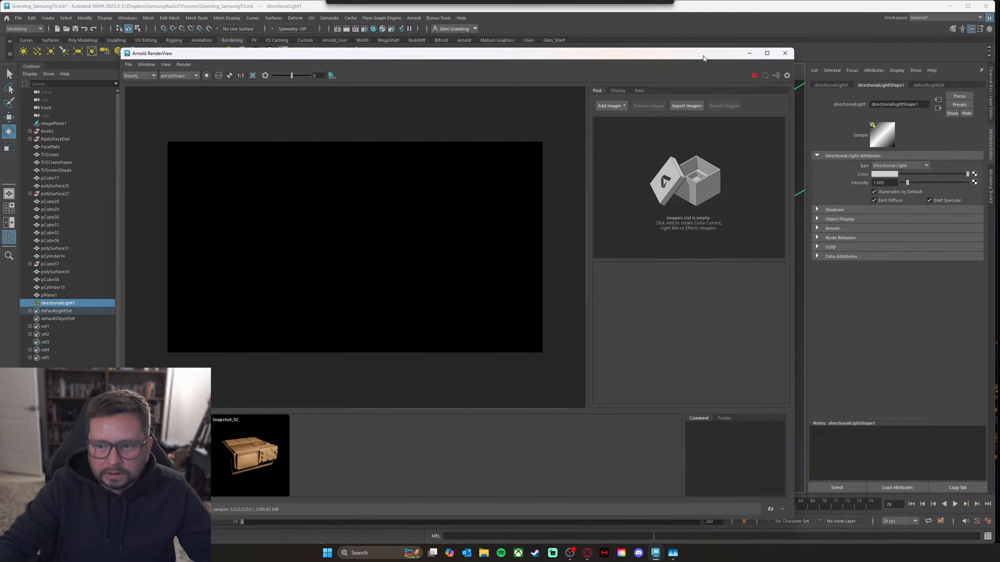
left_click_drag(908, 182, 954, 184)
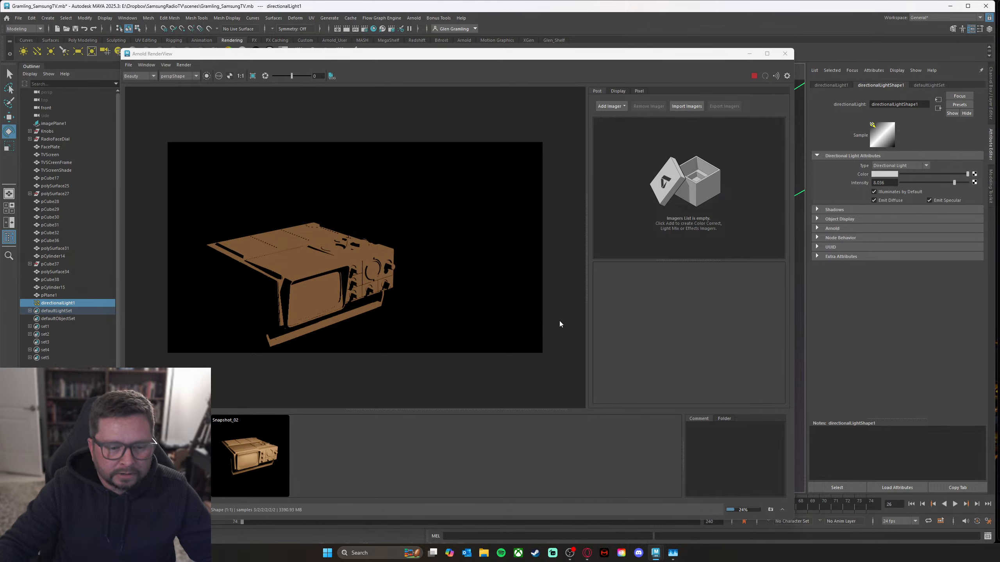
Step: Reframe the TV's knob panel beside the render window, select the face plate and show its aiRampRgb1 ramp settings
left_click_drag(657, 54, 418, 61)
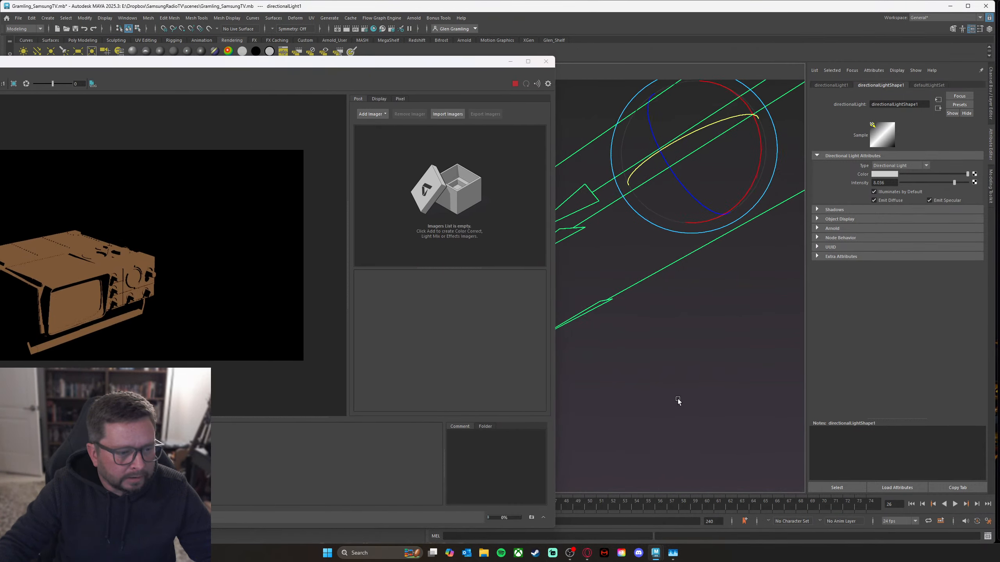
left_click_drag(676, 402, 784, 234, "alt")
right_click_drag(784, 235, 695, 341, "alt")
left_click_drag(695, 341, 644, 321, "alt")
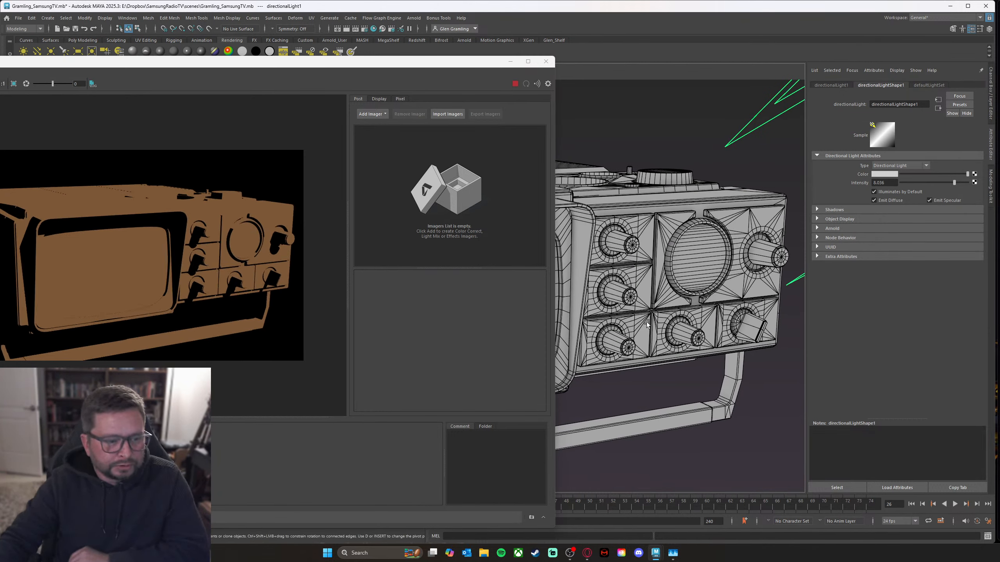
left_click_drag(472, 62, 509, 61)
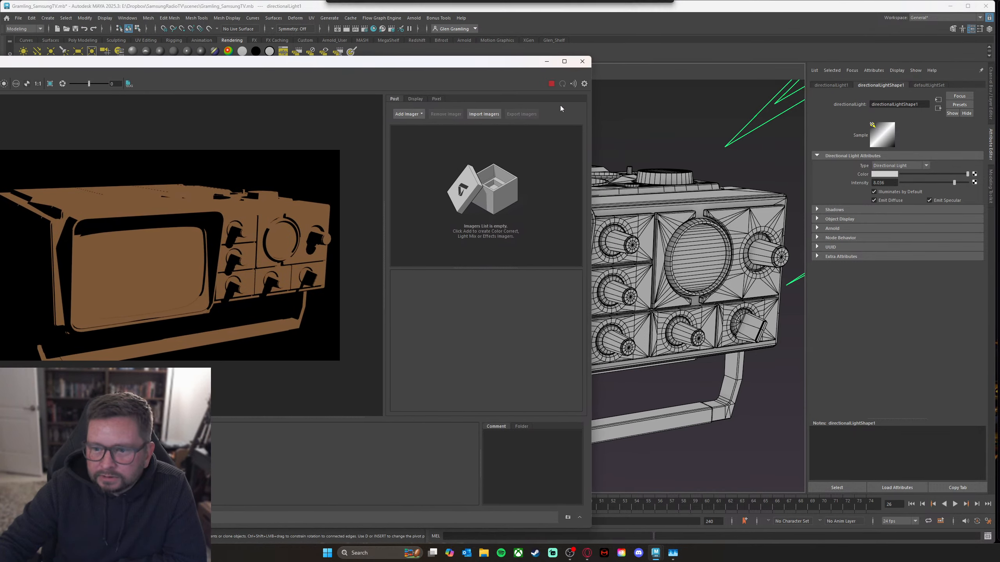
left_click(734, 229)
left_click(920, 84)
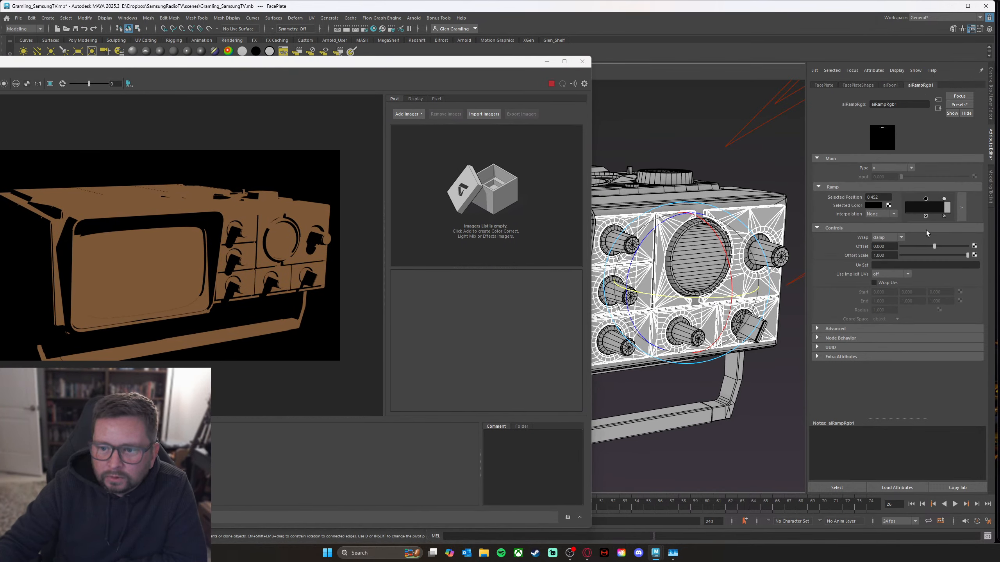
Step: Add a dark grey middle stop with value 0.182 and no interpolation to the ramp, and shift the middle and white stops
mouse_move(942, 199)
left_mouse_down()
mouse_move(899, 204)
mouse_move(935, 203)
mouse_move(922, 212)
mouse_move(951, 200)
left_mouse_up()
left_click(935, 209)
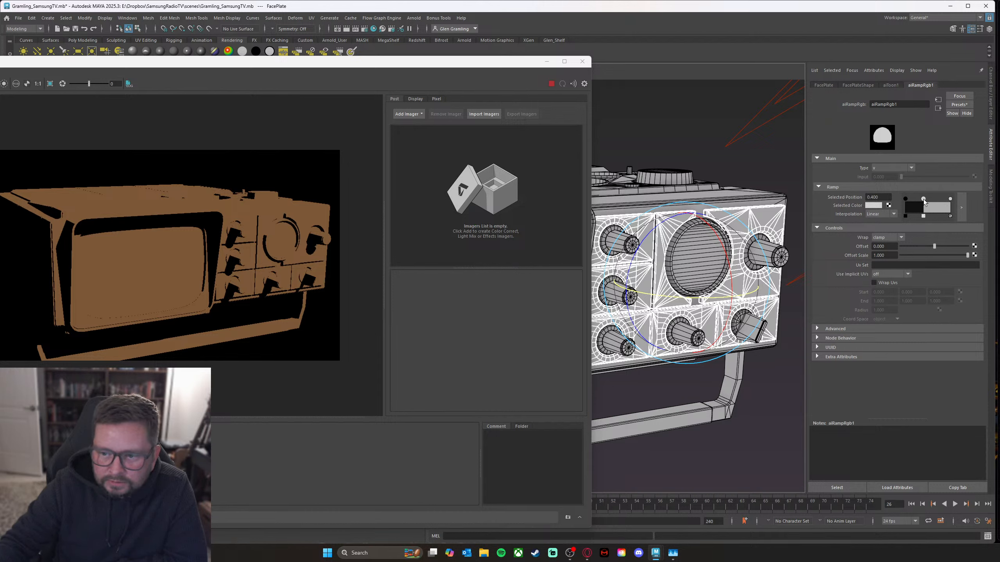
left_click(874, 206)
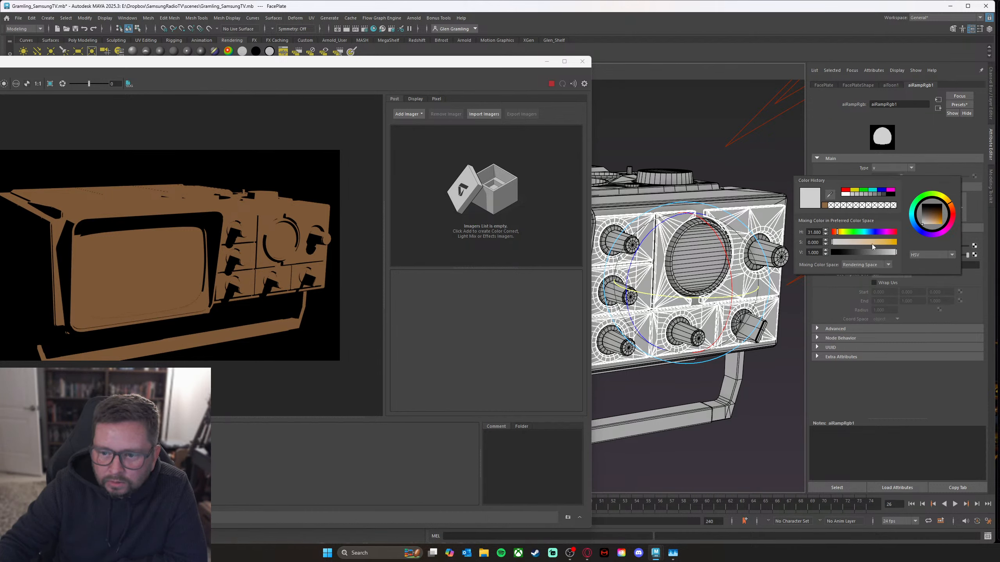
left_click_drag(878, 251, 864, 252)
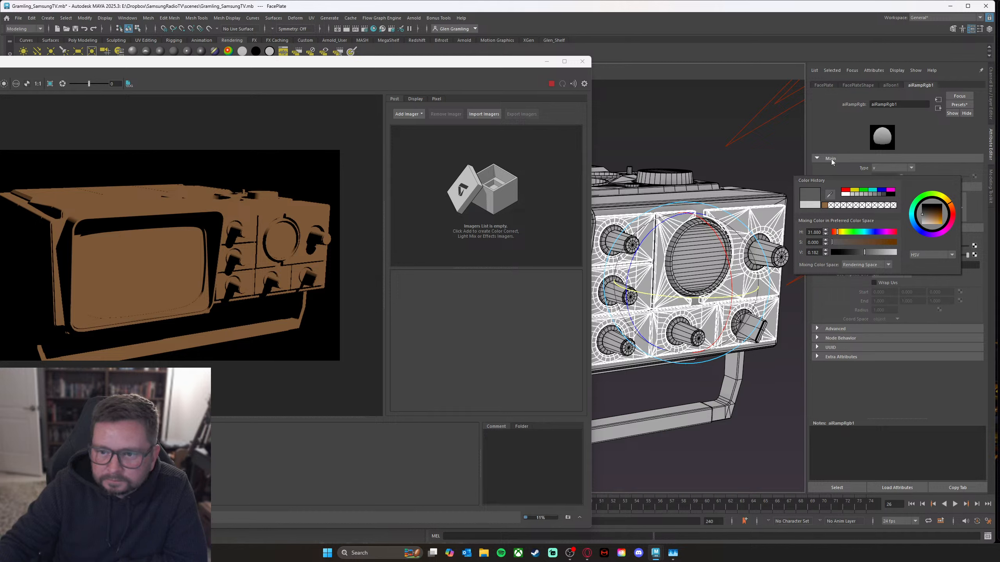
left_click(921, 200)
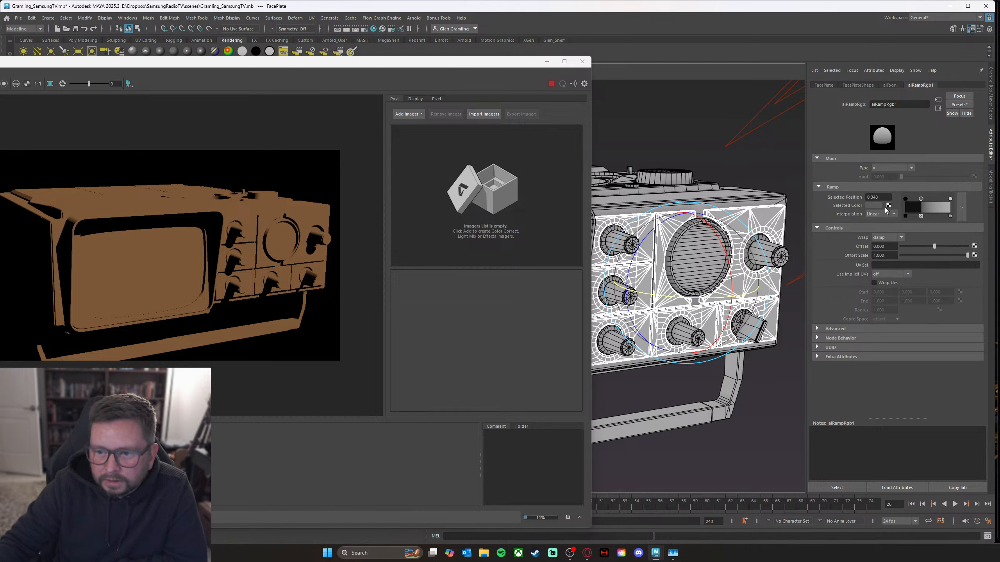
left_click(887, 215)
left_click(881, 221)
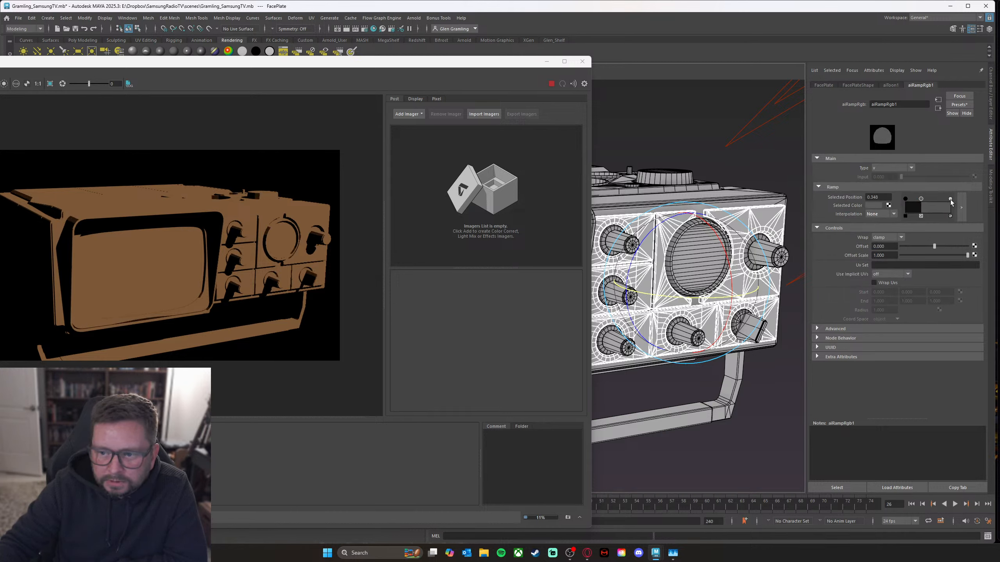
left_click_drag(950, 199, 925, 199)
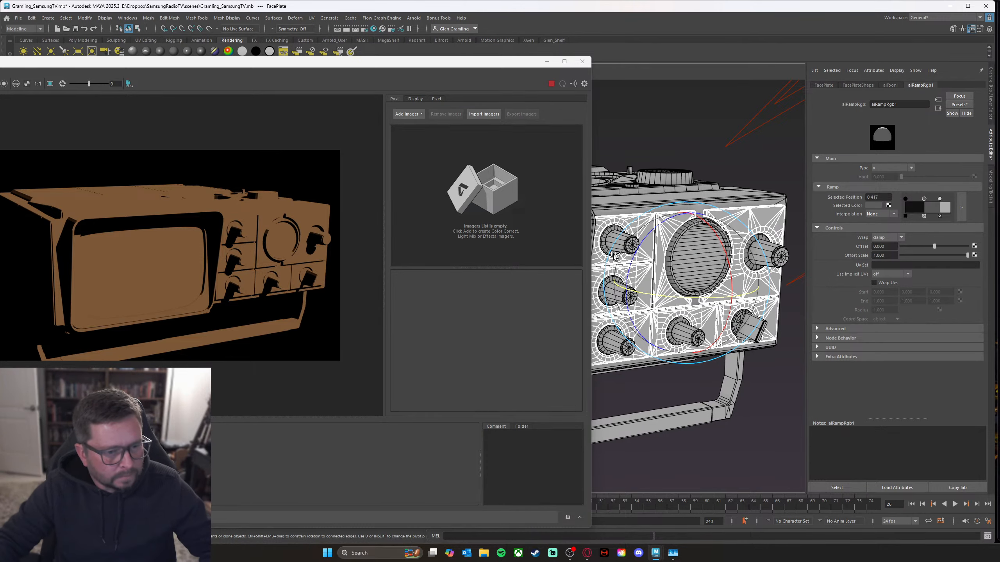
Step: Render a closer view of the screen and knobs, move the grey ramp stop to about 0.13 and lighten its grey
left_click_drag(687, 269, 705, 272, "alt")
right_click_drag(705, 271, 806, 271, "alt")
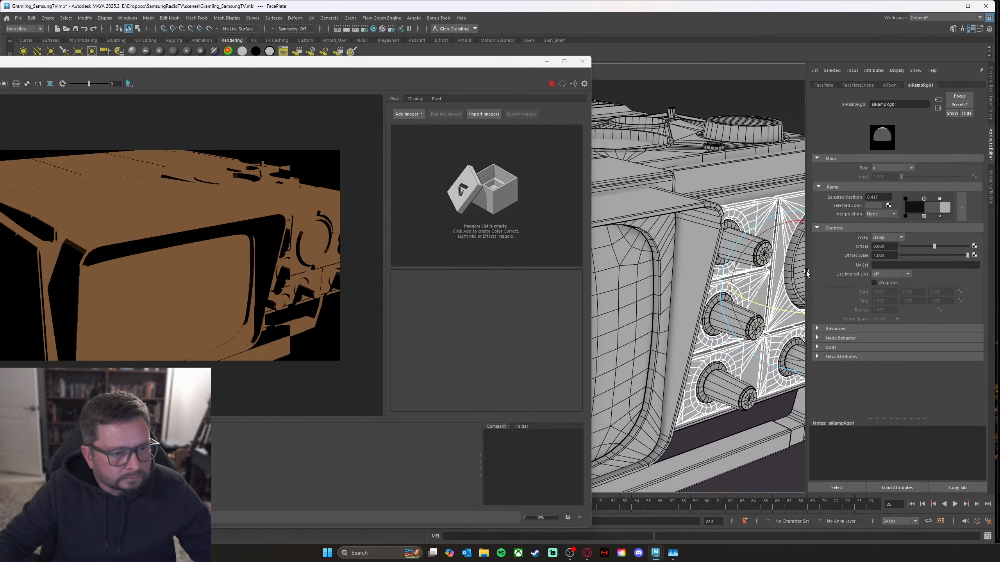
left_click_drag(745, 279, 744, 278, "alt")
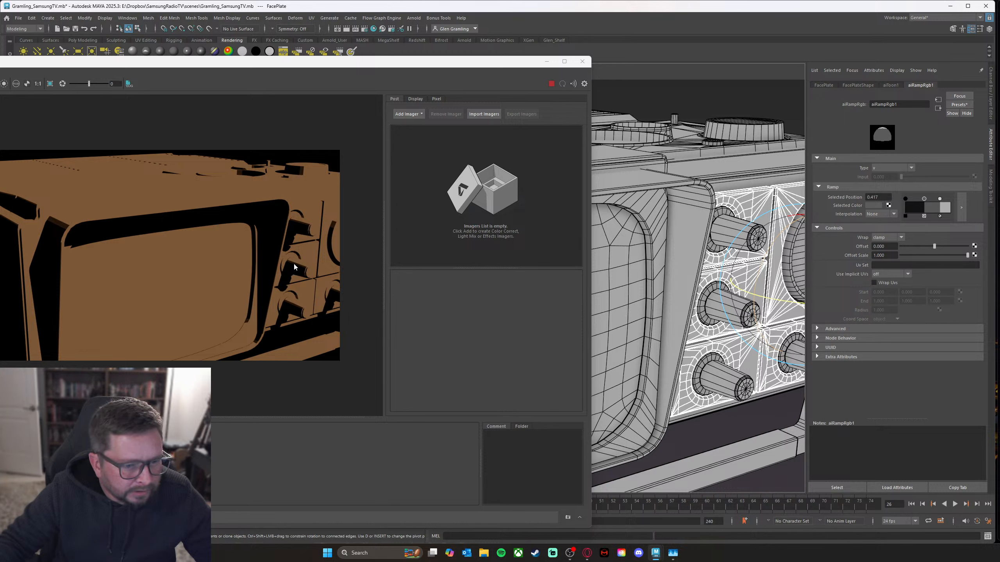
left_click_drag(924, 199, 911, 204)
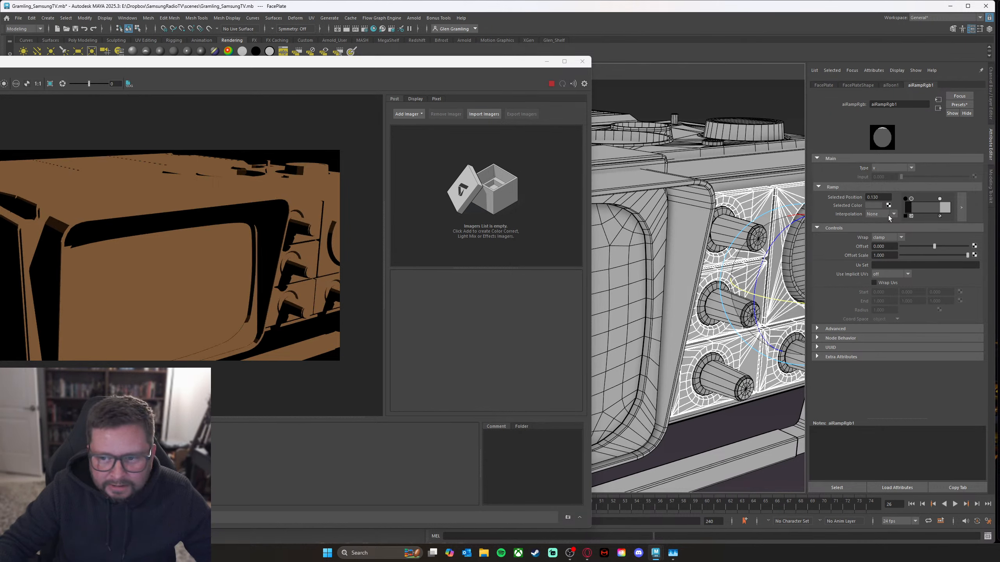
left_click(925, 217)
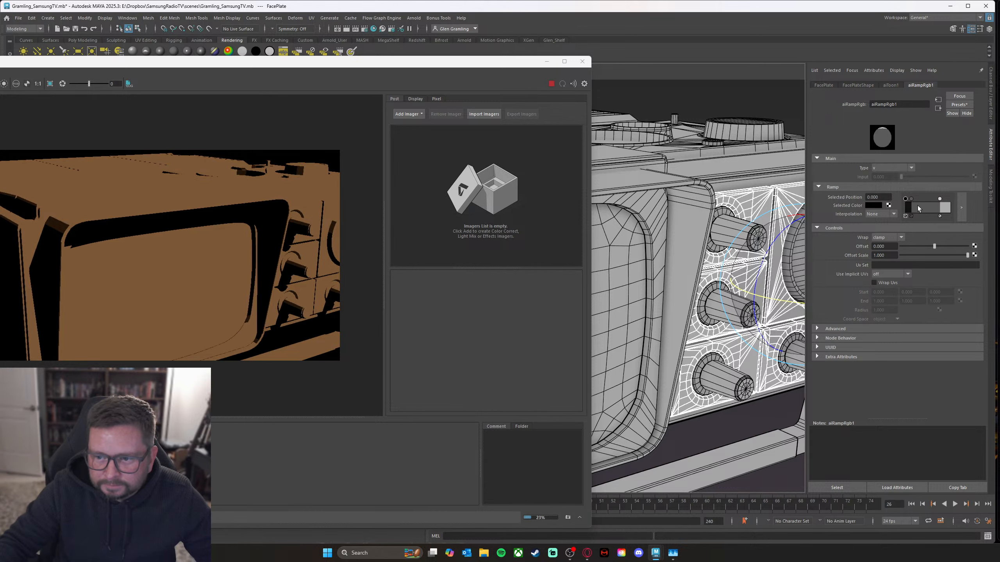
left_click(873, 205)
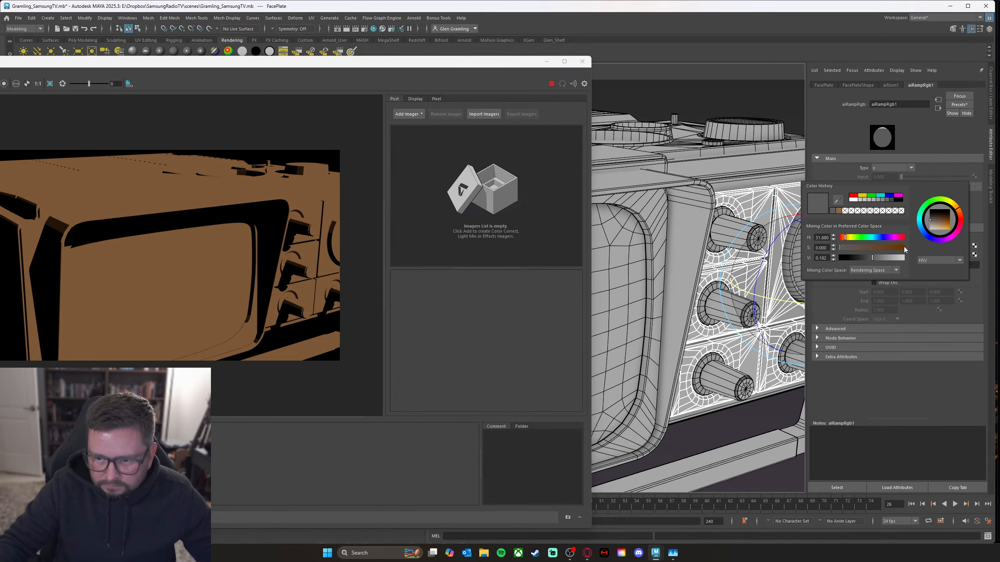
left_click_drag(880, 258, 884, 258)
left_click_drag(885, 259, 885, 260)
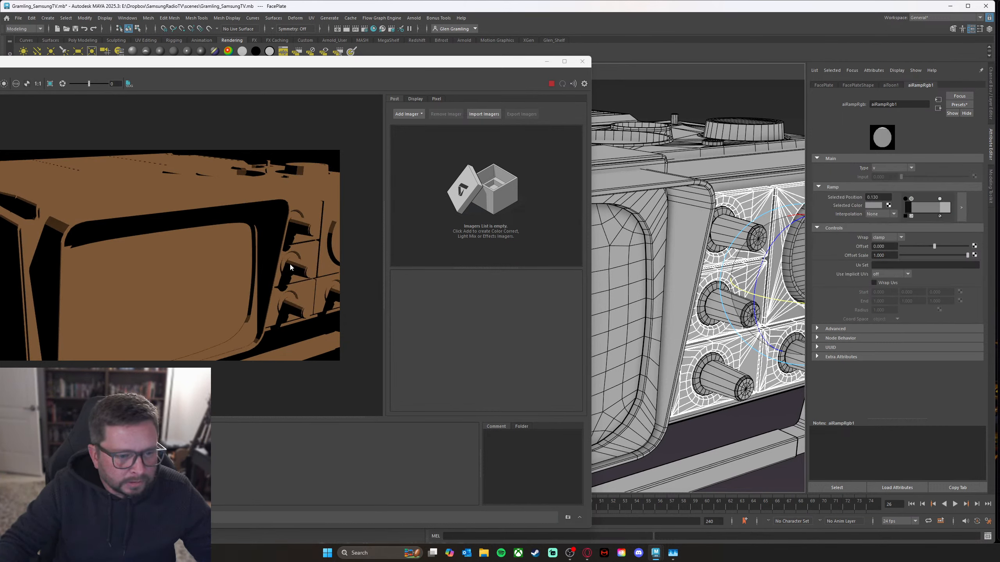
Step: Lighten the ramp's black stop to dark grey, move the middle grey stop toward the centre and the white stop to about 0.617
left_click_drag(913, 199, 918, 200)
left_click(906, 198)
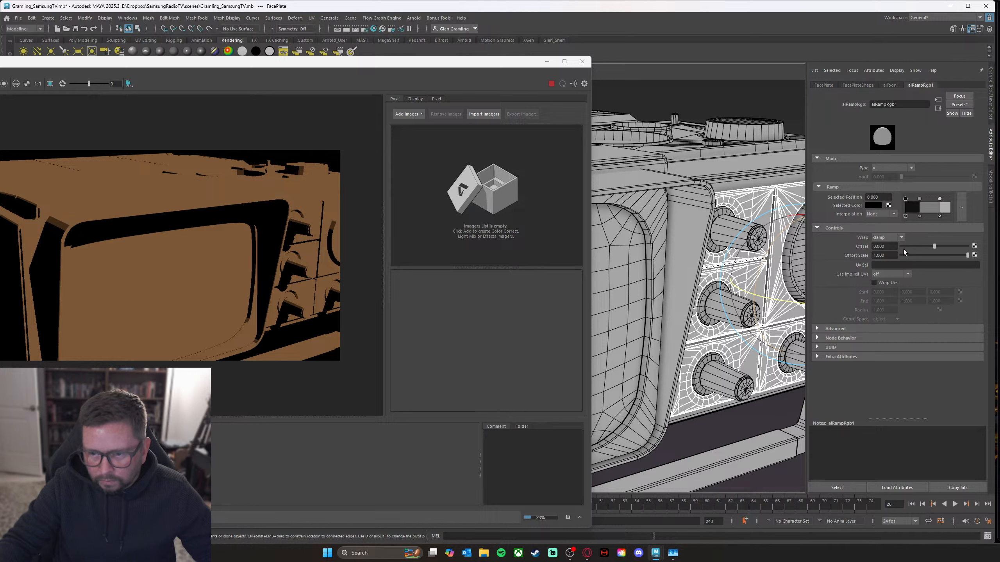
left_click(873, 206)
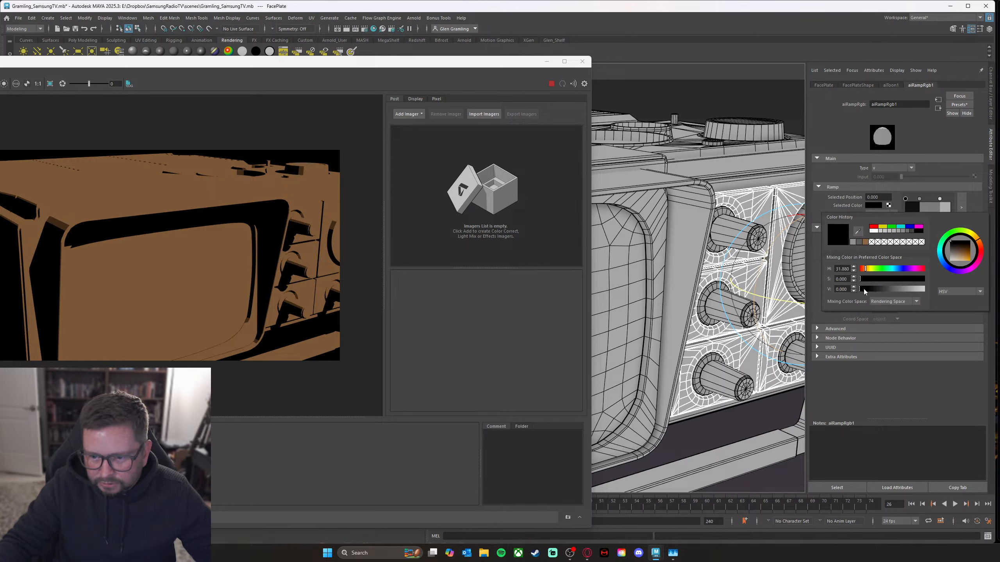
left_click_drag(864, 289, 879, 290)
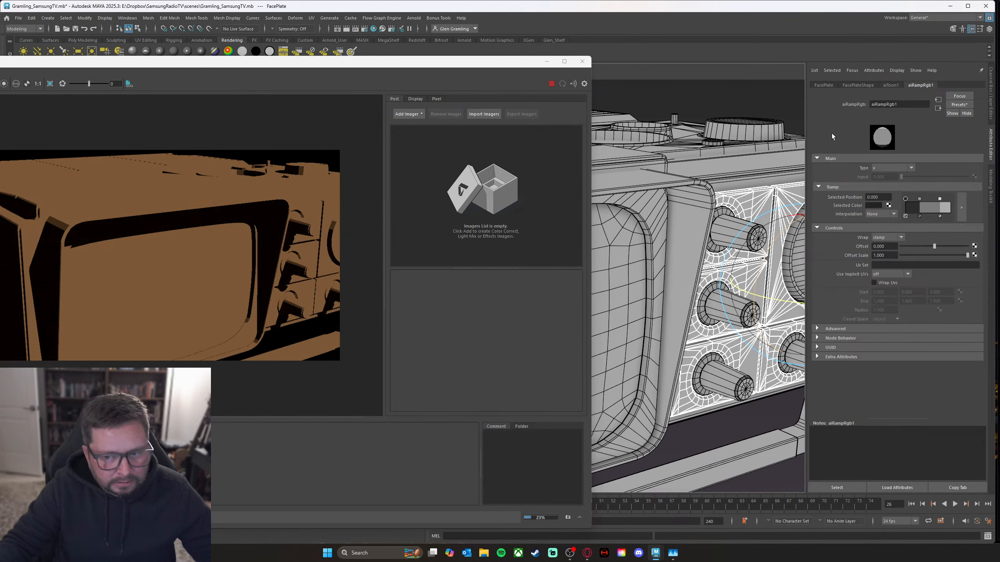
left_click(920, 200)
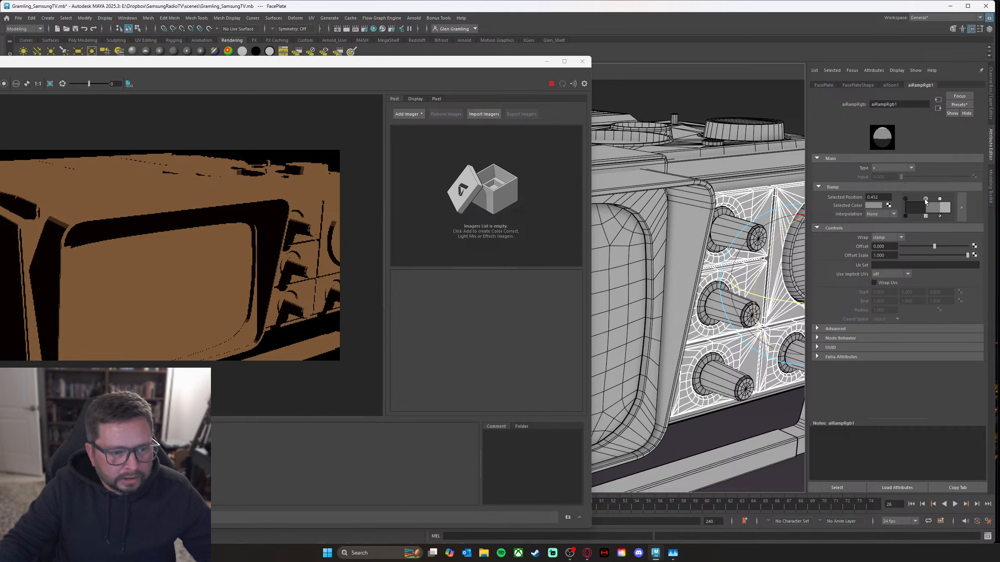
left_click_drag(939, 199, 933, 199)
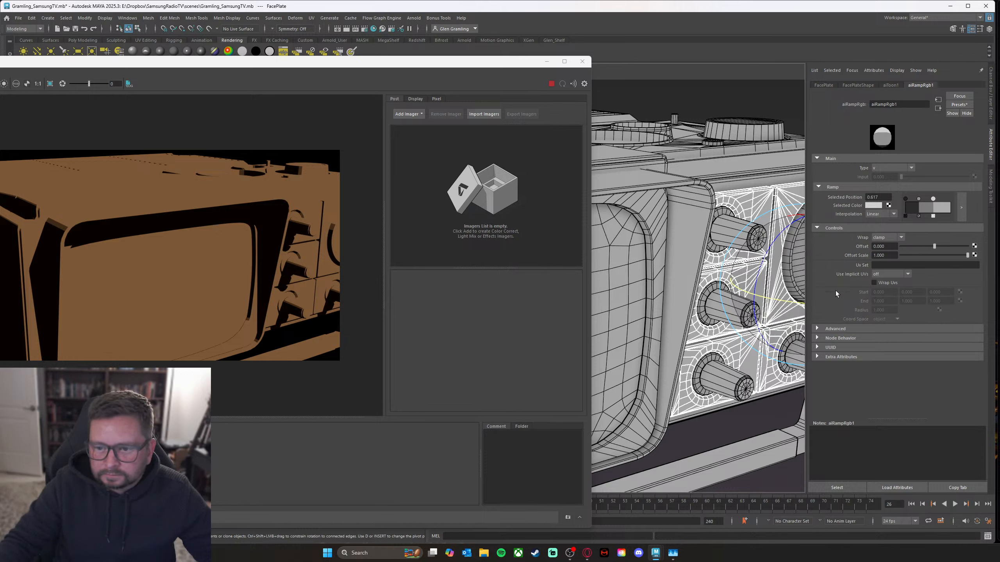
Step: Open the face plate's toon material attributes and change the base color from brown to green
right_click(745, 197)
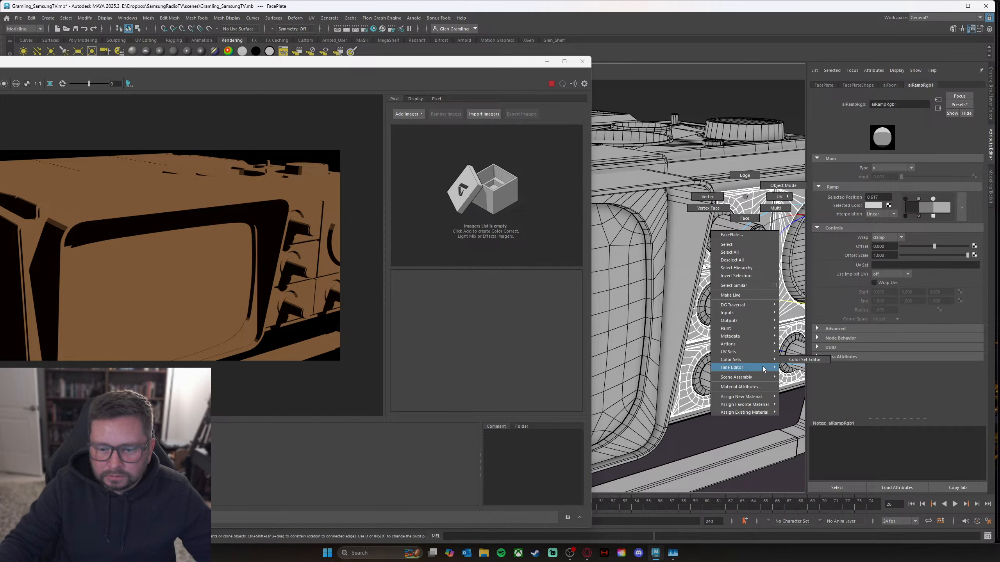
left_click(740, 387)
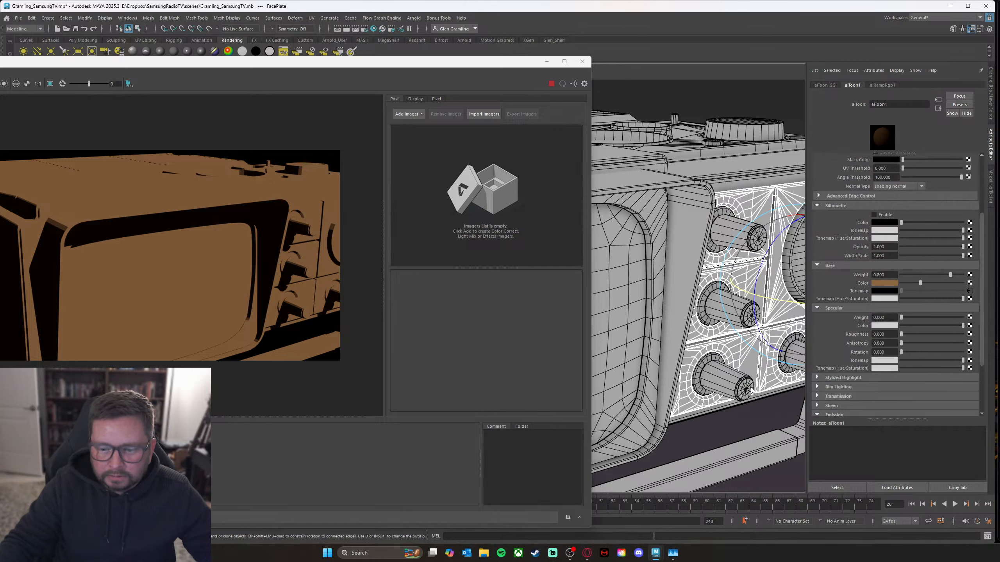
left_click(890, 283)
left_click_drag(969, 325, 930, 324)
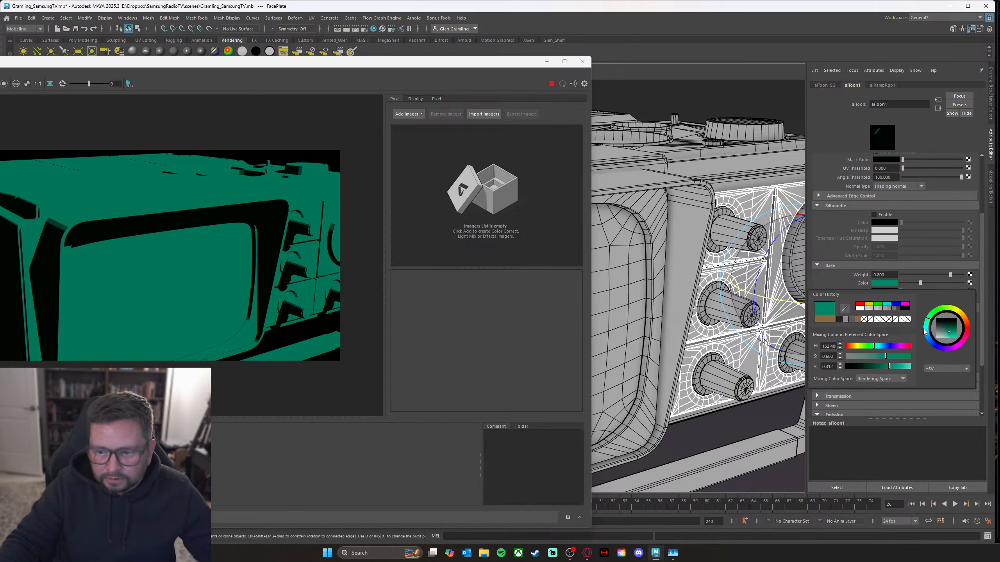
left_click_drag(925, 327, 945, 323)
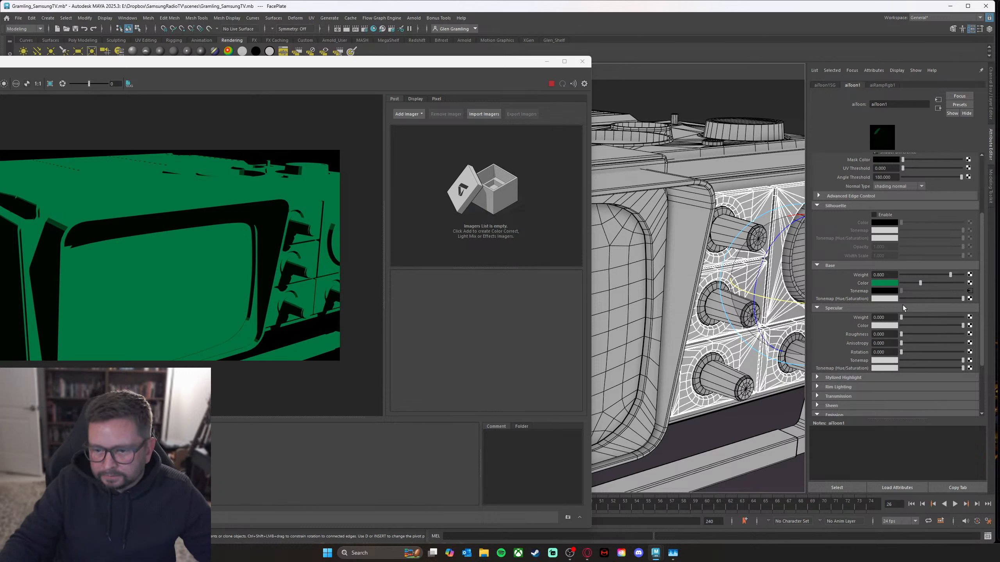
Step: Raise the toon material's specular weight to about 0.327 and connect a new aiRampRgb node to the specular tonemap
left_click_drag(902, 319, 921, 318)
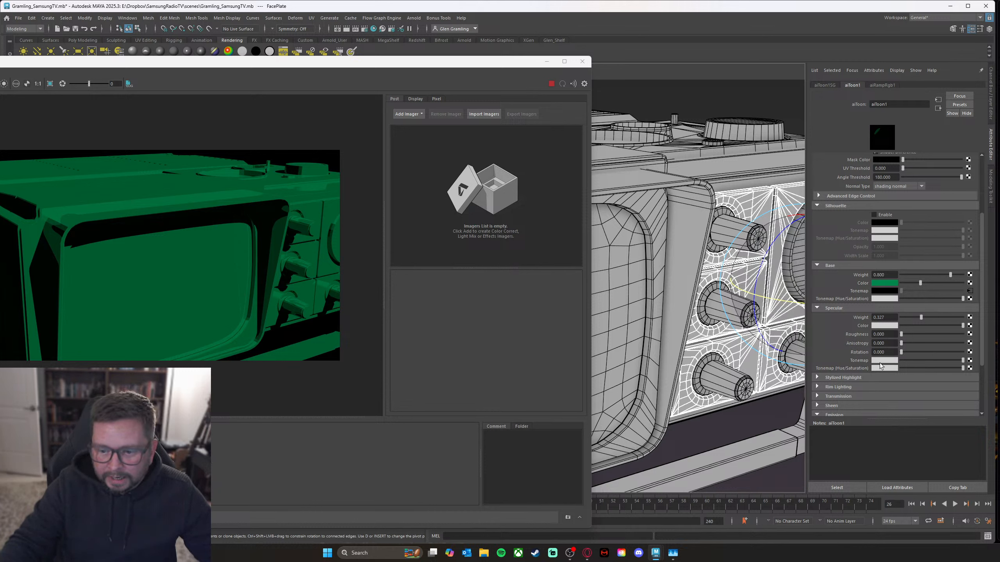
left_click(969, 361)
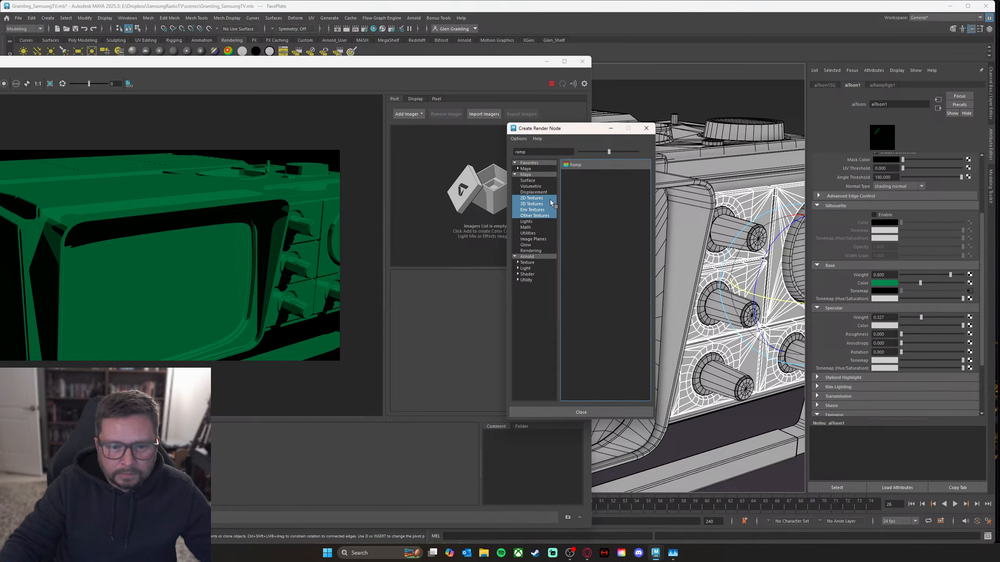
left_click(543, 153)
left_click(526, 280)
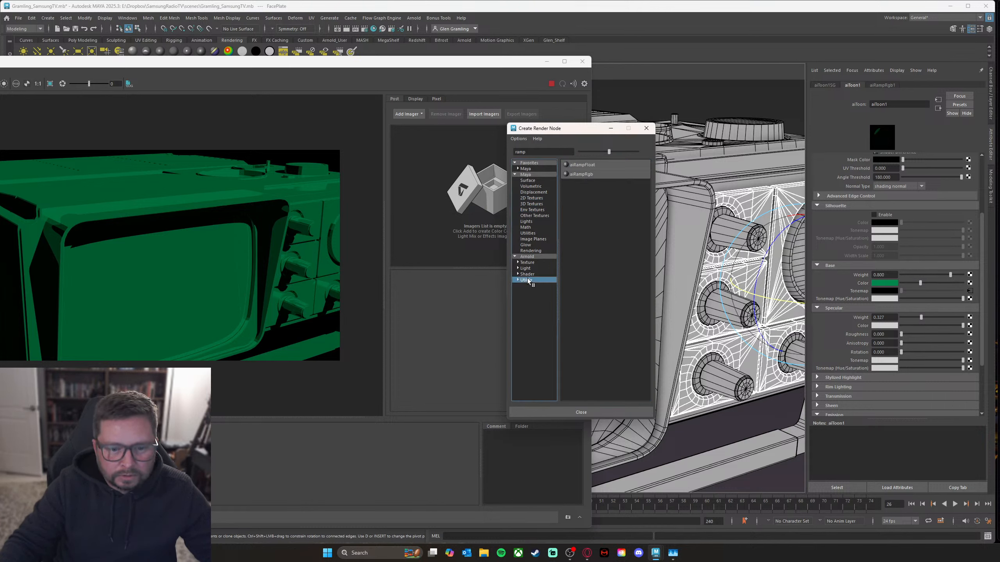
left_click(585, 175)
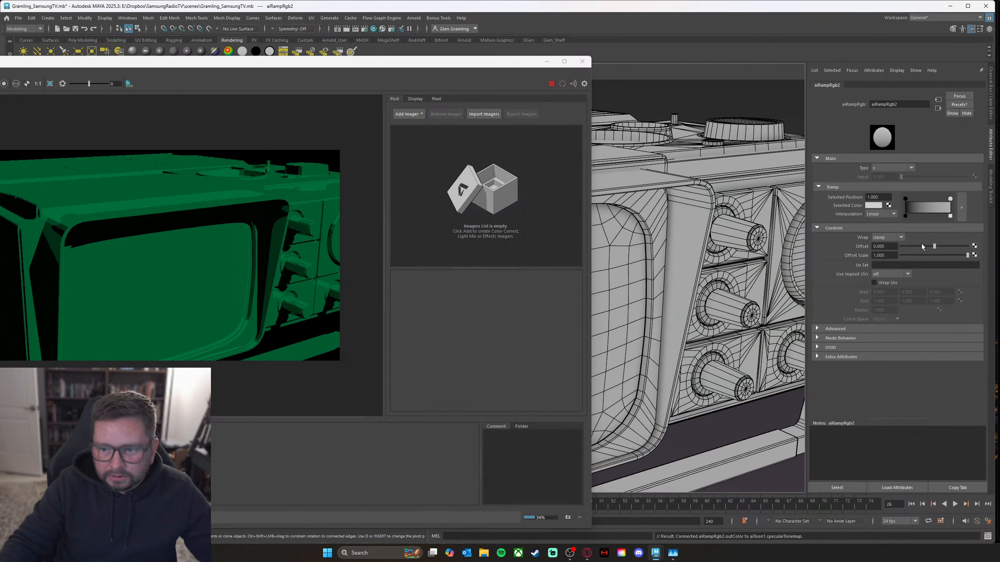
Step: Set the specular ramp's black stop to no interpolation and move the white stop slightly inward
left_click(906, 199)
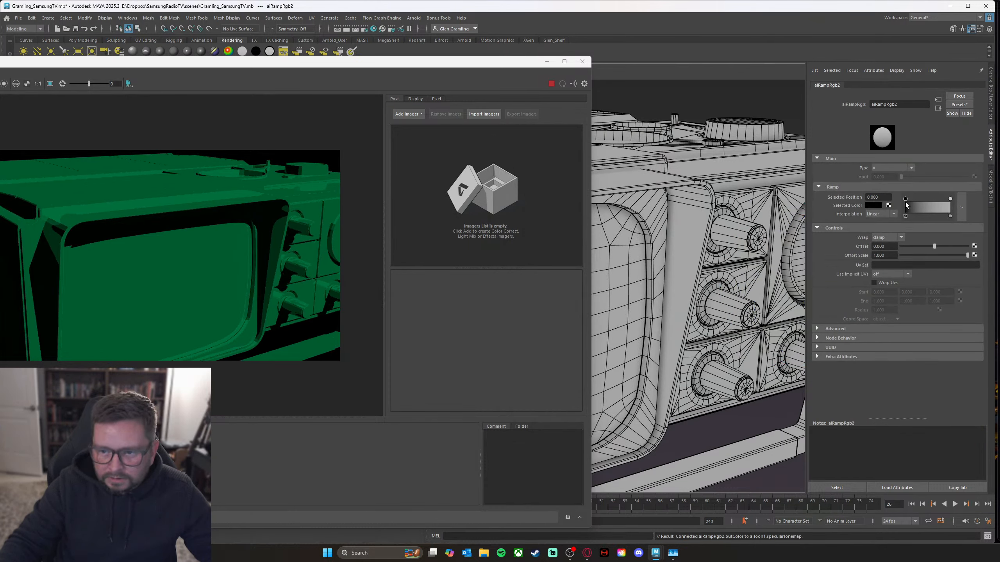
left_click(883, 214)
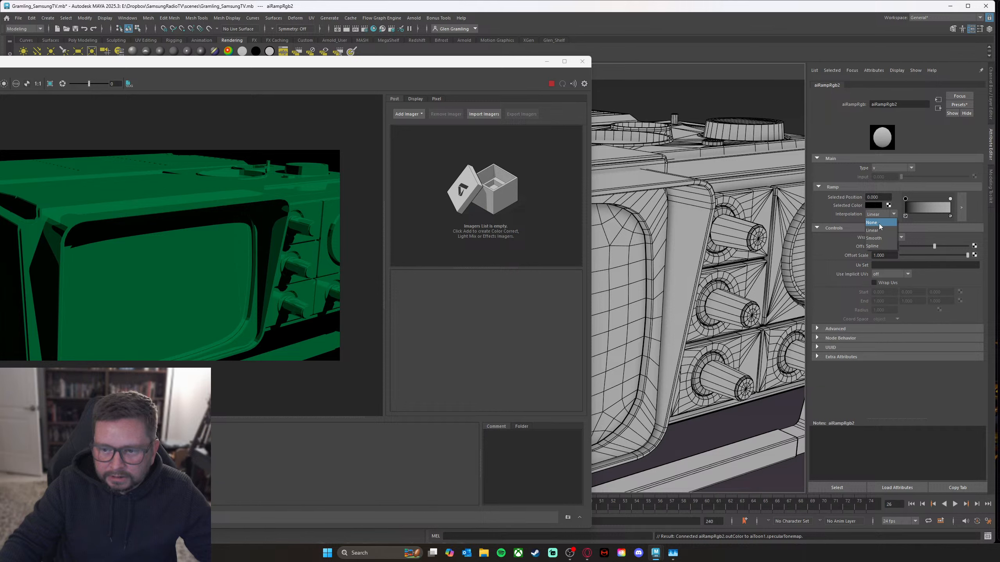
left_click(878, 223)
mouse_move(949, 198)
left_mouse_down()
mouse_move(921, 199)
mouse_move(943, 199)
left_mouse_up()
Step: Add a grey middle stop with no interpolation at about 0.374 on the specular ramp and move its white stop to about 0.817
left_click(950, 198)
left_click(872, 205)
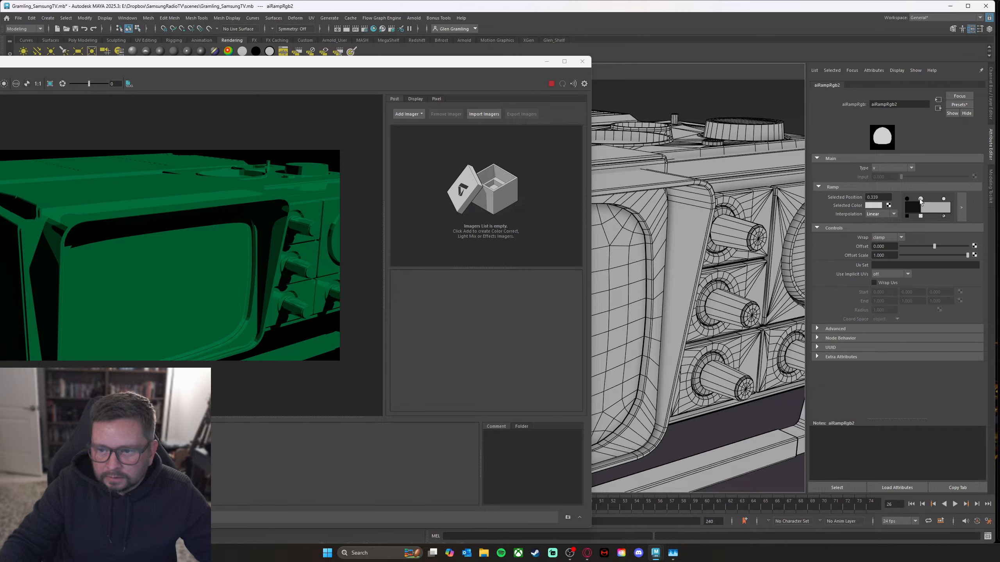
left_click(873, 206)
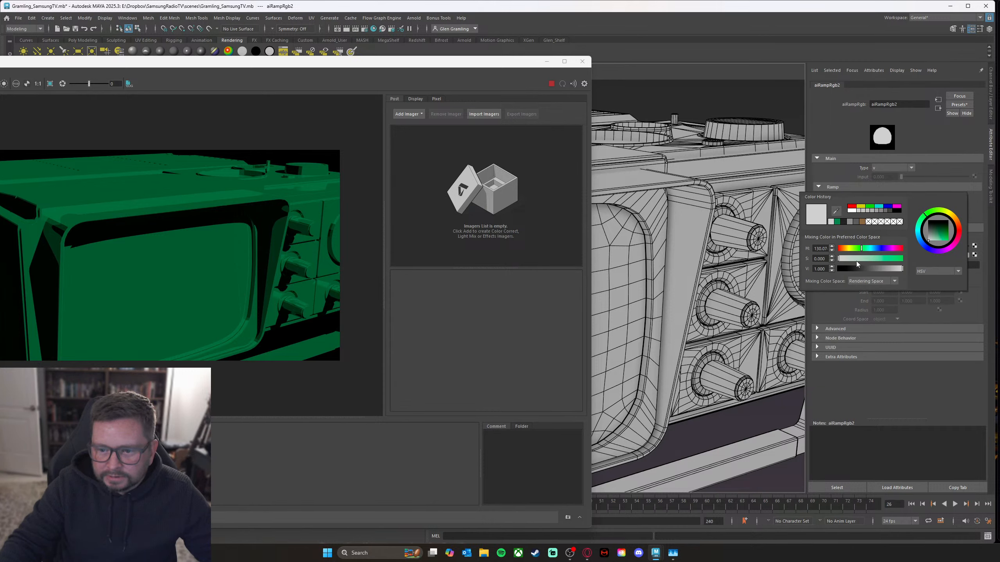
mouse_move(863, 269)
left_mouse_down()
mouse_move(884, 268)
mouse_move(874, 271)
left_mouse_up()
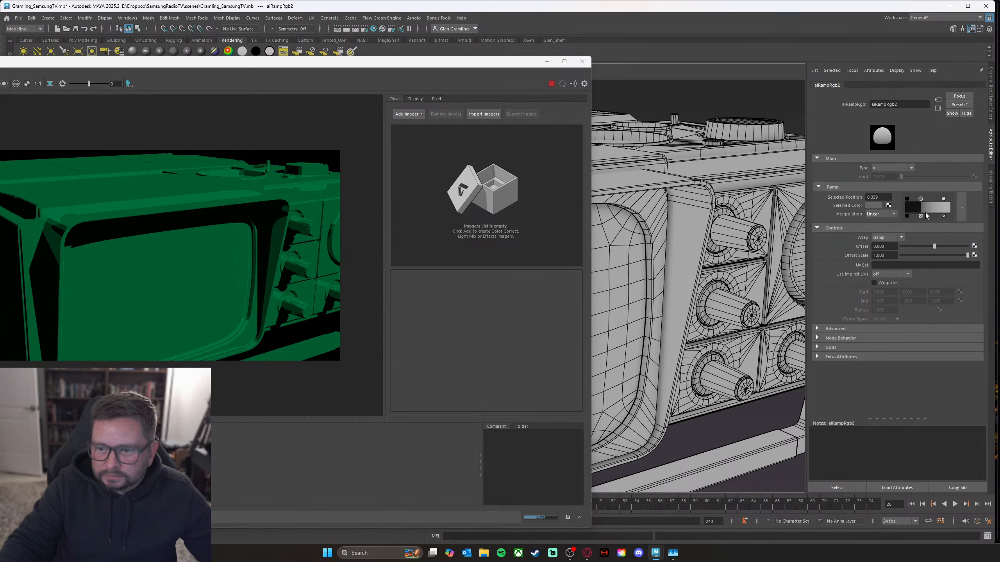
left_click(881, 214)
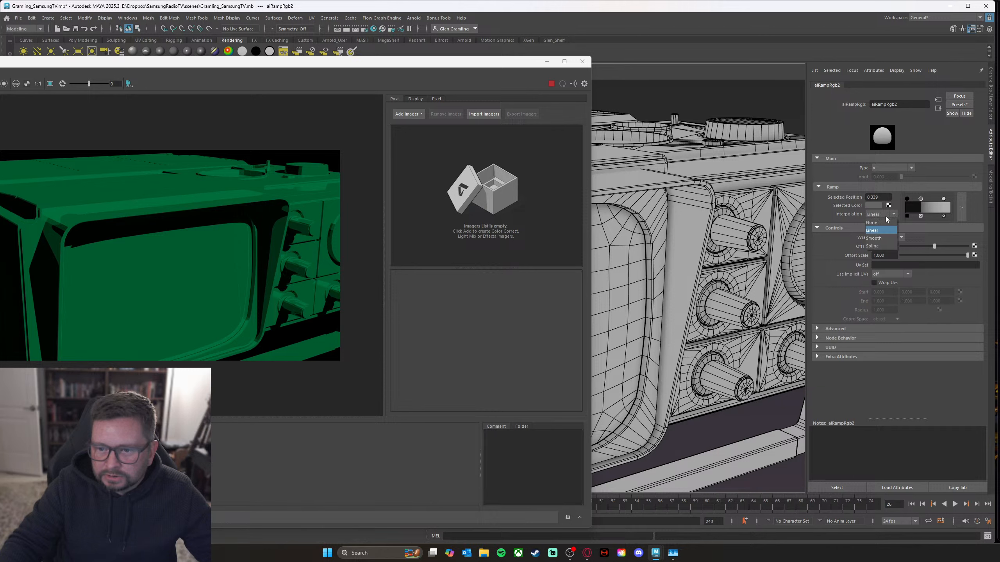
left_click(874, 221)
left_click(944, 200)
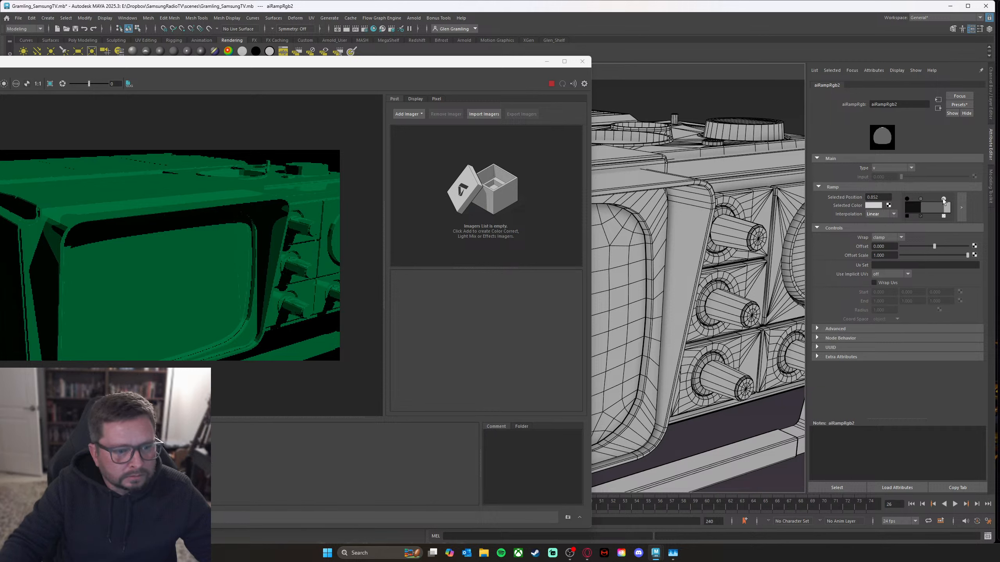
left_click_drag(920, 199, 922, 199)
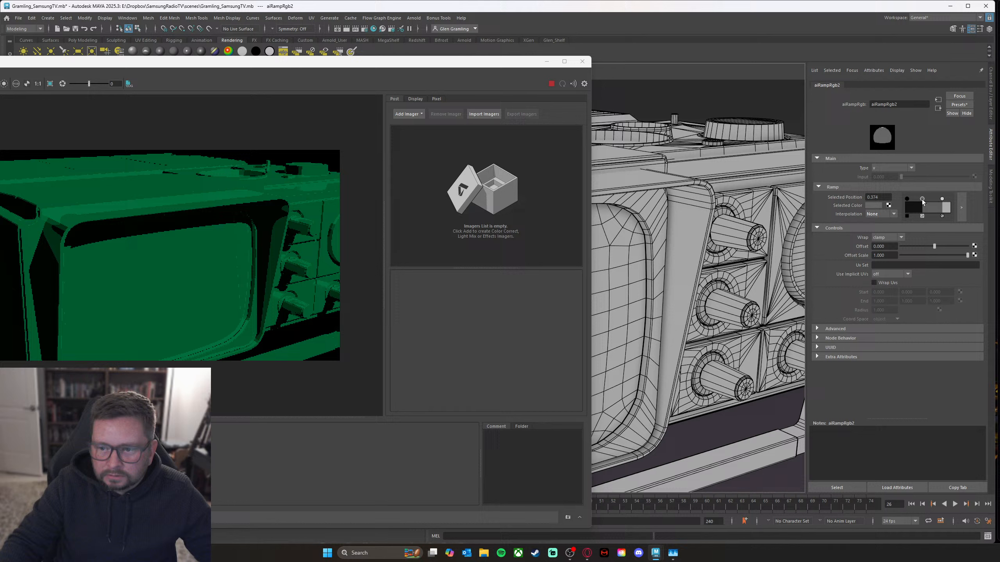
Step: Try a yellow color on the specular ramp's white stop and return it to white
left_click(942, 199)
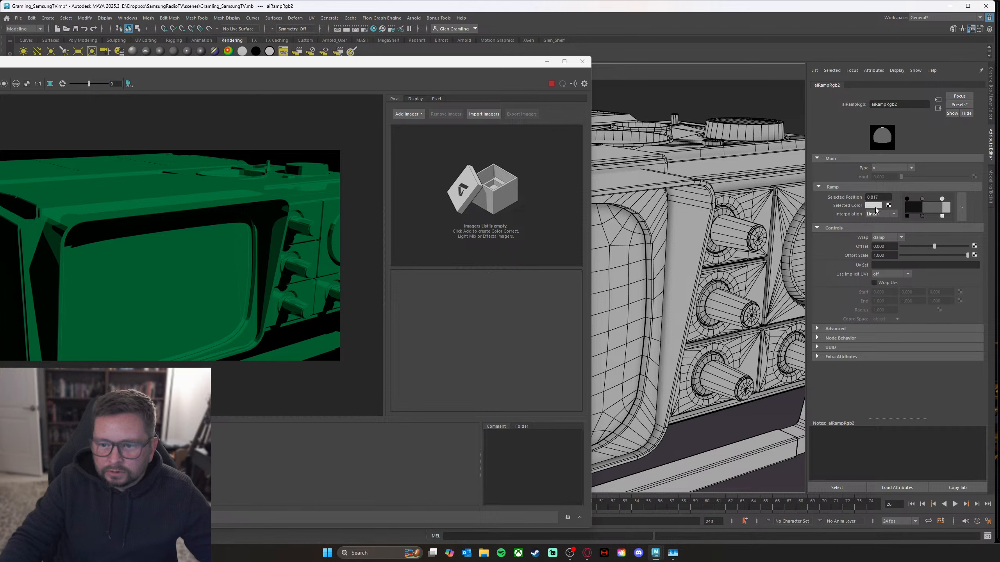
left_click(874, 208)
left_click(945, 202)
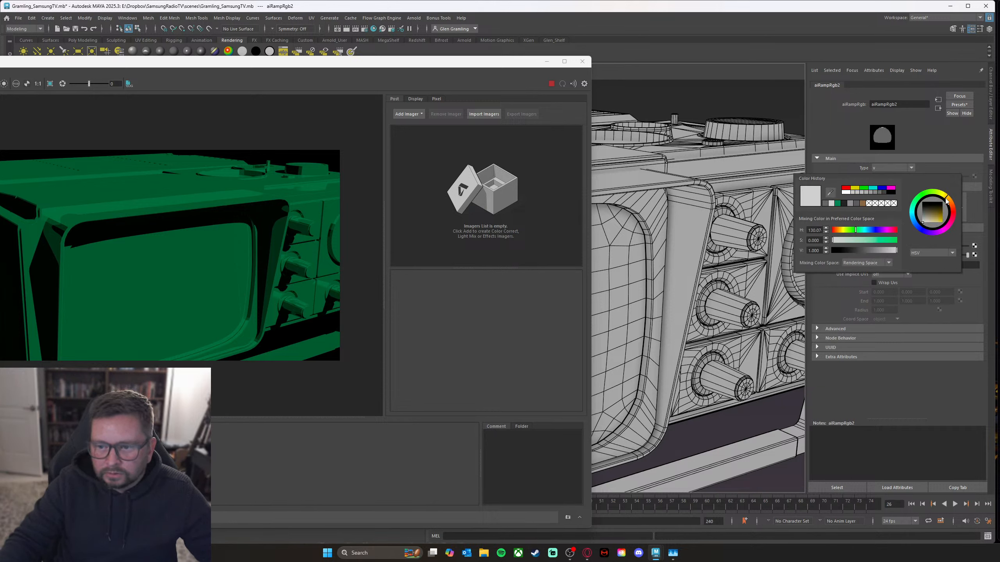
left_click_drag(932, 222, 938, 223)
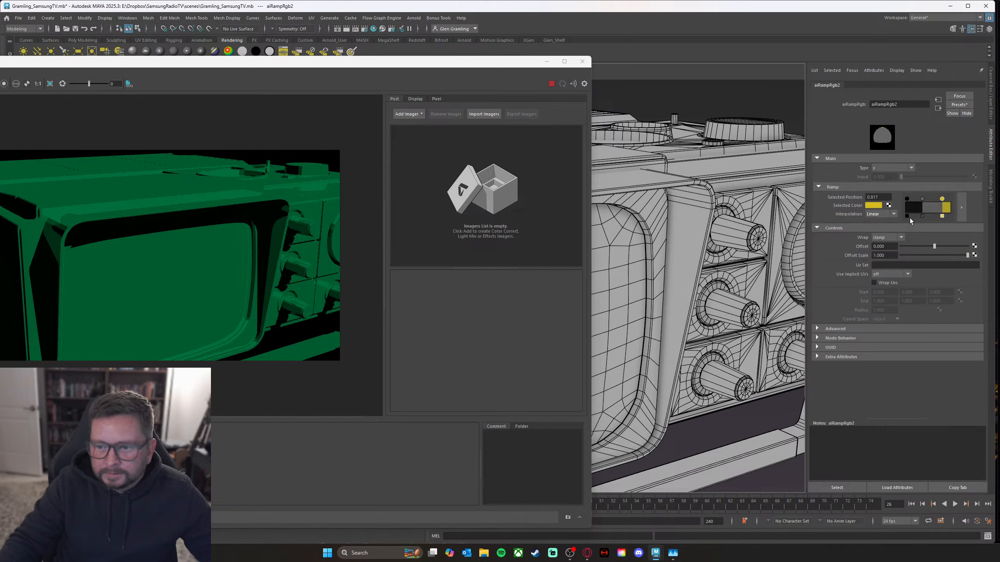
left_click(873, 205)
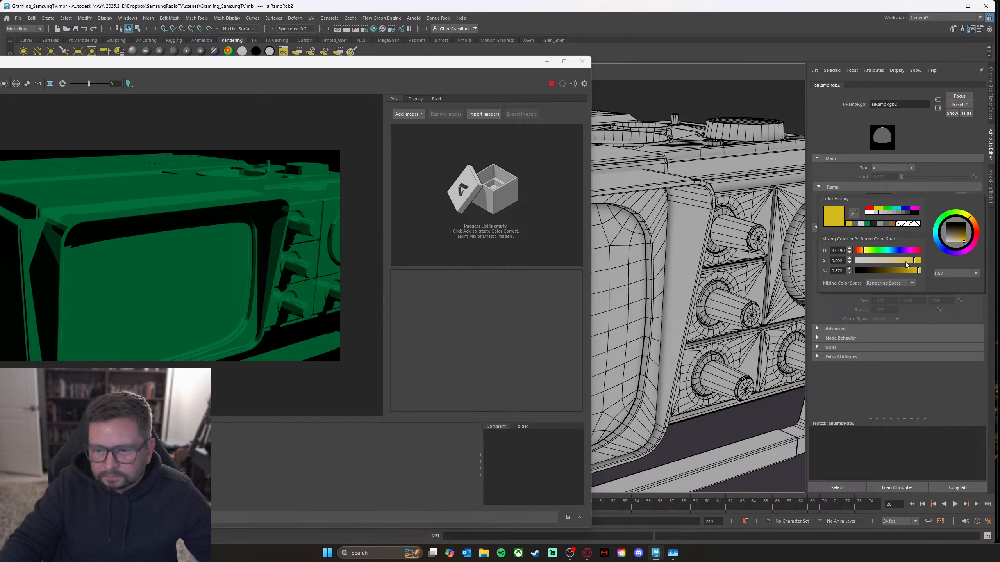
left_click_drag(957, 244, 945, 247)
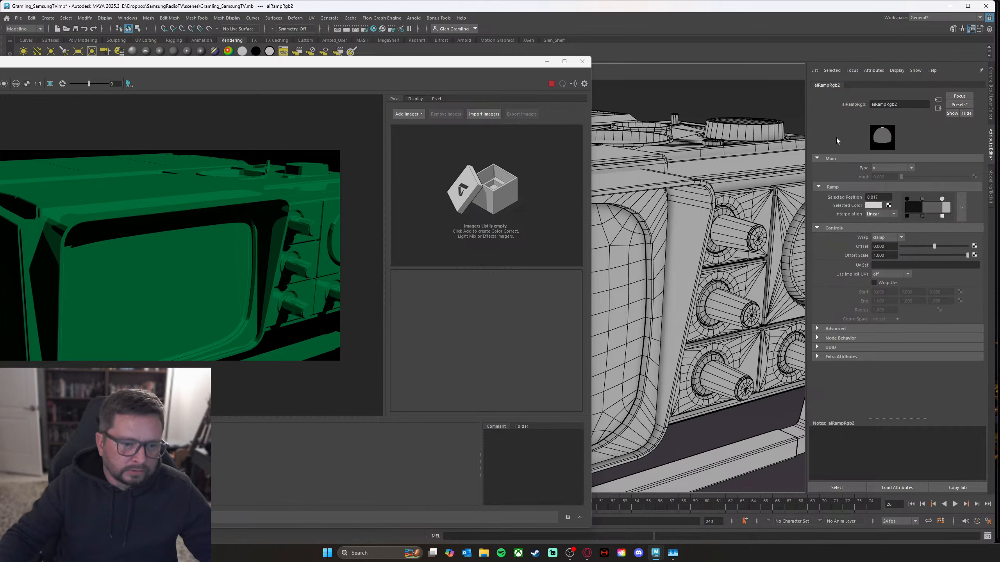
Step: Open the face plate's toon material attributes and raise the specular roughness to about 0.295
left_click_drag(455, 64, 467, 64)
scroll(685, 293, "down", 3)
scroll(685, 293, "down", 2)
left_click_drag(686, 293, 744, 318, "alt")
left_click(707, 252)
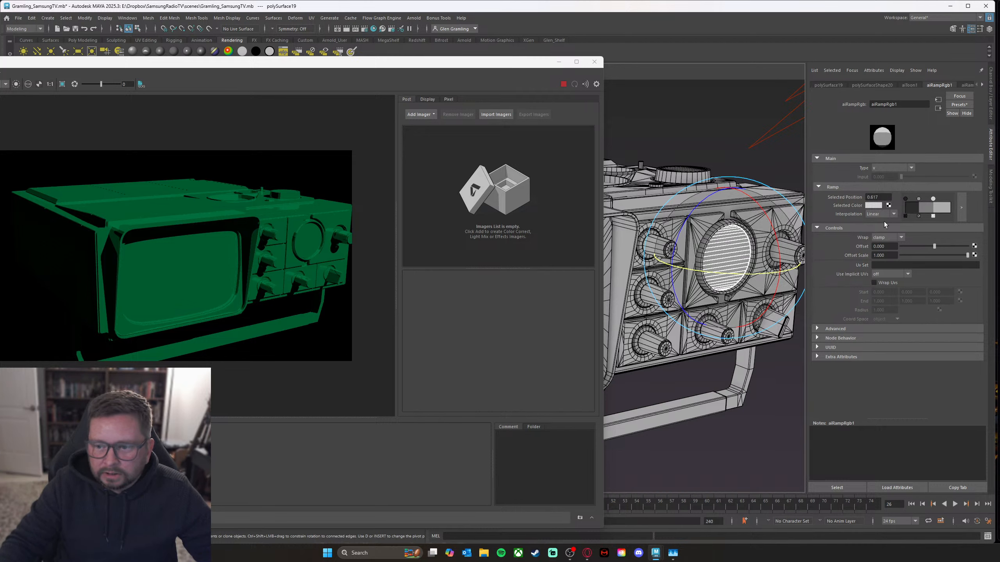
right_click(680, 233)
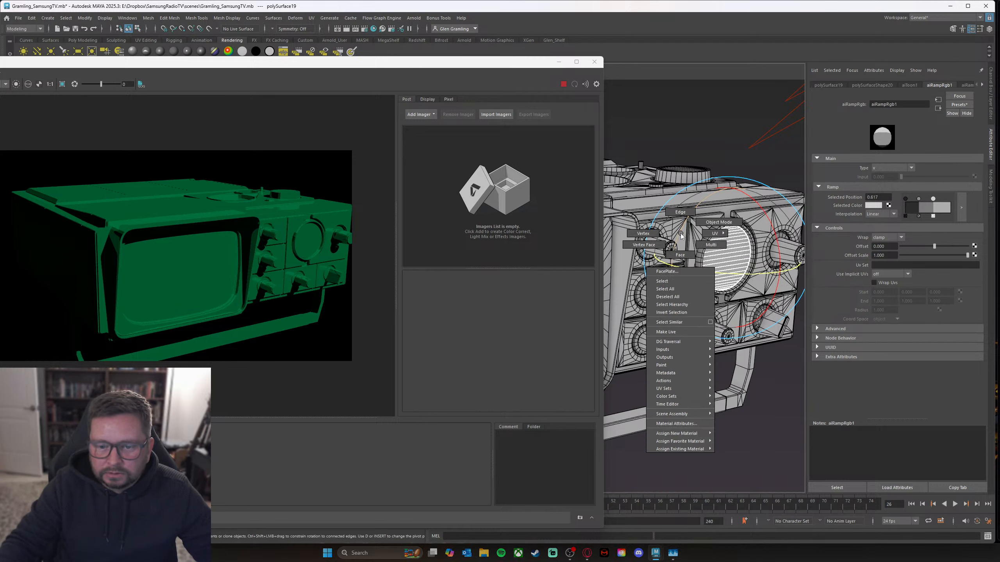
left_click(676, 424)
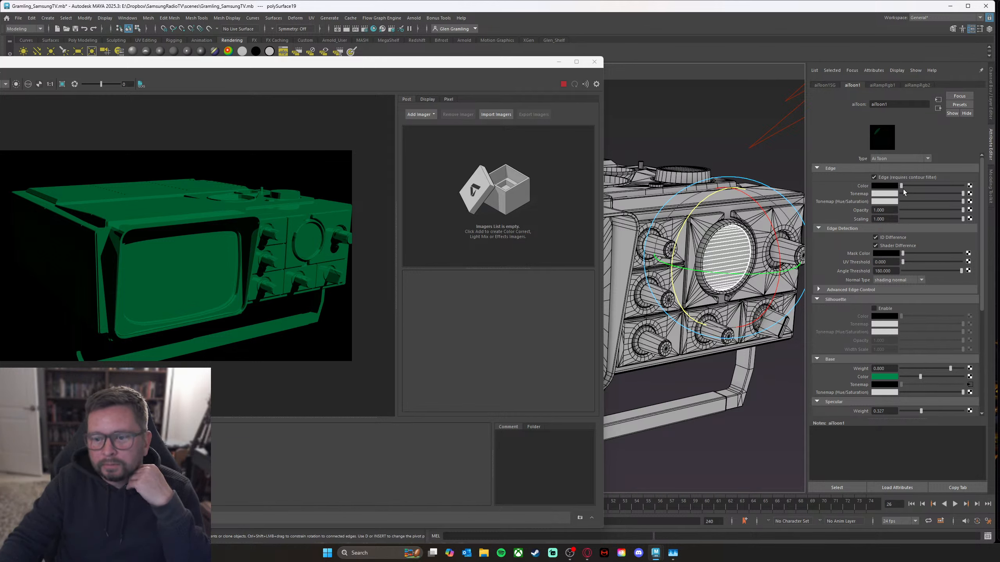
scroll(950, 323, "down", 4)
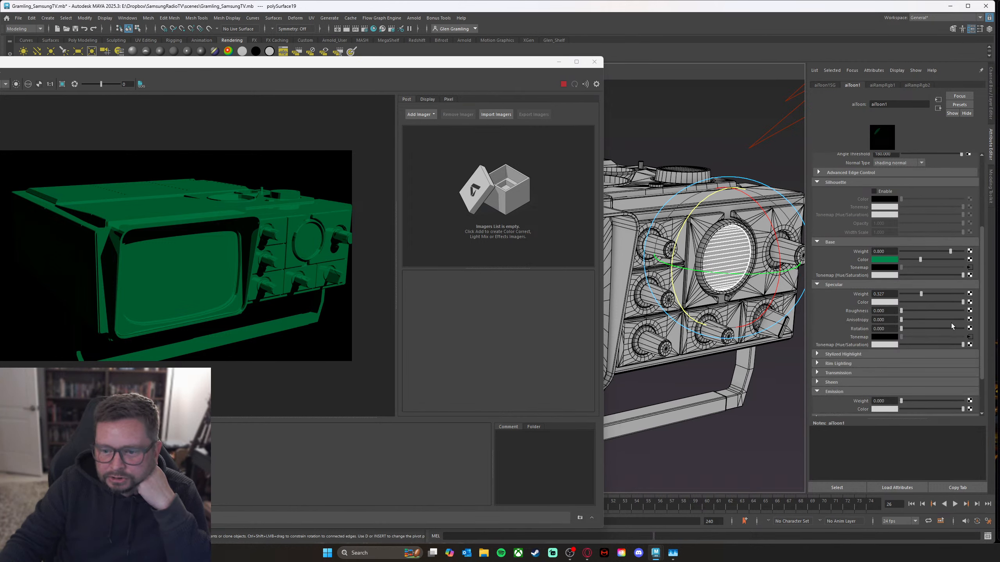
scroll(952, 324, "up", 4)
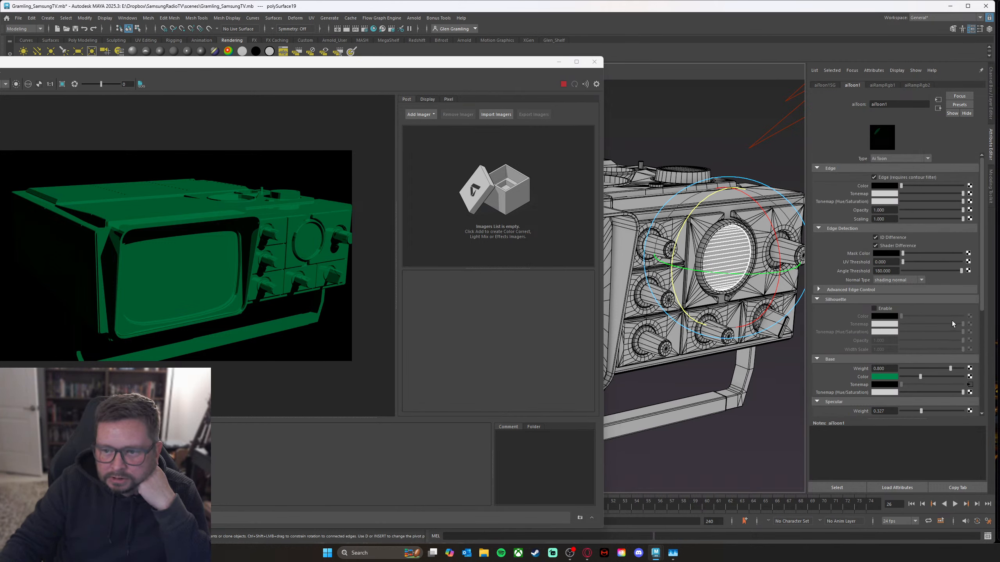
scroll(947, 311, "down", 5)
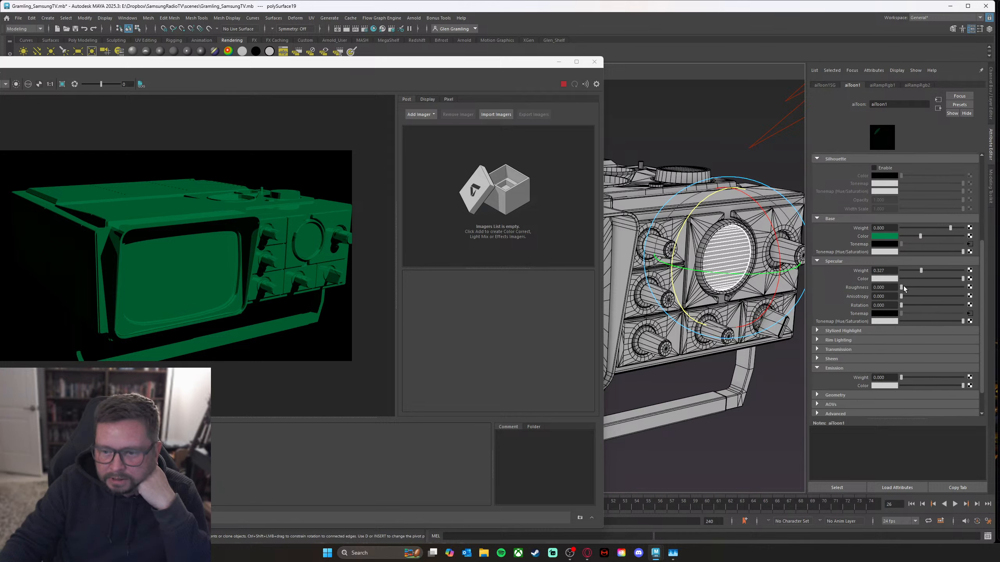
left_click_drag(903, 287, 918, 289)
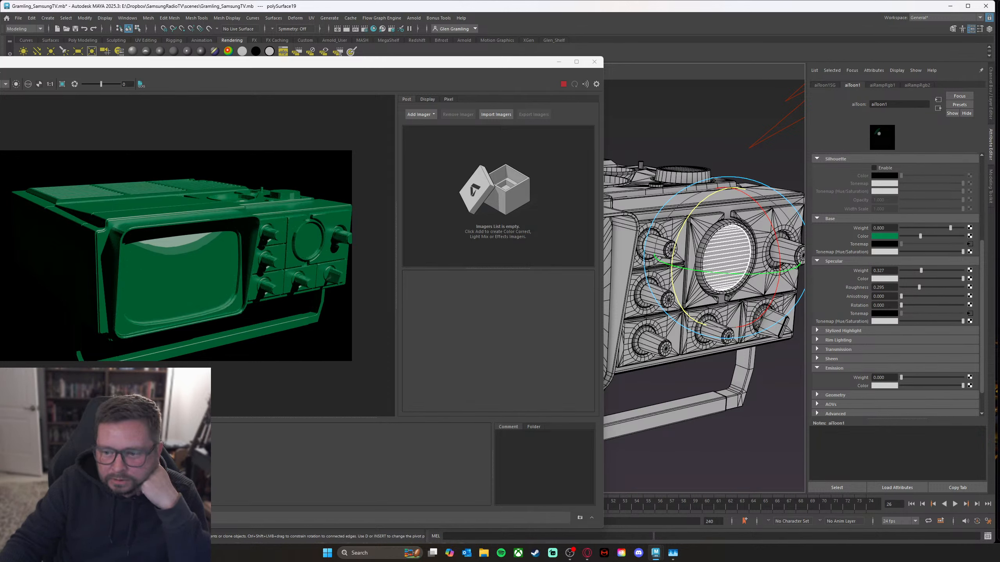
Step: Try moving the specular tonemap ramp's white stop inward to about 0.739 and return it to 0.817
left_click(970, 314)
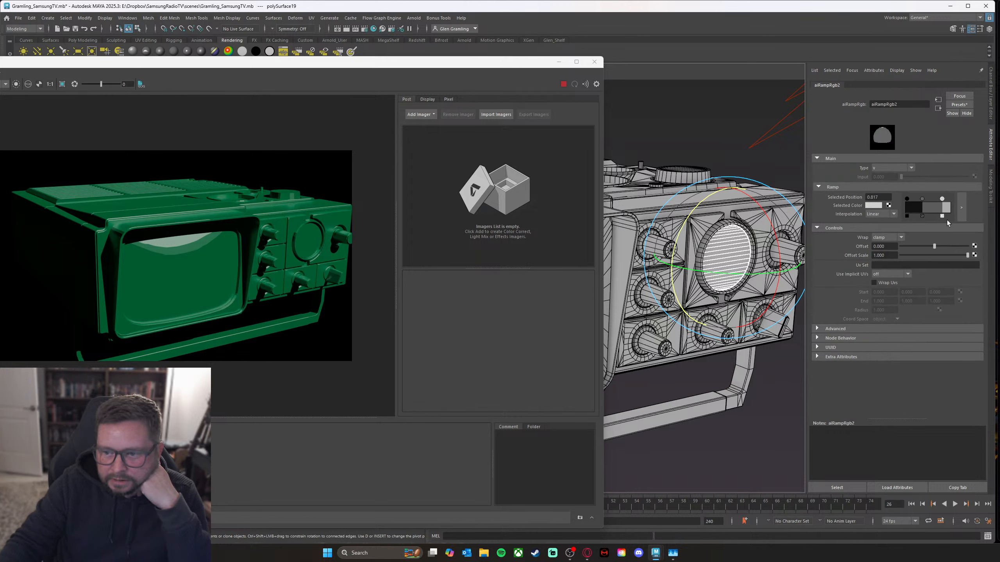
left_click_drag(942, 199, 938, 200)
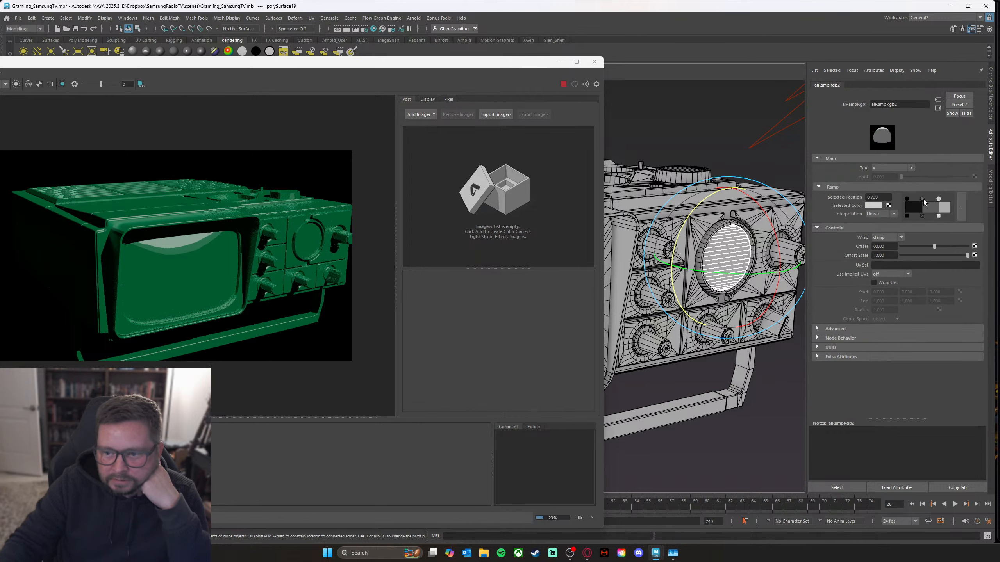
left_click(922, 199)
left_click(906, 200)
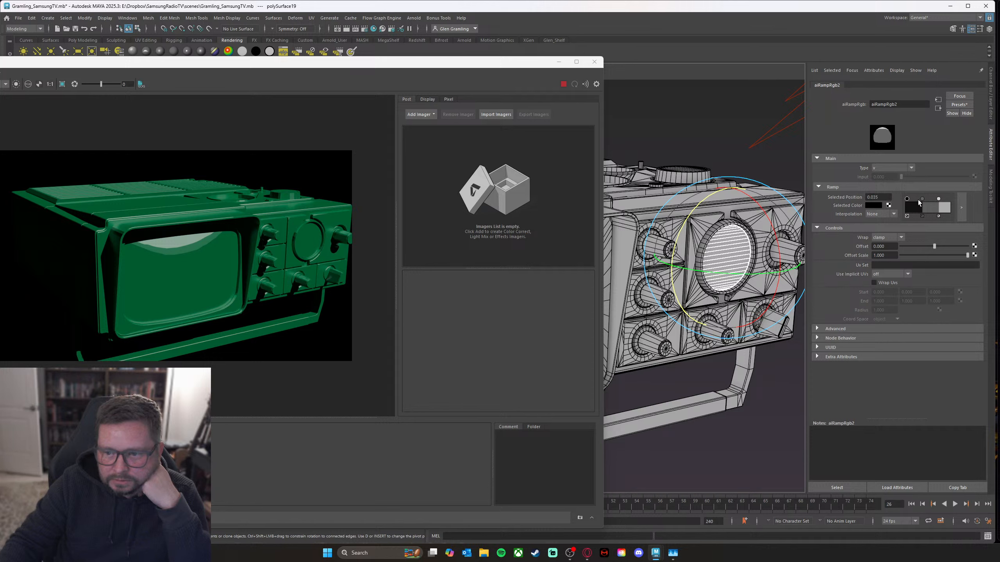
left_click_drag(922, 199, 941, 199)
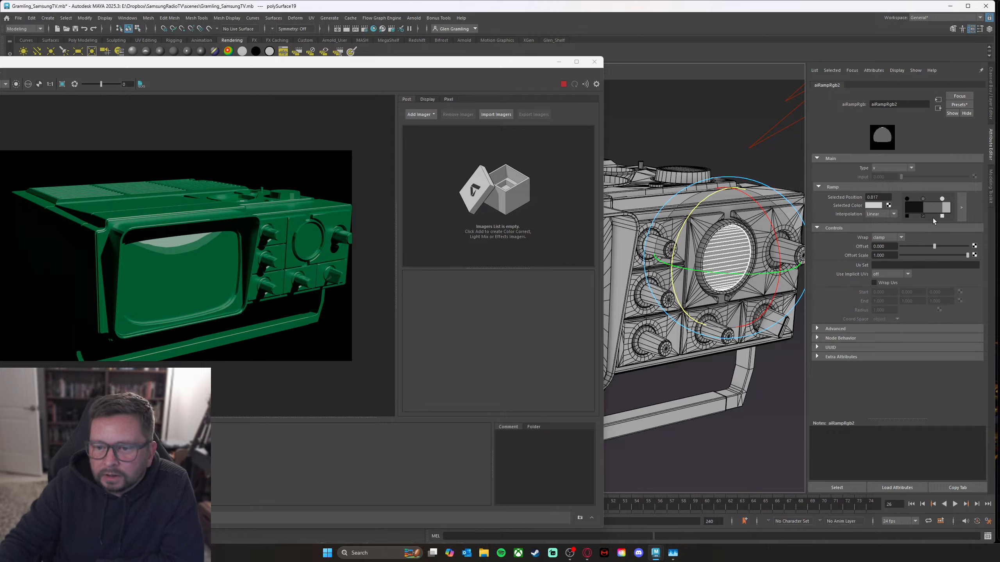
Step: Return to the face plate's toon material attributes and enable its silhouette
right_click_drag(726, 252, 728, 441)
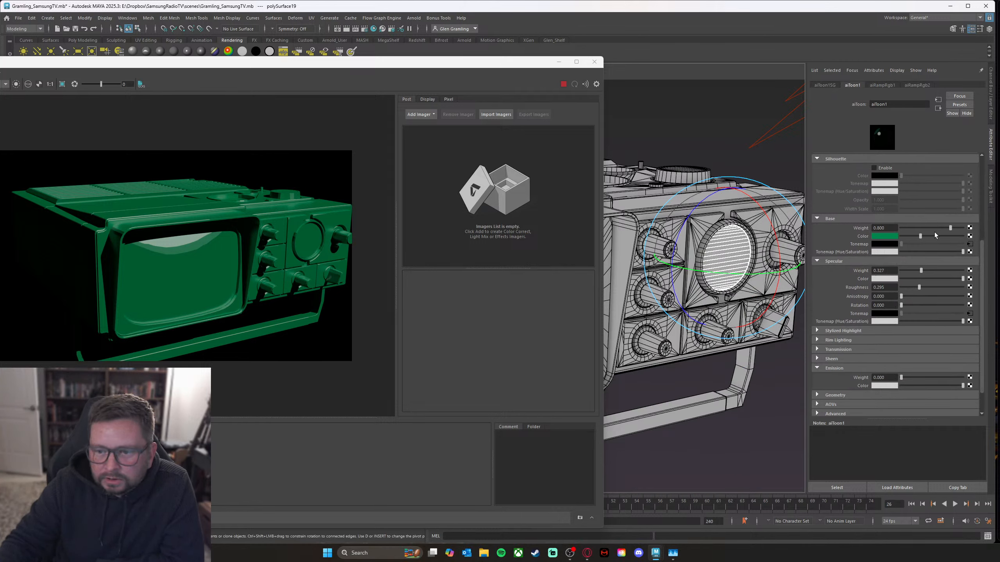
scroll(924, 180, "up", 5)
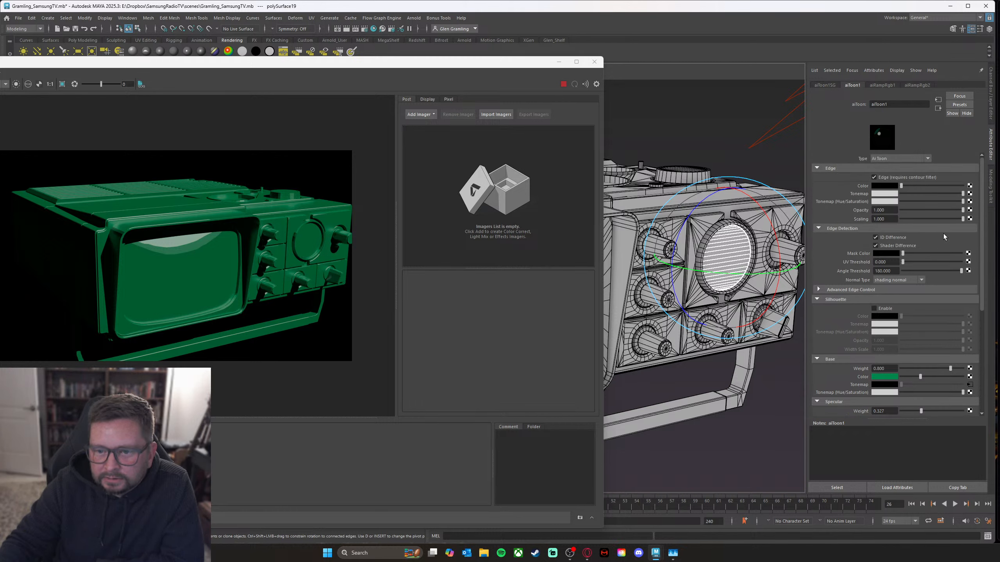
scroll(944, 234, "down", 1)
left_click(873, 285)
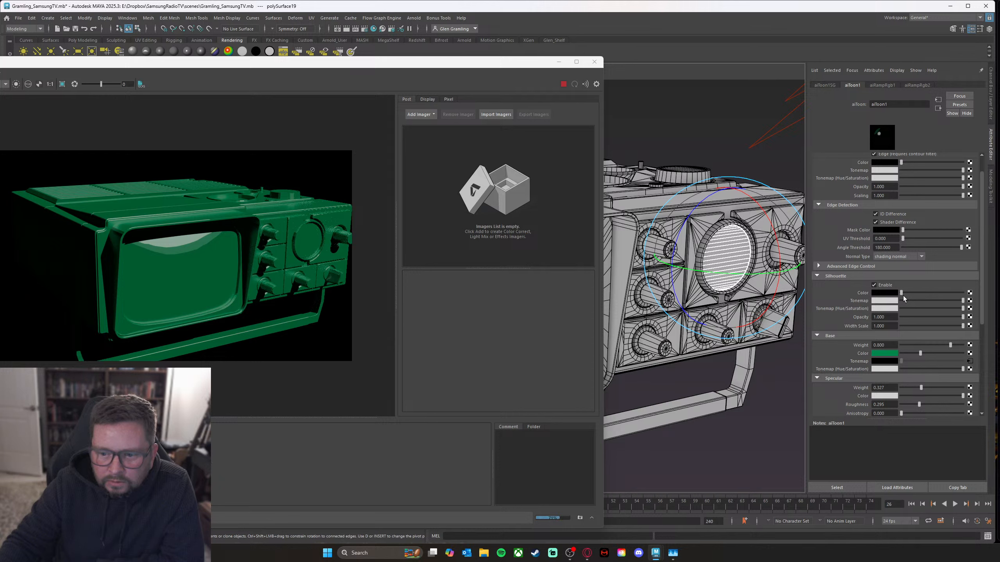
left_click(873, 286)
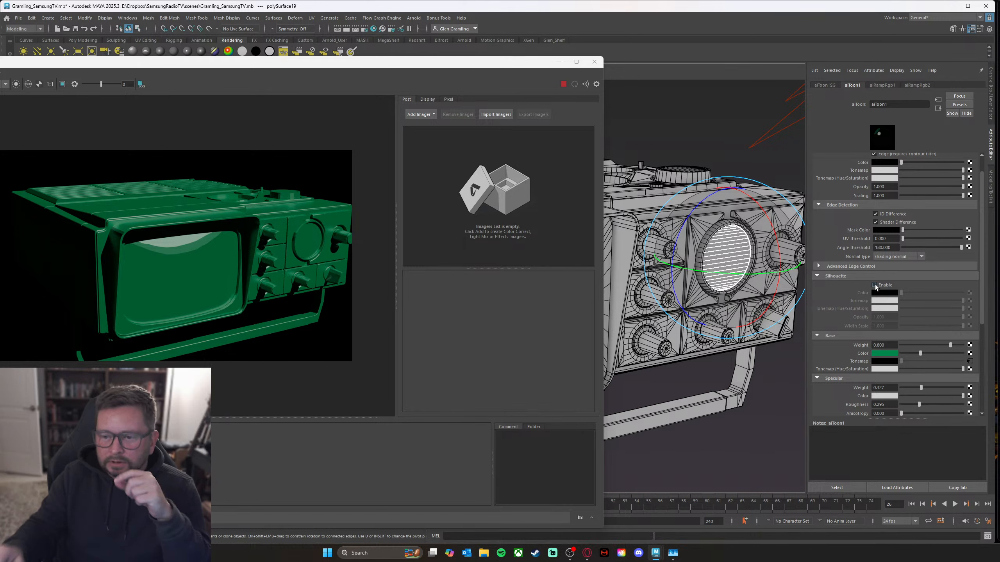
left_click(874, 285)
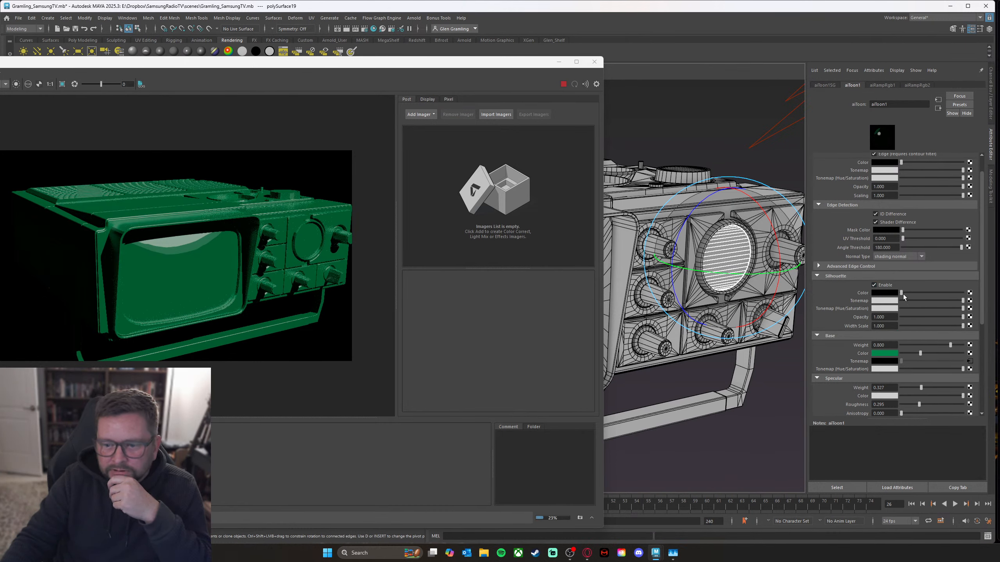
Step: Try lighter colors for the toon material's silhouette and return it to black
left_click_drag(901, 293, 972, 293)
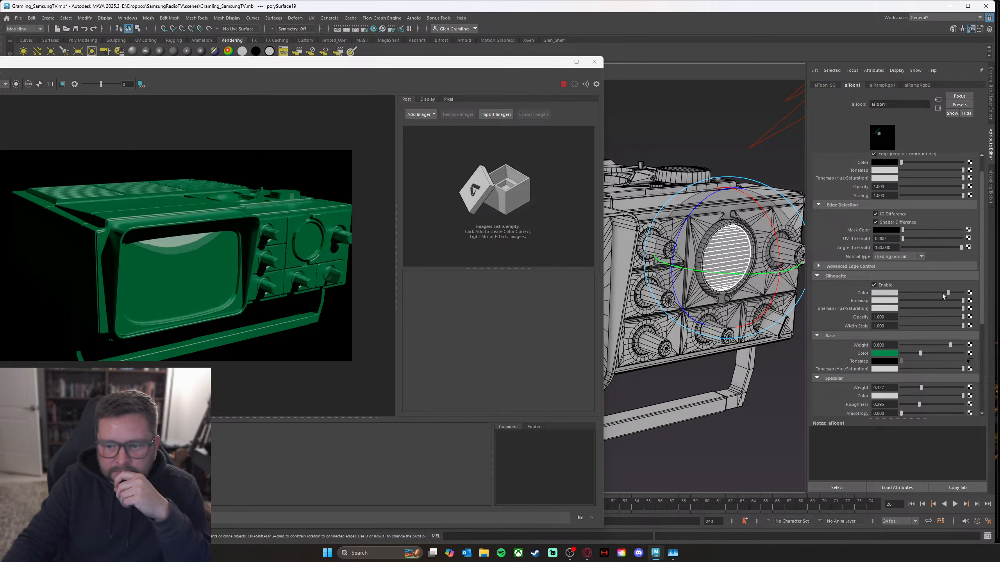
left_click_drag(963, 293, 927, 293)
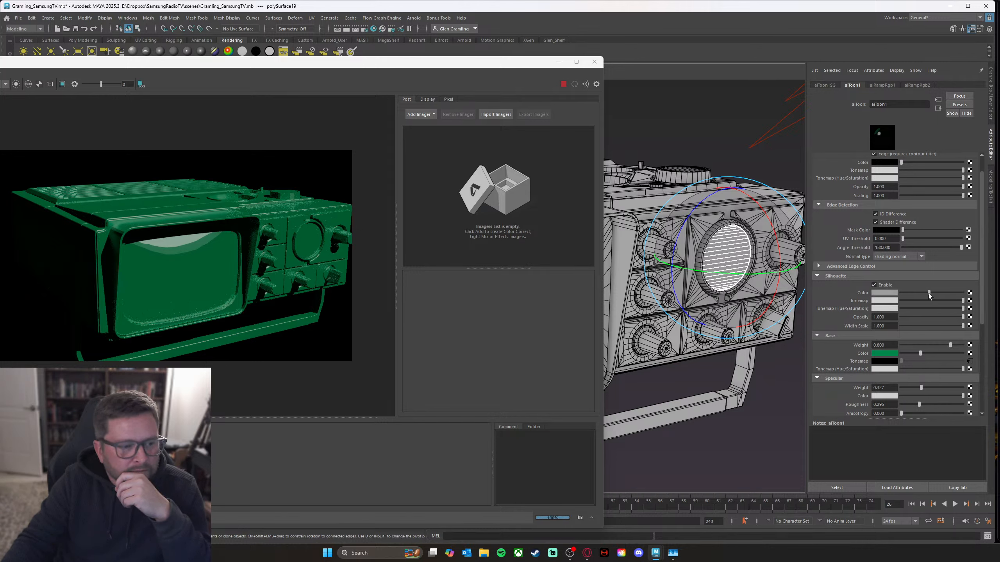
left_click_drag(928, 293, 891, 293)
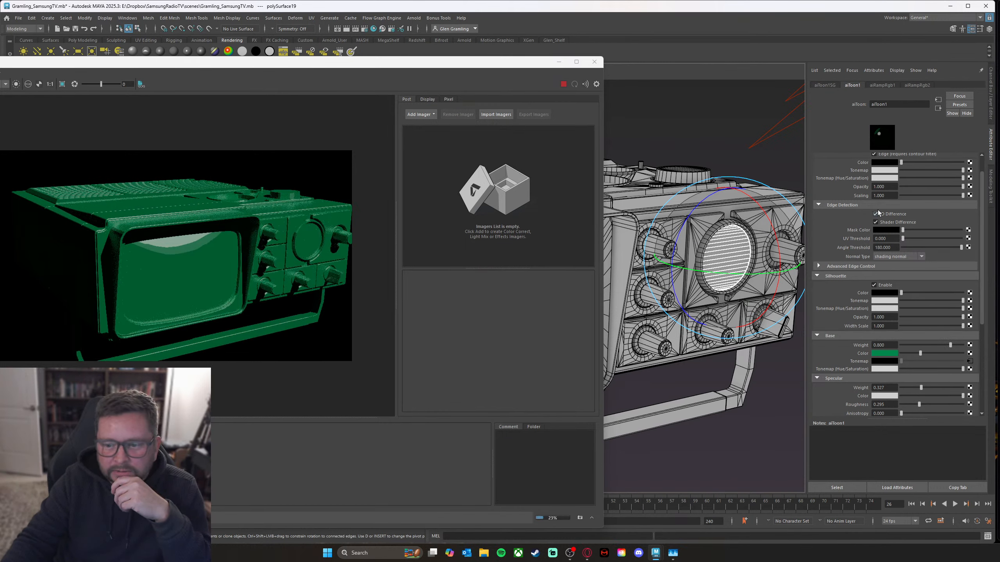
Step: Lighten the toon material's edge color from black to dark grey
scroll(896, 241, "up", 1)
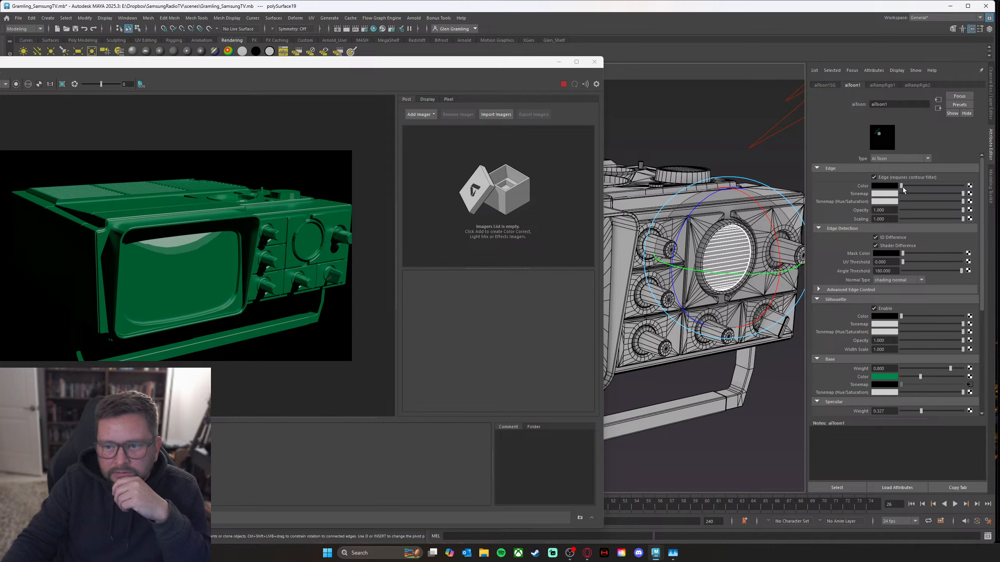
mouse_move(904, 186)
left_mouse_down()
mouse_move(928, 186)
mouse_move(909, 187)
left_mouse_up()
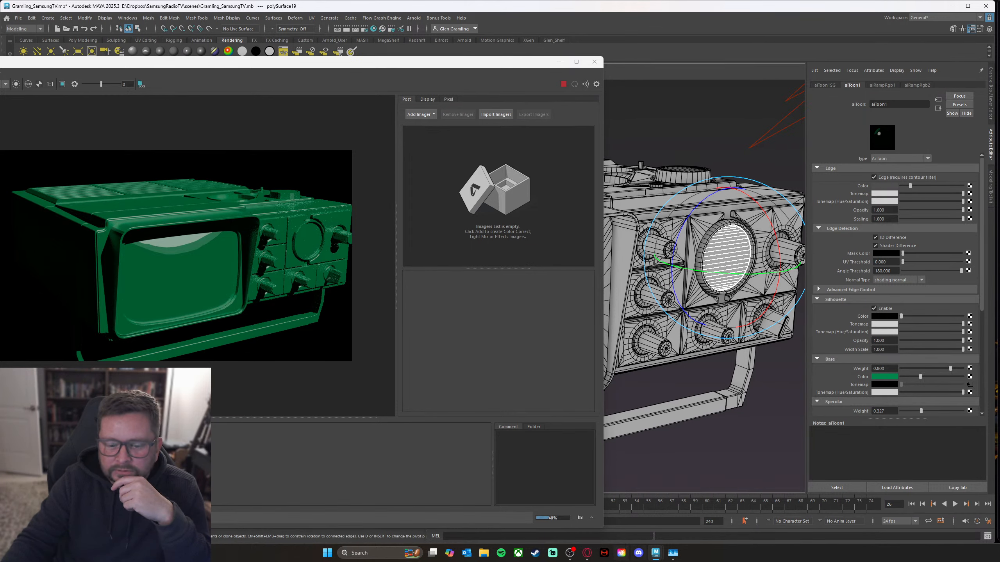
Step: Switch to the IsoHouseDemo1 scene to examine the house model, and return to the Samsung TV scene
mouse_move(656, 559)
left_click(633, 512)
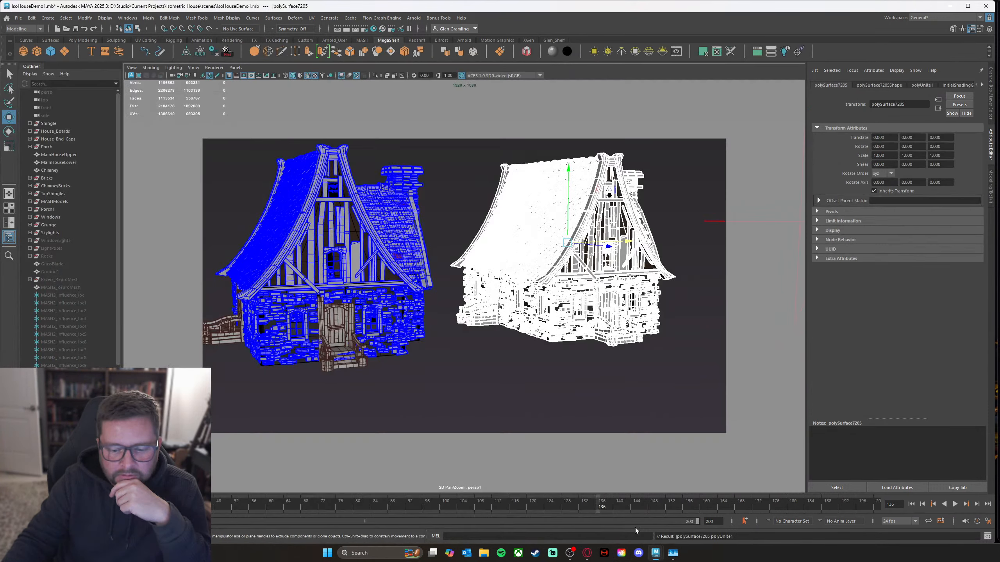
mouse_move(615, 334)
left_mouse_down("alt")
mouse_move(611, 349)
mouse_move(603, 335)
left_mouse_up("alt")
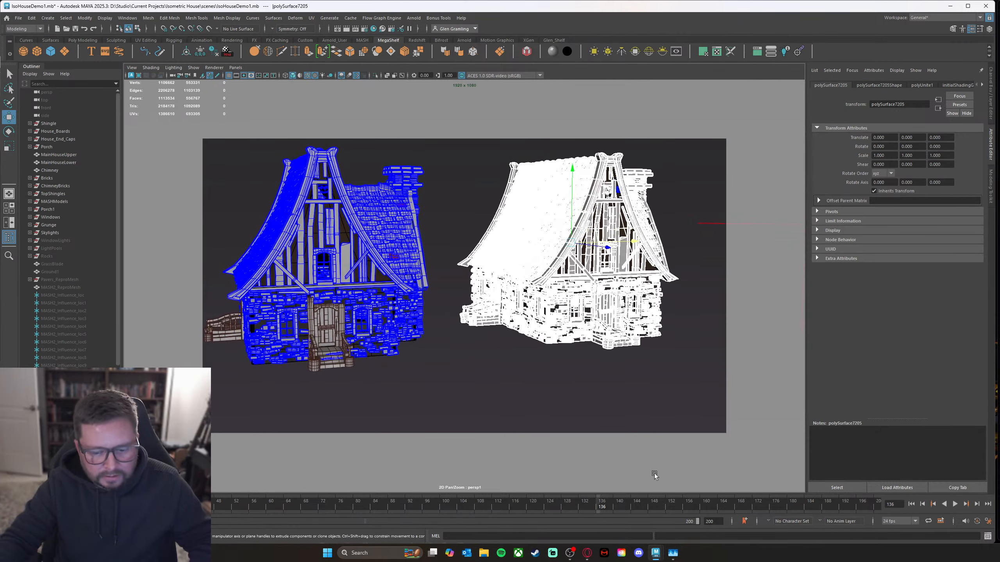
mouse_move(656, 556)
left_click(669, 515)
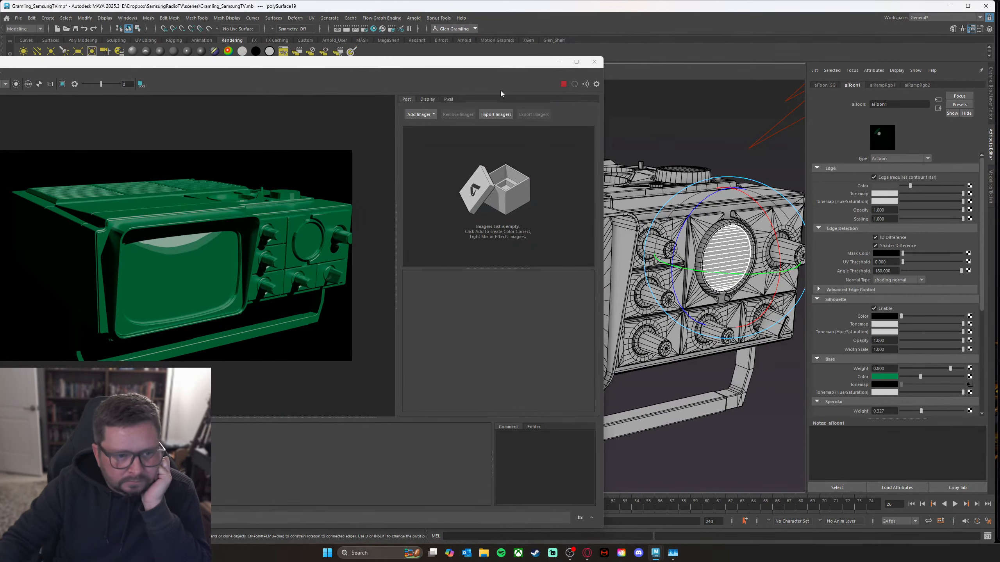
Step: Try Arnold camera (AA) samples of -3 and -1 in the render settings, and settle on -2 for a pixelated render
left_click_drag(420, 61, 647, 38)
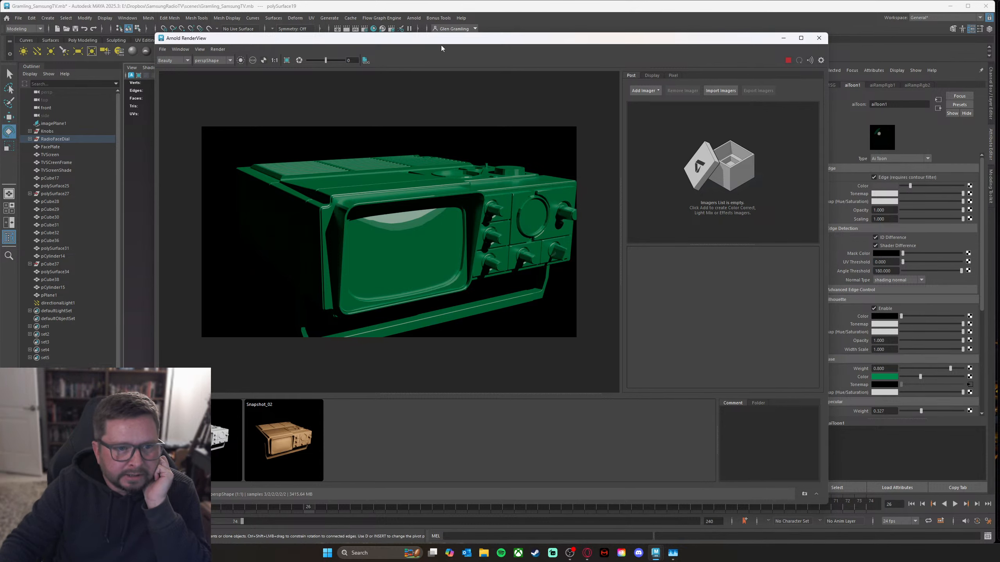
left_click_drag(436, 42, 431, 50)
left_click(365, 30)
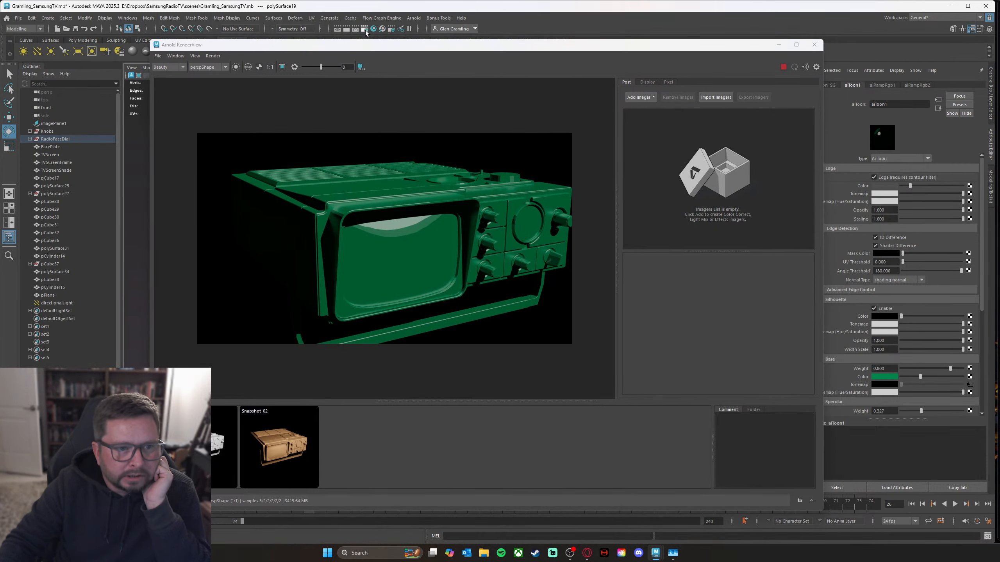
left_click_drag(543, 99, 587, 71)
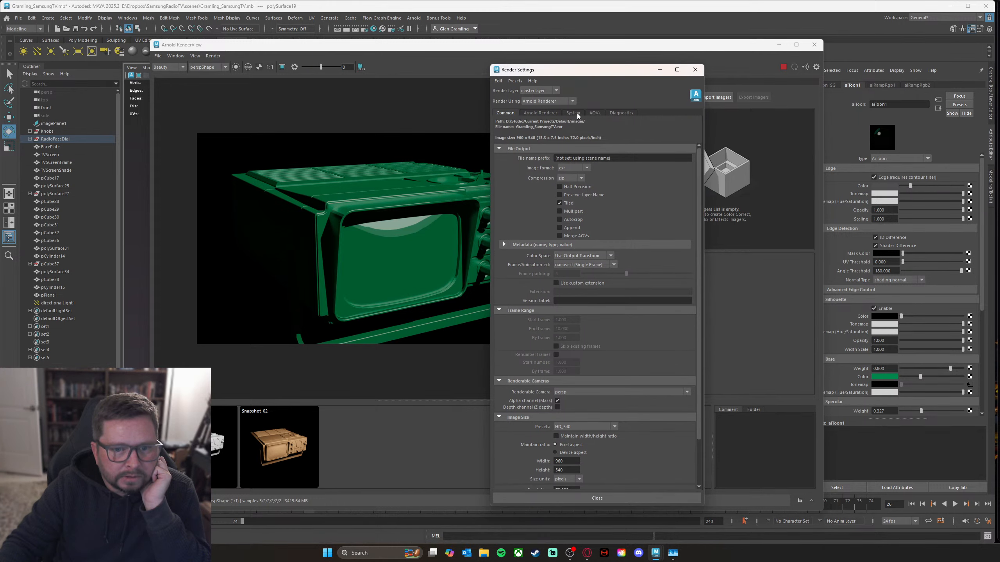
left_click(540, 113)
left_click(562, 161)
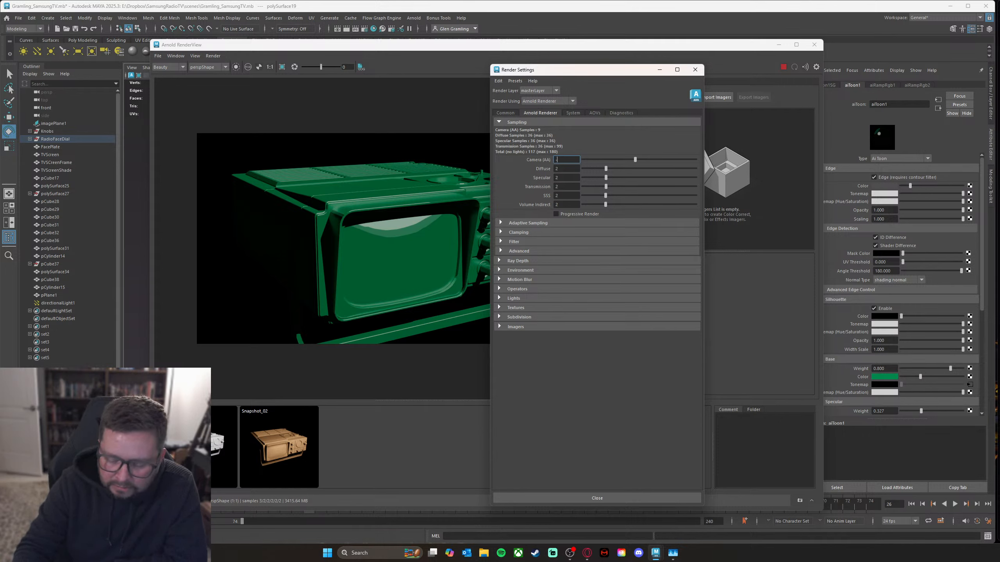
type("-3")
key("Return")
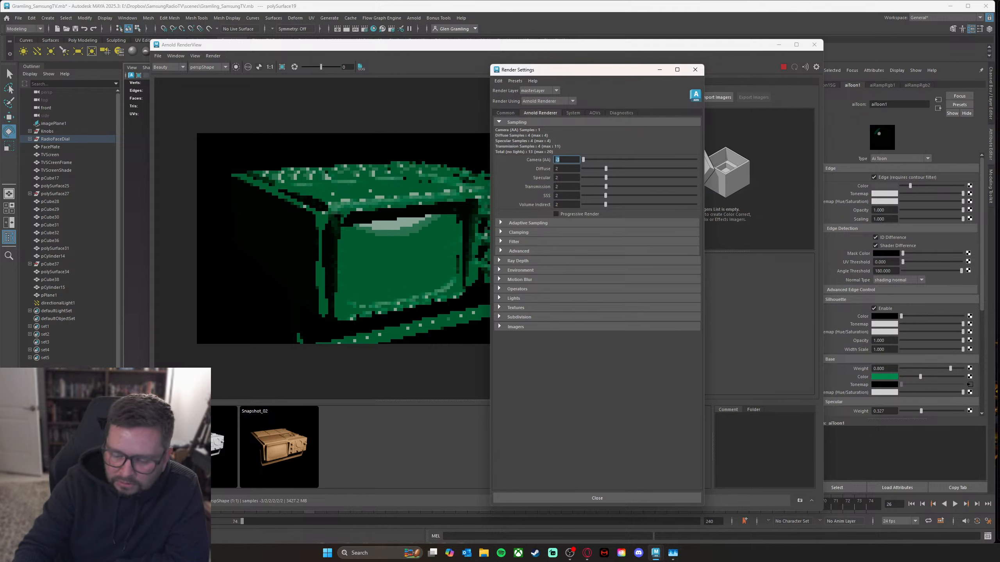
type("-1")
key("Return")
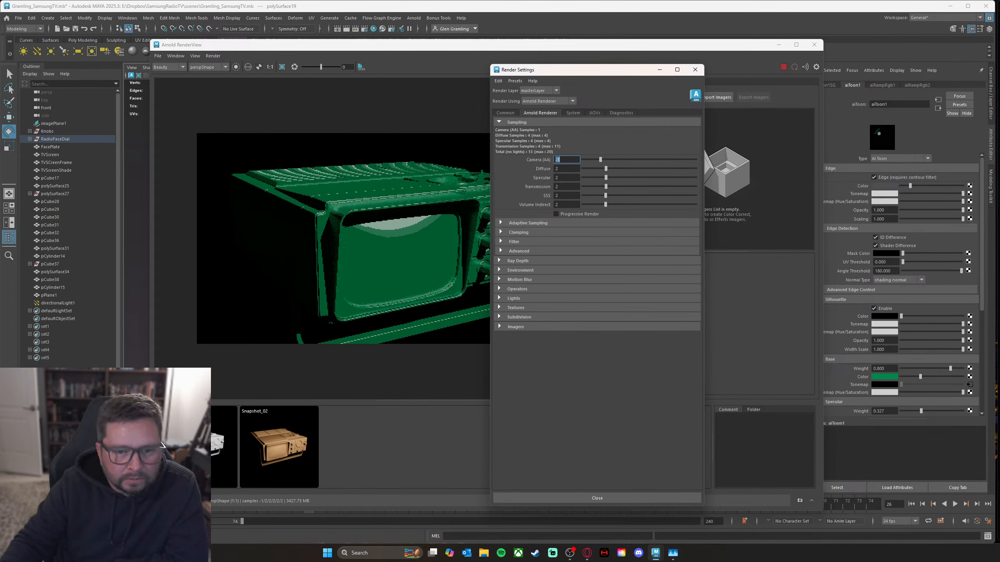
type("-2")
key("Return")
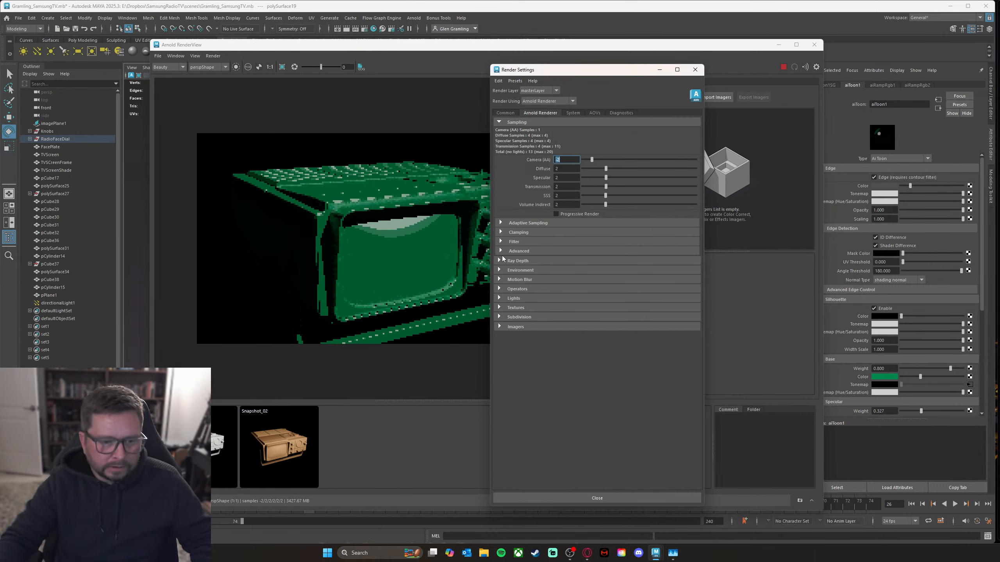
Step: Close the render settings and the Arnold render view, and switch to the IsoHouseDemo1 scene
left_click_drag(590, 69, 735, 77)
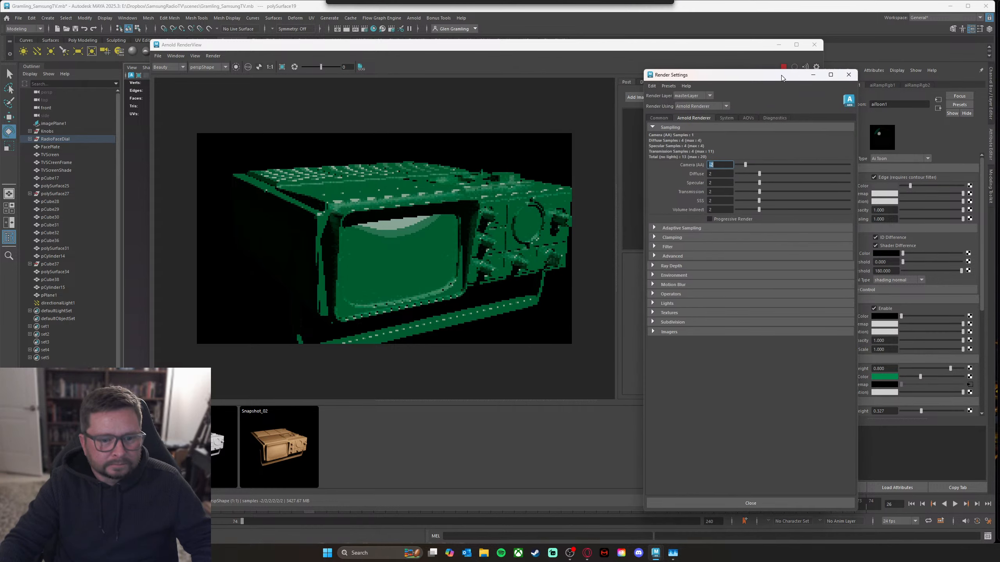
left_click_drag(734, 84, 610, 85)
left_click(717, 81)
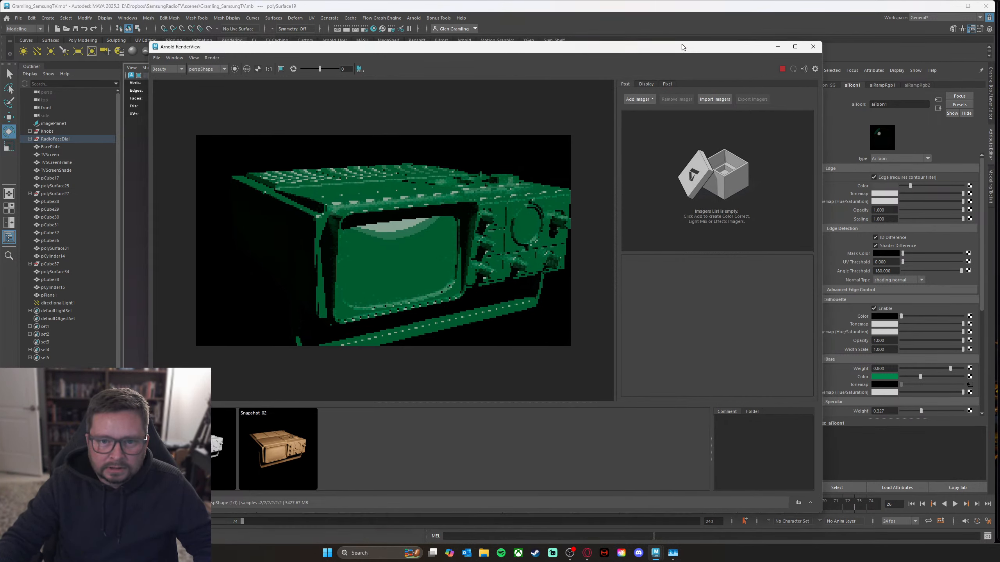
left_click_drag(683, 43, 628, 50)
left_click(764, 52)
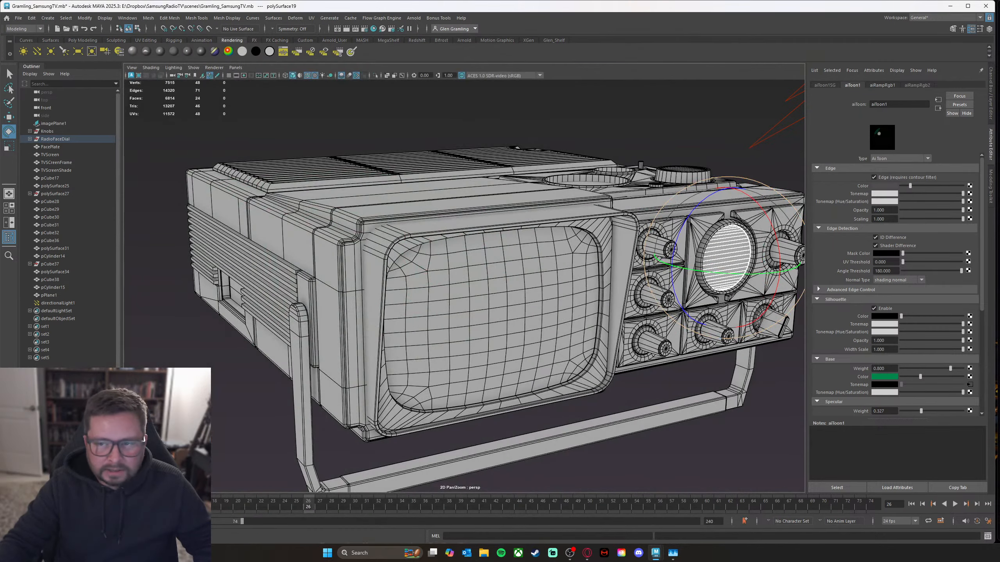
left_click(986, 6)
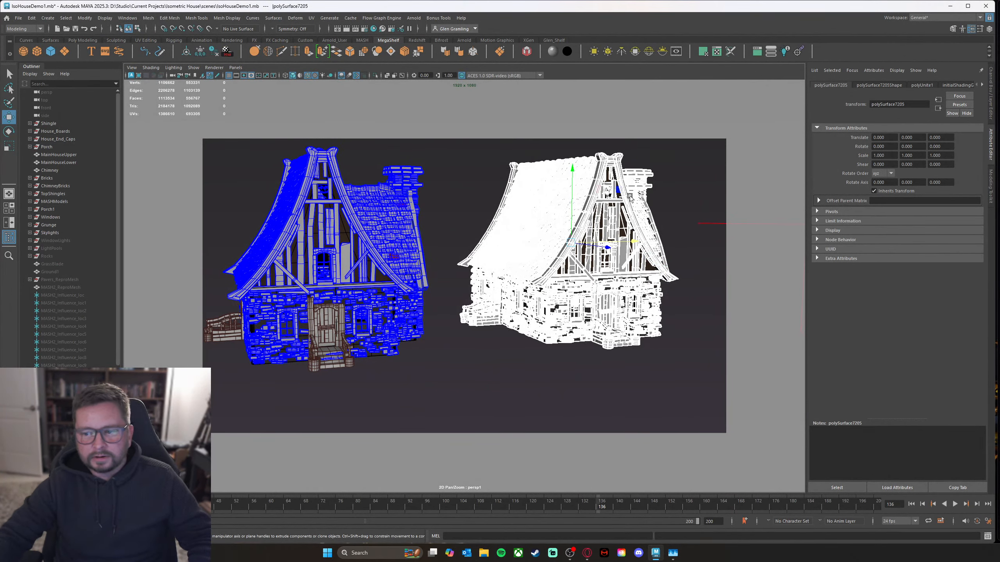
Step: Hide the area lights above and beside the two house models
right_click_drag(630, 197, 500, 271, "alt")
left_click_drag(499, 272, 614, 288, "alt")
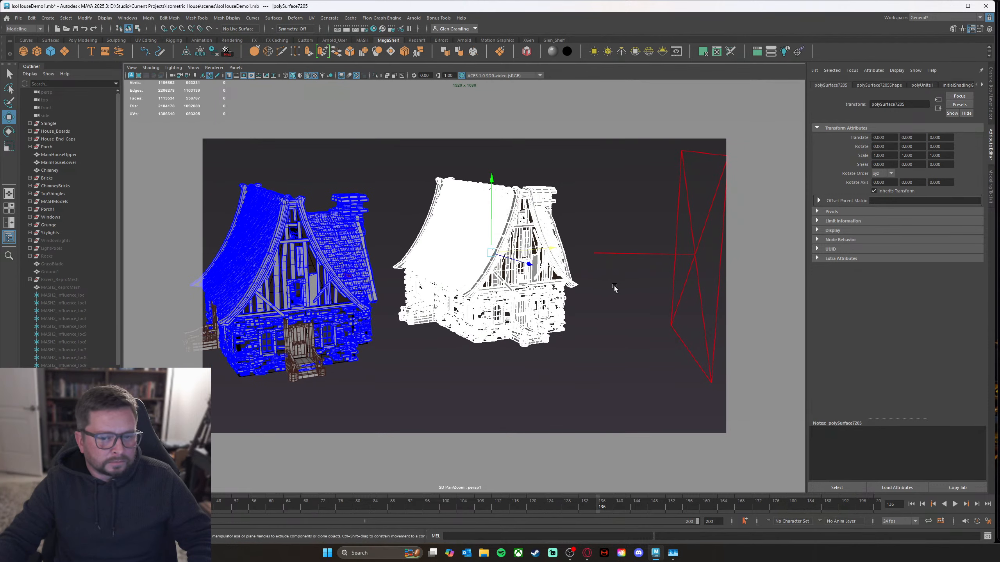
right_click_drag(614, 288, 389, 289, "alt")
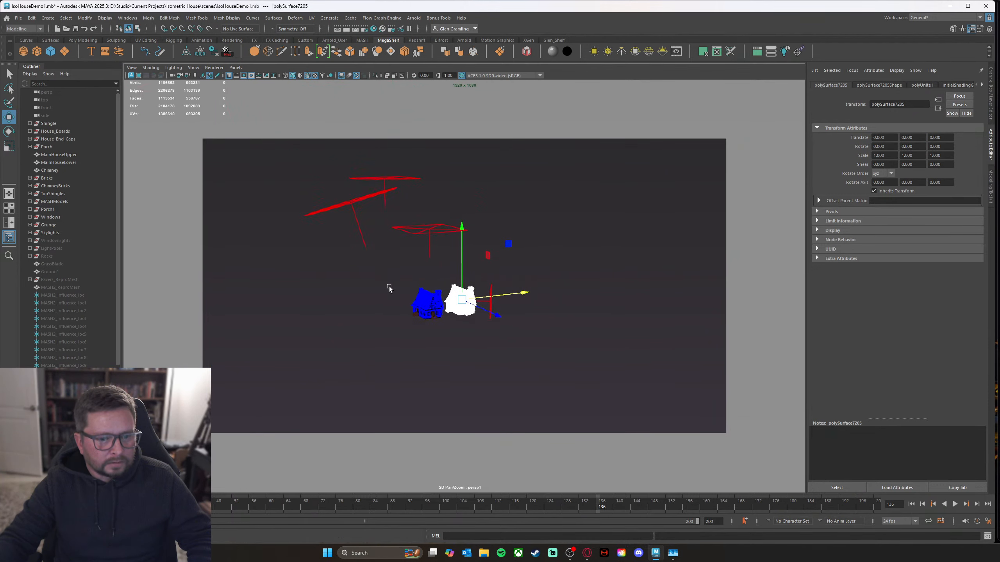
left_click_drag(331, 174, 481, 340)
key("ctrl+h")
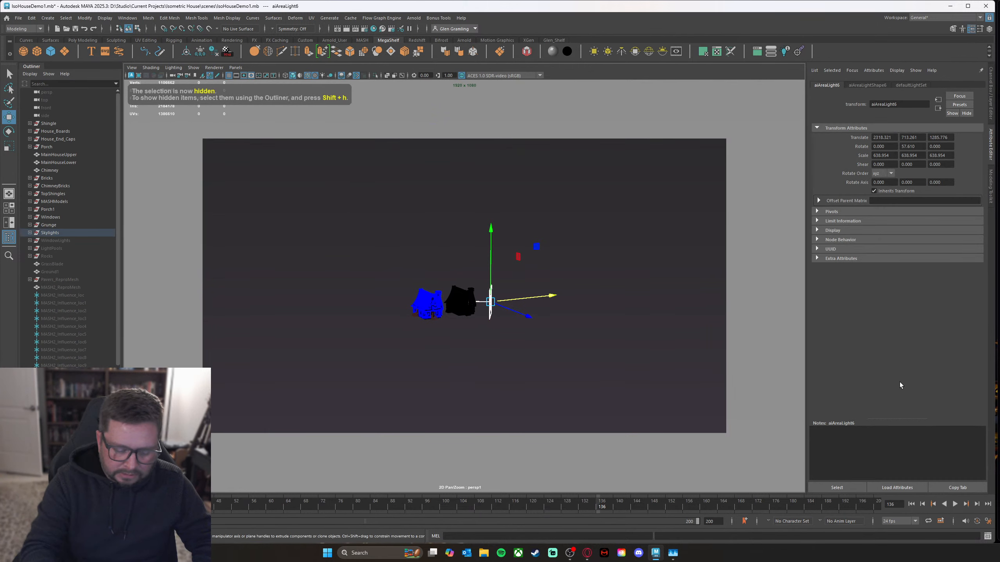
key("ctrl+h")
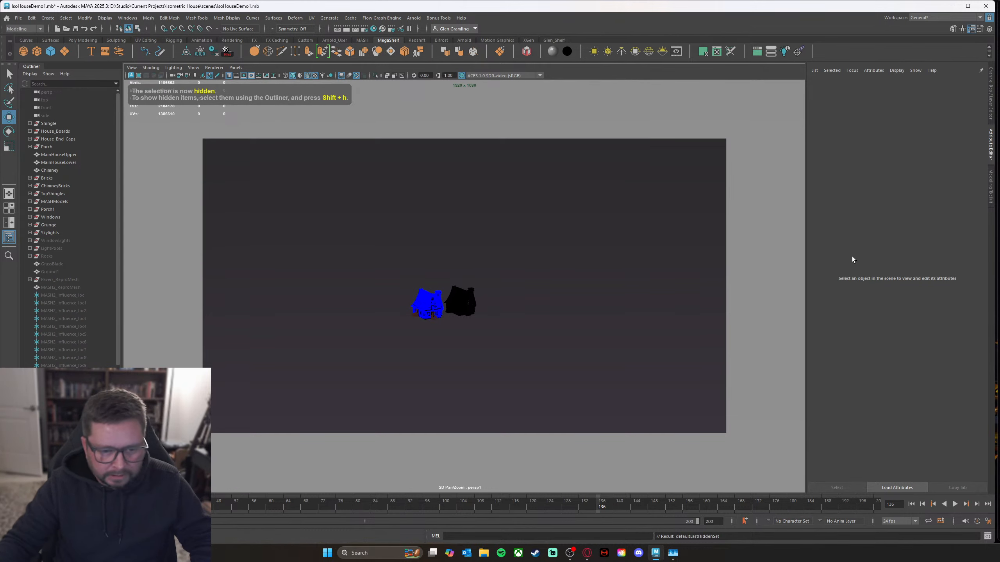
Step: Select the combined house copy and assign it a new Arnold aiToon material
scroll(472, 319, "up", 5)
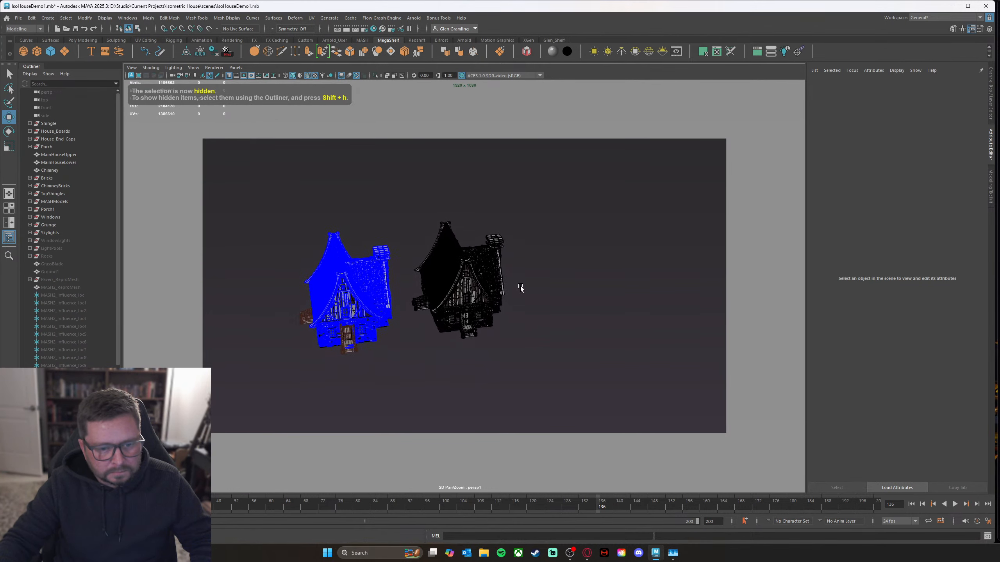
left_click_drag(585, 217, 404, 380)
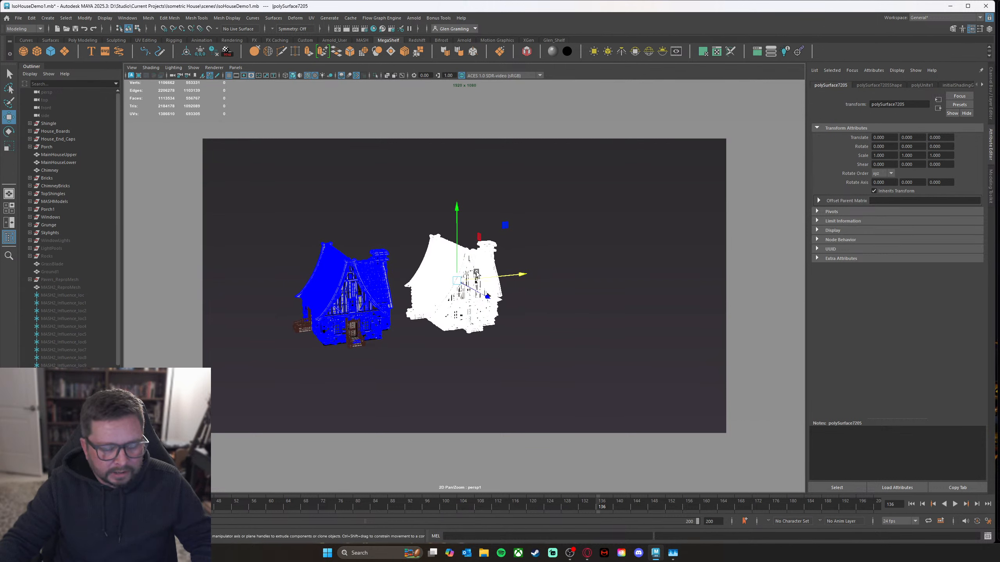
right_click_drag(477, 272, 536, 519)
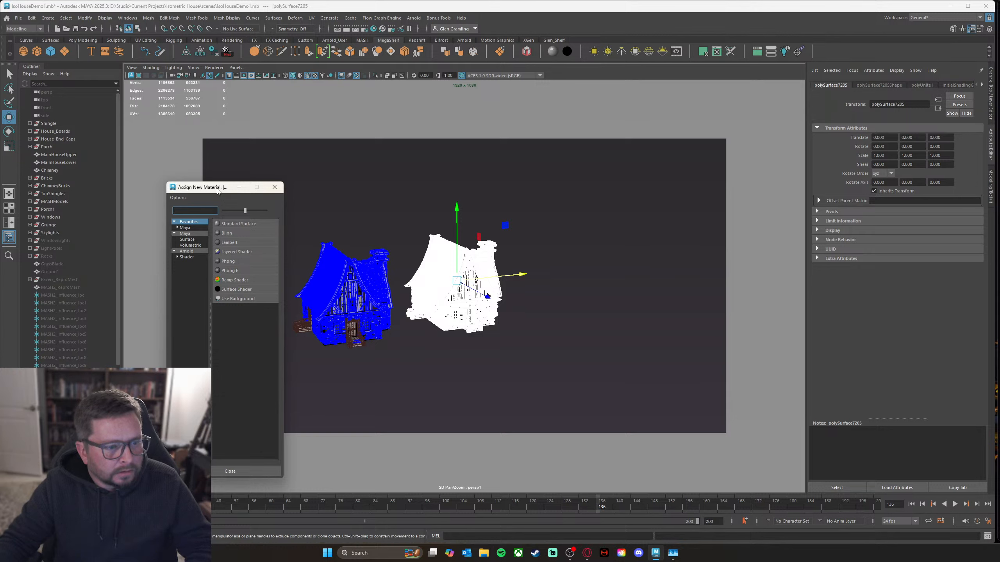
left_click_drag(217, 189, 325, 187)
left_click(293, 255)
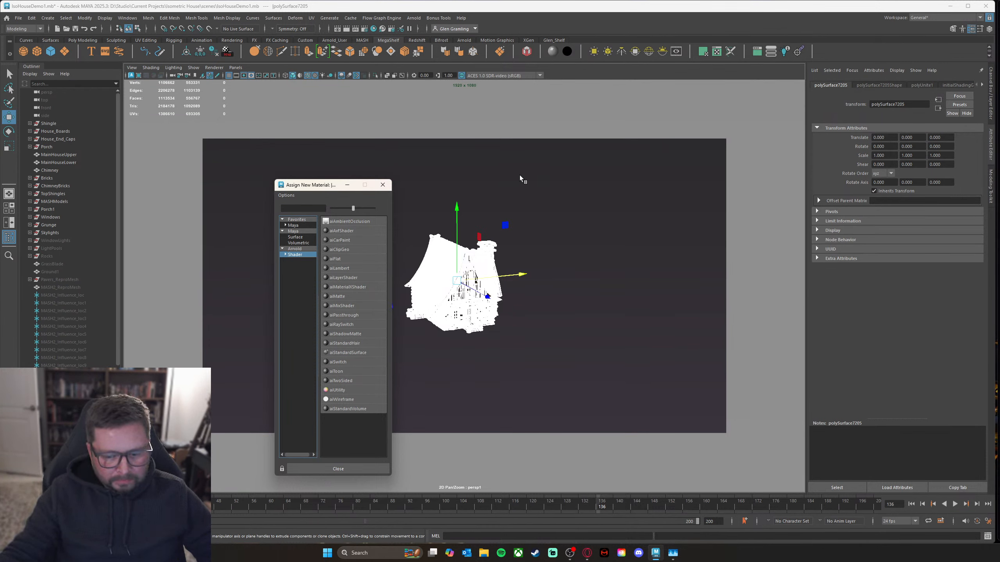
Step: Check the running processes in Task Manager, and return to the IsoHouseDemo1 scene
left_click(678, 555)
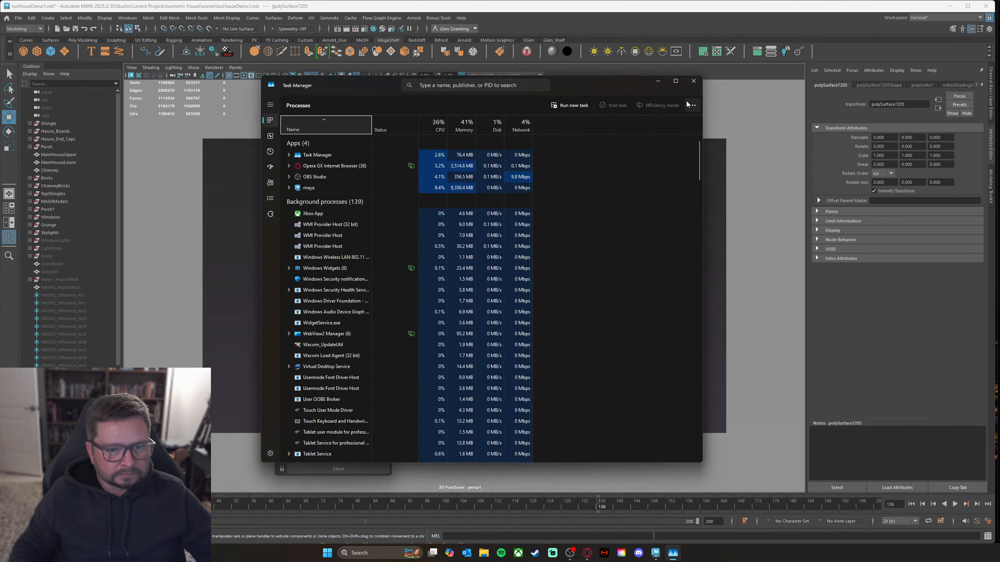
left_click(660, 81)
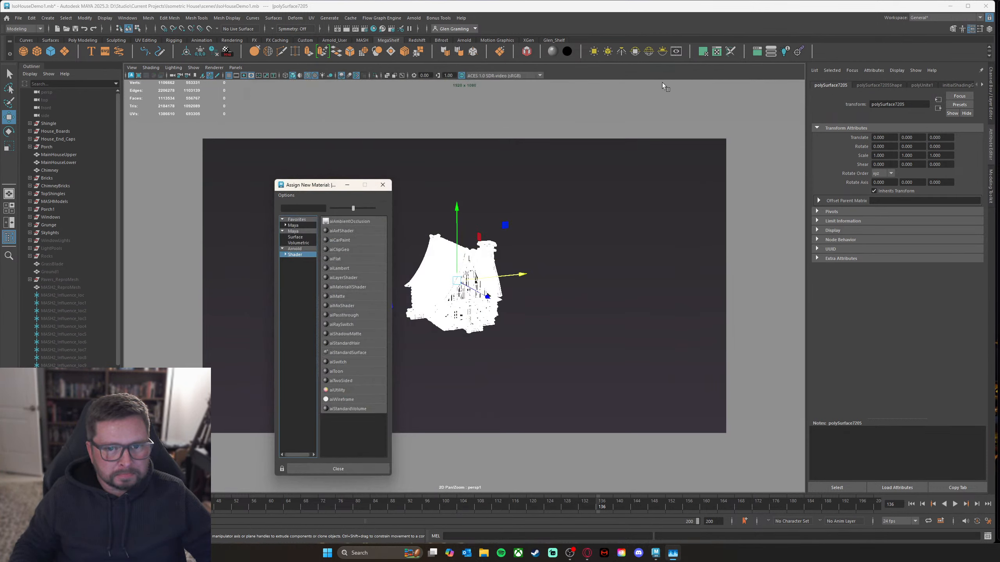
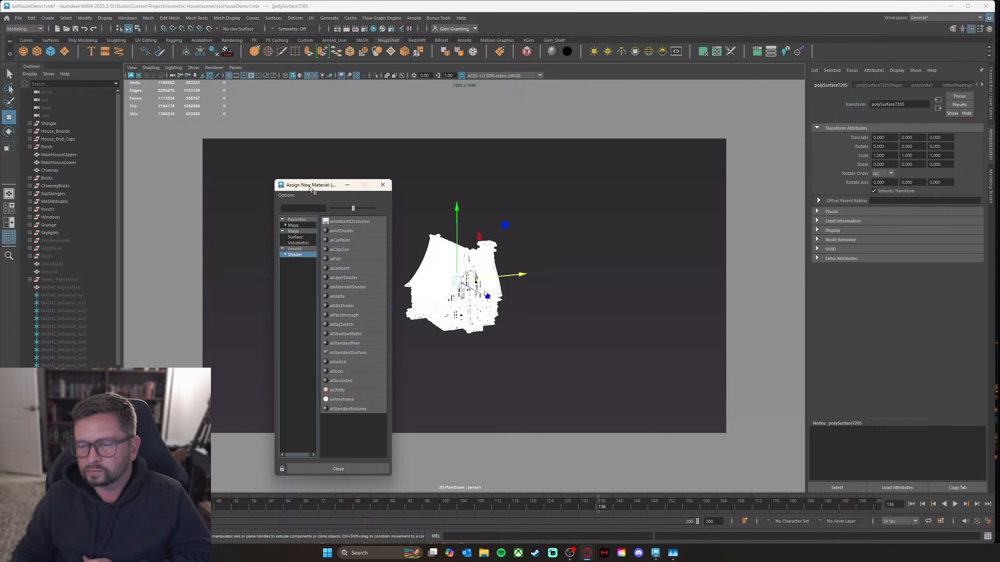
left_click(672, 553)
left_click_drag(590, 88, 0, 50)
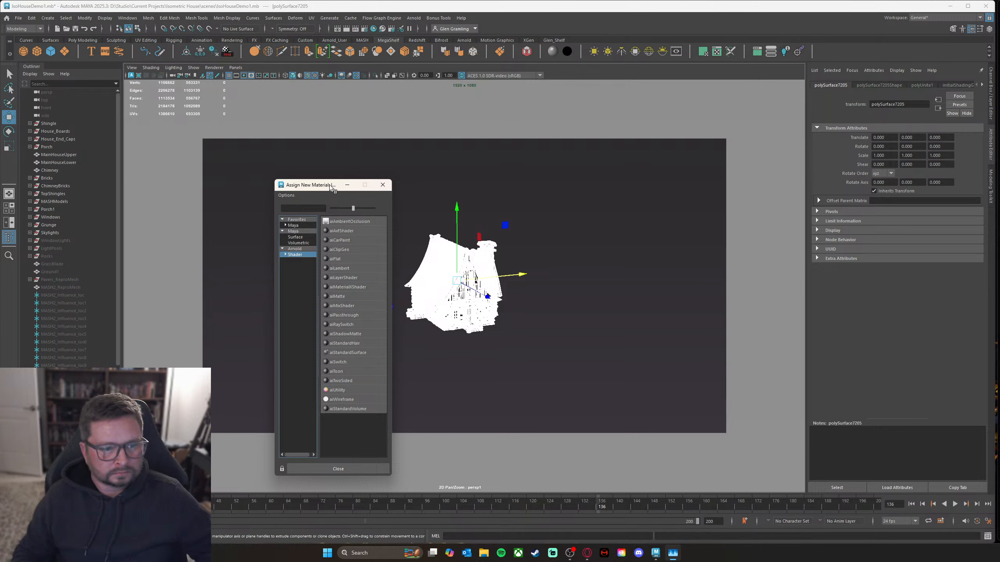
key("alt+Tab")
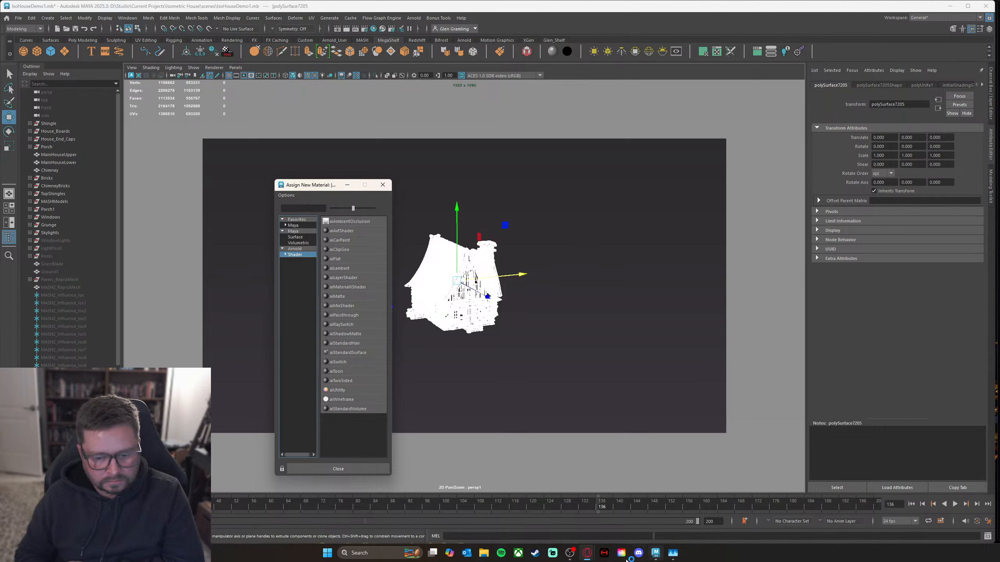
left_click(399, 552)
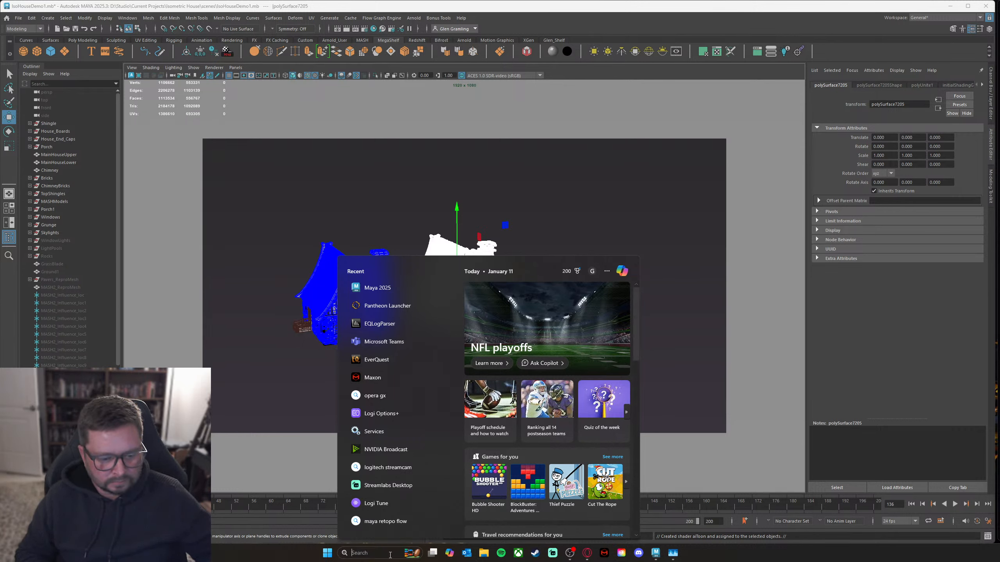
left_click(655, 553)
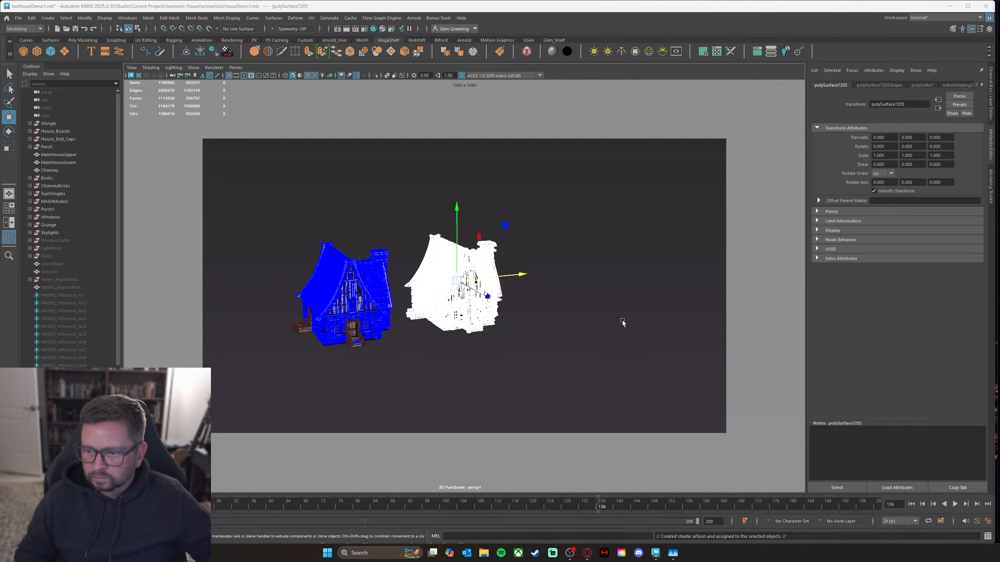
Step: Select the house copy to check its toon material assignment, and look over both houses from the front
left_click(601, 321)
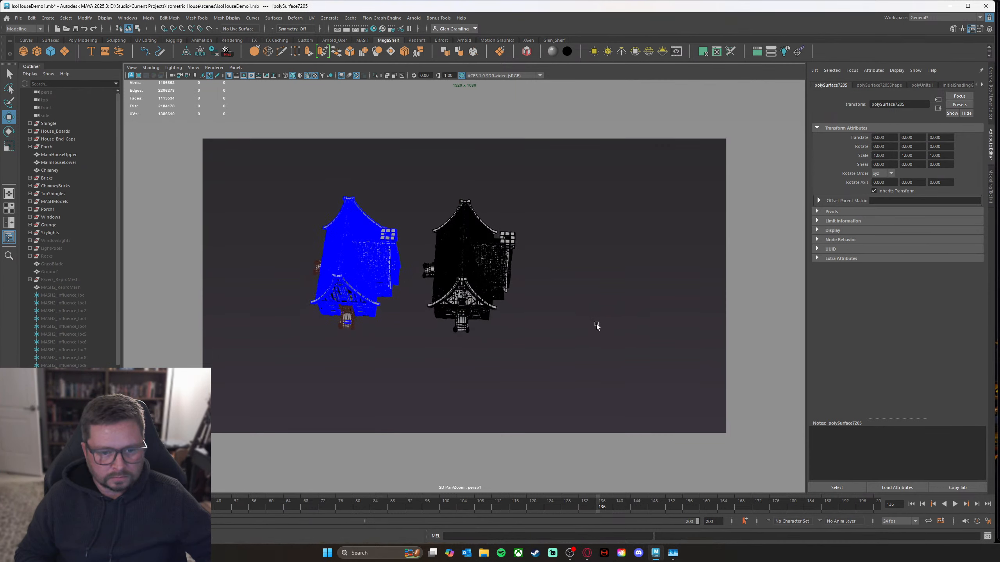
mouse_move(558, 335)
left_mouse_down("alt")
mouse_move(536, 320)
mouse_move(554, 320)
left_mouse_up("alt")
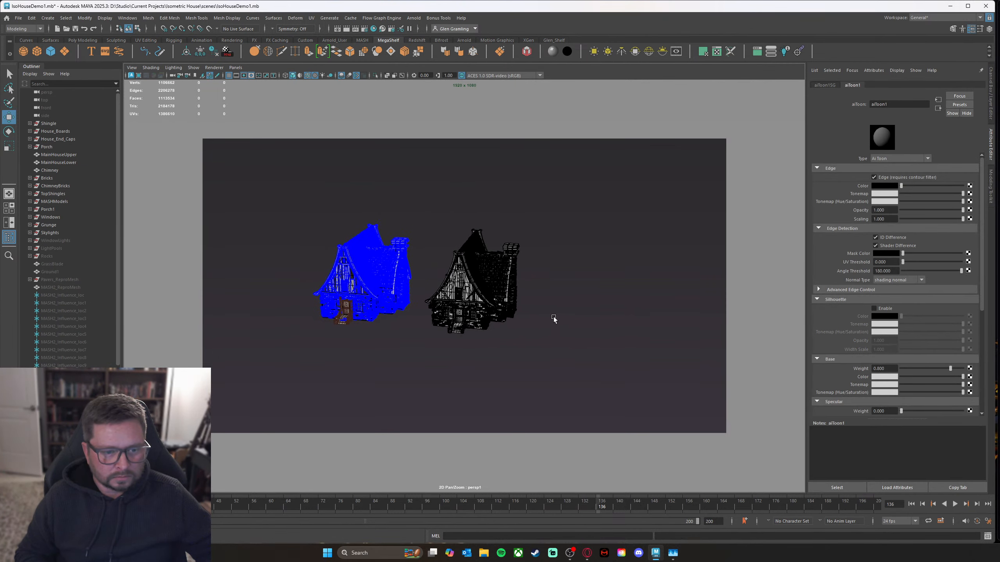
left_click(506, 309)
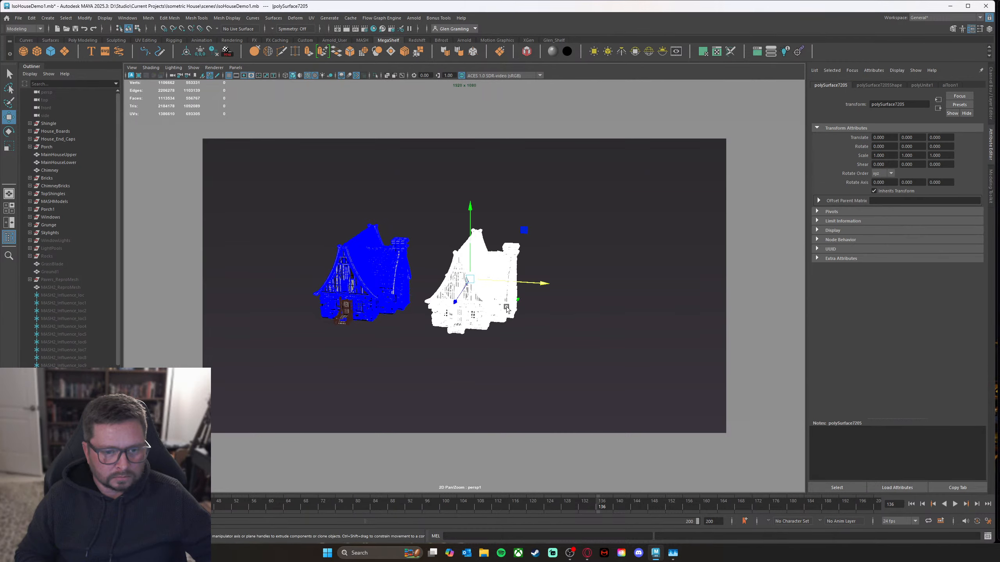
left_click(647, 342)
left_click_drag(647, 341, 508, 333, "alt")
right_click_drag(507, 332, 590, 336, "alt")
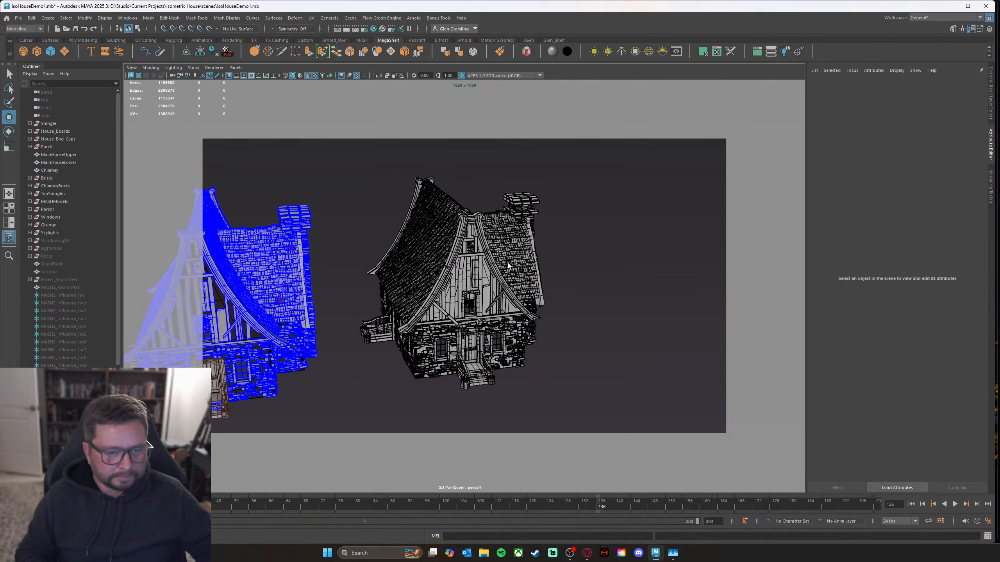
middle_click_drag(591, 336, 665, 327, "alt")
right_click_drag(664, 326, 471, 274, "alt")
middle_click_drag(470, 274, 490, 287, "alt")
right_click_drag(489, 287, 511, 297, "alt")
middle_click_drag(512, 297, 536, 276, "alt")
Step: Go through the original house's groups in the Outliner to identify their parts, and hide the Skylights group
left_click(62, 233)
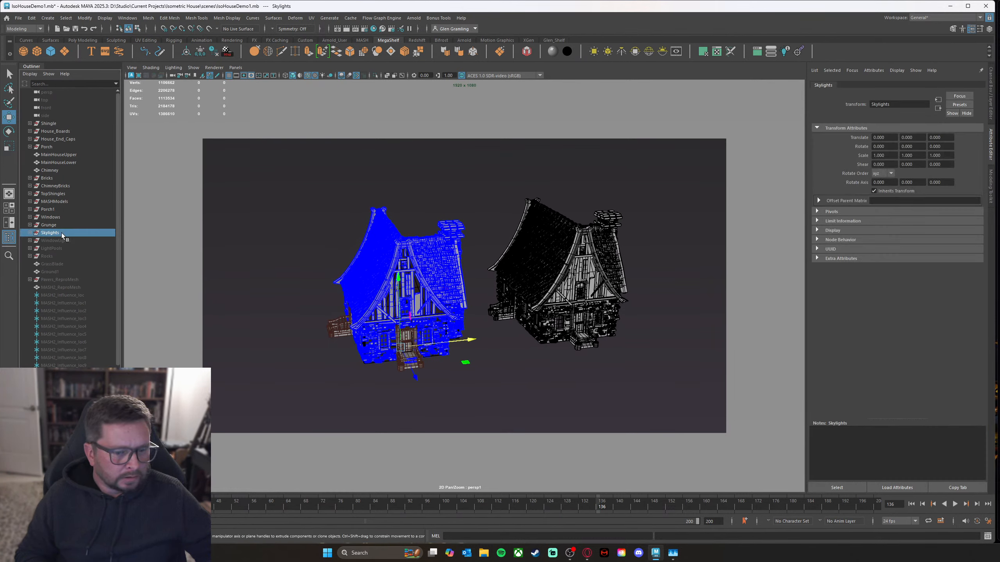
left_click(58, 225)
left_click(58, 219)
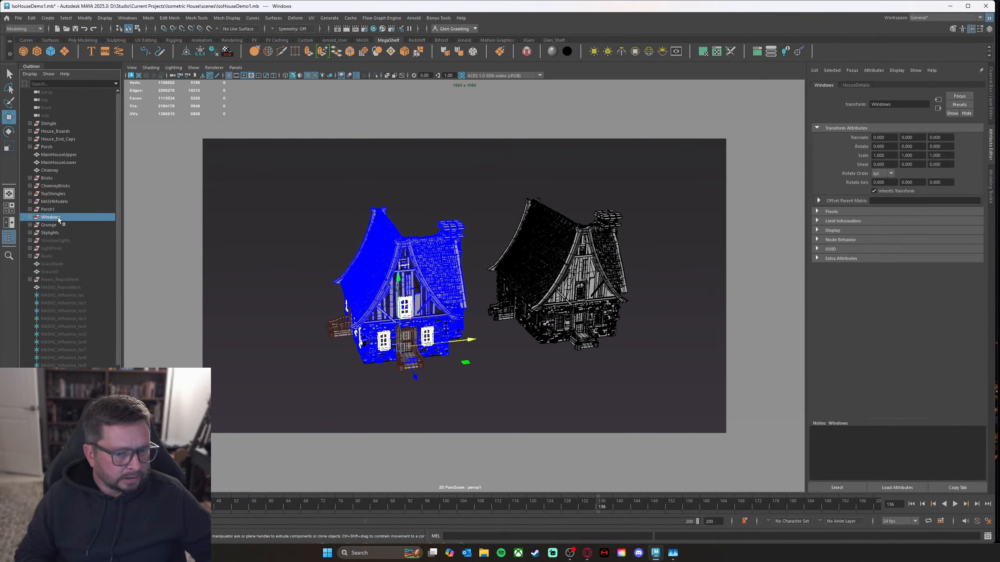
left_click(57, 209)
left_click(57, 202)
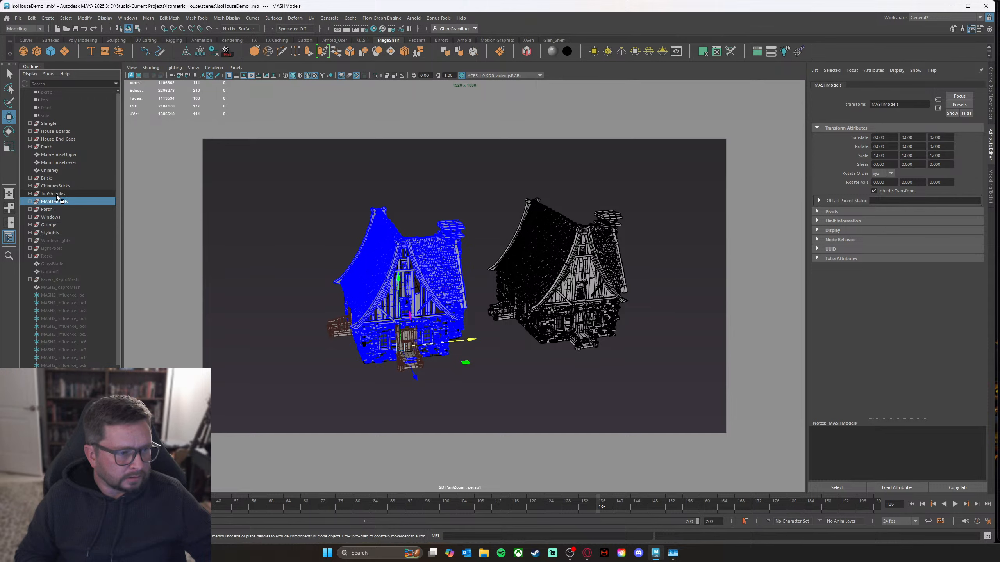
left_click(56, 194)
left_click(55, 186)
left_click(44, 233)
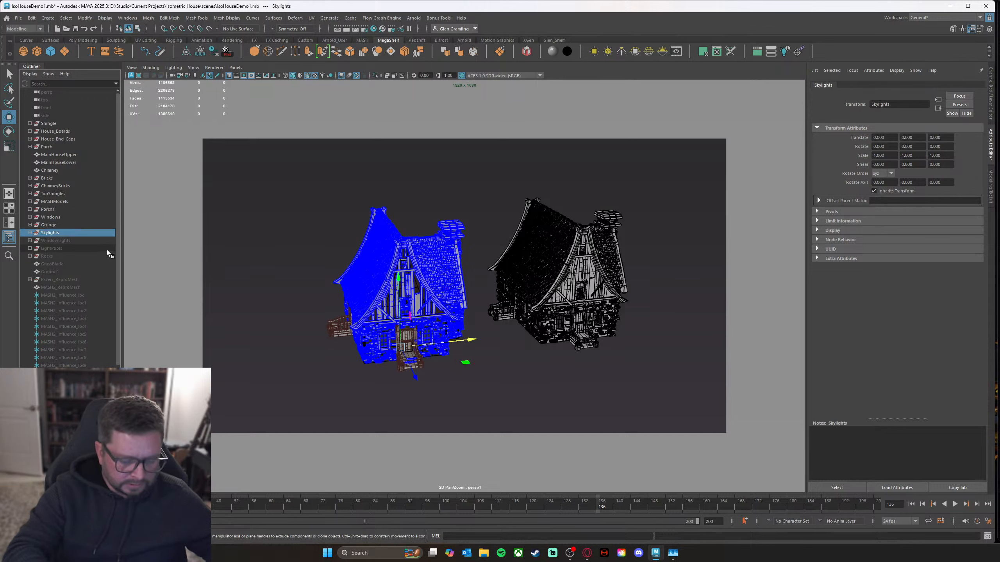
key("ctrl+h")
left_click(69, 223)
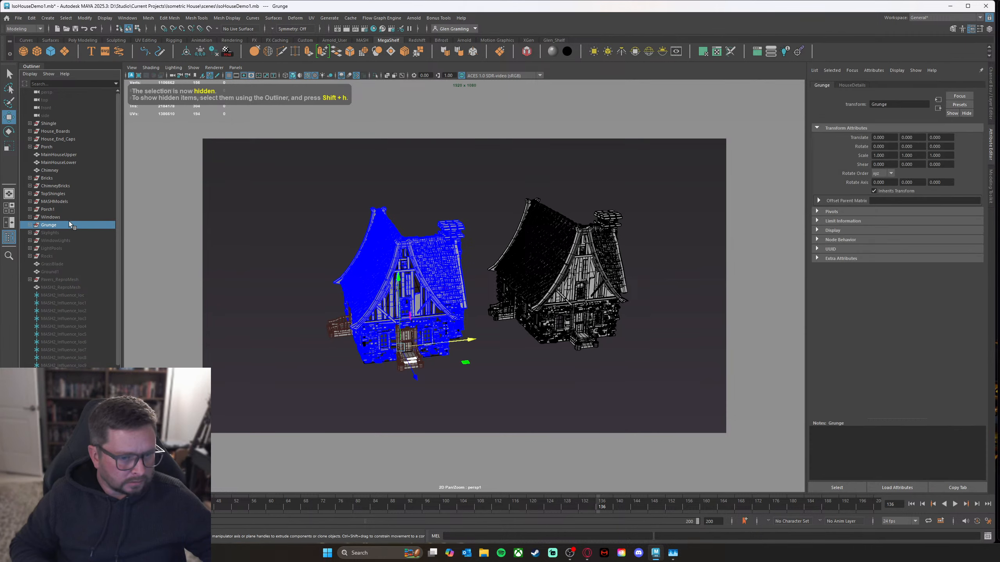
Step: Hide the original house's Grunge, Windows, Porch1 and MASHModels groups
key("ctrl+h")
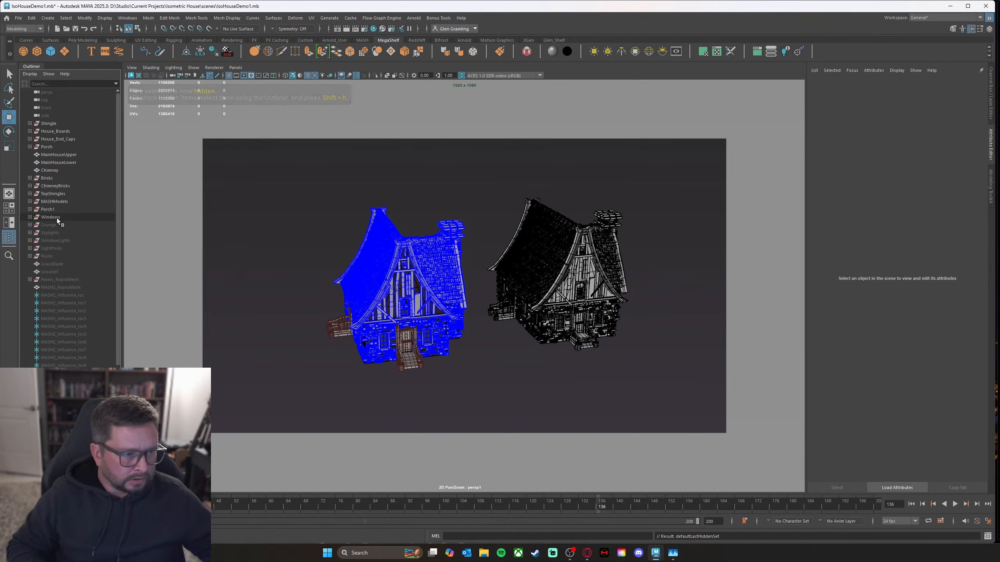
left_click(54, 217)
key("ctrl+h")
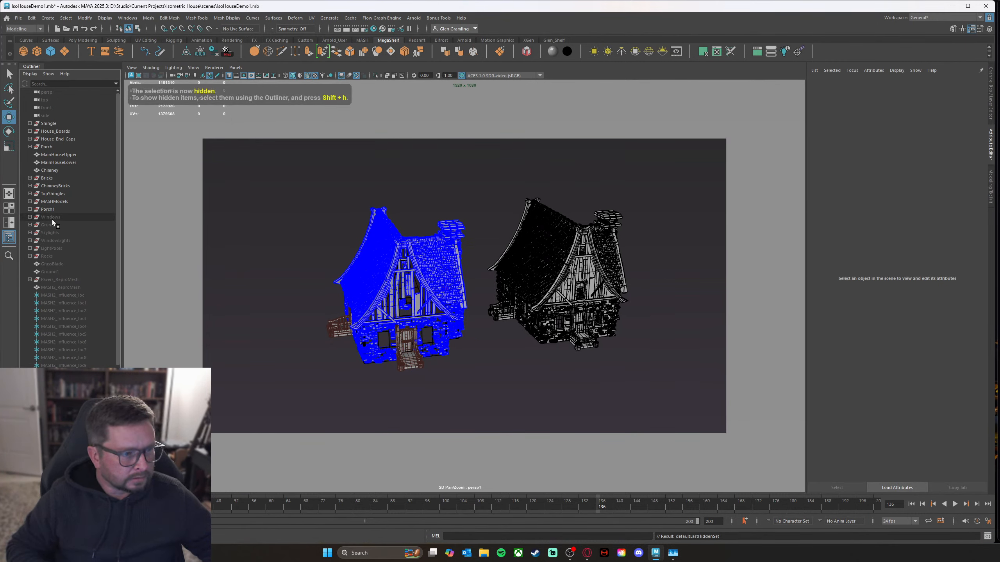
left_click(46, 208)
key("ctrl+h")
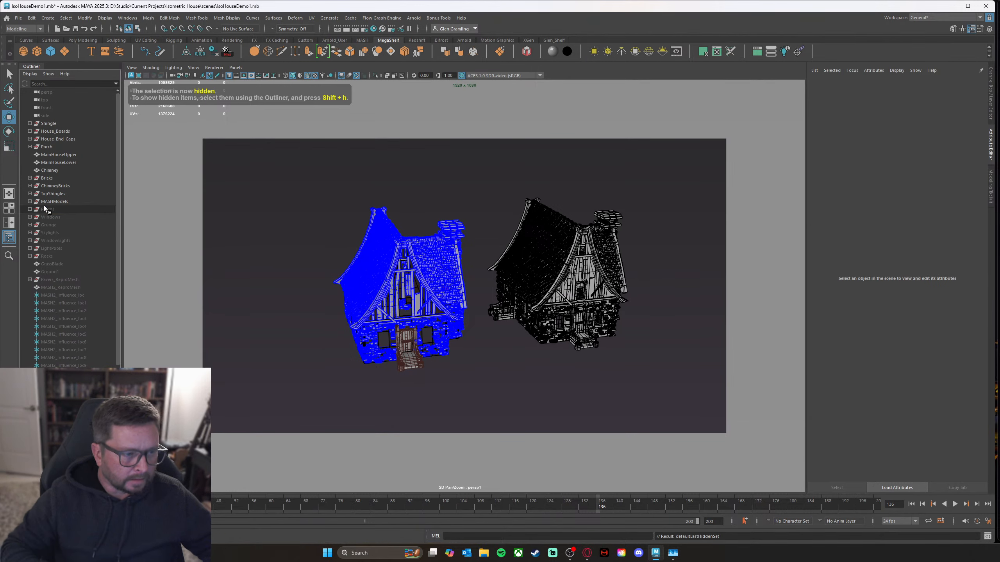
left_click(50, 200)
key("ctrl+h")
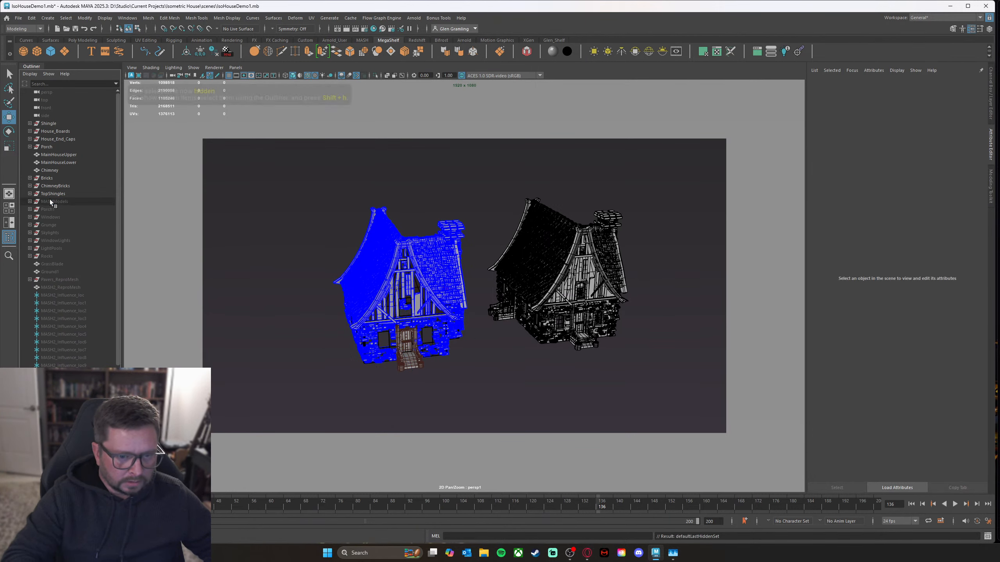
Step: Hide the original house's TopShingles, ChimneyBricks and Bricks groups
left_click(55, 193)
key("ctrl+h")
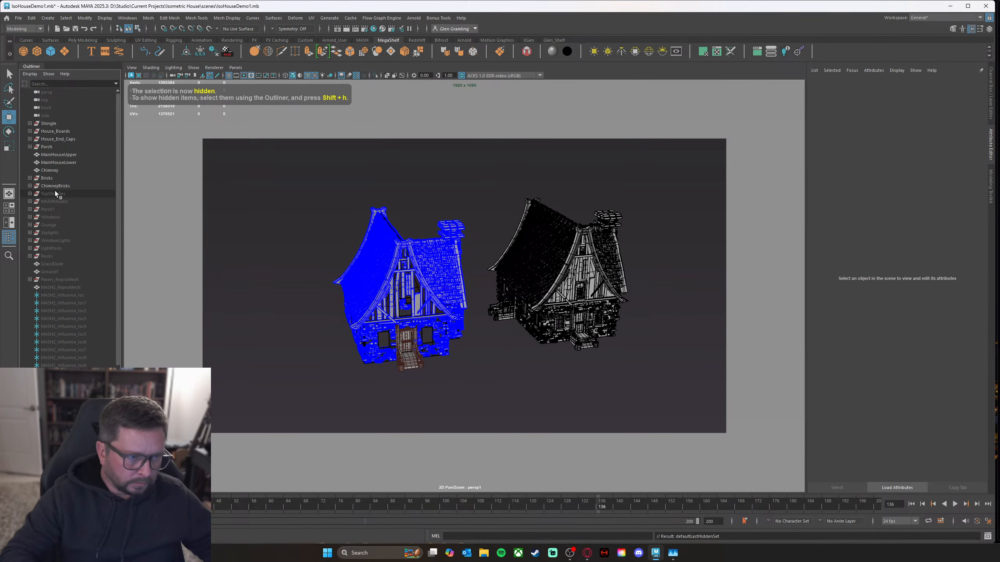
left_click(55, 186)
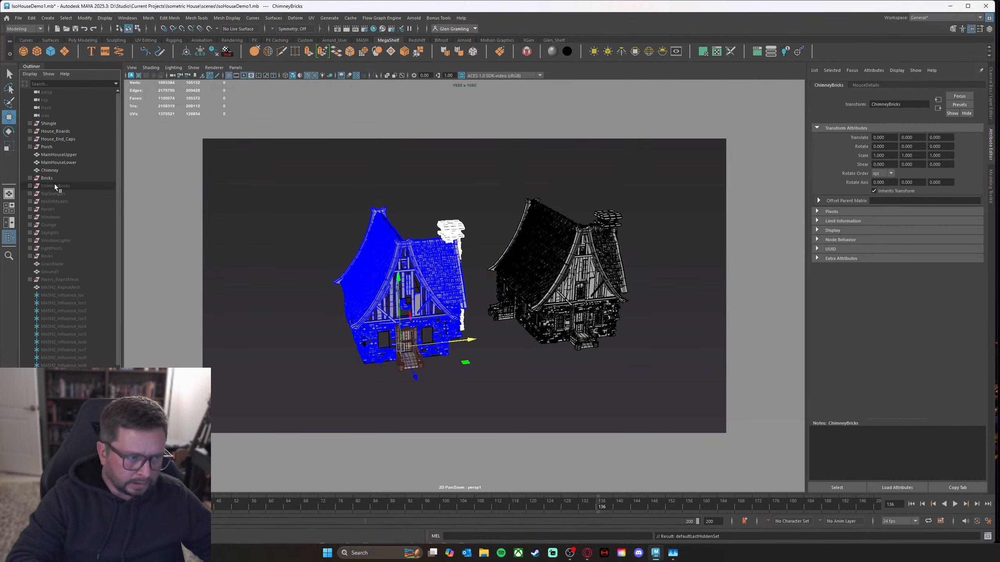
key("ctrl+h")
left_click(47, 178)
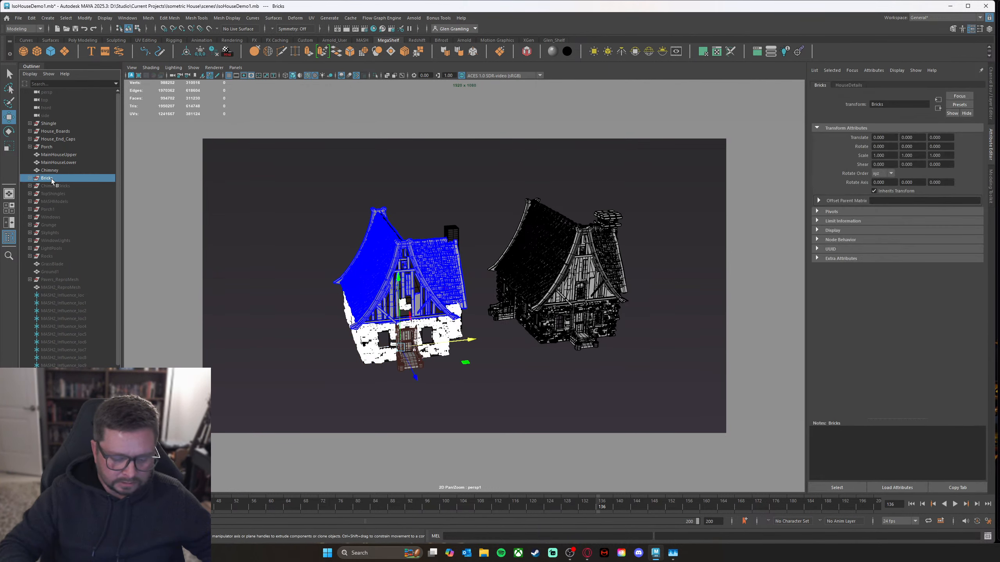
key("ctrl+h")
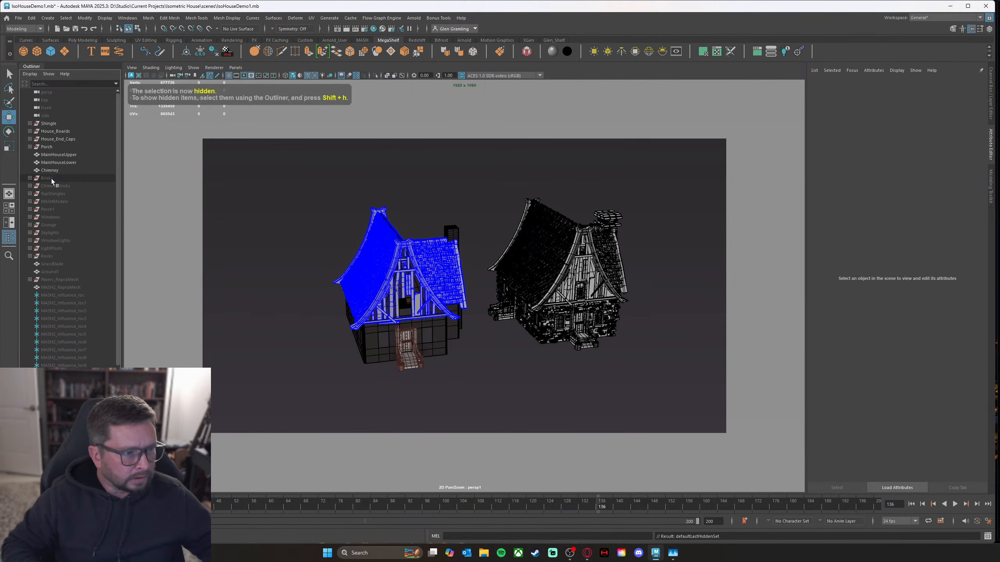
Step: Hide the original house's Chimney, MainHouseLower and MainHouseUpper meshes and its Porch group
left_click(54, 172)
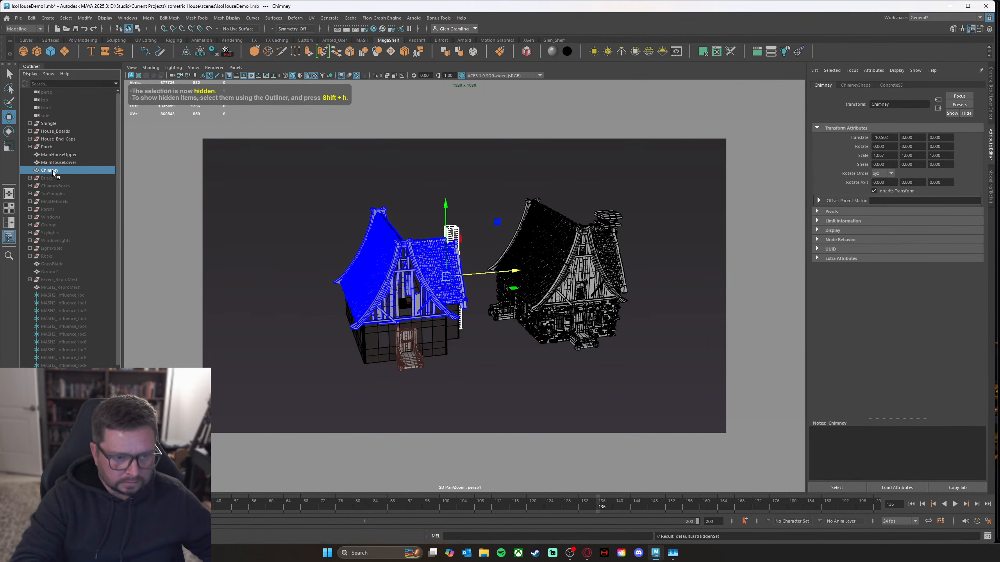
key("ctrl+h")
left_click(49, 163)
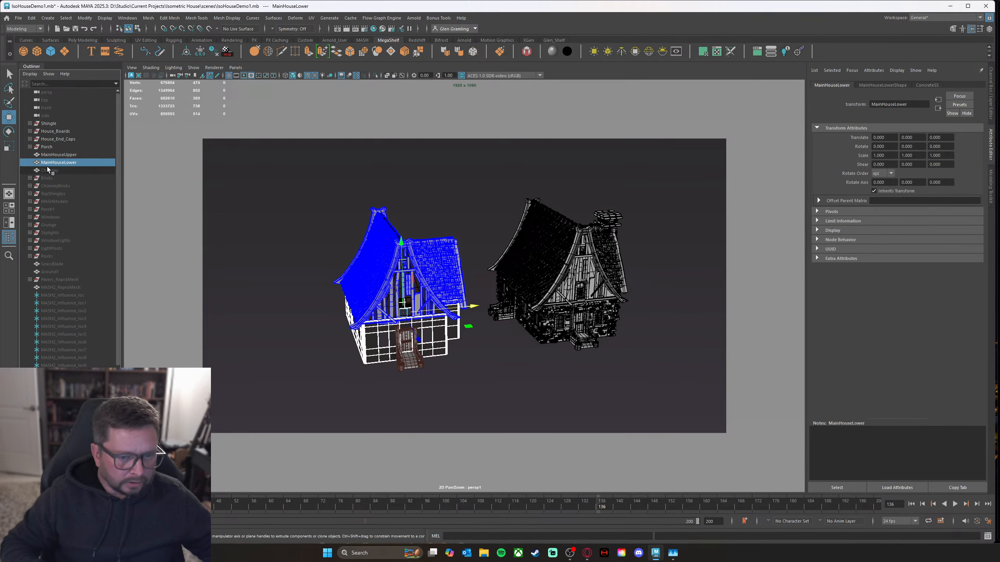
key("ctrl+h")
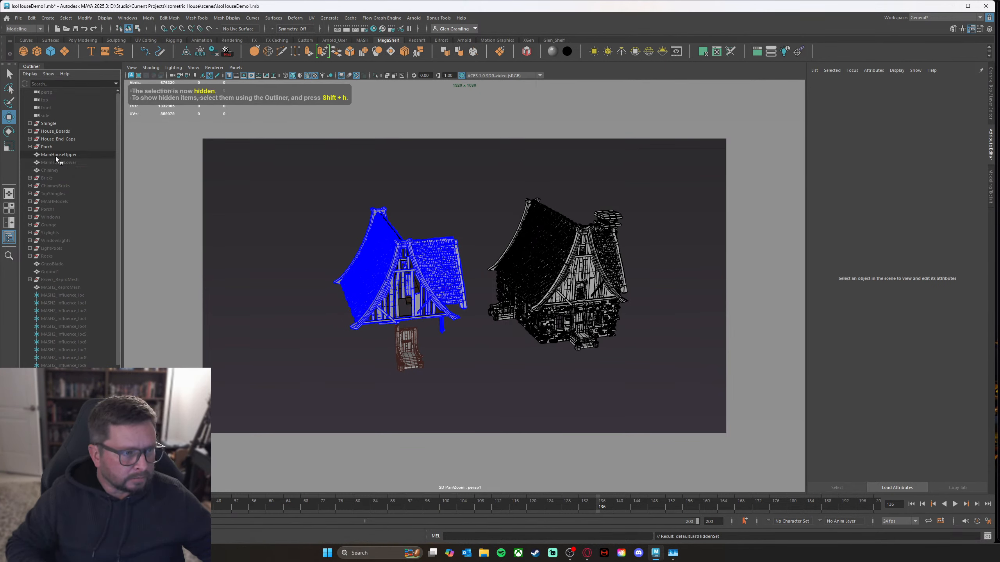
left_click(55, 156)
key("ctrl+h")
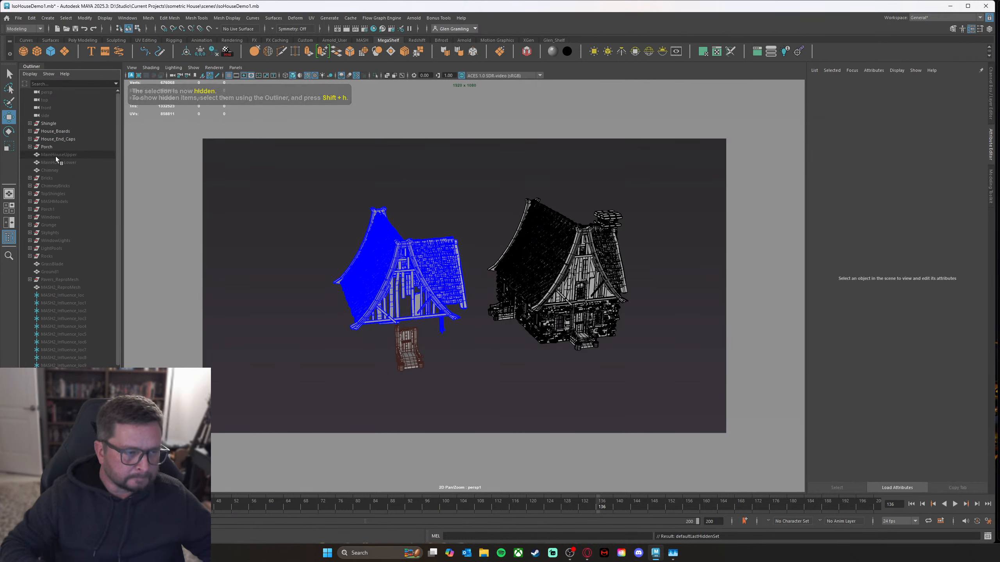
left_click(55, 148)
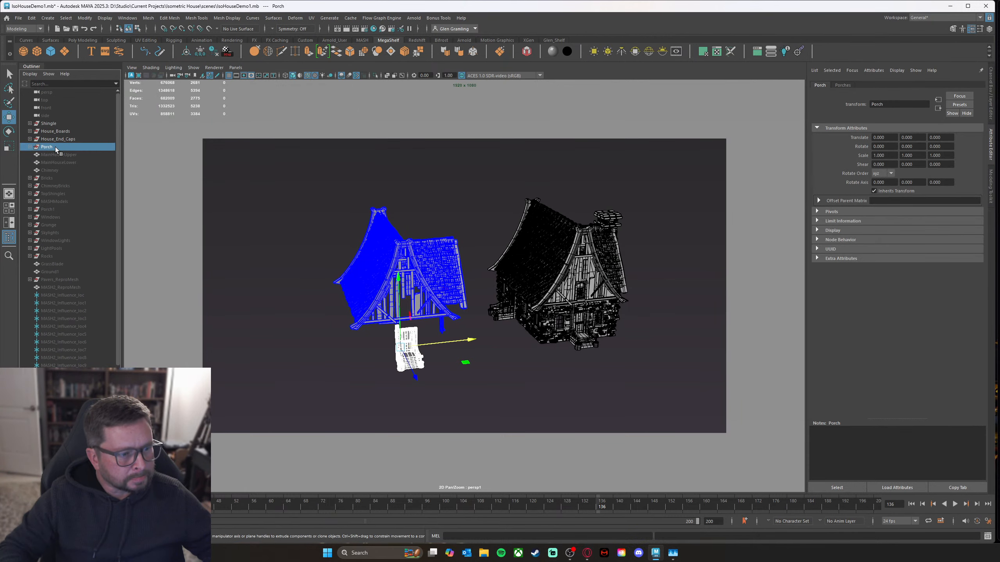
key("ctrl+h")
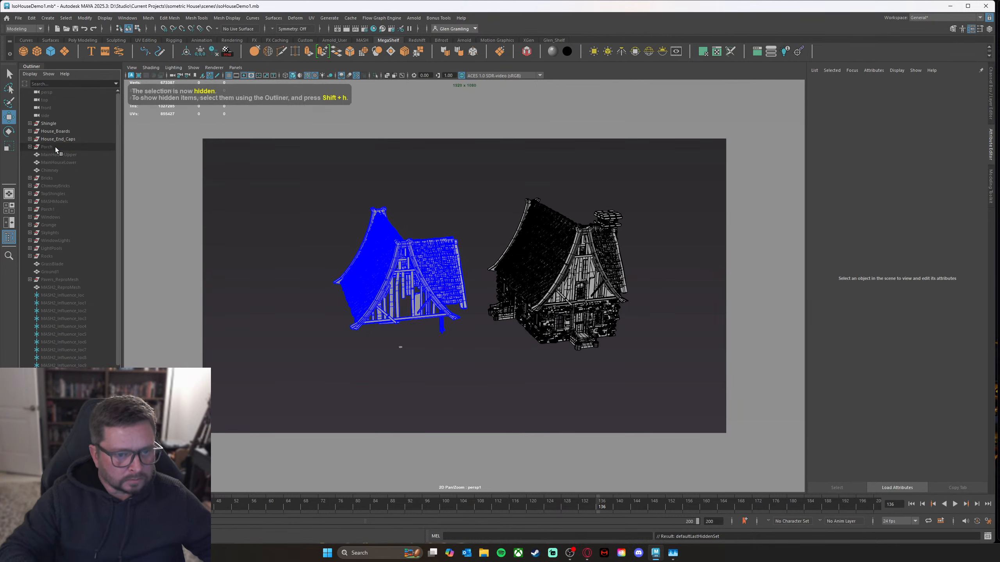
Step: Hide the House_End_Caps, House_Boards and Shingle groups so only the toon-shaded house copy is left showing
left_click(545, 256)
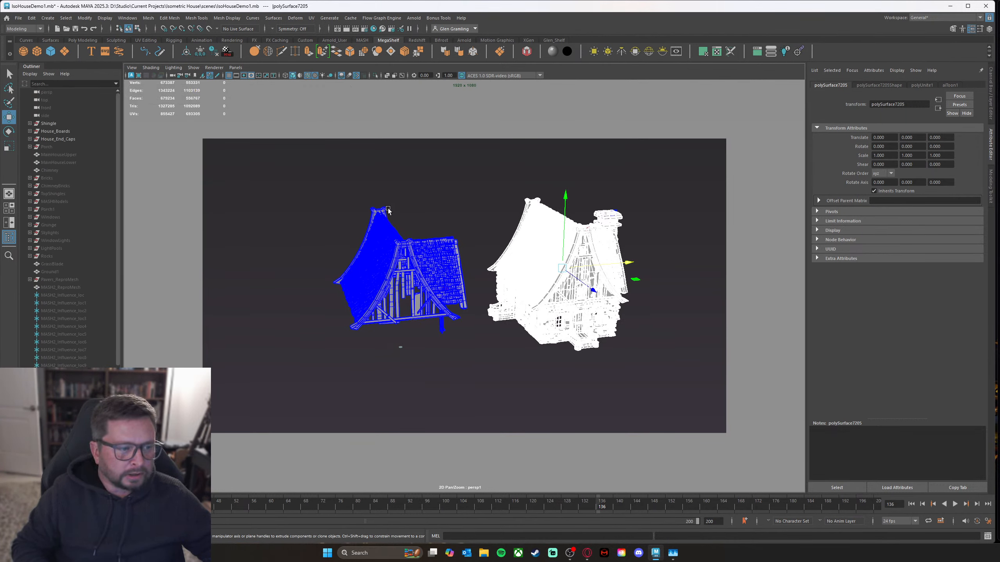
left_click(62, 141)
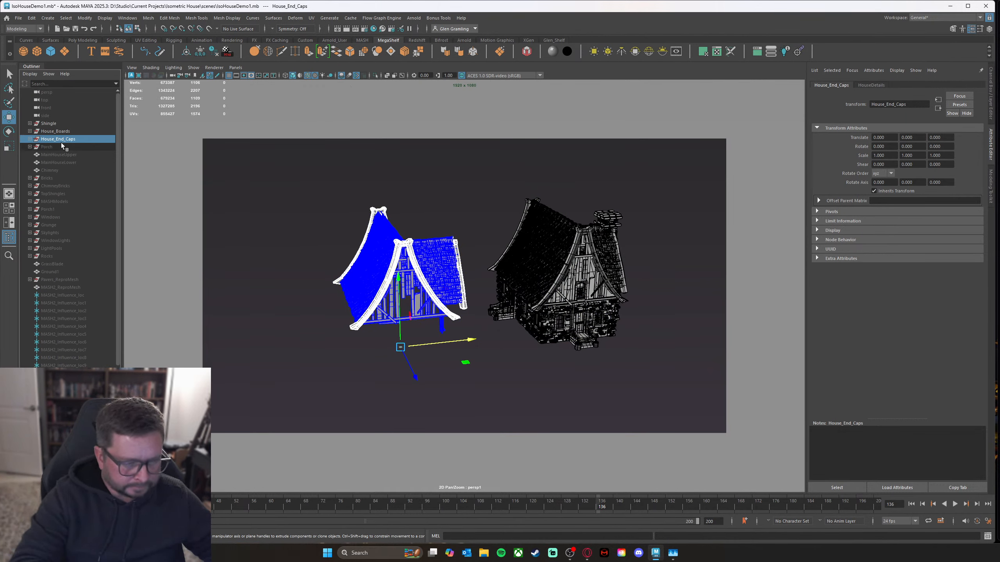
key("ctrl+h")
left_click(61, 132)
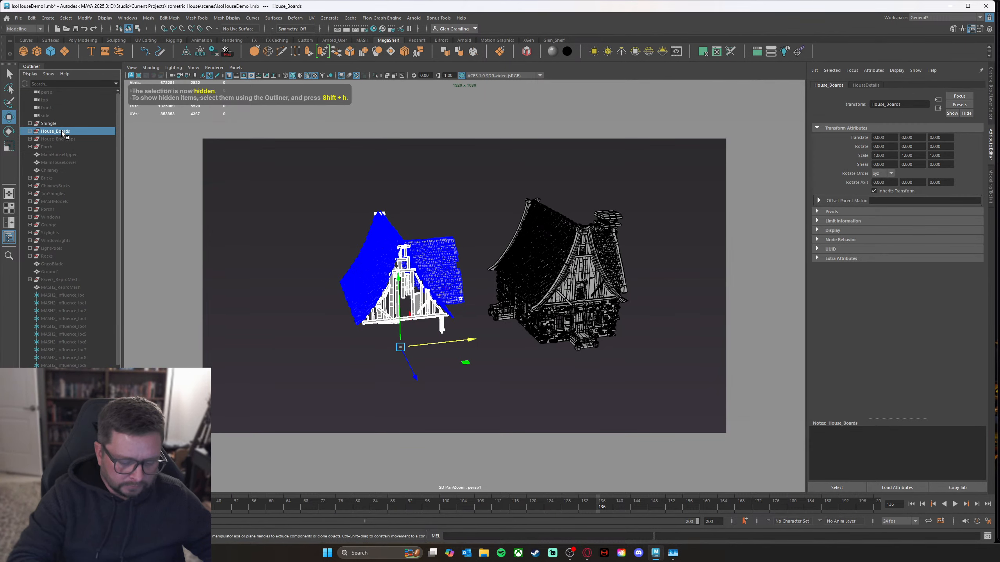
key("ctrl+h")
left_click(56, 125)
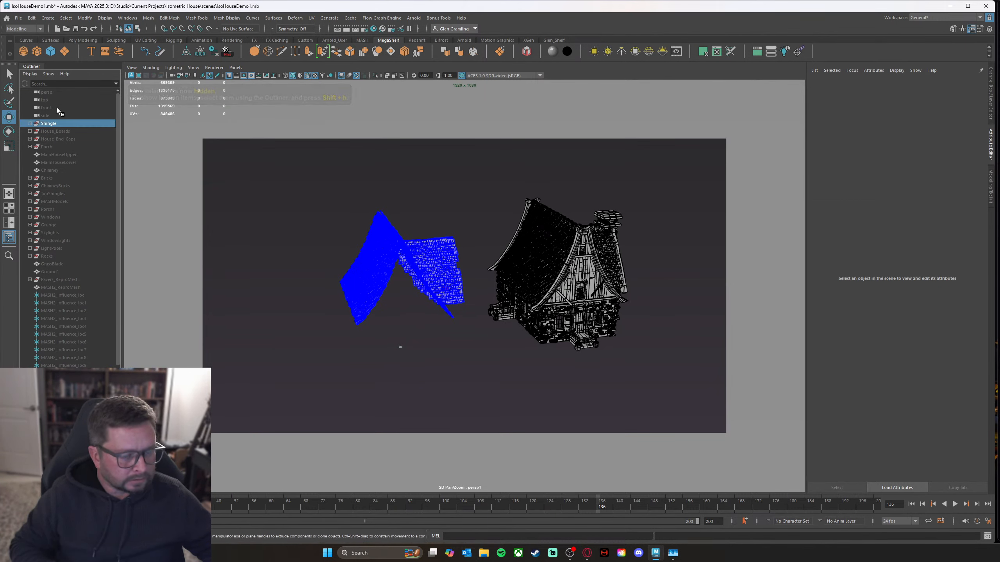
key("ctrl+h")
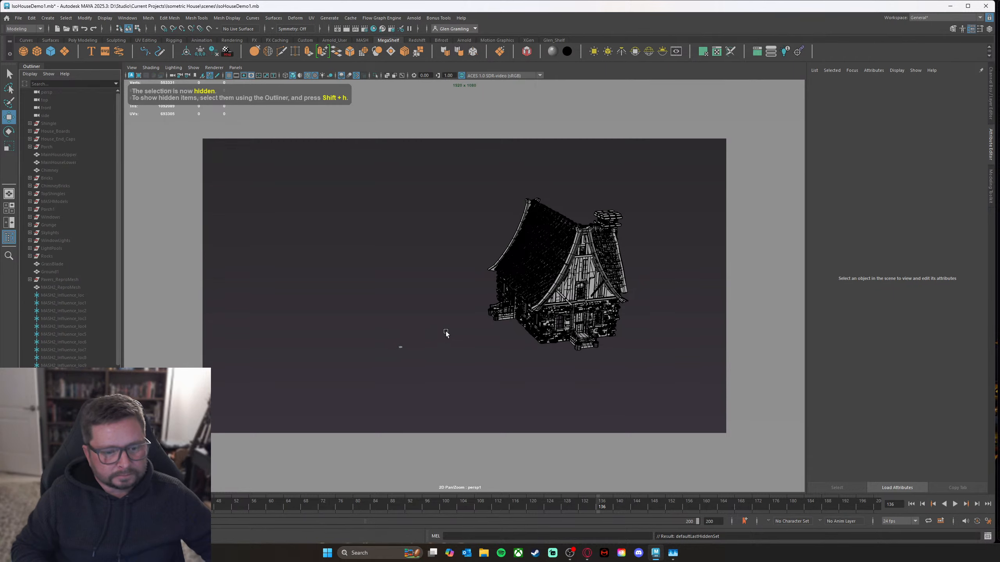
Step: Add a directional light to the scene for the house copy
middle_click_drag(647, 320, 565, 330, "alt")
right_click_drag(564, 331, 638, 325, "alt")
mouse_move(638, 325)
left_mouse_down("alt")
mouse_move(619, 327)
mouse_move(647, 326)
mouse_move(612, 316)
mouse_move(656, 319)
left_mouse_up("alt")
left_click_drag(359, 252, 436, 286, "alt")
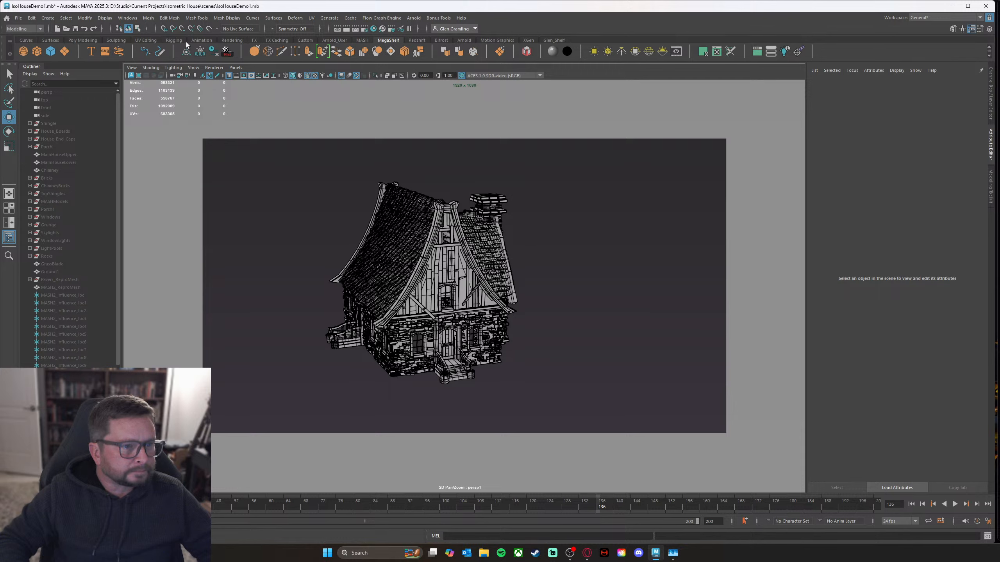
left_click(234, 40)
left_click(37, 53)
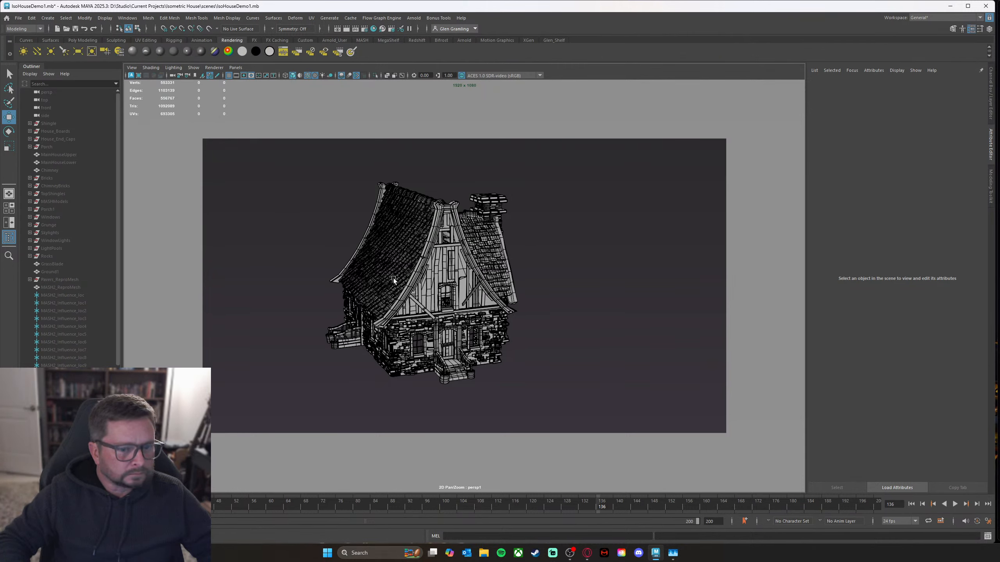
Step: Scale the directional light up to about 1080 and move it beside the house, to about X 2406 and Z 1102
scroll(394, 278, "down", 4)
left_click_drag(346, 346, 569, 310)
key("r")
key("w")
left_click_drag(539, 346, 586, 376)
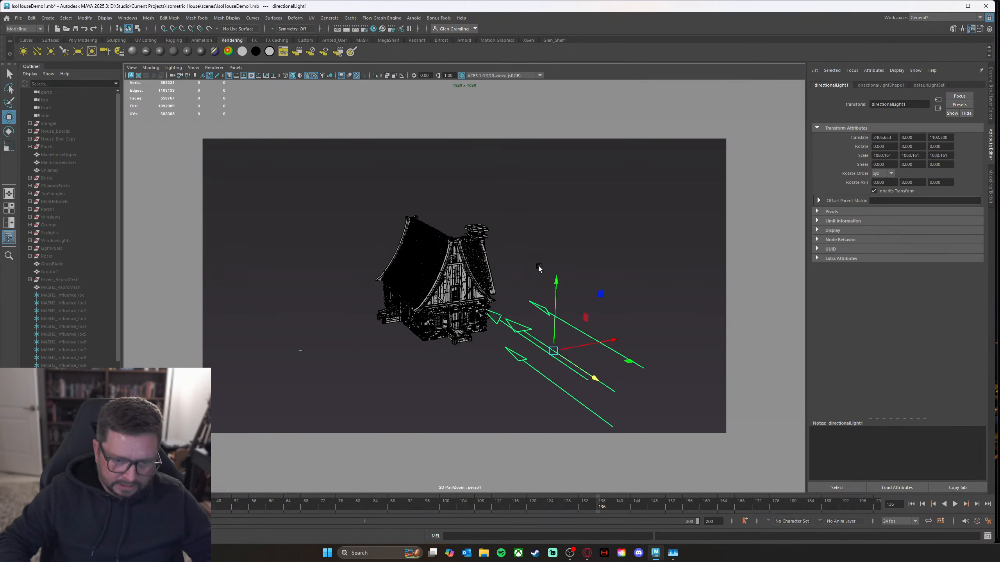
Step: Raise the directional light above the house to about 1742 in Y
left_click_drag(551, 293, 611, 152)
left_click(595, 334)
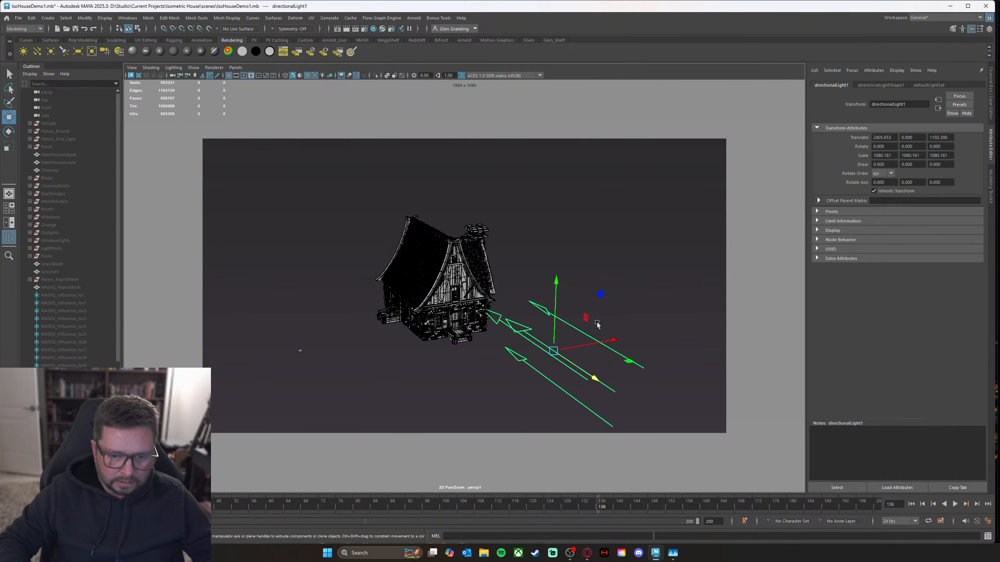
left_click_drag(559, 290, 586, 114)
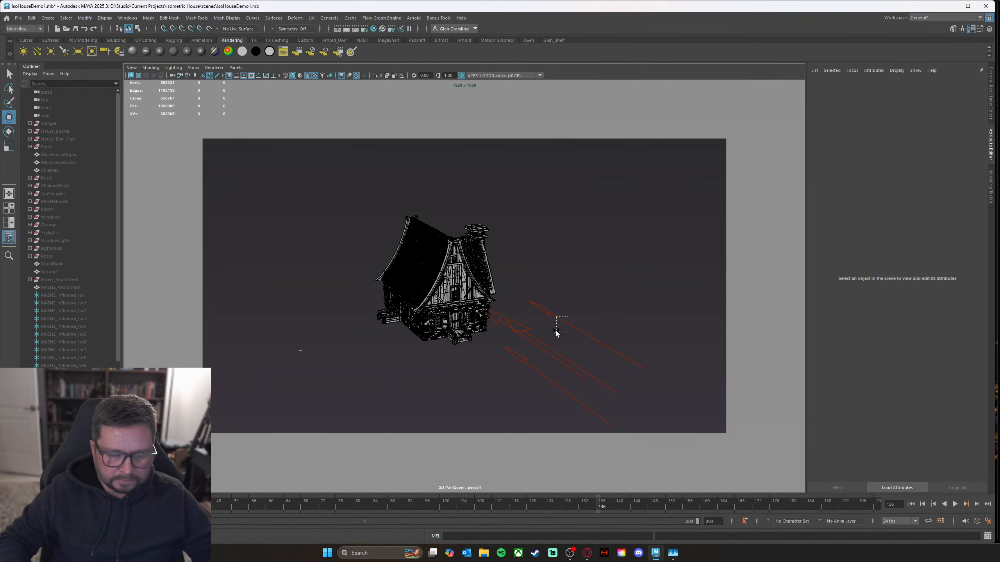
left_click_drag(556, 332, 578, 150)
Step: Rotate the directional light to about -68, 6 and -8 degrees to aim it down, and open its shape attributes
key("e")
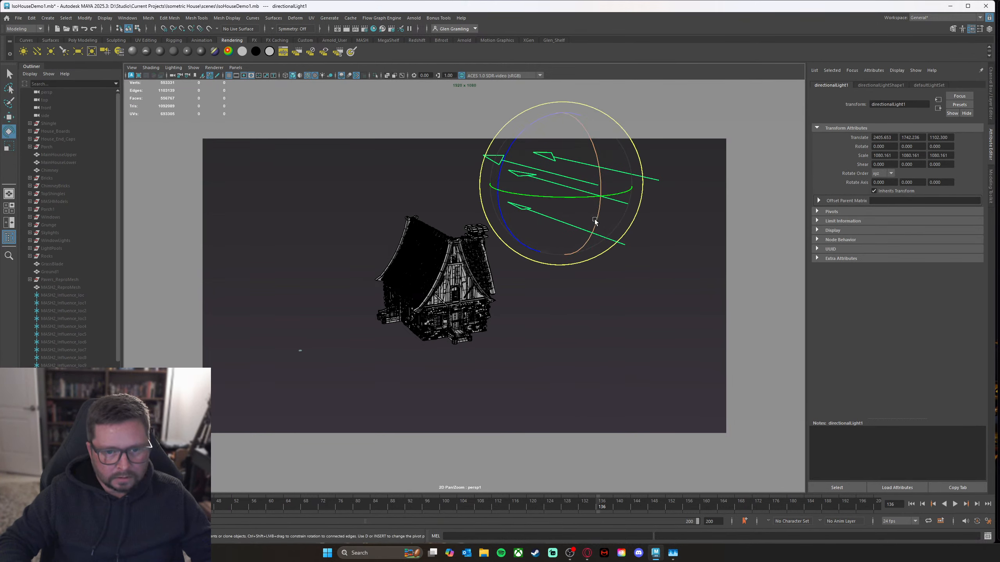
left_click_drag(595, 222, 600, 143)
left_click_drag(610, 260, 548, 290, "alt")
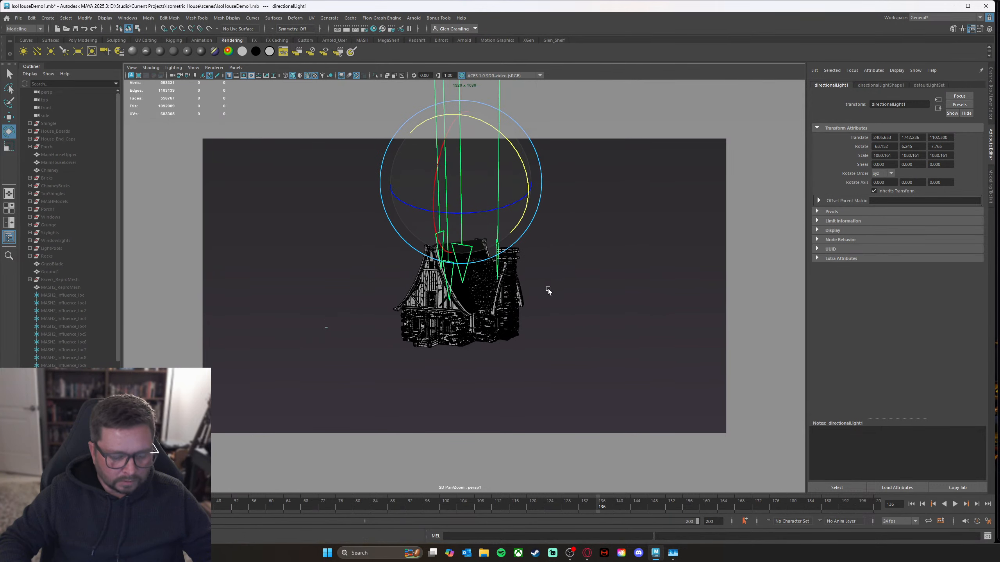
left_click_drag(572, 225, 603, 225, "alt")
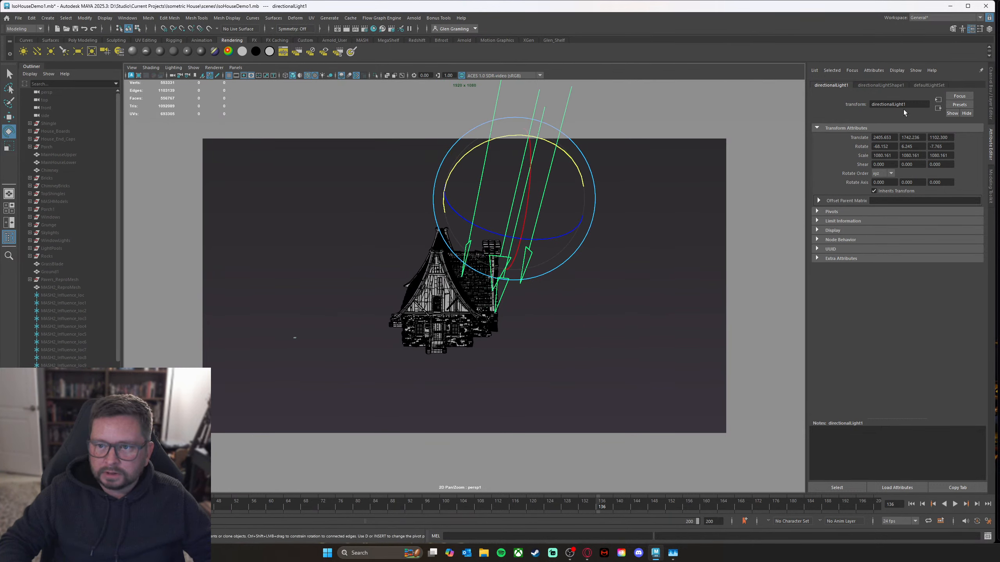
left_click(875, 86)
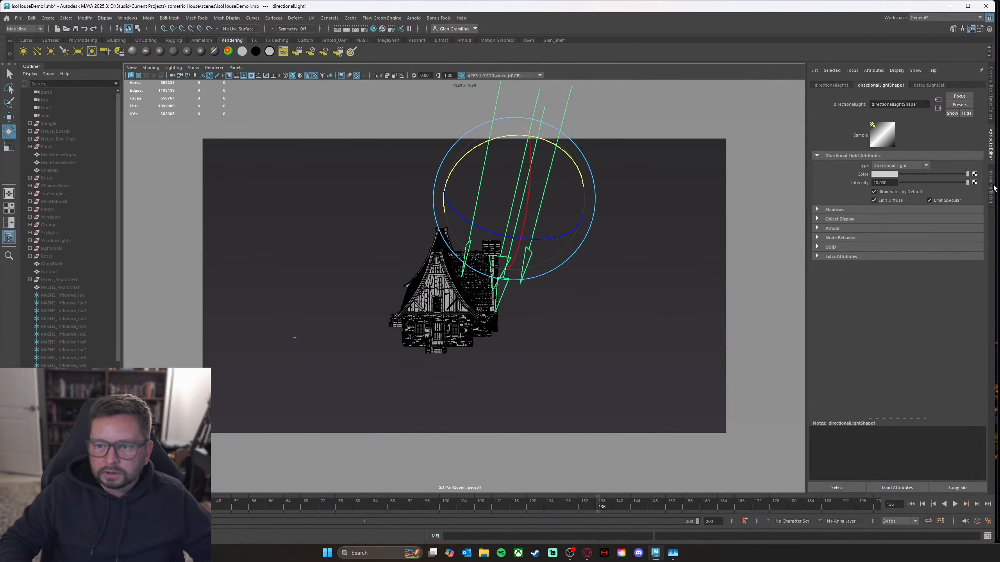
Step: Render the house copy from a three-quarter front angle in the Arnold RenderView, and move the render window aside to uncover the viewport
scroll(623, 298, "up", 8)
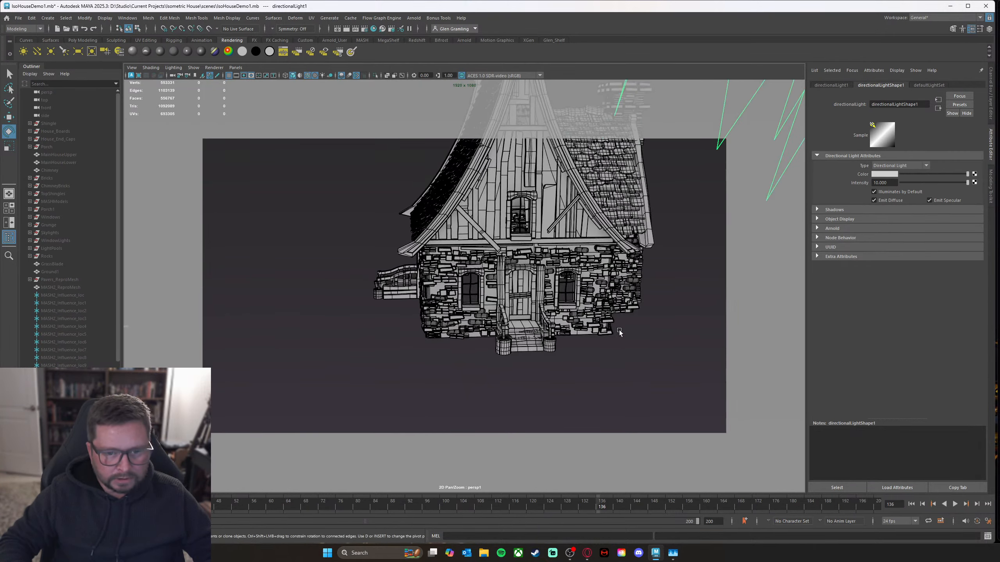
middle_click_drag(619, 332, 518, 437, "alt")
scroll(518, 437, "down", 1)
left_click_drag(499, 386, 544, 384, "alt")
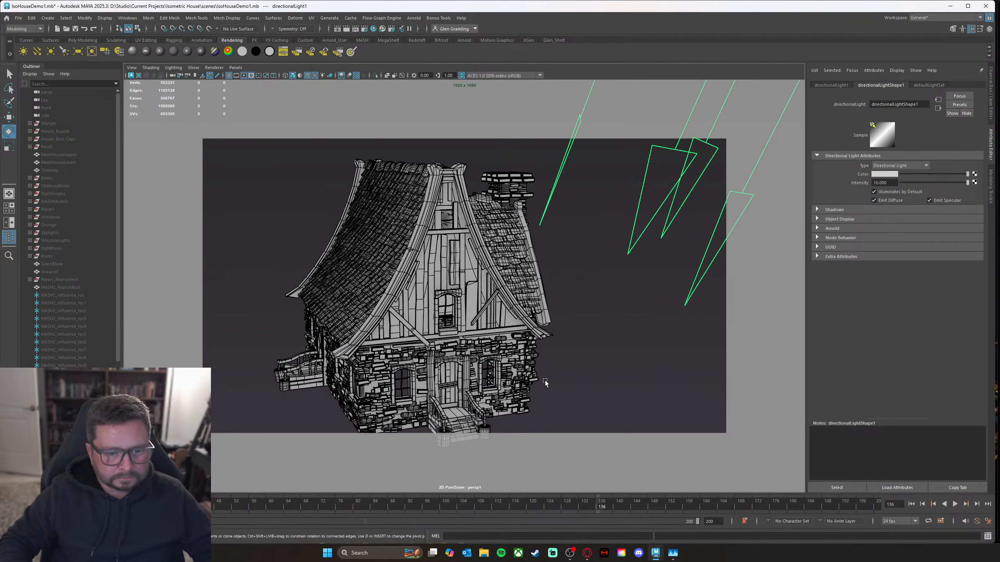
middle_click_drag(544, 384, 584, 375, "alt")
right_click_drag(609, 370, 567, 371, "alt")
left_click_drag(567, 371, 564, 368, "alt")
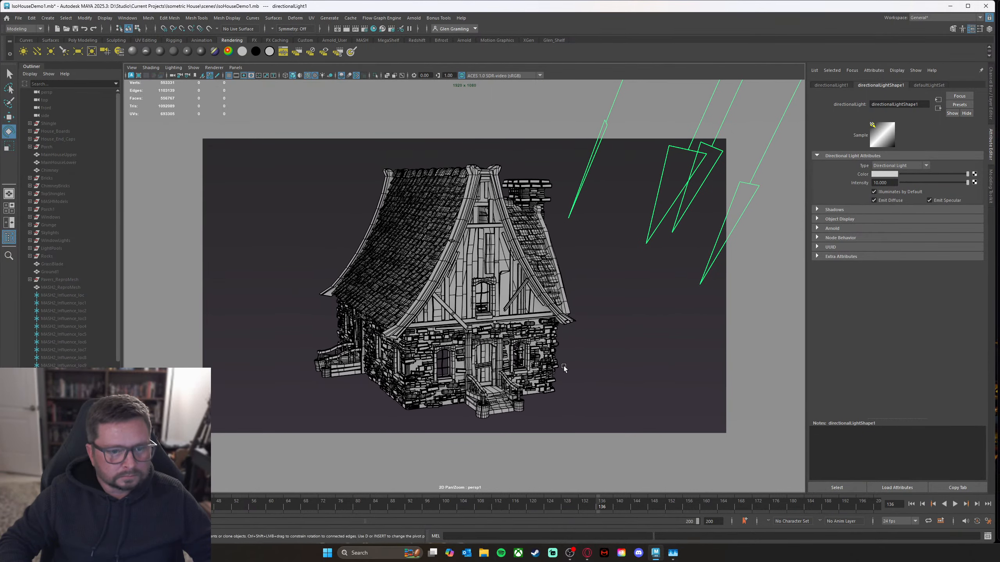
middle_click_drag(576, 365, 572, 363, "alt")
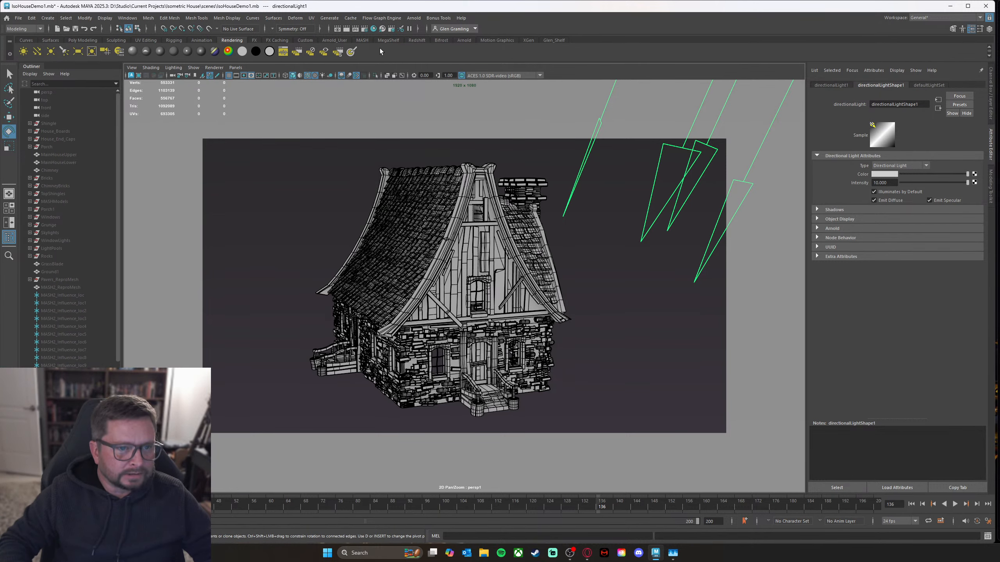
left_click(338, 29)
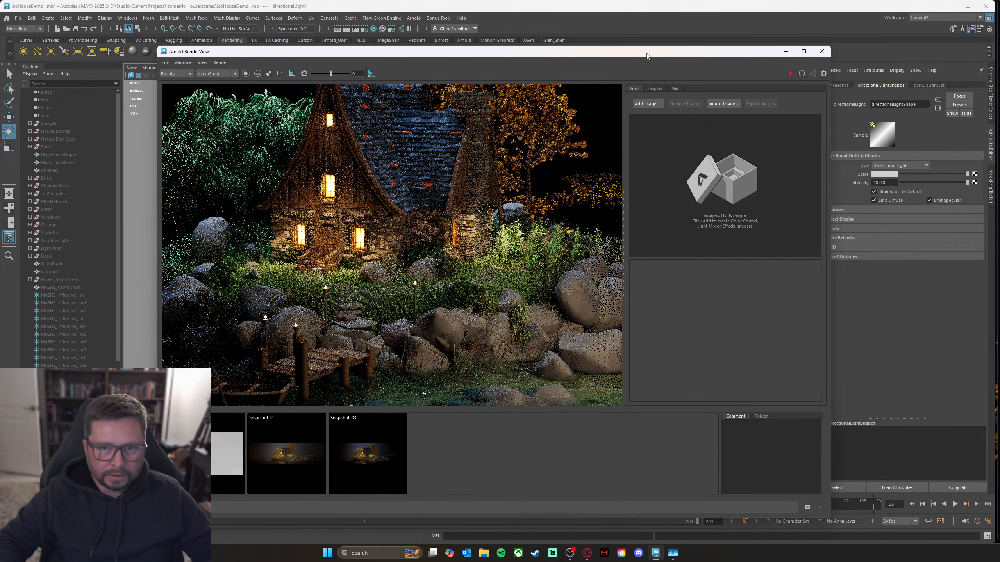
left_click_drag(646, 55, 628, 42)
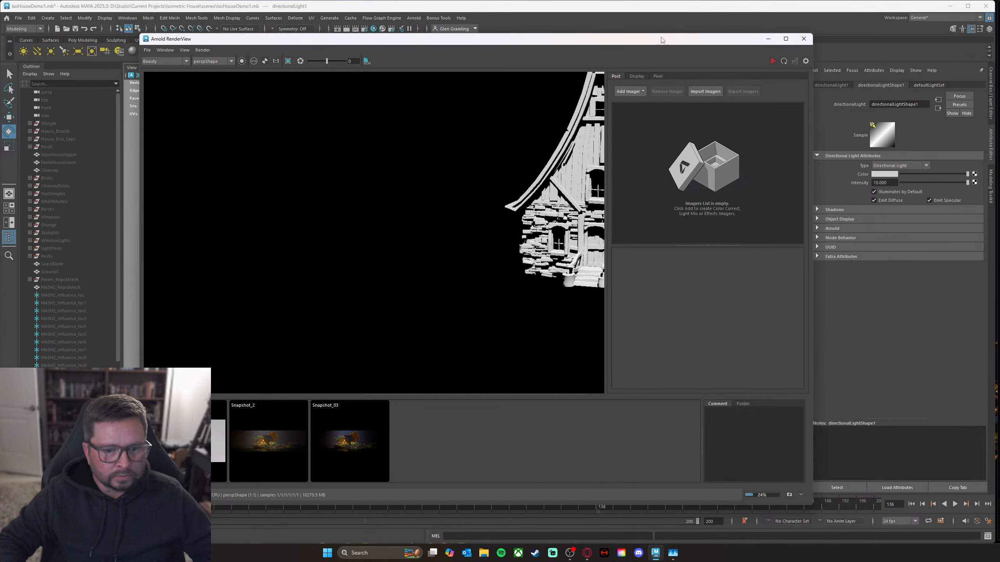
left_click_drag(676, 41, 407, 37)
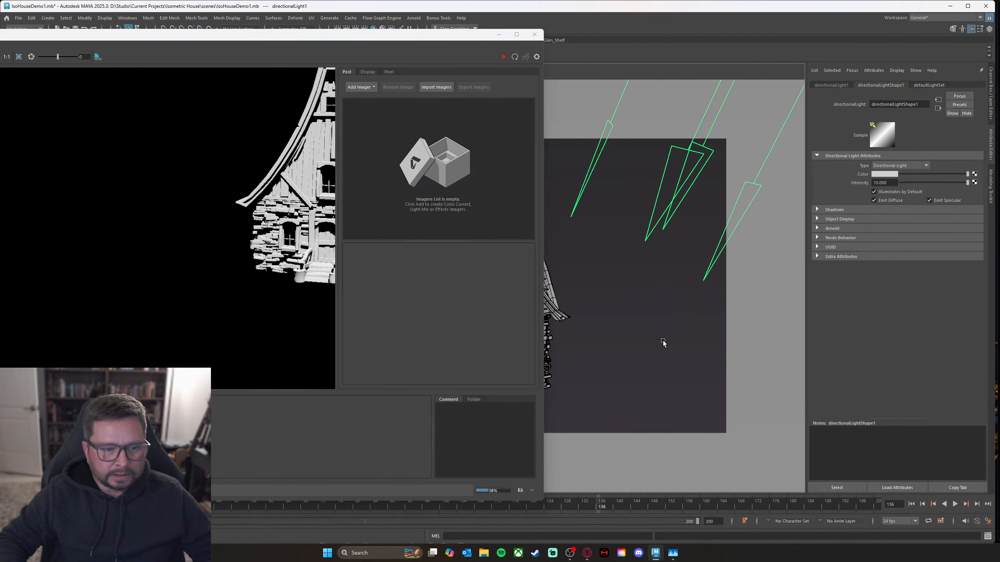
Step: Restart the interactive render, close the Arnold RenderView and switch the viewport to the persp camera
middle_click_drag(597, 333, 622, 333)
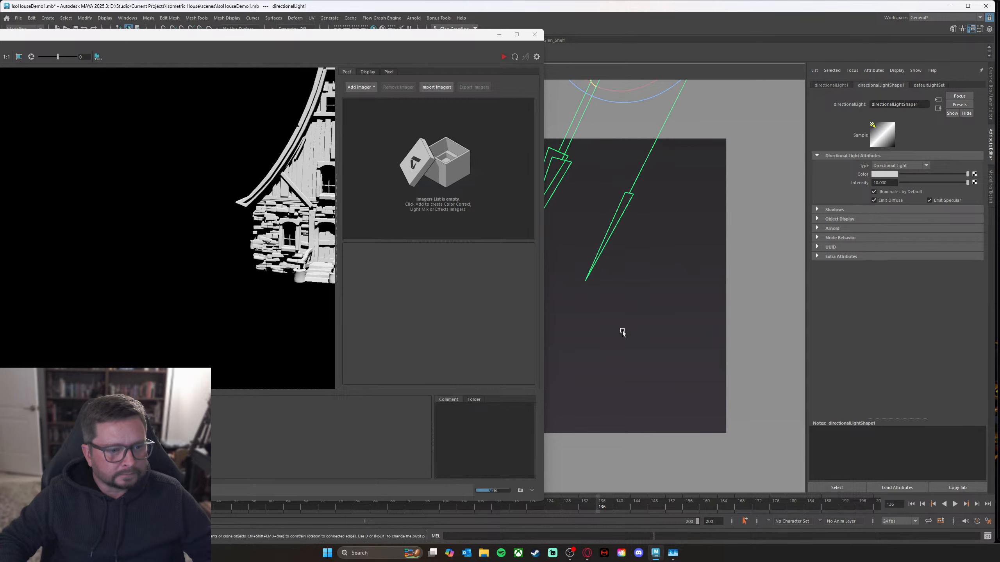
left_click(503, 57)
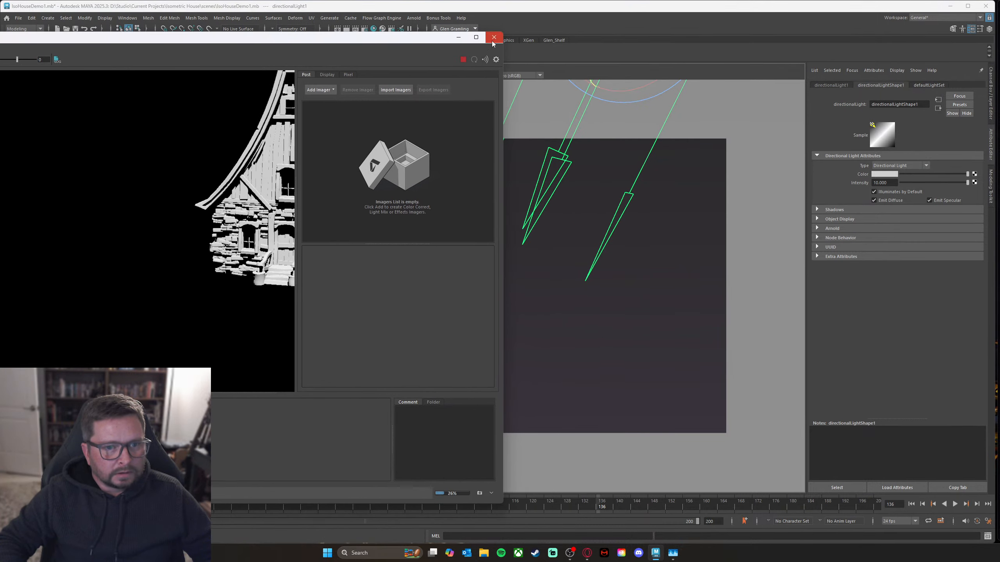
left_click(499, 35)
middle_click_drag(474, 288, 530, 292, "alt")
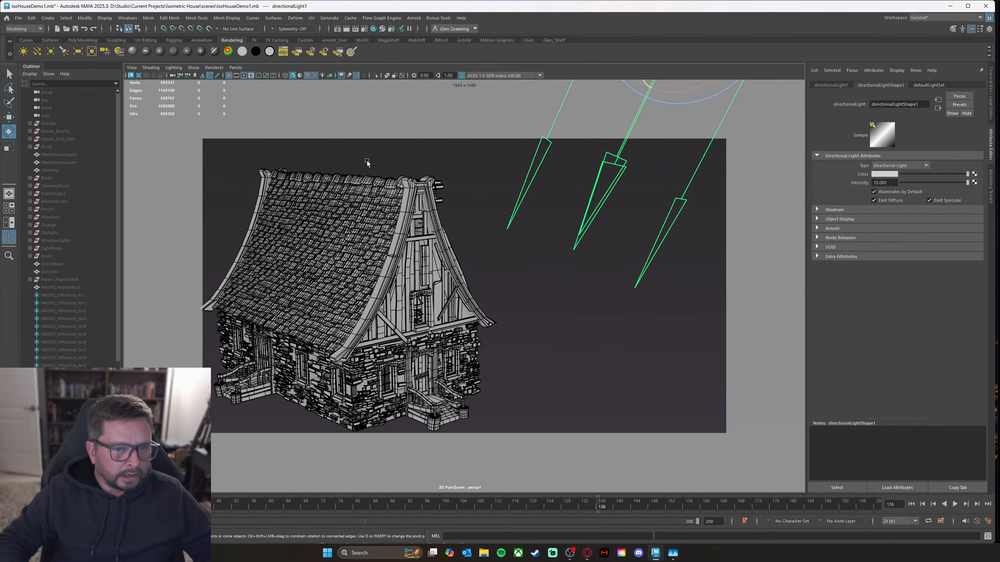
left_click(235, 67)
mouse_move(252, 75)
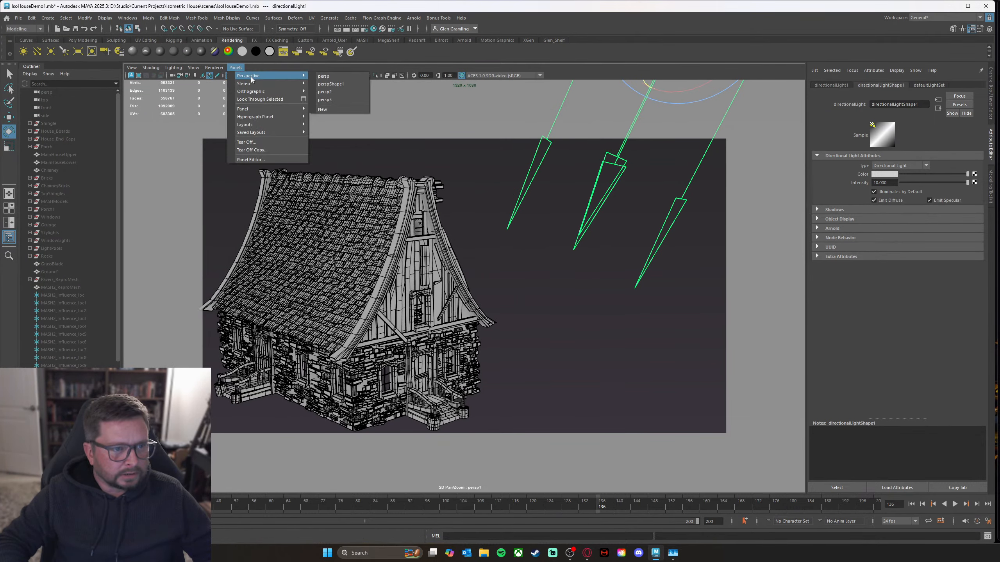
left_click(337, 77)
Step: Frame the whole house from a three-quarter front angle in the persp camera and start an interactive Arnold render of it
left_click_drag(515, 324, 379, 371, "alt")
middle_click_drag(379, 370, 479, 372, "alt")
right_click_drag(479, 372, 532, 369, "alt")
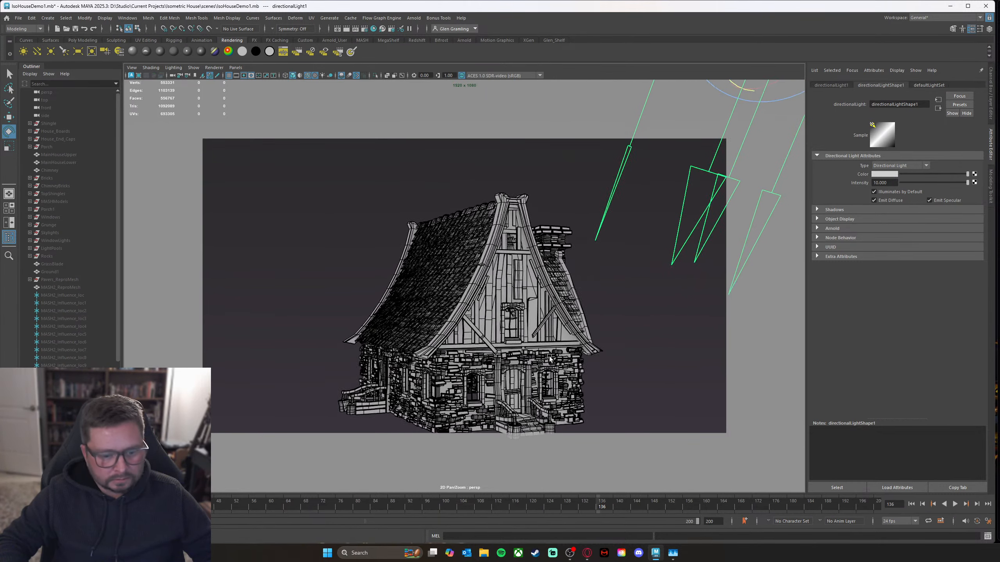
middle_click_drag(532, 368, 553, 332, "alt")
left_click_drag(413, 332, 511, 354, "alt")
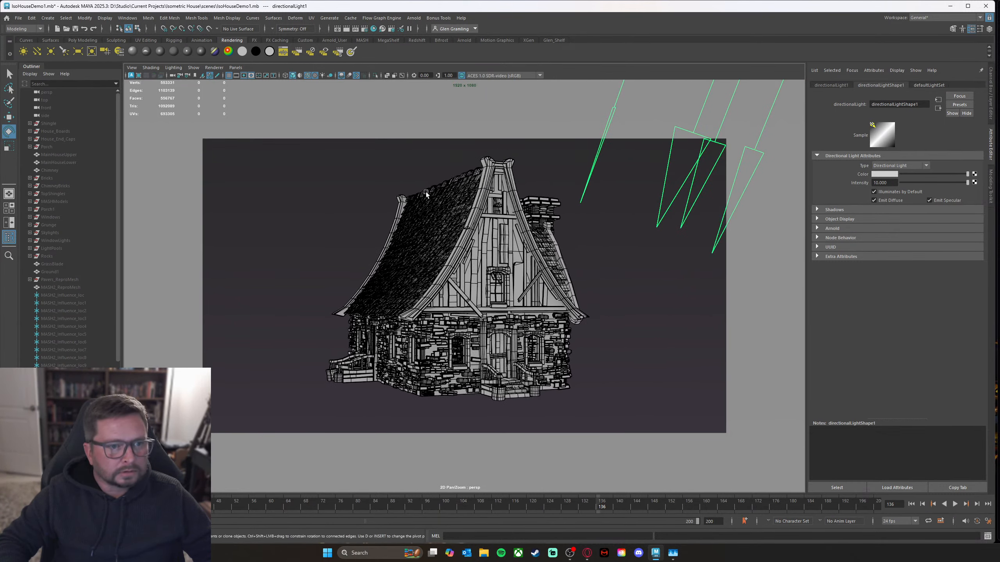
left_click(382, 41)
left_click(676, 54)
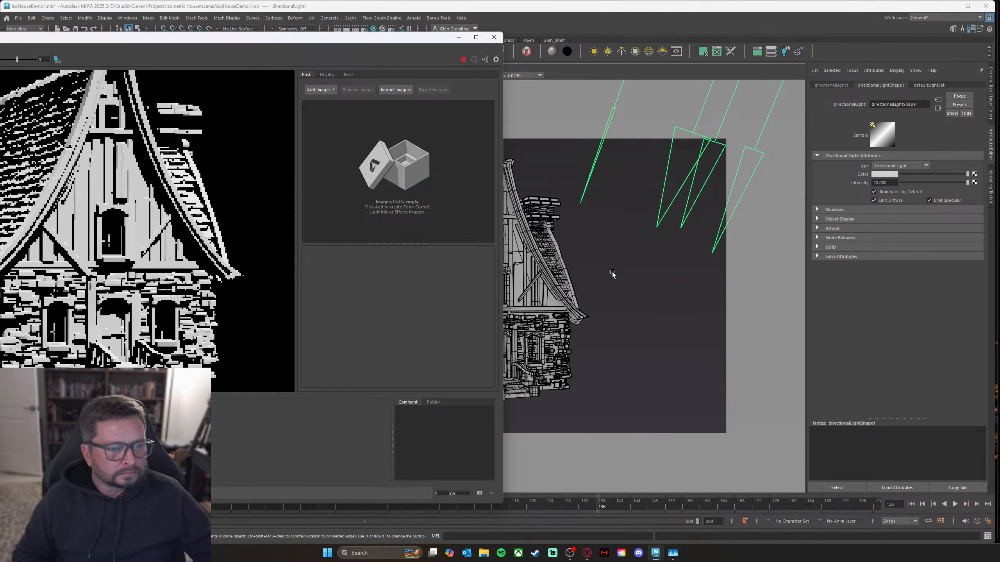
left_click_drag(582, 292, 587, 299, "alt")
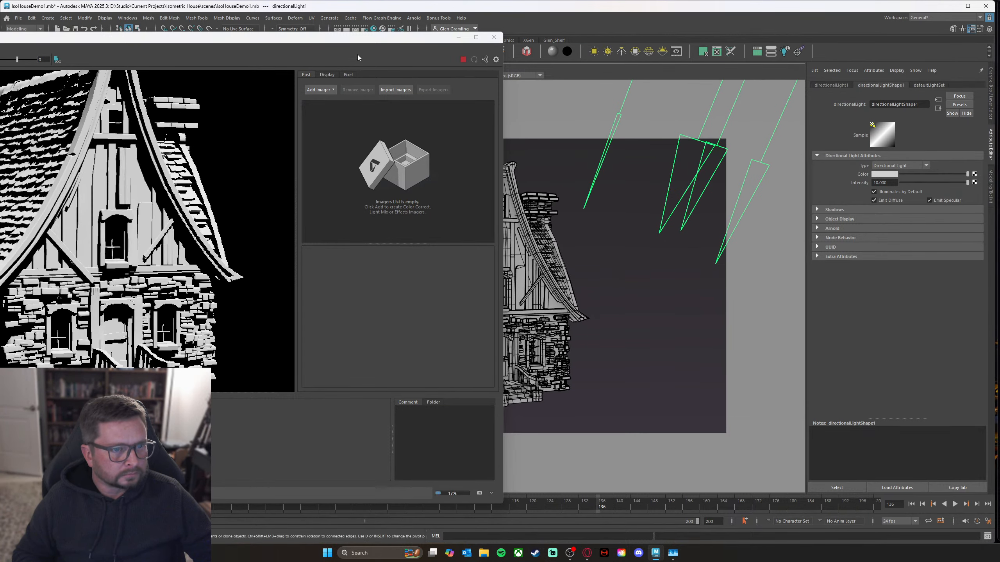
Step: Uncover the viewport beside the render window and reframe the persp camera as a close-up of the front door and windows
left_click_drag(368, 40, 397, 34)
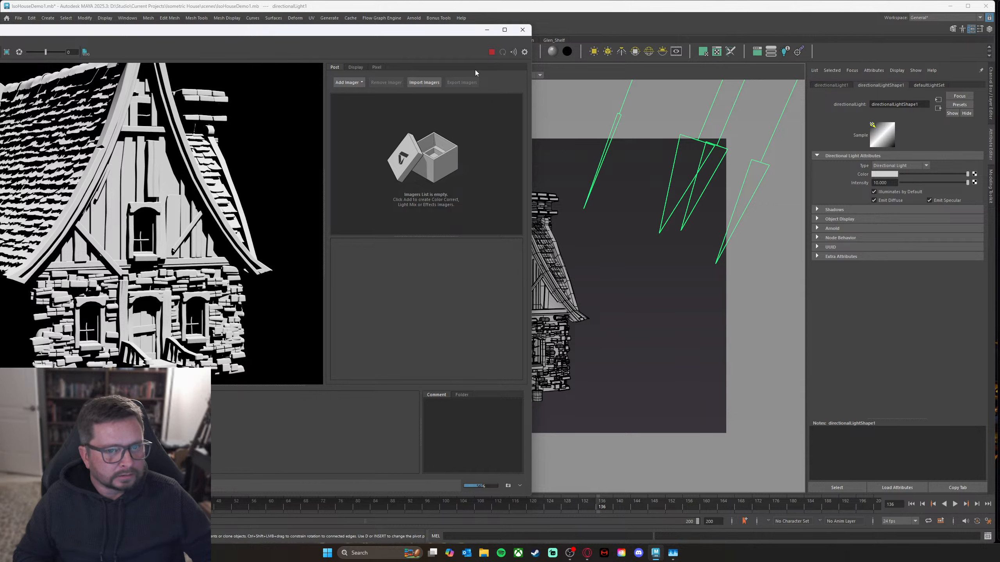
left_click_drag(446, 34, 351, 41)
scroll(695, 246, "up", 5)
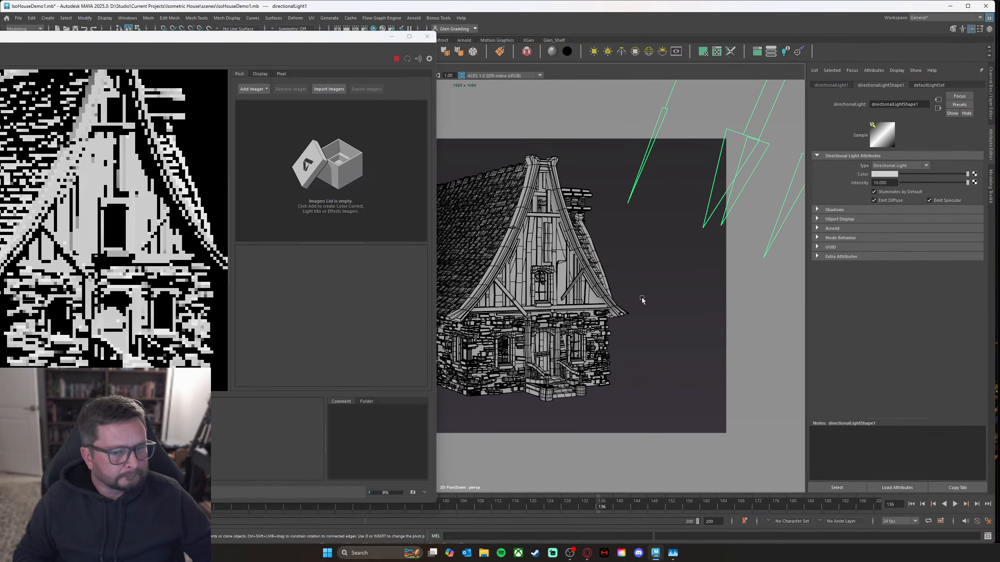
scroll(680, 309, "up", 6)
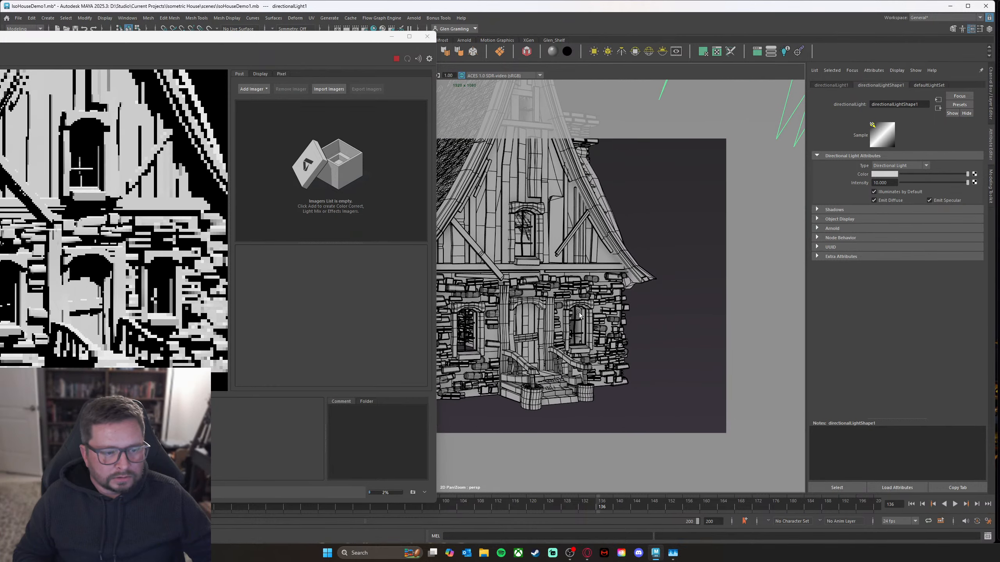
middle_click_drag(632, 320, 579, 301, "alt")
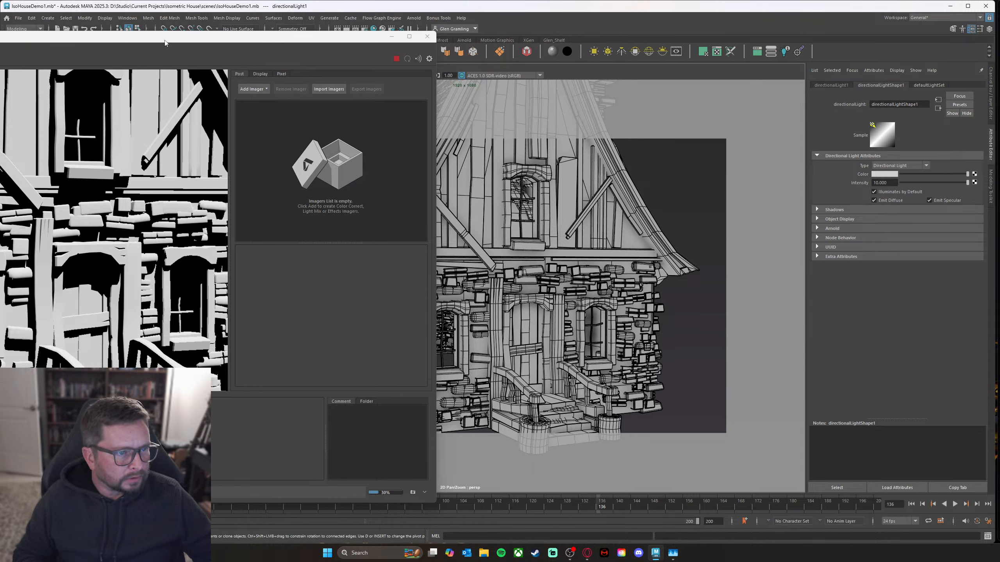
Step: Bring the render window back over the viewport to show the close-up, and stop the interactive render
left_click_drag(165, 41, 181, 38)
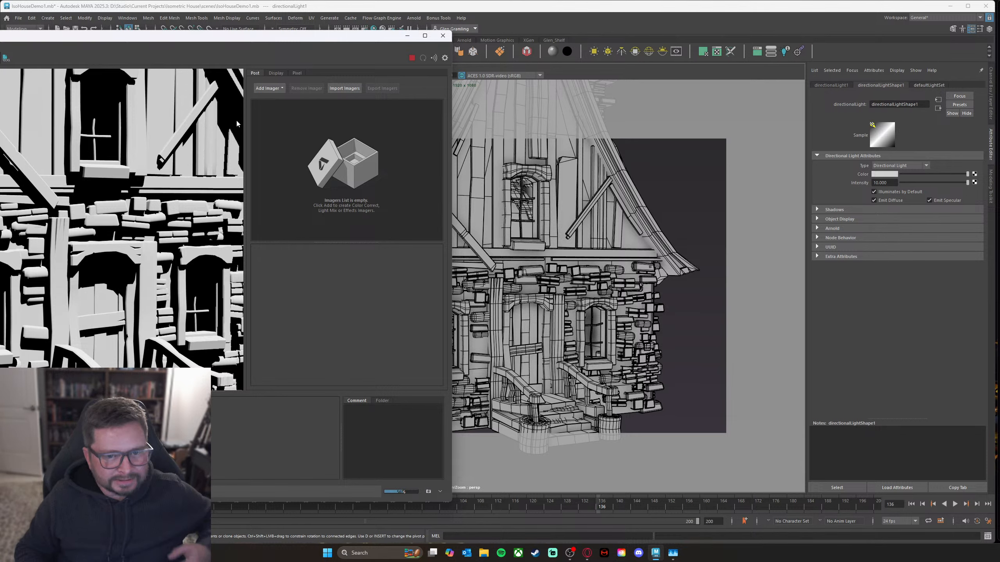
left_click_drag(311, 38, 518, 60)
left_click(602, 64)
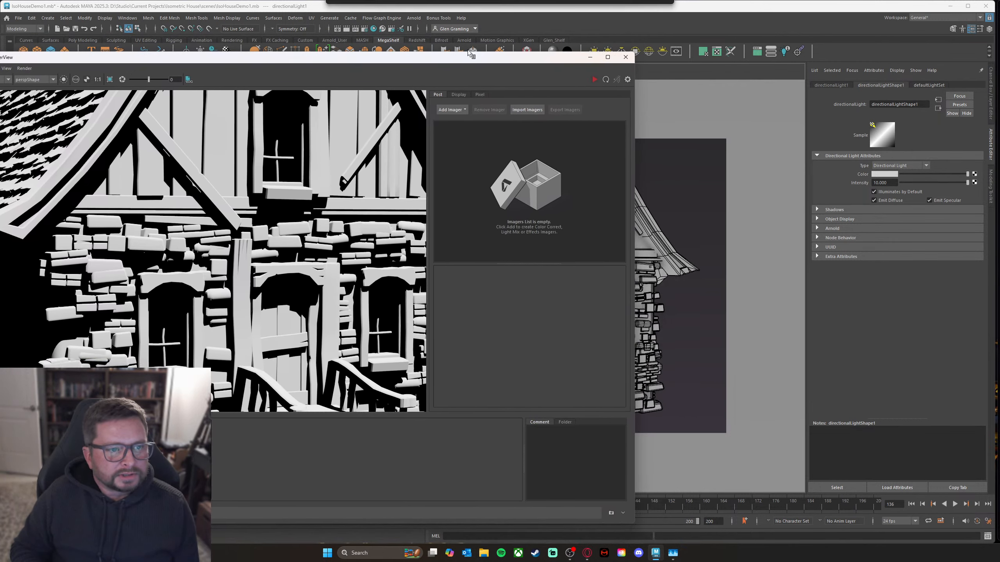
Step: Open the Render Settings, store a snapshot of the close-up render, and arrange both windows side by side
left_click(366, 29)
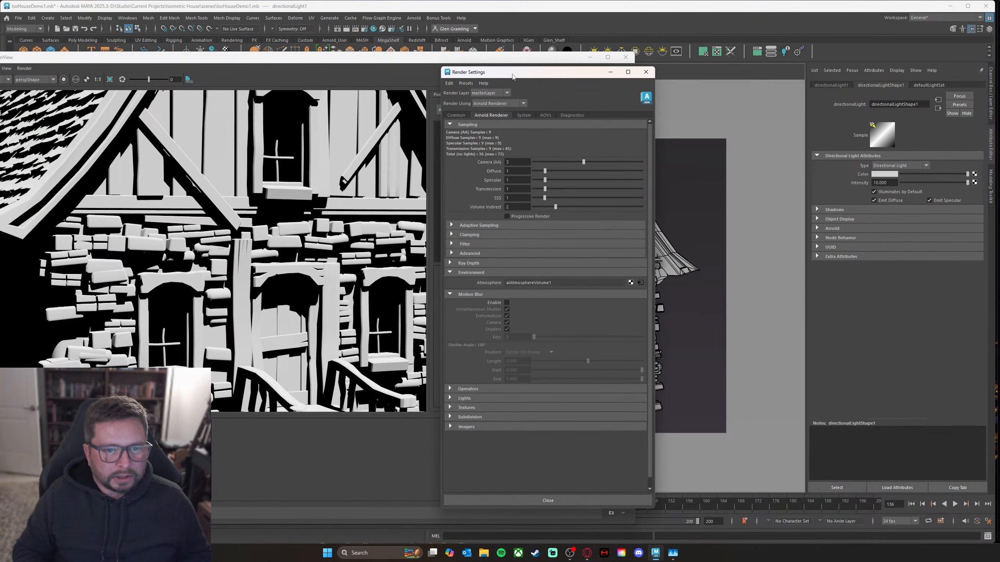
left_click_drag(513, 77, 770, 75)
left_click_drag(570, 59, 681, 46)
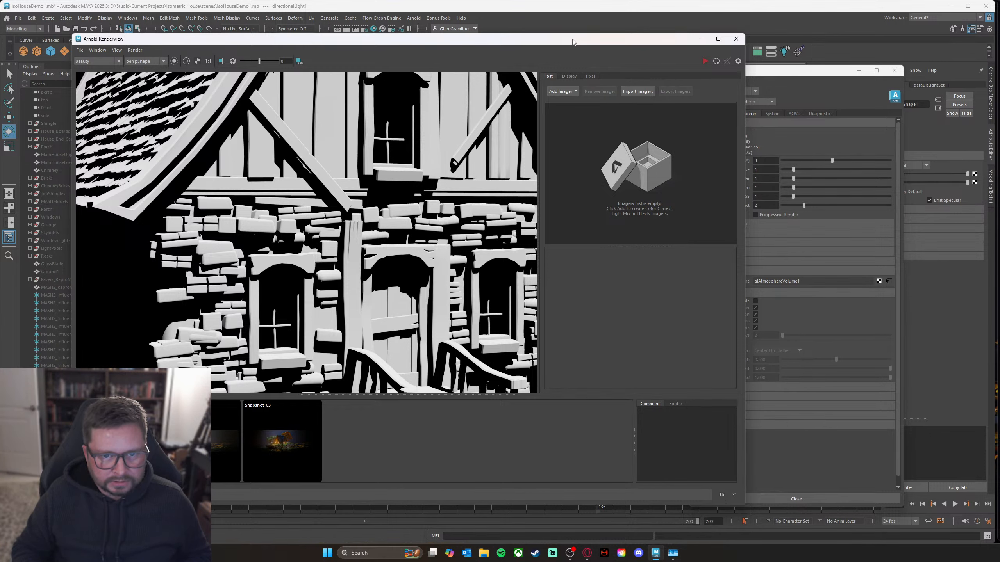
left_click_drag(568, 42, 565, 42)
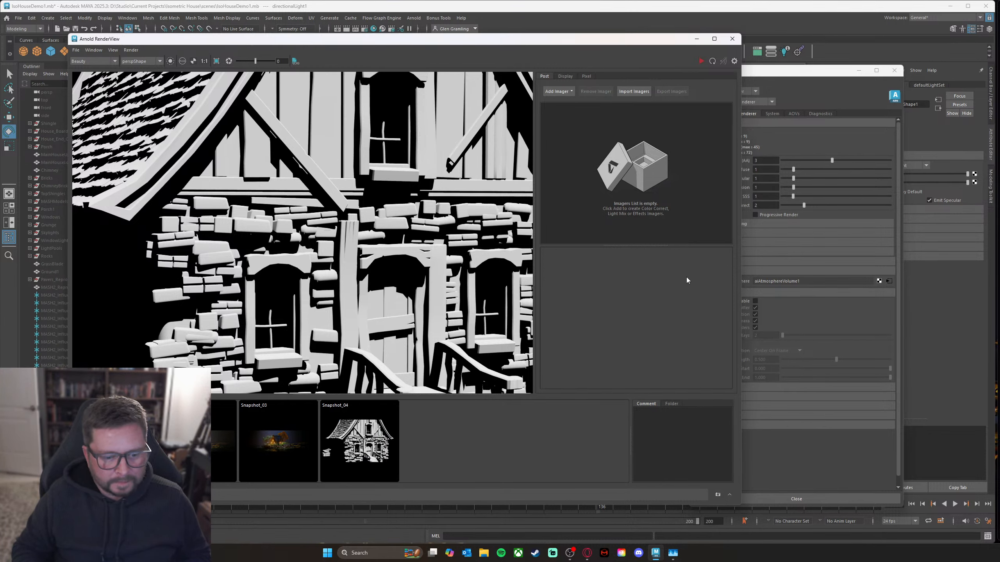
left_click_drag(656, 40, 598, 41)
left_click_drag(818, 76, 742, 58)
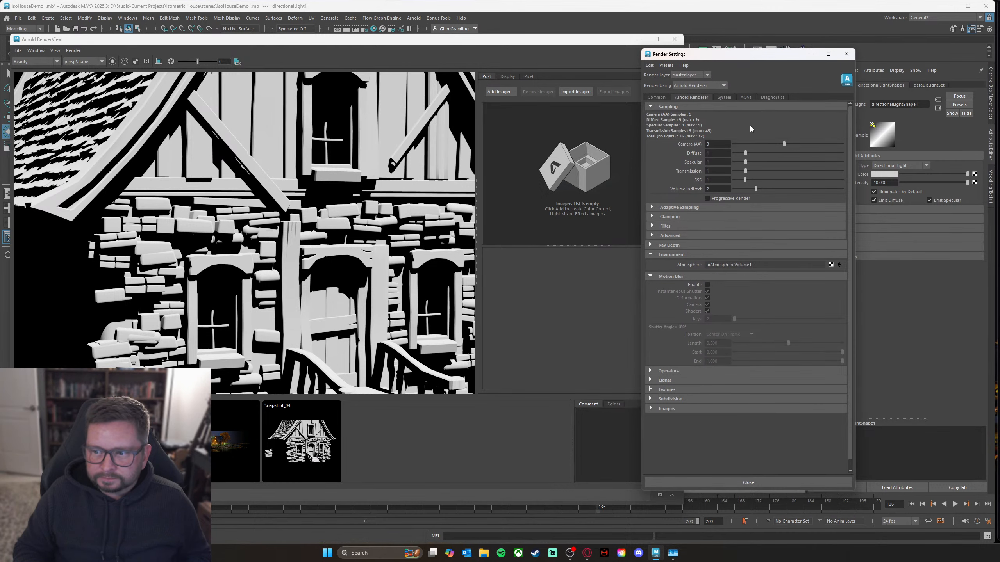
Step: Expand the Arnold sampling Filter settings and open the filter type choices
left_click(665, 227)
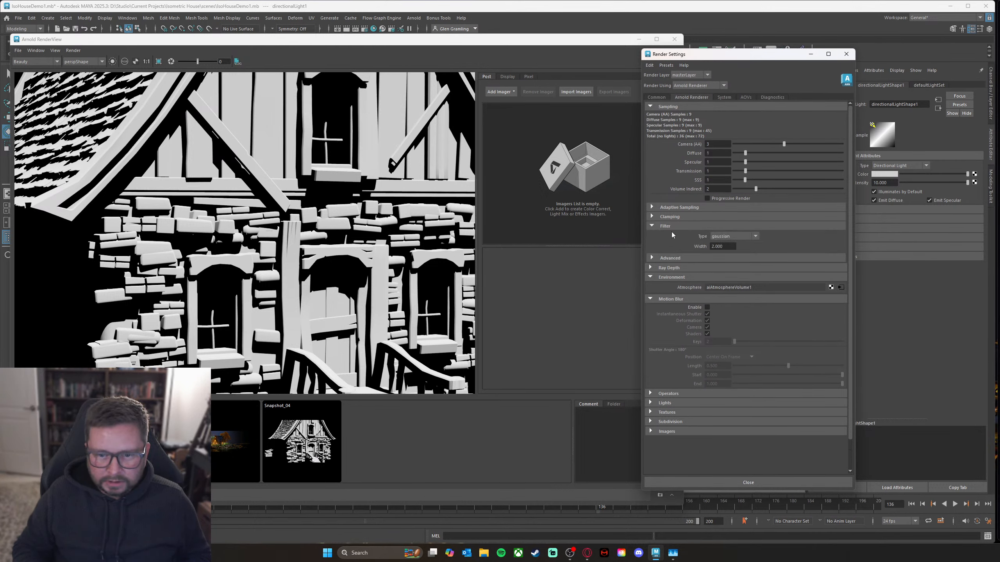
left_click(755, 236)
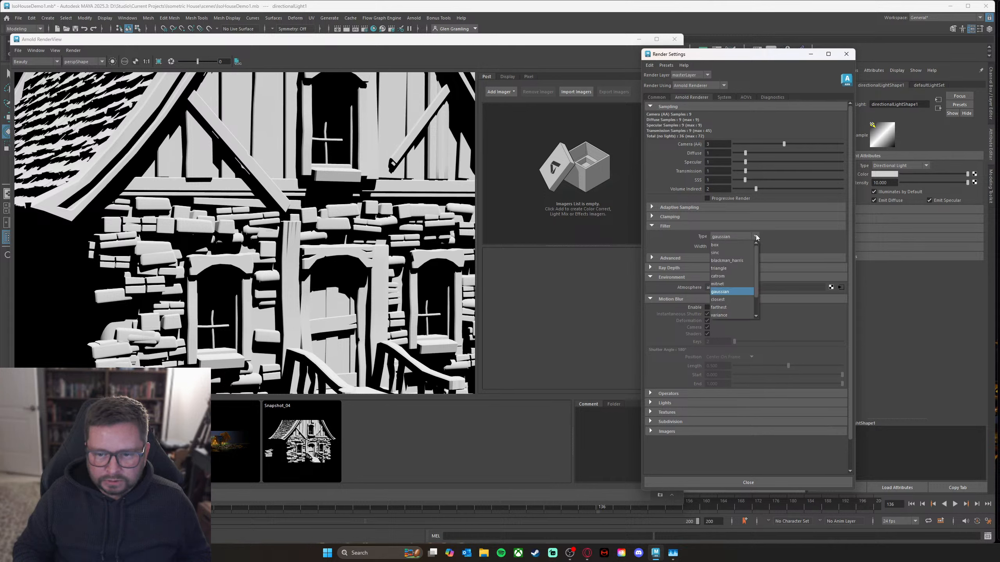
Step: Set the Arnold sampling filter type to contour in the render settings and close them
scroll(731, 316, "down", 1)
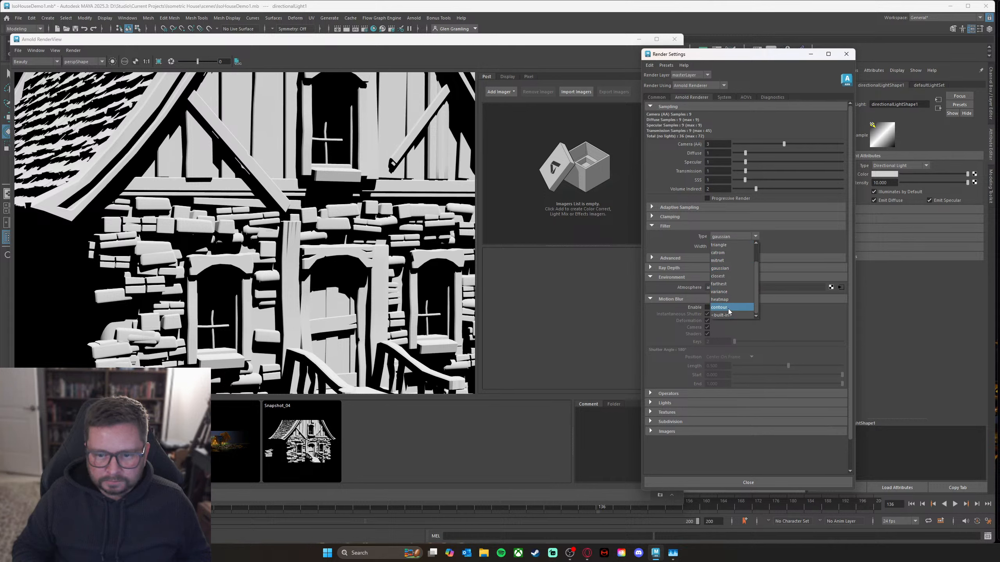
left_click(721, 307)
left_click_drag(777, 58, 736, 64)
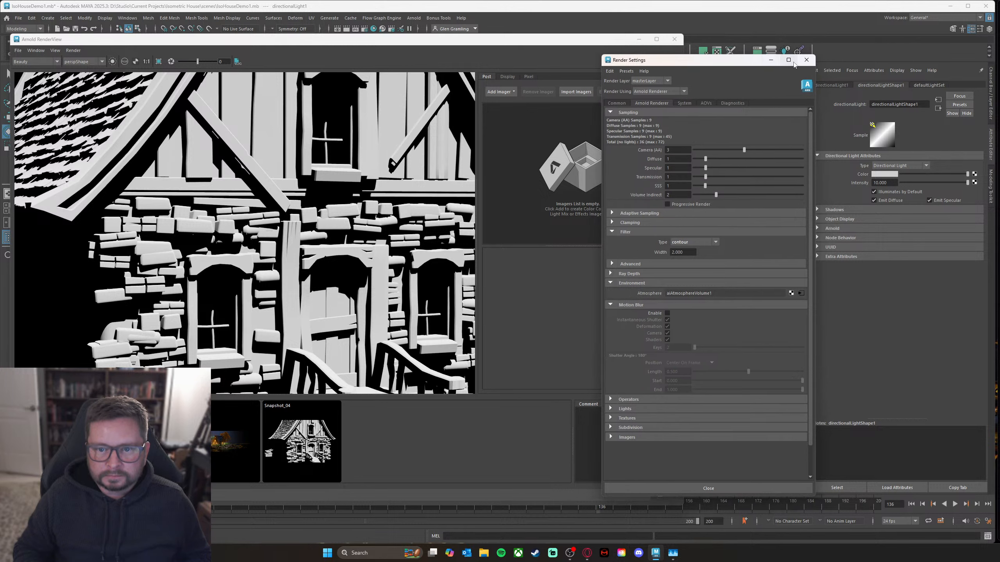
left_click(806, 61)
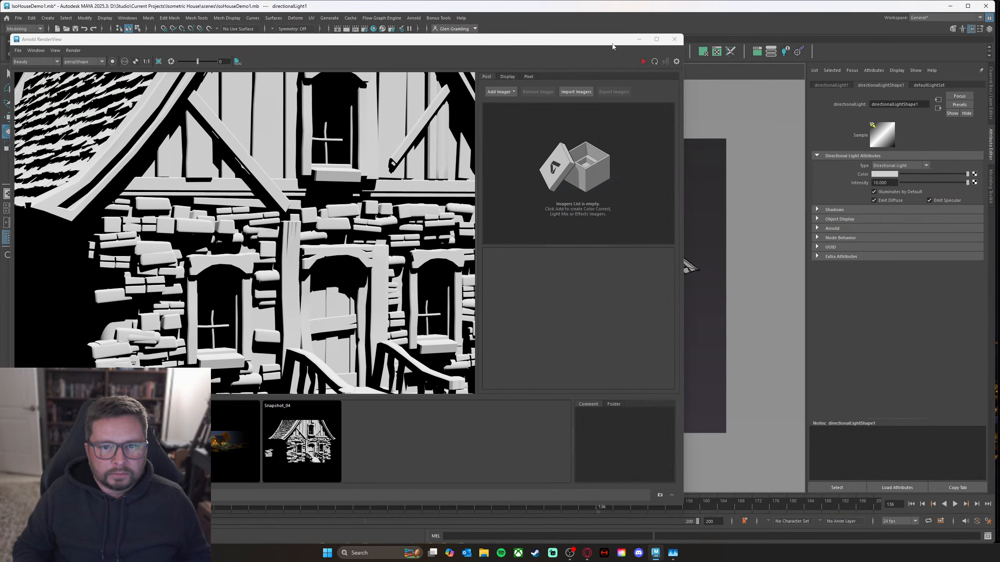
Step: Refresh the Arnold render and move the RenderView window aside to expose the house in the viewport
left_click_drag(606, 40, 658, 39)
left_click(708, 62)
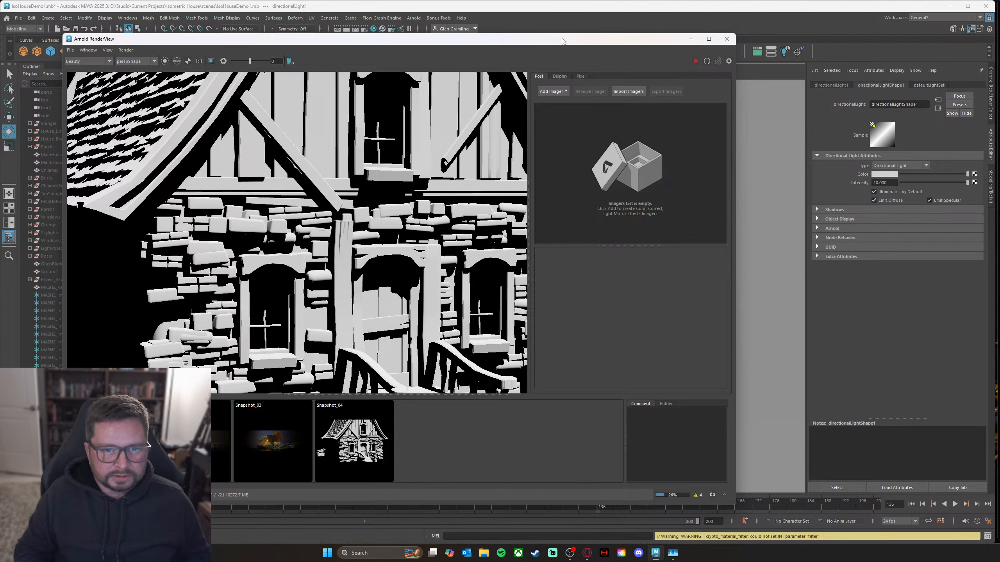
left_click_drag(562, 41, 567, 36)
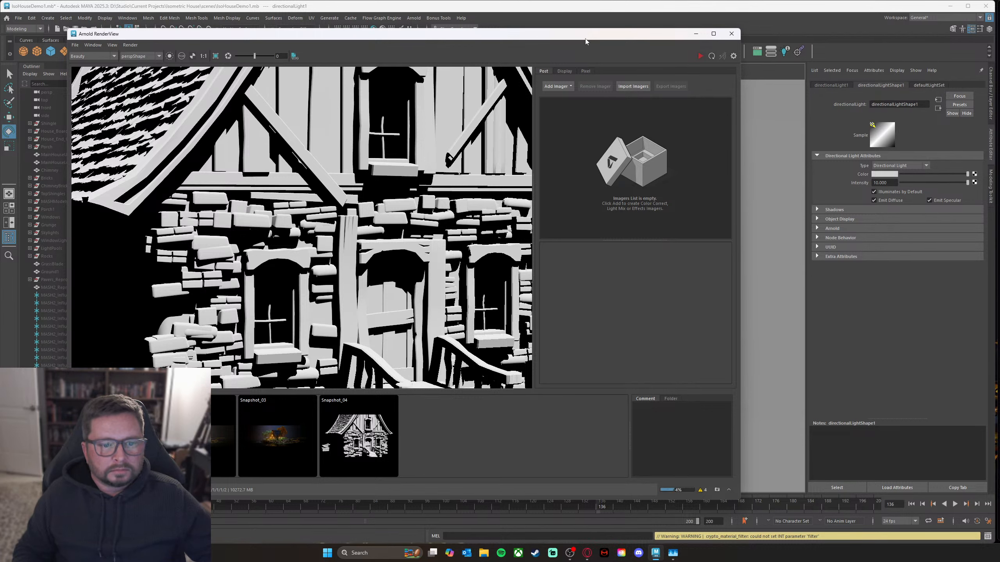
left_click_drag(586, 40, 383, 39)
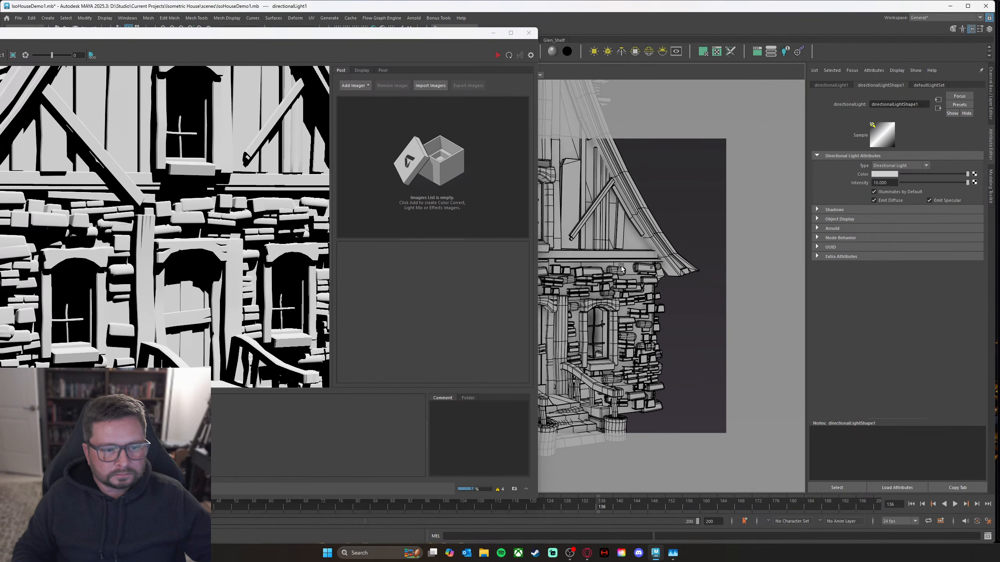
Step: Open the house mesh's material attributes and rename its toon shader to aiToon1Test
left_click_drag(621, 267, 633, 276, "alt")
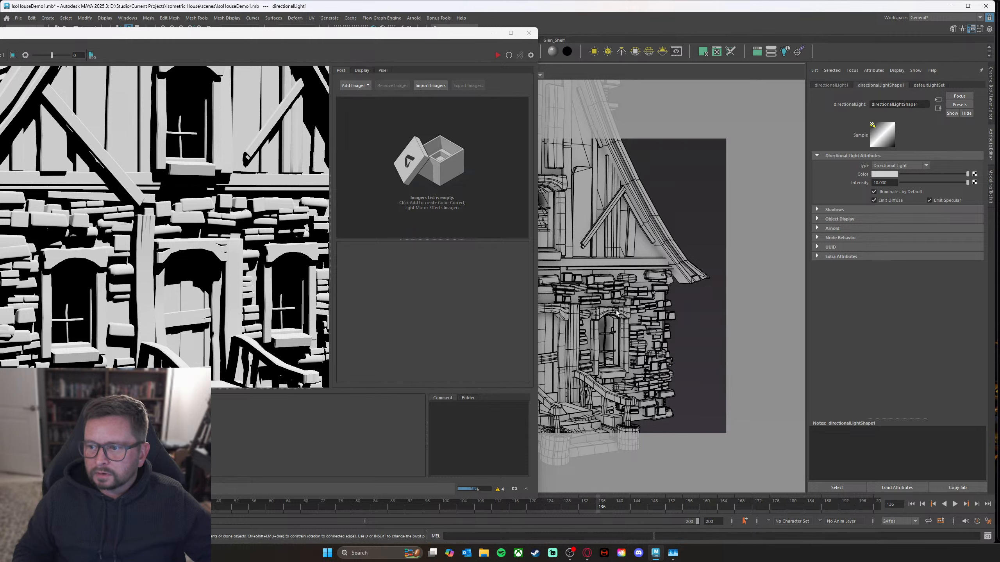
middle_click_drag(609, 240, 634, 240, "alt")
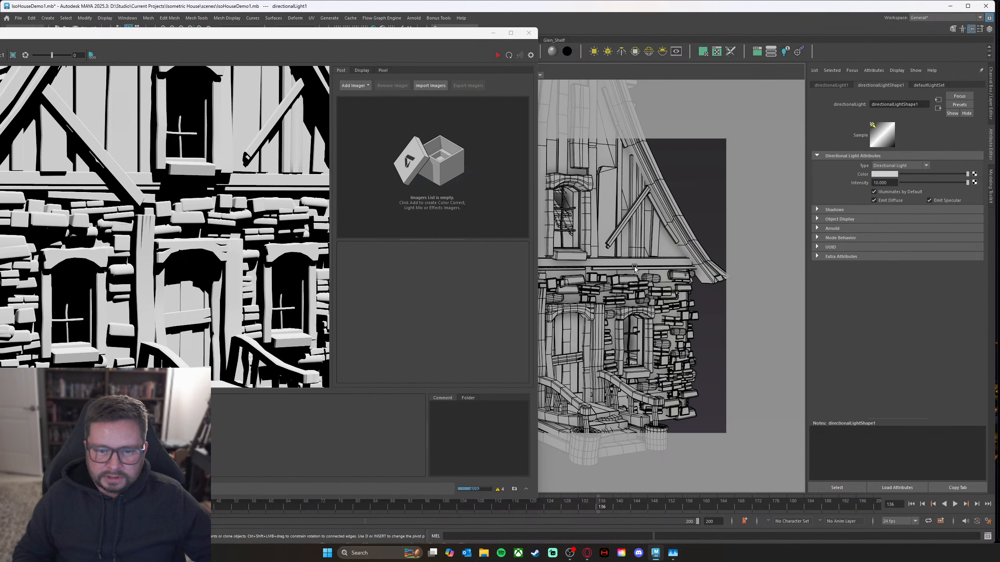
left_click(633, 264)
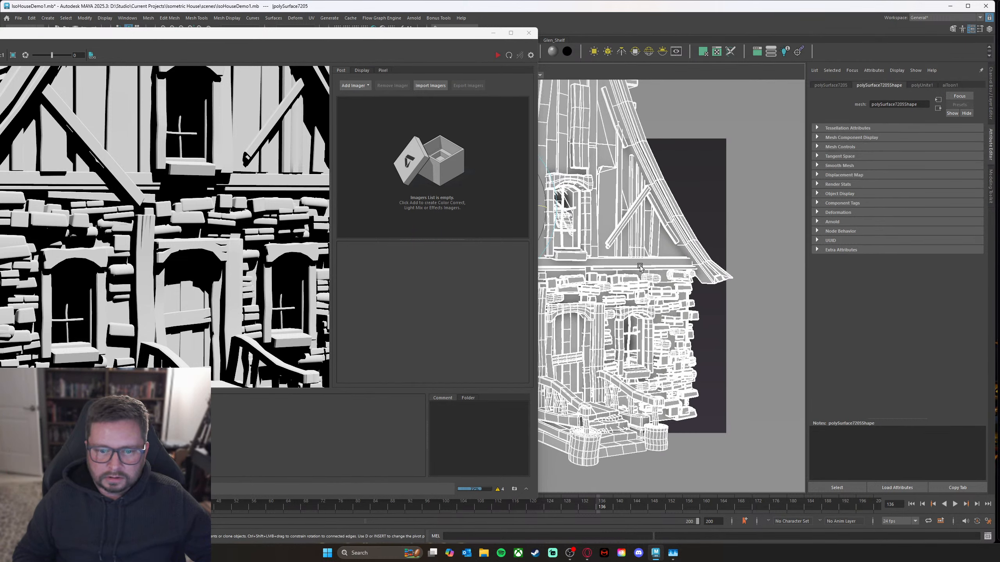
right_click_drag(640, 266, 644, 457)
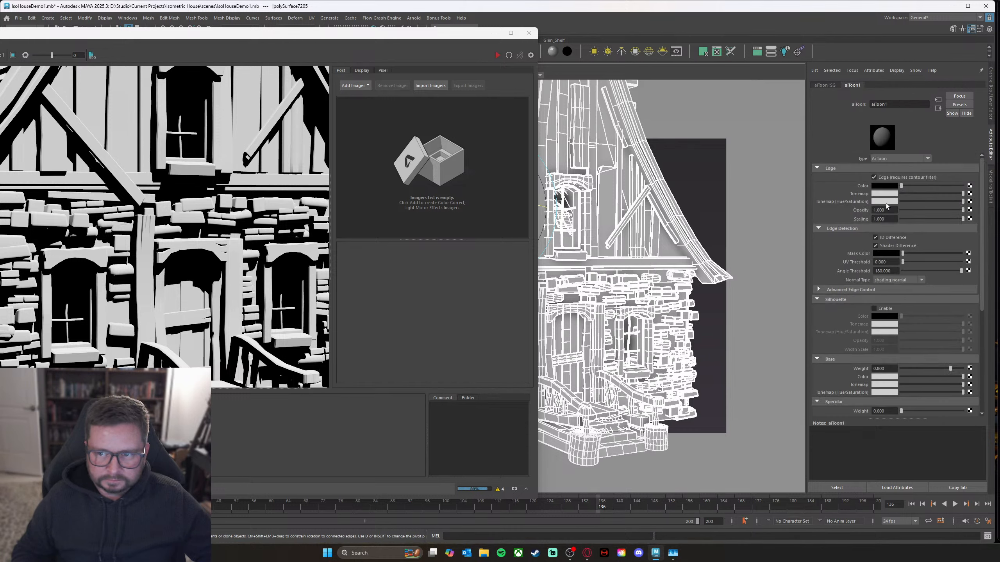
left_click(891, 105)
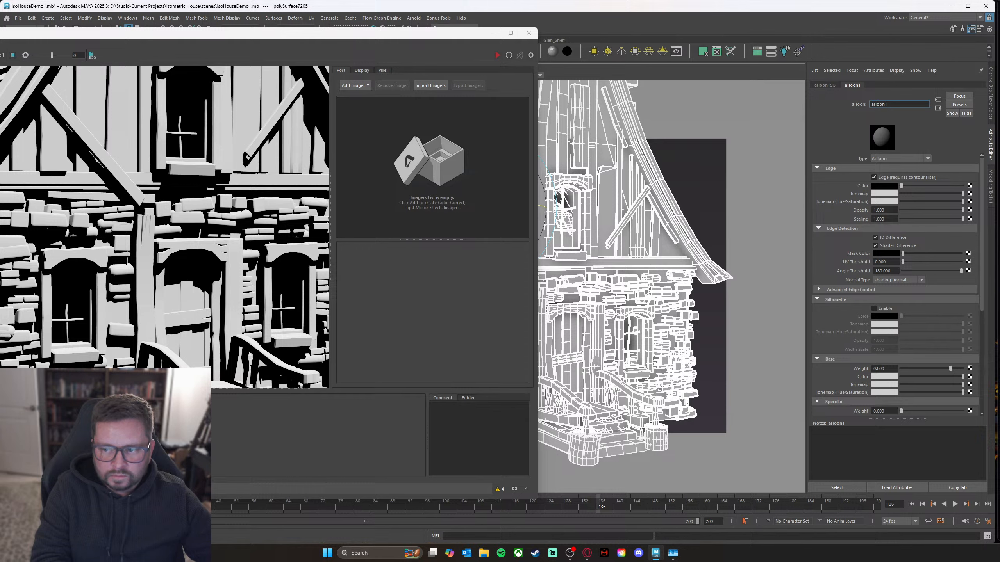
type("Test")
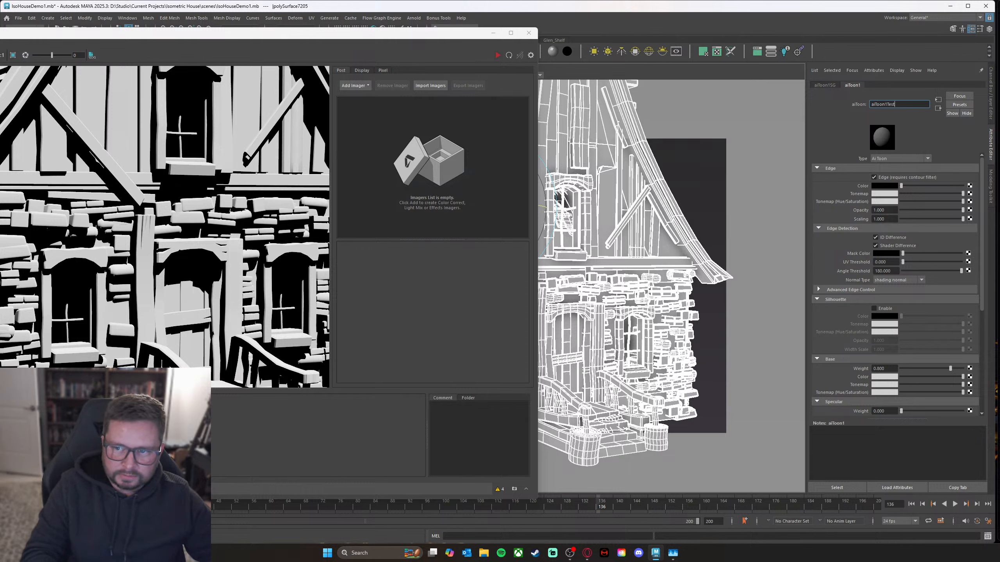
key("Return")
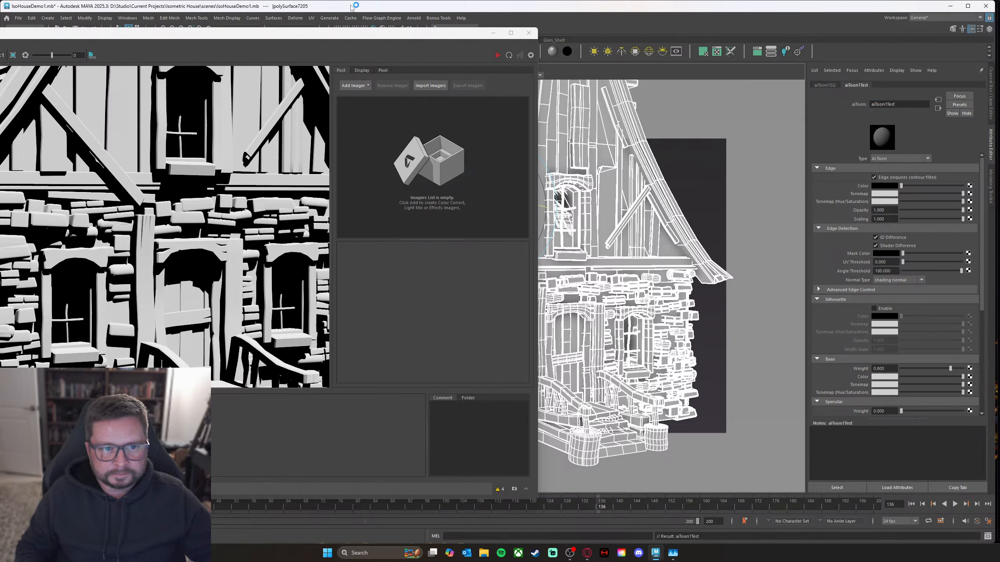
Step: Connect a new aiRampRgb node to the toon shader's base Tonemap
left_click_drag(386, 34, 393, 32)
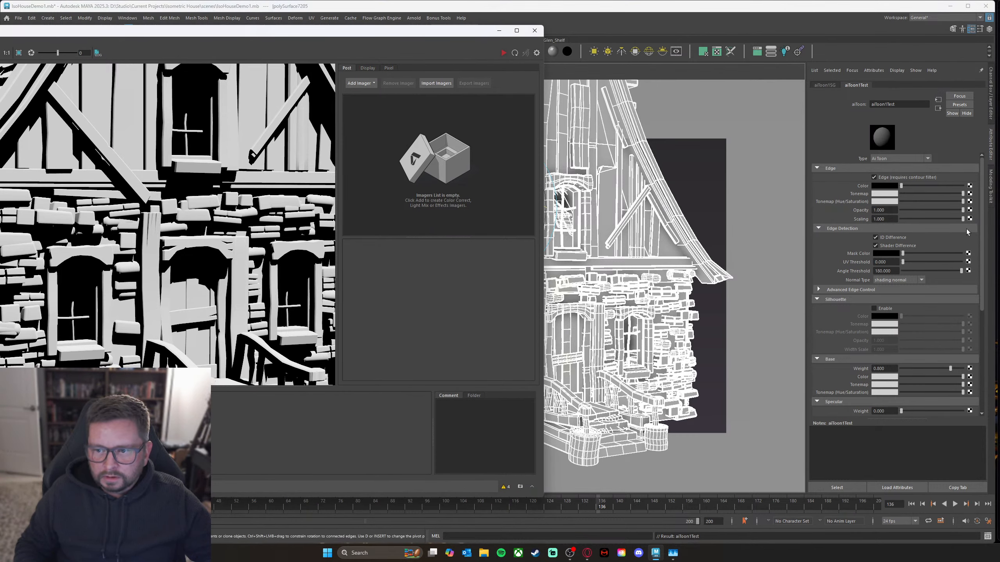
left_click_drag(983, 215, 991, 277)
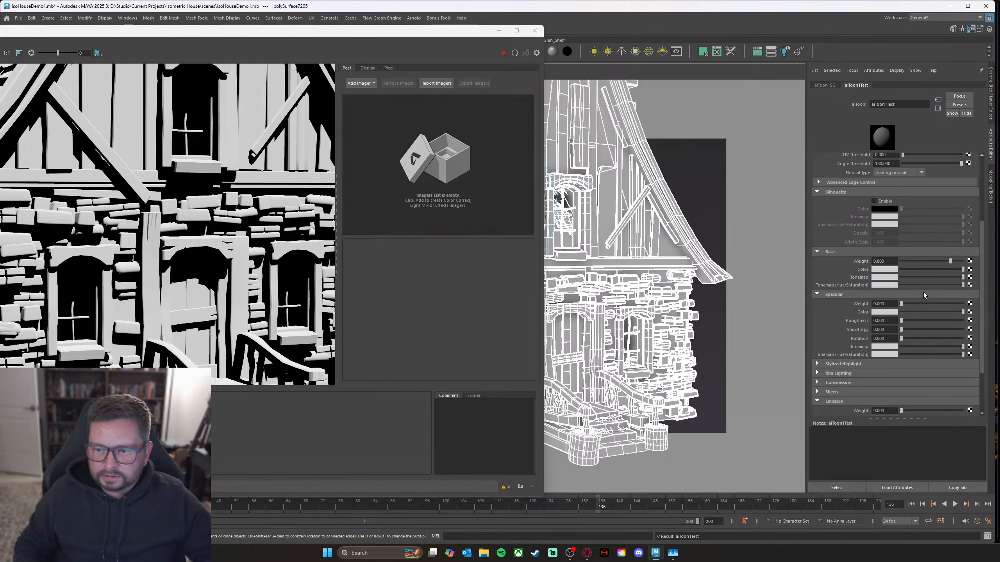
left_click(969, 277)
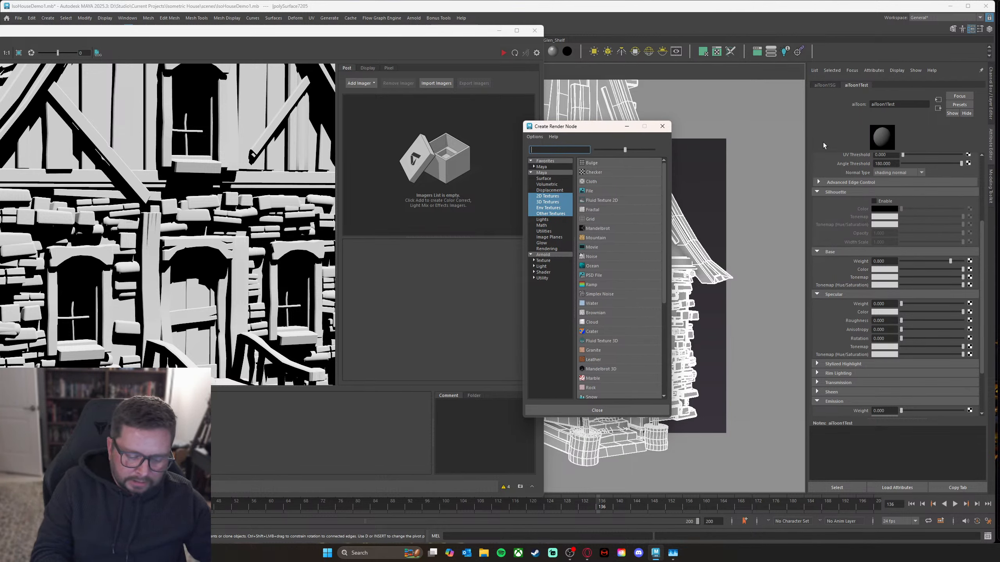
left_click(542, 278)
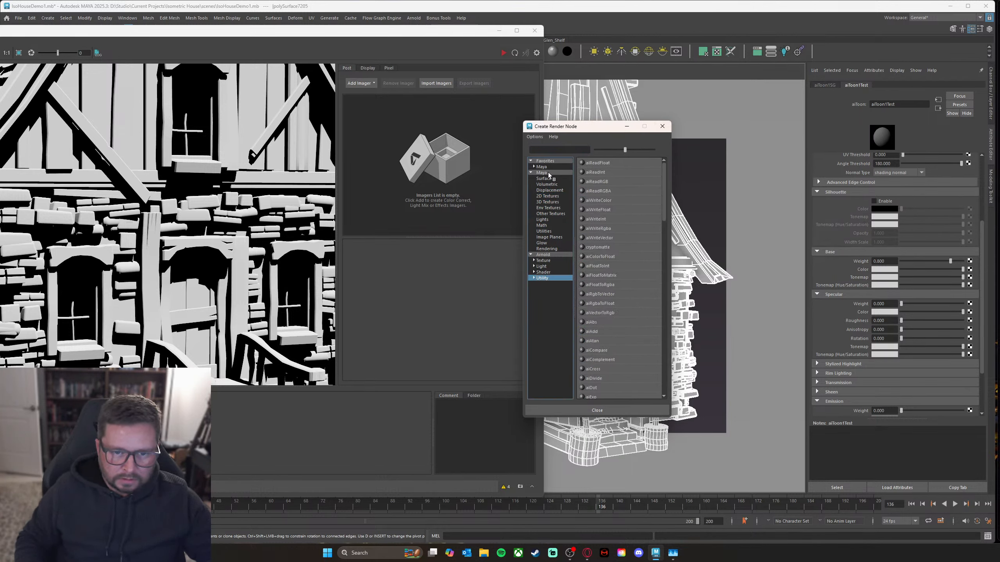
left_click(566, 149)
type("ramp")
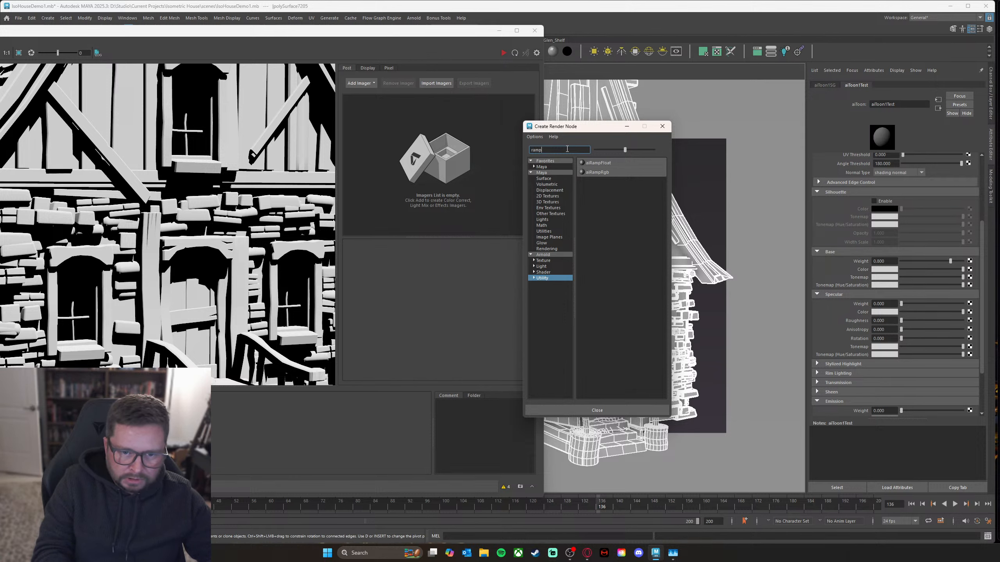
left_click(604, 174)
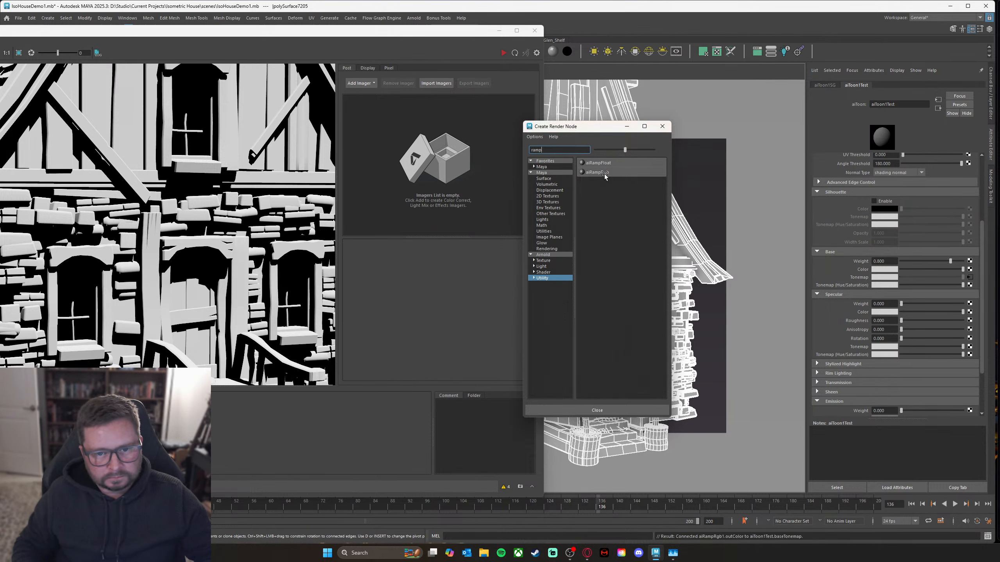
Step: Set the interpolation of both the black and the white ramp points to None for hard tone steps
left_click_drag(406, 32, 450, 30)
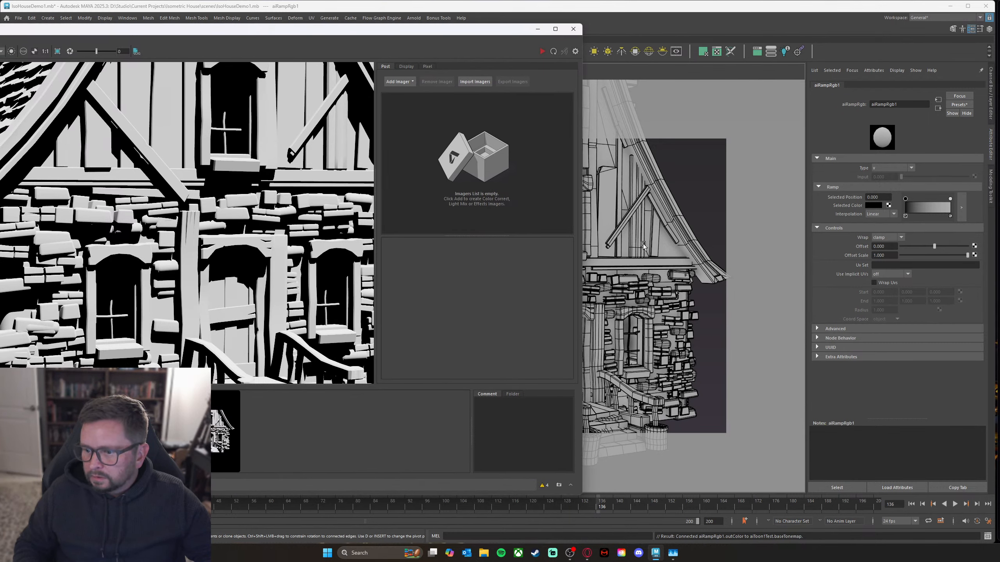
left_click(884, 215)
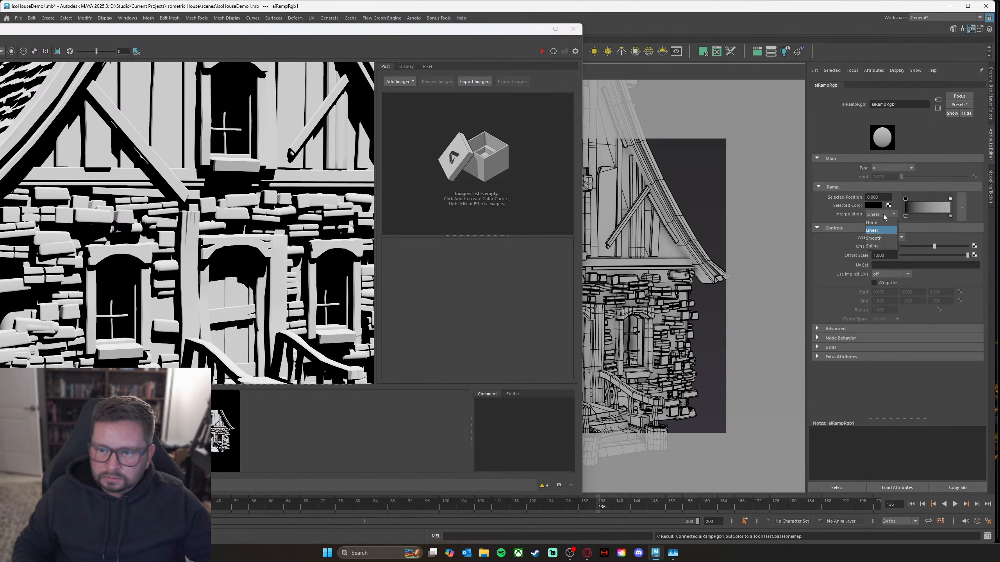
left_click(906, 200)
left_click(883, 216)
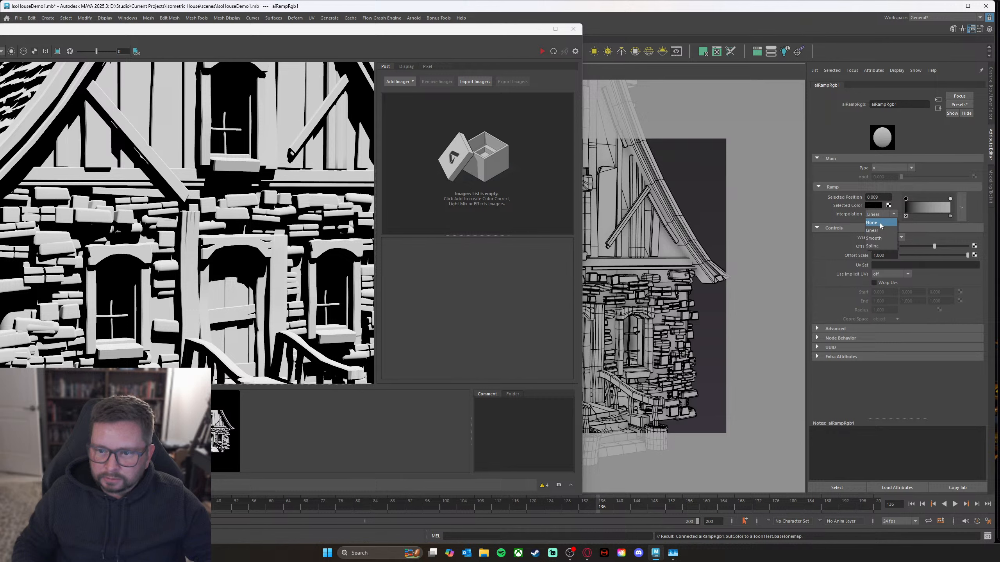
left_click(877, 218)
left_click(950, 199)
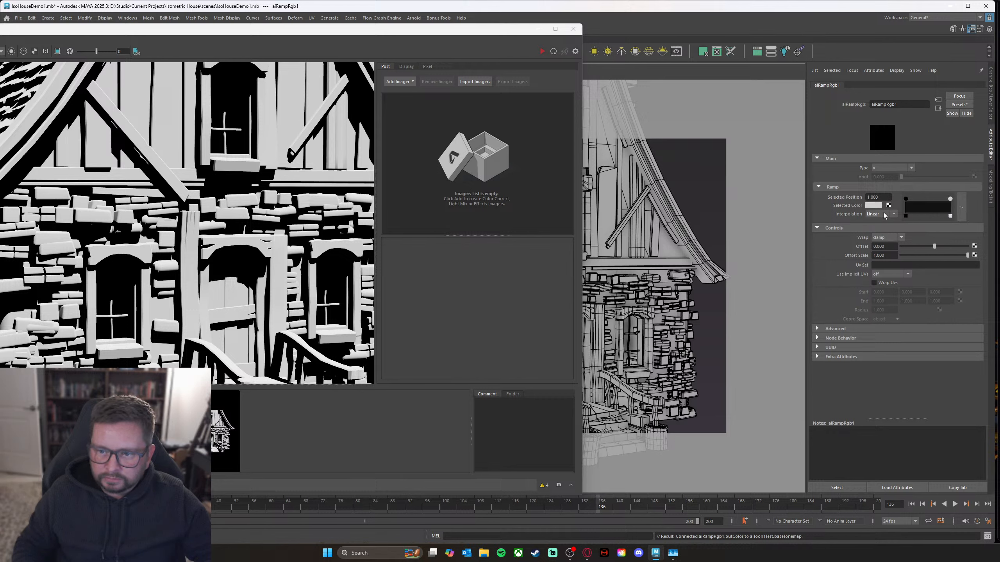
left_click(882, 215)
left_click(877, 219)
Step: Move the white ramp point slightly inward and add a mid-grey point at position 0.435
mouse_move(947, 200)
left_mouse_down()
mouse_move(919, 201)
mouse_move(939, 204)
left_mouse_up()
left_click(931, 200)
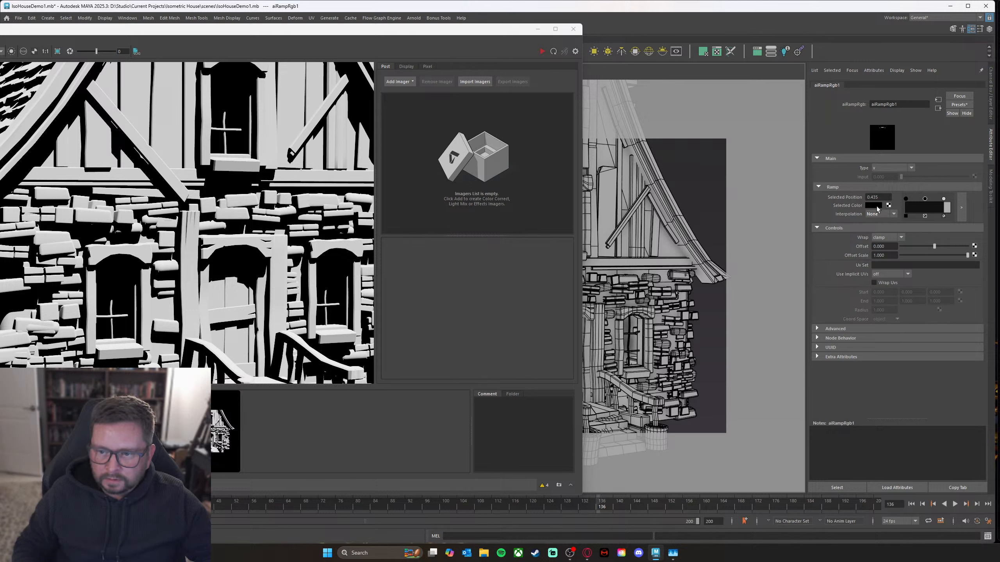
left_click(874, 205)
left_click_drag(863, 256, 871, 257)
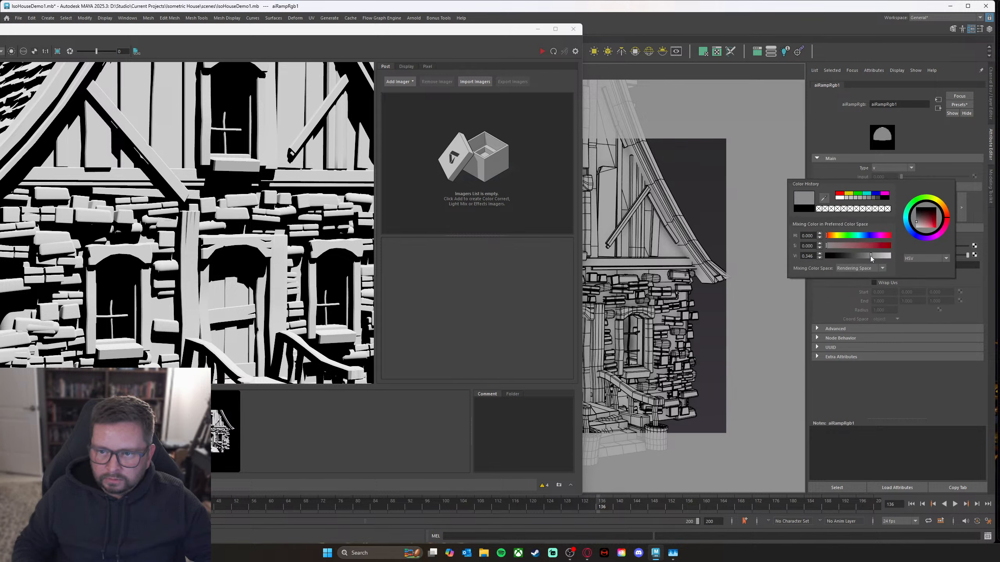
Step: Select the house mesh and bring up the base settings of its aiToon1Test material
left_click_drag(502, 30, 552, 34)
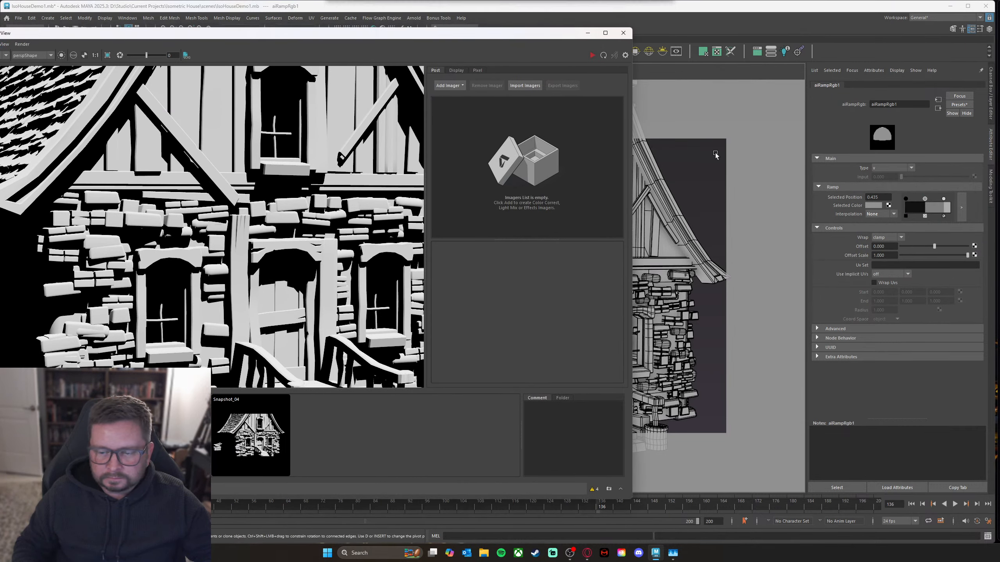
left_click(678, 250)
left_click(668, 257)
right_click(667, 256)
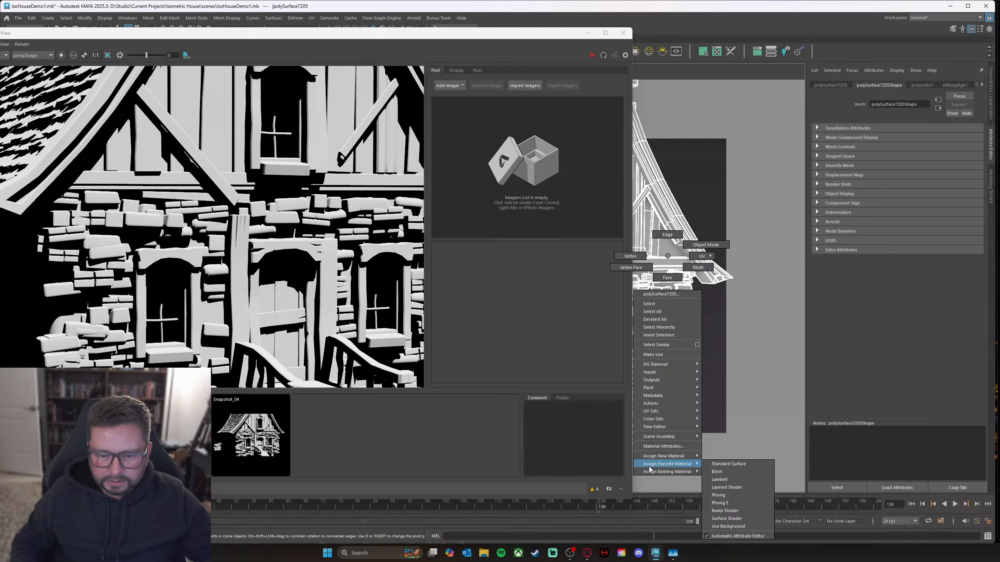
left_click(663, 446)
scroll(917, 254, "up", 3)
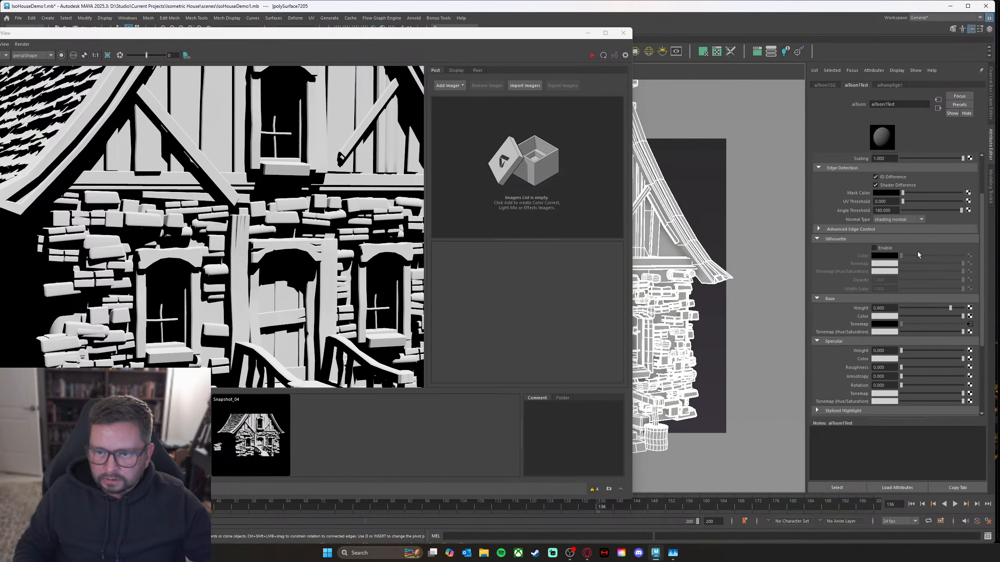
scroll(917, 259, "down", 1)
scroll(899, 280, "down", 1)
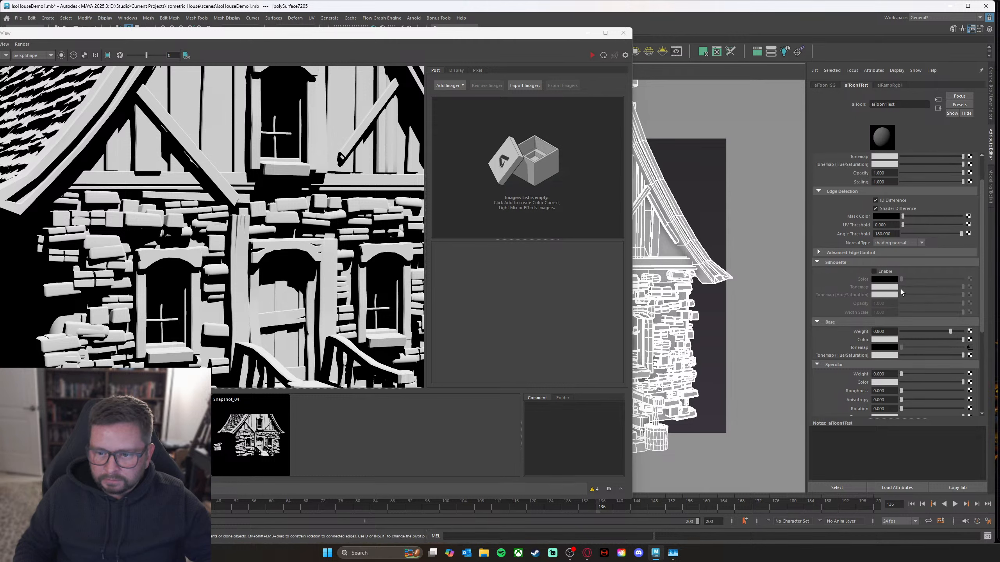
Step: Change the toon shader's base color to a saturated blue with a hue of about 225
left_click(885, 293)
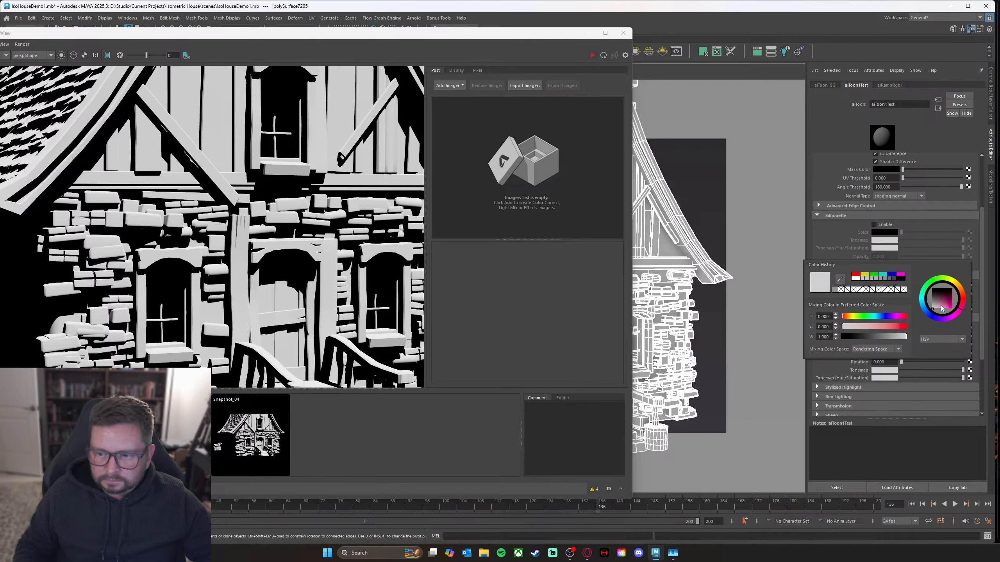
left_click_drag(942, 308, 948, 312)
left_click(964, 295)
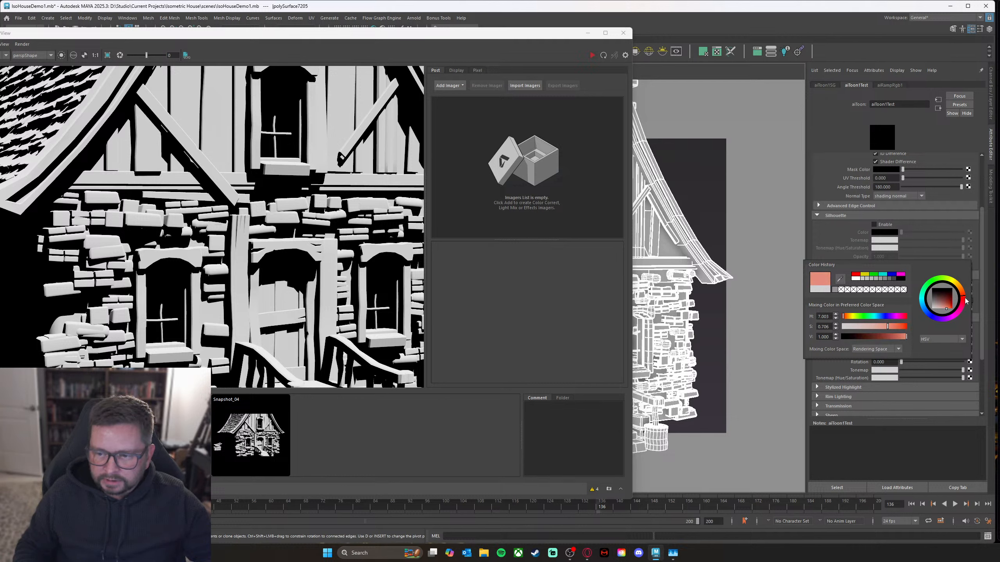
left_click_drag(966, 301, 920, 322)
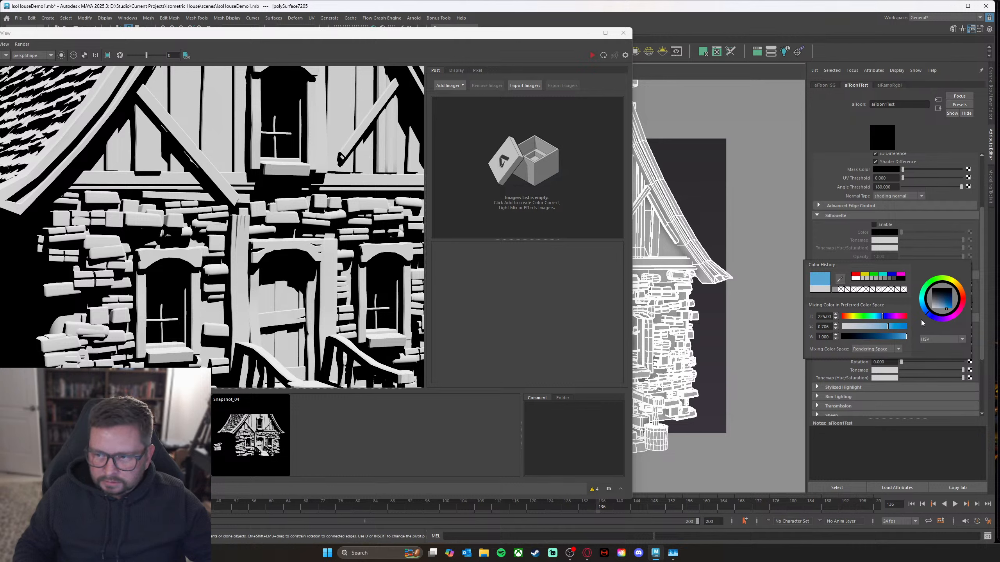
left_click(949, 309)
left_click_drag(948, 310, 950, 312)
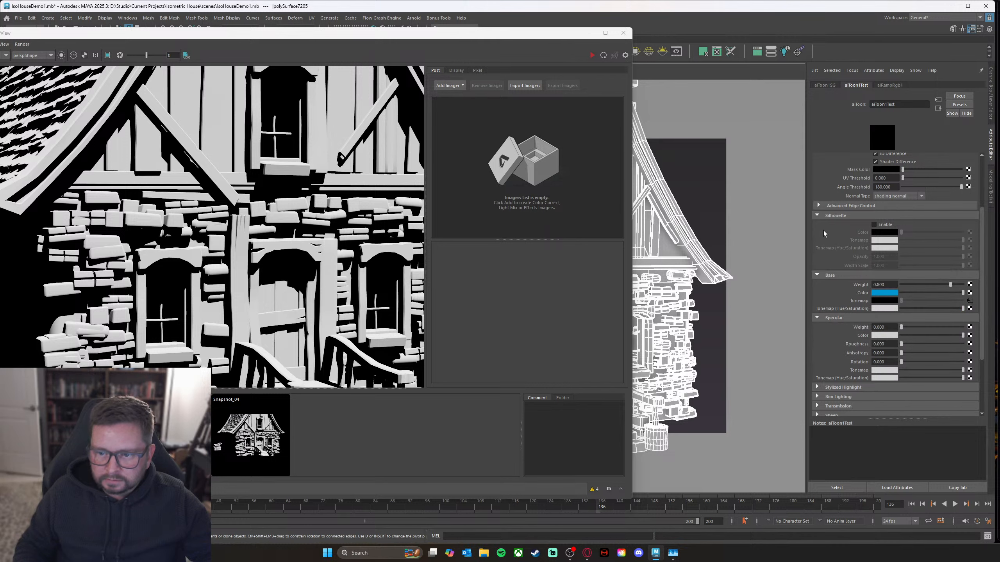
Step: Start the render and move the base tonemap ramp's white point to 0.765 and its mid-grey point to 0.417
left_click_drag(396, 40, 477, 39)
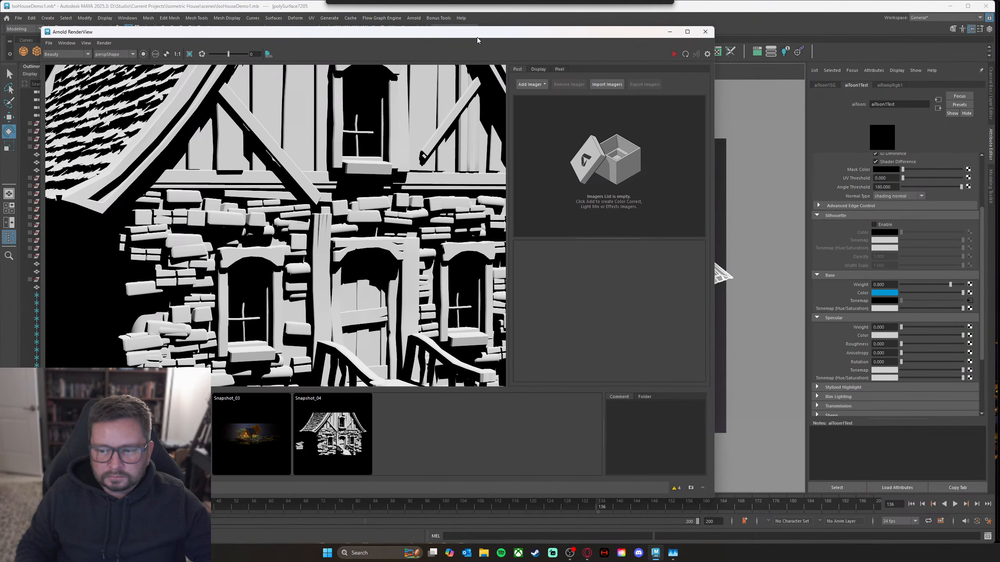
left_click(970, 301)
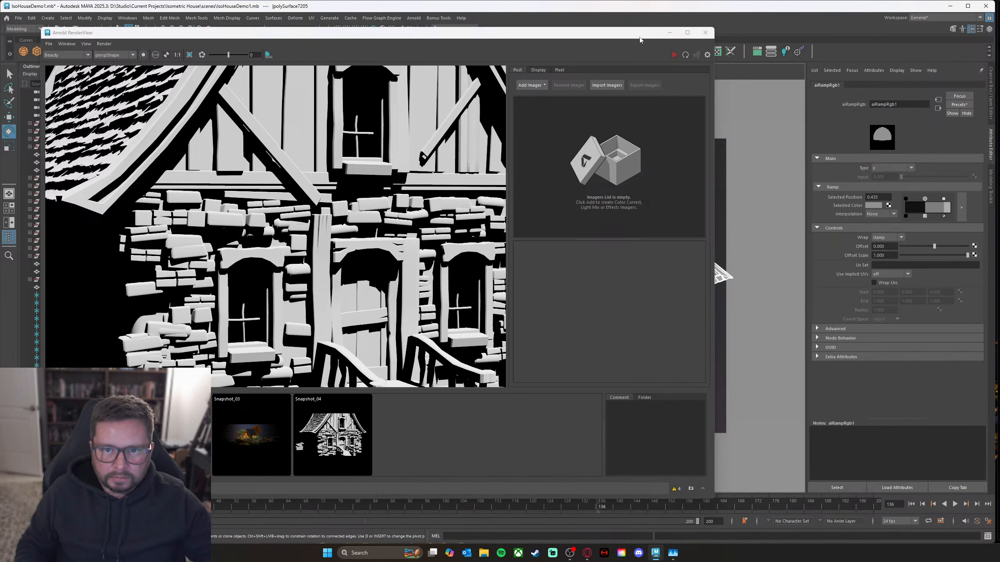
left_click(674, 55)
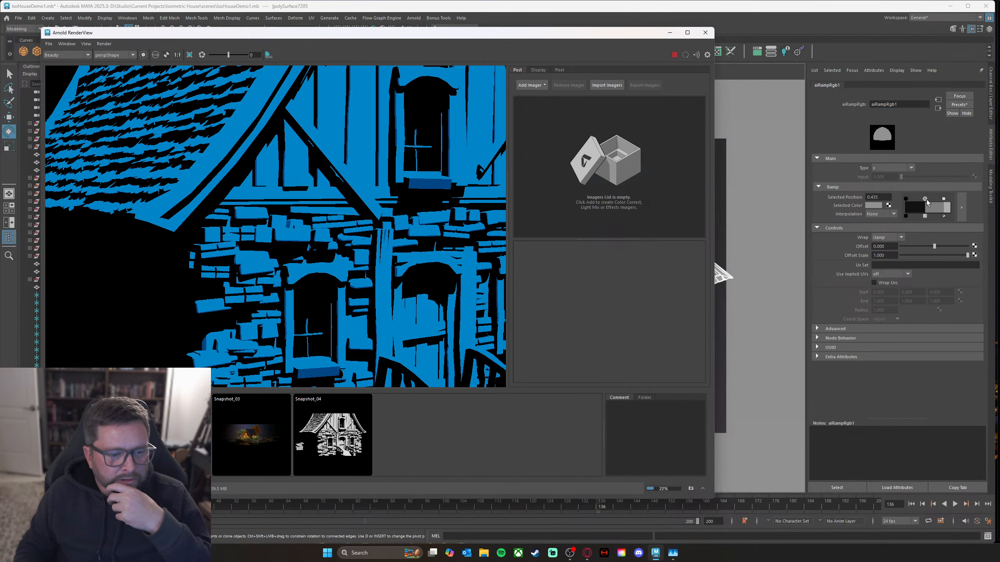
left_click_drag(945, 199, 939, 199)
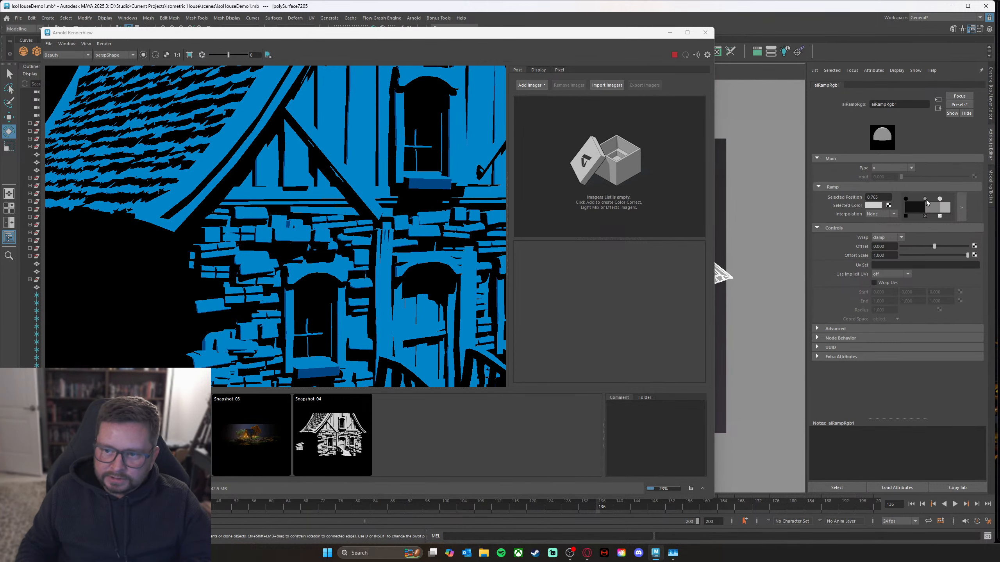
left_click_drag(926, 199, 922, 198)
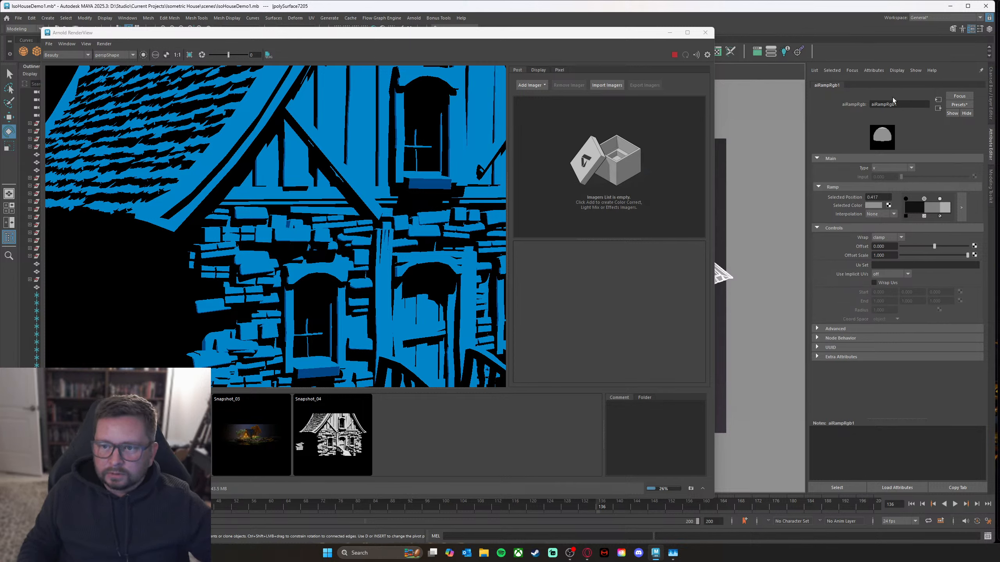
Step: Rename the base tonemap ramp node to BaseToneMapaiRampRgb1
left_click(871, 105)
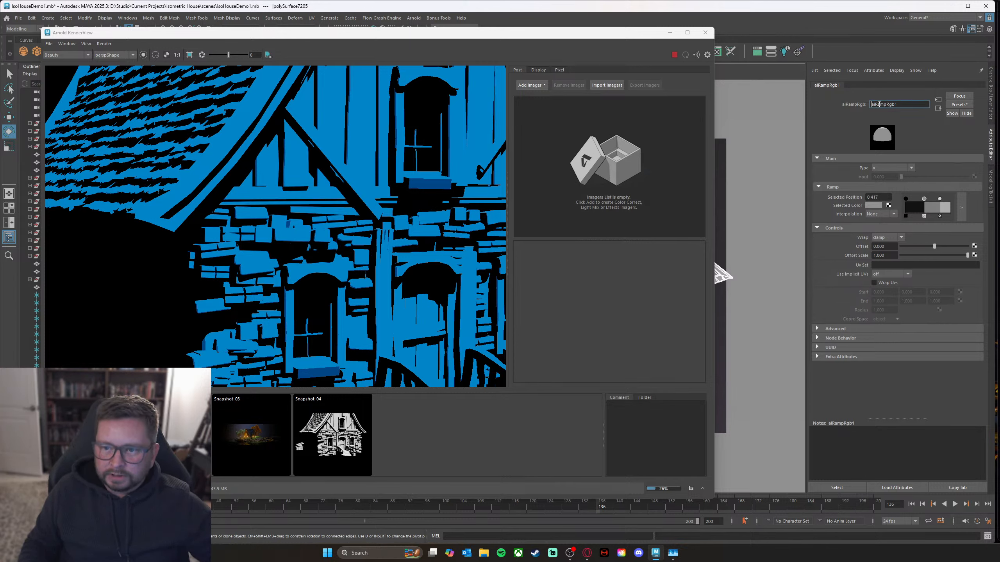
type("B")
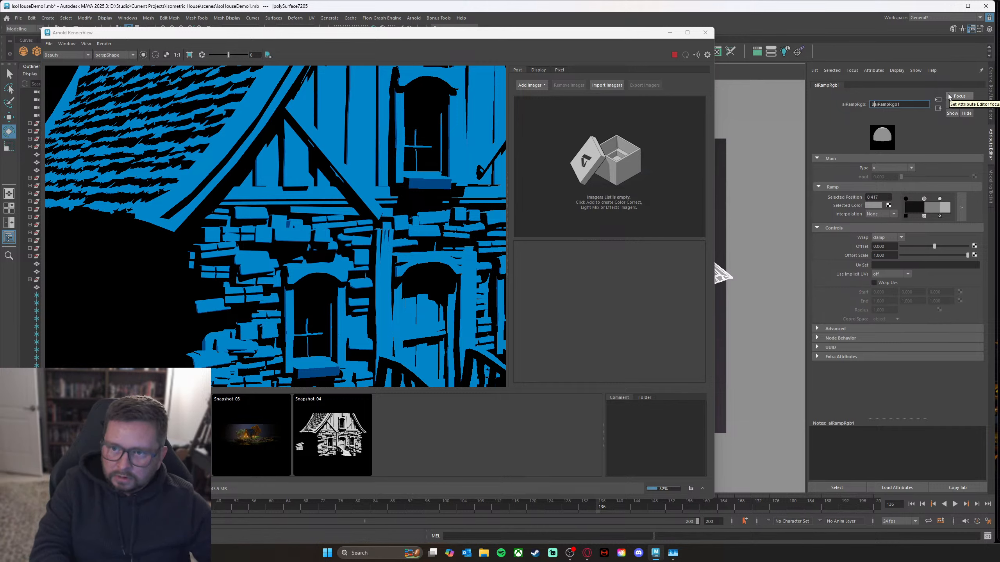
type("aseToneMapaiRa")
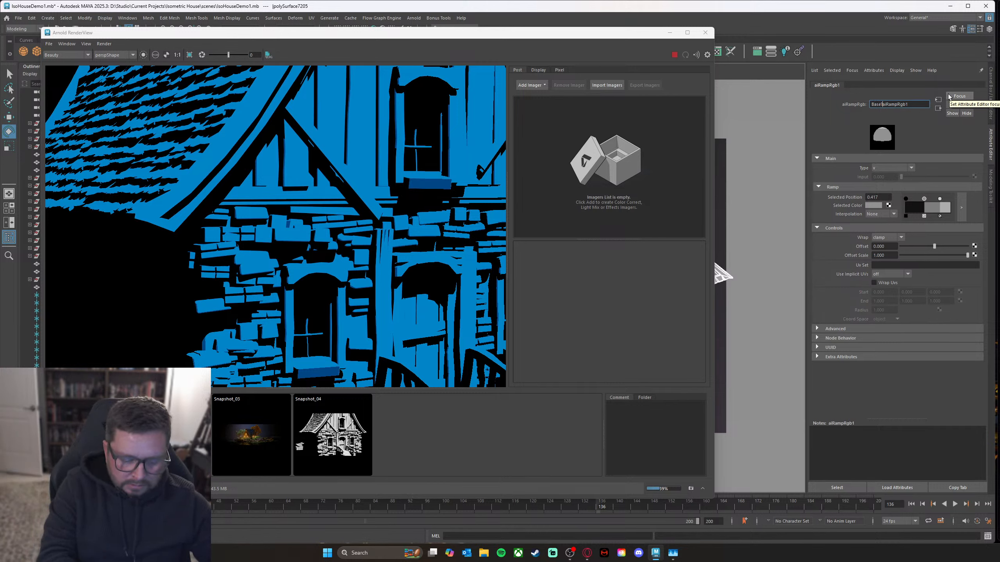
type("m")
key("BackSpace")
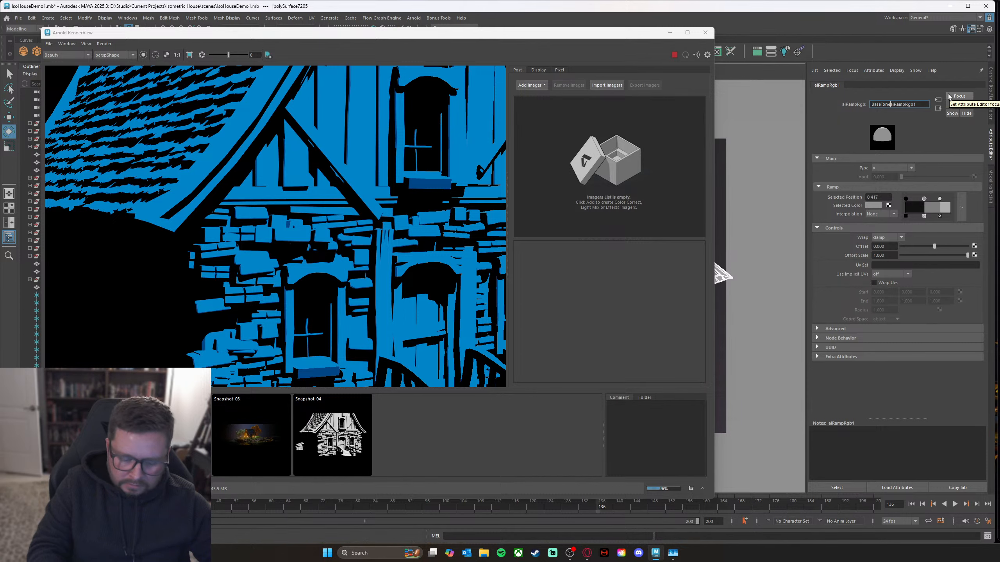
type("Map")
key("Return")
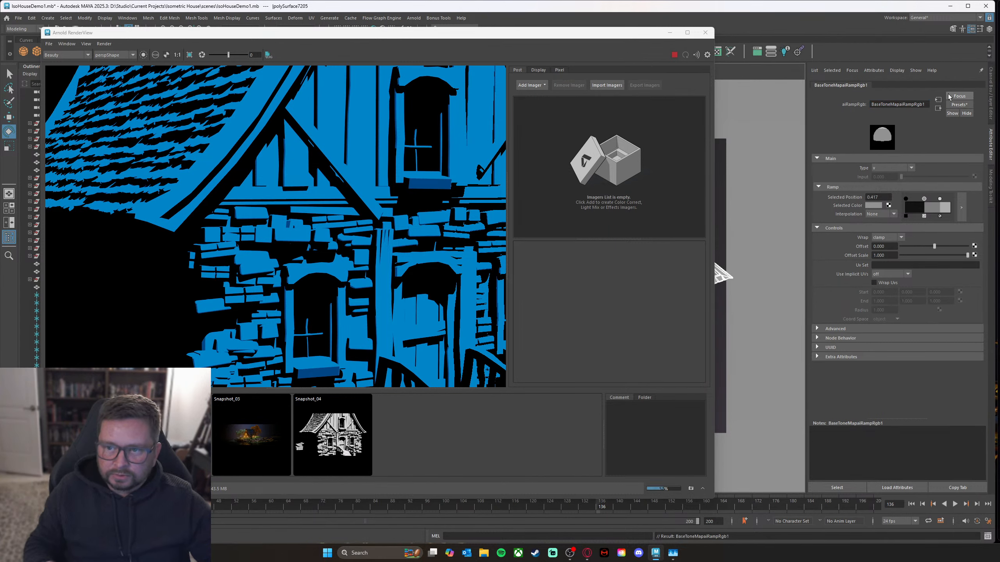
Step: Fine-tune the base tonemap ramp with the white point at 0.826 and the mid-grey point at 0.409
left_click_drag(599, 38, 618, 39)
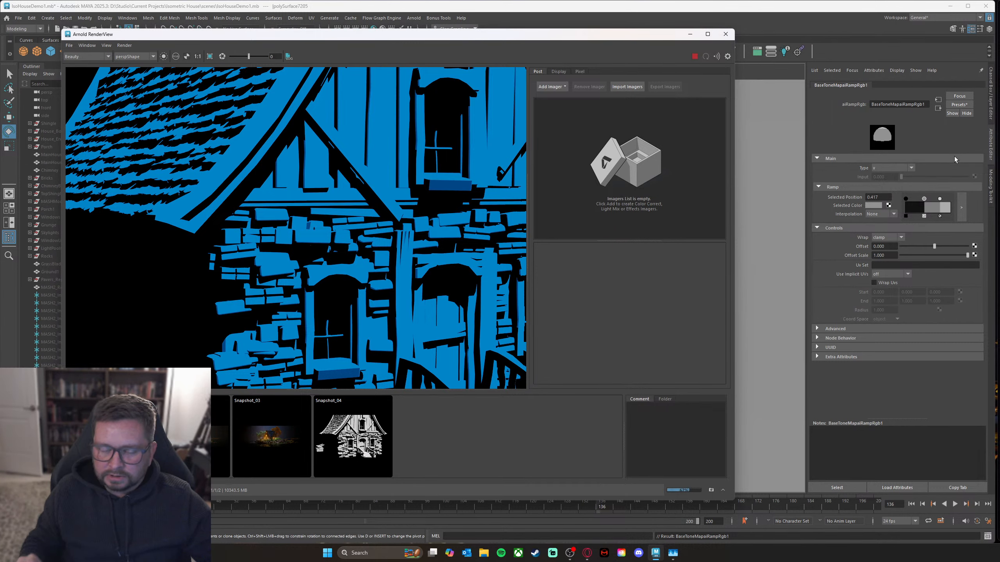
left_click(941, 199)
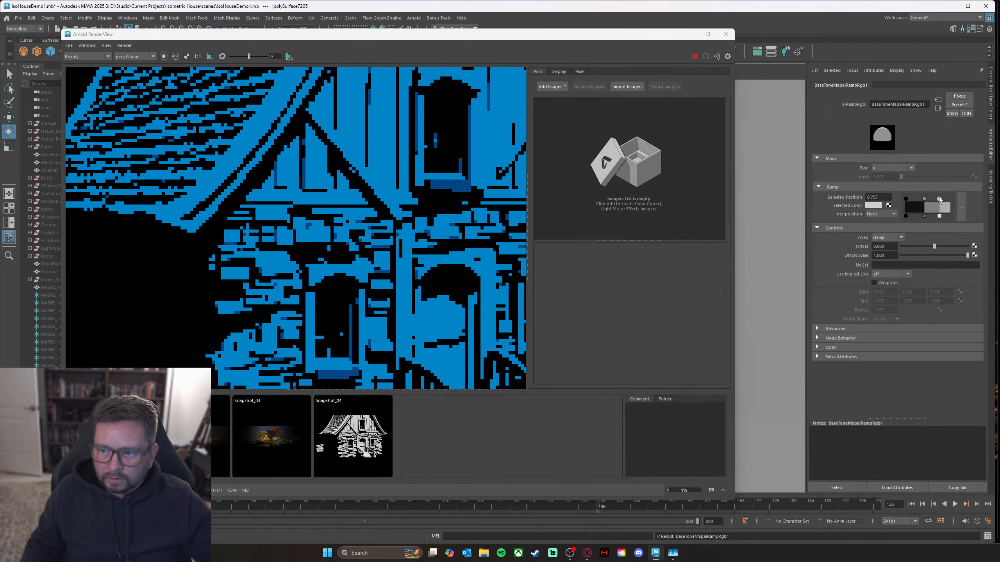
left_click_drag(939, 198, 942, 198)
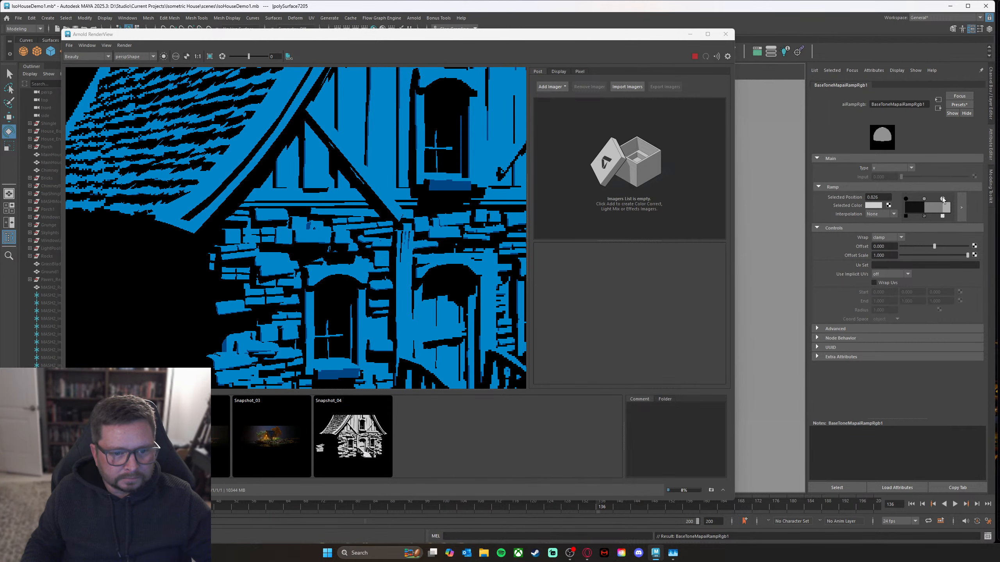
left_click_drag(924, 198, 923, 198)
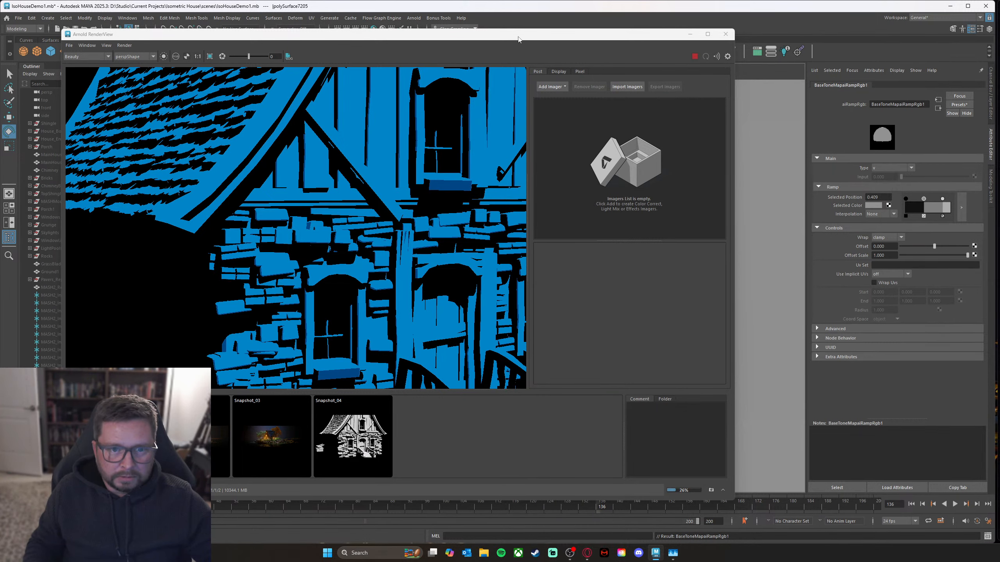
Step: Stop the render and set the specular weight to 0.192 and roughness to 0.167 on the house's aiToon1Test material
left_click_drag(518, 38, 418, 33)
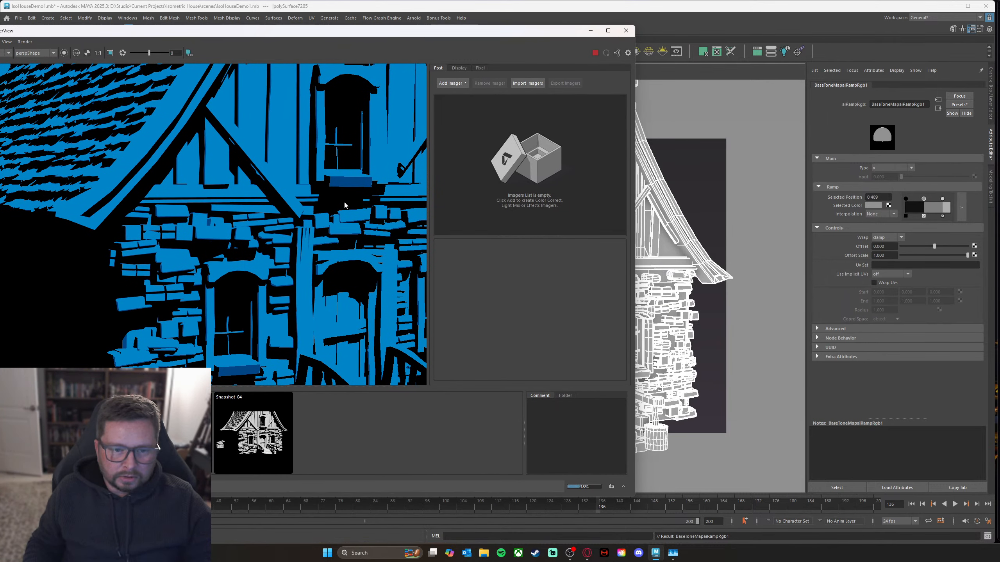
left_click(595, 53)
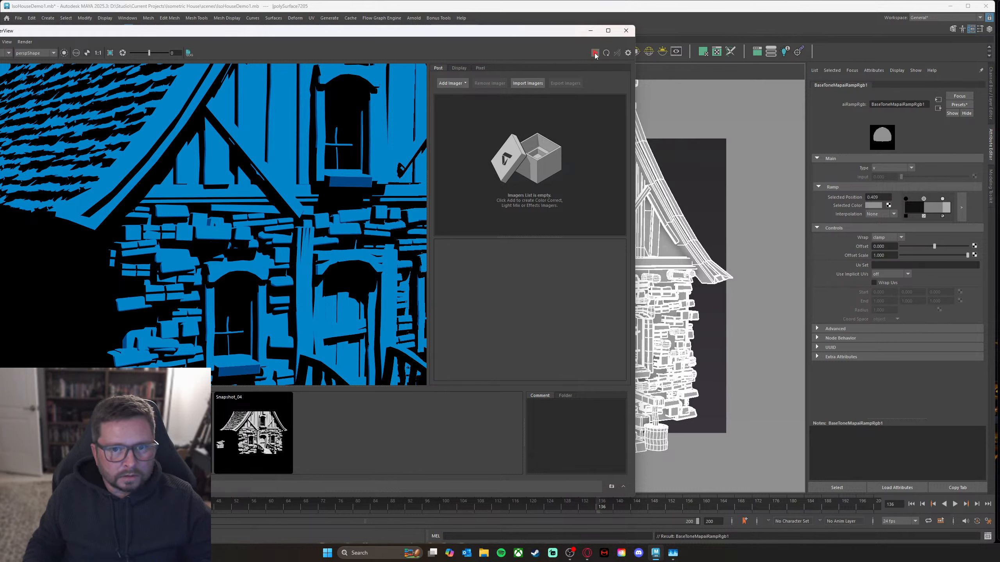
left_click_drag(555, 38, 551, 37)
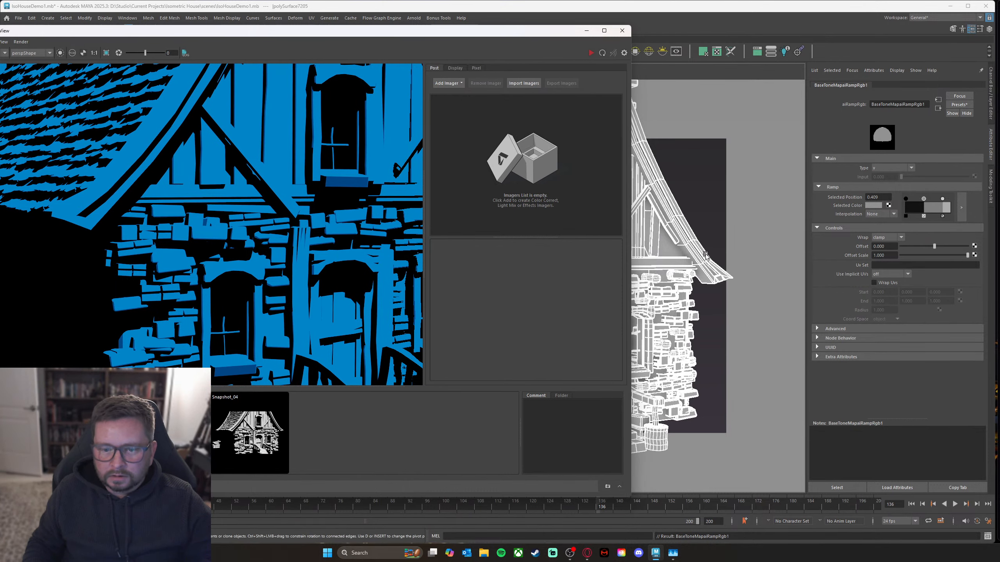
right_click(685, 256)
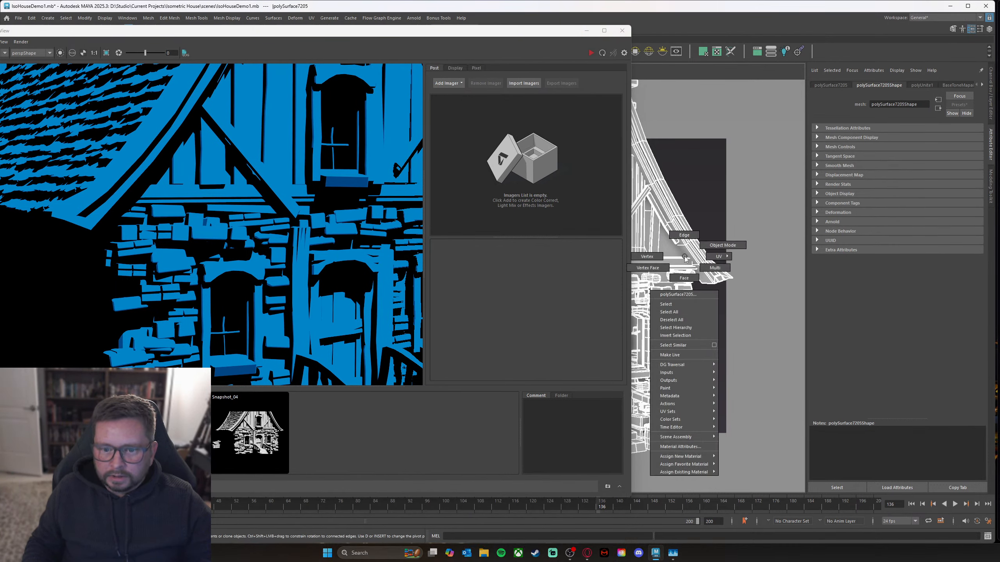
right_click(671, 229)
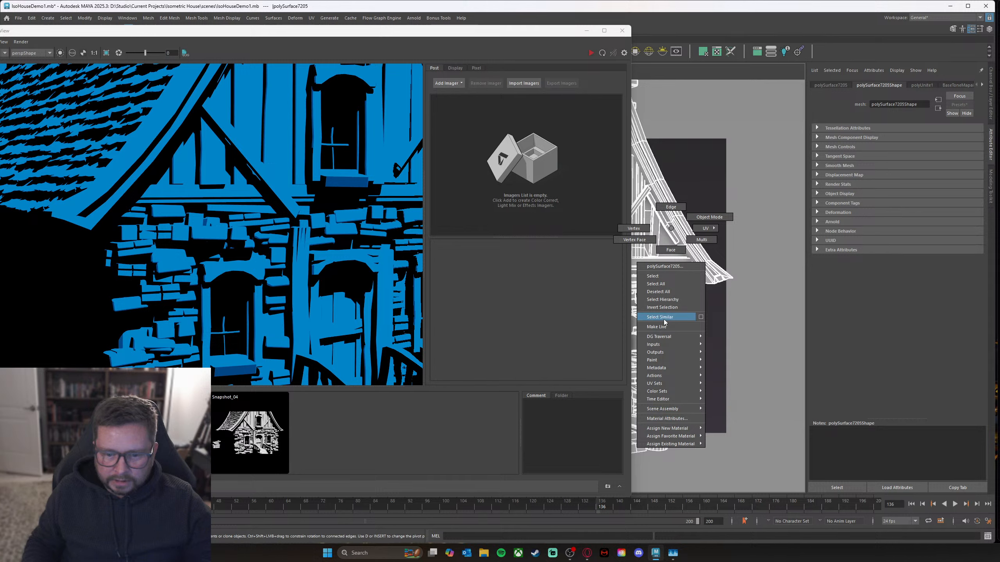
left_click(666, 418)
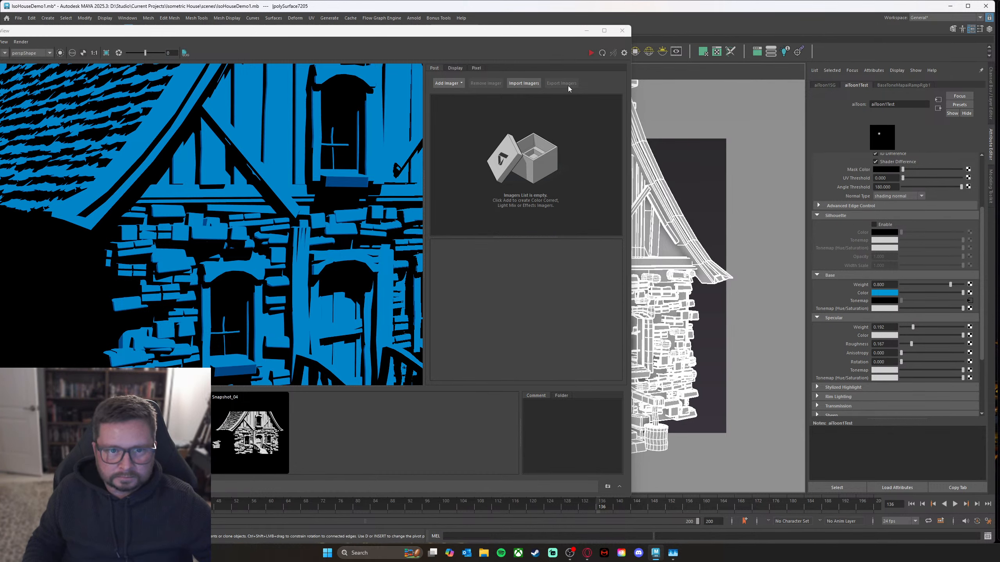
Step: Connect a new aiRampRgb node to the toon shader's specular tonemap
left_click_drag(521, 31, 528, 31)
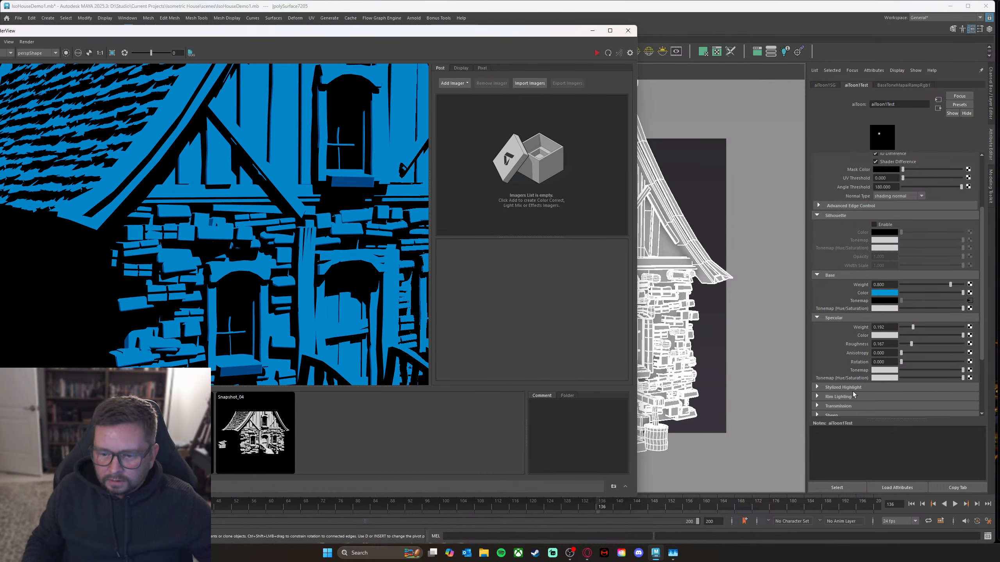
left_click(970, 370)
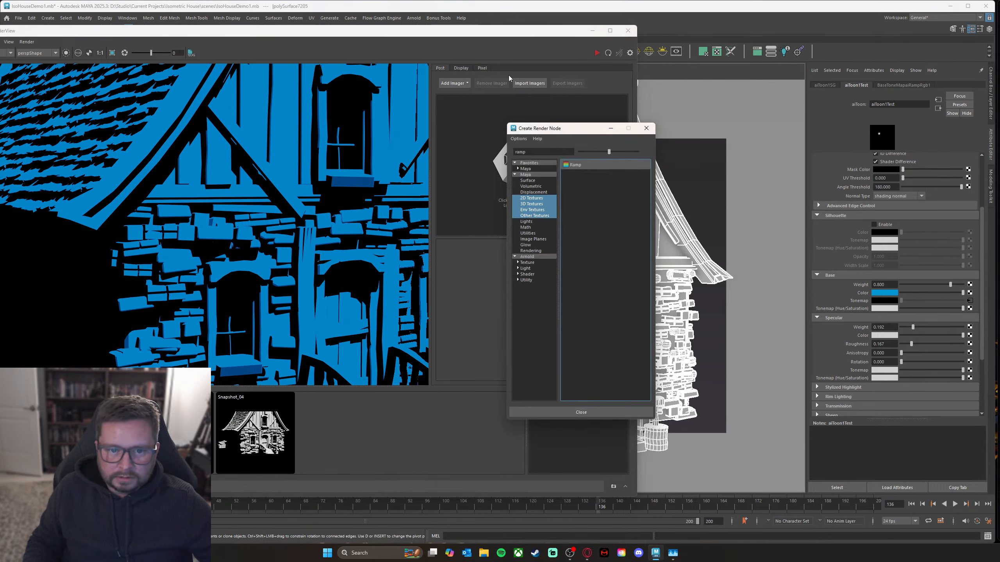
left_click(526, 280)
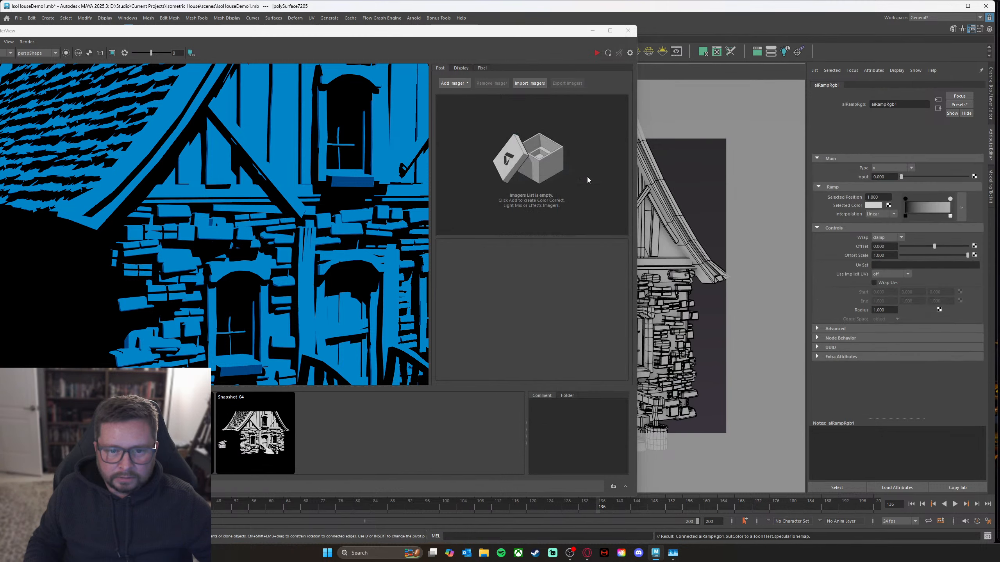
left_click(582, 174)
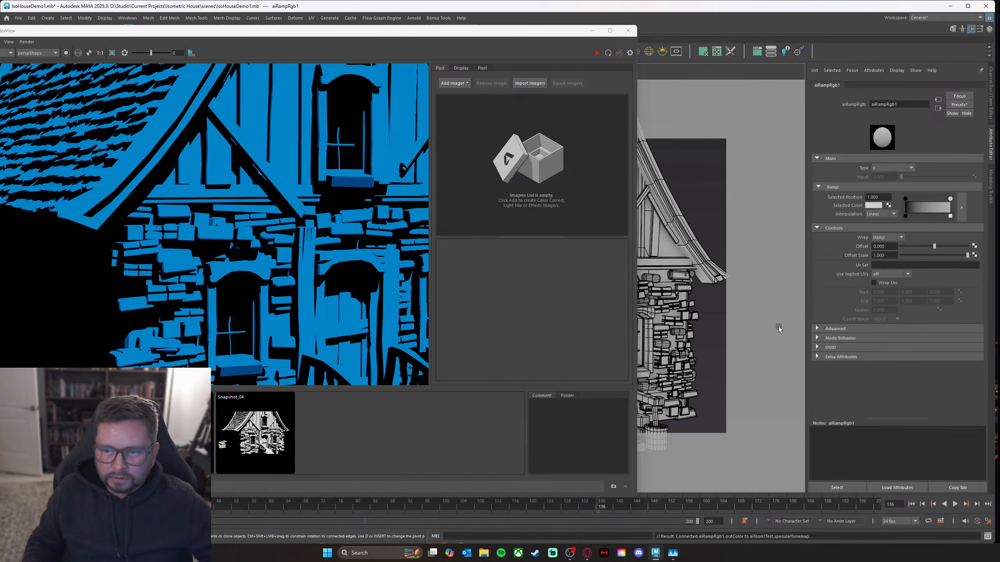
Step: Set both specular ramp points to None interpolation, place the white point at 0.609 and render the result
left_click(905, 199)
left_click(874, 215)
left_click(877, 223)
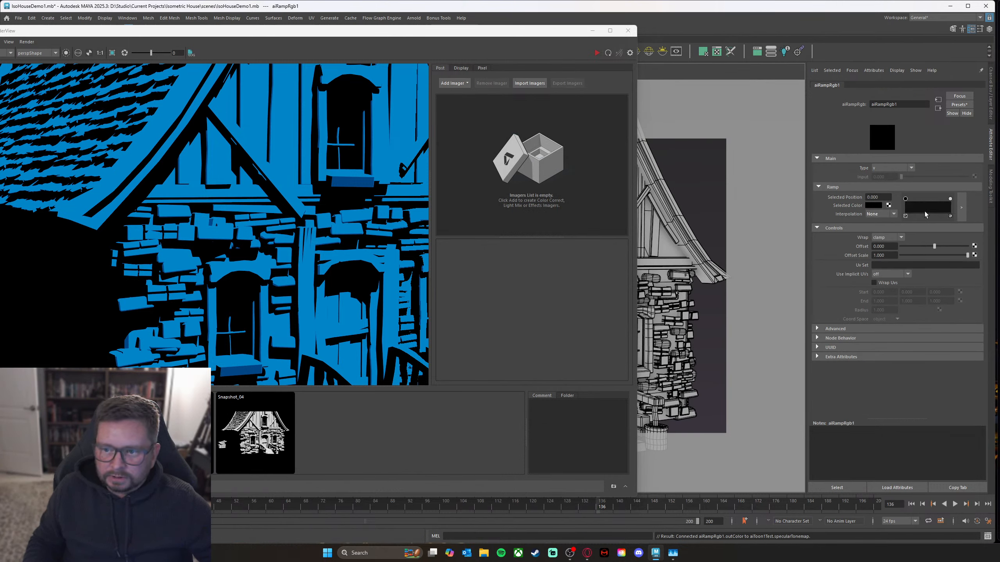
left_click_drag(950, 199, 931, 199)
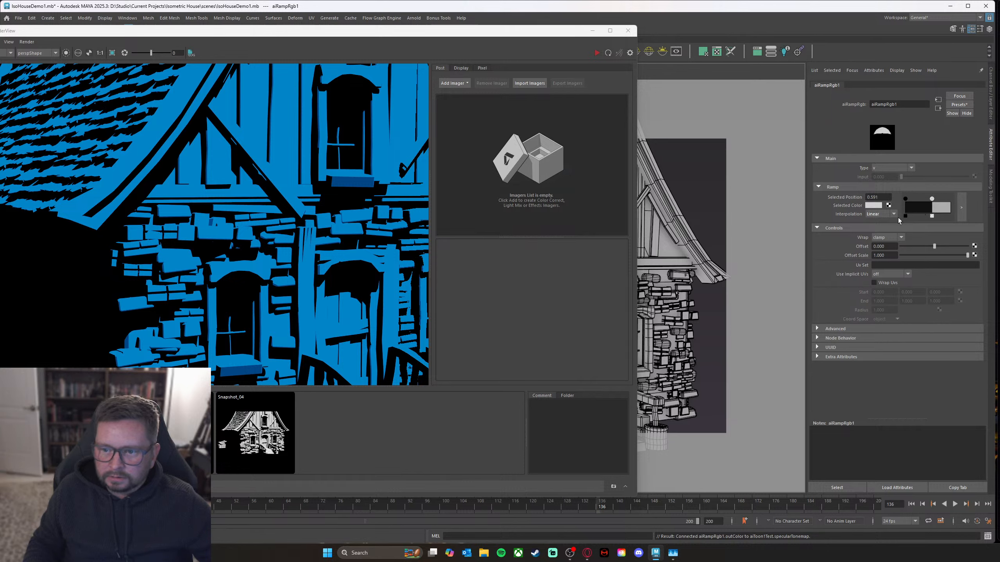
left_click(882, 214)
left_click(879, 221)
left_click_drag(933, 200, 932, 200)
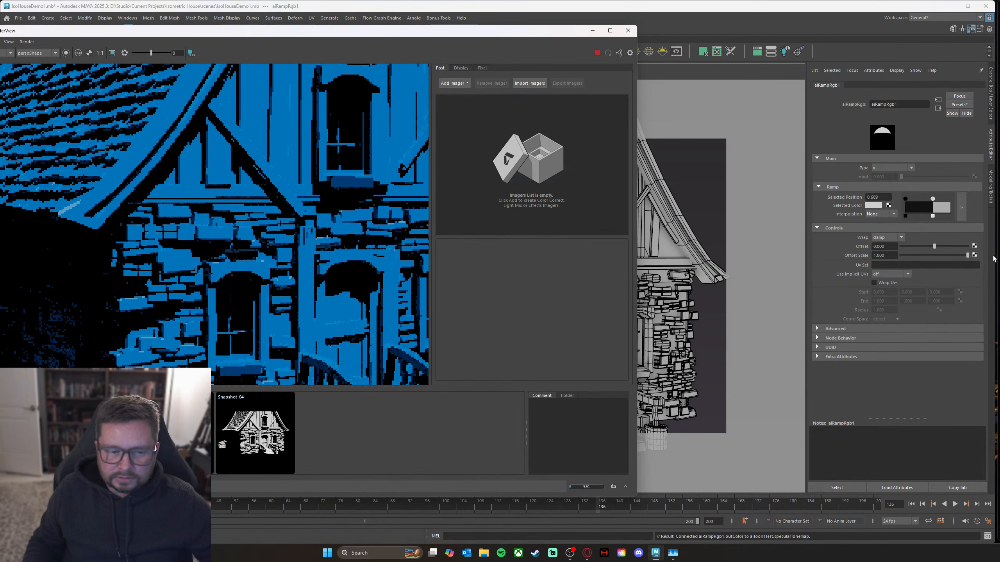
Step: Move the specular ramp's white point to 0.452 and check the highlights in the render
left_click_drag(933, 200, 921, 202)
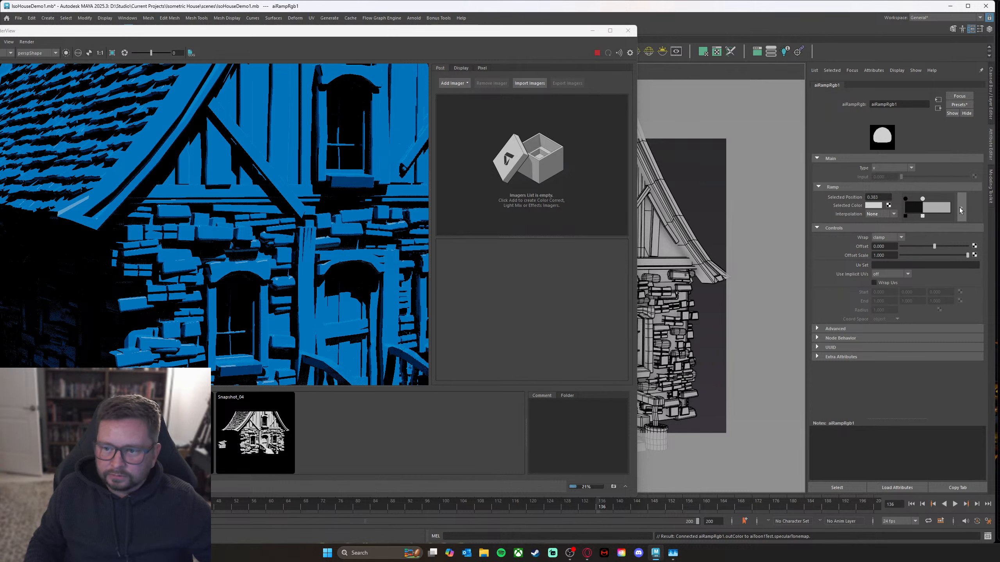
left_click_drag(922, 199, 926, 199)
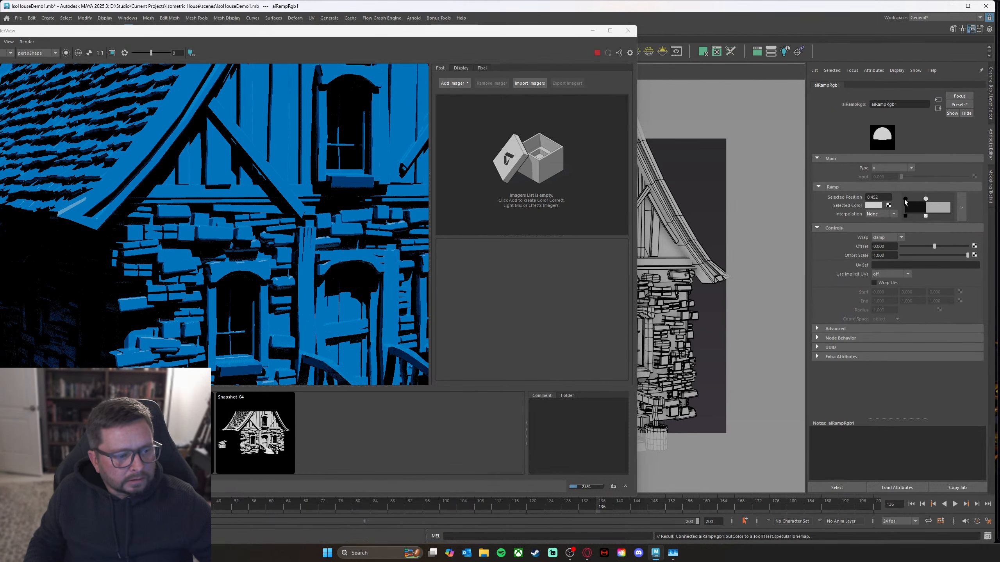
left_click_drag(348, 30, 440, 31)
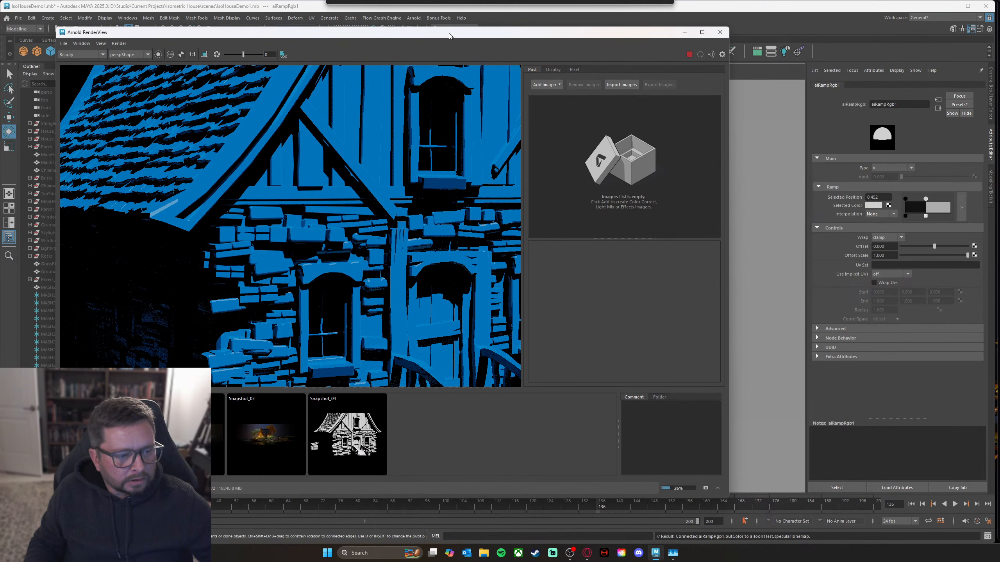
left_click_drag(449, 34, 449, 32)
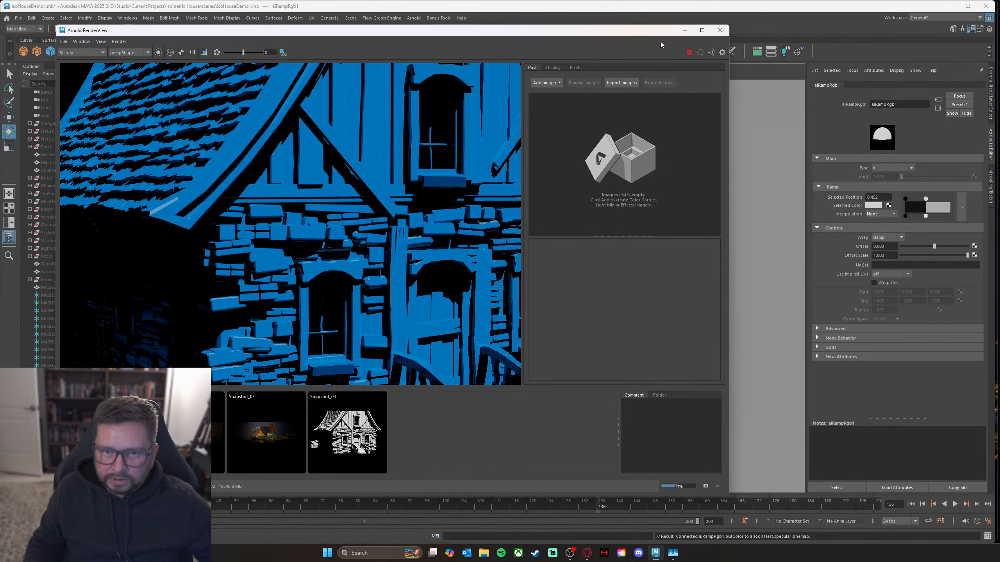
left_click_drag(659, 35, 666, 34)
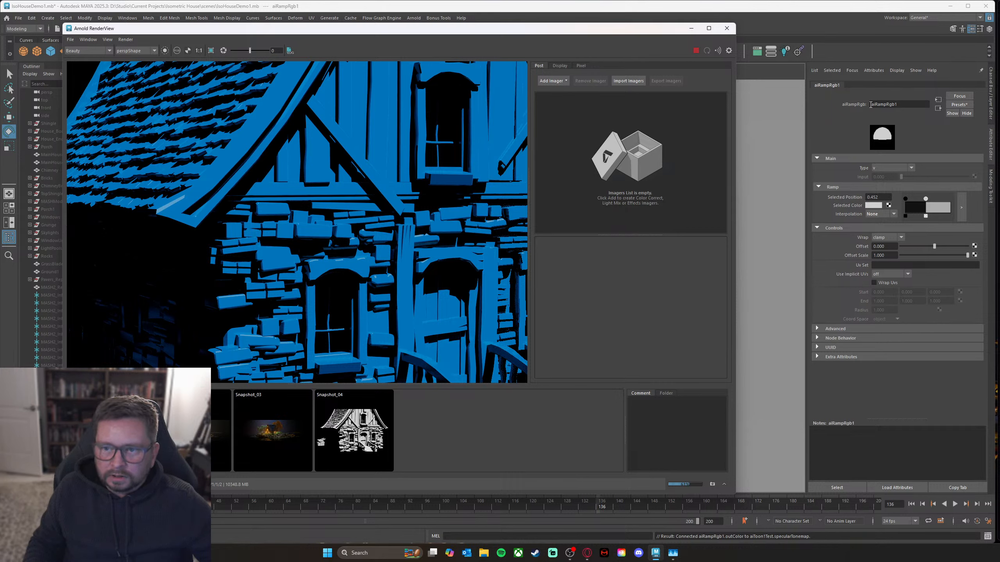
Step: Stop the render and rename the specular ramp node to SpecToneMapaiRampRgb1
left_click(891, 85)
left_click(695, 50)
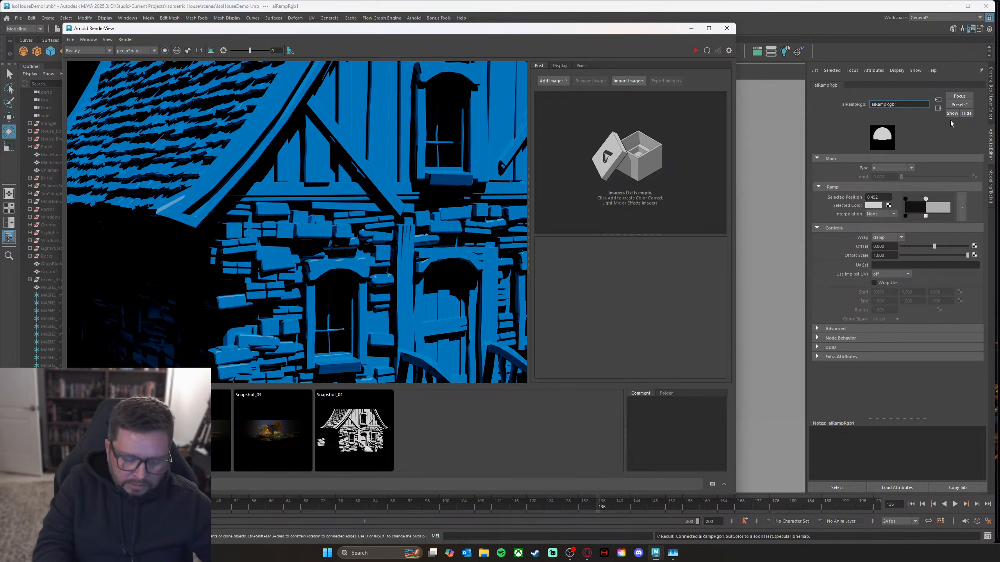
key("p")
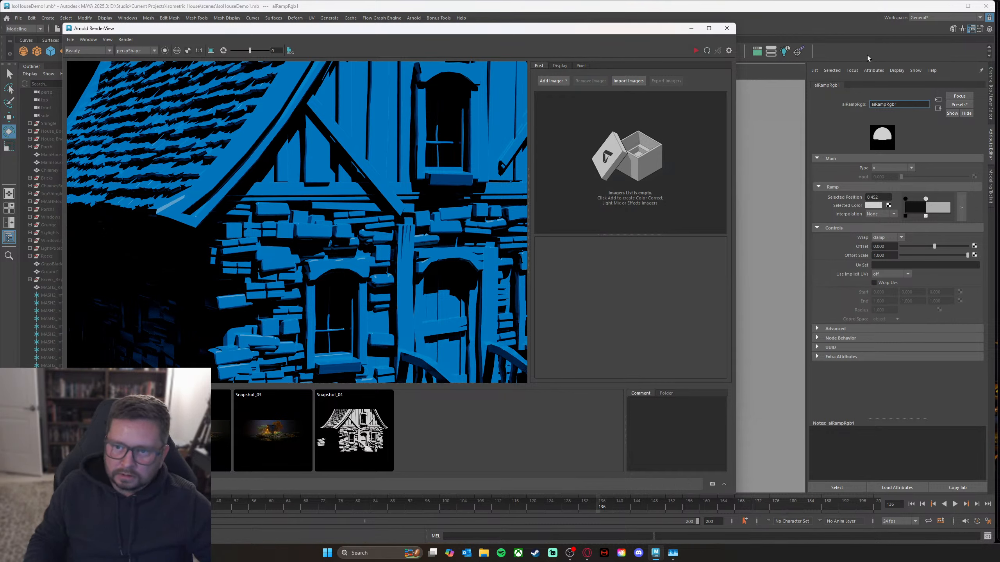
left_click(872, 105)
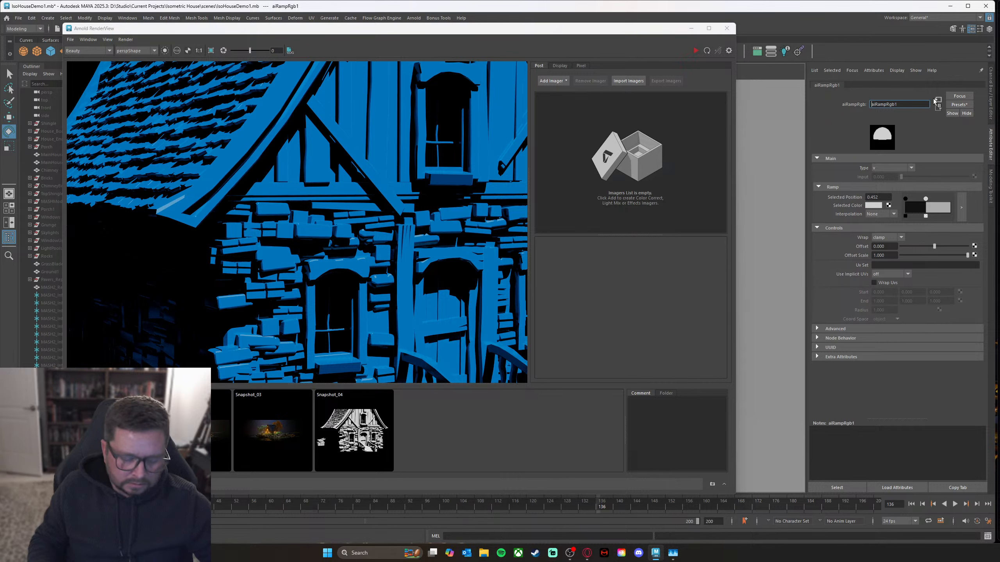
type("Spec")
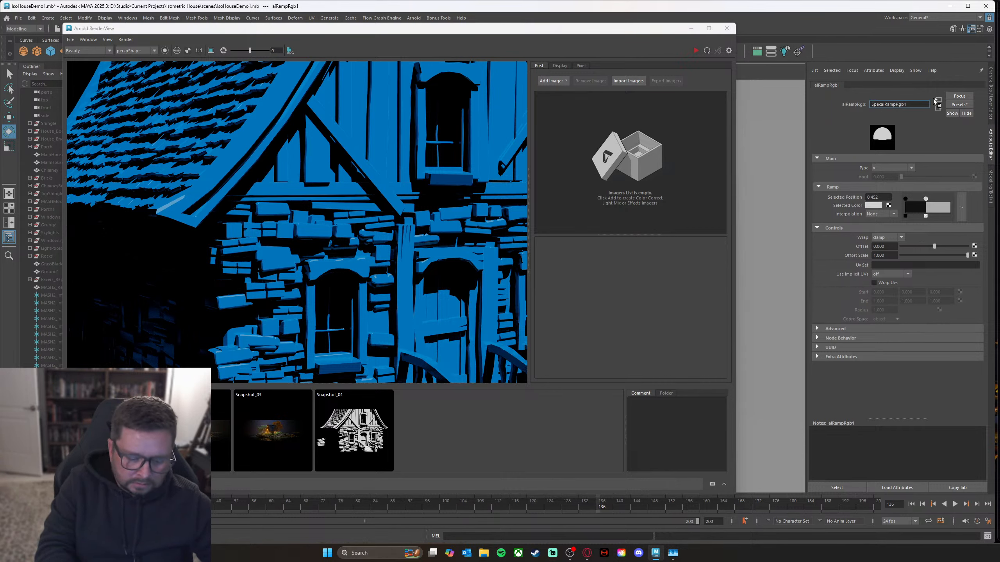
type("ToneMap")
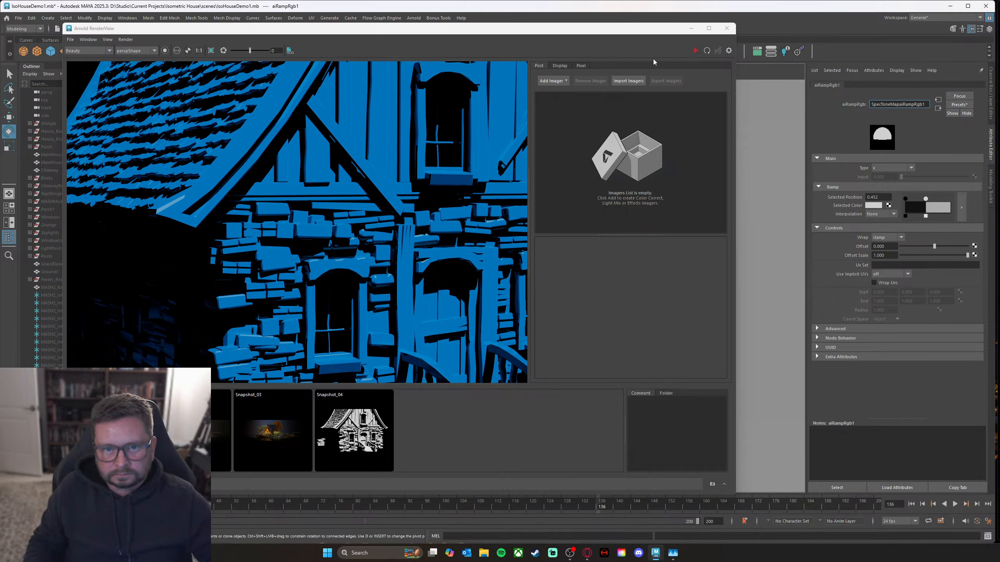
Step: Select the house's stonework in the viewport and open the attributes of its aiToon1Test material
left_click_drag(638, 34, 526, 44)
left_click(672, 284)
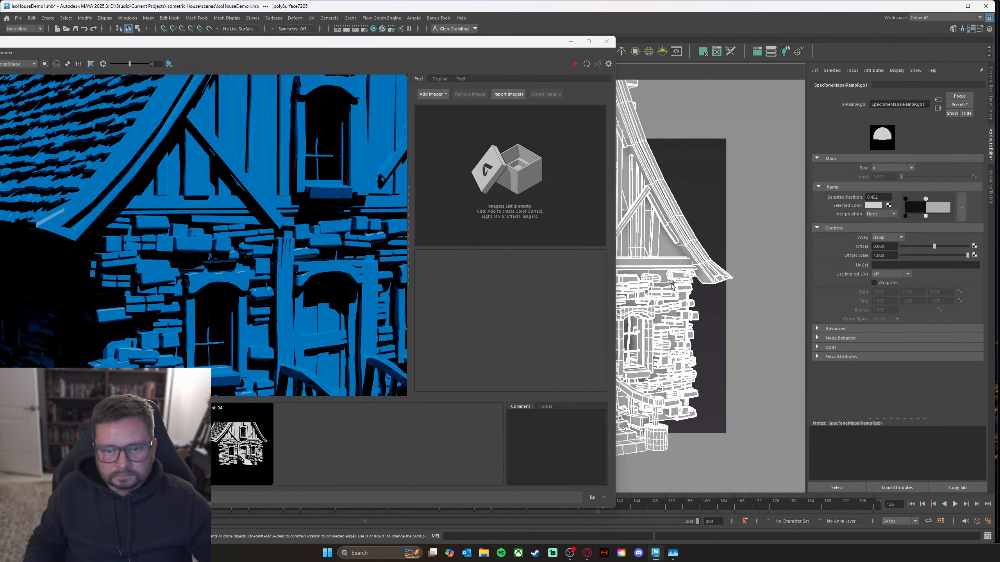
right_click(671, 285)
mouse_move(682, 495)
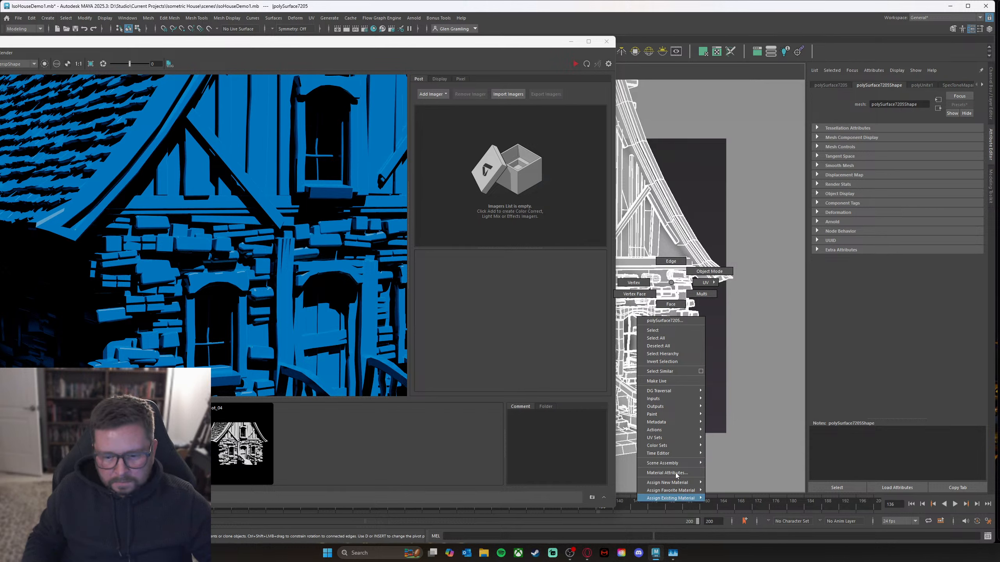
left_click(676, 475)
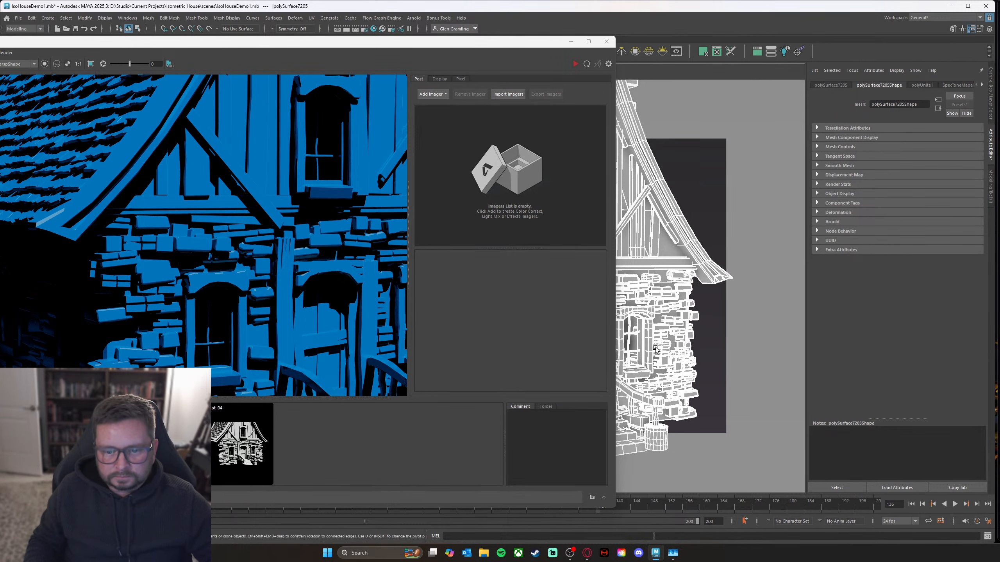
right_click(659, 321)
left_click(656, 512)
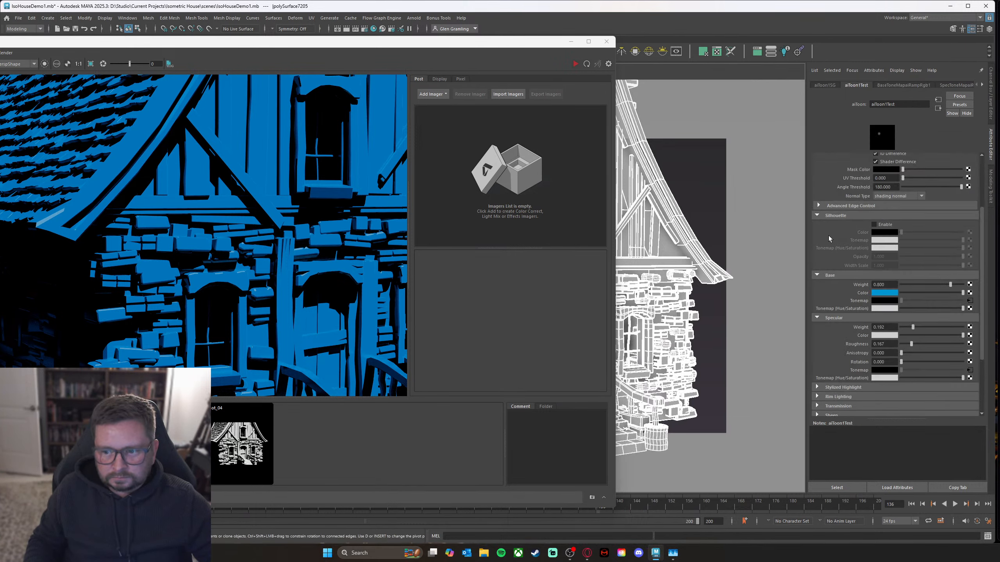
Step: Run the render, set the toon material's specular roughness to 0.519, and stop the render after checking the highlights
left_click_drag(538, 46, 657, 41)
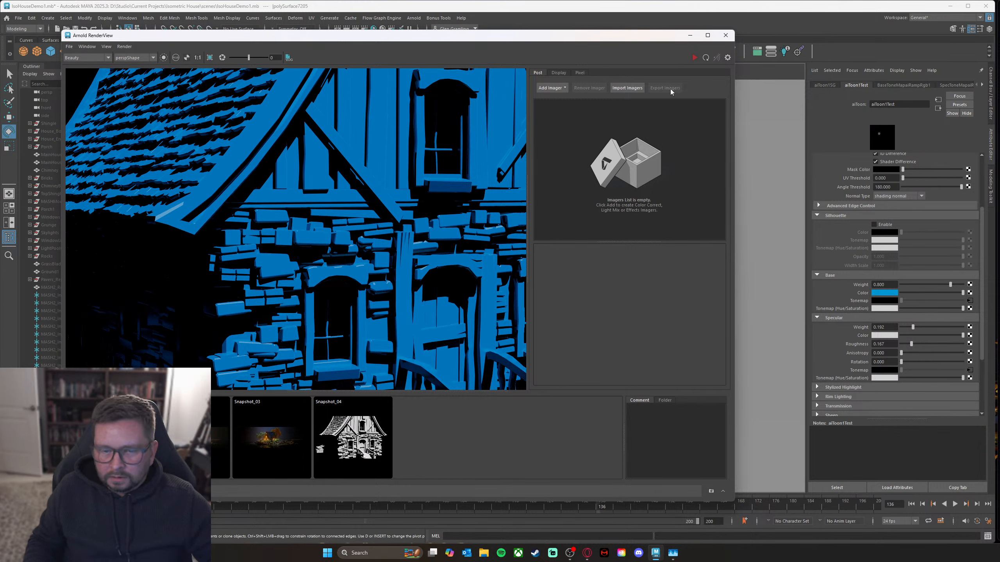
left_click(695, 59)
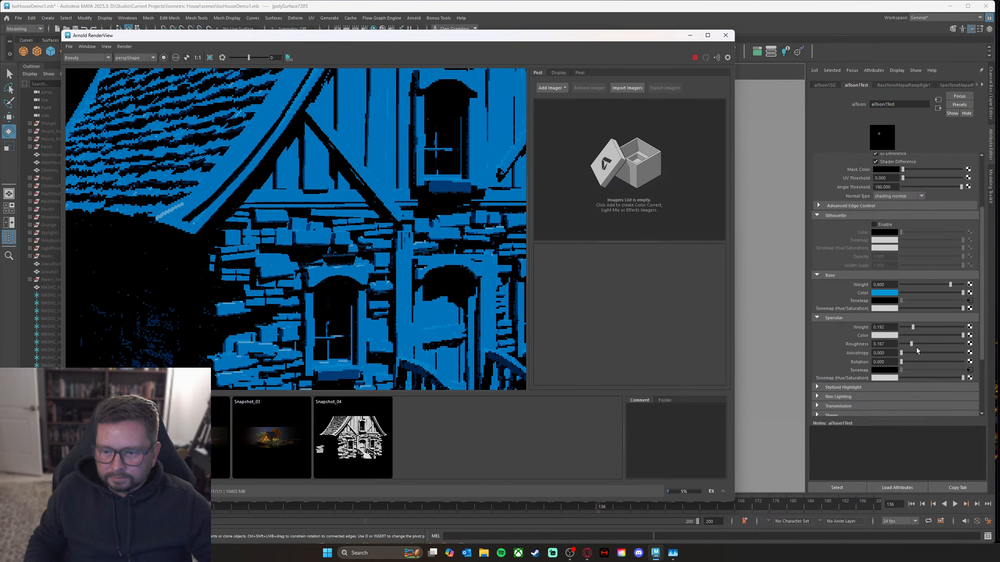
left_click_drag(912, 344, 933, 344)
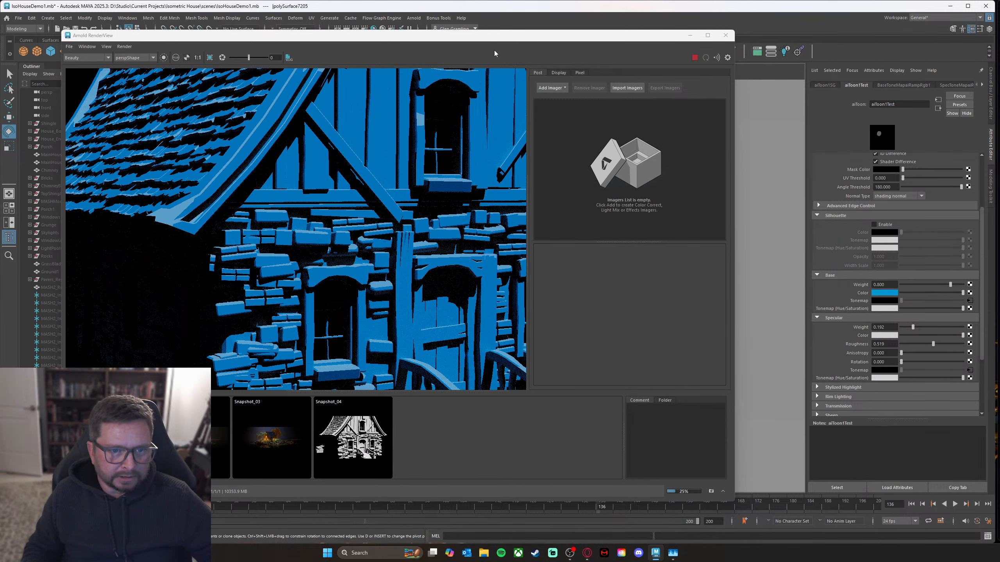
left_click_drag(532, 37, 586, 42)
mouse_move(555, 44)
left_mouse_down()
mouse_move(547, 42)
mouse_move(560, 45)
left_mouse_up()
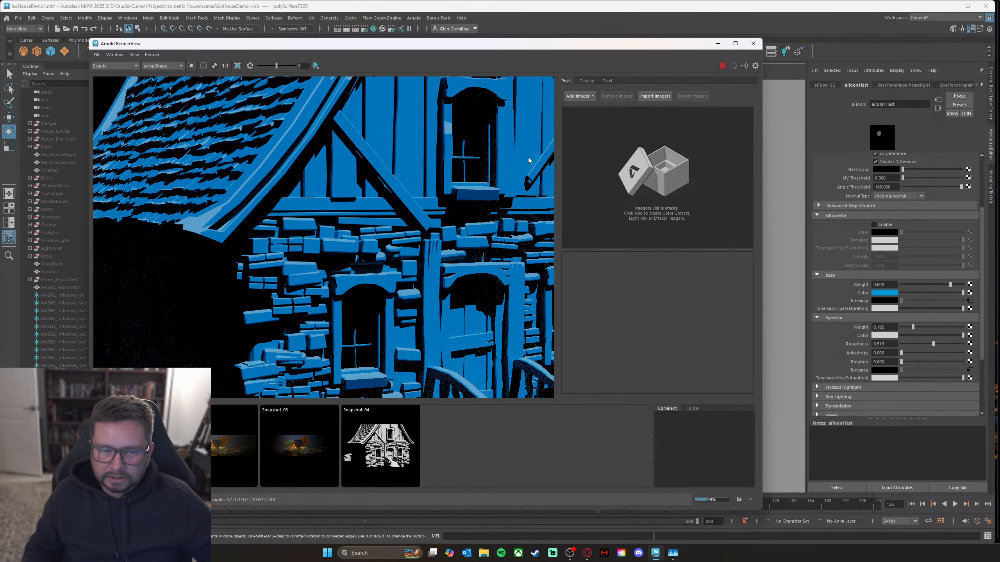
left_click_drag(557, 46, 532, 68)
left_click(698, 89)
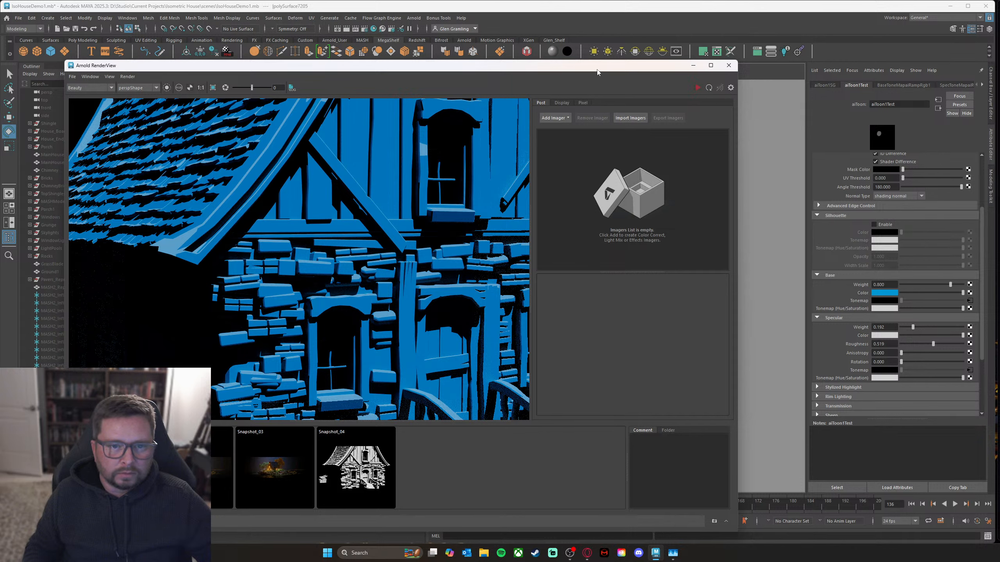
Step: Set the Camera (AA) samples in the Arnold render settings to -1 and start the render
left_click(365, 30)
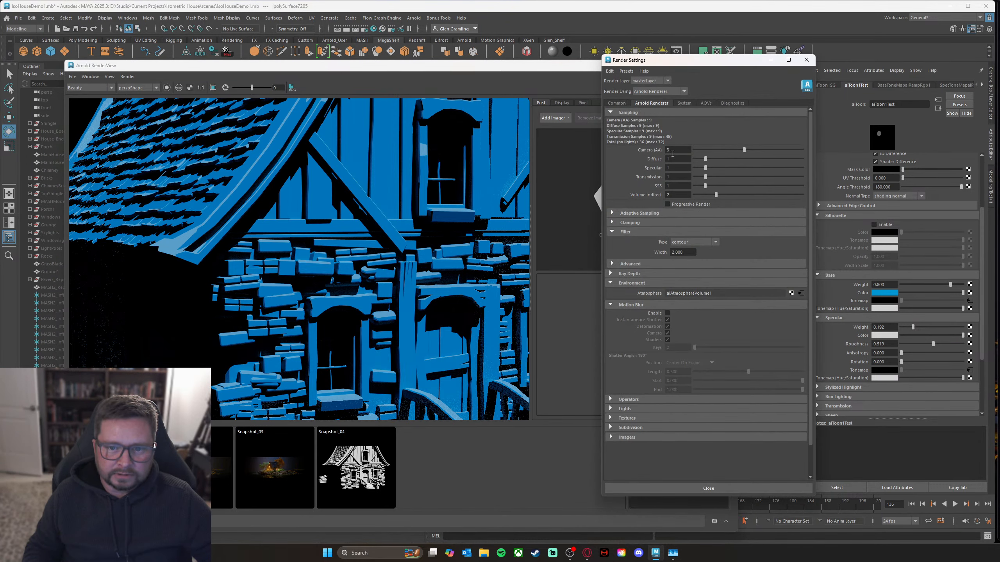
left_click(672, 152)
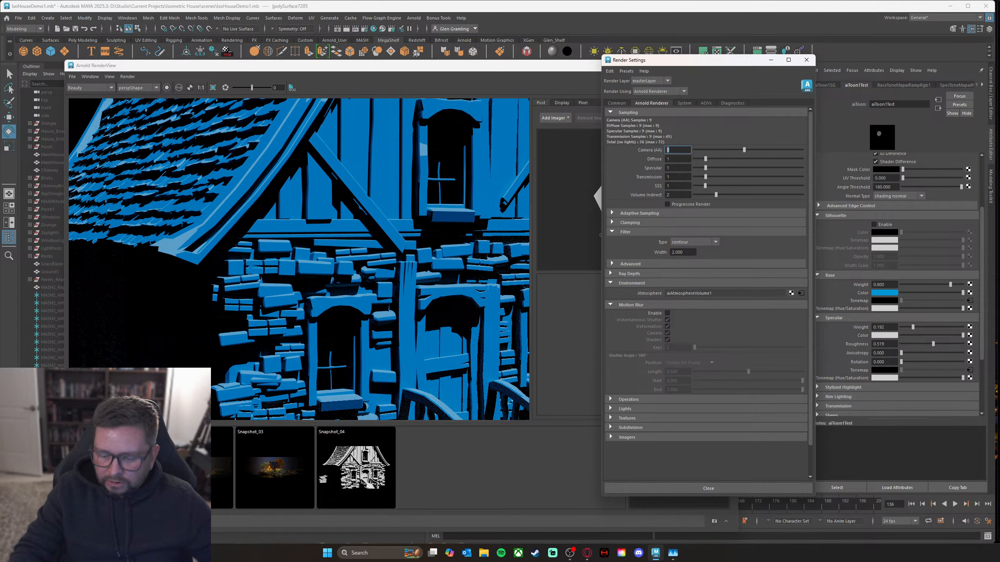
key("BackSpace")
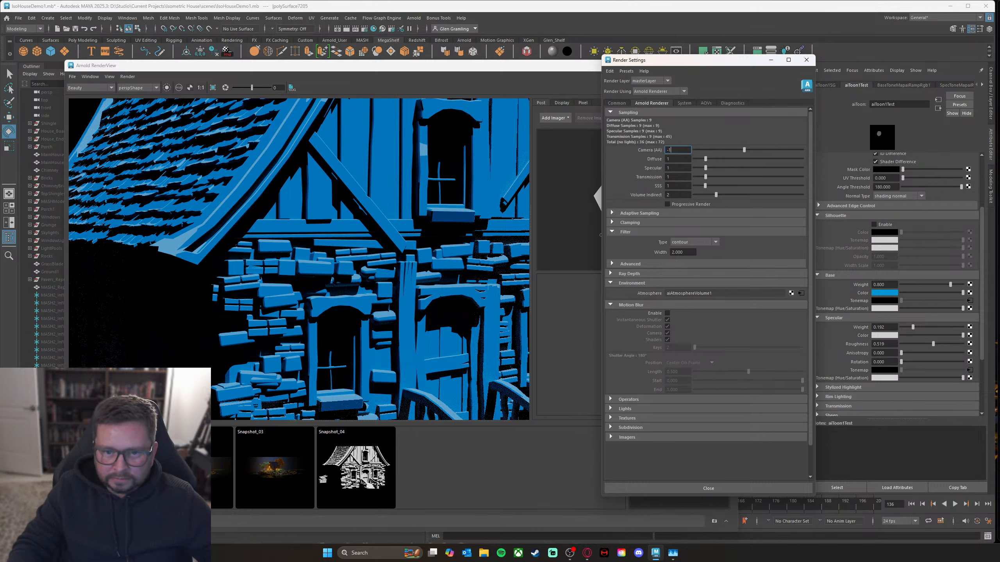
type("1")
key("Return")
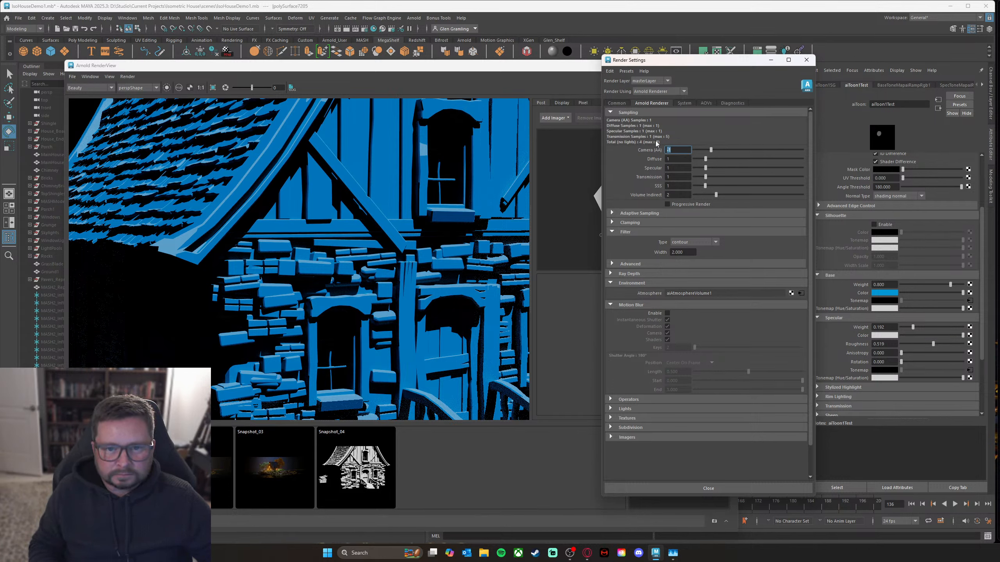
left_click_drag(691, 64, 831, 66)
left_click(697, 87)
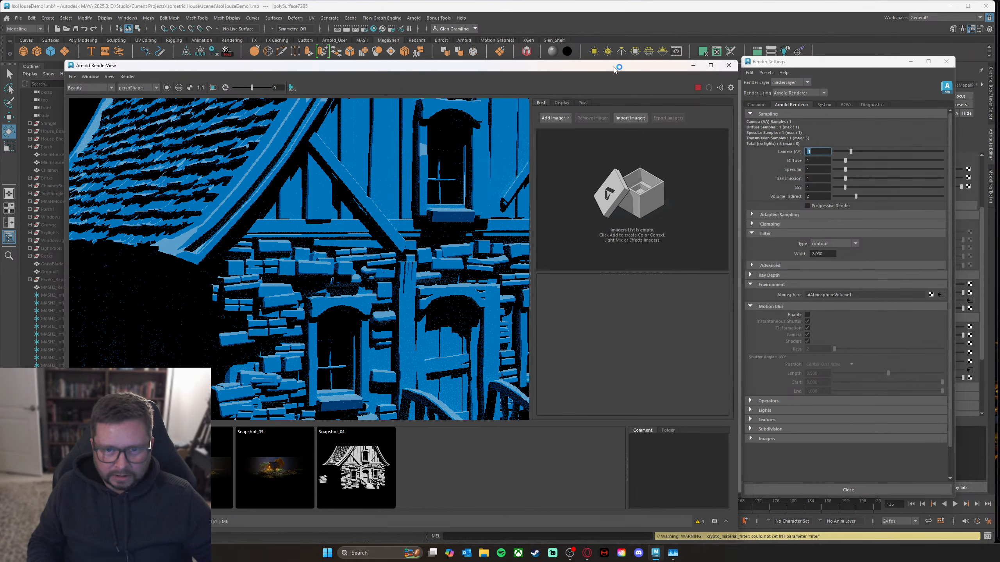
Step: Try Camera (AA) samples of -2 for a coarser render preview, and set the value back to -1
left_click_drag(615, 69, 594, 63)
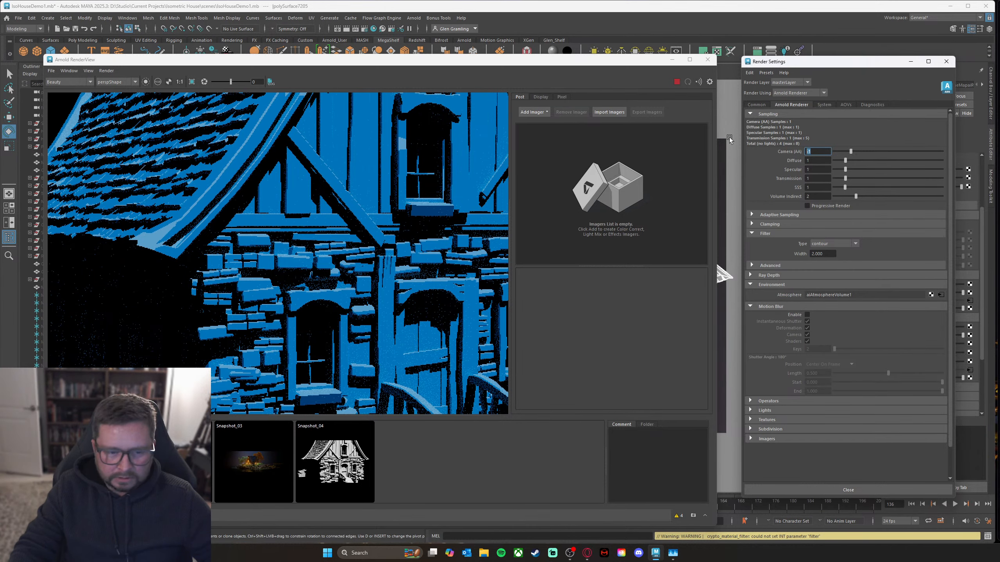
key("BackSpace")
key("Return")
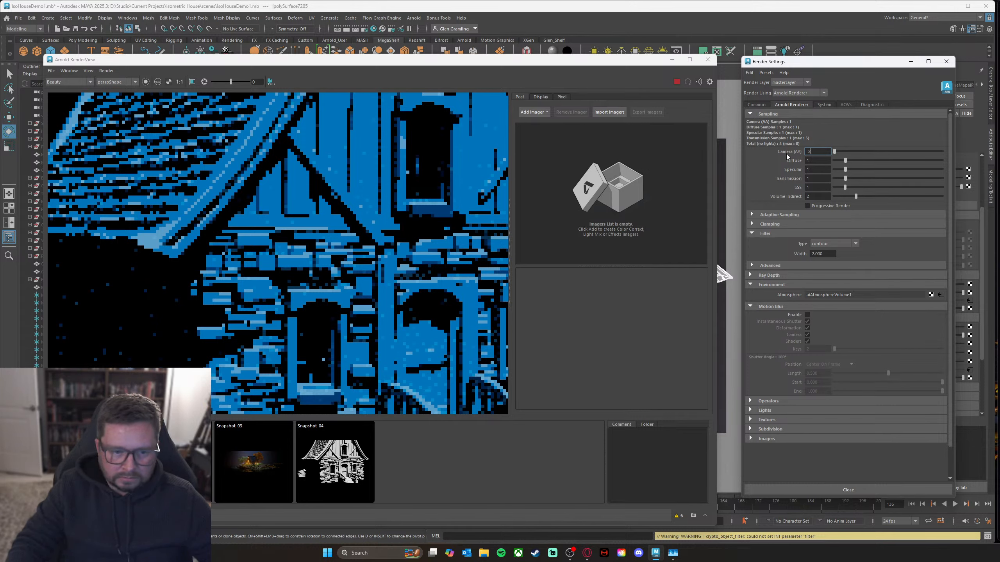
type("-2")
key("Return")
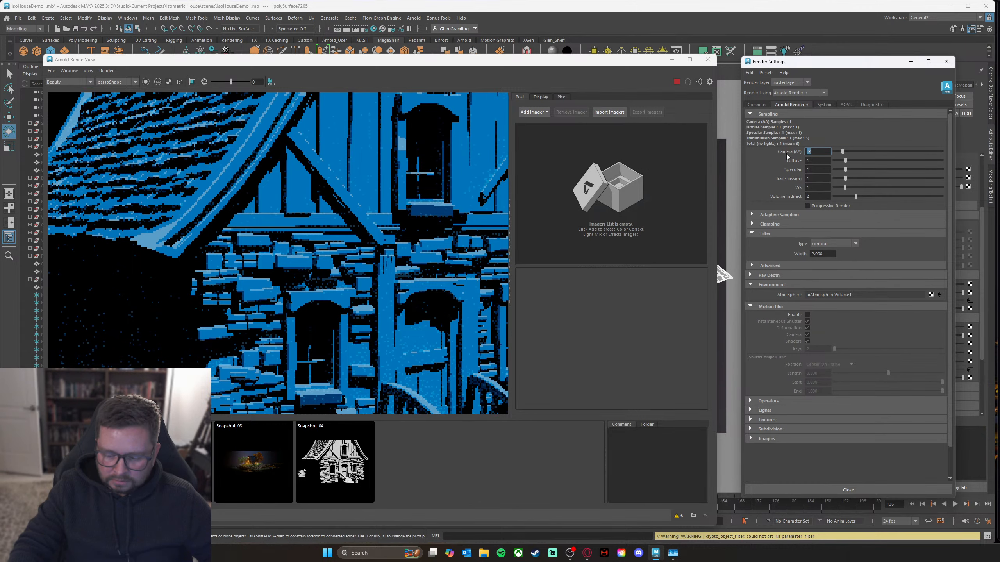
type("-1")
key("Return")
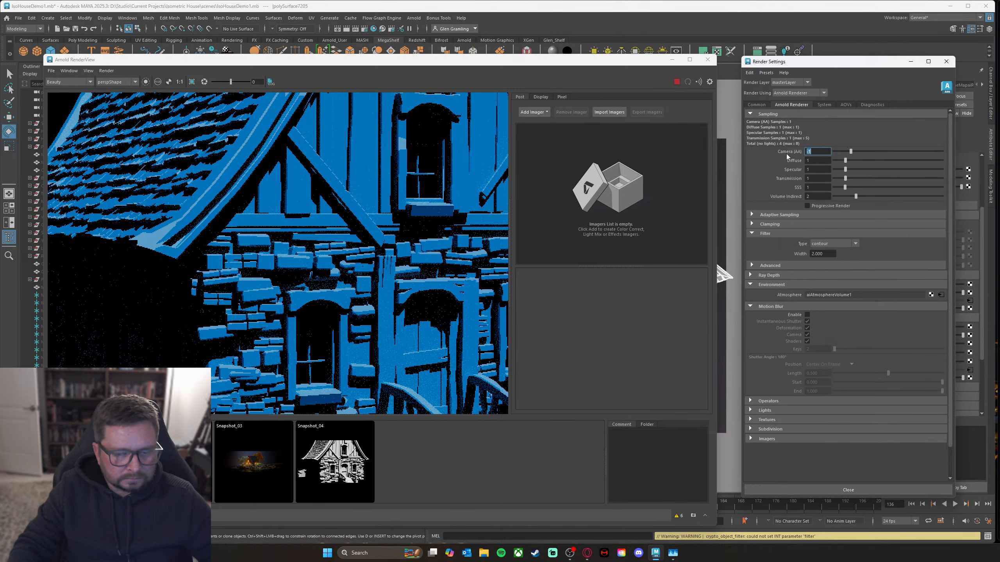
Step: Pull the perspective view back to frame the whole house and examine its toon shading in the live render
left_click_drag(543, 63, 602, 67)
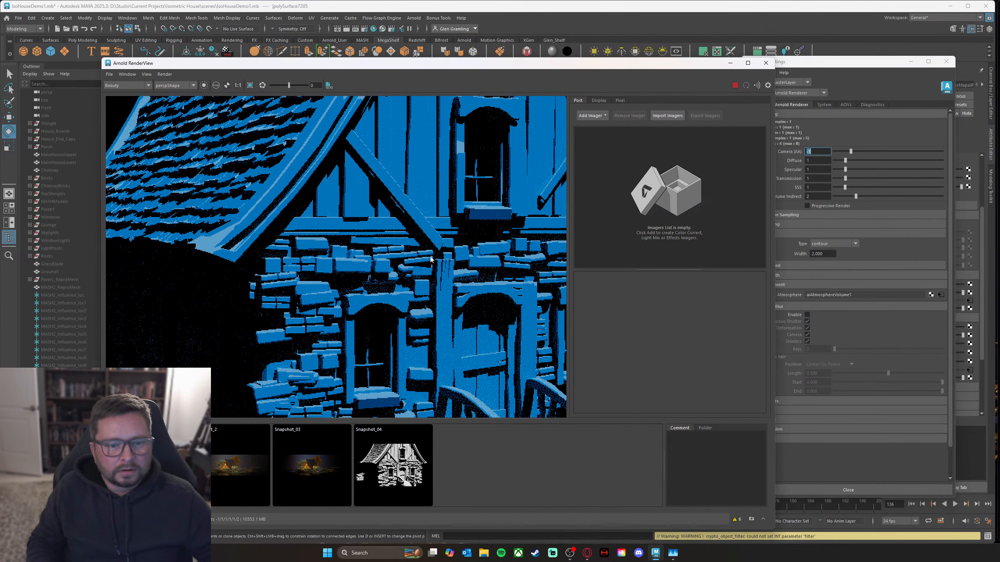
scroll(468, 260, "down", 3)
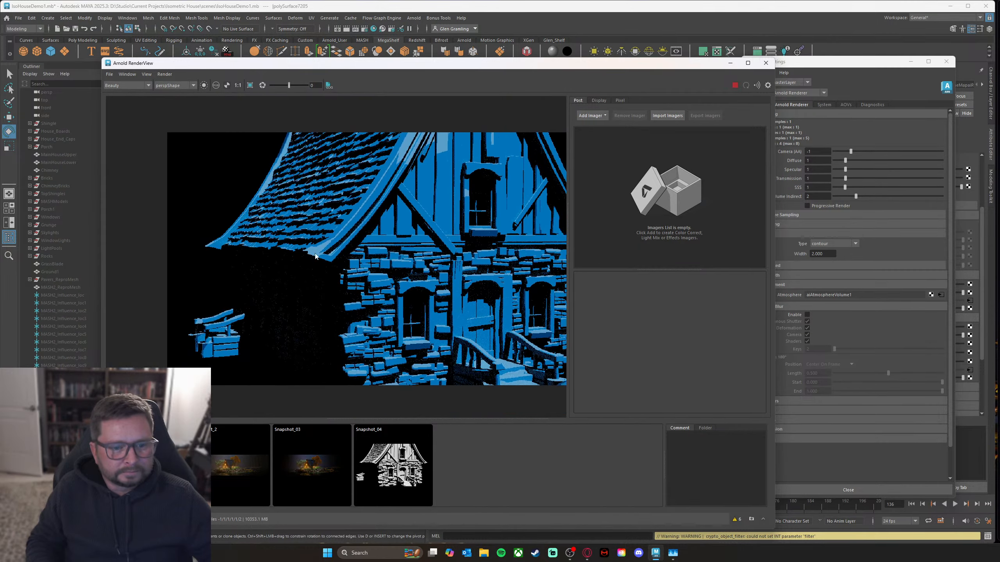
left_click_drag(616, 64, 355, 67)
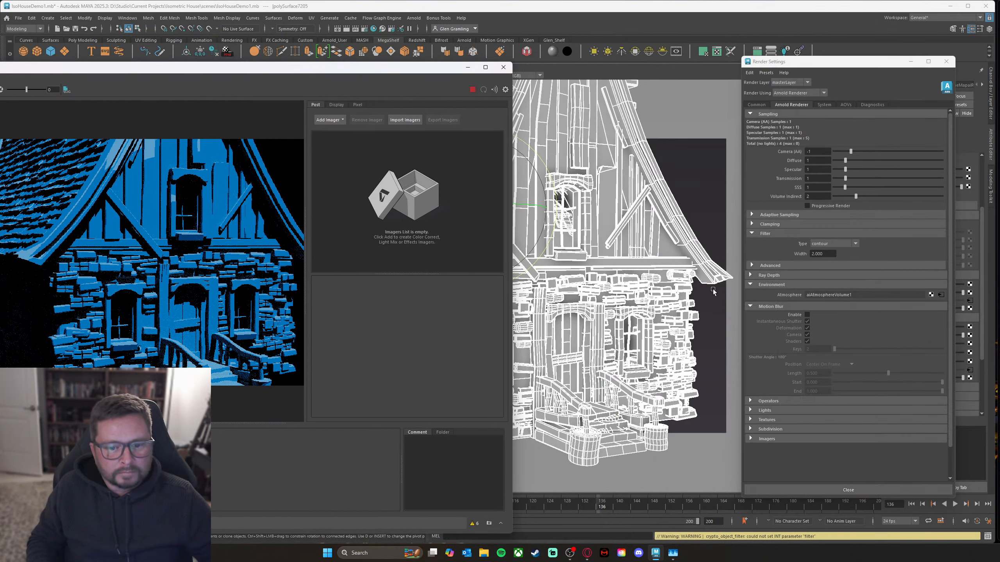
left_click_drag(583, 276, 626, 306, "alt")
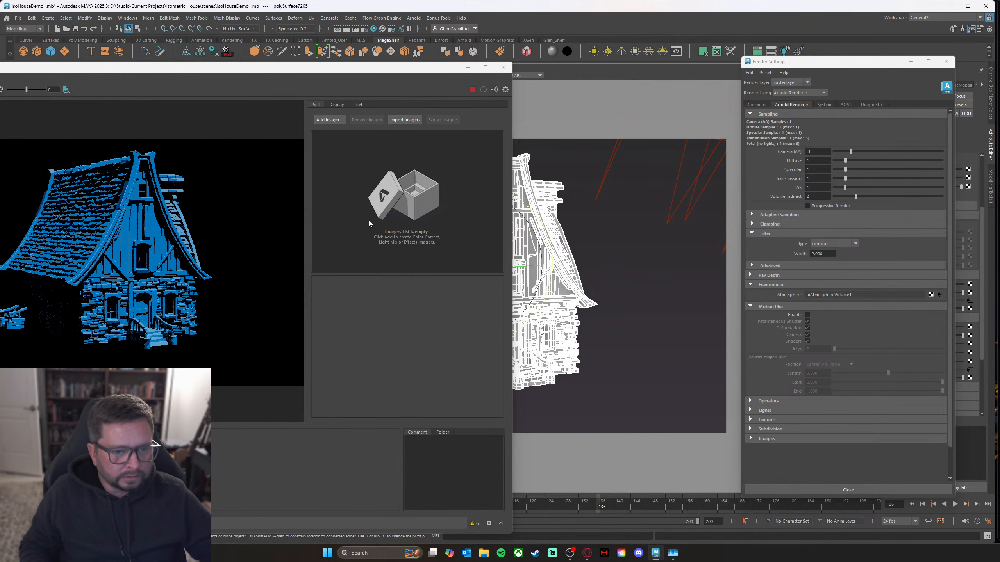
left_click_drag(405, 73, 566, 65)
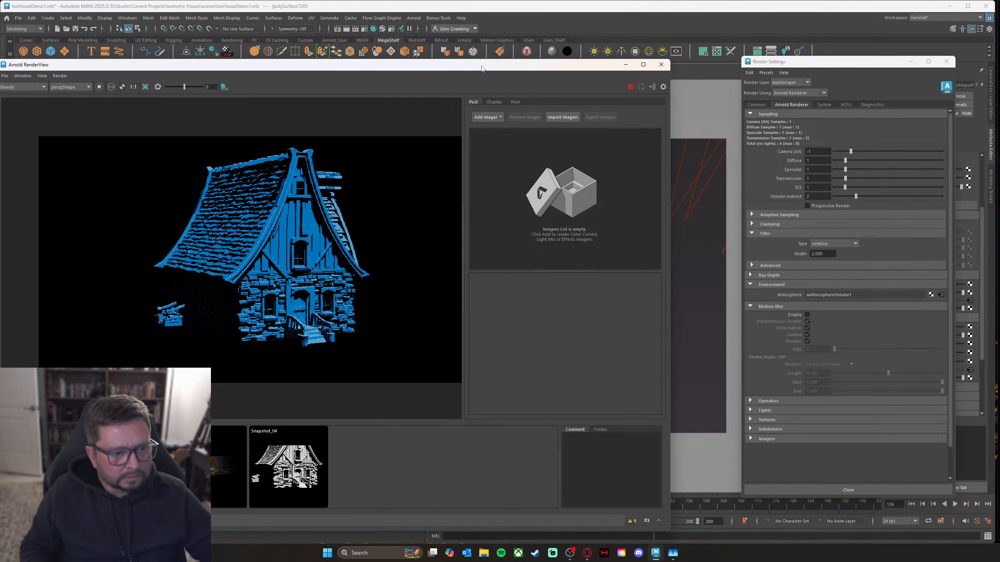
left_click_drag(481, 68, 471, 70)
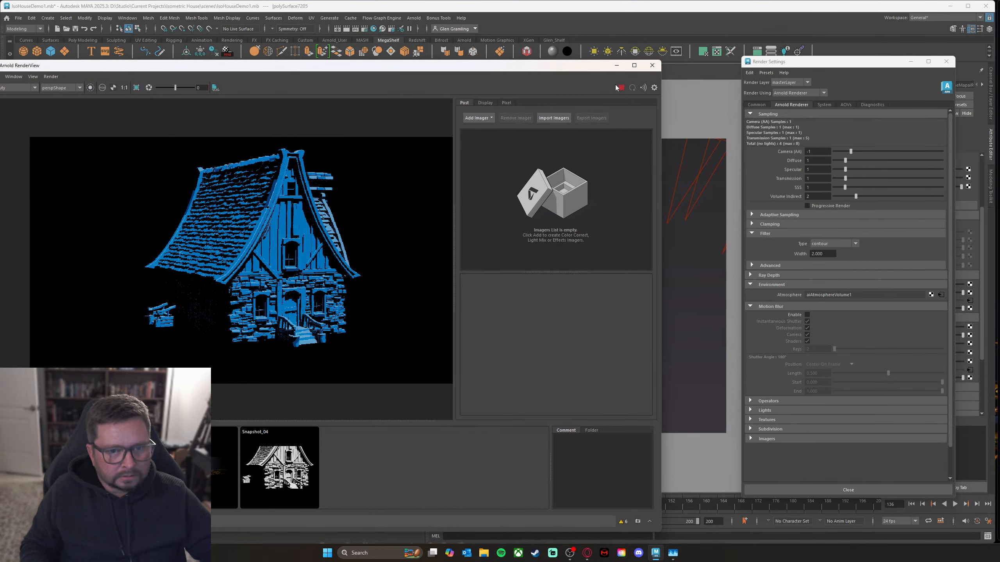
left_click_drag(619, 71, 591, 72)
Step: Select the directional light, close the render settings, test its Emit Specular and Illuminates by Default options, and expand its shadow attributes
left_click(679, 170)
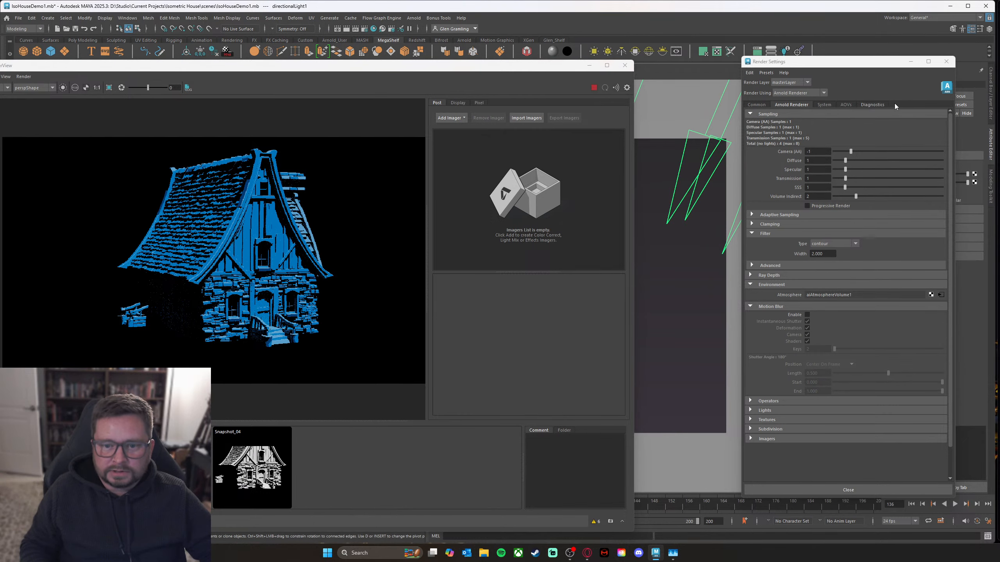
left_click(946, 61)
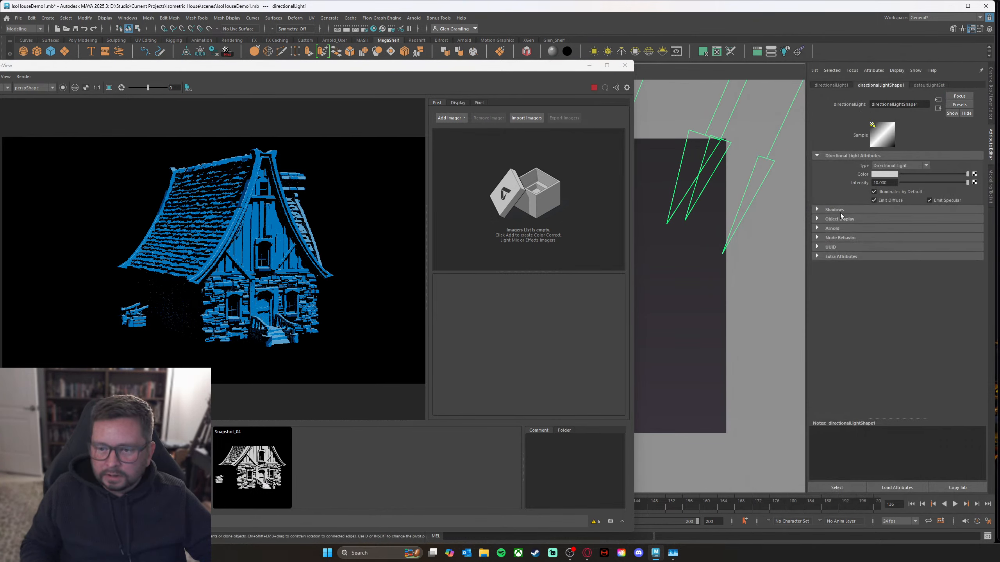
left_click(931, 200)
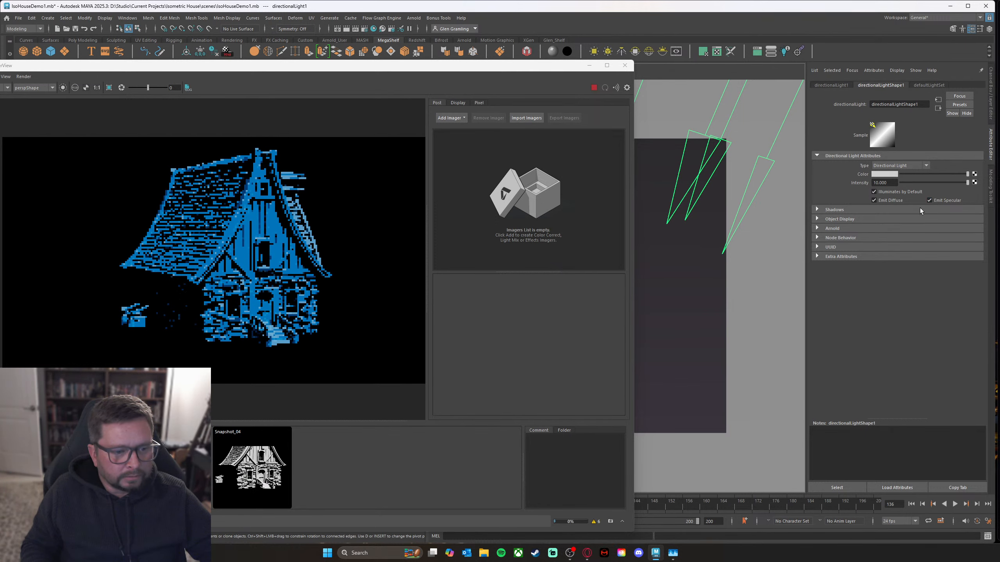
left_click(874, 191)
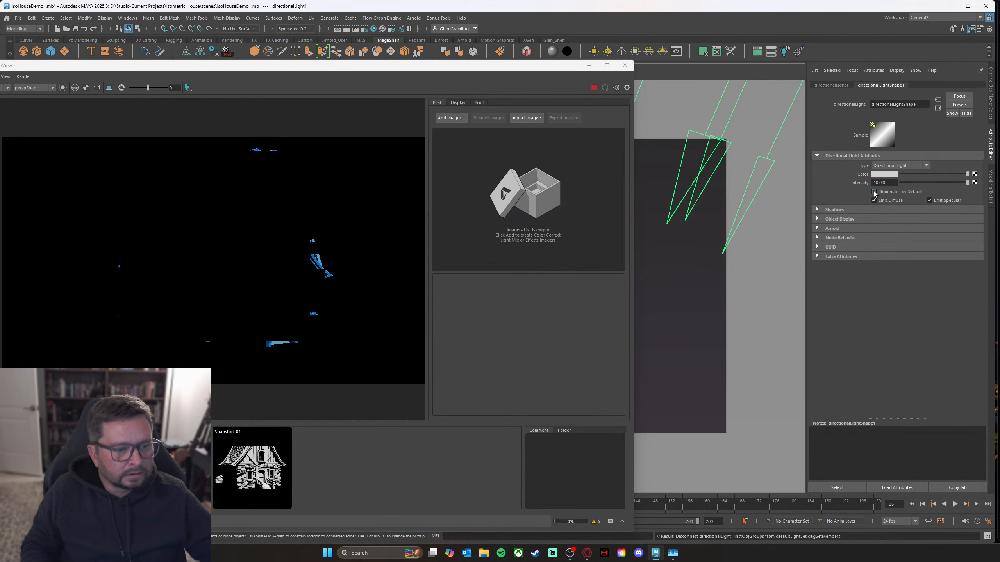
left_click(817, 210)
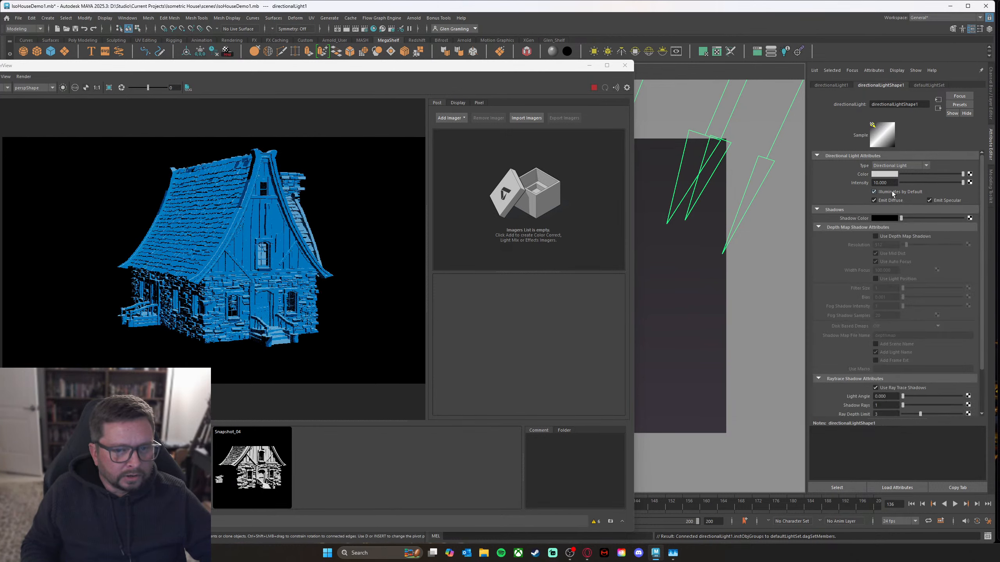
left_click_drag(434, 71, 480, 65)
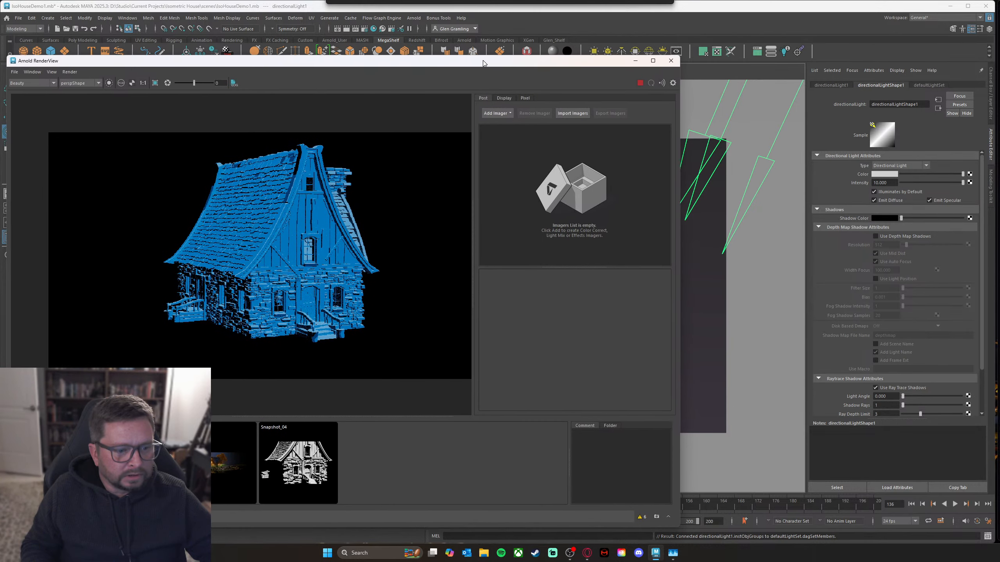
Step: Restart the live render and lower the directional light's intensity to about 5.192
left_click(641, 83)
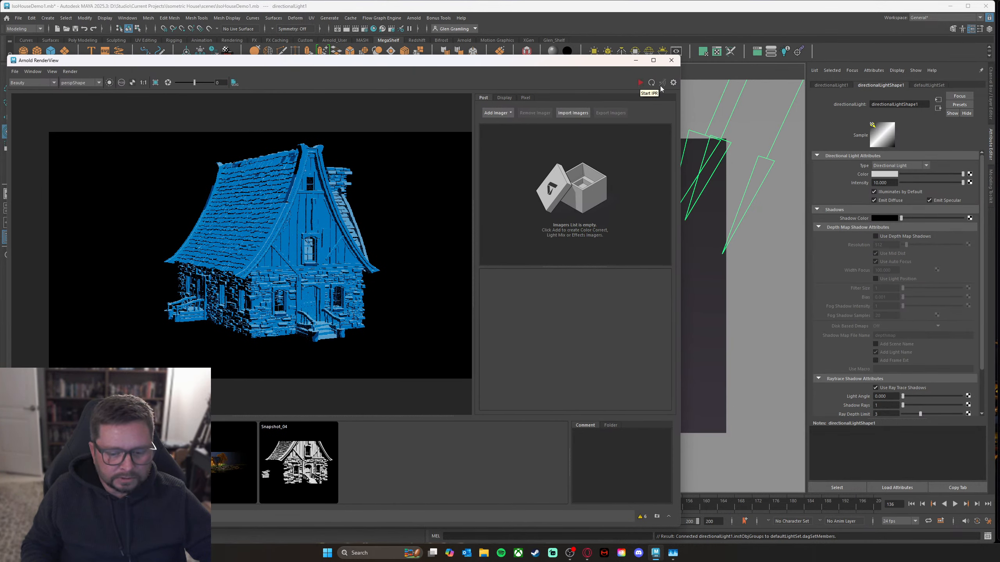
left_click(641, 83)
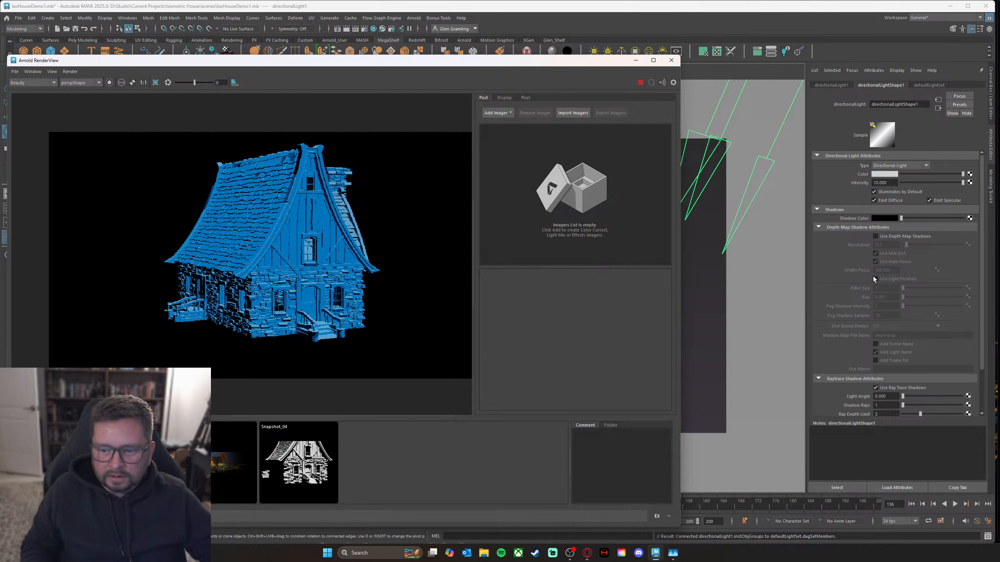
scroll(865, 280, "down", 2)
scroll(868, 276, "up", 2)
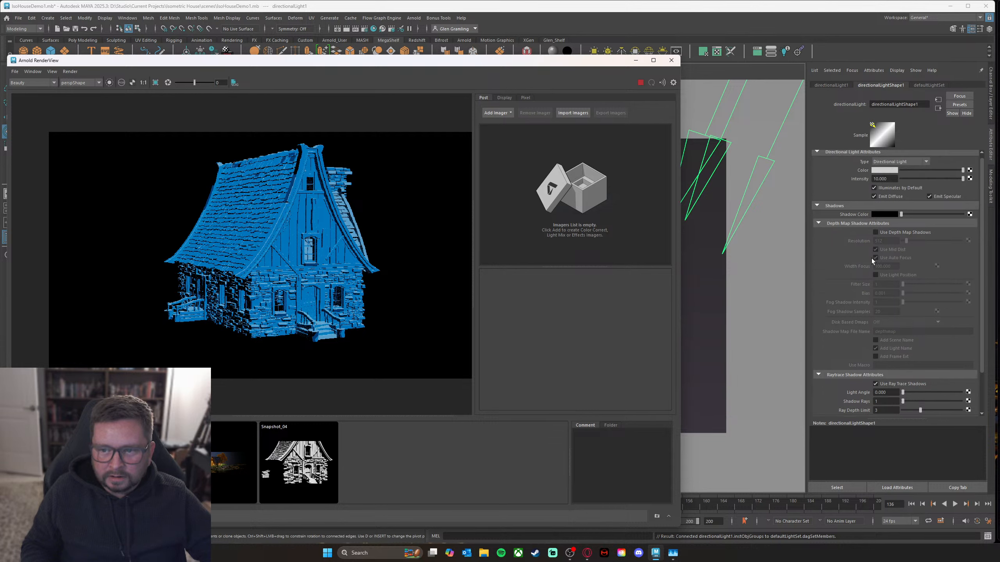
scroll(872, 258, "up", 1)
mouse_move(739, 230)
left_mouse_down()
mouse_move(736, 246)
mouse_move(721, 244)
mouse_move(733, 239)
left_mouse_up()
left_click_drag(697, 193, 713, 210)
left_click_drag(963, 182, 933, 185)
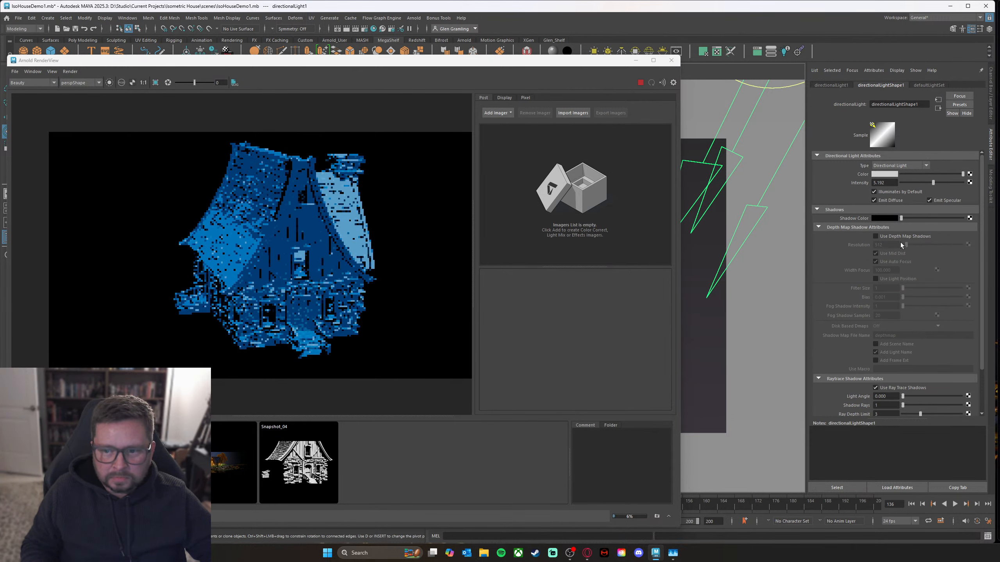
left_click_drag(749, 310, 725, 299)
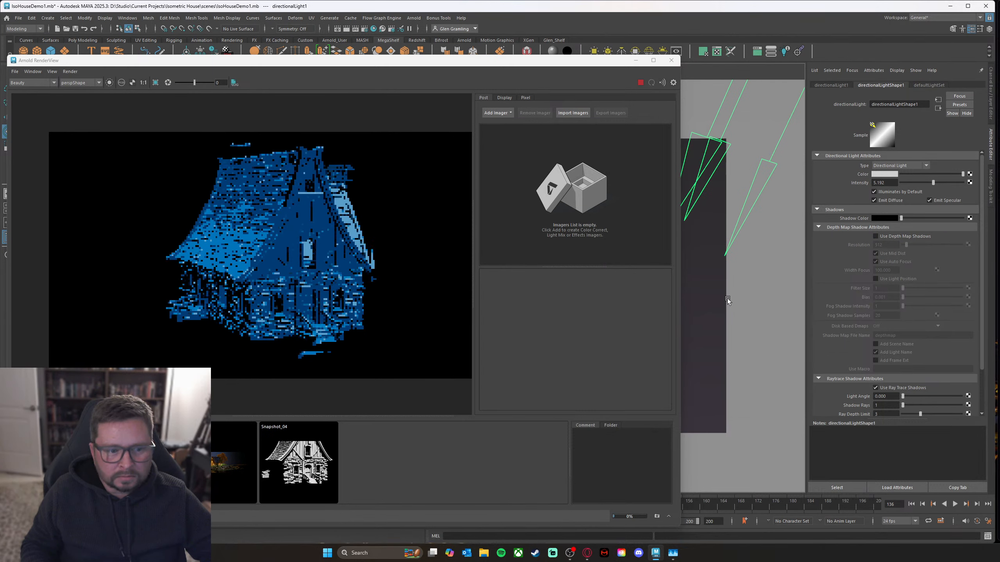
Step: Lighten the directional light's shadow color slightly from black and set the light's intensity to about 5.897
left_click_drag(901, 219, 904, 219)
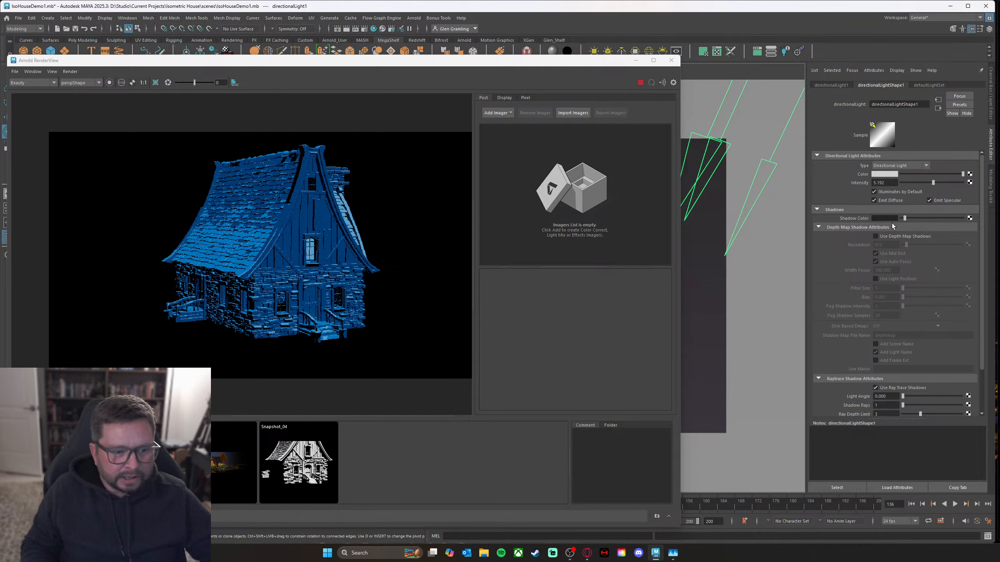
left_click_drag(905, 218, 903, 219)
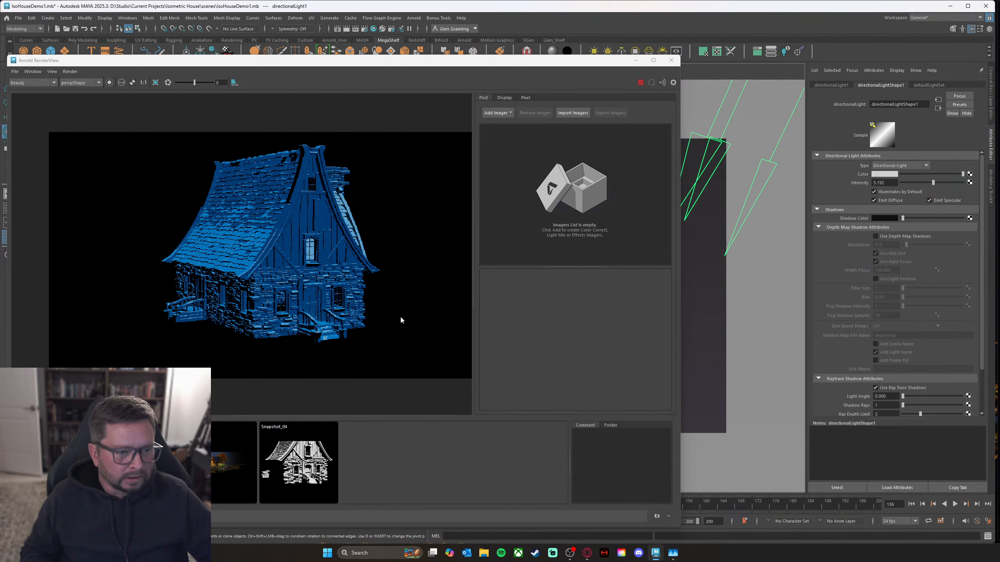
left_click_drag(429, 60, 527, 59)
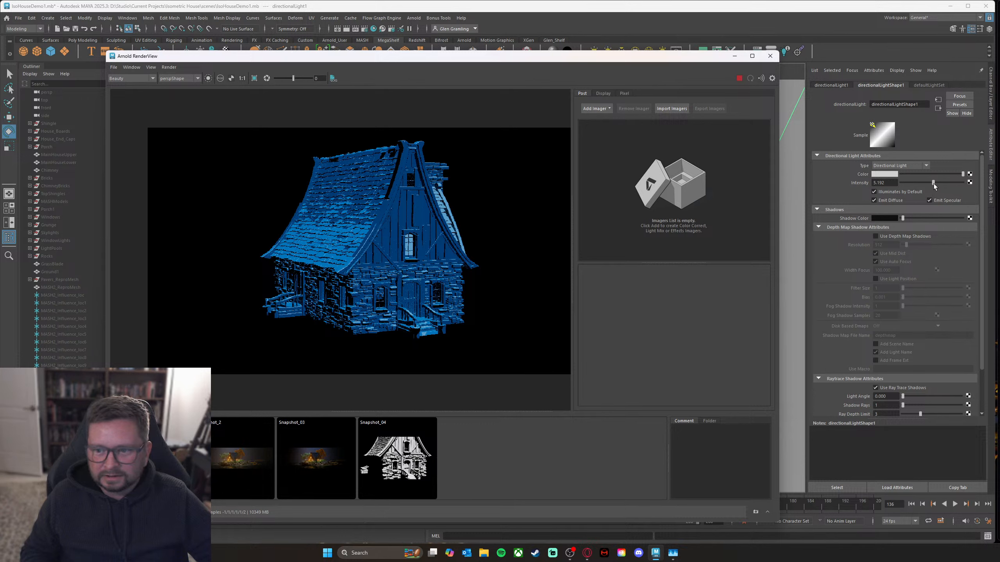
left_click_drag(935, 182, 937, 182)
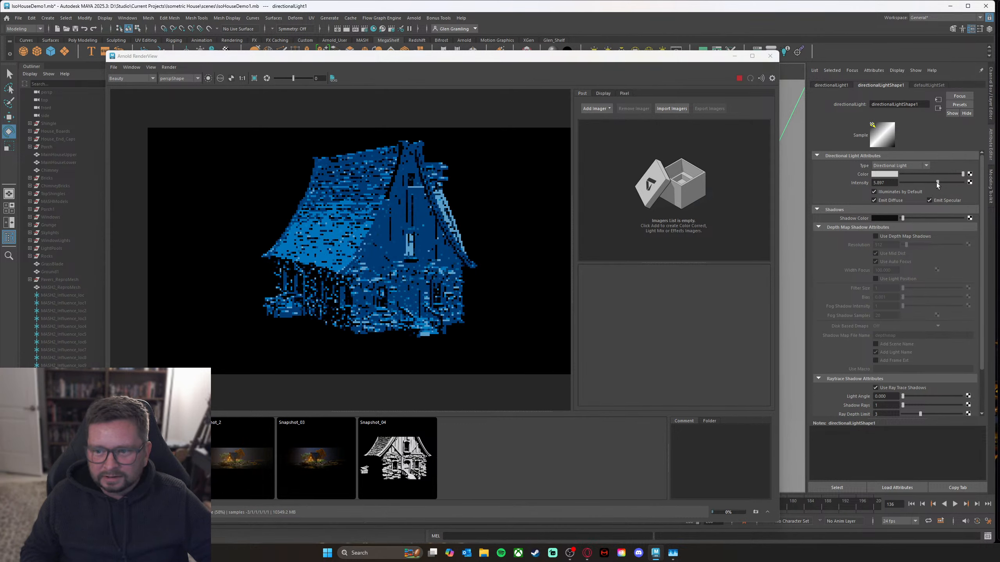
Step: Test the directional light with Illuminates by Default off, and turn the option back on
left_click(874, 192)
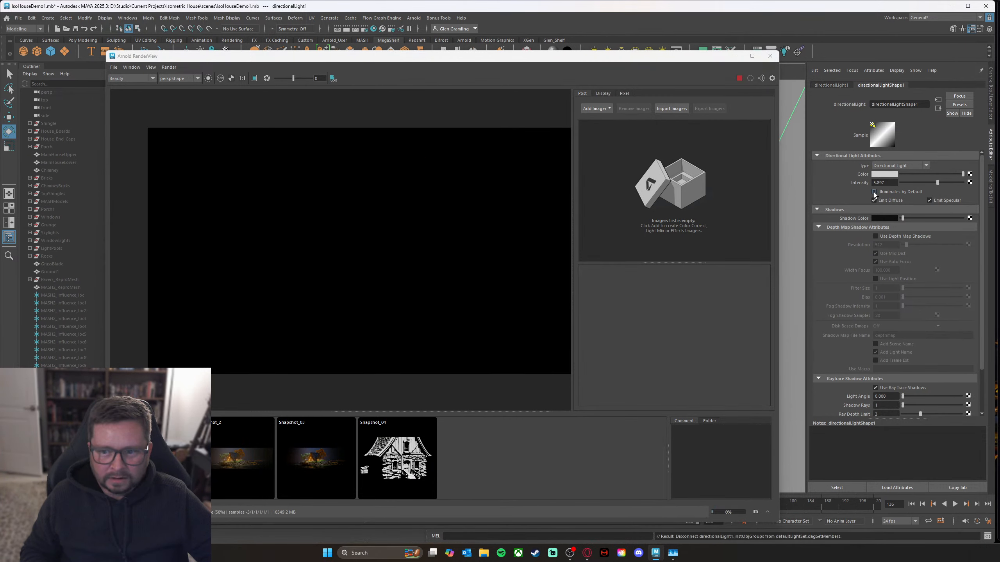
left_click(874, 192)
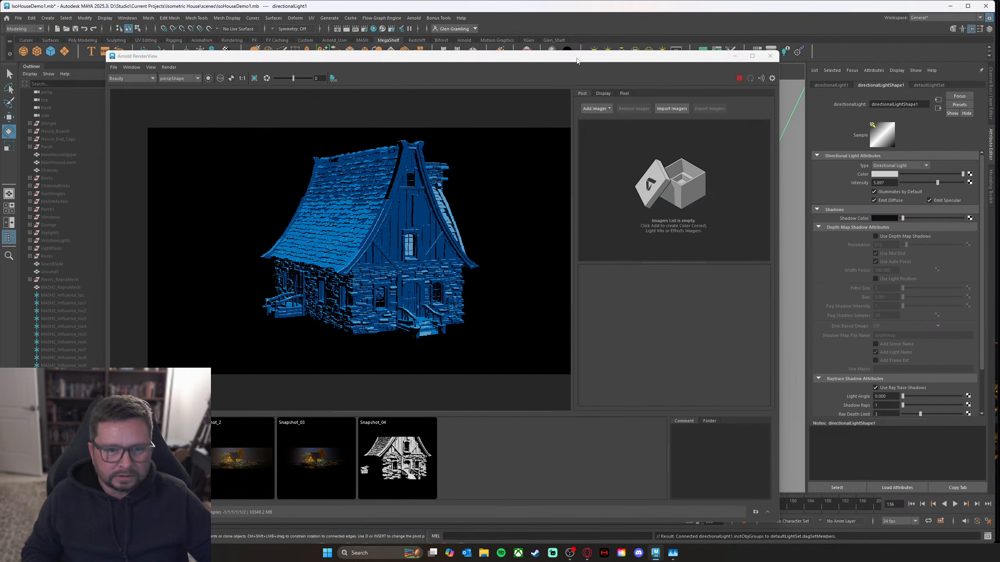
left_click_drag(576, 60, 488, 65)
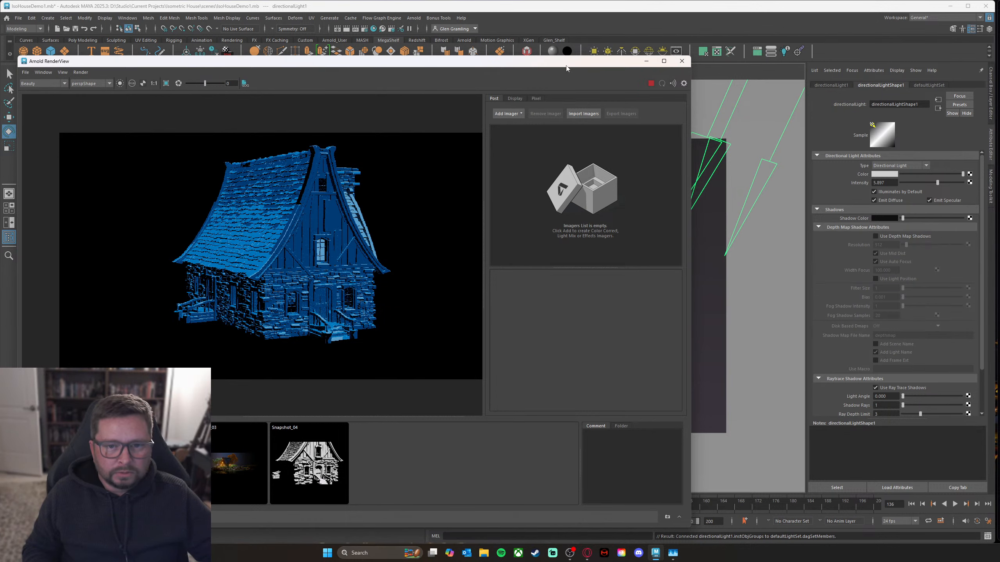
left_click_drag(573, 65, 508, 70)
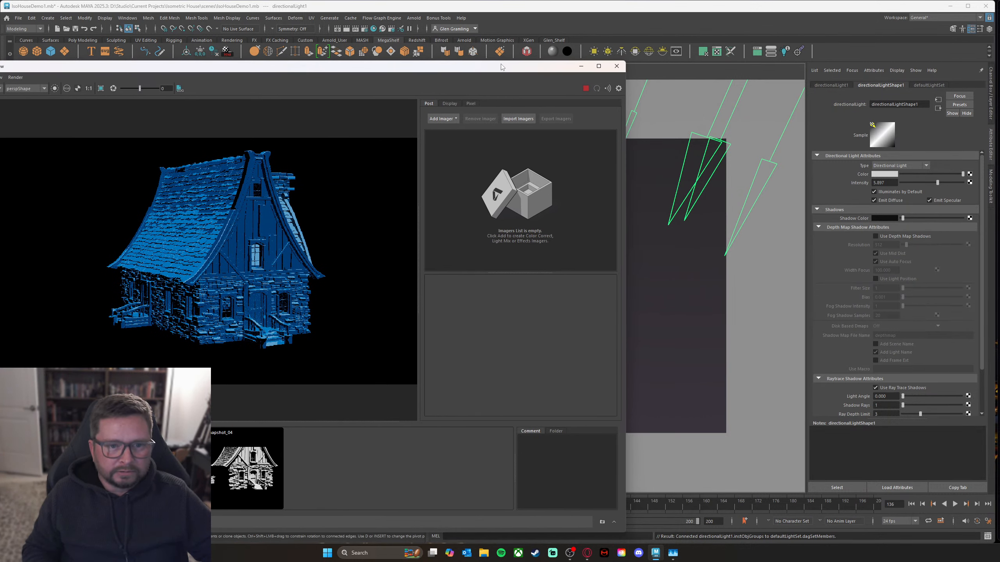
Step: Tint the directional light's color a pale warm tone with hue about 35.28, saturation 0.314 and value 1
left_click(881, 176)
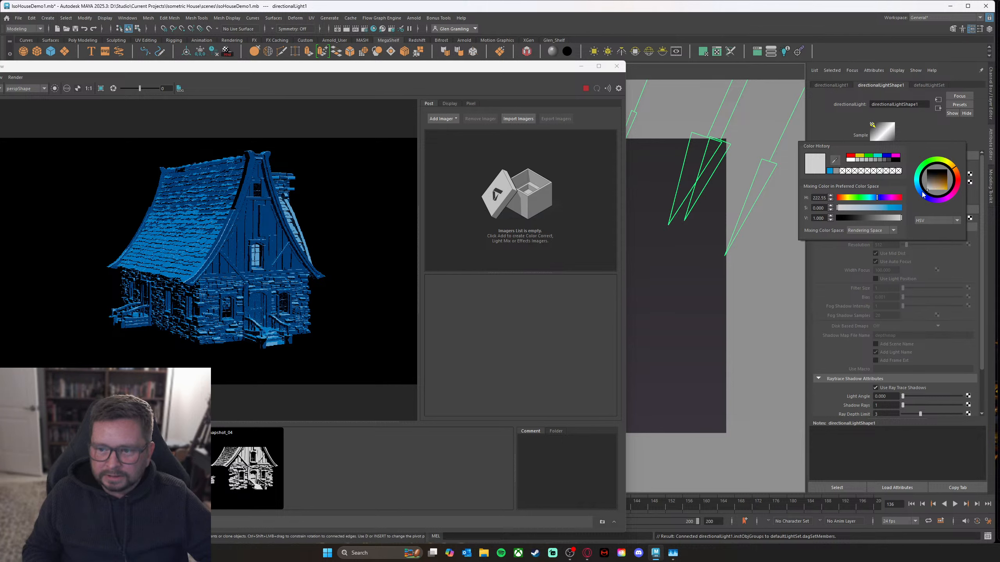
left_click_drag(930, 191, 932, 192)
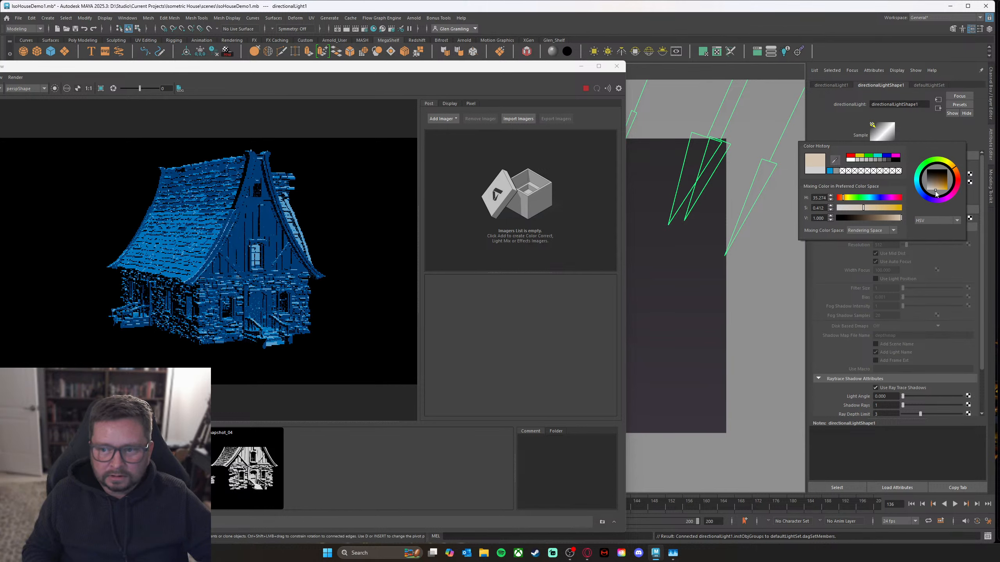
left_click_drag(935, 193, 936, 193)
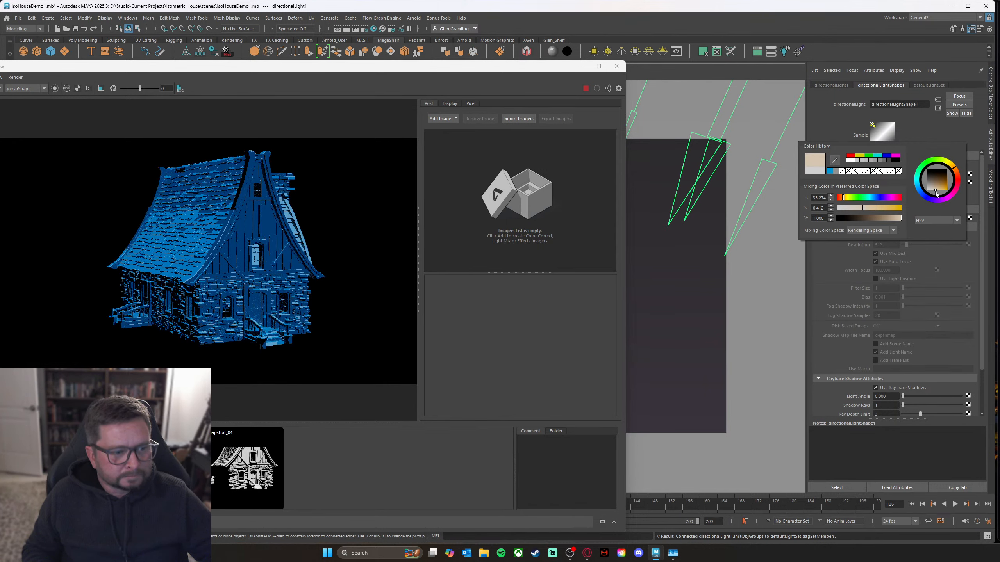
left_click_drag(937, 193, 934, 194)
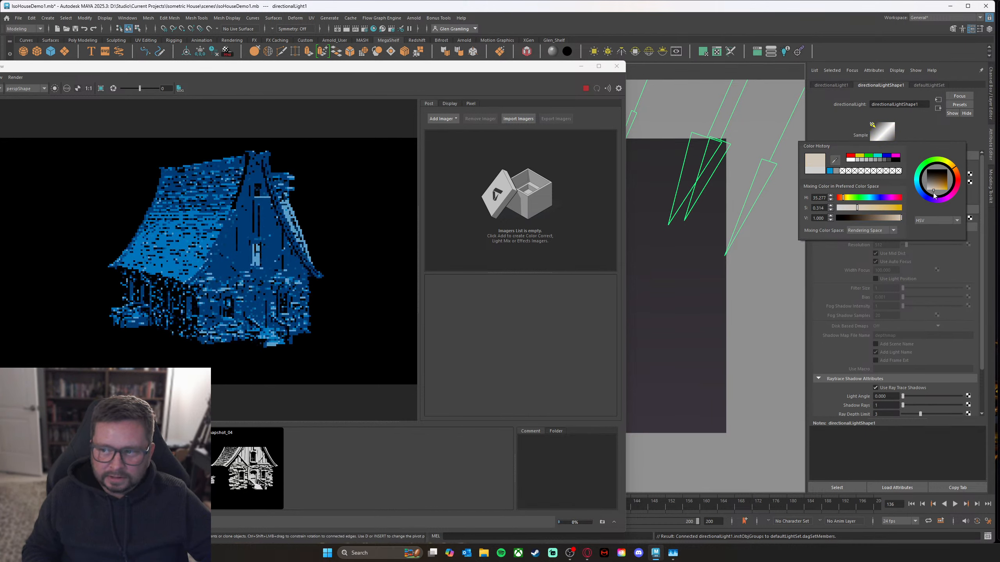
left_click_drag(364, 66, 385, 61)
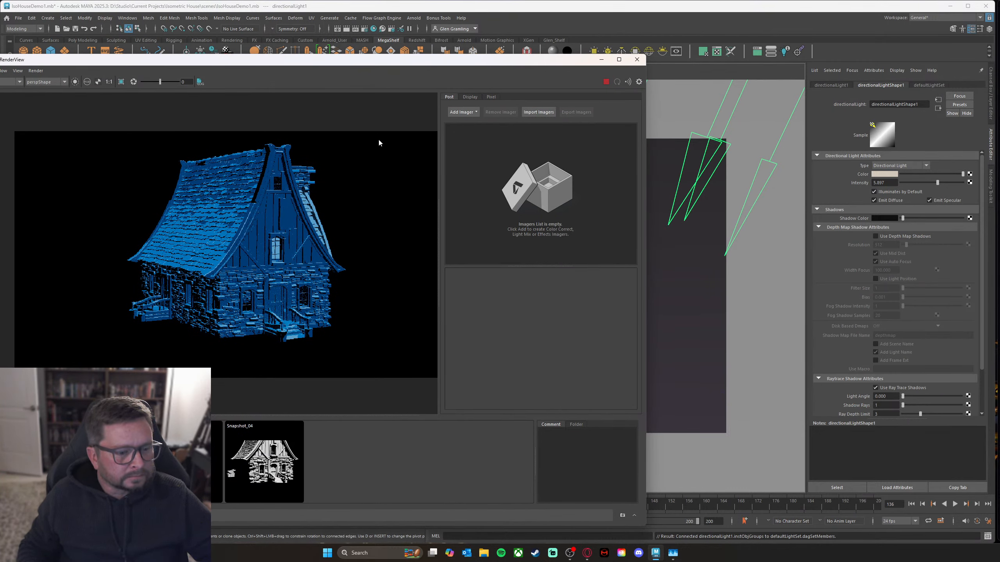
Step: Stop the render, tilt the directional light to a shallower angle and move it out to the chimney side of the house
left_click_drag(430, 63, 225, 71)
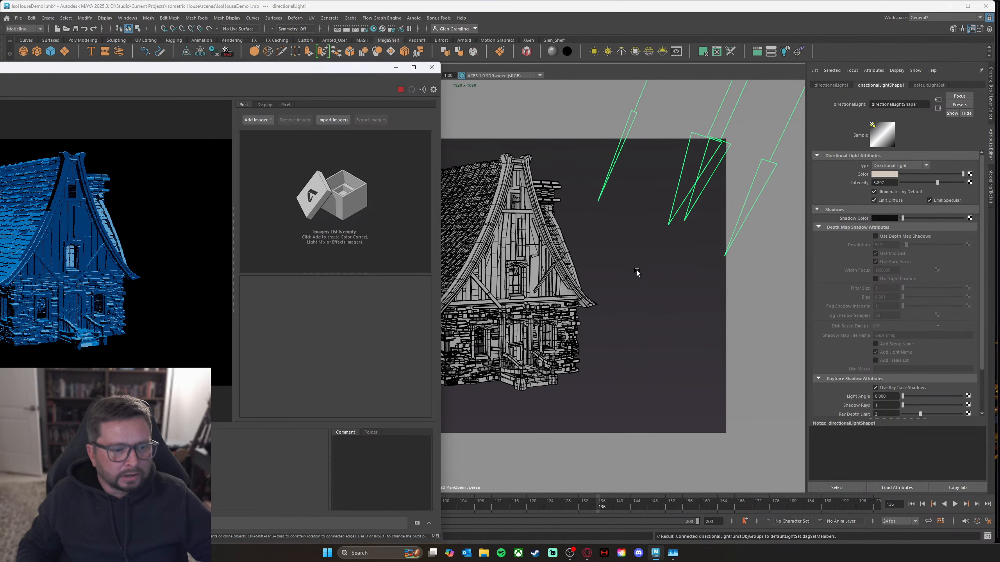
middle_click_drag(509, 252, 595, 263, "alt")
scroll(595, 262, "down", 4)
left_click_drag(594, 263, 638, 266, "alt")
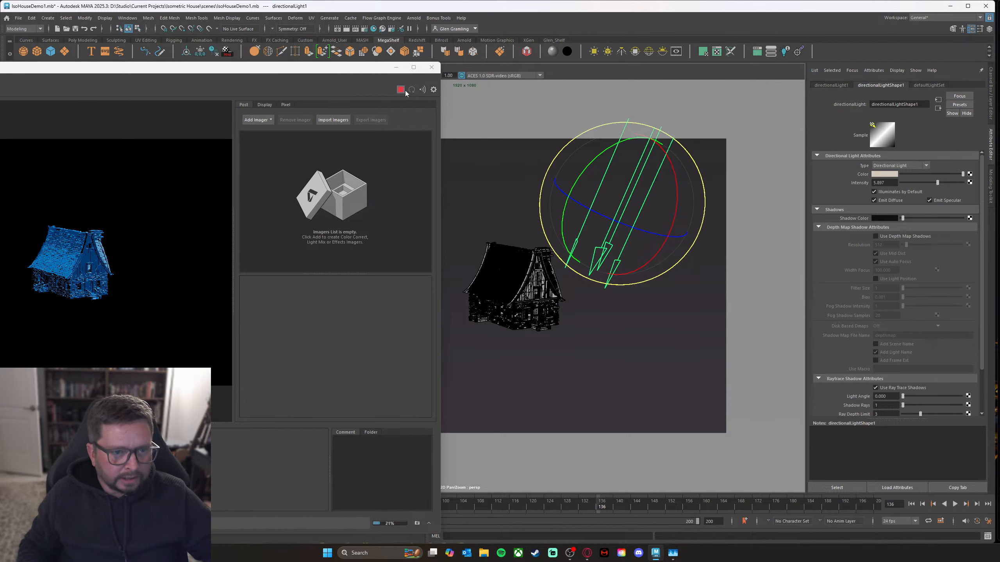
left_click_drag(509, 235, 567, 251, "alt")
key("w")
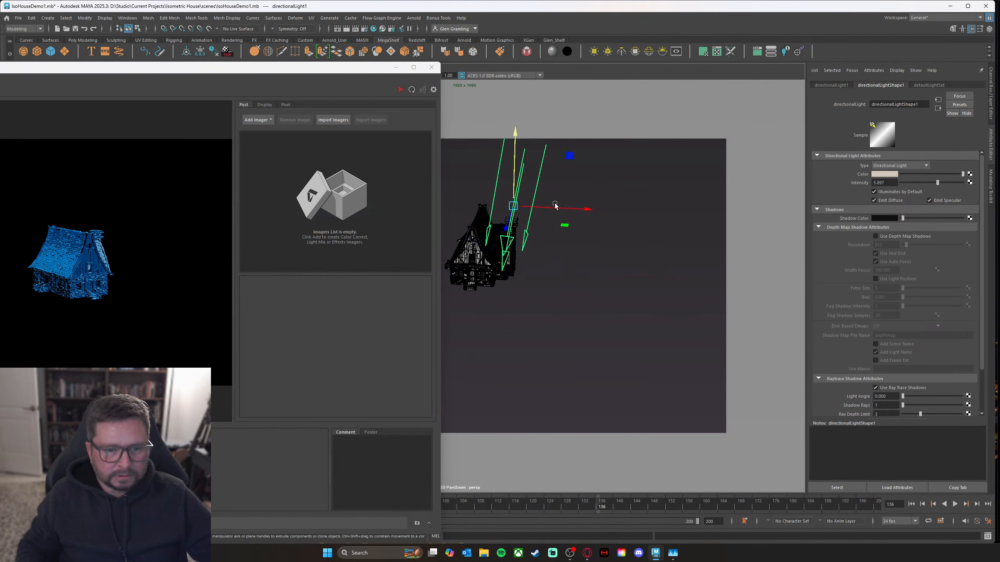
key("e")
left_click_drag(546, 154, 653, 216)
key("w")
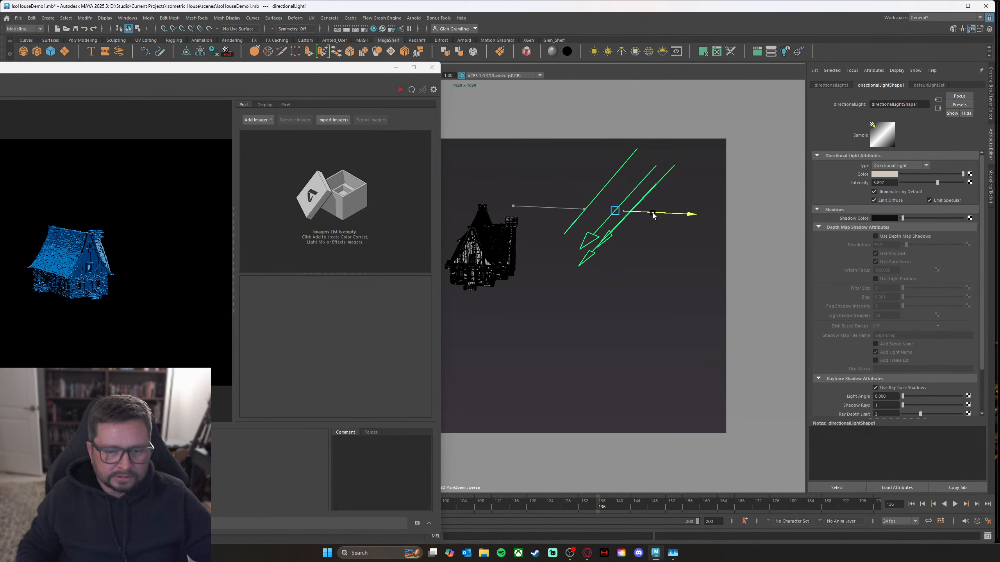
Step: Duplicate the directional light, raise the copy high above the house and rotate it to shine almost straight down
left_click_drag(581, 220, 693, 270, "alt")
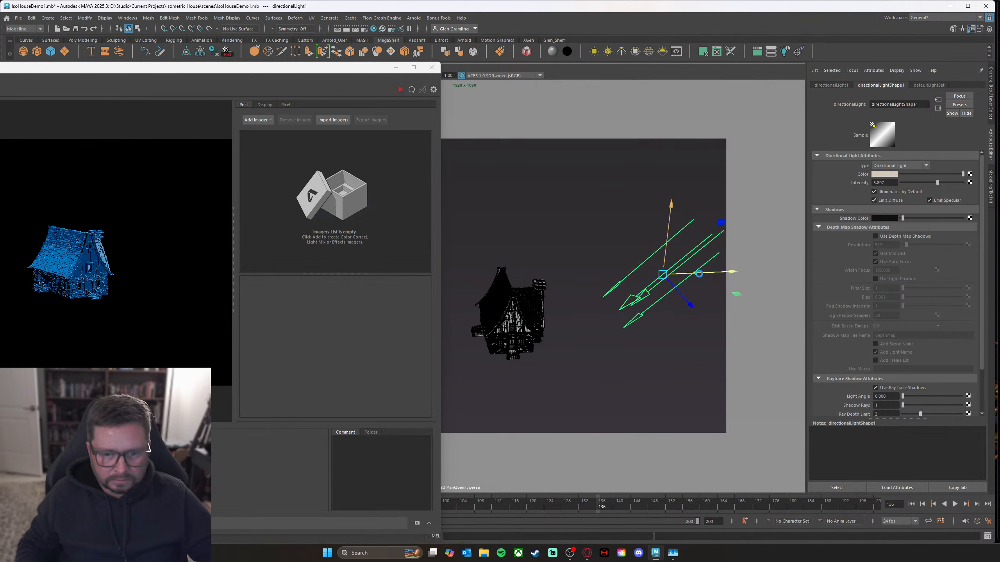
left_click_drag(698, 276, 567, 290, "alt")
left_click_drag(502, 252, 505, 152)
key("e")
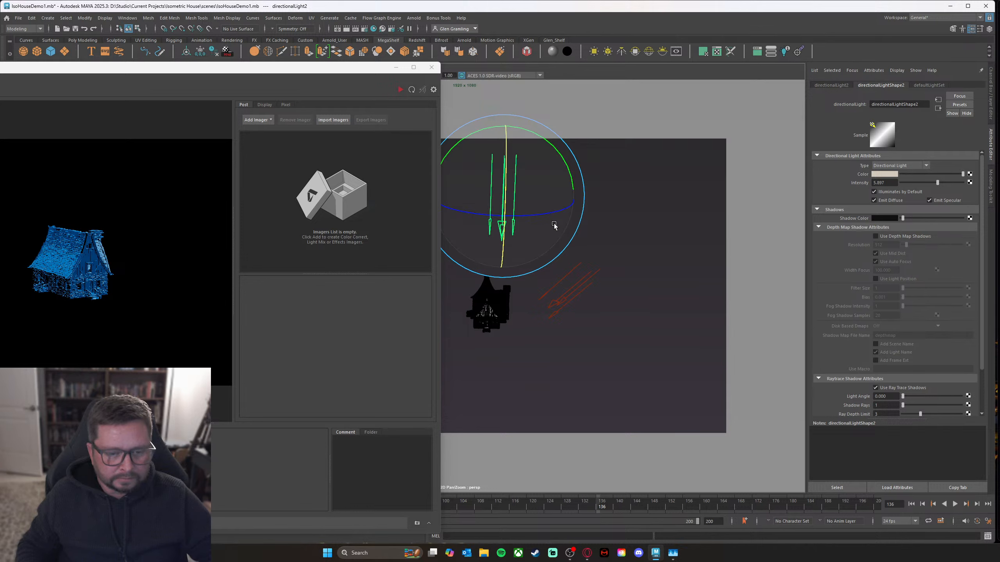
left_click_drag(554, 225, 669, 252, "alt")
left_click_drag(695, 148, 697, 154)
left_click_drag(693, 165, 628, 249, "alt")
Step: Duplicate the overhead directional light, move the copy across to the opposite side and tilt it toward the house
key("w")
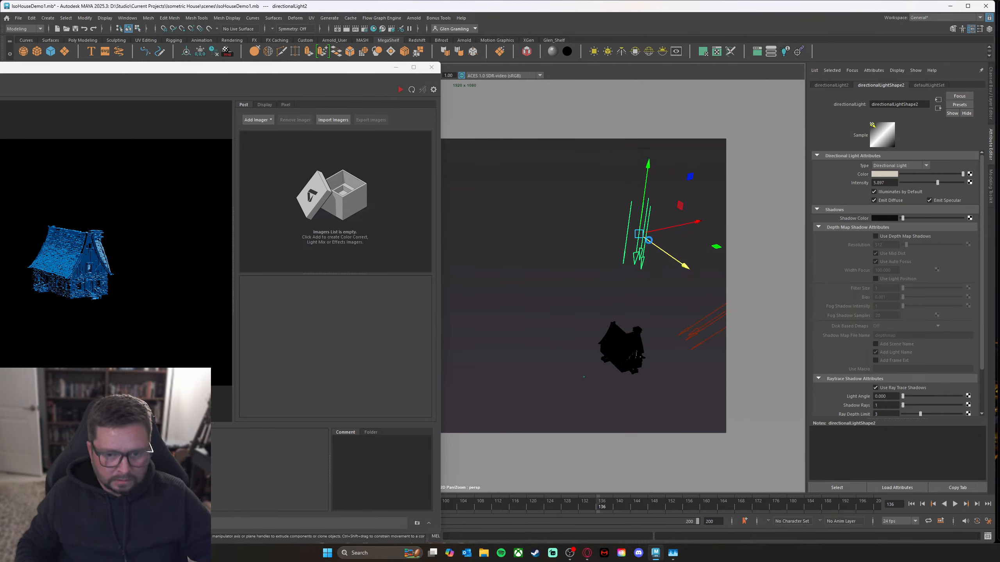
left_click_drag(688, 222, 568, 234)
key("e")
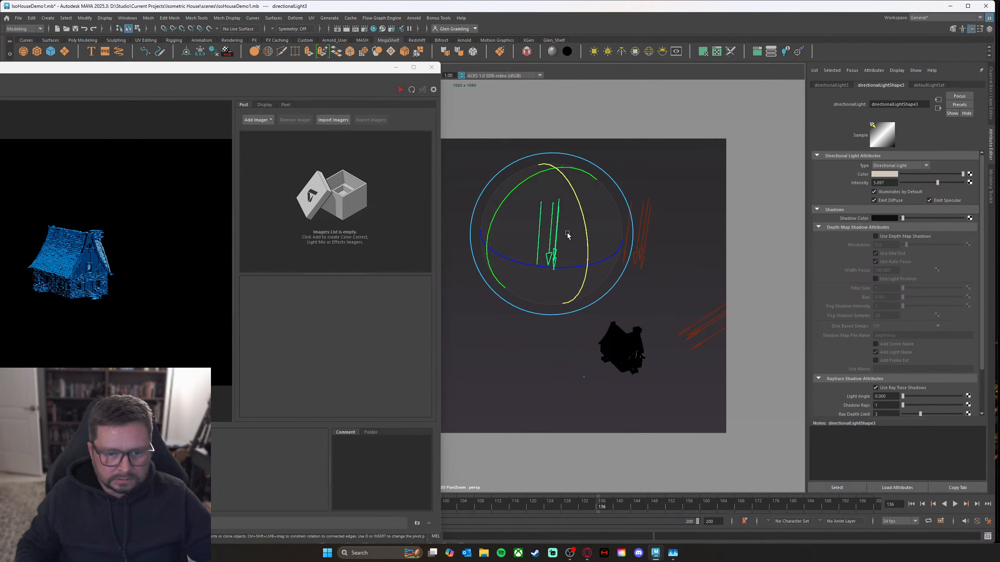
left_click_drag(526, 184, 511, 193)
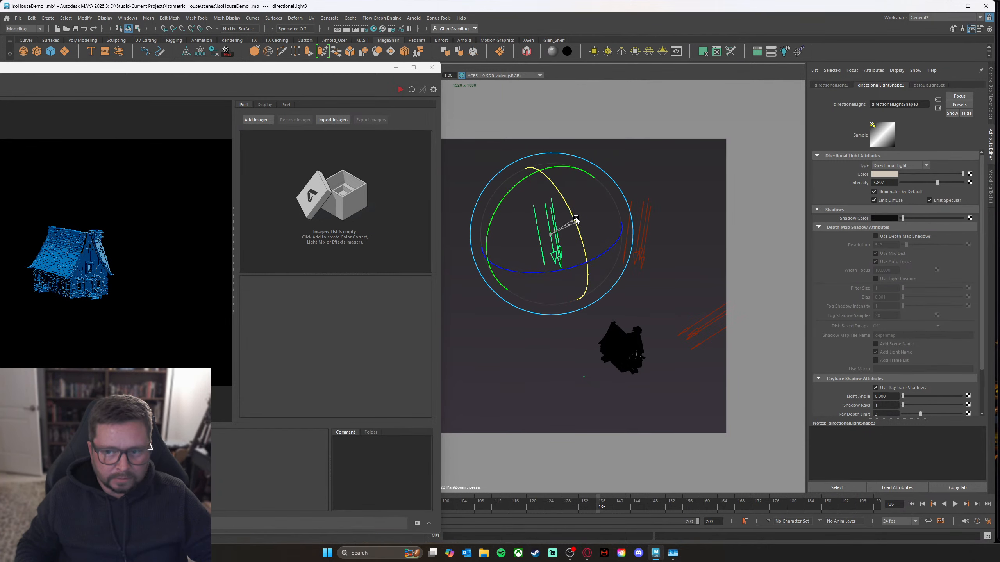
Step: Zoom in on the front of the house, examine it from several angles and pull back to the lights
left_click_drag(303, 69, 505, 69)
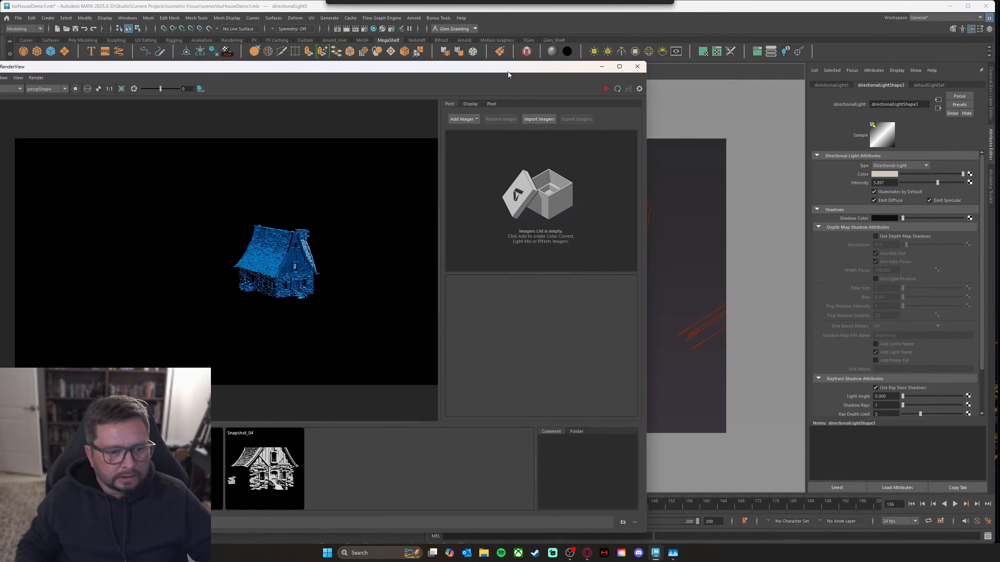
left_click_drag(403, 62, 245, 65)
left_click_drag(582, 299, 614, 297, "alt")
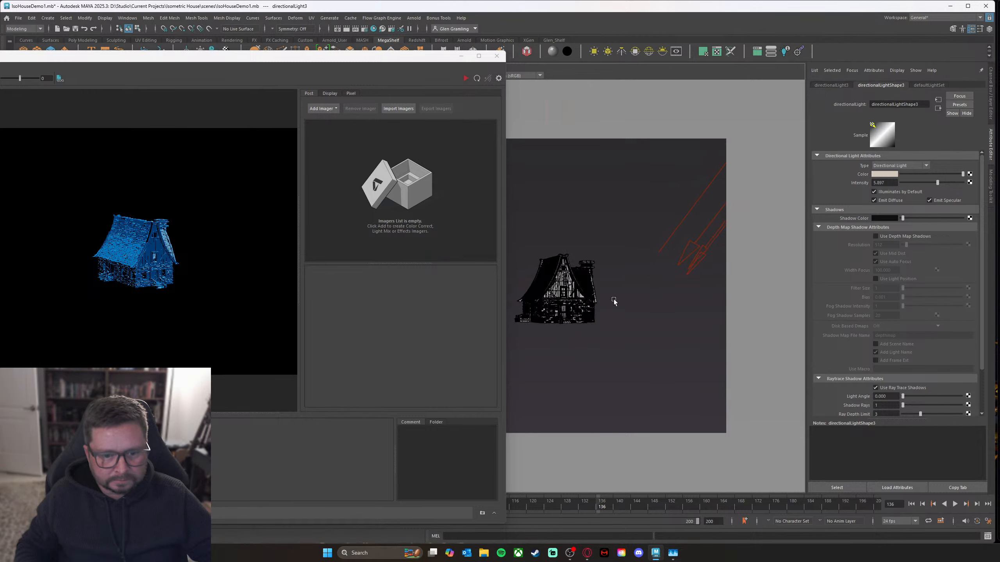
scroll(694, 326, "up", 5)
middle_click_drag(693, 326, 505, 310, "alt")
left_click_drag(510, 305, 643, 281, "alt")
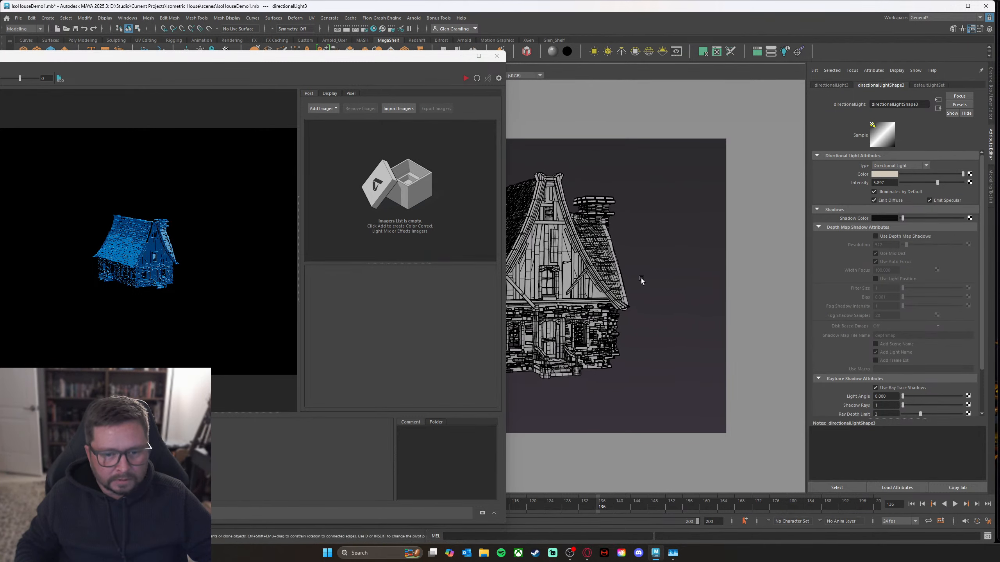
scroll(643, 281, "down", 6)
left_click_drag(403, 61, 244, 77)
Step: Lower the third directional light and shift it sideways until it sits close to the roof of the house
left_click_drag(469, 208, 520, 297, "alt")
key("w")
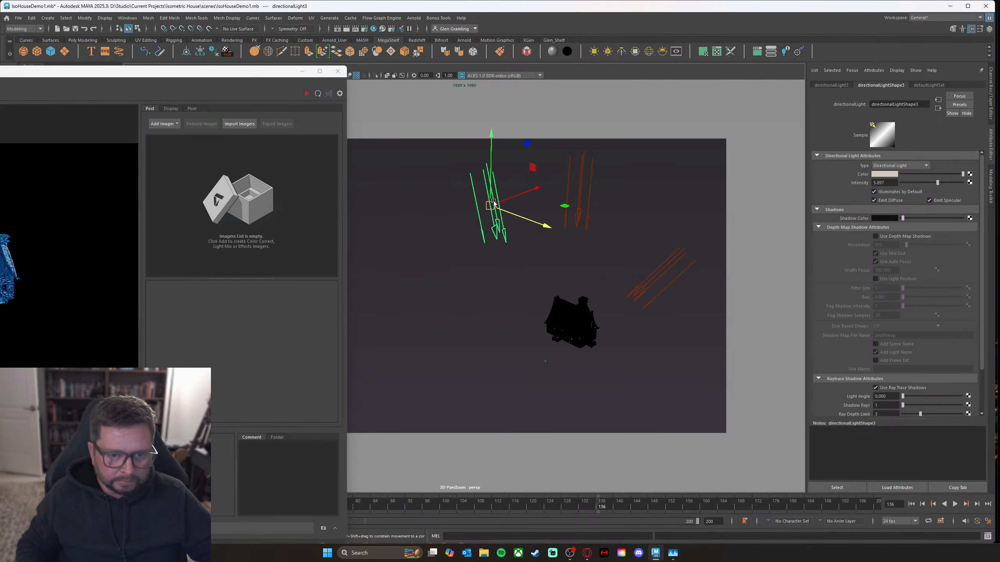
left_click_drag(496, 207, 500, 286)
middle_click_drag(539, 311, 531, 274, "alt")
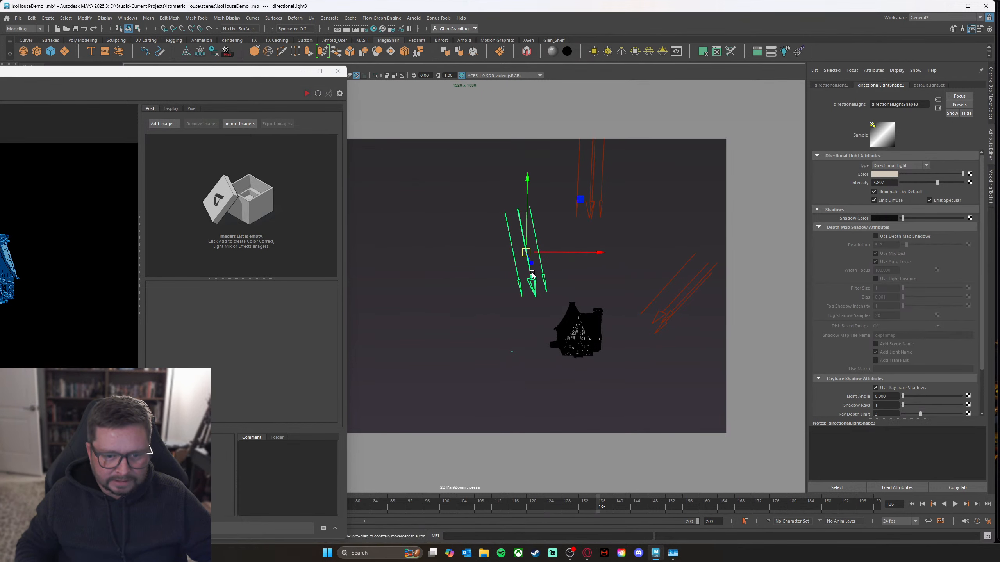
left_click_drag(583, 253, 633, 263)
left_click_drag(598, 172, 546, 268, "alt")
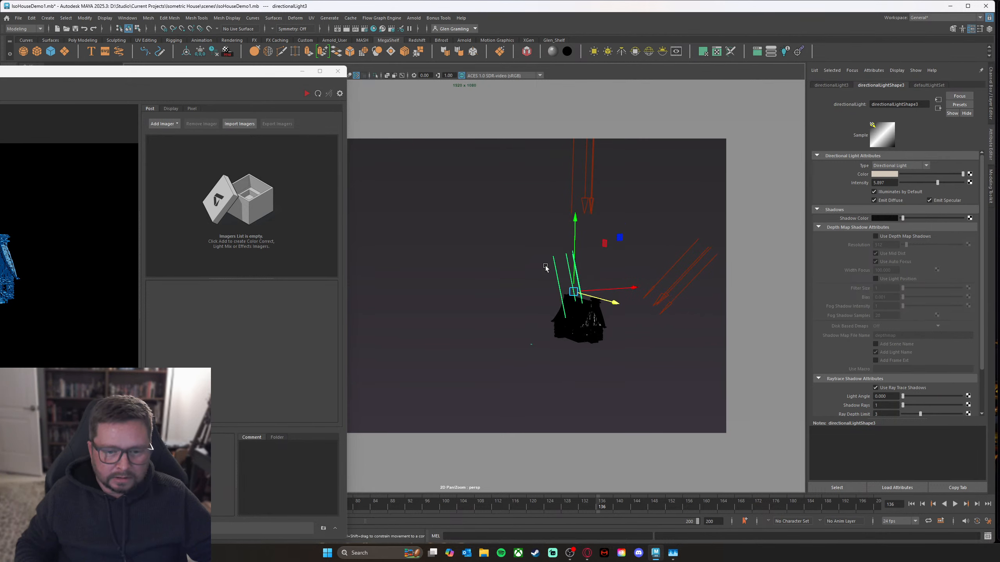
Step: Select the overhead directional light and lower it to just above the roof of the house
left_click(589, 172)
left_click(591, 168)
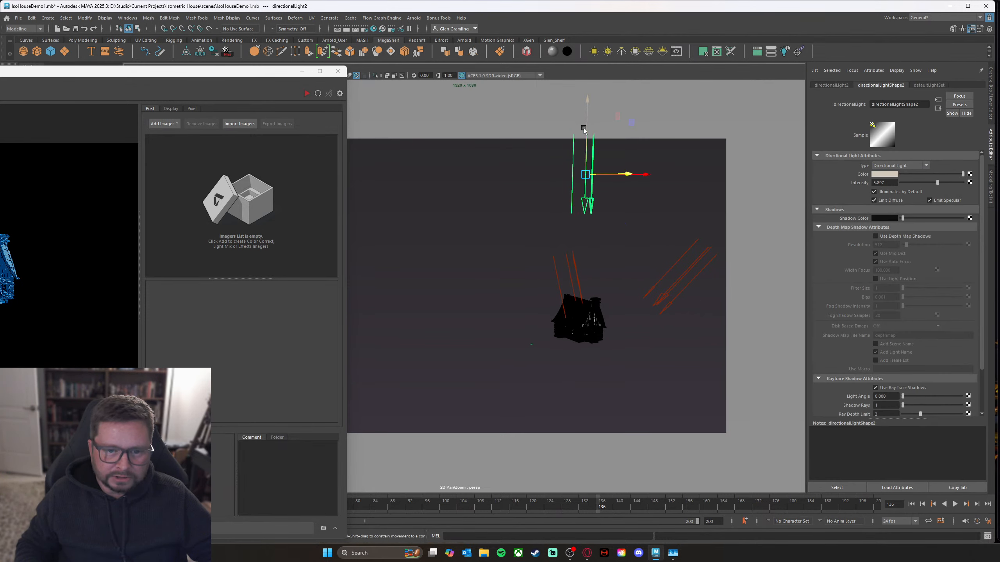
left_click_drag(584, 130, 609, 307)
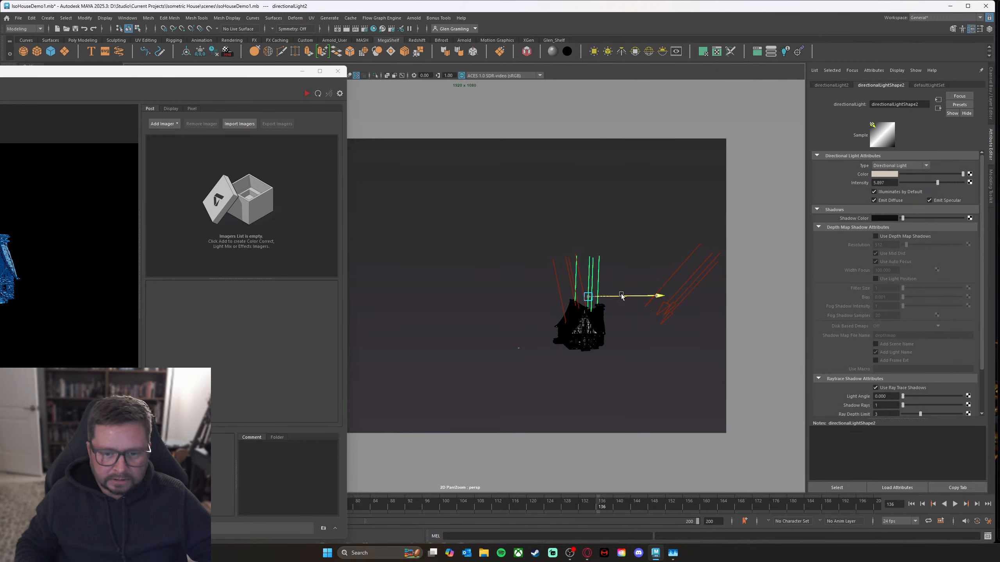
Step: Select the slanted directional light off to the side and move it inward and down, close to the roof of the house
left_click(696, 261)
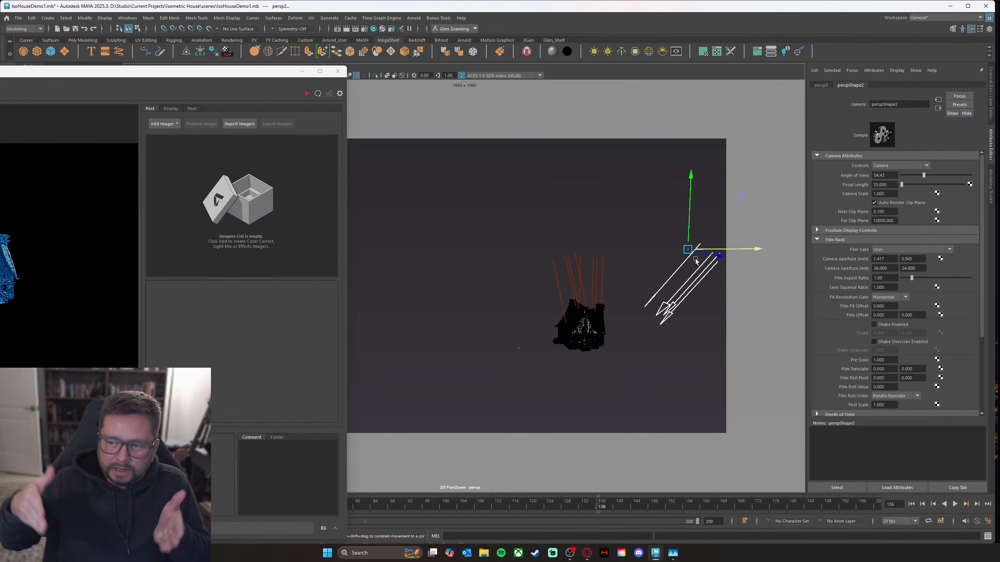
left_click_drag(693, 251, 648, 284)
left_click(634, 289)
left_click(641, 292)
Step: Examine the house up close and frame its front in a low three-quarter view beneath the lights
left_click_drag(622, 305, 590, 341, "alt")
middle_click_drag(586, 354, 547, 329, "alt")
right_click_drag(549, 327, 682, 334, "alt")
middle_click_drag(692, 327, 565, 281, "alt")
left_click_drag(565, 280, 524, 303, "alt")
right_click_drag(525, 303, 645, 300, "alt")
left_click_drag(646, 300, 618, 309, "alt")
right_click_drag(617, 307, 596, 301, "alt")
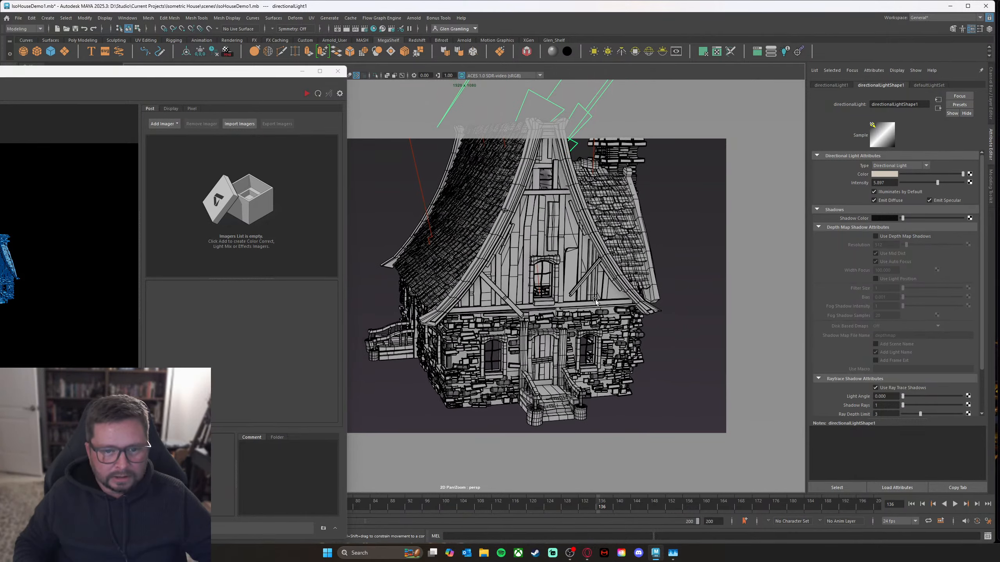
middle_click_drag(600, 264, 608, 323, "alt")
left_click_drag(608, 323, 601, 302, "alt")
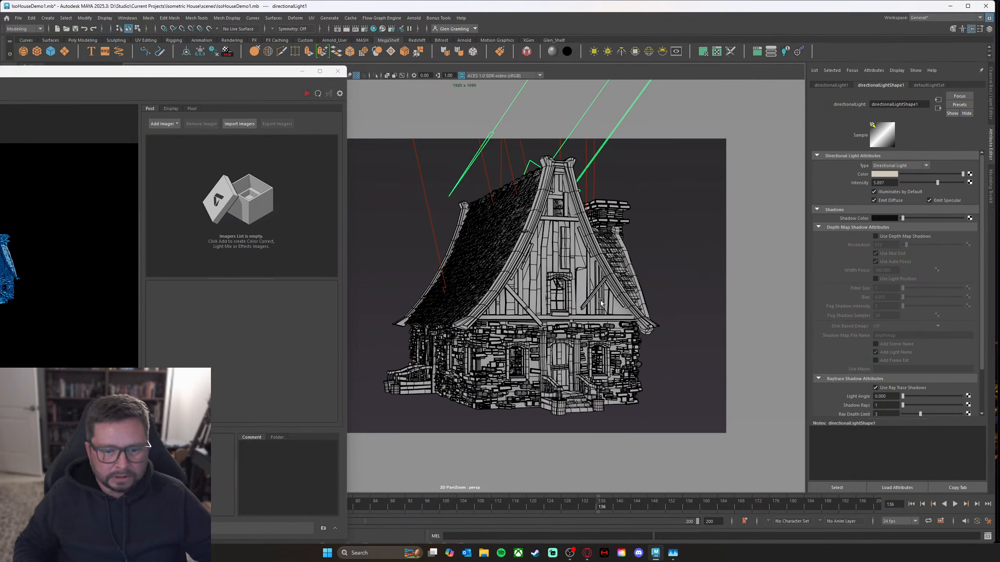
Step: Test the slanted directional light at an intensity of 3.077 in the live render and settle on 5.385
left_click_drag(265, 76, 514, 45)
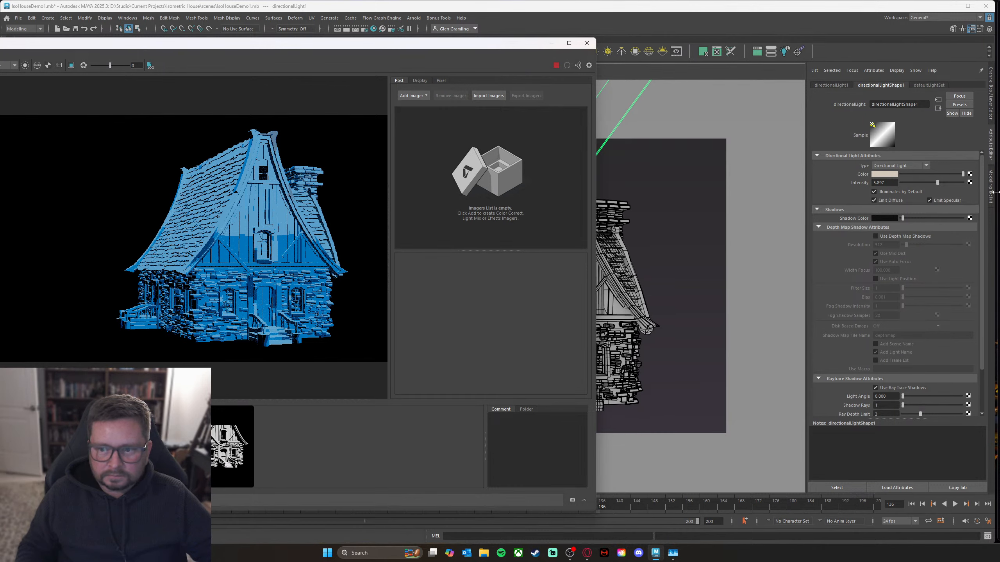
left_click_drag(938, 186, 920, 184)
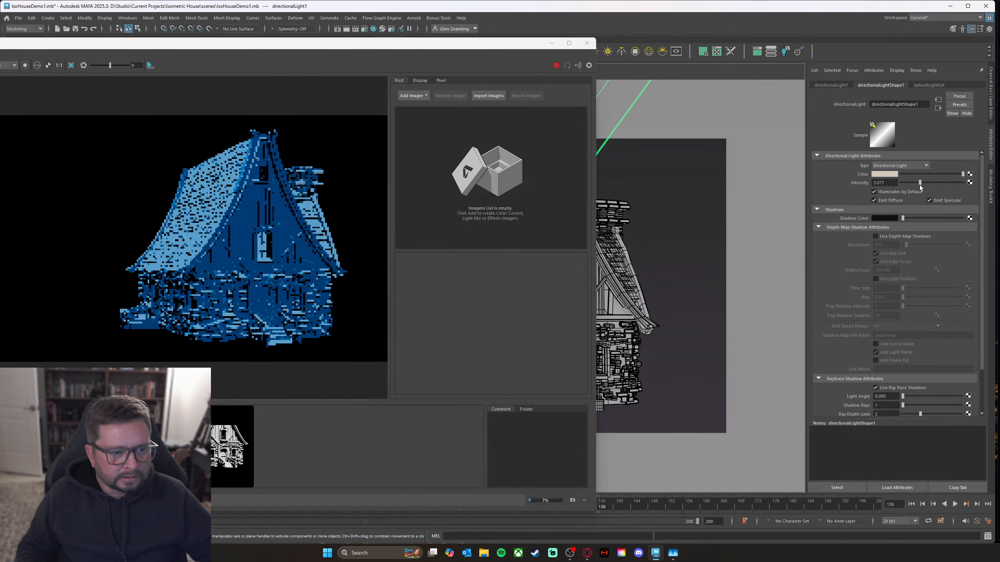
middle_click_drag(626, 225, 703, 252, "alt")
right_click_drag(703, 253, 634, 243, "alt")
middle_click_drag(634, 243, 735, 253, "alt")
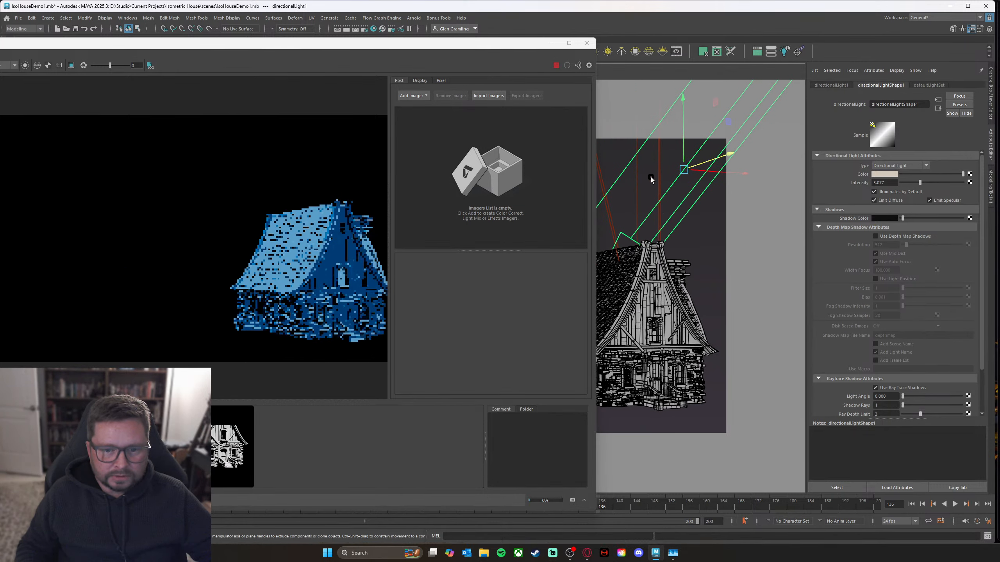
left_click_drag(651, 179, 678, 184)
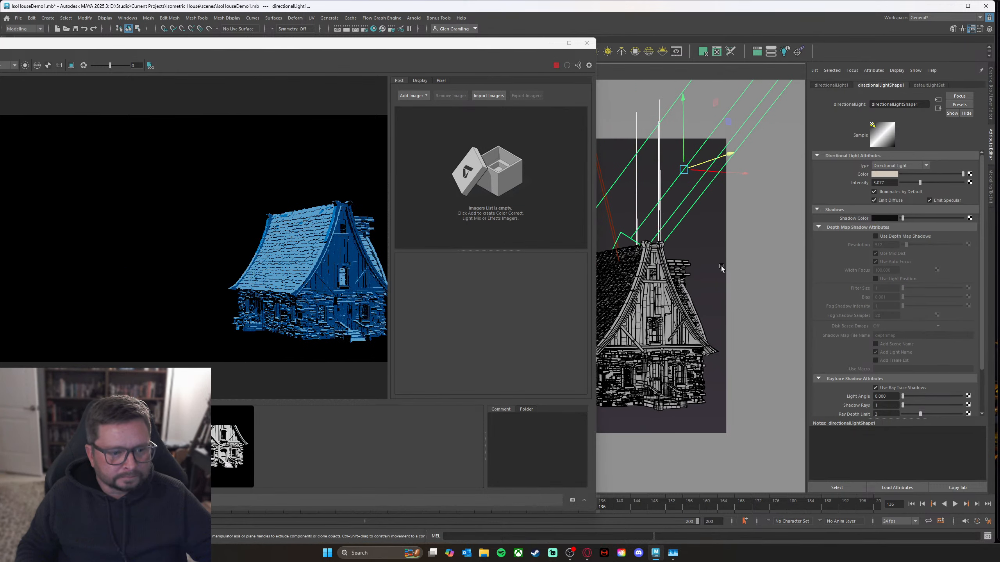
middle_click_drag(721, 267, 725, 250, "alt")
left_click_drag(920, 183, 934, 183)
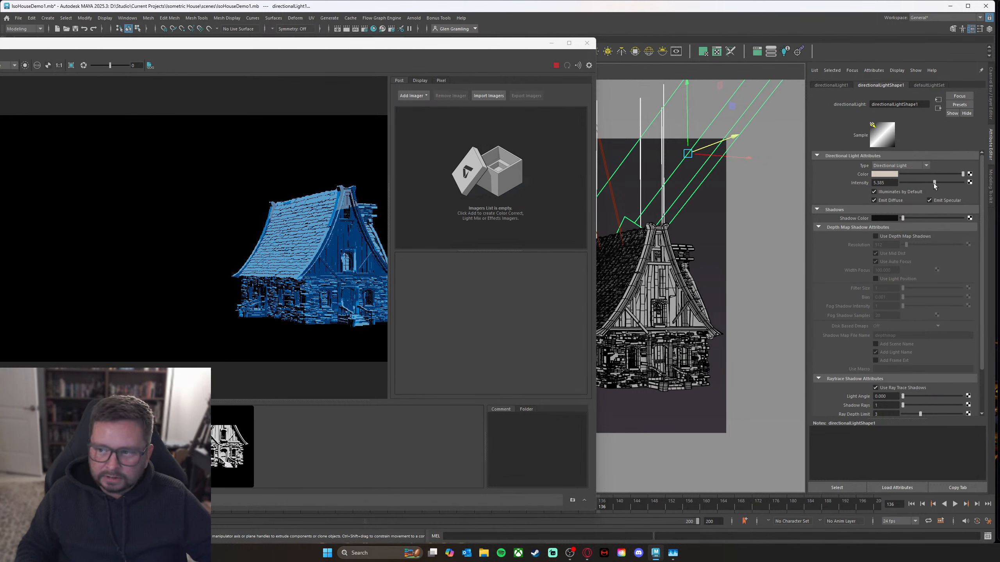
Step: Set the intensity of the third directional light to 0.962 and check the whole house in the live render
left_click_drag(741, 279, 703, 260, "alt")
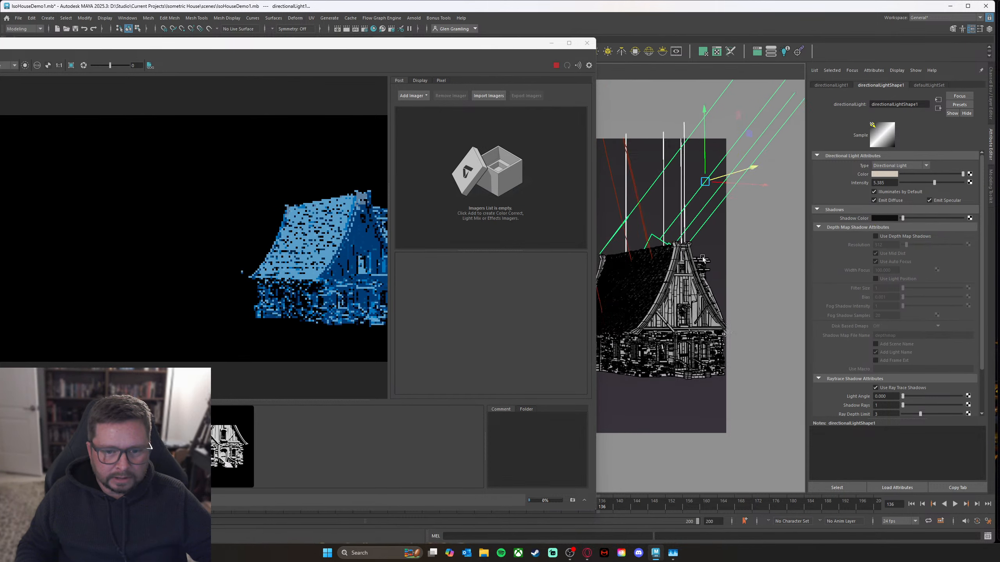
middle_click_drag(703, 258, 740, 266, "alt")
left_click(648, 210)
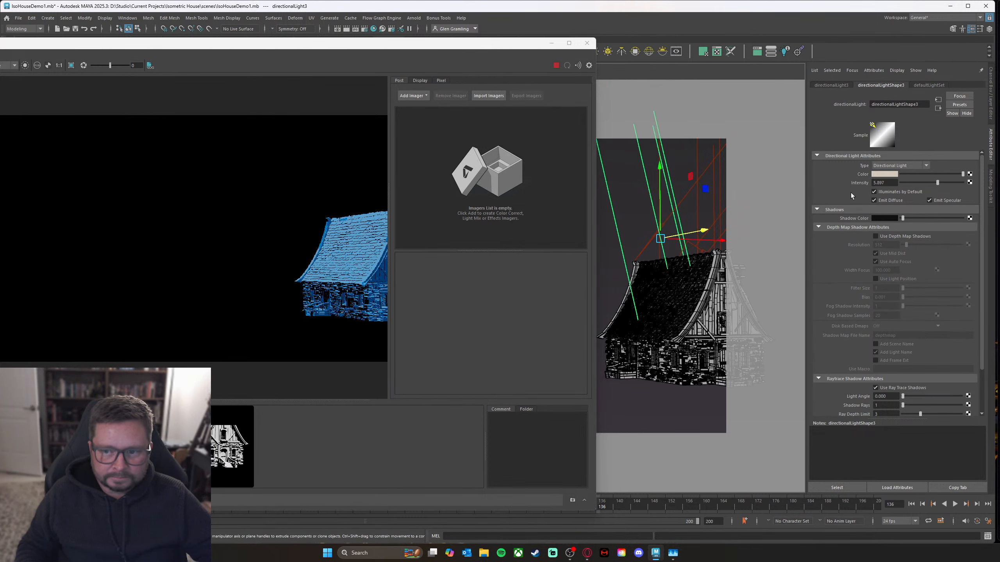
left_click_drag(921, 181, 906, 184)
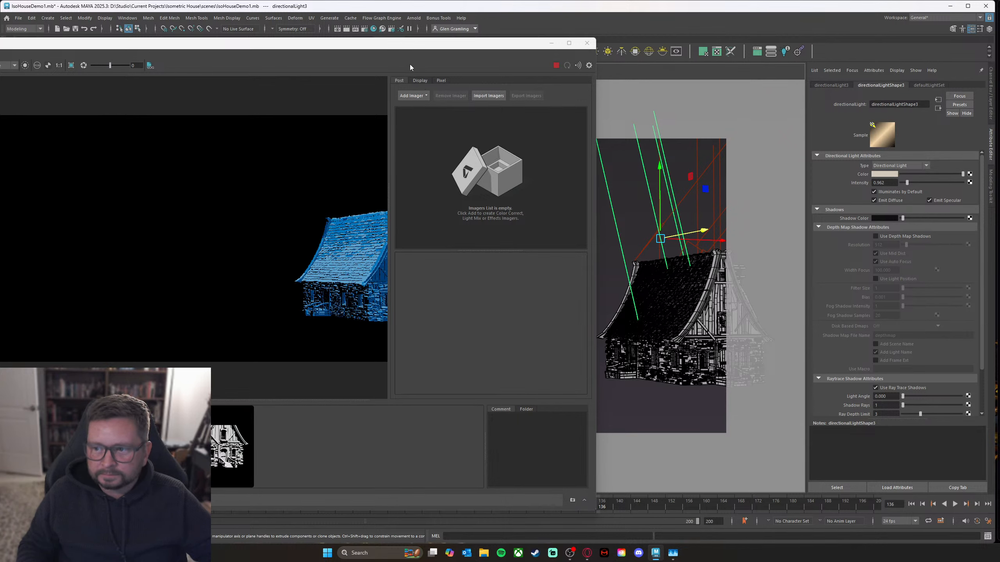
left_click_drag(371, 48, 367, 47)
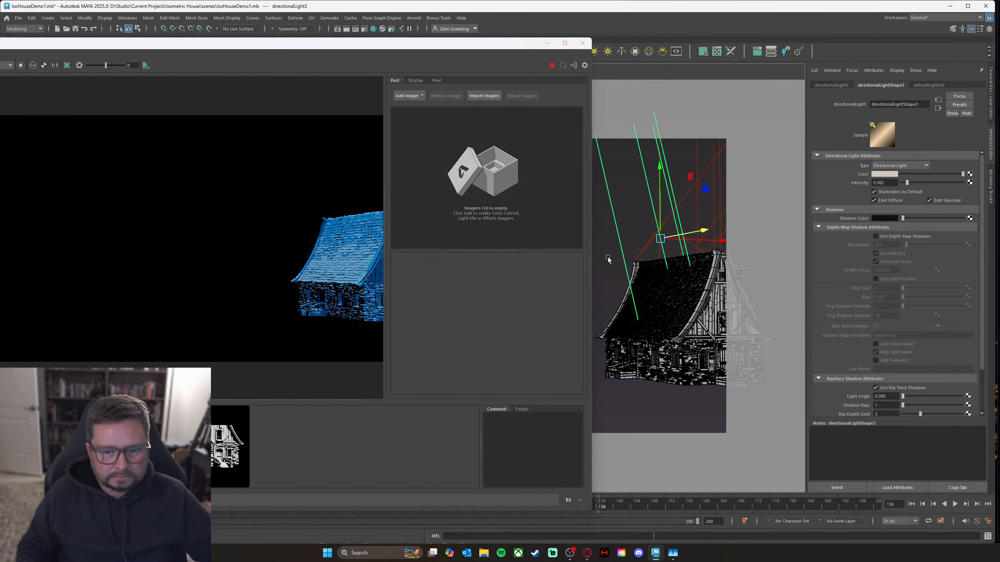
middle_click_drag(608, 258, 432, 235, "alt")
right_click_drag(689, 262, 781, 264, "alt")
middle_click_drag(691, 309, 663, 280, "alt")
left_click_drag(663, 279, 686, 283, "alt")
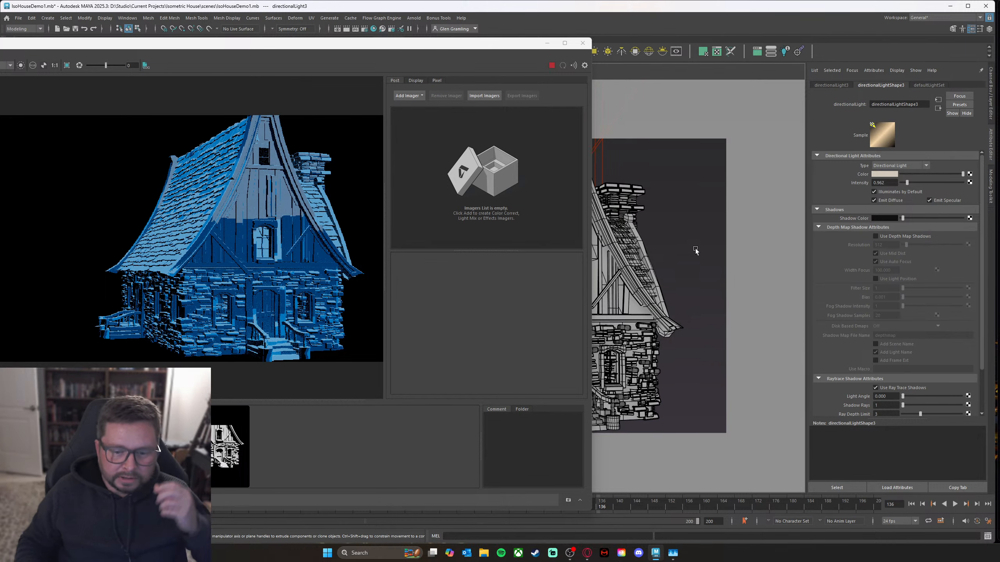
left_click_drag(524, 48, 540, 50)
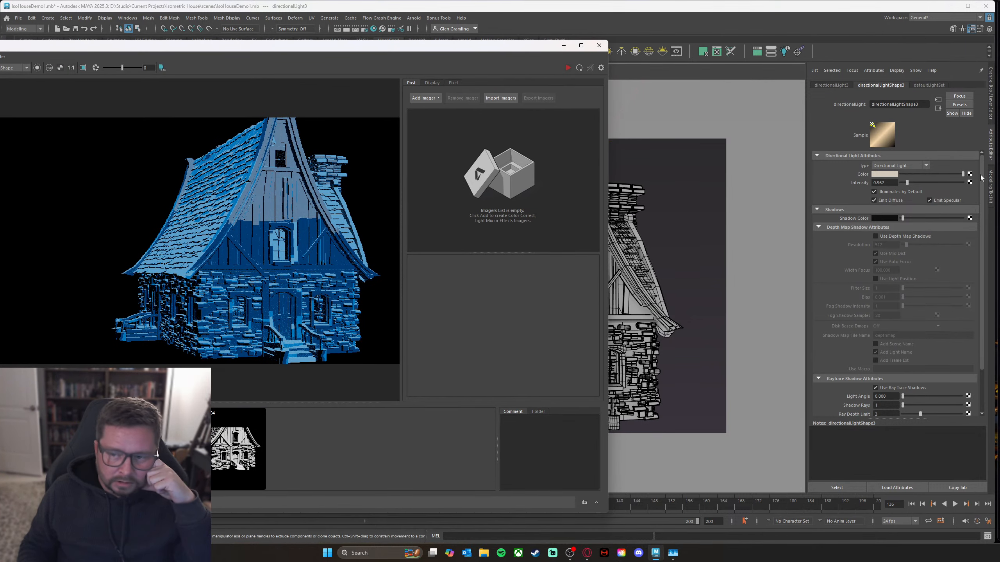
Step: Open the house's aiToon material and connect a new aiRampRgb node to its edge tonemap
left_click(626, 334)
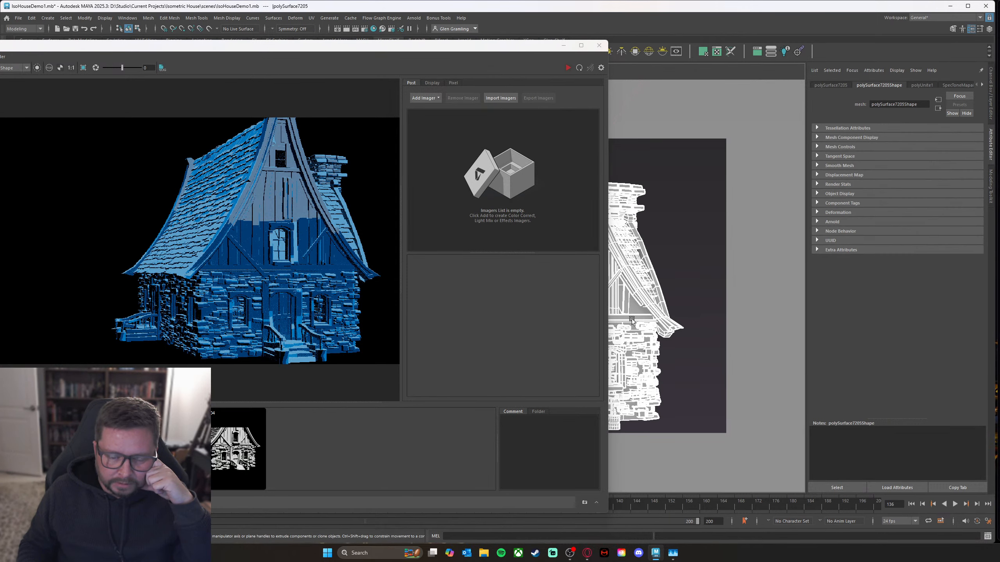
right_click_drag(635, 320, 637, 512)
scroll(932, 219, "up", 3)
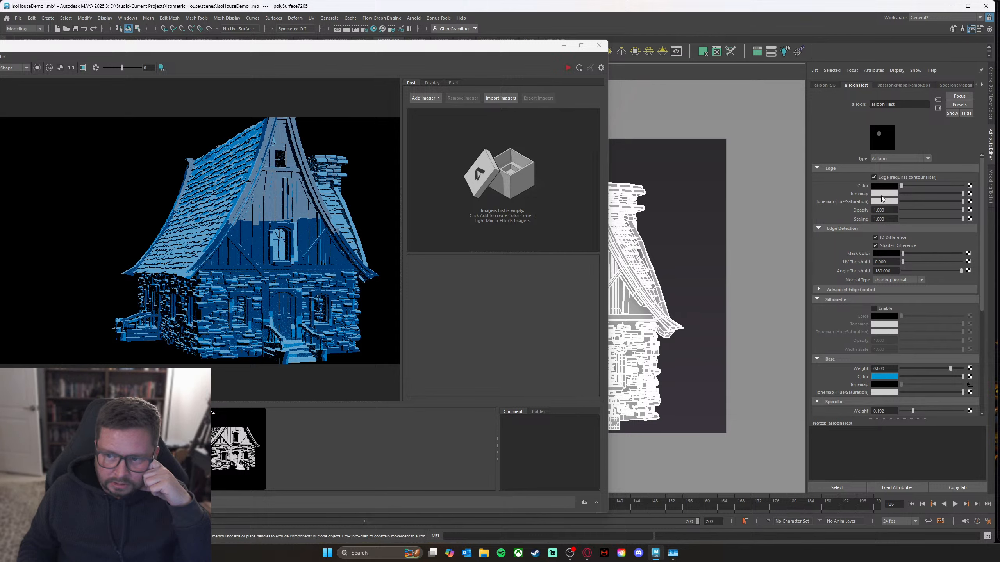
left_click(969, 194)
left_click(536, 153)
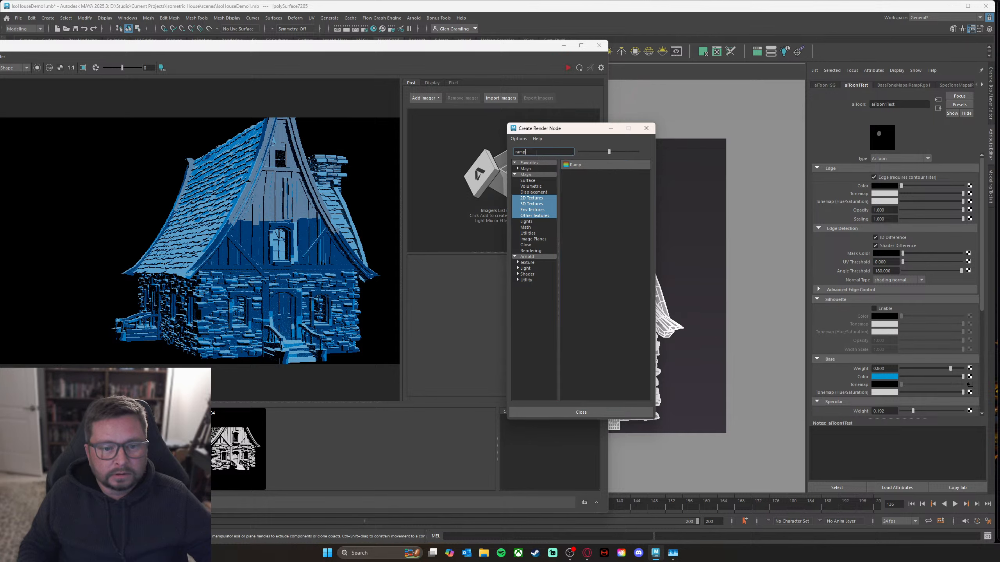
left_click(528, 280)
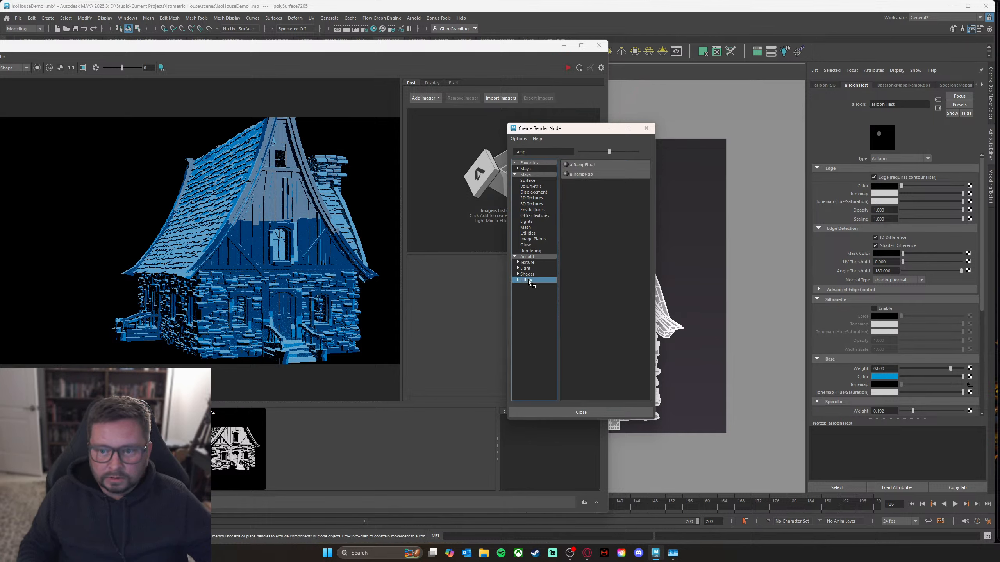
left_click(591, 175)
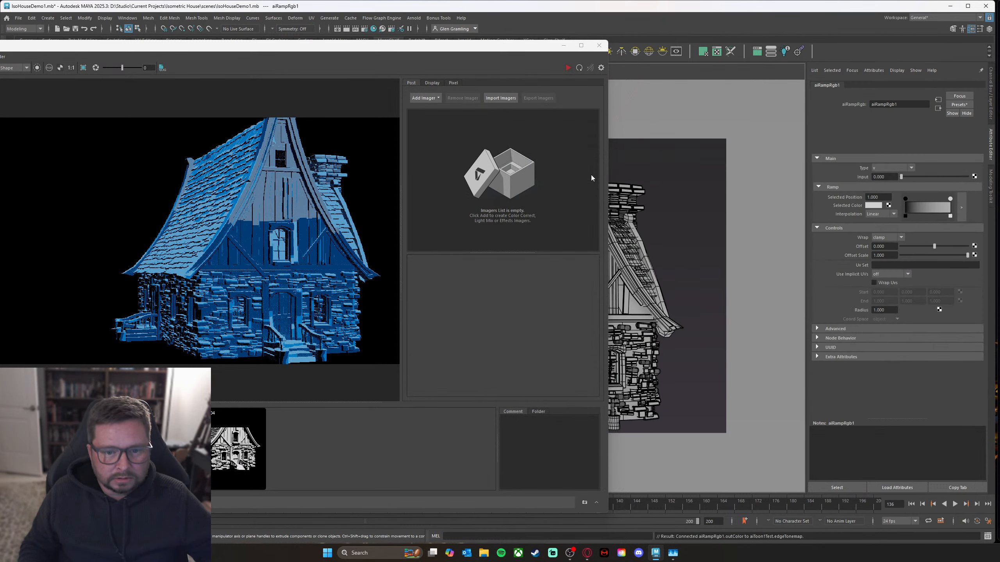
Step: Set the edge tonemap ramp's interpolation to None and move its light stop to position 0.539
left_click_drag(444, 49, 528, 47)
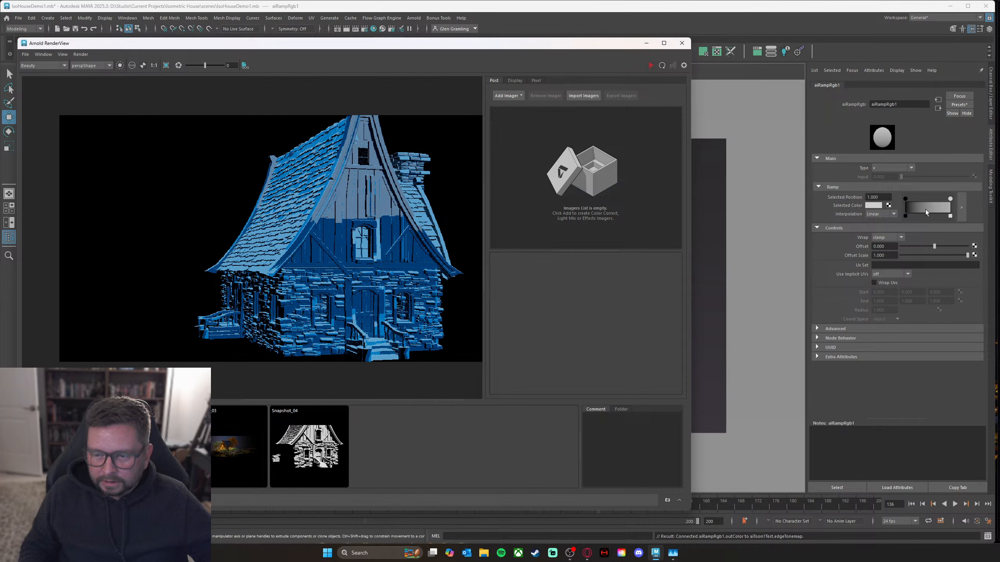
left_click(877, 215)
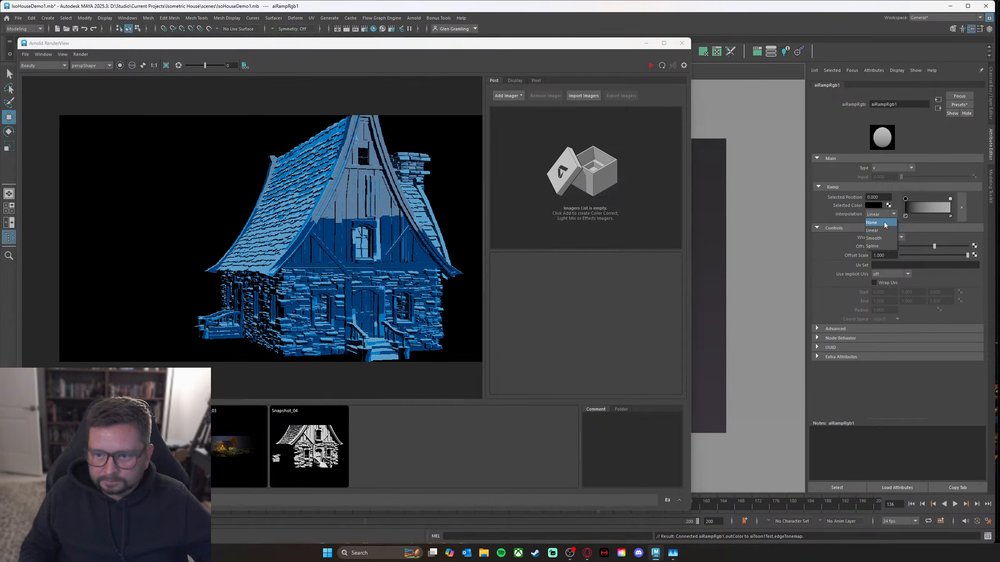
left_click(884, 222)
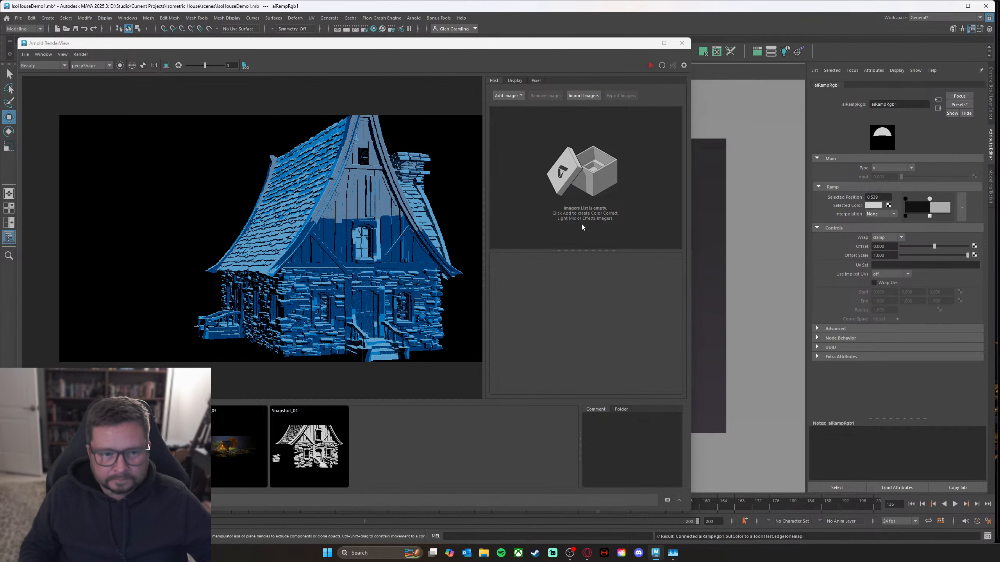
Step: Zoom in on the entrance of the house and frame the door, steps and surrounding stonework
left_click_drag(591, 50, 503, 57)
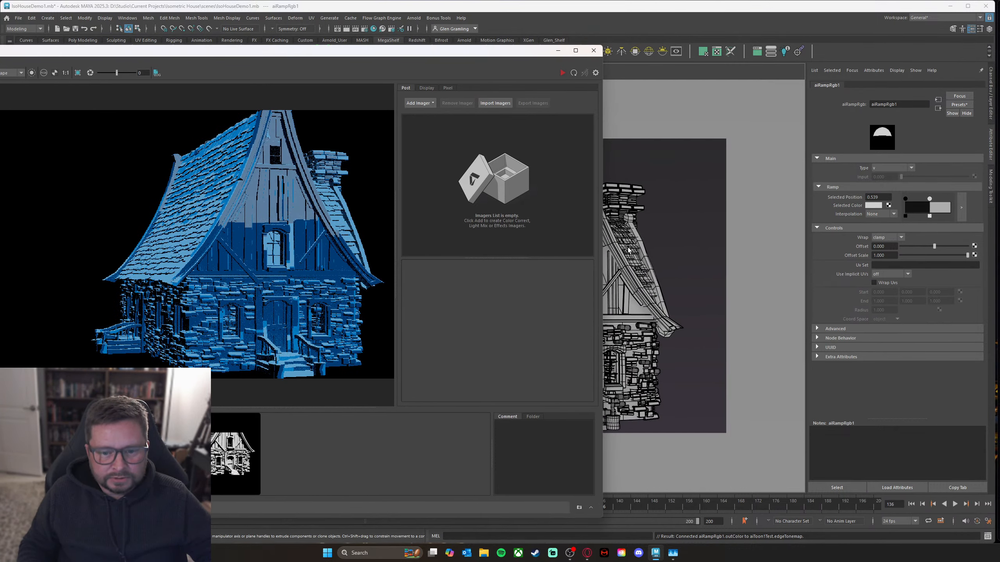
scroll(721, 290, "up", 5)
middle_click_drag(696, 247, 673, 146, "alt")
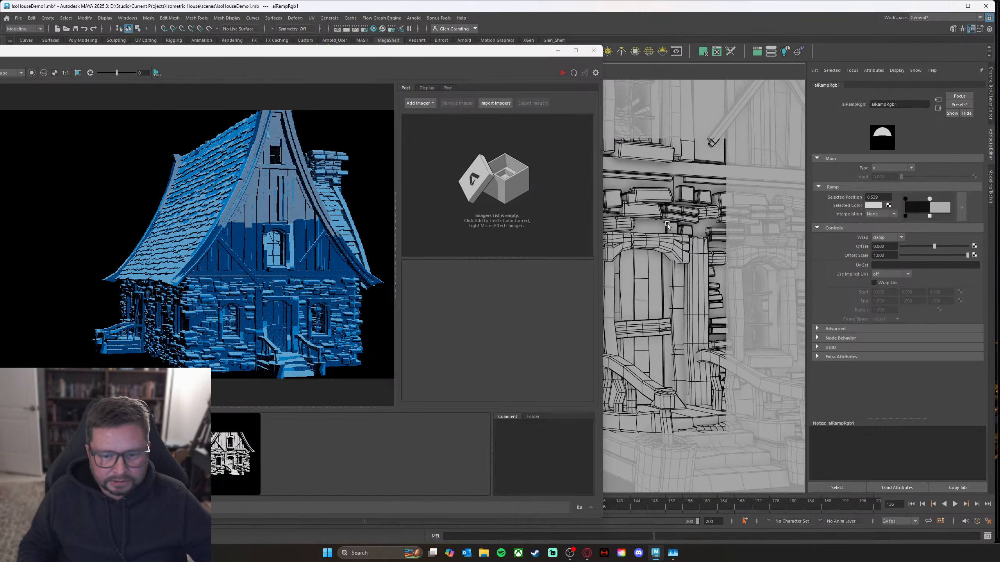
right_click_drag(673, 145, 657, 227, "alt")
middle_click_drag(657, 227, 680, 230, "alt")
scroll(681, 232, "up", 2)
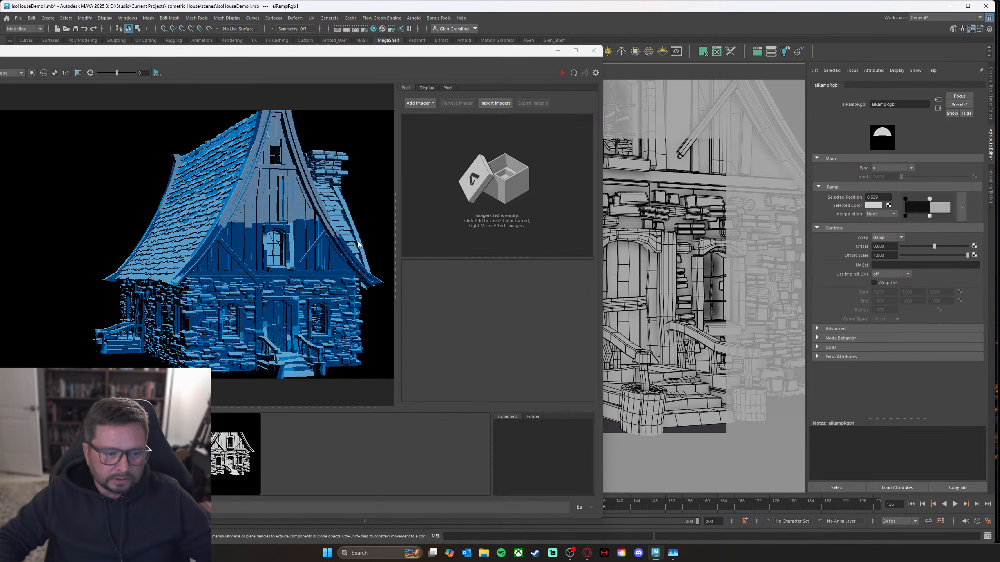
left_click_drag(476, 54, 483, 49)
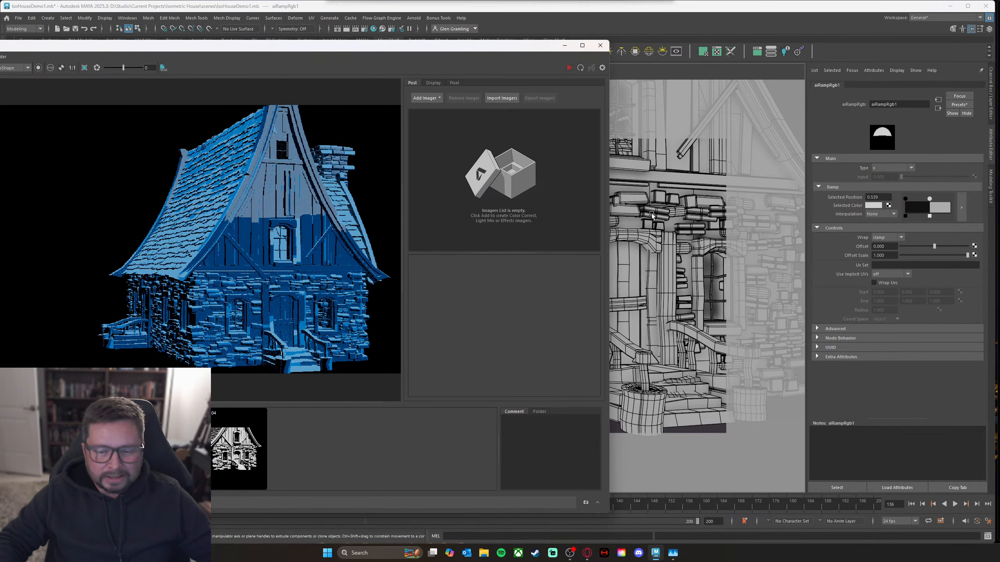
left_click_drag(670, 261, 634, 297, "alt")
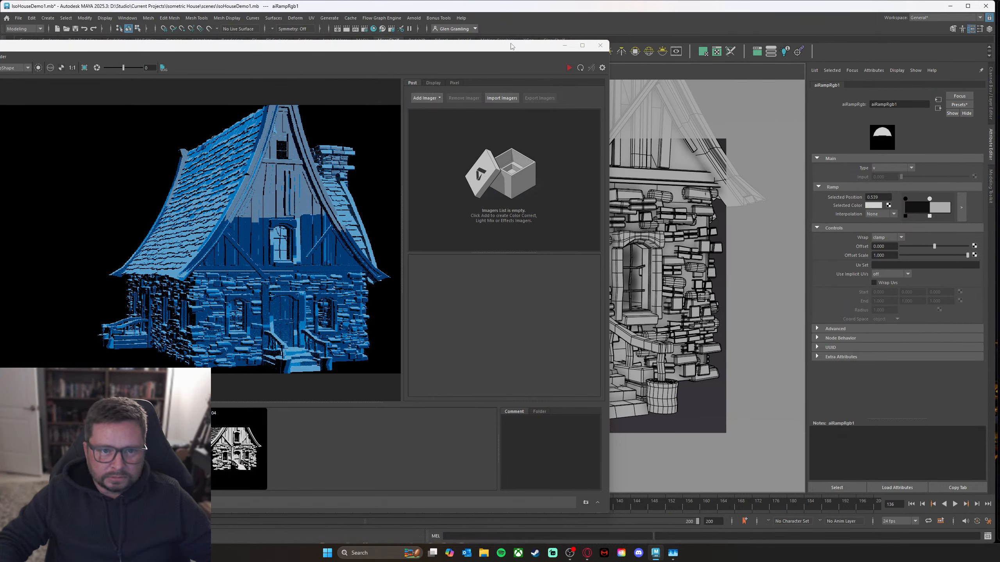
Step: Render the close-up live, set the edge ramp's light stop to position 0.600 and shift its black stop slightly inward
left_click_drag(510, 46, 545, 47)
left_click(603, 68)
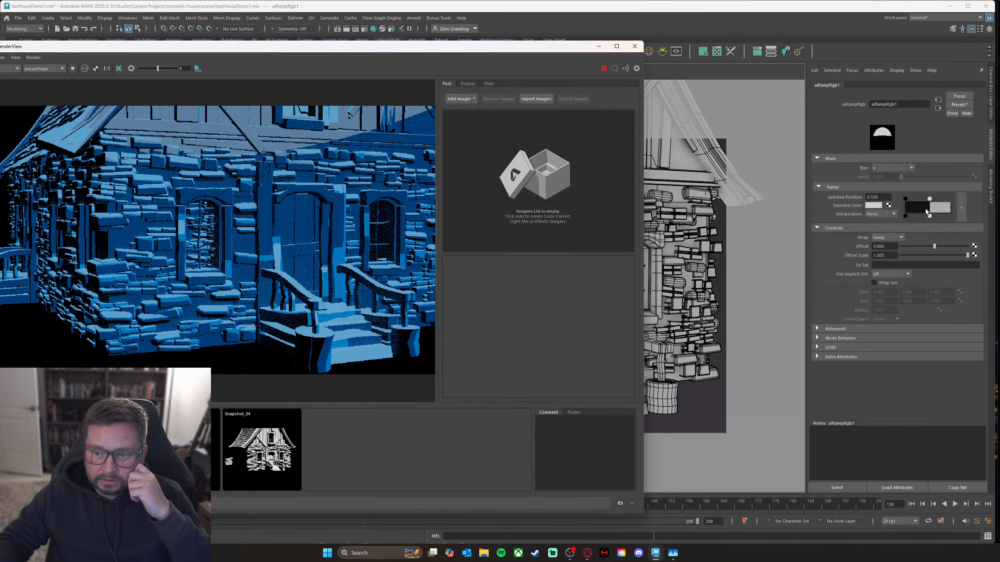
mouse_move(931, 201)
left_mouse_down()
mouse_move(917, 198)
mouse_move(941, 200)
left_mouse_up()
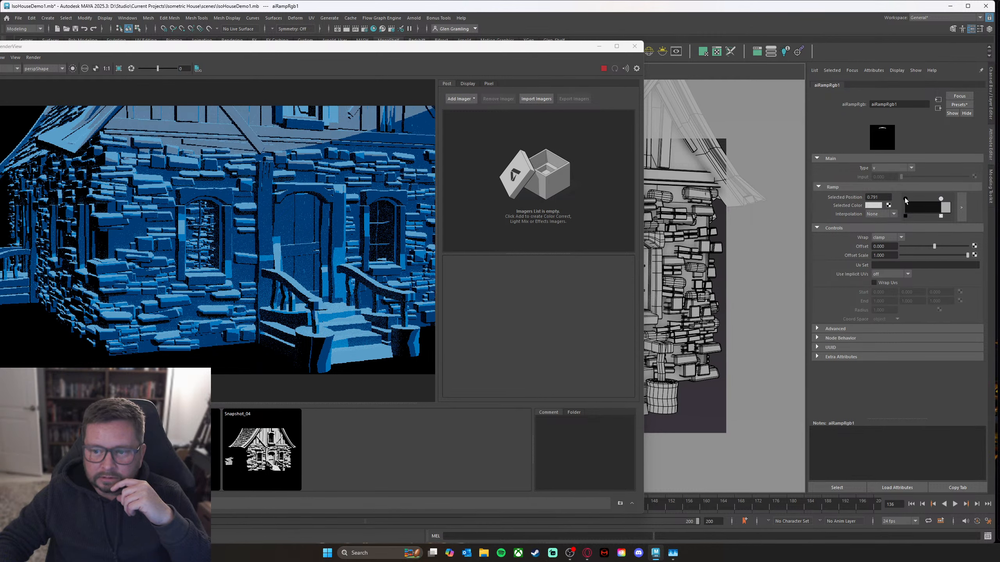
left_click_drag(904, 200, 934, 199)
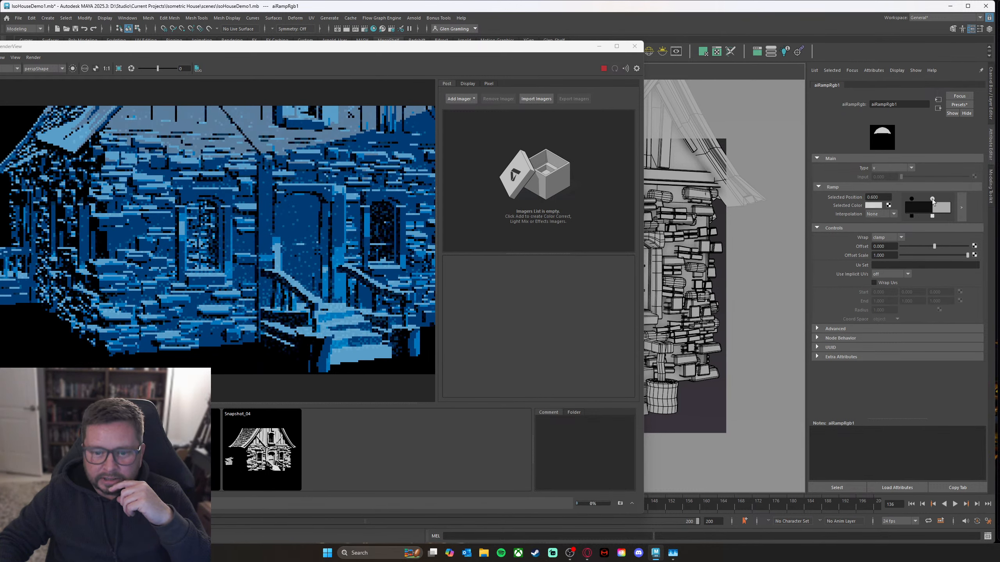
Step: Select the house, reopen its aiToon material attributes and try adjusting the edge color
left_click(689, 268)
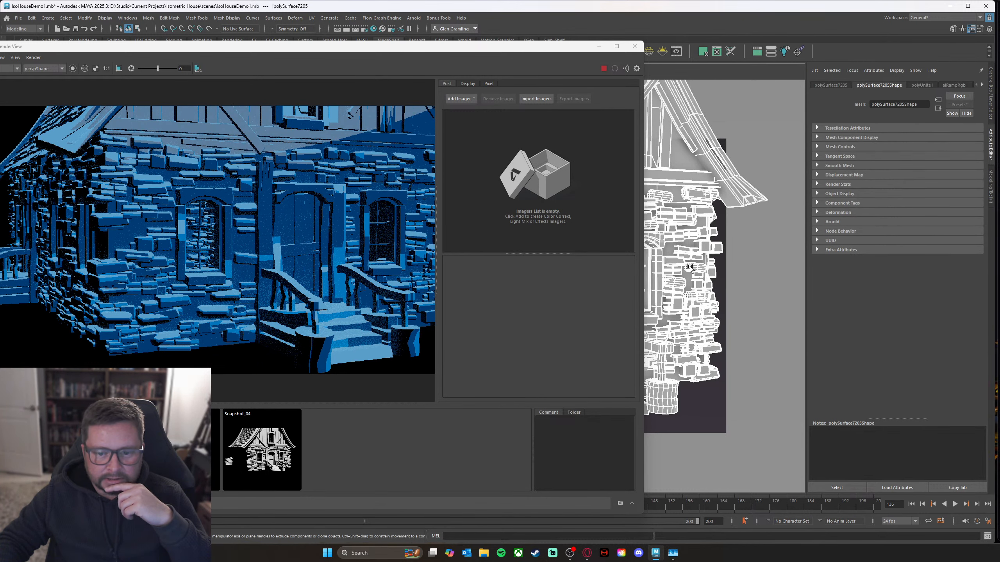
right_click_drag(690, 267, 694, 458)
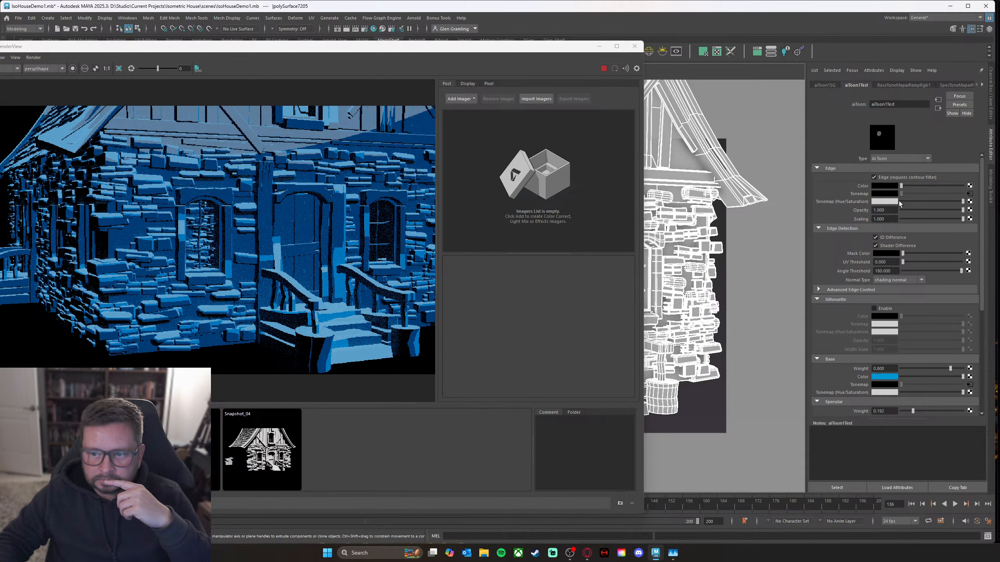
mouse_move(902, 185)
left_mouse_down()
mouse_move(937, 186)
mouse_move(901, 186)
left_mouse_up()
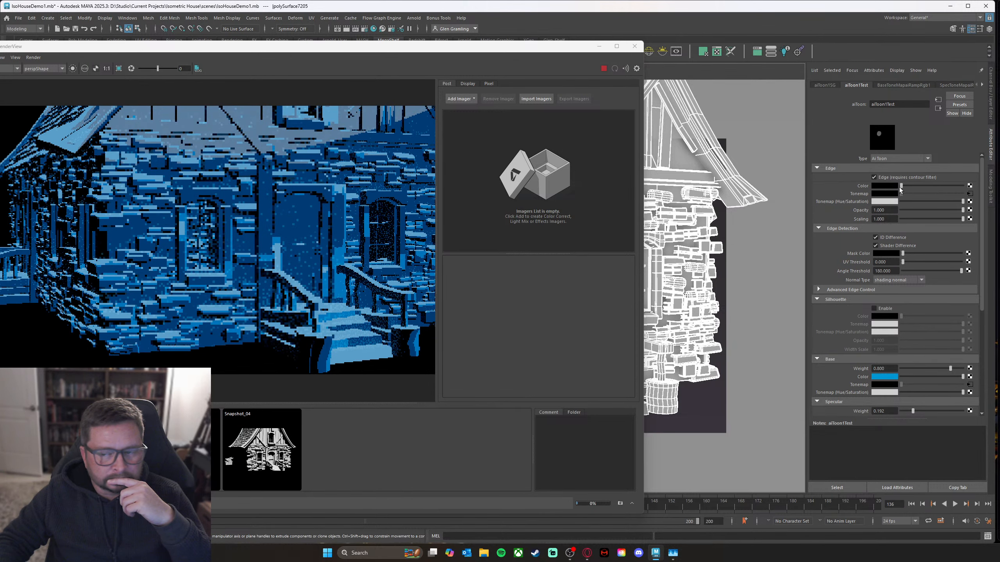
Step: Try a lower edge scaling on the aiToon shader and reset it to 1
left_click_drag(963, 219, 922, 219)
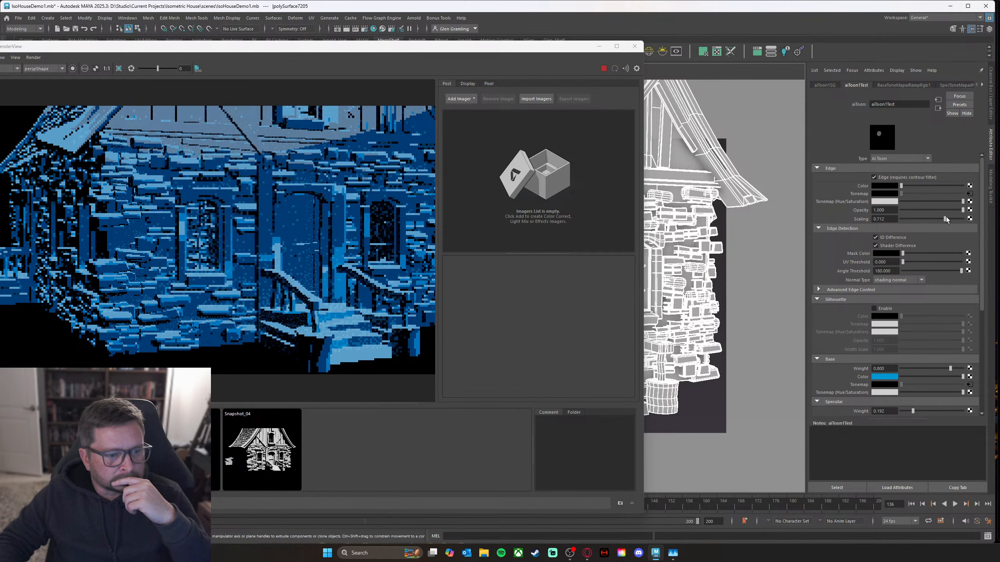
double_click(880, 219)
type("1")
key("Return")
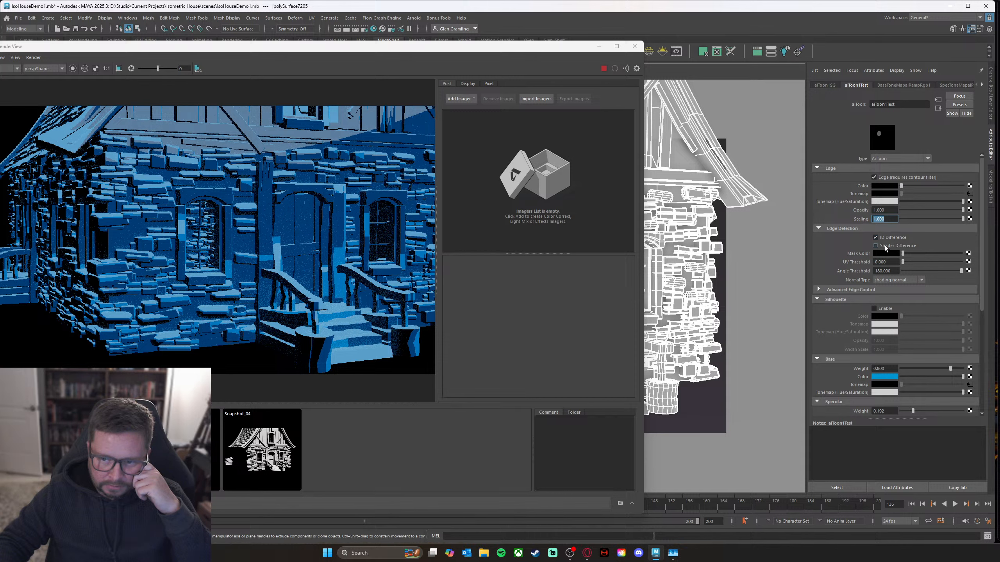
Step: Toggle ID difference off and on, and leave both ID and shader difference edge detection enabled on the aiToon shader
left_click(886, 246)
left_click(885, 238)
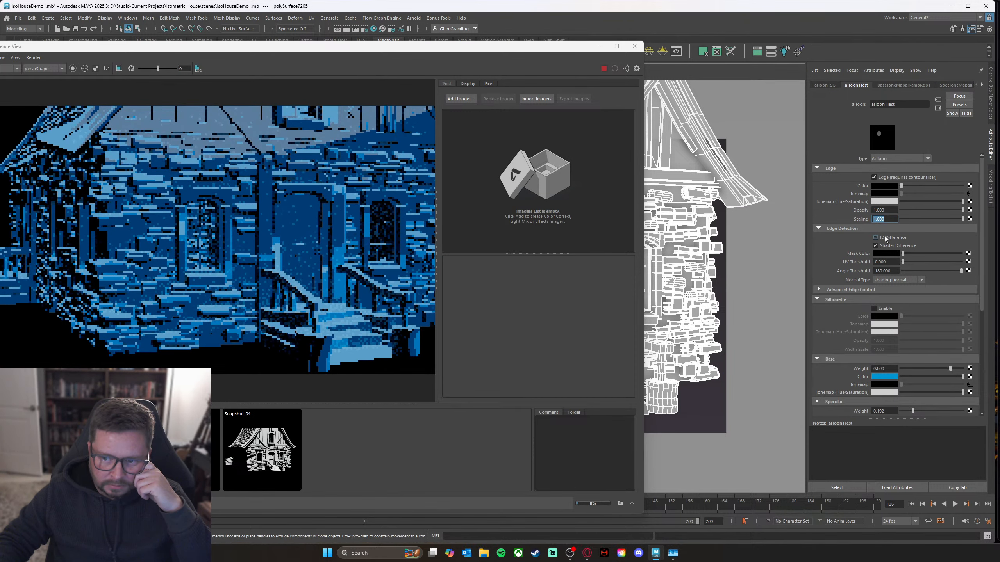
left_click(876, 238)
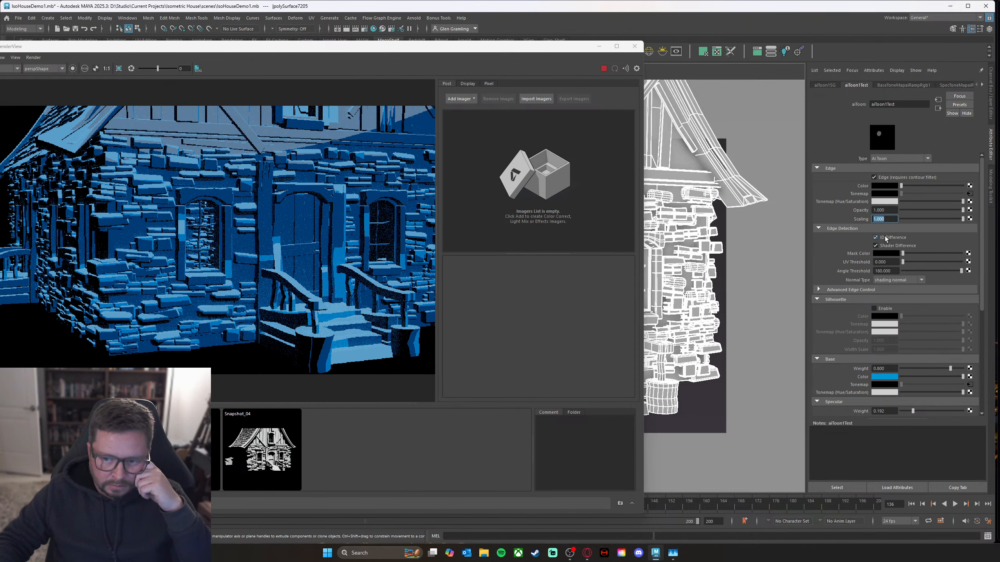
mouse_move(903, 262)
left_mouse_down()
mouse_move(912, 263)
mouse_move(900, 261)
left_mouse_up()
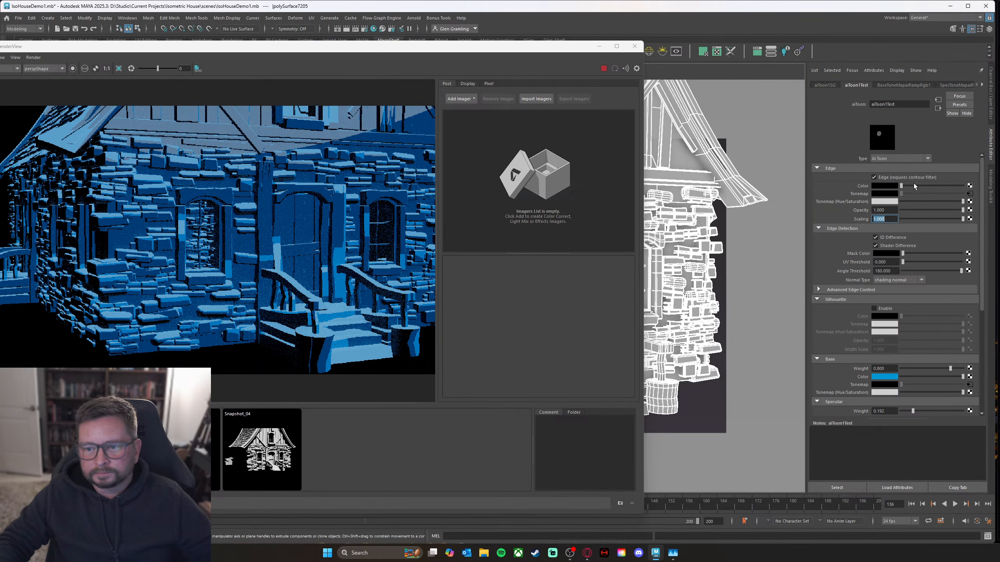
Step: Review the Arnold sampling and contour filter settings, and close both the render settings and the Arnold render view
left_click_drag(515, 53, 582, 55)
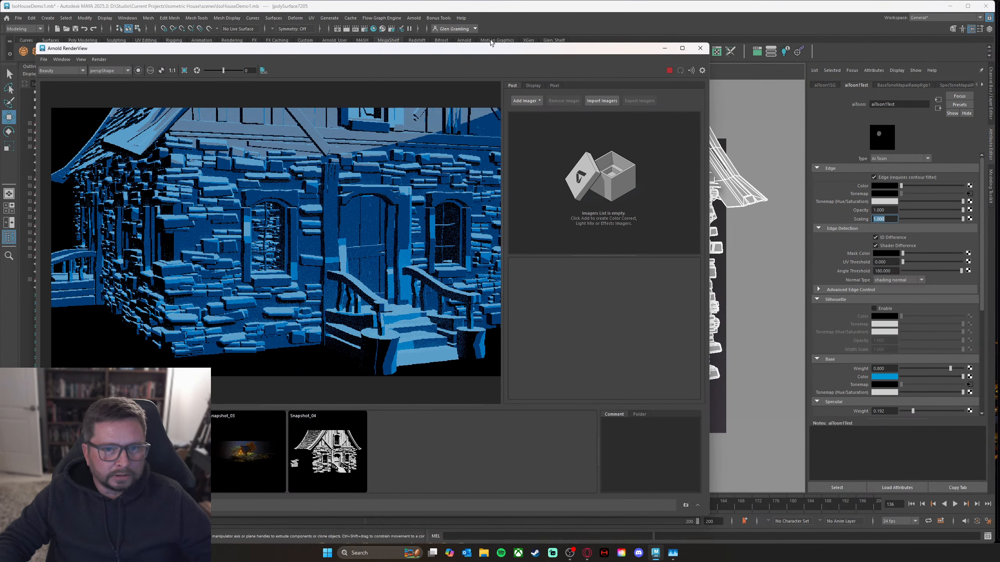
left_click(364, 28)
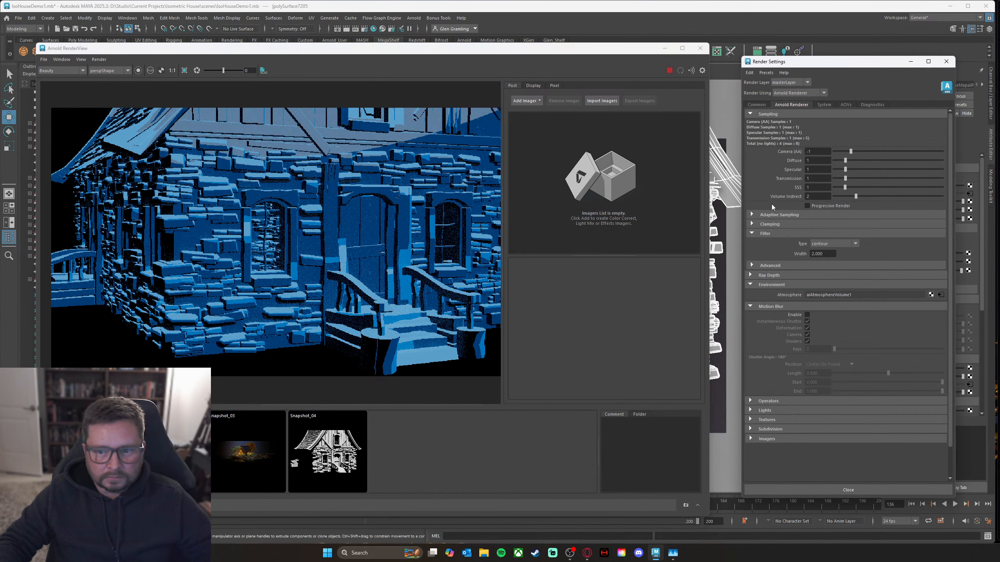
left_click(946, 61)
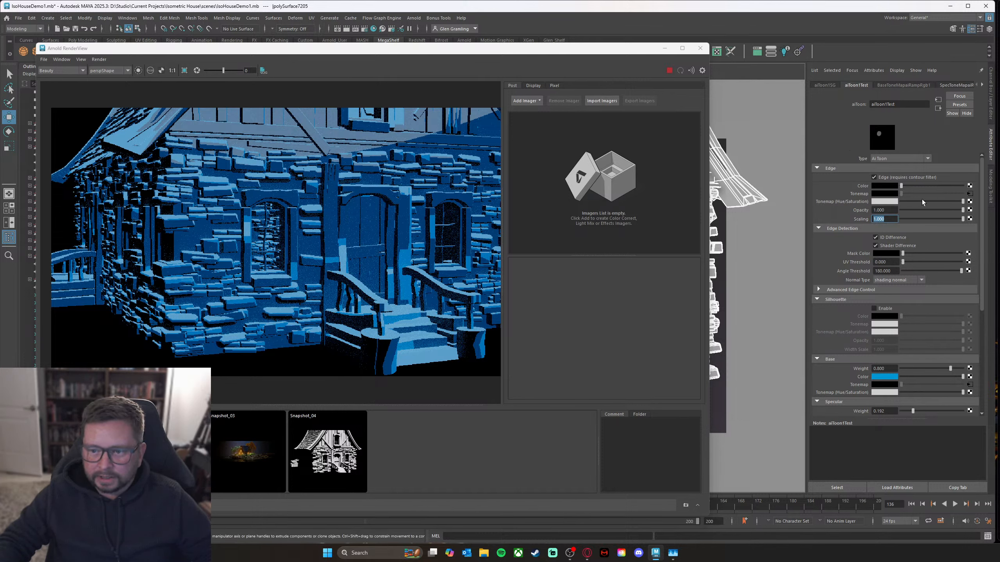
left_click_drag(581, 53, 435, 91)
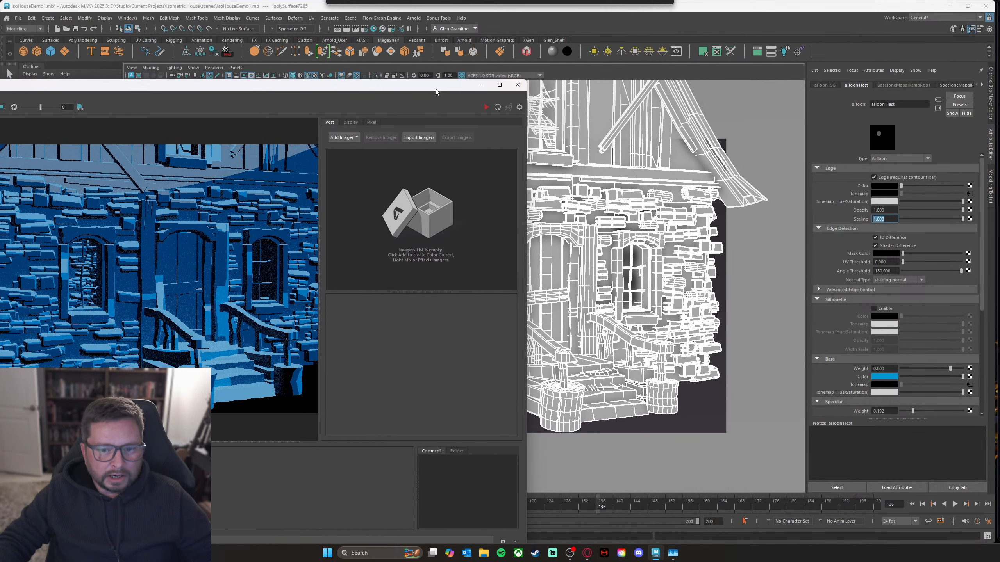
left_click(517, 86)
Step: Zoom out to the whole house and scale it down uniformly to about a quarter of its size
right_click_drag(658, 248, 555, 206, "alt")
left_click_drag(555, 207, 561, 278, "alt")
scroll(561, 281, "down", 3)
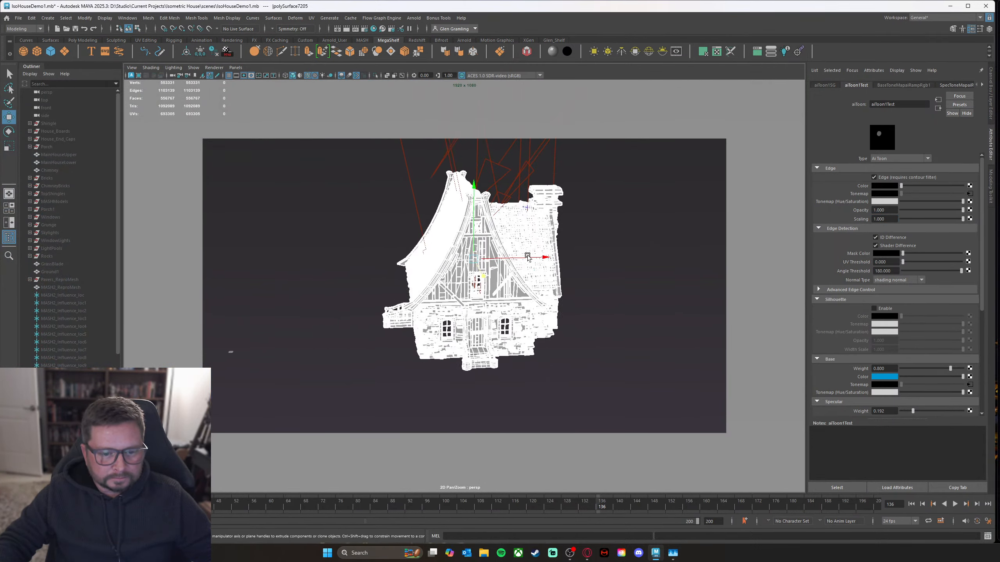
middle_click_drag(562, 290, 651, 281, "alt")
key("ctrl+a")
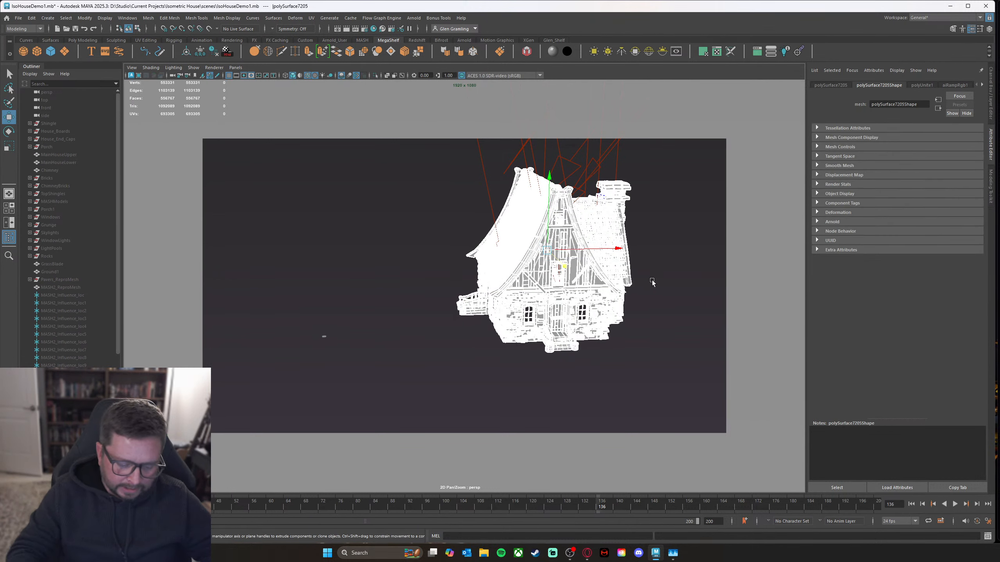
left_click(643, 372)
left_click(558, 273)
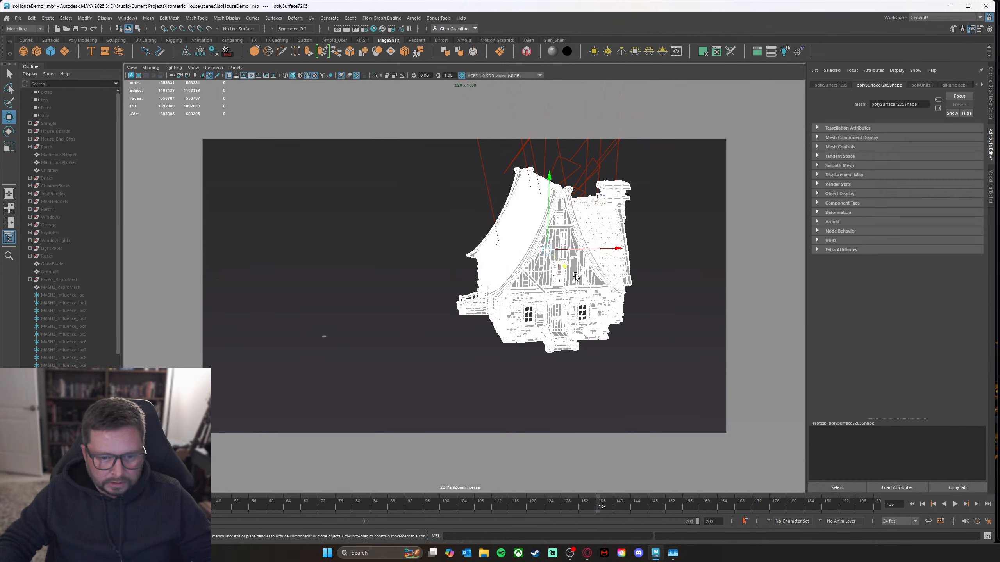
key("e")
key("r")
left_click_drag(539, 253, 435, 271)
Step: Move the scaled-down house sideways away from the light group and deselect it
key("w")
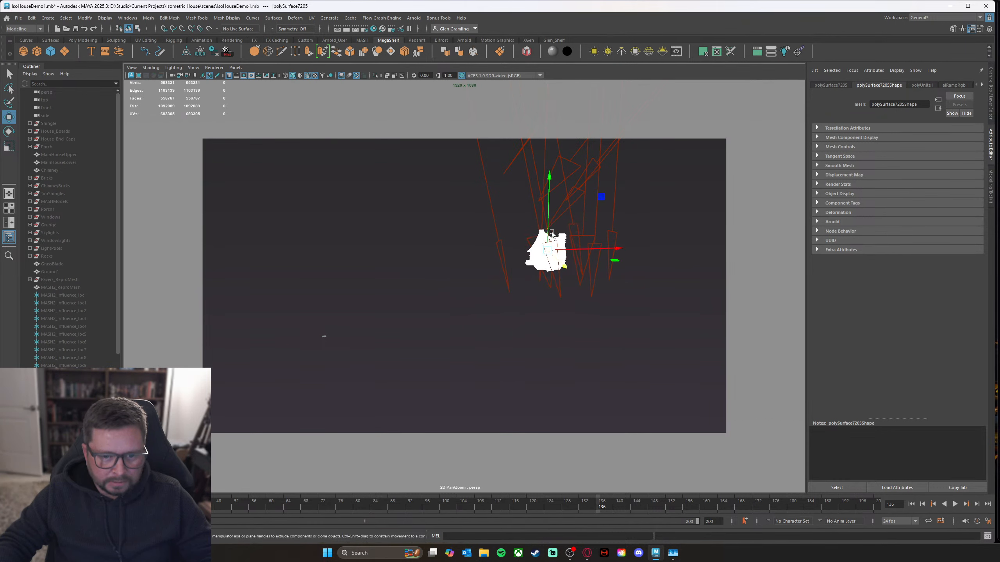
left_click_drag(548, 230, 522, 223)
left_click(534, 224)
left_click(484, 284)
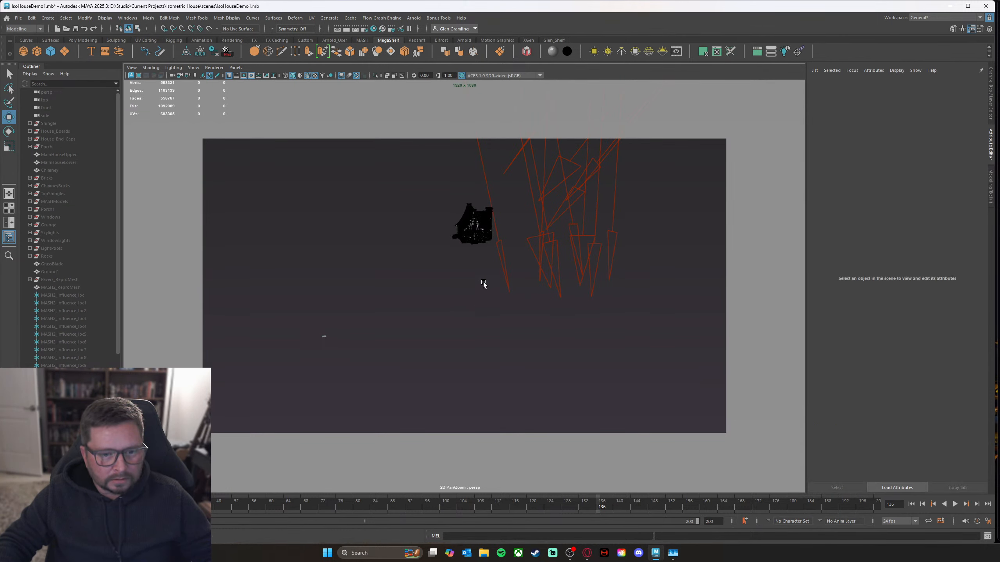
Step: Unhide the Shingle group and inspect the roof shingles beside the small house
middle_click_drag(470, 259, 534, 278, "alt")
left_click_drag(458, 282, 456, 289, "alt")
middle_click_drag(456, 290, 491, 281, "alt")
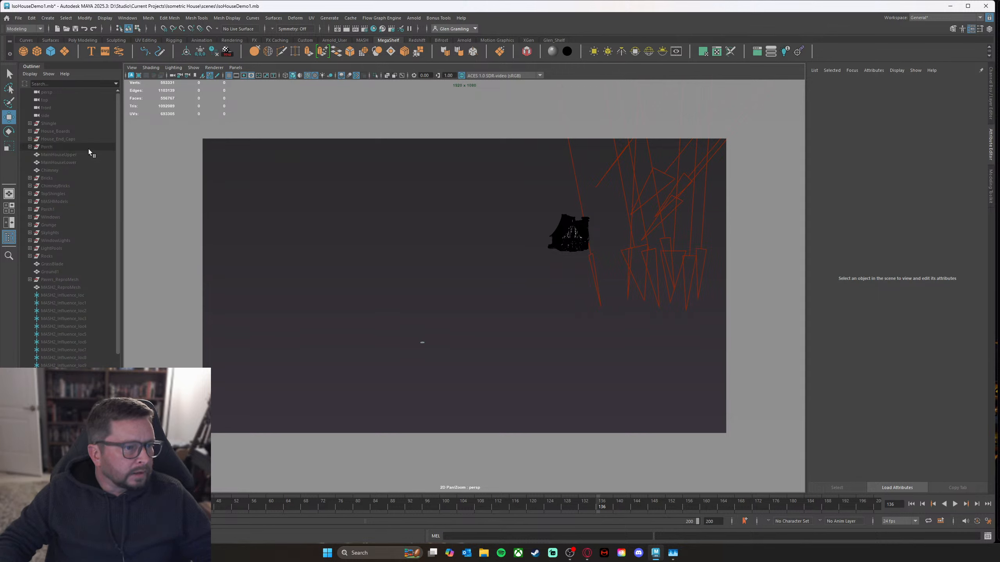
left_click(68, 123)
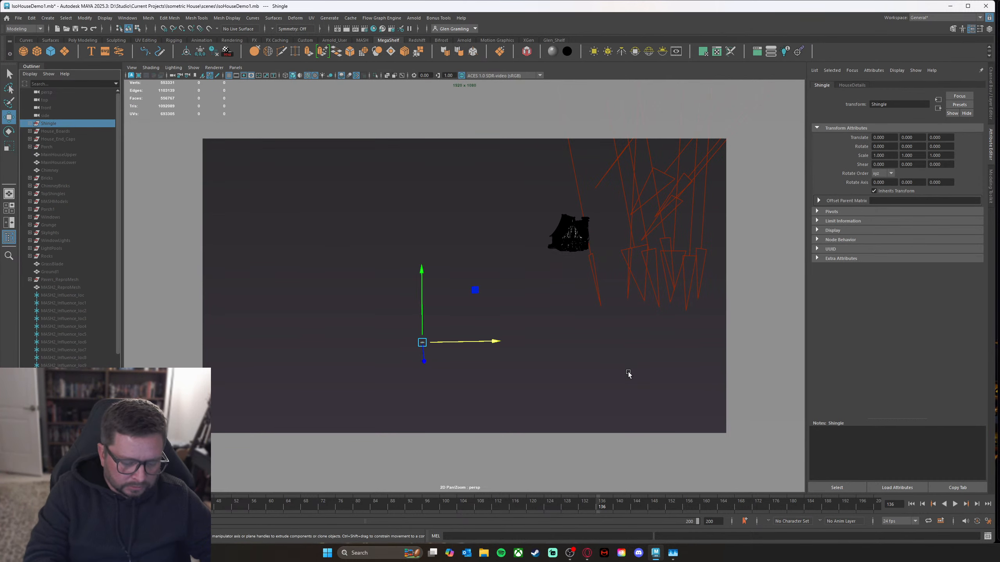
key("shift+h")
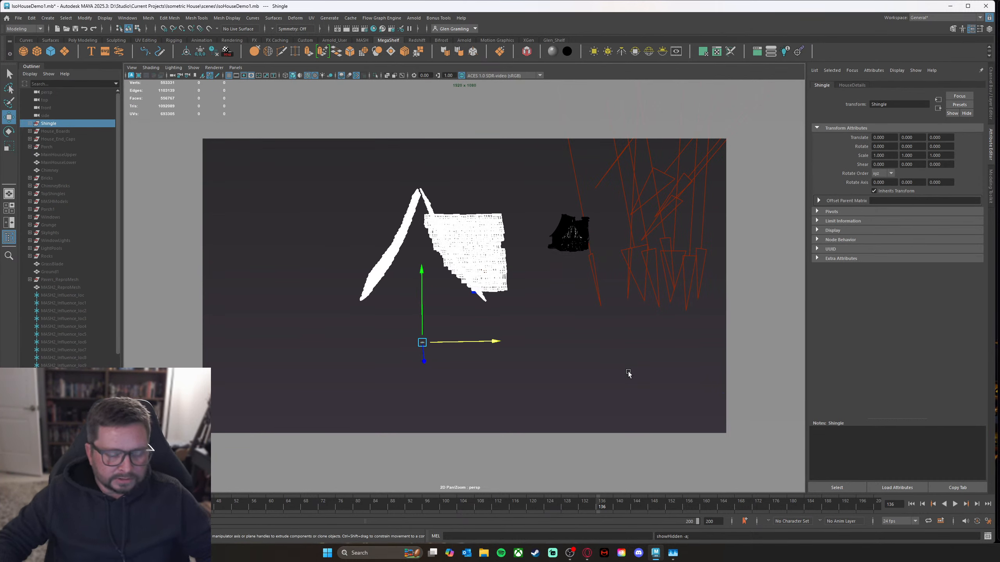
left_click_drag(472, 289, 438, 307, "alt")
left_click(502, 348)
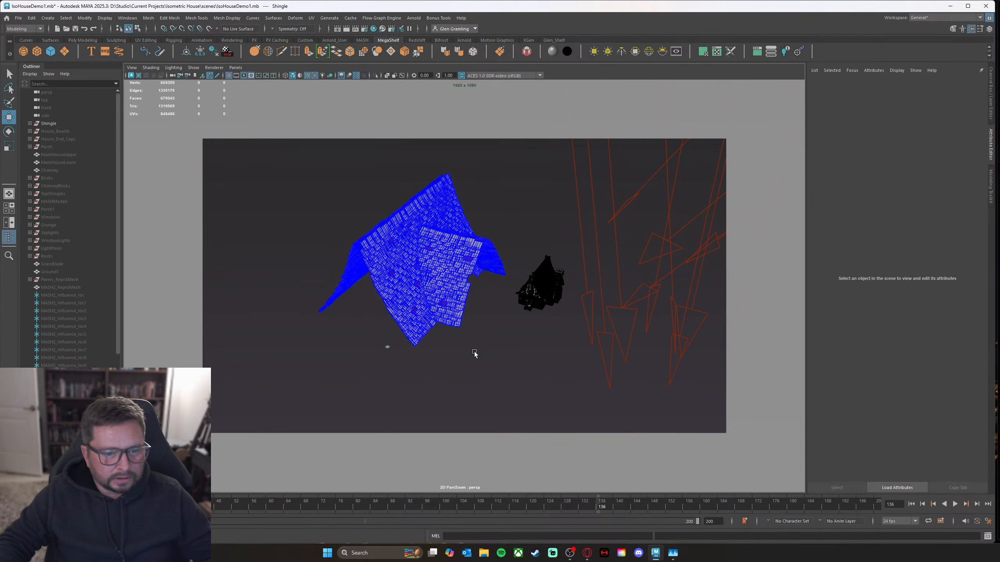
Step: Frame the shingled roof up close and select a single shingle on its smaller roof section
left_click_drag(474, 352, 423, 319, "alt")
right_click_drag(423, 320, 500, 282, "alt")
left_click_drag(500, 282, 544, 287, "alt")
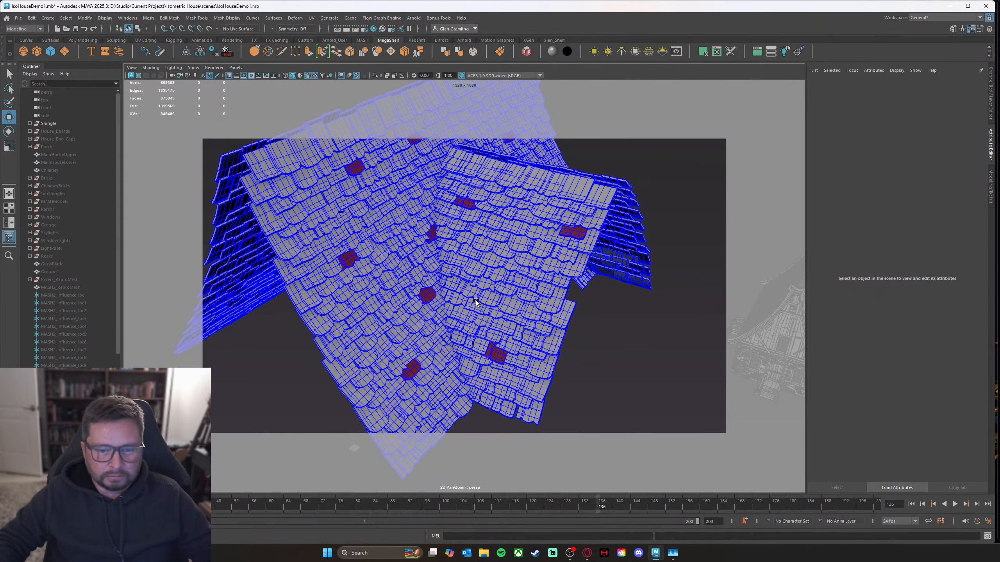
left_click_drag(476, 302, 540, 306, "alt")
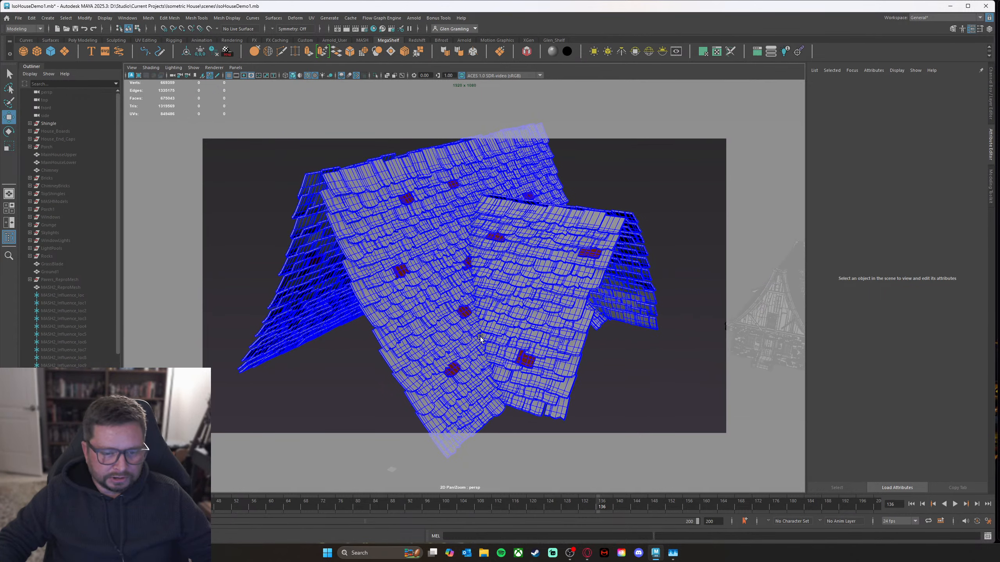
left_click_drag(480, 338, 520, 294, "alt")
left_click(526, 281)
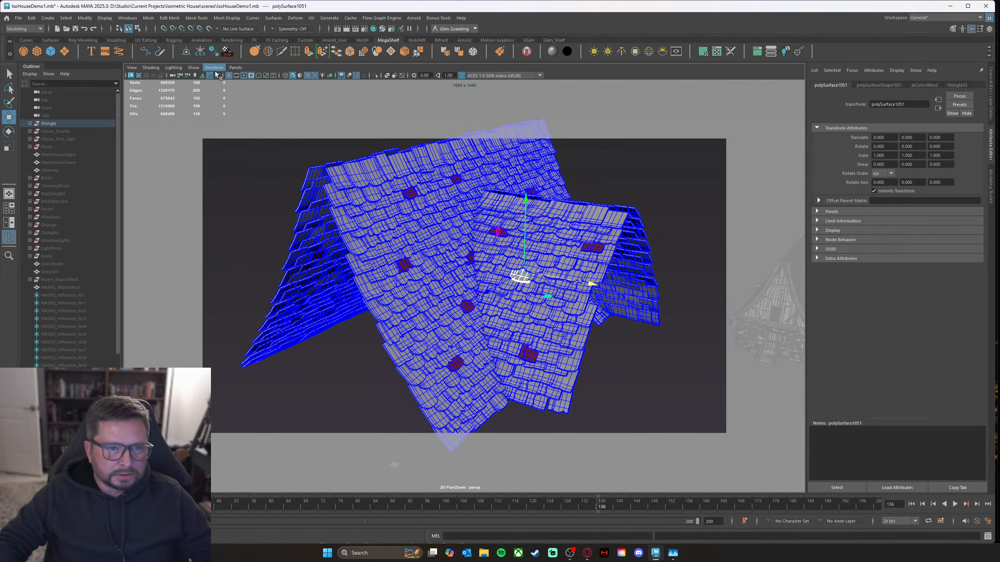
Step: Open the Hypershade and graph the networks of the ShingleSS material and the aiToon1Test shader together
left_click(373, 29)
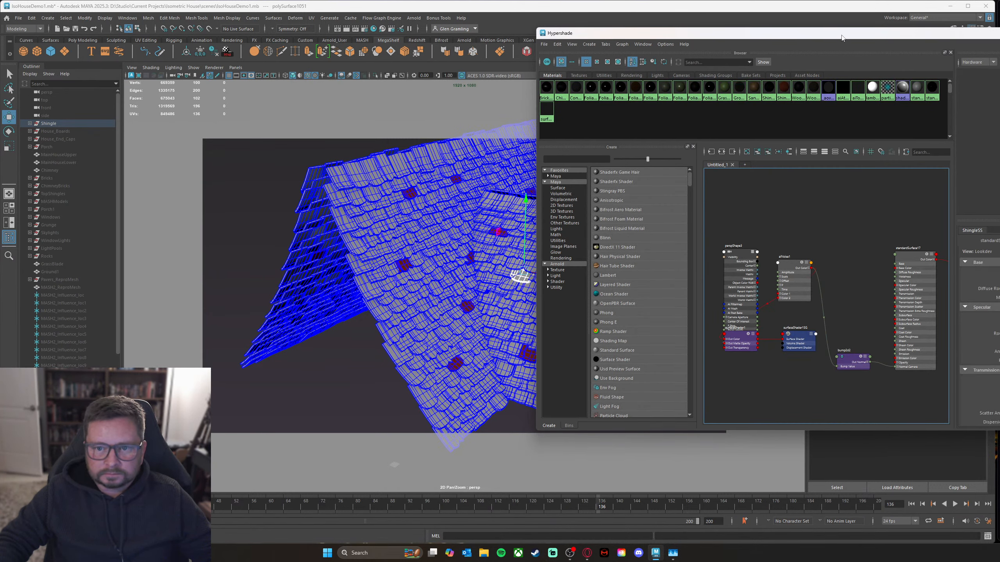
left_click_drag(842, 37, 727, 149)
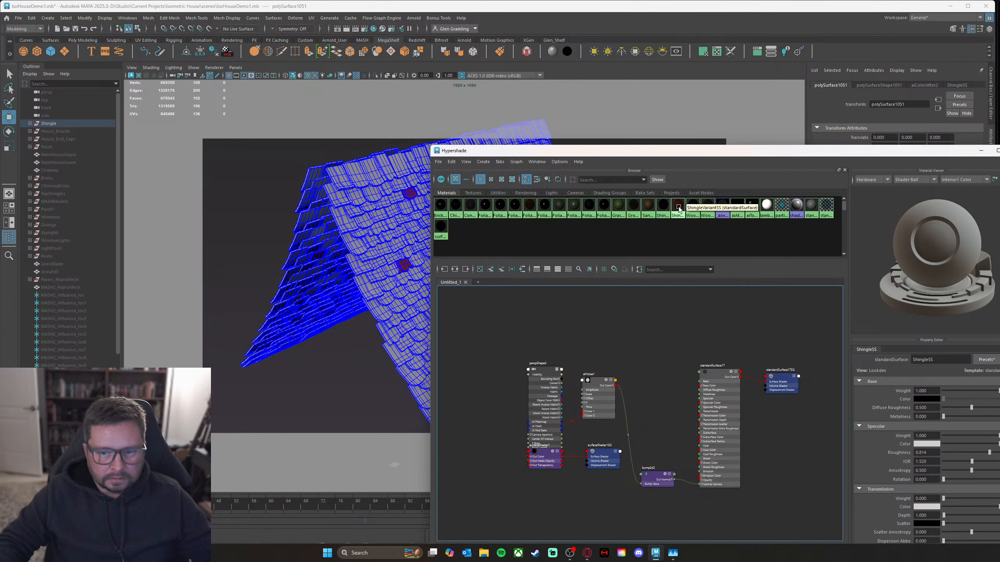
left_click(663, 206)
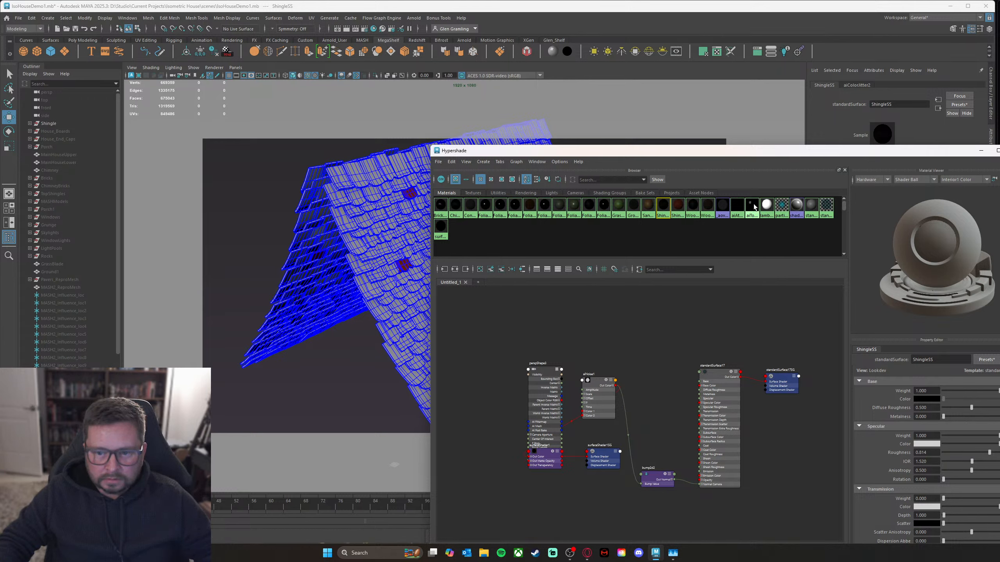
left_click(753, 208)
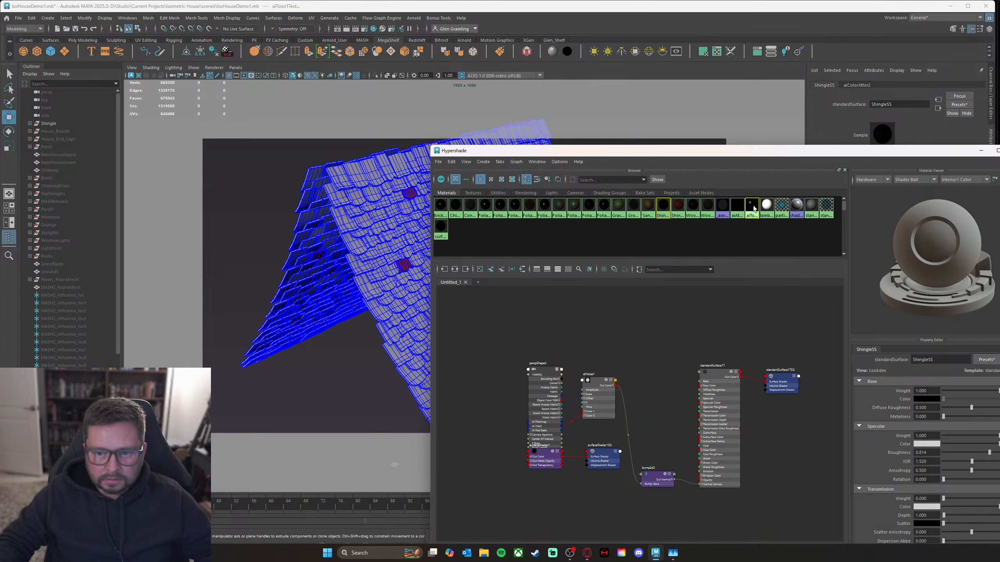
left_click(454, 269)
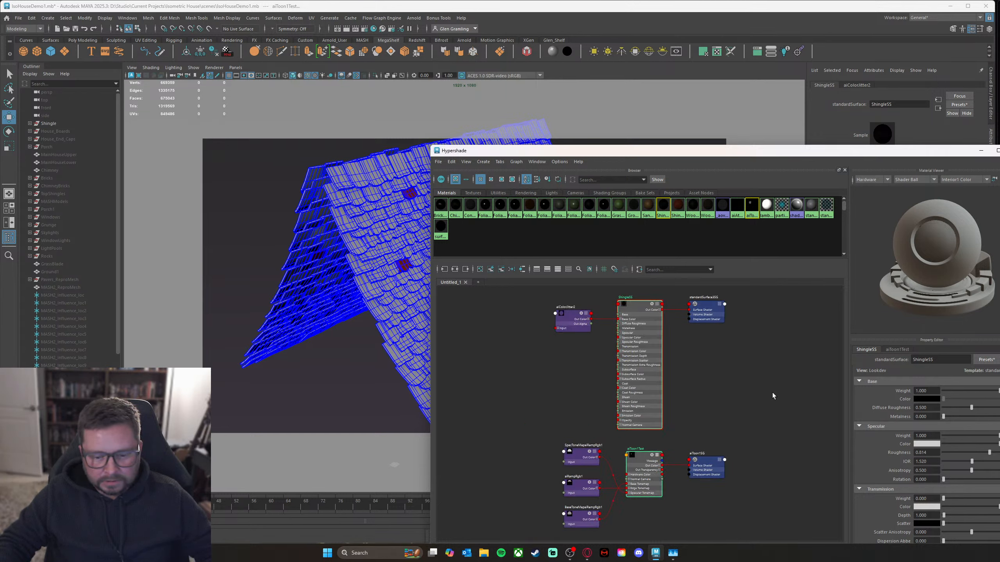
Step: Spread out the graph by moving the color jitter node and the three tonemap ramp nodes away from their shaders
middle_click_drag(712, 412, 753, 378, "alt")
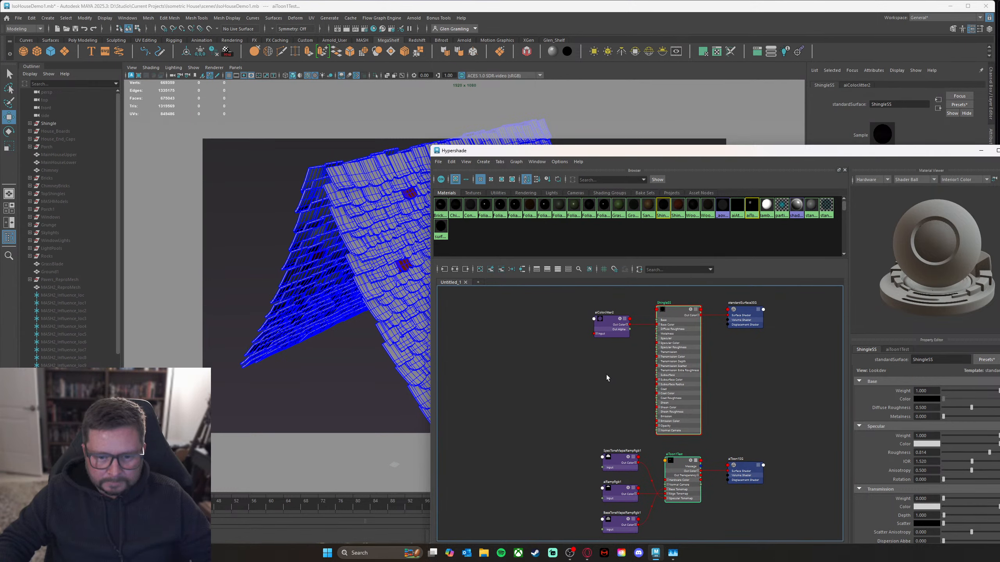
middle_click_drag(606, 378, 639, 372, "alt")
left_click_drag(641, 323, 590, 311)
middle_click_drag(584, 376, 578, 357, "alt")
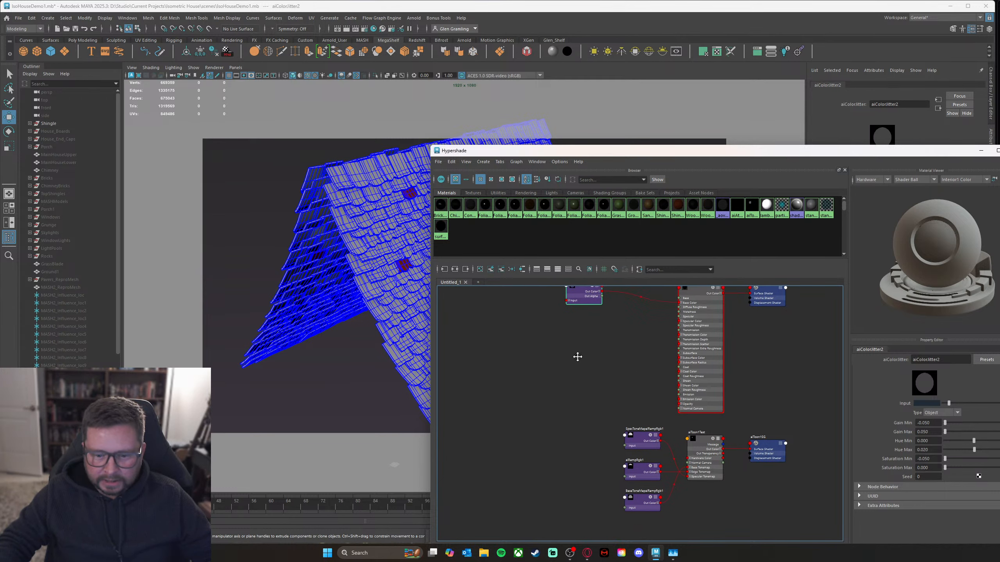
left_click_drag(595, 387, 652, 530)
left_click_drag(645, 465, 547, 413)
middle_click_drag(628, 367, 606, 423, "alt")
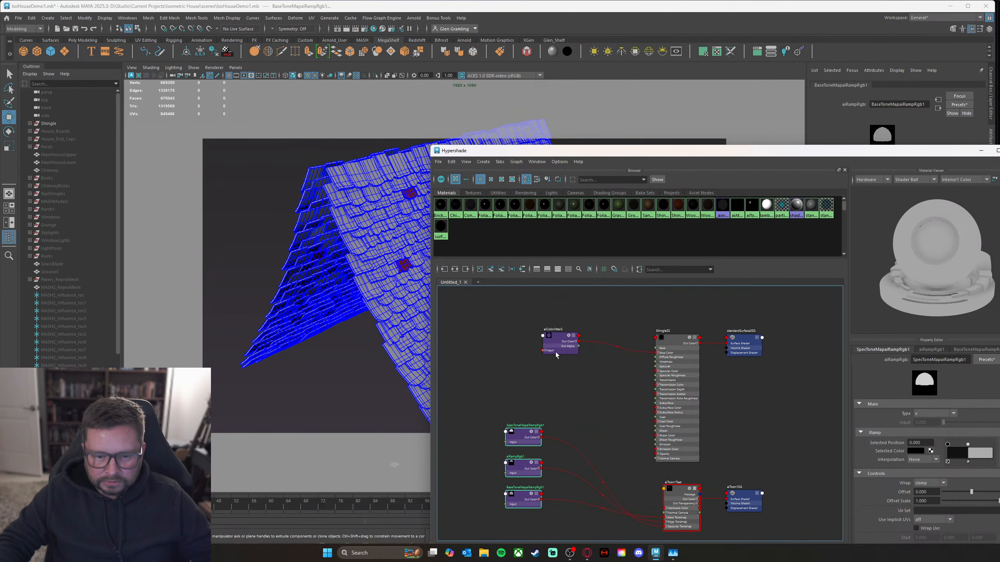
left_click_drag(556, 352, 515, 339)
middle_click_drag(615, 387, 645, 351, "alt")
right_click_drag(646, 351, 695, 391, "alt")
middle_click_drag(684, 369, 703, 406, "alt")
right_click_drag(704, 406, 646, 402, "alt")
middle_click_drag(646, 401, 625, 365, "alt")
right_click_drag(625, 365, 616, 363, "alt")
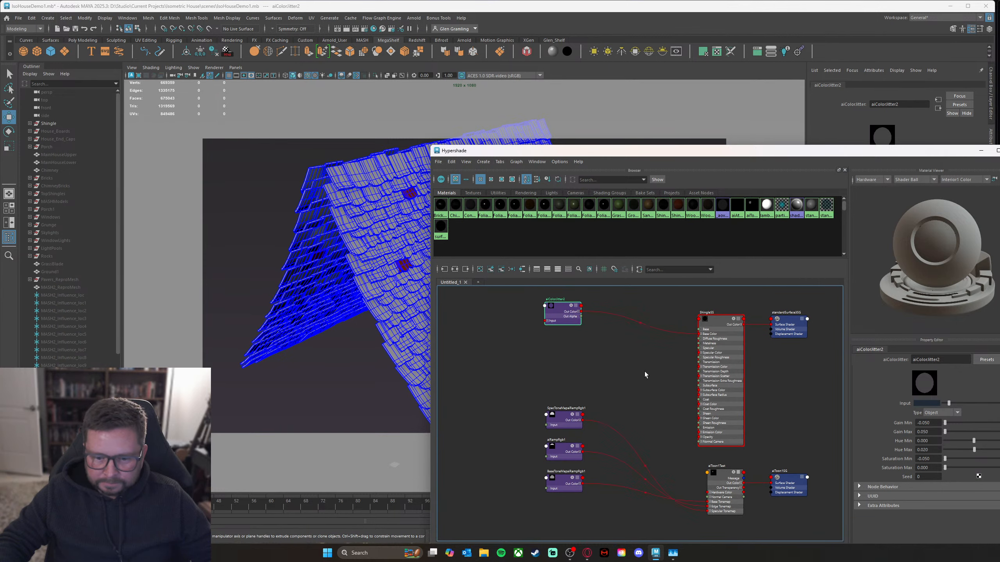
middle_click_drag(645, 372, 673, 397, "alt")
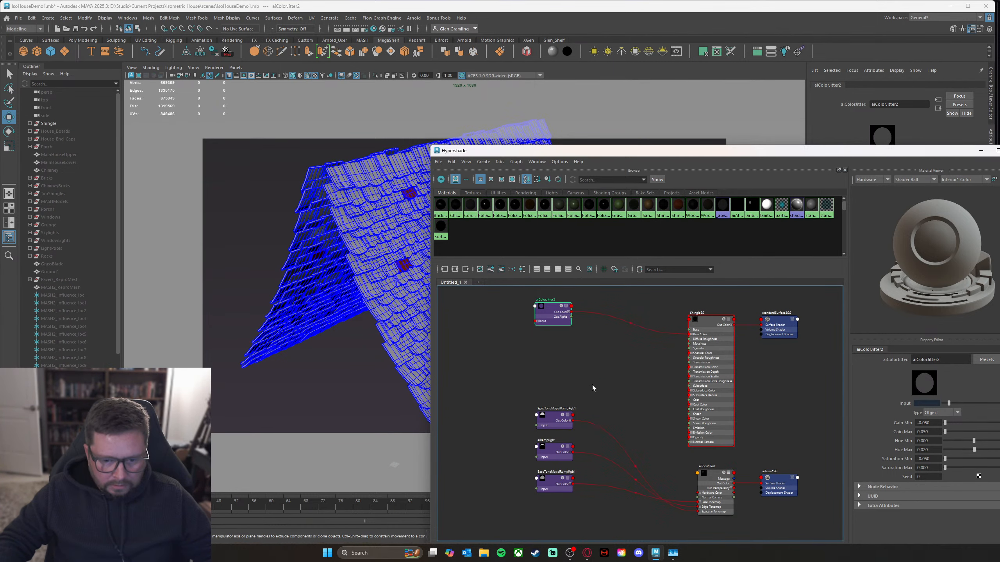
Step: Make room in the Hypershade graph and create a new aiToon shader node
left_click_drag(781, 157, 642, 72)
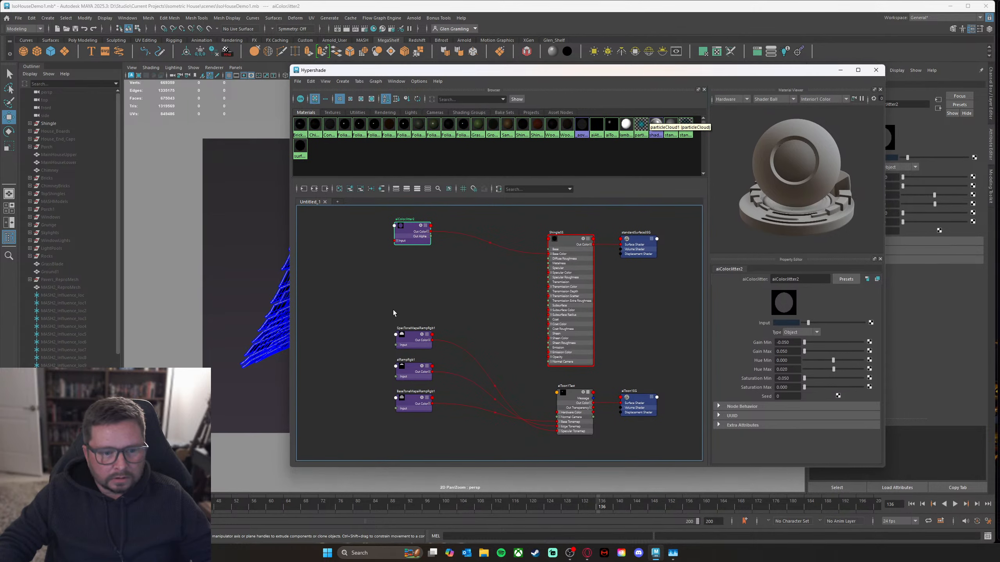
scroll(395, 311, "up", 3)
middle_click_drag(491, 288, 513, 351, "alt")
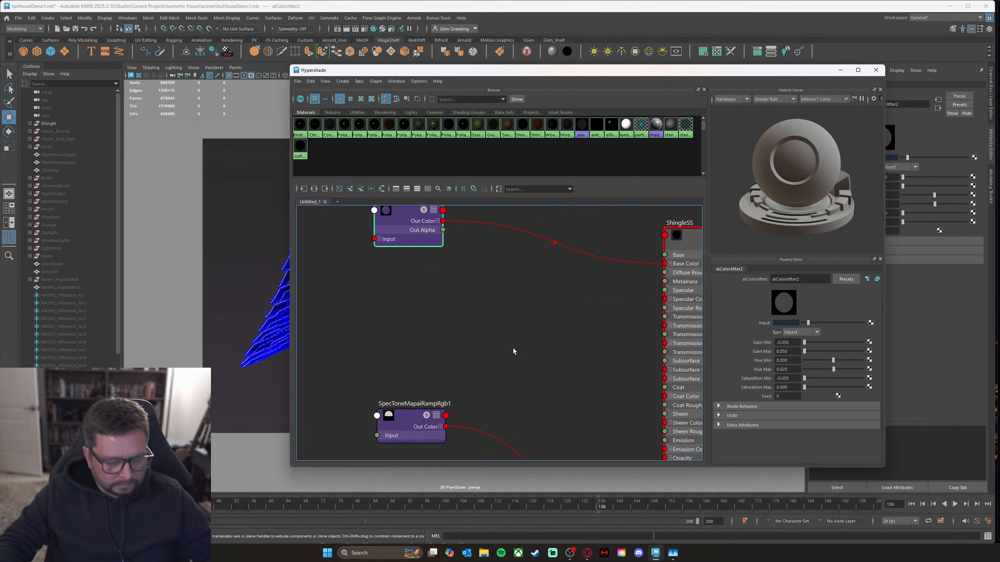
key("Tab")
type("a")
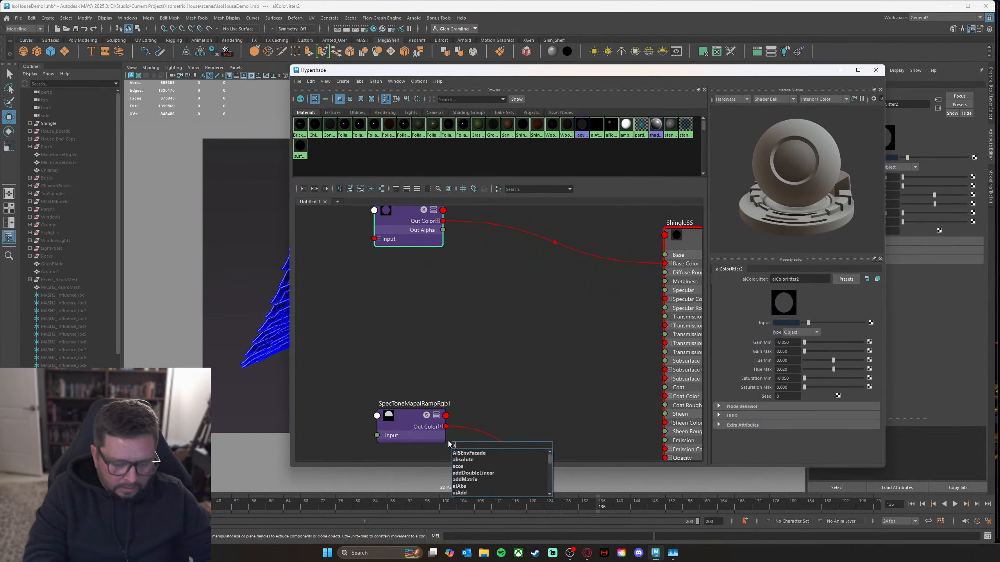
type("itoo")
key("Down")
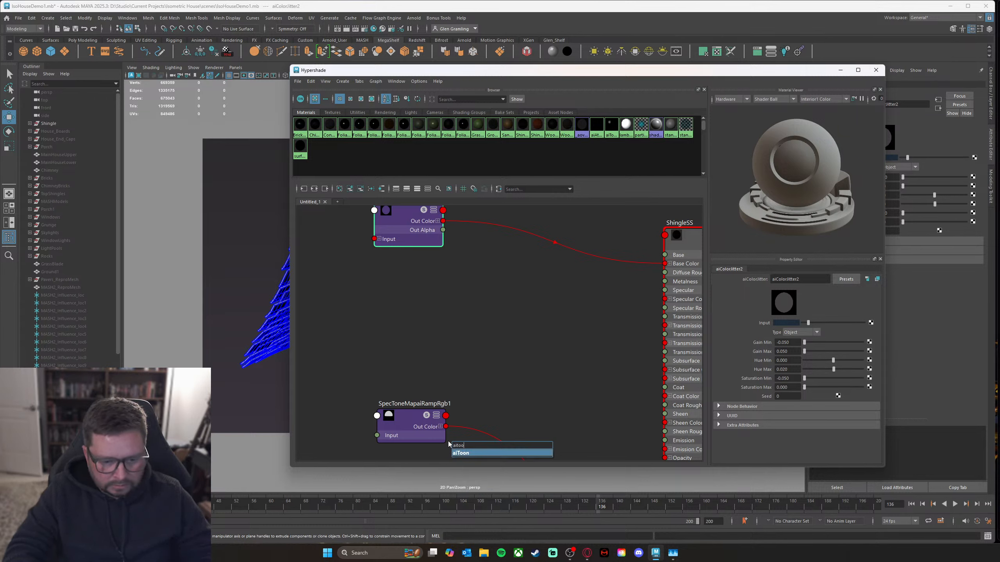
key("Return")
Step: Place the new aiToon node above the ramp nodes with its shading group beside it
middle_click_drag(537, 381, 554, 248, "alt")
left_click_drag(511, 331, 538, 248)
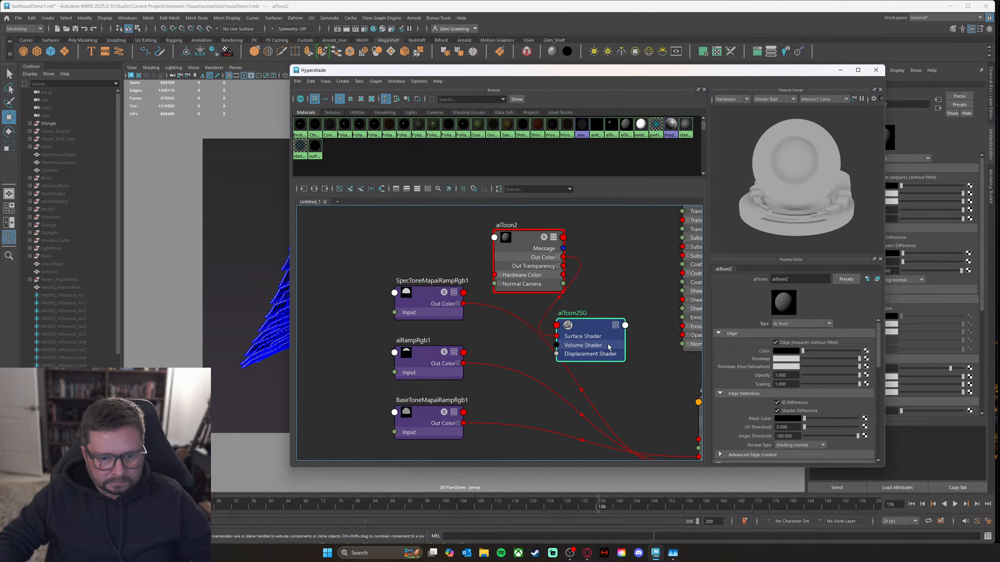
left_click_drag(583, 328, 618, 263)
left_click_drag(519, 258, 514, 233)
middle_click_drag(514, 232, 511, 284, "alt")
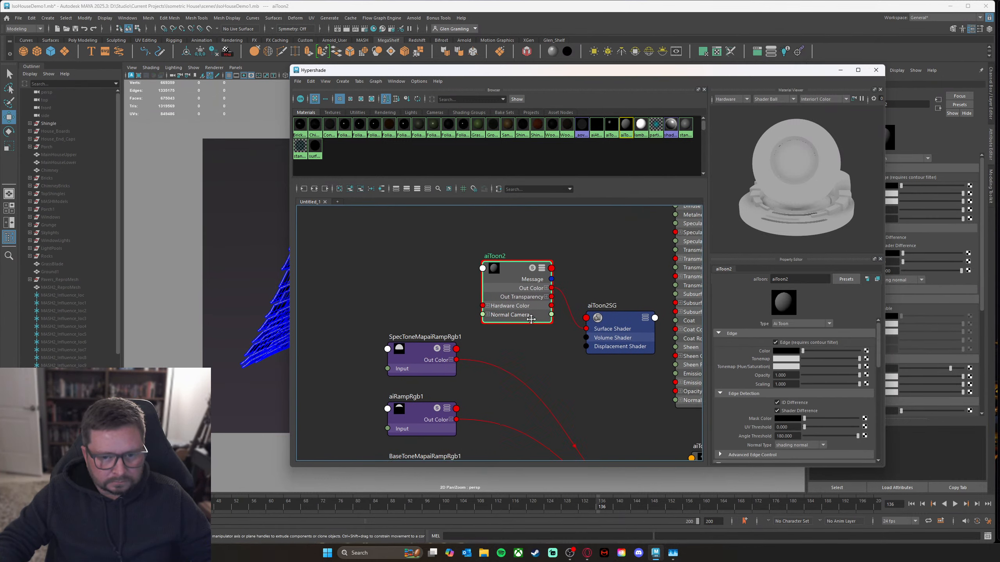
Step: Move the aiColorJitter2 node down beside the new aiToon2 node, keeping it slightly above the shader
scroll(527, 312, "down", 3)
scroll(588, 322, "up", 3)
scroll(588, 322, "down", 2)
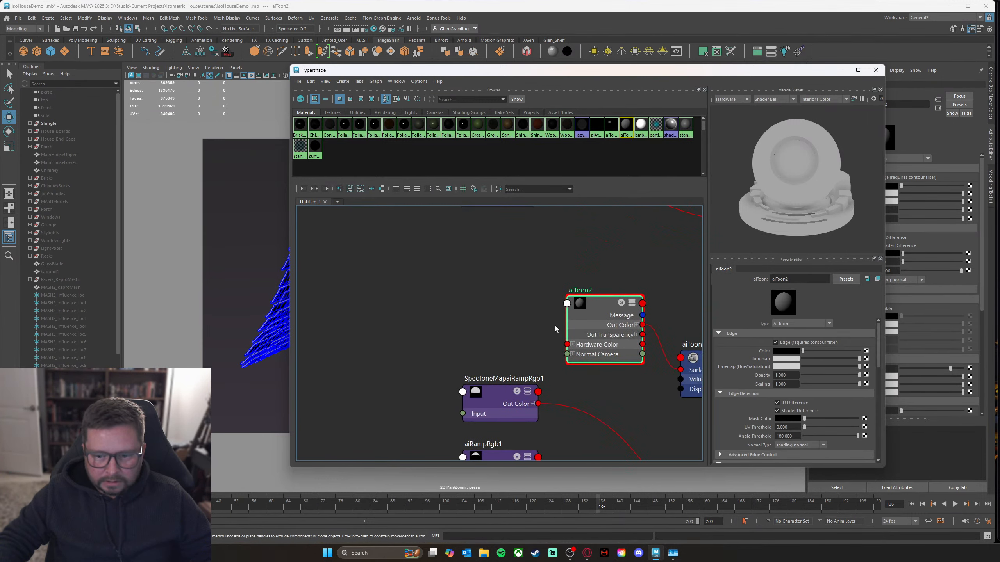
left_click_drag(522, 228, 508, 287)
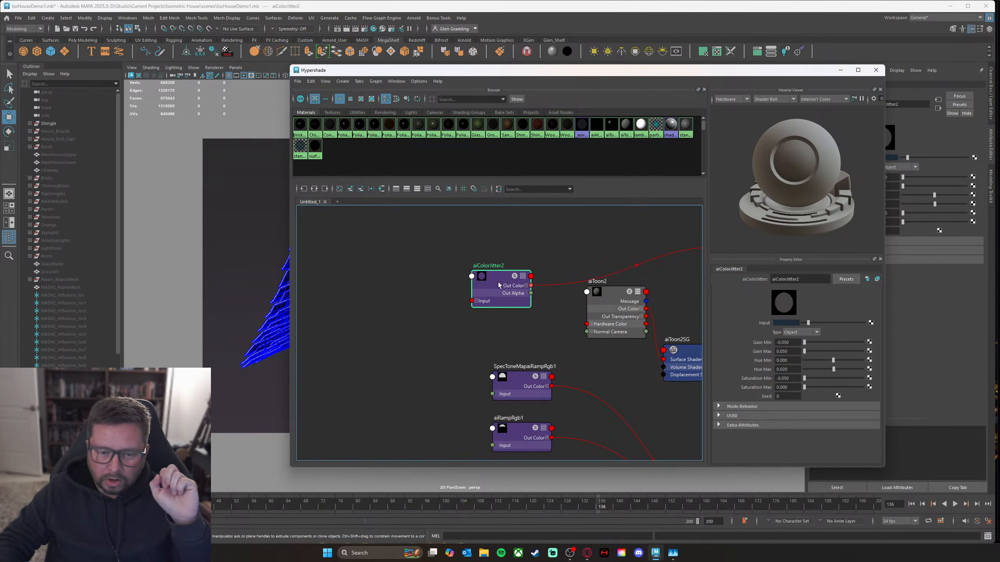
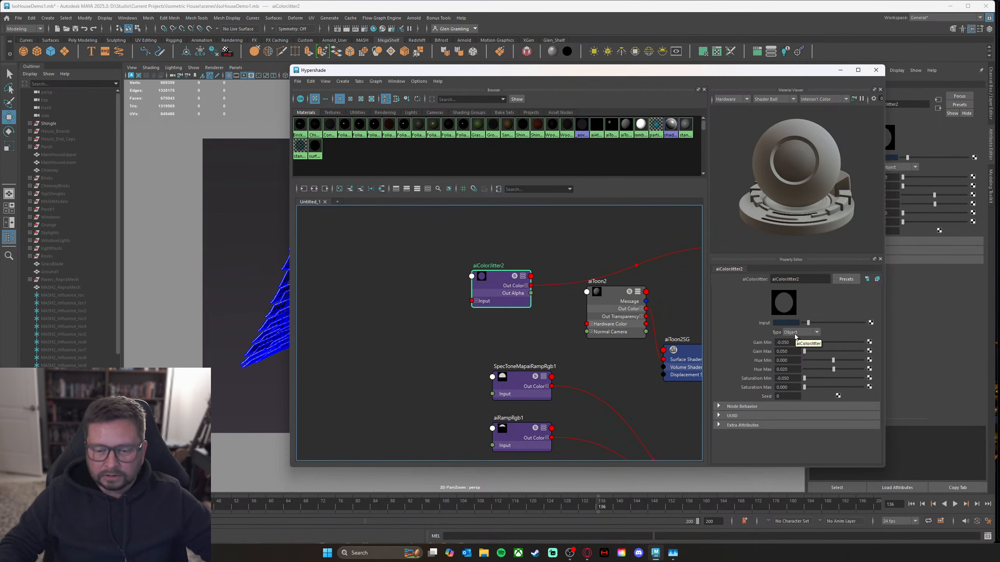
left_click_drag(516, 303, 518, 282)
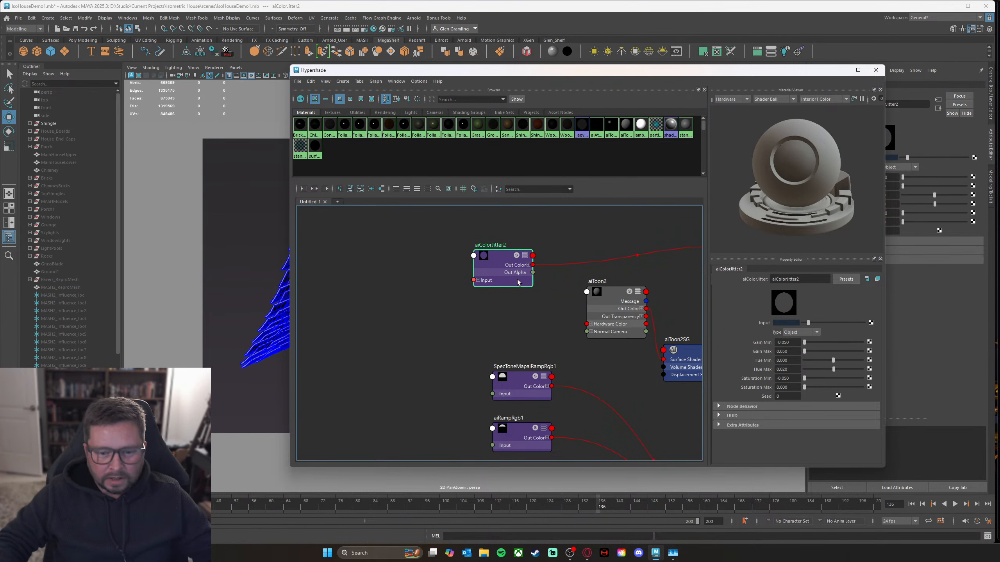
left_click_drag(645, 74, 684, 78)
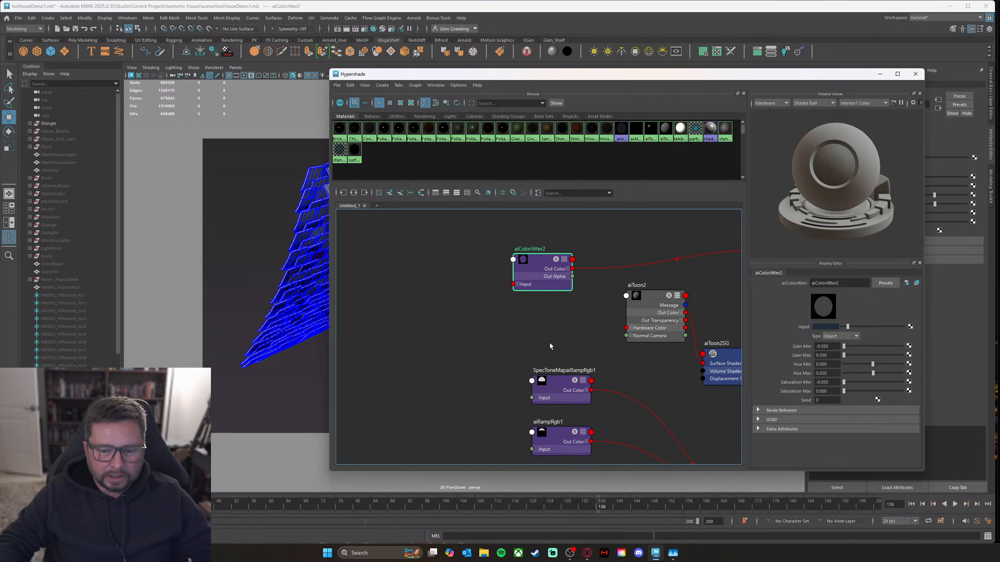
Step: Line up the specular, aiRampRgb1 and base tonemap ramp nodes in a column to the left of the aiToon2 node
left_click_drag(512, 403, 480, 421)
middle_click_drag(572, 419, 531, 403, "alt")
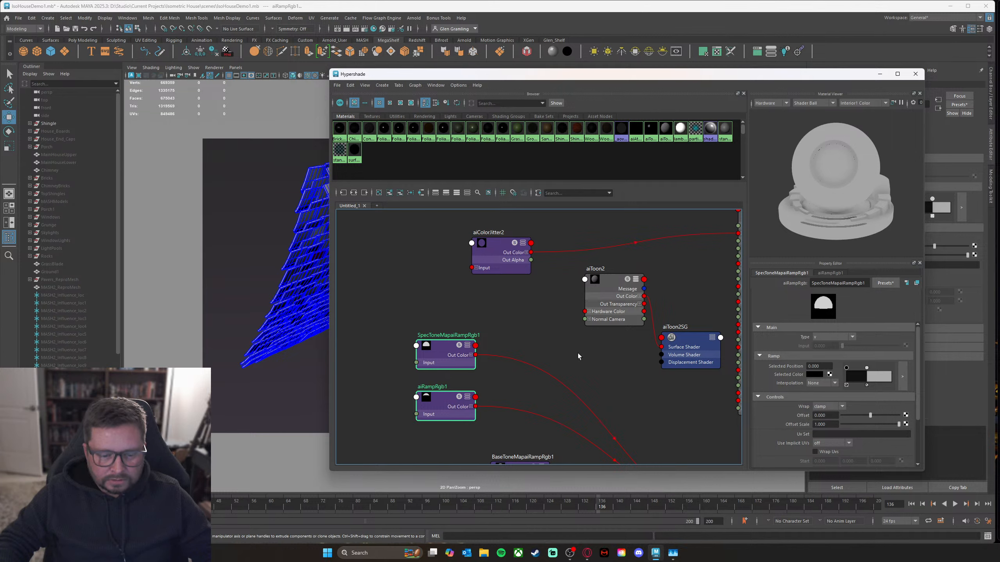
middle_click_drag(578, 356, 596, 311, "alt")
left_click_drag(461, 311, 449, 309)
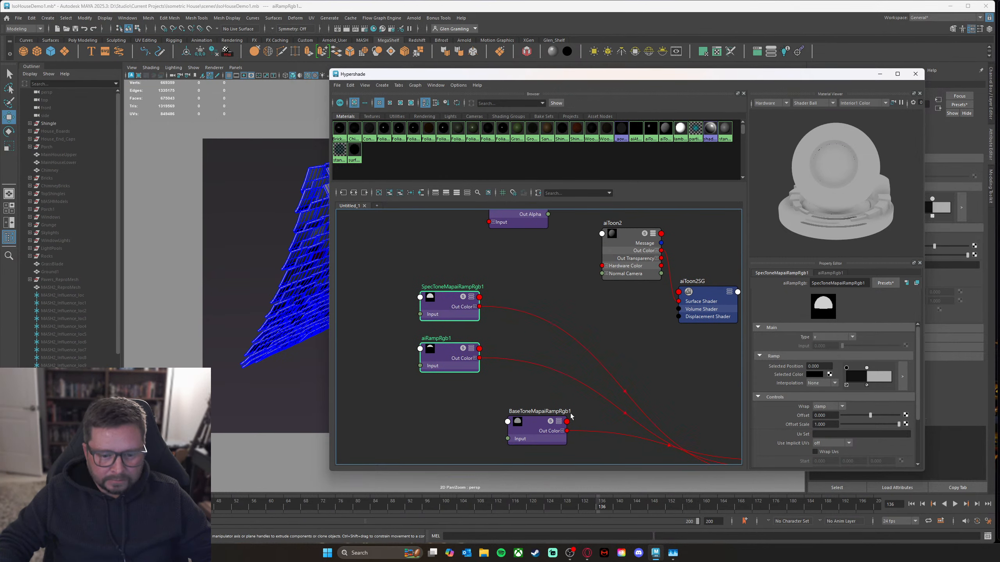
left_click_drag(535, 435, 454, 412)
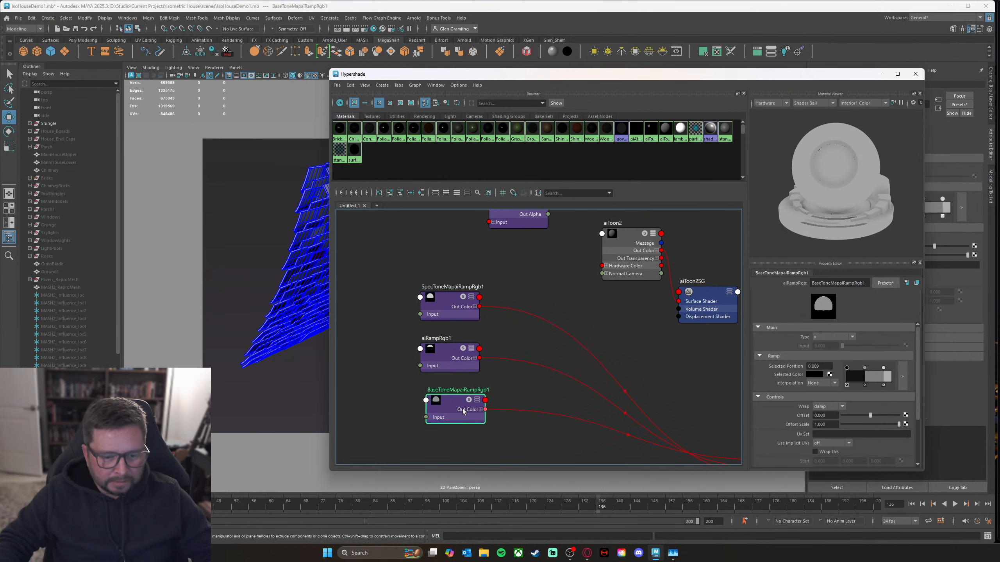
left_click_drag(457, 366, 457, 368)
middle_click_drag(566, 372, 605, 386, "alt")
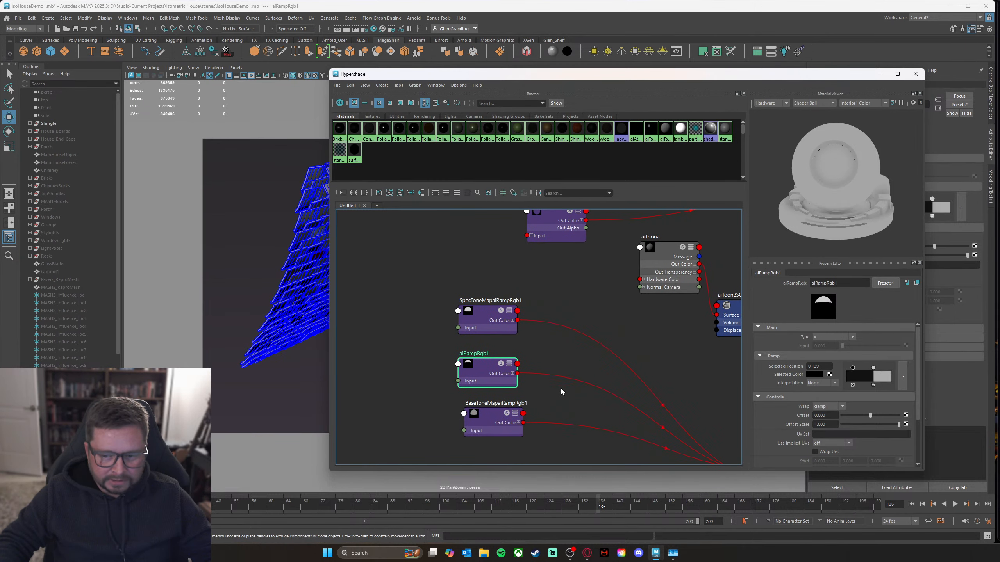
Step: Delete the aiRampRgb1 node and realign the remaining specular and base tonemap ramps in a column
left_click_drag(484, 381, 595, 389)
key("Delete")
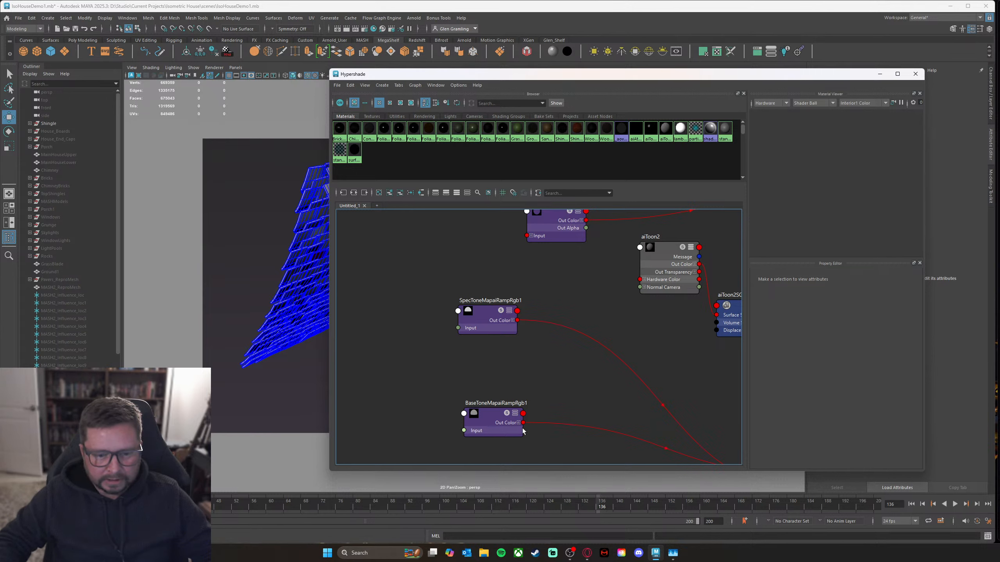
left_click(478, 426)
left_click_drag(495, 425, 483, 407)
left_click_drag(492, 323, 485, 325)
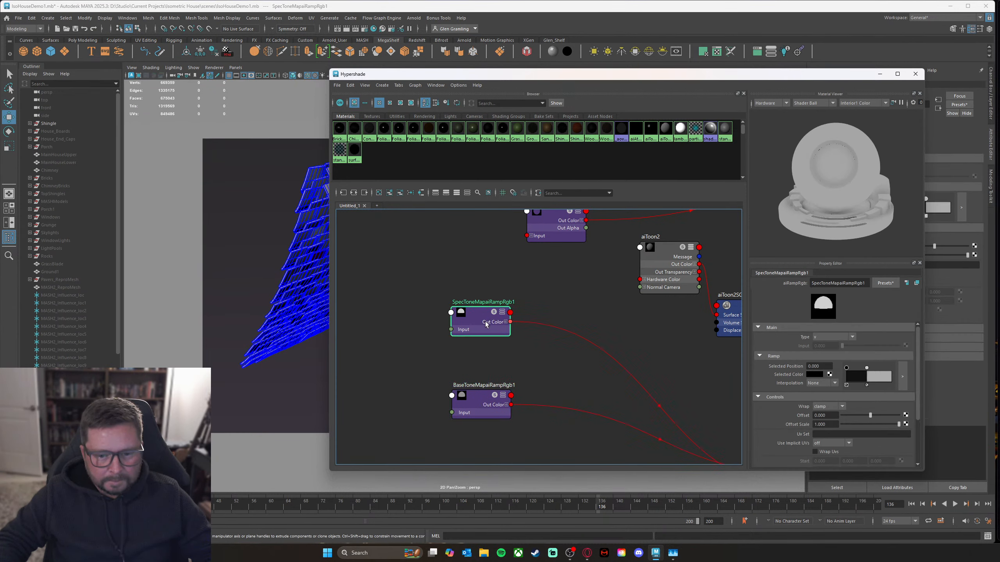
Step: Connect SpecToneMapaiRampRgb1 to aiToon2's specular tonemap and BaseToneMapaiRampRgb1 to its base tonemap
middle_click_drag(667, 375, 619, 389, "alt")
left_click(627, 288)
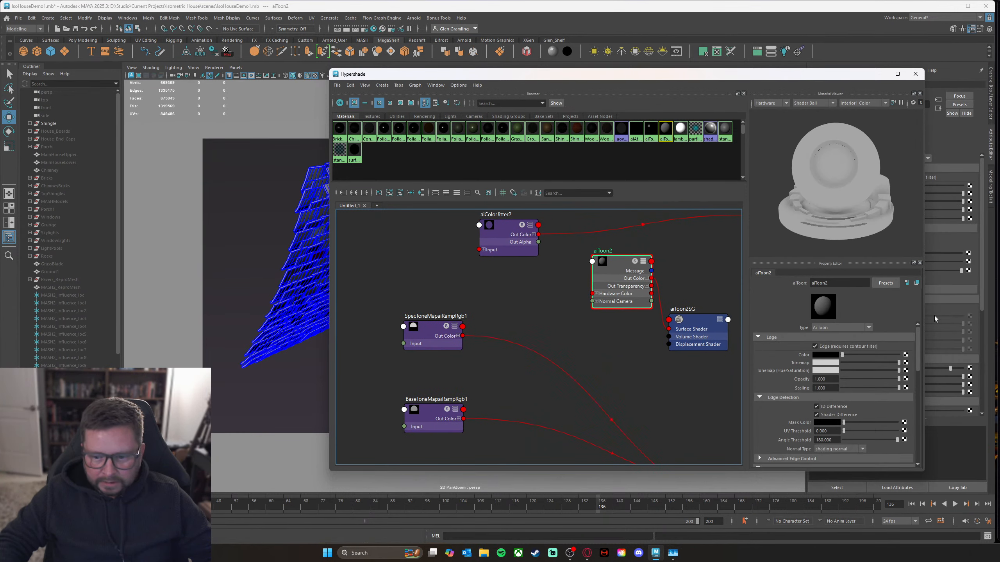
scroll(881, 372, "down", 2)
scroll(877, 373, "down", 4)
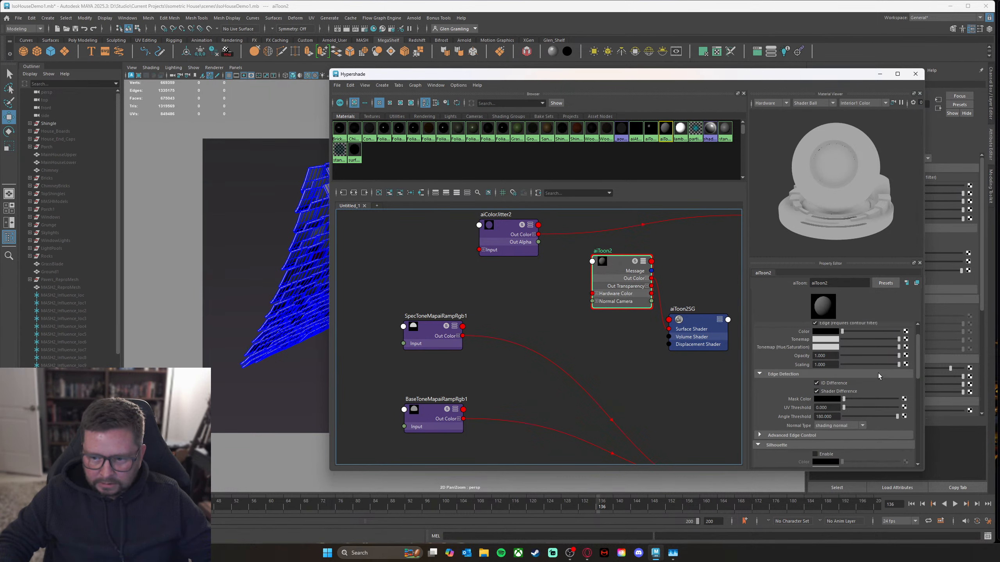
scroll(867, 370, "down", 10)
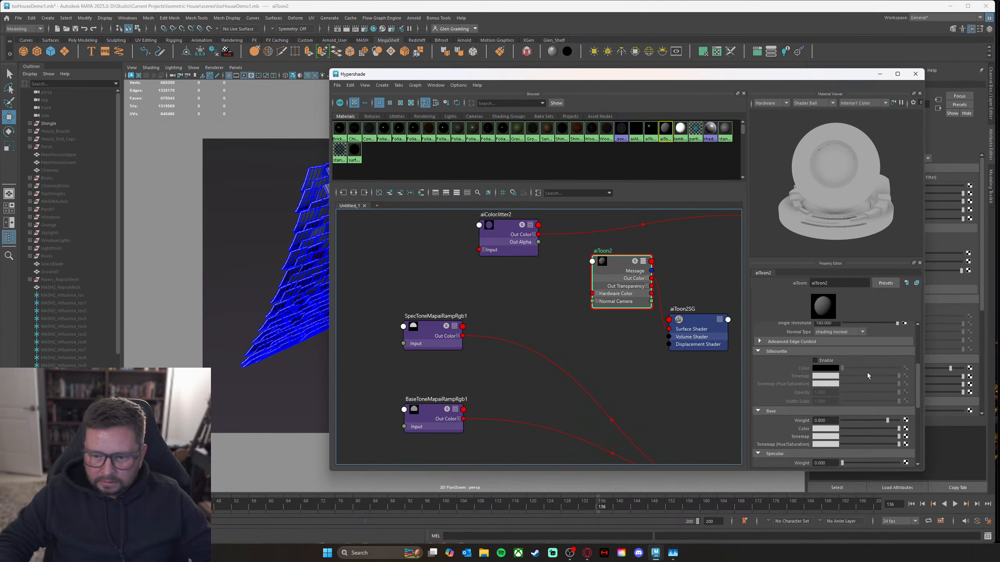
left_click_drag(821, 78, 727, 56)
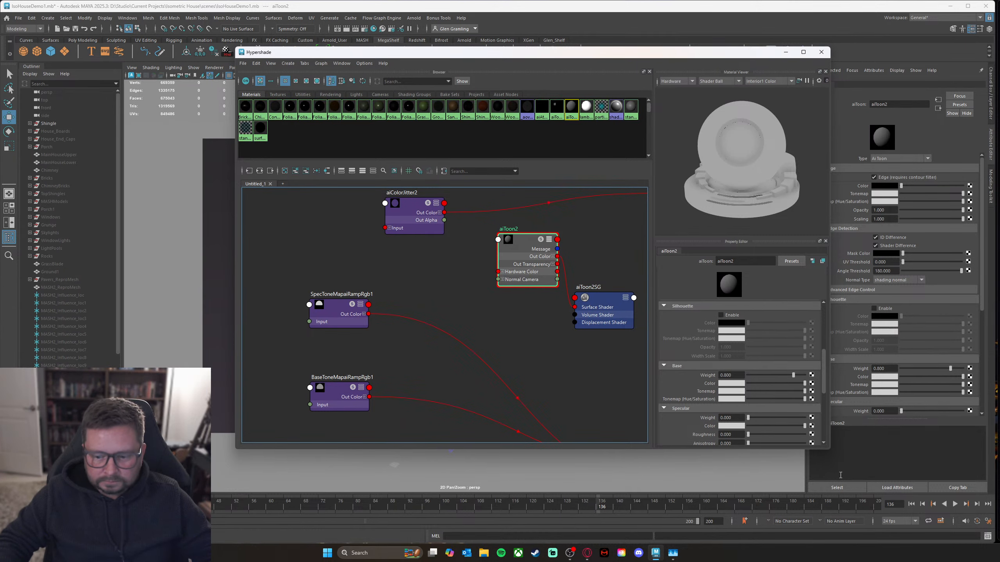
left_click_drag(829, 452, 866, 483)
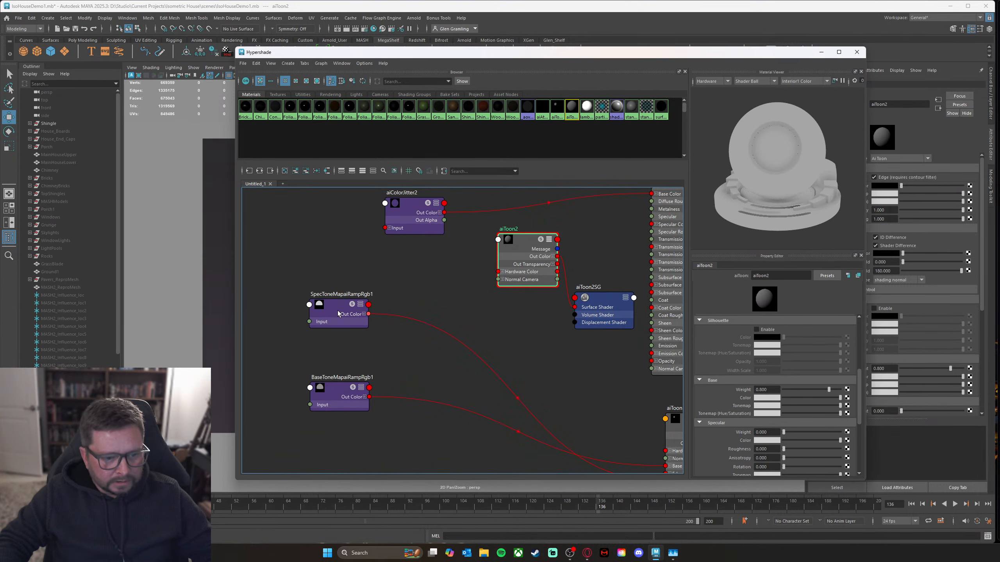
scroll(809, 465, "down", 1)
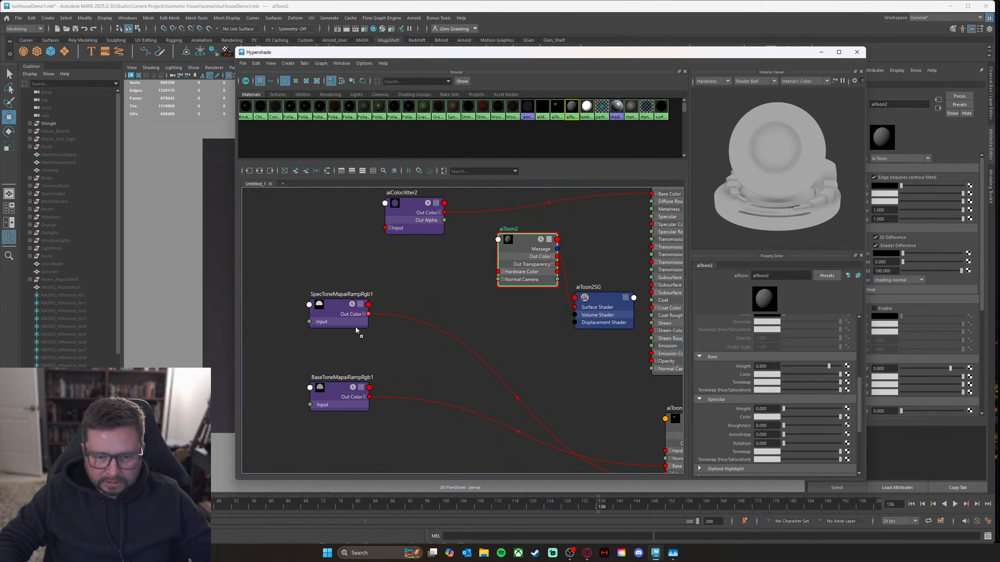
middle_click_drag(747, 455, 747, 455)
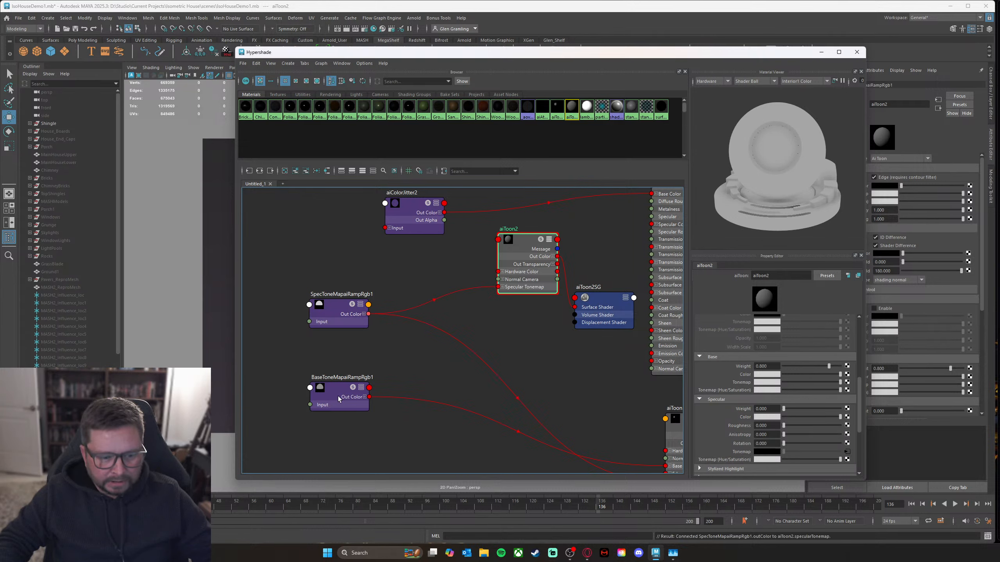
middle_click_drag(541, 383, 744, 386)
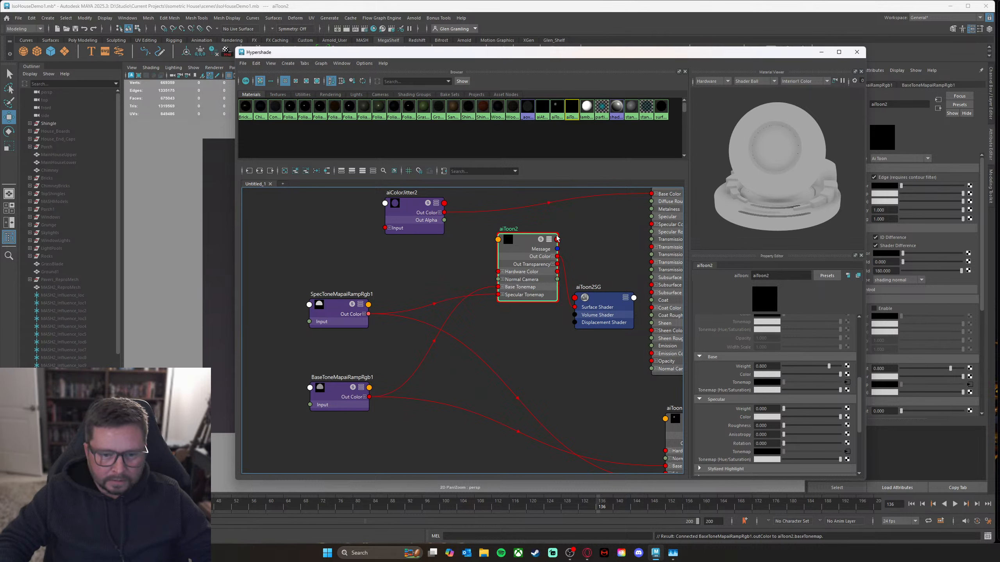
Step: Select all the objects that use the ShingleSS material
left_click(773, 376)
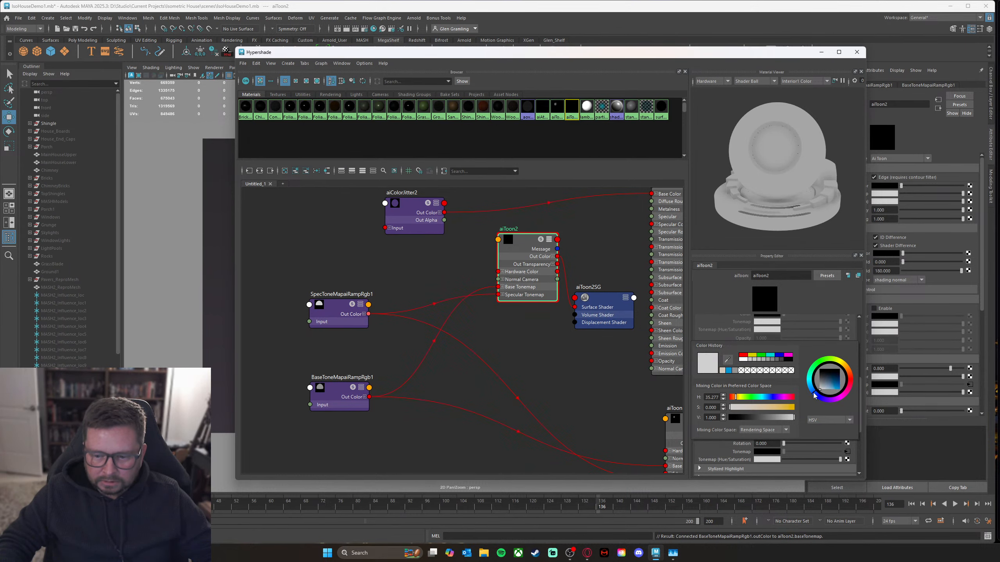
left_click_drag(758, 52, 710, 334)
left_click_drag(580, 278, 636, 246, "alt")
right_click_drag(636, 246, 594, 246, "alt")
left_click_drag(594, 246, 579, 248, "alt")
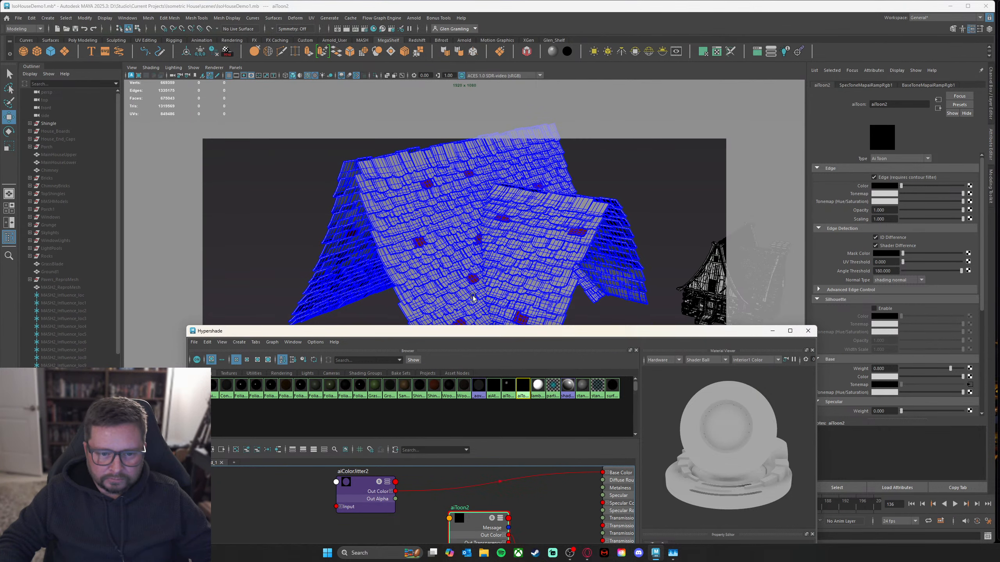
left_click_drag(571, 330, 531, 227)
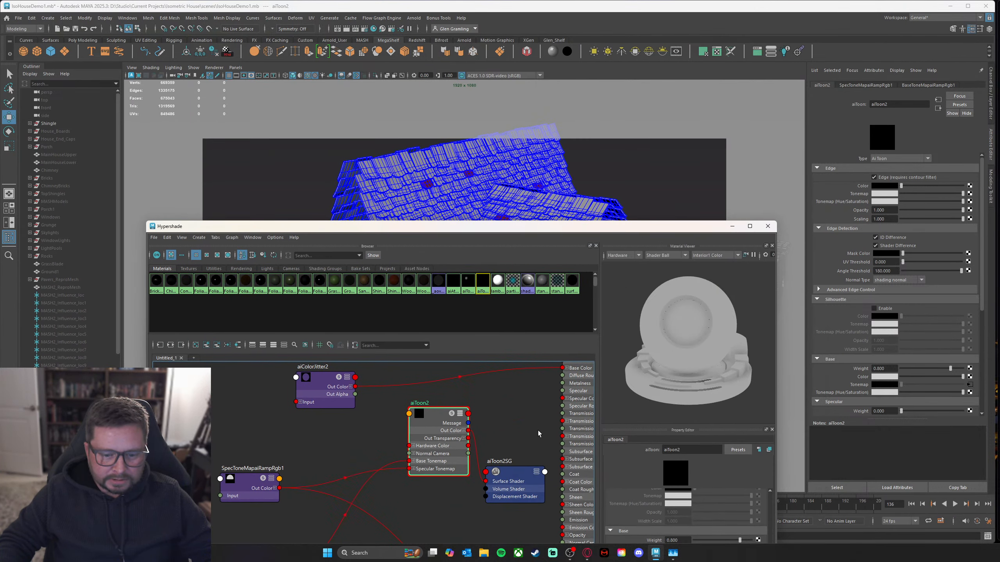
middle_click_drag(539, 433, 510, 441, "alt")
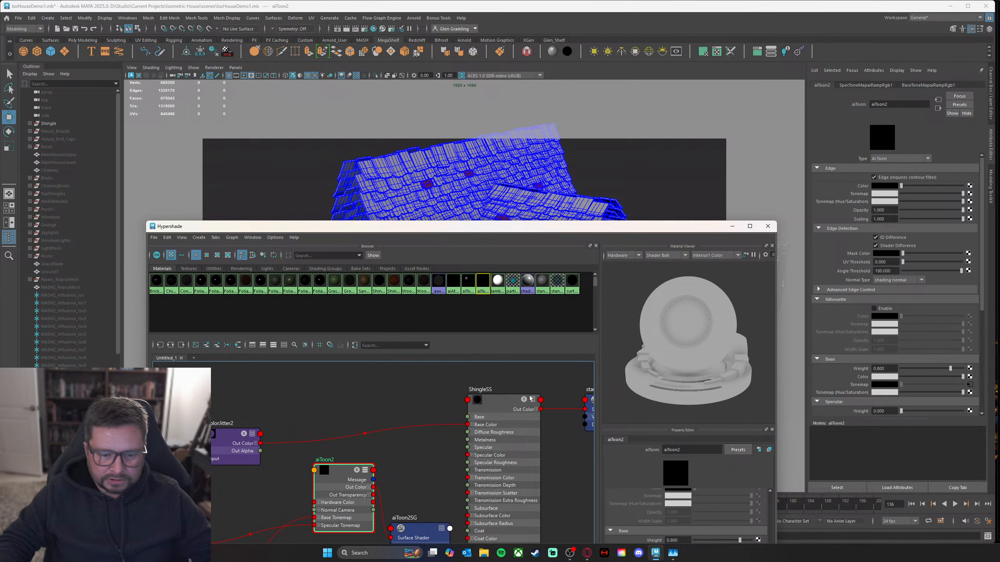
left_click(512, 407)
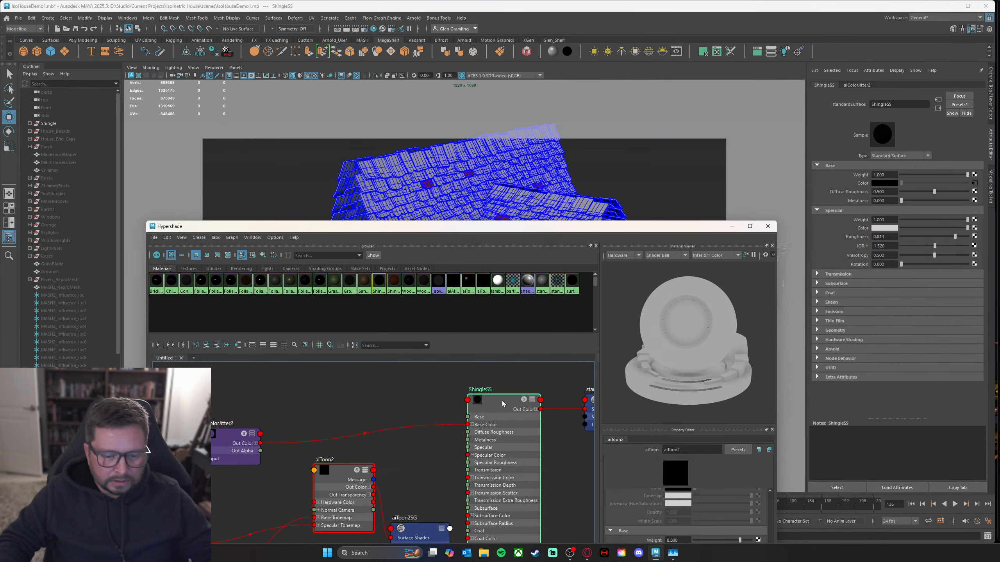
right_click(505, 400)
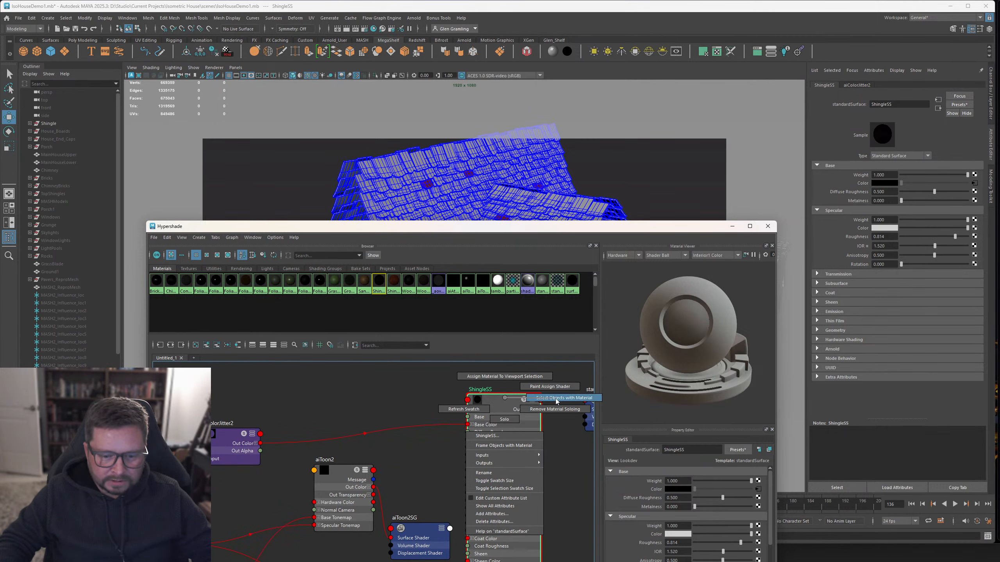
left_click(582, 398)
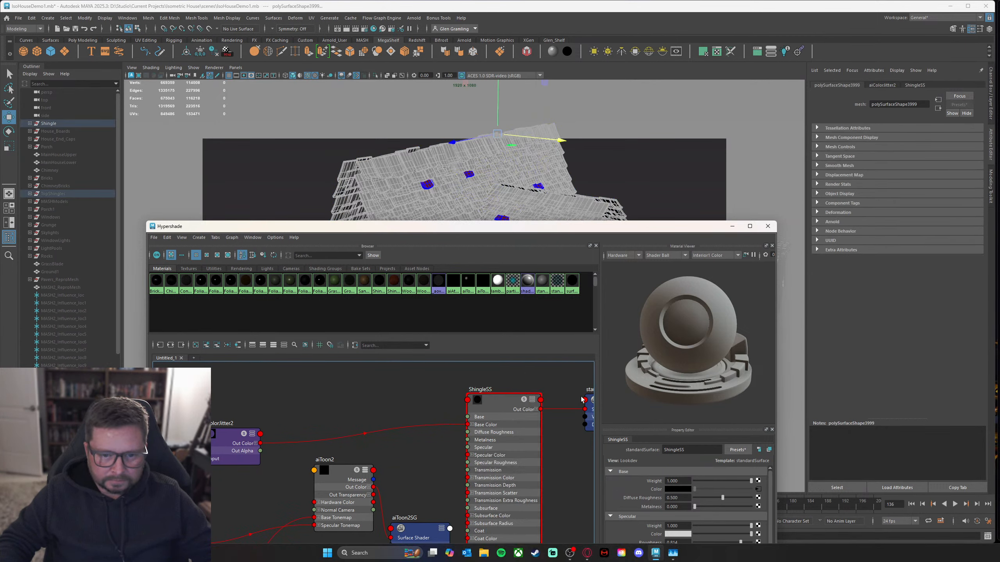
Step: Assign the aiToon2 material to the selected roof shingles
left_click_drag(517, 230, 548, 144)
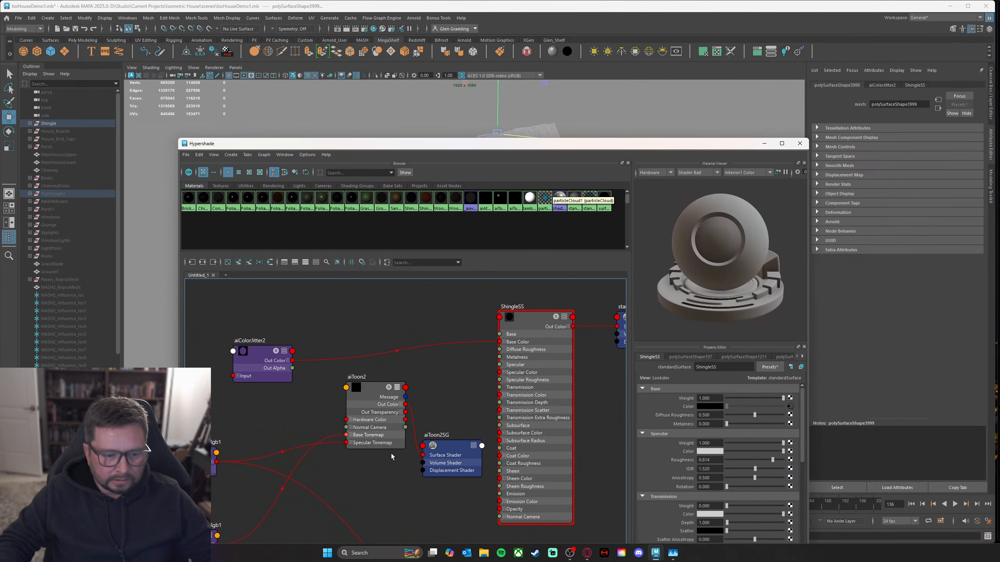
right_click(373, 389)
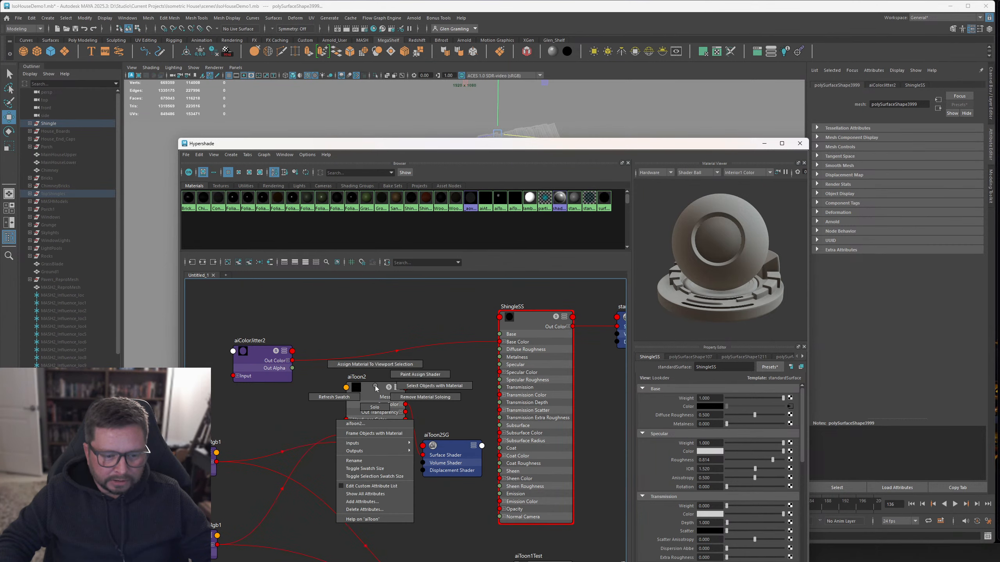
left_click(377, 365)
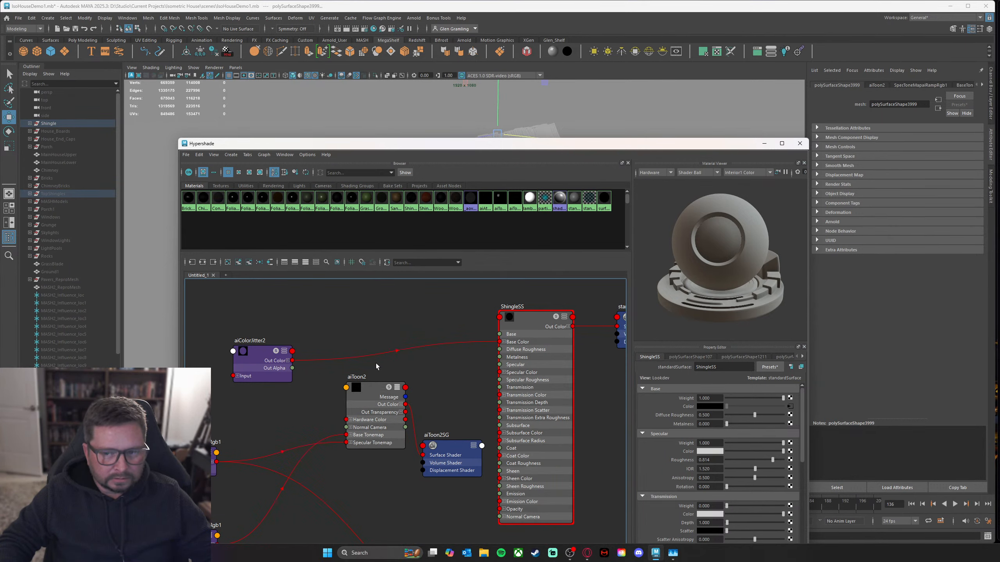
Step: Move the Hypershade out of the way of the viewport and open the Arnold RenderView over the scene
mouse_move(537, 147)
left_mouse_down()
mouse_move(553, 347)
mouse_move(562, 250)
mouse_move(533, 158)
left_mouse_up()
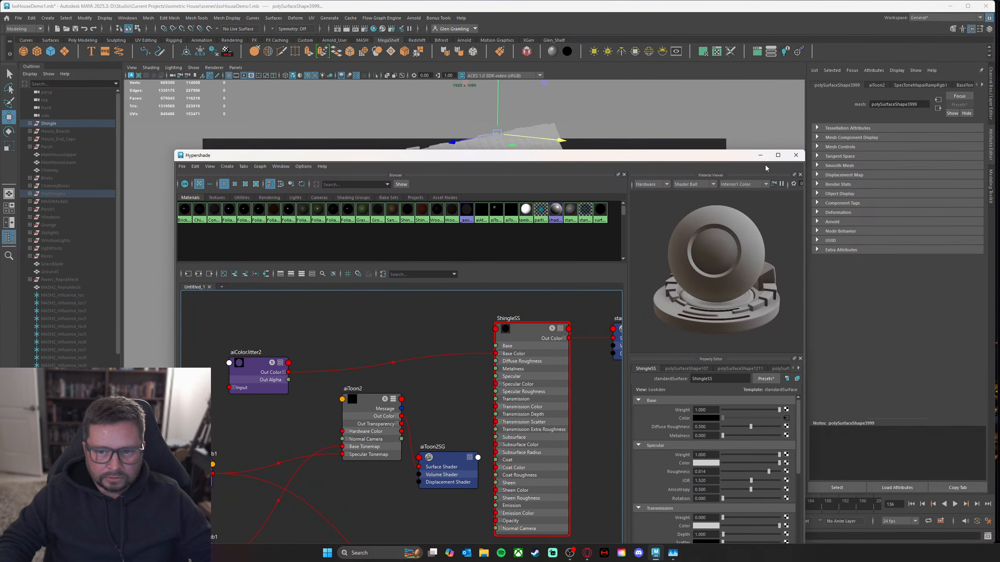
left_click_drag(727, 154, 733, 92)
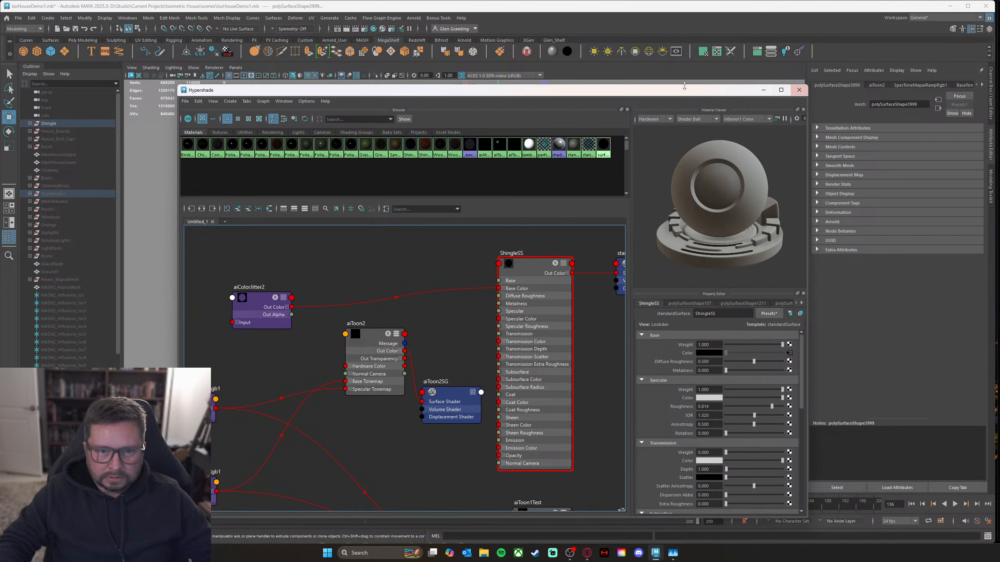
left_click_drag(808, 85, 695, 212)
left_click_drag(622, 216, 0, 65)
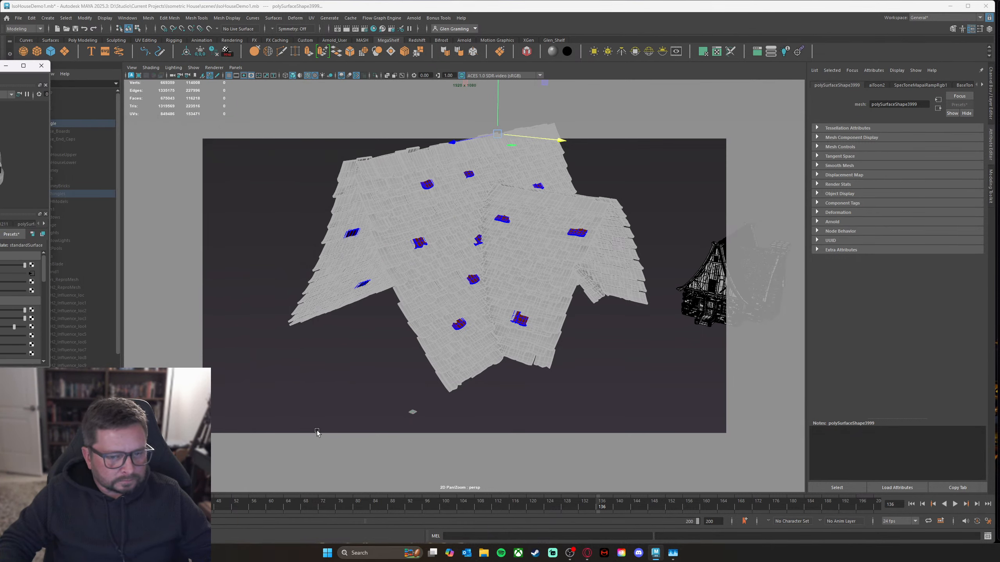
left_click(697, 53)
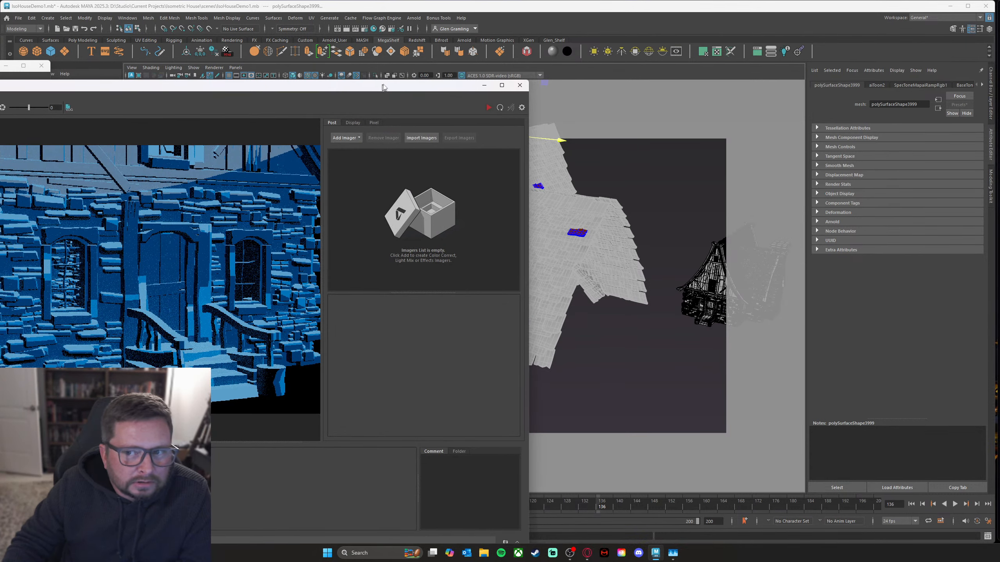
left_click_drag(380, 87, 728, 47)
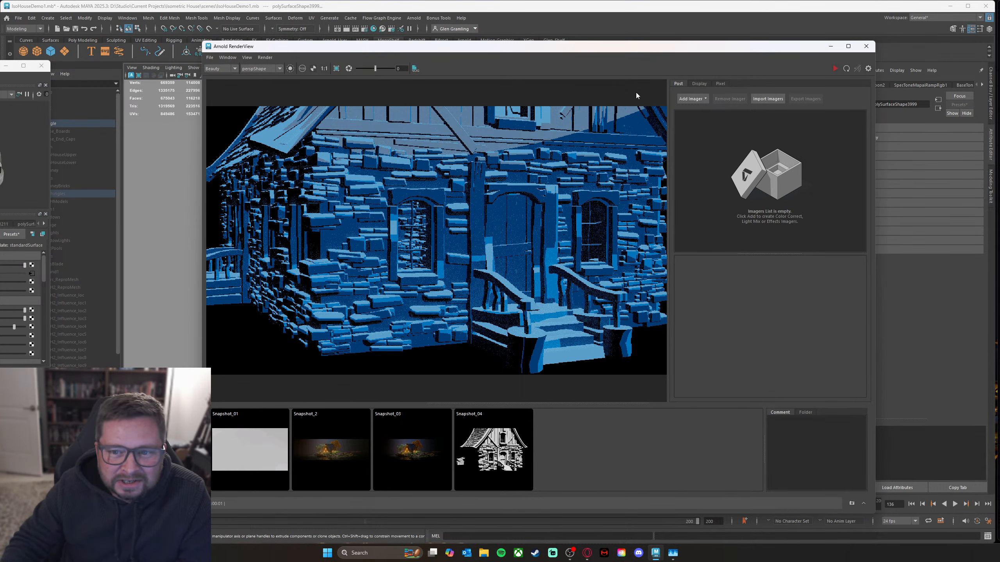
left_click_drag(640, 50, 642, 47)
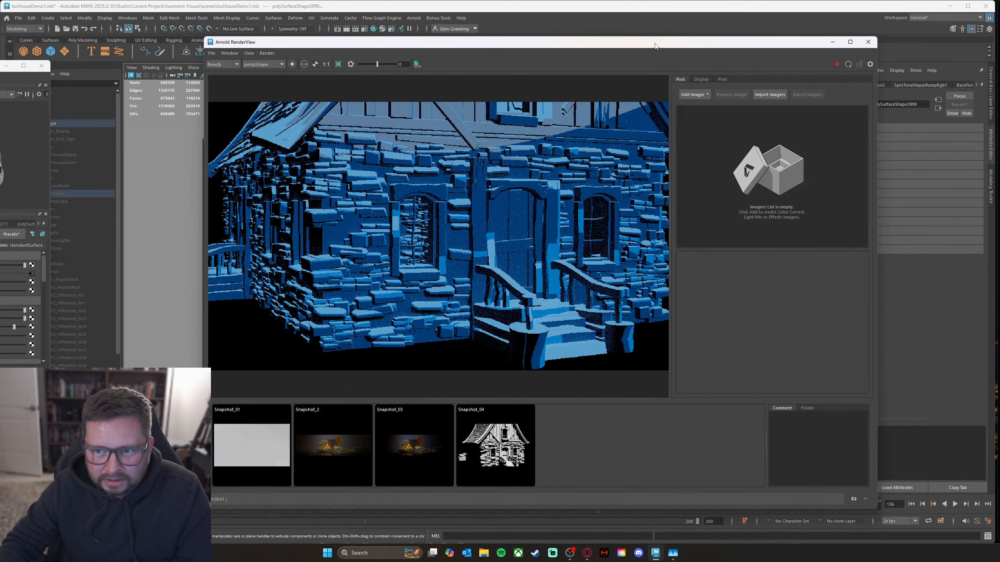
Step: Set aiToon2's base color to the blue swatch from the color history and re-render the roof
mouse_move(693, 47)
left_mouse_down()
mouse_move(646, 228)
mouse_move(697, 13)
mouse_move(694, 49)
mouse_move(681, 54)
left_mouse_up()
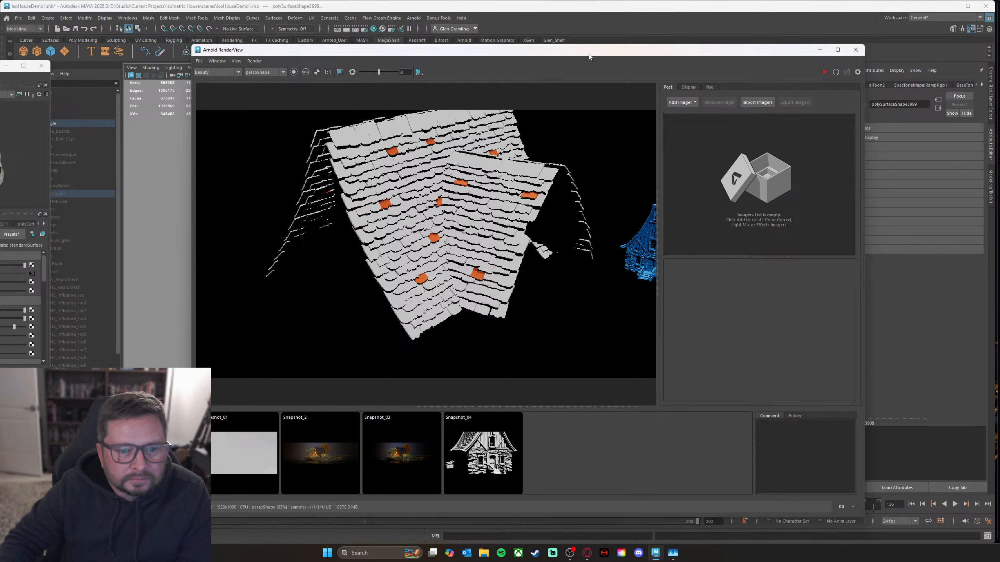
left_click_drag(589, 61, 520, 95)
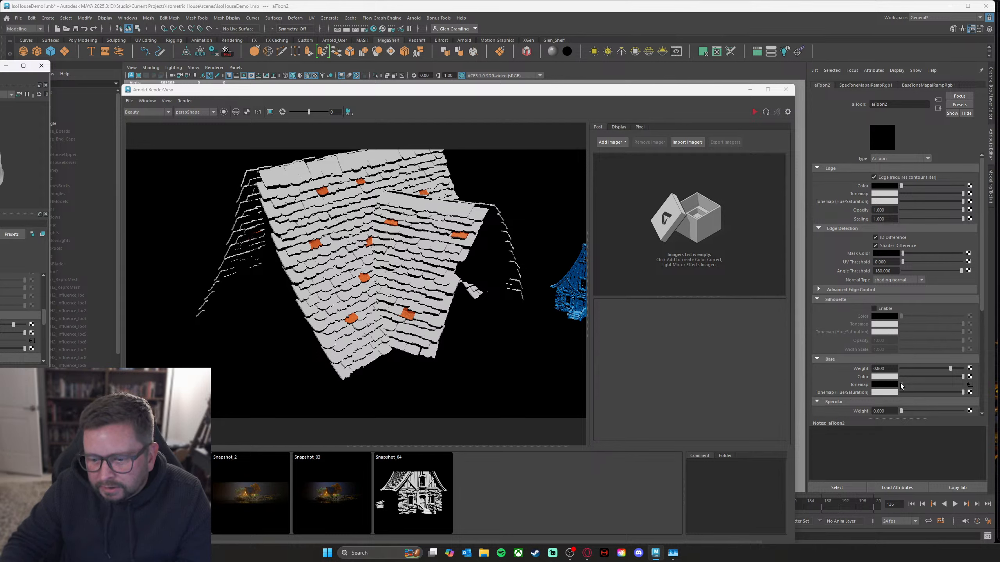
left_click(969, 377)
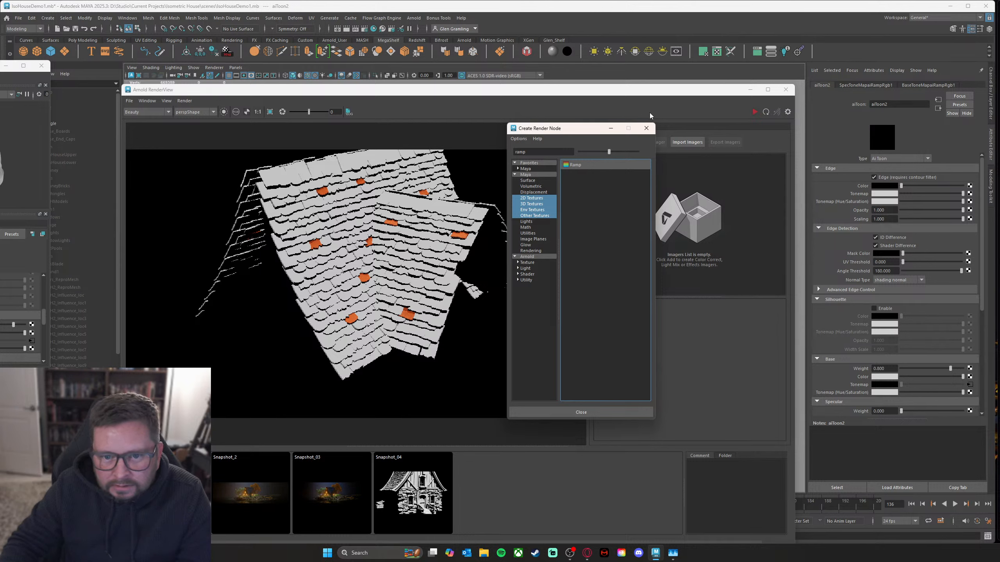
key("Escape")
left_click(883, 377)
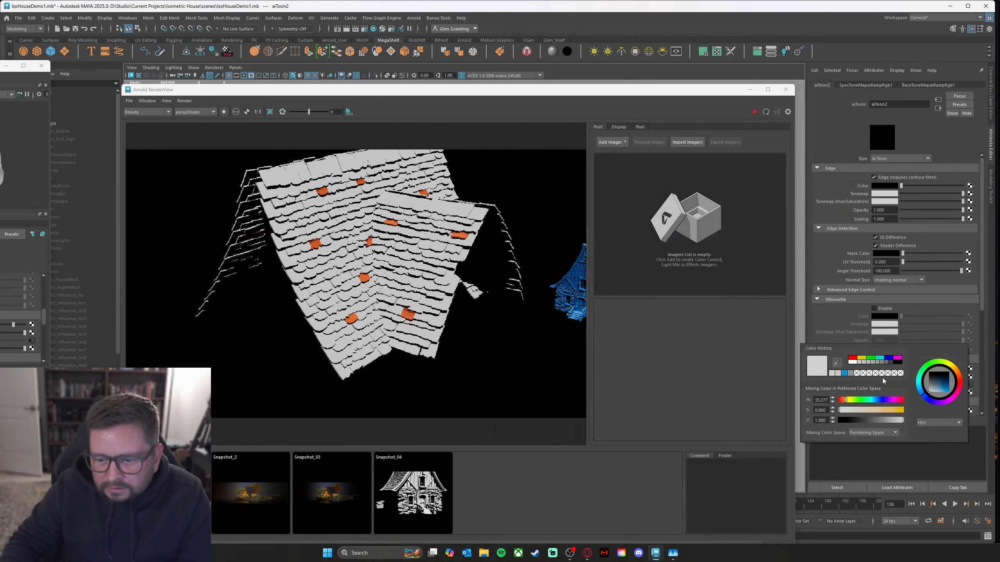
left_click(843, 373)
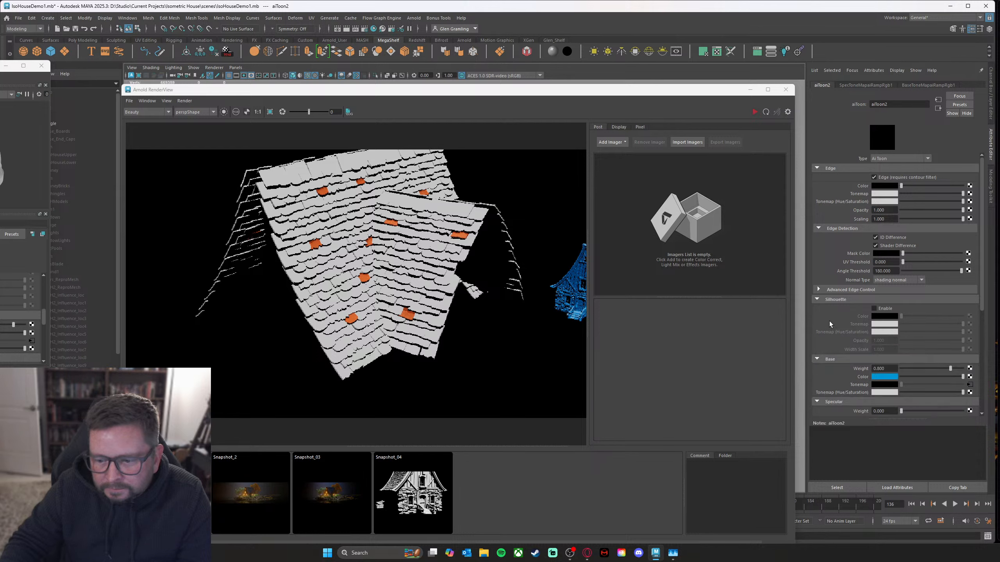
left_click(755, 112)
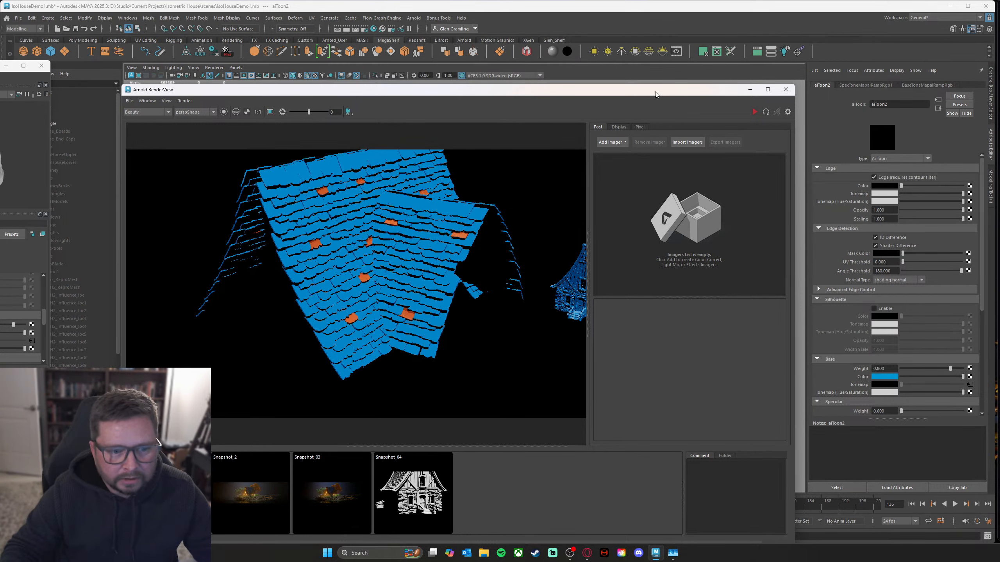
Step: Bring the Hypershade back into view and connect aiColorJitter2's Out Color to aiToon2's Base Color
left_click_drag(681, 94, 702, 93)
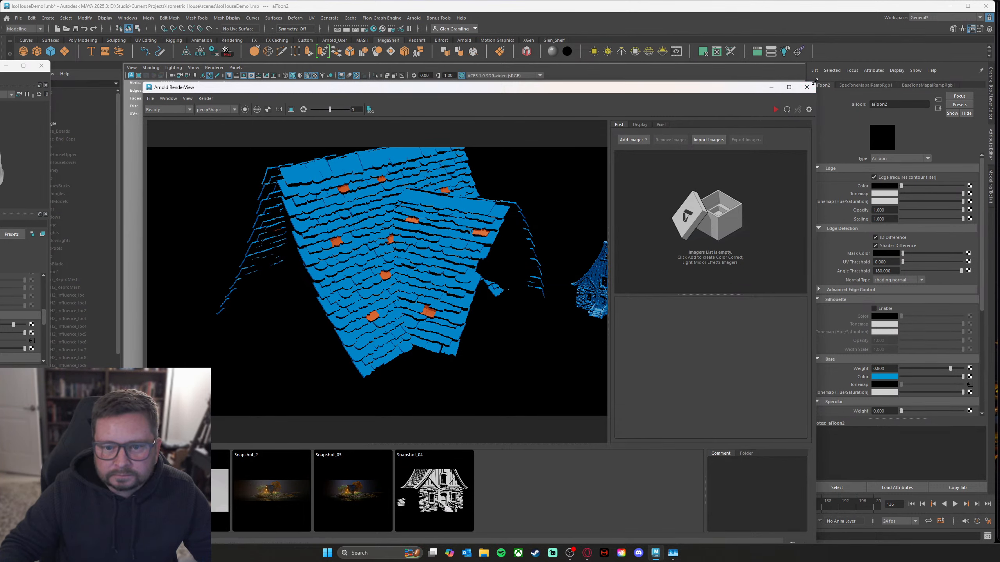
left_click_drag(813, 80, 695, 151)
left_click_drag(555, 155, 109, 125)
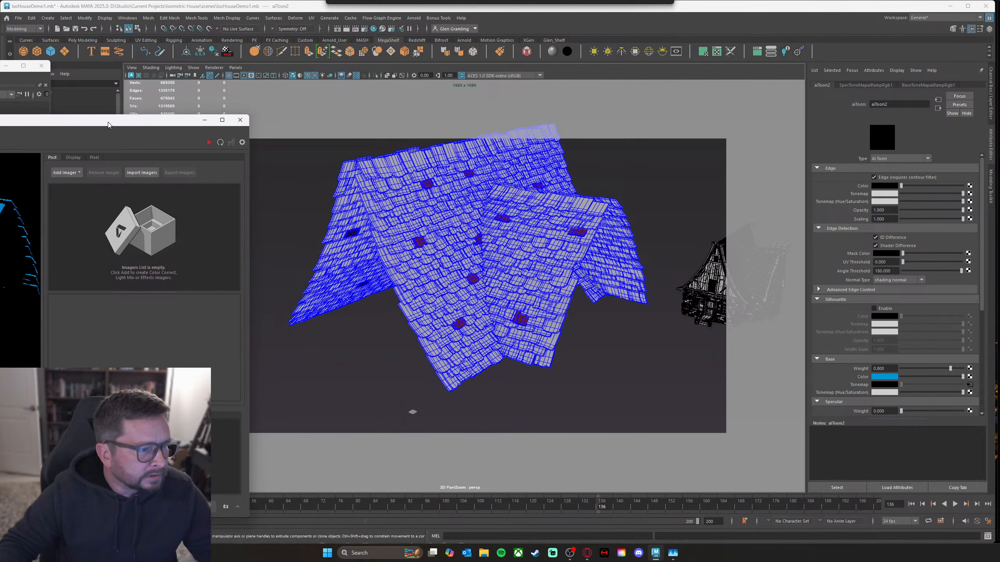
left_click_drag(0, 68, 705, 52)
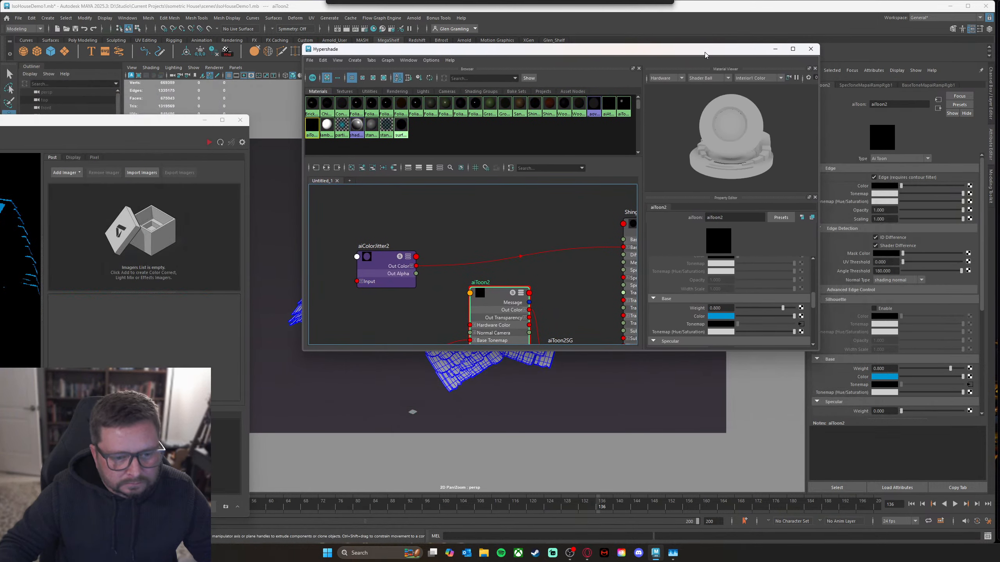
middle_click_drag(579, 276, 571, 227, "alt")
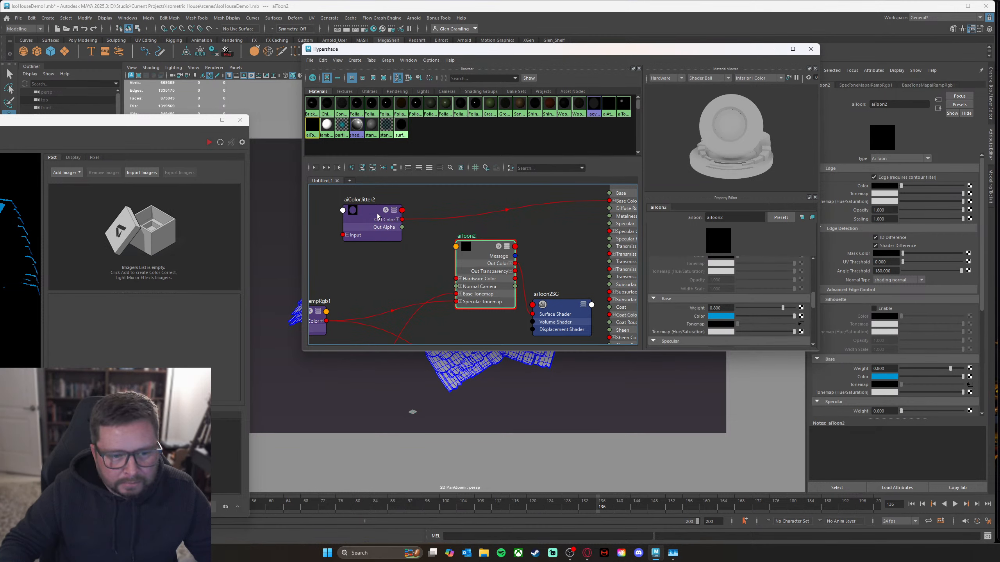
middle_click_drag(631, 285, 695, 320)
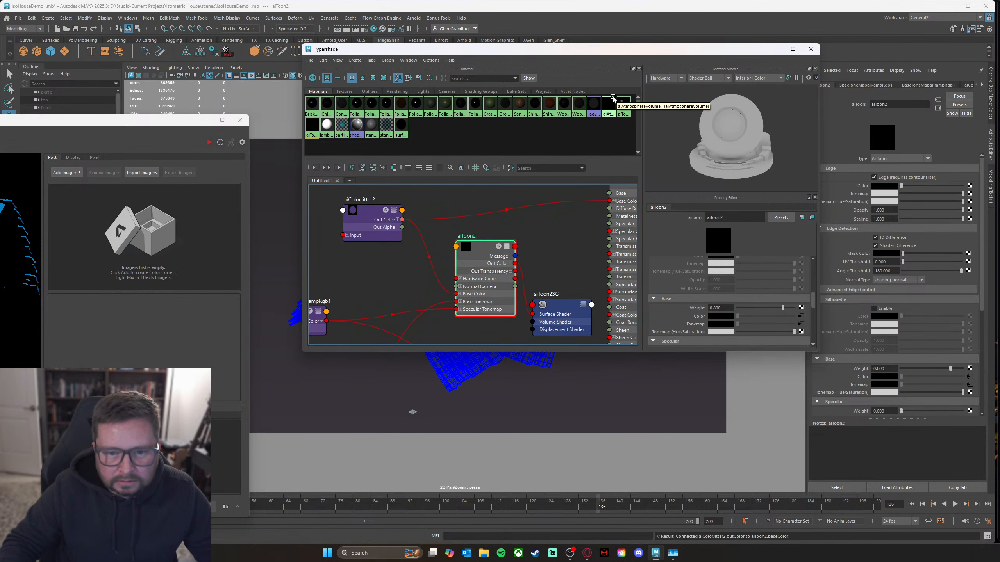
Step: Bring the Arnold RenderView over the scene and re-render the roof with the color jitter connected
left_click_drag(650, 50, 659, 72)
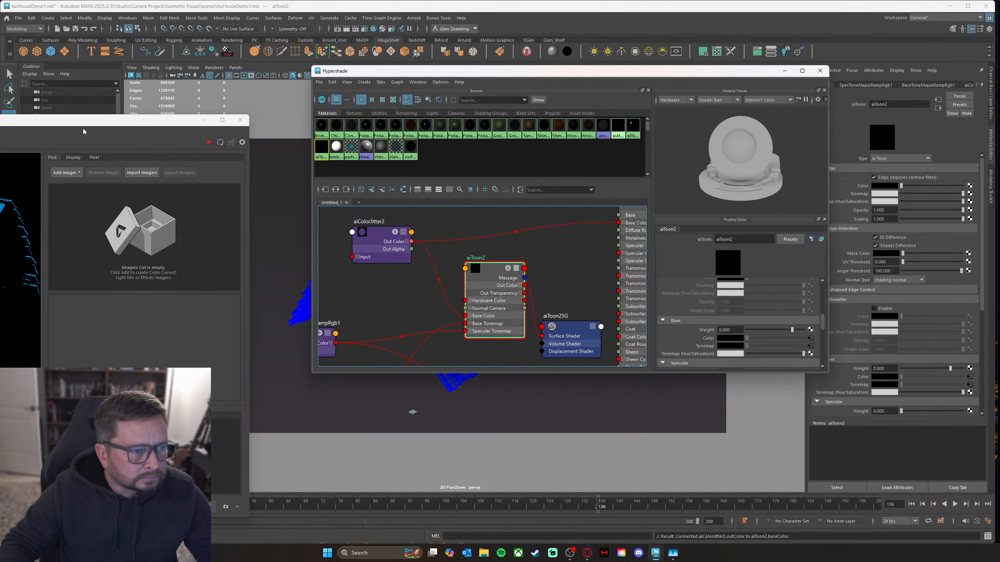
left_click_drag(118, 120, 616, 71)
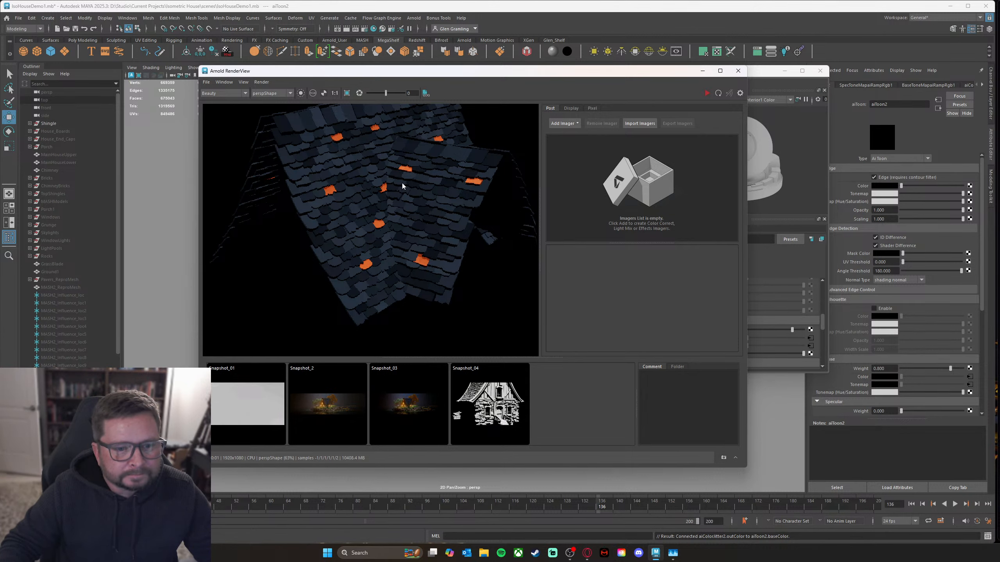
left_click_drag(598, 76, 493, 75)
Step: Brighten aiColorJitter2's input color to a medium blue with a value of 0.272
left_click(710, 76)
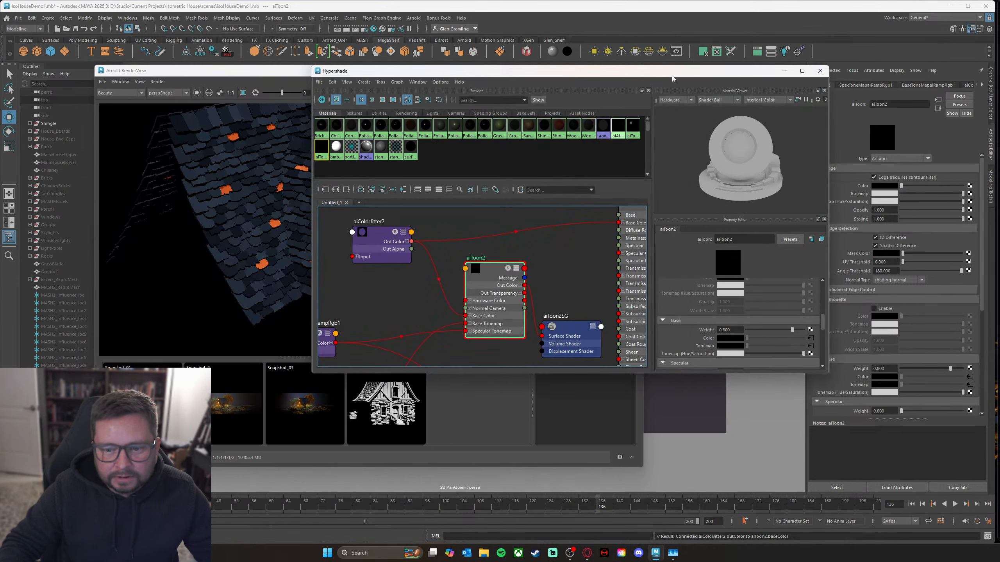
left_click_drag(674, 75, 681, 78)
left_click(377, 244)
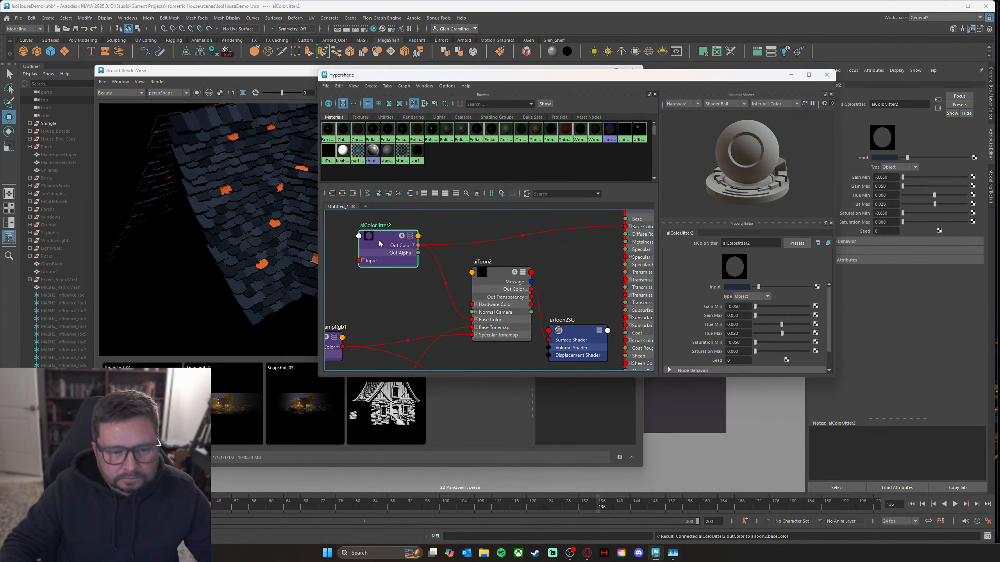
left_click_drag(759, 287, 764, 290)
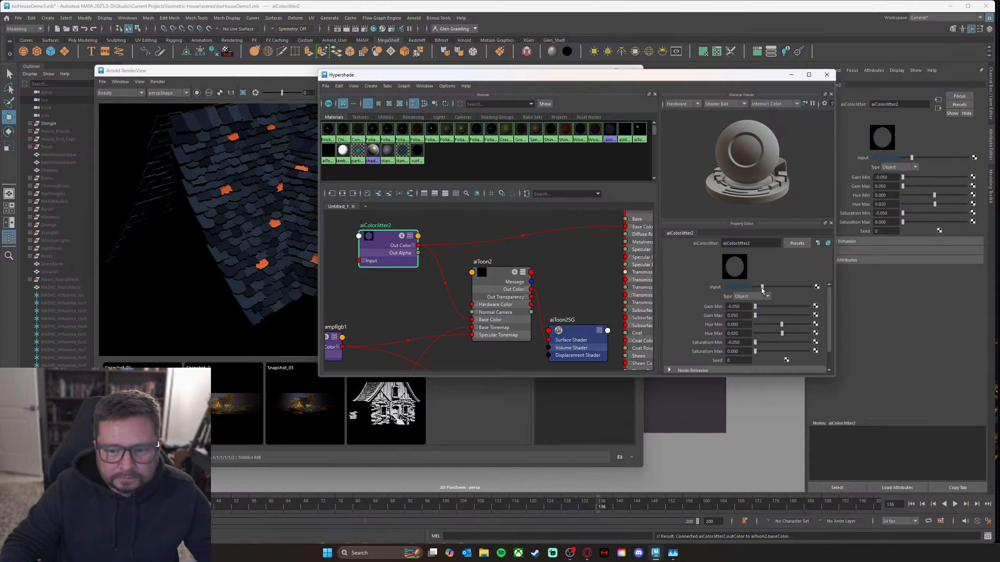
left_click(745, 288)
left_click_drag(804, 308, 803, 300)
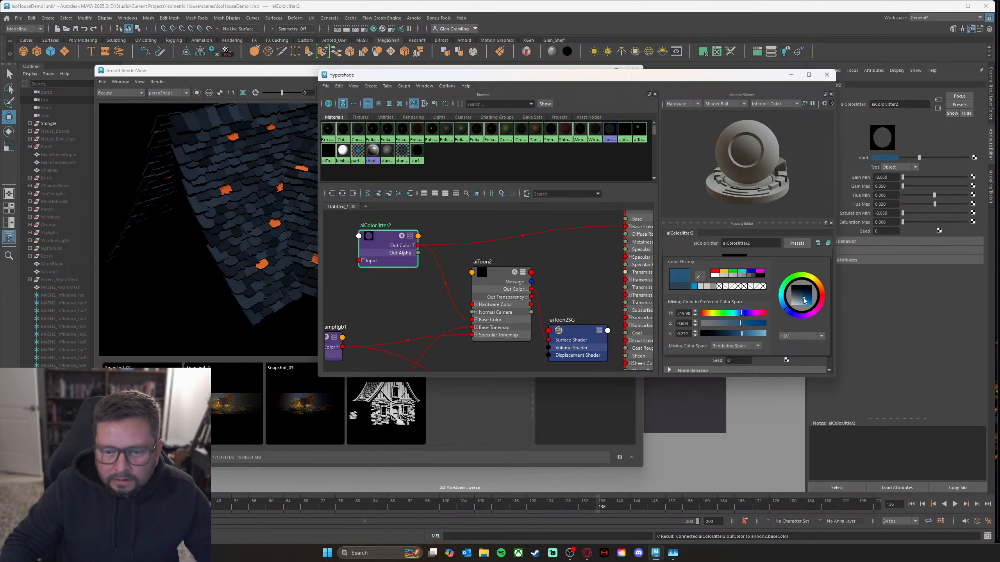
Step: Move the Hypershade off the RenderView and re-render the roof with the brighter jitter color
left_click_drag(686, 76, 671, 74)
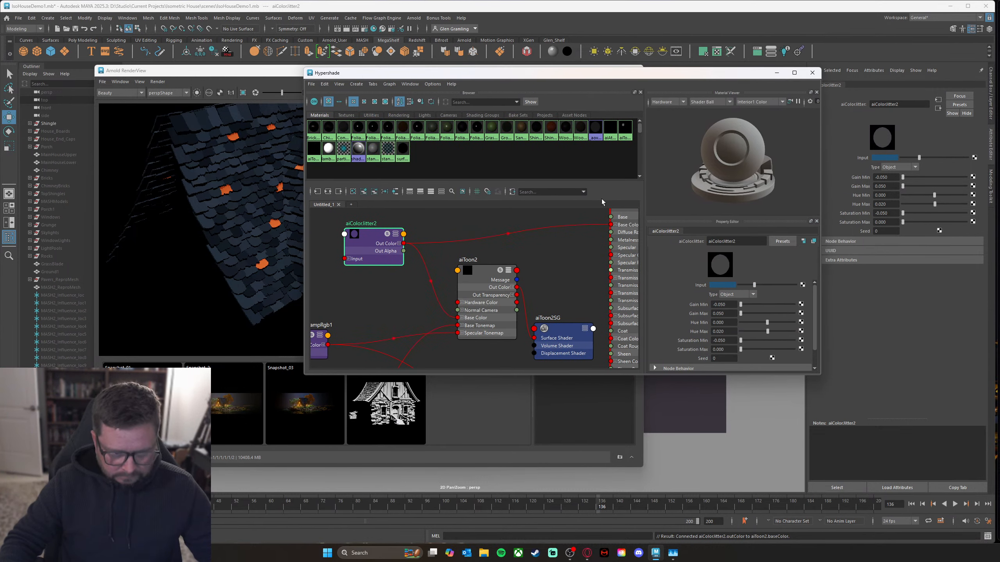
left_click_drag(526, 76, 713, 131)
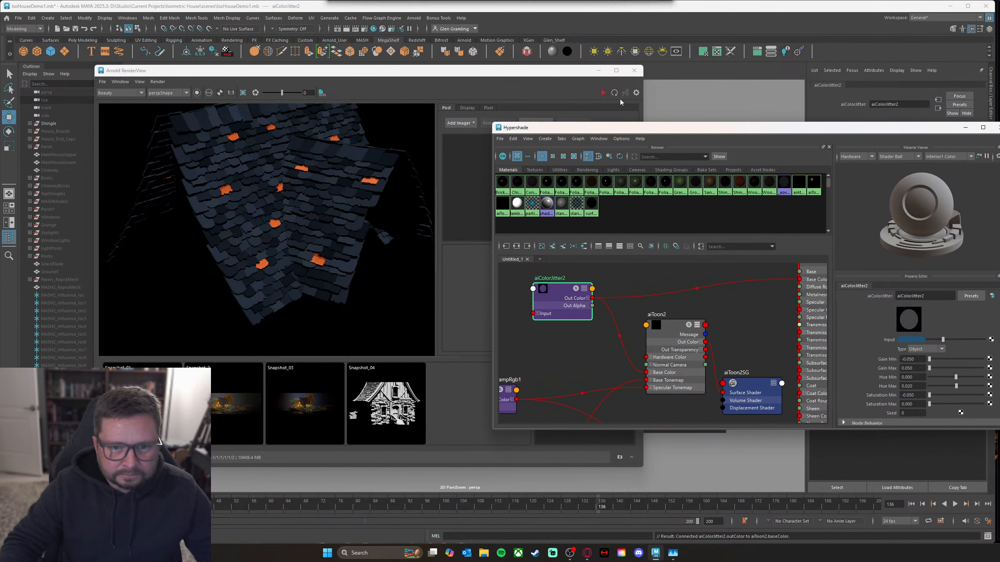
left_click(615, 94)
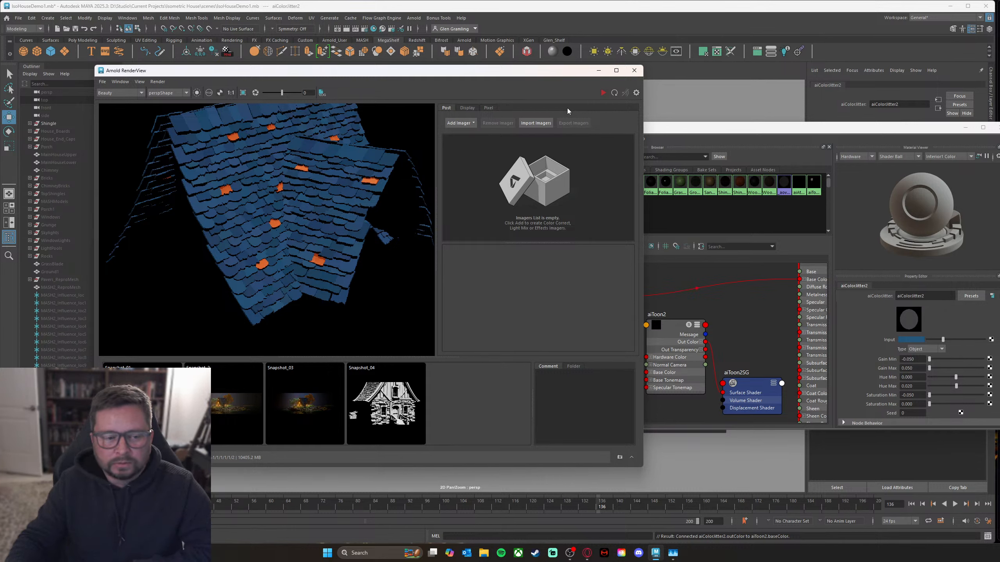
Step: Separate the RenderView and Hypershade windows and place the BaseToneMapaiRampRgb1 node closer beneath SpecToneMapaiRampRgb1
left_click_drag(521, 75, 372, 77)
left_click_drag(618, 127, 654, 106)
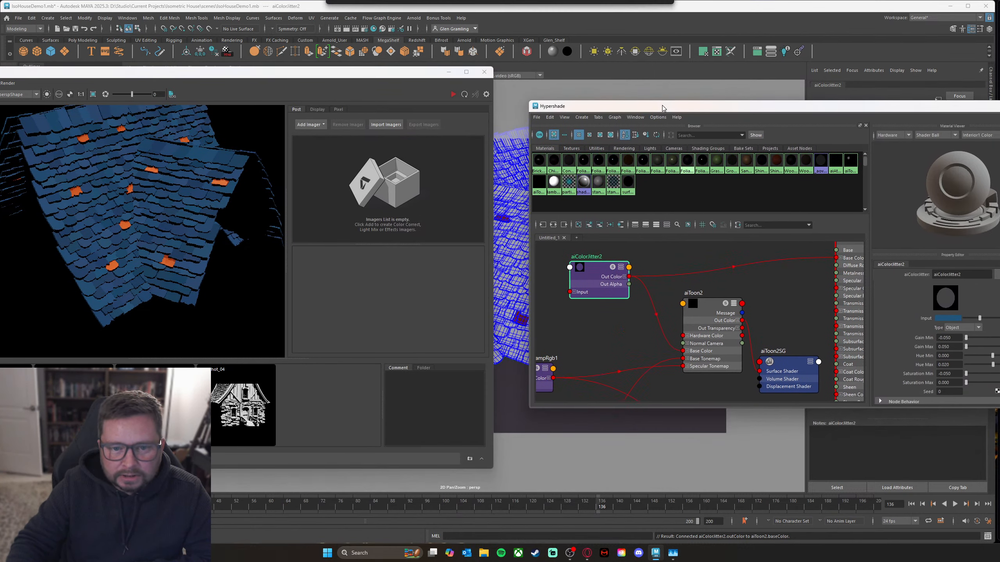
middle_click_drag(651, 390, 690, 318)
left_click_drag(603, 270, 607, 280)
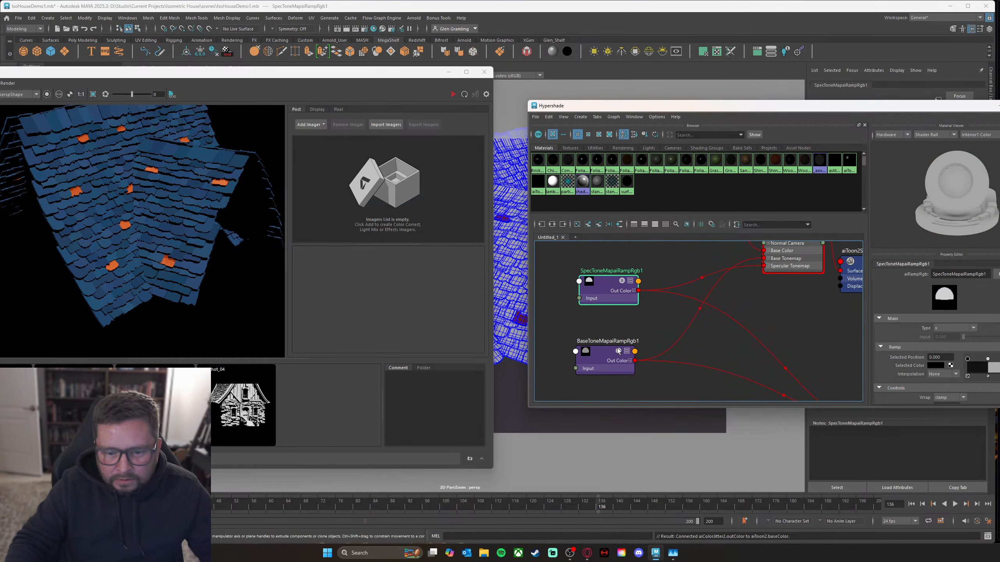
left_click_drag(618, 350, 619, 333)
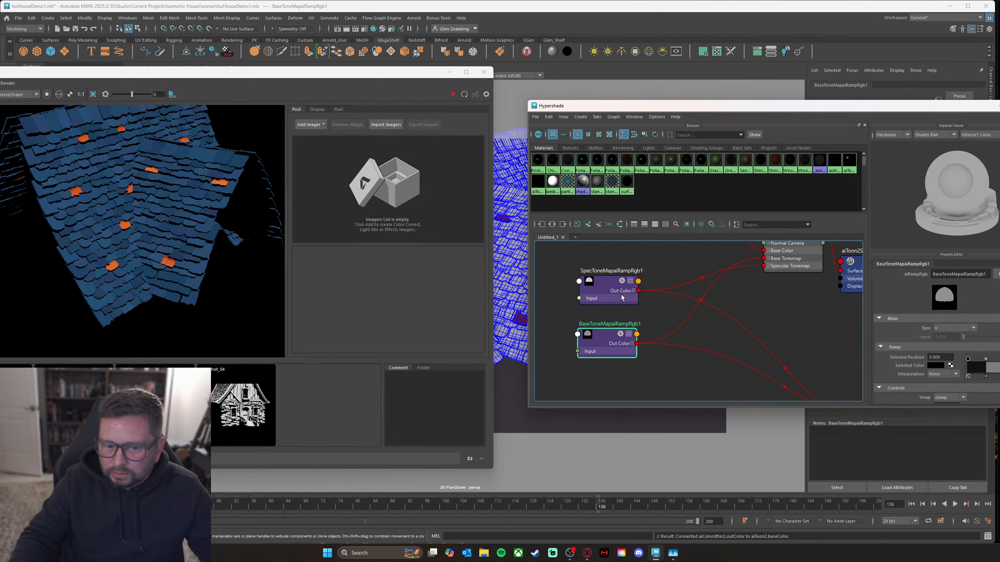
Step: Rearrange the RenderView and Hypershade side by side and raise aiToon2's specular weight to 0.189
mouse_move(727, 110)
left_mouse_down()
mouse_move(755, 111)
mouse_move(730, 125)
left_mouse_up()
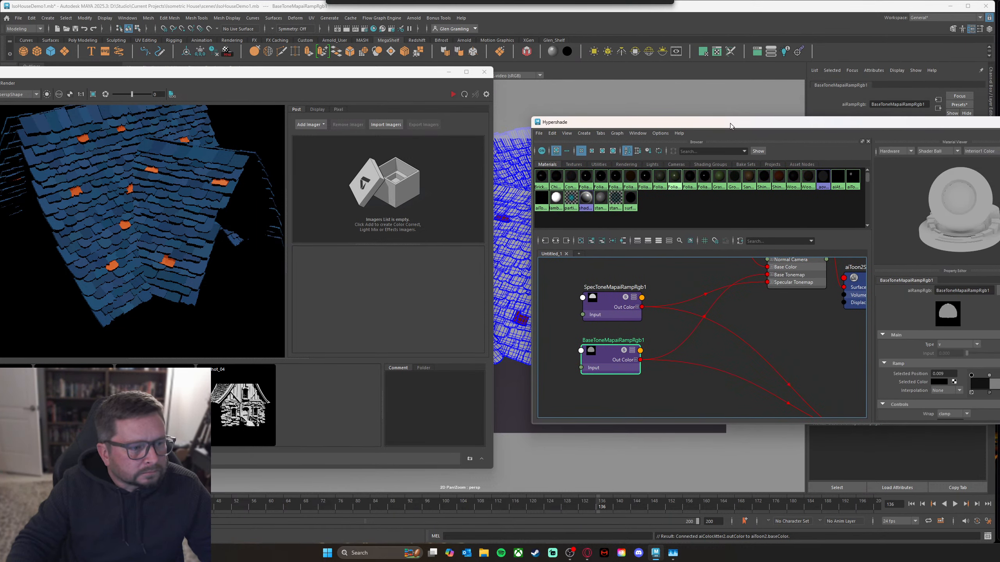
mouse_move(189, 229)
middle_mouse_down()
mouse_move(181, 263)
mouse_move(198, 241)
middle_mouse_up()
left_click_drag(377, 72, 311, 72)
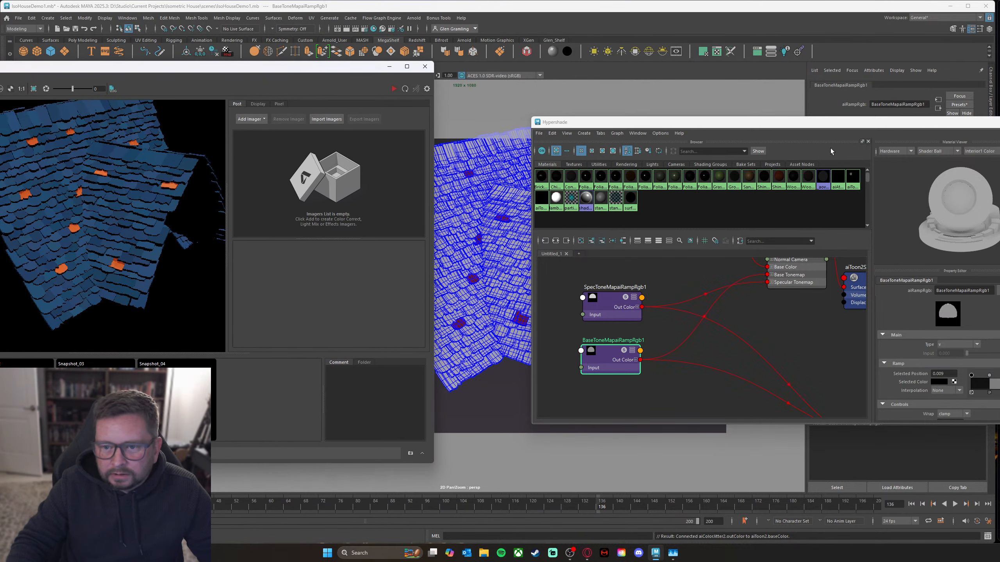
left_click_drag(835, 125, 796, 96)
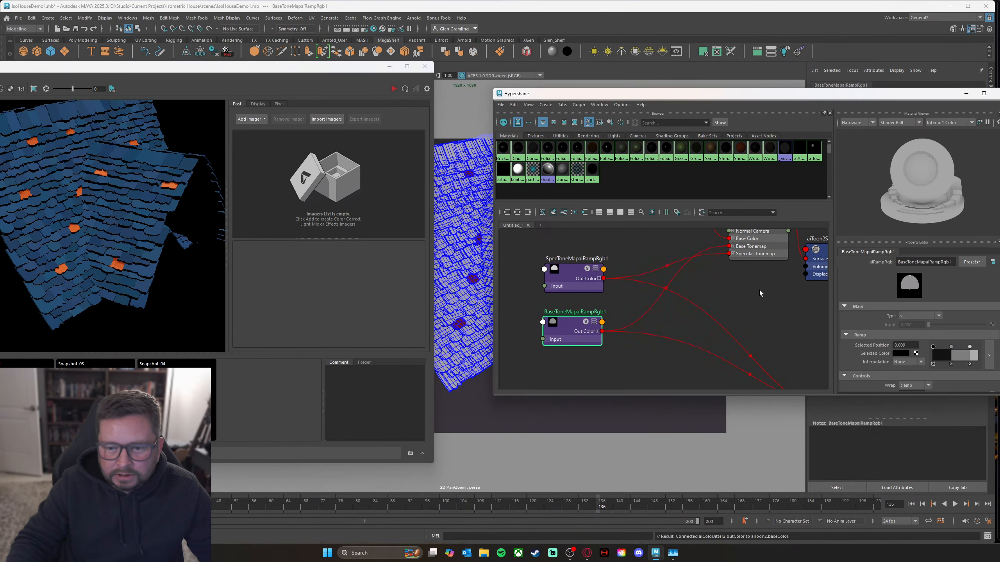
middle_click_drag(752, 305, 710, 396, "alt")
left_click(718, 290)
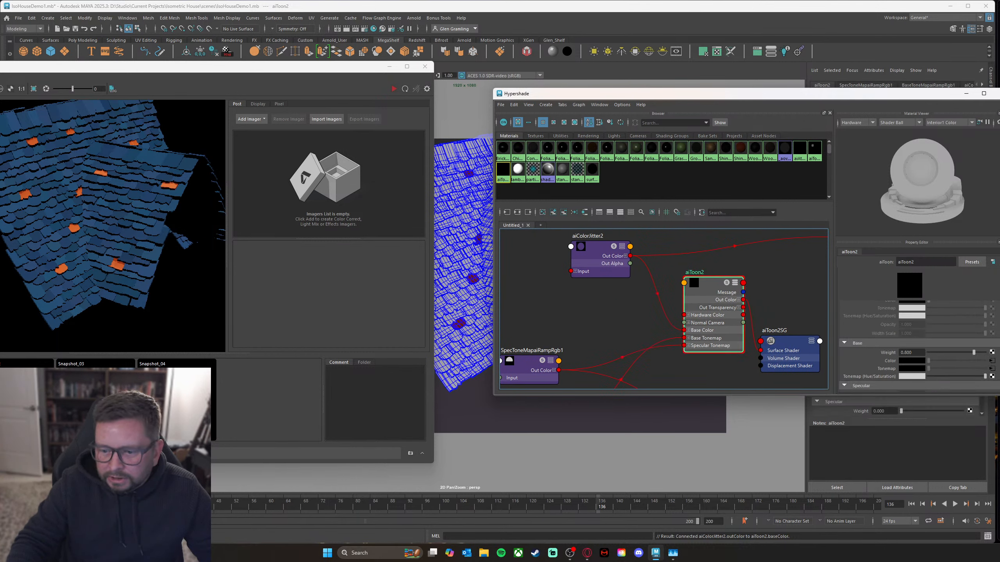
scroll(917, 346, "down", 5)
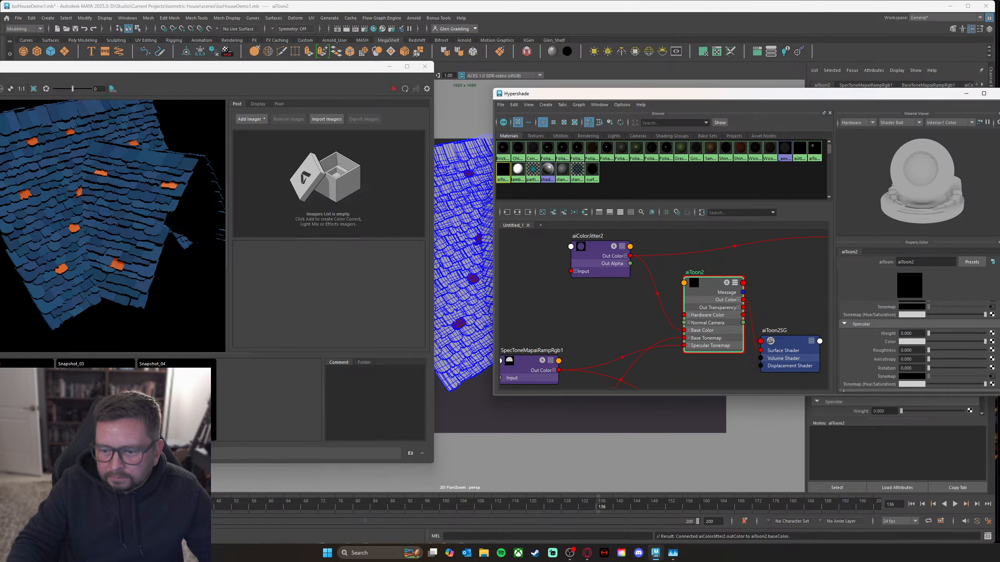
scroll(917, 347, "down", 1)
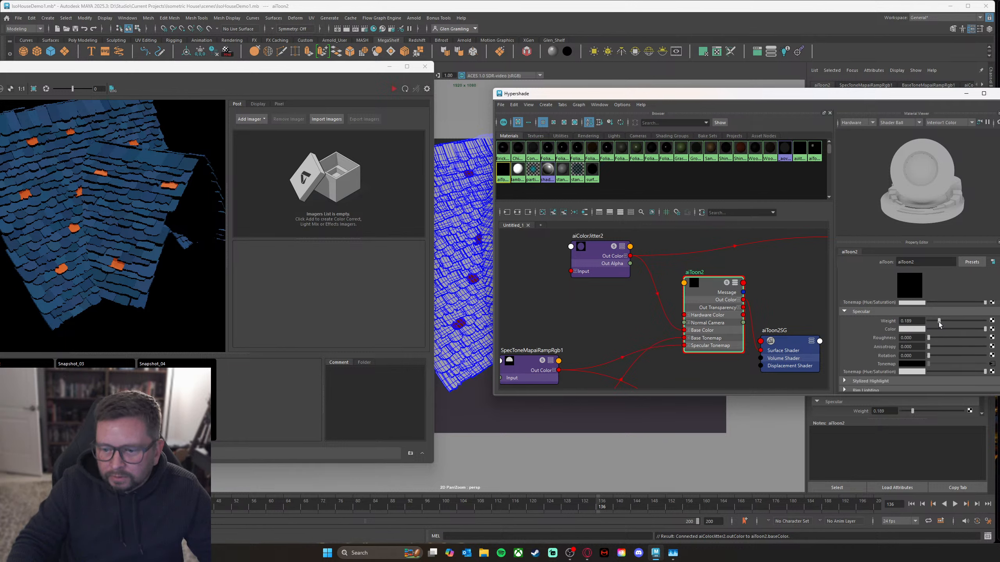
Step: Start the live render and set aiToon2's specular weight to 0.070 and specular roughness to 0.188
left_click_drag(330, 69, 441, 70)
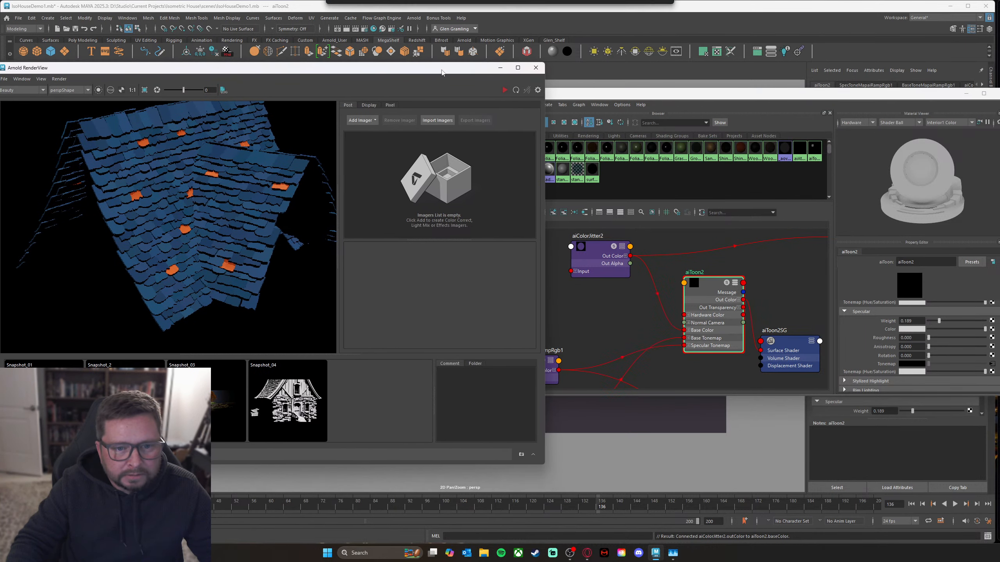
left_click(504, 91)
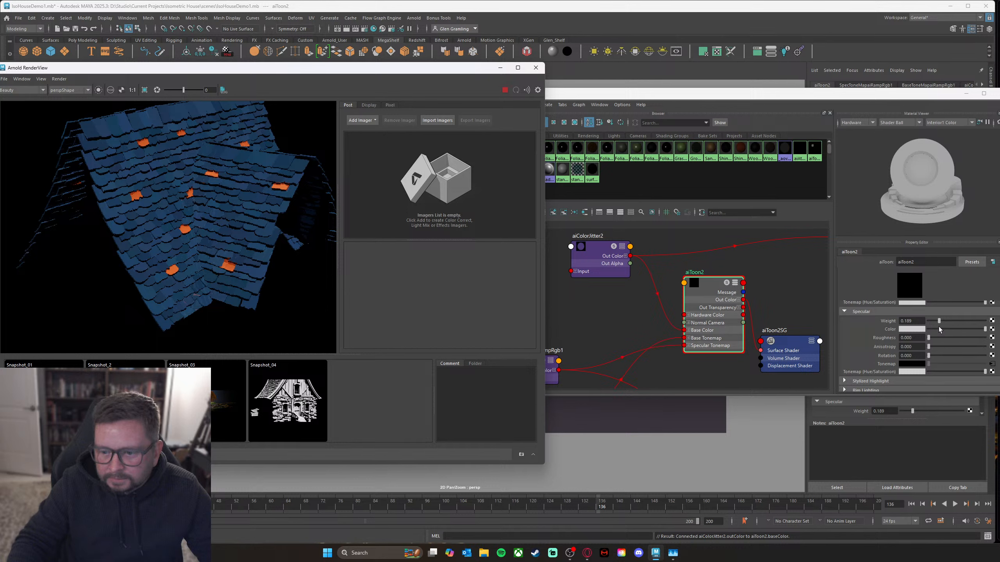
mouse_move(940, 321)
left_mouse_down()
mouse_move(958, 322)
mouse_move(936, 339)
mouse_move(945, 339)
mouse_move(942, 321)
mouse_move(932, 324)
left_mouse_up()
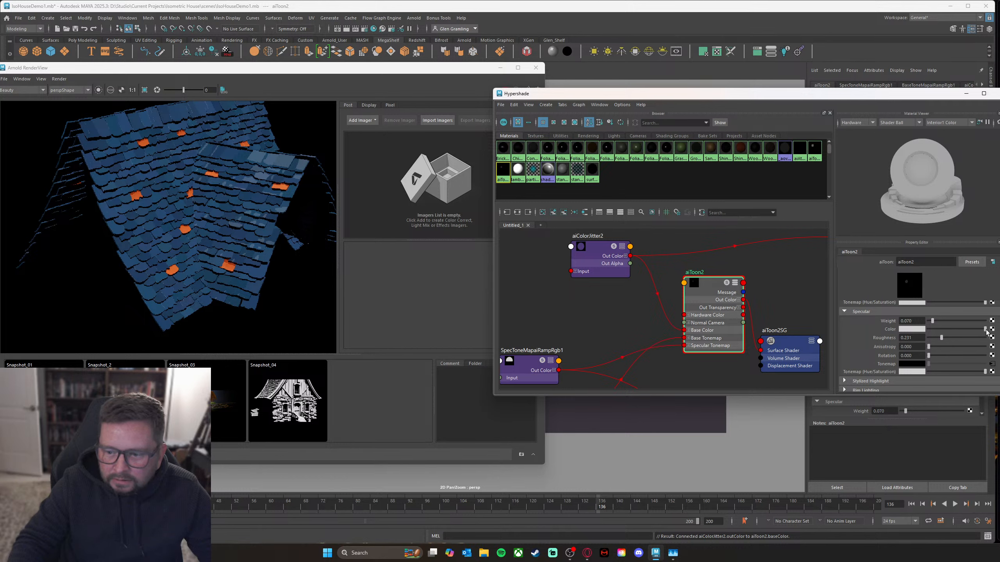
left_click_drag(940, 339, 936, 337)
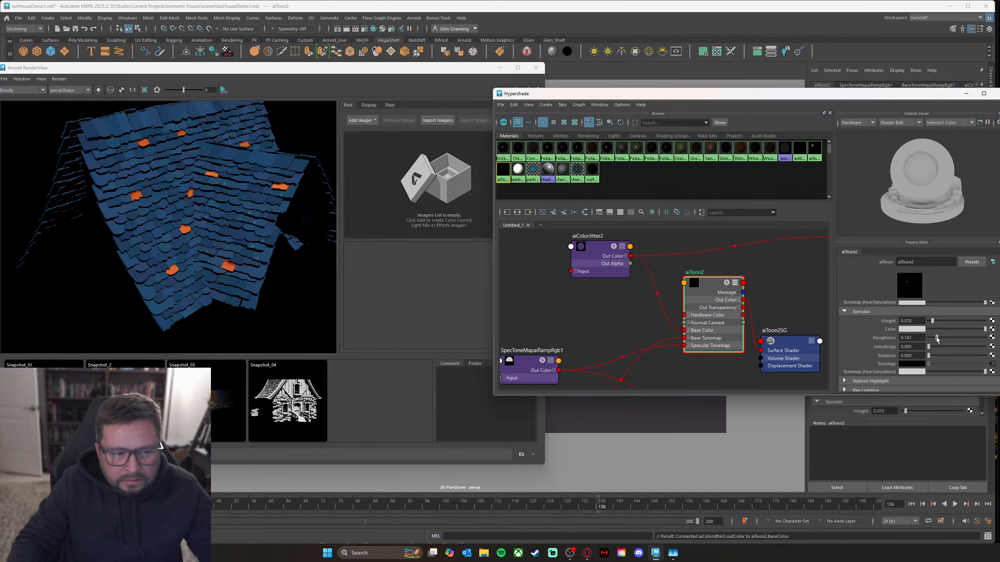
left_click_drag(936, 338, 939, 337)
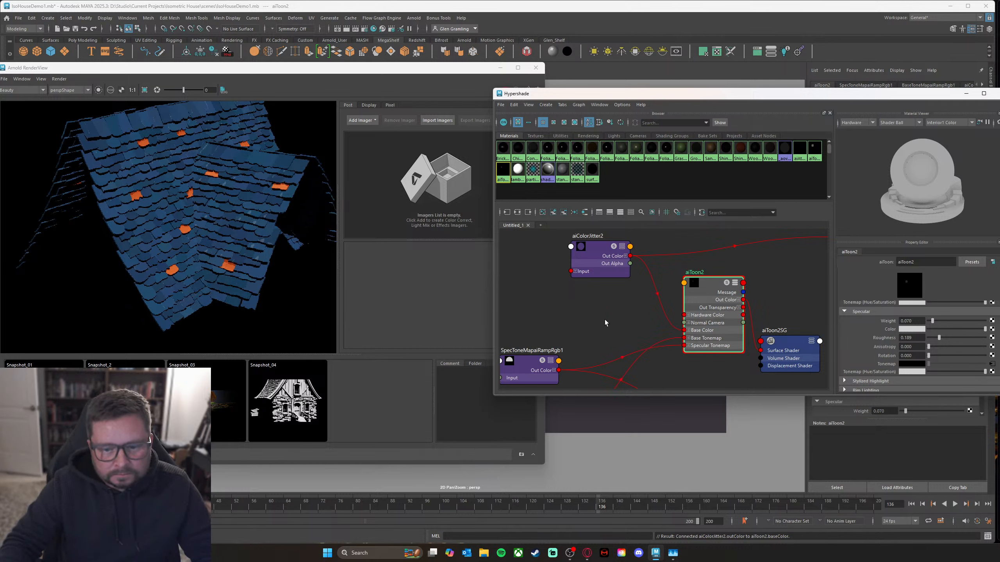
scroll(708, 299, "down", 4)
mouse_move(648, 308)
middle_mouse_down("alt")
mouse_move(580, 286)
mouse_move(687, 296)
mouse_move(642, 299)
mouse_move(634, 322)
mouse_move(645, 307)
middle_mouse_up("alt")
scroll(547, 286, "down", 2)
scroll(711, 288, "up", 2)
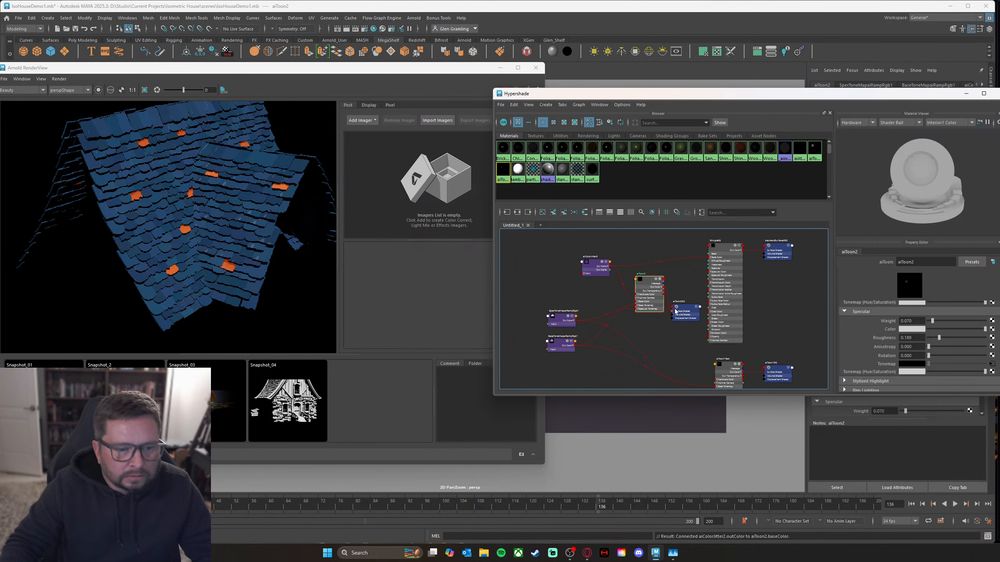
Step: Graph the ShingleVariantSS and aiToon1Test materials together in the Hypershade work area
middle_click_drag(744, 284, 752, 285, "alt")
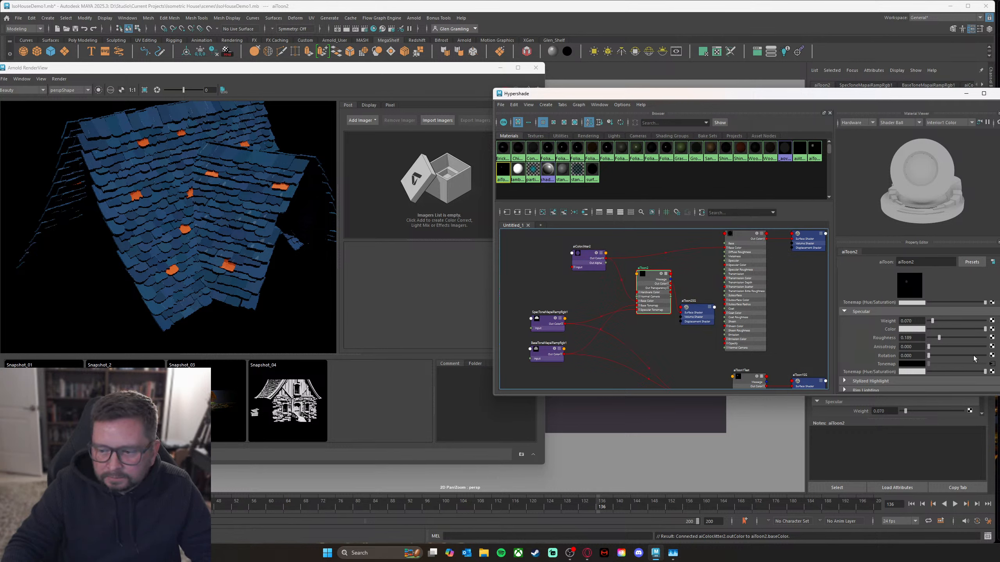
left_click(743, 153)
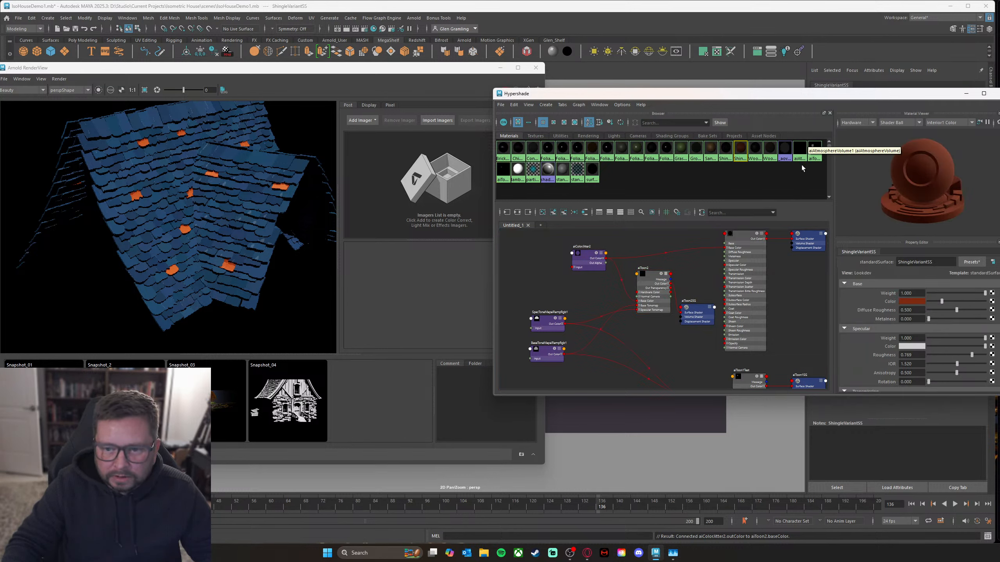
left_click(814, 152)
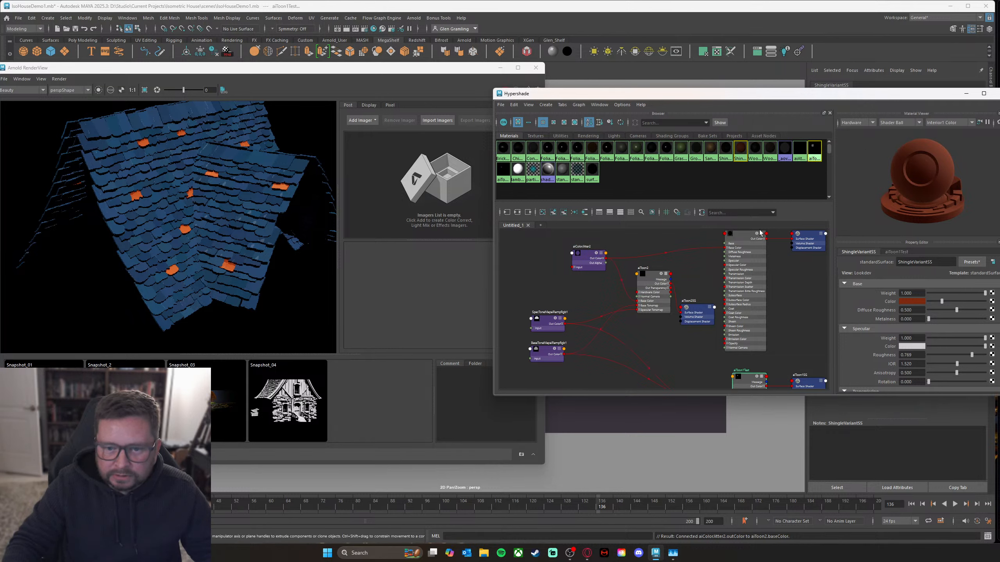
left_click(517, 213)
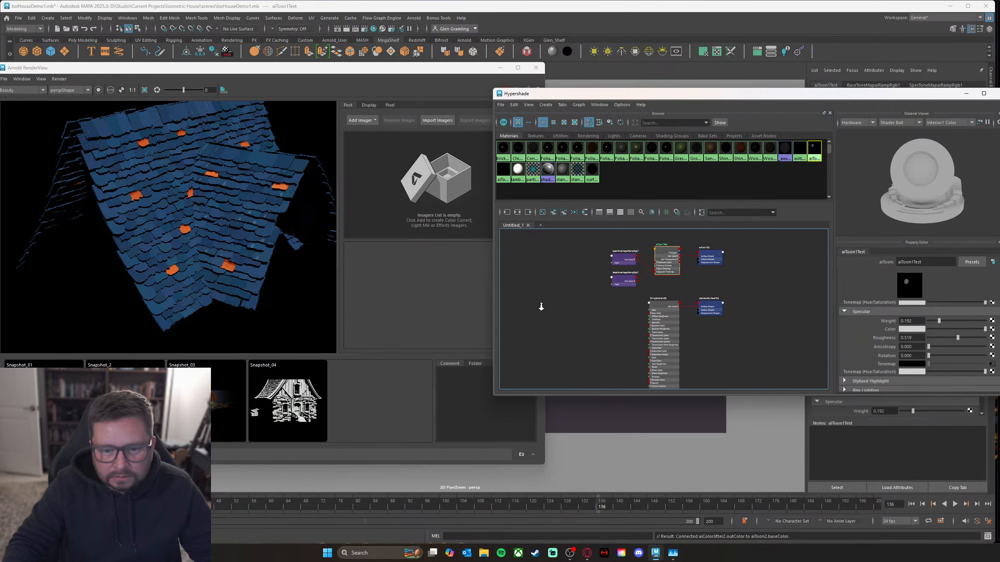
Step: Move the SpecToneMapaiRampRgb1 and BaseToneMapaiRampRgb1 nodes farther away from aiToon1Test to free up space between them
scroll(661, 298, "up", 4)
scroll(680, 322, "down", 2)
middle_click_drag(649, 324, 650, 288, "alt")
right_click_drag(650, 288, 619, 245, "alt")
left_click_drag(619, 245, 667, 292)
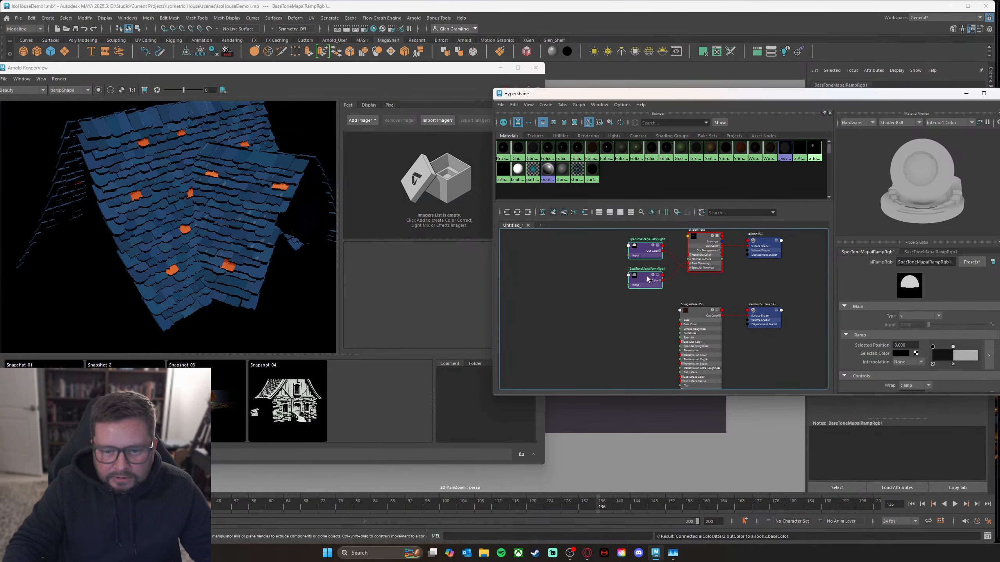
left_click_drag(645, 254, 562, 257)
middle_click_drag(700, 330, 667, 346, "alt")
scroll(682, 307, "up", 2)
Step: Create a new aiToon shader and place it and its shading group beside the ShingleVariantSS node
key("Tab")
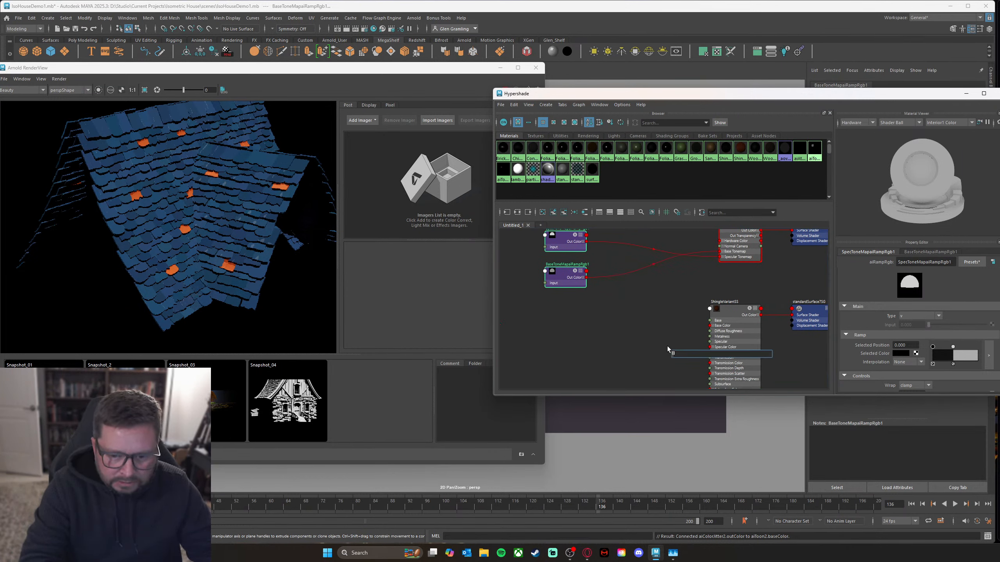
type("aitoon")
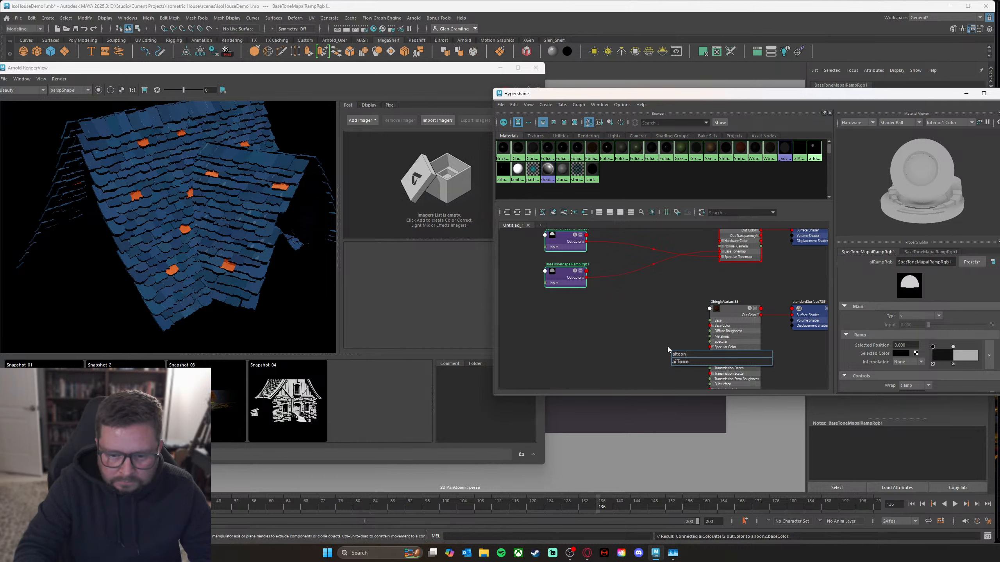
key("Return")
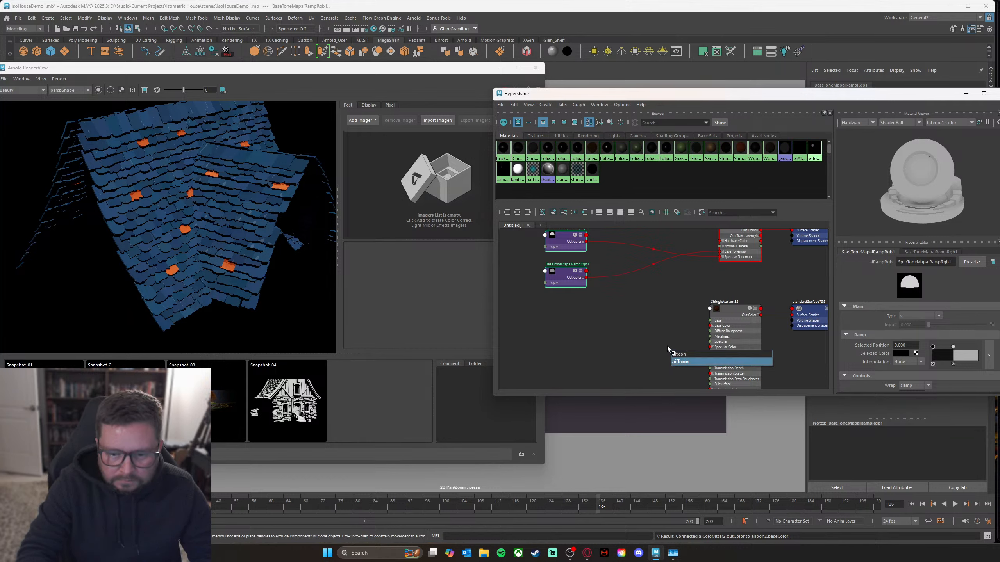
left_click_drag(694, 362, 638, 337)
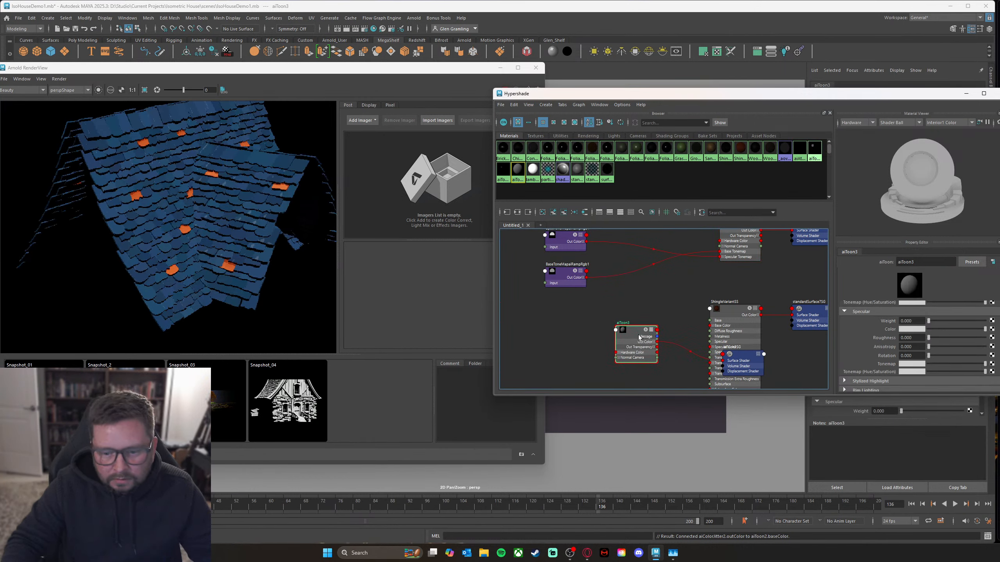
left_click_drag(740, 355, 681, 364)
left_click_drag(636, 330, 625, 321)
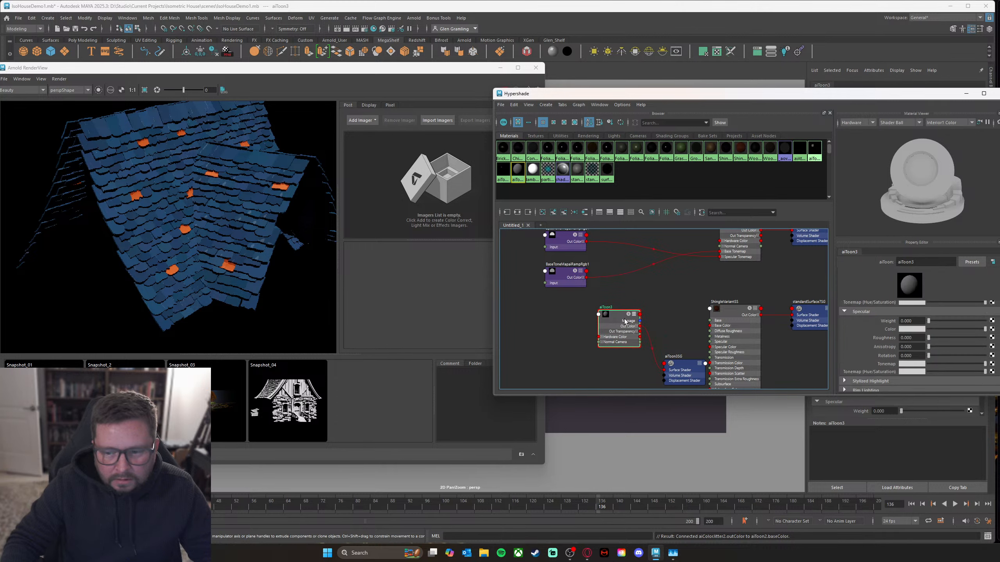
Step: Select the ShingleVariantSS node and open its base color for editing
middle_click_drag(716, 291, 665, 314, "alt")
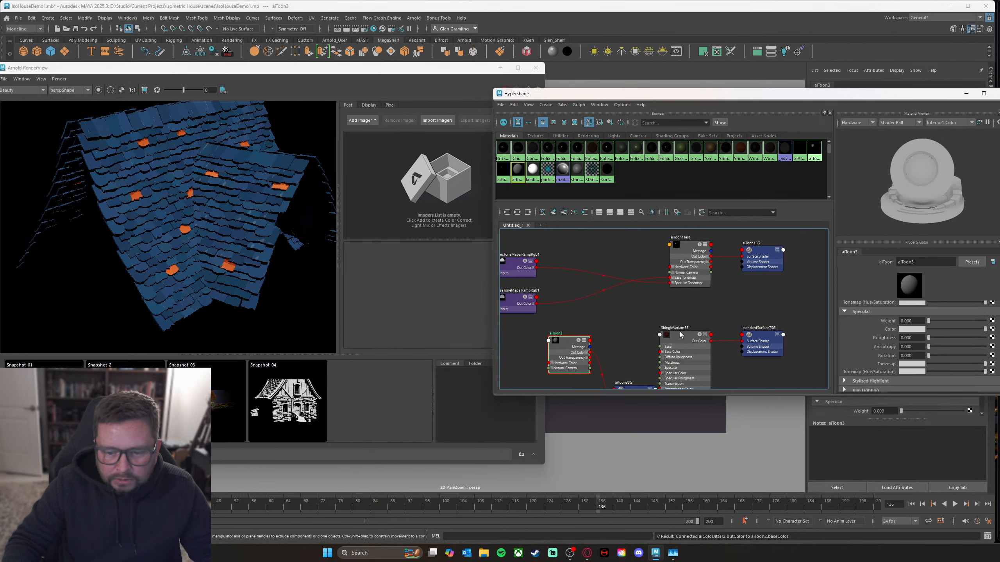
middle_click_drag(691, 358, 719, 316, "alt")
left_click(708, 292)
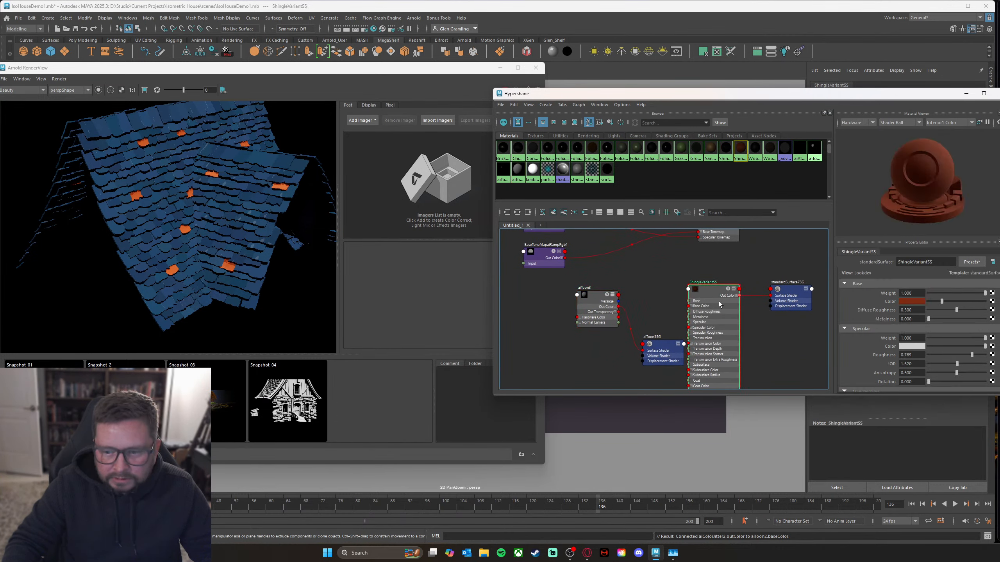
left_click(907, 302)
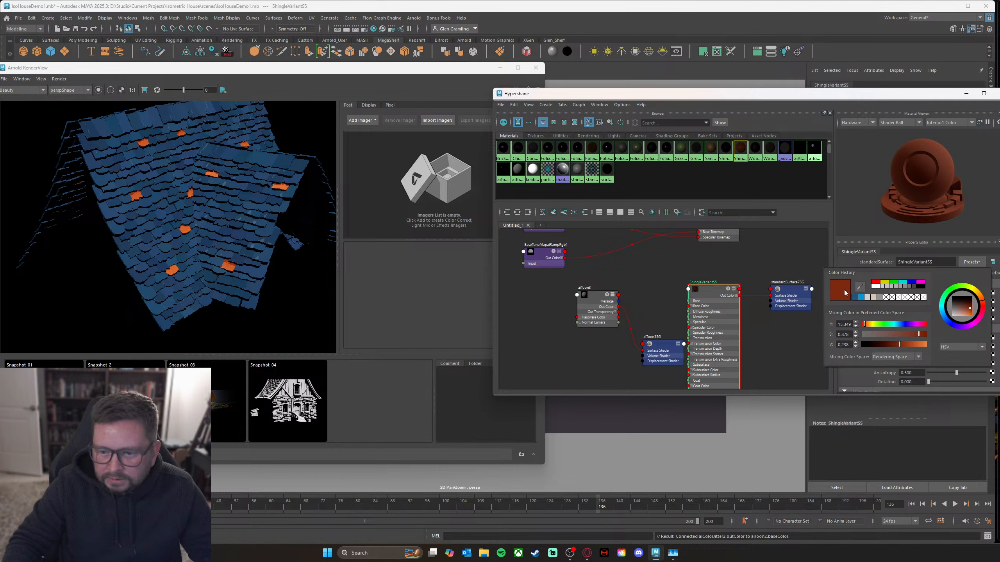
left_click(859, 292)
left_click(896, 336)
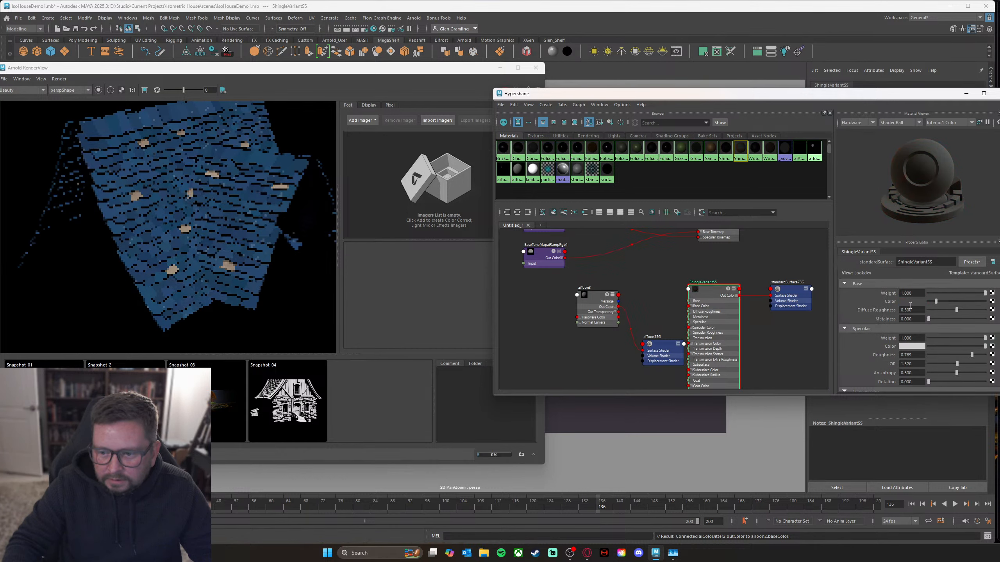
key("ctrl+z")
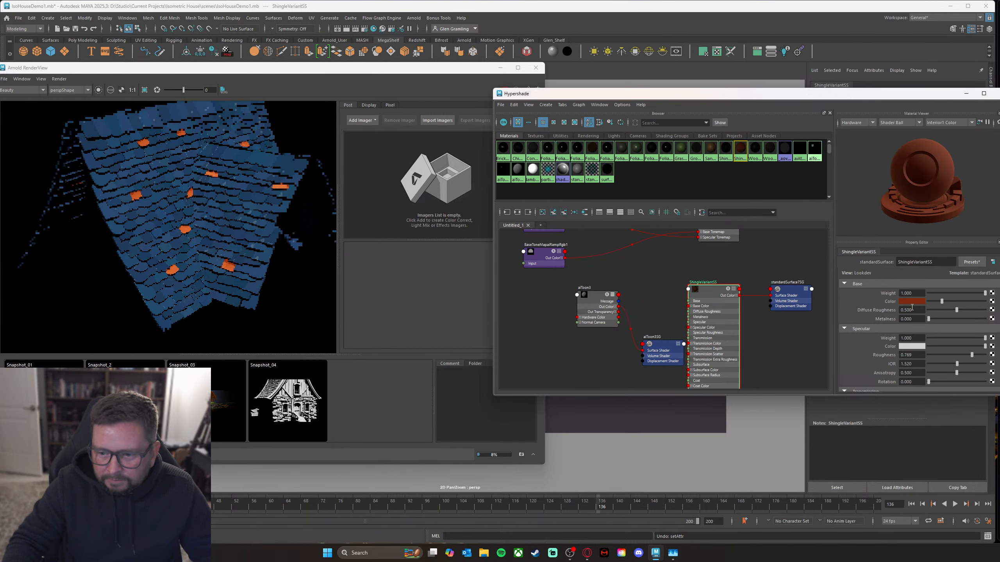
Step: Adjust ShingleVariantSS's base color to a rust red with hue 15.344, saturation 0.865 and value 0.237
left_click(913, 302)
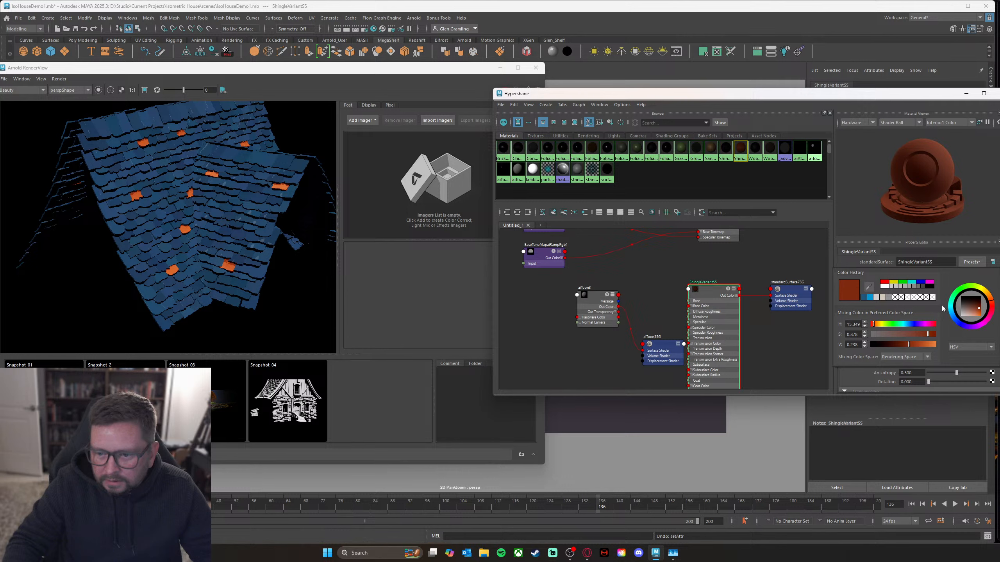
left_click_drag(979, 311, 979, 311)
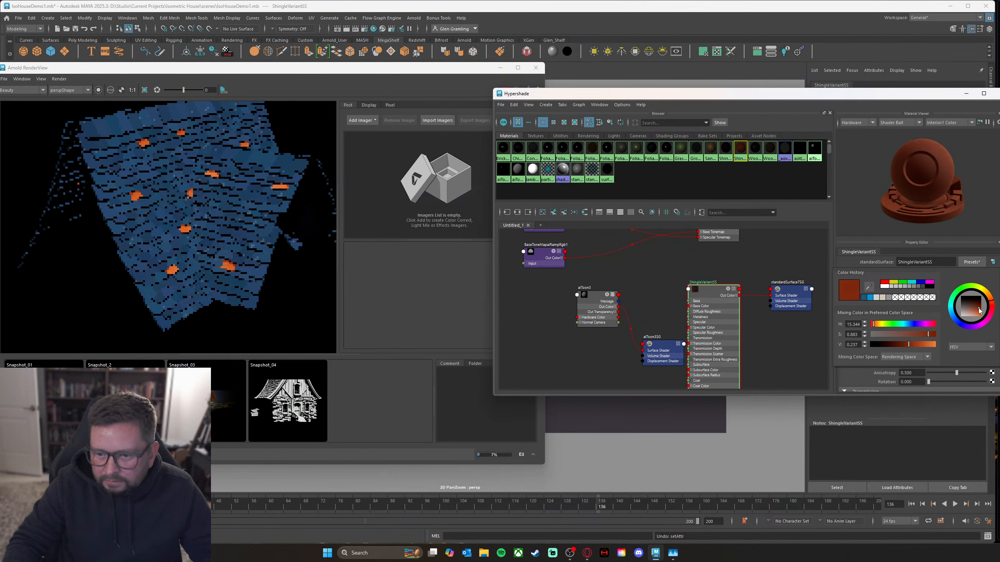
left_click(979, 311)
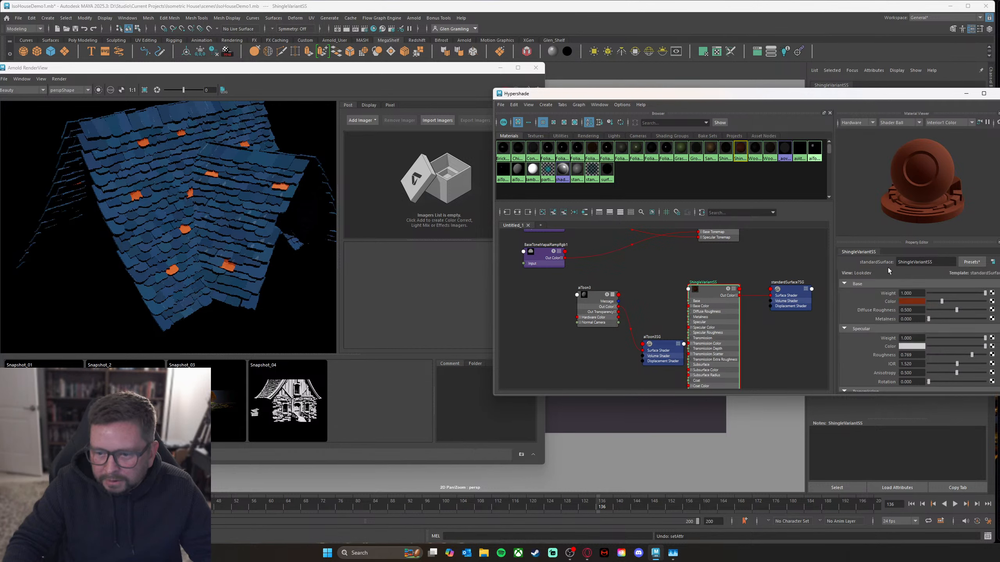
left_click(909, 301)
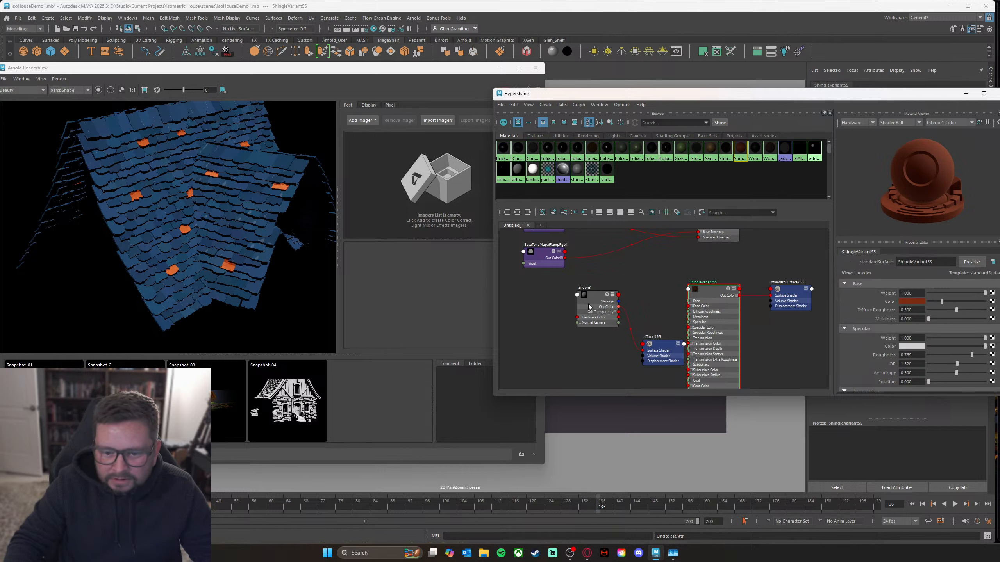
Step: Move aiToon3 and its shading group together, clear of the ShingleVariantSS node
left_click_drag(581, 361, 654, 303)
left_click_drag(662, 344, 650, 323)
left_click(652, 327)
Step: Set aiToon3's base color to the rust red stored in the color history
left_click(574, 297)
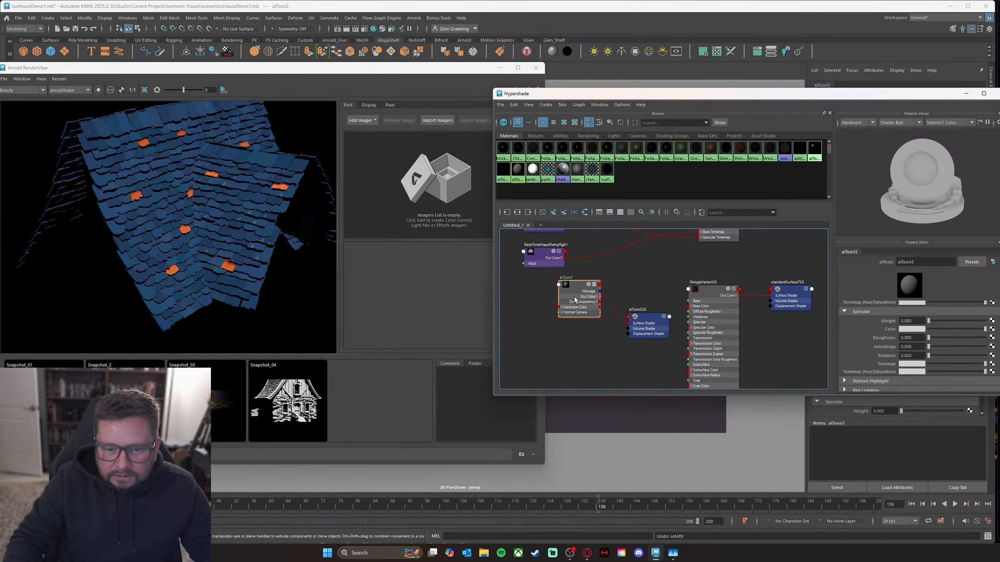
scroll(959, 352, "up", 5)
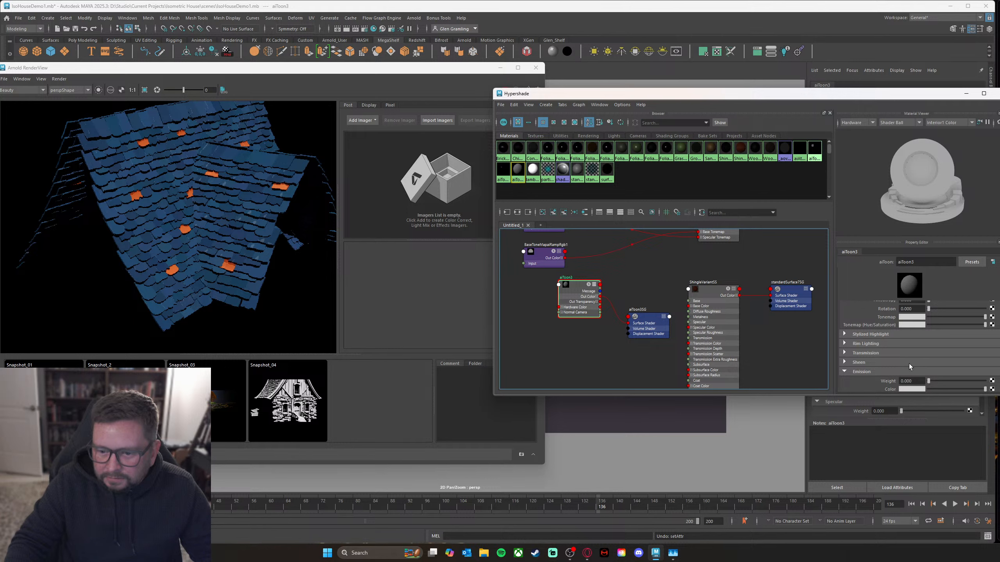
scroll(910, 367, "up", 5)
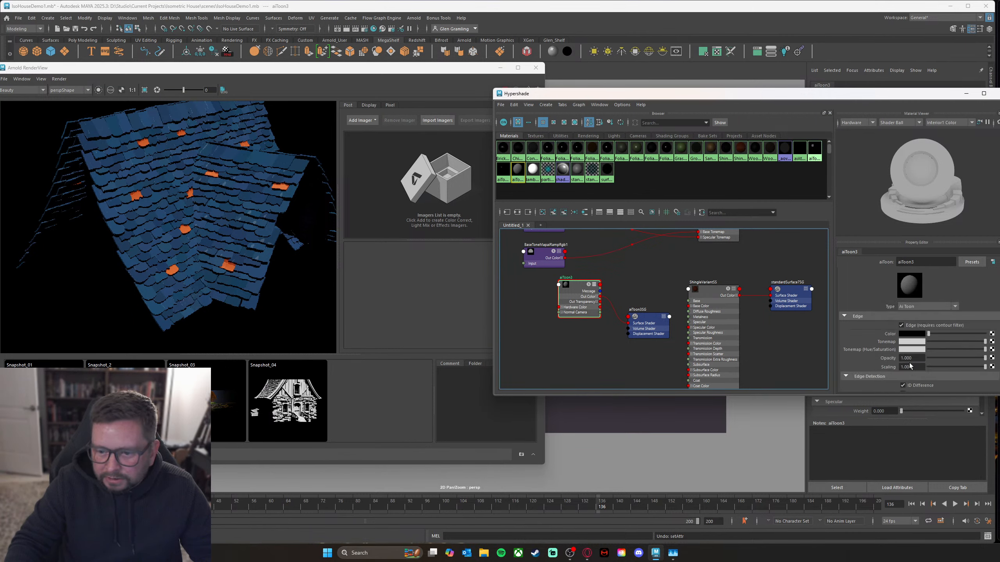
scroll(910, 362, "down", 4)
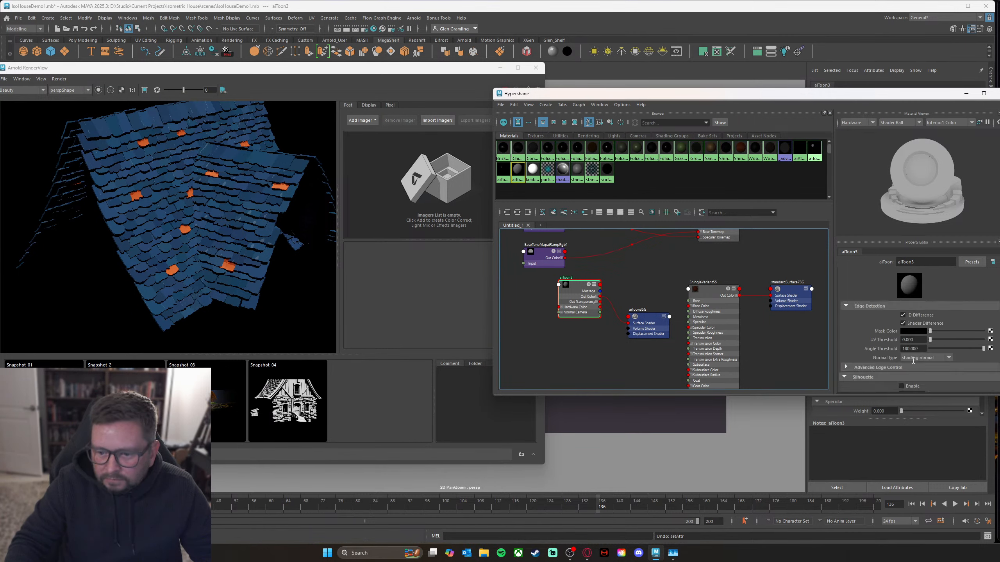
scroll(914, 363, "down", 3)
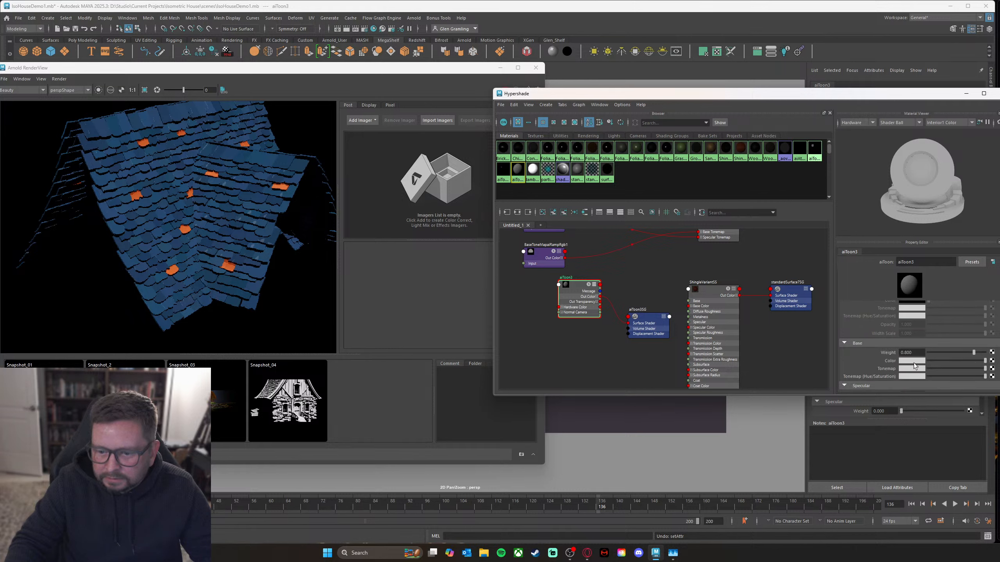
left_click(912, 337)
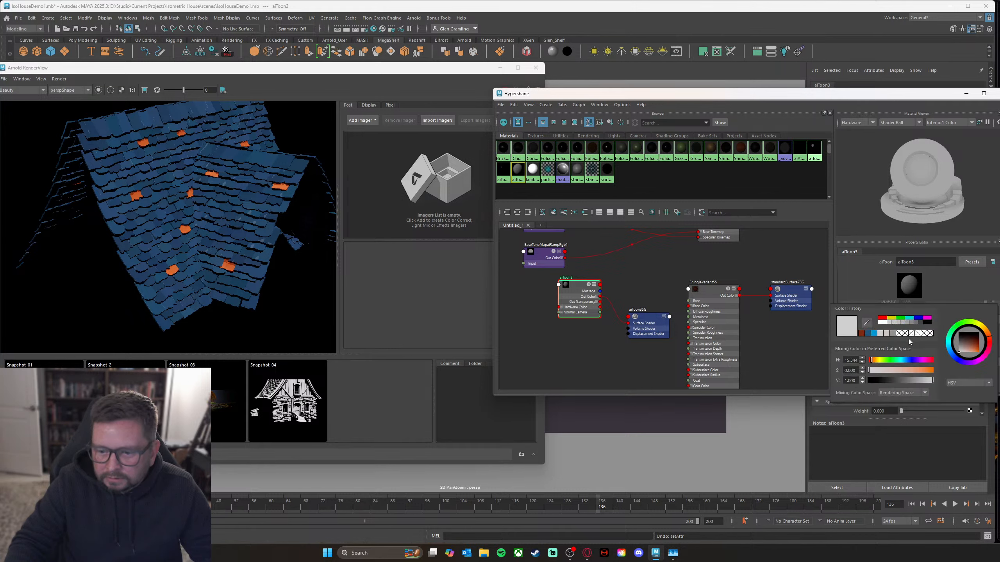
left_click(861, 334)
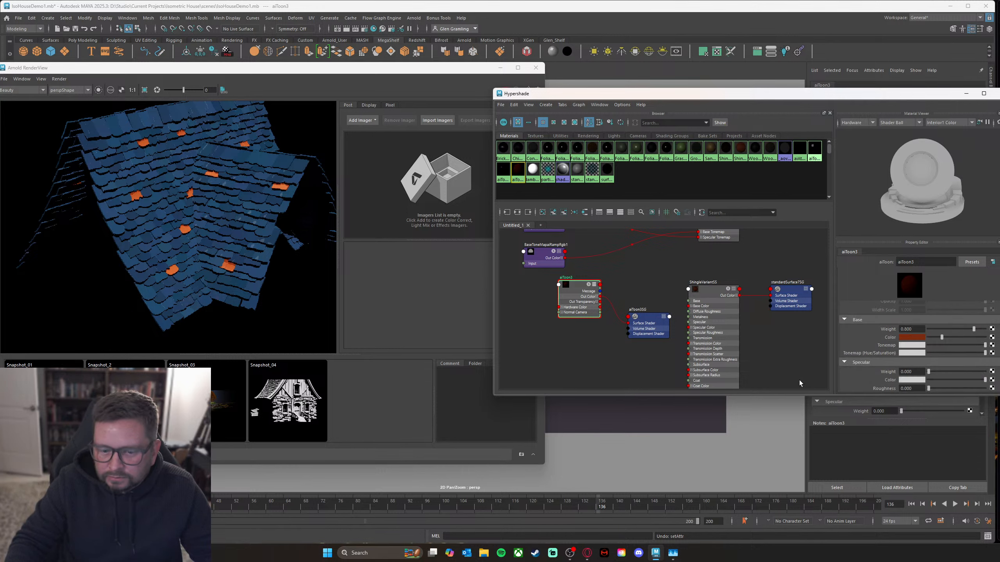
Step: Shift the Hypershade window slightly and move both tonemap ramp nodes next to aiToon3
left_click_drag(788, 98, 795, 101)
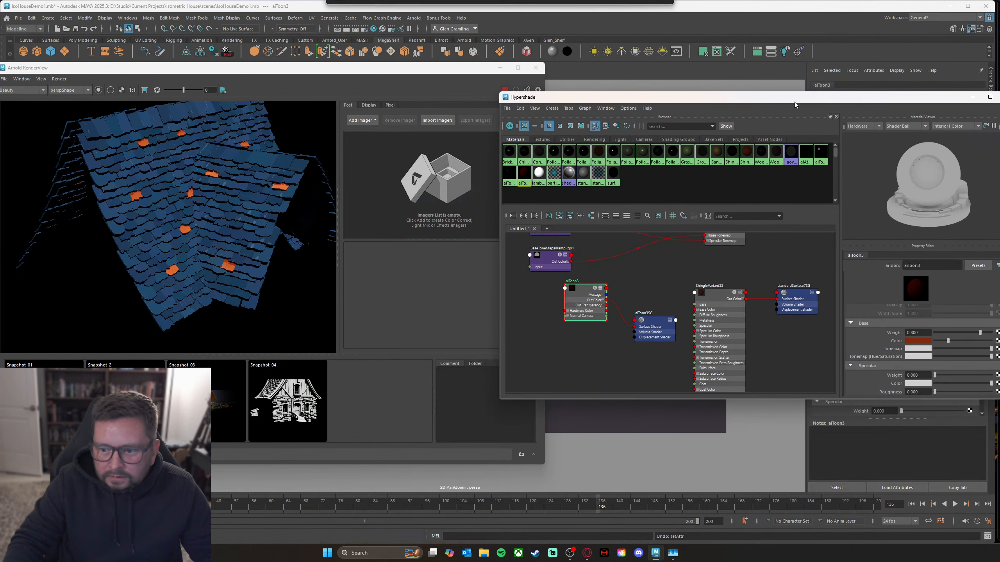
middle_click_drag(618, 316, 644, 330, "alt")
middle_click_drag(671, 268, 685, 278, "alt")
left_click_drag(547, 241, 588, 286)
left_click_drag(590, 278, 543, 314)
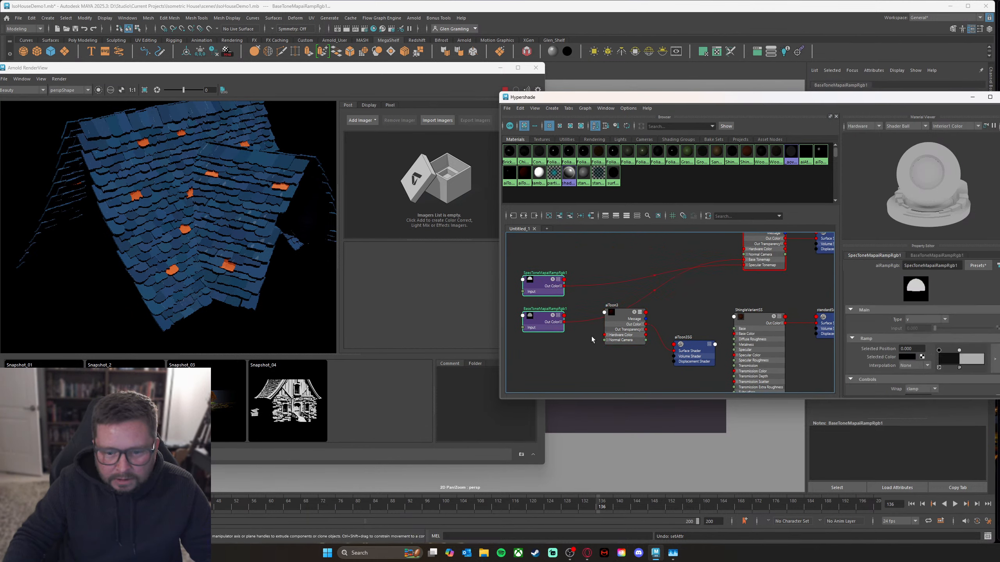
Step: Connect BaseToneMapaiRampRgb1 to aiToon3's base tonemap and SpecToneMapaiRampRgb1 to its specular tonemap
mouse_move(630, 324)
middle_mouse_down("alt")
mouse_move(629, 255)
mouse_move(635, 311)
middle_mouse_up("alt")
right_click_drag(604, 322, 637, 314, "alt")
middle_click_drag(636, 314, 679, 335, "alt")
left_click(677, 316)
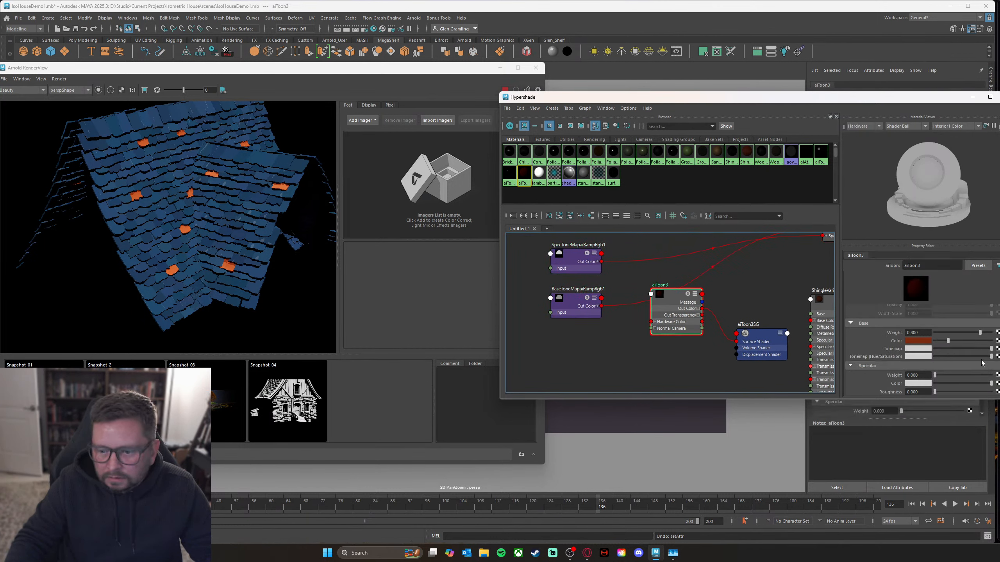
middle_click_drag(574, 305, 893, 349)
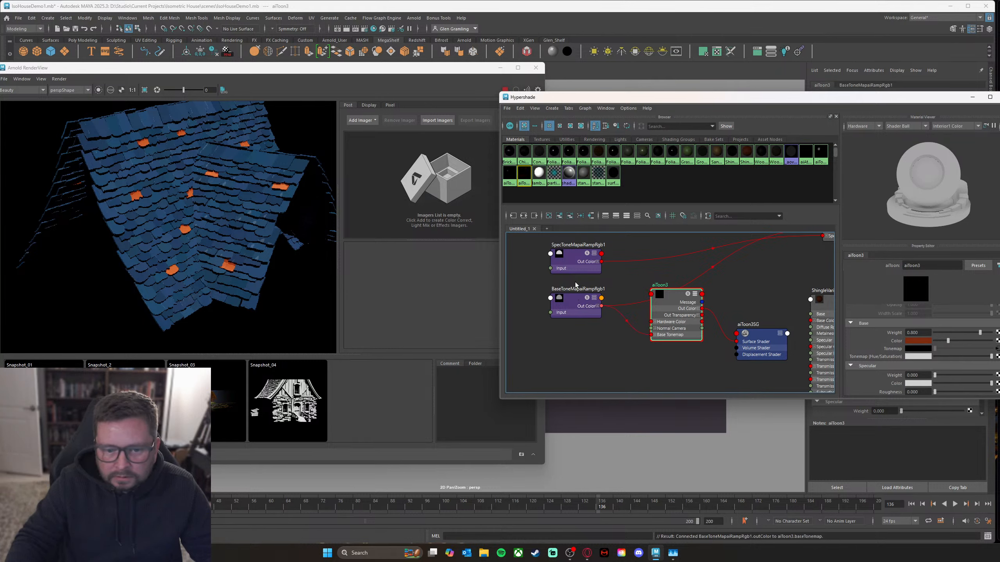
scroll(946, 377, "down", 3)
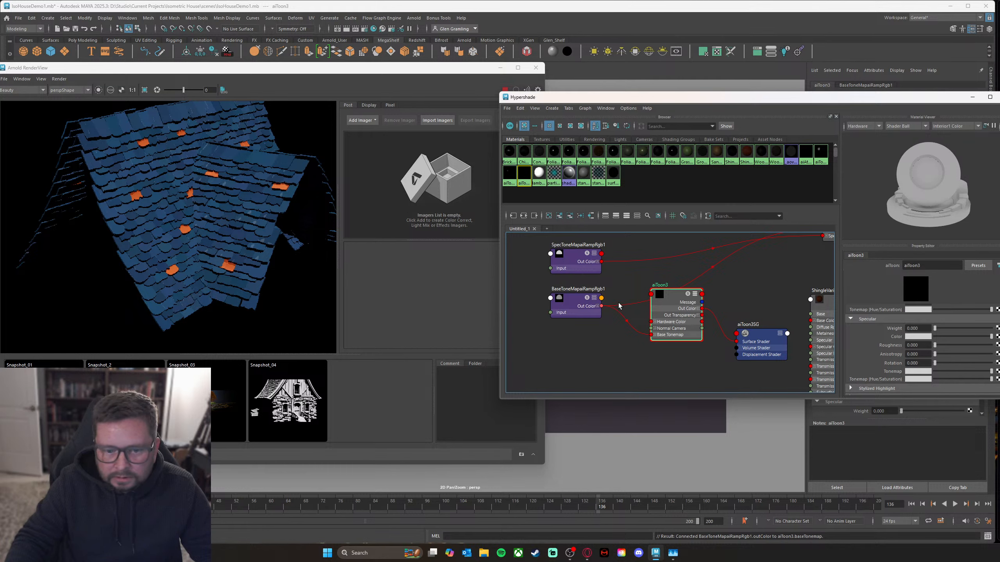
middle_click_drag(576, 260, 916, 371)
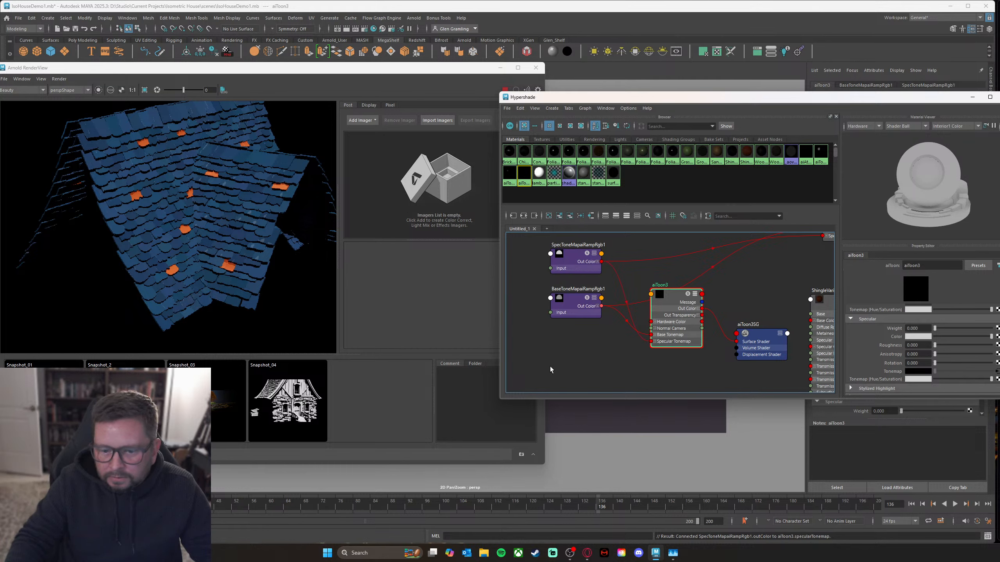
Step: Set aiToon3's specular weight to 0.175 and specular roughness to 0.203
middle_click_drag(628, 367, 619, 375)
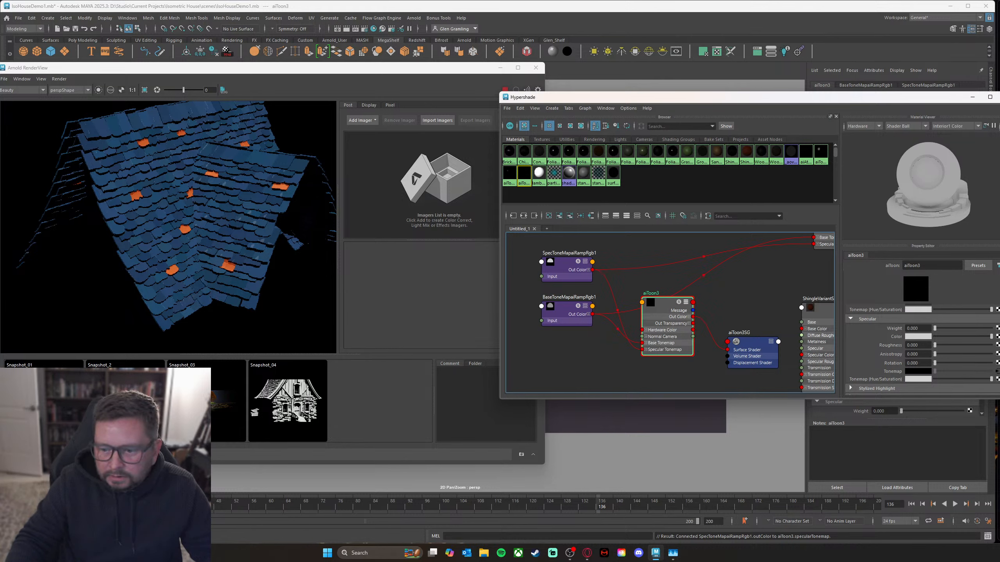
scroll(979, 365, "down", 3)
scroll(979, 366, "up", 3)
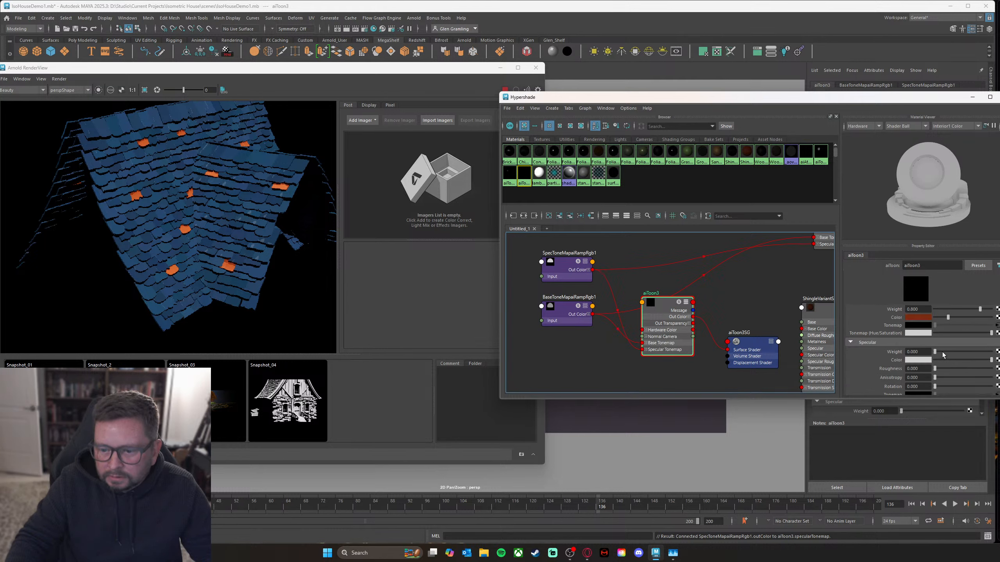
left_click_drag(936, 353, 941, 355)
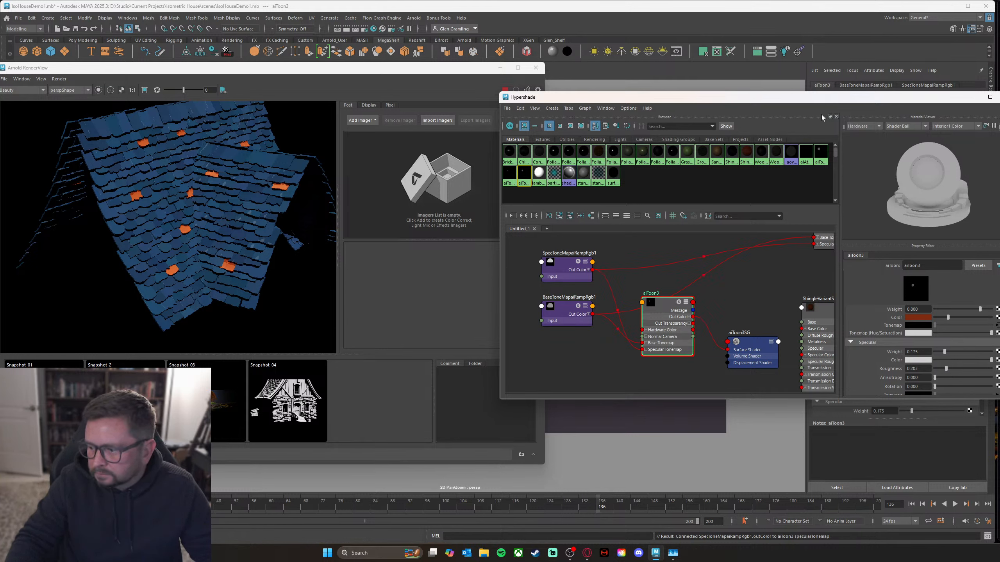
Step: Move the Hypershade and render view off the model and check the orange shingle variants in the render from other angles
left_click_drag(812, 94, 760, 100)
left_click_drag(857, 104, 0, 136)
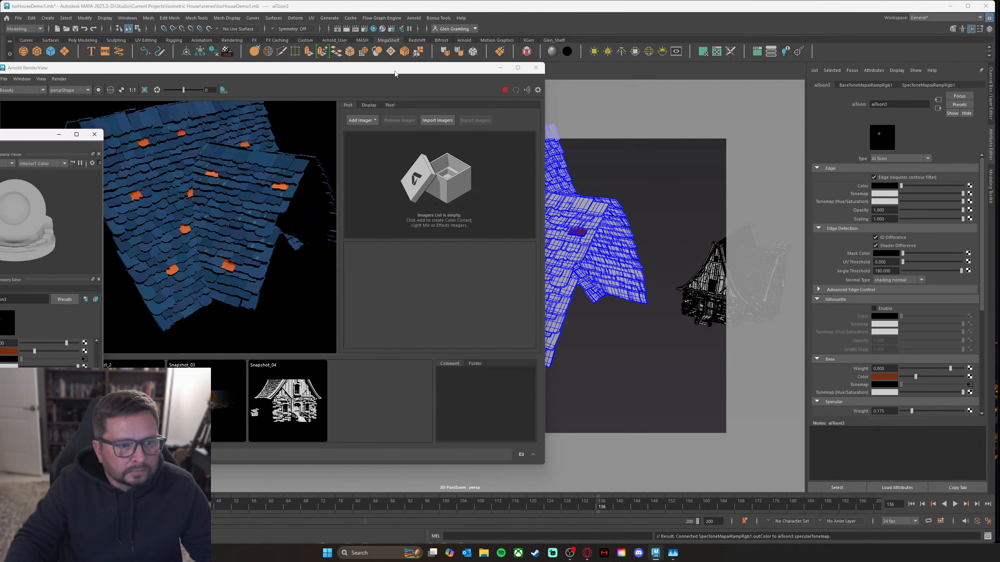
left_click_drag(395, 73, 760, 72)
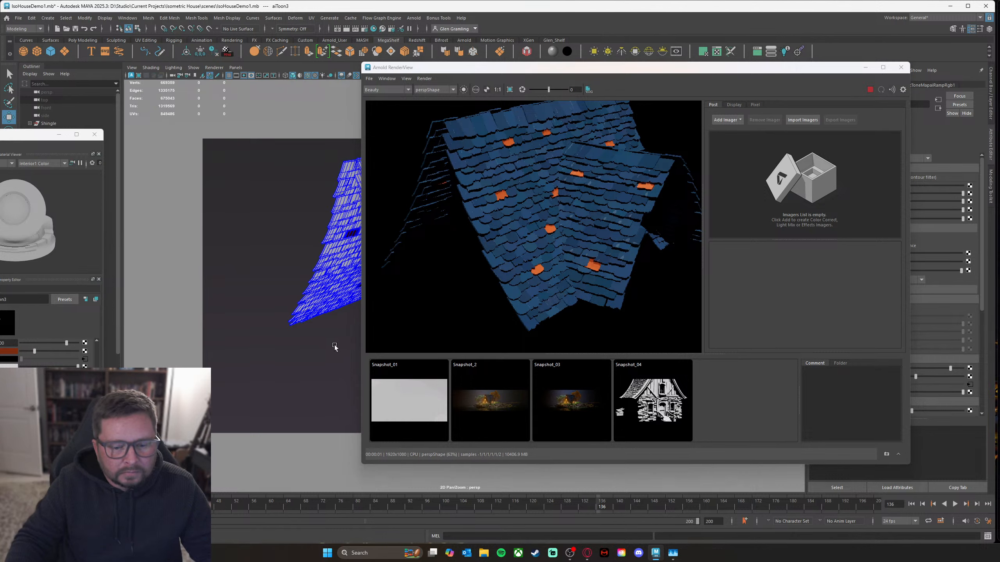
left_click_drag(334, 347, 303, 343, "alt")
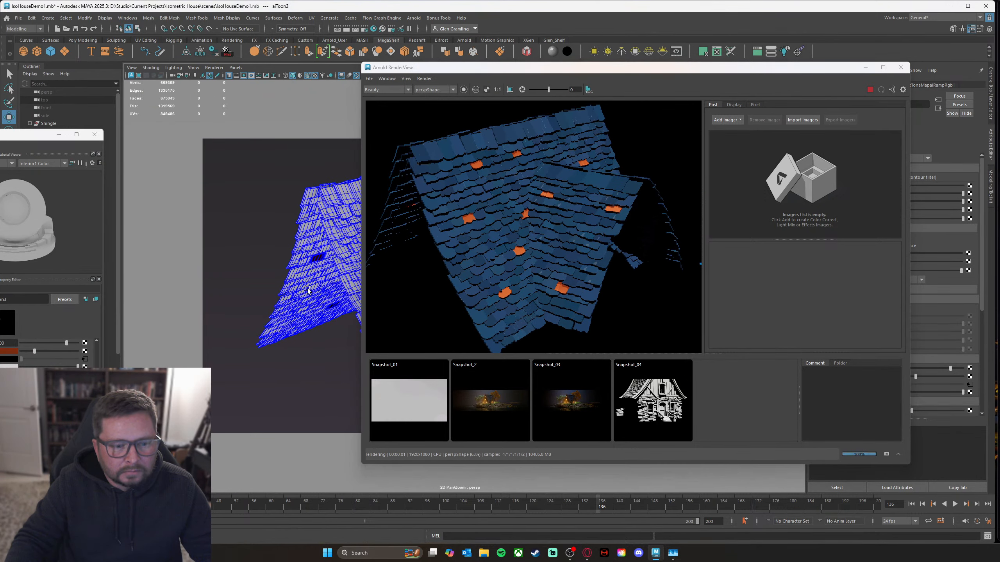
left_click_drag(308, 290, 278, 295, "alt")
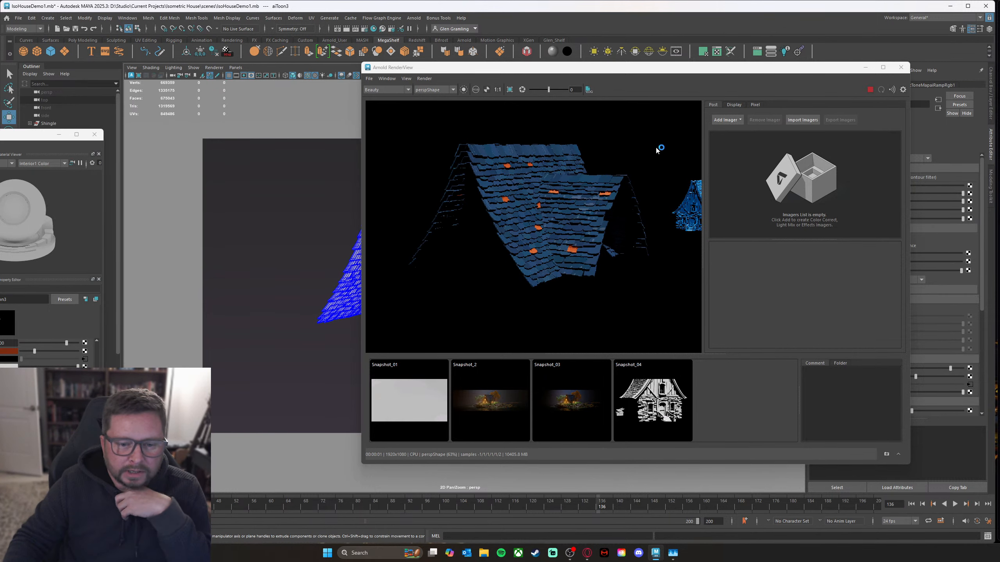
left_click_drag(731, 77, 711, 77)
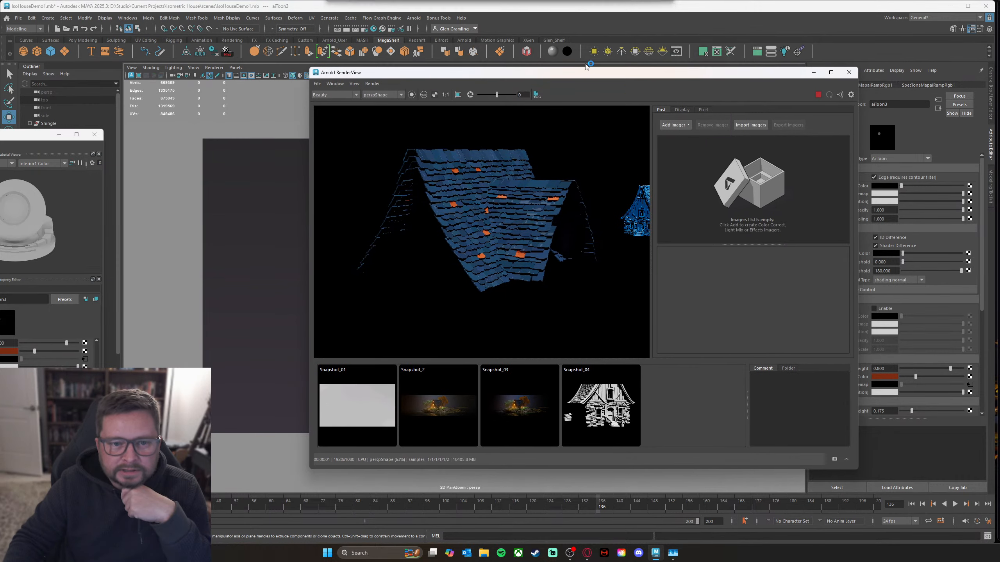
Step: Try Camera (AA) samples of -5, -3 and -2 in the Arnold render settings, and settle on 1
left_click(364, 30)
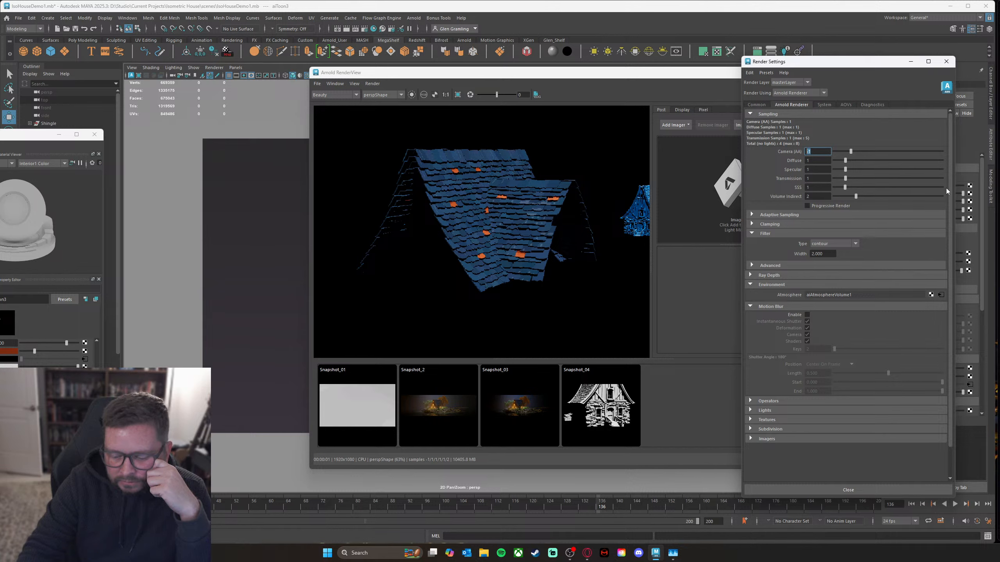
type("-5")
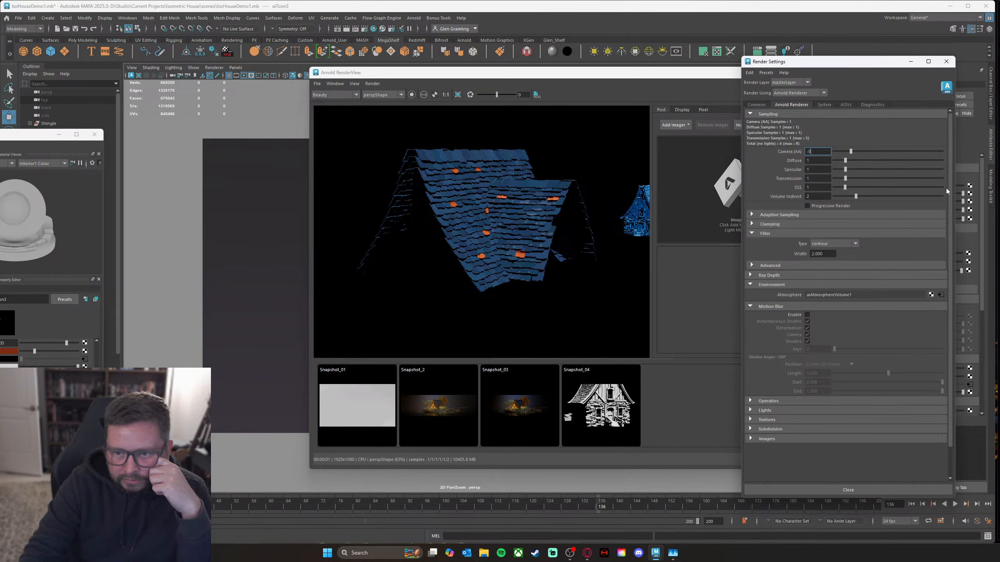
key("Return")
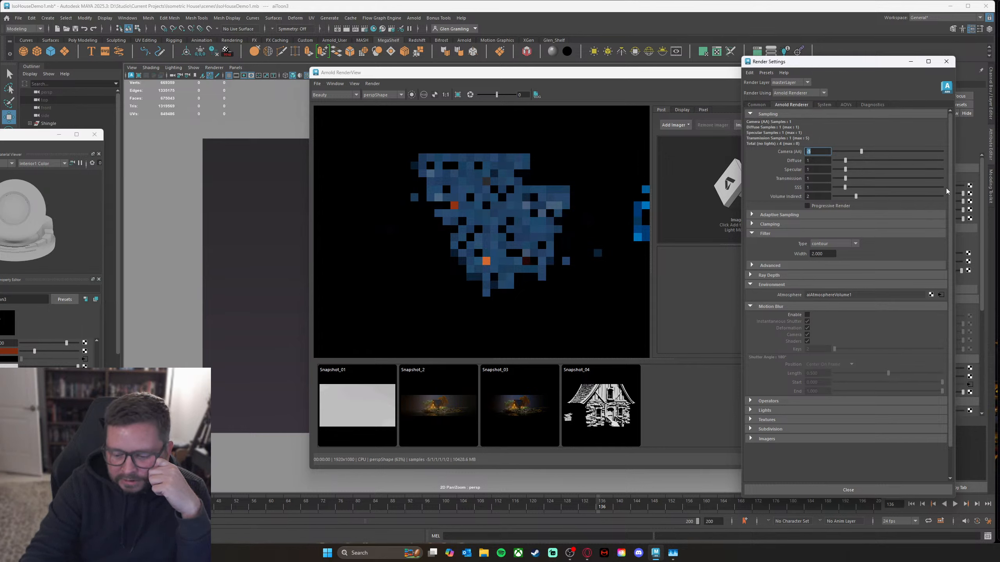
type("-3")
key("Return")
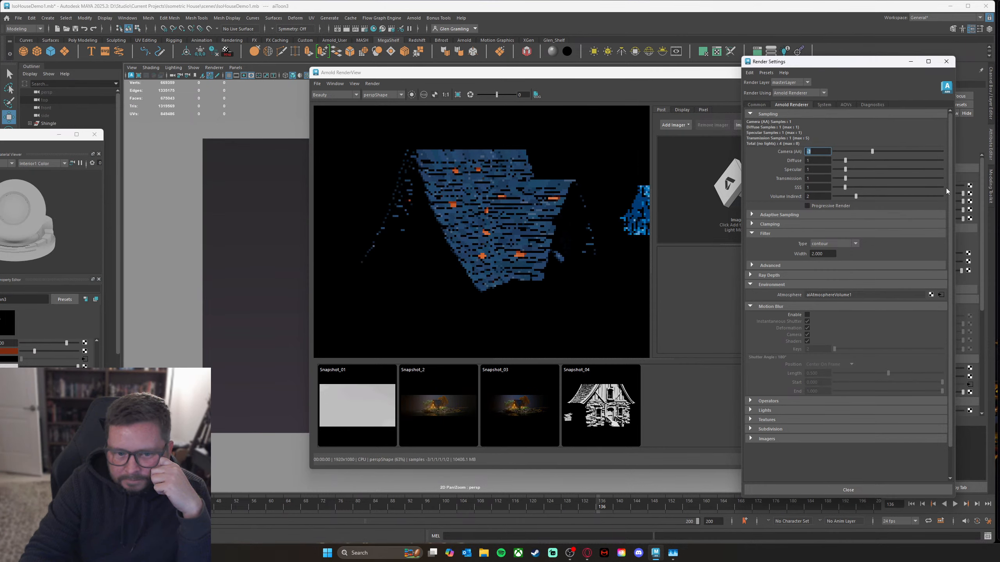
type("-2")
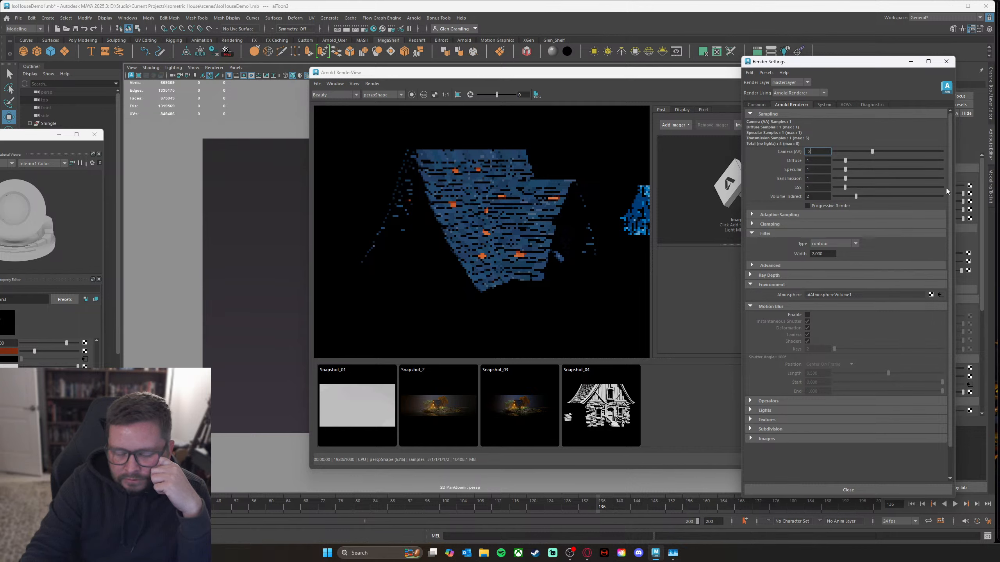
key("Return")
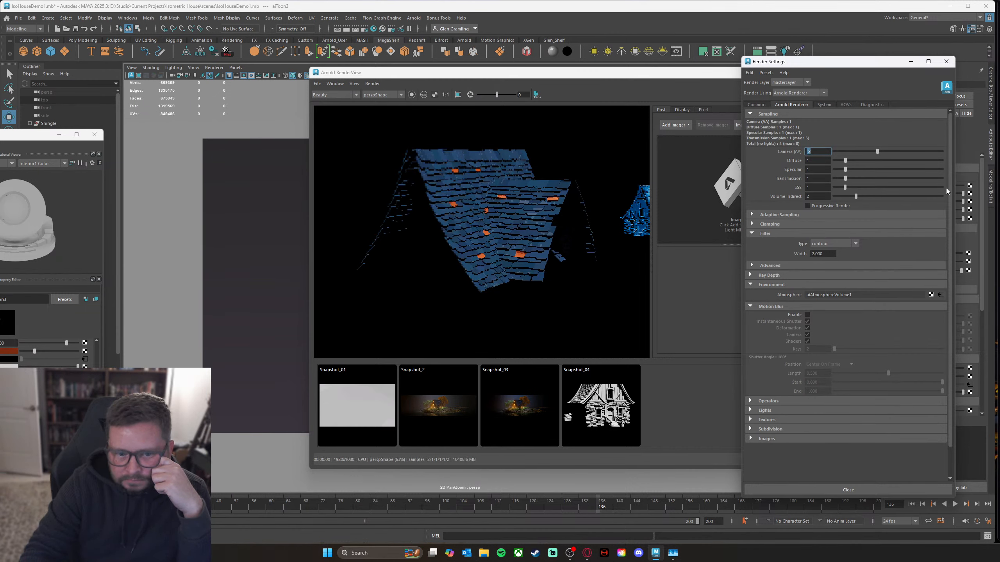
type("1")
key("Return")
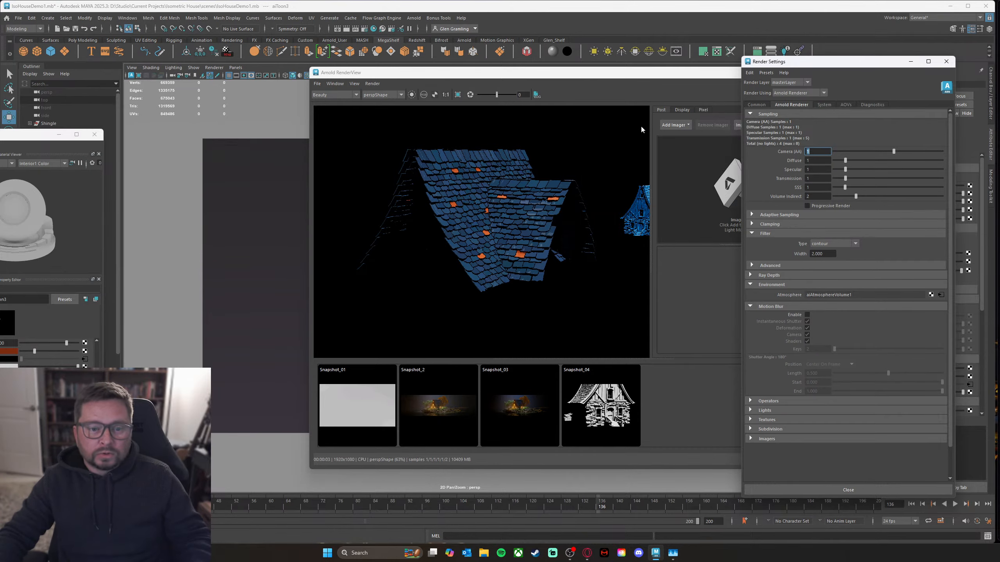
Step: Examine the blue and orange roof shingles close up in the Arnold render
left_click_drag(641, 76, 345, 111)
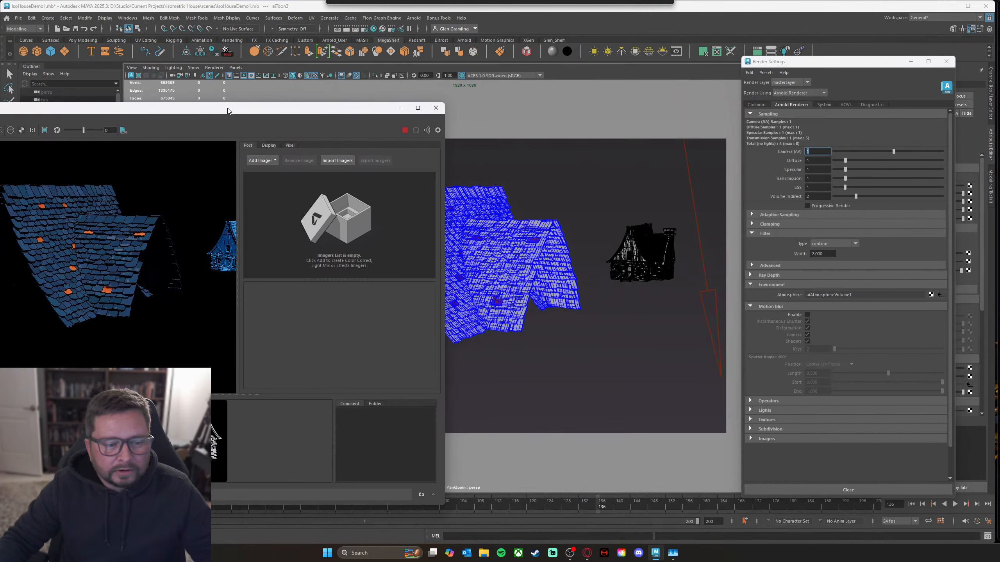
right_click_drag(495, 319, 640, 335, "alt")
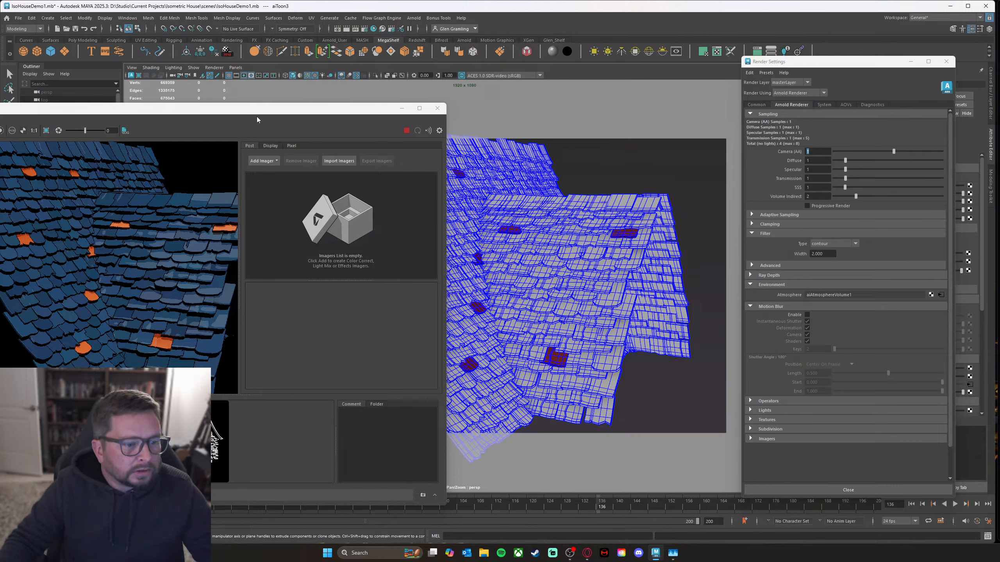
left_click_drag(281, 111, 441, 78)
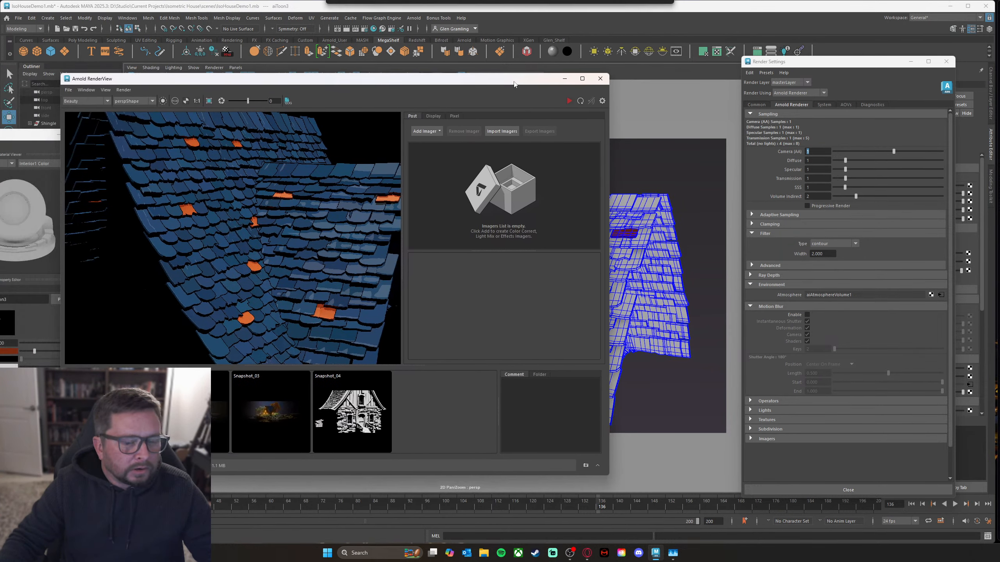
left_click_drag(514, 84, 514, 84)
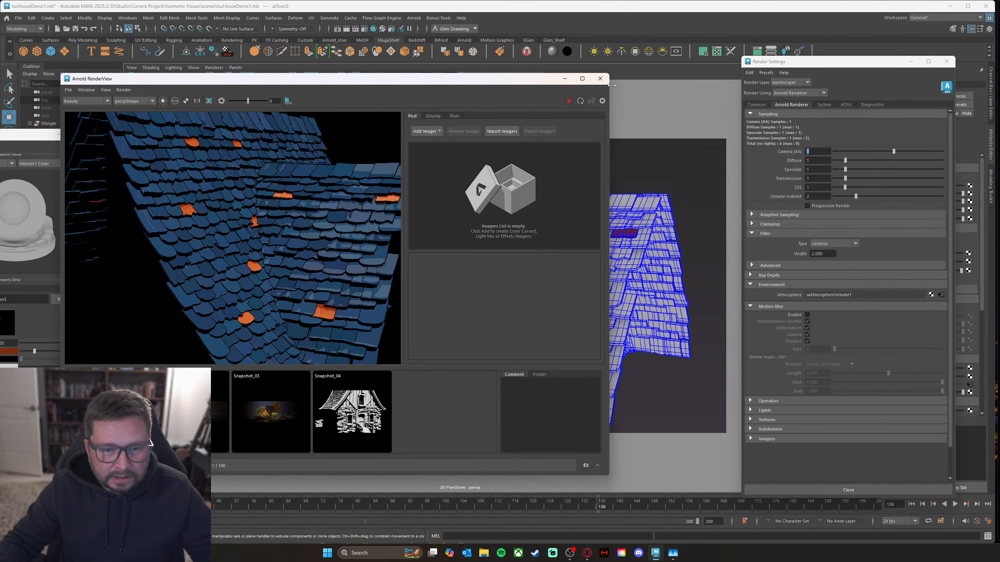
left_click_drag(489, 86, 601, 81)
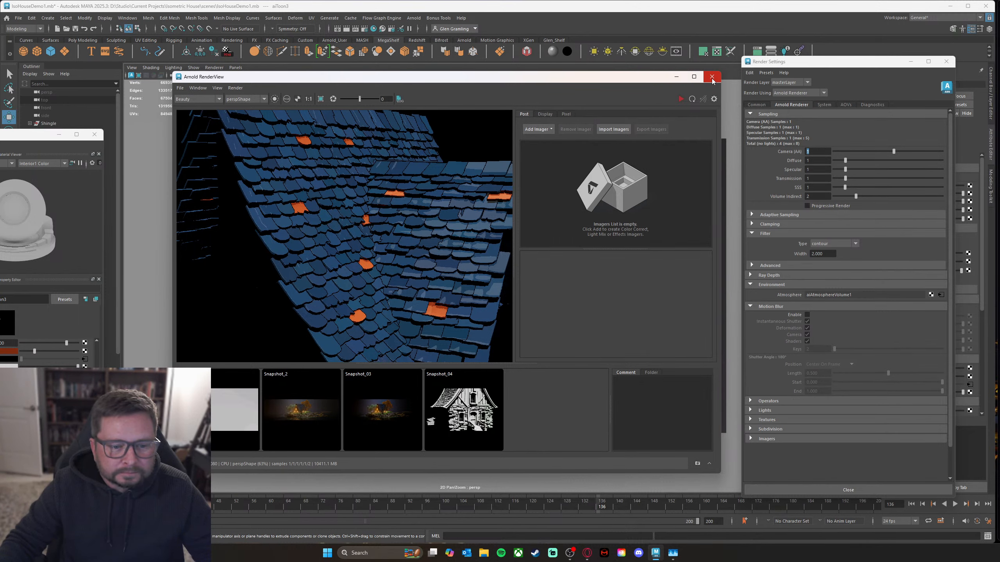
left_click_drag(623, 80, 44, 81)
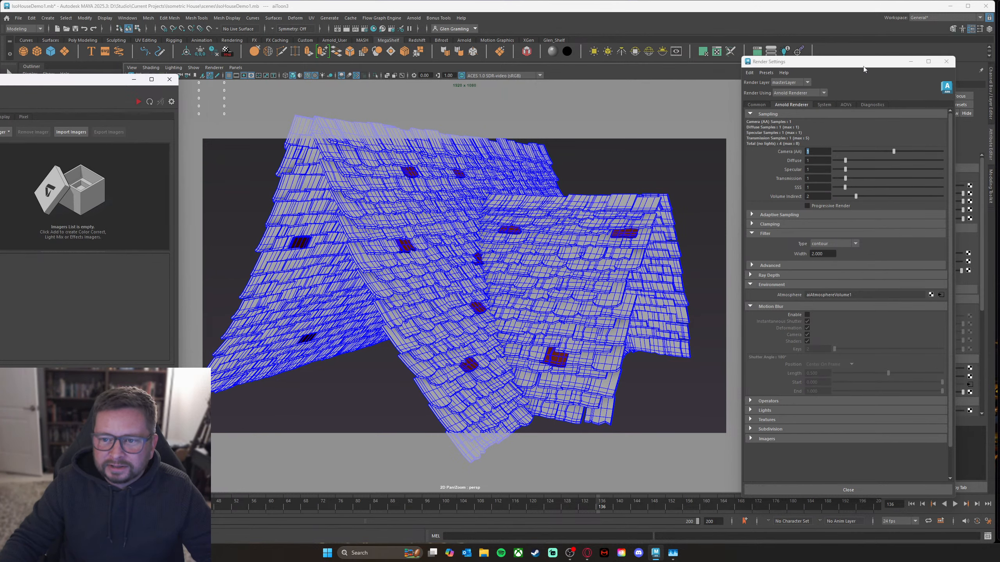
Step: Close the render settings and unhide House_Boards
left_click_drag(864, 68, 856, 66)
left_click(940, 63)
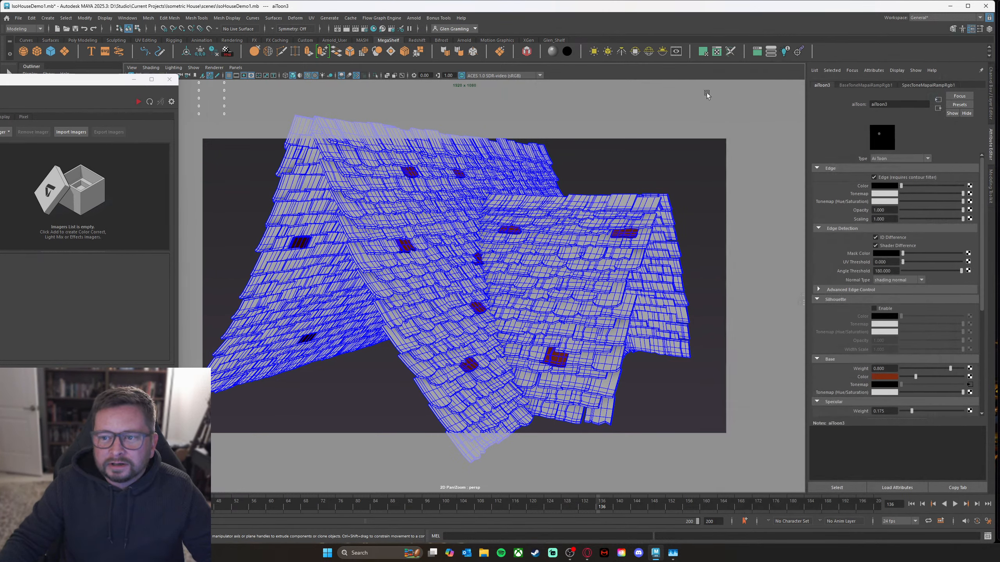
left_click_drag(77, 82, 689, 106)
left_click_drag(6, 146, 565, 118)
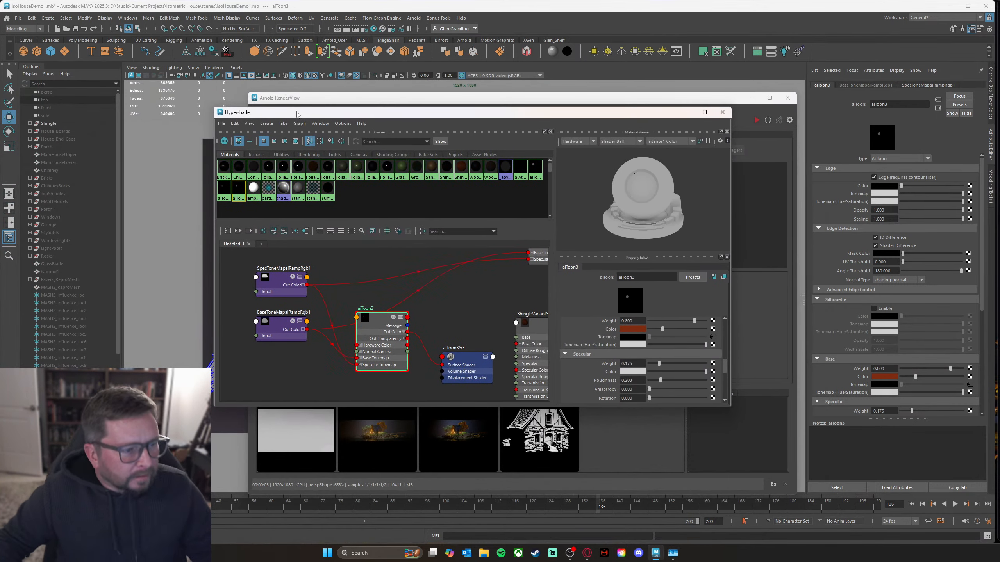
left_click(72, 132)
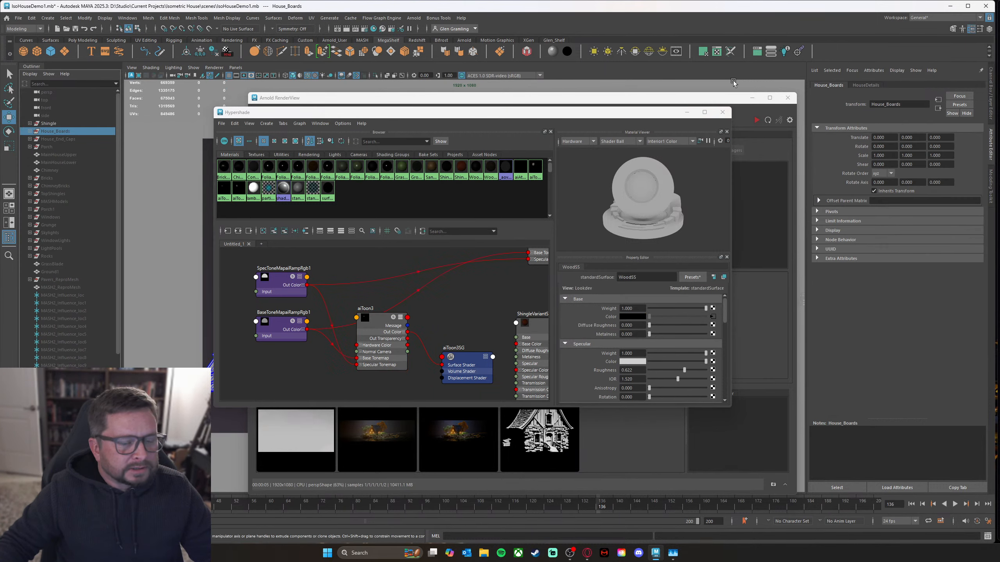
left_click(641, 123)
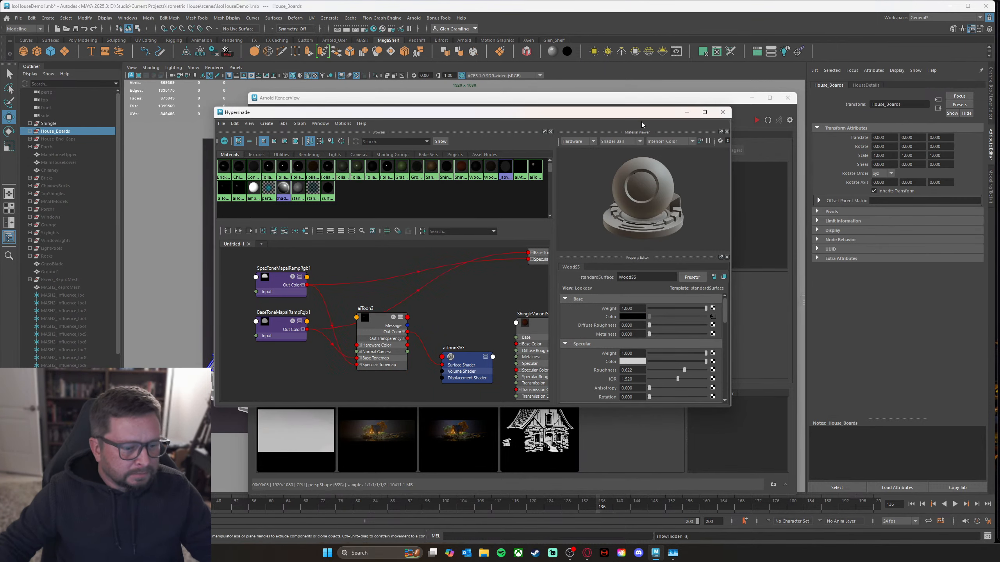
Step: Rearrange the Hypershade and render view windows so the house boards are accessible in the viewport
left_click_drag(641, 123, 0, 108)
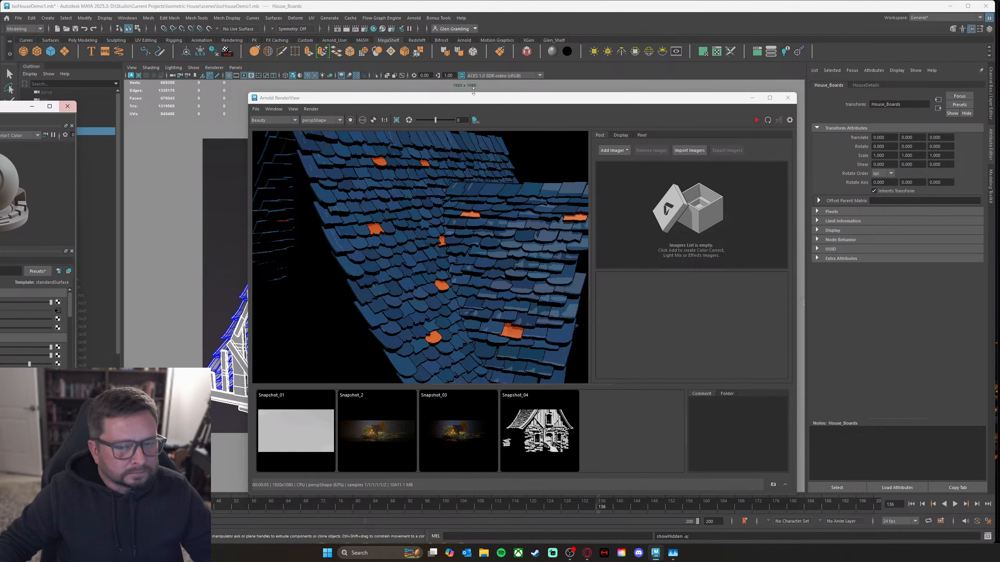
left_click_drag(708, 102, 631, 106)
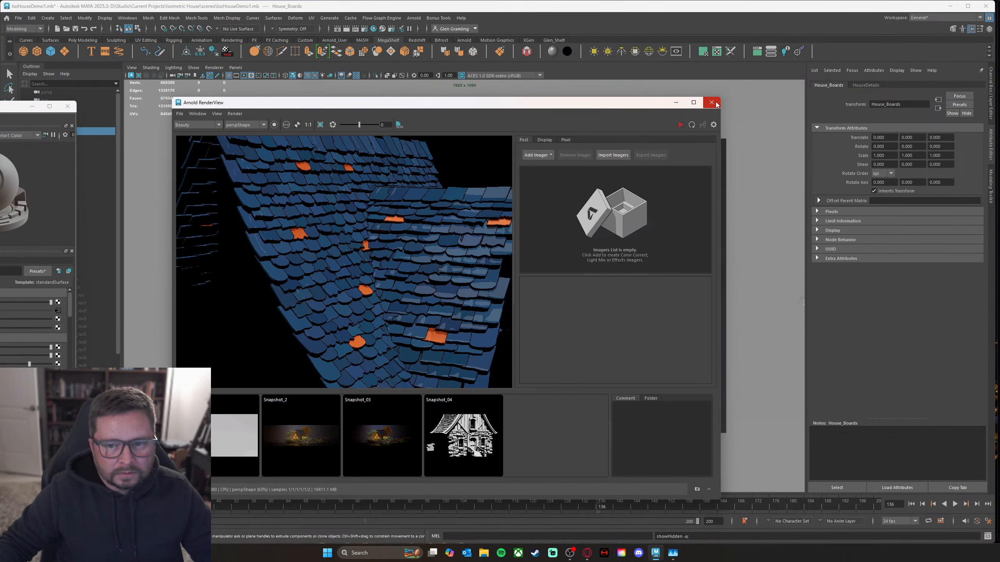
left_click_drag(701, 105, 95, 116)
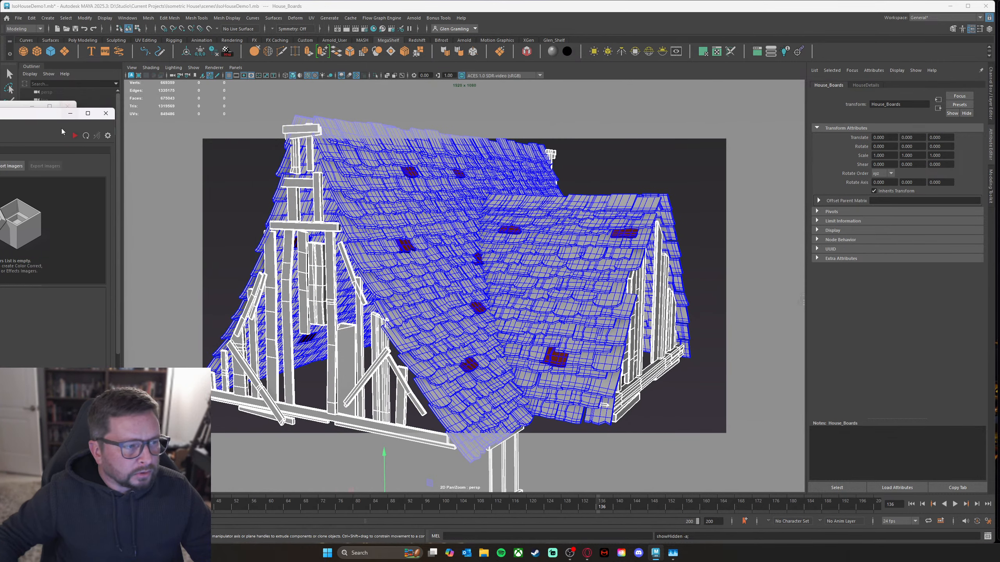
left_click(12, 106)
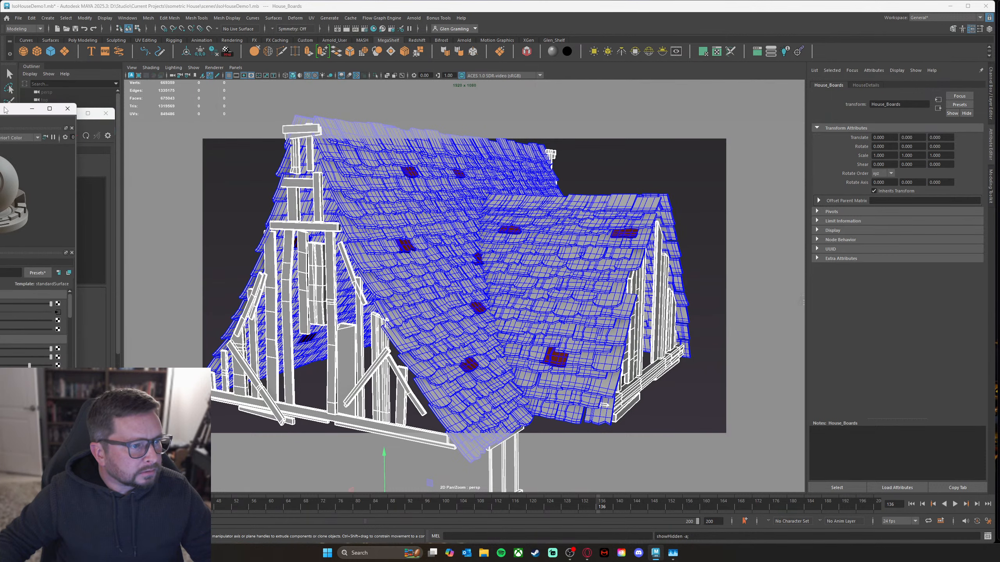
left_click_drag(13, 105, 837, 71)
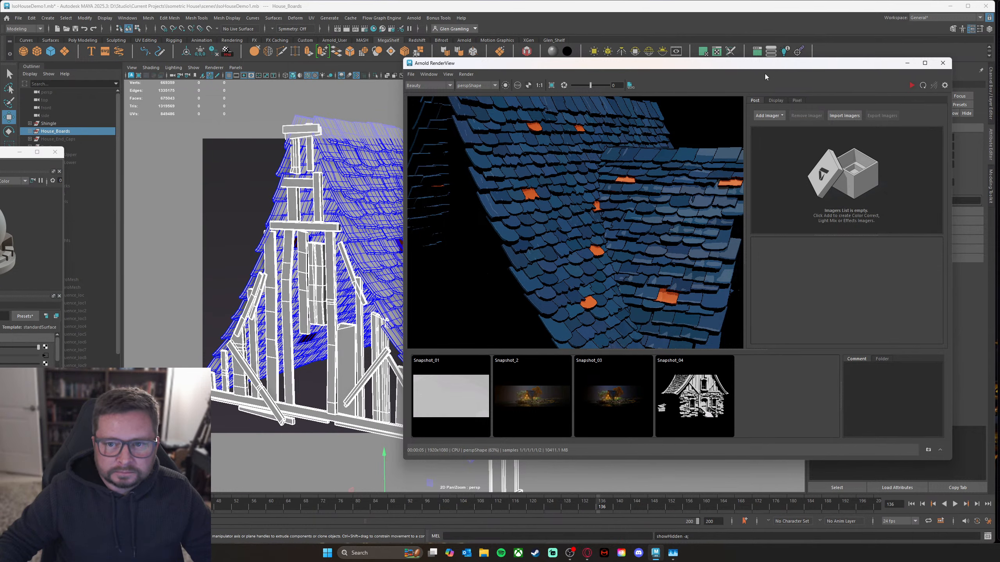
left_click_drag(766, 65, 487, 55)
left_click_drag(8, 153, 572, 159)
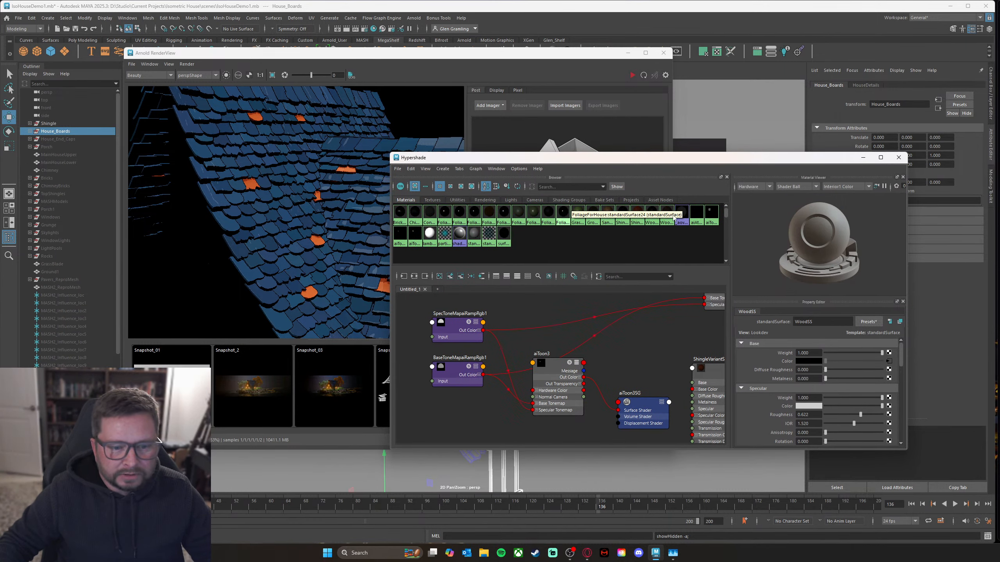
left_click_drag(517, 56, 601, 258)
Step: Open the material attributes of the house boards and show their WoodSS shader
right_click(298, 182)
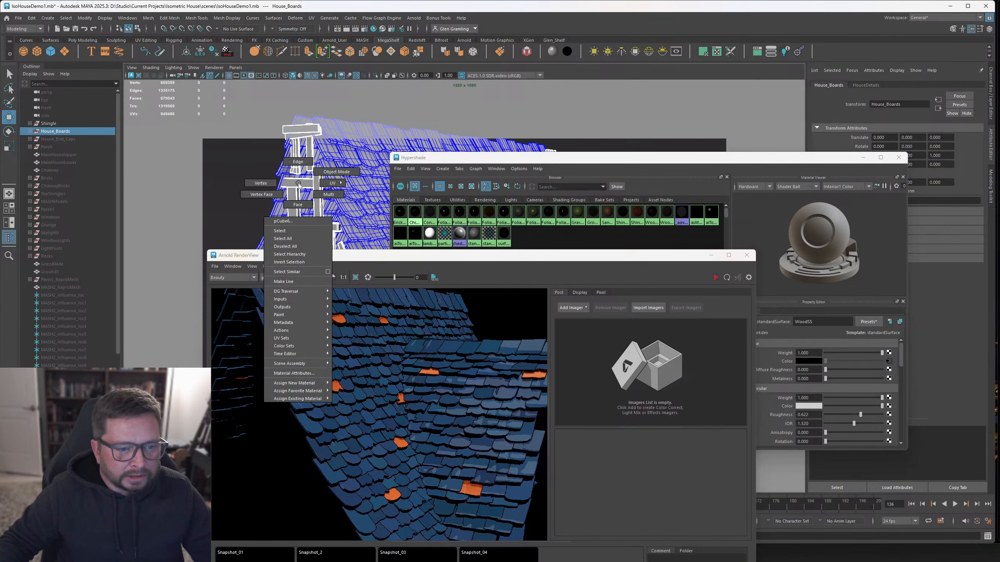
left_click(316, 373)
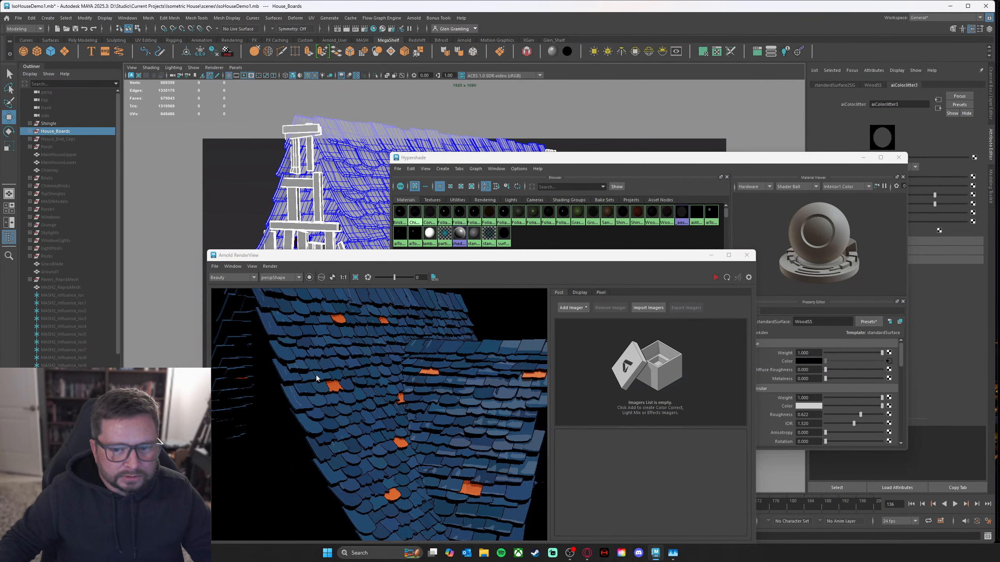
left_click_drag(576, 256, 297, 157)
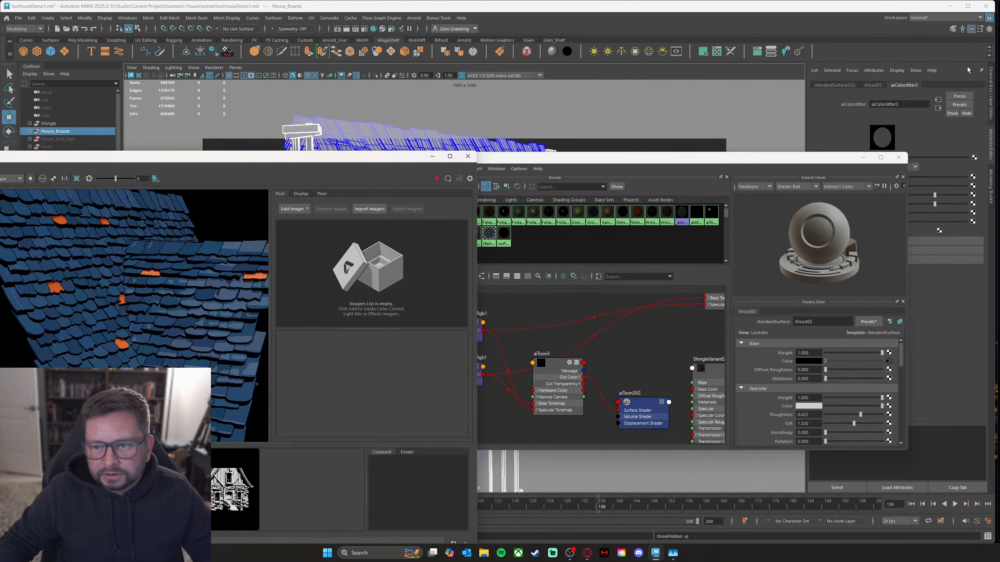
left_click(873, 84)
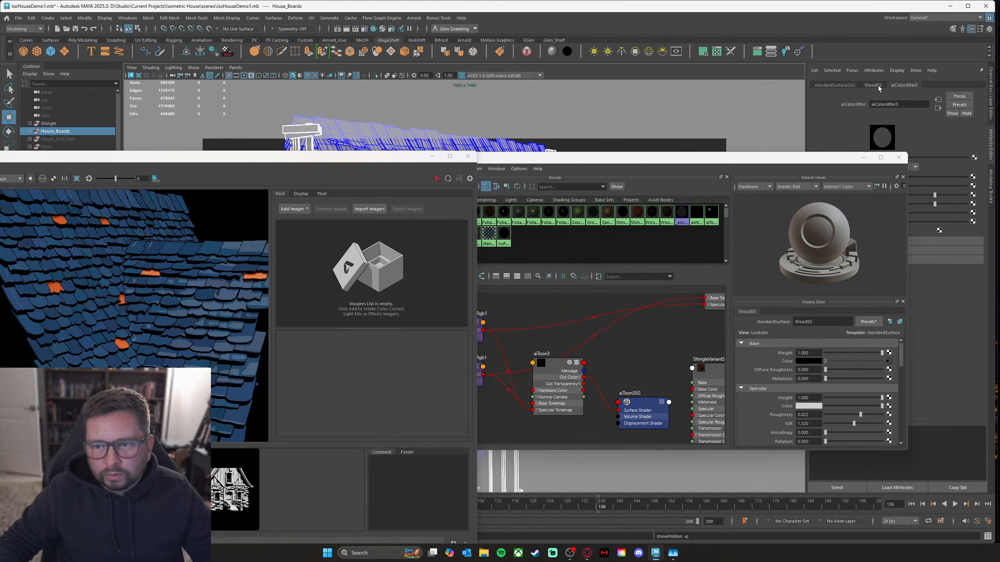
Step: Move the Hypershade clear of the attributes and graph the WoodSS and aiToon1Test materials with their input and output connections
mouse_move(602, 163)
left_mouse_down()
mouse_move(631, 156)
mouse_move(594, 150)
left_mouse_up()
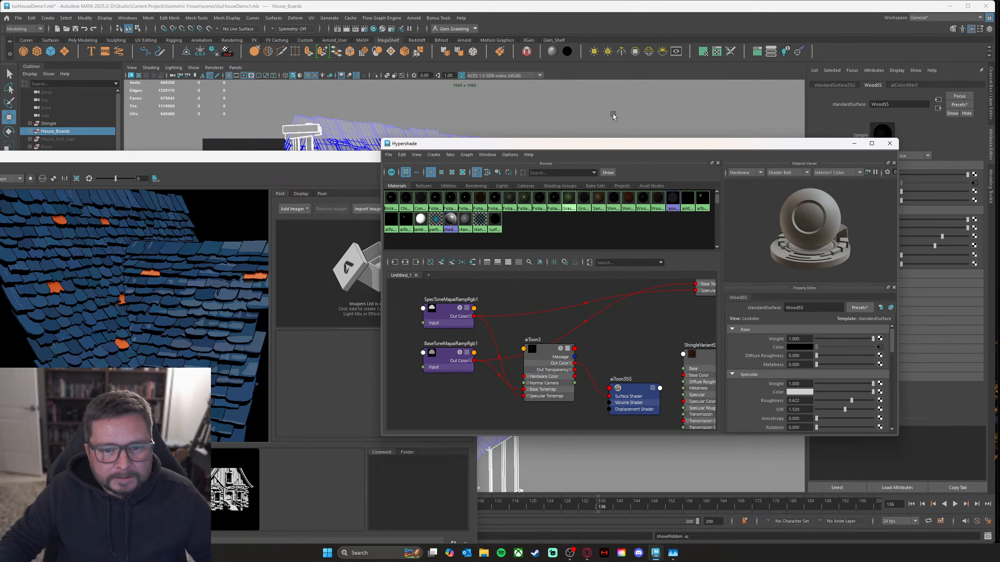
left_click_drag(613, 149, 552, 115)
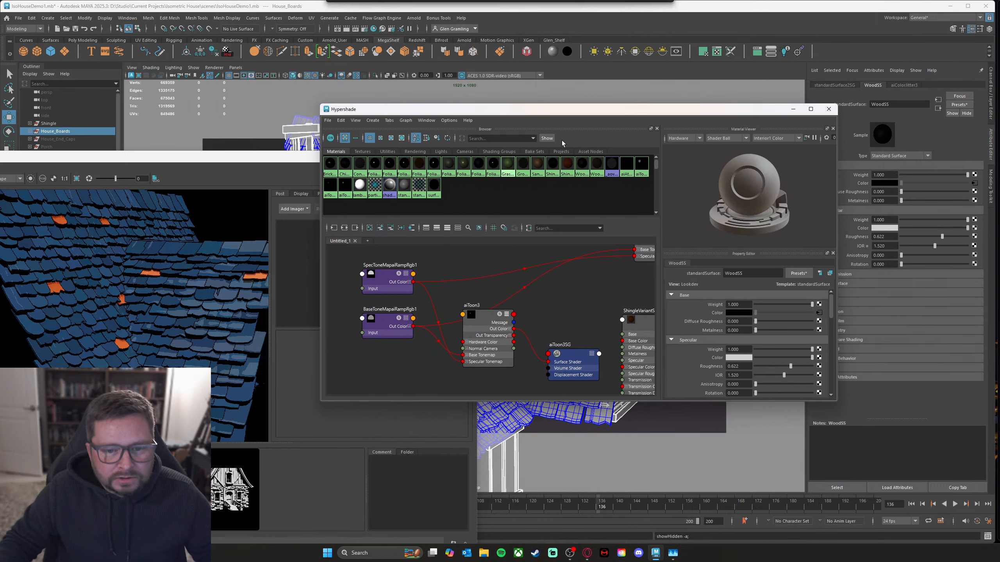
left_click(583, 166)
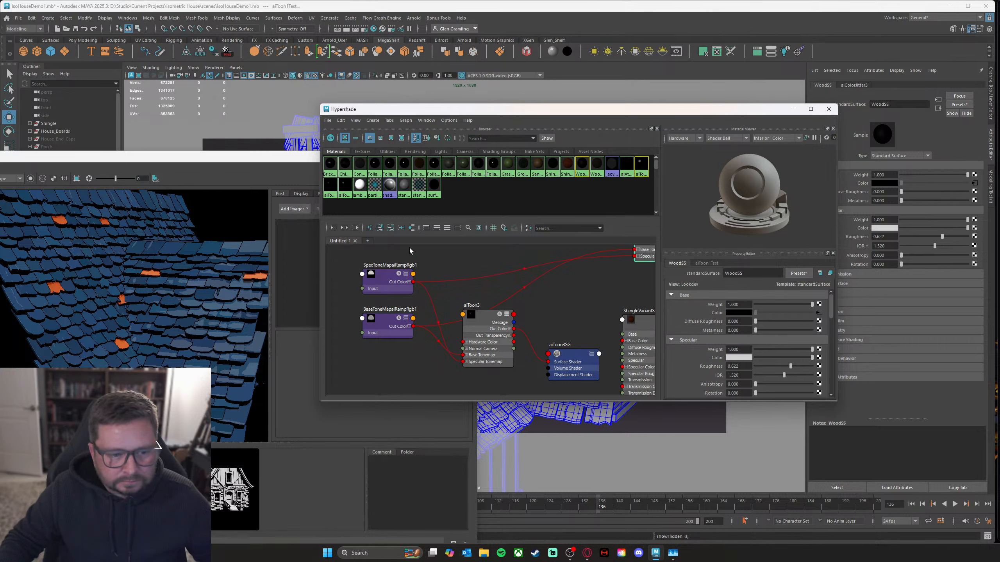
left_click(343, 228)
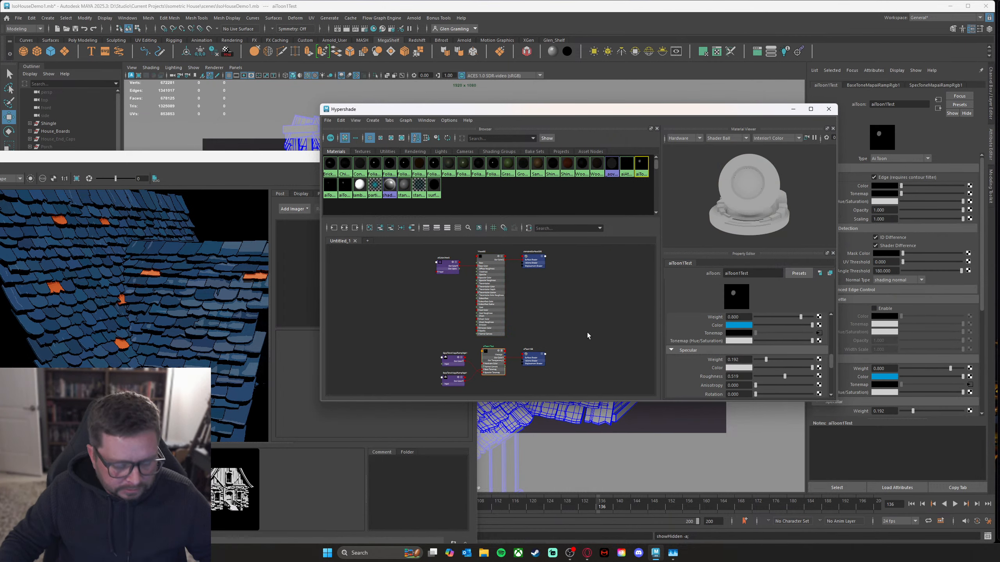
Step: Arrange the wood's color jitter node and the SpecToneMap and BaseToneMap ramps close together in the node graph
middle_click_drag(558, 315, 602, 312, "alt")
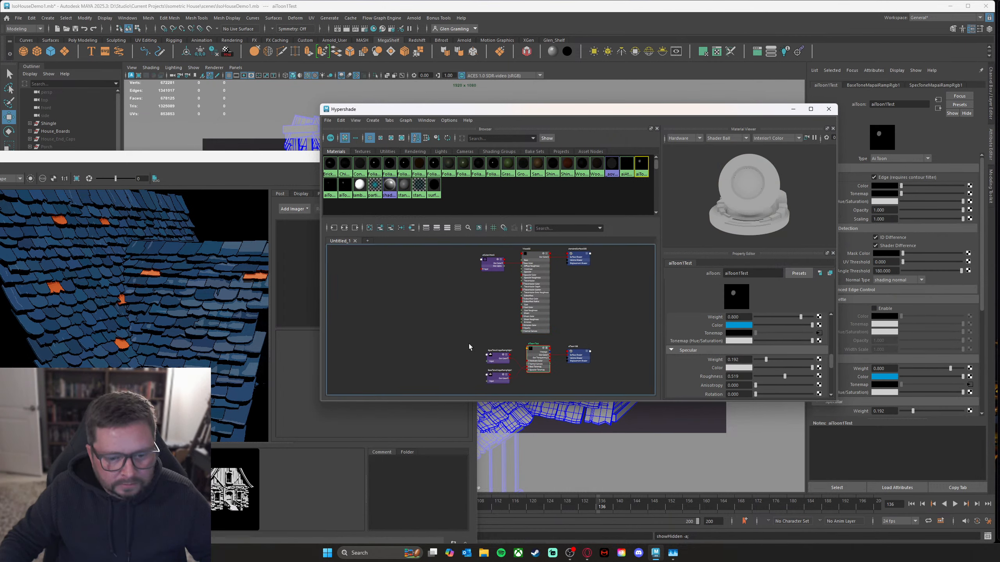
left_click_drag(492, 263, 414, 294)
left_click_drag(492, 384, 374, 339)
right_click_drag(373, 339, 579, 292, "alt")
middle_click_drag(579, 292, 554, 310, "alt")
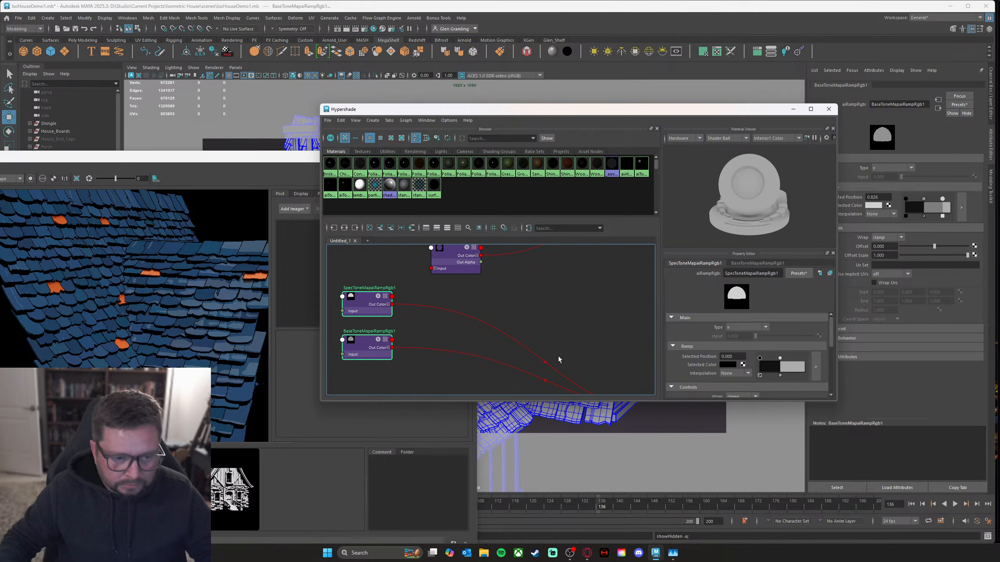
Step: Create a new aiToon shader and place it with its shading group beside the two tonemap ramps
key("Tab")
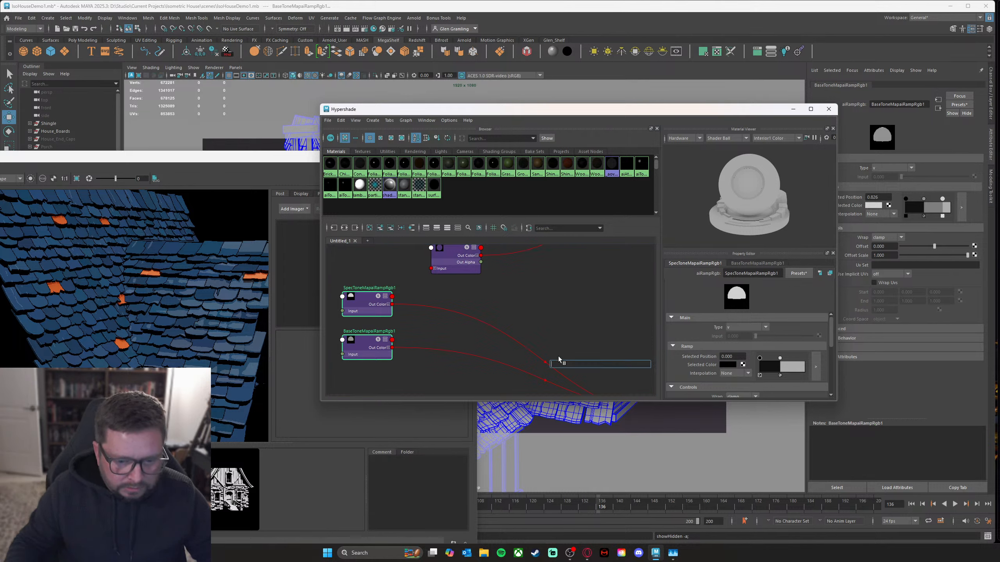
type("aitoo")
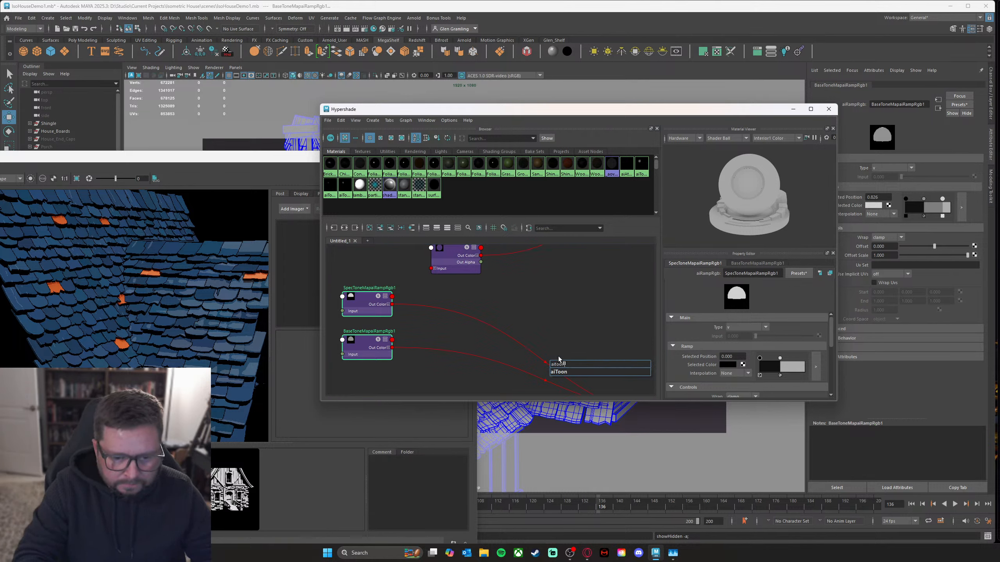
key("Return")
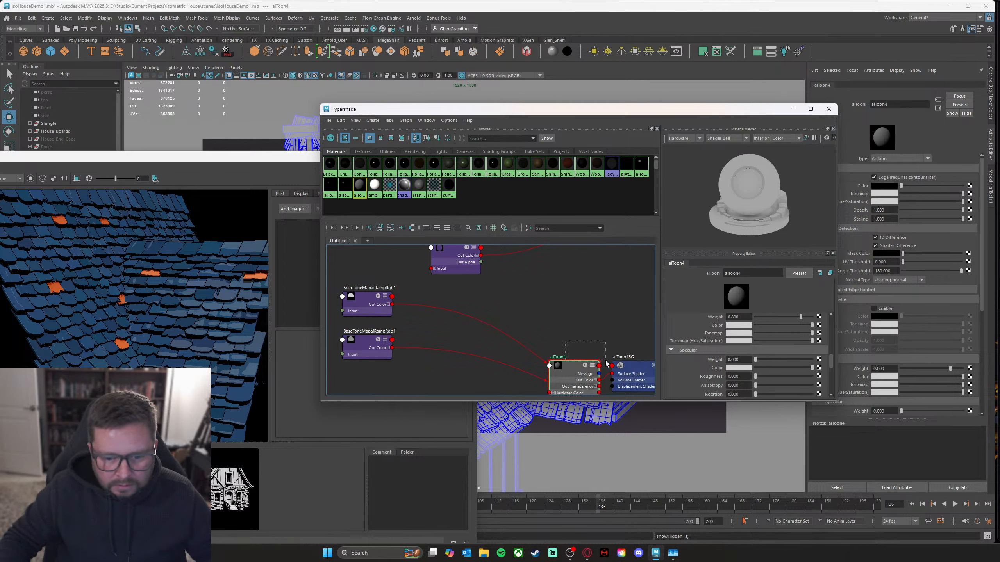
left_click_drag(606, 363, 536, 311)
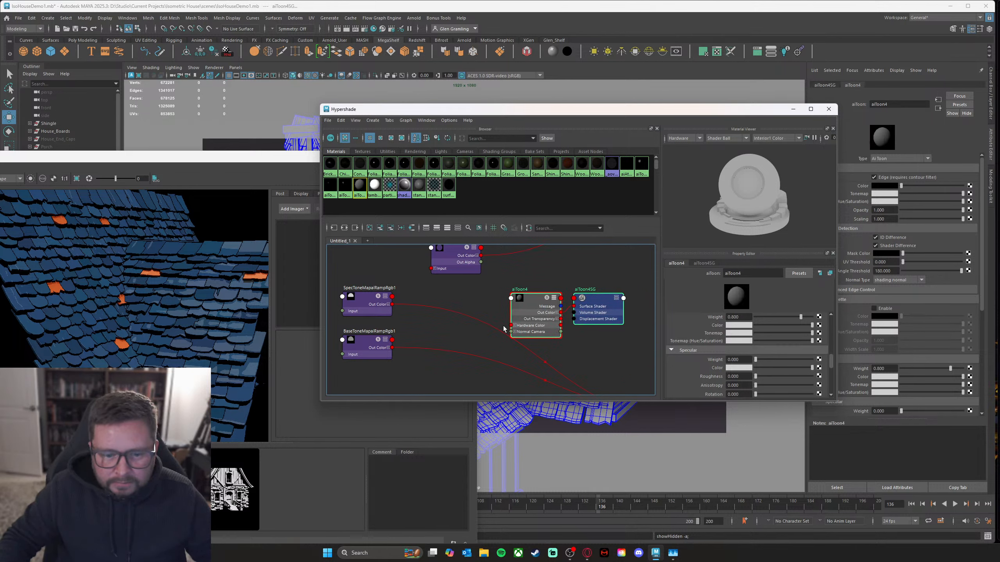
Step: Rename the new aiToon shader as aiToonWood
left_click(529, 305)
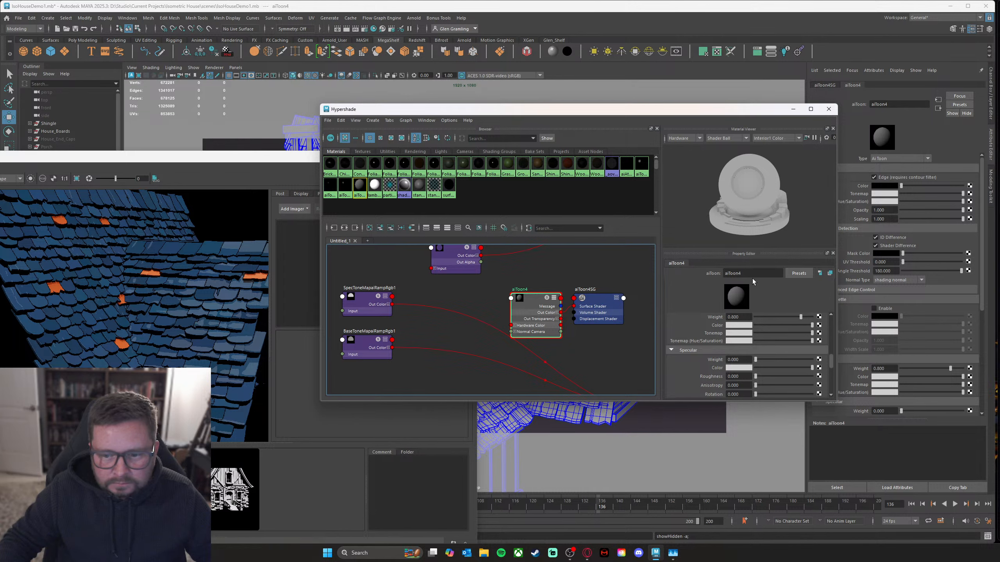
left_click(781, 273)
key("BackSpace")
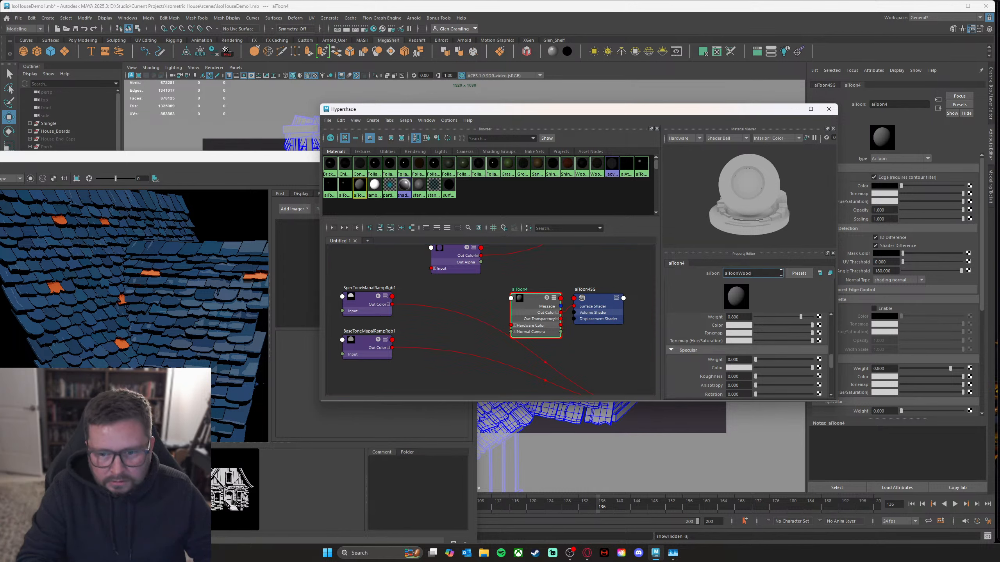
type("Wood")
key("Return")
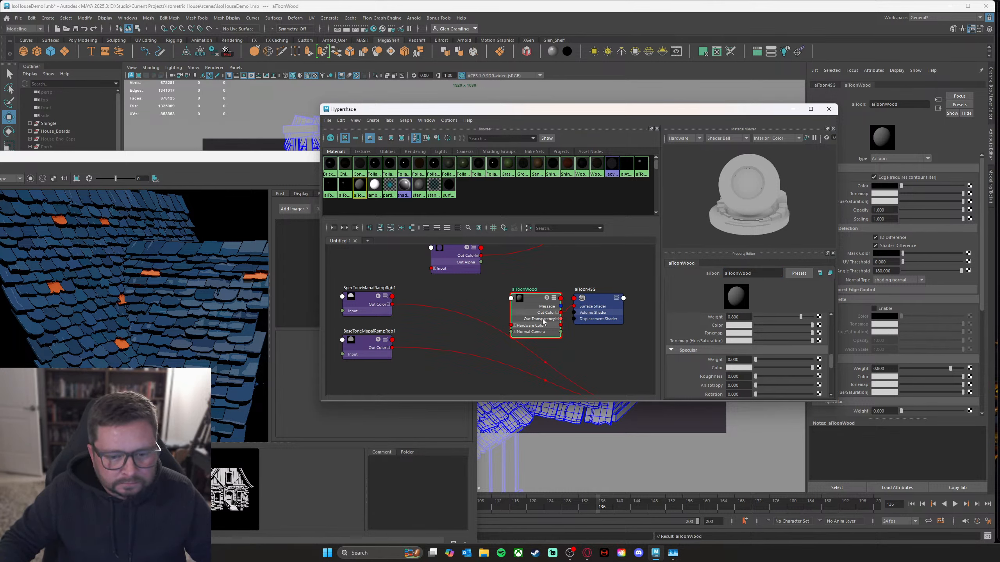
Step: Place the aiColorJitter3 node just above the tonemap ramps and show the attributes of aiToonWood
middle_click_drag(441, 300, 422, 328)
middle_click_drag(516, 326, 520, 304)
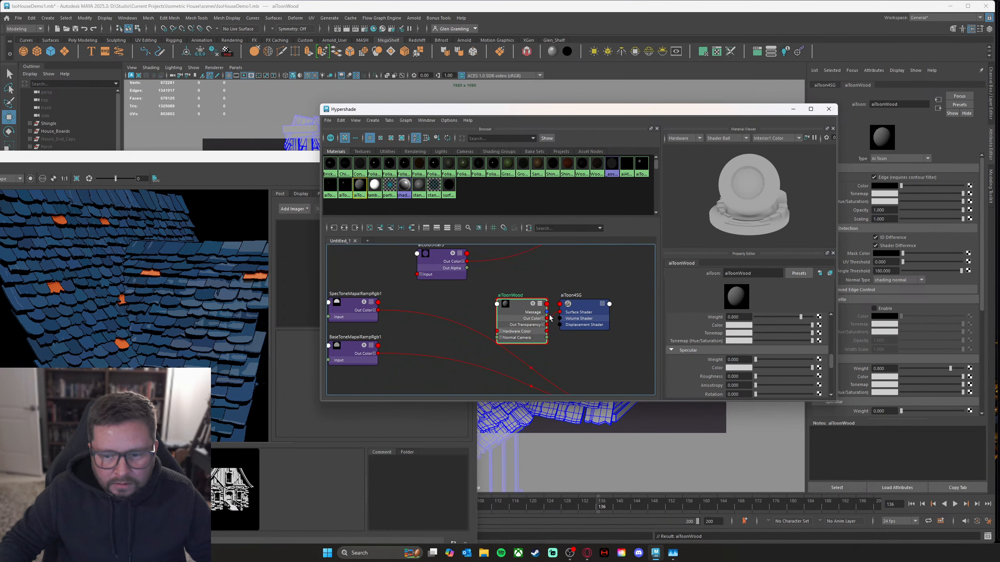
left_click_drag(439, 264, 417, 270)
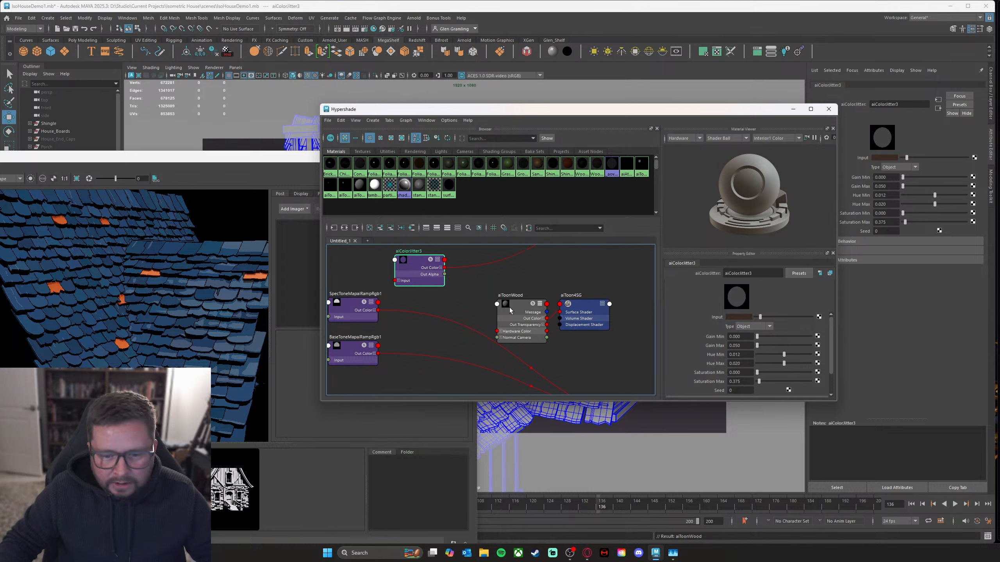
left_click(526, 309)
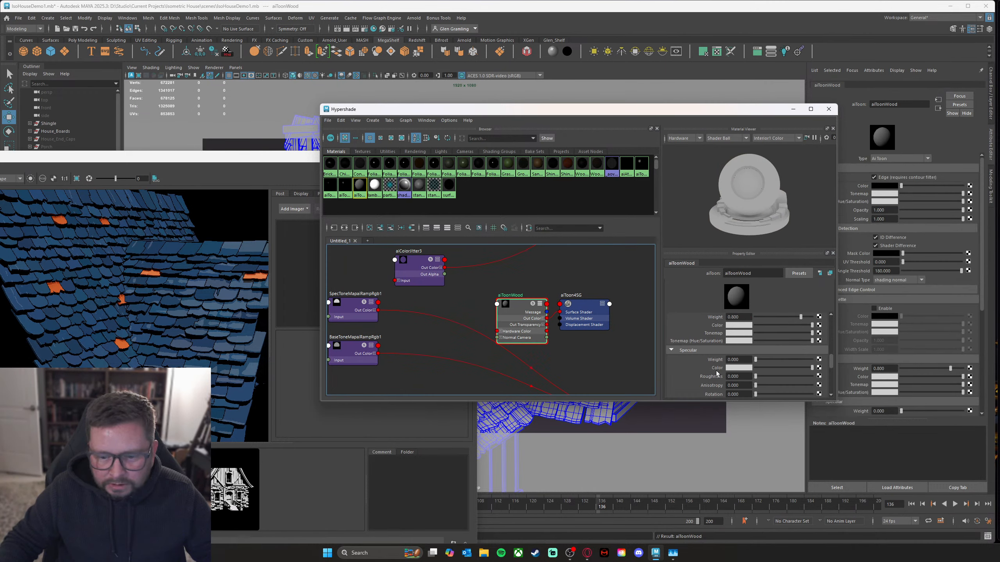
Step: Connect aiColorJitter3's out color to aiToonWood's base color and BaseToneMapaiRampRgb1's out color to its base tonemap
scroll(757, 372, "up", 2)
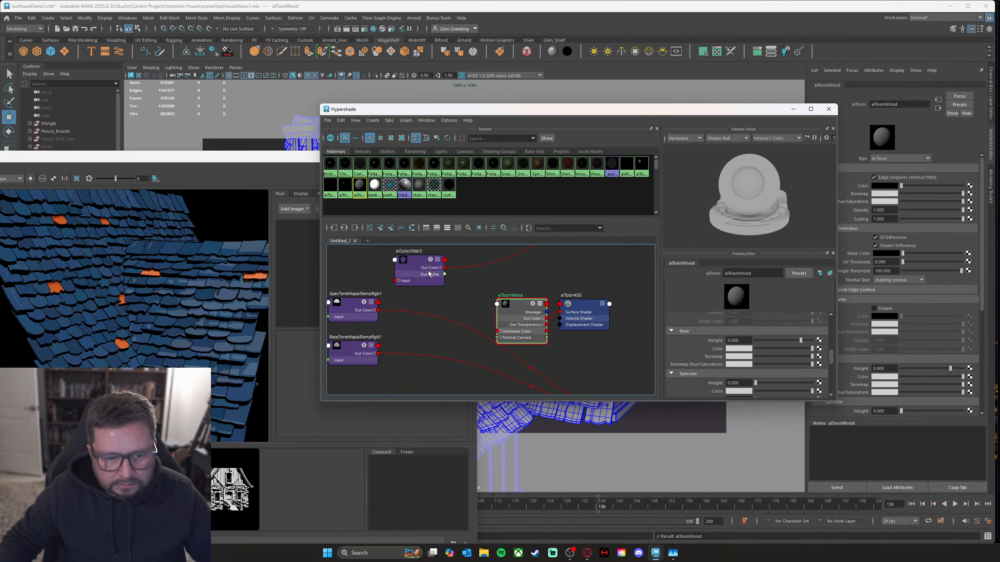
middle_click_drag(623, 334, 708, 349)
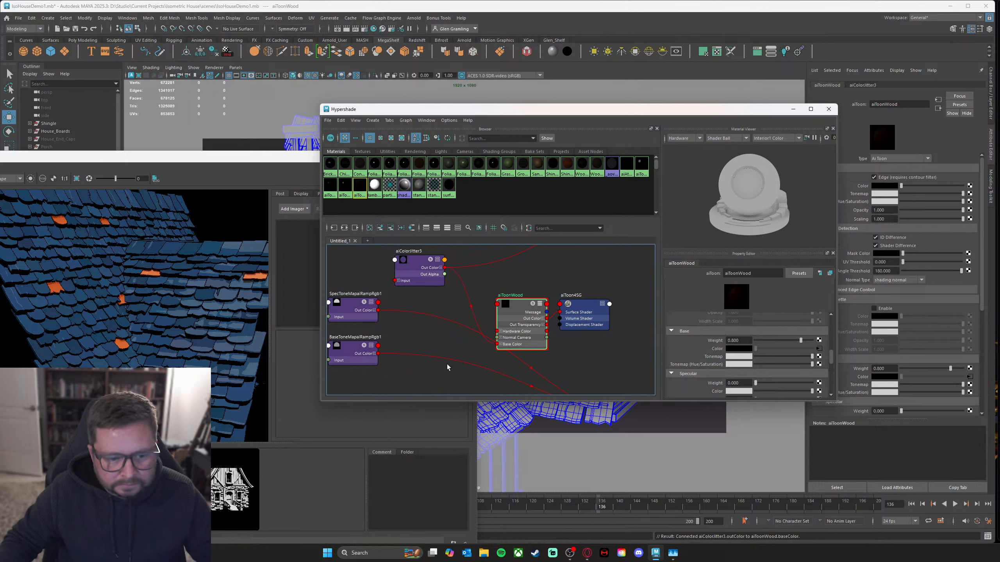
middle_click_drag(452, 343, 468, 324)
left_click_drag(362, 292, 376, 379)
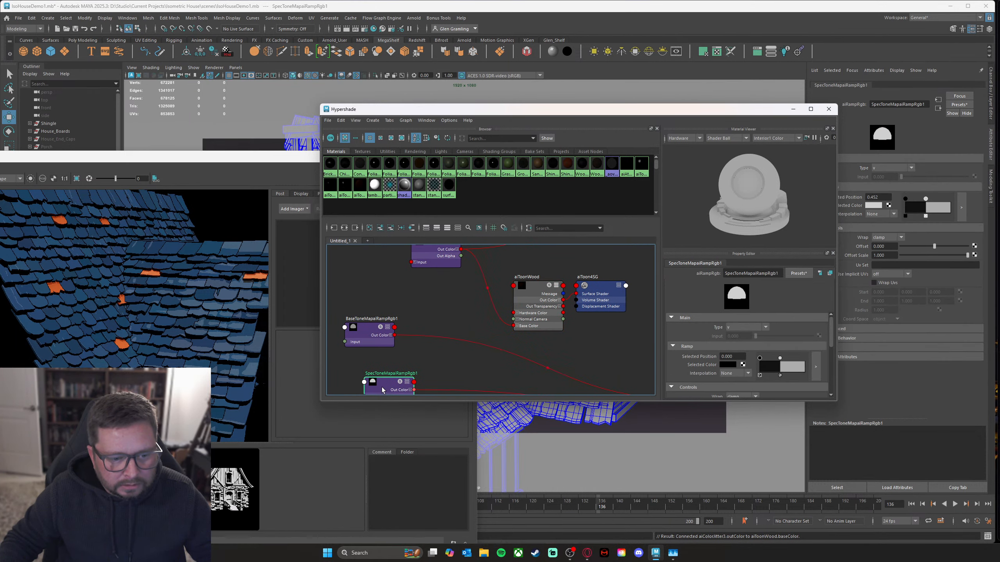
left_click_drag(365, 335, 377, 318)
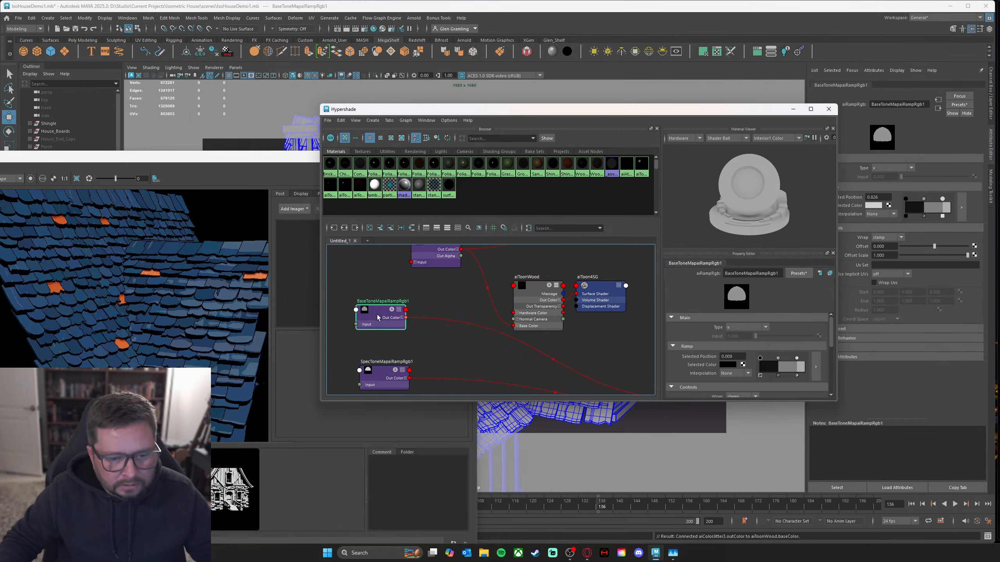
left_click(534, 294)
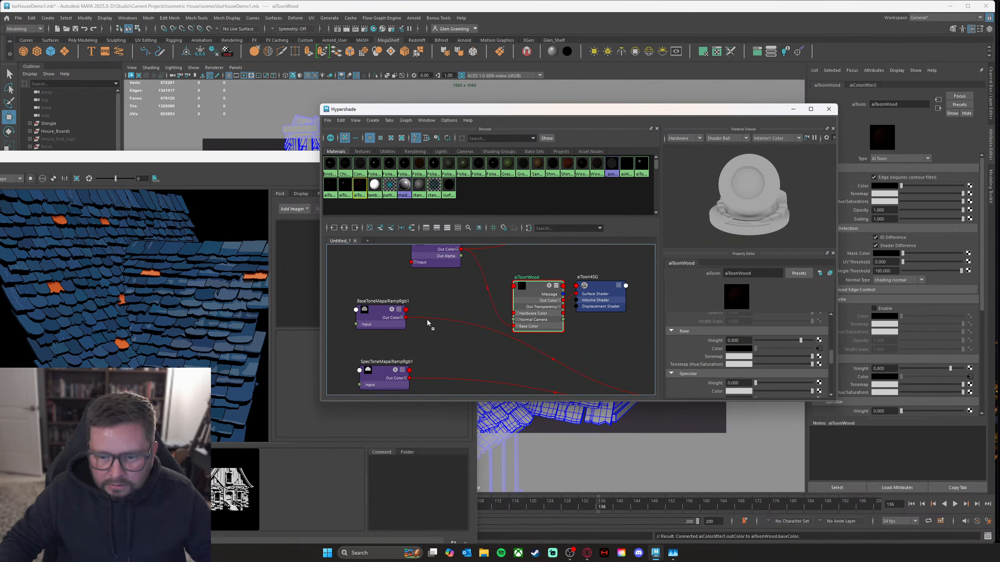
middle_click_drag(428, 323, 703, 358)
Step: Connect SpecToneMapaiRampRgb1 to aiToonWood's specular tonemap, with specular weight 0.161 and roughness 0.105
scroll(729, 360, "down", 3)
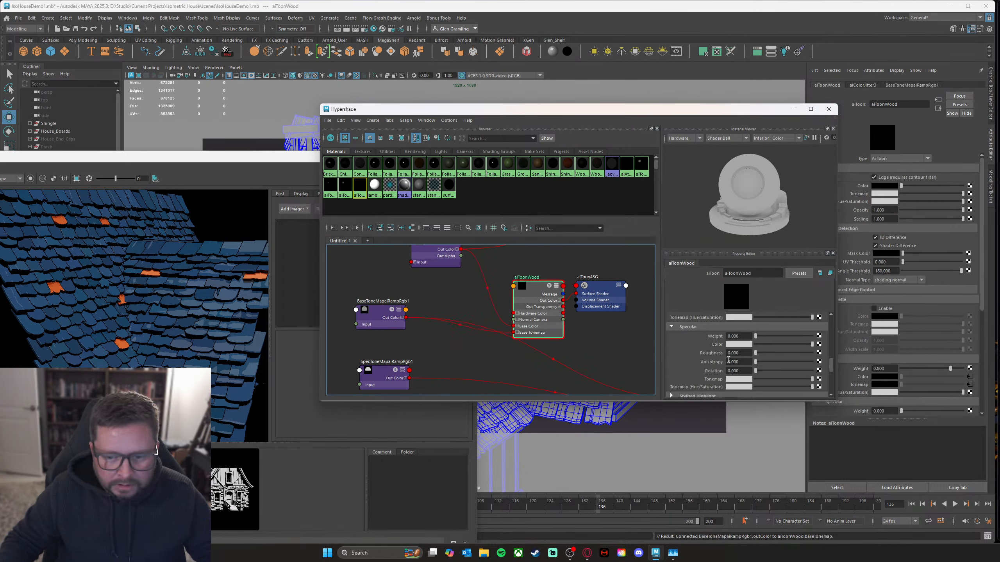
middle_click_drag(385, 378, 729, 381)
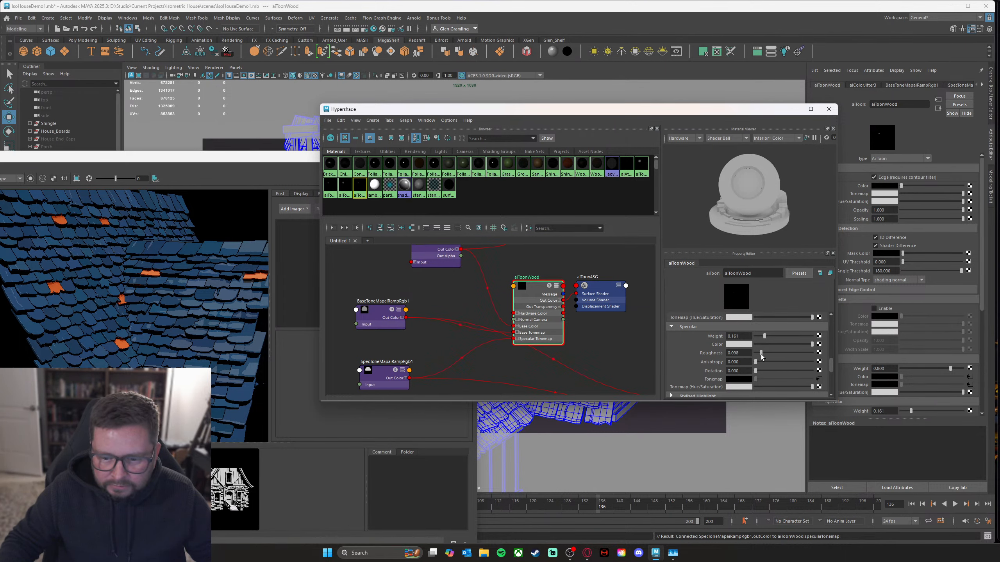
Step: Refresh the Arnold render from a wider view of the roof and the wooden house boards
left_click_drag(700, 113, 766, 158)
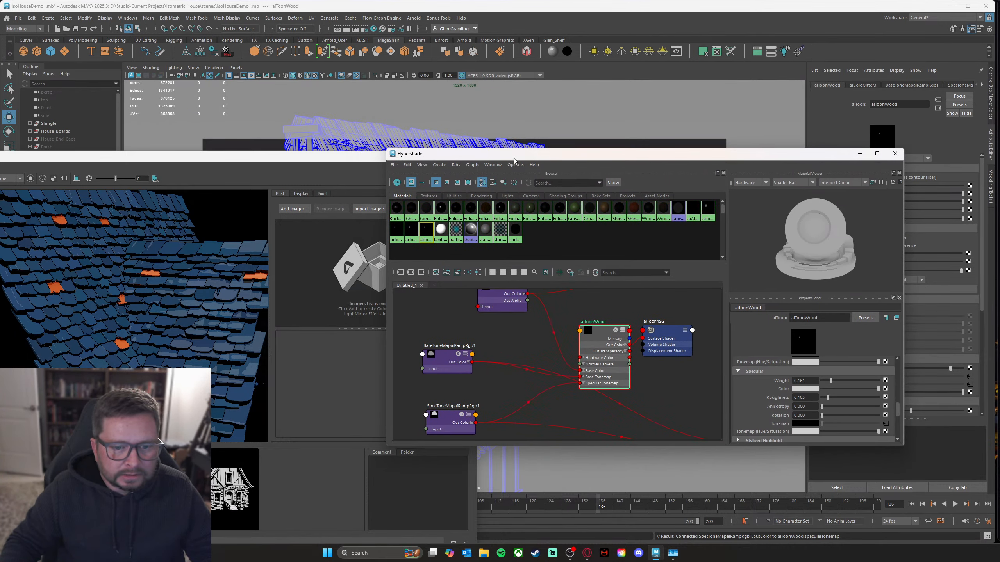
left_click_drag(513, 157, 521, 185)
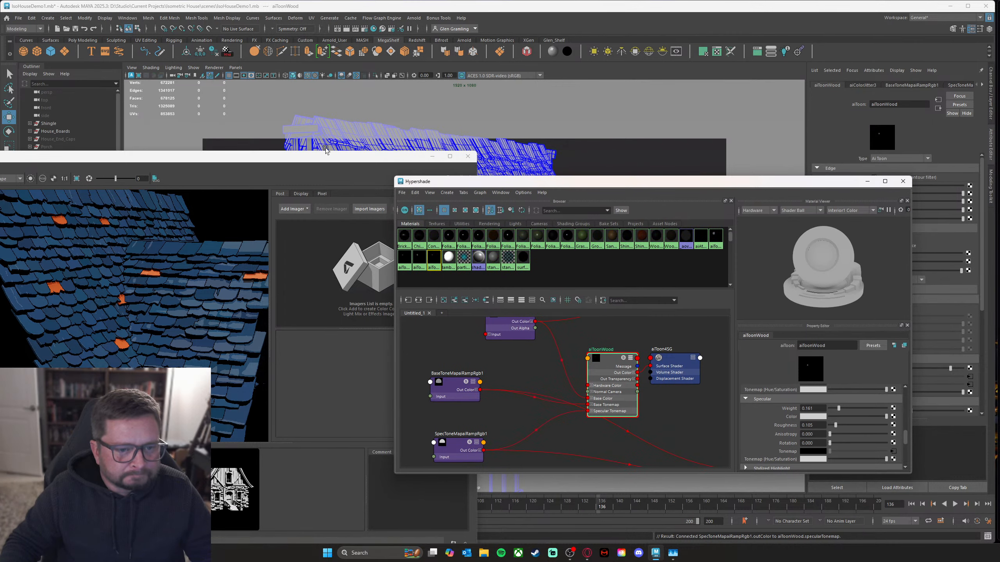
left_click_drag(303, 157, 581, 88)
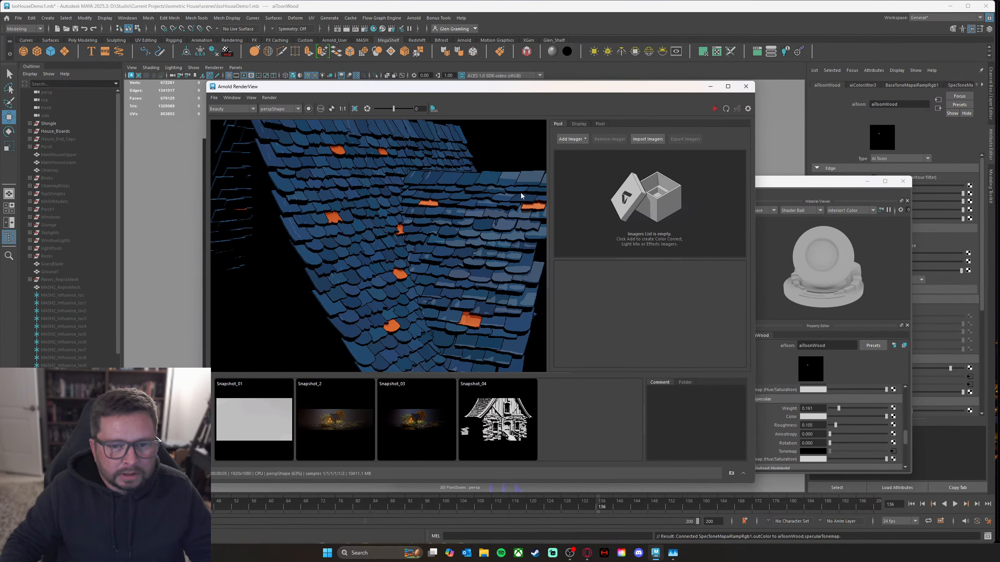
left_click_drag(658, 88, 636, 279)
left_click_drag(644, 140, 583, 174, "alt")
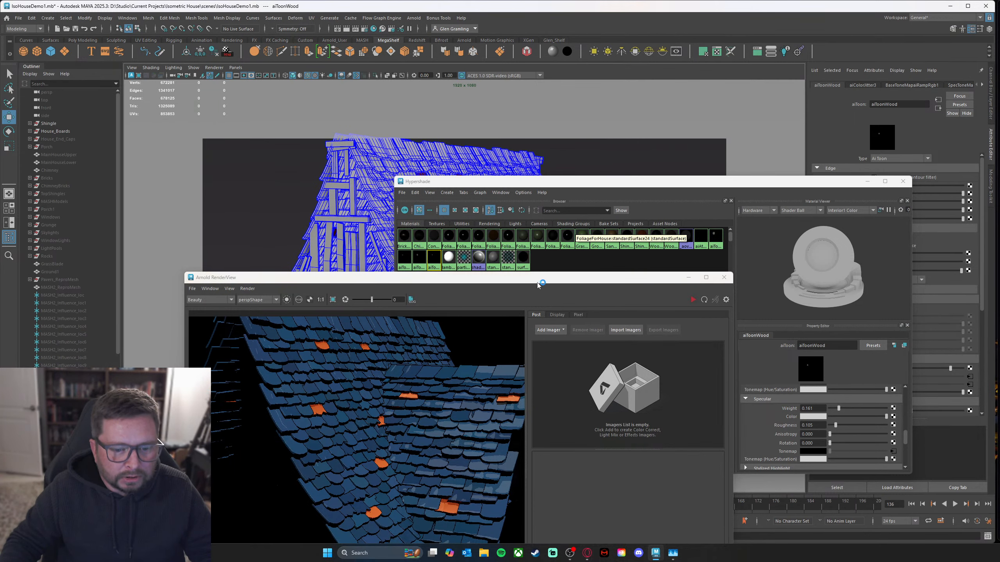
left_click_drag(538, 280, 556, 137)
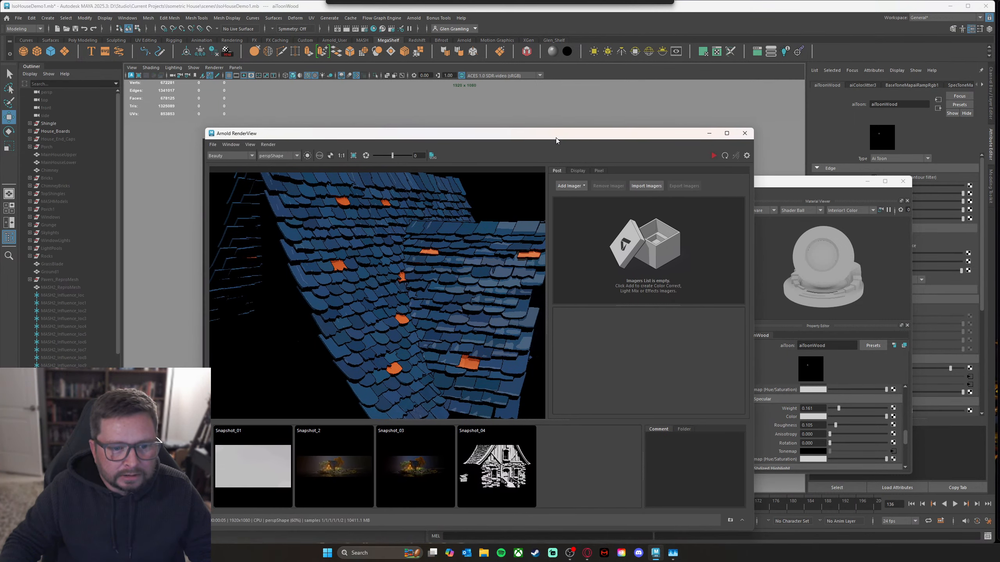
left_click(725, 155)
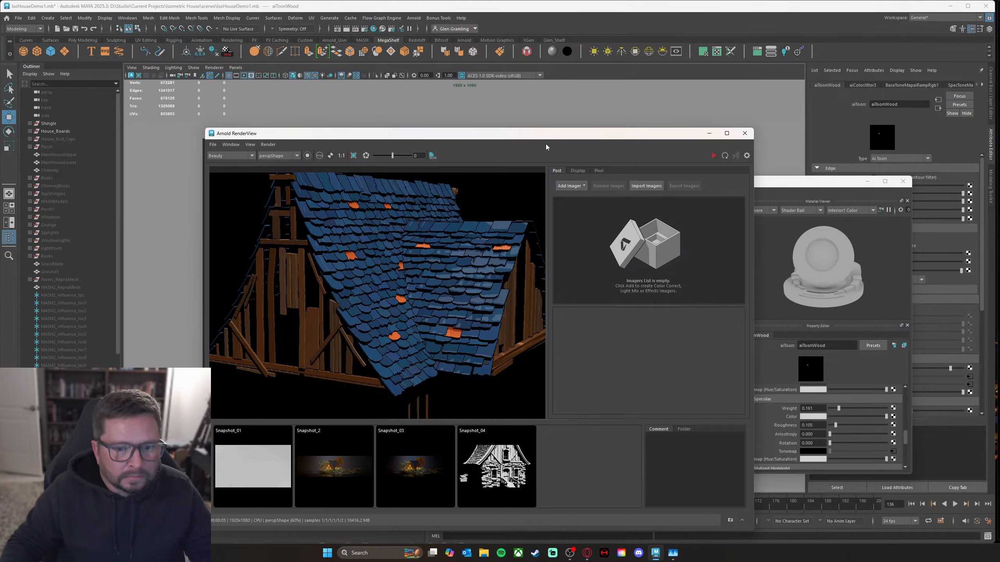
Step: Unhide the House_End_Caps group in the scene
left_click_drag(581, 138, 577, 113)
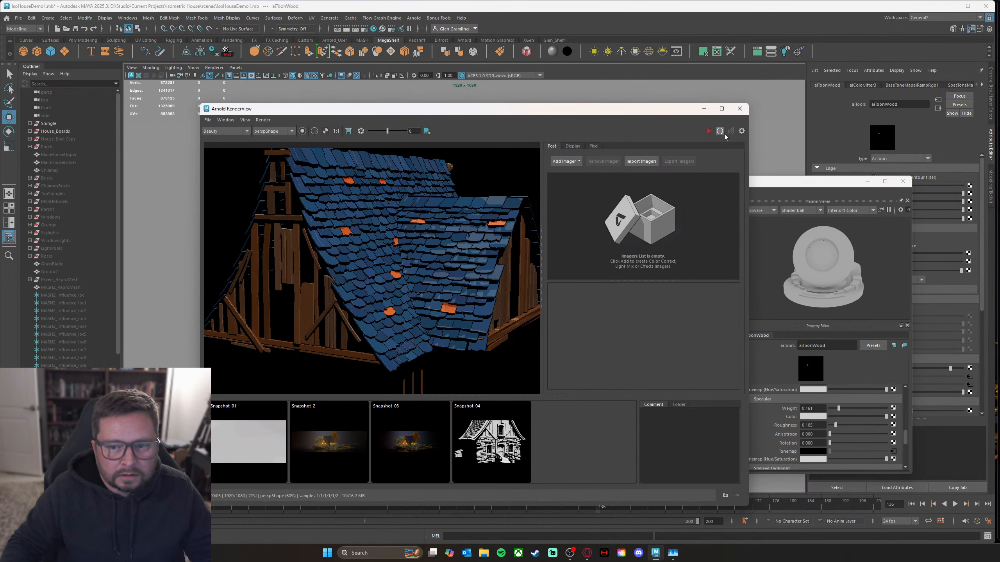
mouse_move(672, 115)
left_mouse_down()
mouse_move(669, 137)
mouse_move(671, 122)
left_mouse_up()
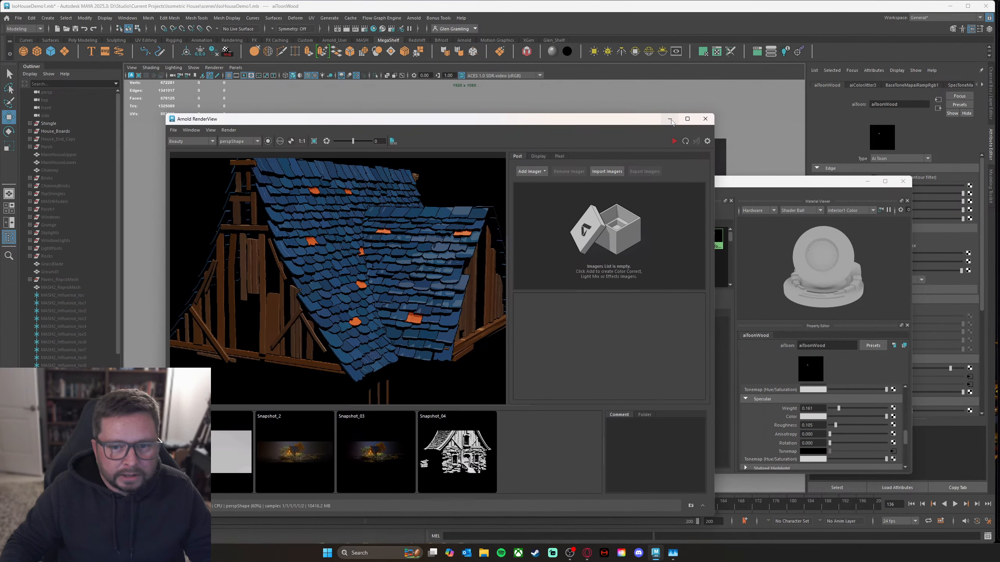
left_click_drag(483, 122, 0, 118)
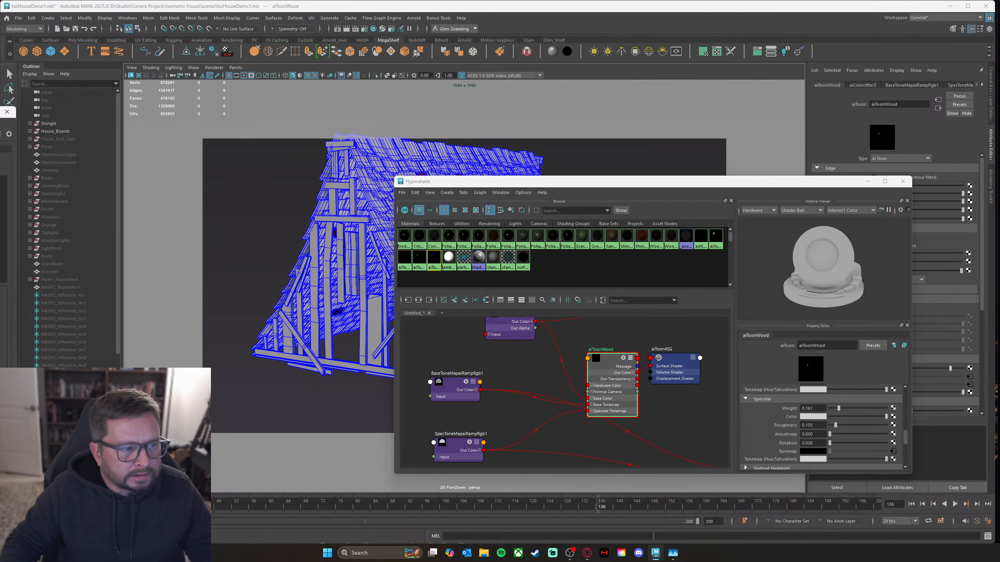
left_click(78, 139)
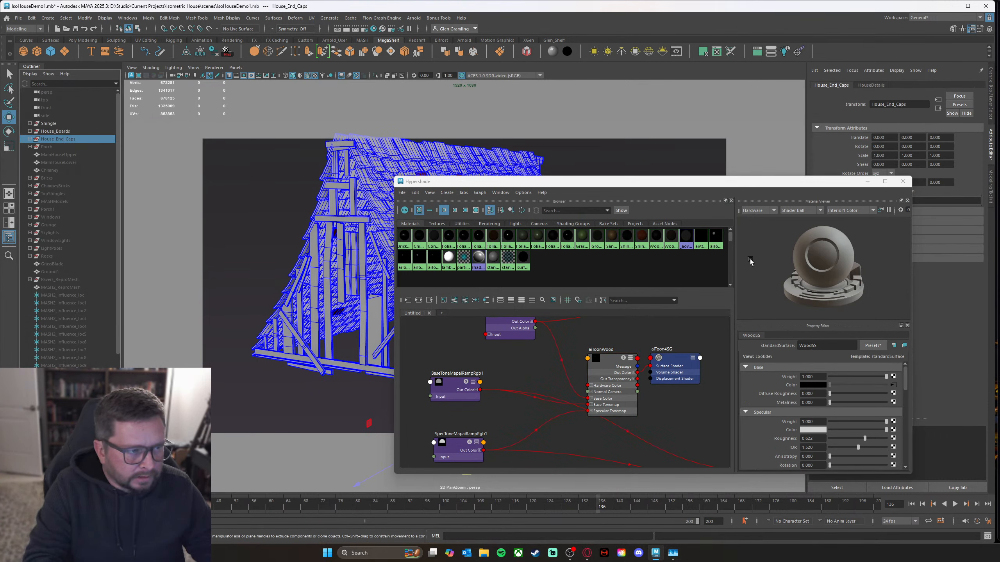
key("shift+h")
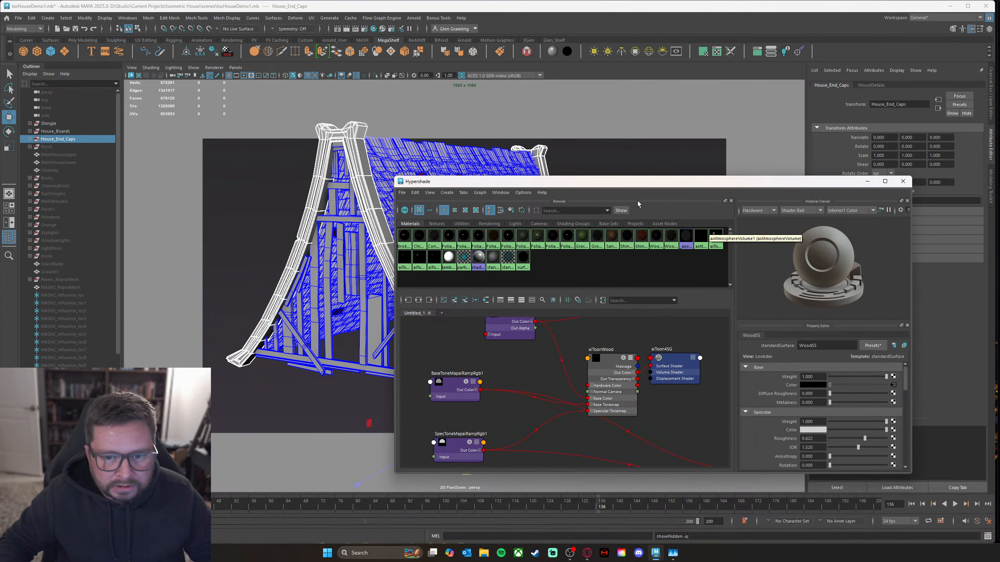
Step: Check the current material of House_End_Caps and assign the existing aiToonWood material to the group
left_click_drag(641, 183, 696, 300)
right_click_drag(364, 165, 369, 354)
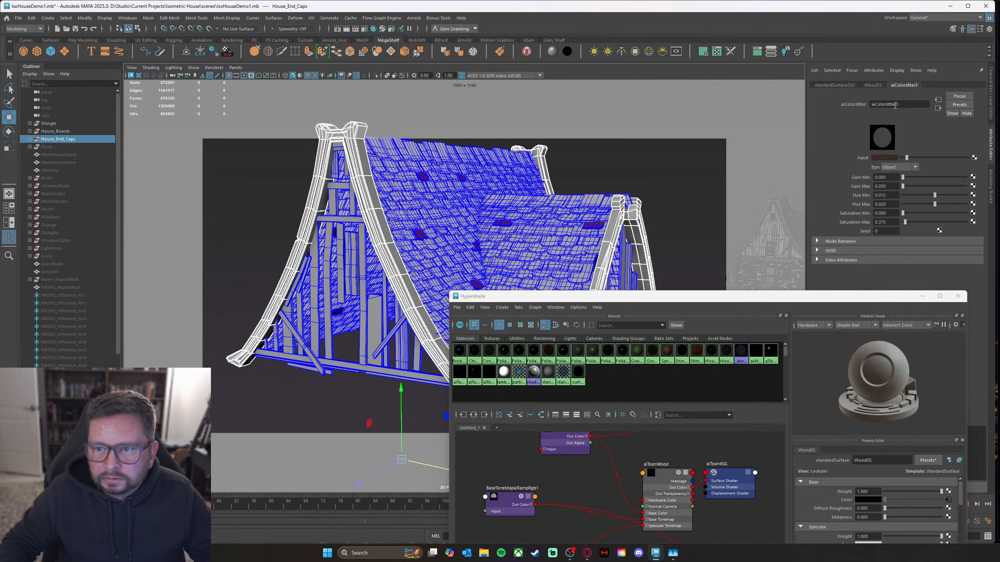
left_click(873, 85)
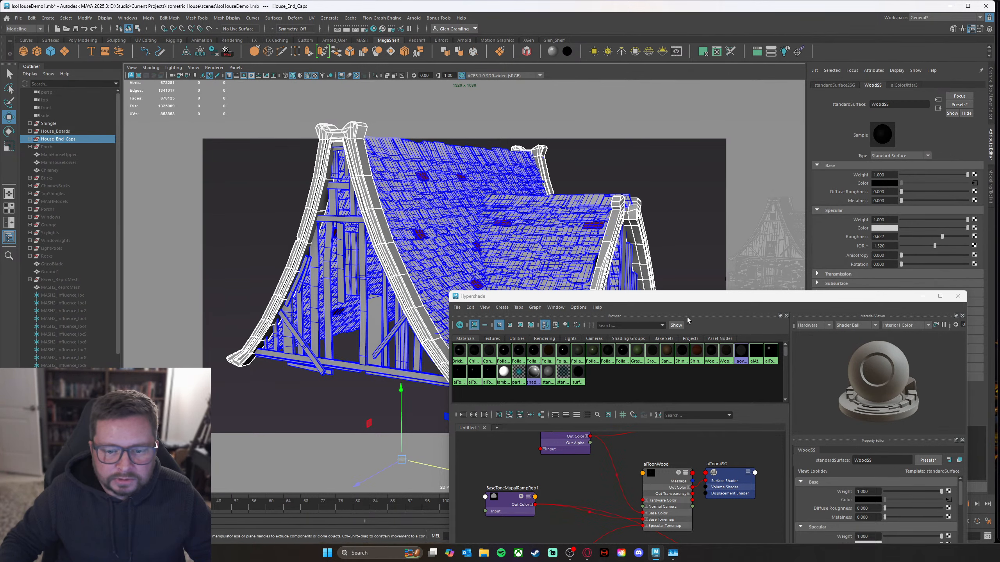
left_click_drag(684, 298, 721, 192)
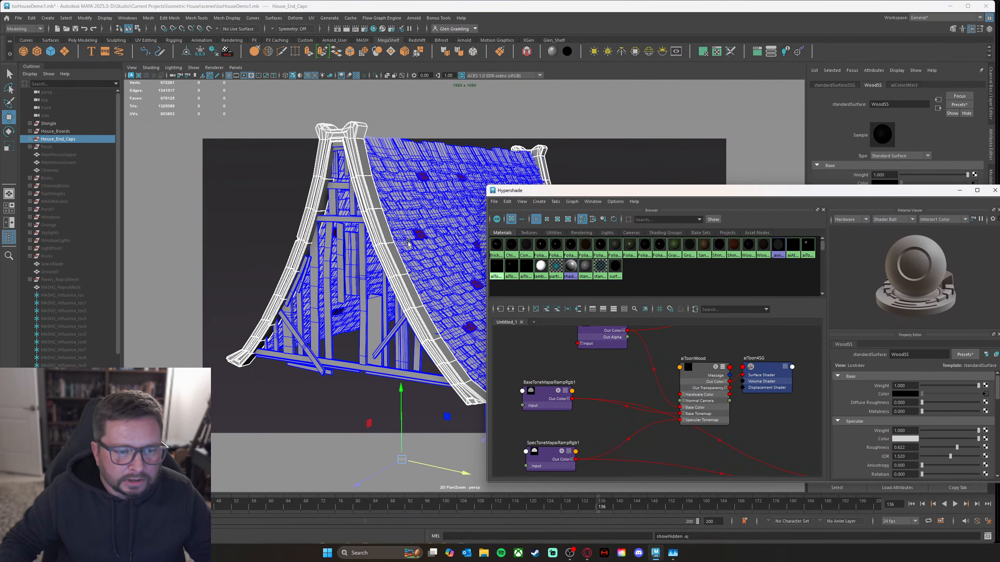
right_click(364, 169)
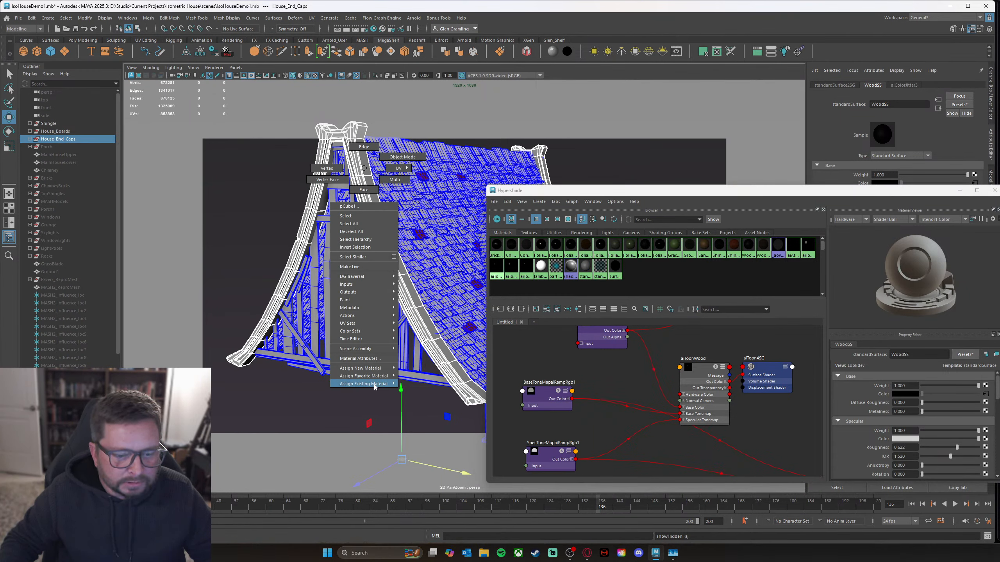
mouse_move(384, 385)
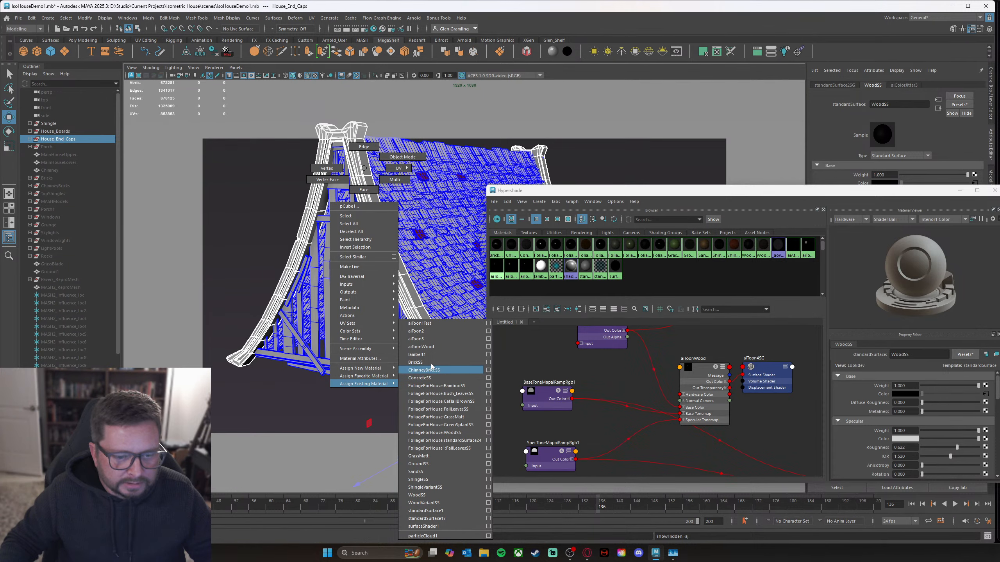
left_click(435, 347)
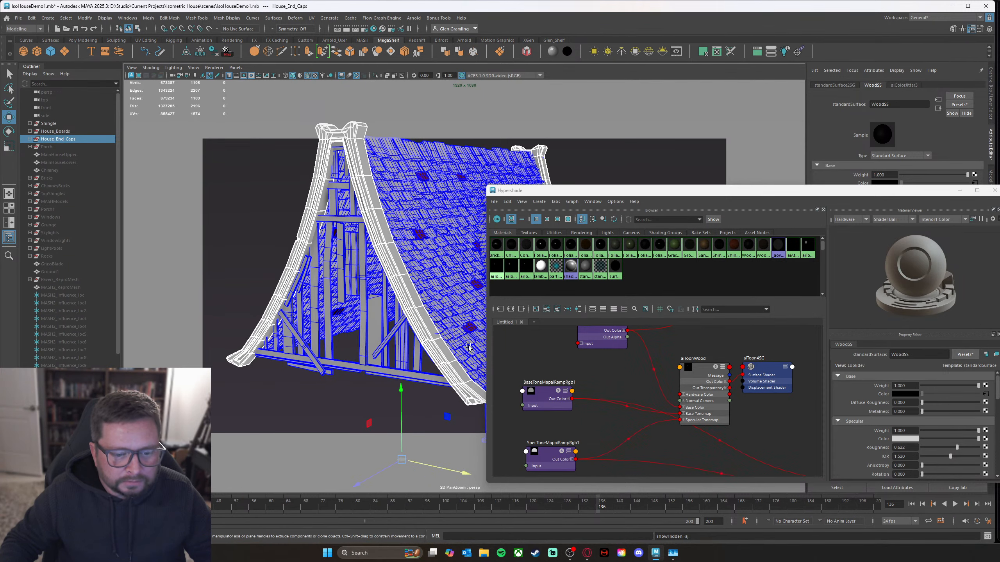
Step: Refresh the Arnold render to check the toon wood on the house end caps
left_click_drag(727, 193, 649, 143)
left_click_drag(0, 121, 510, 88)
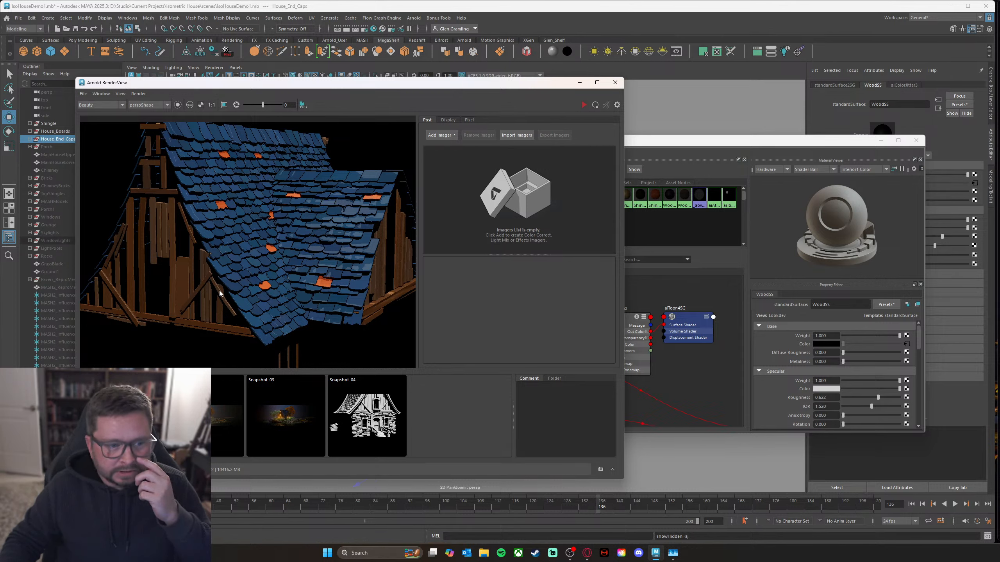
left_click_drag(478, 84, 520, 83)
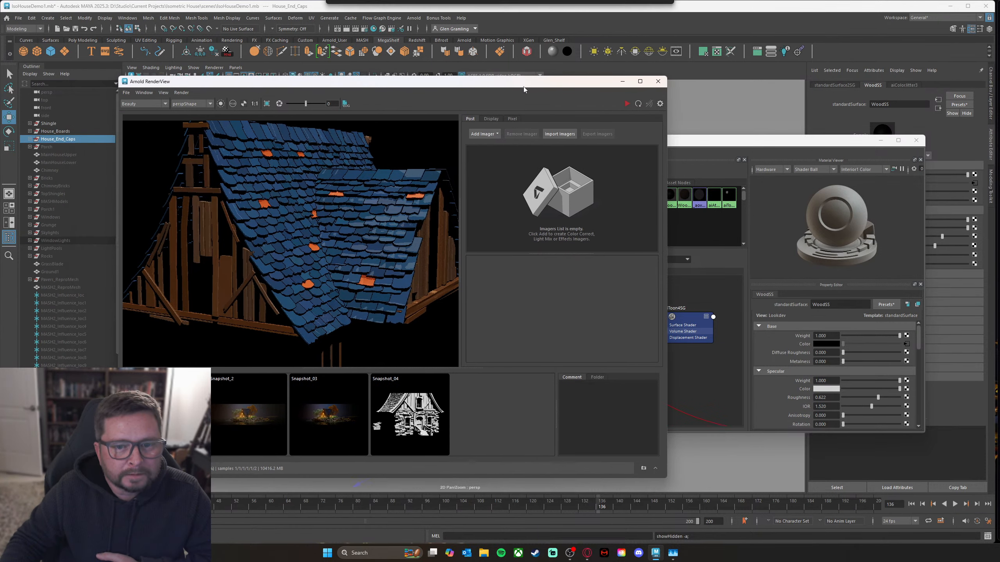
left_click(638, 103)
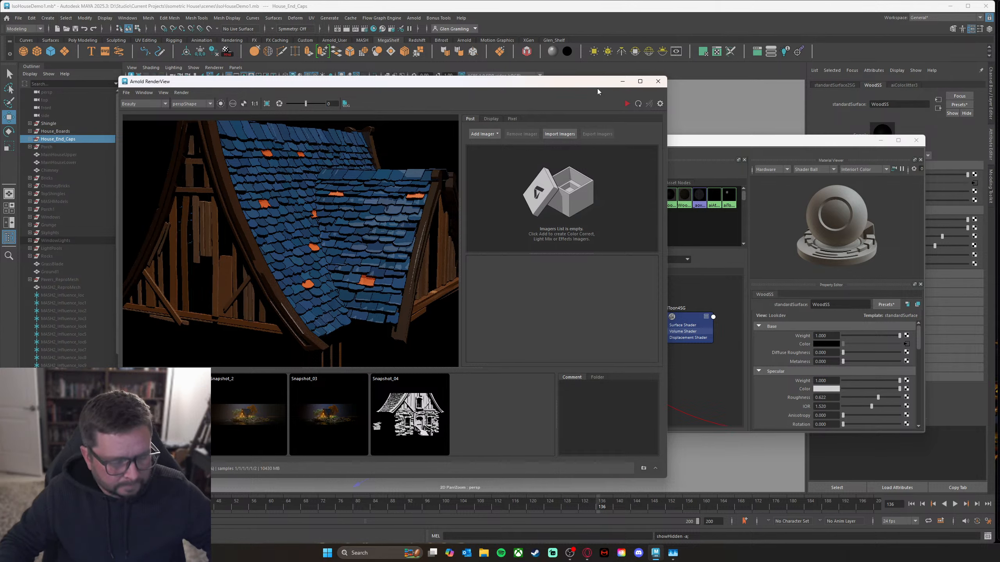
Step: Unhide the Porch group in the scene
left_click_drag(569, 82, 732, 95)
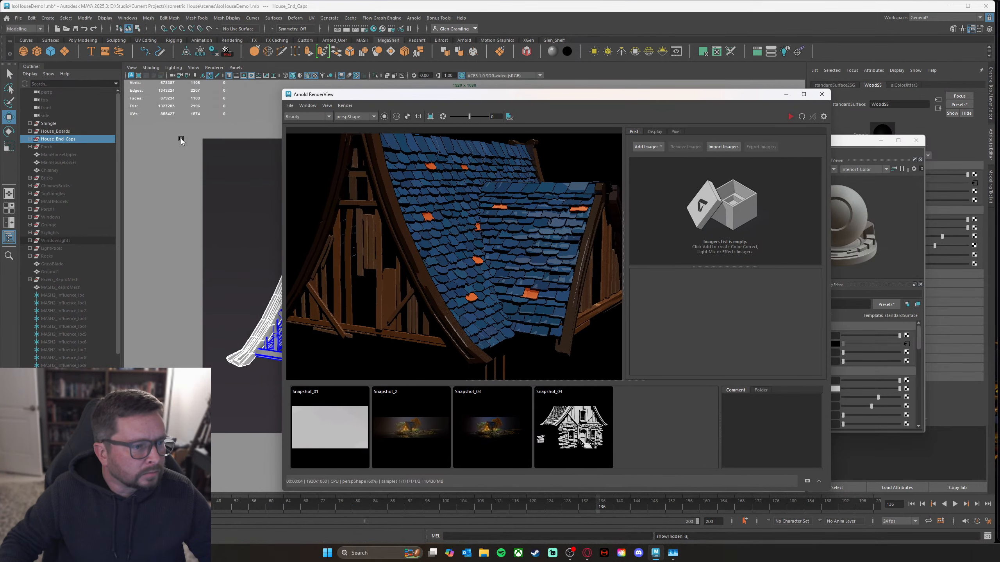
left_click(47, 146)
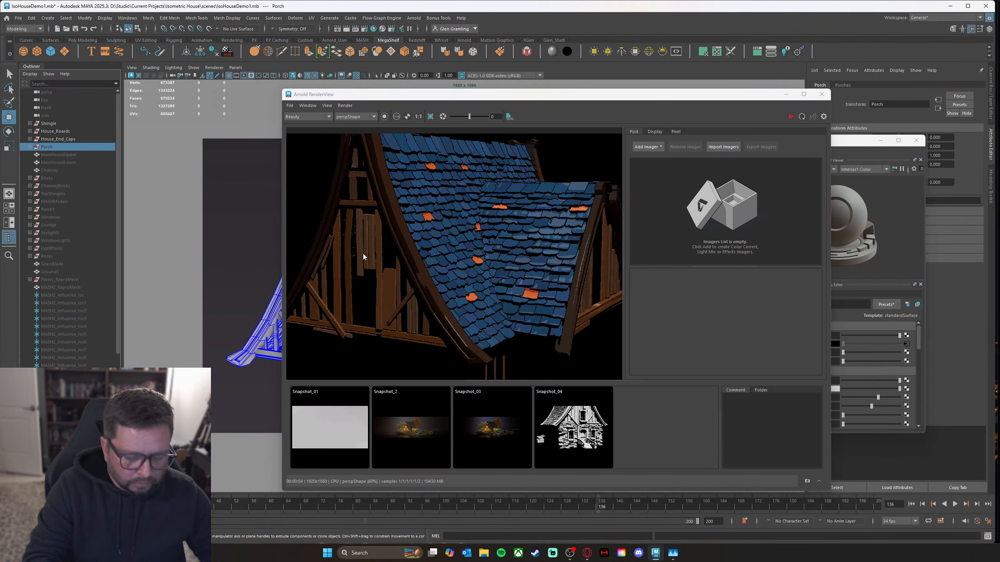
key("shift+h")
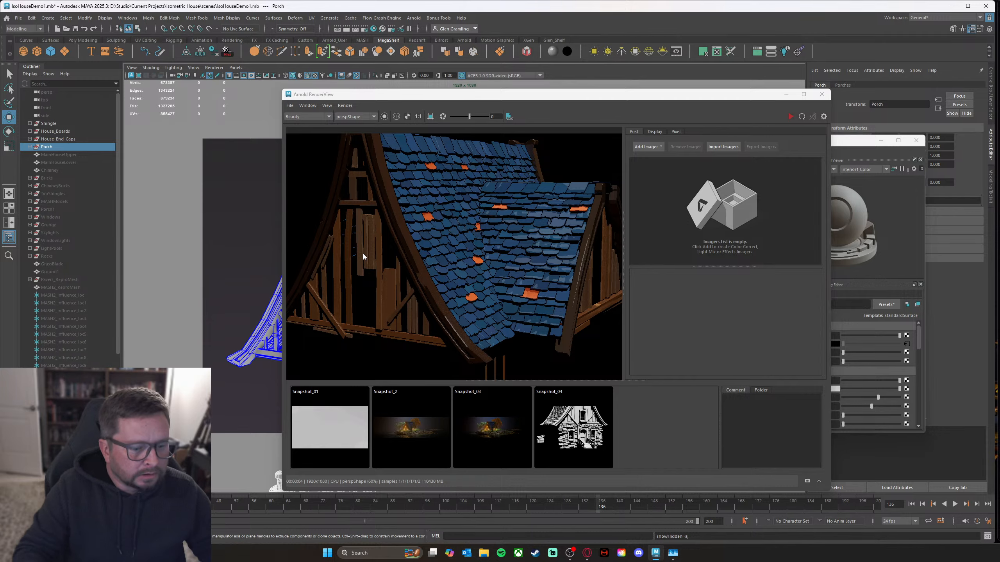
Step: Check the Porch group's current material and assign the existing aiToonWood material to it
left_click_drag(675, 95, 41, 120)
middle_click_drag(363, 288, 336, 193, "alt")
scroll(370, 196, "down", 3)
right_click_drag(357, 322, 352, 513)
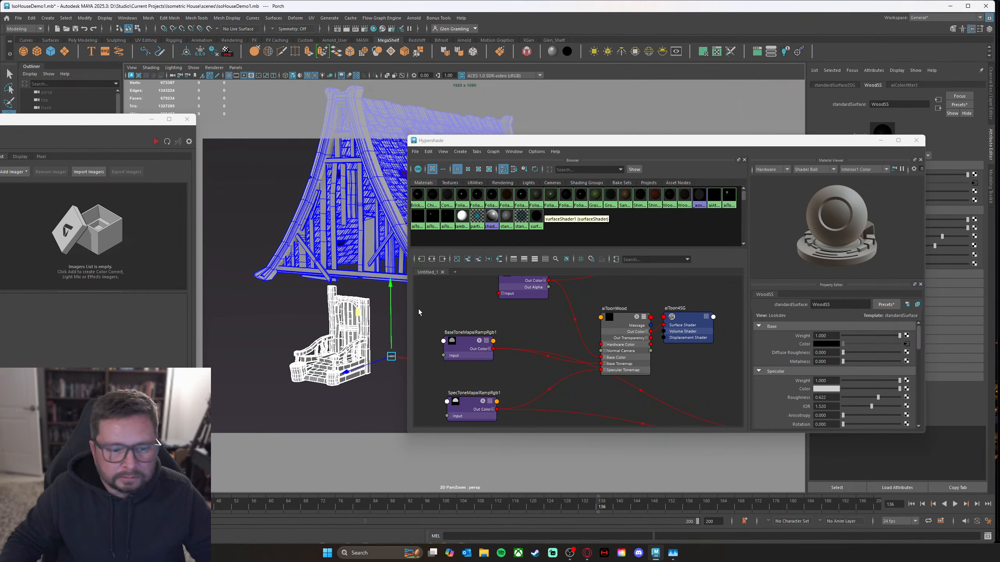
right_click(345, 313)
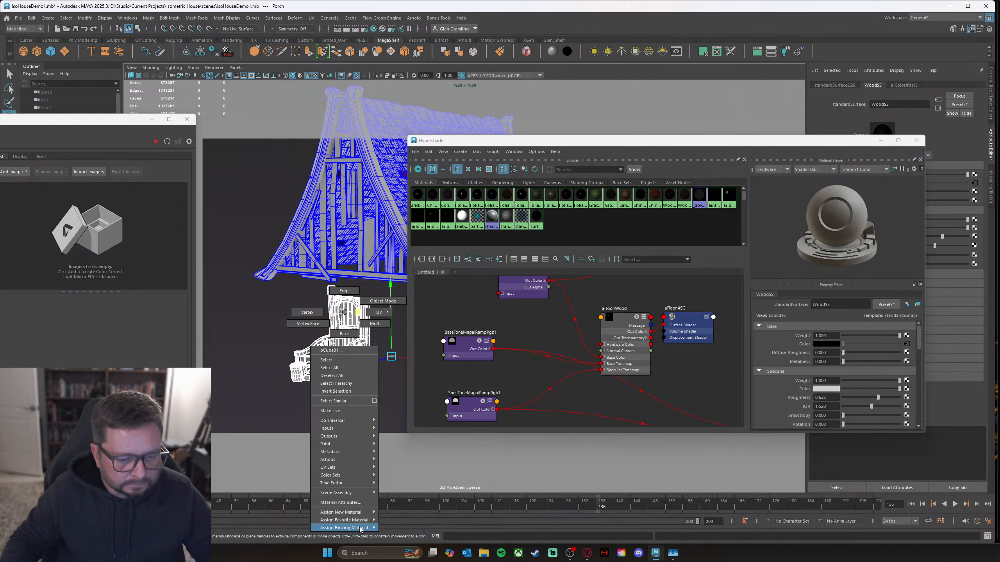
mouse_move(360, 530)
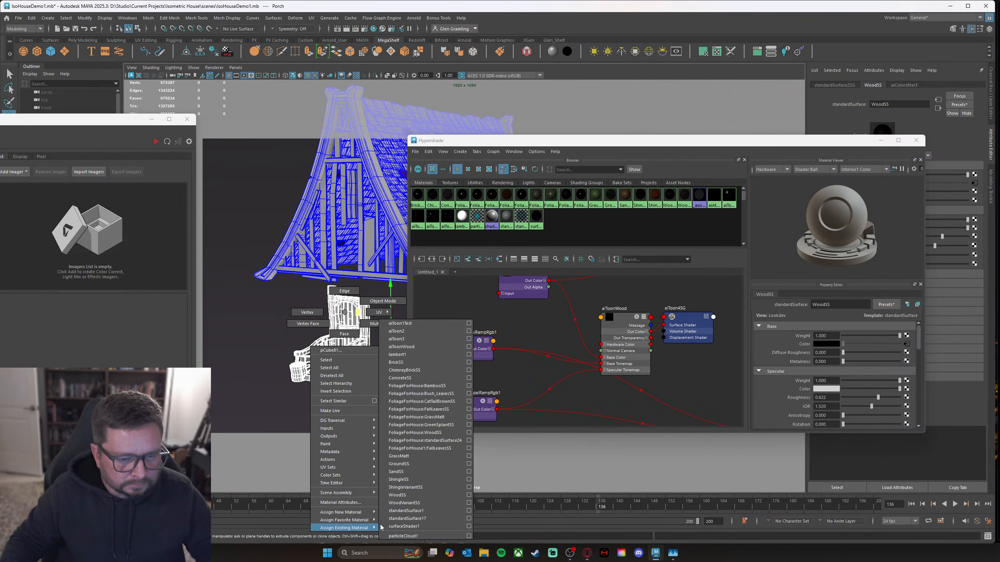
left_click(415, 346)
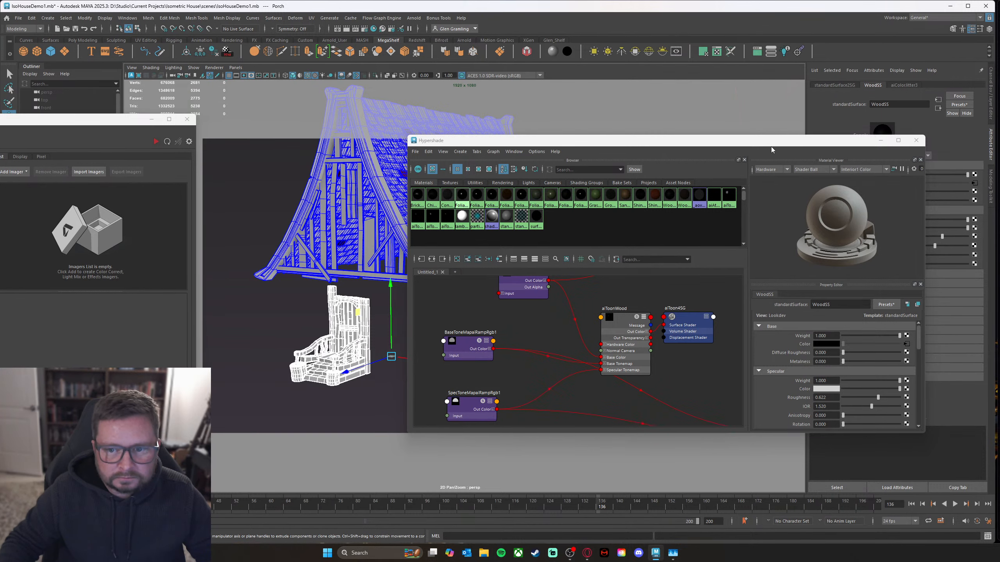
left_click_drag(770, 145, 763, 148)
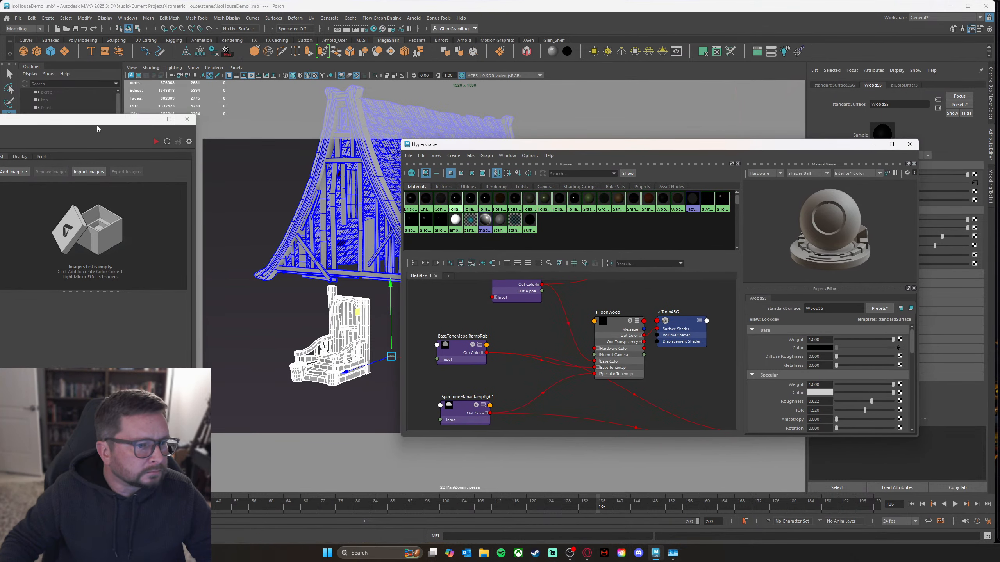
Step: Unhide the MainHouseUpper object in the scene and move the render window out of the way
left_click_drag(92, 120, 686, 87)
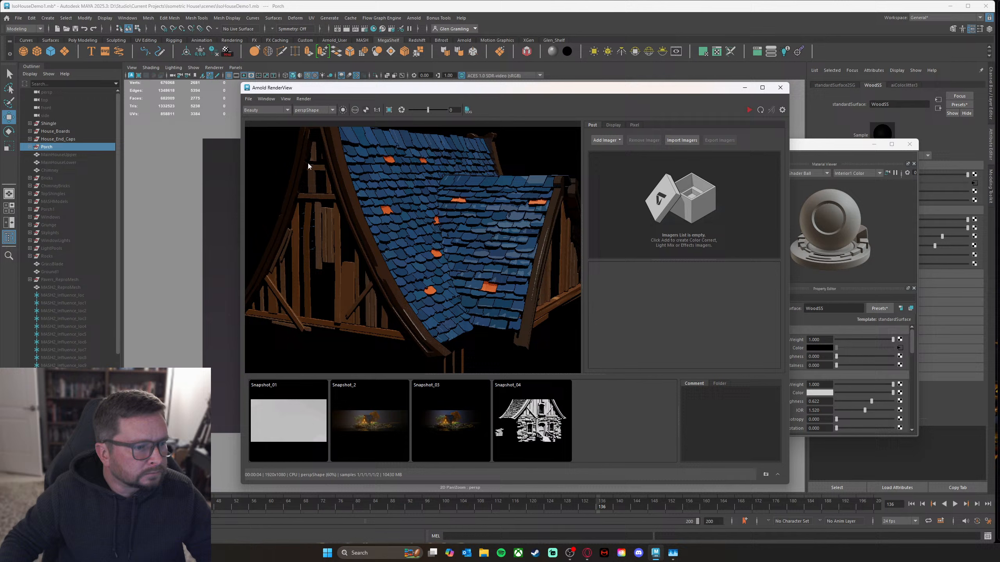
left_click(74, 156)
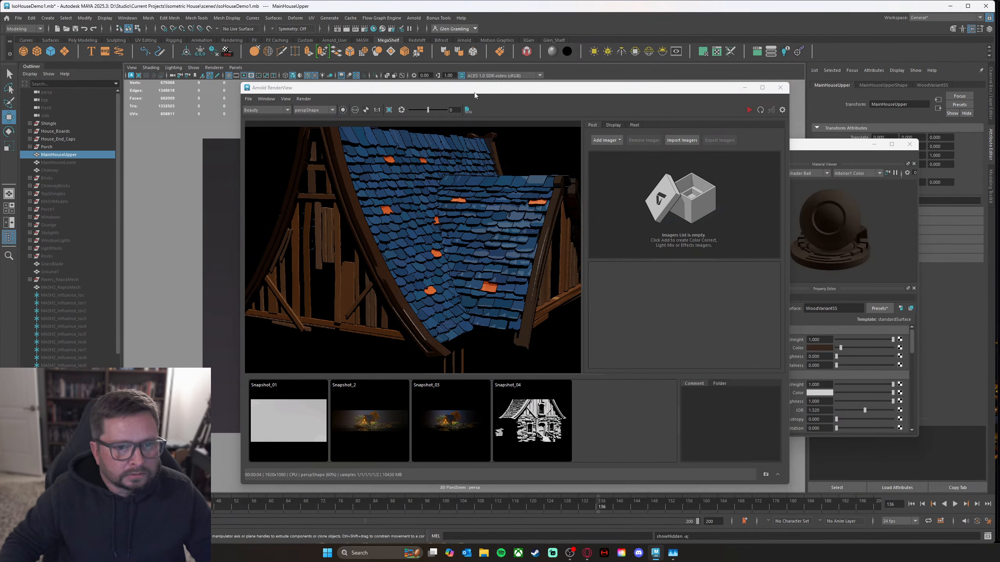
left_click_drag(475, 93, 0, 109)
Step: Check which material is currently assigned to MainHouseUpper by opening its material attributes
left_click_drag(273, 194, 283, 210, "alt")
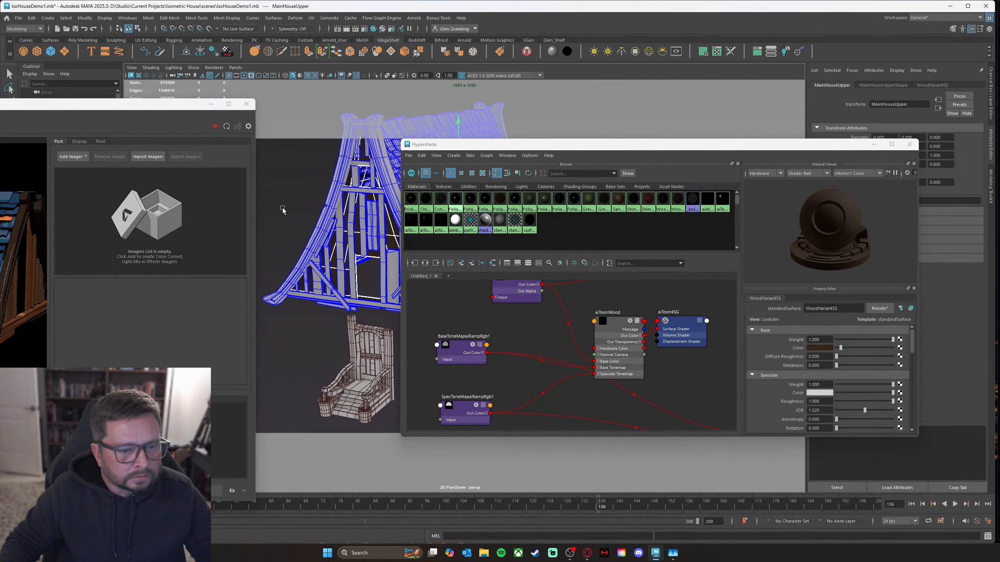
left_click_drag(364, 248, 361, 245, "alt")
right_click(359, 234)
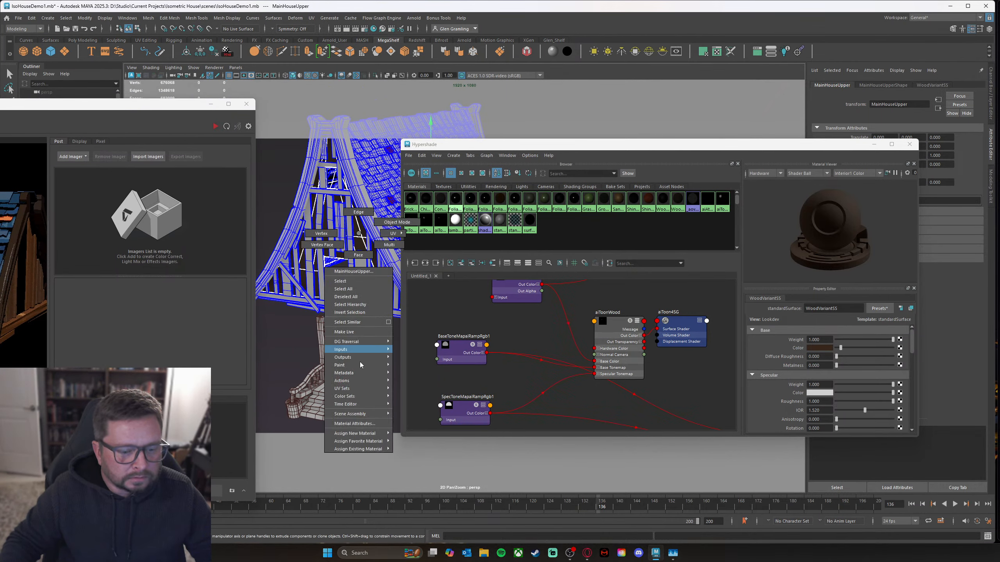
left_click(358, 424)
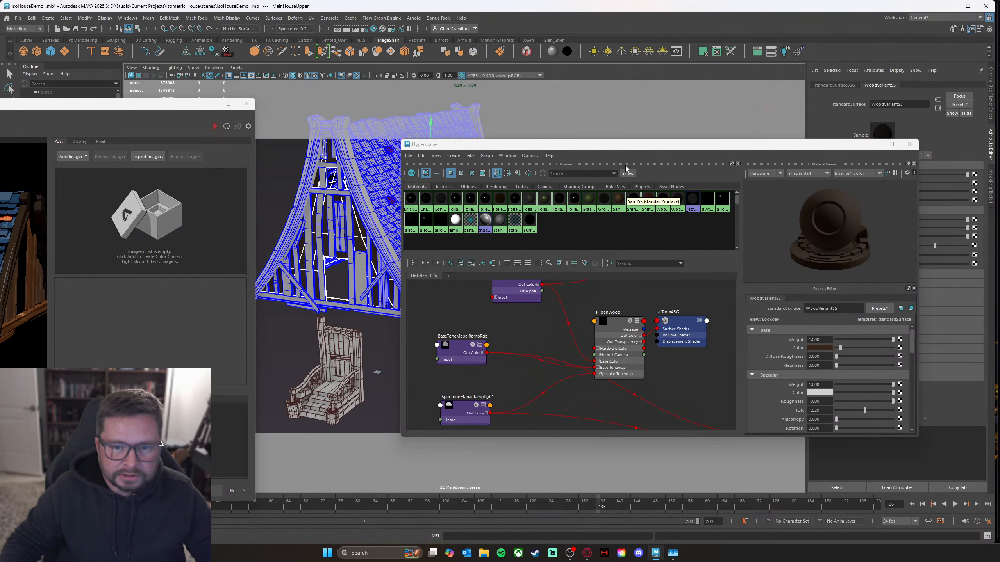
Step: Graph the ShingleVariantSS and aiToon1Test materials together in Hypershade and move the two tone map ramp nodes away from the shaders
left_click_drag(637, 149, 542, 105)
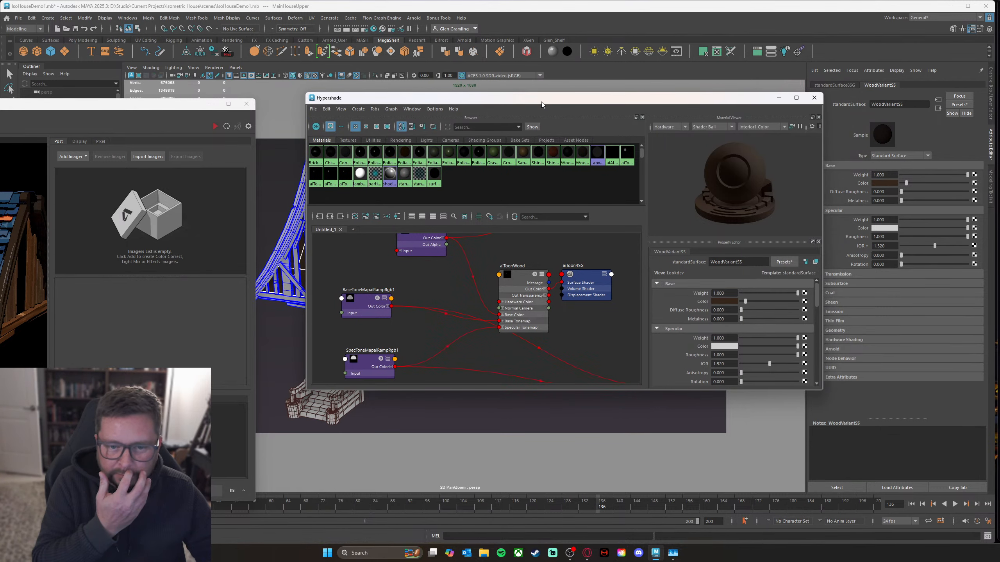
scroll(457, 281, "down", 5)
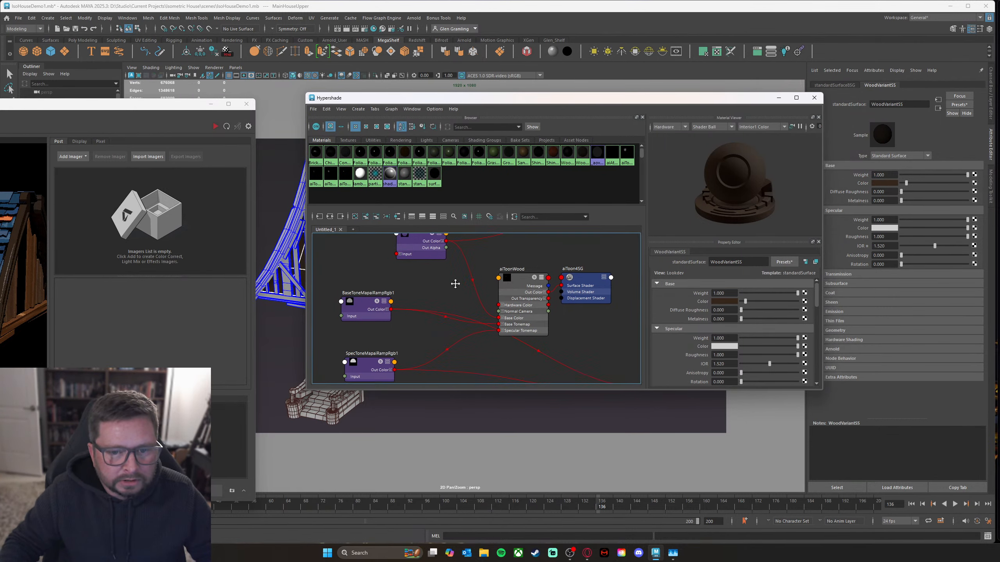
middle_click_drag(479, 298, 460, 278, "alt")
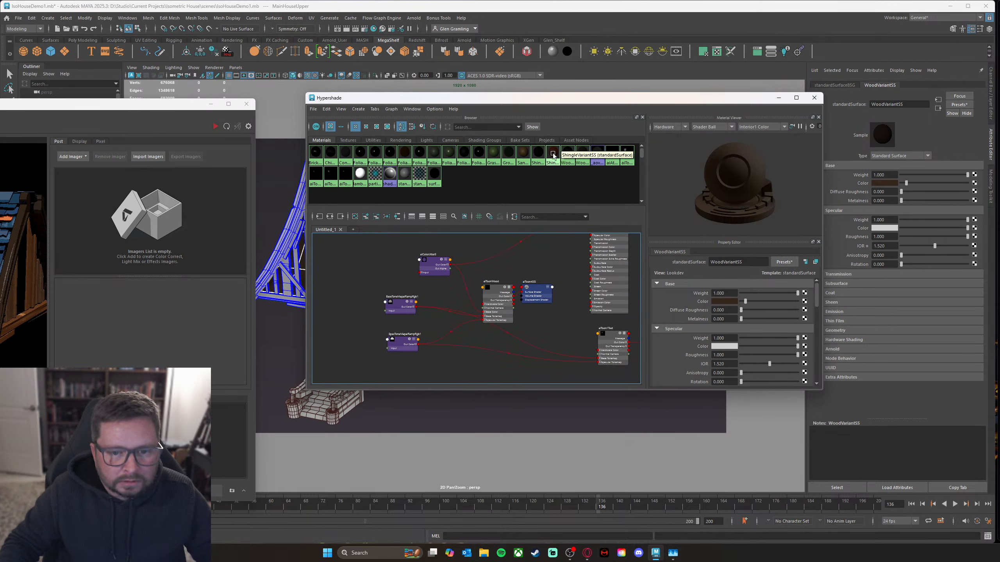
left_click(553, 155)
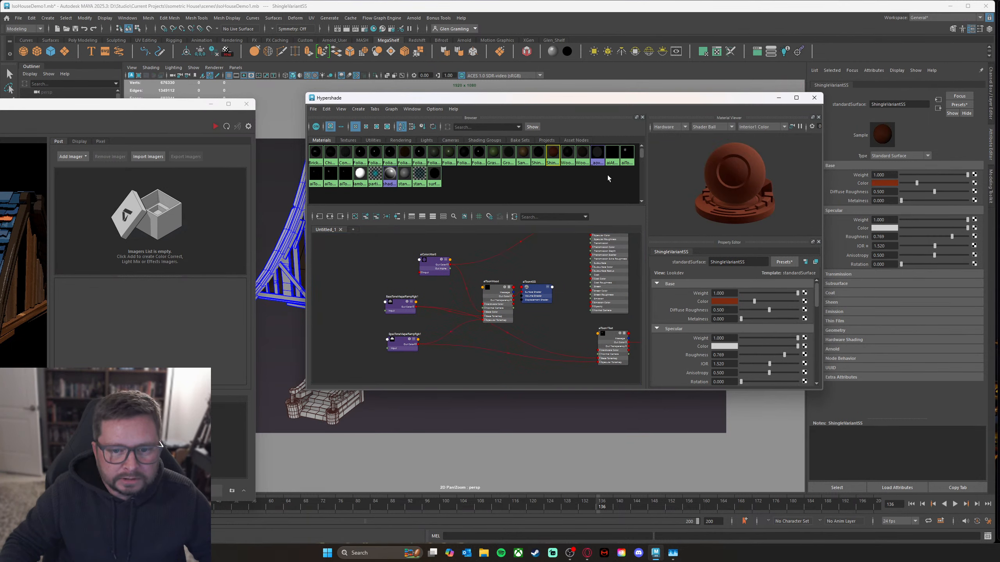
left_click(630, 156)
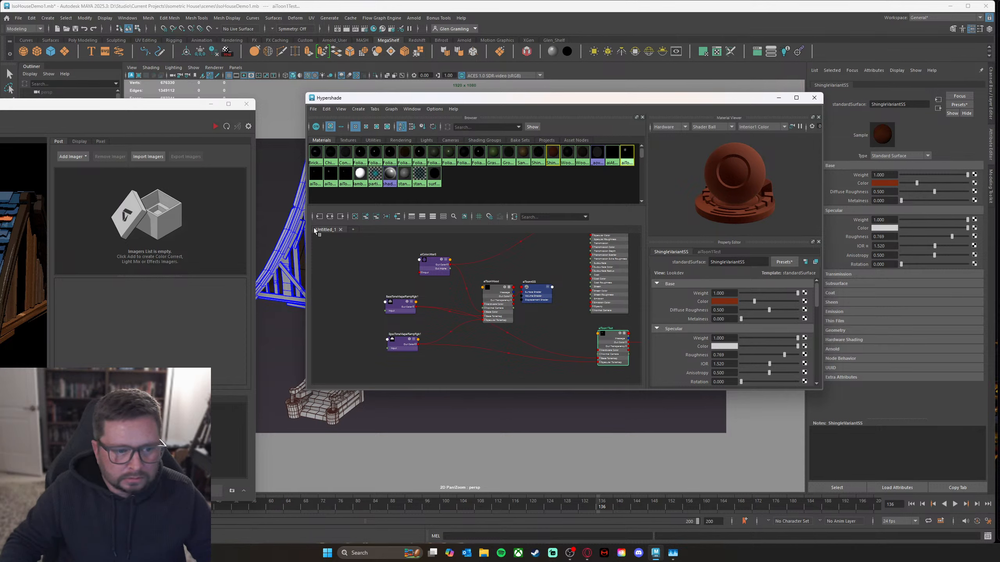
left_click(330, 217)
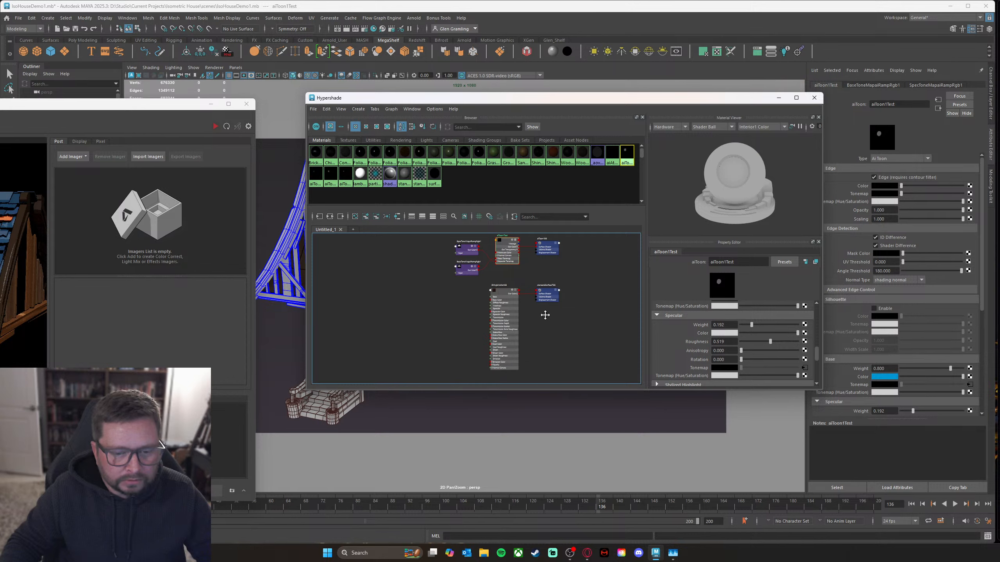
left_click_drag(436, 253, 395, 300)
right_click_drag(449, 358, 473, 301, "alt")
middle_click_drag(475, 296, 444, 343, "alt")
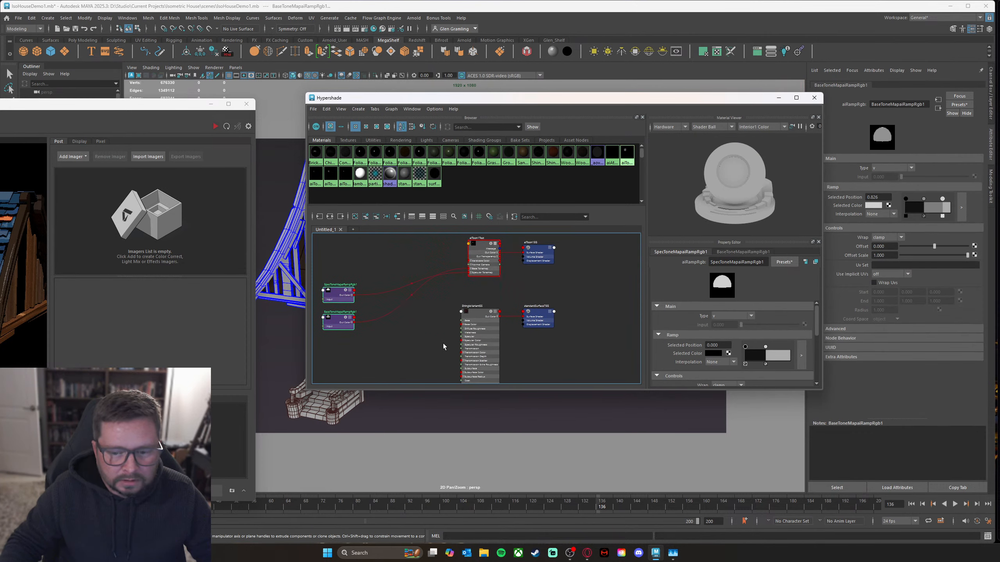
Step: Review the aiToon1Test attributes and sample the base color of ShingleVariantSS
left_click(480, 272)
scroll(780, 358, "up", 10)
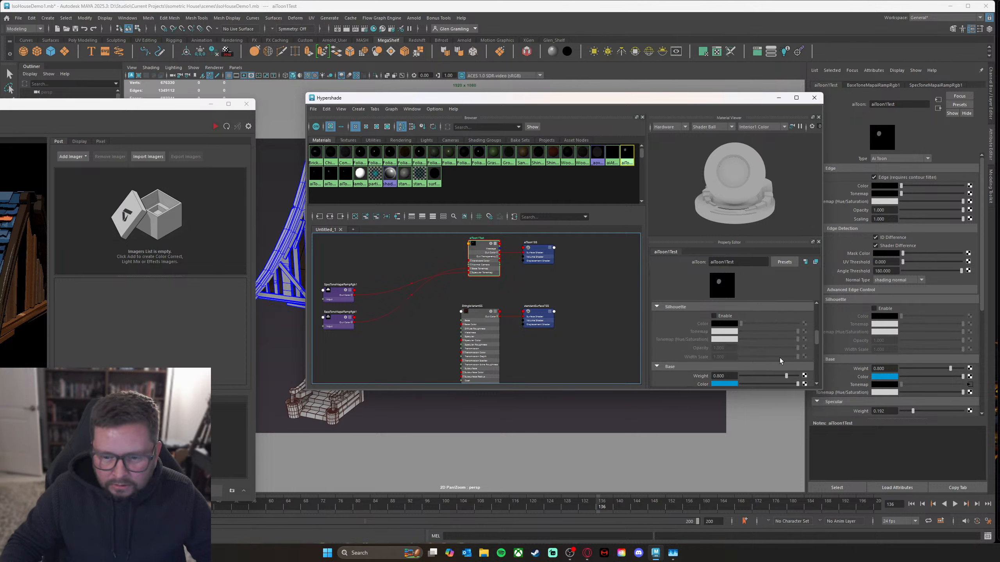
scroll(780, 358, "up", 2)
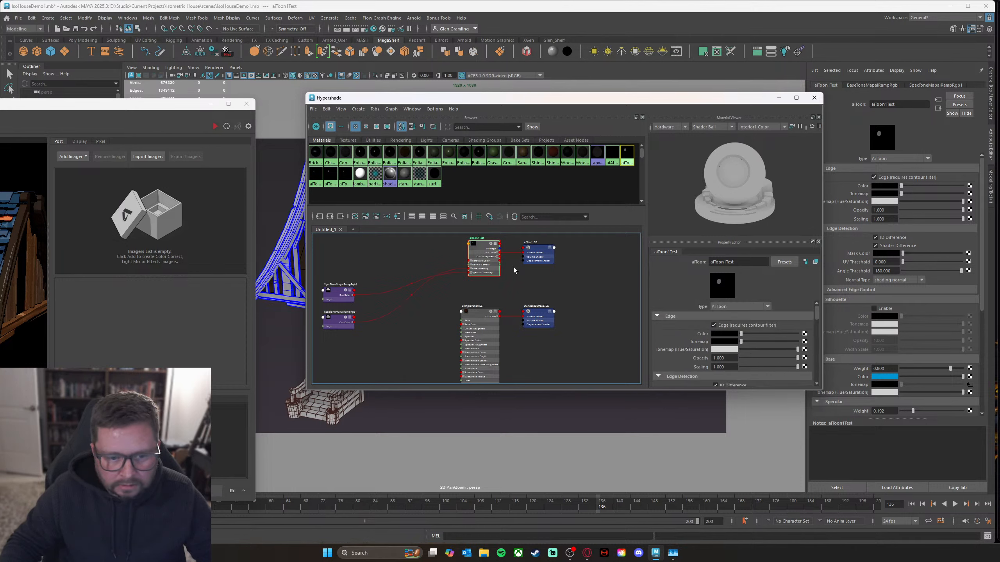
left_click(479, 320)
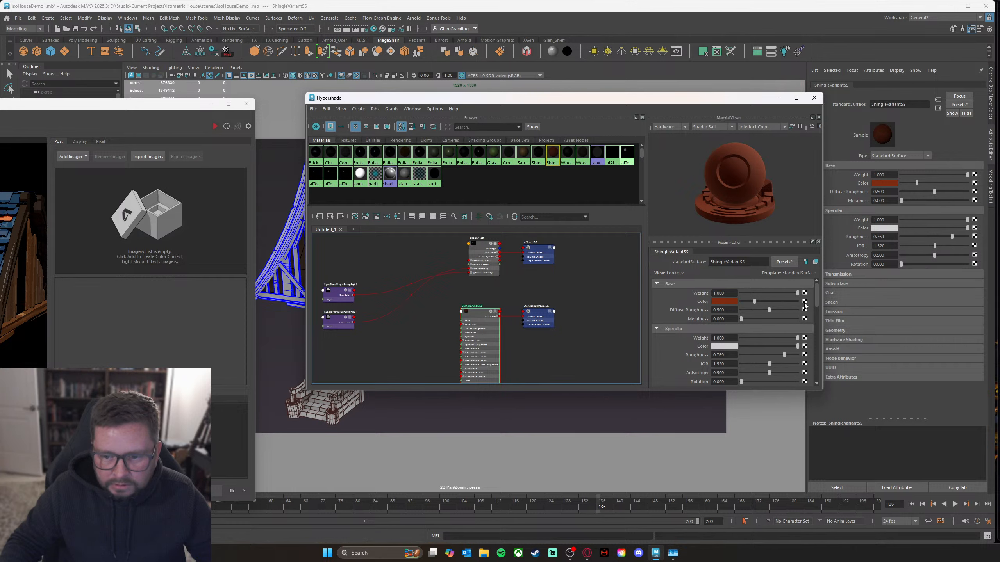
left_click(720, 302)
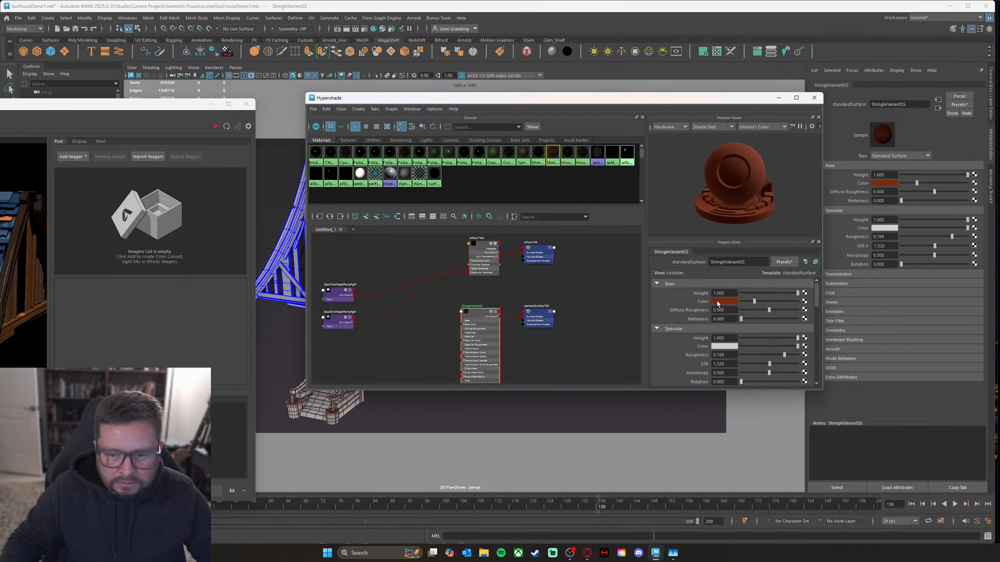
left_click(717, 301)
left_click(578, 353)
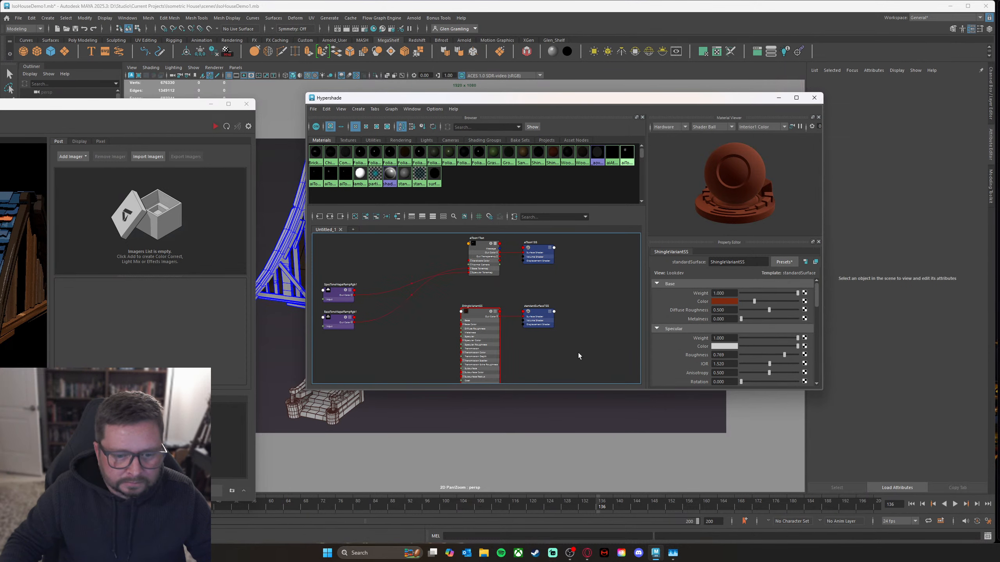
Step: Create a new aiToon shader in the node graph and move it into the empty area beside ShingleVariantSS
middle_click_drag(547, 359, 577, 367, "alt")
middle_click_drag(530, 302, 576, 280, "alt")
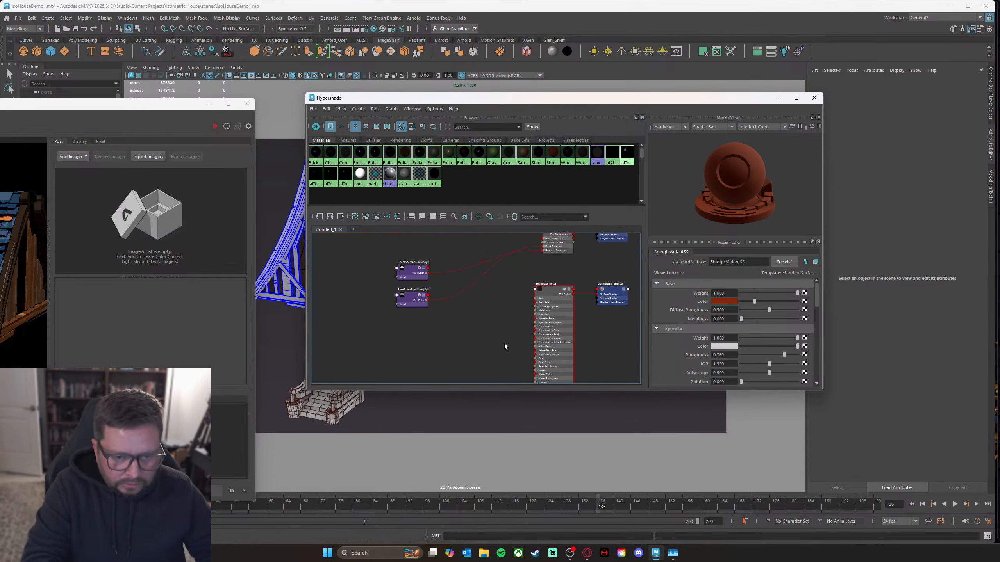
key("Tab")
type("wood")
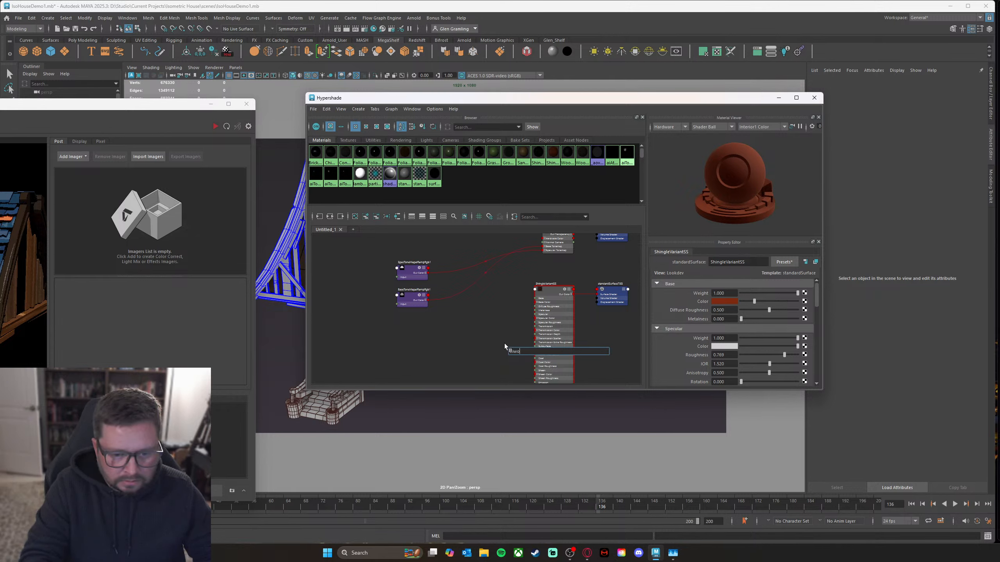
key("BackSpace")
key("BackSpace")
key("BackSpace")
key("BackSpace")
type("aitoon")
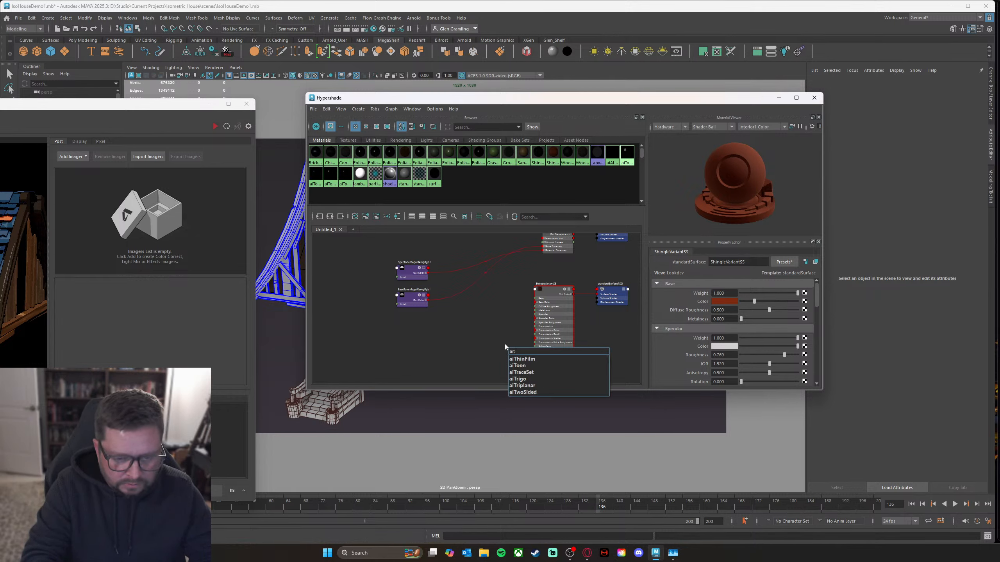
key("Return")
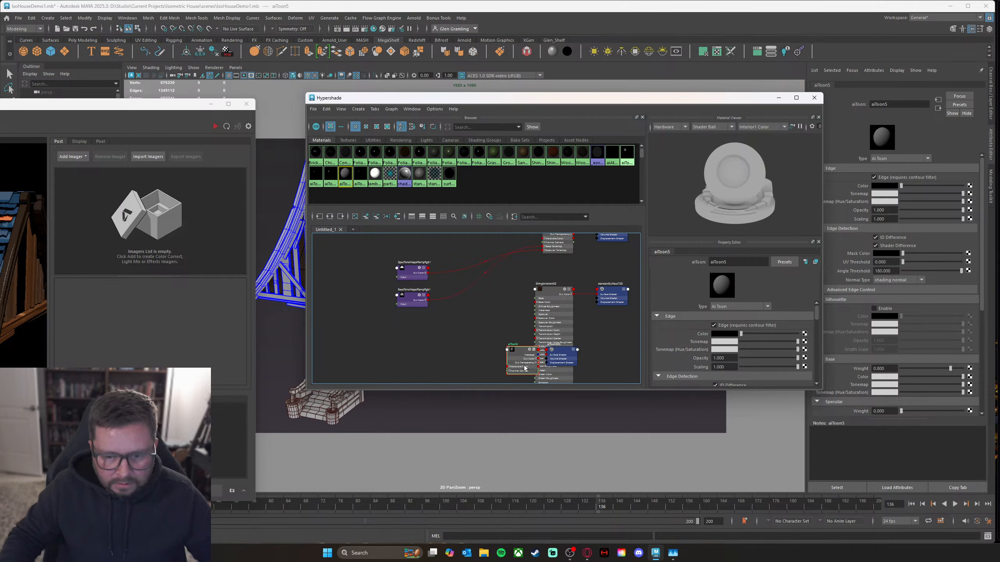
left_click_drag(532, 364, 500, 343)
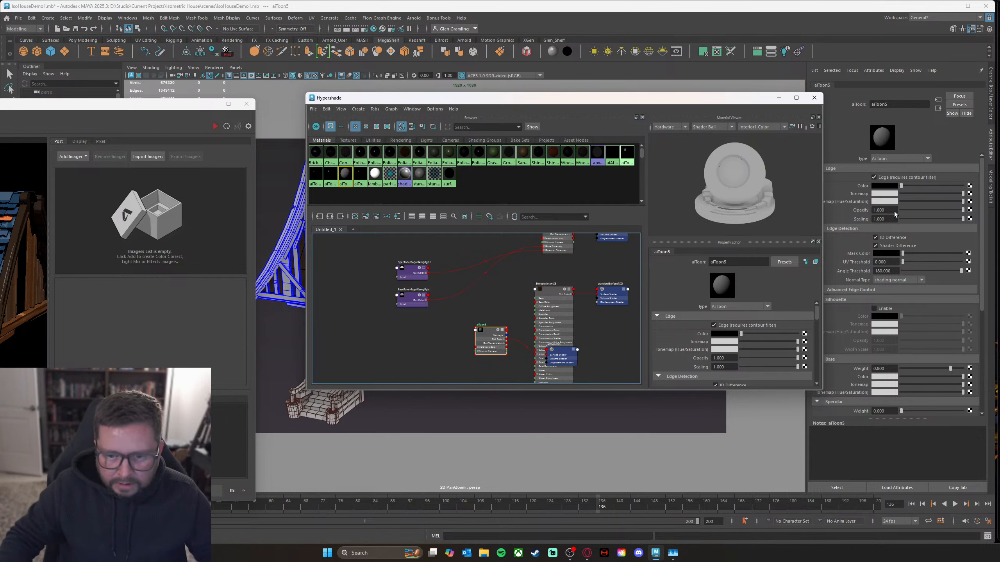
Step: Rename the new aiToon shader to aiToonWoodV
left_click(734, 263)
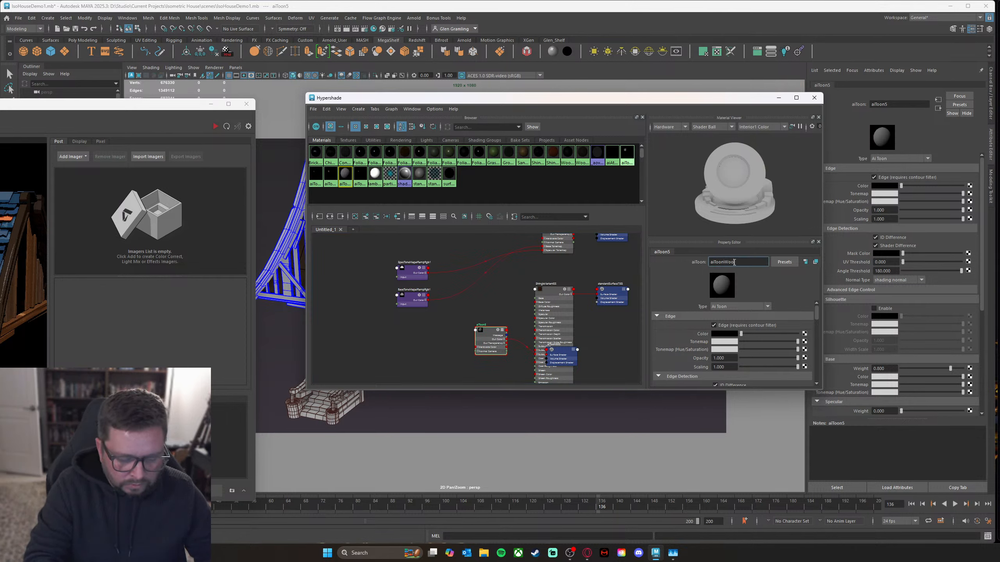
type("WoodV")
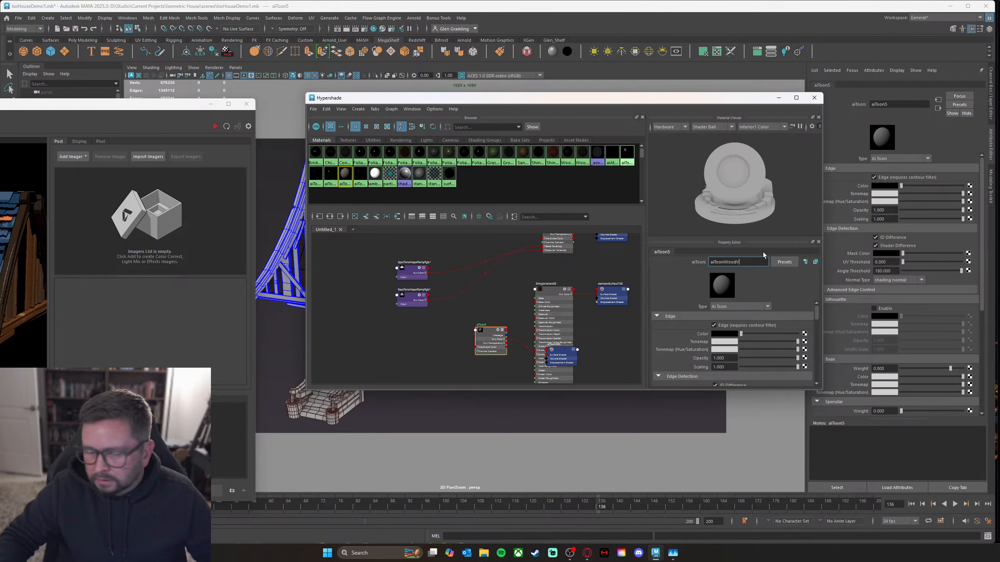
left_click(486, 303)
middle_click_drag(510, 307, 533, 302, "alt")
left_click(507, 325)
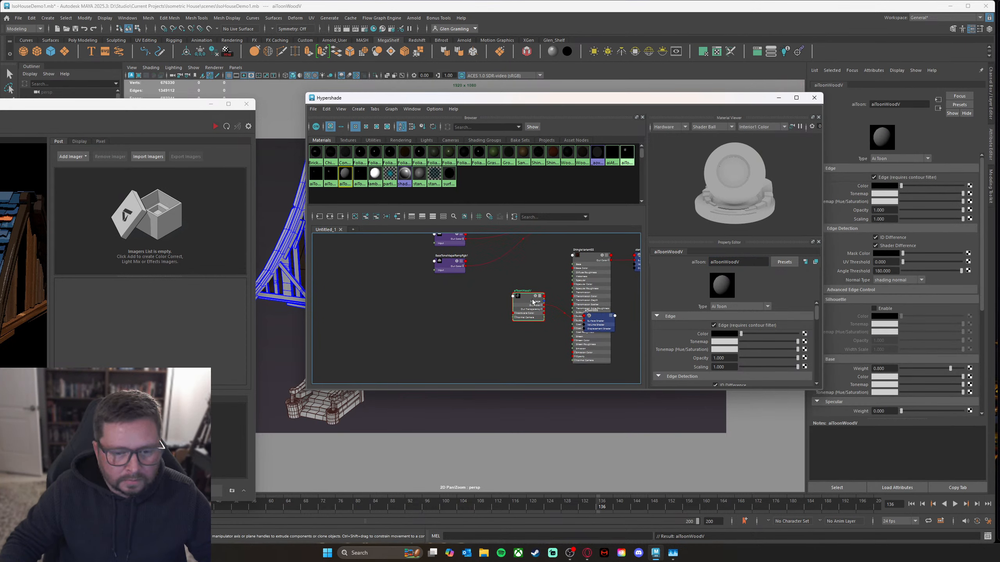
Step: Arrange the node graph with aiToonWoodV clear of the other nodes and the two tone map ramps on its input side
left_click_drag(532, 300, 532, 279)
middle_click_drag(455, 307, 464, 343, "alt")
scroll(506, 345, "down", 2)
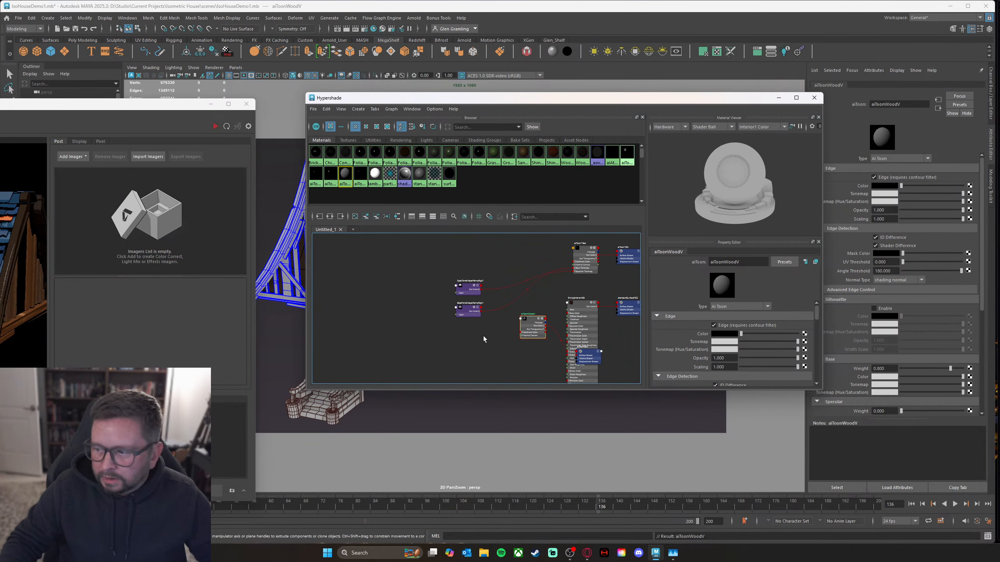
left_click_drag(441, 274, 470, 330)
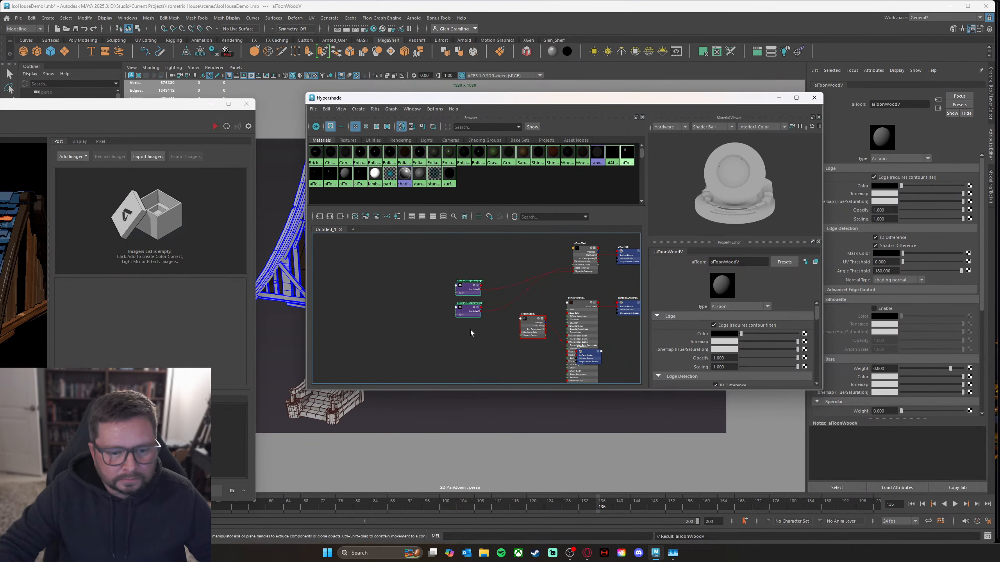
left_click_drag(460, 313, 422, 333)
middle_click_drag(465, 372, 455, 345, "alt")
right_click_drag(456, 346, 518, 345, "alt")
middle_click_drag(517, 348, 509, 389, "alt")
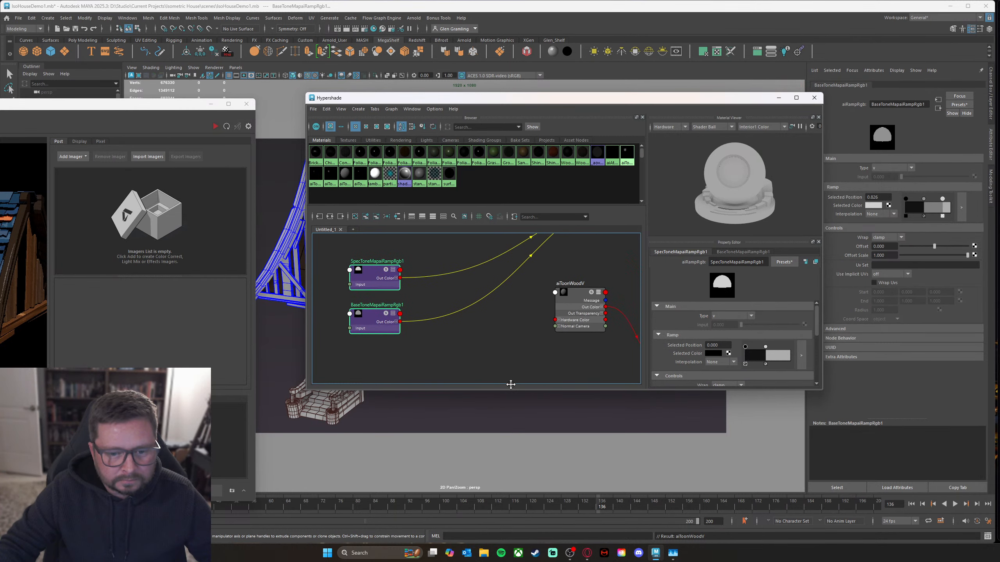
Step: Set the base color of aiToonWoodV to the rust-red shingle variant color from the color history
left_click(581, 310)
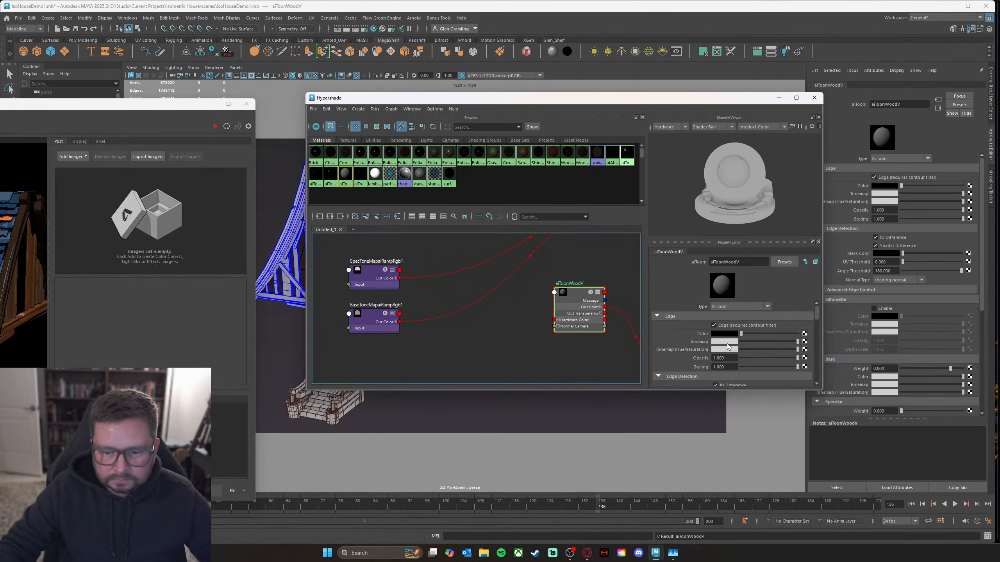
scroll(726, 346, "down", 5)
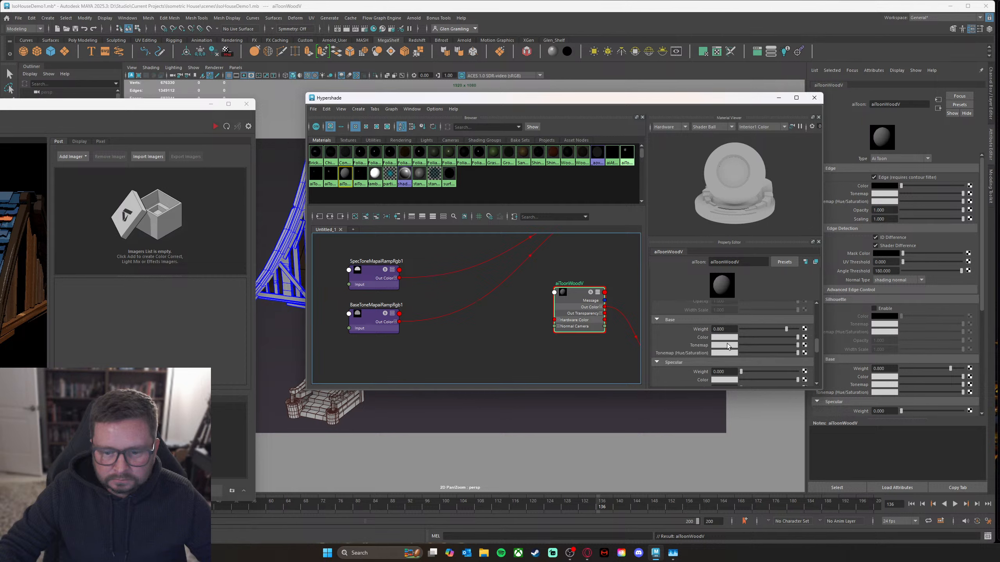
left_click(727, 338)
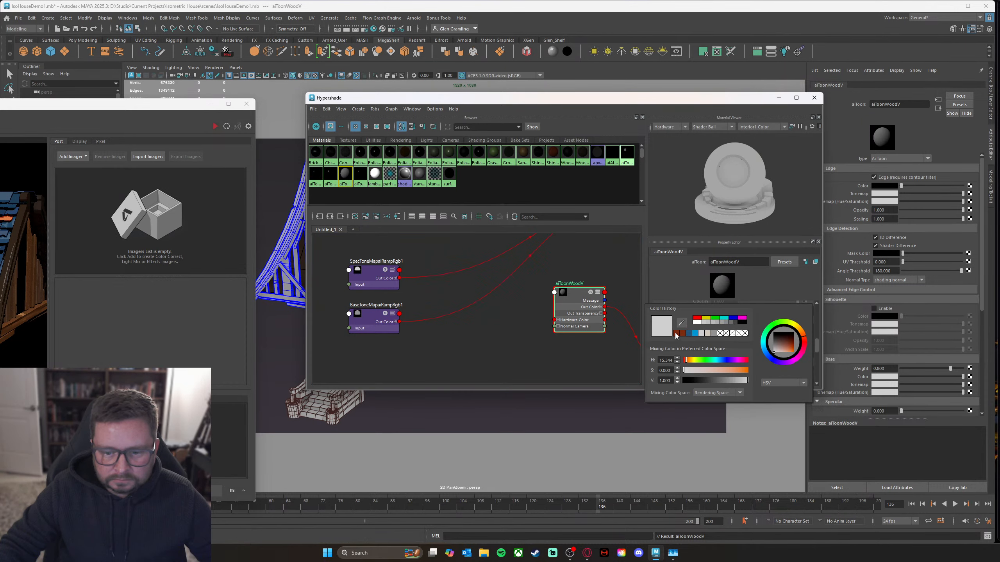
left_click(676, 333)
Step: Connect the SpecToneMap ramp to the specular tonemap of aiToonWoodV and the BaseToneMap ramp to its base tonemap
scroll(777, 358, "down", 2)
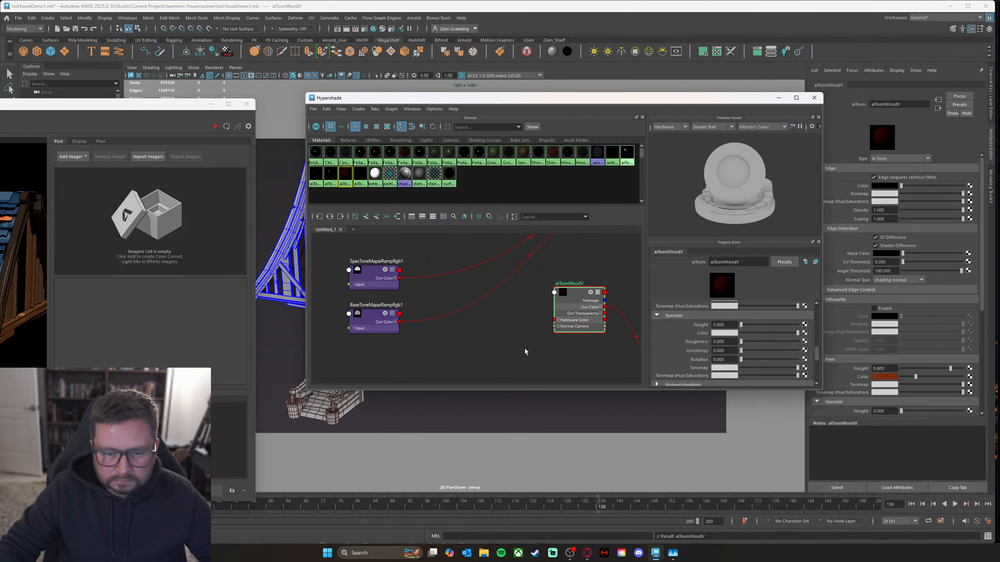
left_click_drag(378, 280, 725, 368)
scroll(738, 363, "up", 1)
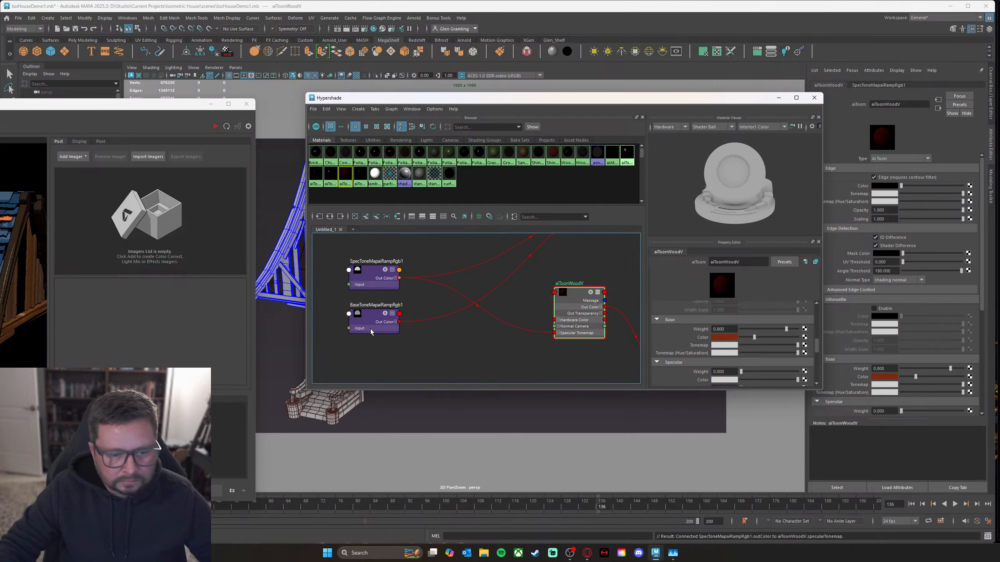
middle_click_drag(457, 342, 724, 345)
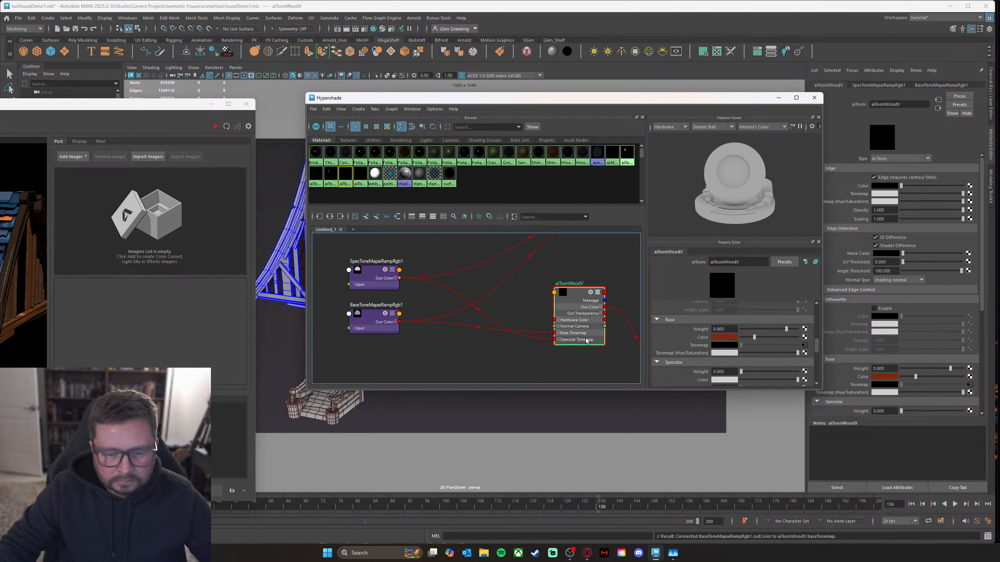
scroll(779, 347, "down", 1)
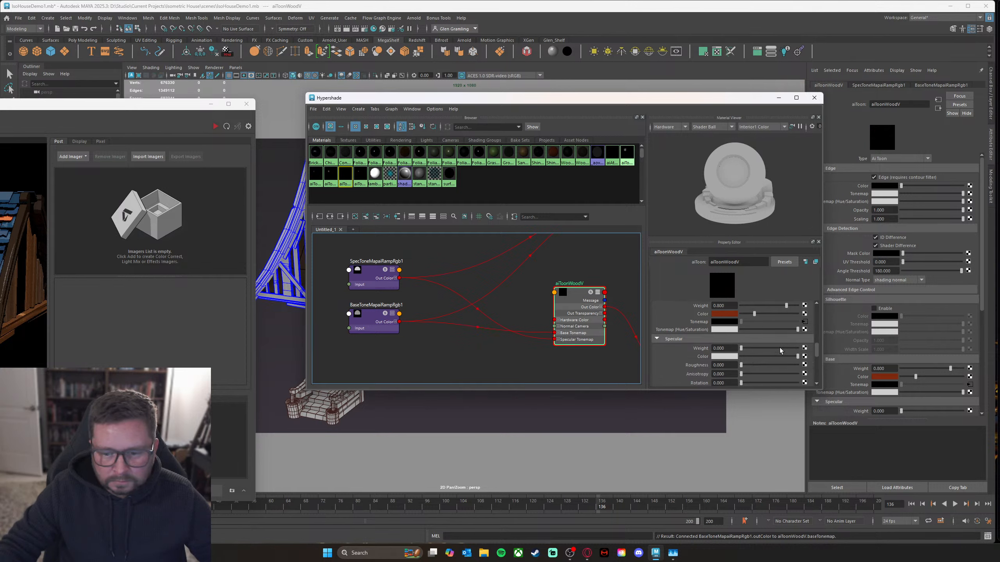
Step: Set the specular weight of aiToonWoodV to about 0.112 and its specular roughness to about 0.091
left_click(746, 349)
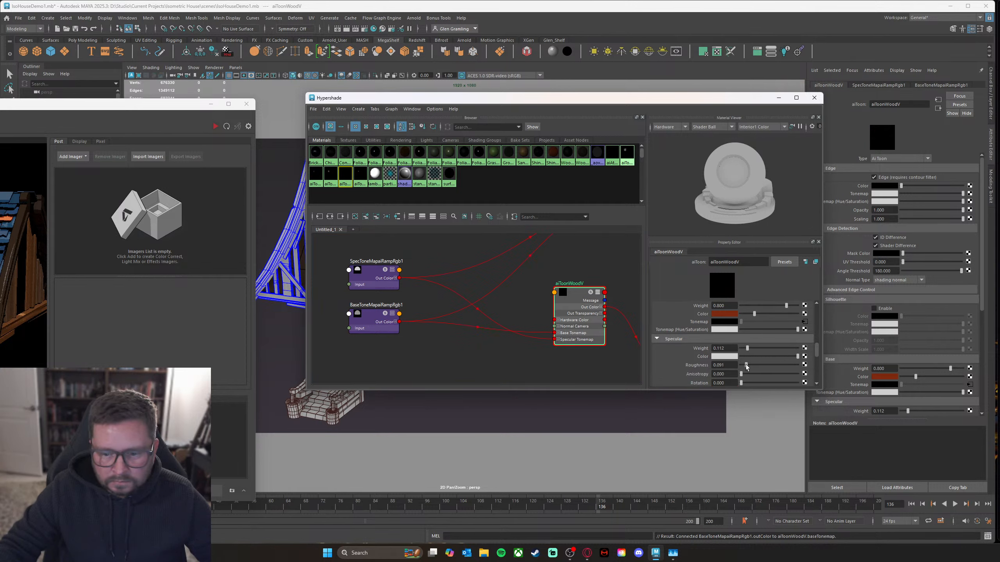
left_click_drag(665, 97, 691, 126)
left_click_drag(582, 130, 657, 259)
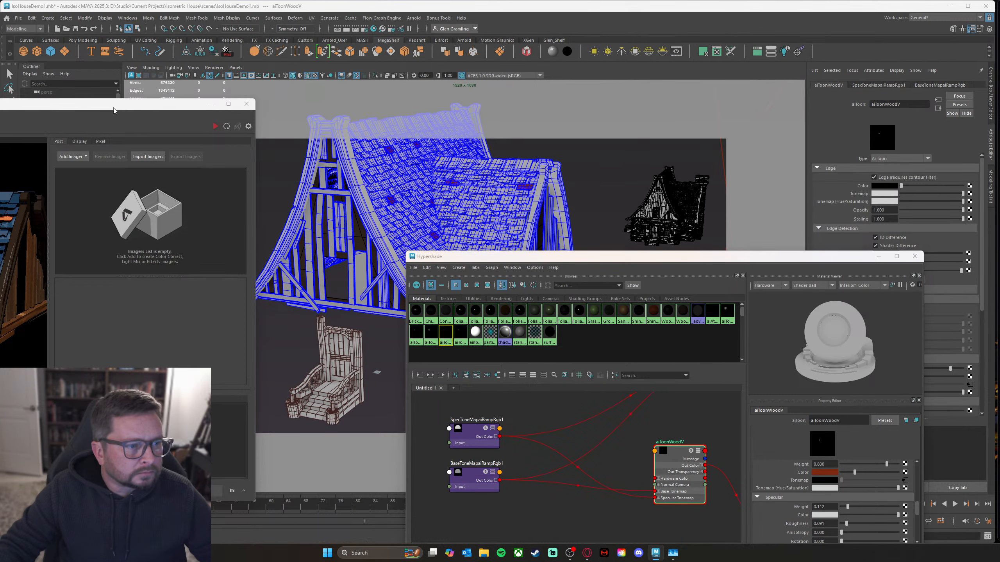
Step: Select MainHouseUpper and re-render the view to check how aiToonWoodV looks on the wall planks
left_click_drag(113, 110, 41, 195)
left_click(59, 154)
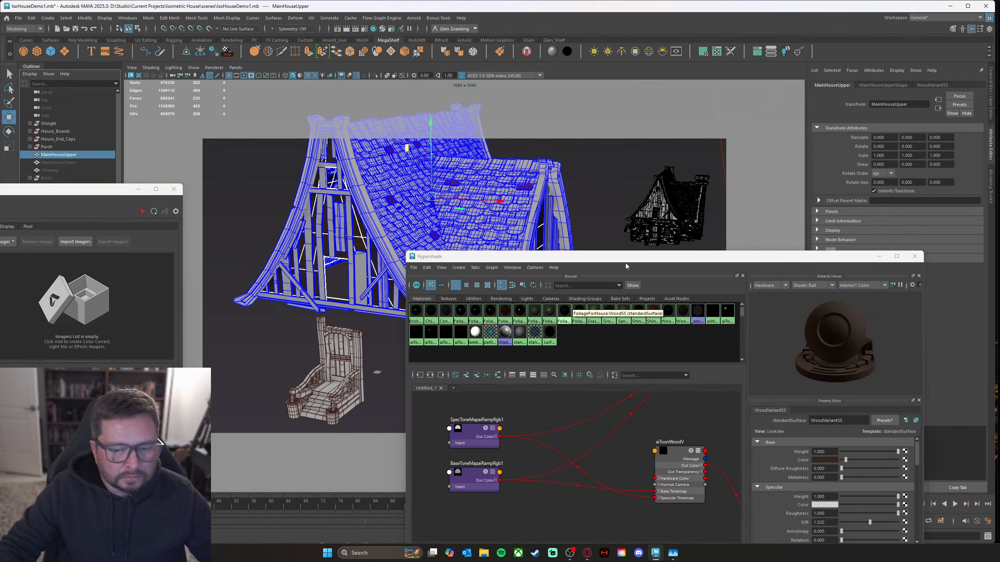
left_click_drag(626, 256, 578, 190)
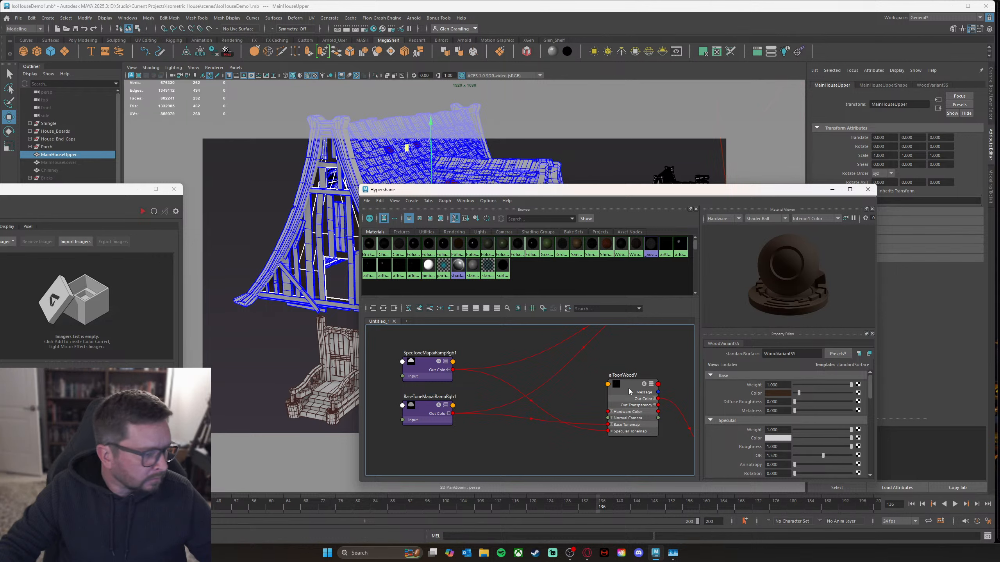
right_click_drag(634, 387, 629, 365)
left_click_drag(592, 191, 606, 193)
left_click_drag(17, 193, 584, 102)
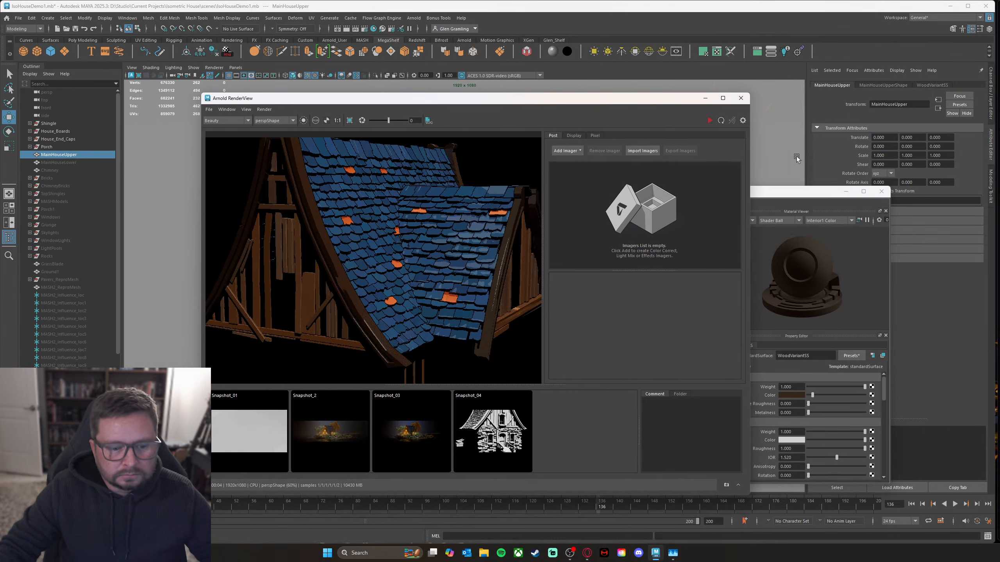
left_click(722, 123)
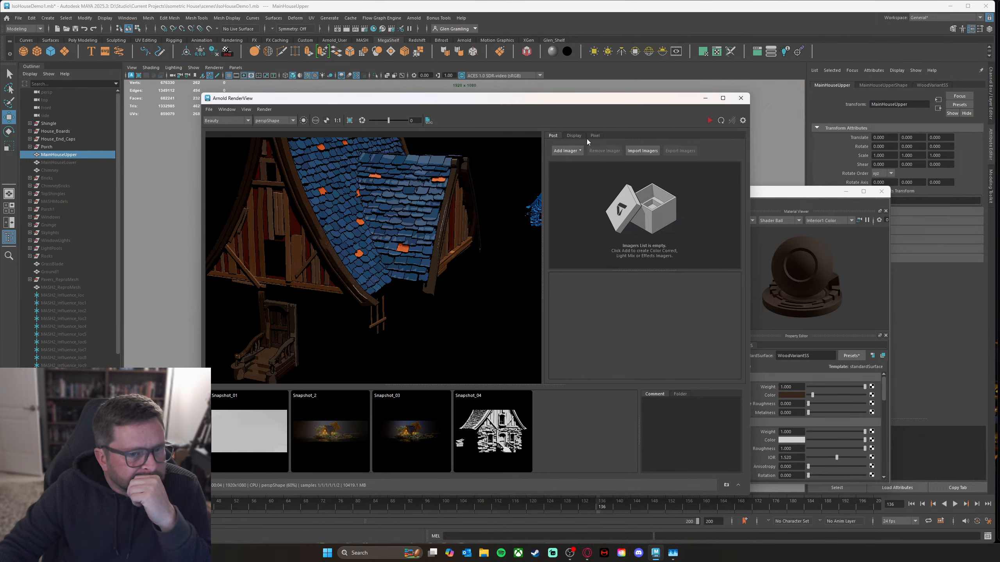
left_click_drag(584, 103, 411, 105)
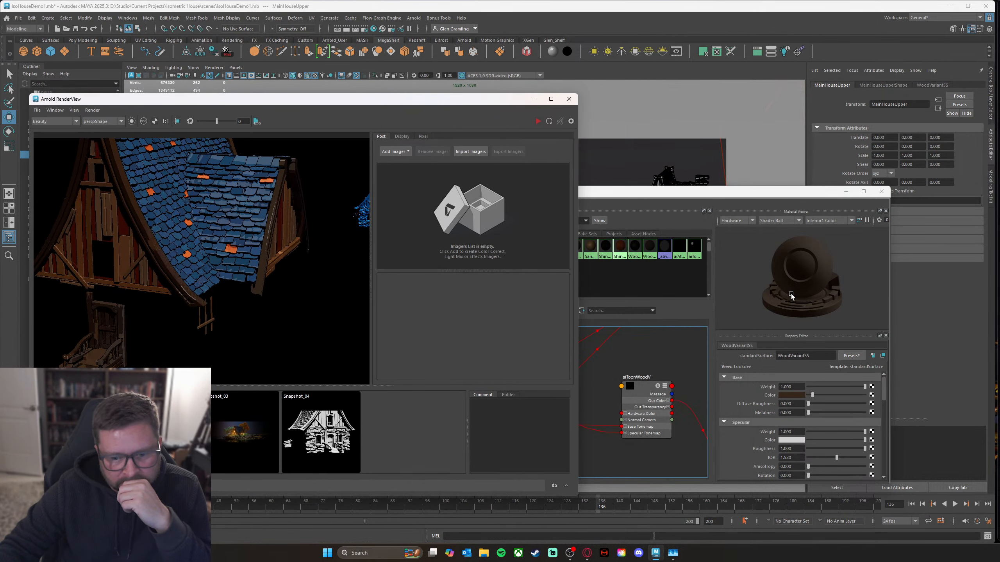
Step: Mute the base color of aiToonWoodV to a dark brown with saturation 0.487 and value 0.111, checking the changes in the render
left_click(645, 390)
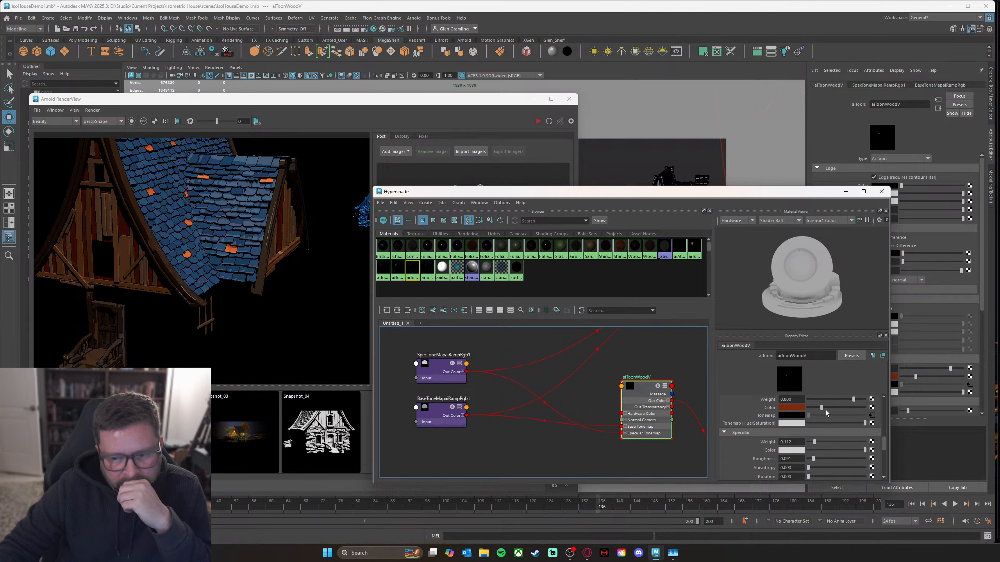
left_click(795, 409)
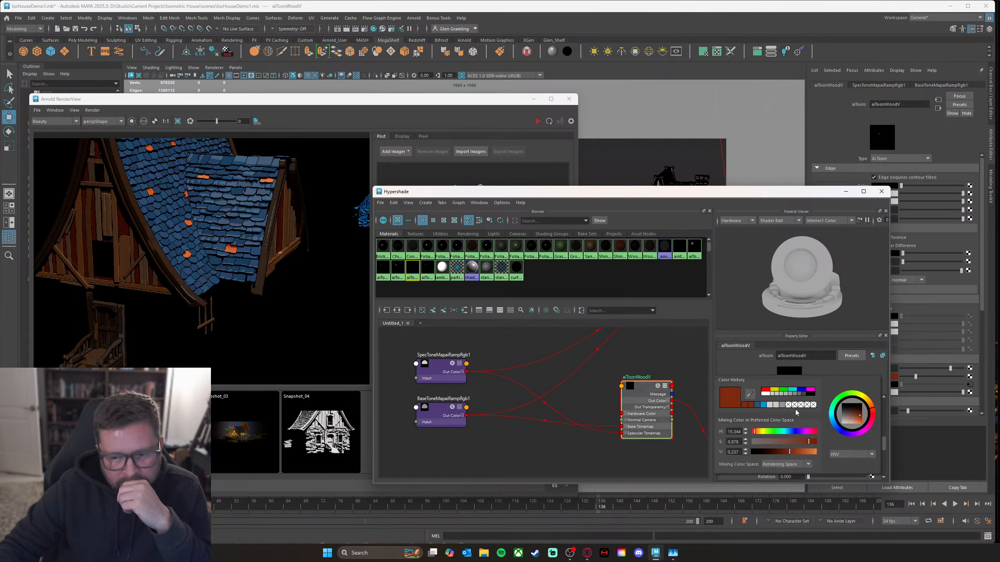
left_click(538, 121)
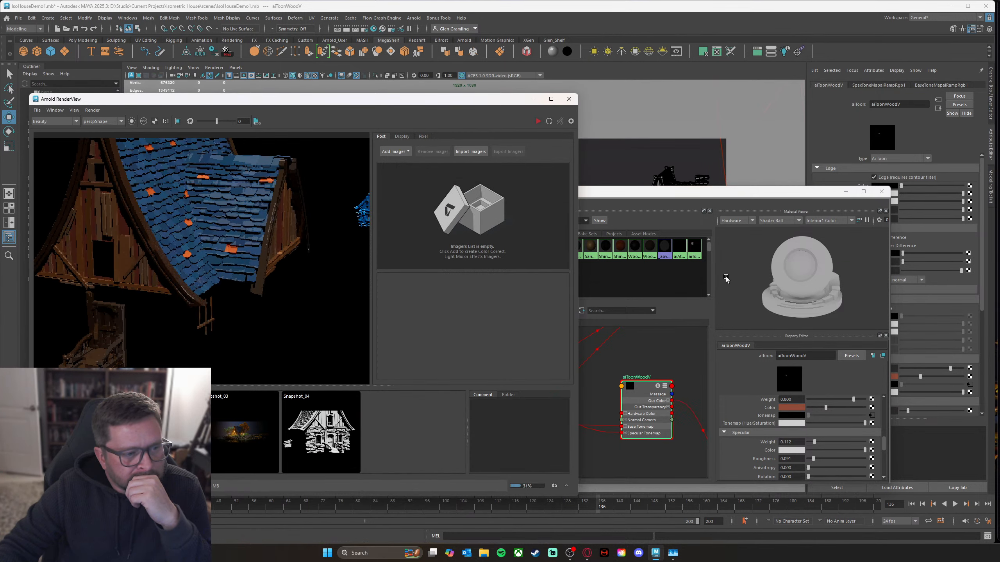
left_click_drag(826, 410, 818, 410)
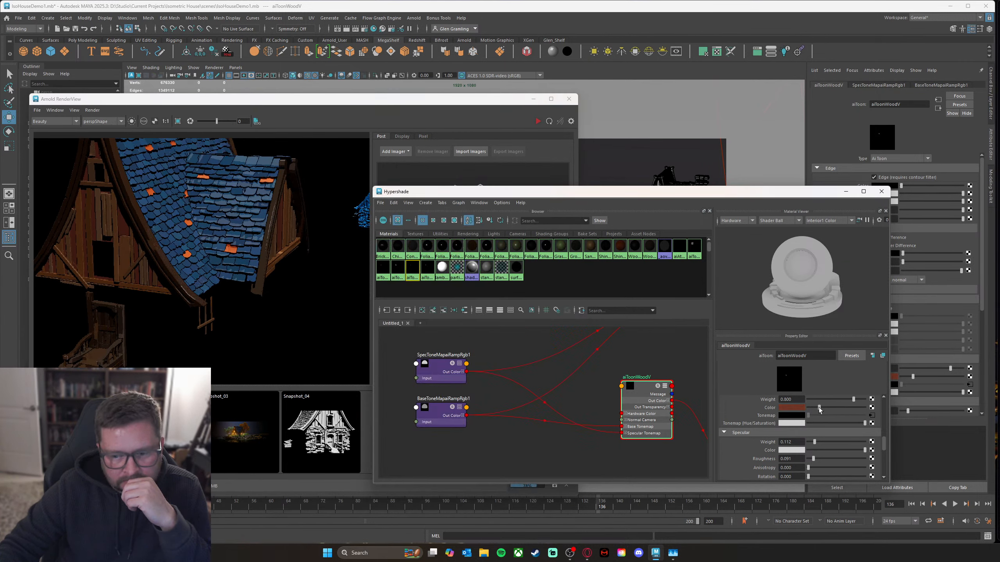
left_click(792, 408)
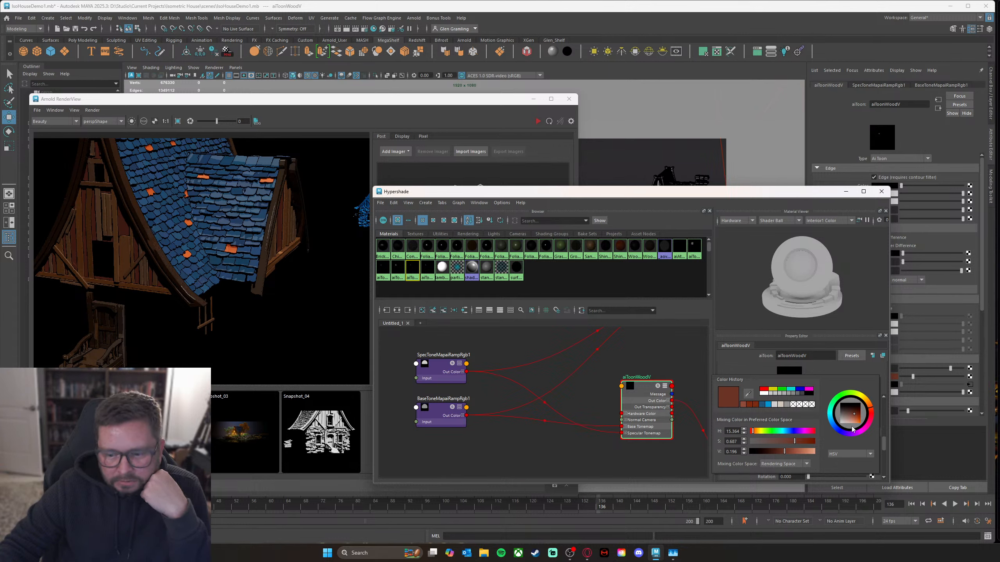
left_click_drag(794, 442, 777, 452)
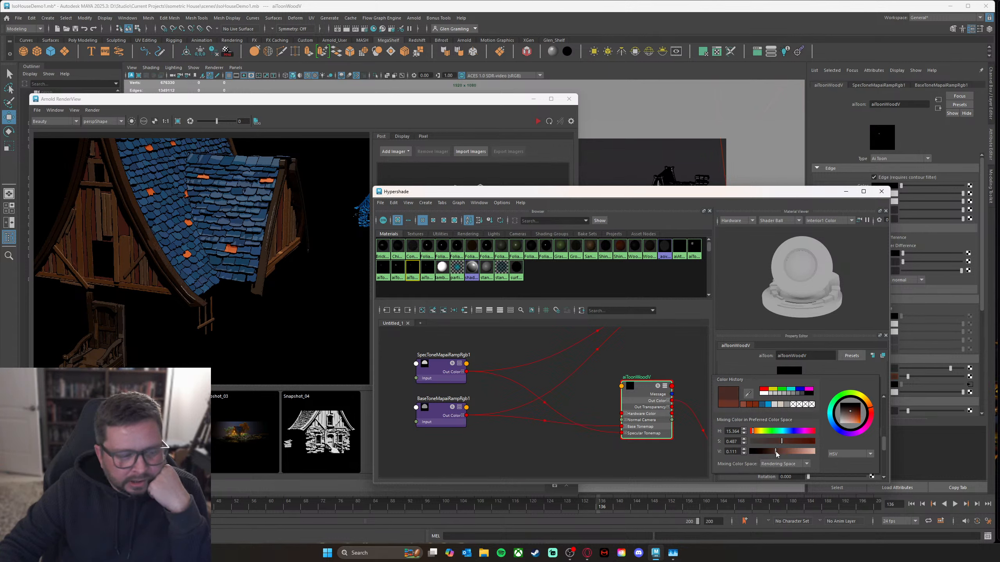
left_click(548, 122)
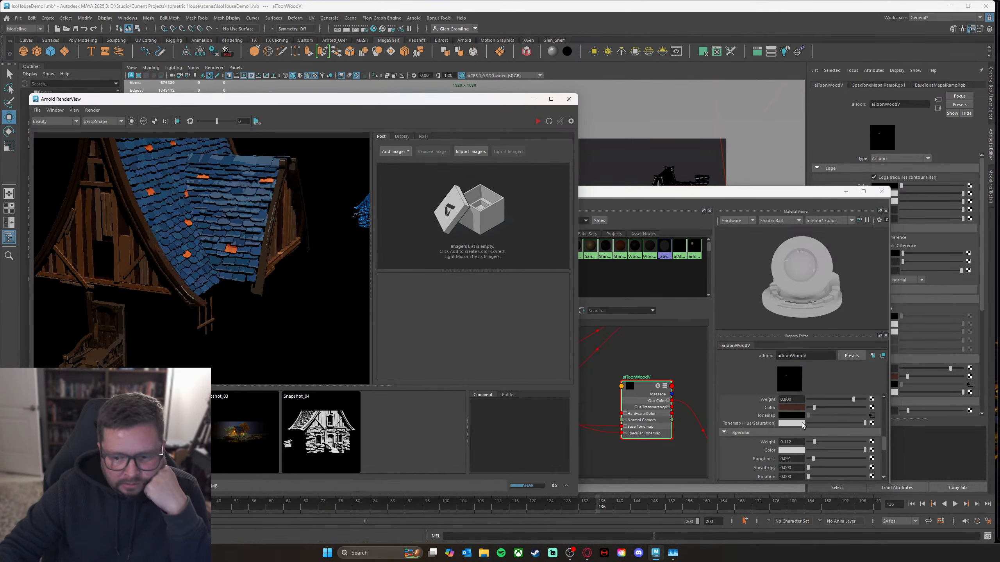
Step: Brighten the base color of aiToonWoodV slightly and re-render to check the variant planks
left_click(795, 408)
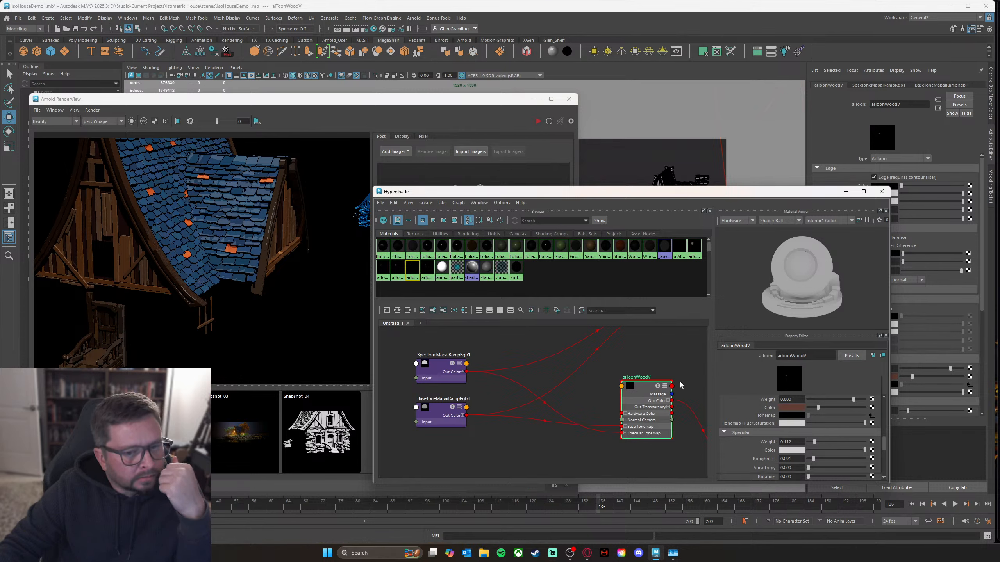
left_click(548, 122)
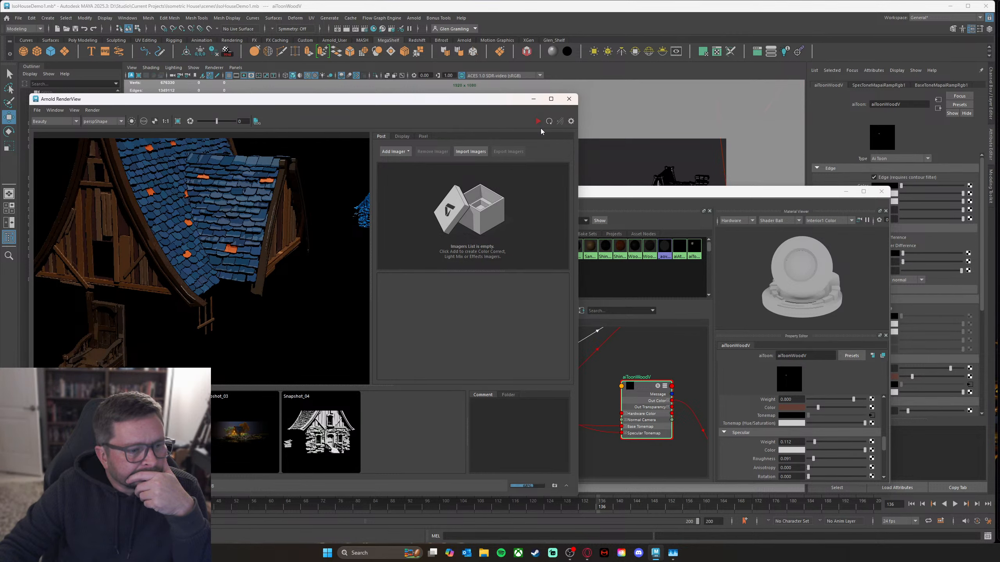
left_click_drag(709, 194, 738, 147)
left_click_drag(445, 103, 726, 80)
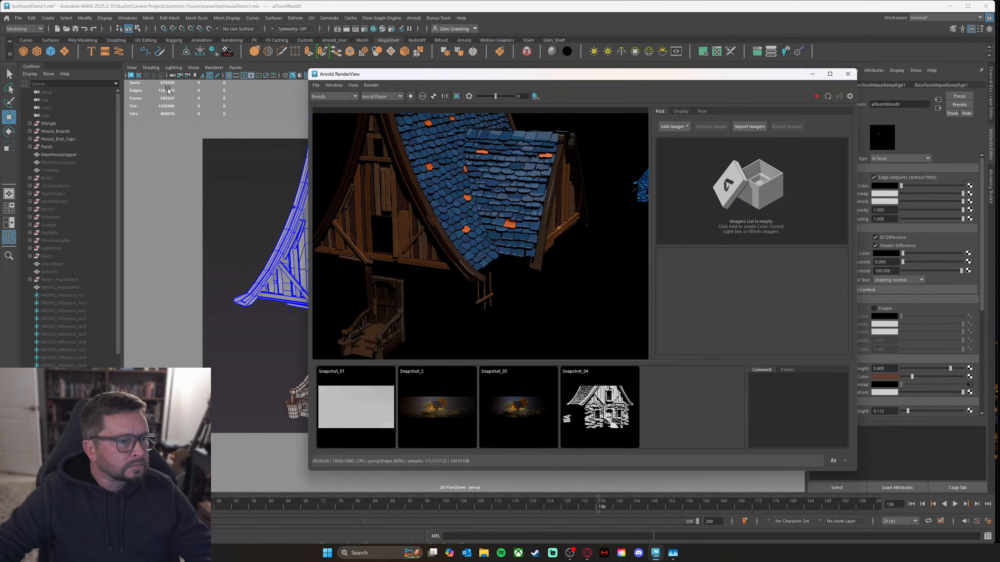
Step: Unhide MainHouseLower and open the attributes of the material on its lower walls
left_click(58, 163)
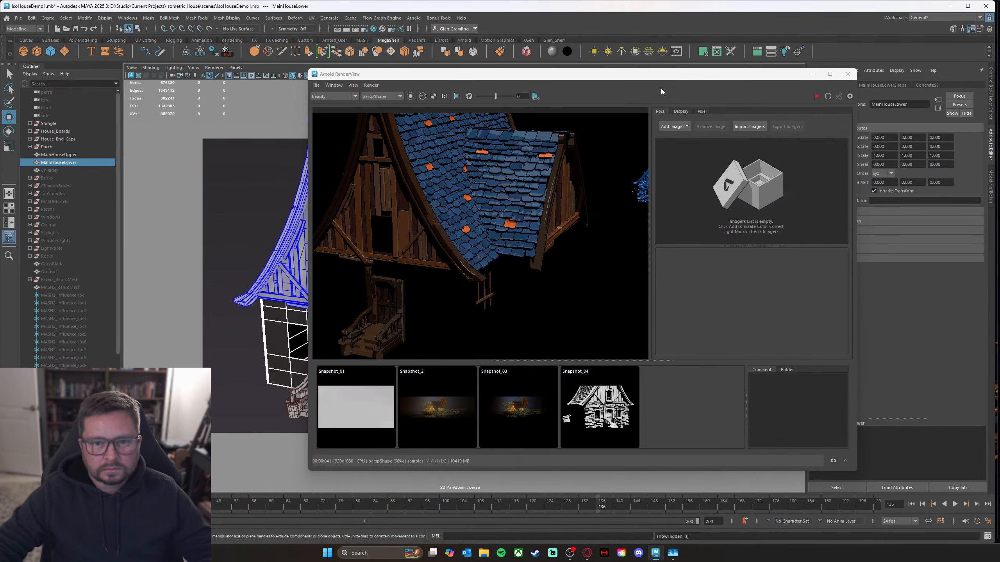
left_click_drag(658, 77, 131, 82)
left_click_drag(643, 145, 775, 153)
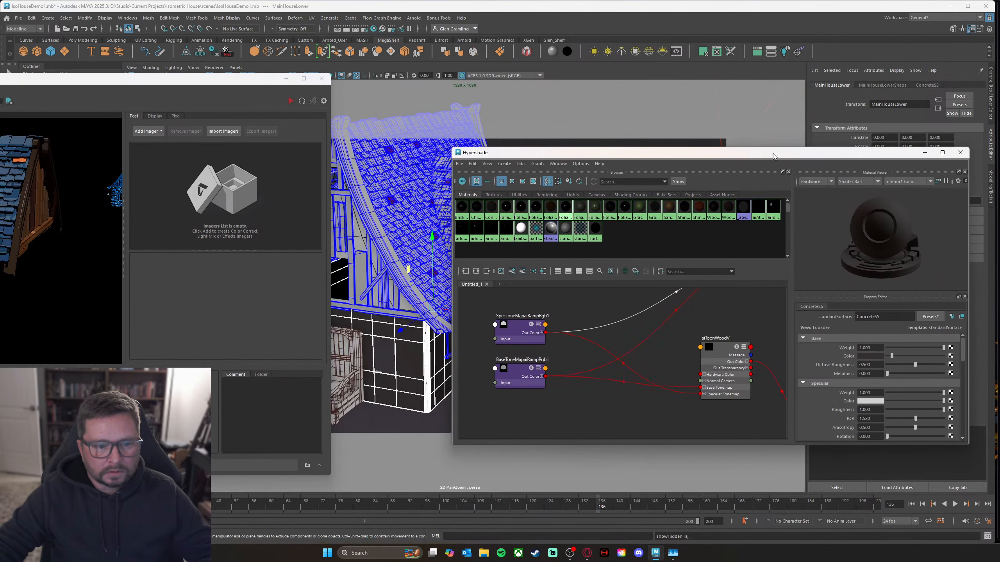
right_click_drag(399, 320, 397, 512)
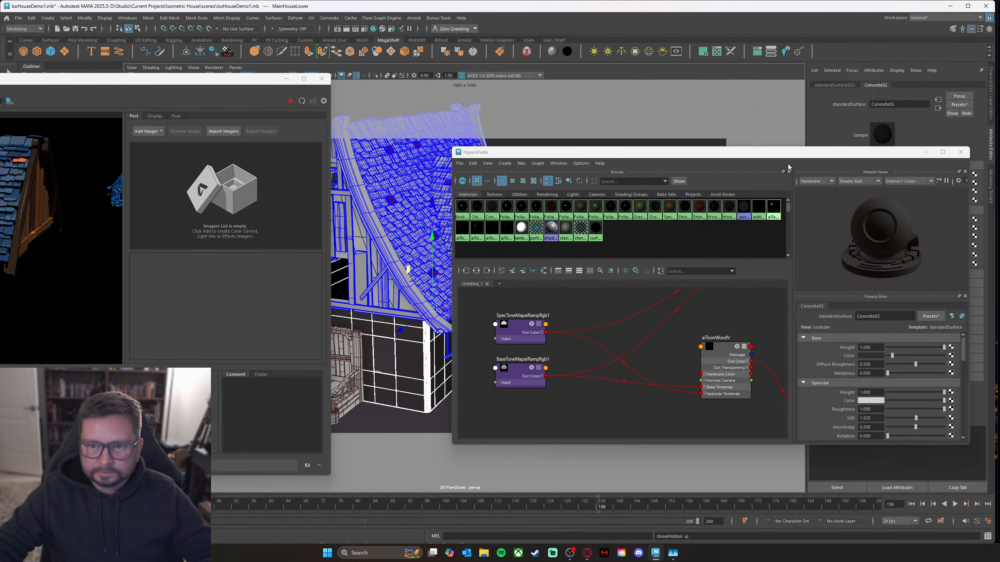
Step: Graph the ConcreteSS and aiToon1Test networks together and move the two tone map ramps clear of the shader nodes
left_click_drag(787, 157, 733, 268)
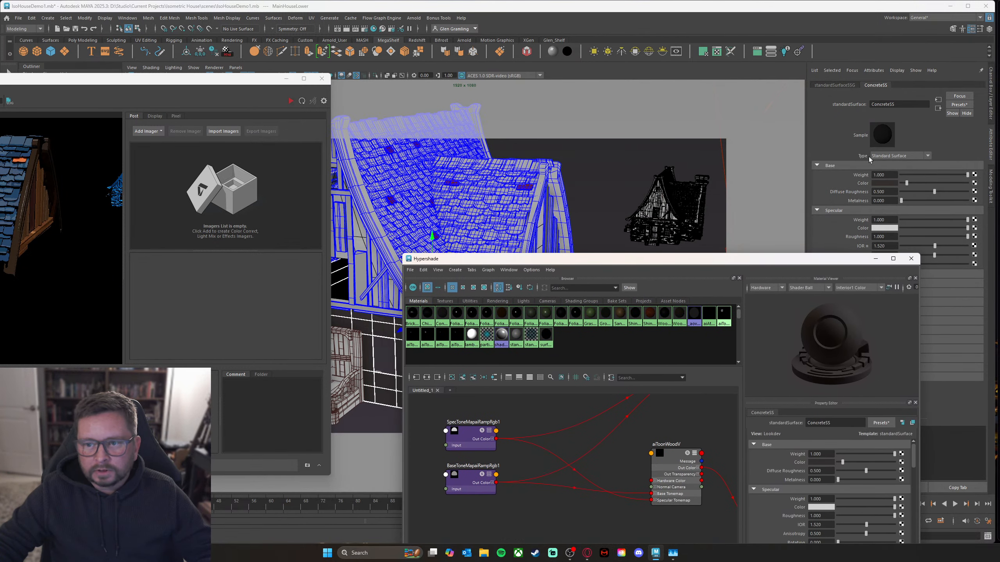
left_click_drag(615, 263, 609, 114)
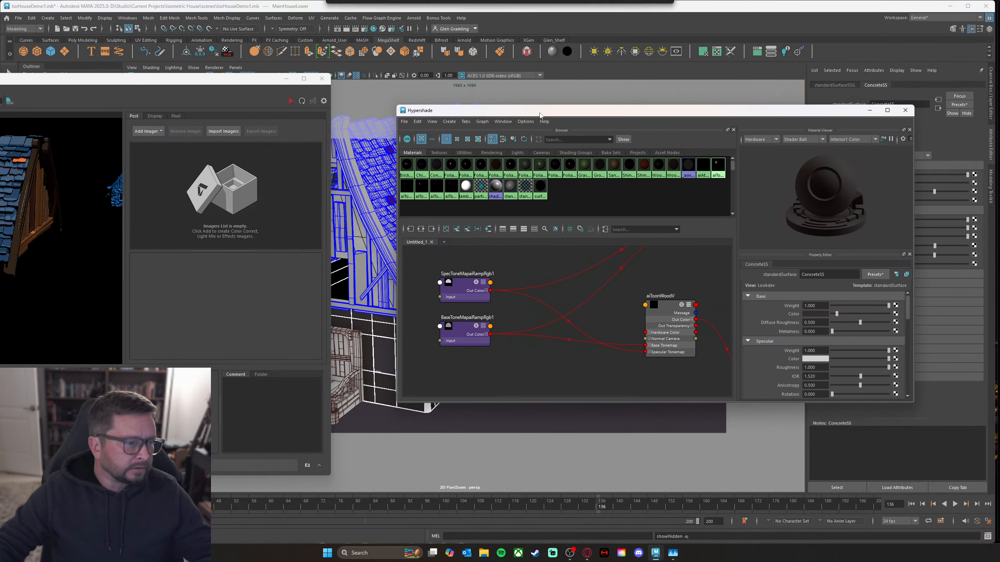
left_click(407, 138)
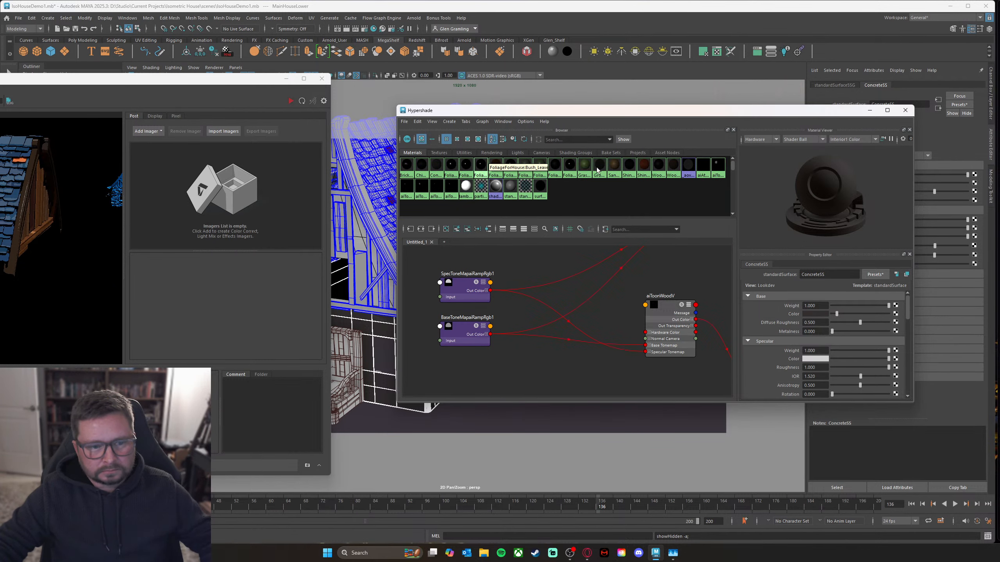
left_click_drag(555, 114, 613, 128)
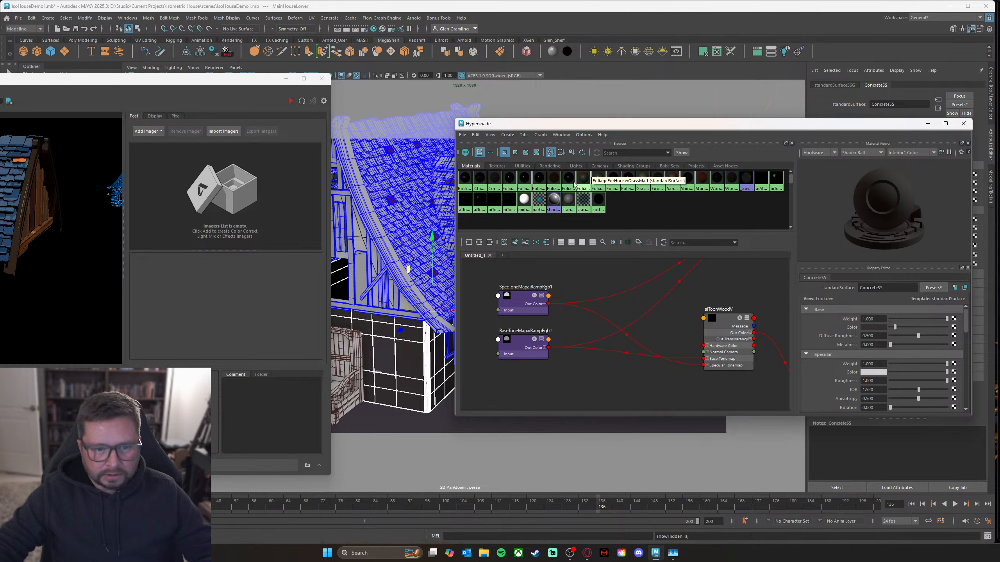
left_click(495, 184)
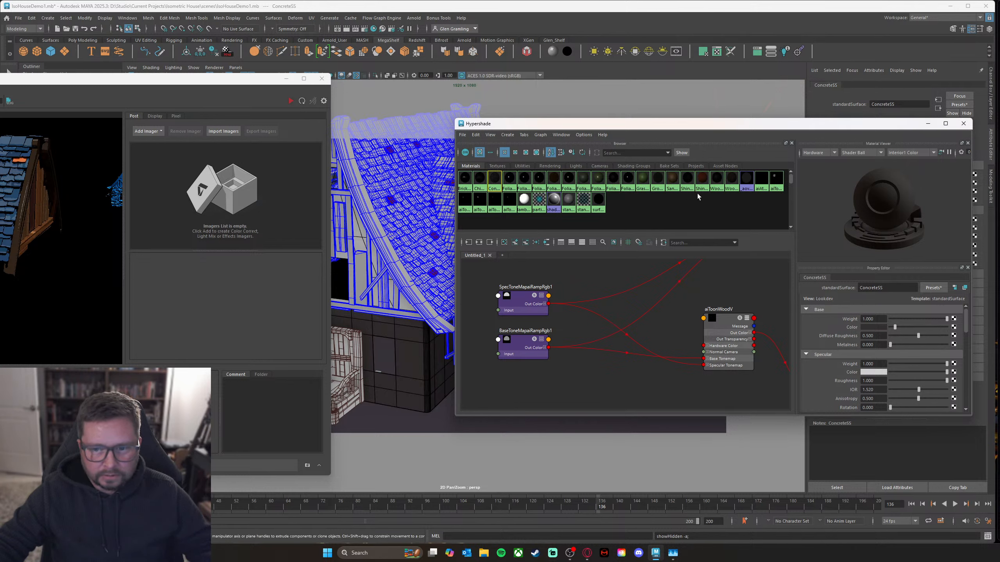
left_click(775, 185)
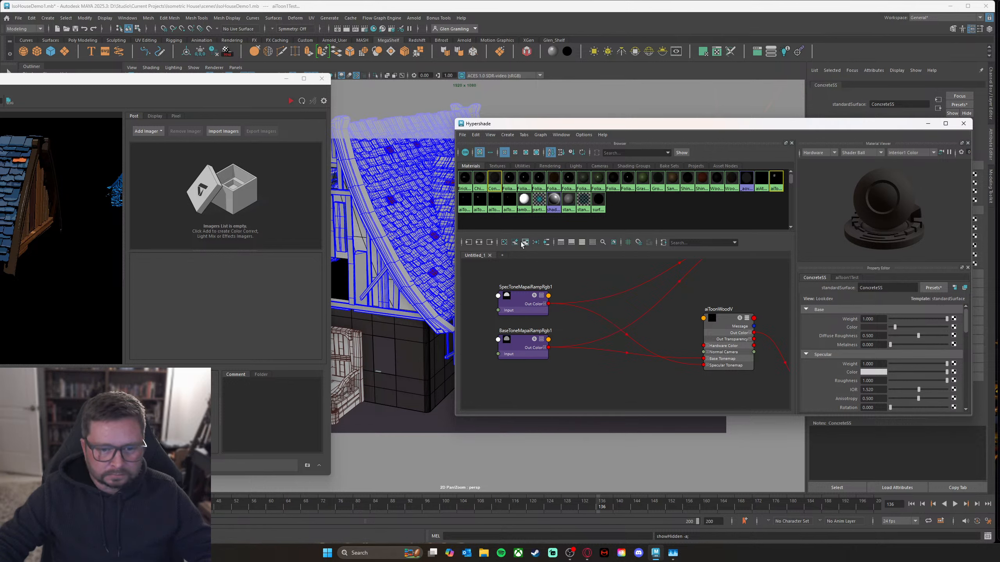
left_click(480, 243)
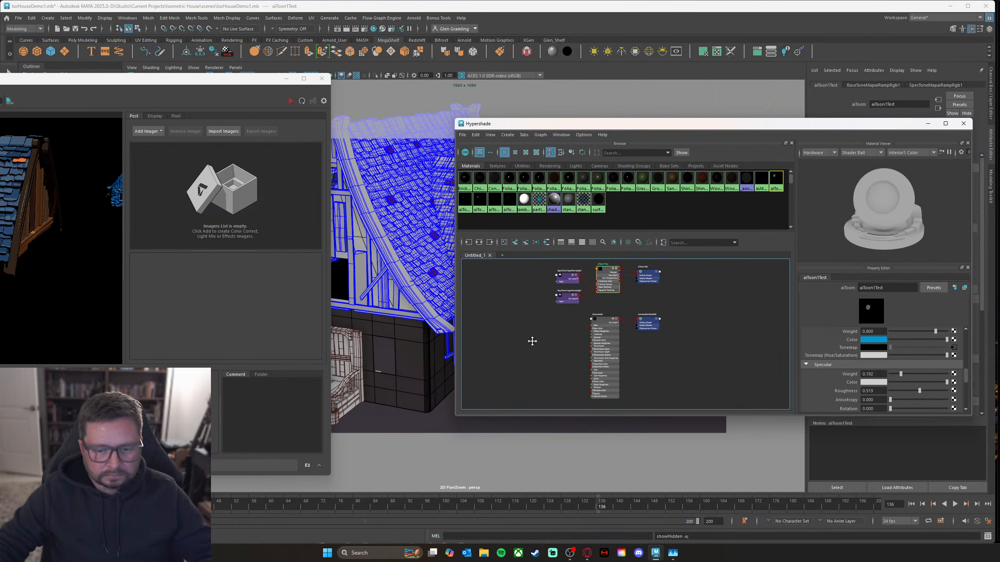
left_click_drag(564, 278, 536, 312)
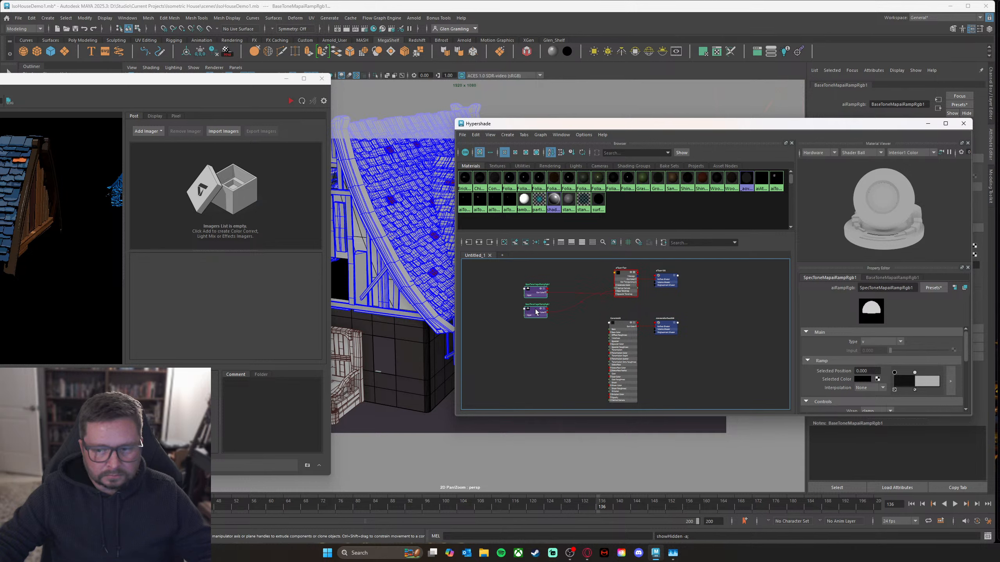
middle_click_drag(571, 356, 594, 327, "alt")
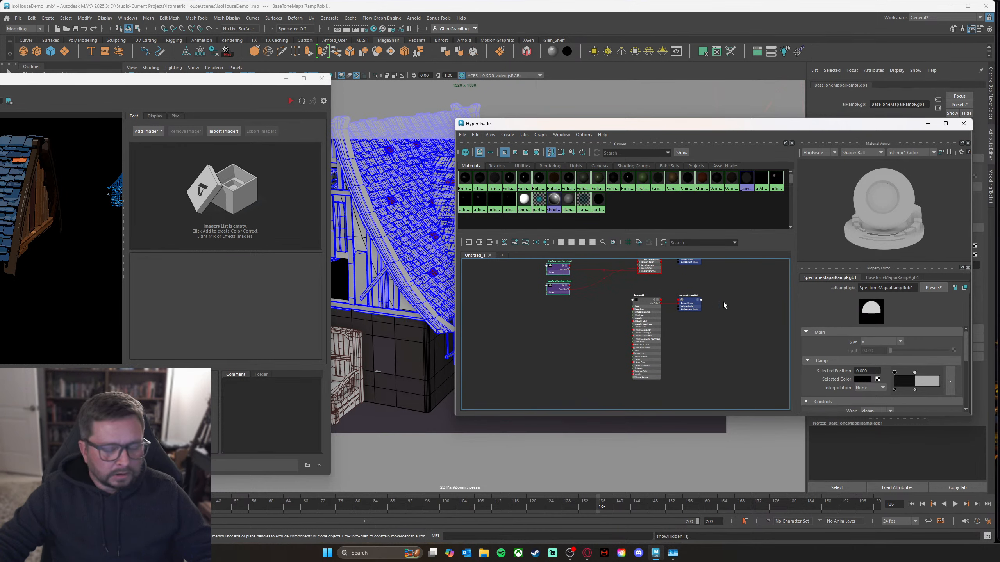
Step: Look up the HSV values of the base color of ConcreteSS
left_click(646, 316)
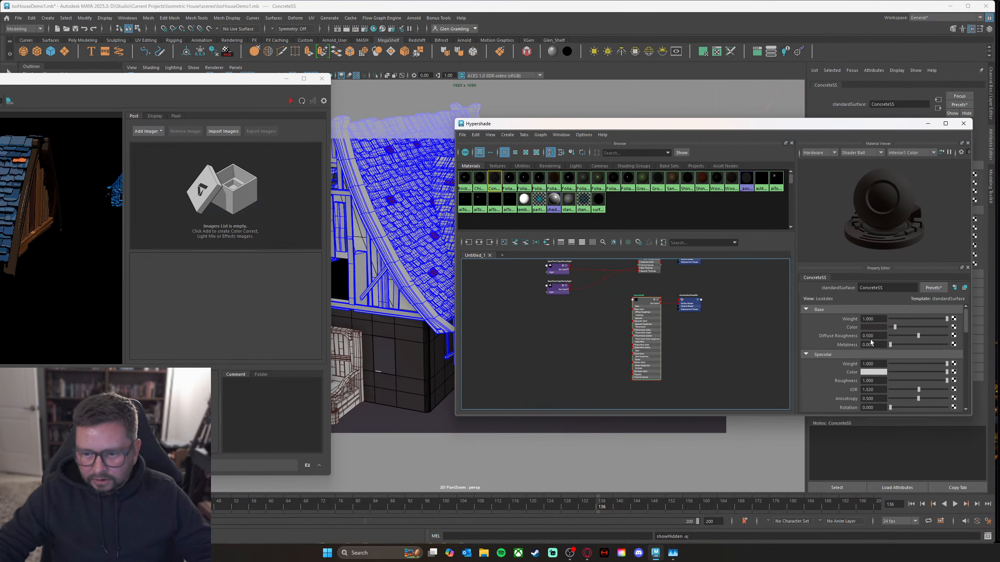
left_click(877, 327)
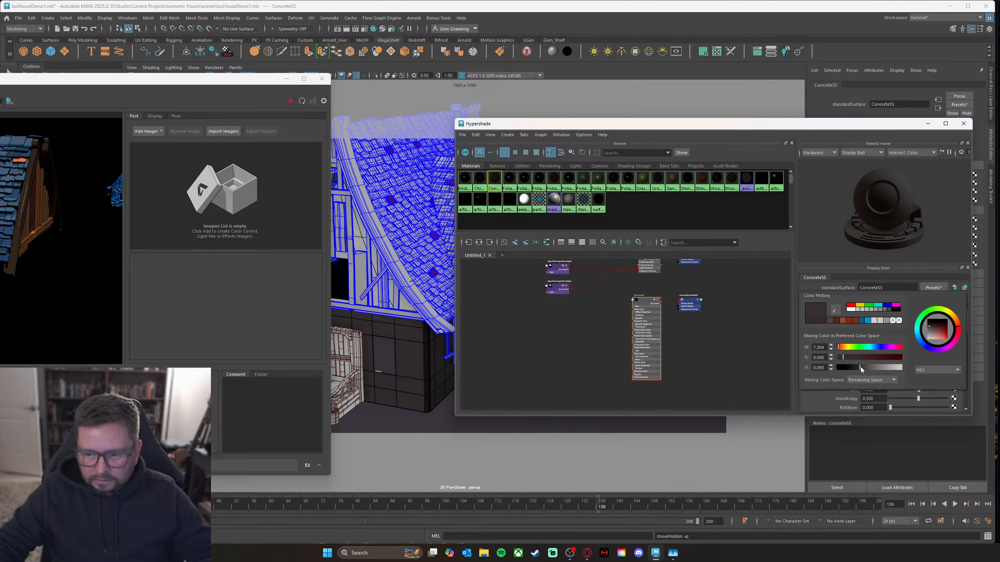
scroll(592, 367, "up", 3)
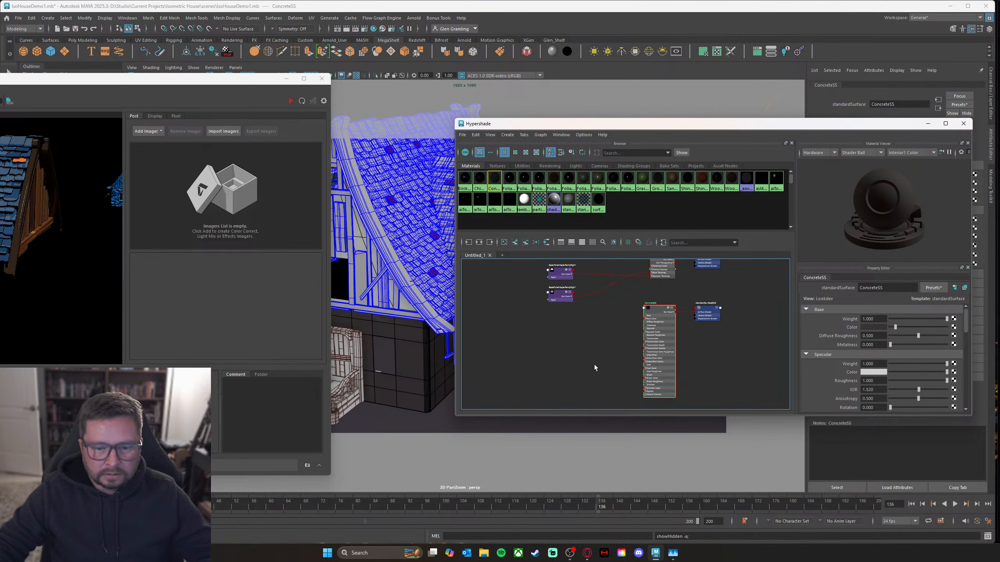
Step: Create an aiToon shader in the node graph and rename it aiToonConcrete
key("Tab")
type("a")
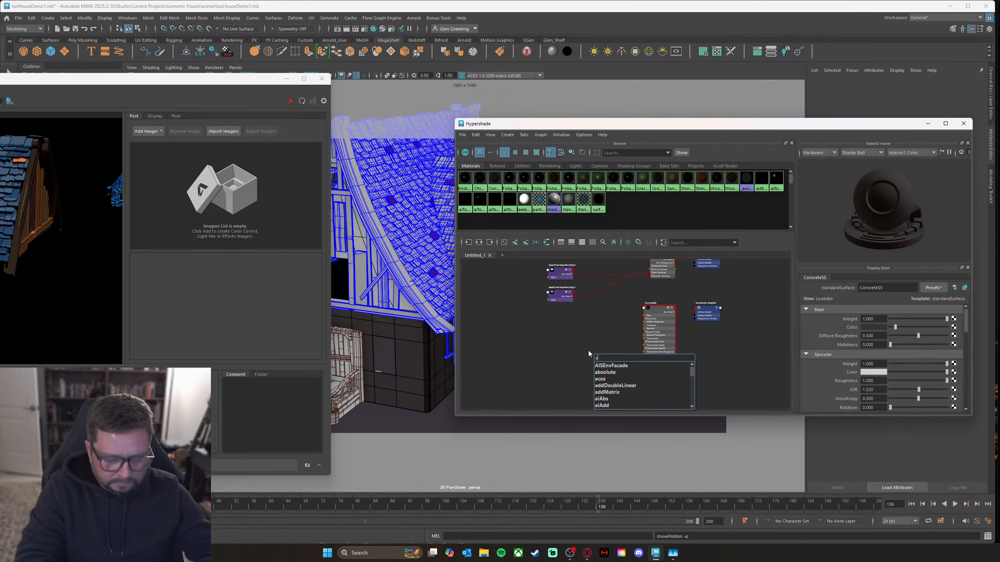
type("itoo")
key("Down")
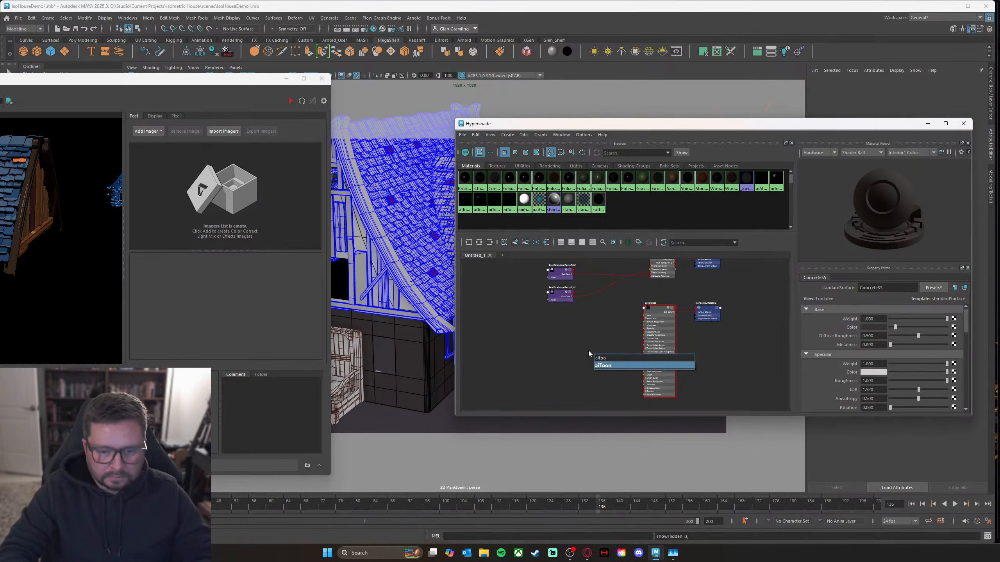
key("Return")
left_click(901, 288)
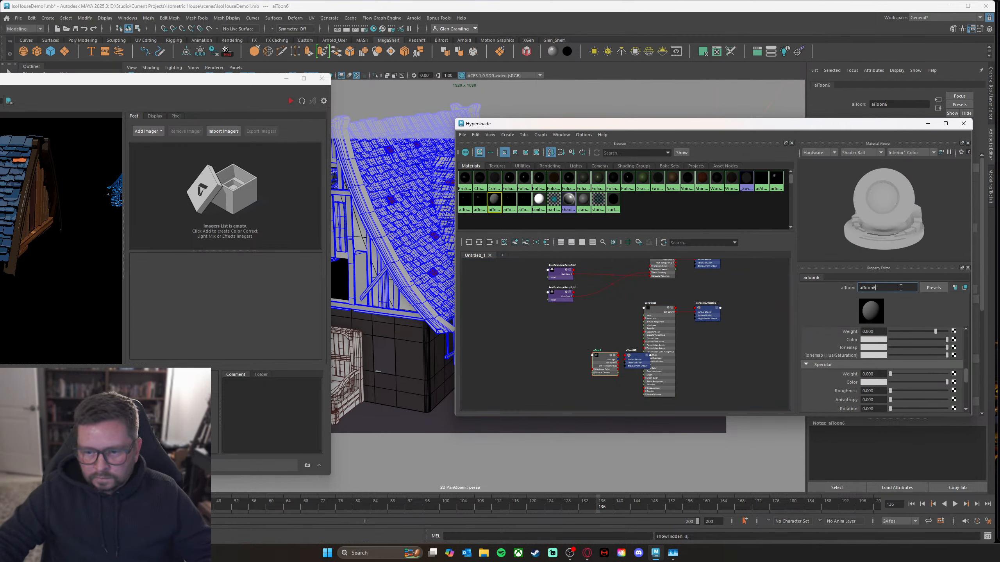
key("BackSpace")
type("Concre")
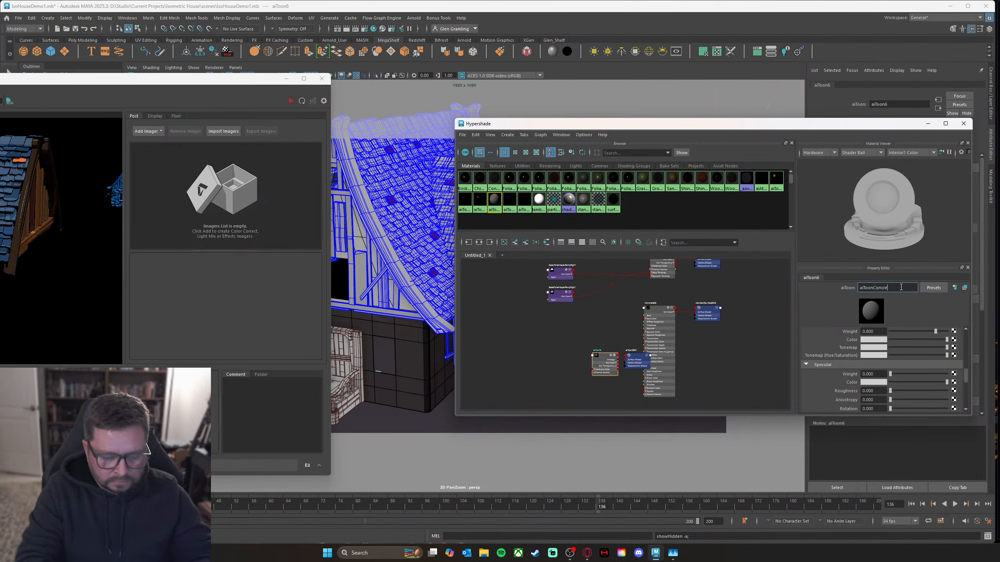
type("te")
key("Return")
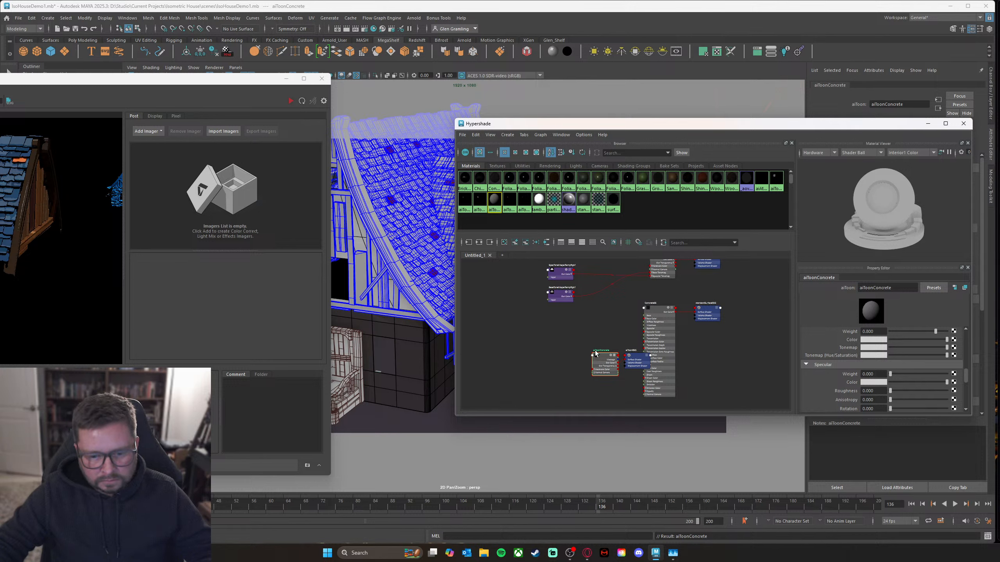
Step: Move the aiToonConcrete nodes clear of ConcreteSS and connect the base tone map ramp to the shader's Base Tonemap
mouse_move(581, 341)
left_mouse_down()
mouse_move(630, 380)
mouse_move(593, 344)
left_mouse_up()
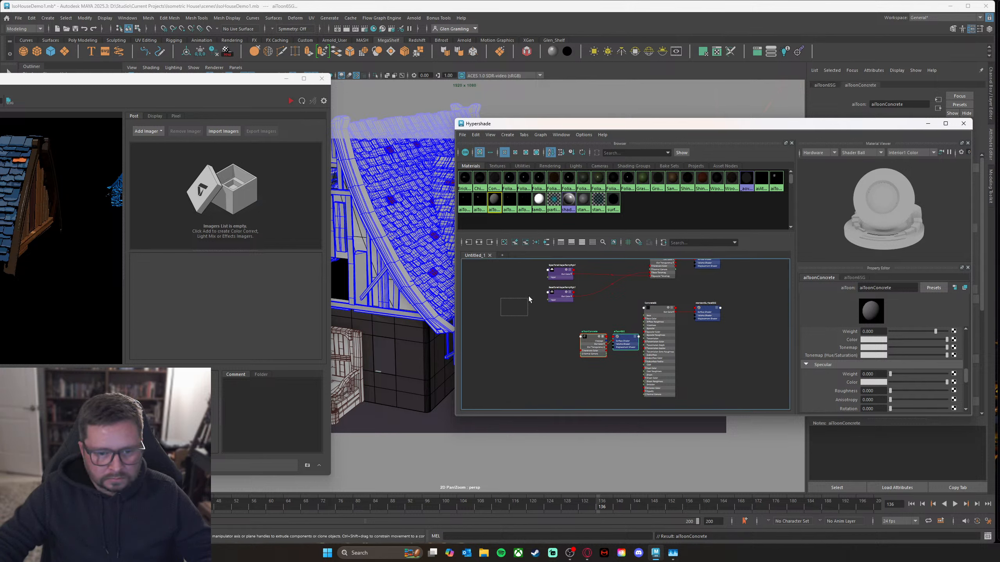
mouse_move(529, 299)
left_mouse_down()
mouse_move(565, 273)
mouse_move(517, 306)
left_mouse_up()
right_click_drag(517, 344, 603, 348, "alt")
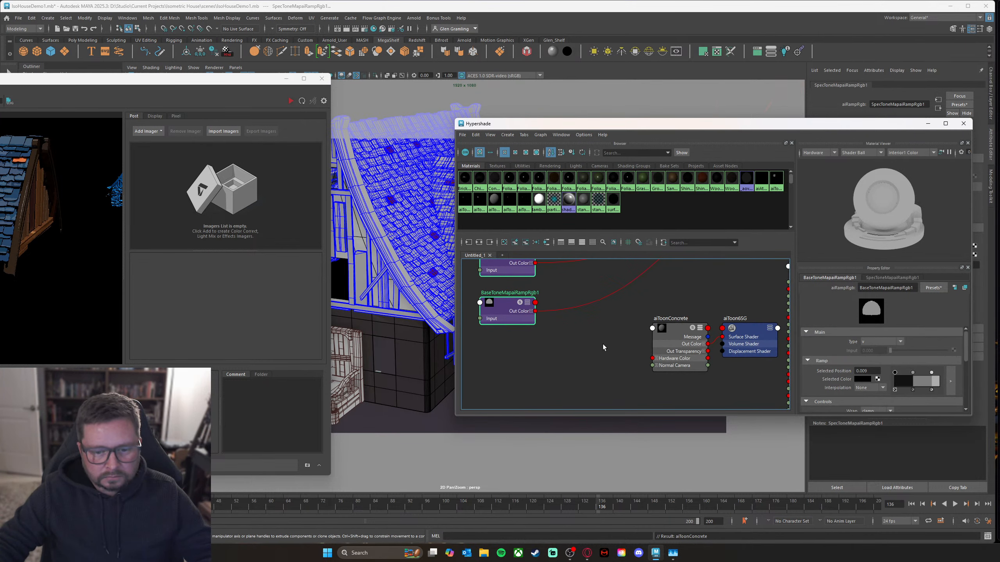
middle_click_drag(616, 338, 601, 376, "alt")
right_click_drag(631, 364, 616, 370, "alt")
middle_click_drag(617, 349, 626, 331, "alt")
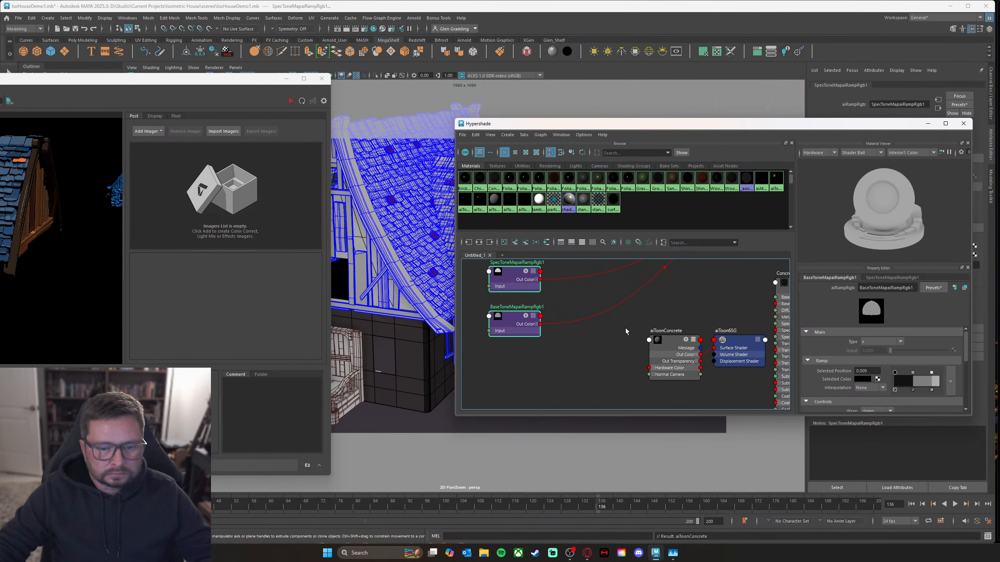
left_click(653, 358)
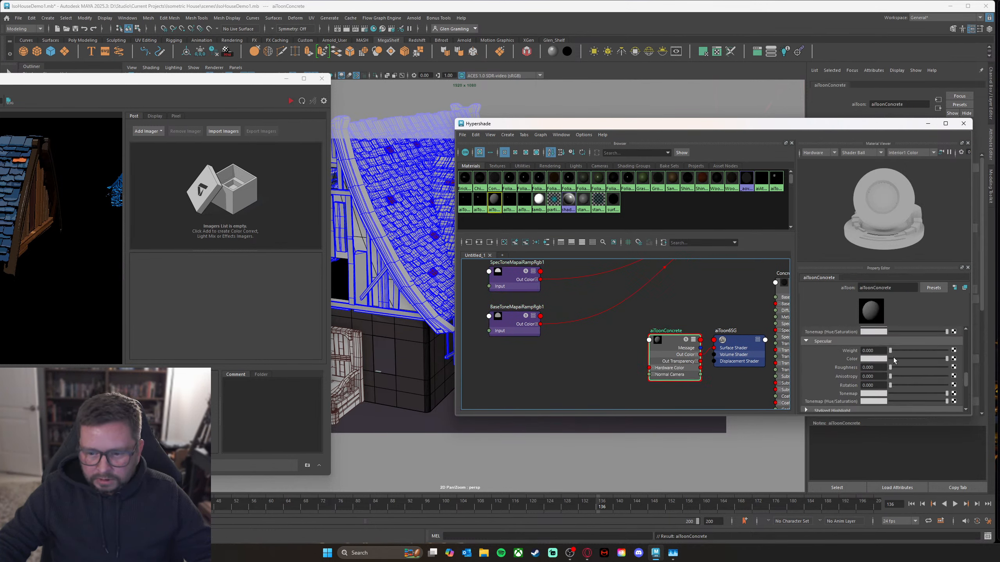
scroll(893, 360, "up", 1)
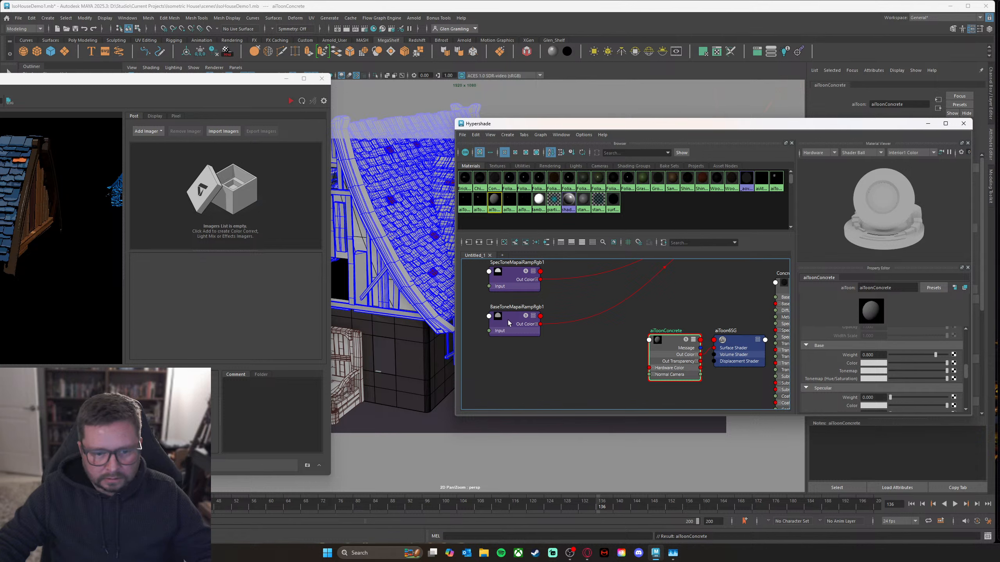
middle_click_drag(508, 321, 842, 372)
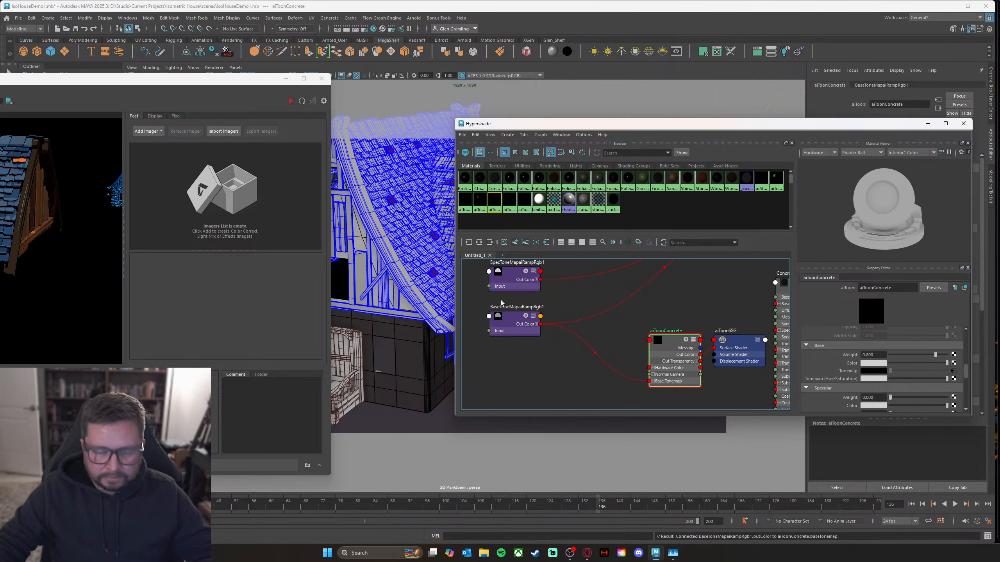
scroll(899, 377, "down", 1)
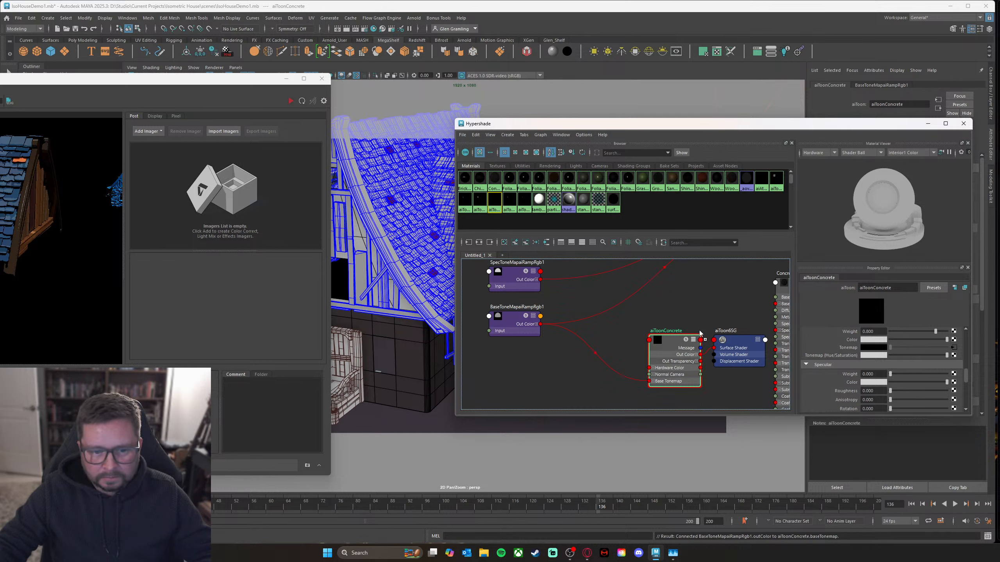
middle_click_drag(766, 359, 843, 384)
right_click(842, 385)
left_click(641, 388)
key("ctrl+z")
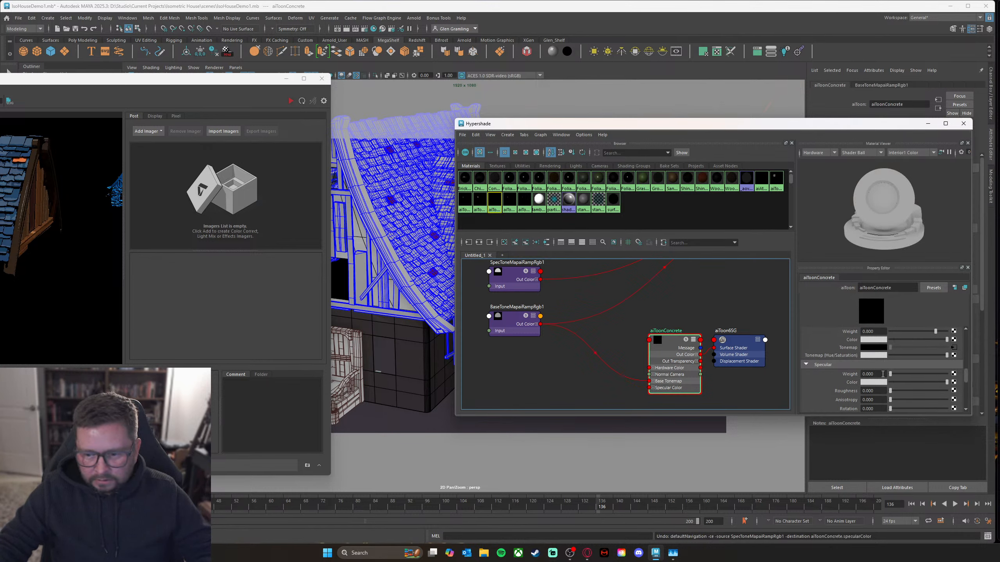
Step: Connect the specular tone map ramp to aiToonConcrete's Specular Tonemap and set specular weight to 0.119 and roughness to 0.133
scroll(809, 394, "down", 1)
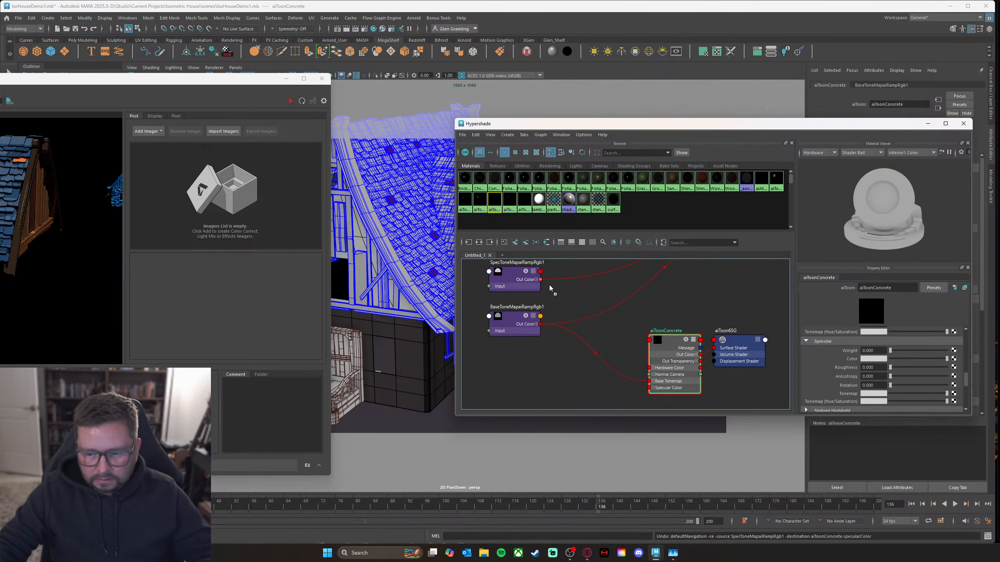
middle_click_drag(550, 288, 850, 398)
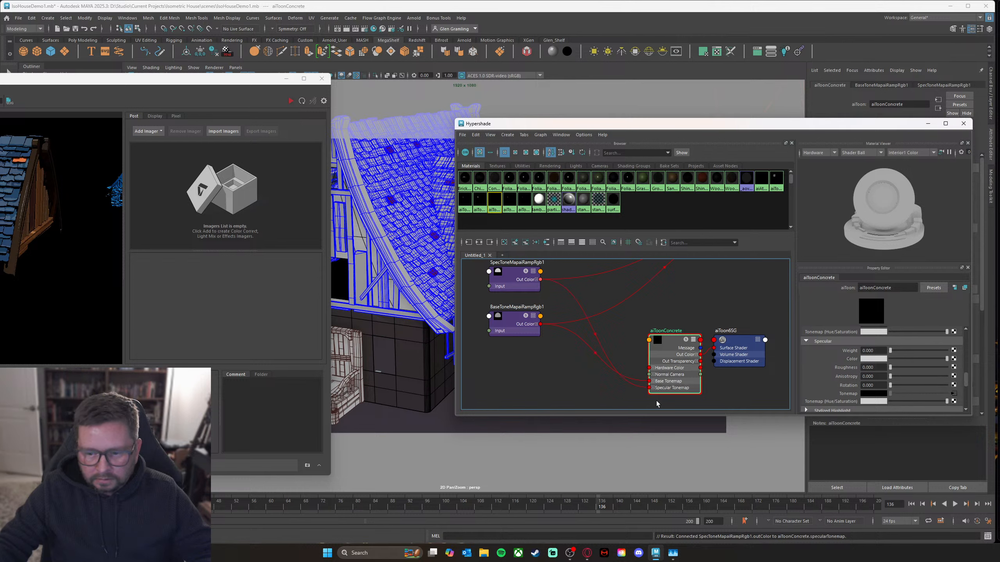
left_click_drag(896, 352, 894, 350)
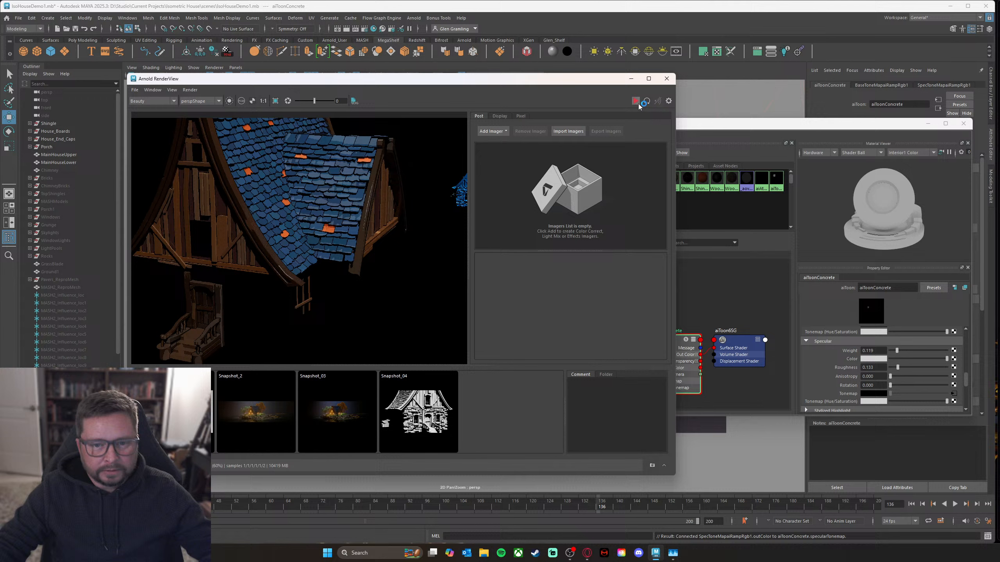
Step: Re-render the house to check the lower walls, moving the render and node graph windows apart
left_click(637, 103)
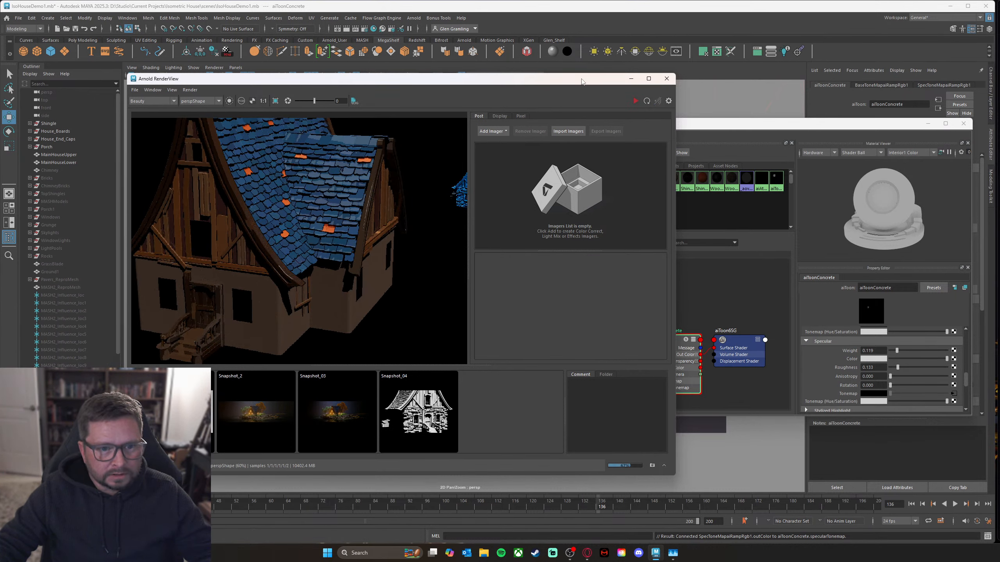
left_click_drag(582, 82, 622, 74)
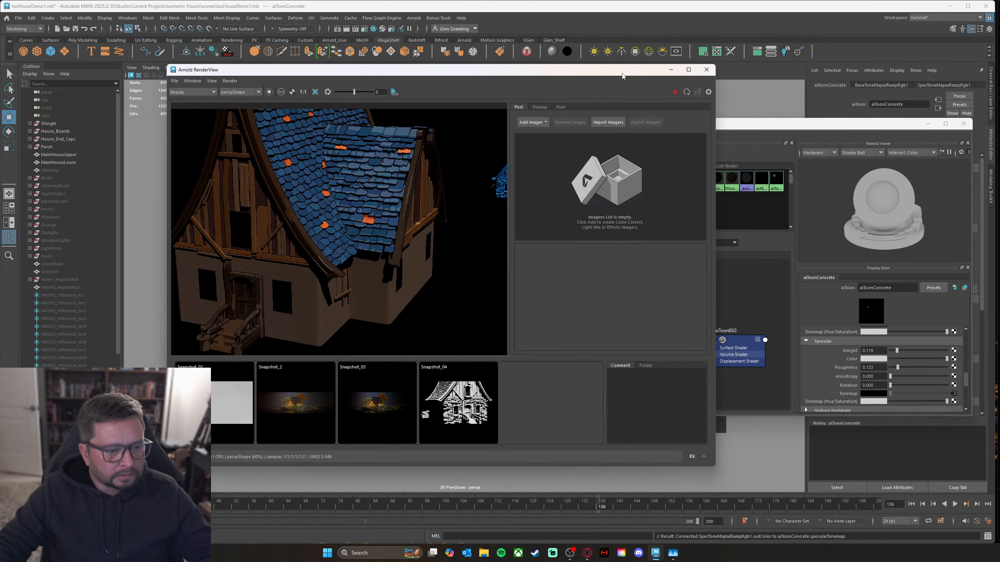
left_click_drag(781, 130, 988, 114)
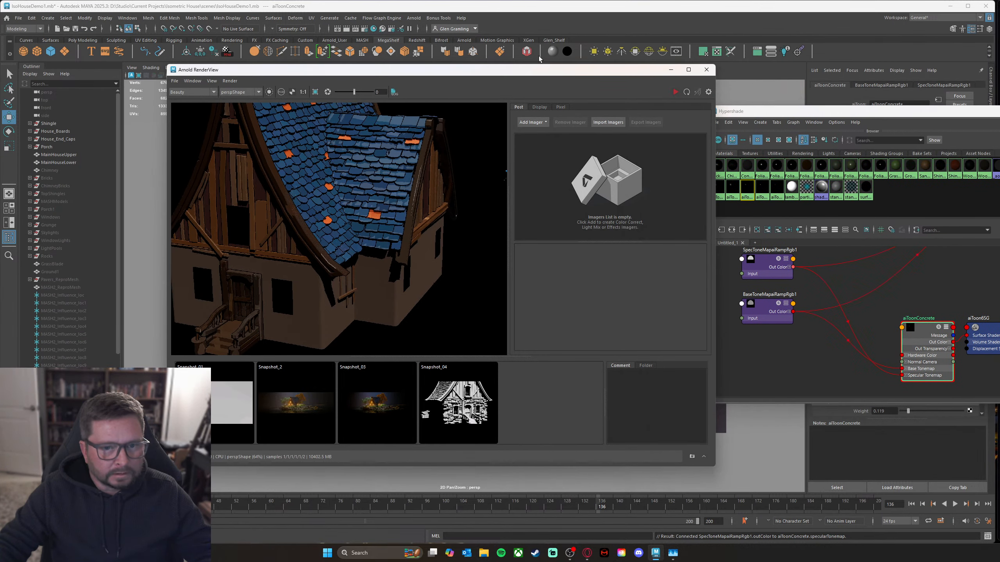
Step: Frame the lower walls from the corner beside the porch and re-render that view in a wider render window
left_click_drag(549, 75, 158, 111)
left_click_drag(440, 284, 471, 307, "alt")
right_click_drag(470, 307, 597, 312, "alt")
middle_click_drag(597, 311, 572, 293, "alt")
left_click_drag(573, 292, 592, 259, "alt")
right_click_drag(592, 260, 511, 265, "alt")
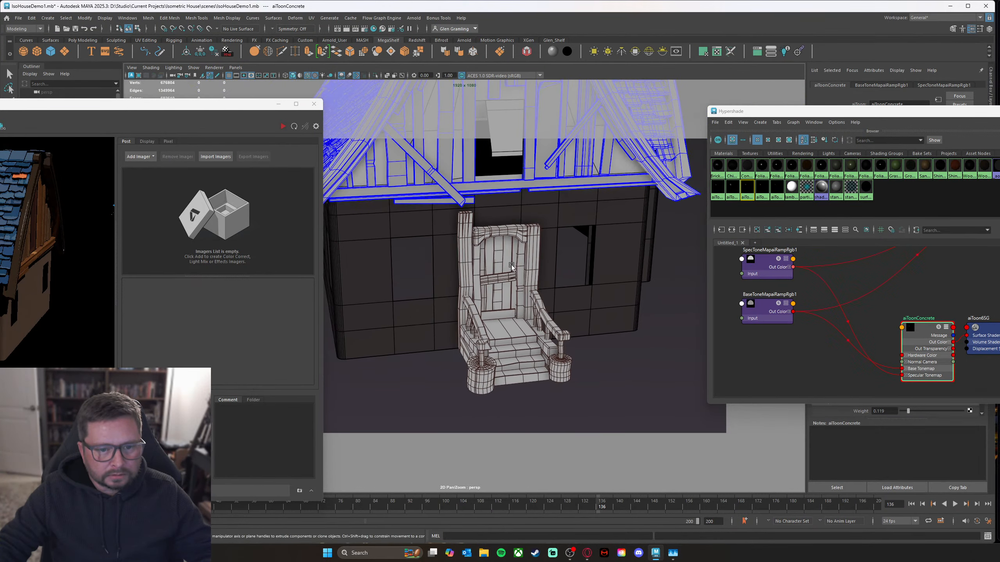
left_click_drag(511, 265, 575, 288, "alt")
middle_click_drag(576, 288, 593, 299, "alt")
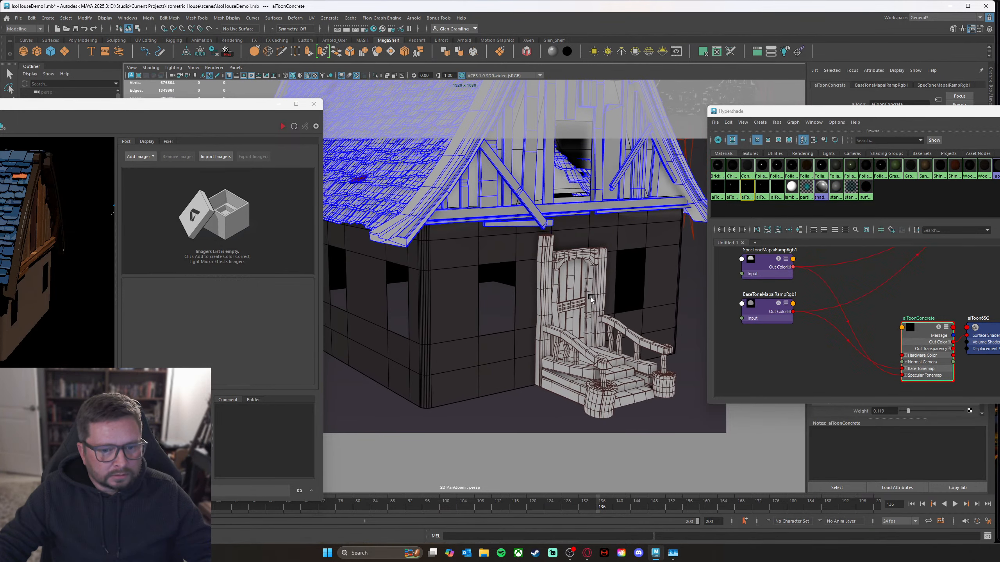
left_click_drag(244, 107, 548, 51)
left_click(586, 72)
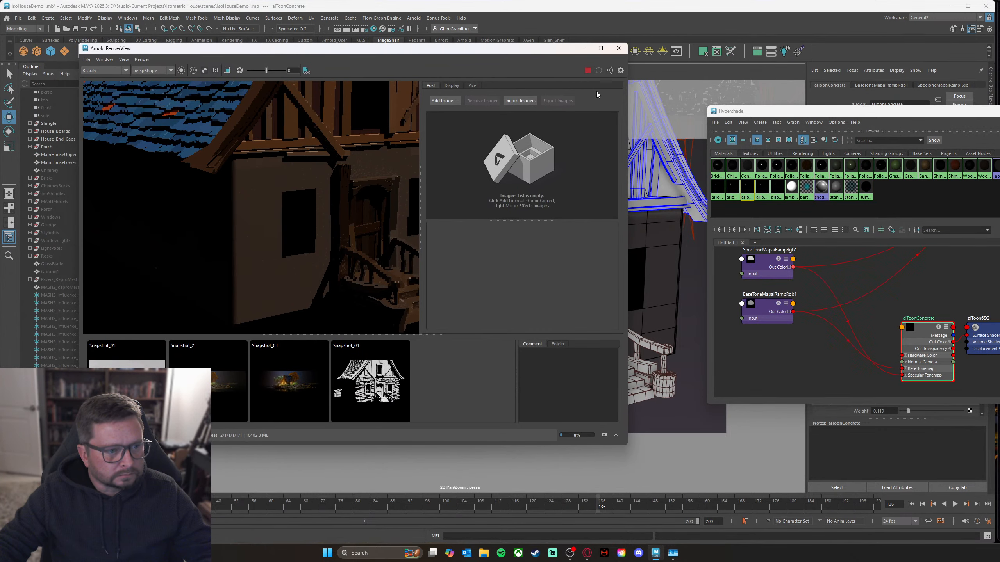
left_click_drag(631, 237, 707, 235)
left_click_drag(546, 48, 517, 57)
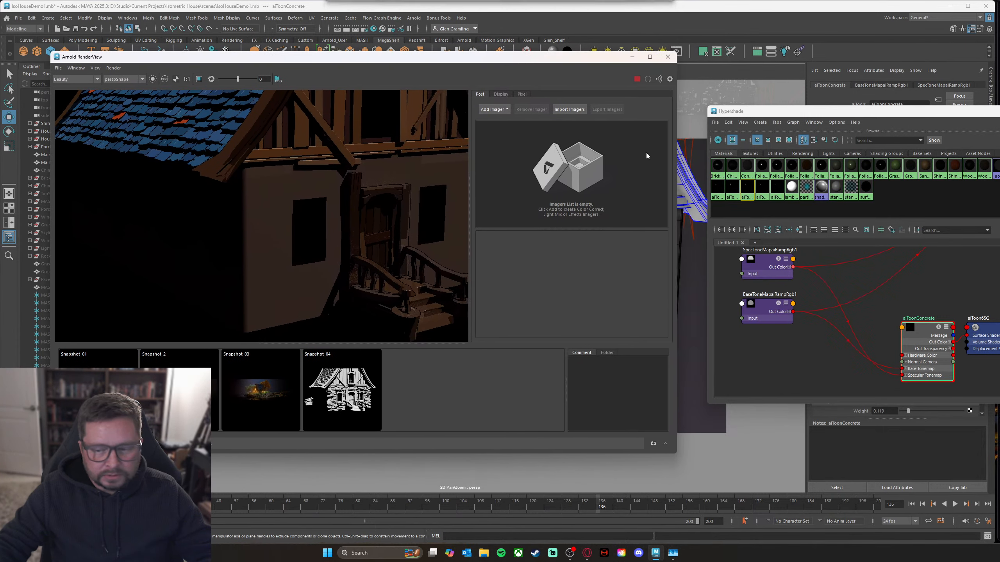
Step: Set the position of the base tone map ramp's light stop to 0.704 and close the render window
left_click(769, 310)
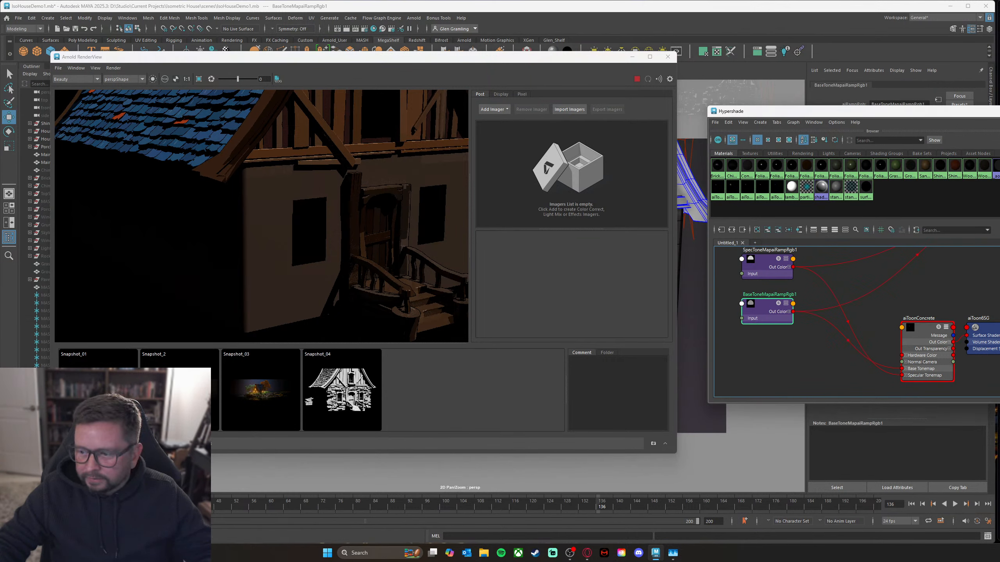
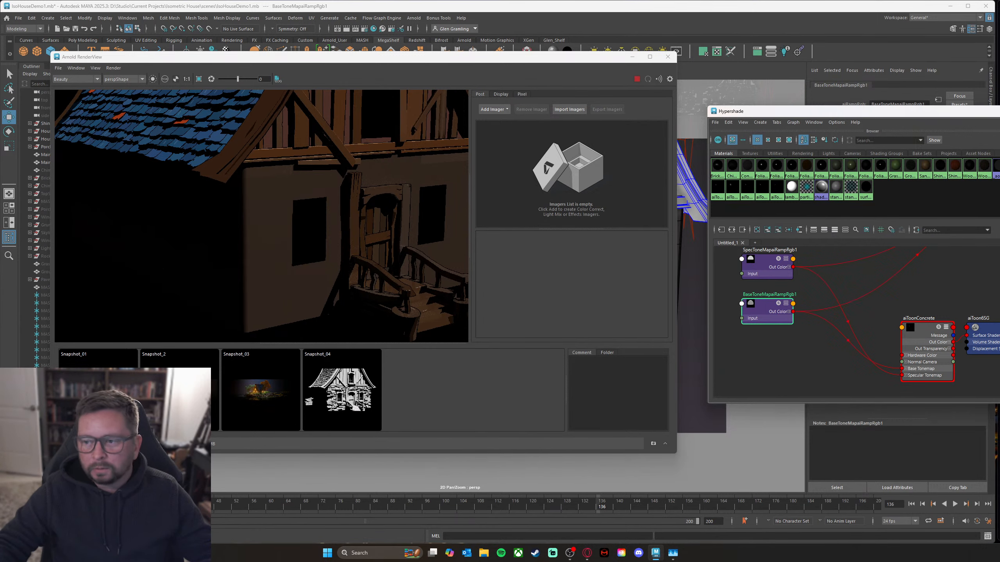
left_click_drag(999, 114, 909, 135)
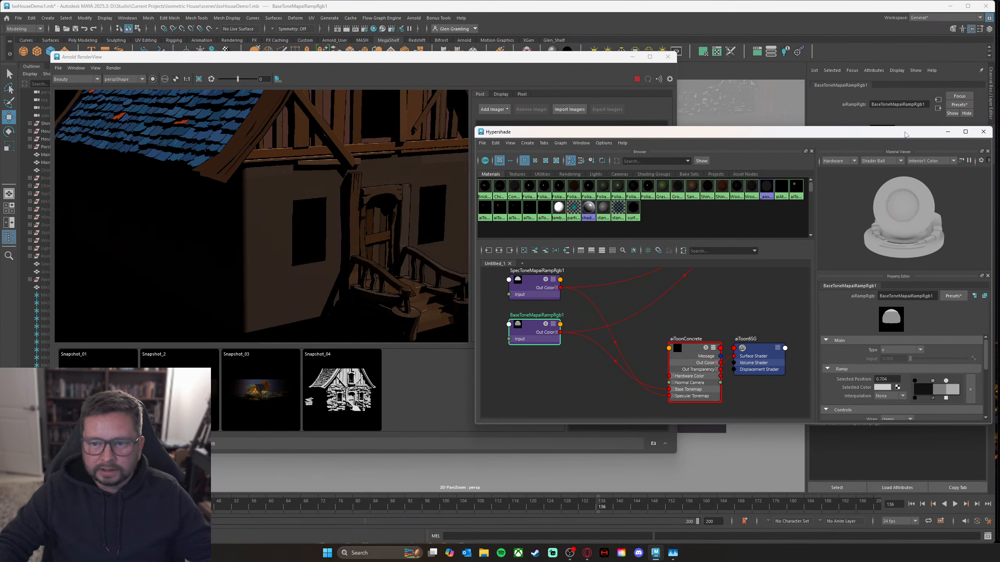
left_click_drag(901, 136, 732, 146)
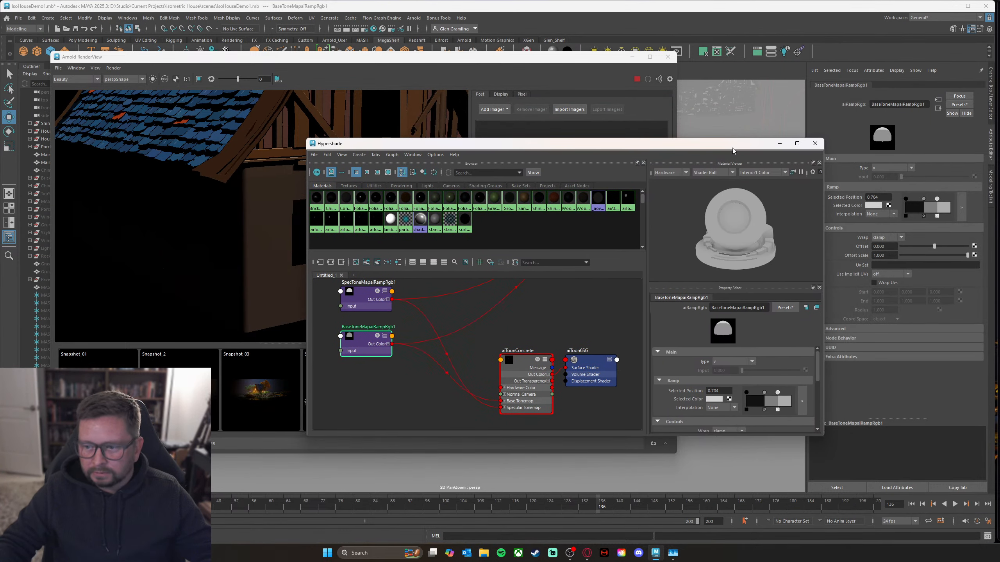
left_click_drag(739, 148, 707, 133)
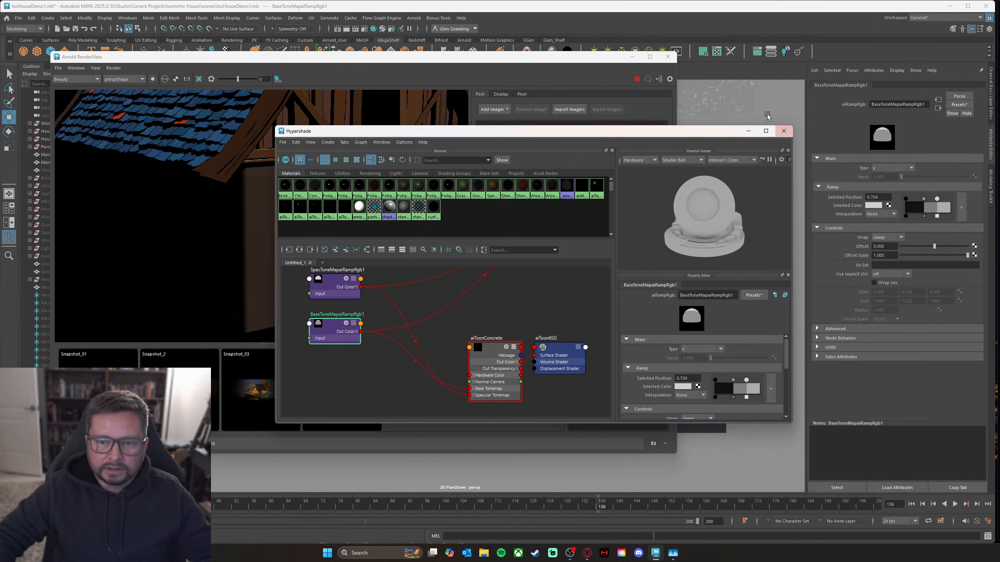
left_click_drag(701, 136, 888, 152)
left_click_drag(538, 57, 362, 64)
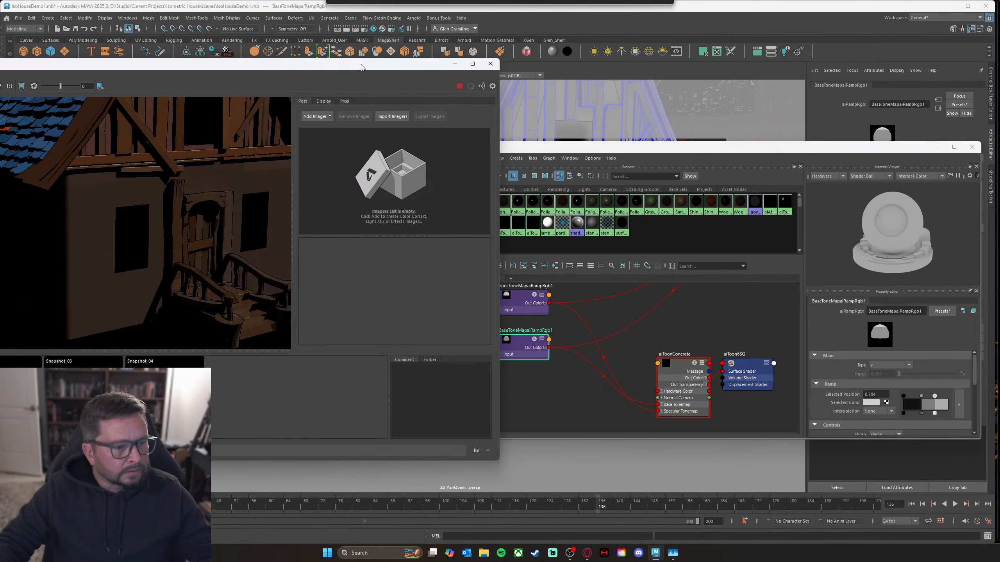
left_click_drag(362, 64, 11, 67)
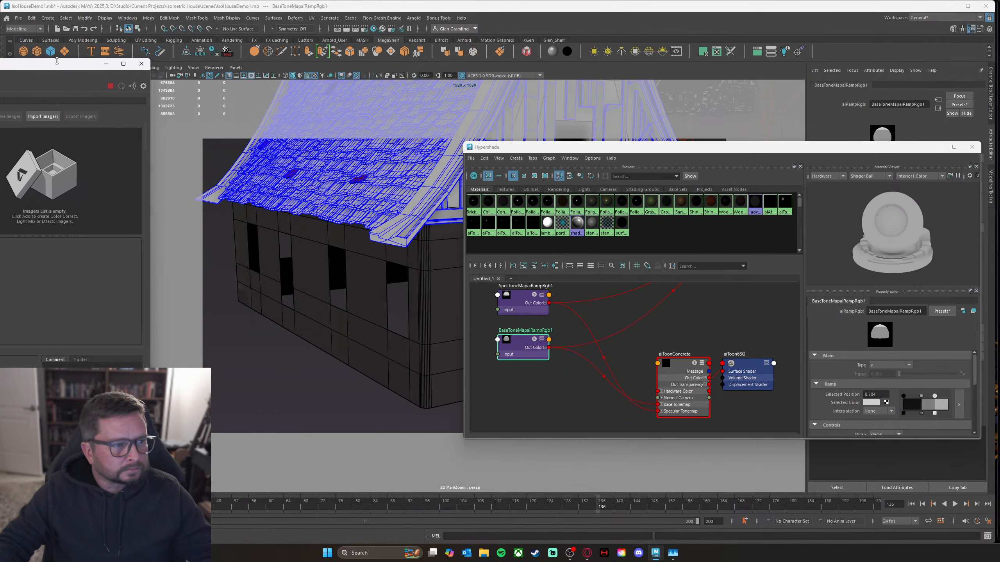
left_click(142, 63)
Step: Unhide Chimney and open the attributes of the material on it
left_click(59, 171)
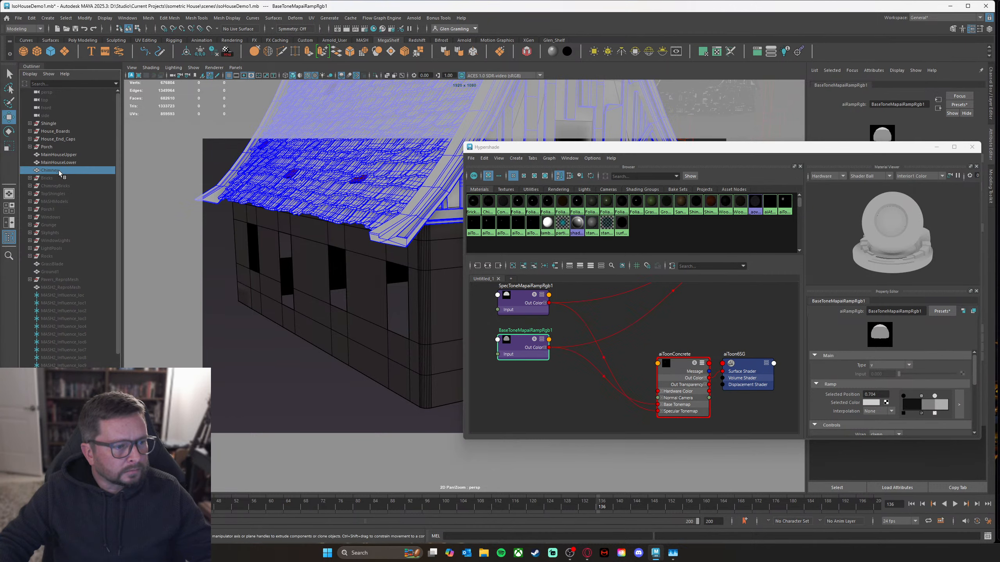
left_click_drag(802, 152, 666, 161)
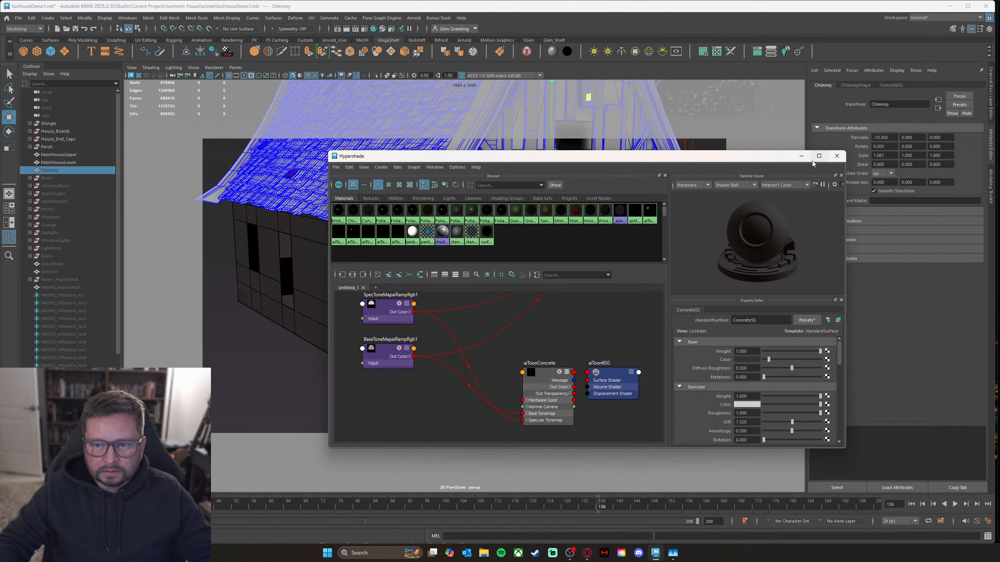
left_click_drag(731, 160, 829, 237)
scroll(290, 149, "up", 5)
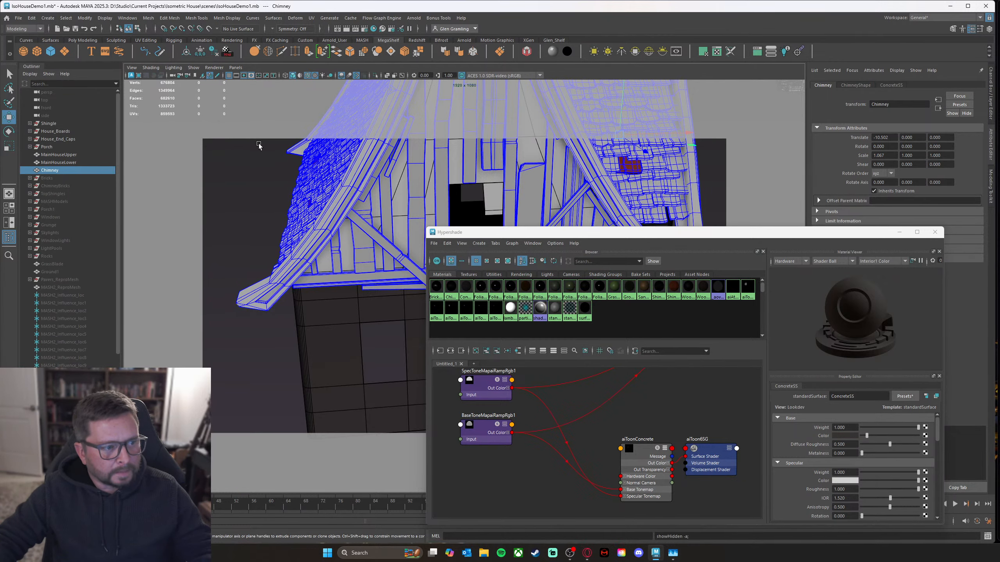
left_click_drag(606, 236, 541, 182)
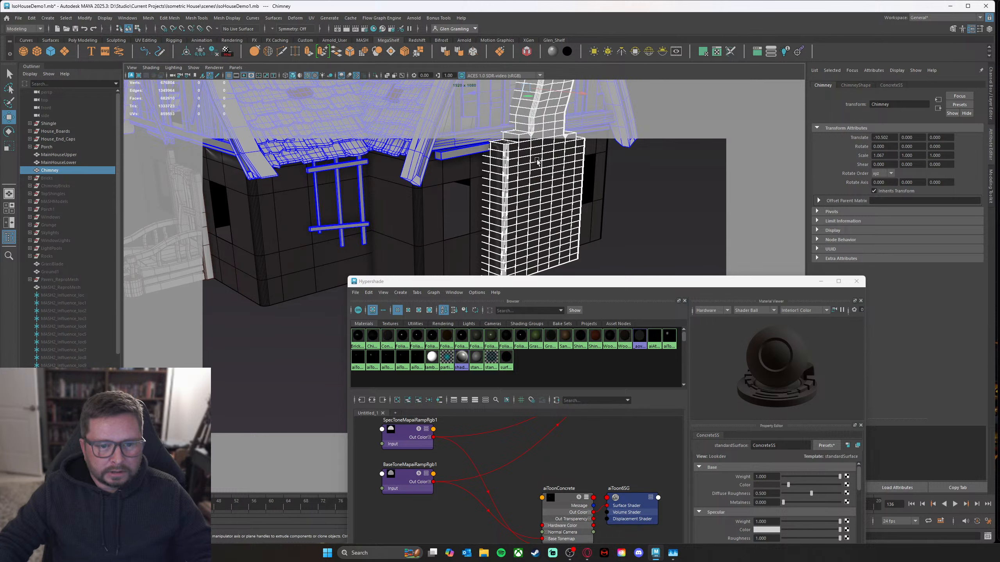
right_click_drag(537, 161, 545, 351)
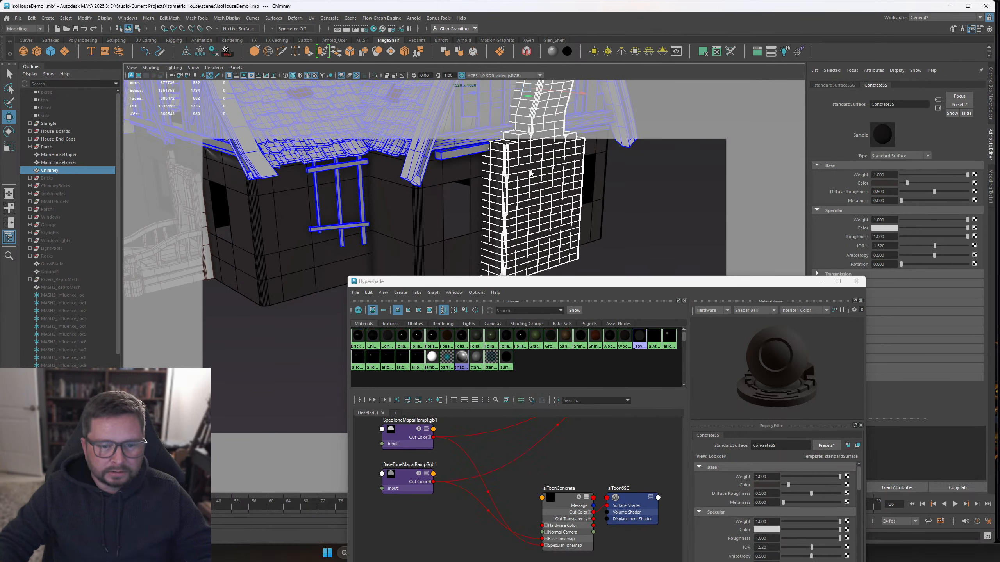
Step: Assign the existing aiToonConcrete material to the chimney and unhide the Bricks group
mouse_move(530, 170)
right_mouse_down()
mouse_move(530, 381)
mouse_move(551, 386)
mouse_move(598, 370)
mouse_move(615, 334)
right_mouse_up()
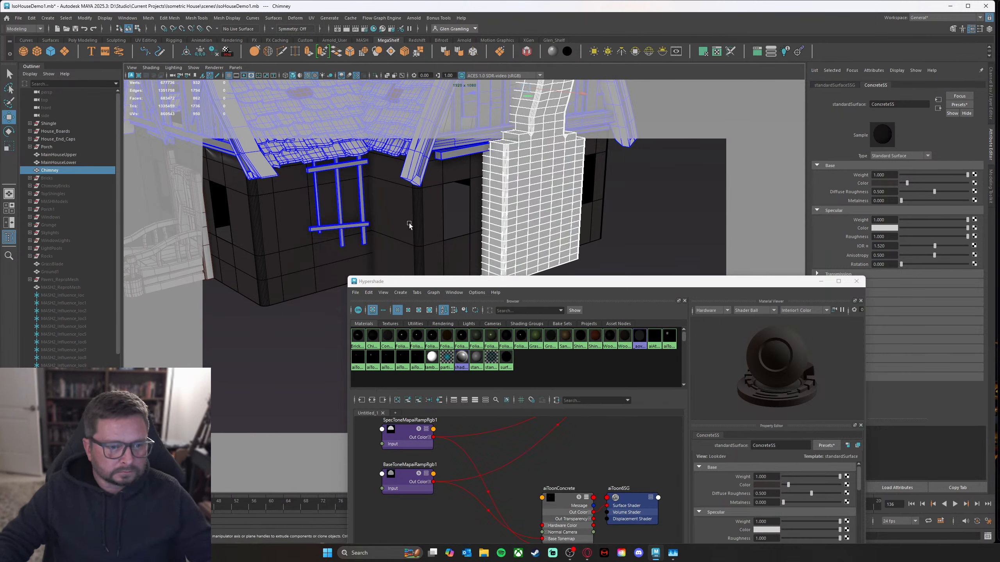
left_click_drag(410, 225, 283, 229, "alt")
left_click(50, 178)
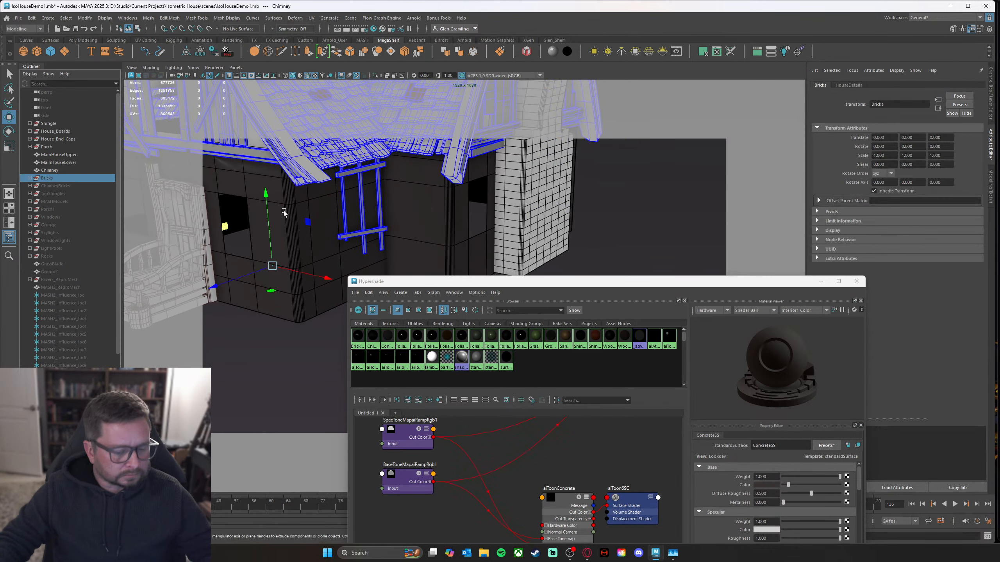
key("shift+h")
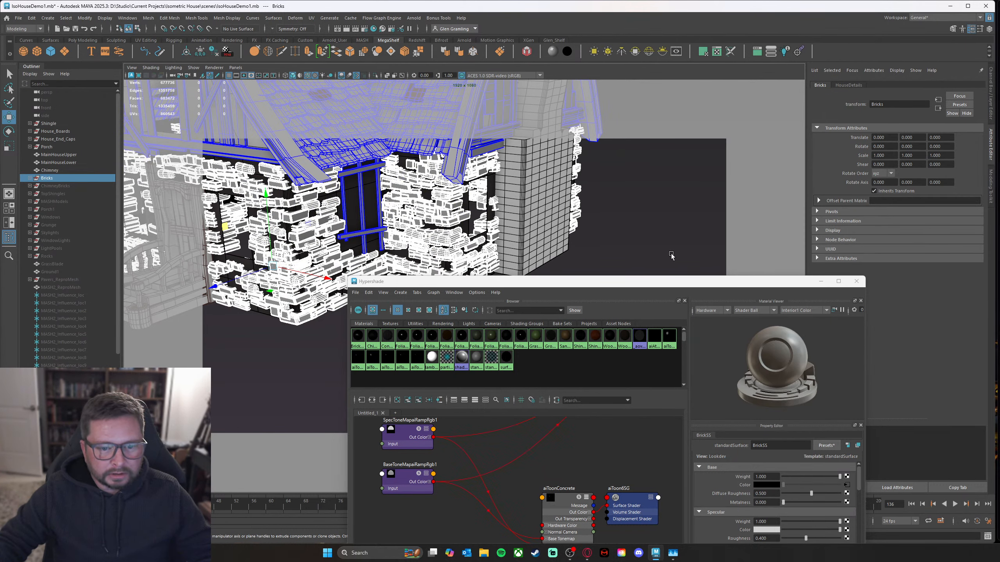
Step: Graph the BrickSS material in Hypershade together with the existing toon material that carries the tone map ramps
left_click_drag(566, 284, 774, 187)
scroll(342, 267, "up", 5)
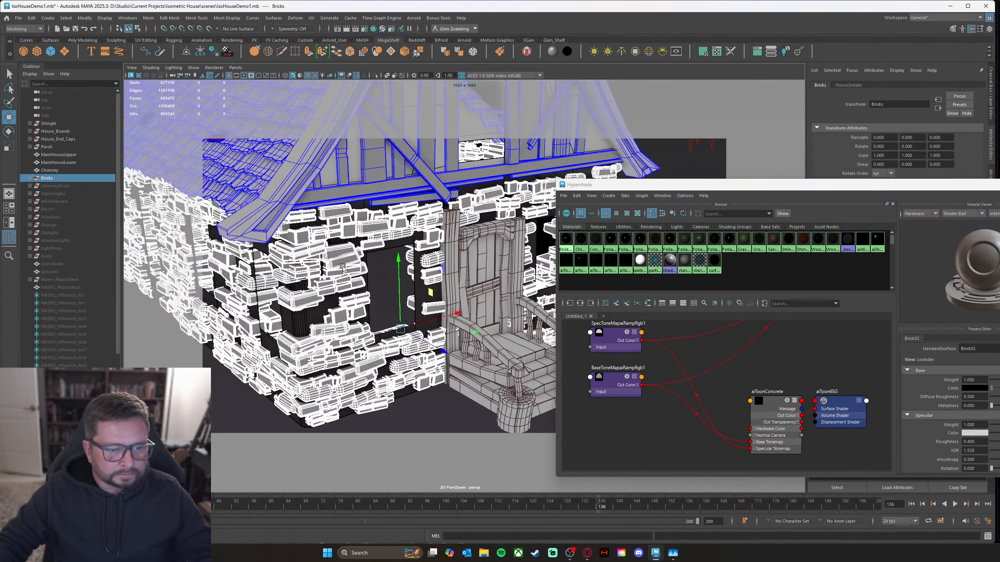
left_click_drag(342, 267, 408, 267, "alt")
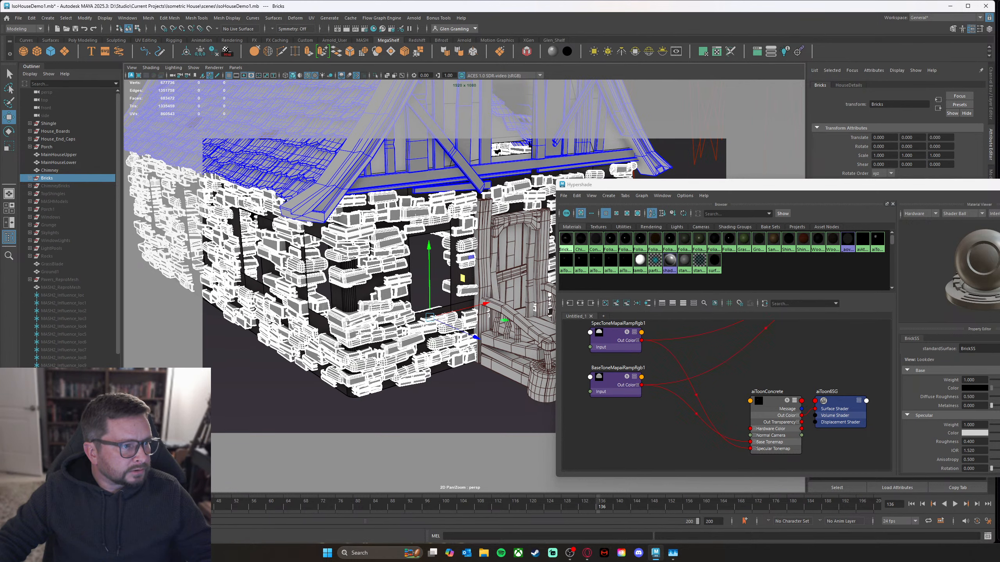
left_click_drag(738, 185, 648, 104)
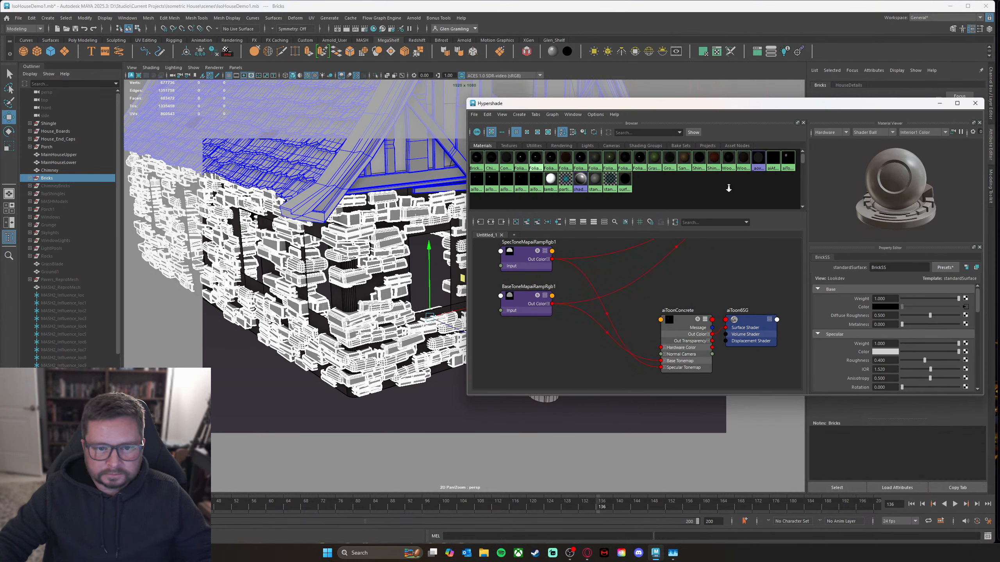
left_click(477, 160)
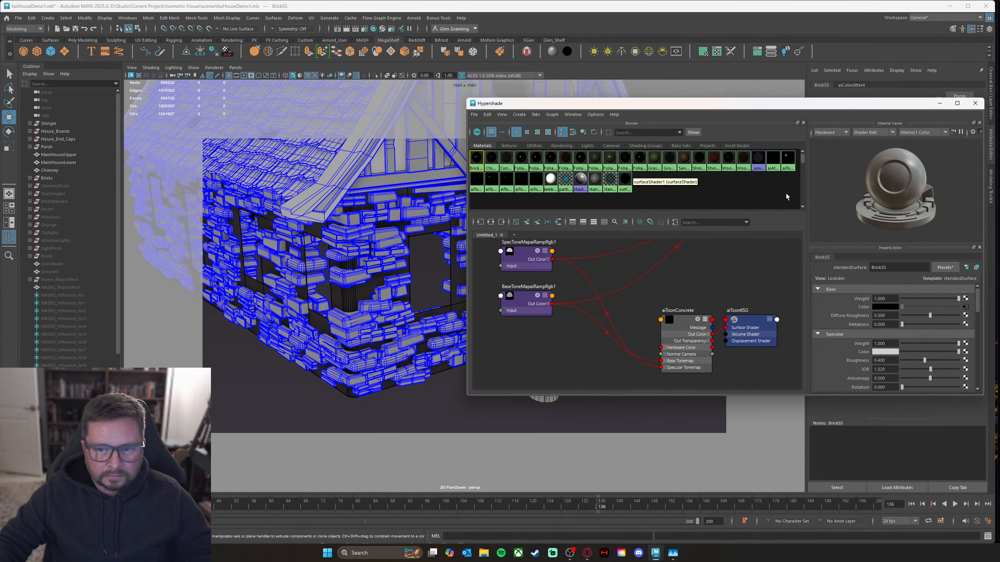
left_click(788, 159)
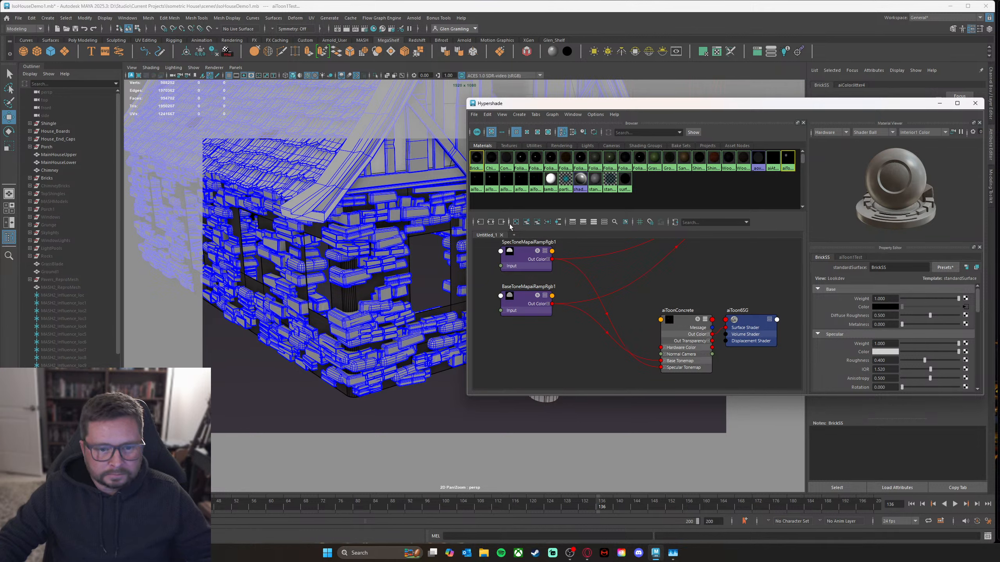
left_click(490, 223)
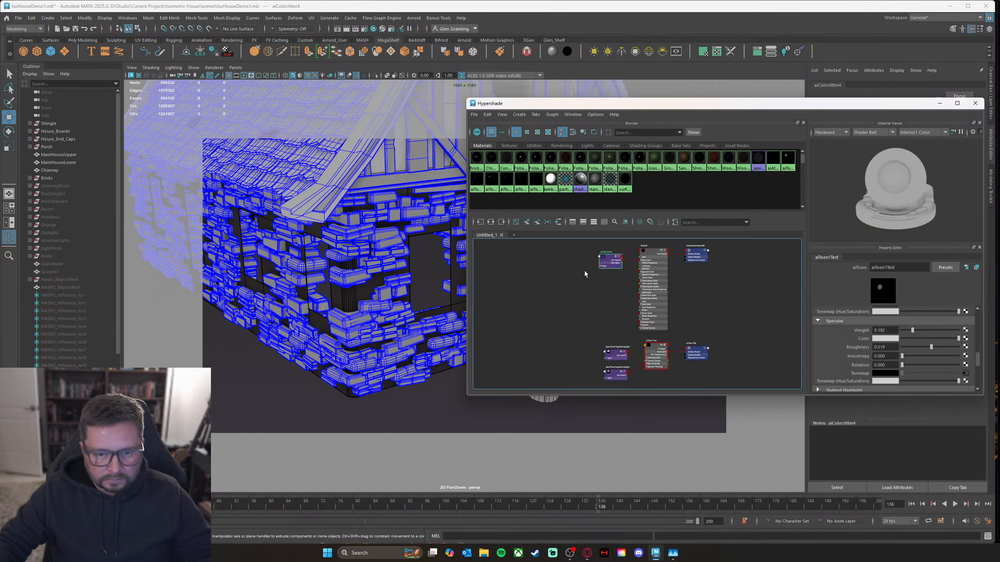
Step: Spread the aiColorJitter4 and tone map ramp nodes away from their materials to make room in the graph
left_click_drag(606, 267, 520, 272)
left_click_drag(570, 329, 511, 329)
right_click_drag(545, 327, 582, 310, "alt")
middle_click_drag(582, 310, 607, 334, "alt")
middle_click_drag(636, 285, 638, 331, "alt")
Step: Add an aiToon shader to the graph and name it aiToonBricks
key("Tab")
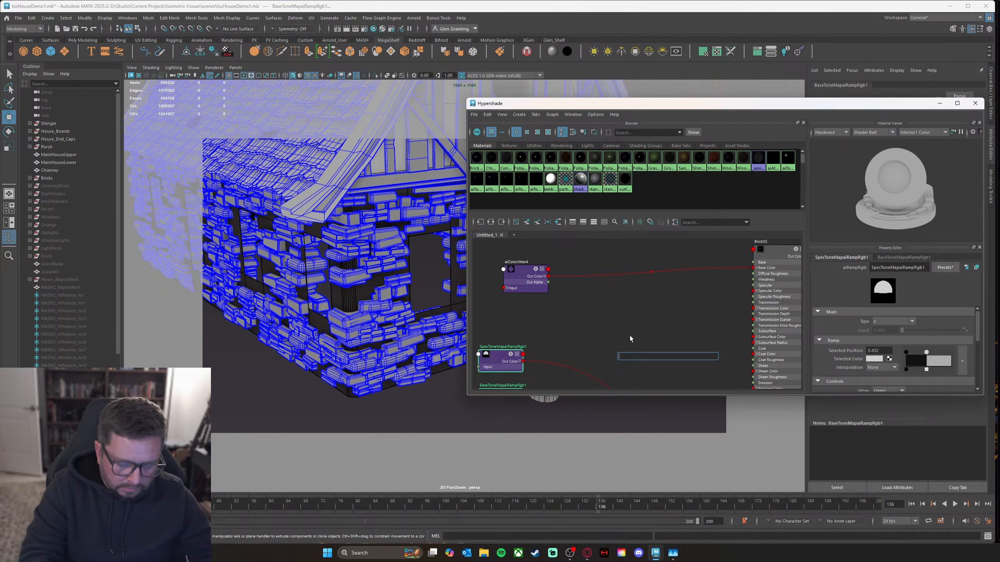
type("aitoo")
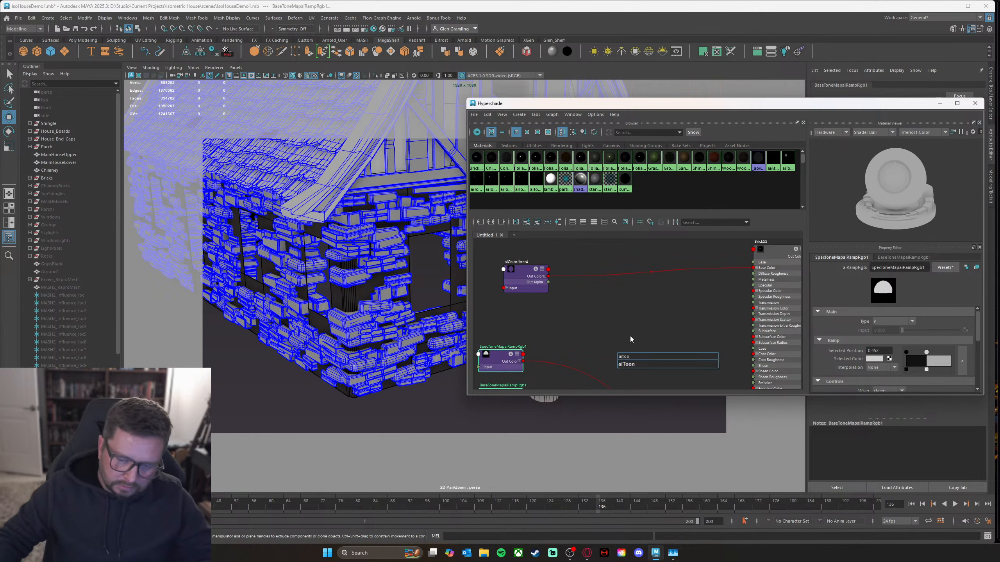
left_click(635, 363)
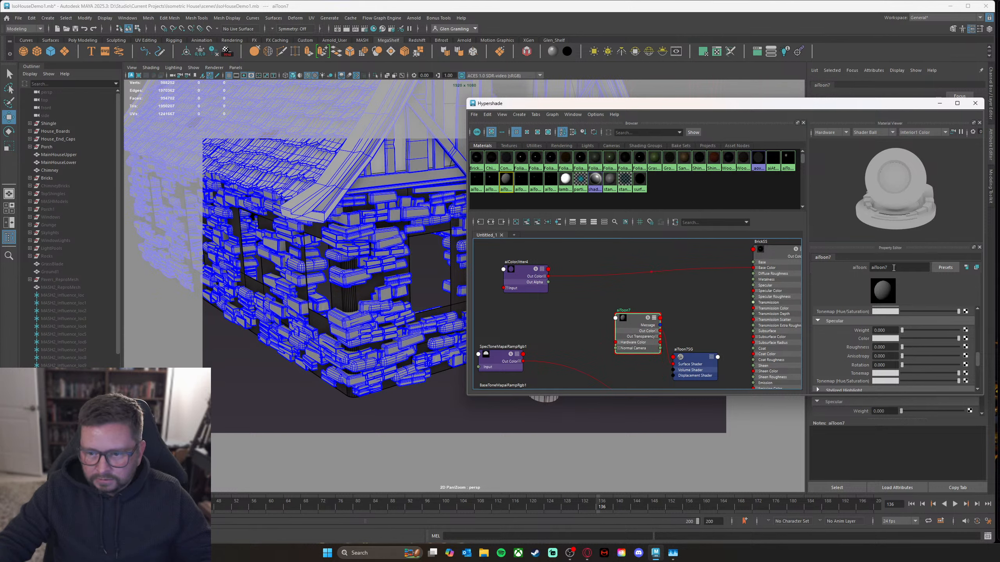
left_click(893, 267)
key("BackSpace")
type("Bricks")
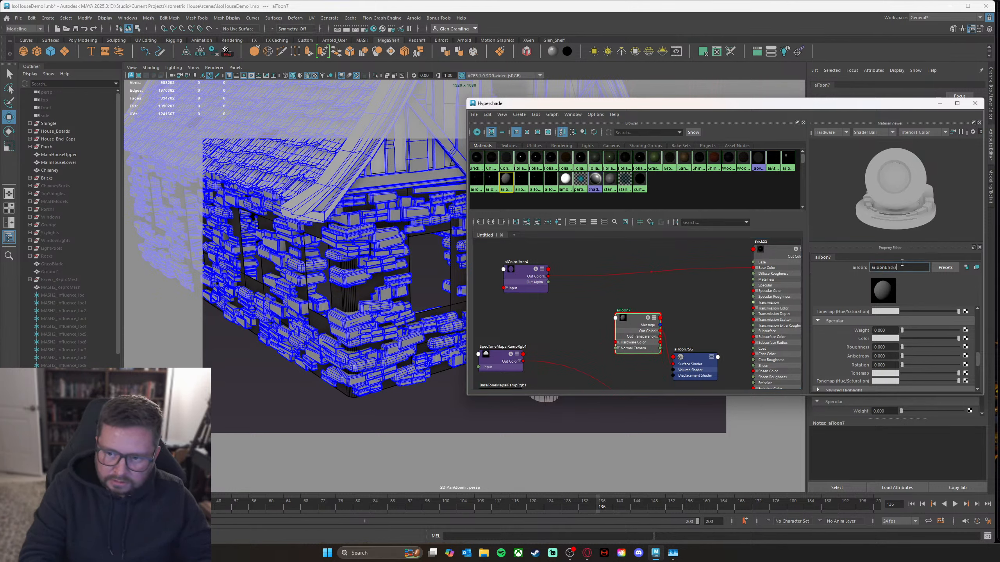
key("Return")
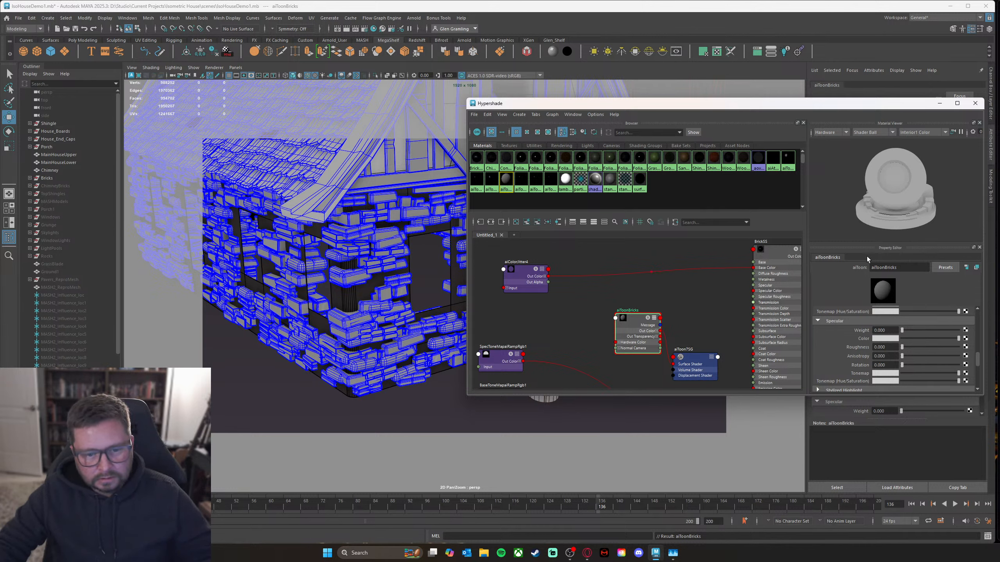
Step: Connect the aiColorJitter4 node to the base color of aiToonBricks
left_click_drag(535, 283, 524, 280)
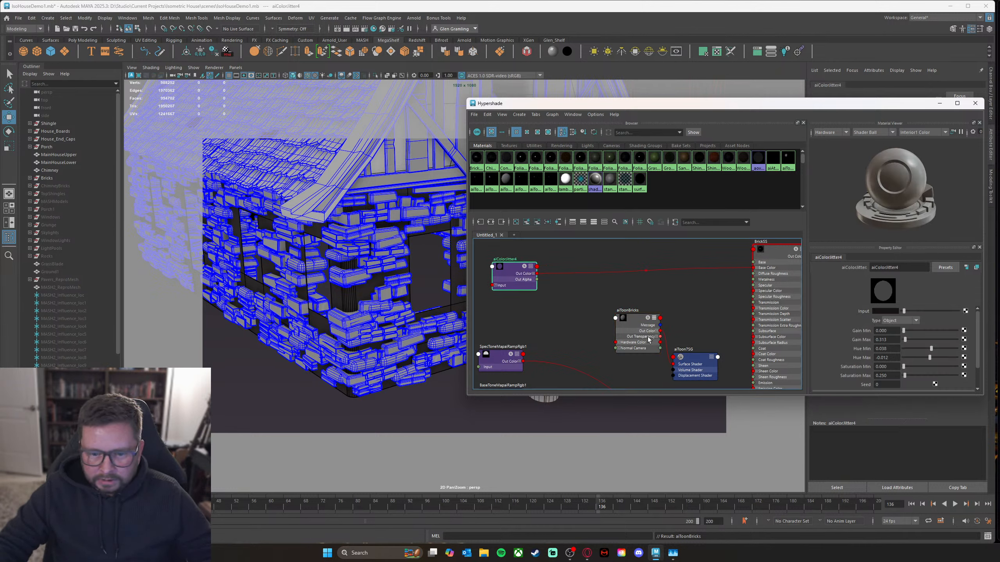
left_click(634, 324)
left_click(929, 322)
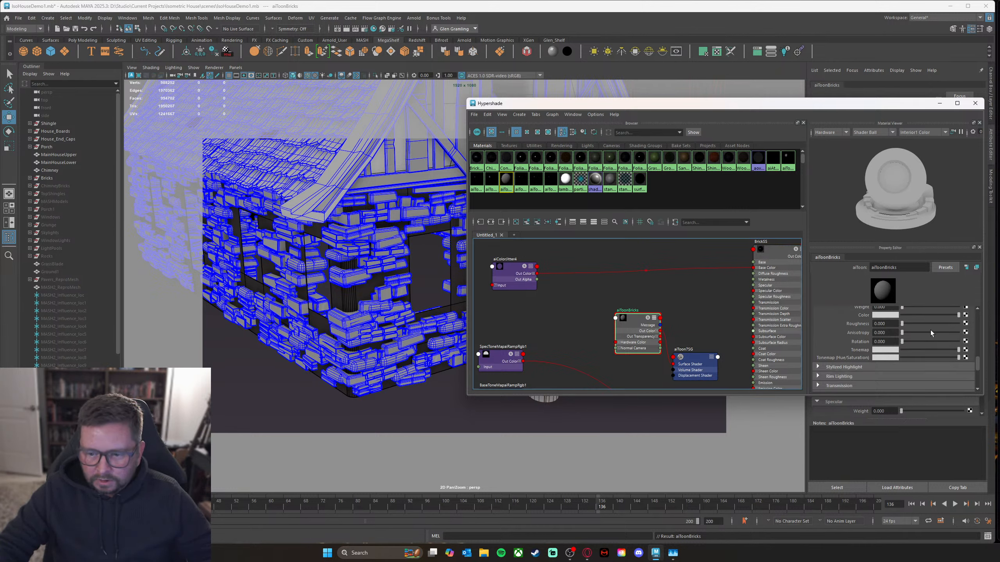
scroll(929, 333, "up", 3)
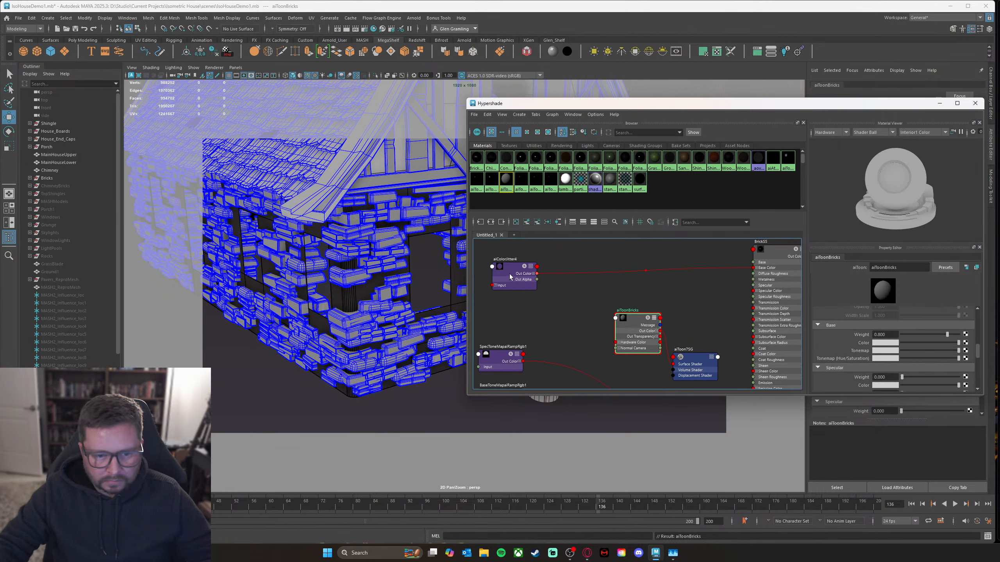
middle_click_drag(848, 338, 852, 342)
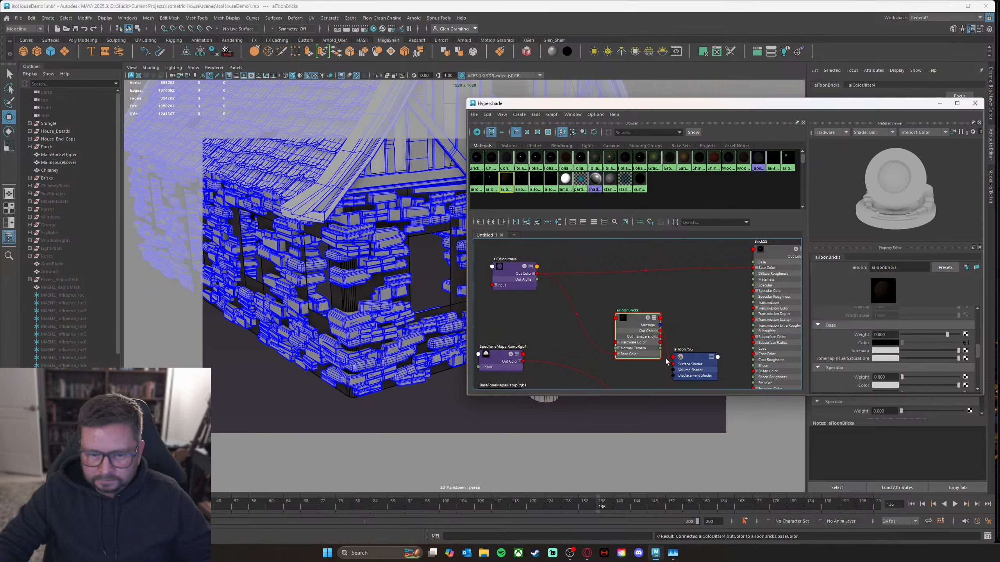
Step: Connect the base tone map ramp to the base tonemap of aiToonBricks and the spec ramp to its specular tonemap
middle_click_drag(637, 302, 686, 261, "alt")
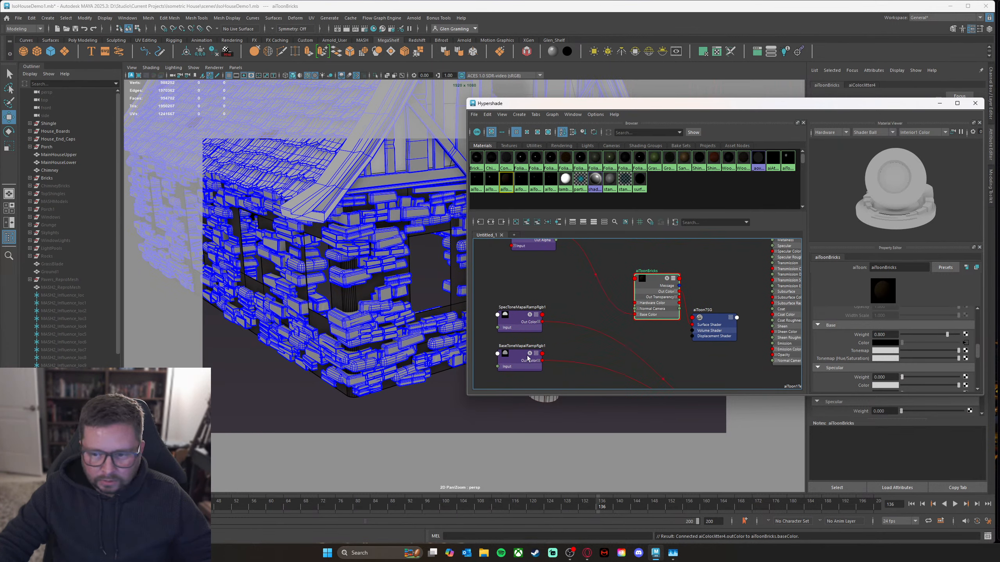
middle_click_drag(528, 358, 843, 351)
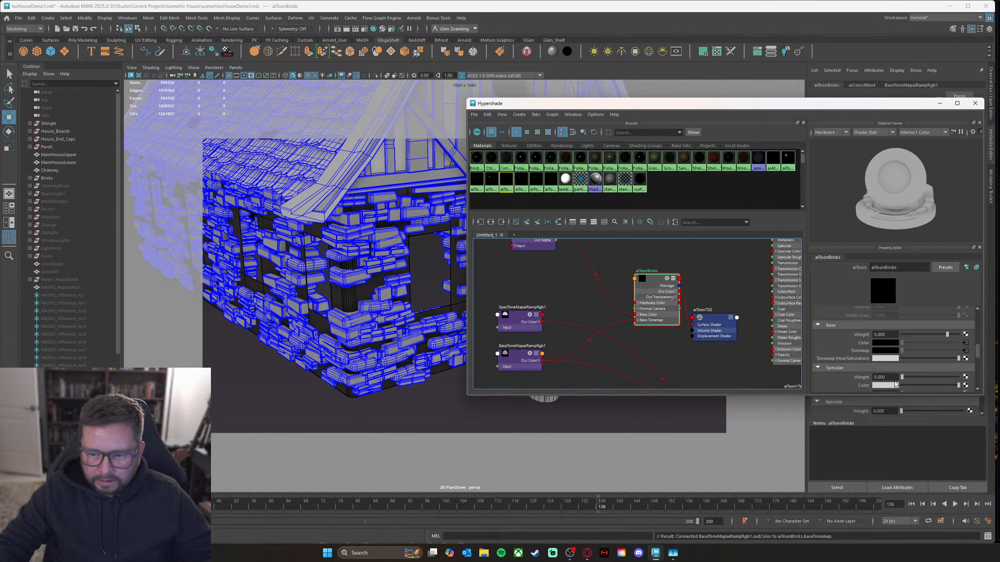
scroll(905, 380, "down", 3)
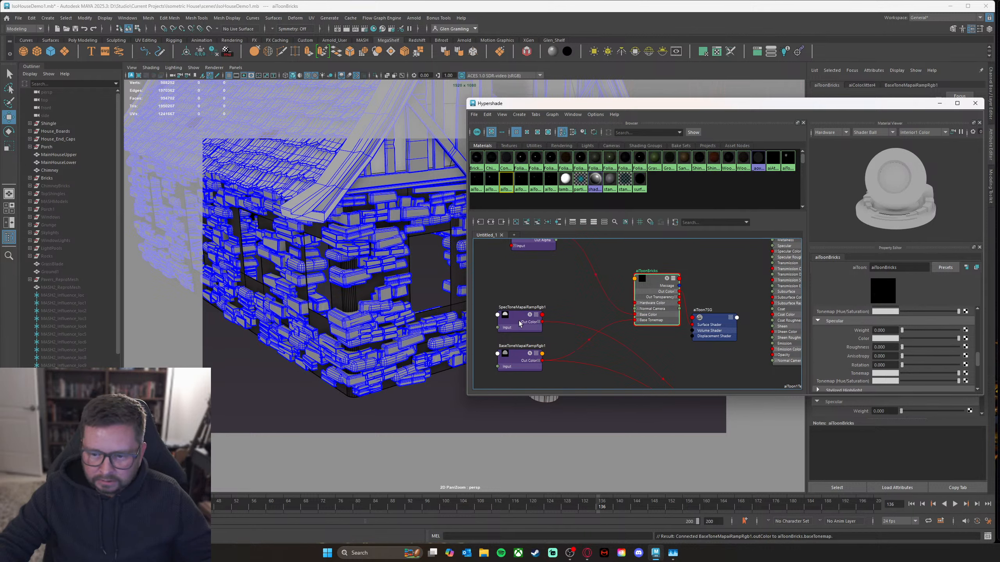
middle_click_drag(759, 356, 856, 375)
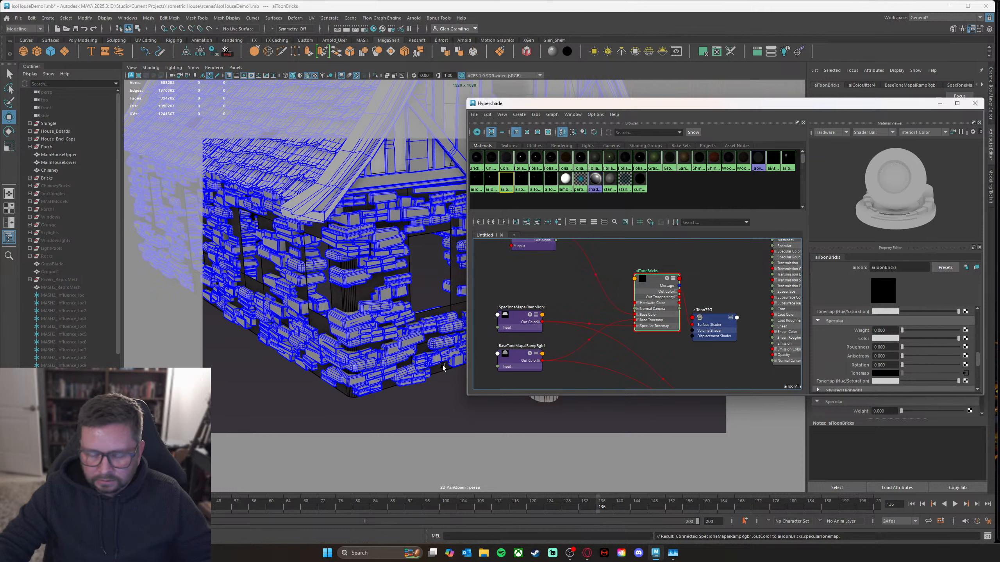
Step: Set the specular weight of aiToonBricks to about 0.126 and its specular roughness to about 0.098
middle_click_drag(582, 284, 578, 287, "alt")
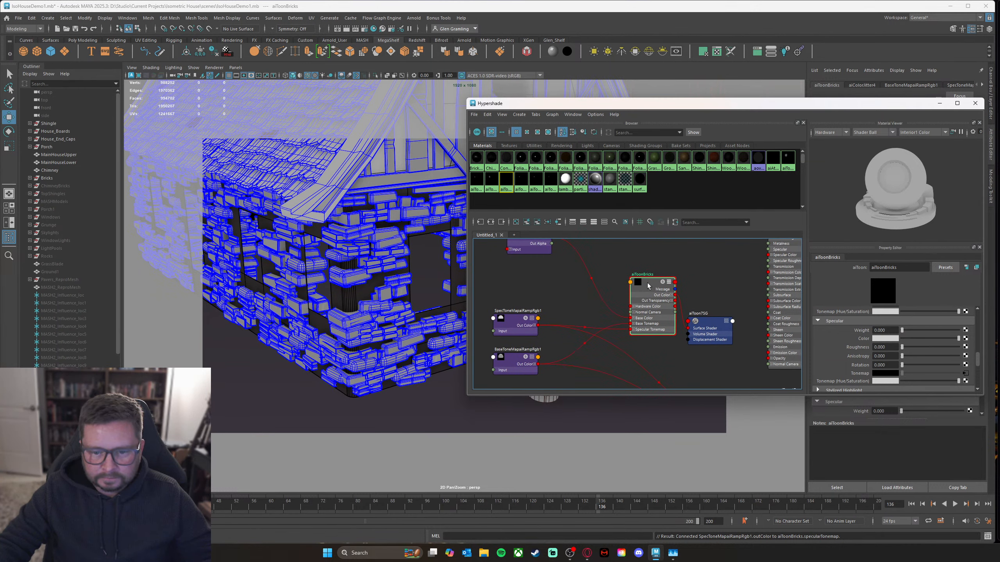
left_click_drag(902, 331, 905, 348)
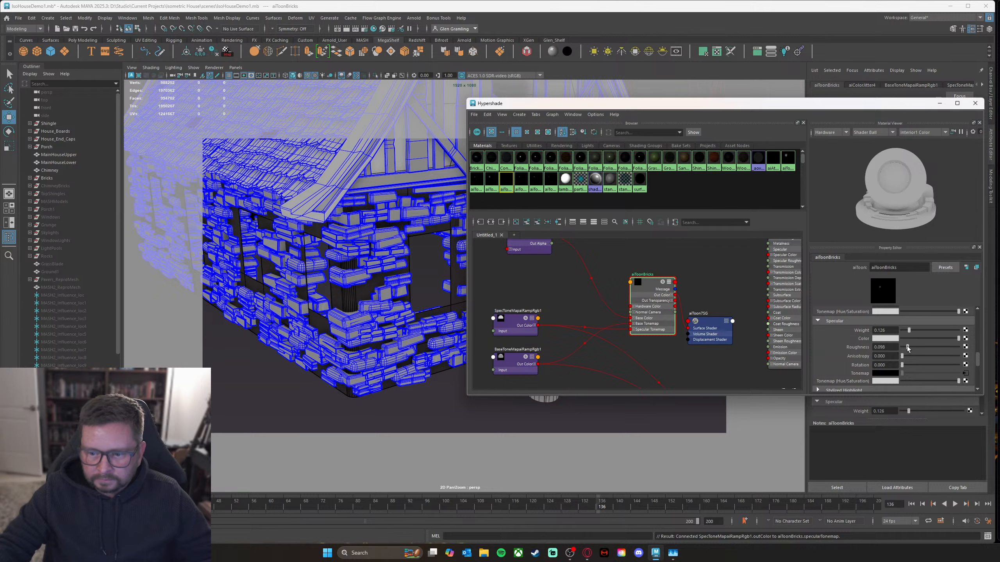
left_click_drag(888, 106, 745, 128)
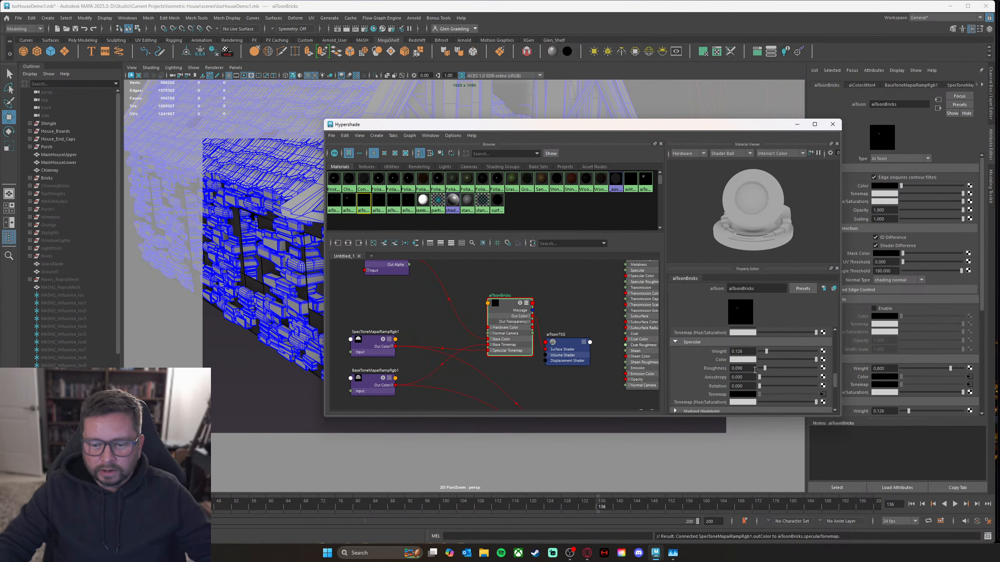
left_click_drag(749, 129, 777, 129)
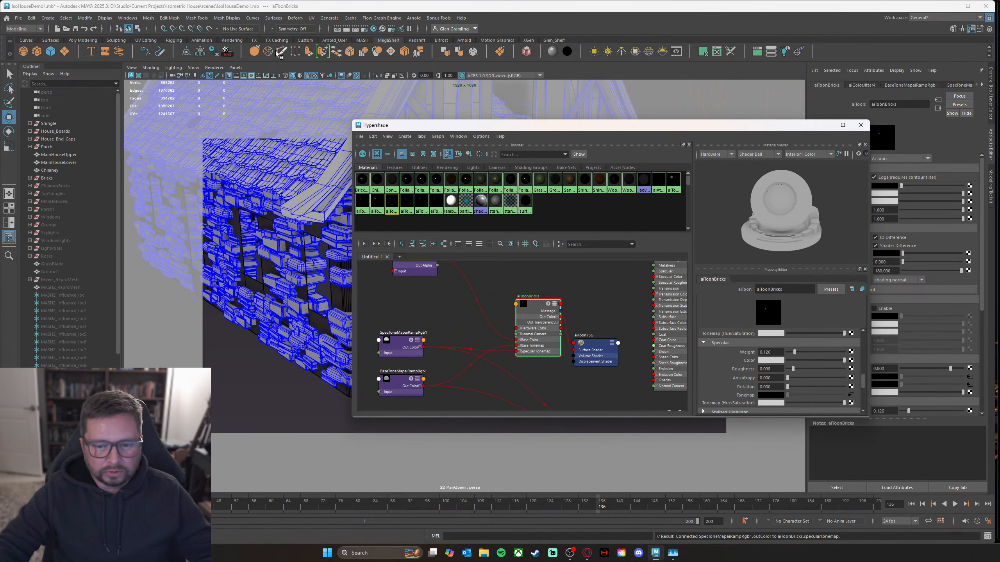
Step: Bring up the Arnold render view beside the node graph and start a live render of the bricks
left_click_drag(0, 98, 627, 61)
left_click_drag(795, 128, 815, 146)
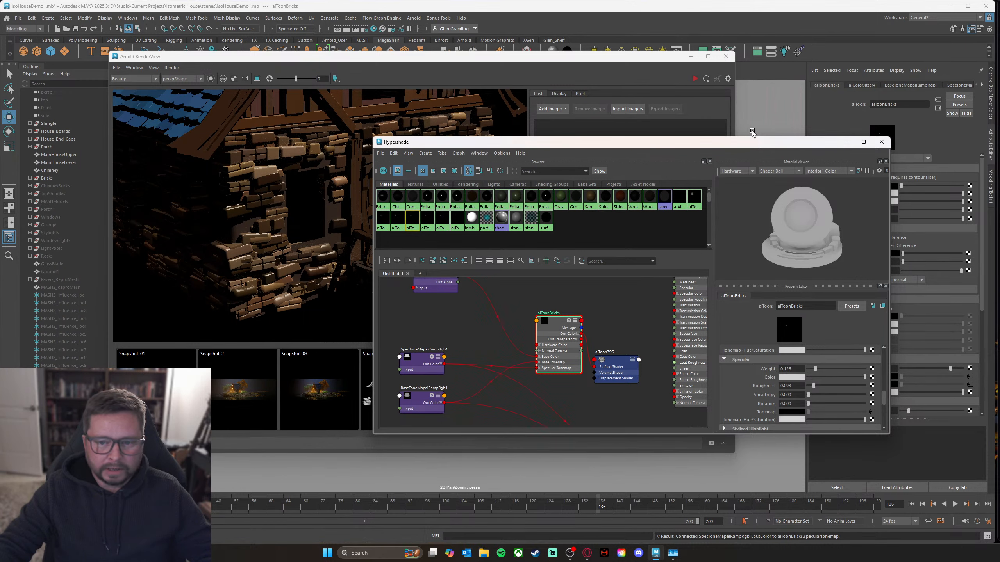
left_click(705, 79)
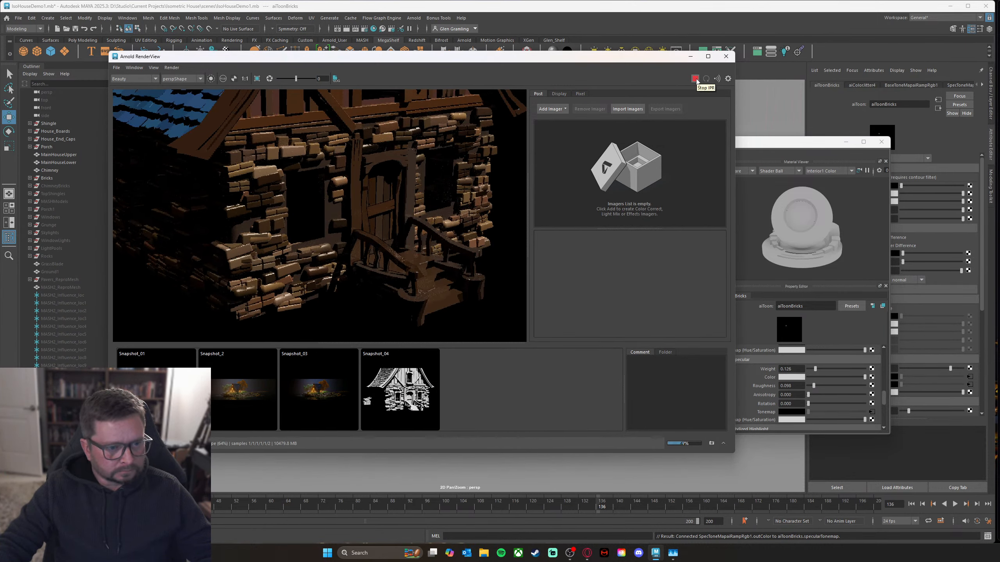
Step: Assign aiToonBricks to the Bricks group, clearing the render and node graph windows out of the way
left_click_drag(655, 62, 347, 101)
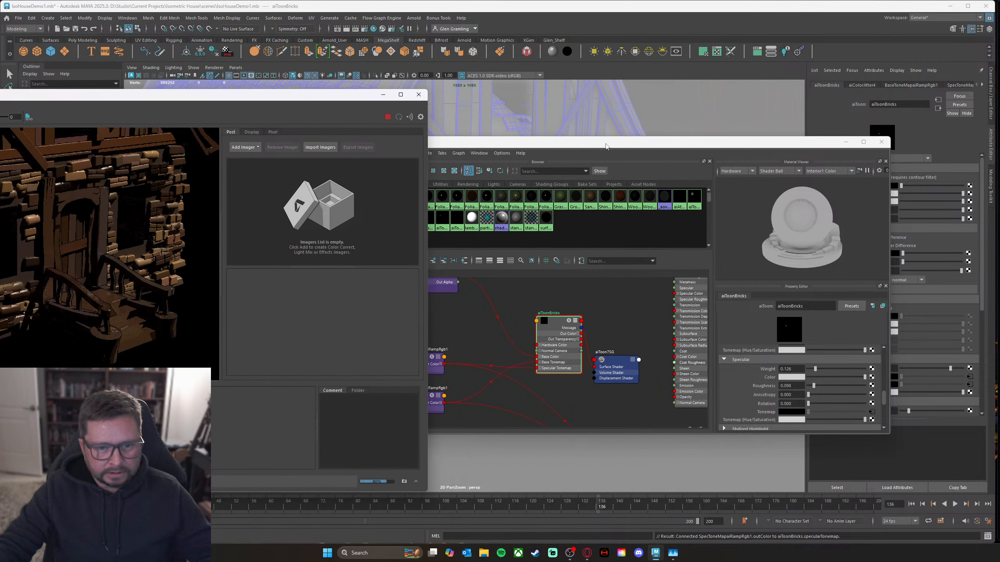
left_click_drag(660, 146, 839, 182)
left_click_drag(321, 105, 262, 148)
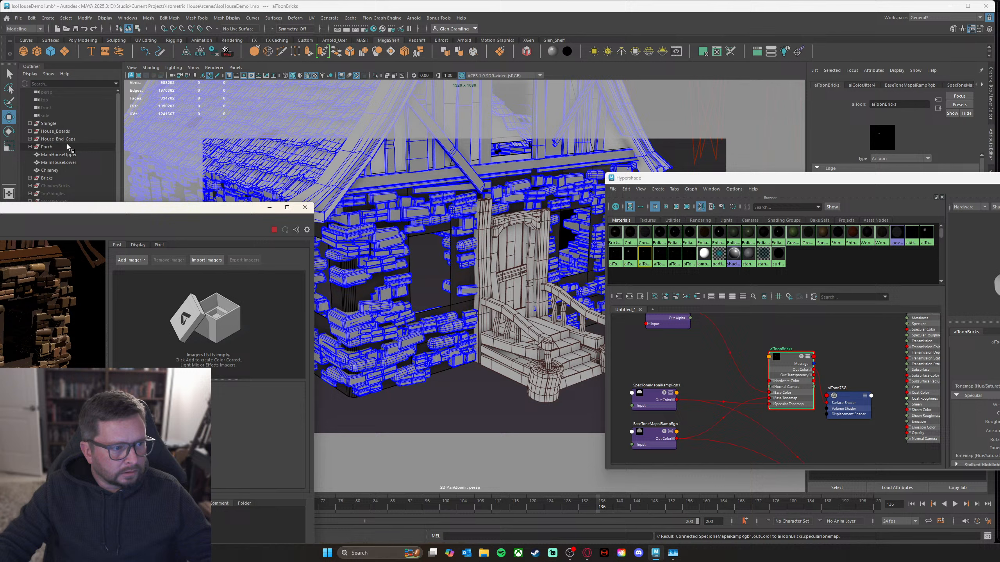
left_click(49, 178)
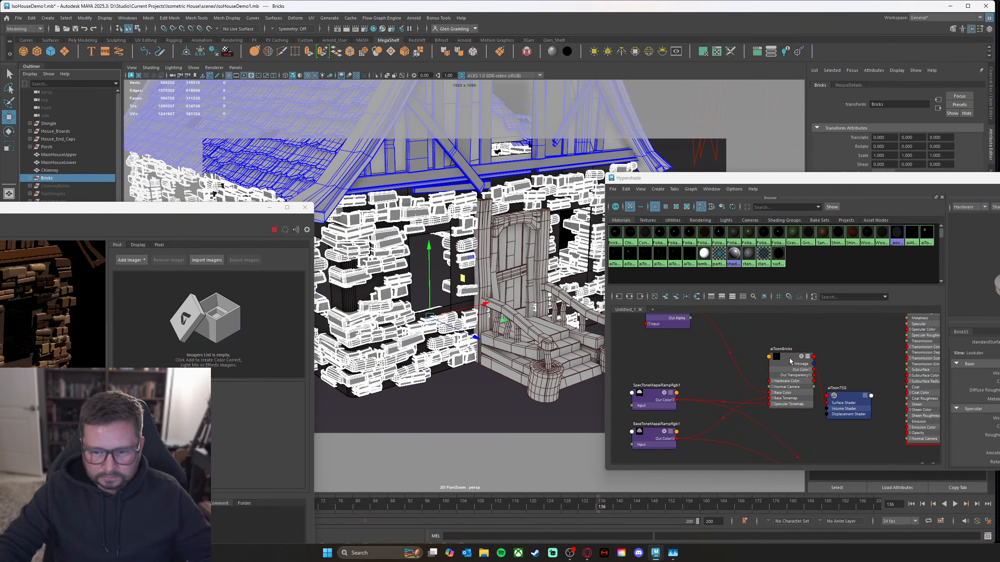
right_click_drag(790, 360, 788, 341)
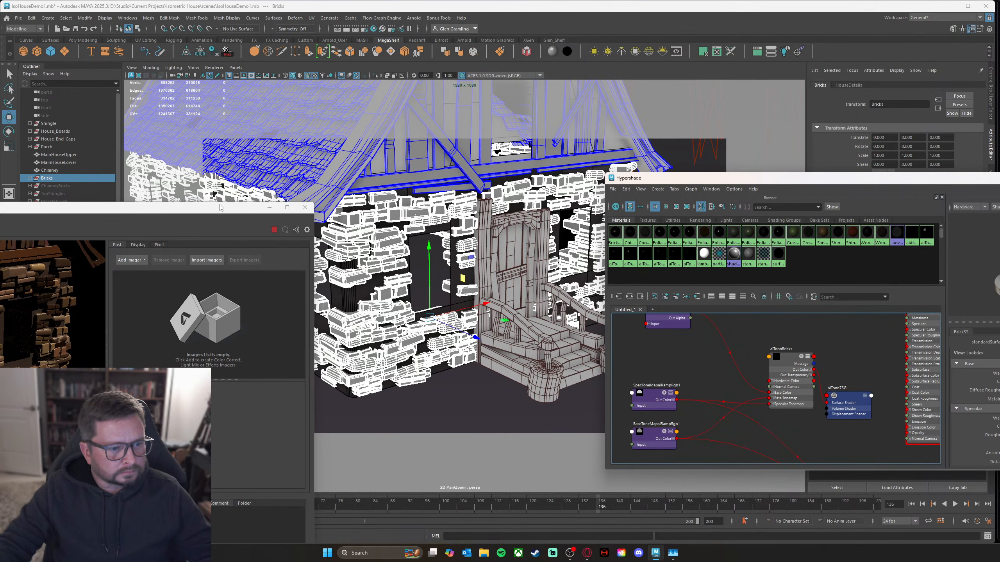
Step: Place the render next to Hypershade and raise the specular roughness of BrickSS to about 0.972
left_click_drag(194, 212, 450, 81)
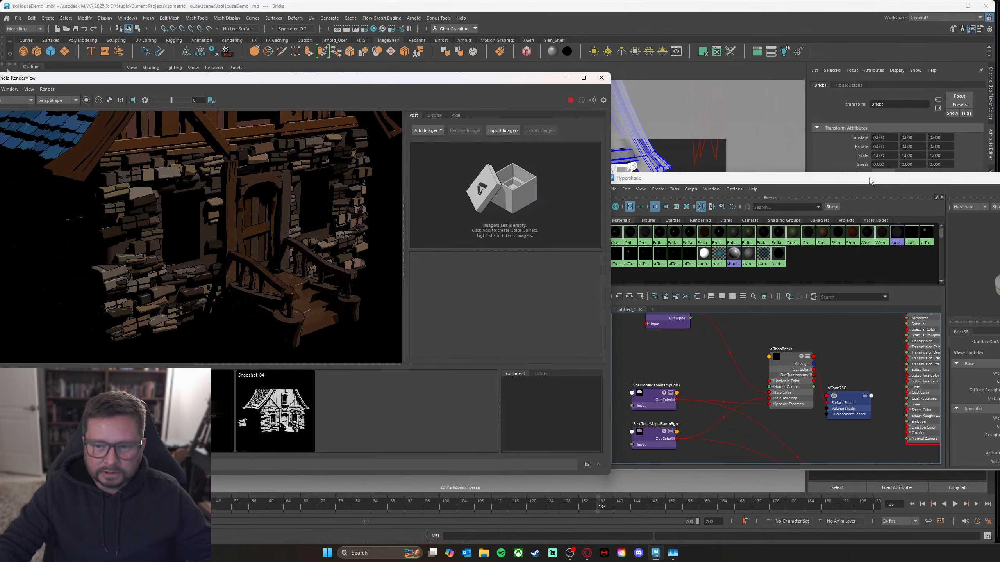
left_click_drag(839, 184, 655, 123)
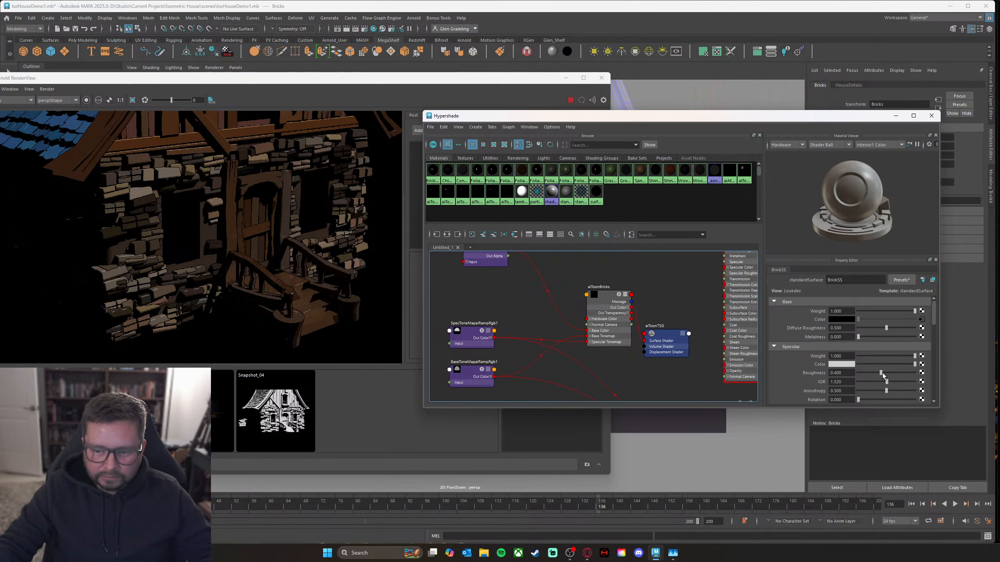
left_click_drag(882, 374, 908, 374)
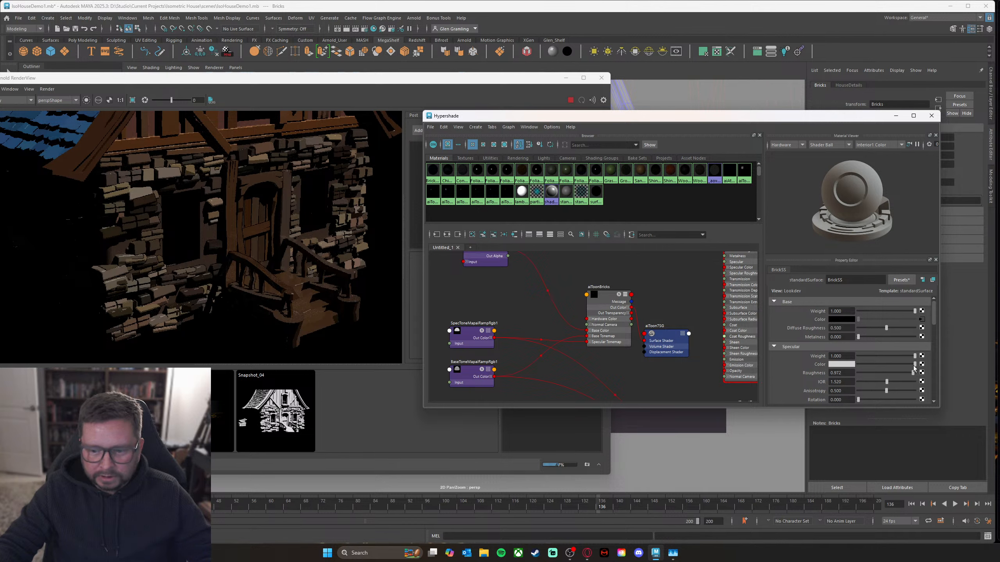
Step: Set the specular roughness of BrickSS to about 0.530 and that of aiToonBricks to about 0.420
left_click_drag(913, 375, 888, 374)
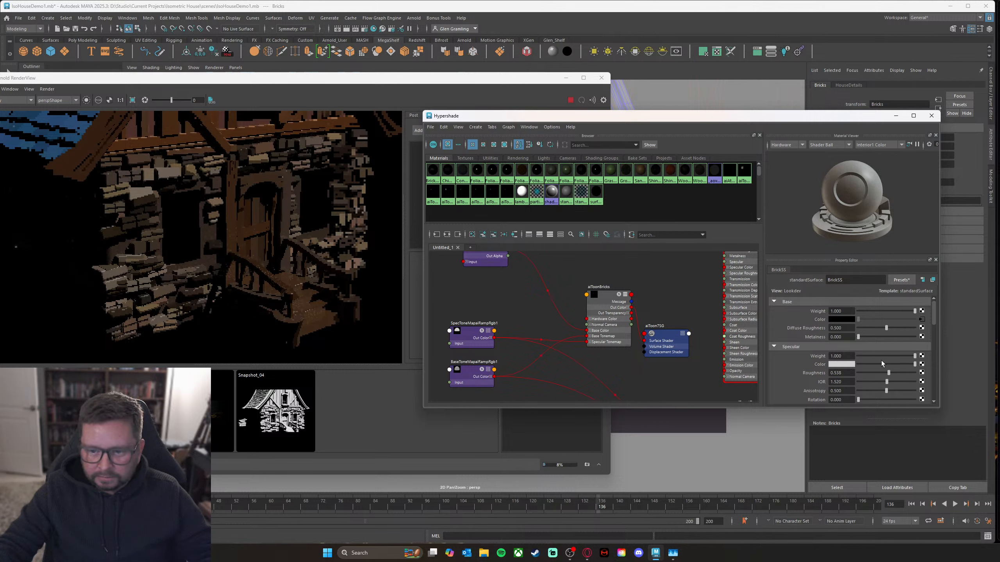
left_click(604, 304)
scroll(893, 363, "down", 2)
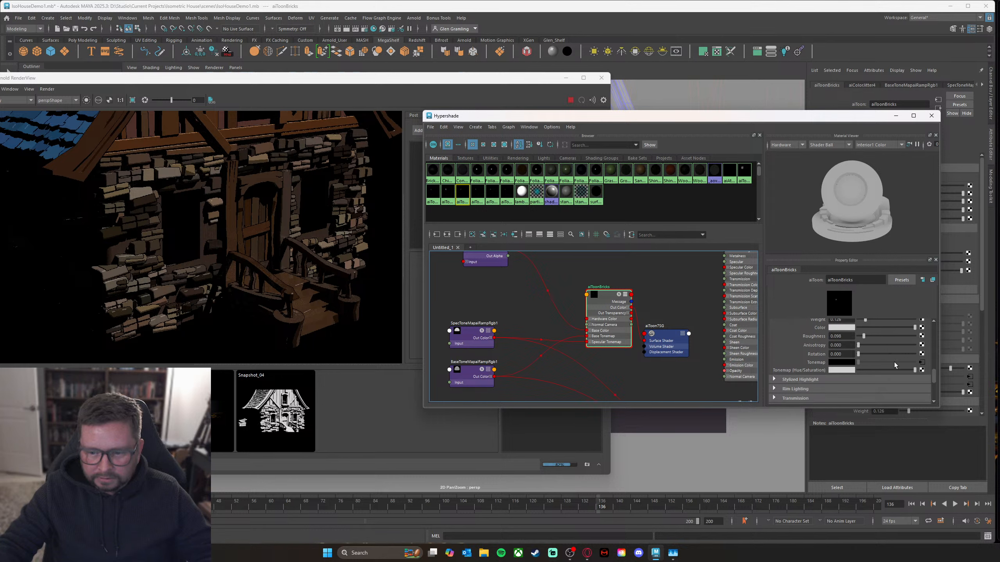
scroll(894, 363, "up", 2)
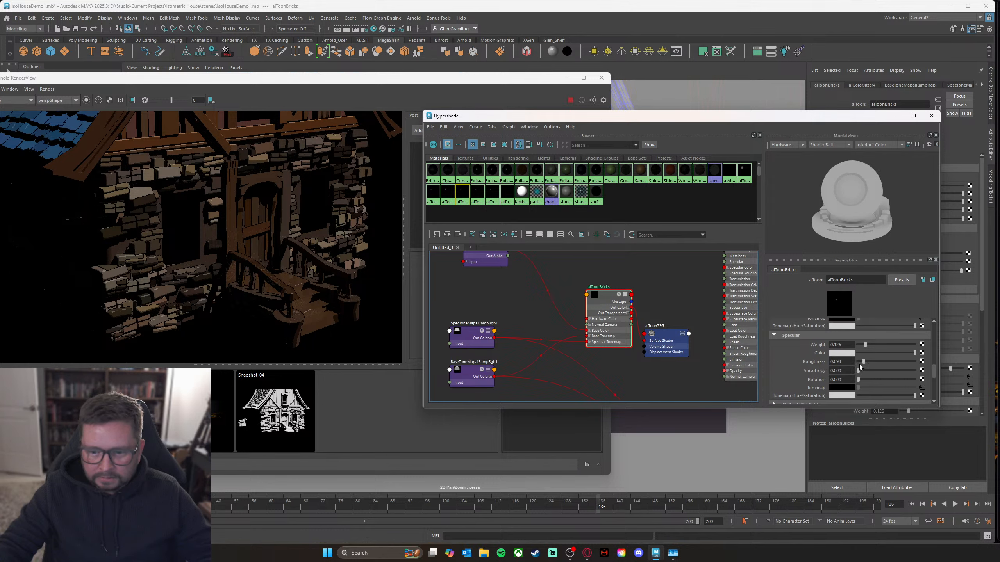
left_click_drag(863, 361, 886, 361)
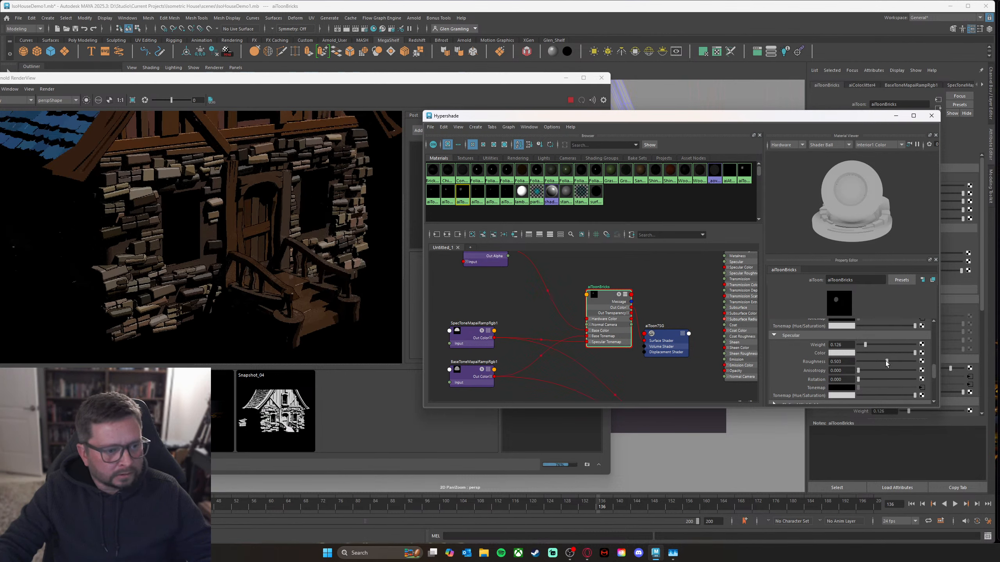
left_click_drag(886, 361, 881, 361)
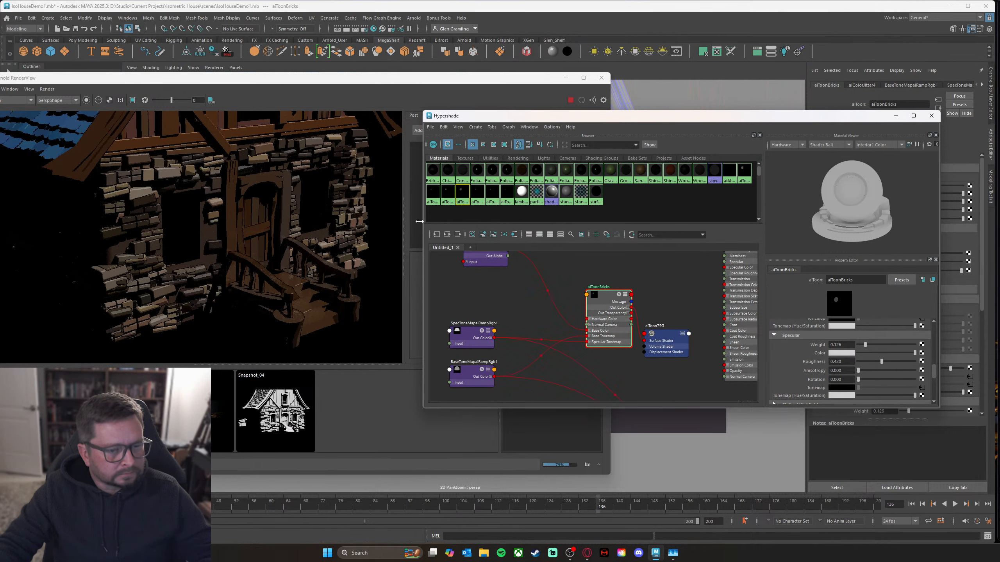
Step: Clear the Hypershade and render windows out of the way and unhide the ChimneyBricks group
left_click_drag(740, 120, 612, 120)
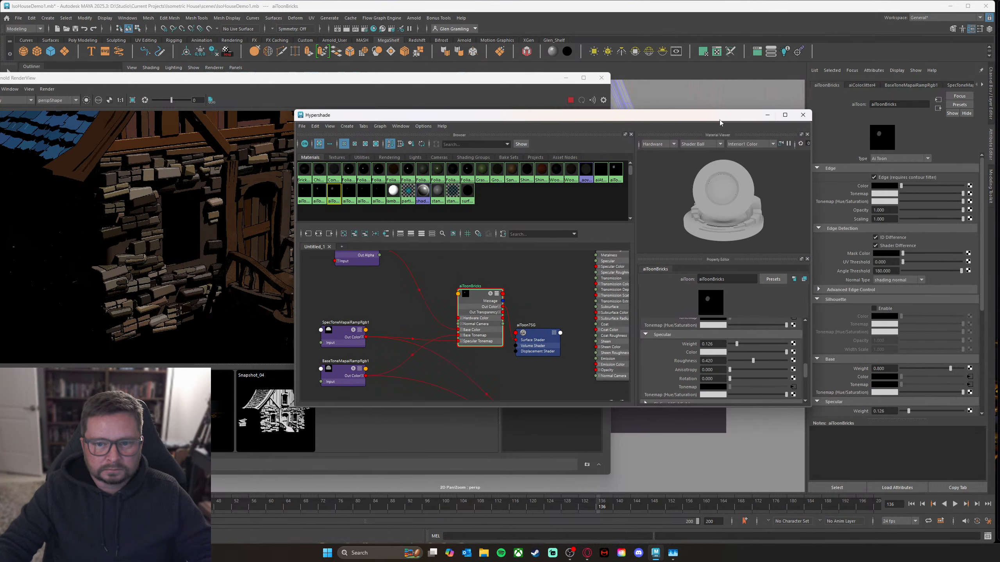
left_click_drag(720, 123, 893, 219)
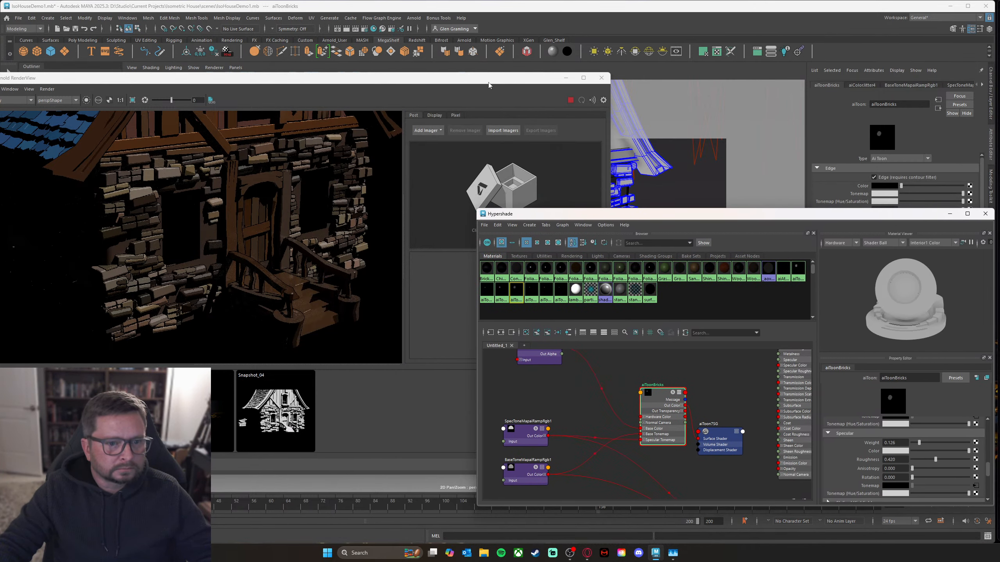
left_click_drag(488, 85, 99, 245)
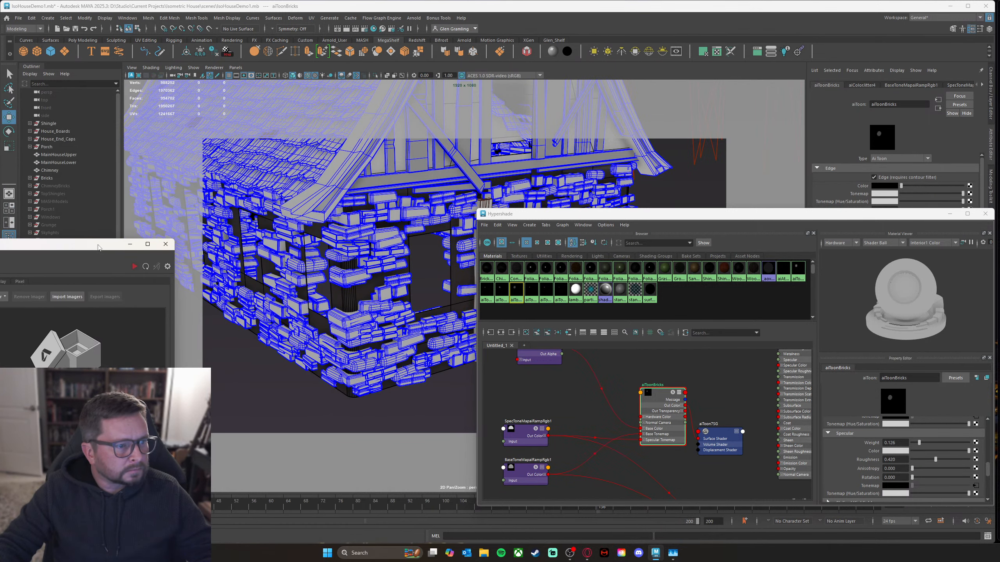
left_click(71, 188)
left_click_drag(624, 214, 648, 217)
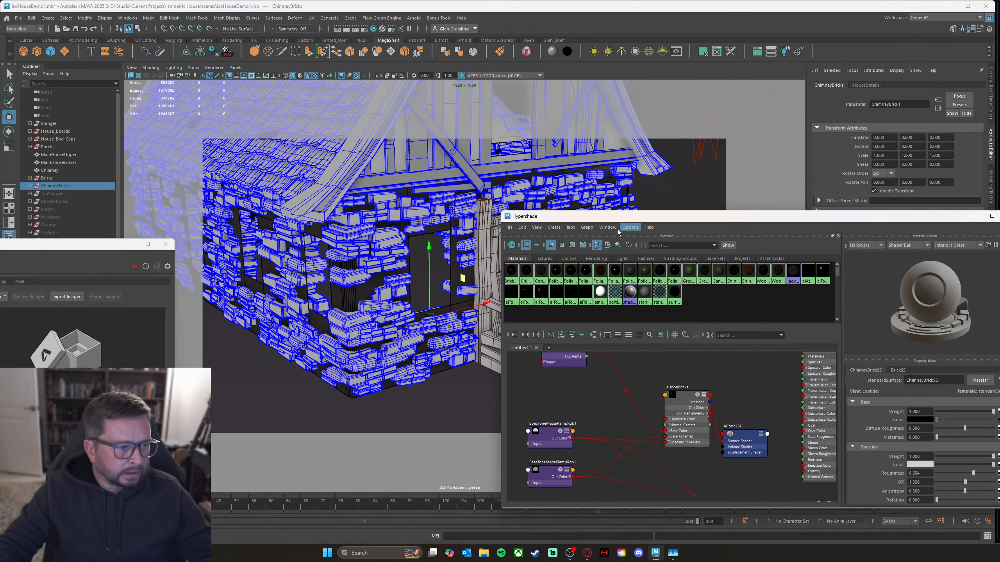
key("shift+h")
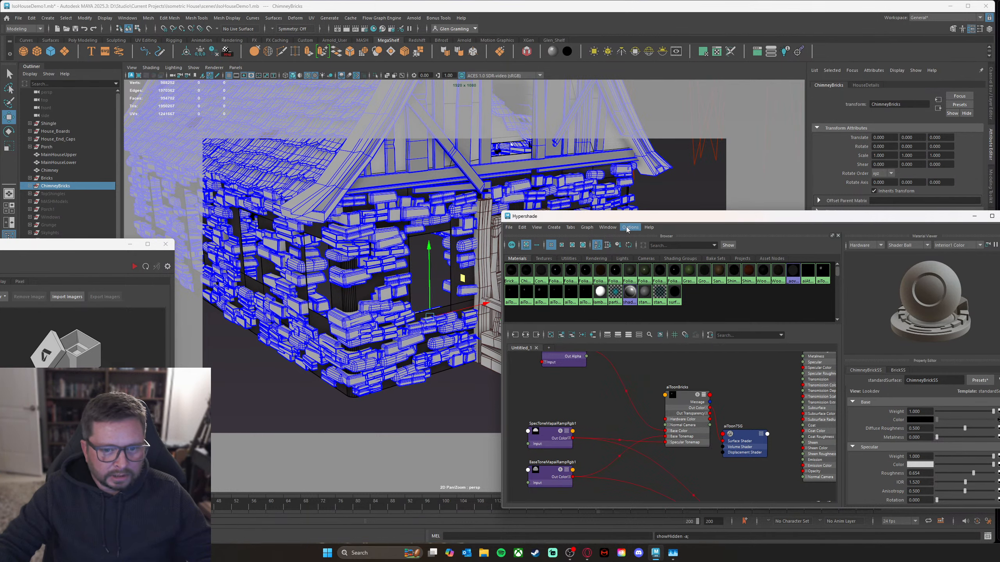
Step: Bring the chimney into view and open the attributes of the material assigned to its bricks
left_click_drag(634, 220, 475, 292)
left_click_drag(290, 184, 545, 287, "alt")
right_click_drag(498, 193, 507, 382)
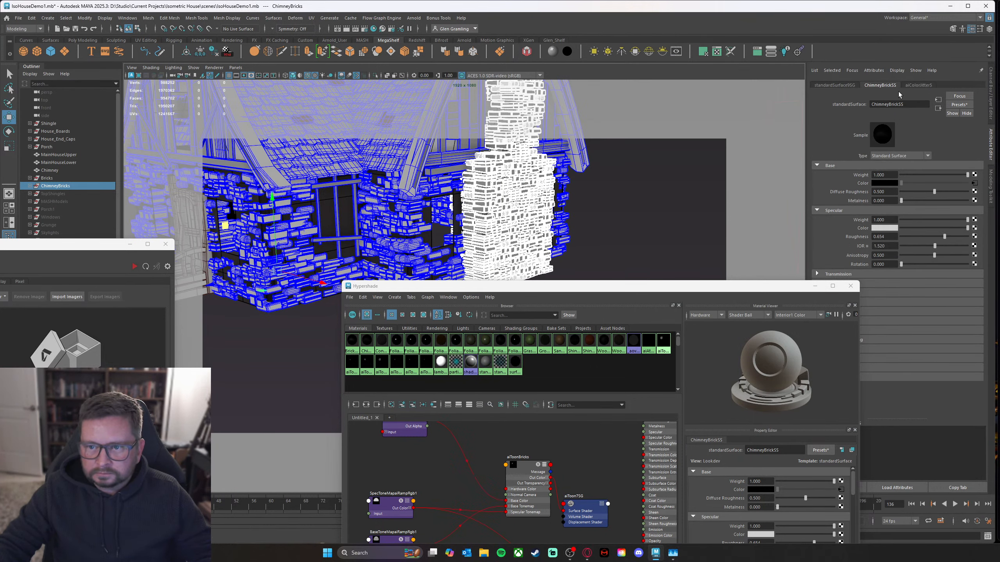
Step: Graph the networks of ChimneyBrickSS and aiToon1Test together in Hypershade
left_click_drag(628, 293, 628, 141)
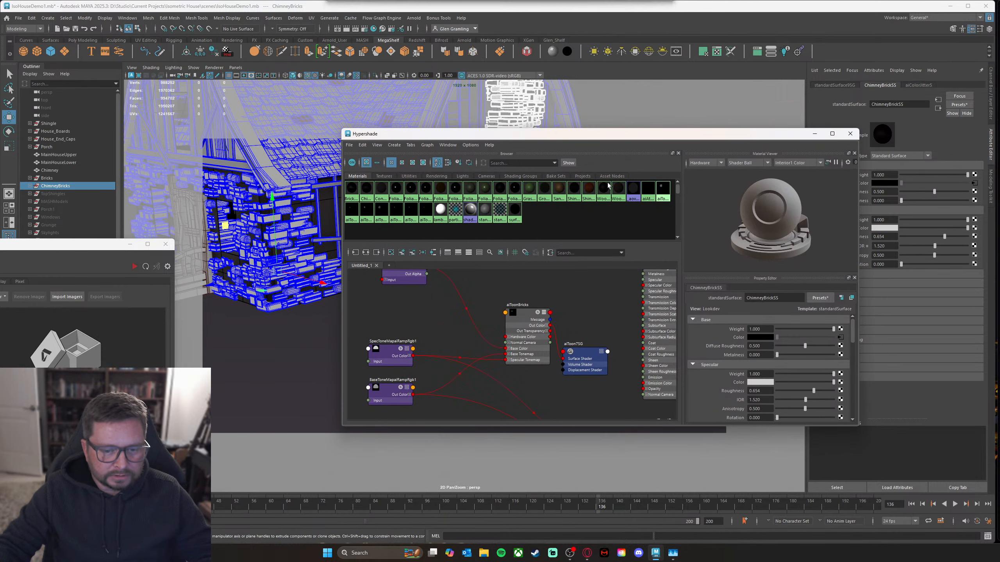
left_click(366, 190)
left_click(663, 193)
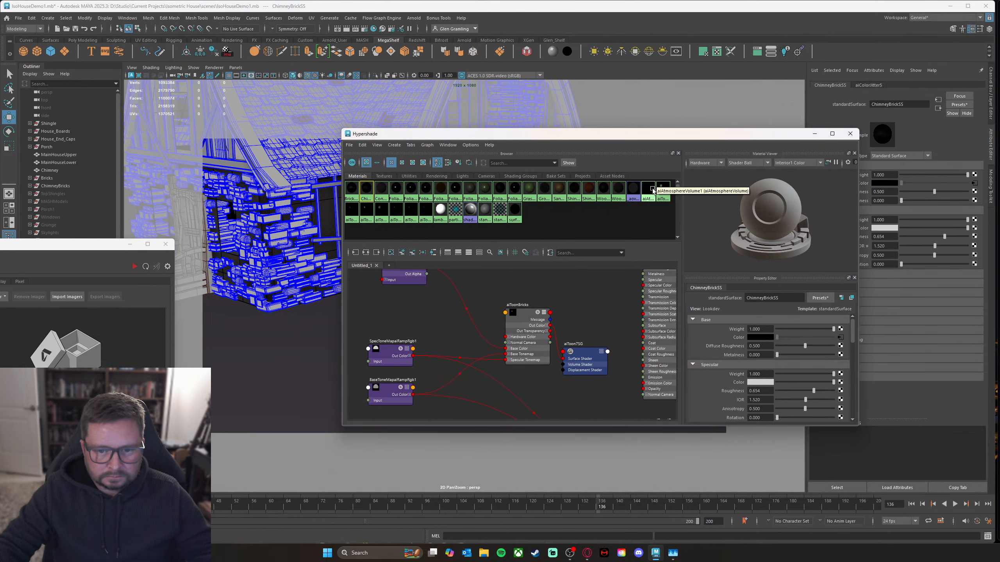
left_click(365, 252)
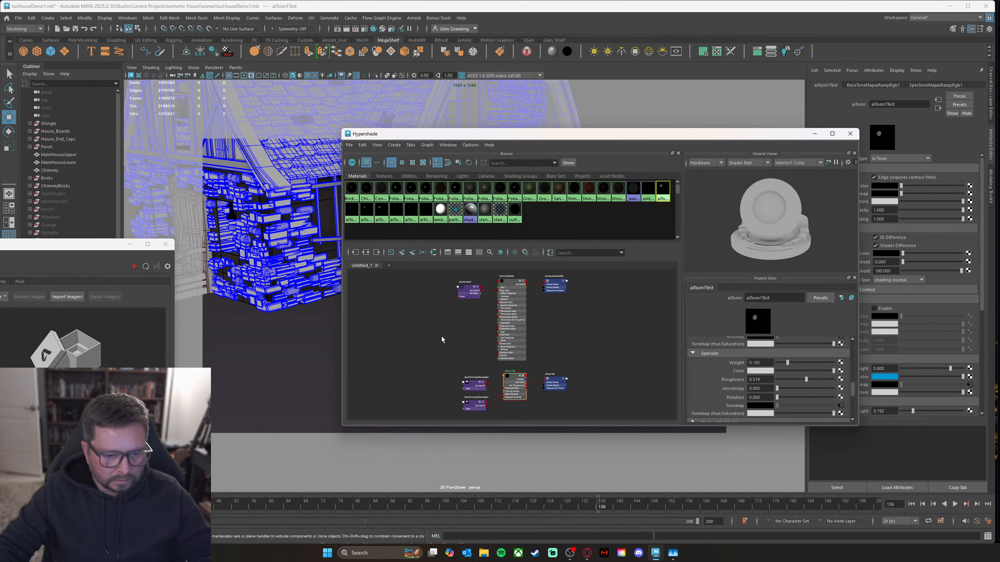
Step: Move aiColorJitter5 and the two tonemap ramp nodes away from the shader nodes to free space in the graph
left_click_drag(466, 290, 389, 289)
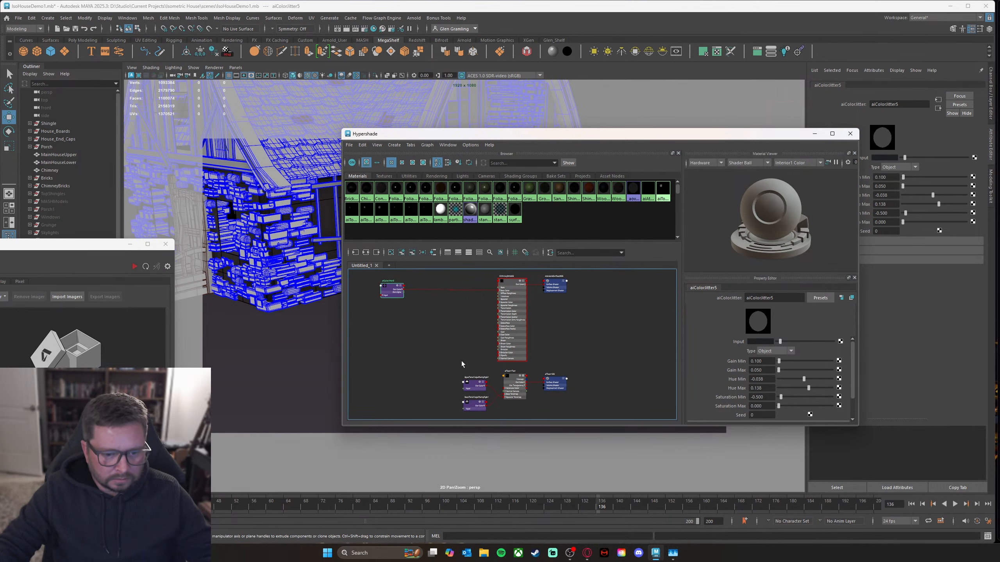
middle_click_drag(461, 362, 500, 326, "alt")
left_click_drag(492, 338, 417, 317)
middle_click_drag(478, 306, 479, 365, "alt")
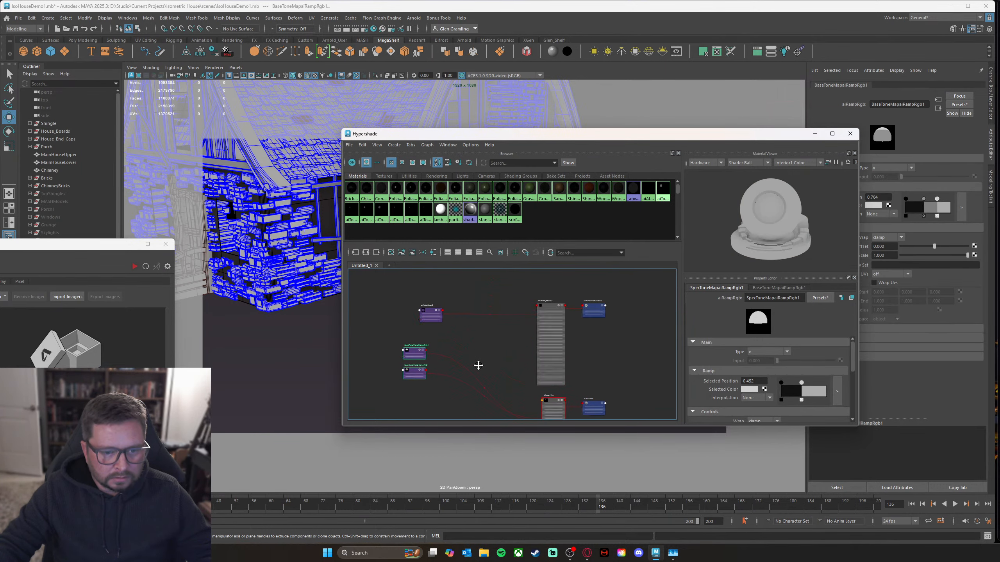
Step: Enlarge the Hypershade window and line up aiColorJitter5 with the two tonemap ramp nodes
scroll(486, 366, "up", 4)
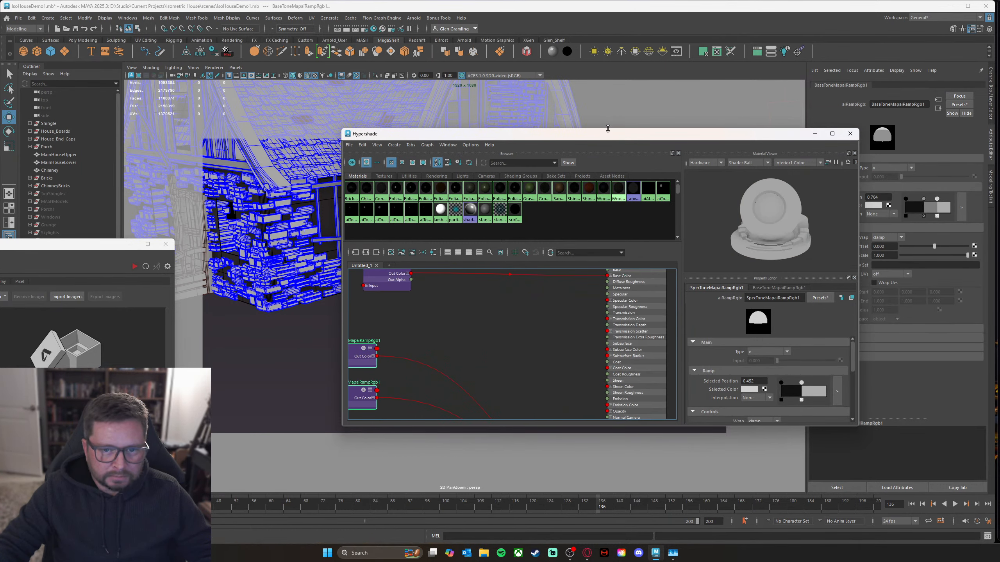
left_click_drag(608, 128, 608, 47)
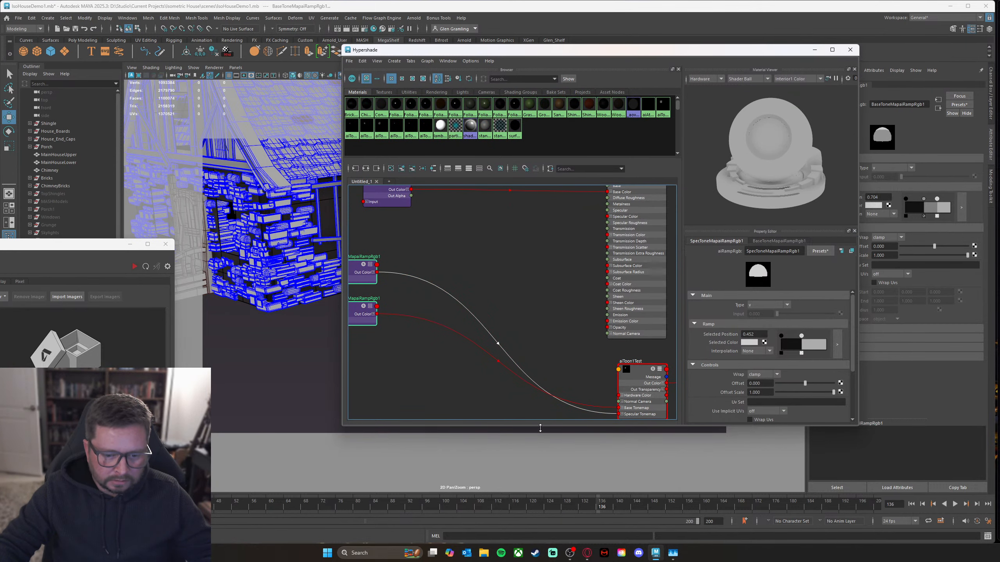
left_click_drag(540, 428, 540, 488)
left_click_drag(341, 386, 208, 384)
middle_click_drag(459, 317, 558, 358, "alt")
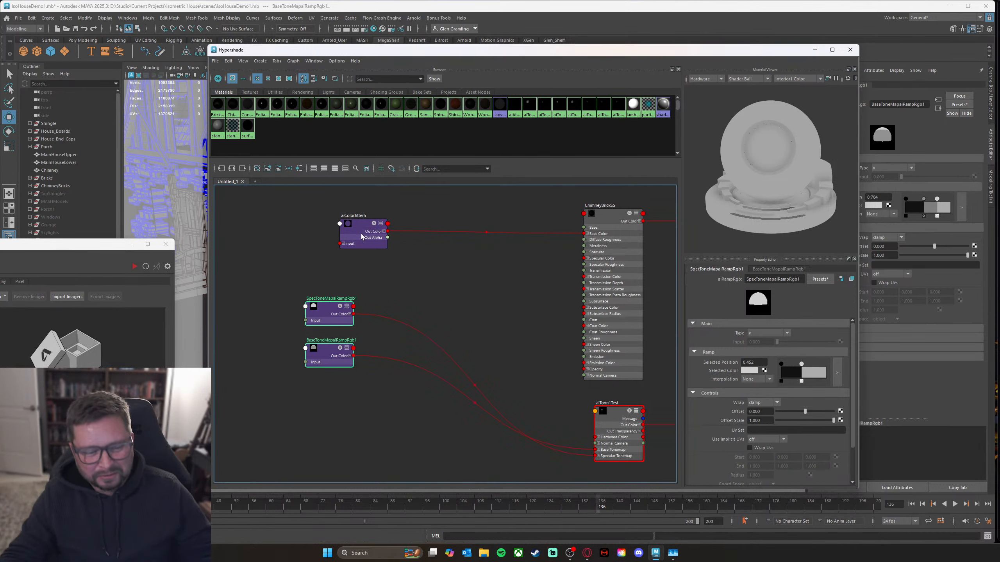
left_click_drag(361, 234, 329, 237)
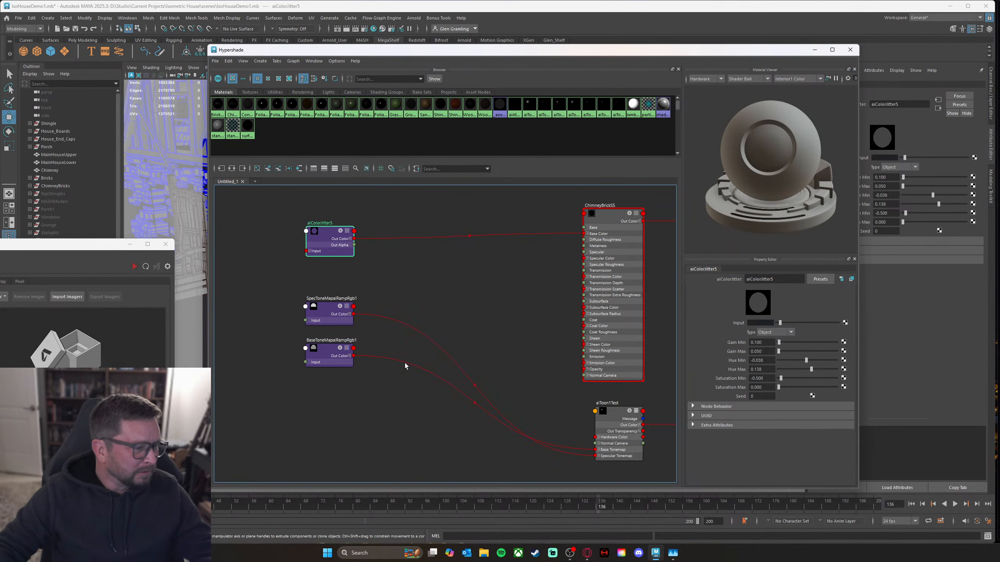
Step: Examine the chimney brick and toon test node networks, and check the brick render beside them
left_click_drag(70, 254, 101, 90)
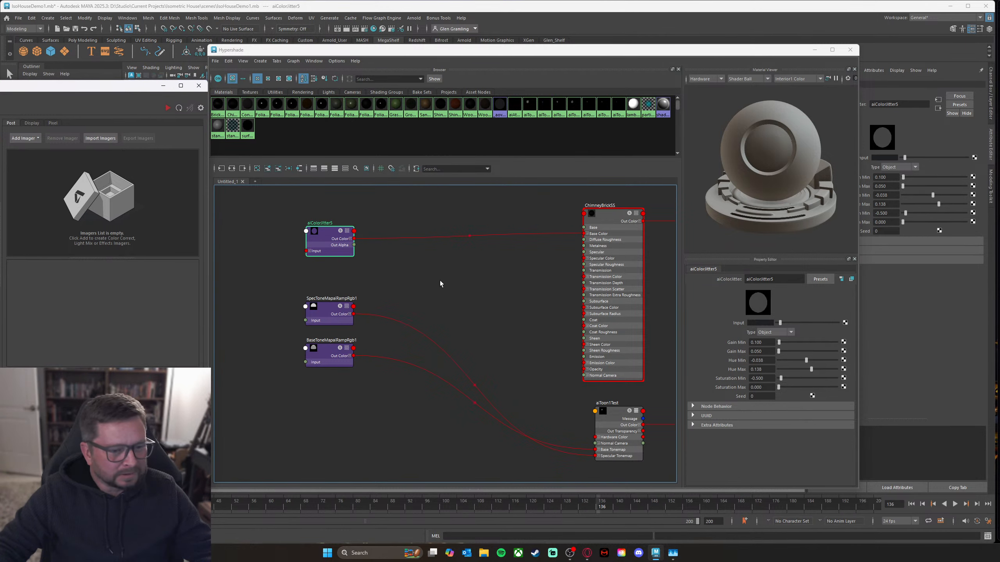
middle_click_drag(407, 274, 431, 297, "alt")
right_click_drag(347, 306, 439, 311, "alt")
middle_click_drag(439, 311, 457, 303, "alt")
scroll(484, 315, "down", 2)
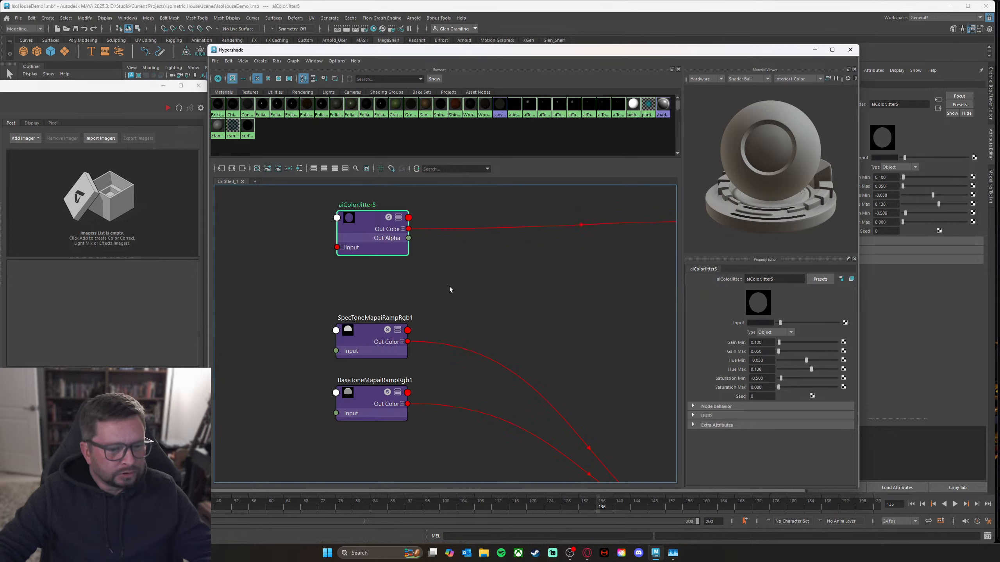
middle_click_drag(622, 316, 559, 314, "alt")
right_click_drag(584, 312, 533, 312, "alt")
middle_click_drag(551, 314, 520, 311, "alt")
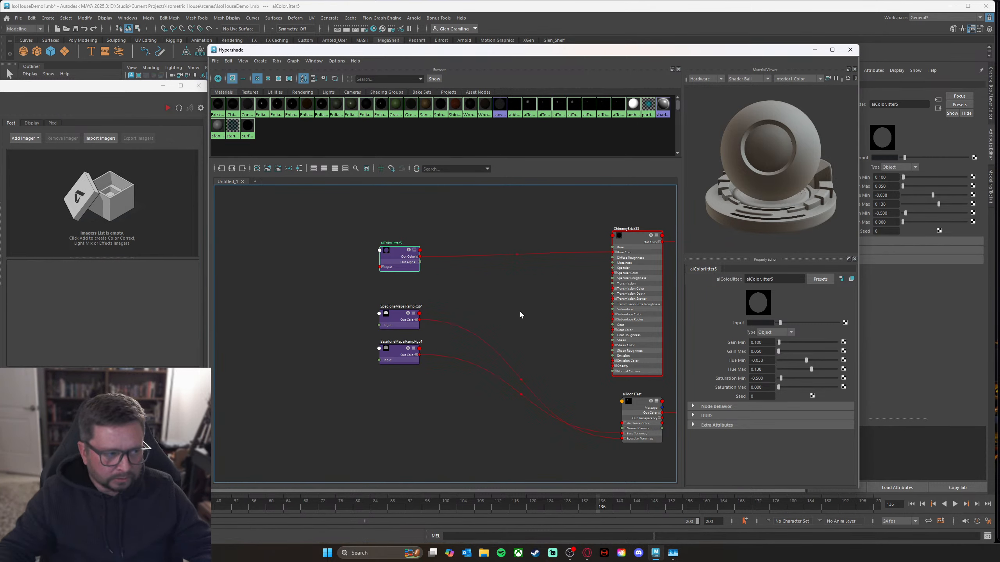
left_click(455, 330)
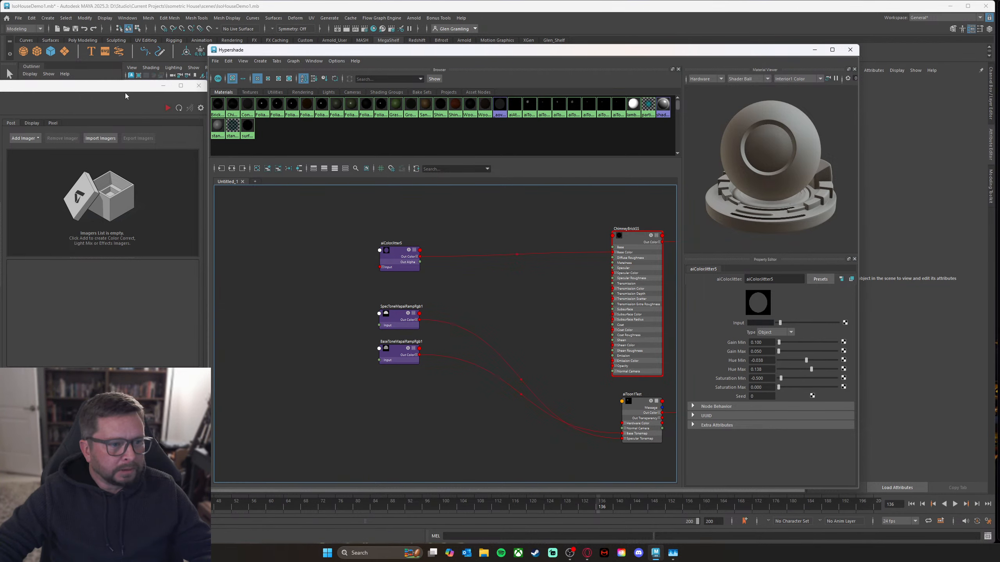
left_click_drag(125, 96, 599, 87)
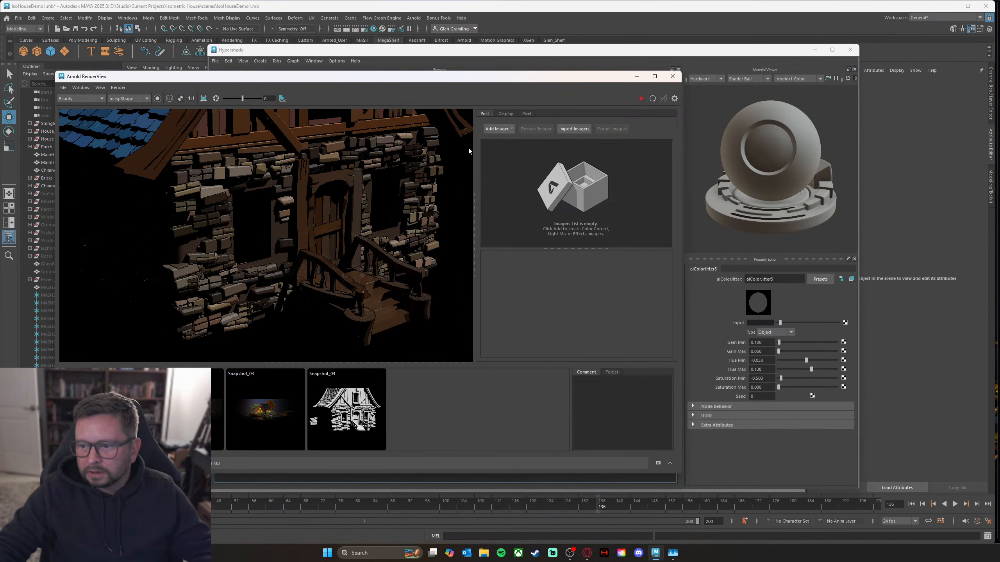
left_click_drag(529, 81, 115, 97)
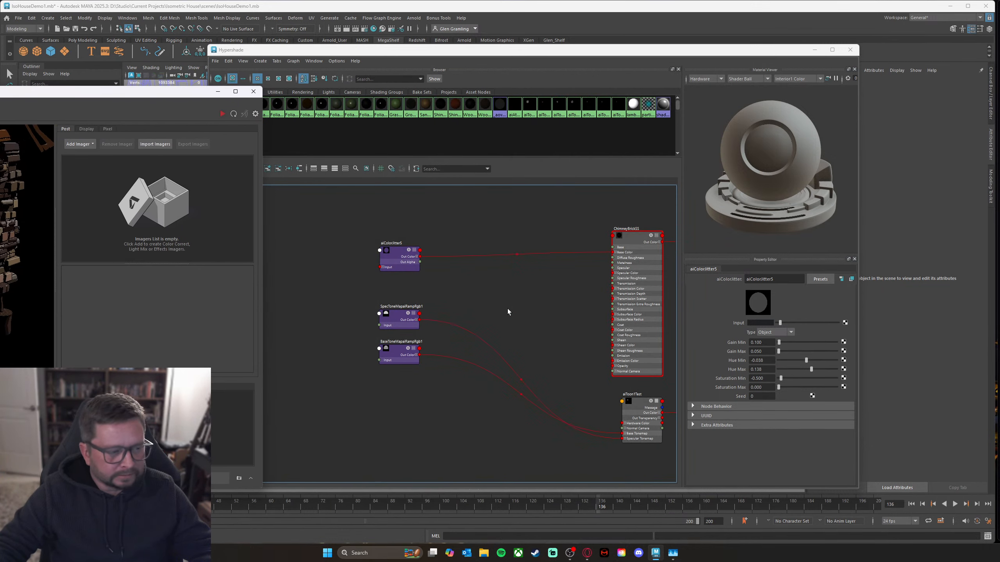
middle_click_drag(522, 309, 483, 304, "alt")
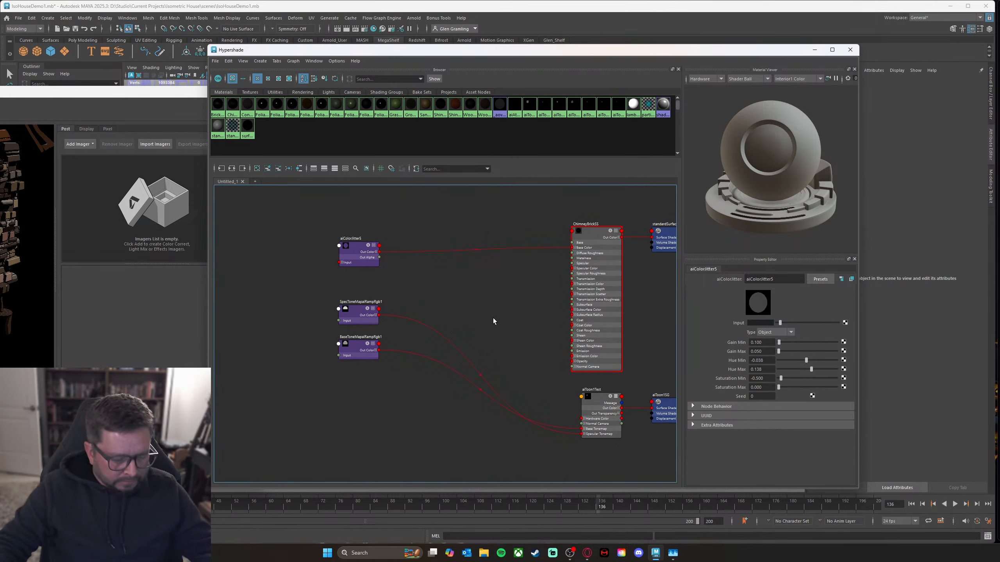
Step: Create an aiToon shader named aiToonChimneyBricks and place it between the input nodes and ChimneyBrickSS
key("Tab")
type("aitoon")
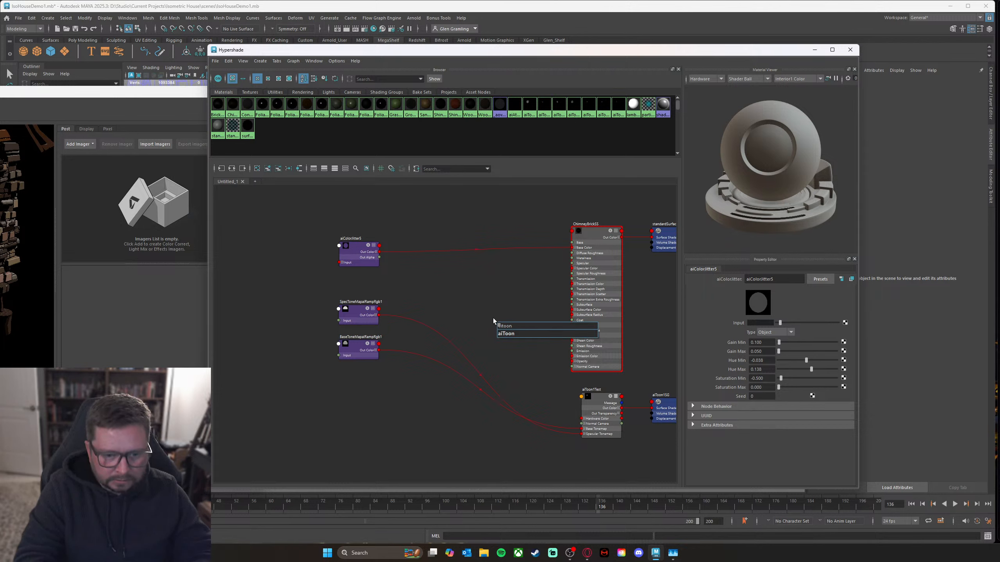
key("Return")
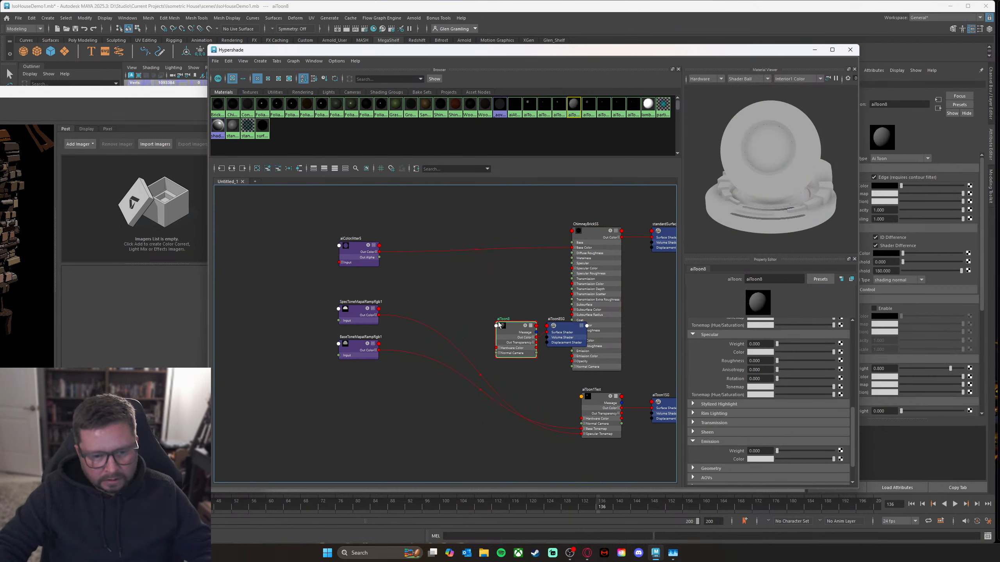
left_click_drag(473, 296, 474, 295)
left_click(777, 279)
key("BackSpace")
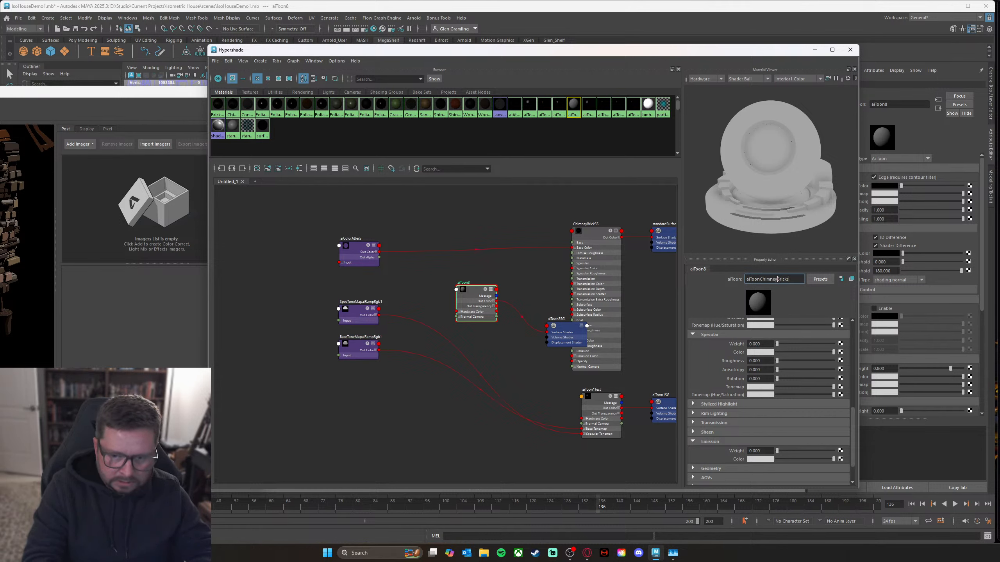
key("Return")
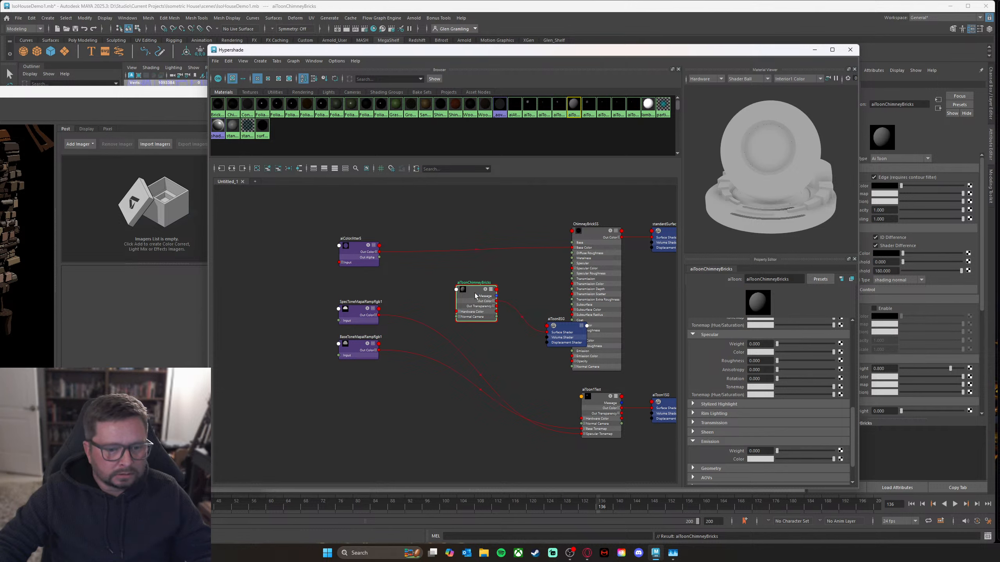
left_click_drag(476, 296, 478, 284)
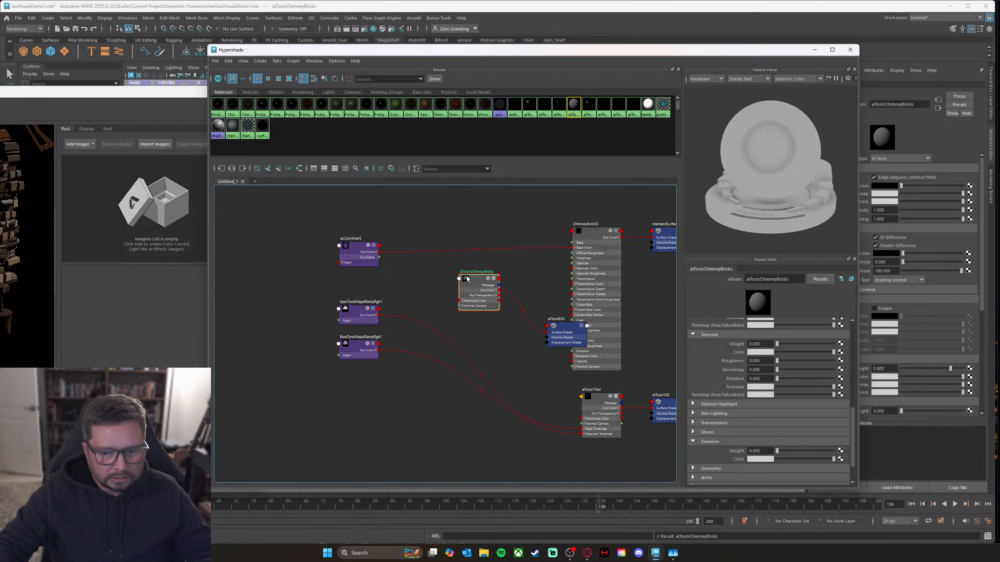
Step: Connect aiColorJitter5 to the base color of aiToonChimneyBricks and BaseToneMapaiRampRgb1 to its base tonemap
scroll(798, 393, "up", 5)
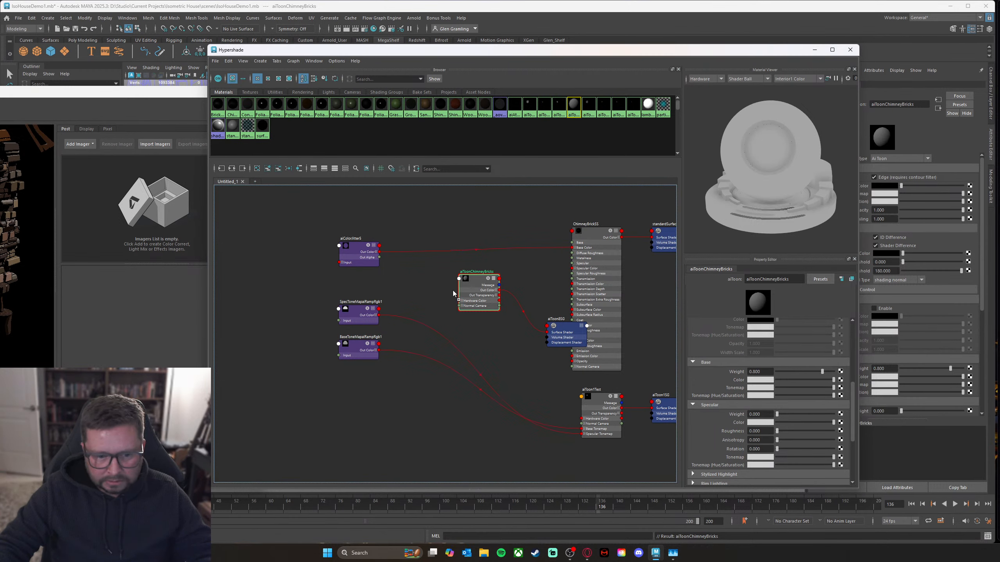
middle_click_drag(453, 291, 730, 381)
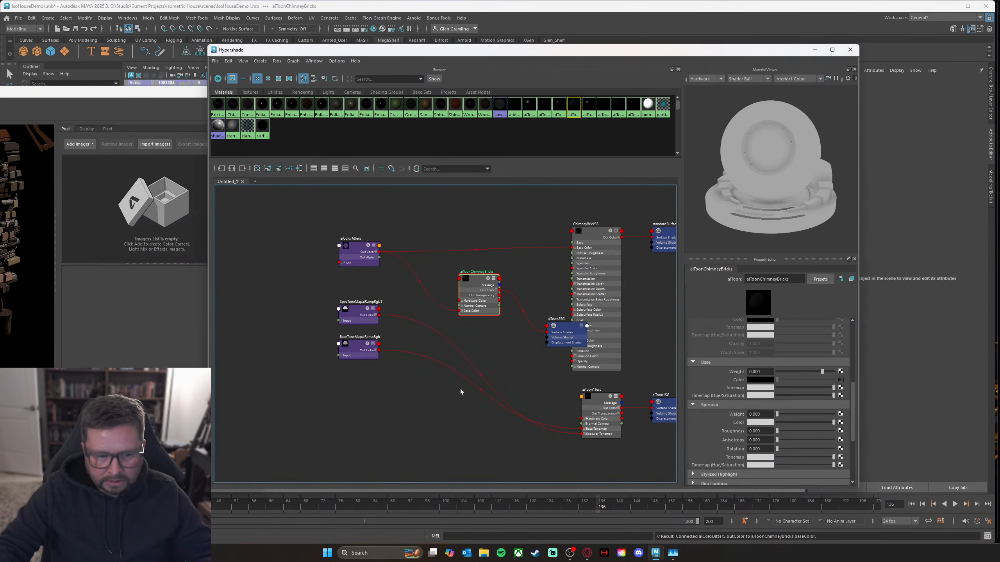
middle_click_drag(408, 332, 733, 389)
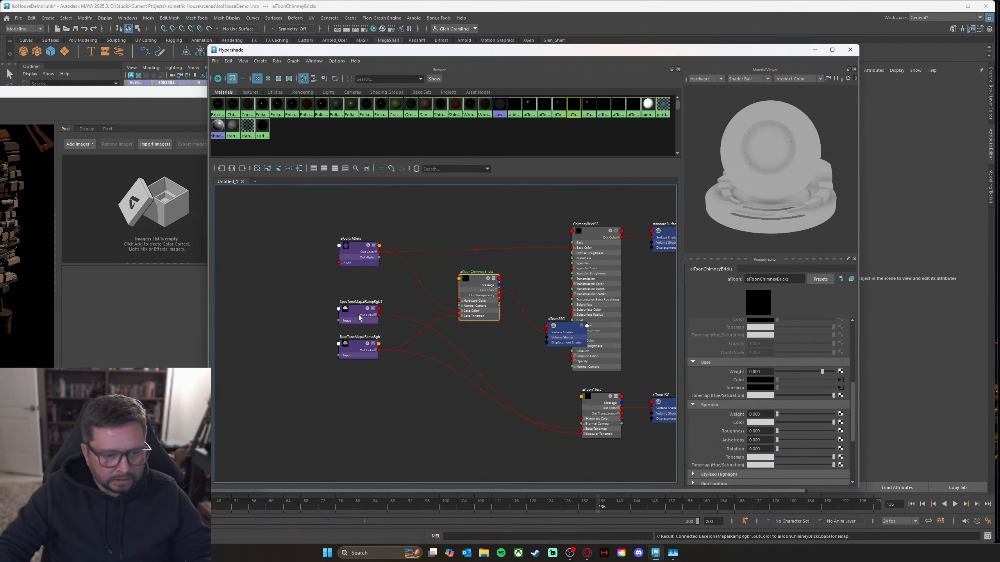
Step: Connect SpecToneMapaiRampRgb1 to the specular tonemap of aiToonChimneyBricks, and set its specular weight to 0.161 and roughness to 0.168
middle_click_drag(536, 355, 733, 458)
left_click_drag(775, 416, 781, 415)
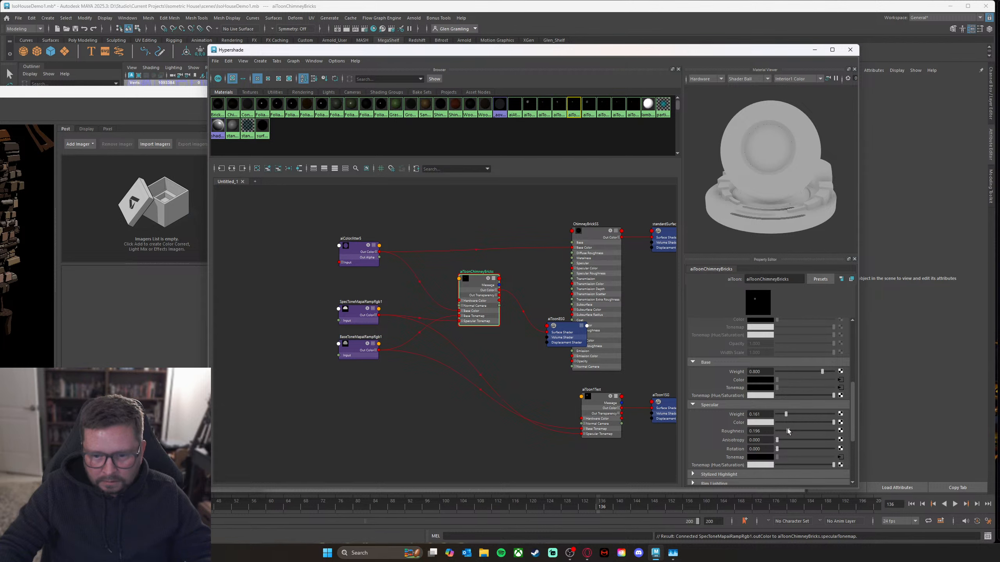
left_click_drag(786, 428, 785, 428)
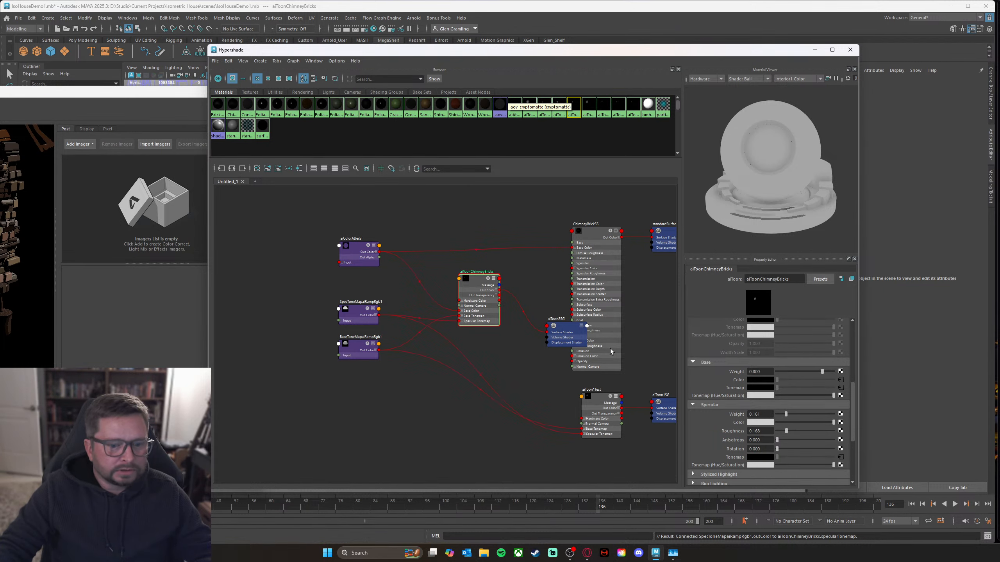
Step: Select the ChimneyBricks object and assign the aiToonChimneyBricks material to it
left_click_drag(514, 47, 565, 141)
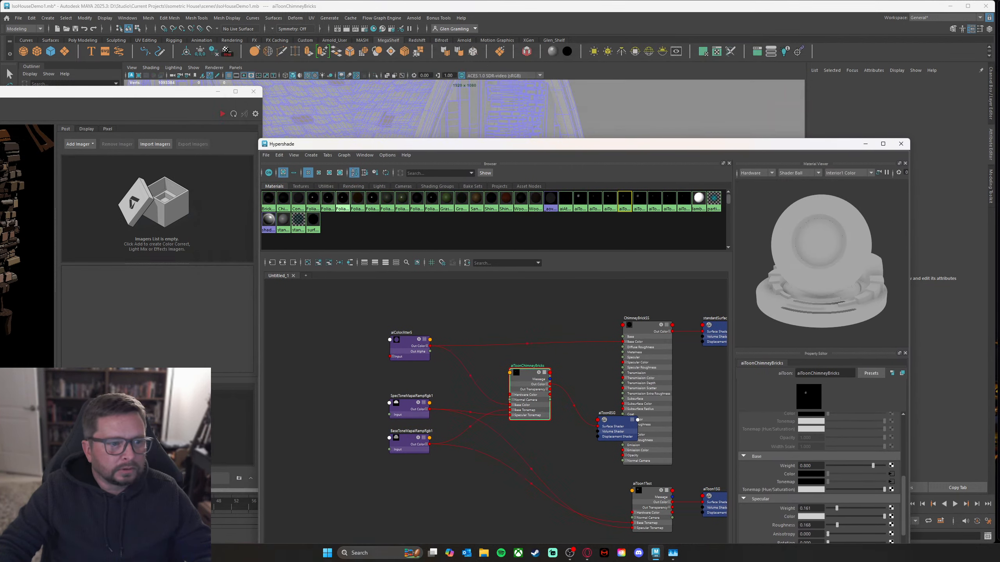
left_click_drag(57, 99, 0, 195)
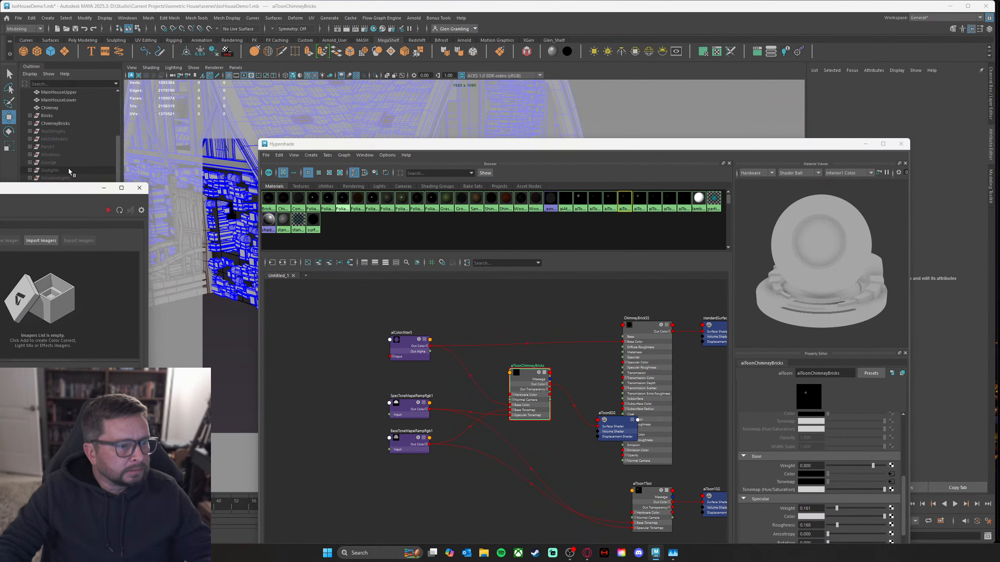
left_click(67, 124)
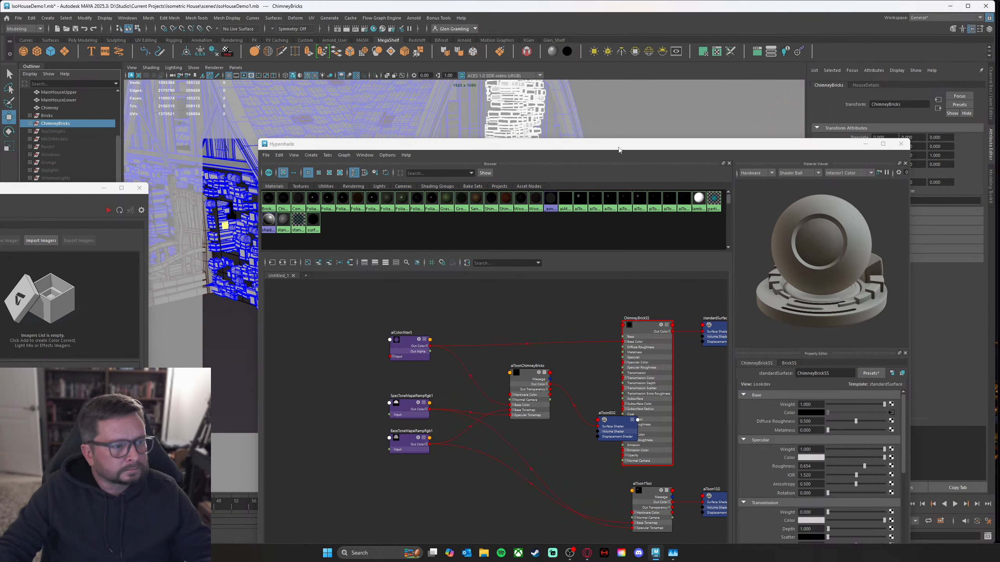
left_click_drag(605, 148, 533, 93)
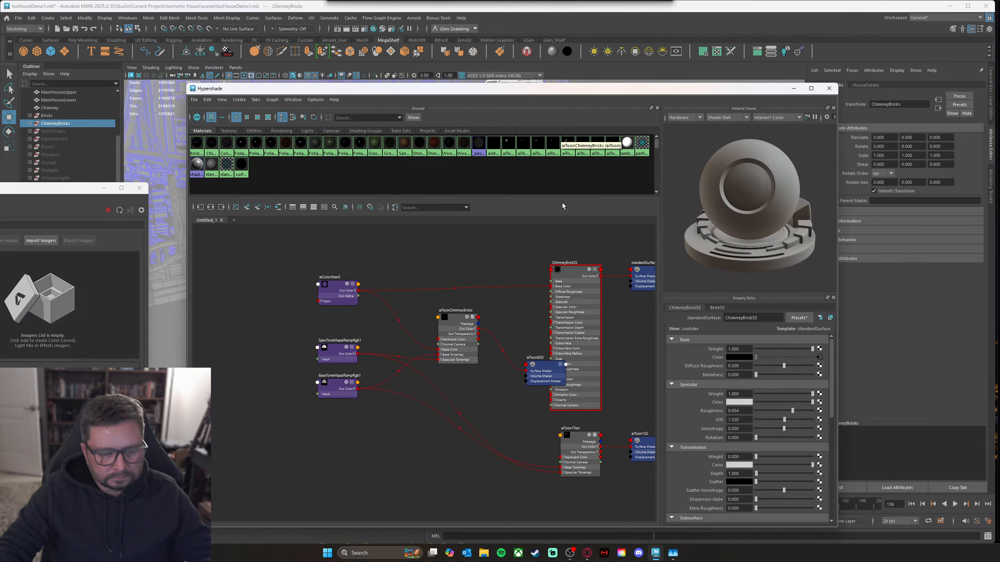
left_click(463, 324)
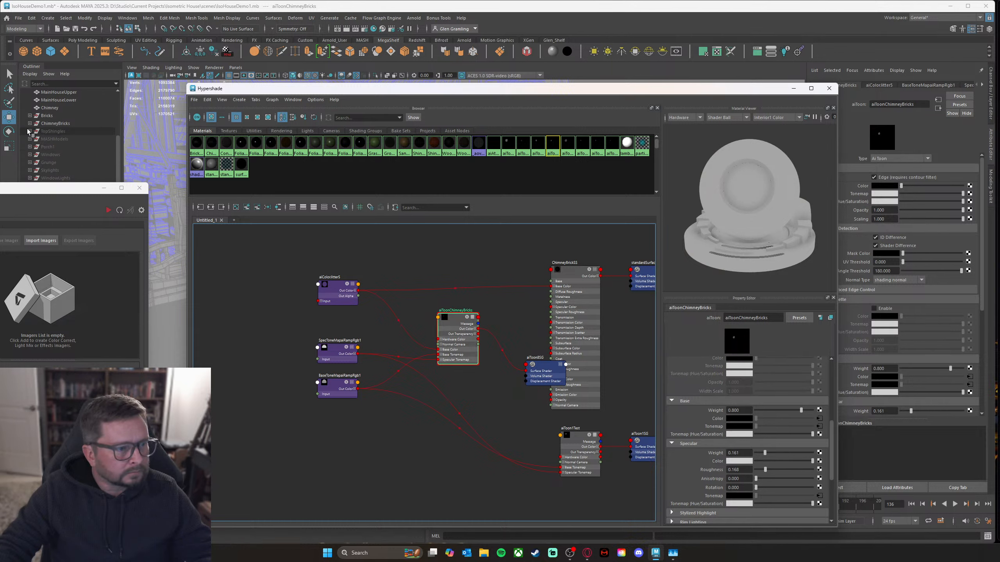
left_click(57, 124)
right_click(453, 319)
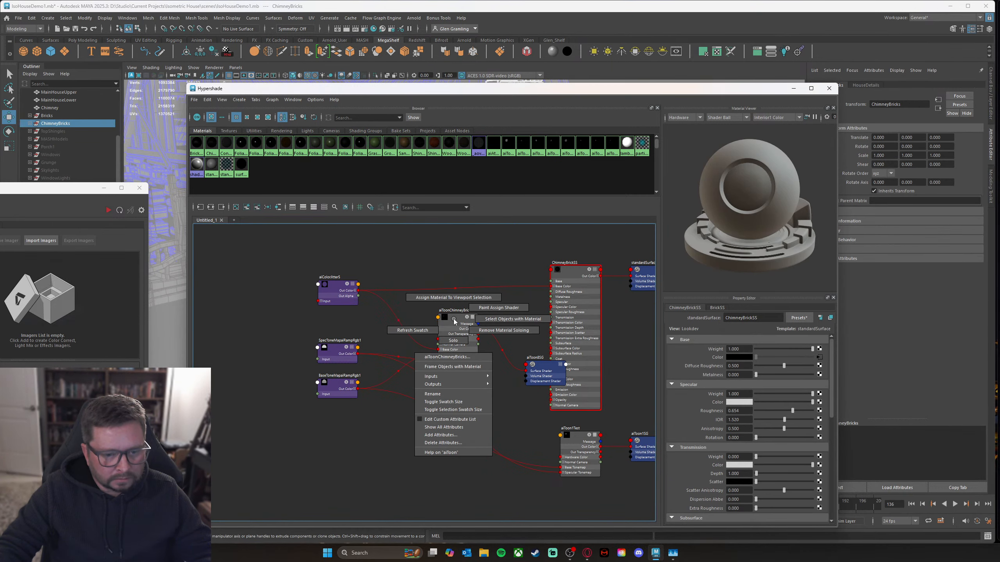
left_click(451, 298)
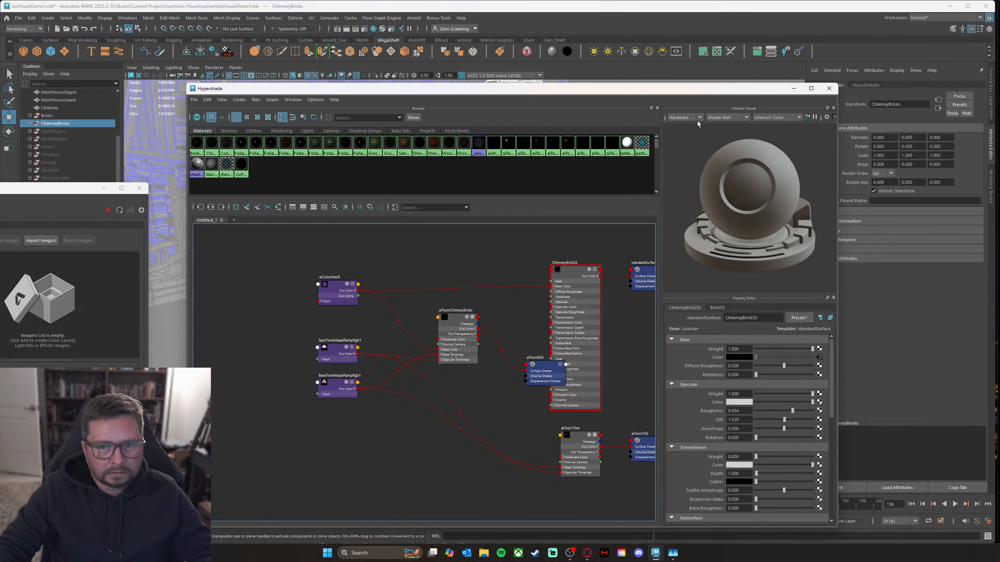
Step: Frame the full chimney and house in the perspective view and start the Arnold render to check the chimney bricks
left_click_drag(727, 94, 827, 263)
left_click_drag(895, 264, 132, 202)
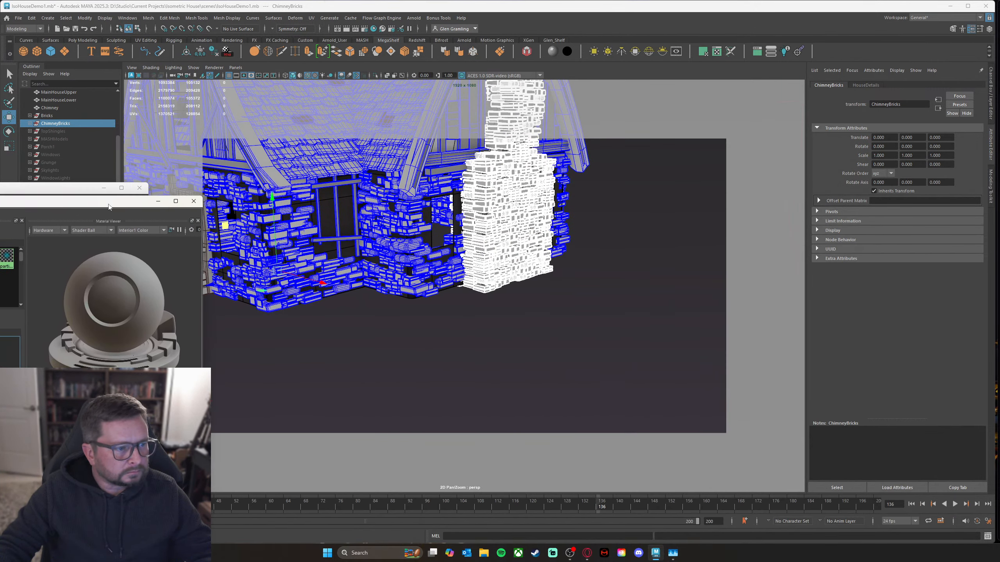
left_click_drag(57, 189, 710, 94)
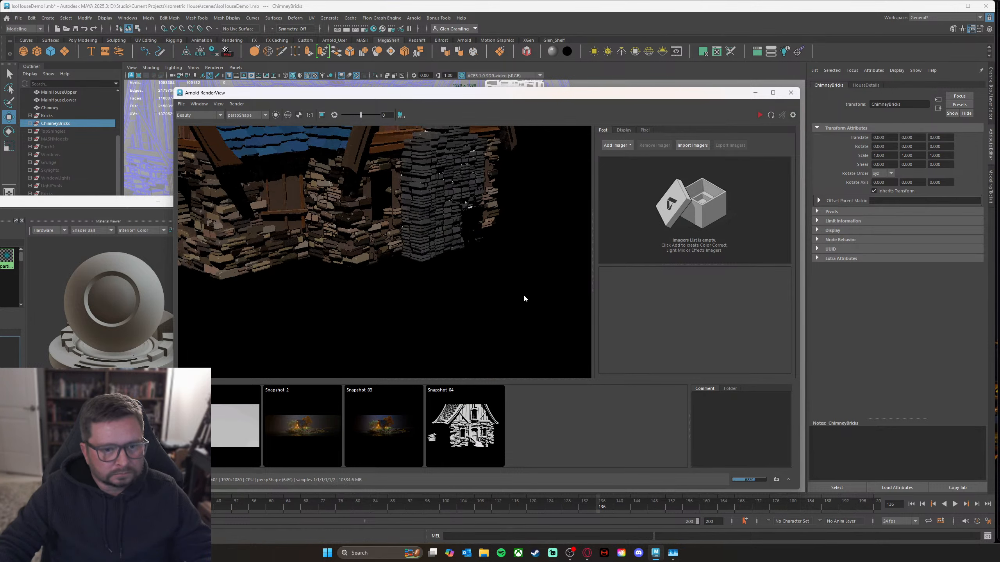
scroll(523, 294, "down", 2)
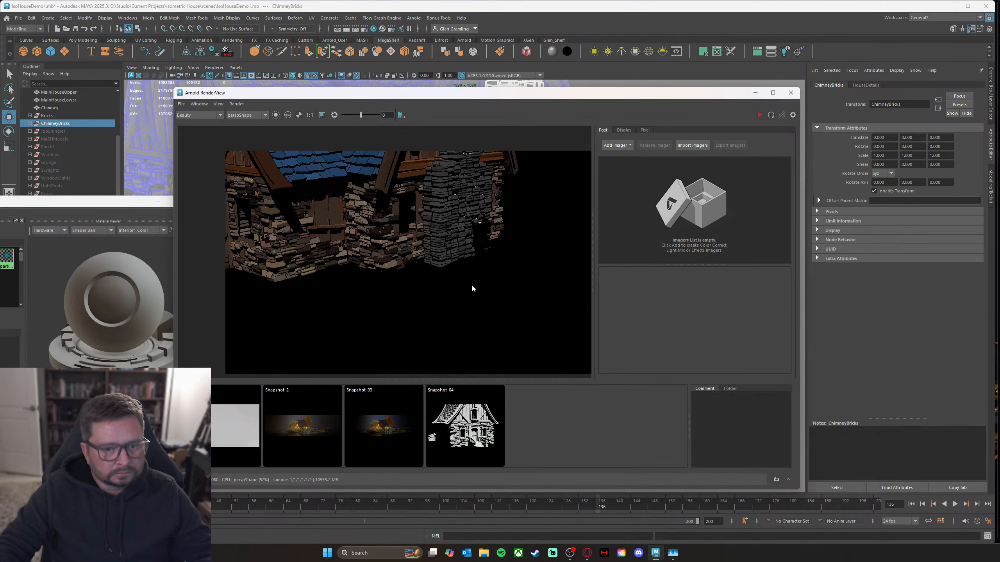
left_click_drag(666, 101, 328, 83)
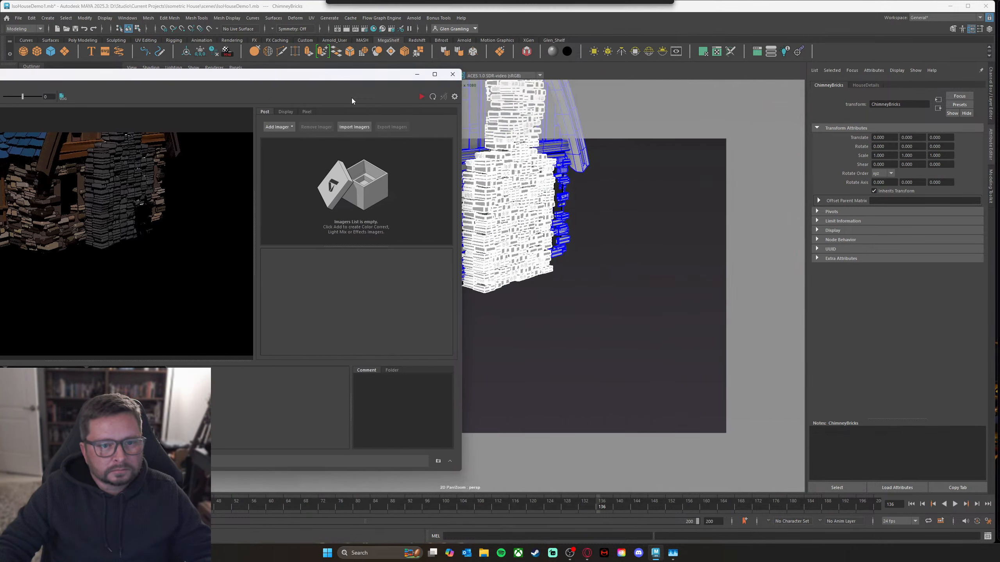
scroll(556, 330, "down", 3)
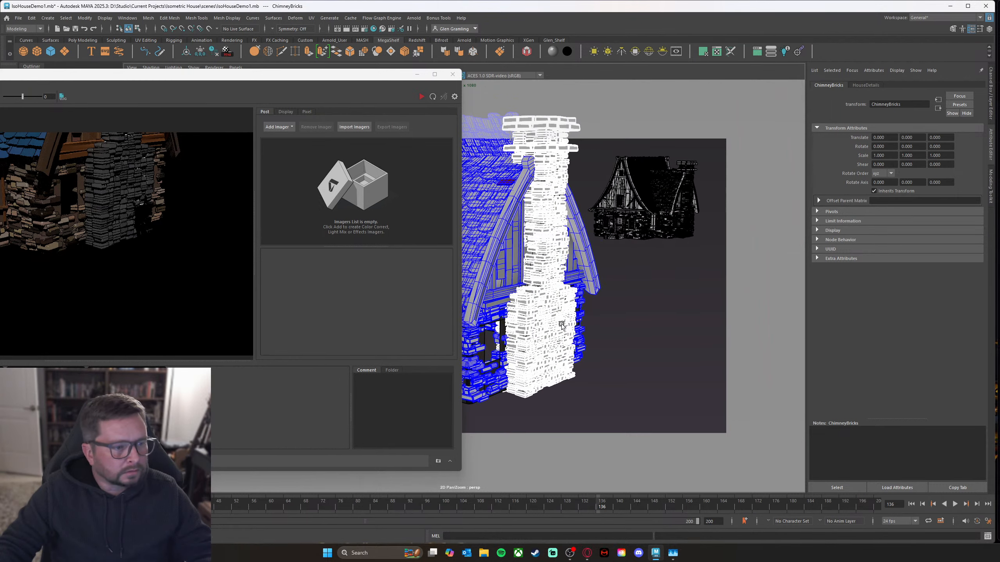
left_click_drag(302, 78, 330, 62)
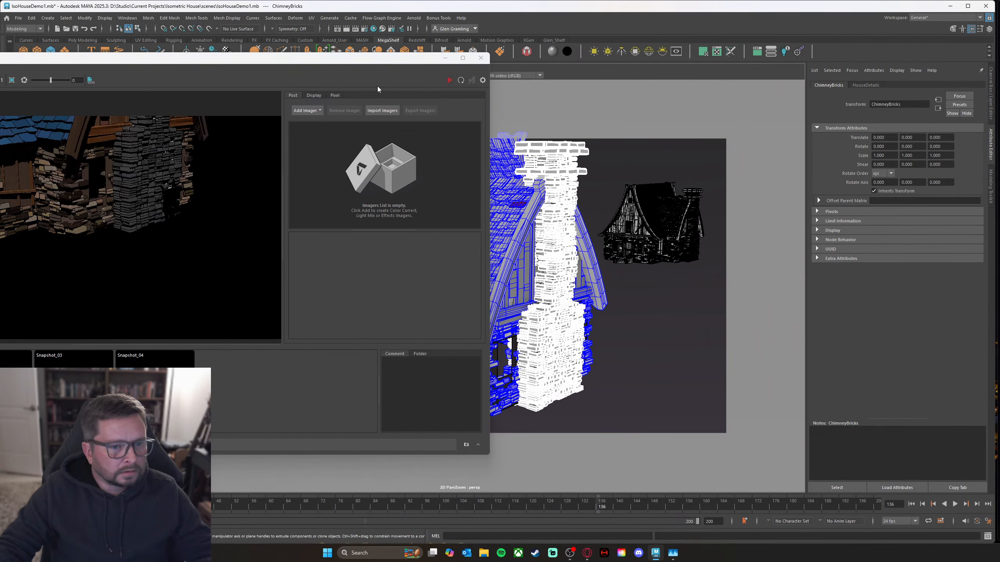
left_click(449, 80)
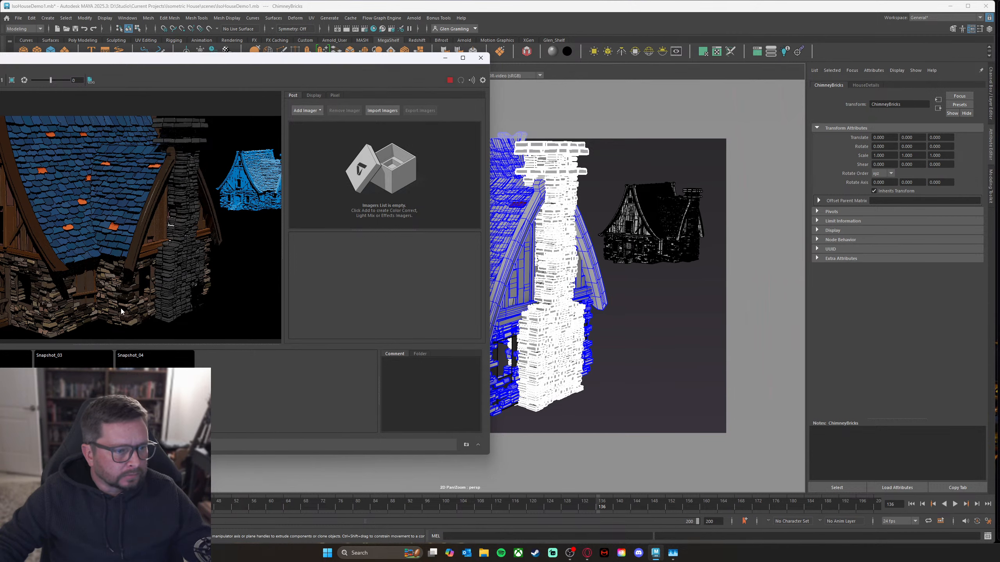
left_click_drag(366, 64, 527, 77)
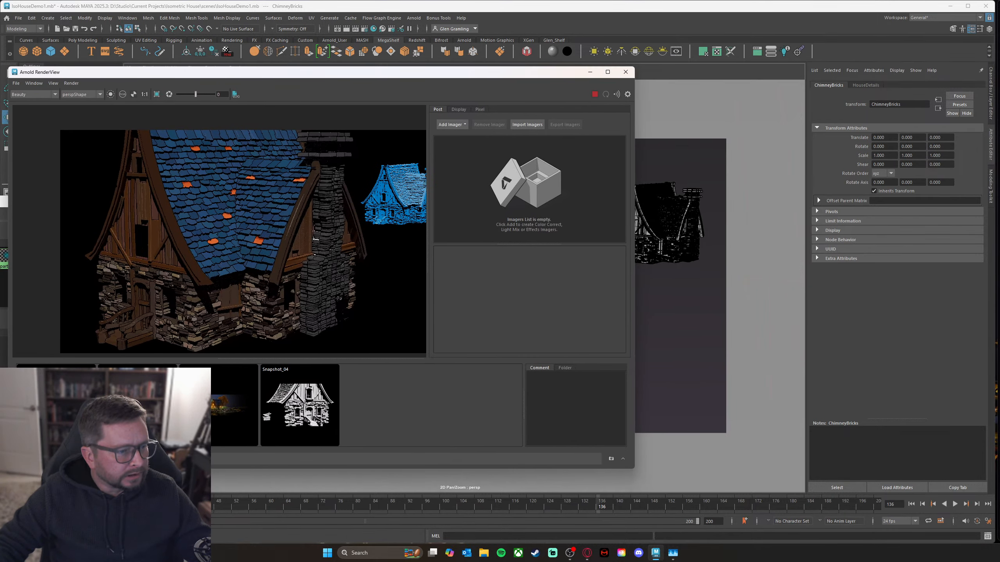
Step: Select the aiColorJitter5 node and arrange the windows so its attributes and the live render are both accessible
left_click_drag(37, 200, 465, 83)
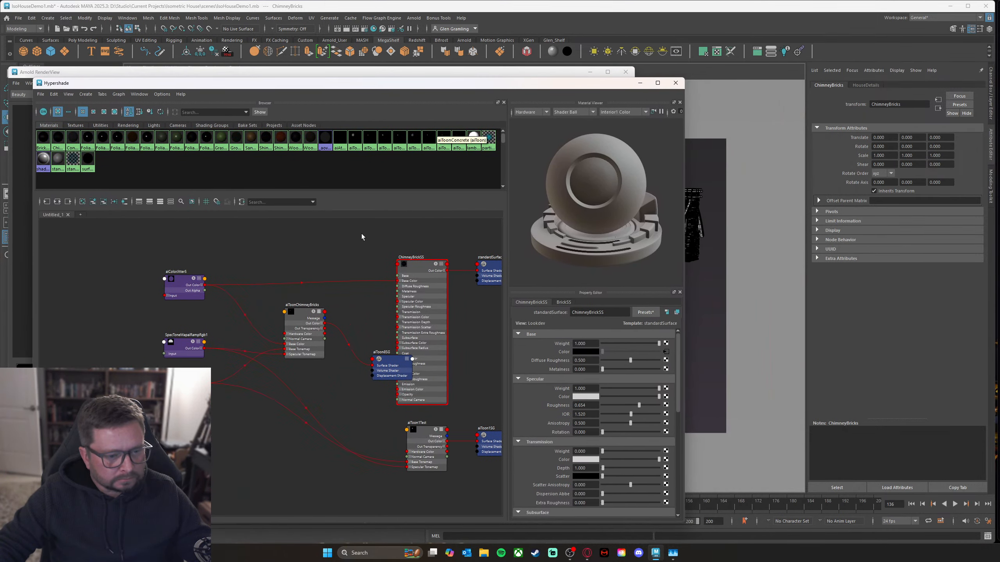
left_click(196, 288)
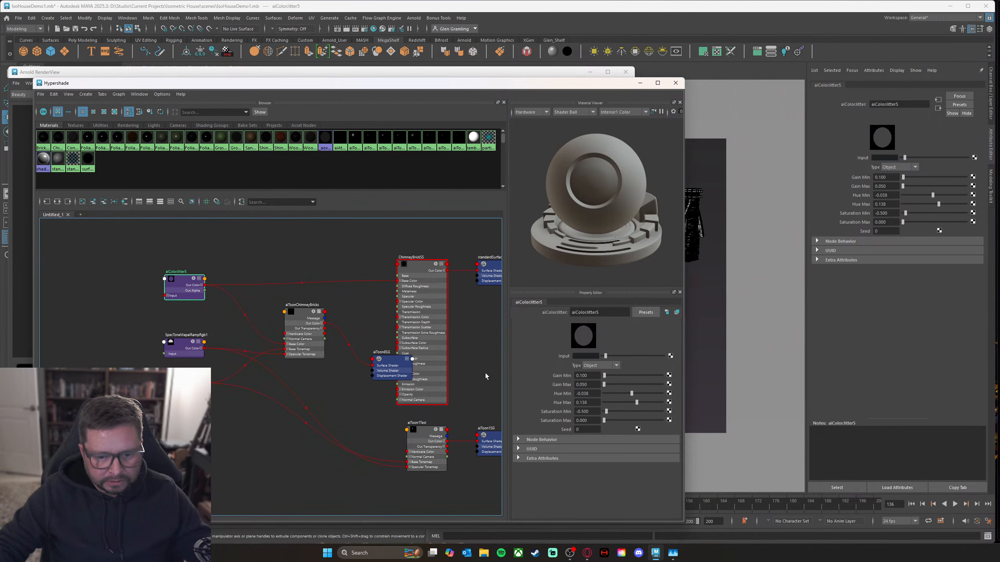
left_click_drag(586, 83, 604, 104)
left_click_drag(532, 67, 605, 102)
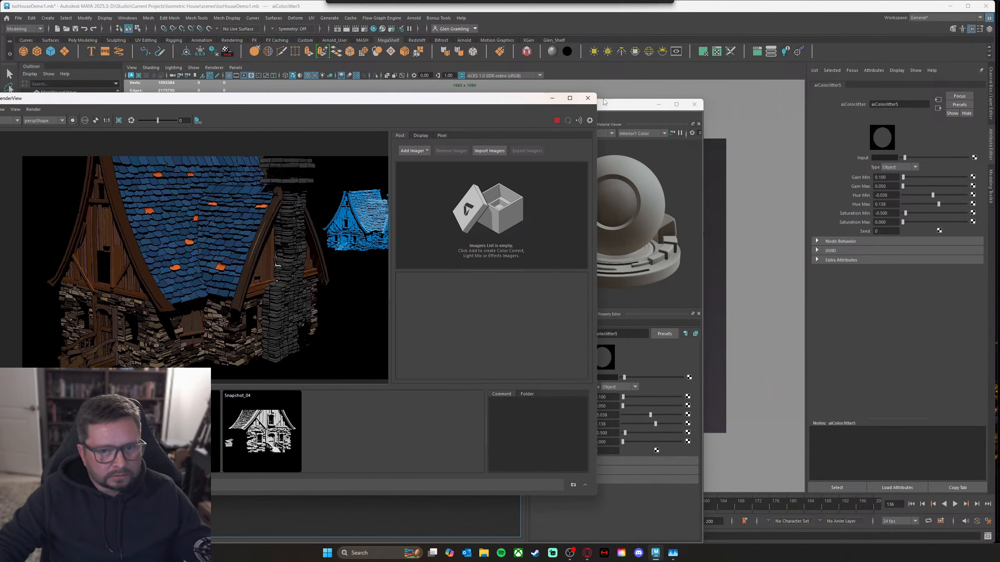
left_click(633, 107)
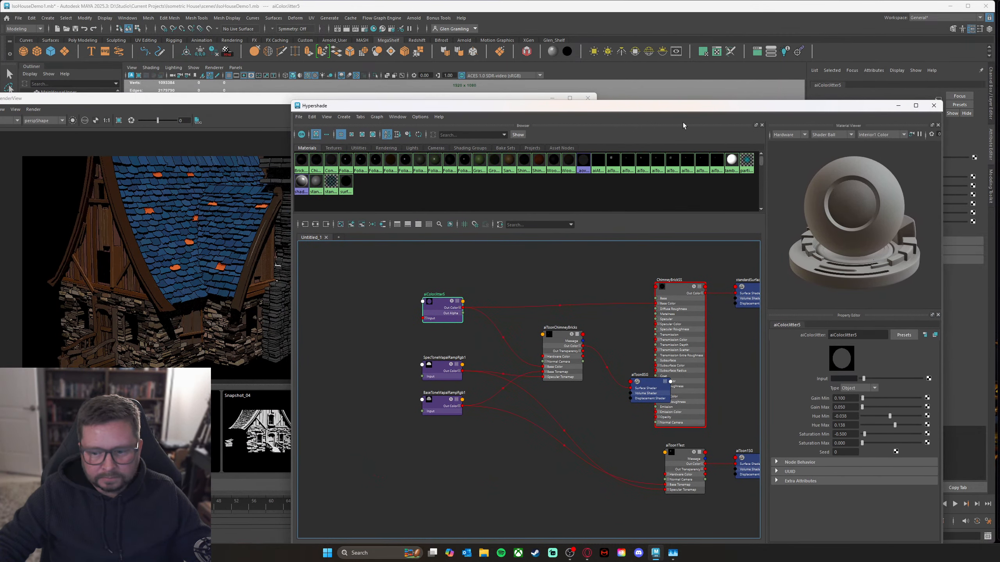
left_click_drag(756, 113, 637, 143)
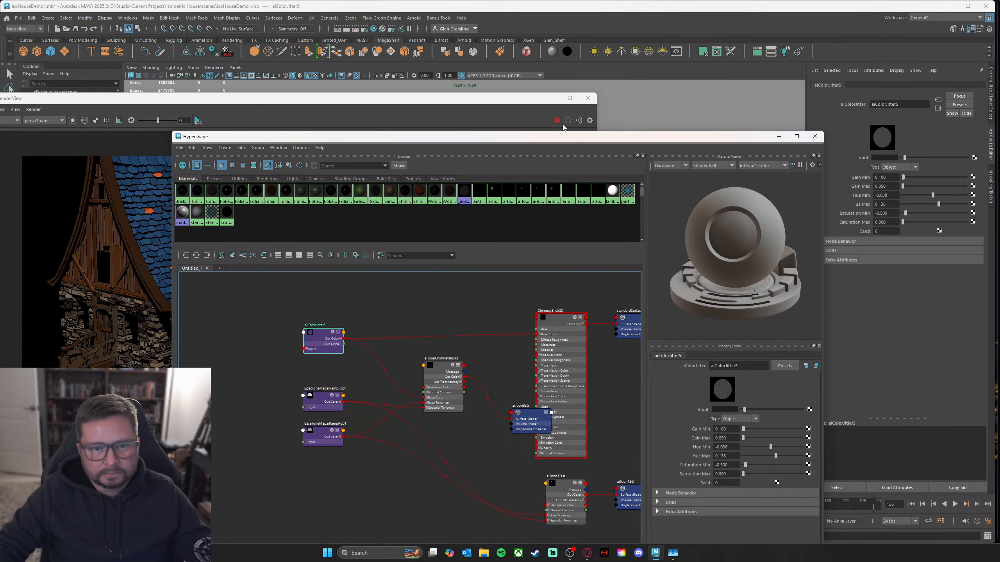
left_click(523, 101)
left_click_drag(522, 102, 586, 94)
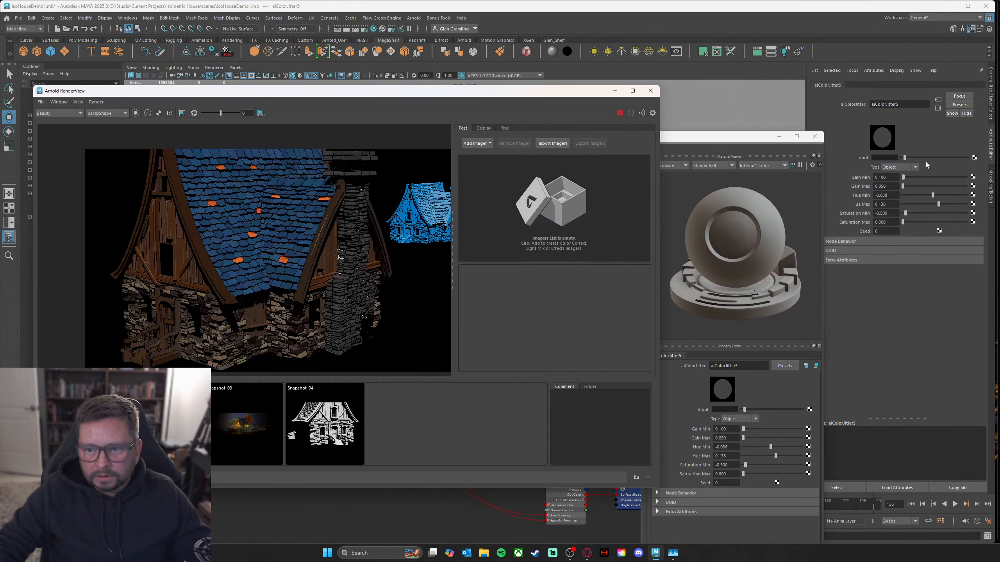
Step: Change the aiColorJitter5 input color to a dark reddish brown with hue 16.667, and set Hue Max to 0.038
left_click(892, 158)
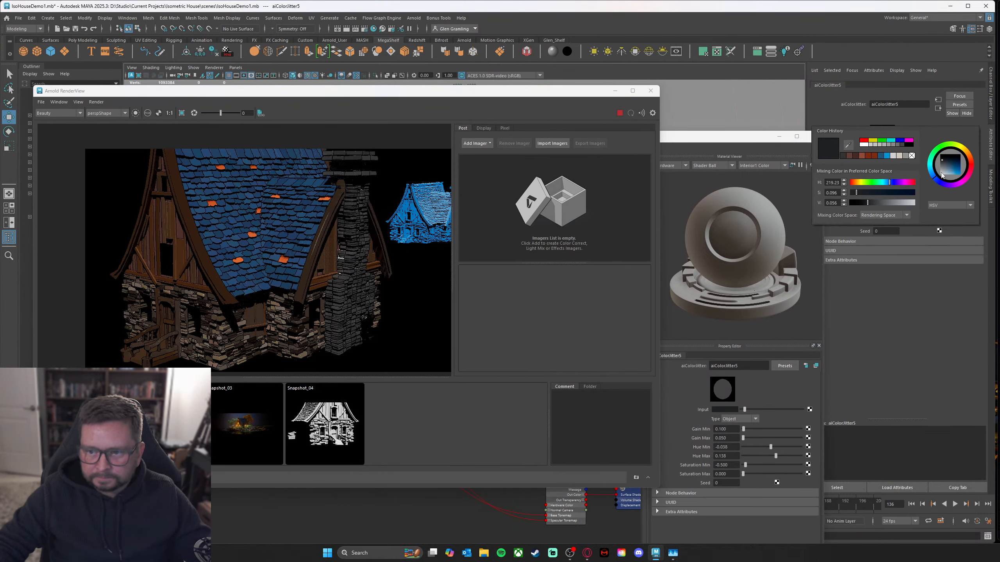
left_click_drag(936, 177, 976, 159)
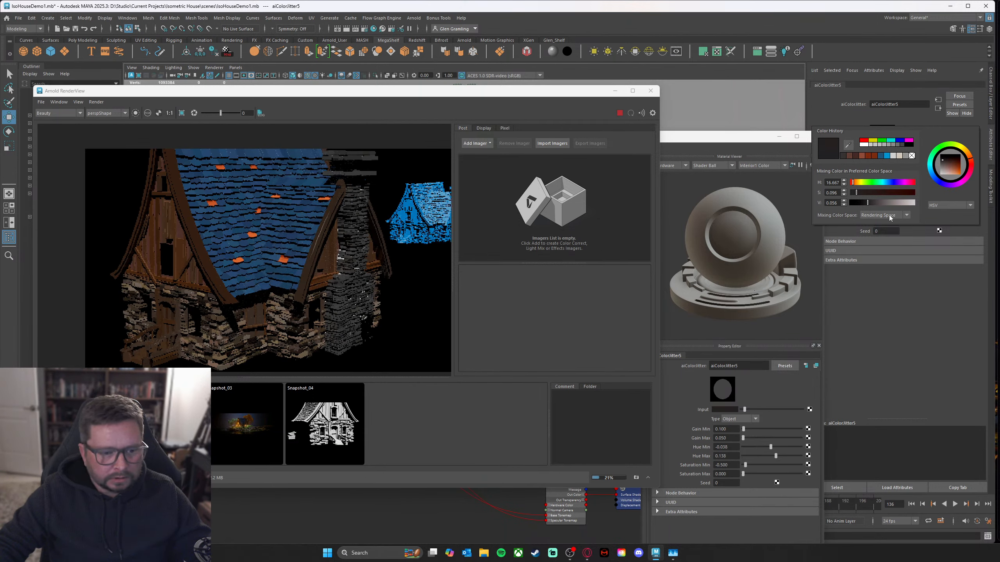
left_click_drag(869, 202, 871, 192)
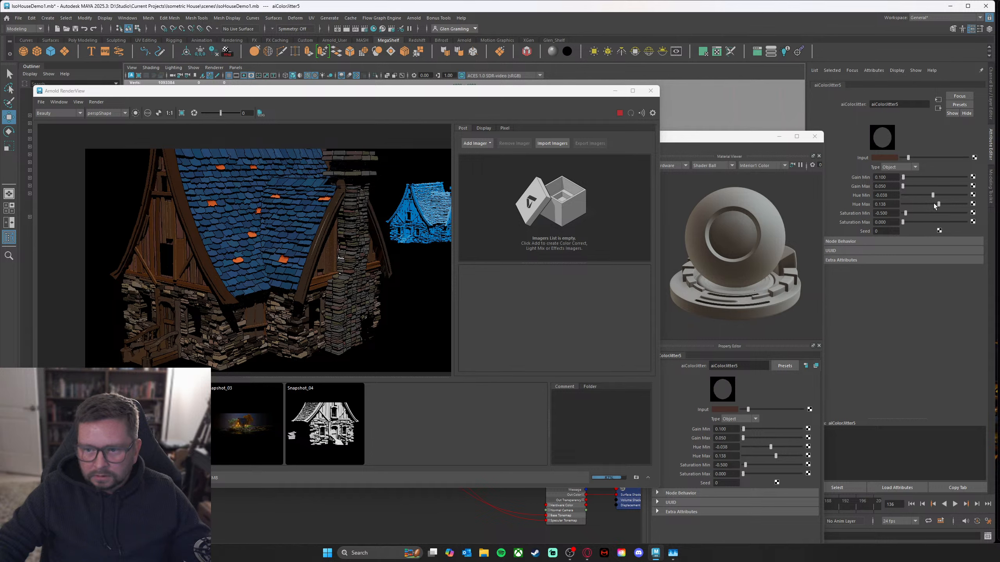
left_click_drag(939, 204, 936, 207)
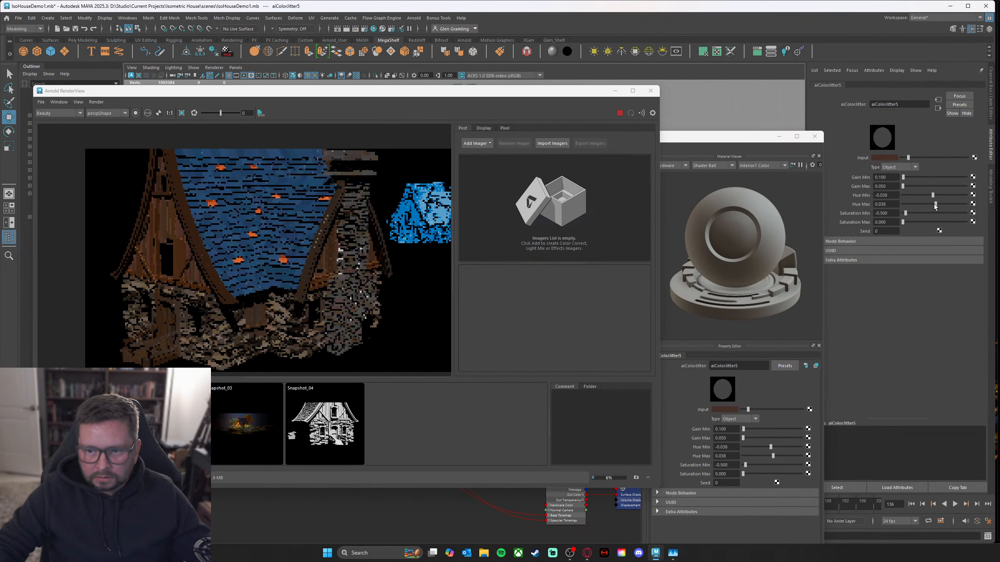
left_click(886, 158)
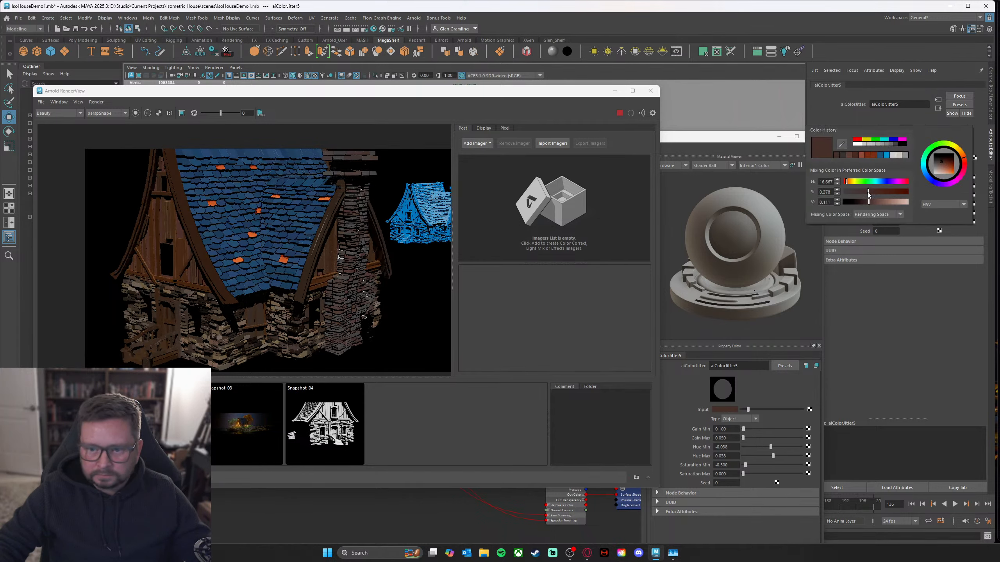
left_click_drag(869, 195, 867, 201)
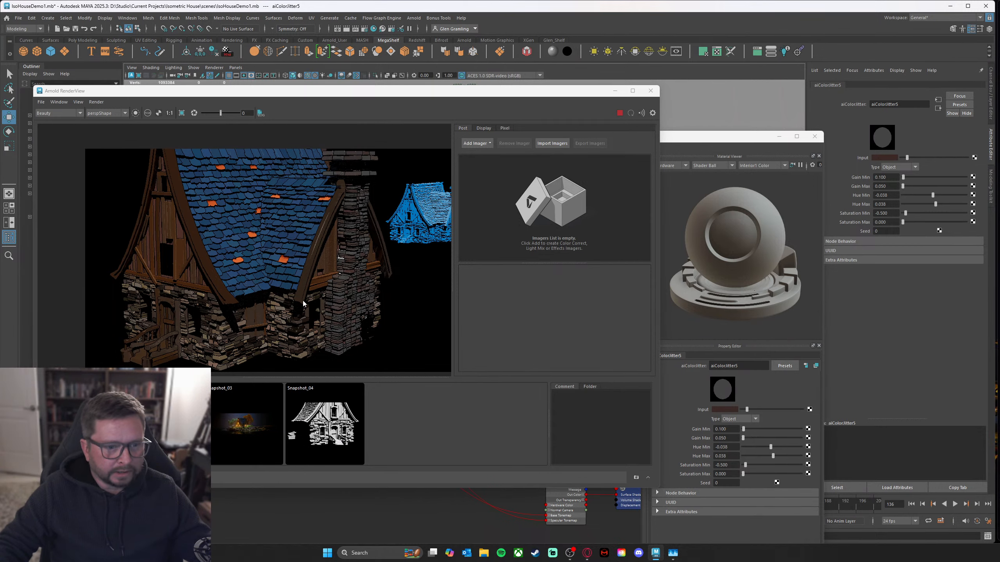
Step: Select and unhide the TopShingles object, and frame the roof ridge in the viewport above the render view
left_click_drag(553, 97, 580, 92)
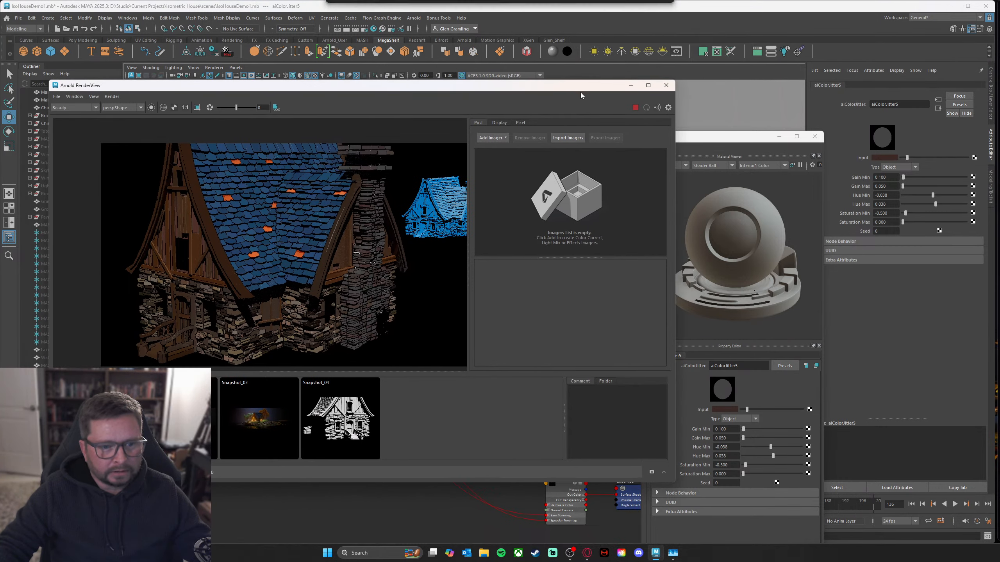
left_click_drag(722, 143, 0, 80)
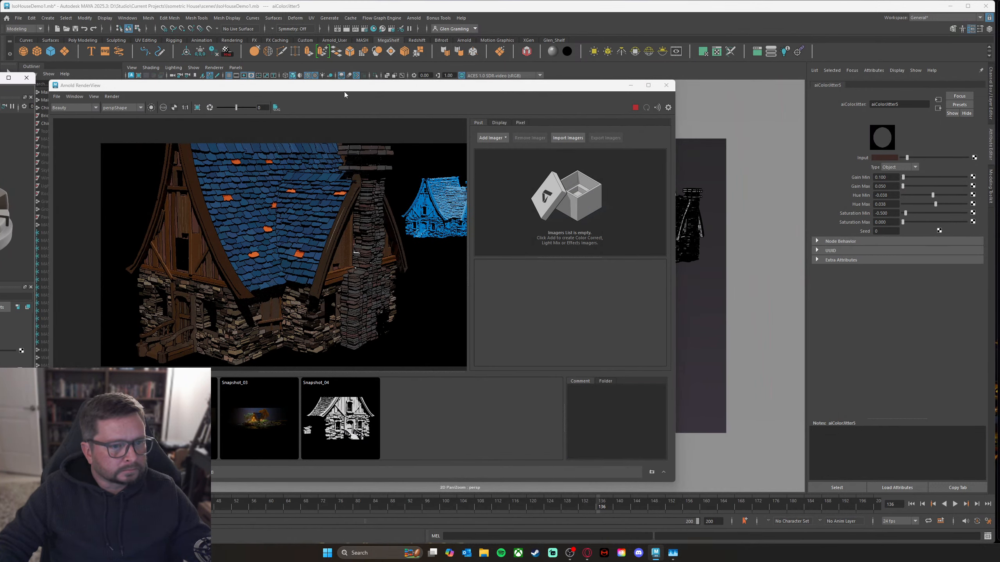
left_click_drag(99, 85, 292, 116)
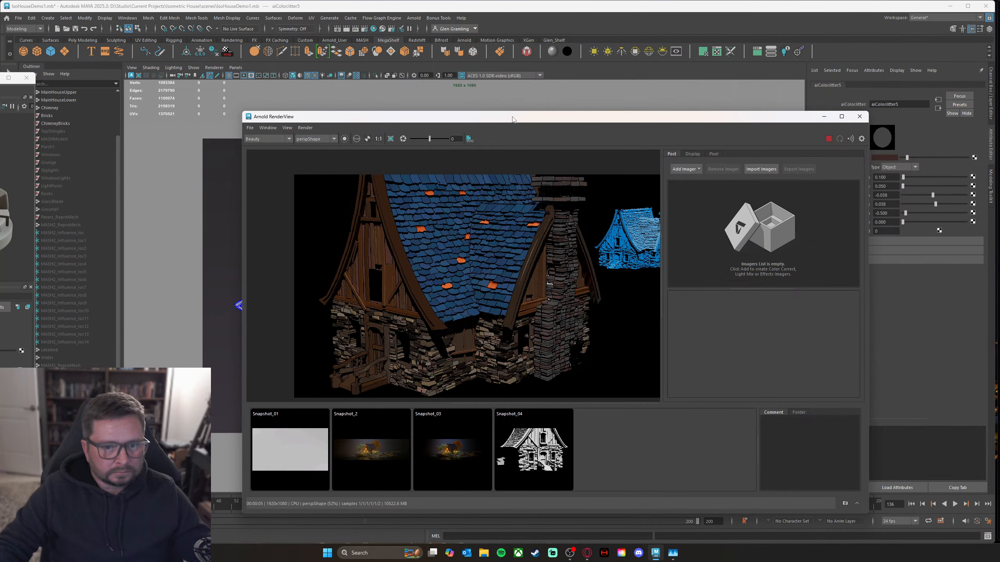
left_click_drag(512, 120, 522, 218)
left_click(63, 131)
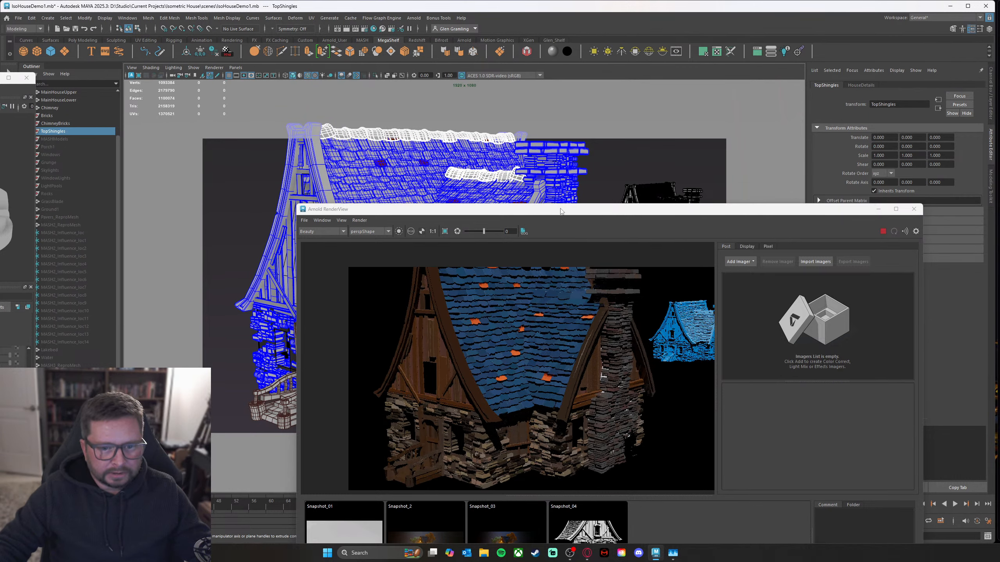
left_click_drag(560, 210, 557, 235)
left_click_drag(513, 166, 494, 219, "alt")
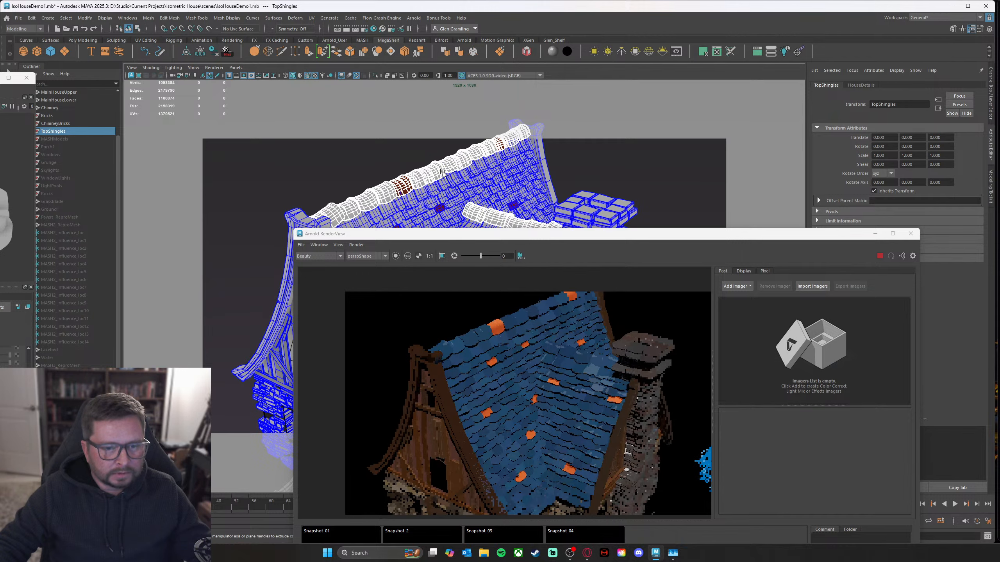
middle_click_drag(481, 156, 459, 186, "alt")
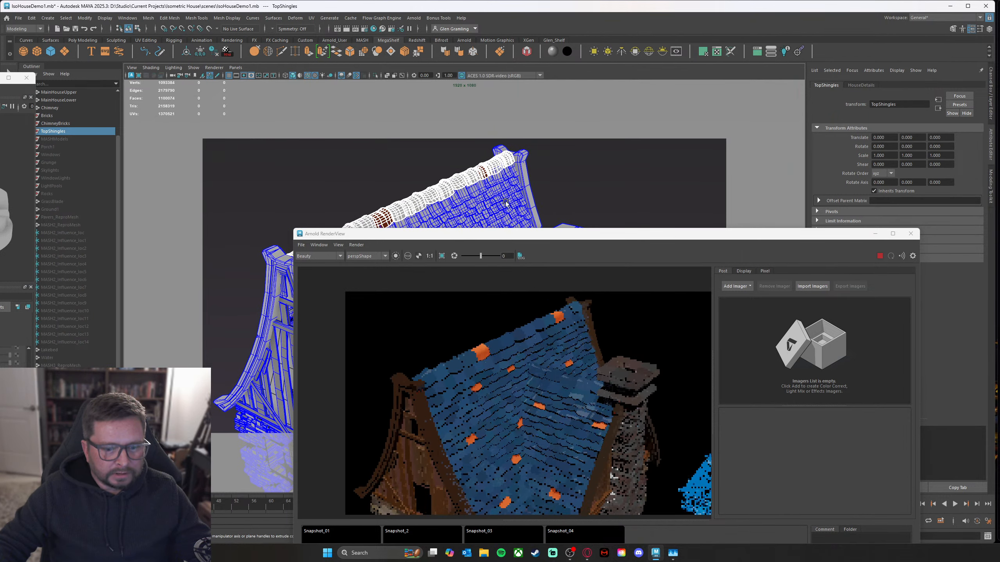
Step: Assign the existing aiToon2 material to the TopShingles object along the roof ridge
mouse_move(458, 185)
left_mouse_down("alt")
mouse_move(496, 193)
mouse_move(466, 167)
left_mouse_up("alt")
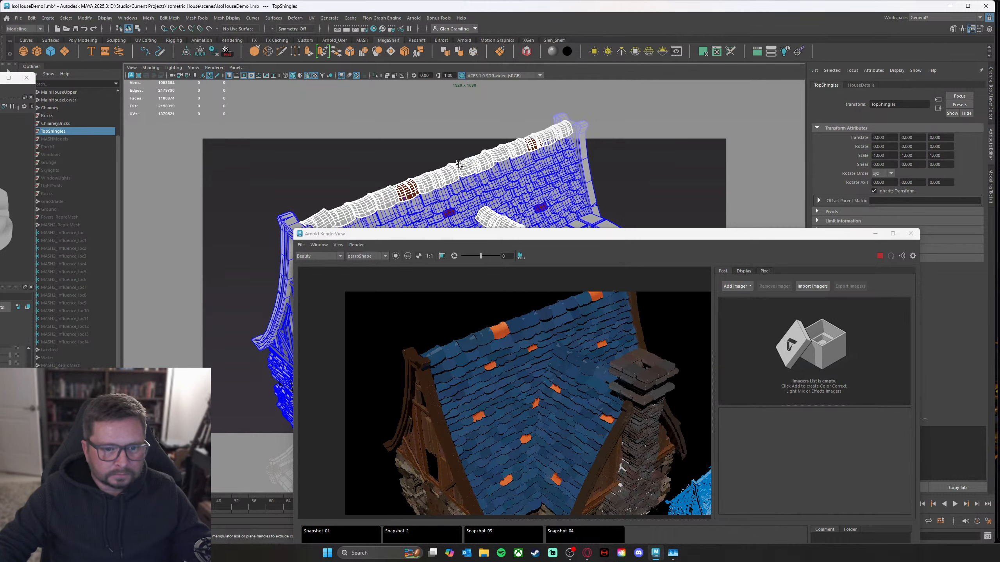
right_click(460, 169)
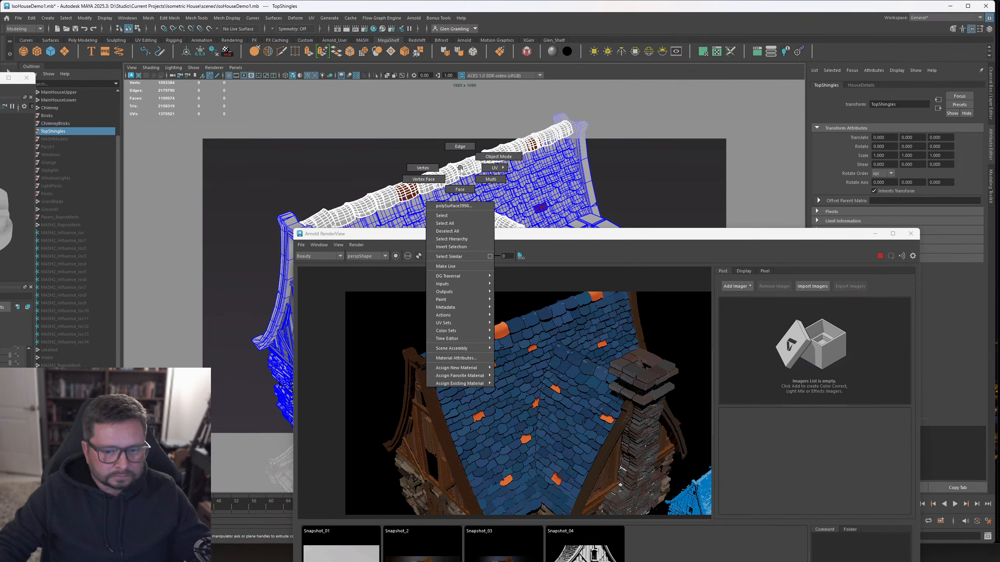
mouse_move(455, 377)
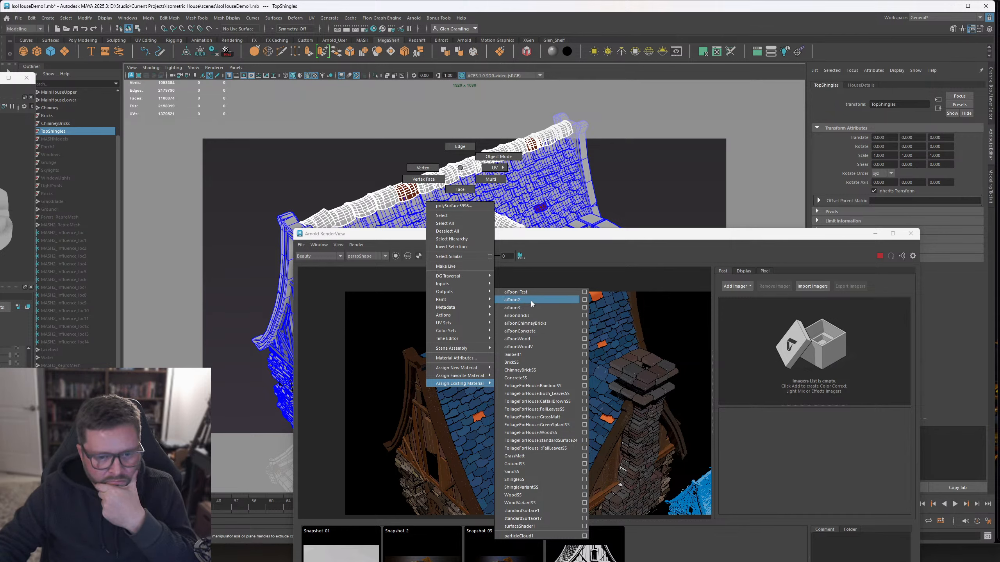
left_click(531, 301)
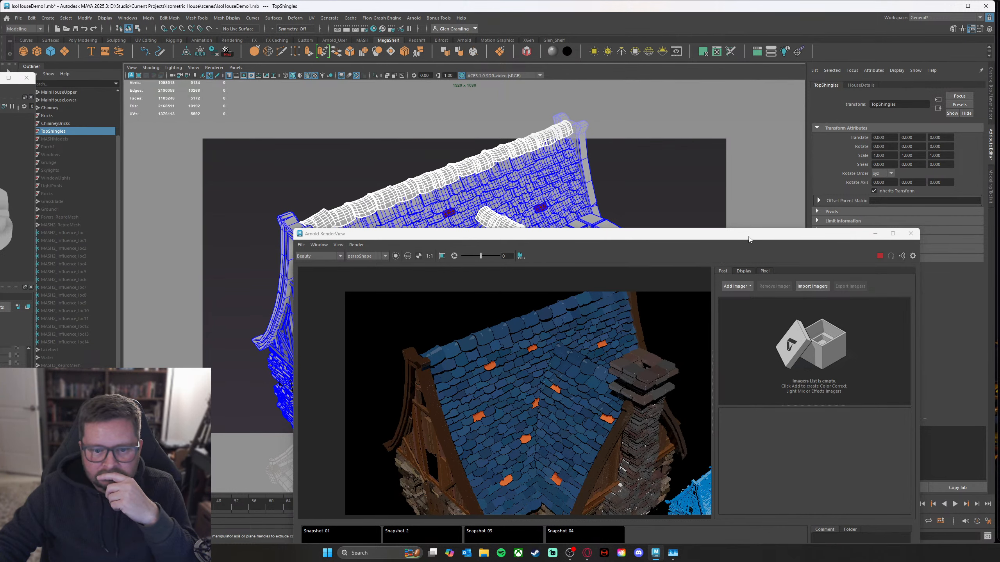
Step: Open the material attributes of the top shingles, stop the live render and move the render view clear of the roof ridge
left_click_drag(750, 237, 723, 235)
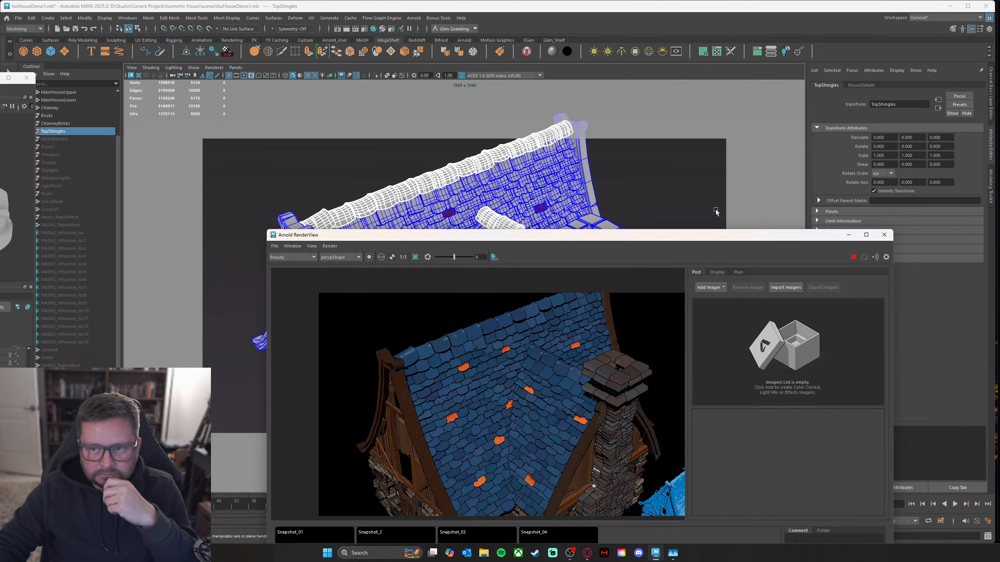
left_click(440, 178)
right_click_drag(440, 178, 434, 372)
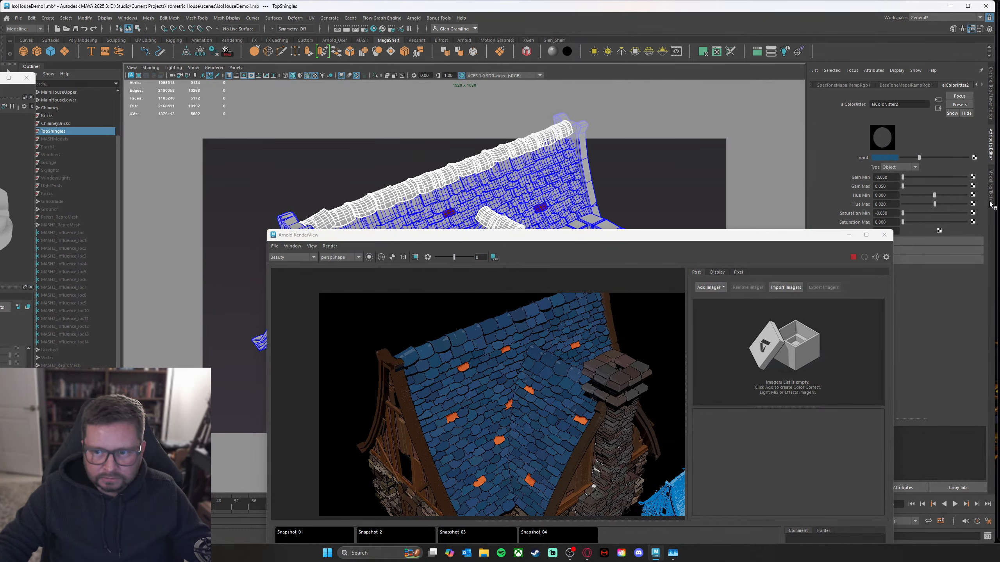
right_click_drag(389, 196, 386, 385)
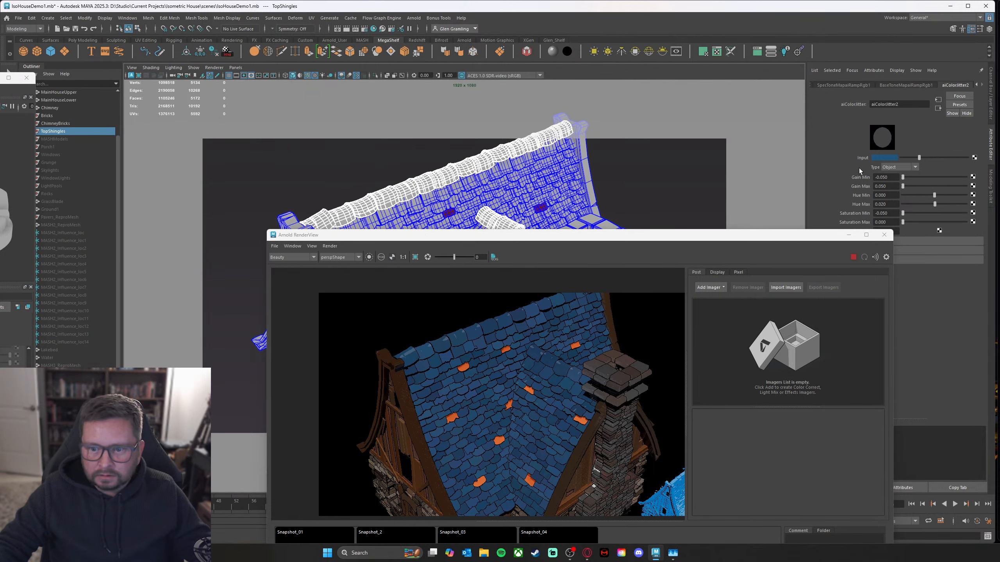
left_click_drag(775, 238, 711, 198)
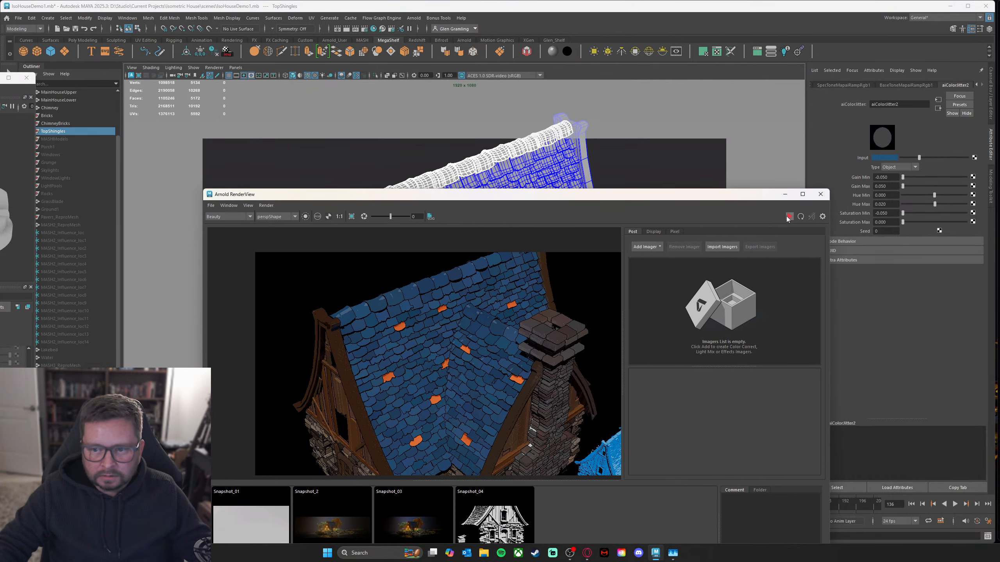
left_click_drag(650, 198, 638, 213)
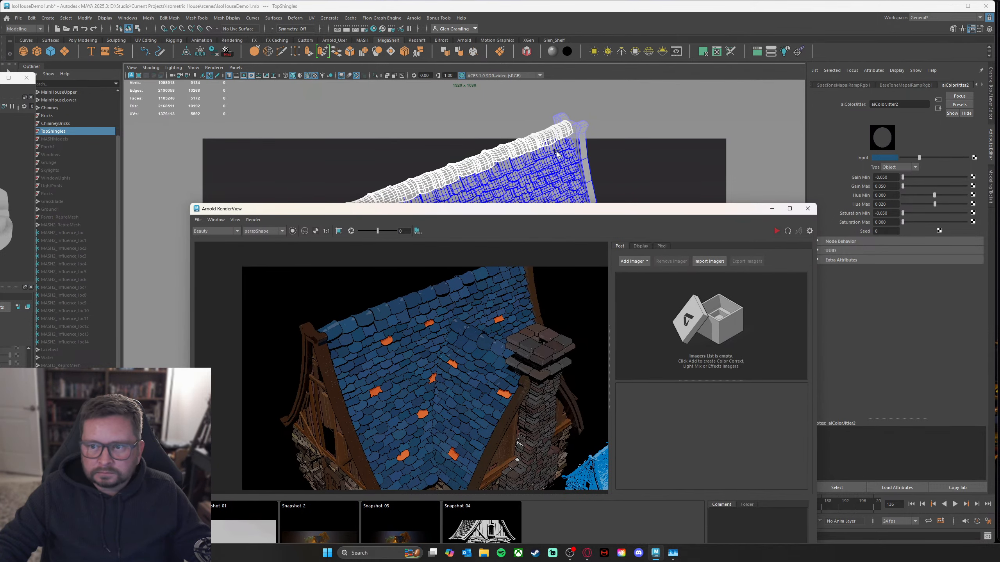
right_click_drag(536, 156, 530, 342)
left_click_drag(692, 205, 671, 104)
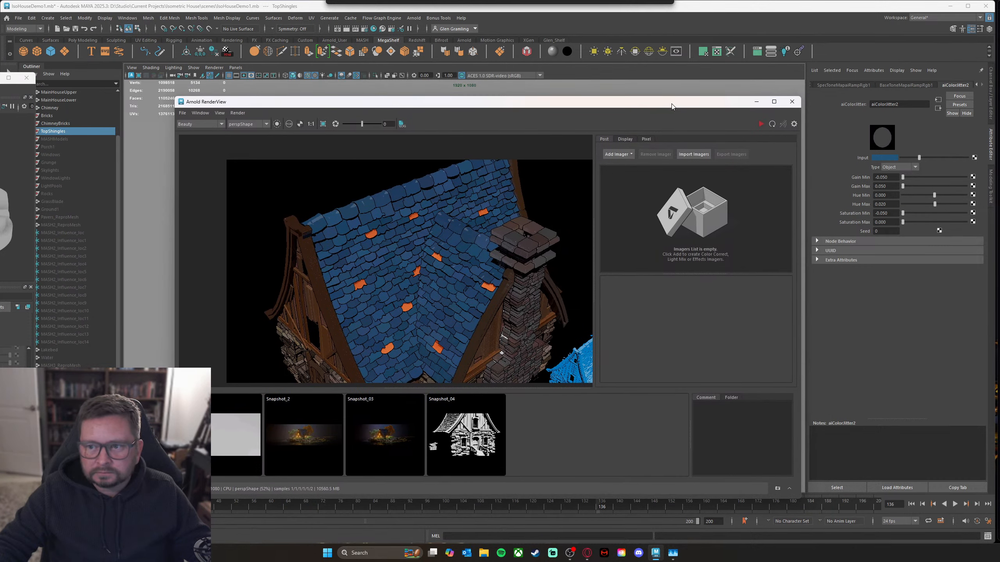
Step: Rename the aiToon2 shader as aiToonShingles
left_click(976, 85)
left_click(977, 85)
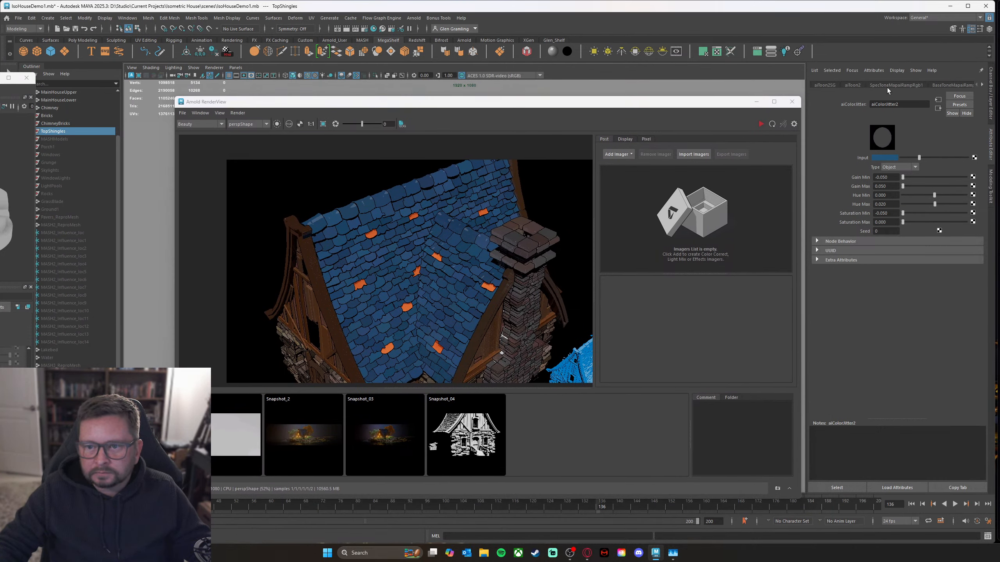
left_click(855, 86)
left_click(903, 104)
key("BackSpace")
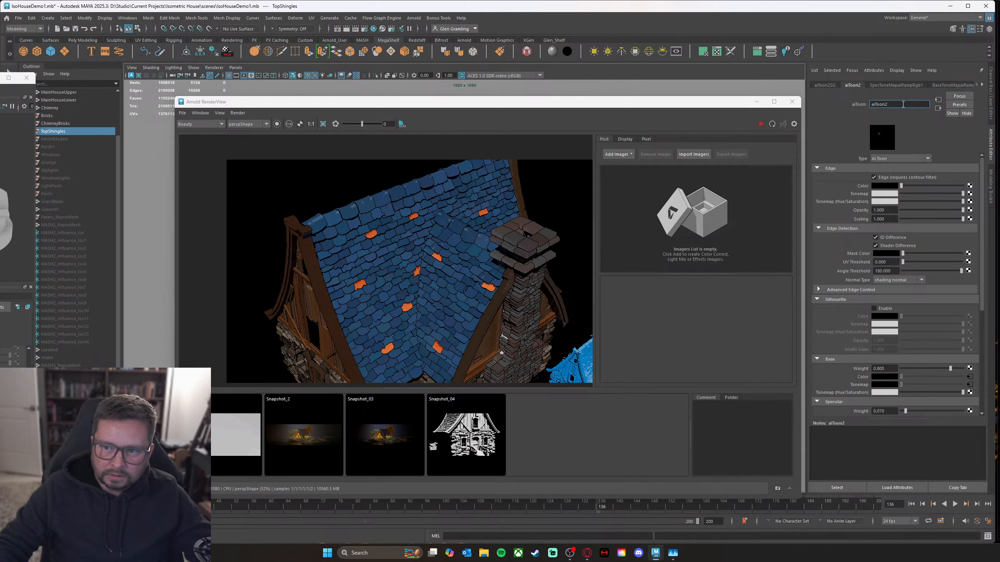
type("Sh")
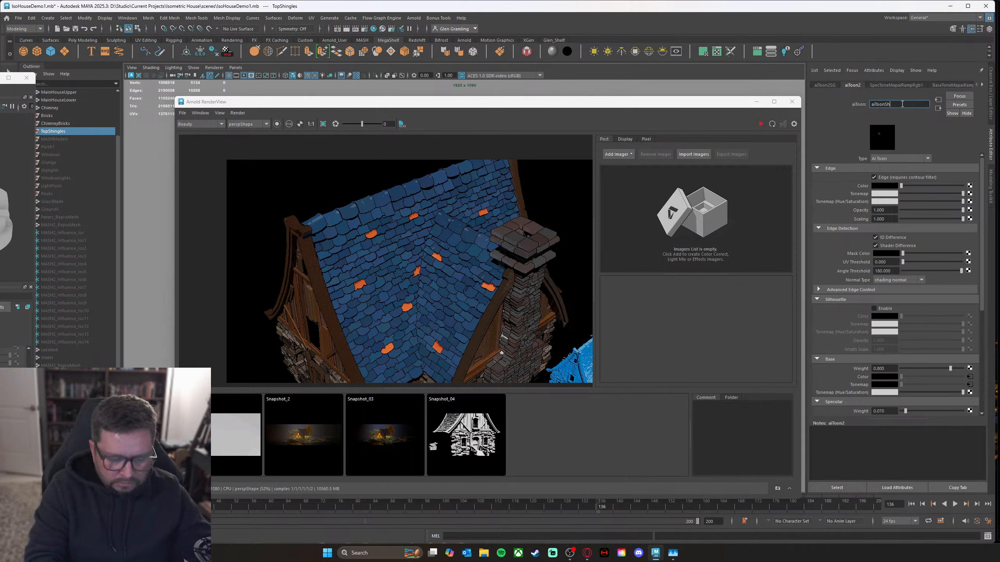
type("ingles")
key("Return")
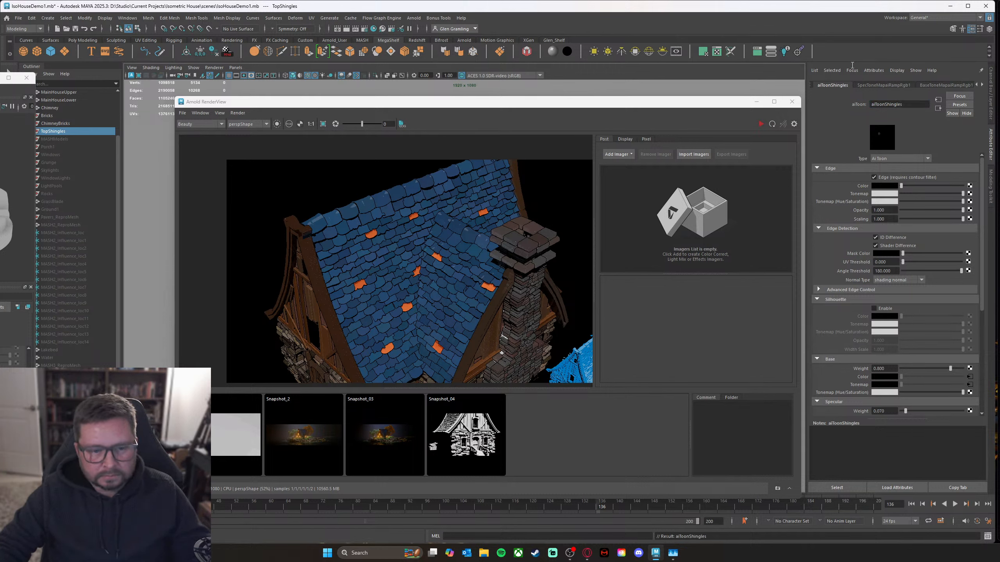
Step: Select two separate shingles on the roof ridge and assign the existing aiToon3 material to them
left_click_drag(569, 106, 606, 251)
left_click(382, 201)
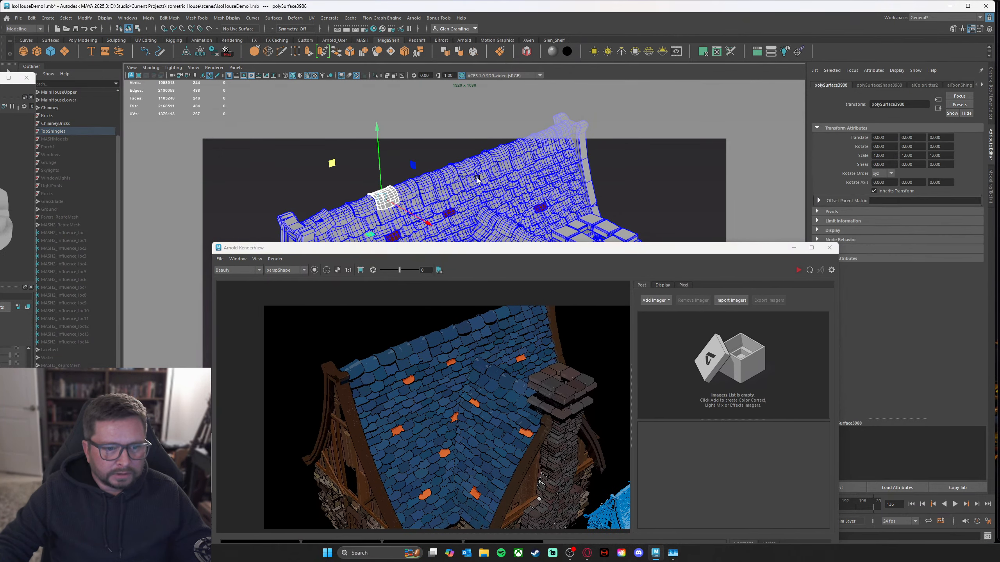
left_click(522, 151)
right_click_drag(389, 195, 469, 302)
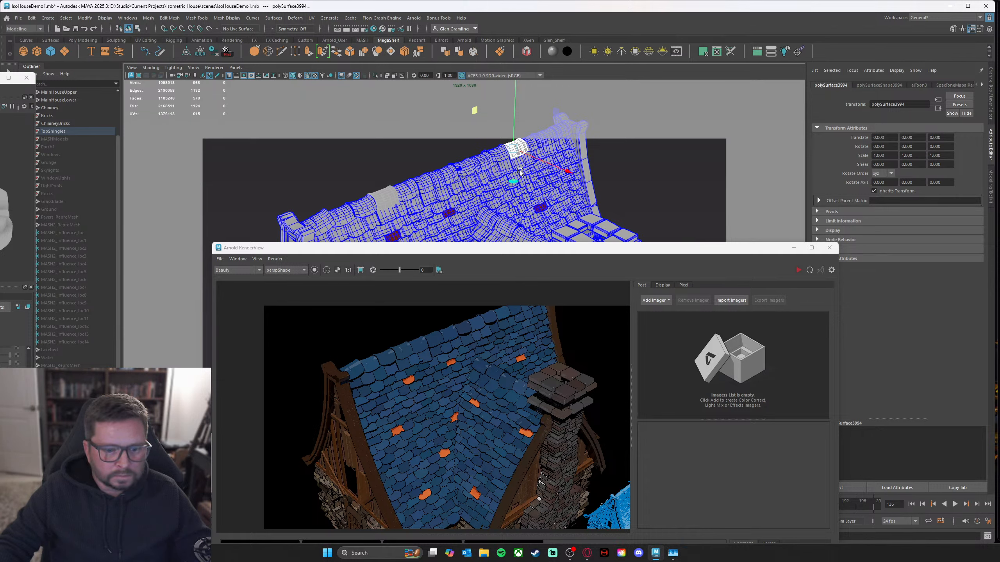
Step: Open the material attributes of the two accent ridge shingles and rename their aiToon3 shader as aiToonRedShingles
right_click_drag(515, 148, 509, 338)
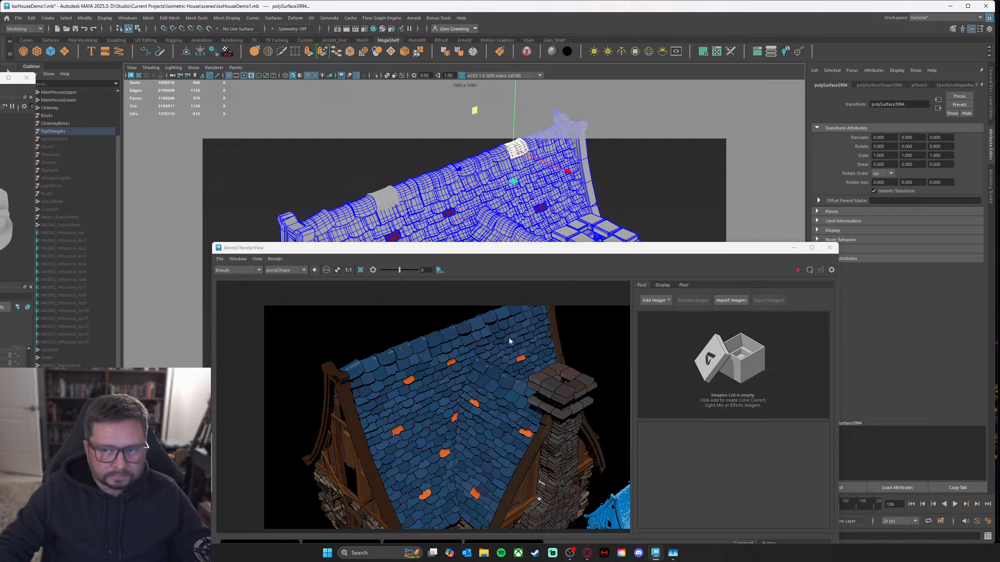
left_click(893, 104)
key("BackSpace")
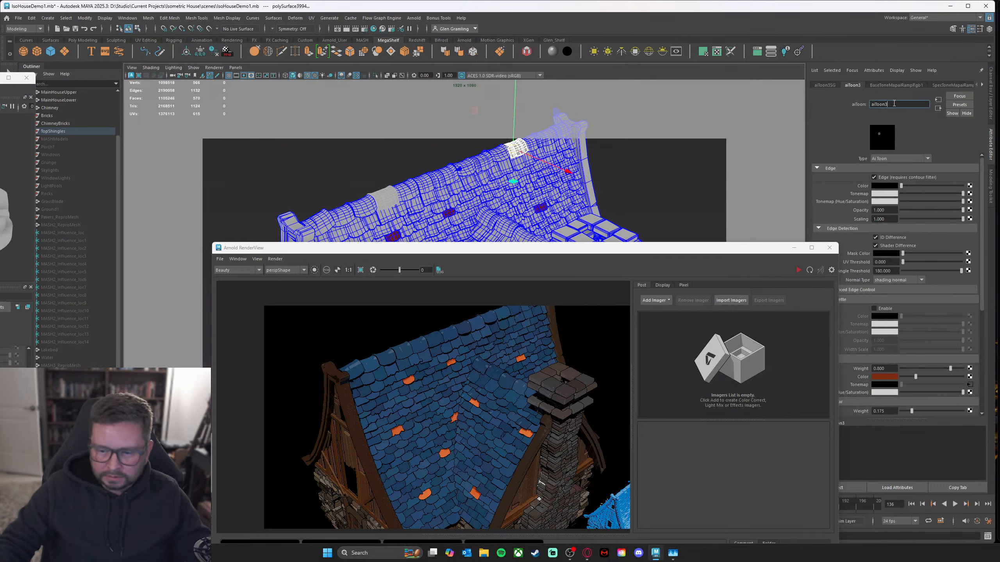
type("R")
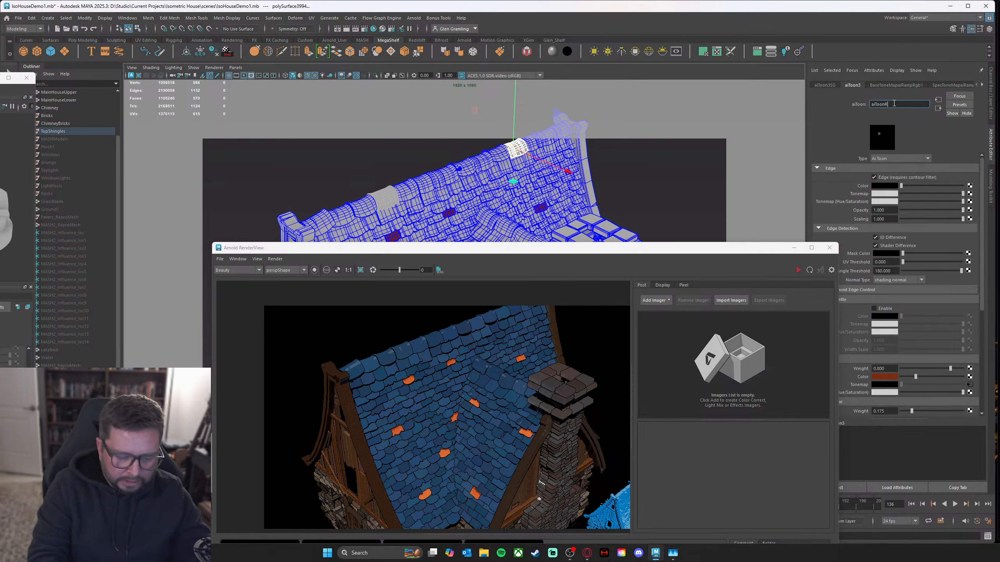
type("edShingle")
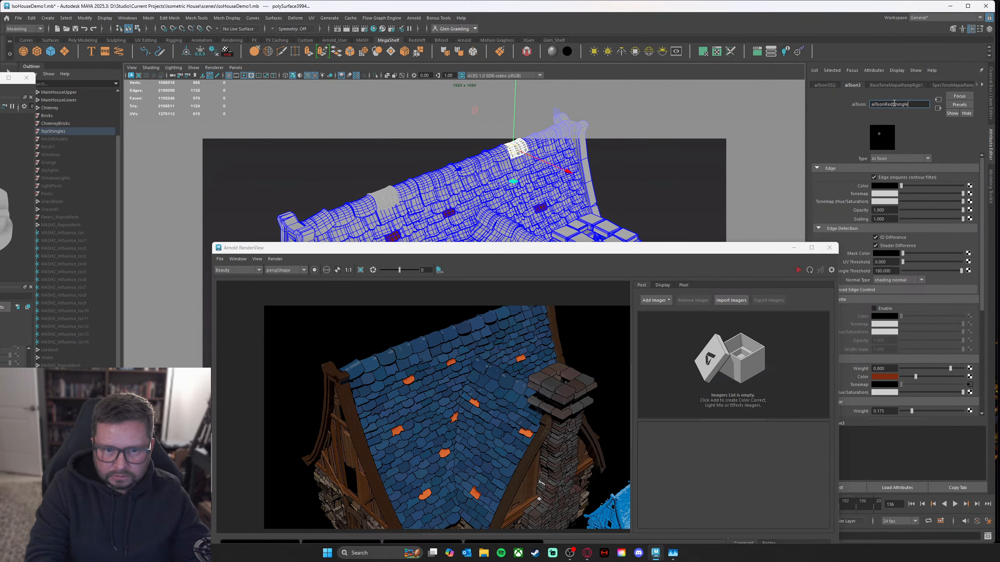
type("s")
key("Return")
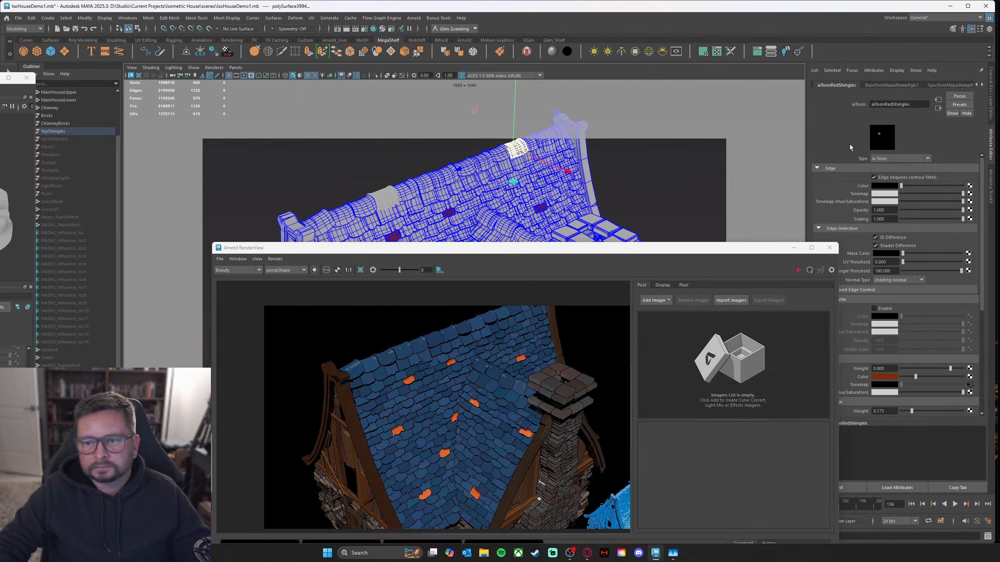
Step: Update the Arnold render to check the red accent shingles on the ridge
left_click_drag(688, 248, 681, 104)
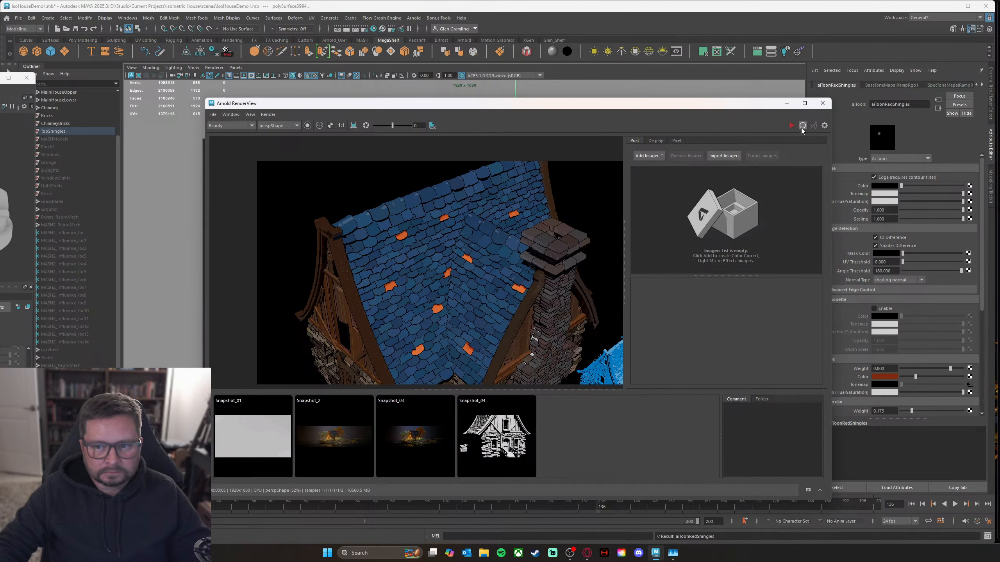
left_click(802, 126)
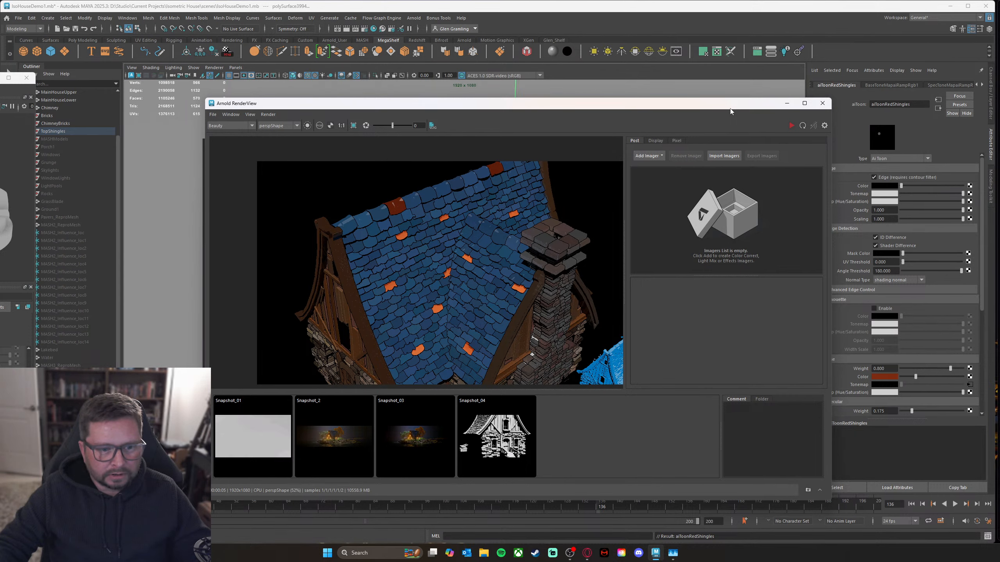
left_click_drag(730, 108, 662, 291)
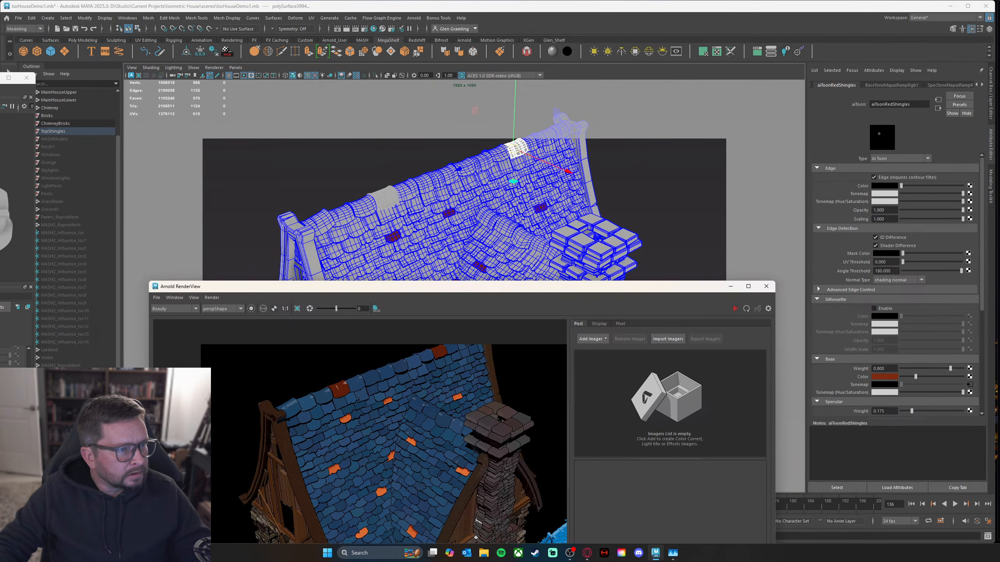
Step: Bring up the Hypershade and select all objects that use the ShingleVariantSS material
scroll(105, 140, "up", 3)
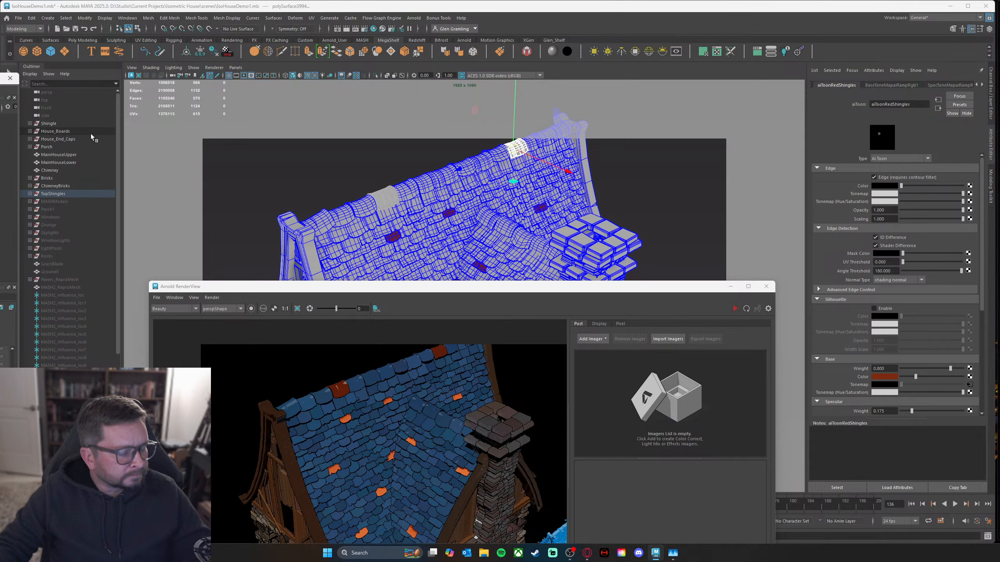
left_click_drag(364, 290, 372, 125)
left_click_drag(0, 77, 735, 68)
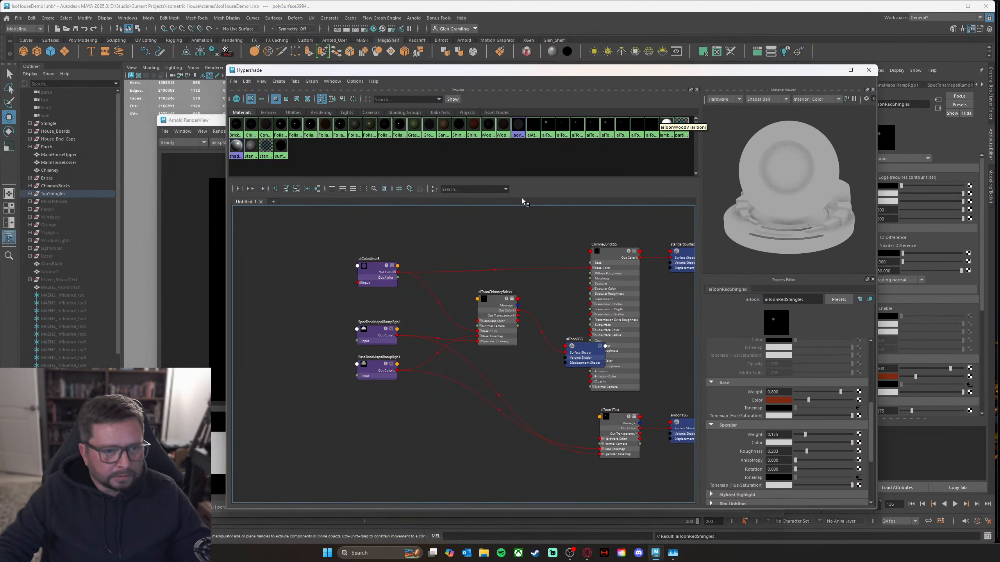
right_click(474, 126)
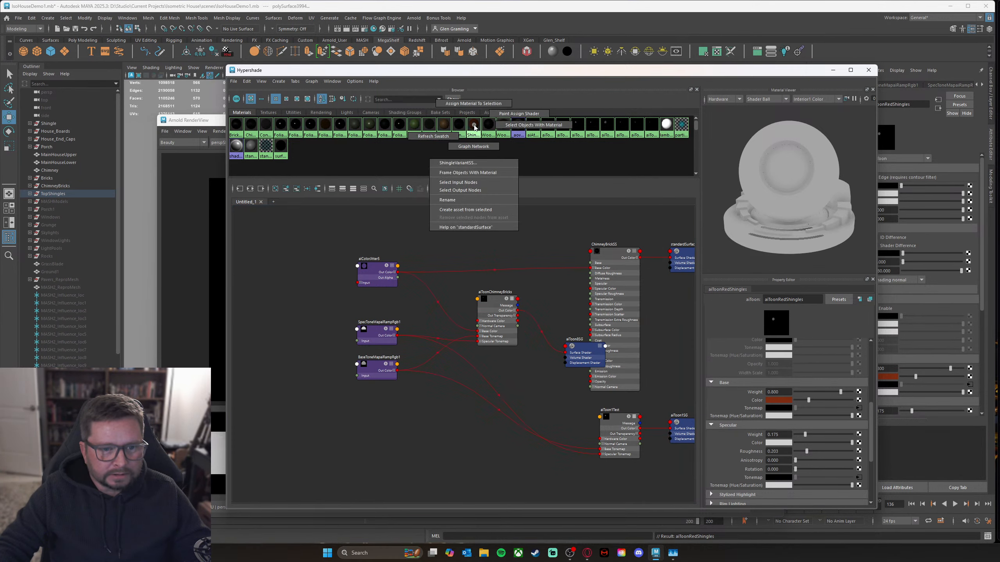
left_click(520, 126)
Step: Uncover the roof in the viewport and assign the existing aiToonRedShingles material to the selected variant shingles
left_click_drag(521, 66, 551, 251)
left_click_drag(536, 123, 45, 64)
left_click_drag(480, 264, 471, 346)
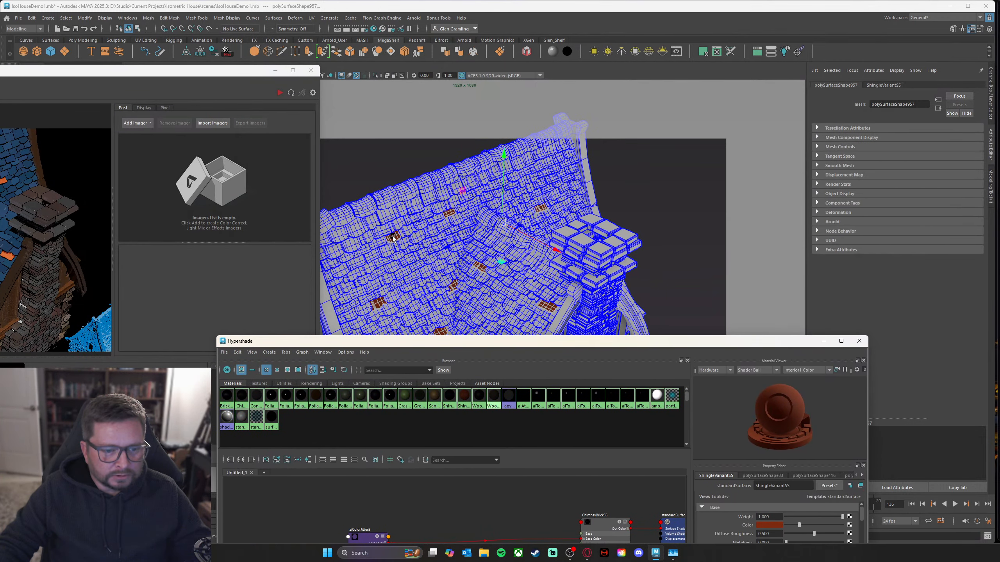
right_click_drag(393, 237, 494, 323)
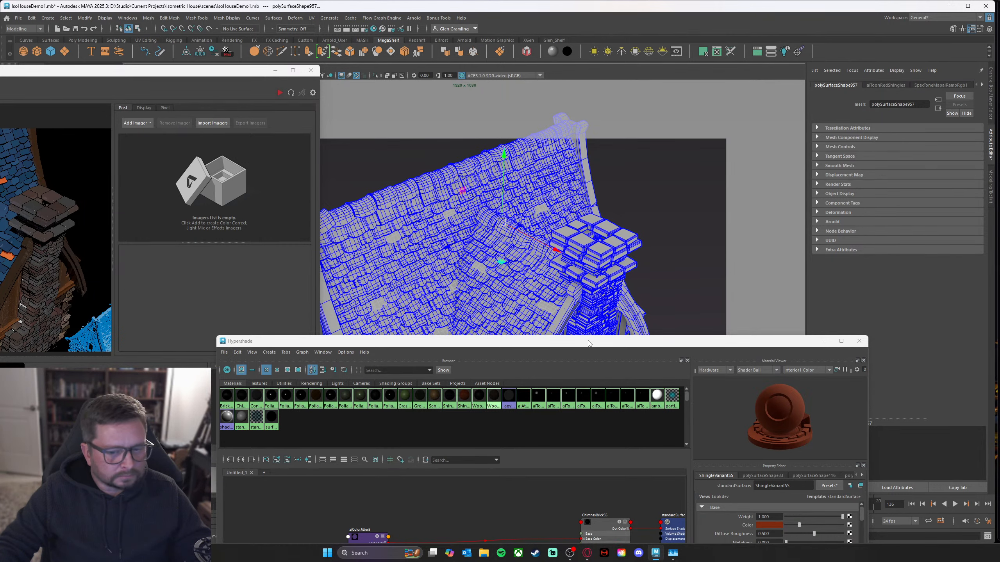
Step: Bring the render view back over the Hypershade and re-render the roof to check the variant shingles
left_click_drag(588, 346, 545, 150)
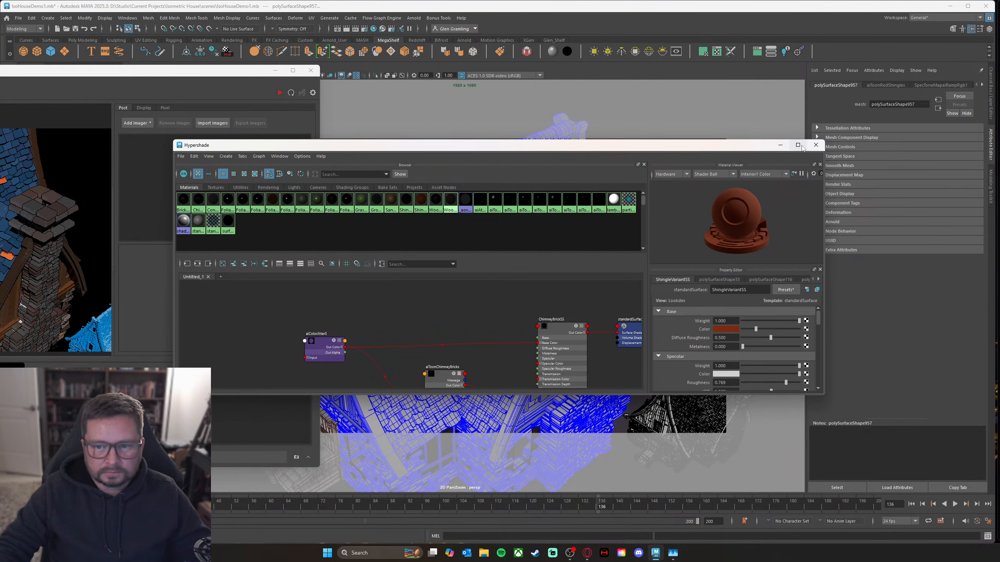
left_click_drag(710, 152, 712, 161)
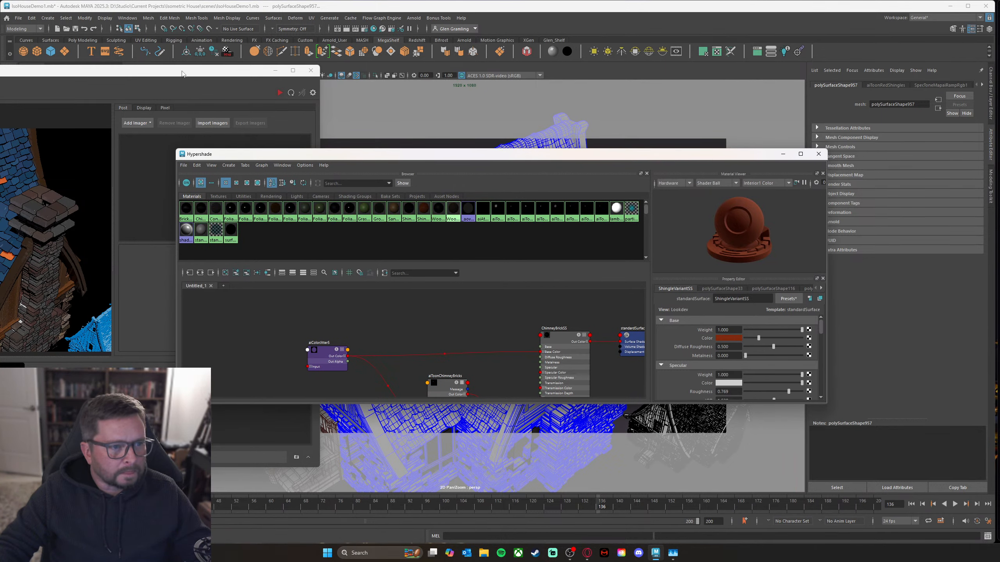
left_click_drag(182, 74, 734, 59)
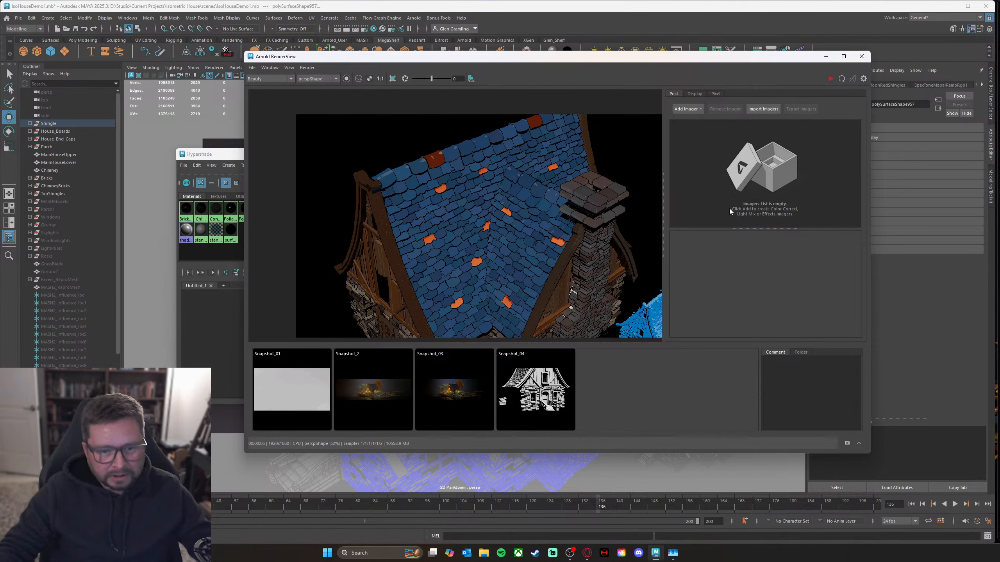
left_click(841, 79)
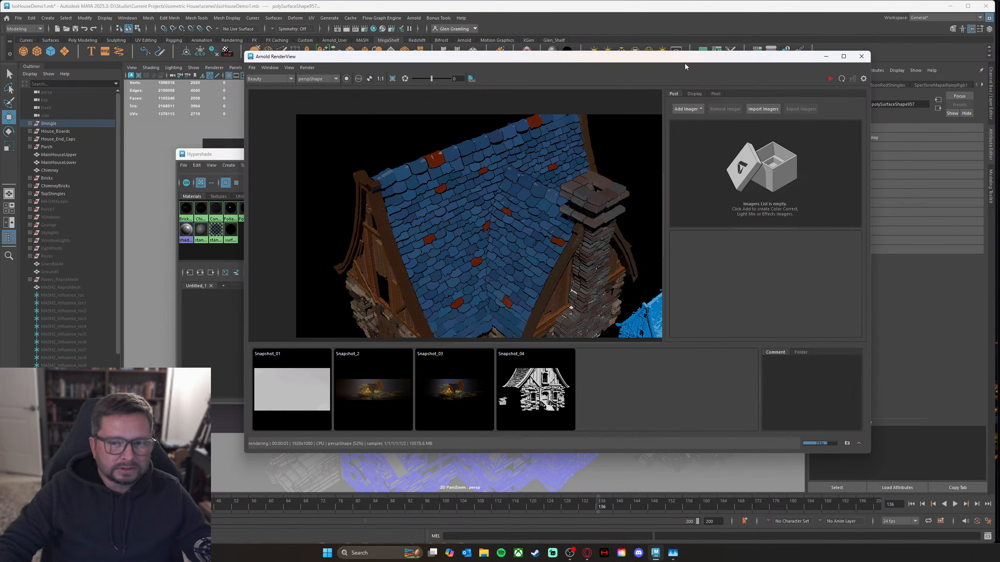
Step: Move the render view aside and change the ShingleVariantSS base color to a brighter orange-red
left_click_drag(684, 63, 476, 61)
left_click(728, 338)
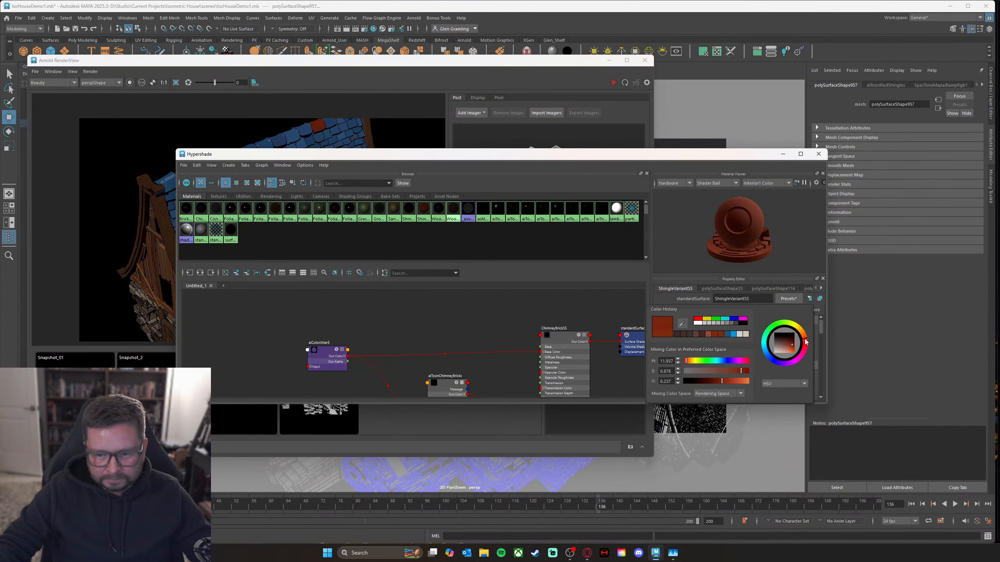
left_click_drag(786, 349, 793, 350)
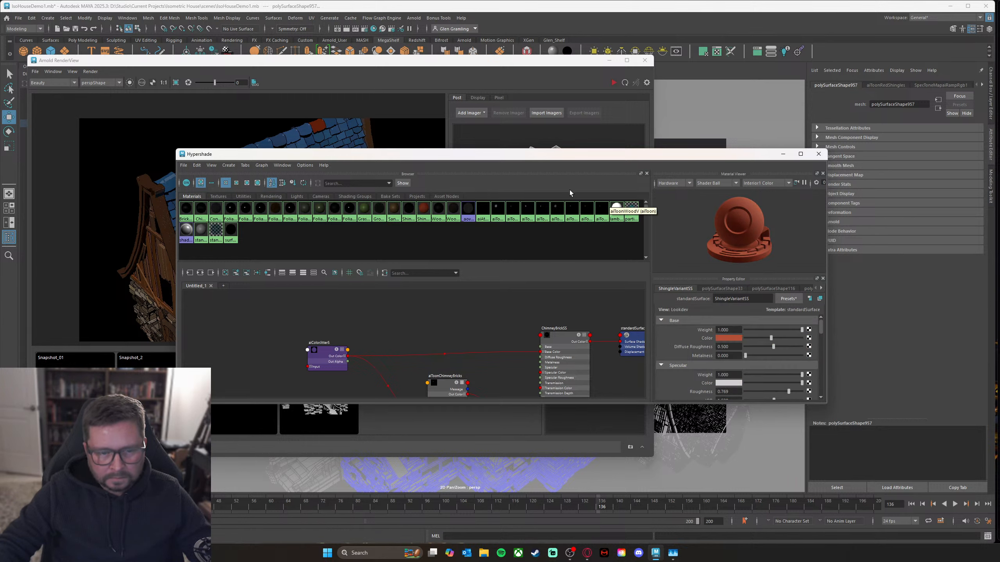
Step: Re-render the roof and move the Hypershade and render view aside to uncover the shingles in the viewport
left_click(620, 83)
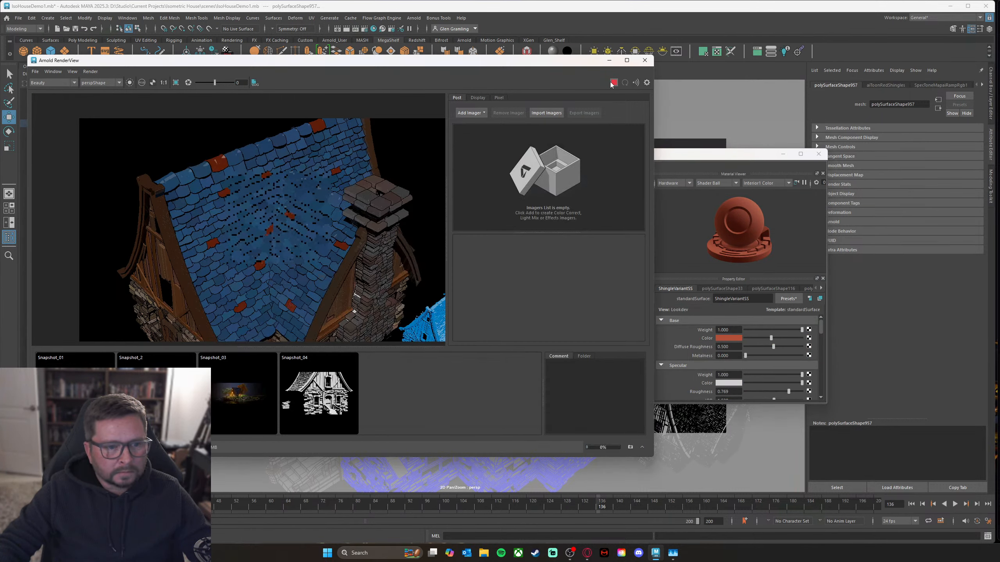
left_click_drag(701, 161, 729, 157)
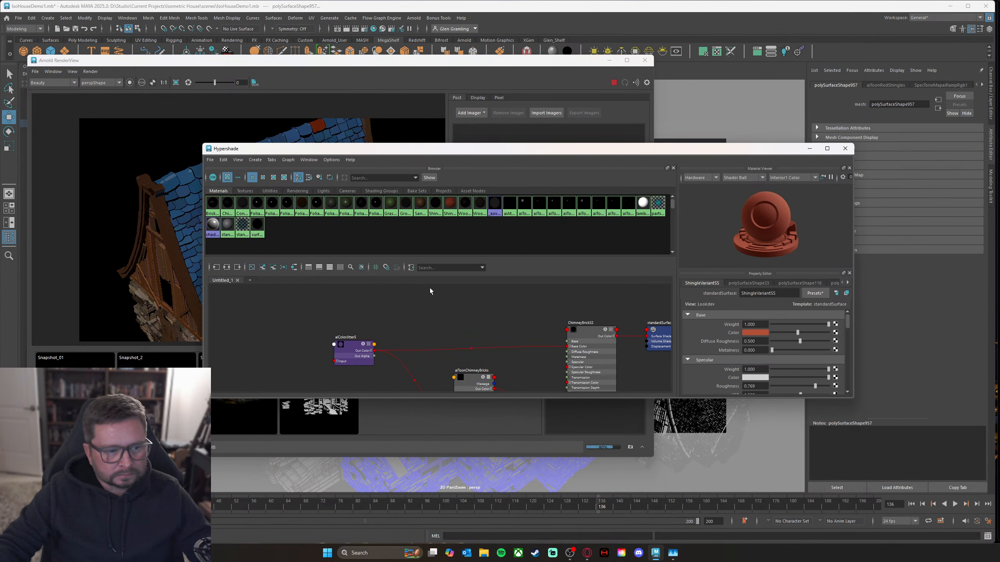
left_click_drag(579, 154, 629, 239)
left_click_drag(558, 62, 313, 103)
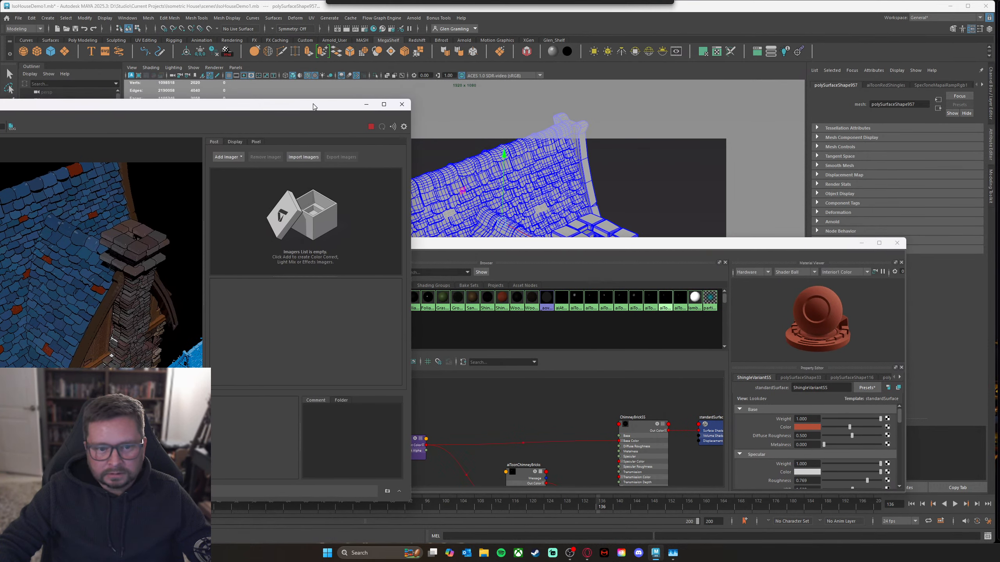
Step: Load the material attributes of the selected variant shingles and show the aiToonRedShingles base settings beside the render view
right_click(451, 215)
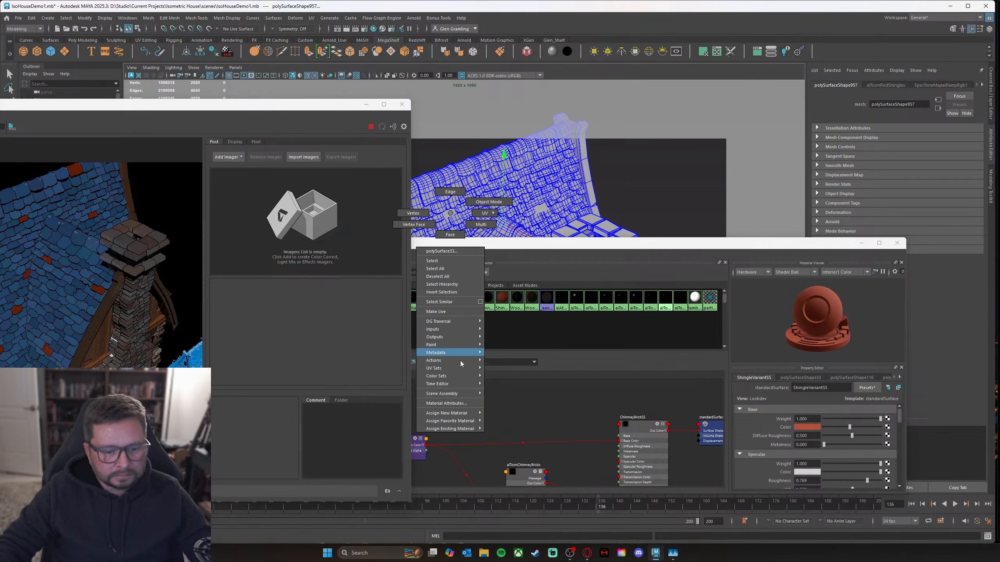
left_click(463, 410)
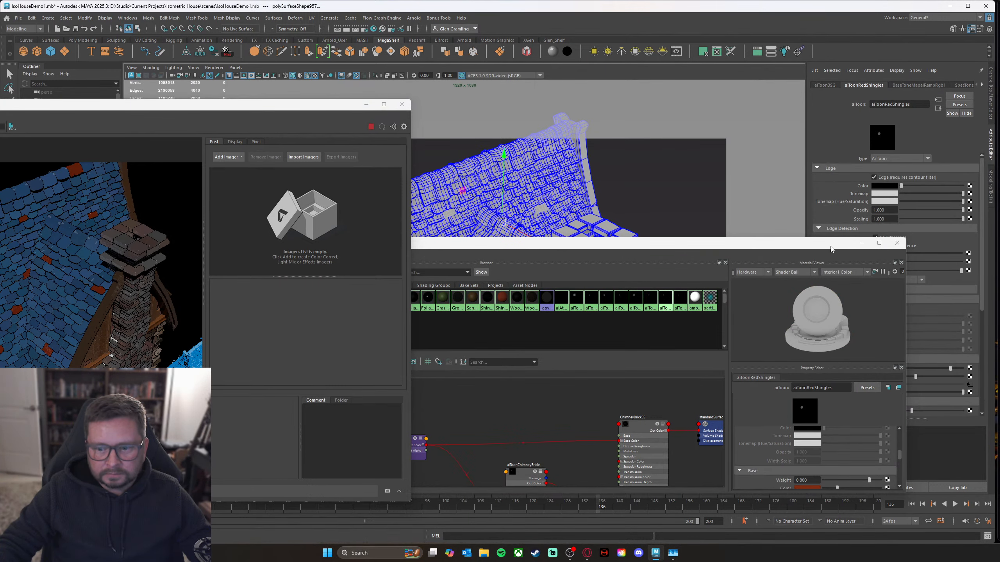
left_click_drag(830, 245, 832, 153)
scroll(862, 373, "down", 2)
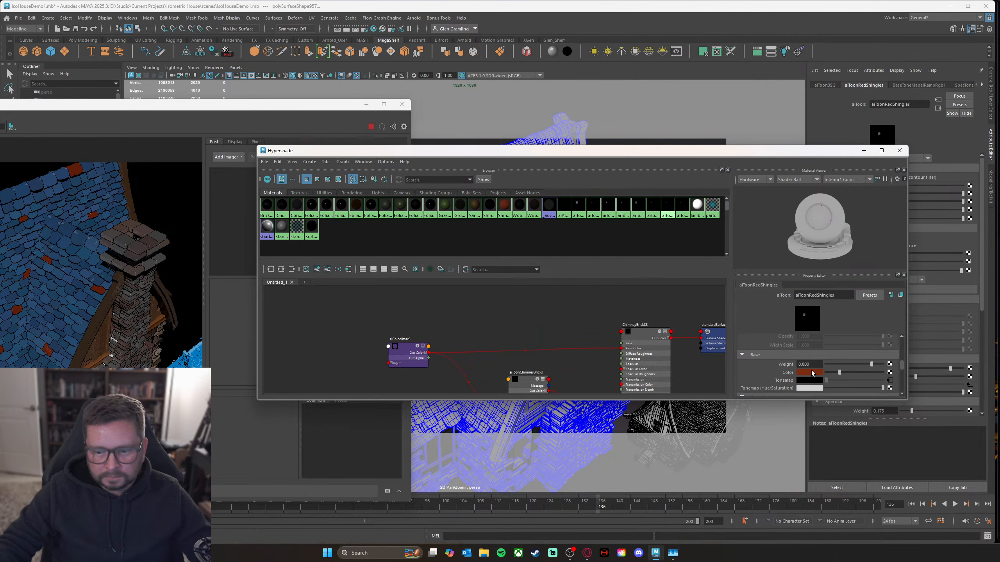
left_click_drag(278, 106, 492, 74)
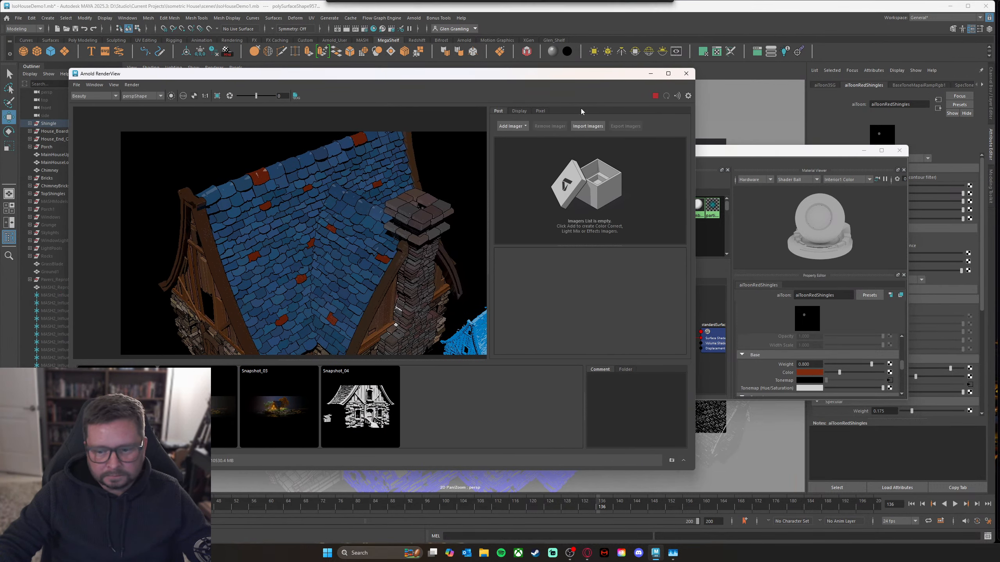
Step: Change the aiToonRedShingles base color to a brighter red with hue 9.628, saturation 0.865 and value 0.482
left_click(817, 375)
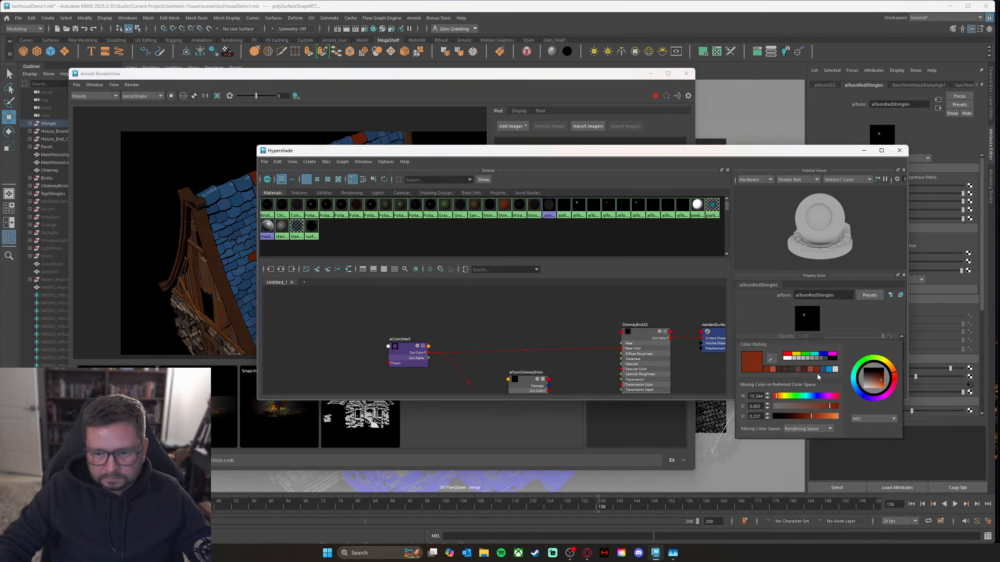
left_click_drag(830, 411, 821, 409)
left_click_drag(811, 417, 828, 417)
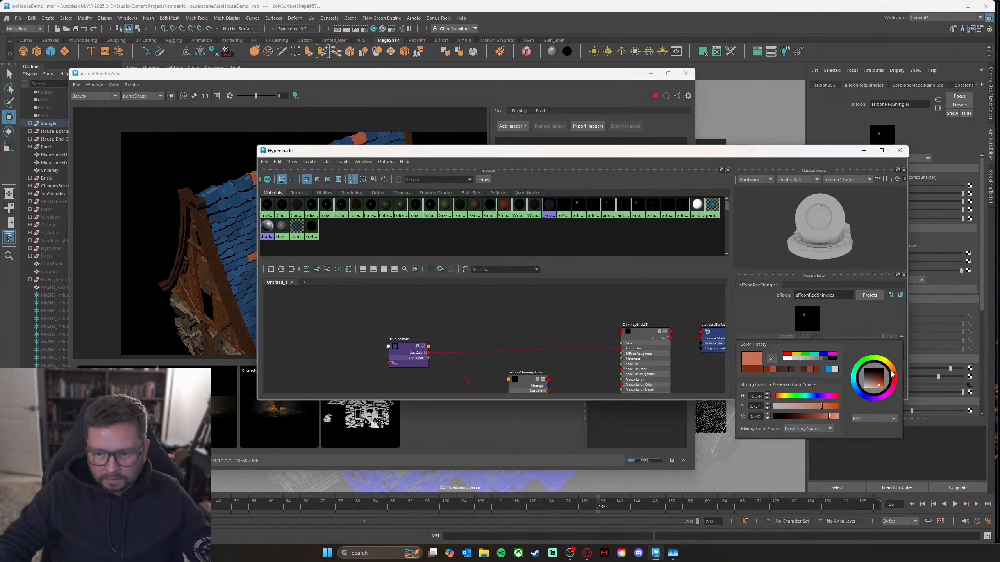
left_click_drag(894, 374, 895, 376)
left_click_drag(829, 406, 824, 417)
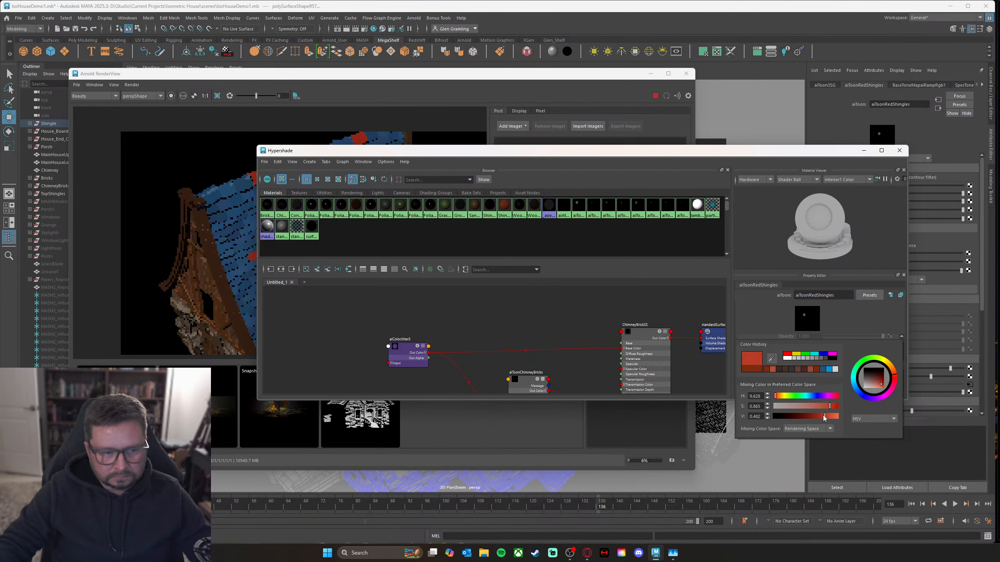
Step: Lower the aiToonRedShingles base color saturation to 0.731 and shift its hue to orange
left_click_drag(744, 154, 731, 113)
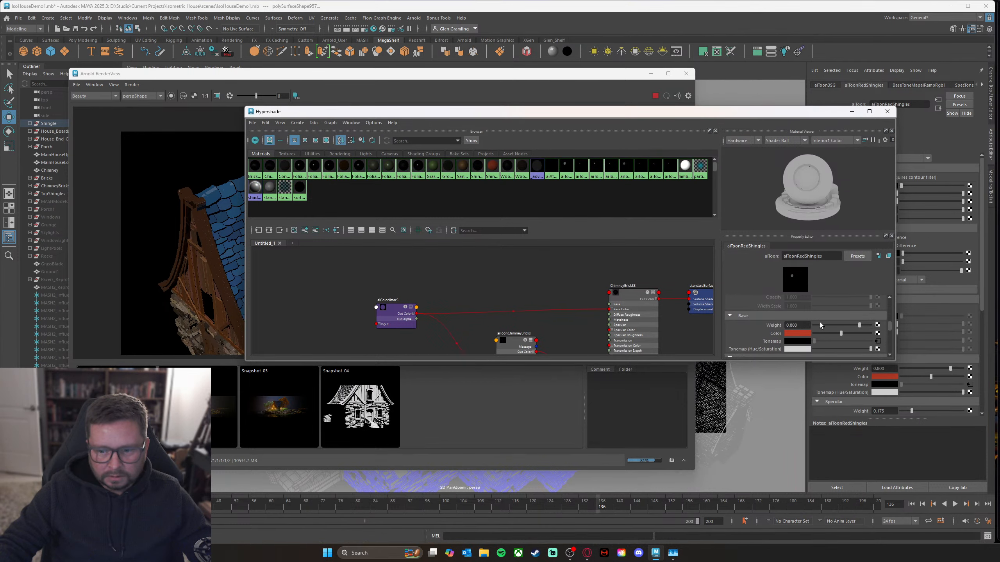
left_click(798, 334)
left_click_drag(822, 383, 818, 384)
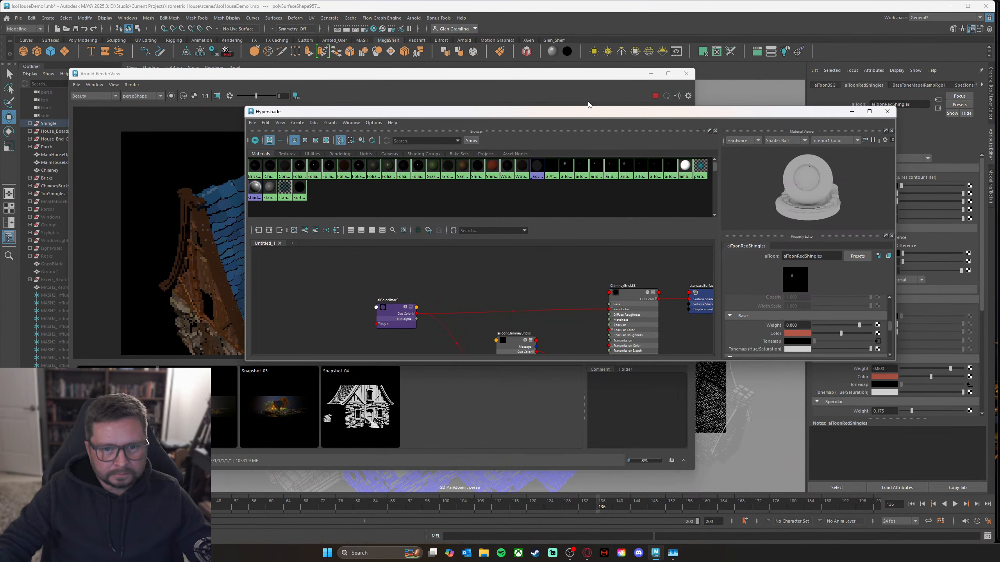
mouse_move(581, 114)
left_mouse_down()
mouse_move(709, 157)
mouse_move(577, 134)
left_mouse_up()
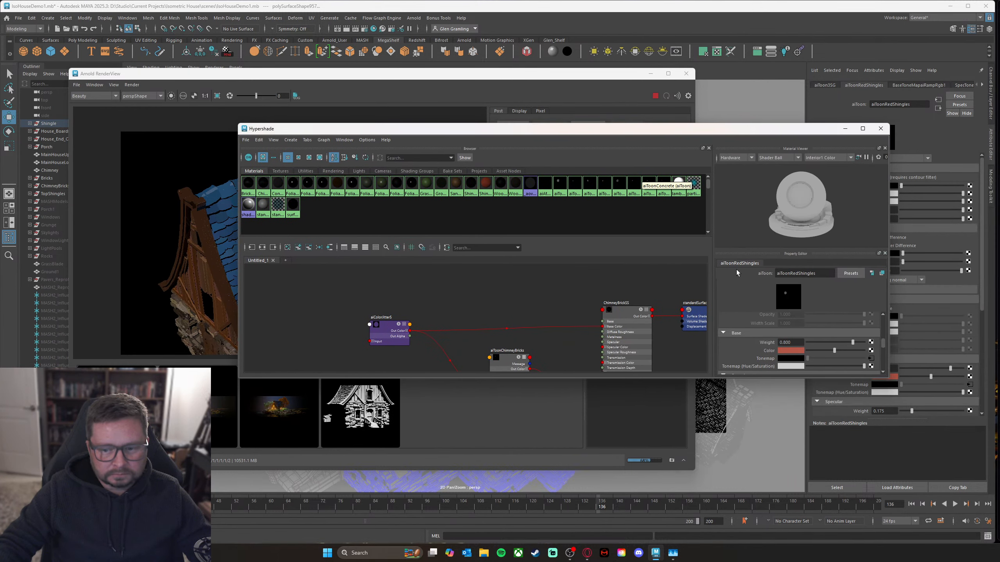
left_click(801, 352)
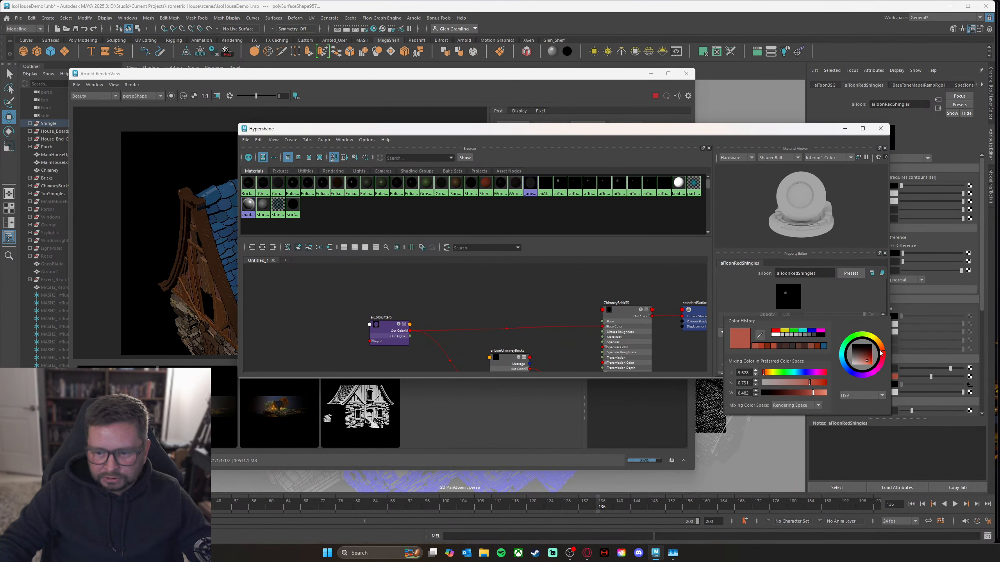
left_click_drag(563, 134, 529, 141)
left_click_drag(596, 136, 619, 152)
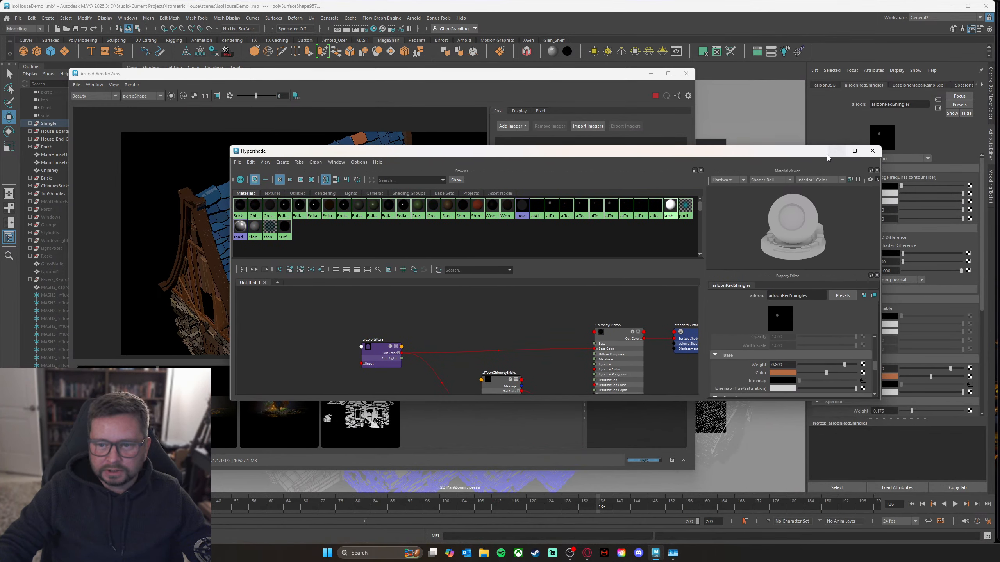
Step: Move the Hypershade aside and reframe the camera on the whole house to check the orange shingles in the render
left_click_drag(827, 157, 111, 104)
left_click(462, 77)
left_click_drag(462, 78, 273, 34)
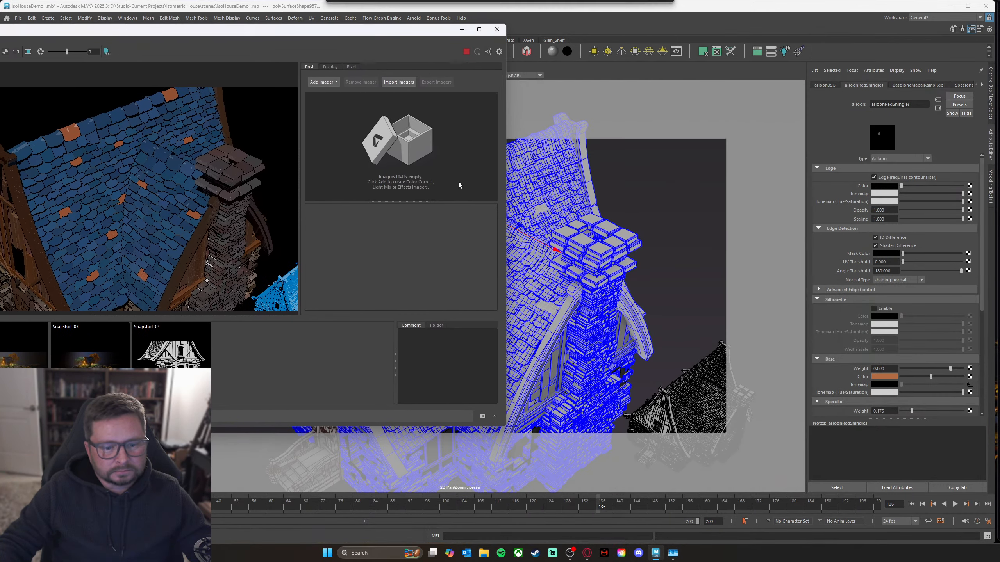
left_click_drag(584, 339, 688, 291, "alt")
right_click_drag(688, 291, 667, 293, "alt")
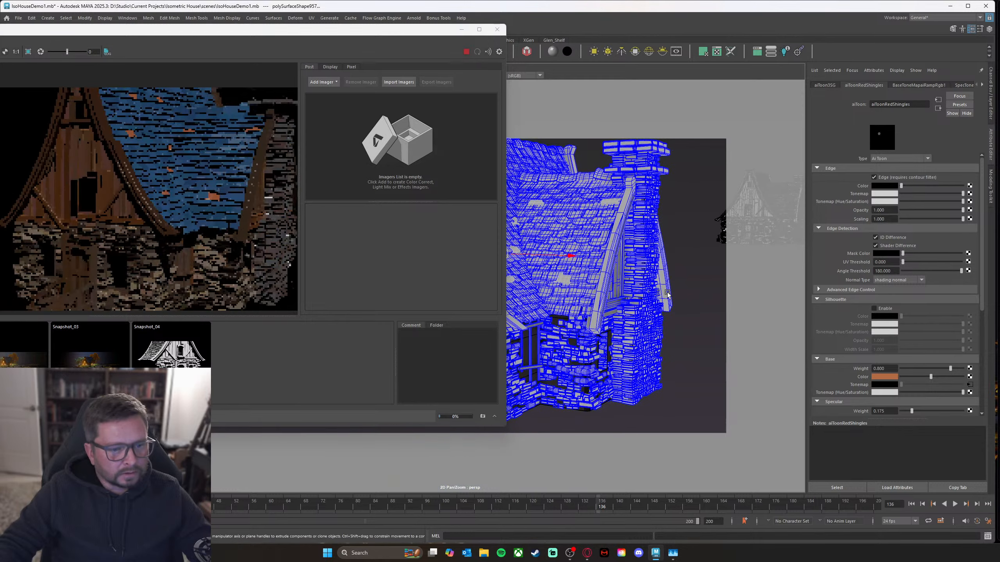
left_click_drag(667, 293, 632, 300, "alt")
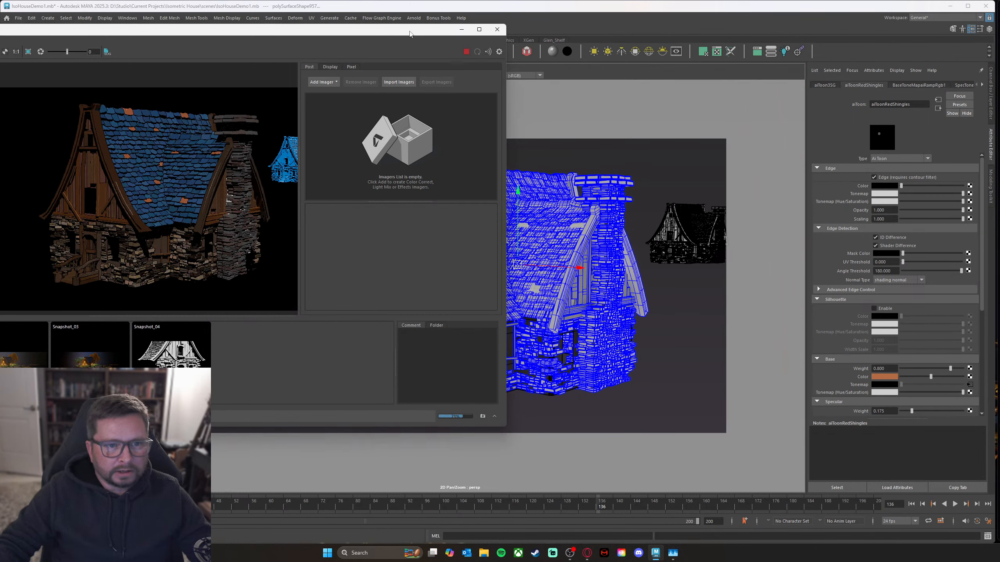
left_click_drag(409, 33, 623, 89)
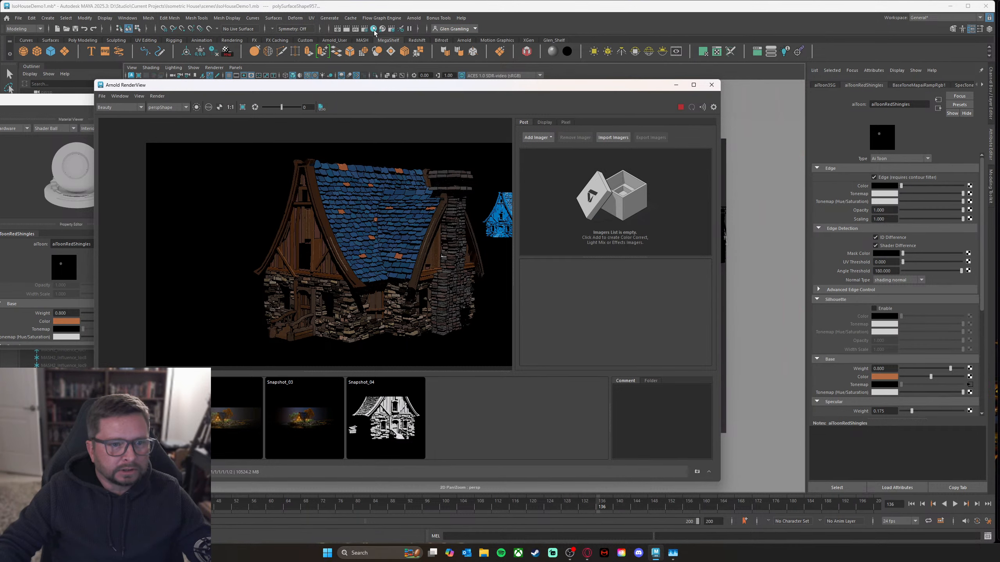
Step: Set the Arnold Camera (AA) samples to -2 in the render settings
left_click(365, 29)
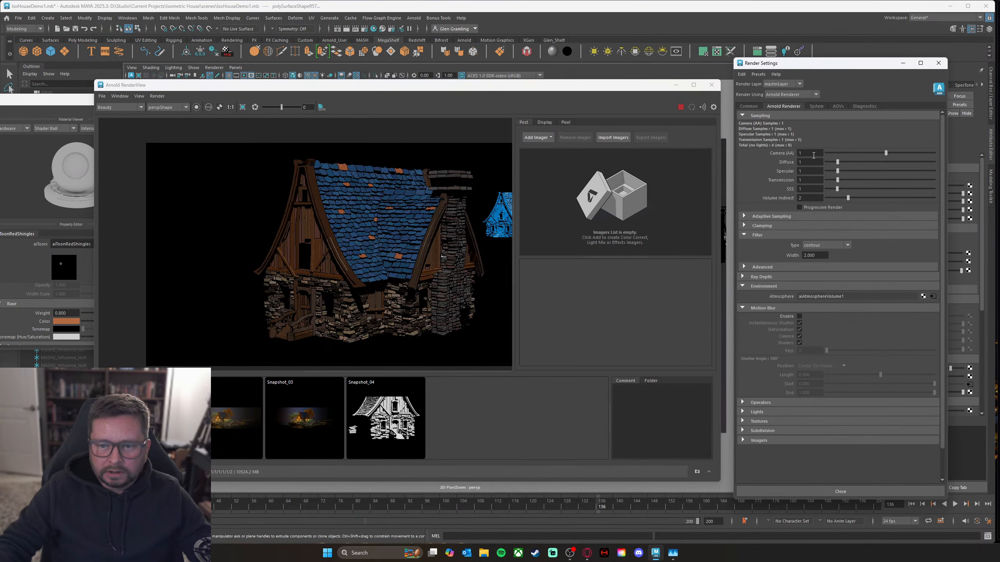
type("-")
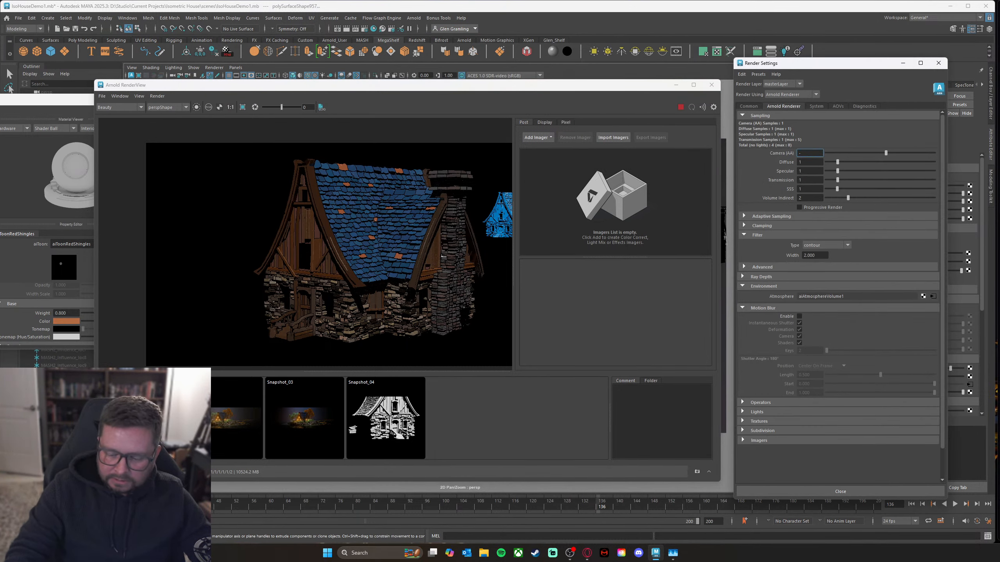
type("2")
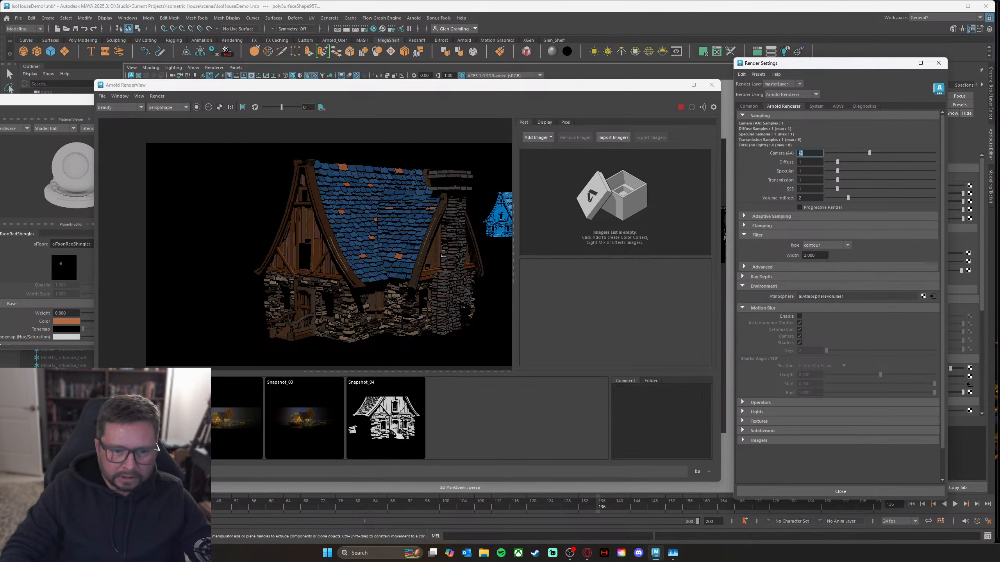
key("Return")
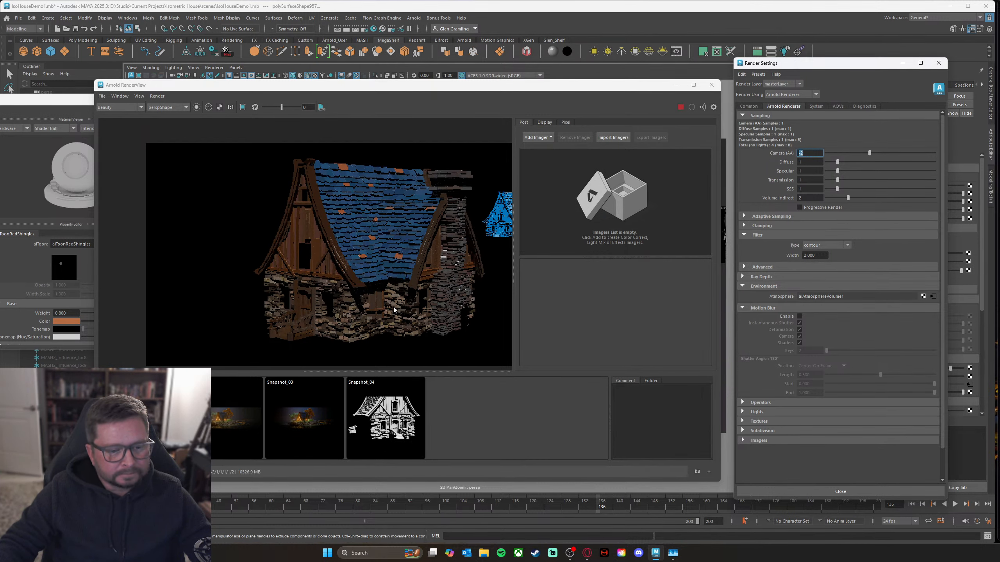
Step: Frame the house more closely beside the render view and set the Camera (AA) samples to -1
left_click_drag(579, 89, 370, 87)
scroll(628, 273, "up", 5)
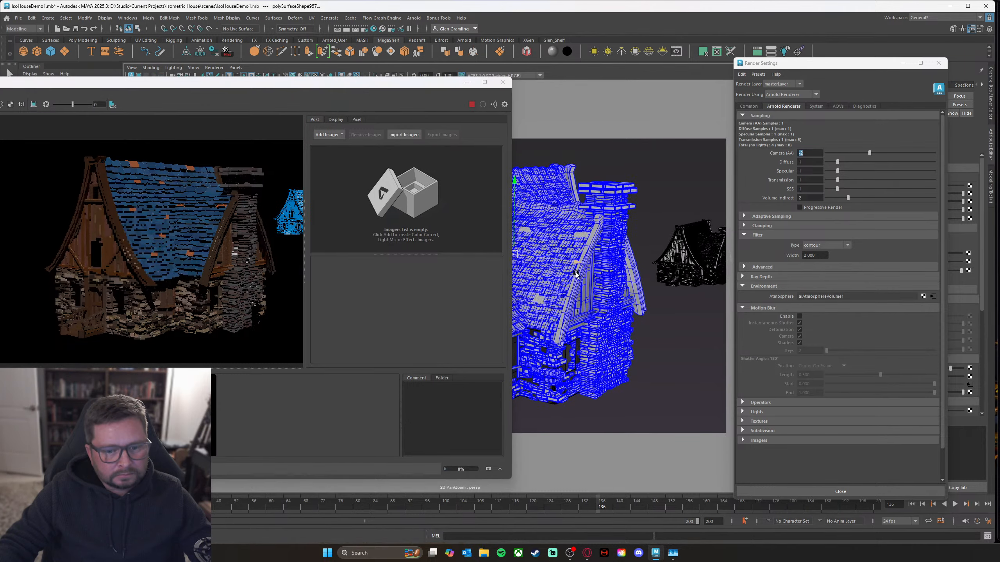
left_click_drag(628, 273, 639, 301, "alt")
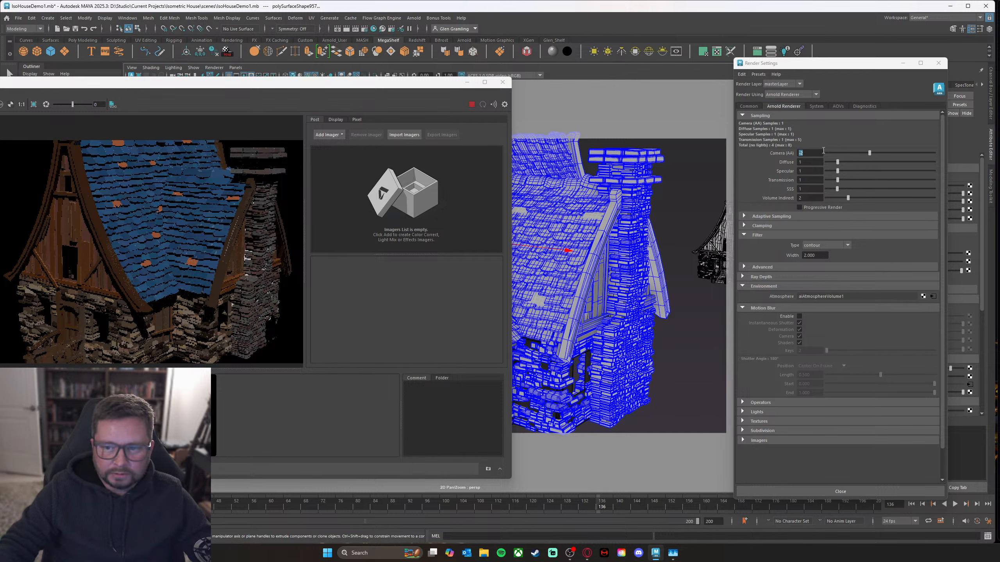
key("BackSpace")
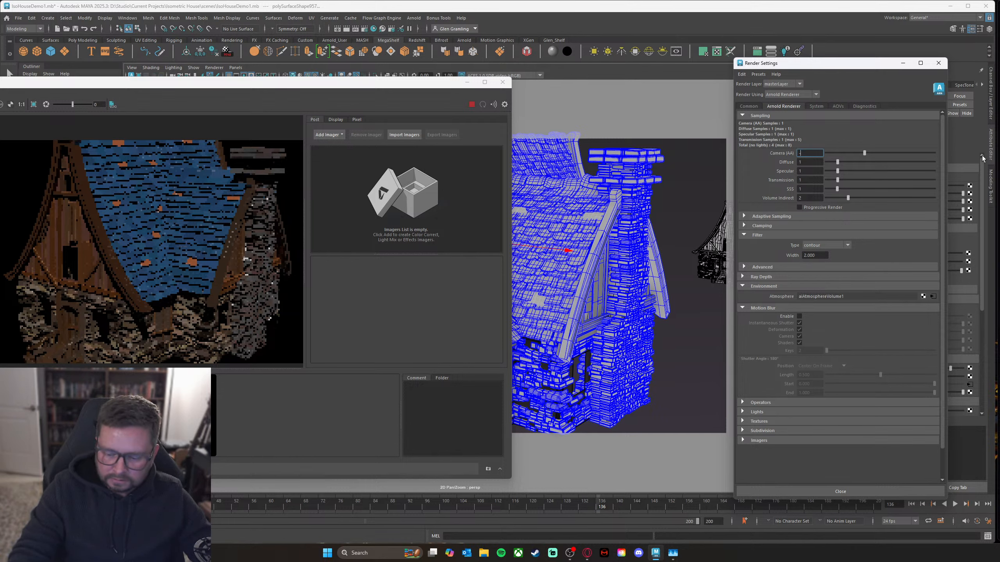
type("-1")
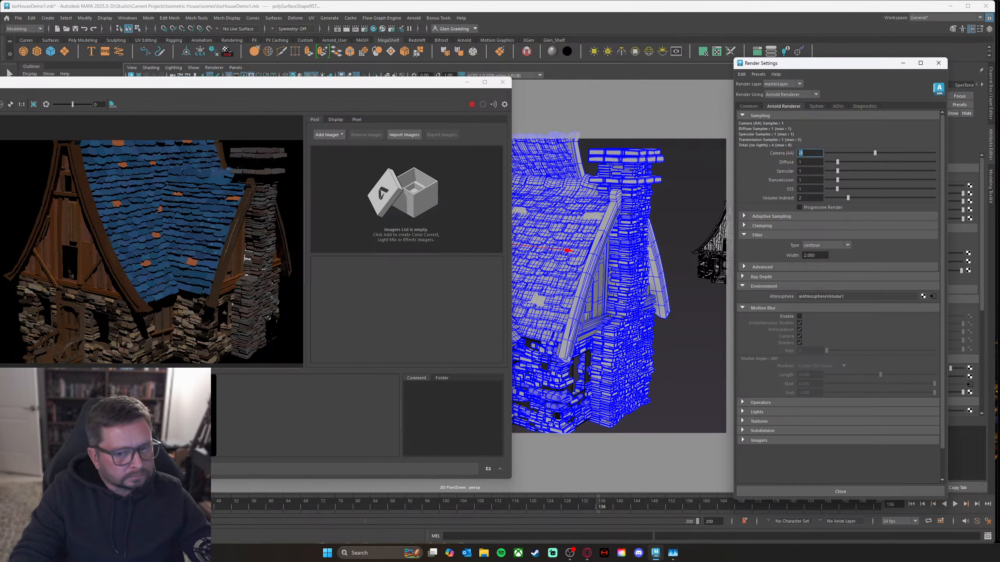
Step: Set the base color of the Chimney mesh's aiToonConcrete material to a dark brown from the color history
scroll(639, 414, "up", 2)
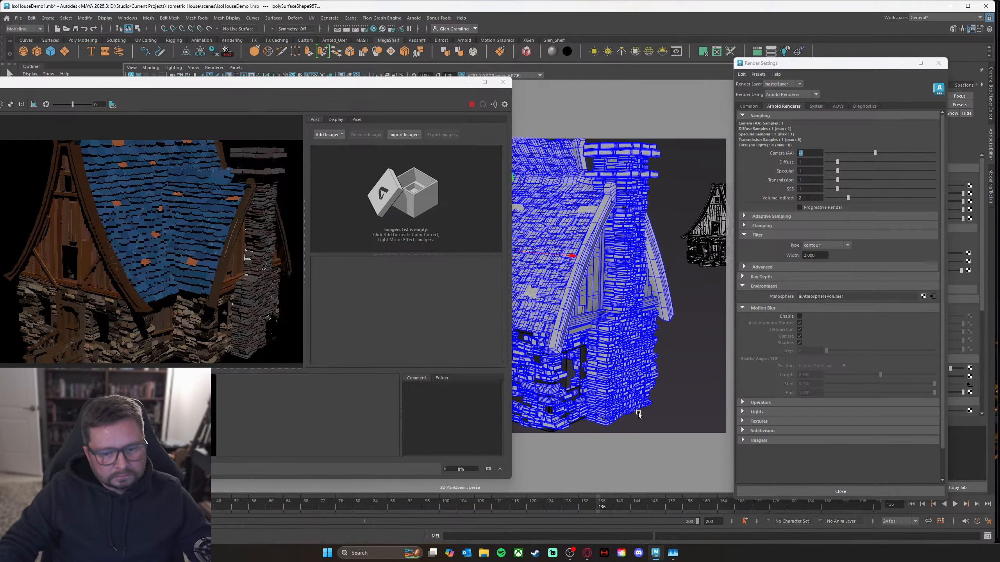
mouse_move(639, 412)
left_mouse_down("alt")
mouse_move(626, 376)
mouse_move(646, 396)
mouse_move(617, 420)
mouse_move(630, 405)
left_mouse_up("alt")
scroll(630, 405, "up", 8)
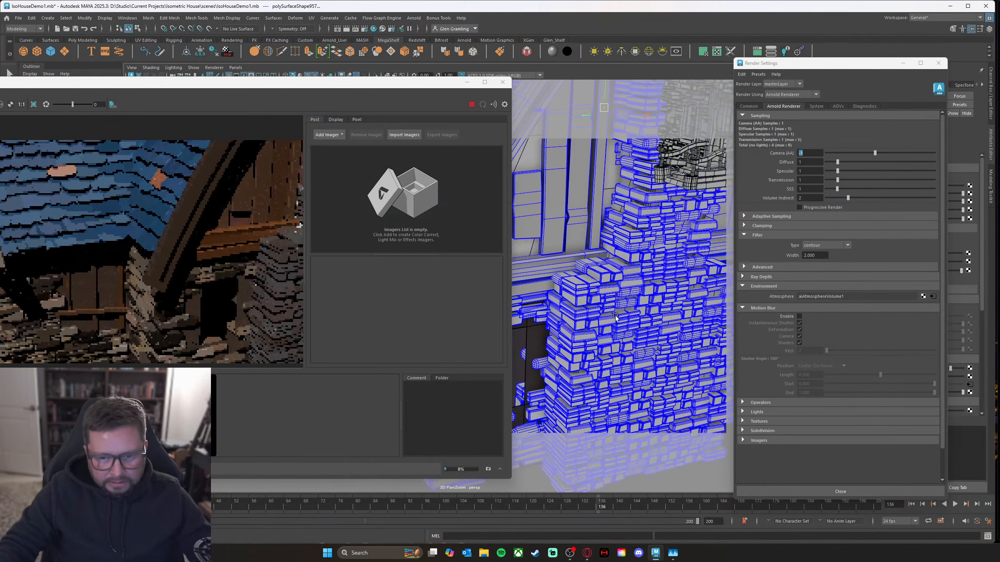
mouse_move(615, 317)
left_mouse_down("alt")
mouse_move(634, 318)
mouse_move(584, 317)
mouse_move(617, 312)
mouse_move(619, 335)
left_mouse_up("alt")
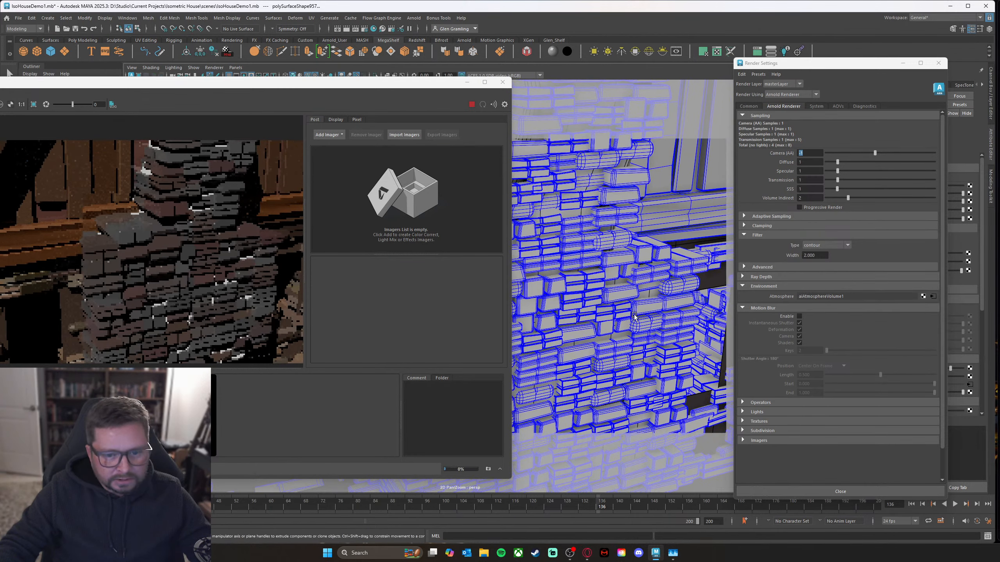
left_click(615, 337)
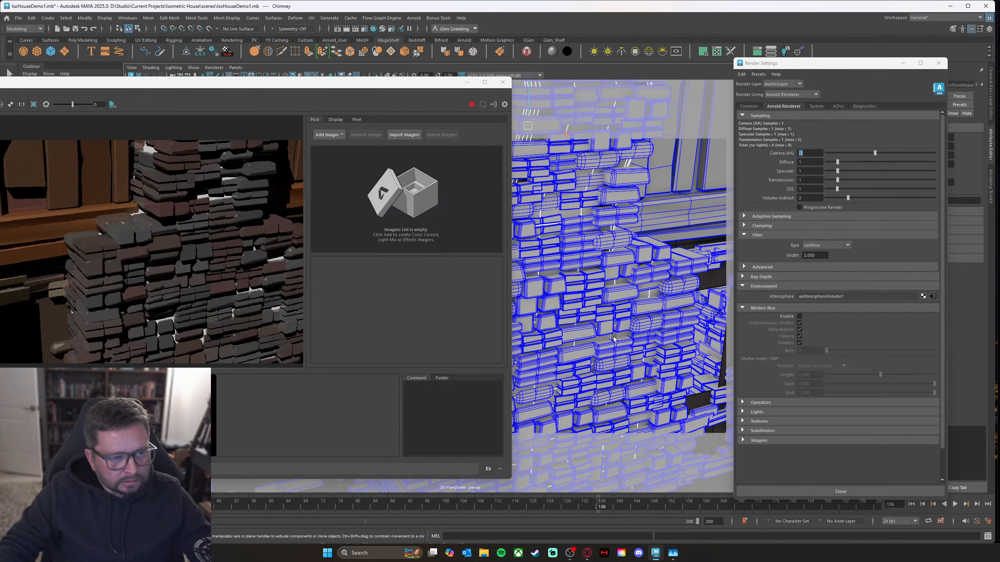
right_click(613, 321)
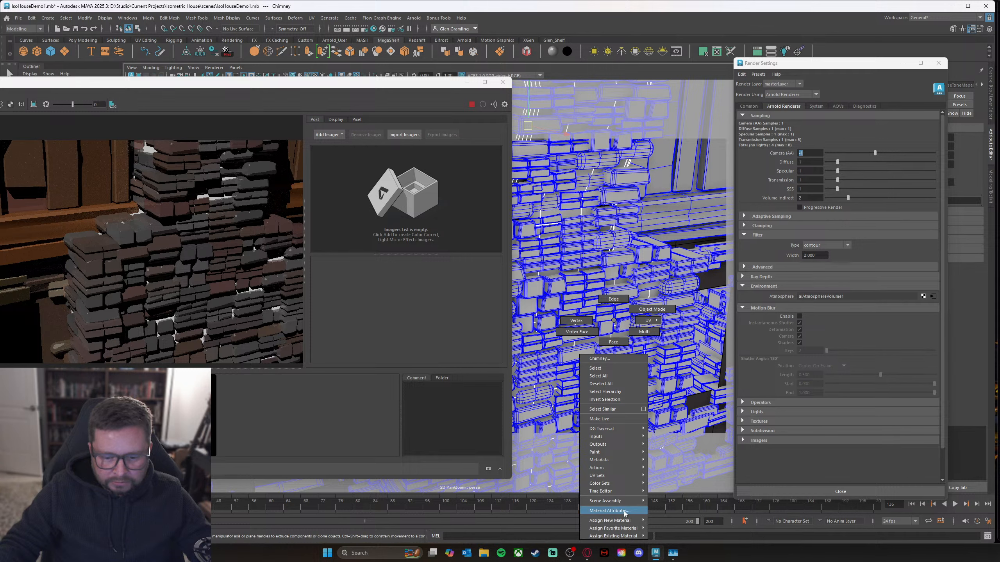
left_click(609, 511)
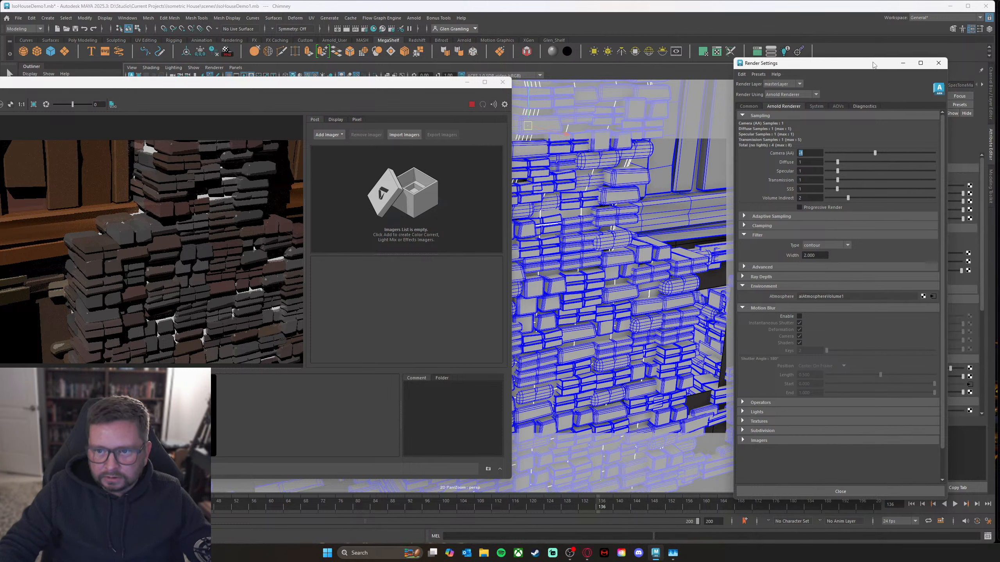
left_click(902, 63)
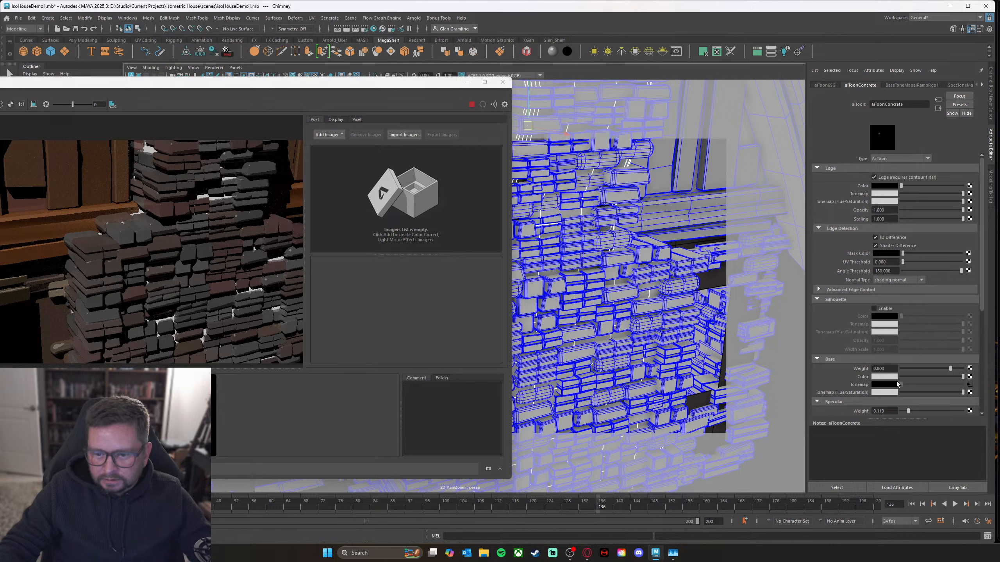
left_click(885, 377)
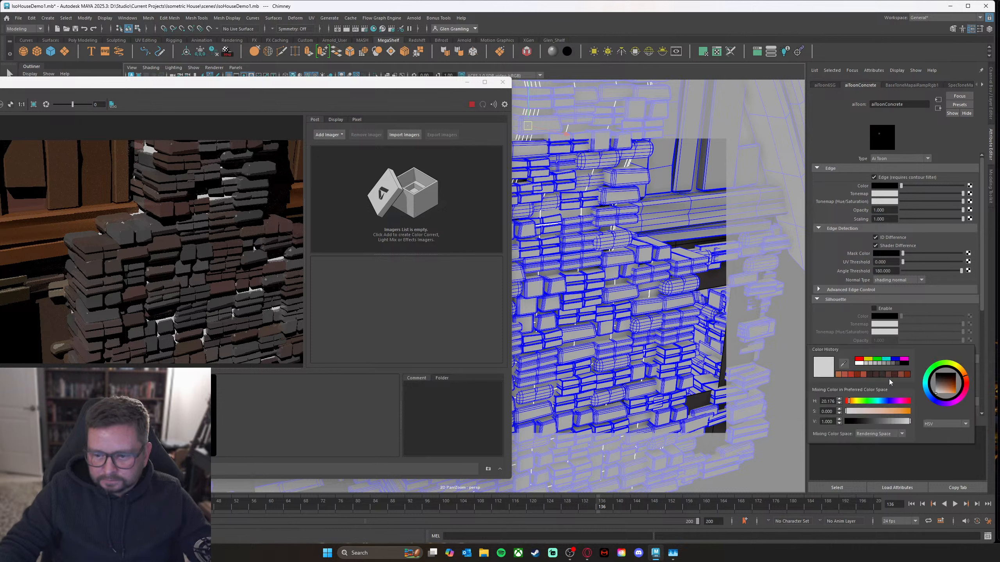
left_click(885, 375)
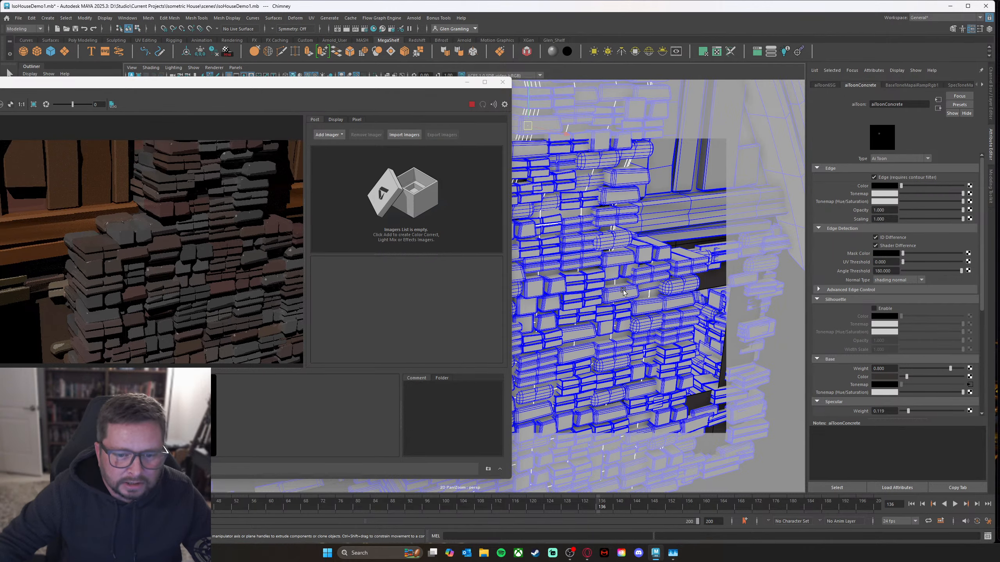
Step: Zoom in on the chimney ledge, select one brick and open its aiToonChimneyBricks material attributes at the specular settings
scroll(622, 290, "up", 10)
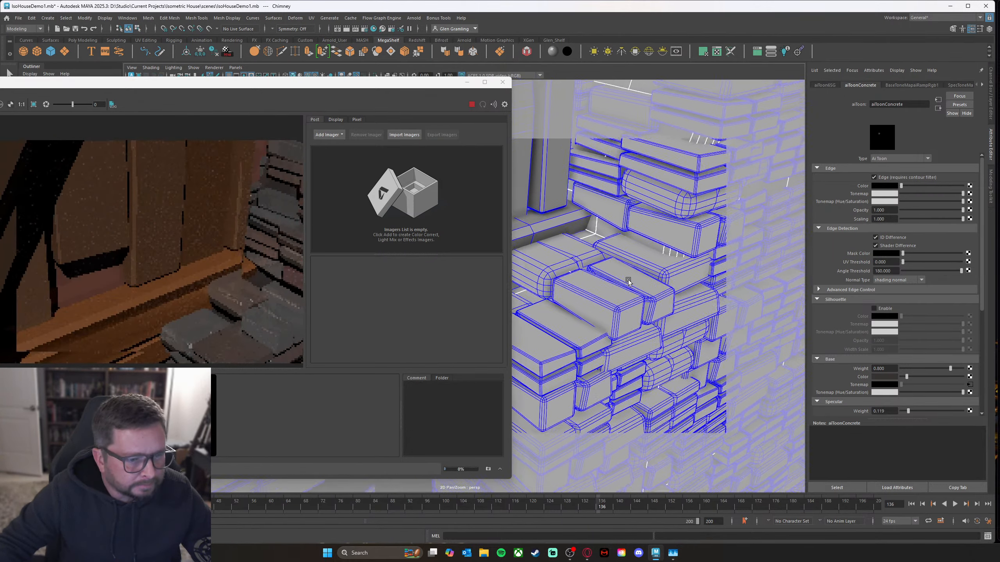
scroll(628, 281, "up", 10)
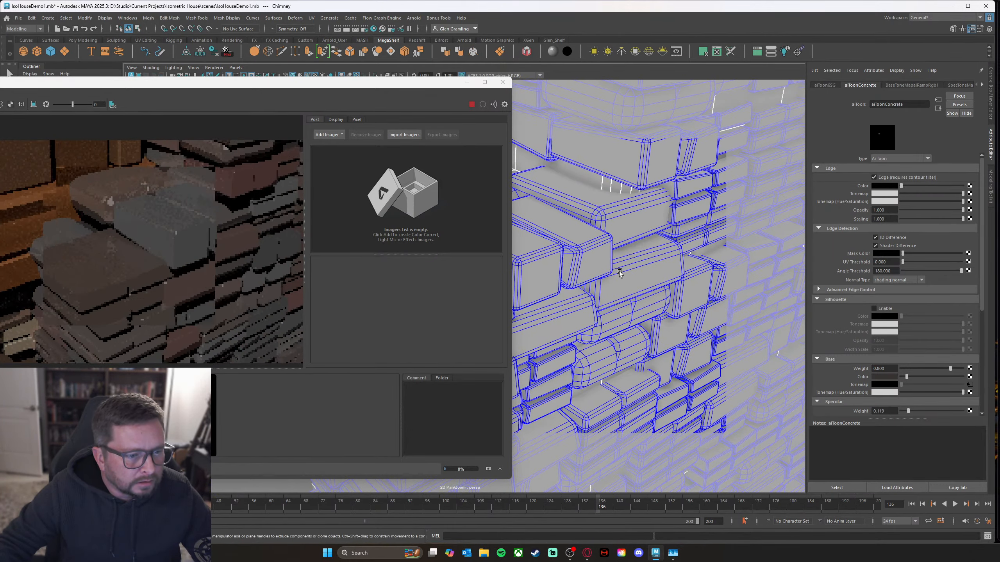
scroll(622, 278, "up", 8)
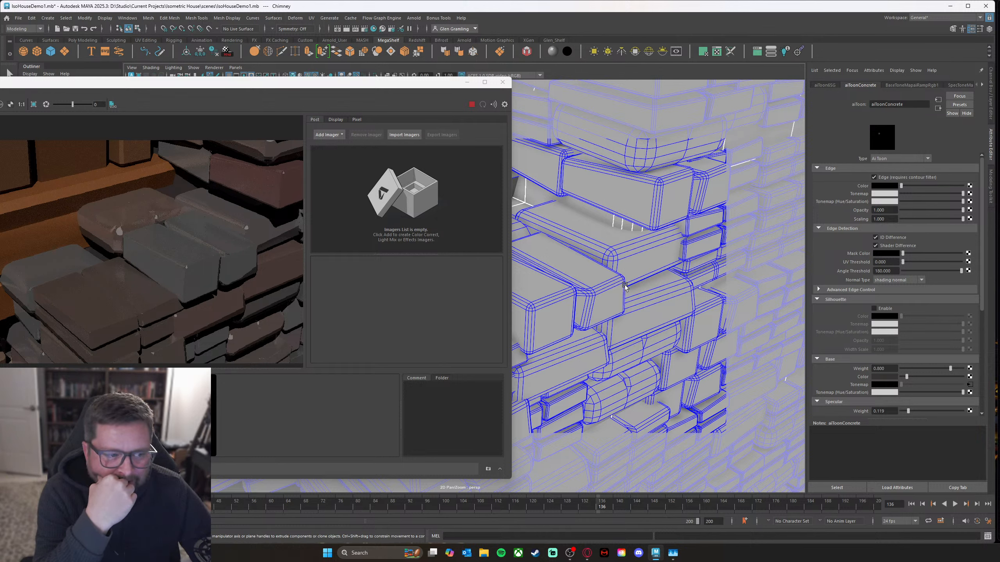
left_click(603, 258)
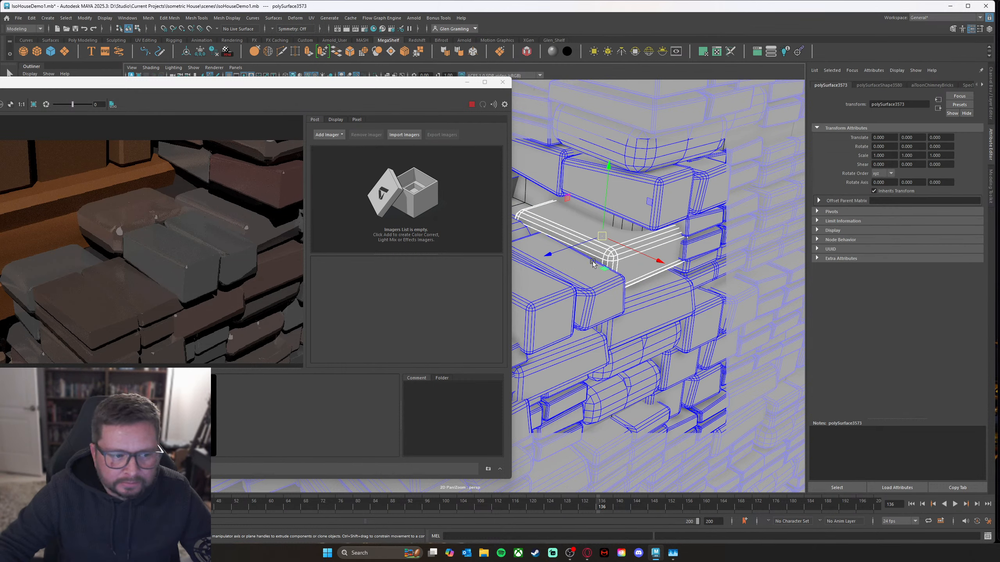
right_click_drag(598, 260, 609, 447)
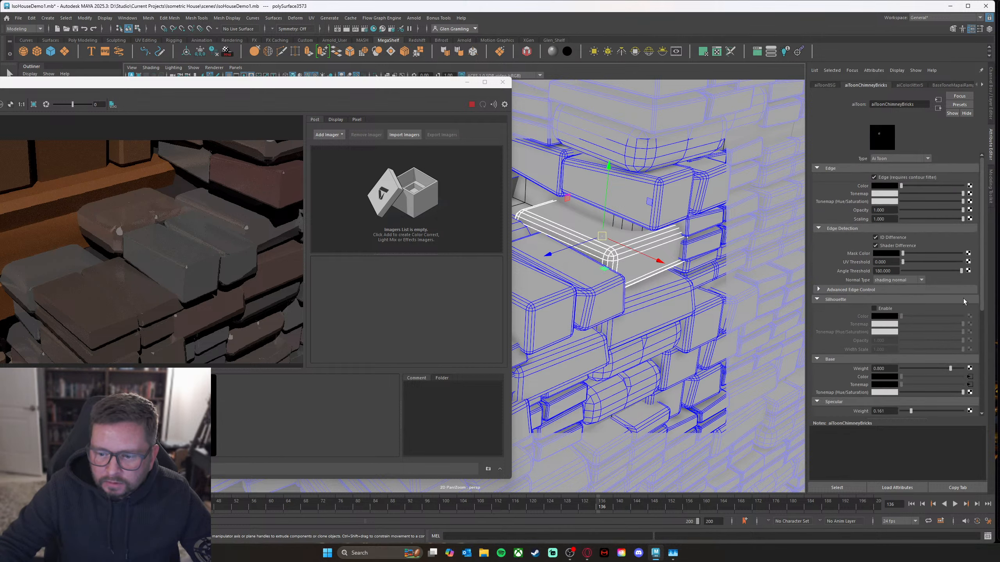
scroll(963, 299, "down", 3)
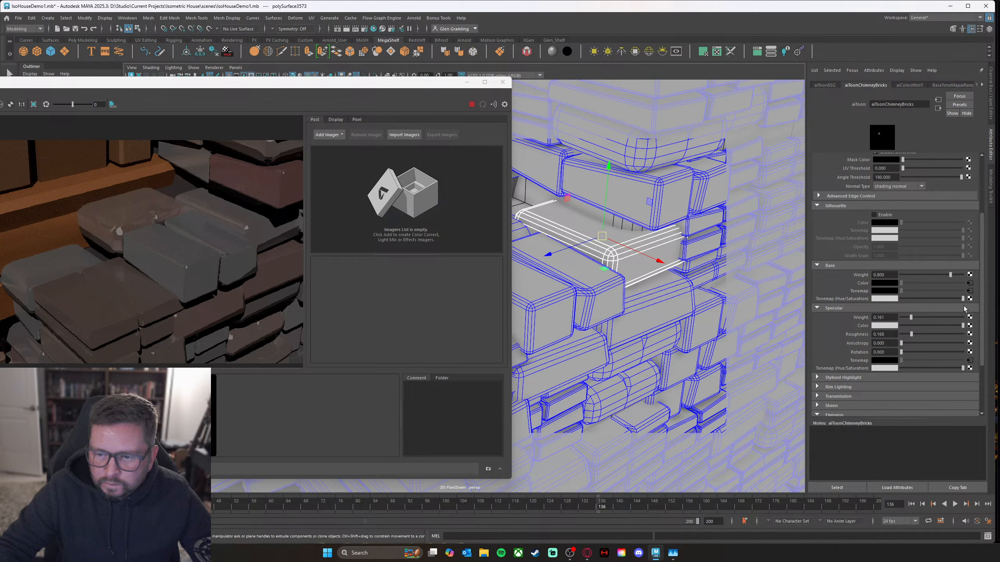
scroll(964, 309, "up", 1)
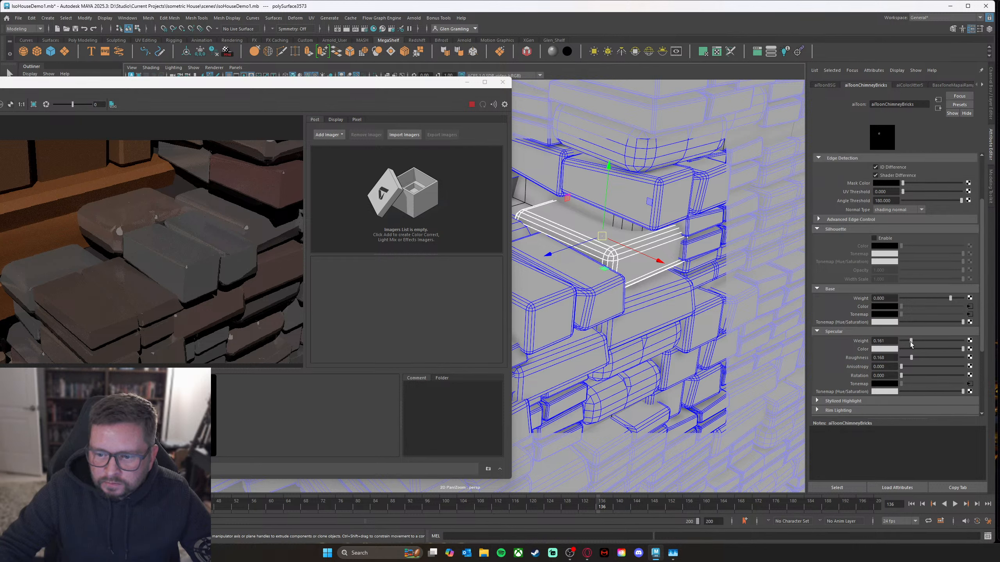
Step: Try specular weights of 0 and about 0.783 on the aiToonChimneyBricks material to compare the highlights
double_click(882, 340)
type("0")
key("Return")
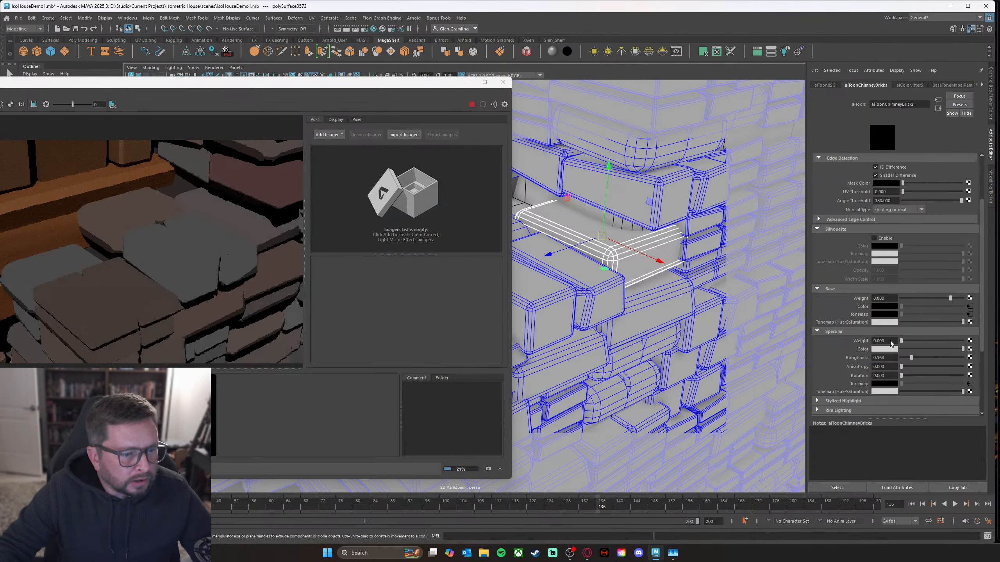
left_click(944, 342)
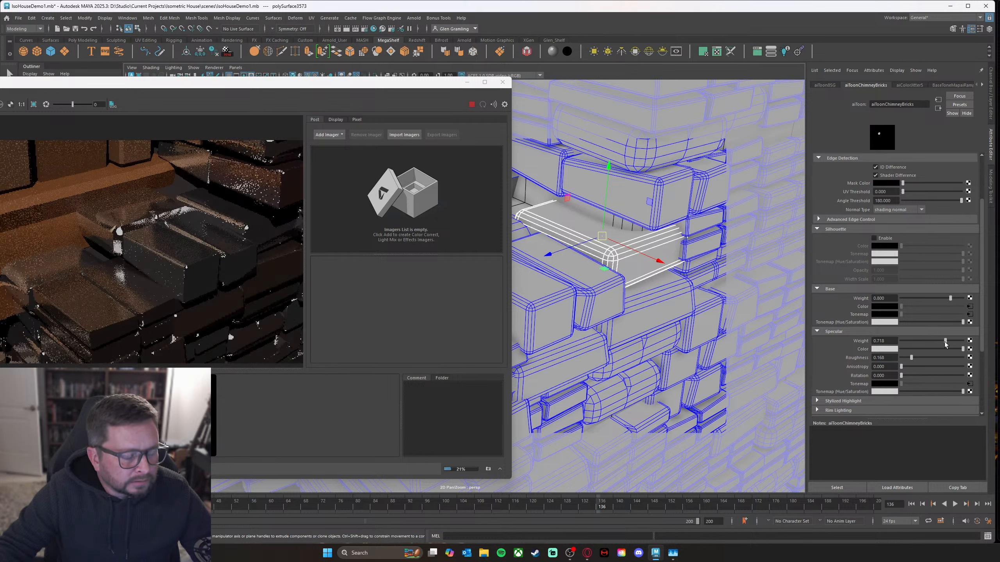
left_click_drag(944, 342, 947, 342)
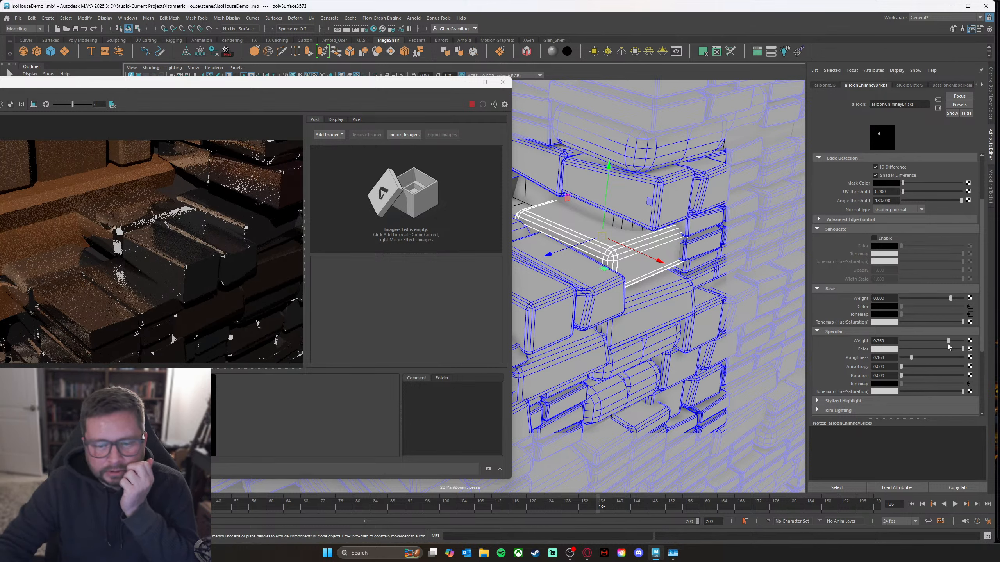
left_click_drag(948, 344, 947, 344)
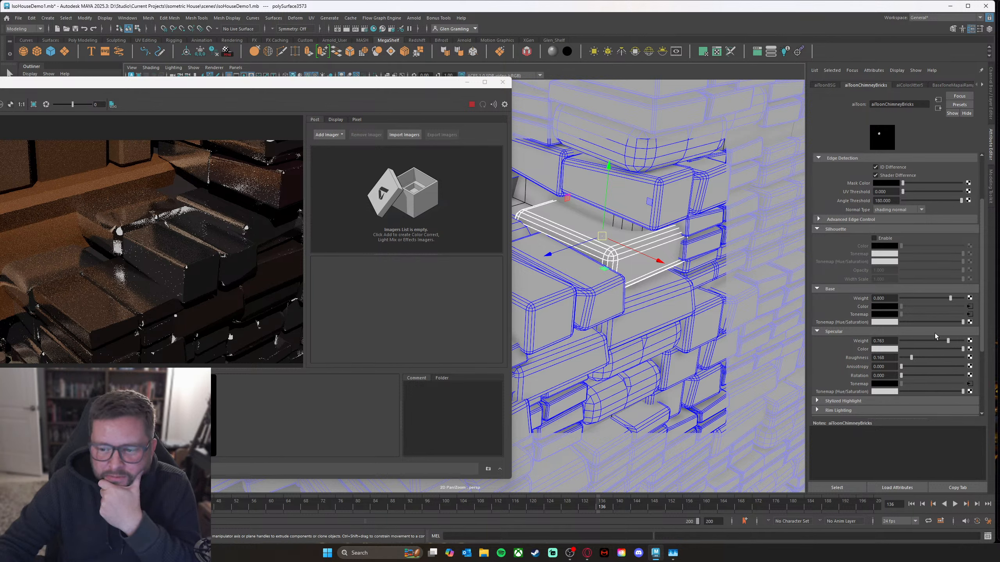
Step: Raise the aiToonChimneyBricks base weight to 1.000 and set its specular weight to 0.340
mouse_move(952, 299)
left_mouse_down()
mouse_move(926, 299)
mouse_move(964, 299)
left_mouse_up()
left_click_drag(946, 341, 903, 342)
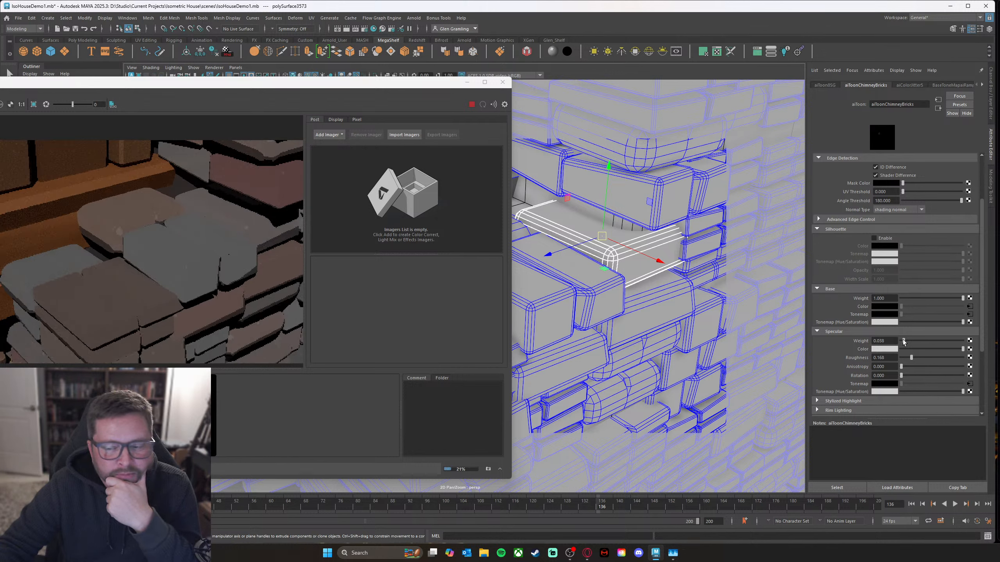
left_click_drag(903, 343, 903, 343)
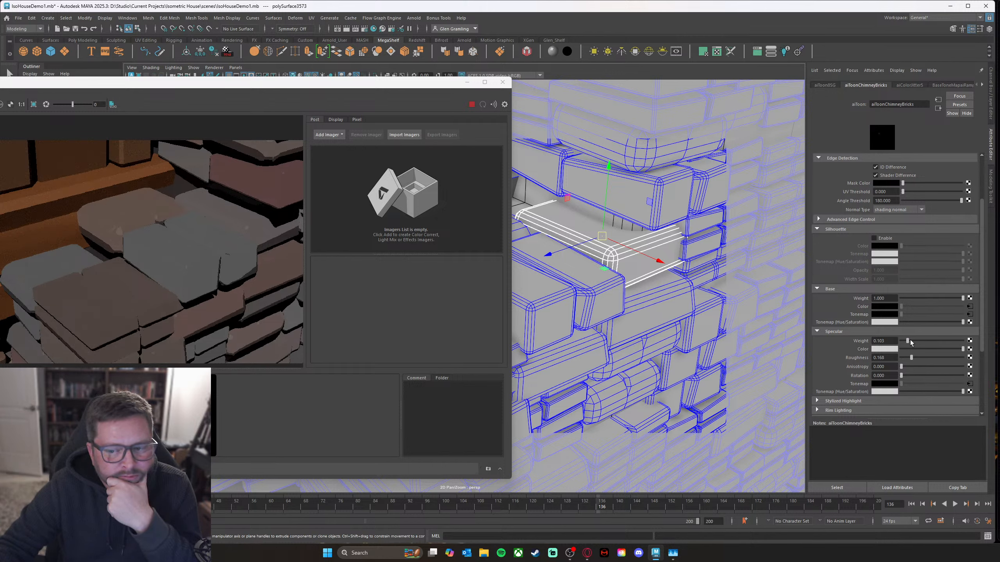
left_click_drag(910, 342, 921, 342)
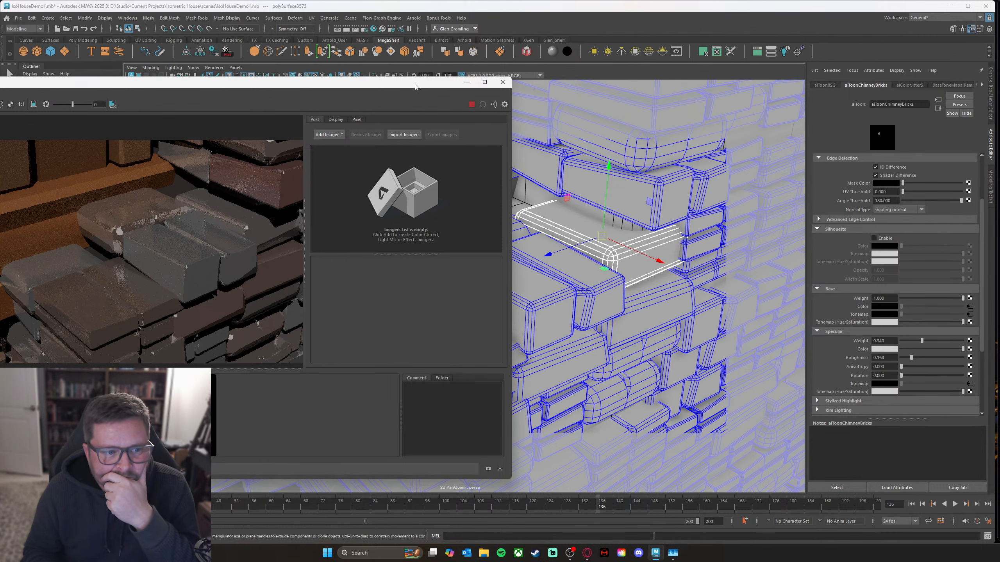
Step: Clear the Hypershade off the Outliner and open the light shape attributes of directionalLight1 beside the render view
left_click_drag(413, 85, 602, 129)
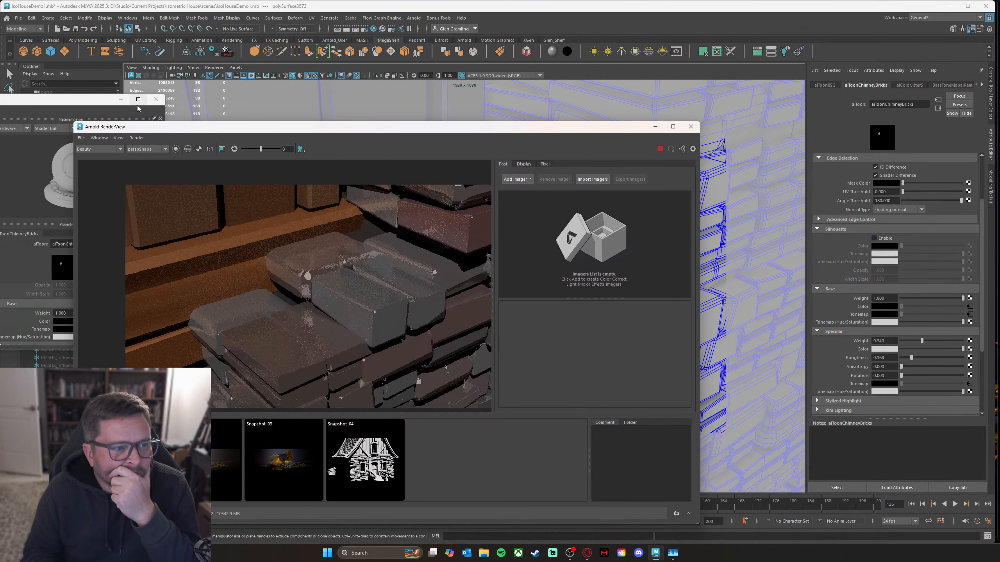
left_click(156, 98)
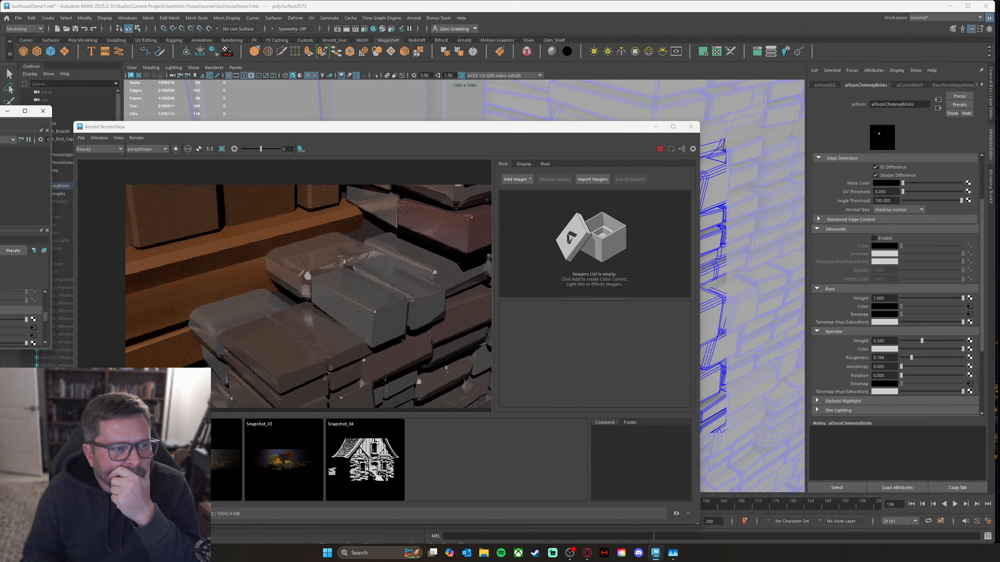
left_click_drag(215, 134, 329, 113)
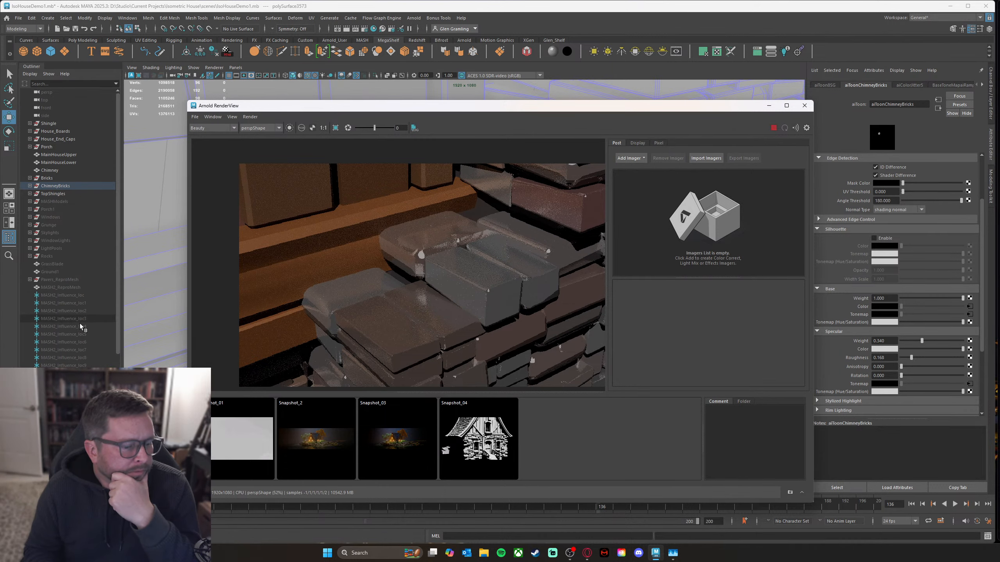
scroll(70, 276, "down", 8)
left_click(59, 405)
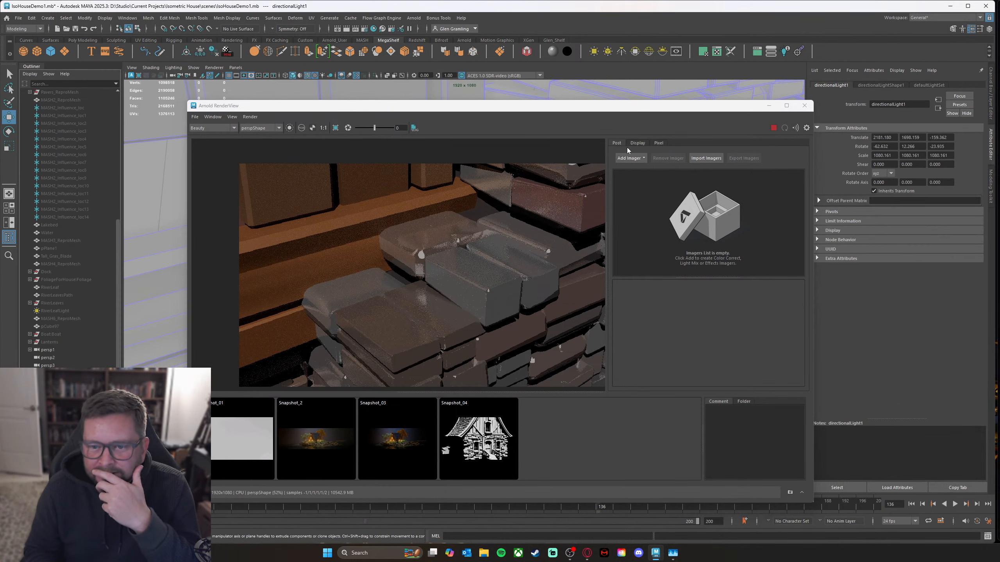
left_click_drag(703, 105, 638, 92)
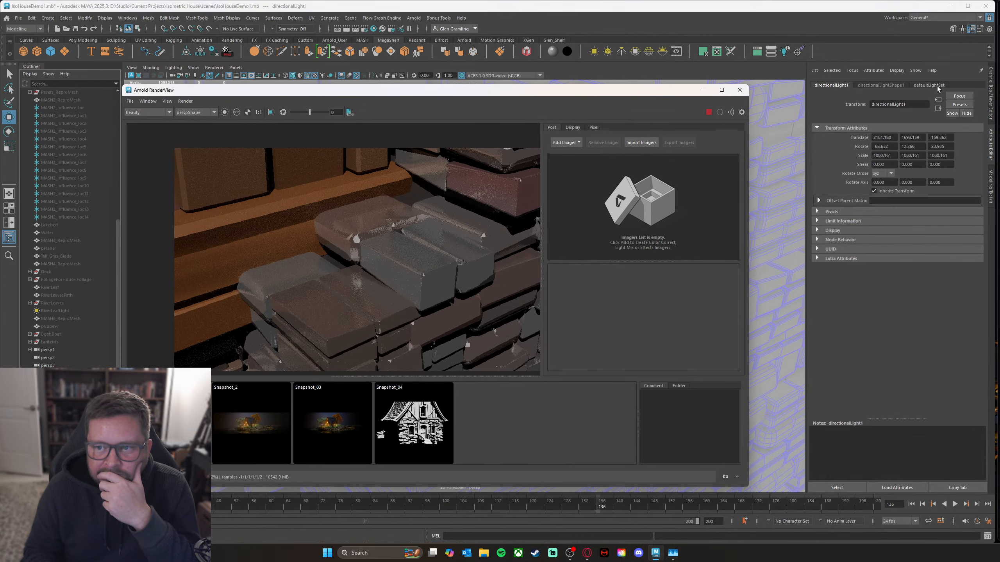
left_click(896, 86)
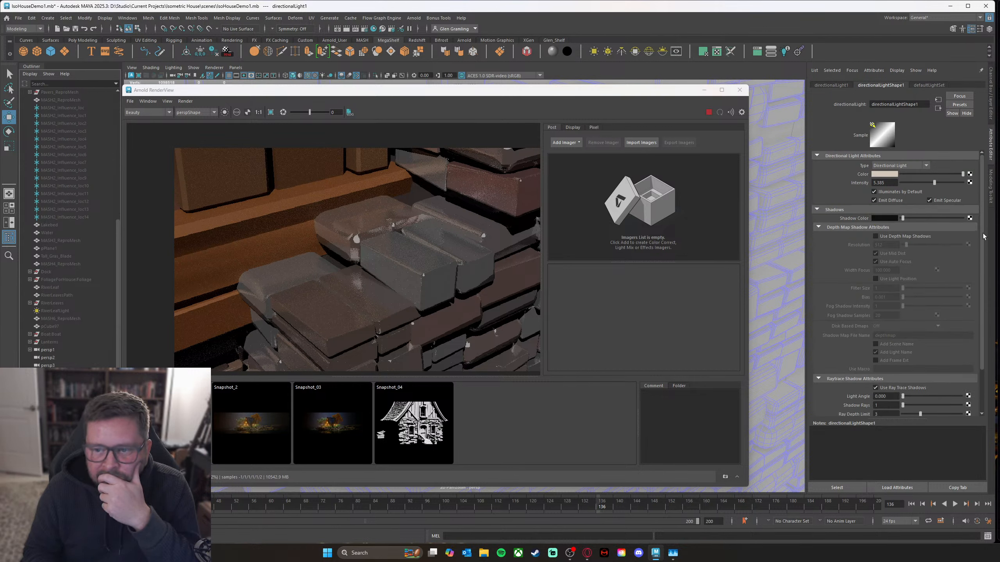
Step: Review the shadow attributes of directionalLight1 and lighten its shadow color slightly
left_click_drag(983, 236, 985, 278)
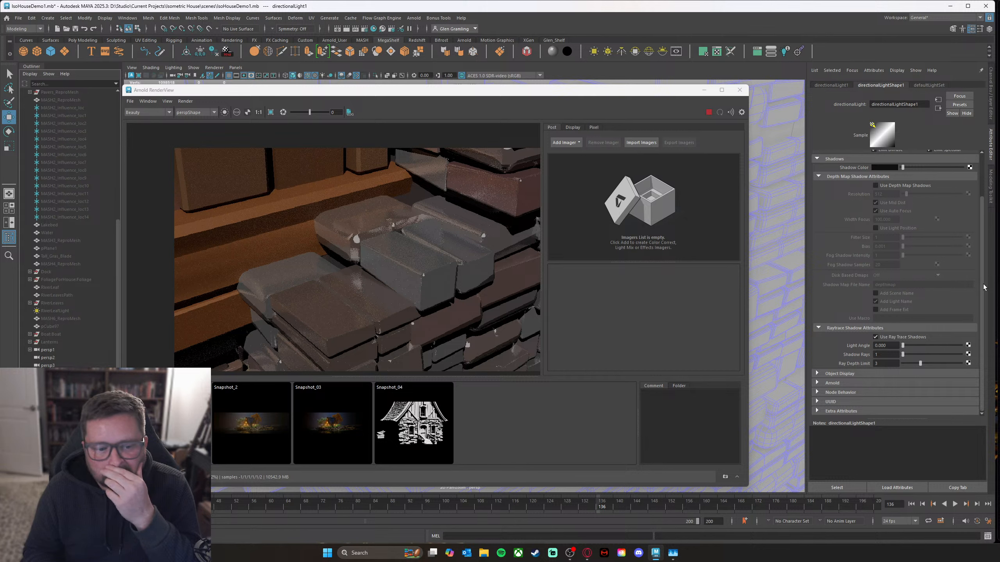
left_click_drag(983, 287, 976, 234)
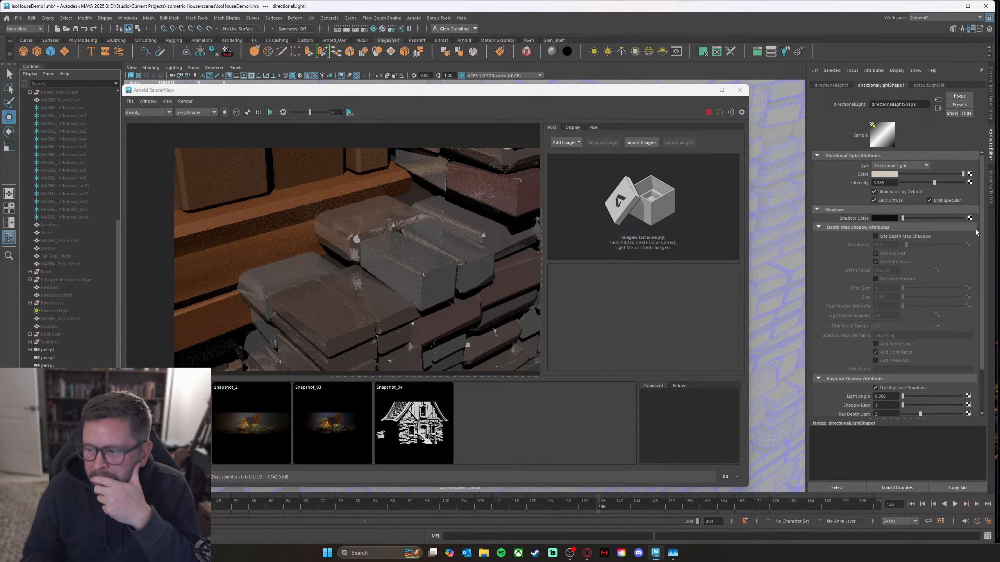
mouse_move(976, 233)
left_mouse_down()
mouse_move(986, 267)
mouse_move(984, 232)
left_mouse_up()
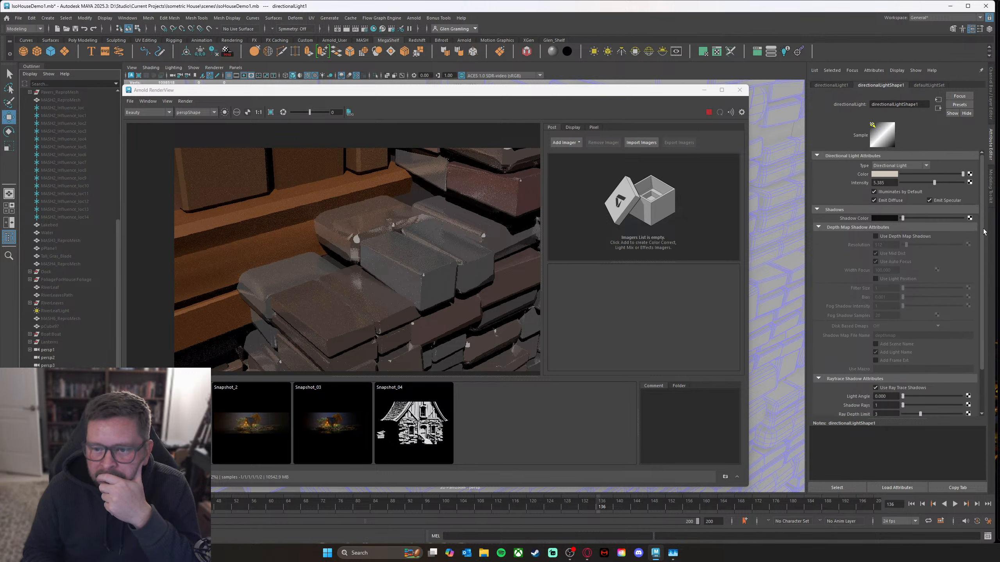
left_click_drag(901, 219, 902, 217)
Step: Test directionalLight1 without Emit Diffuse, restore that option, and turn off Emit Specular
left_click(889, 200)
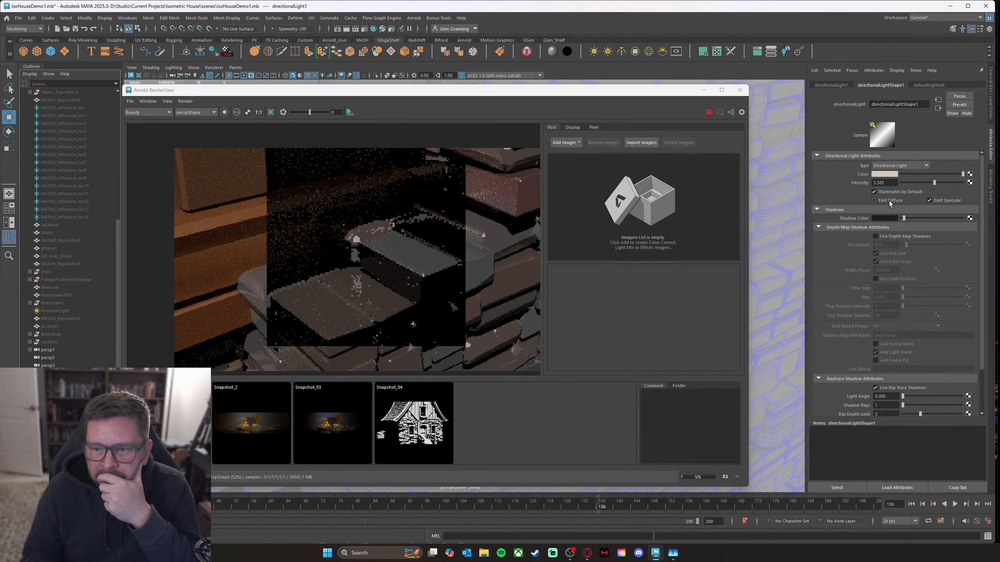
left_click(888, 201)
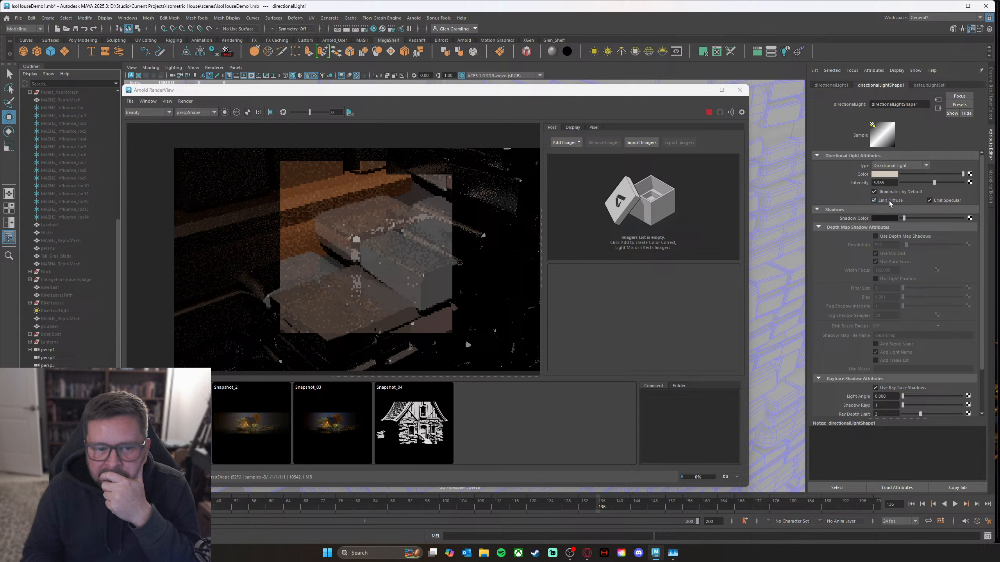
left_click(930, 200)
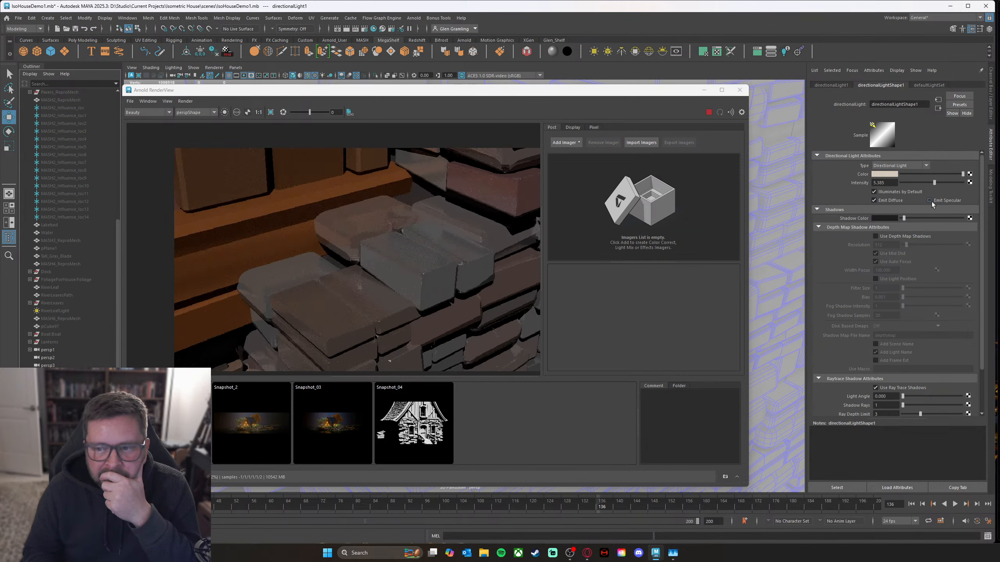
Step: Re-enable Emit Specular on directionalLight1 and test its Arnold specular visibility, ending with the value at 1.000
left_click(930, 200)
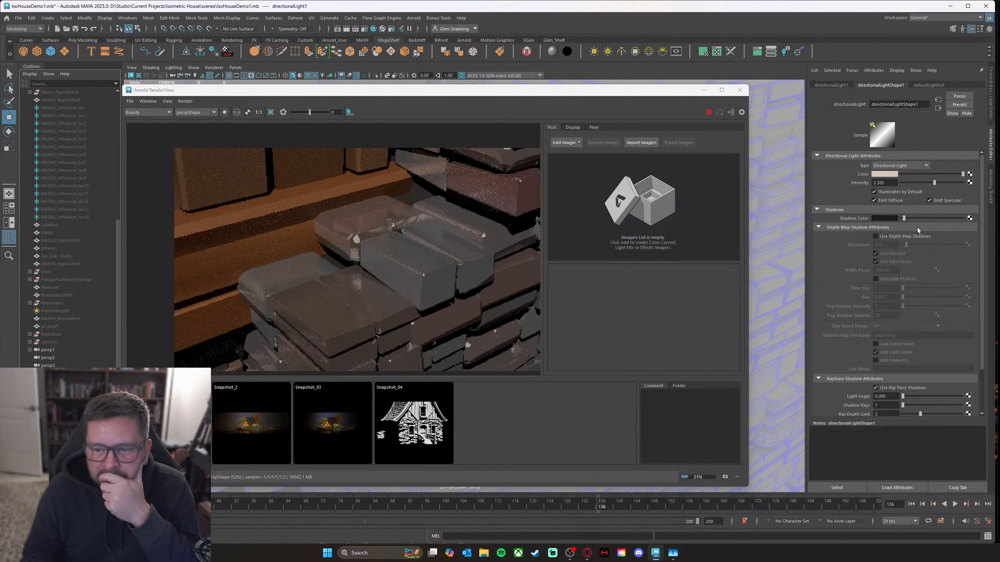
scroll(958, 290, "down", 3)
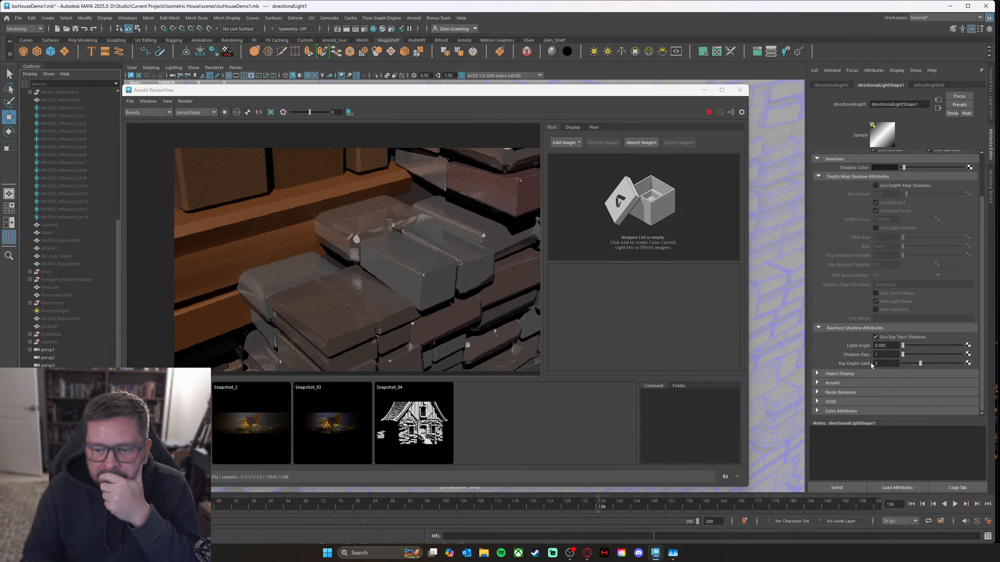
left_click(862, 381)
scroll(852, 351, "down", 10)
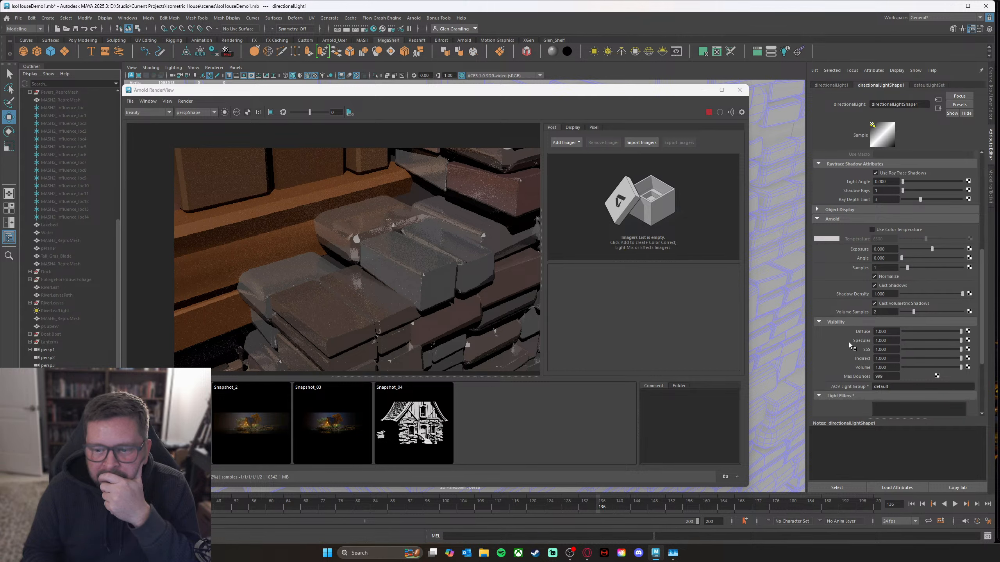
scroll(848, 342, "down", 1)
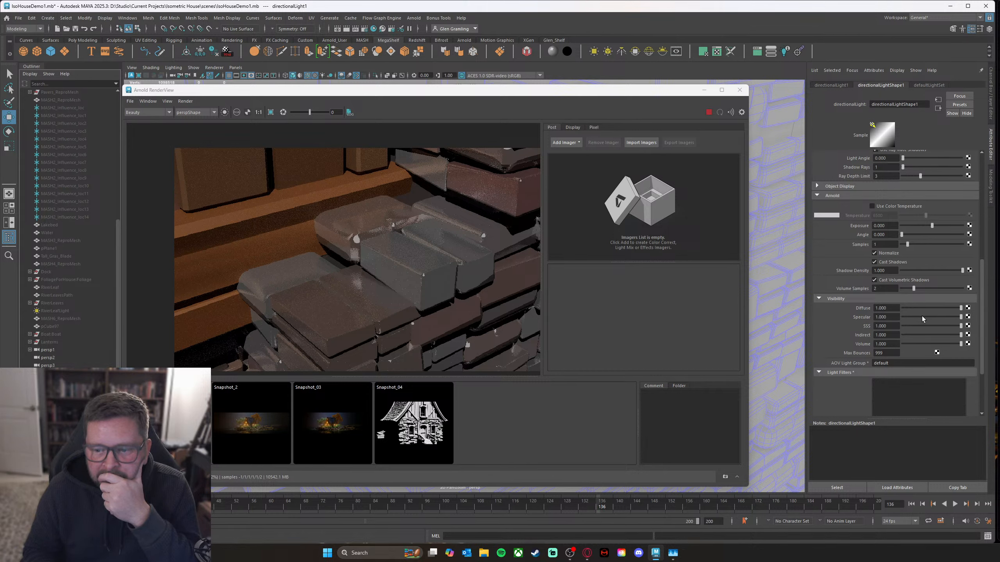
left_click_drag(922, 317, 971, 322)
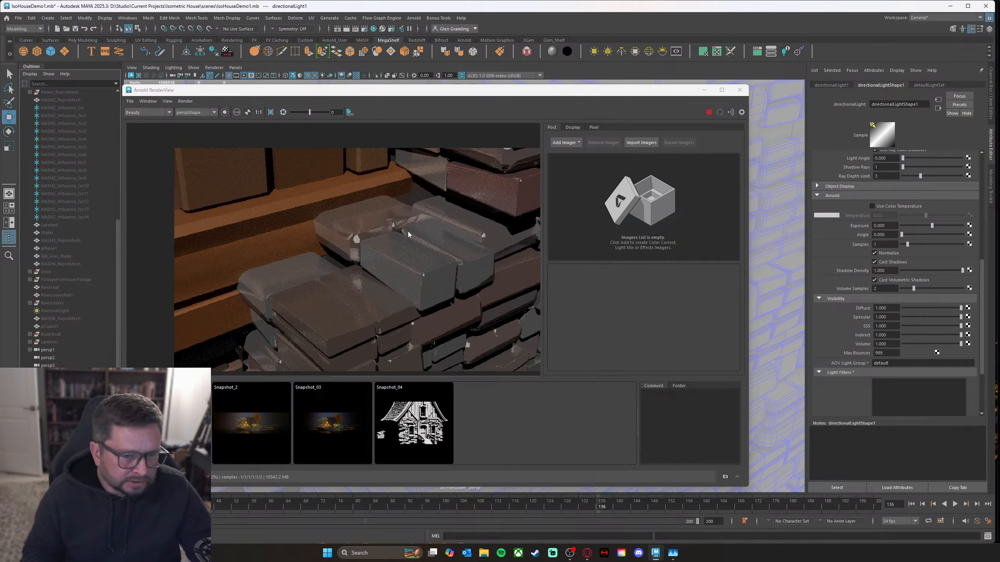
Step: Move the Arnold RenderView aside and bring the whole house into view in the perspective viewport
left_click_drag(579, 96, 590, 108)
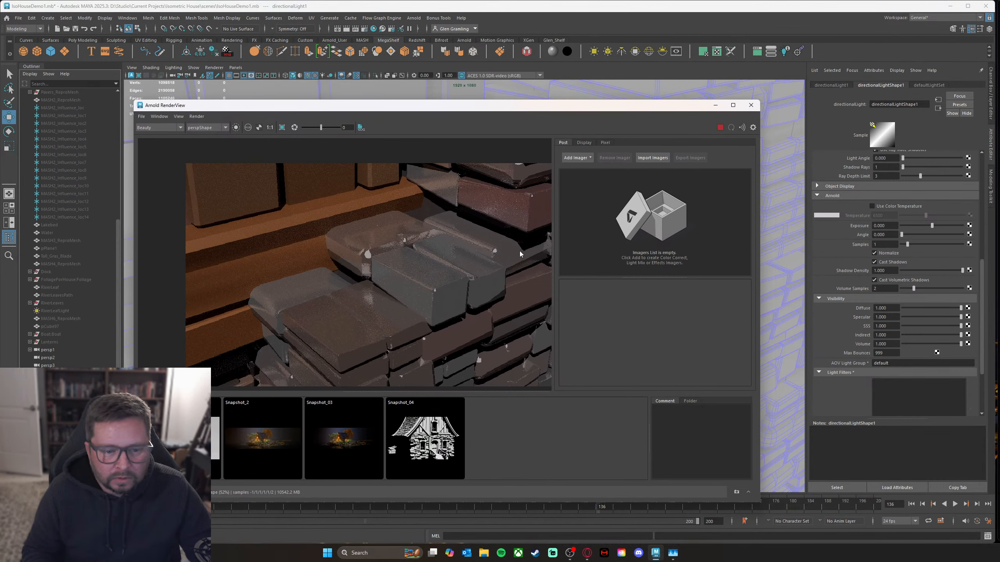
left_click_drag(673, 107, 641, 139)
left_click(686, 137)
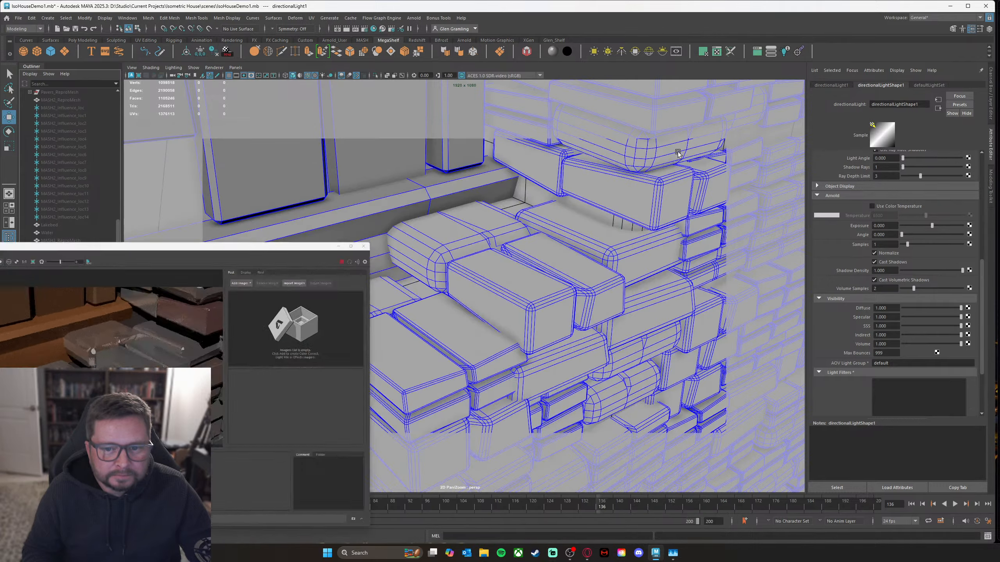
right_click_drag(610, 239, 429, 226, "alt")
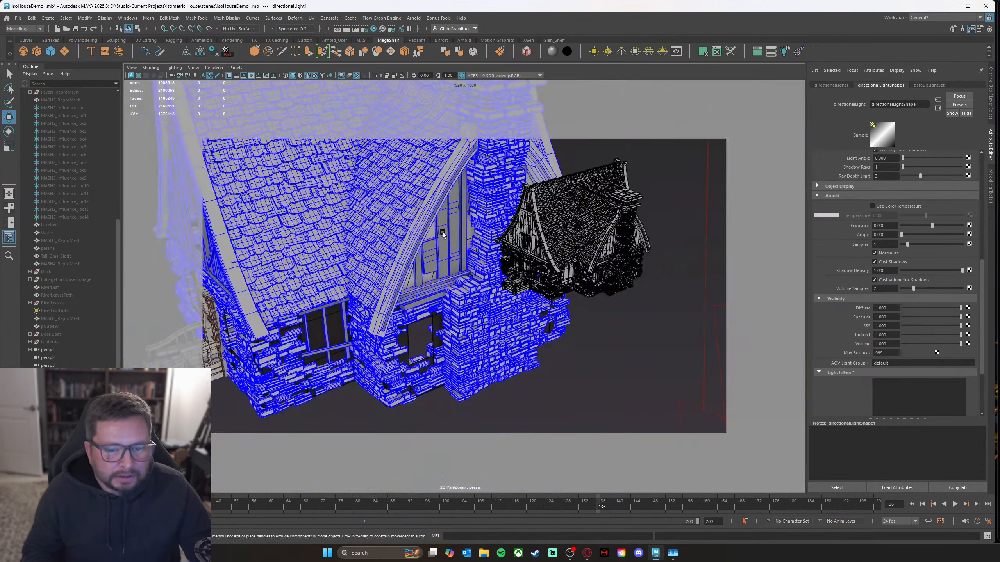
left_click_drag(429, 226, 482, 308, "alt")
middle_click_drag(483, 309, 472, 289, "alt")
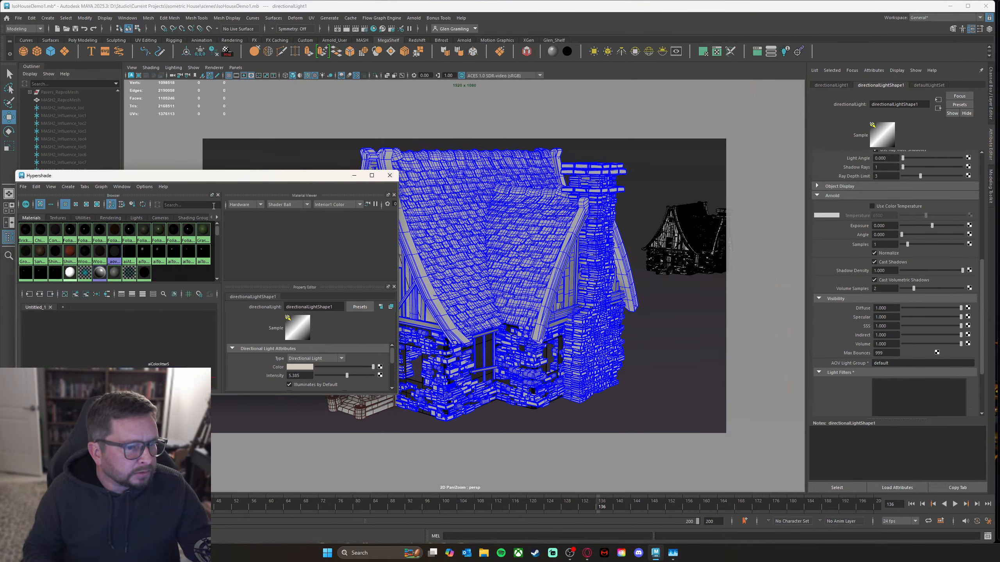
Step: Bring the Hypershade over the viewport, enlarge it and place it clear of the Outliner
left_click_drag(216, 181, 399, 139)
left_click_drag(581, 354, 615, 416)
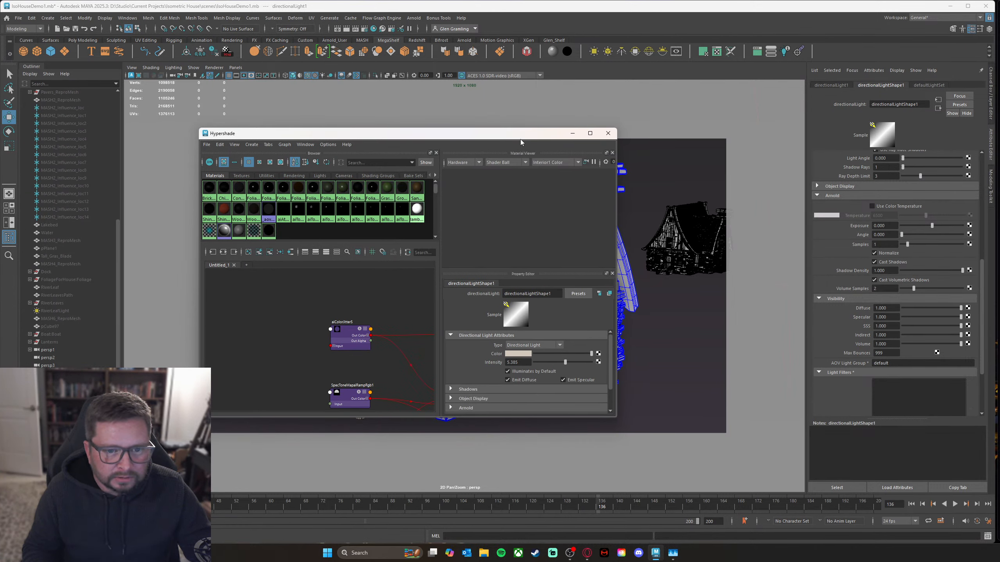
left_click_drag(520, 140, 450, 124)
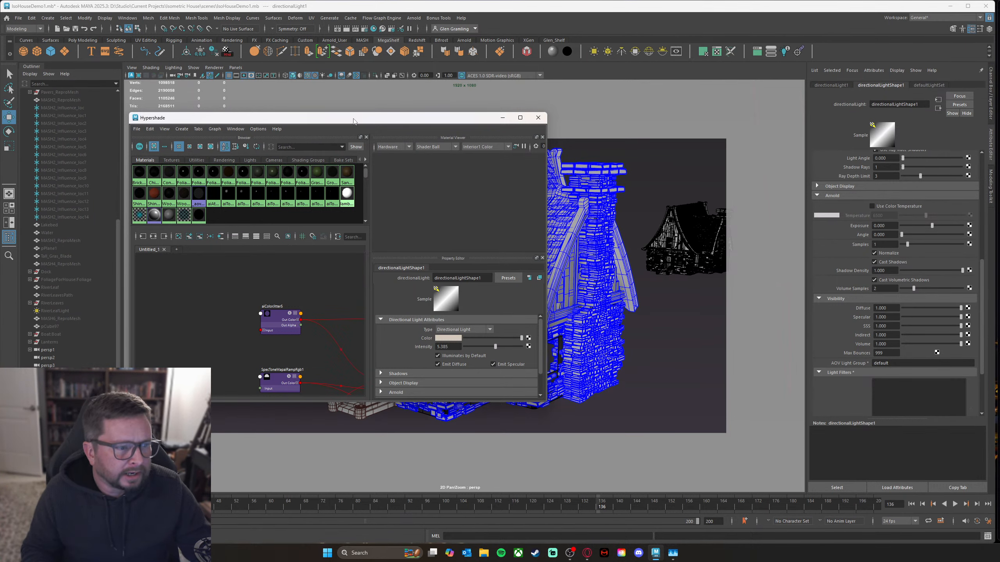
left_click_drag(356, 118, 401, 124)
Step: Select the MASHModels group in the Outliner and move the Hypershade clear of the house to inspect the porch side
scroll(91, 238, "up", 8)
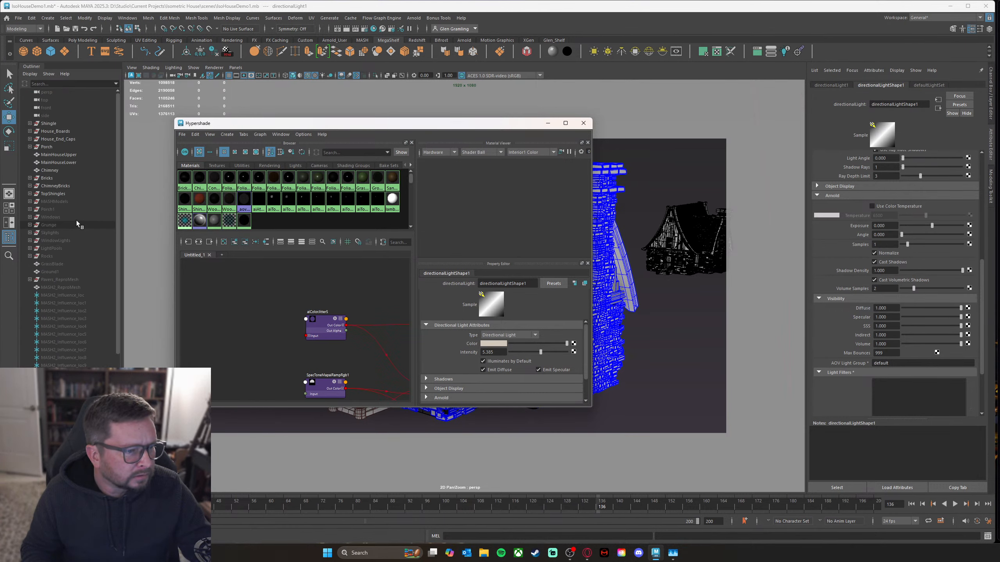
left_click(73, 202)
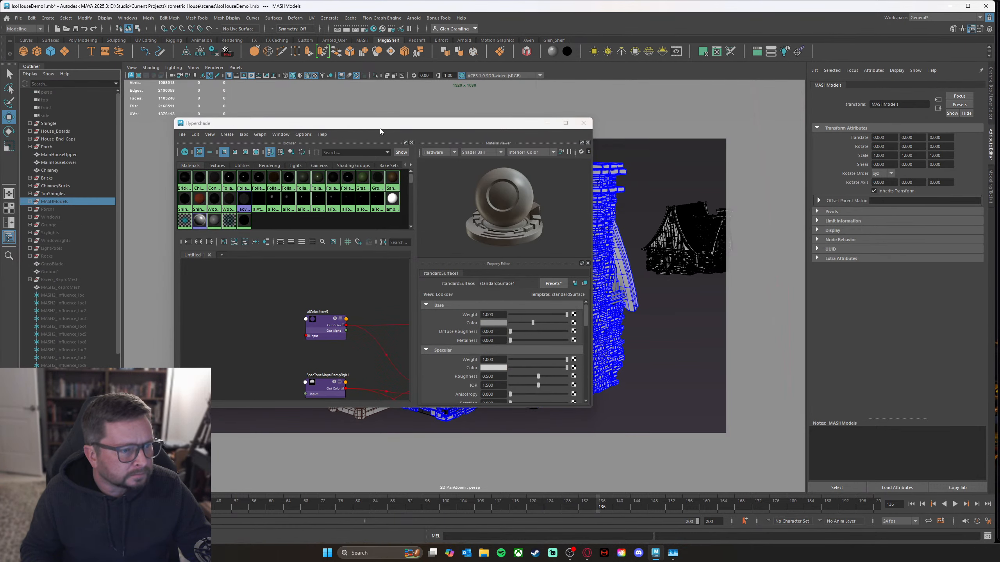
left_click_drag(381, 129, 715, 157)
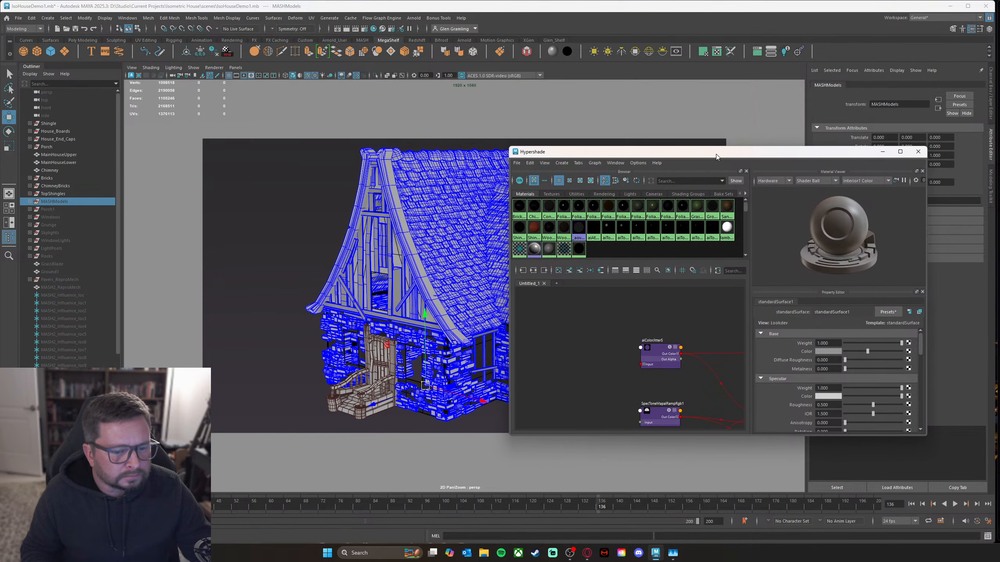
scroll(462, 261, "up", 5)
middle_click_drag(472, 271, 387, 253, "alt")
left_click(65, 208)
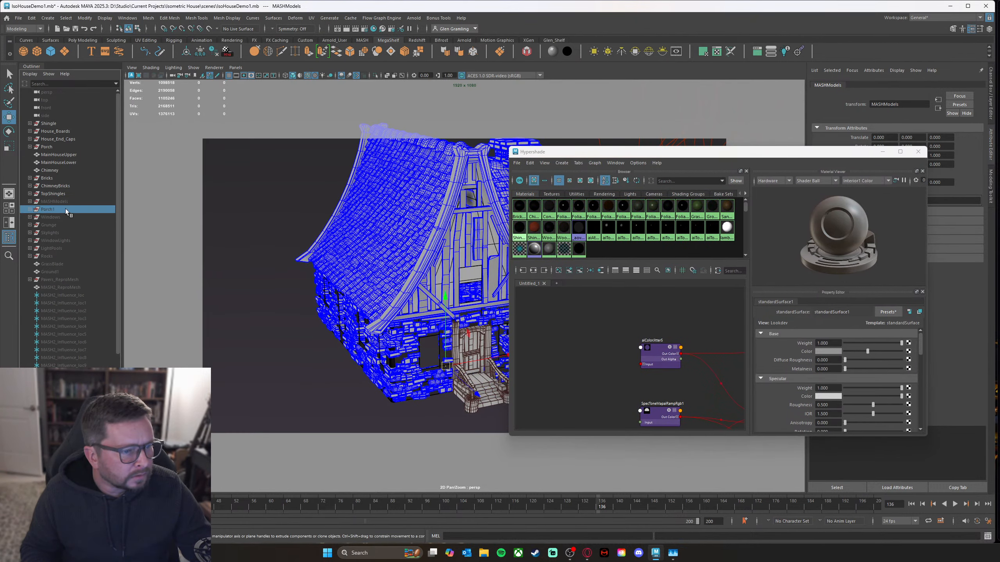
left_click(64, 202)
mouse_move(688, 155)
left_mouse_down()
mouse_move(668, 153)
mouse_move(686, 154)
left_mouse_up()
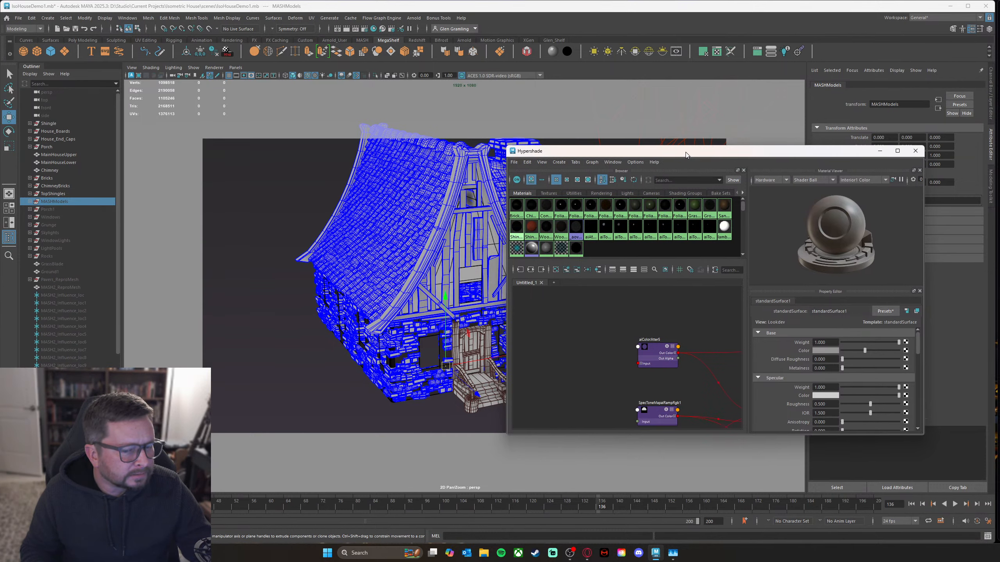
left_click_drag(685, 151, 760, 157)
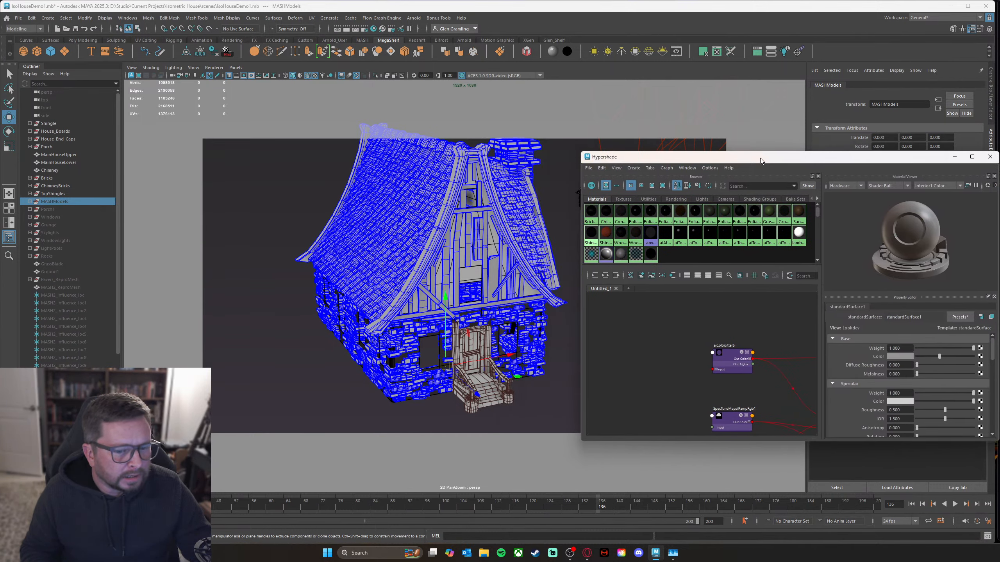
left_click_drag(464, 276, 411, 246, "alt")
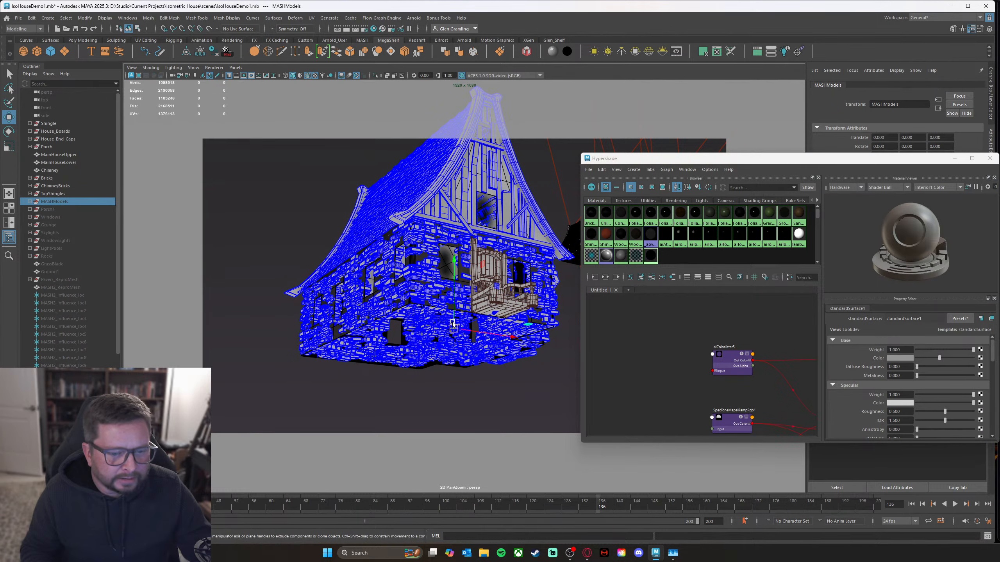
Step: Unhide the Porch1 group and assign the existing aiToonWood material to it
left_click_drag(668, 157, 625, 136)
left_click_drag(434, 255, 309, 284, "alt")
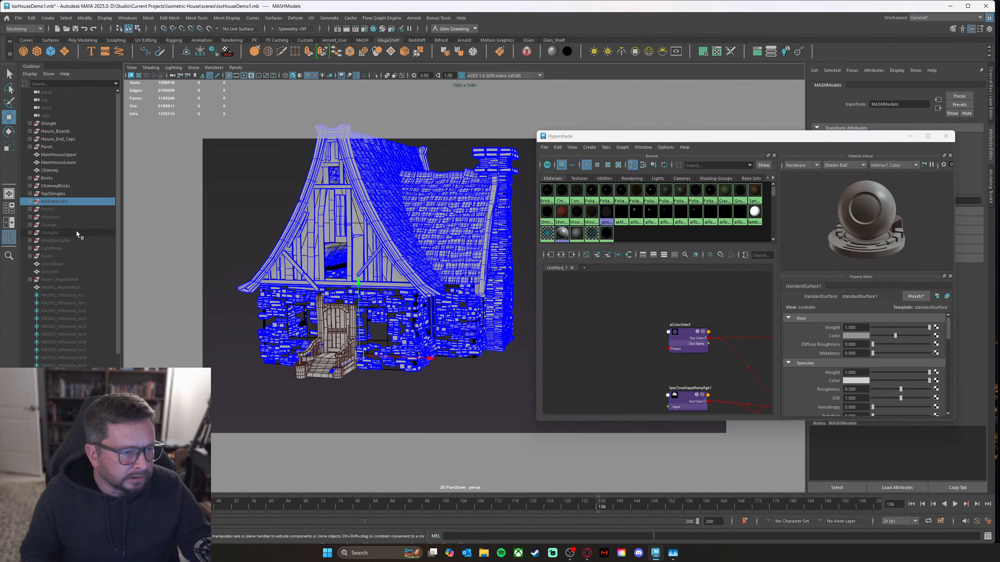
left_click(63, 210)
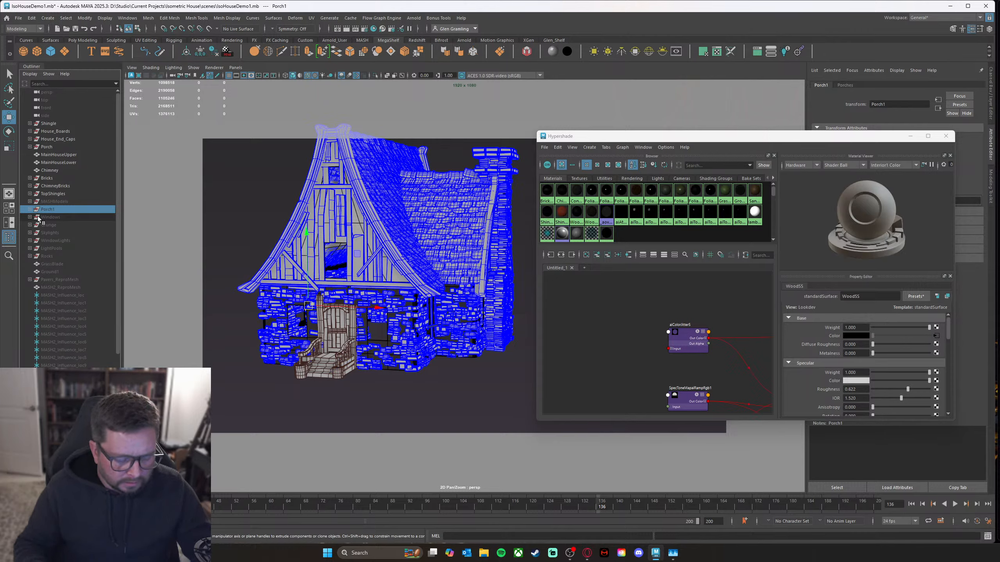
key("shift+h")
left_click_drag(450, 280, 376, 334, "alt")
right_click(370, 337)
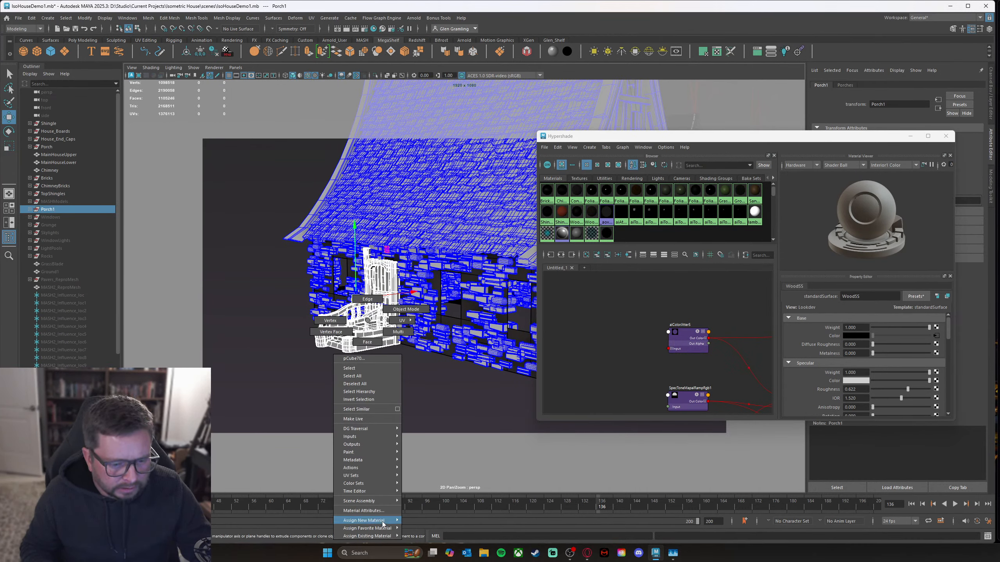
mouse_move(380, 528)
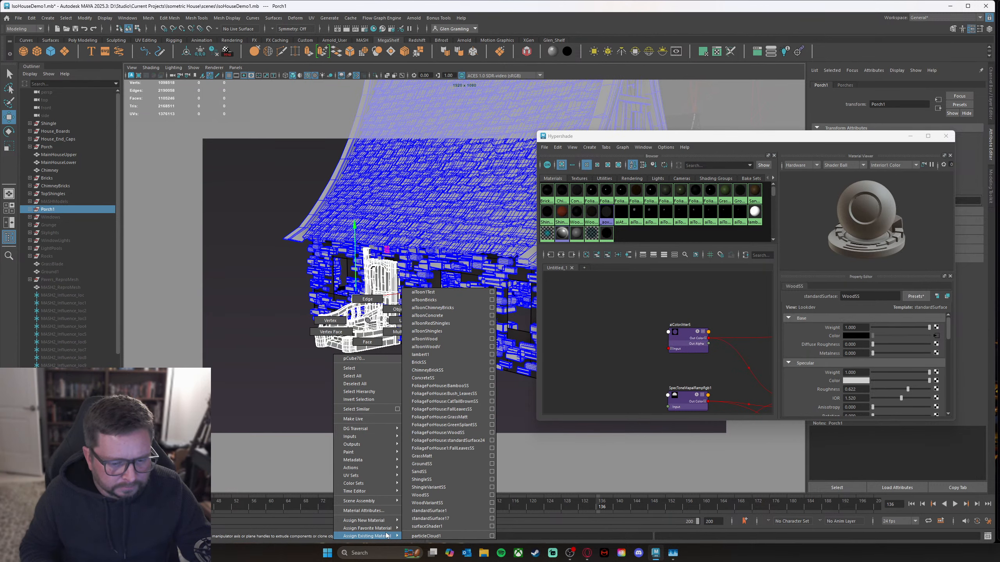
left_click(472, 339)
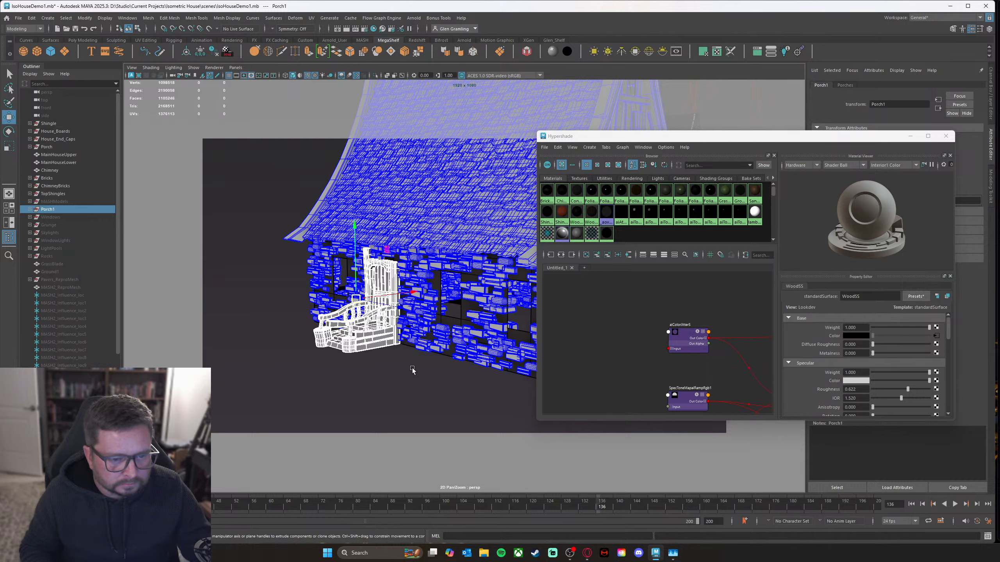
left_click_drag(427, 366, 405, 360, "alt")
scroll(414, 362, "up", 2)
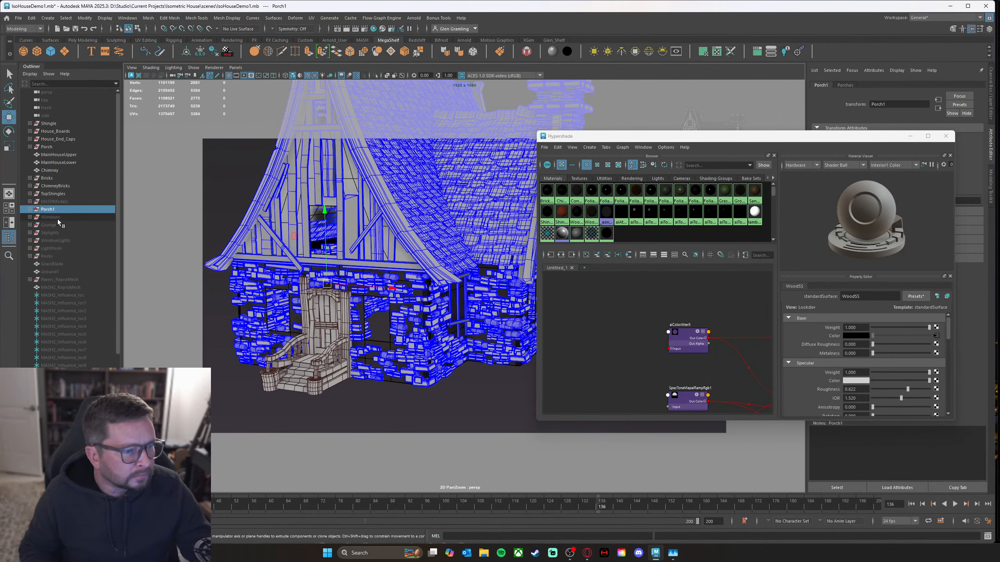
Step: Unhide the Windows group and assign the existing aiToonWood material to it
left_click(24, 217)
key("shift+h")
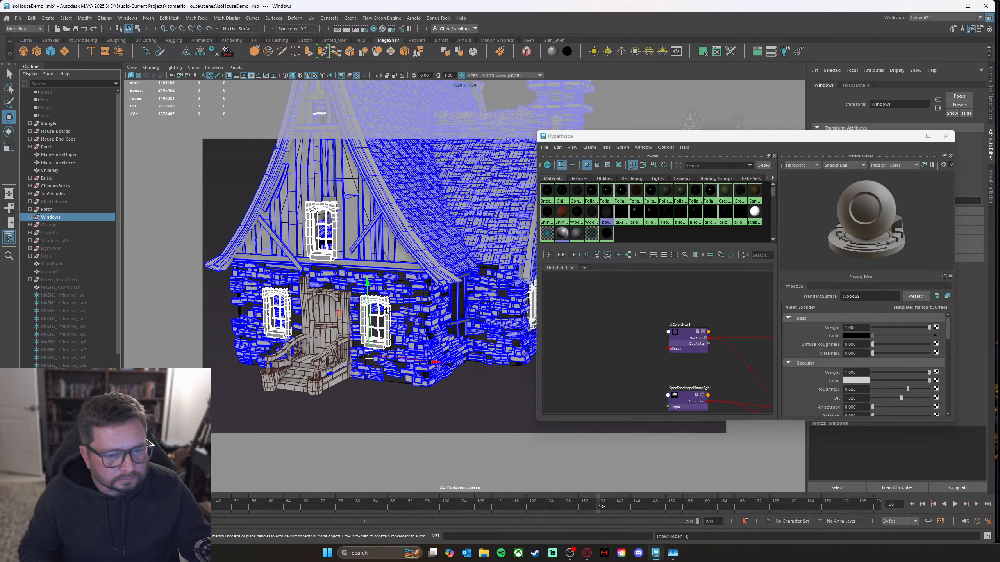
right_click_drag(384, 303, 470, 337)
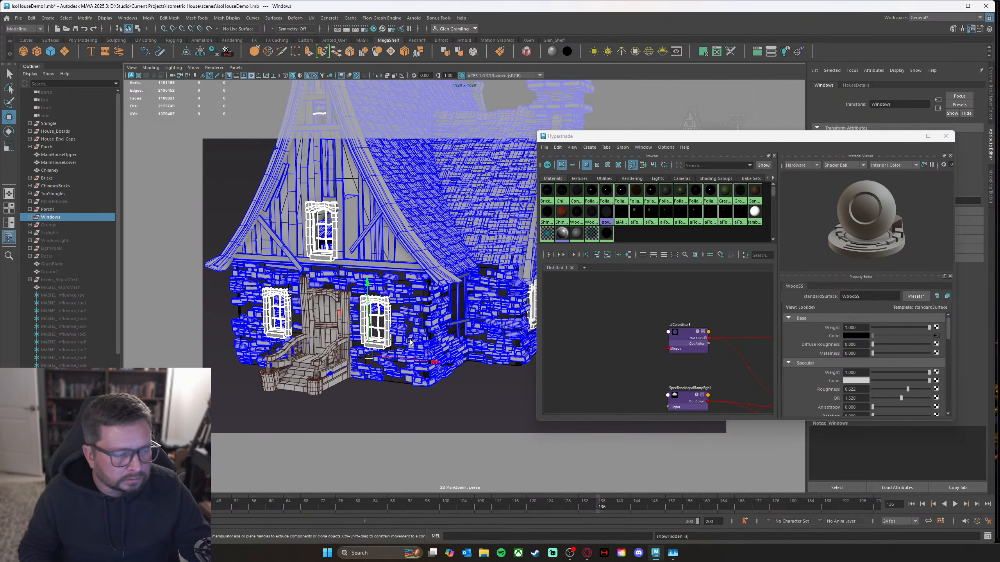
left_click(383, 321)
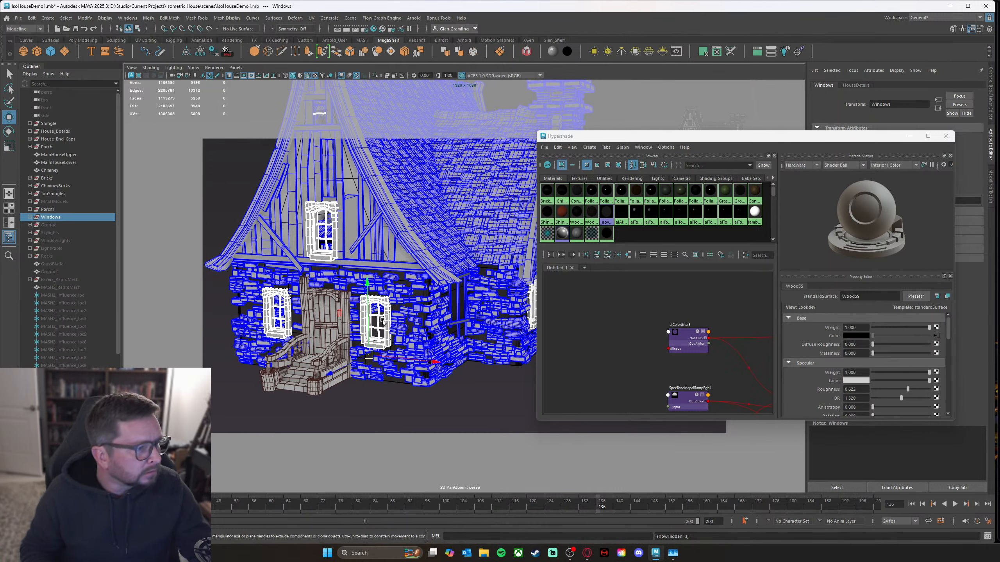
Step: Select the Grunge group and close the Hypershade window
left_click(61, 226)
mouse_move(382, 321)
left_mouse_down("alt")
mouse_move(418, 329)
mouse_move(443, 308)
mouse_move(413, 295)
mouse_move(438, 286)
mouse_move(394, 319)
mouse_move(401, 316)
left_mouse_up("alt")
scroll(397, 325, "up", 4)
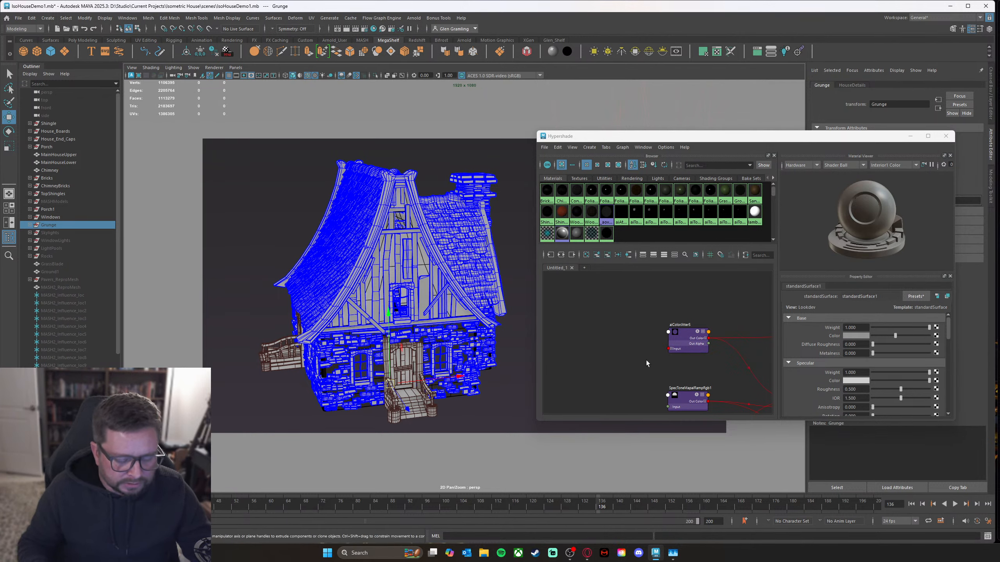
scroll(418, 407, "up", 10)
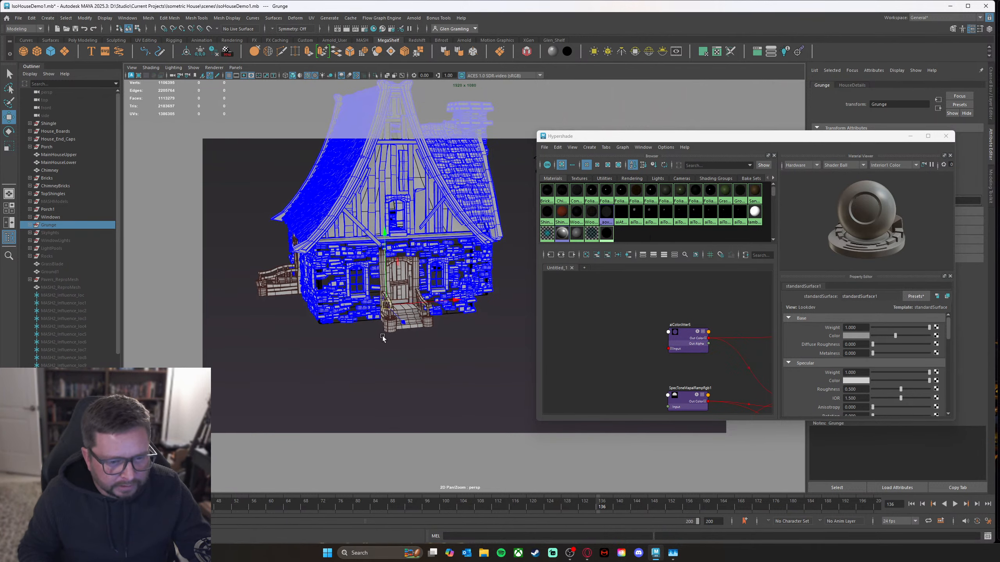
scroll(486, 360, "down", 8)
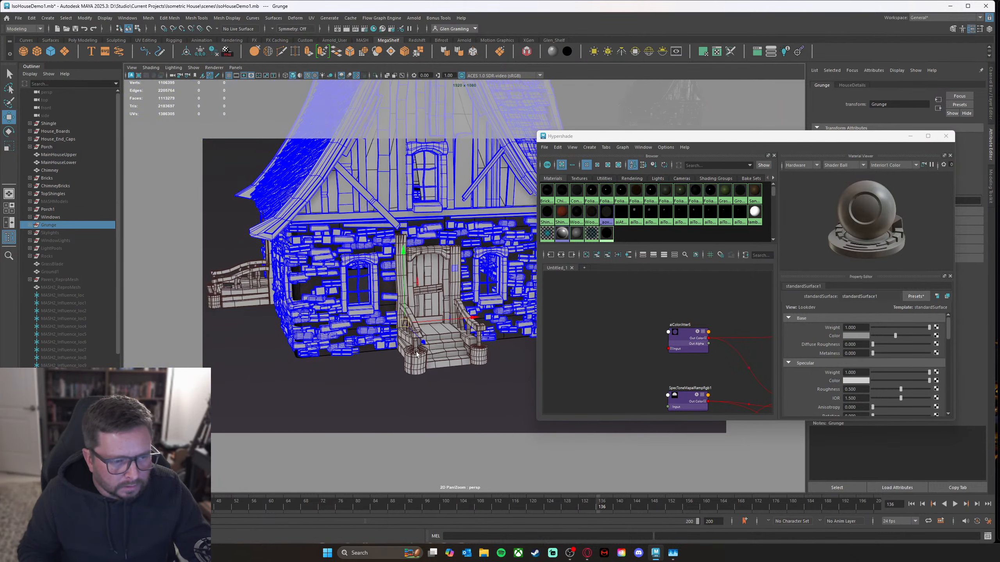
left_click_drag(705, 136, 458, 138)
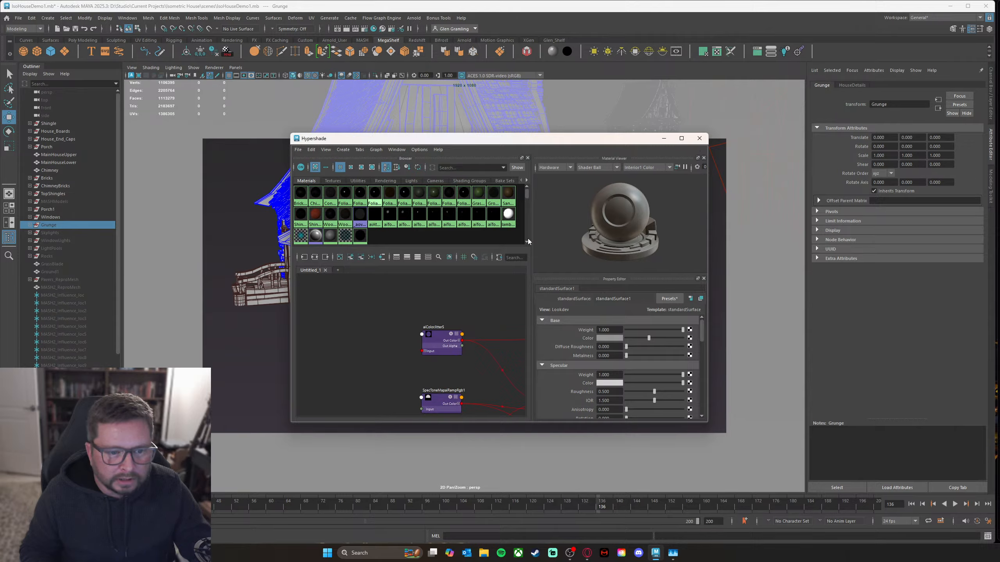
left_click(699, 138)
left_click_drag(509, 267, 493, 315, "alt")
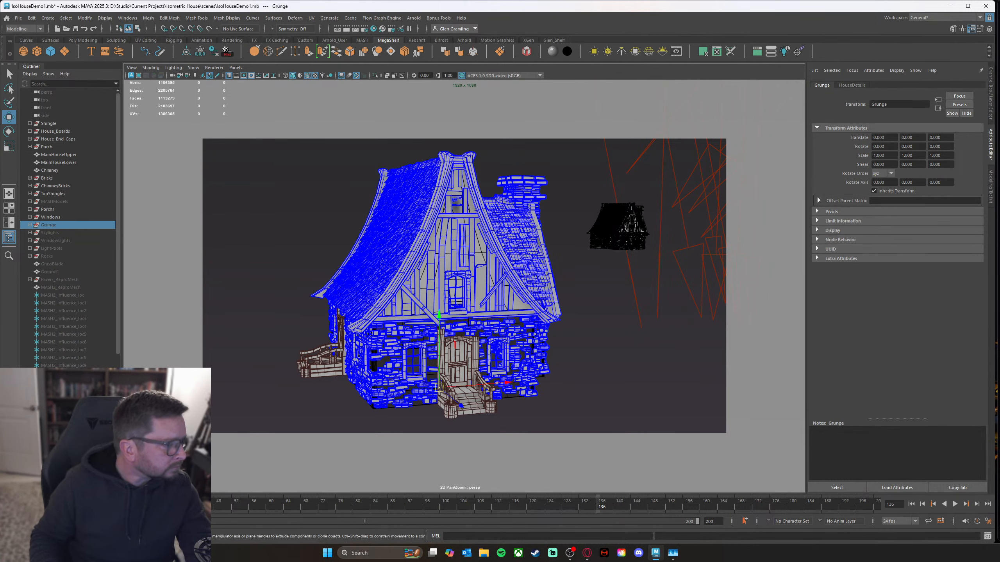
Step: Place the Arnold RenderView beside the viewport and check the live render of the house's front door and porch up close
left_click_drag(0, 149, 478, 136)
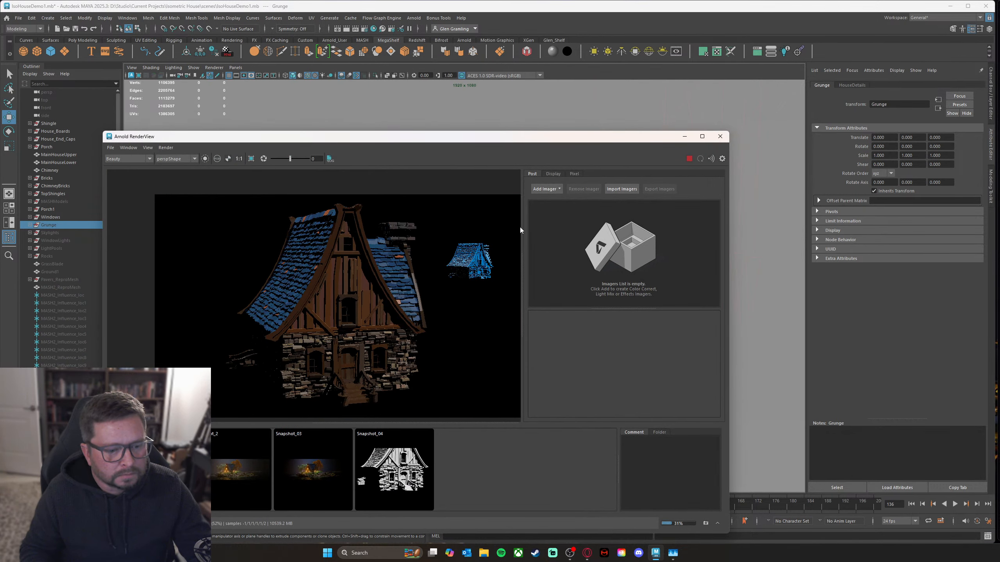
left_click_drag(498, 139, 213, 59)
scroll(505, 341, "up", 6)
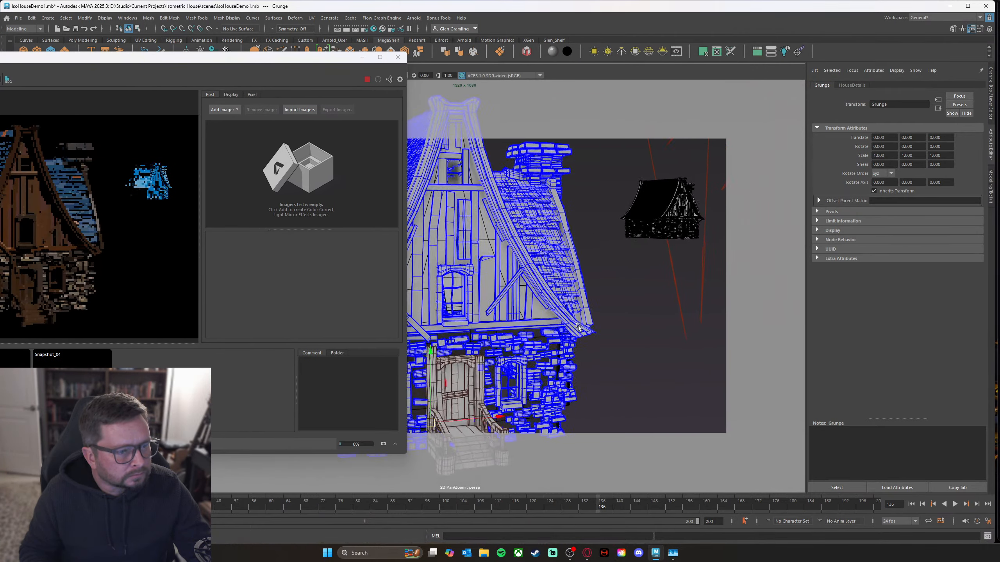
scroll(553, 296, "up", 5)
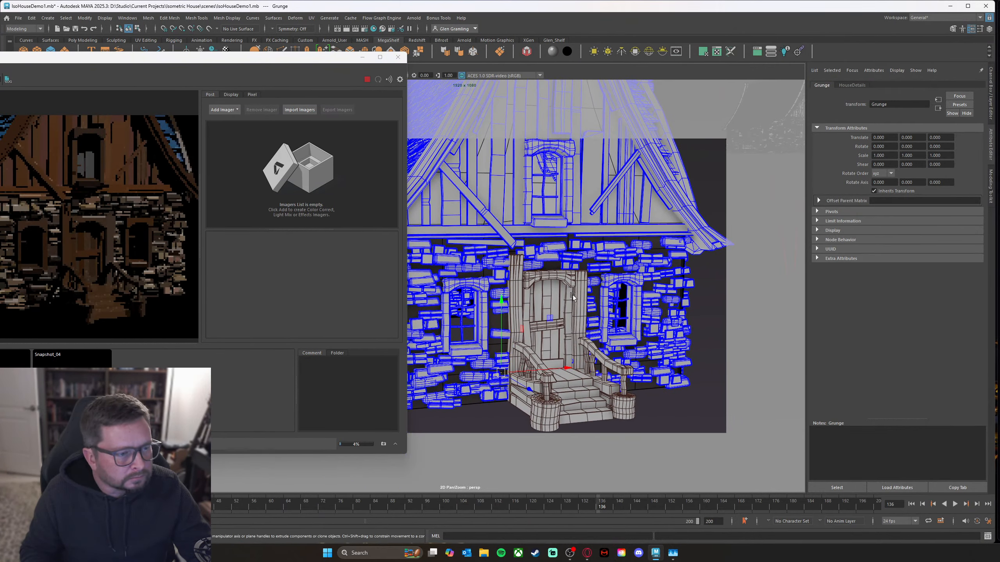
middle_click_drag(593, 303, 582, 267, "alt")
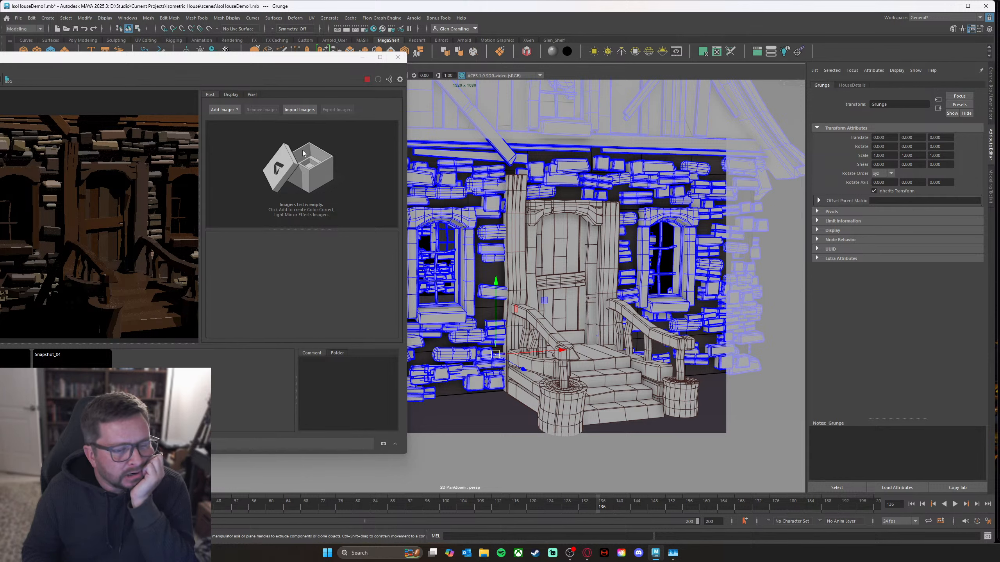
Step: Select the porch handrail beside the front steps and open the specular tonemap ramp of its aiToonWood material
left_click(580, 356)
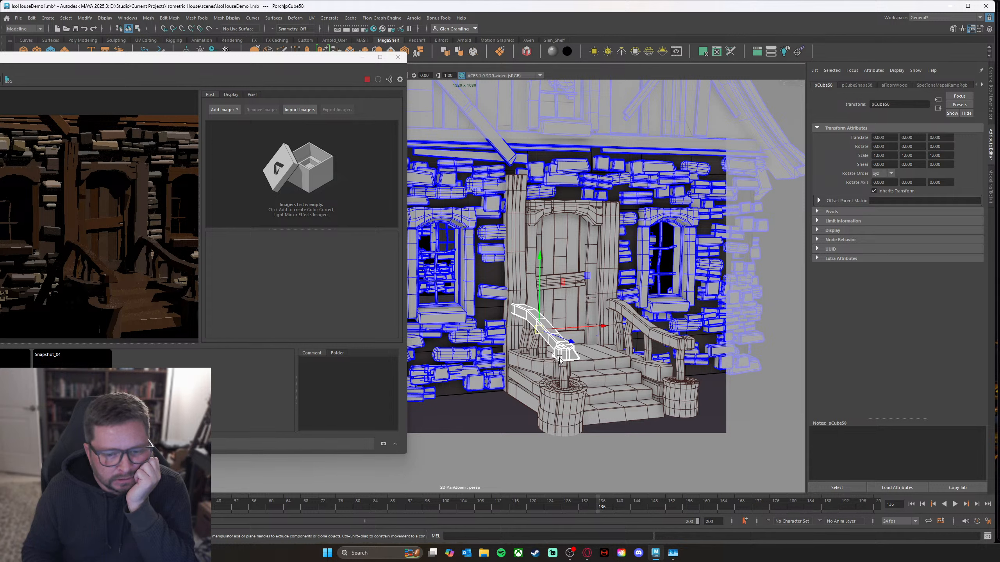
right_click_drag(566, 354, 559, 510)
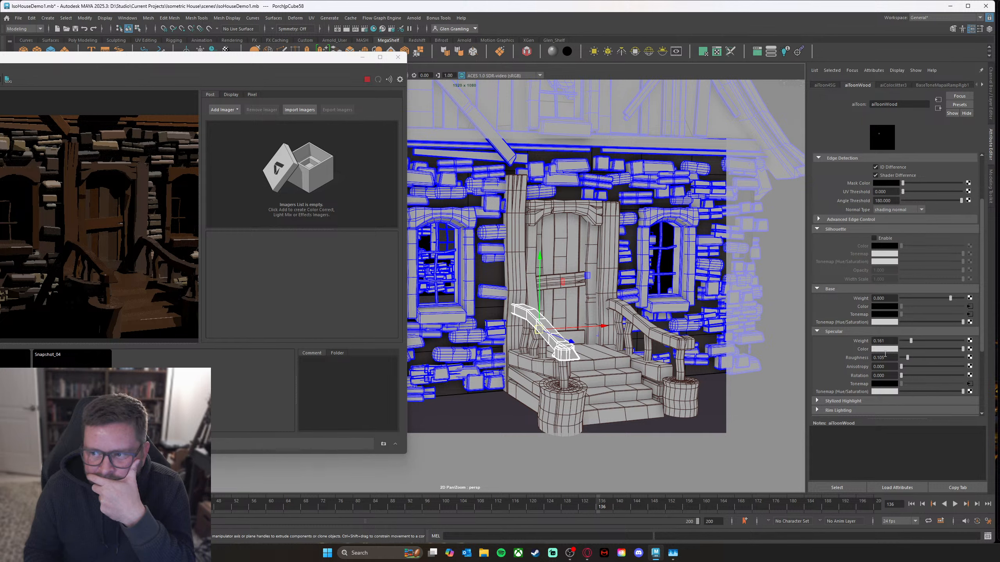
left_click(968, 386)
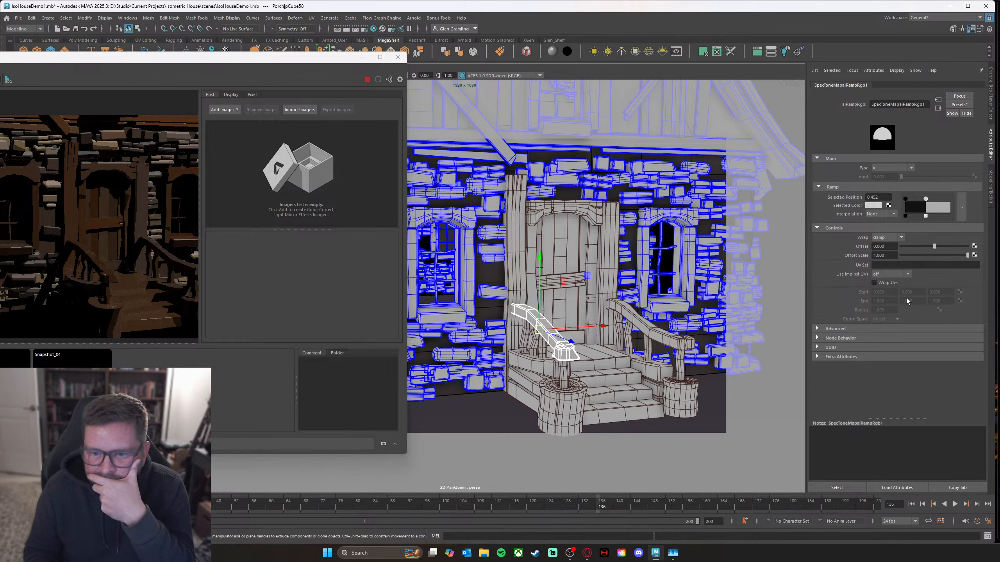
Step: Return to the handrail's aiToonWood attributes and examine the Stylized Highlight and Rim Lighting settings
right_click(565, 352)
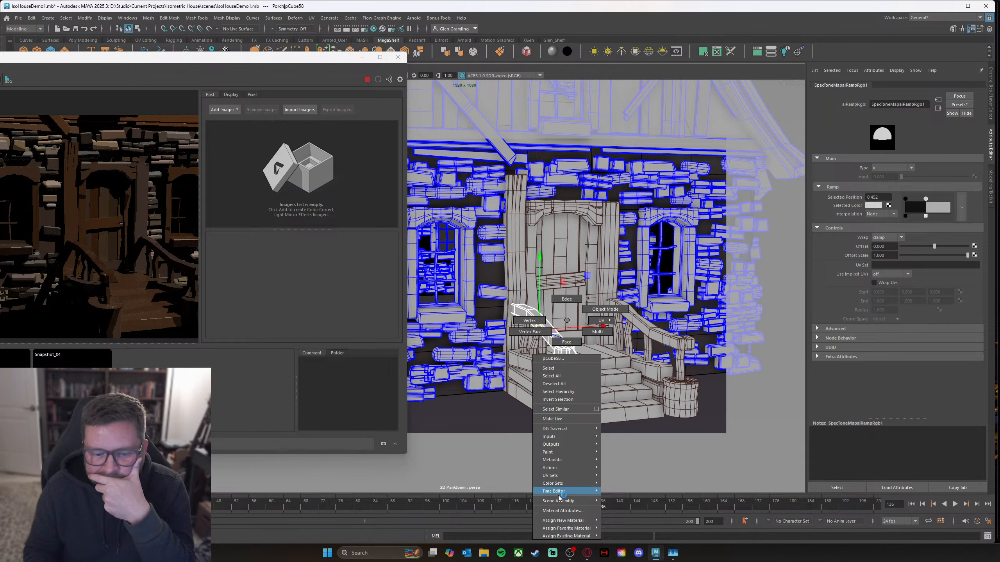
left_click(569, 510)
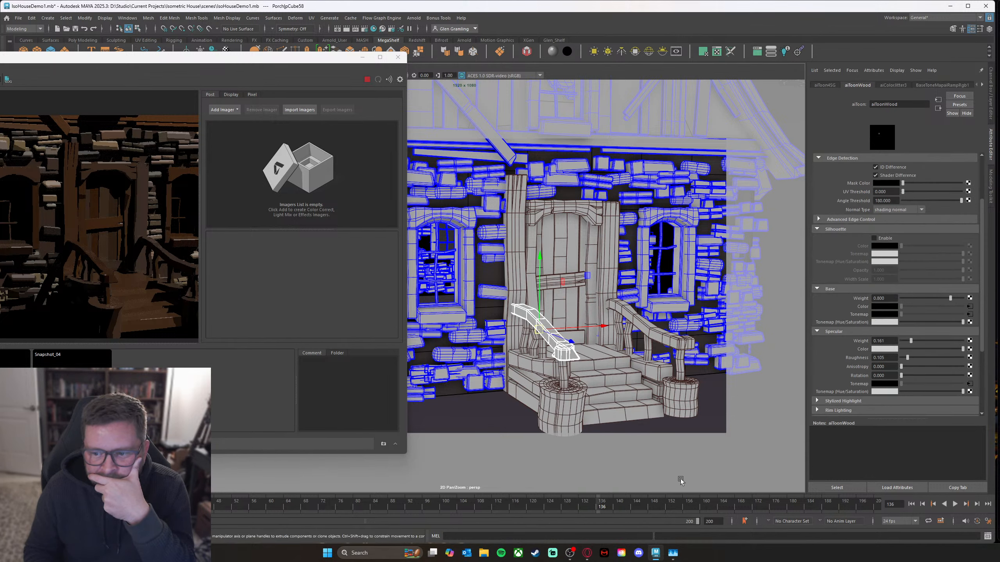
scroll(876, 372, "down", 1)
left_click(874, 378)
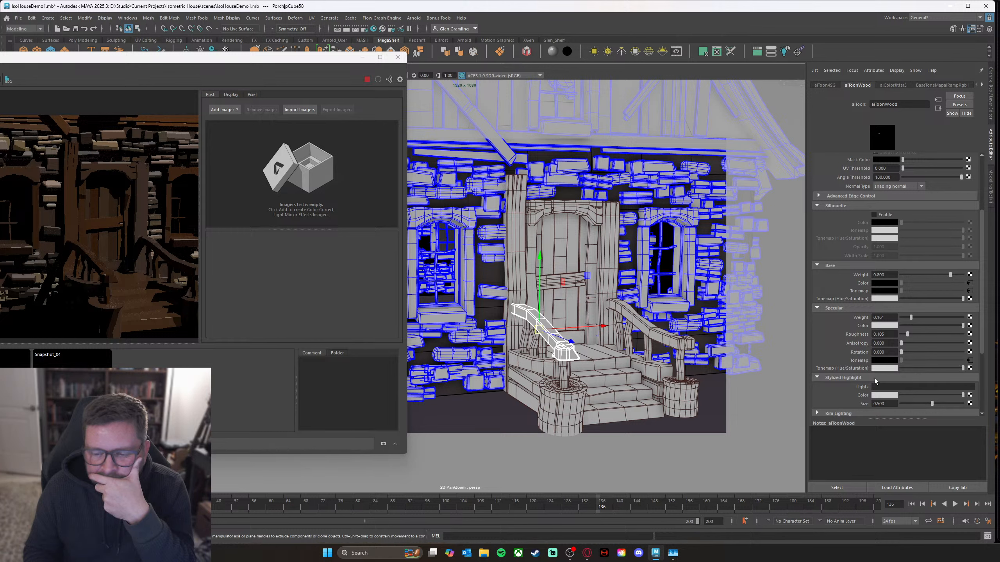
left_click(874, 378)
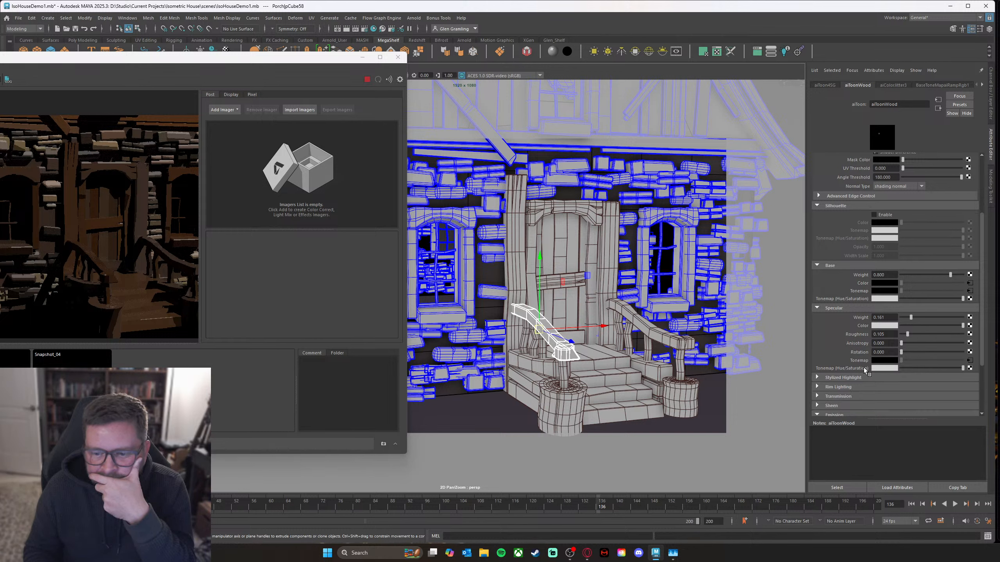
scroll(848, 346, "down", 2)
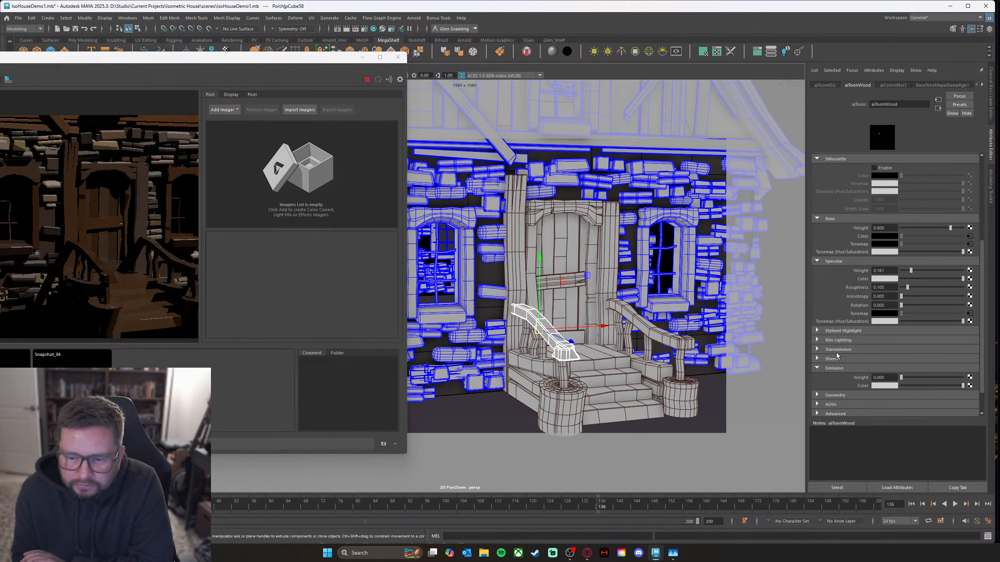
left_click(832, 339)
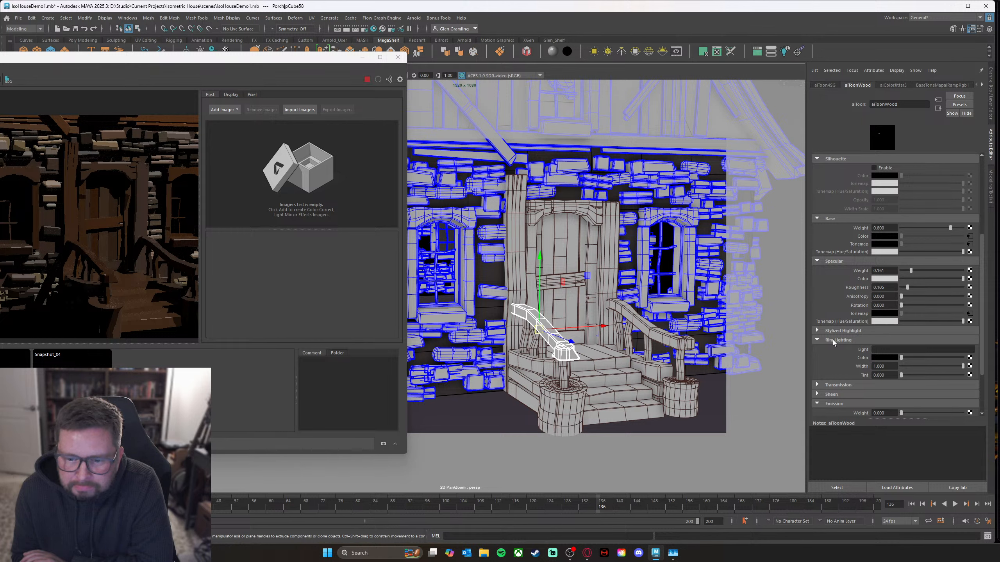
left_click(832, 340)
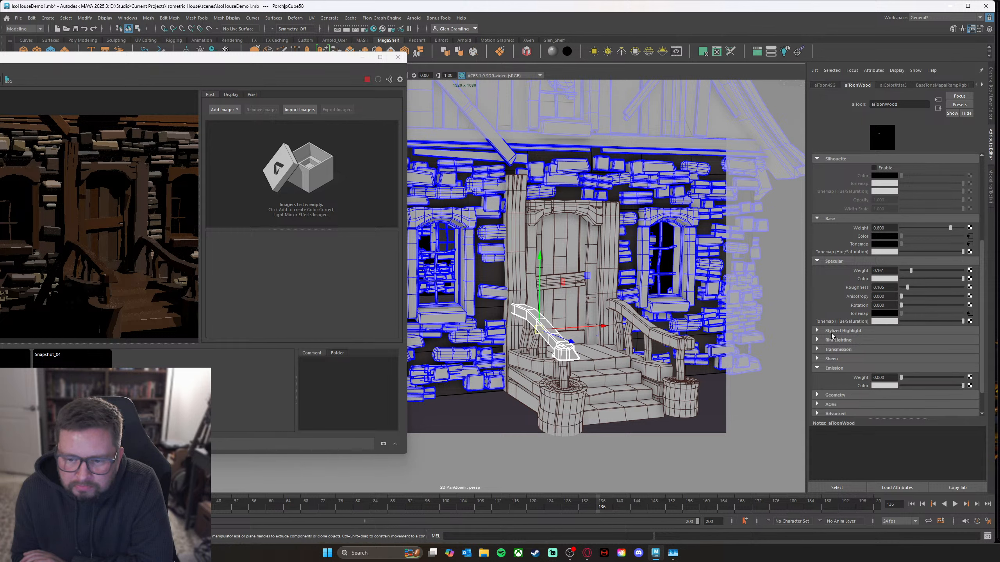
Step: Expand aiToonWood's Stylized Highlight settings and set its Specular weight to 0
left_click(831, 331)
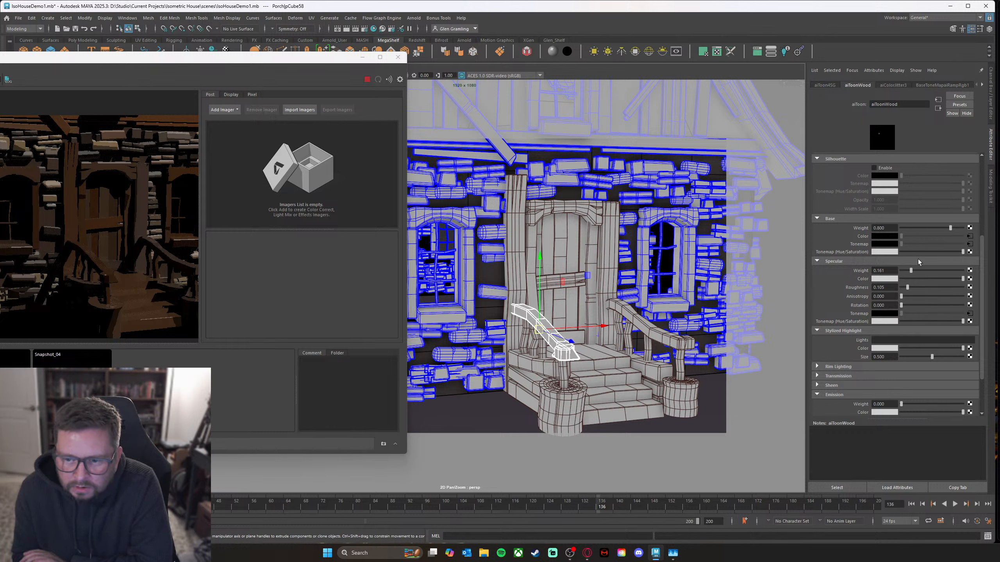
left_click_drag(895, 270, 890, 270)
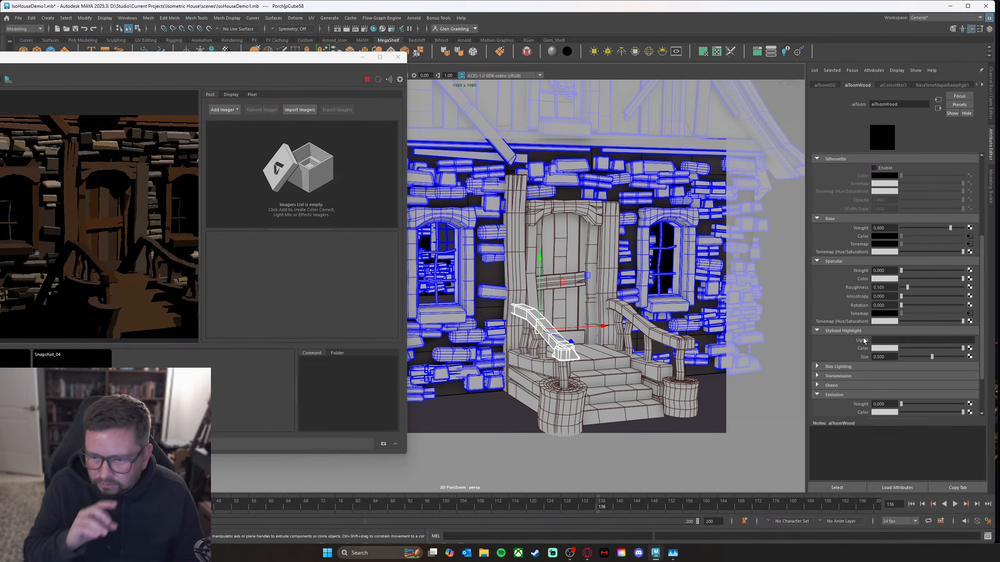
Step: Bring the full Arnold RenderView into view to inspect the porch render, and select directionalLight1 in the scene
left_click_drag(298, 66, 621, 68)
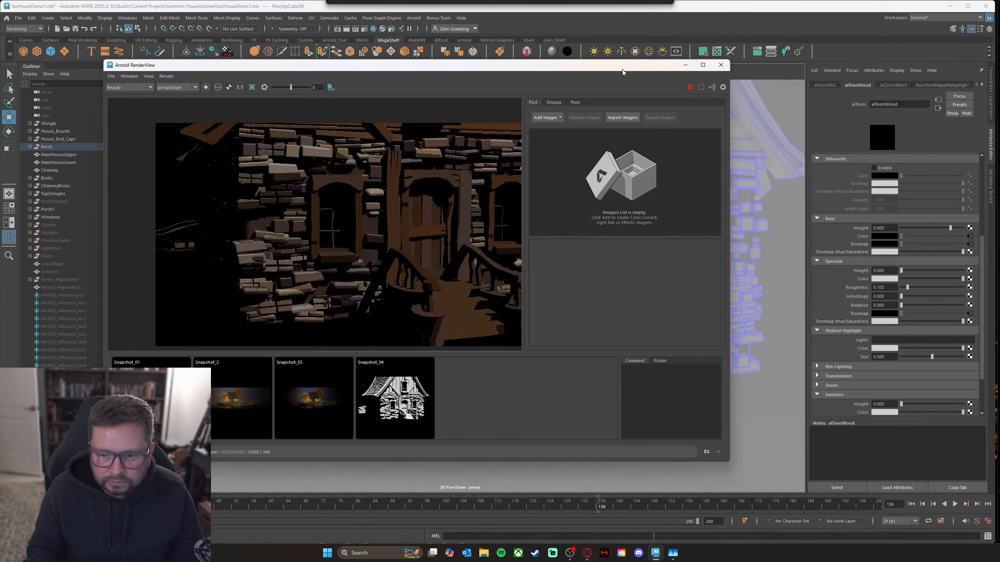
scroll(123, 320, "down", 5)
scroll(343, 270, "up", 3)
scroll(342, 270, "up", 2)
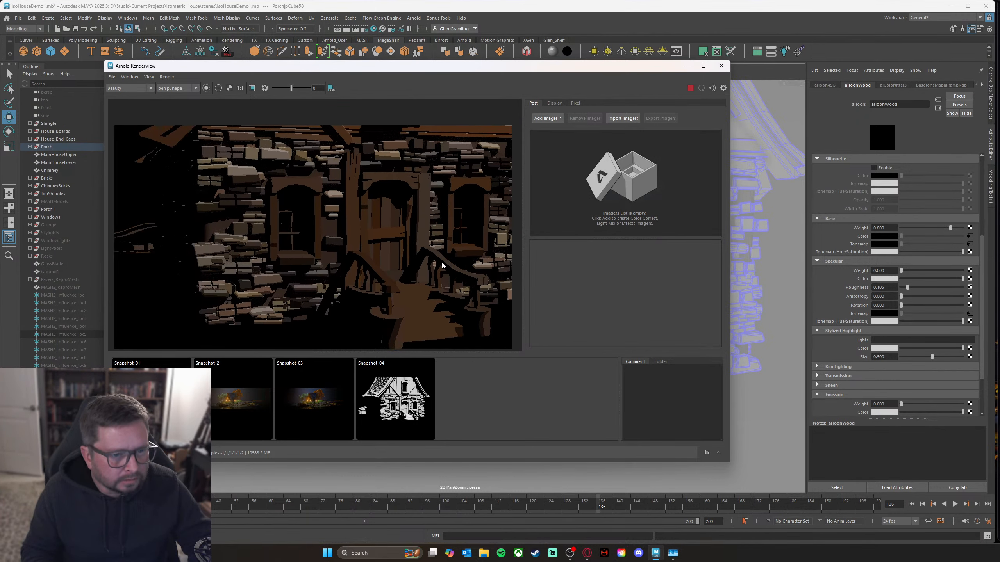
scroll(61, 315, "down", 8)
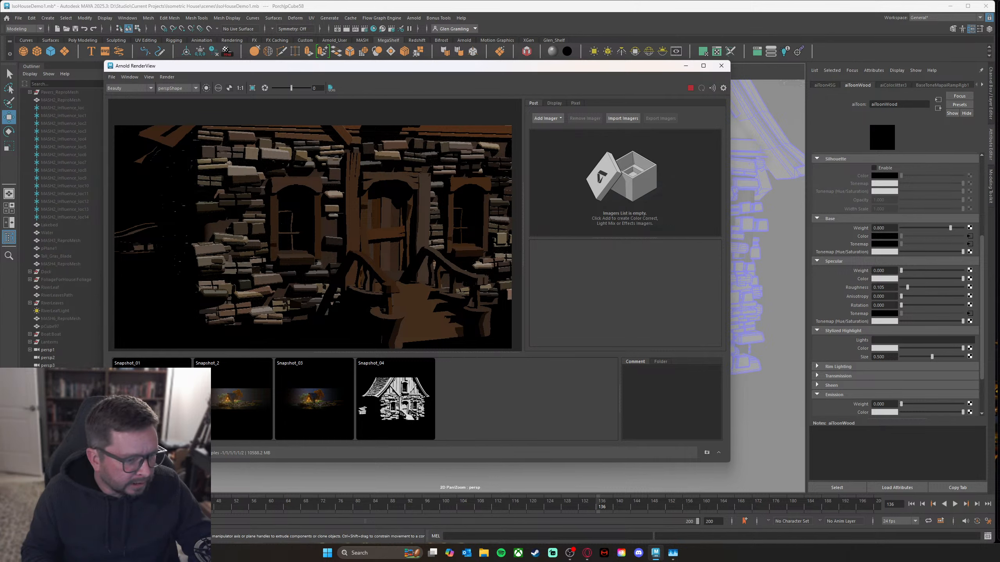
left_click(59, 404)
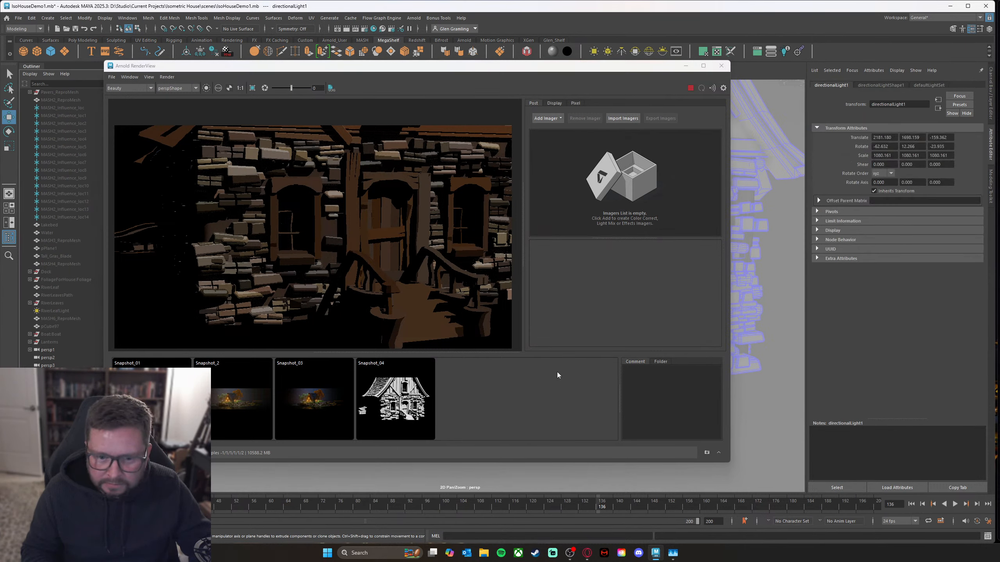
Step: Reopen the aiToonWood material attributes from a front door piece and restore the Arnold RenderView over the viewport
left_click_drag(622, 66, 592, 283)
left_click(566, 245)
right_click_drag(565, 239, 559, 428)
left_click_drag(605, 284, 634, 68)
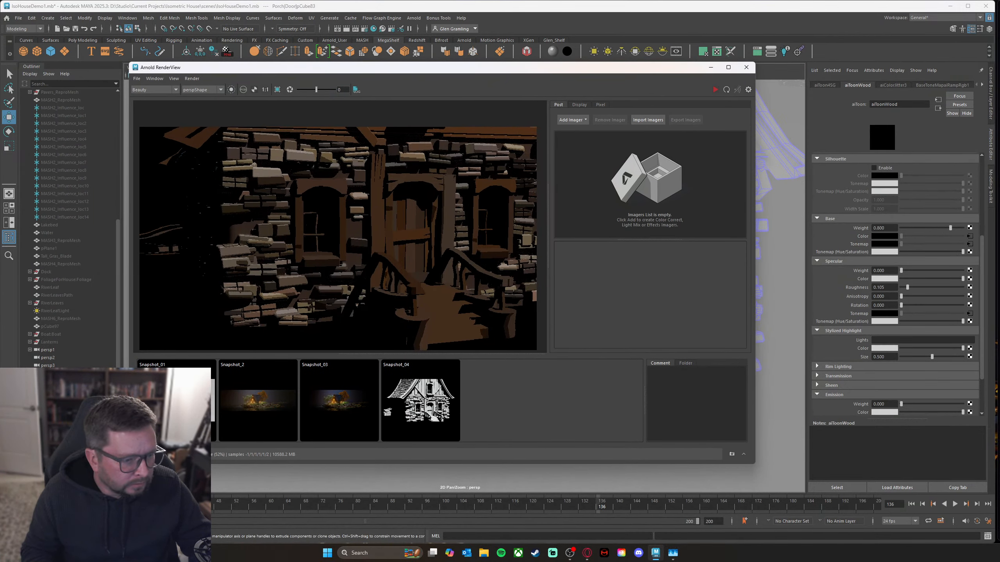
Step: Assign directionalLight1, directionalLight2 and directionalLight3 to aiToonWood's Stylized Highlight and set the highlight size to 1, with the live Arnold render running
left_click(891, 339)
type("|directionalLight1")
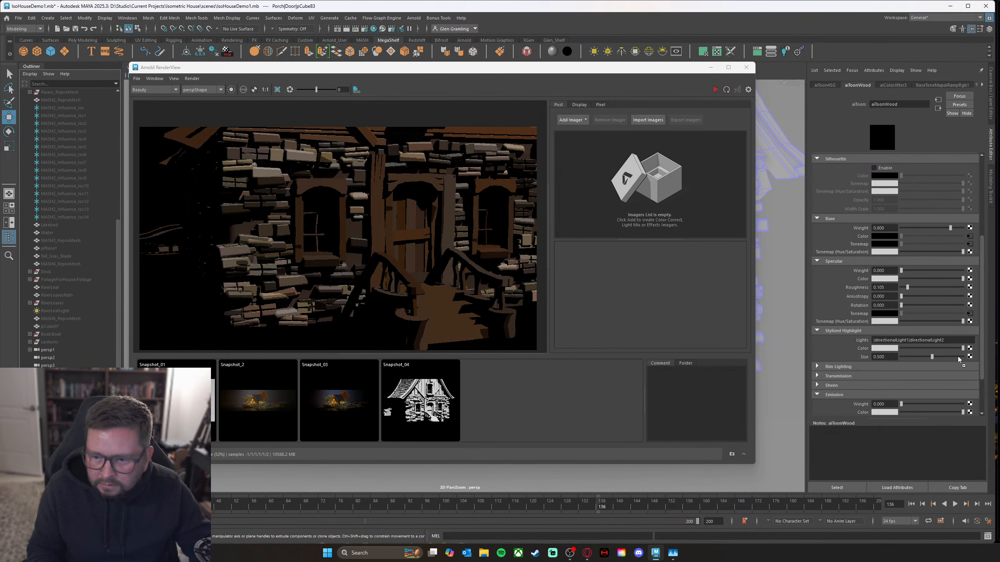
type("|directionalLight3")
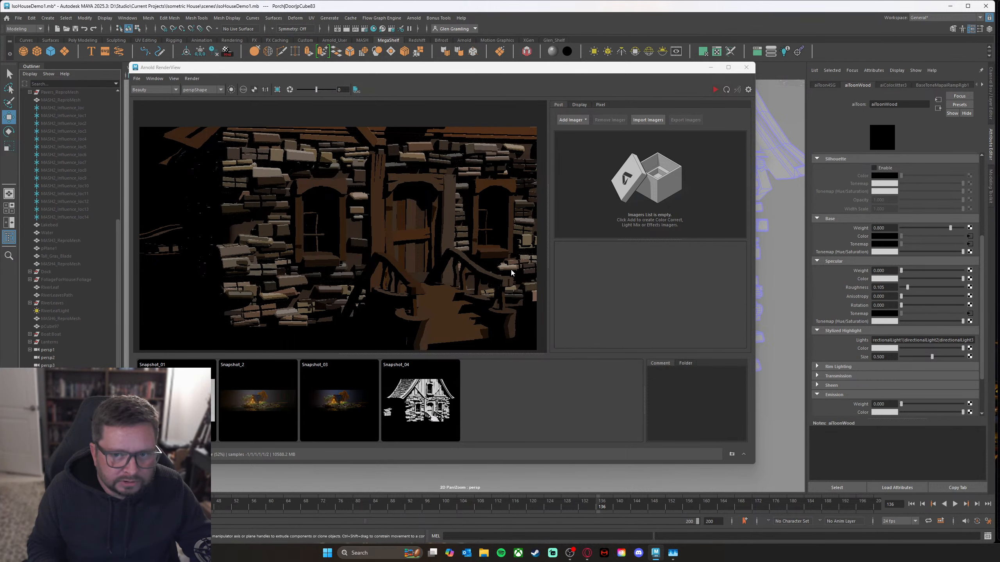
left_click_drag(656, 67, 678, 63)
left_click(738, 85)
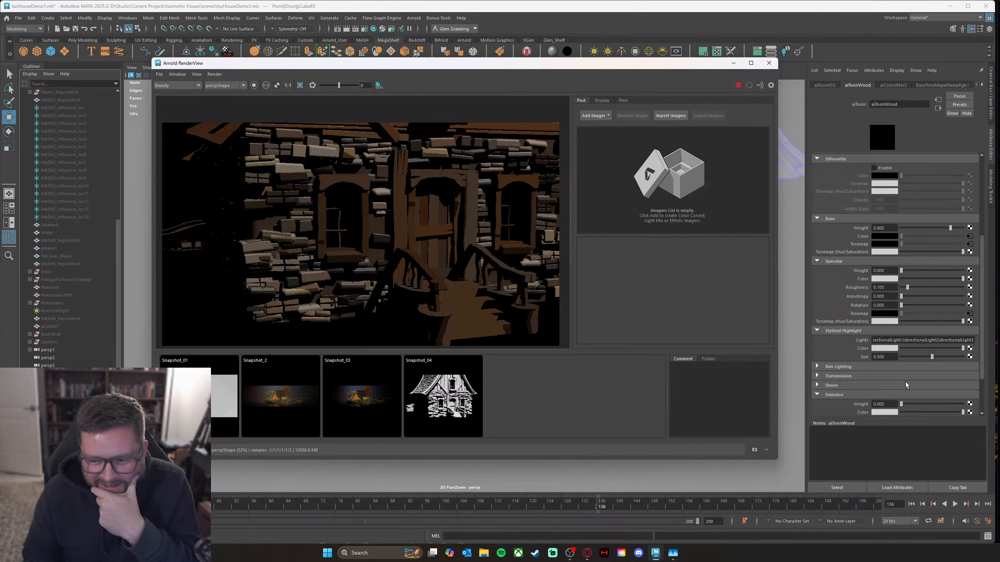
left_click_drag(931, 357, 986, 363)
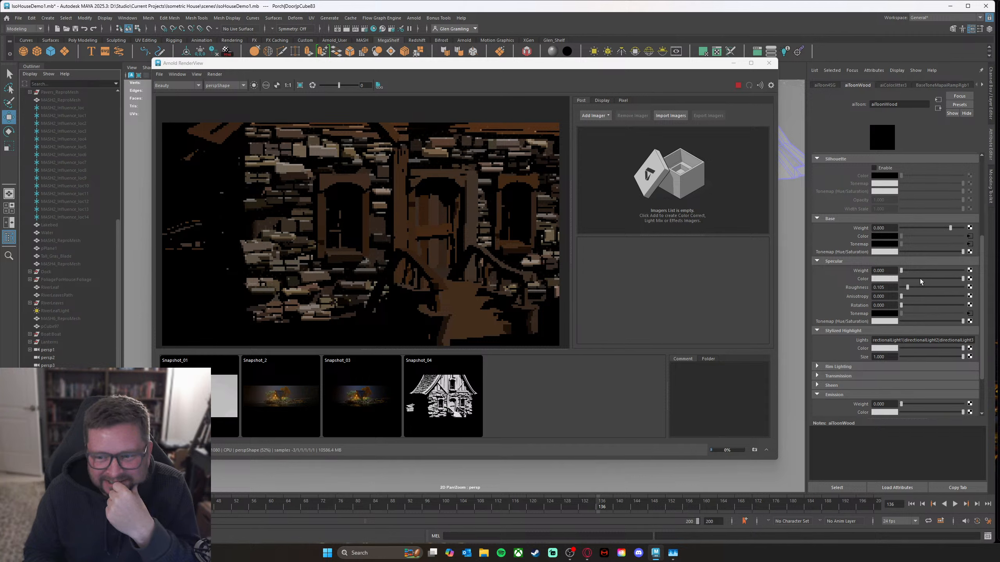
Step: Try a Specular weight of 0.340 on aiToonWood, and return it to 0
left_click_drag(932, 272, 921, 275)
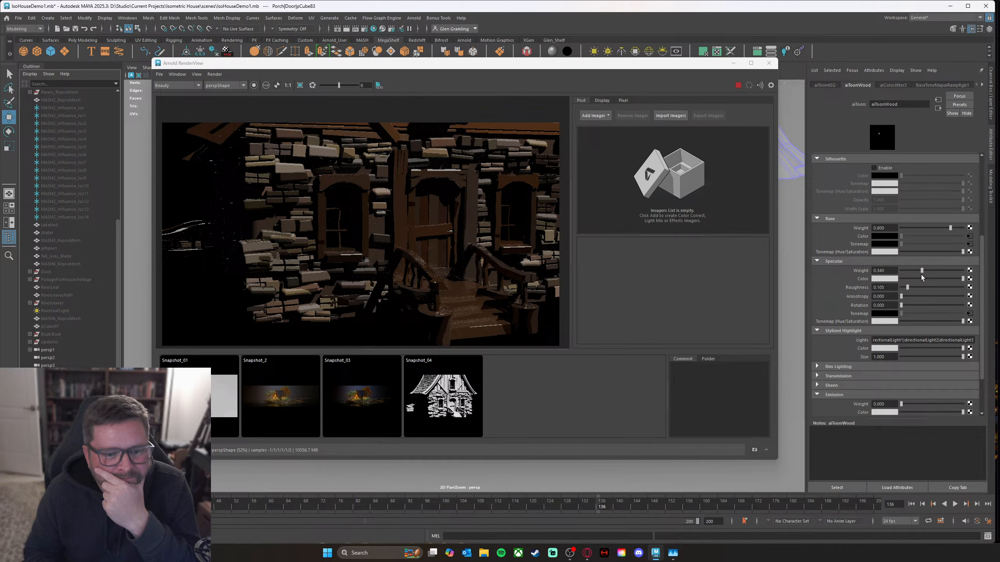
left_click_drag(921, 273, 890, 274)
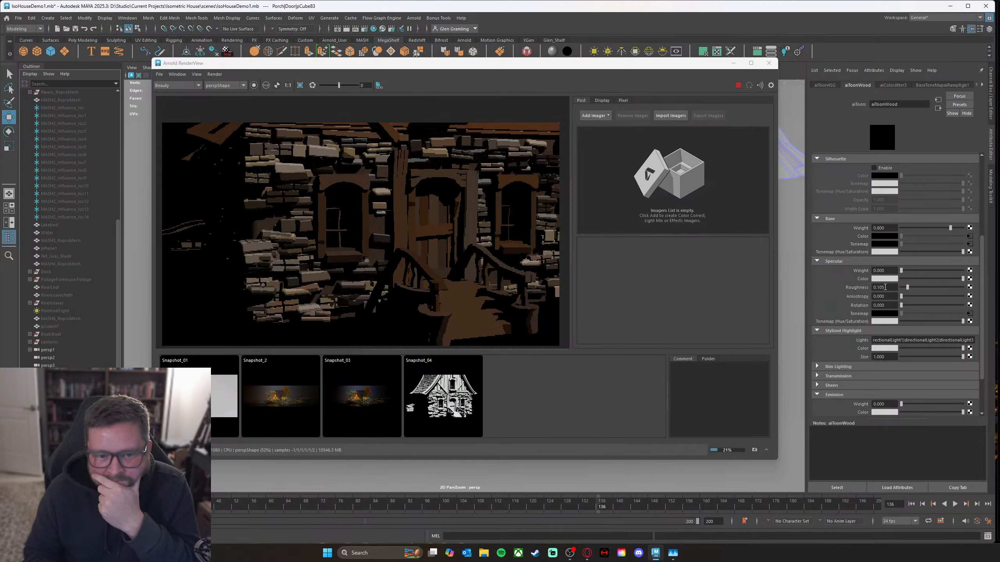
Step: Try Rim Lighting on aiToonWood with directionalLight1, directionalLight2 and directionalLight3 and a near-white rim color
left_click(853, 367)
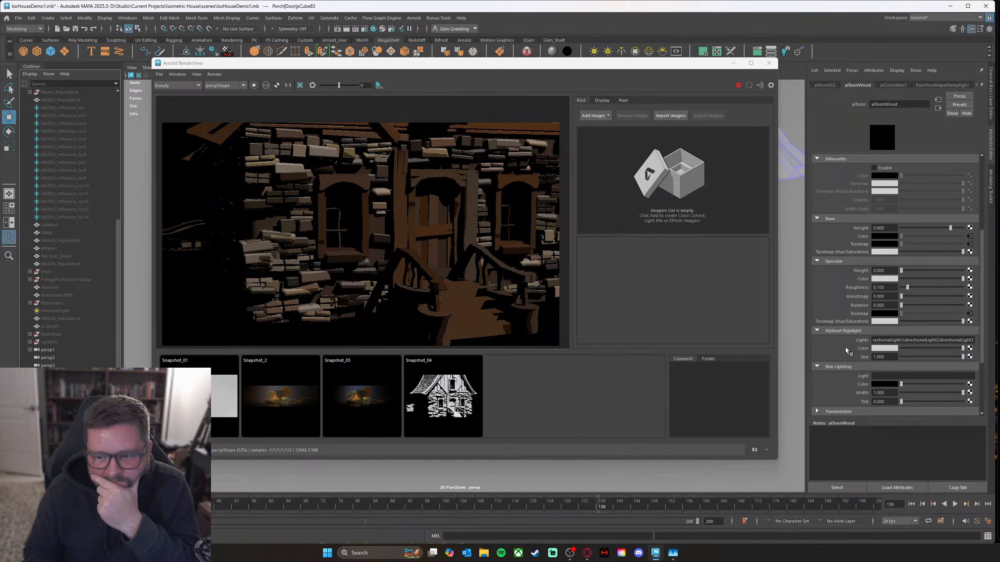
scroll(845, 347, "down", 2)
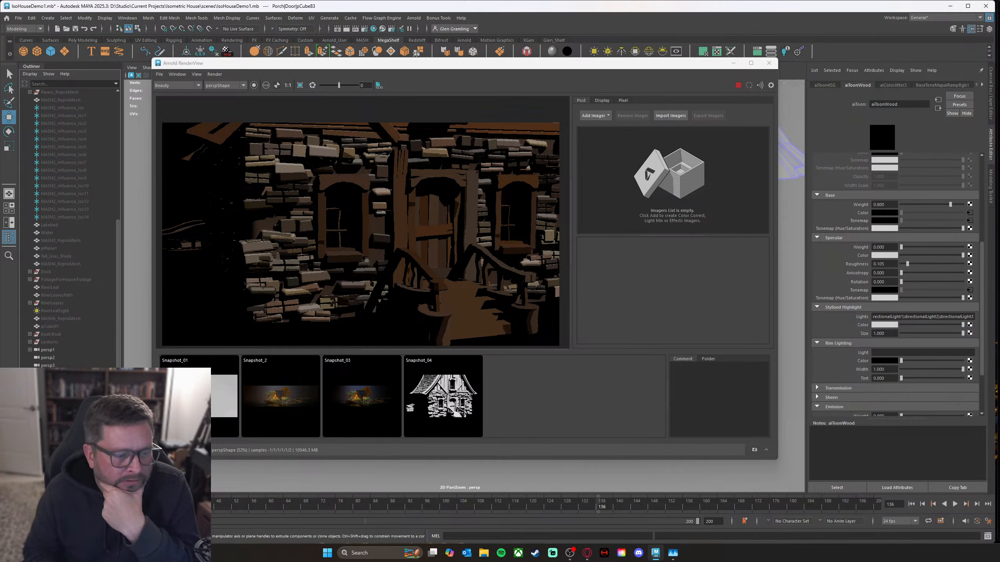
left_click(704, 391)
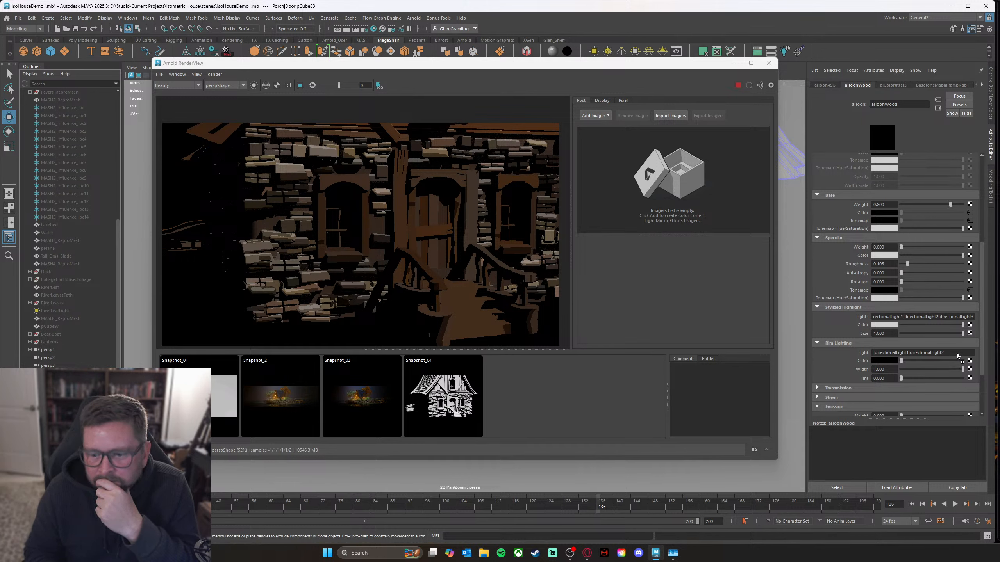
middle_click_drag(957, 355, 957, 355)
left_click_drag(902, 363, 922, 363)
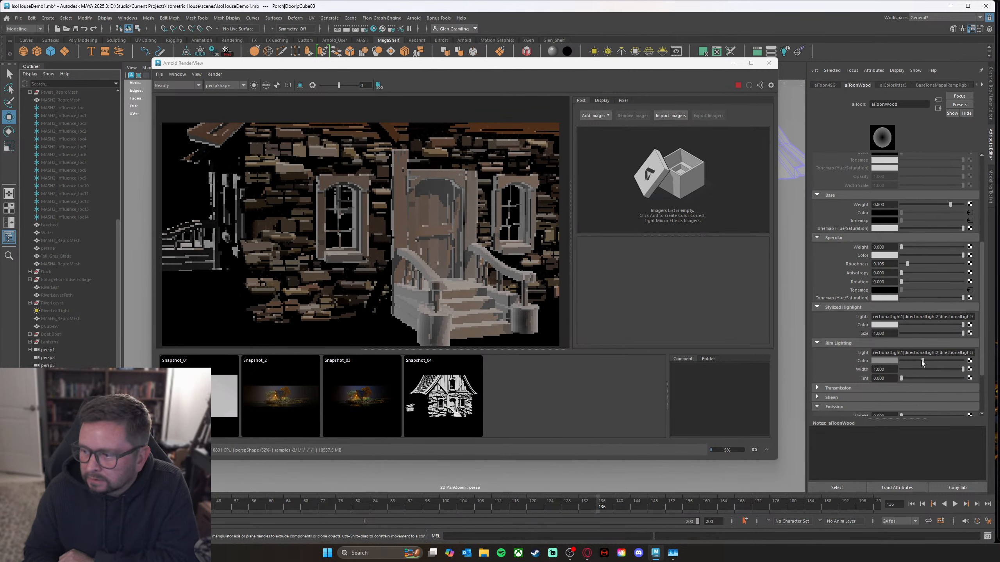
left_click_drag(920, 361, 958, 367)
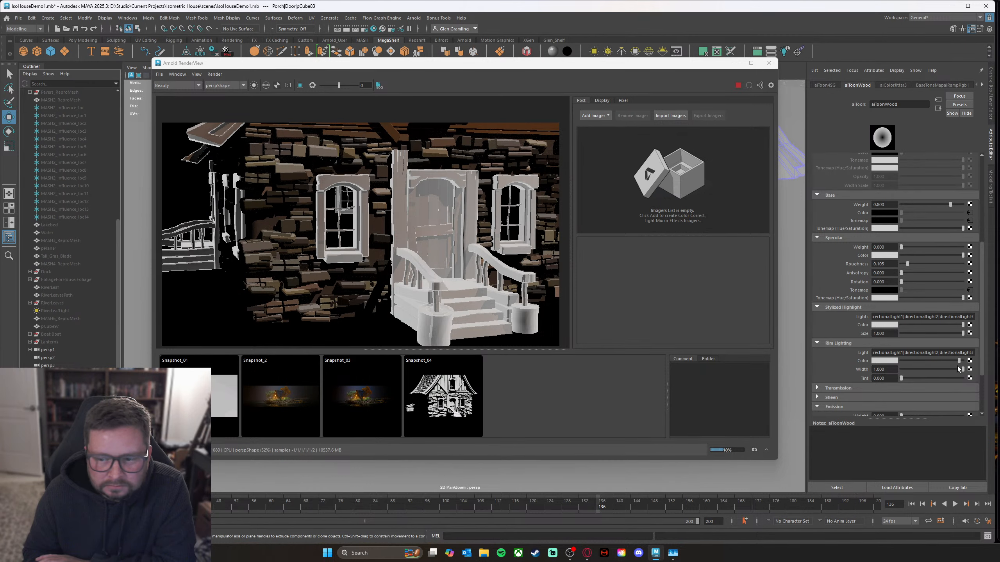
Step: Return aiToonWood's rim color to black and clear the lights assigned to its Rim Lighting
left_click_drag(958, 368, 904, 366)
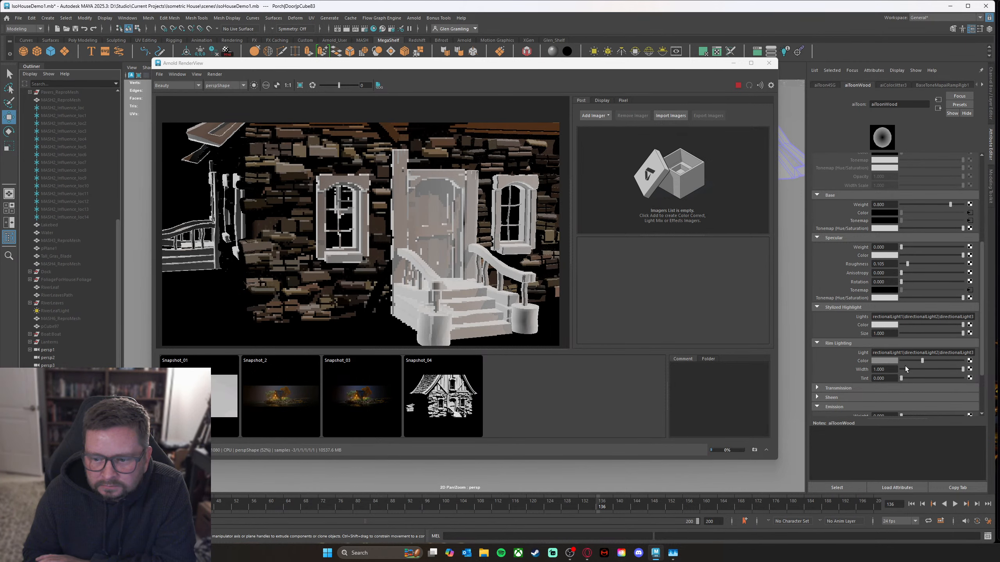
triple_click(877, 353)
type("|di")
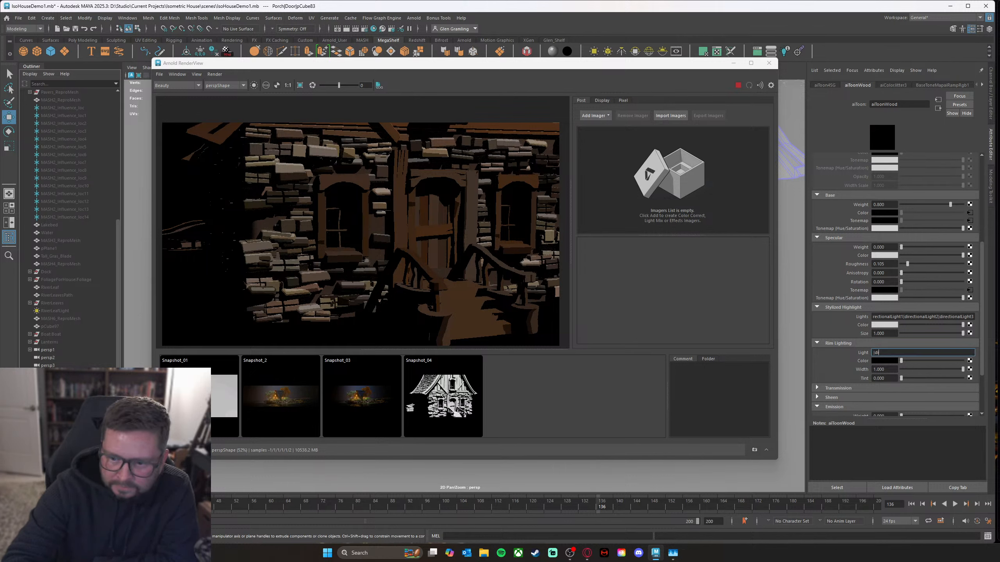
key("Return")
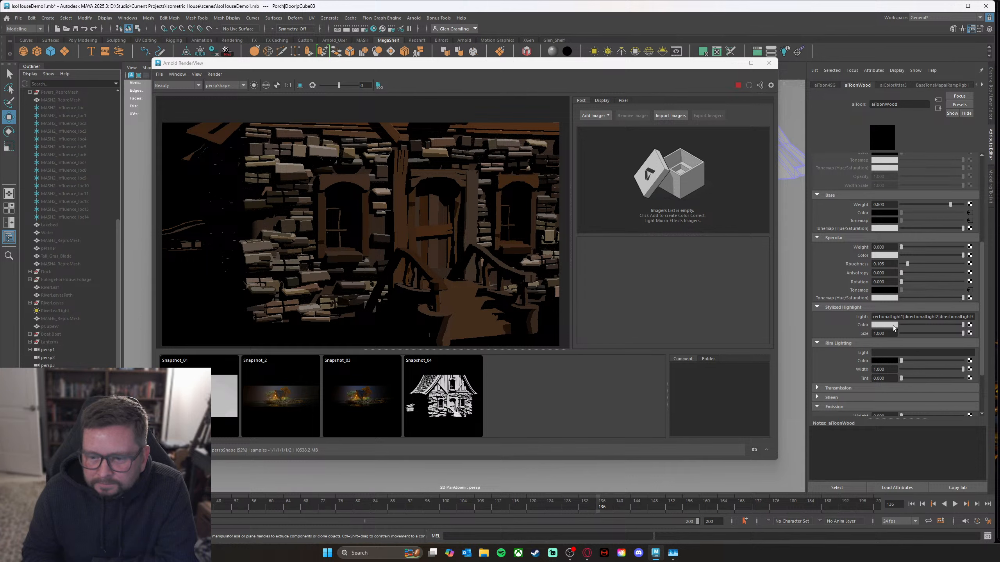
Step: Examine aiToonWood's Stylized Highlight, Edge and Edge Detection colors for their influence on the porch render
mouse_move(962, 324)
left_mouse_down()
mouse_move(924, 326)
mouse_move(963, 326)
left_mouse_up()
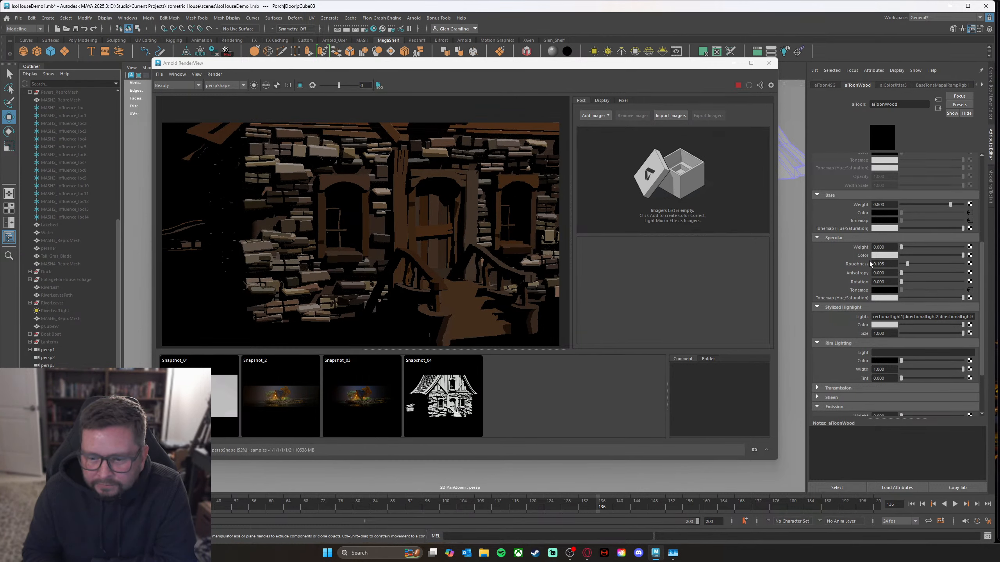
scroll(869, 261, "down", 2)
scroll(865, 264, "down", 3)
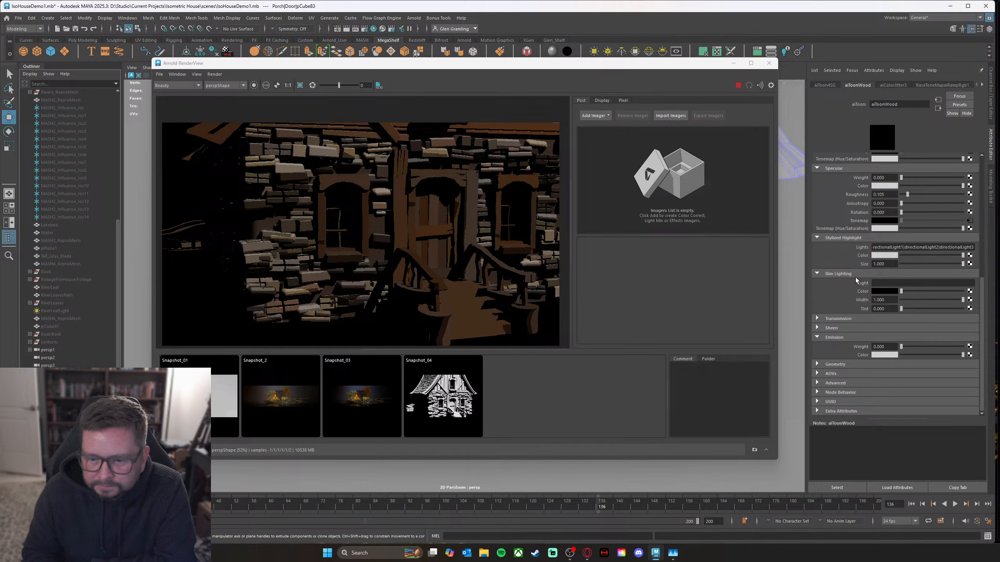
scroll(853, 281, "up", 6)
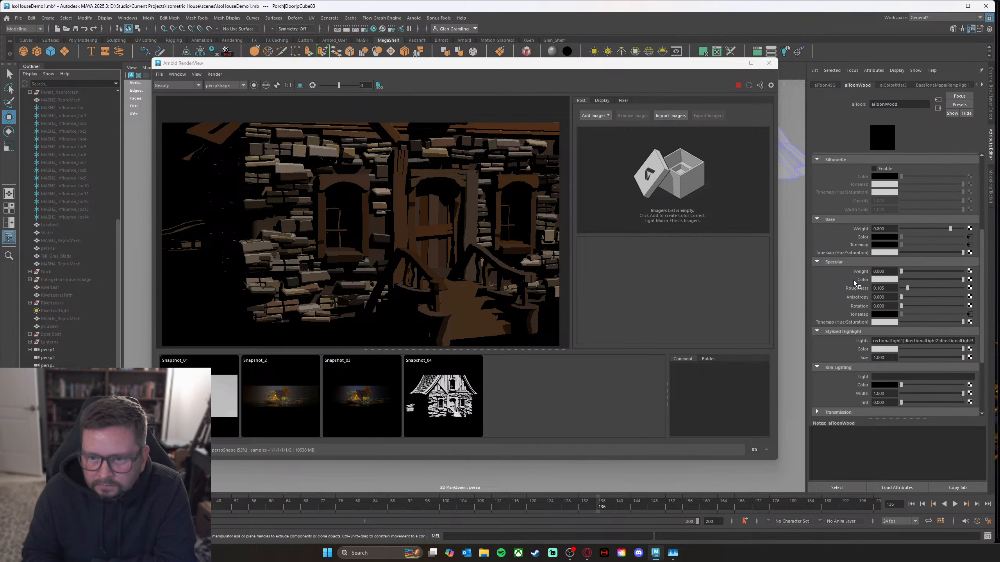
scroll(854, 281, "up", 4)
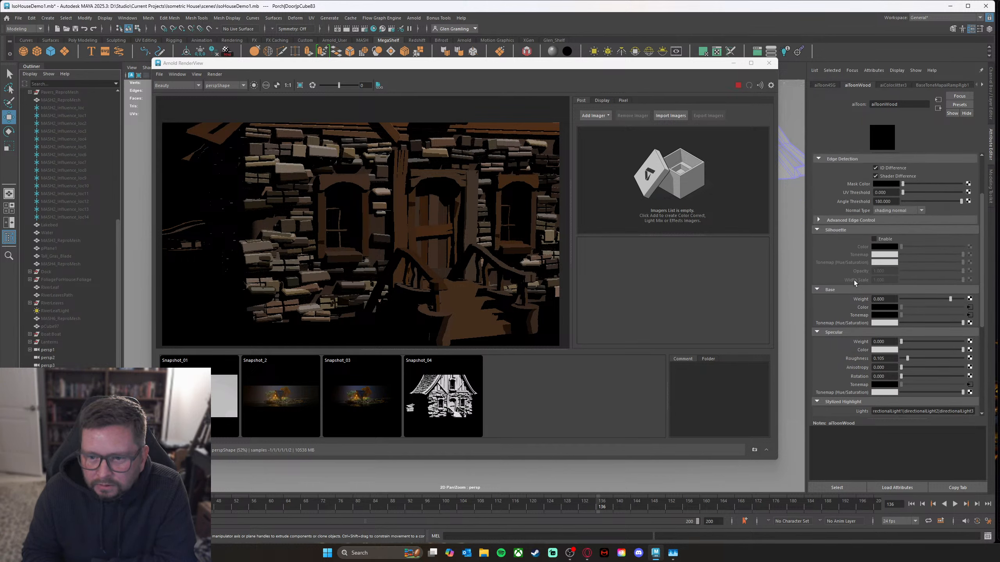
scroll(854, 279, "up", 4)
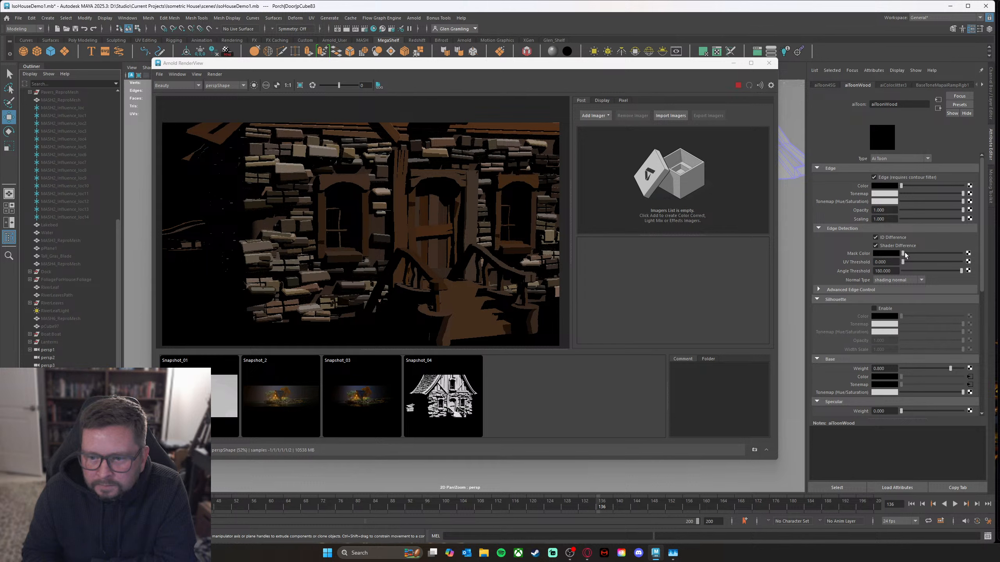
mouse_move(903, 253)
left_mouse_down()
mouse_move(928, 254)
mouse_move(892, 255)
left_mouse_up()
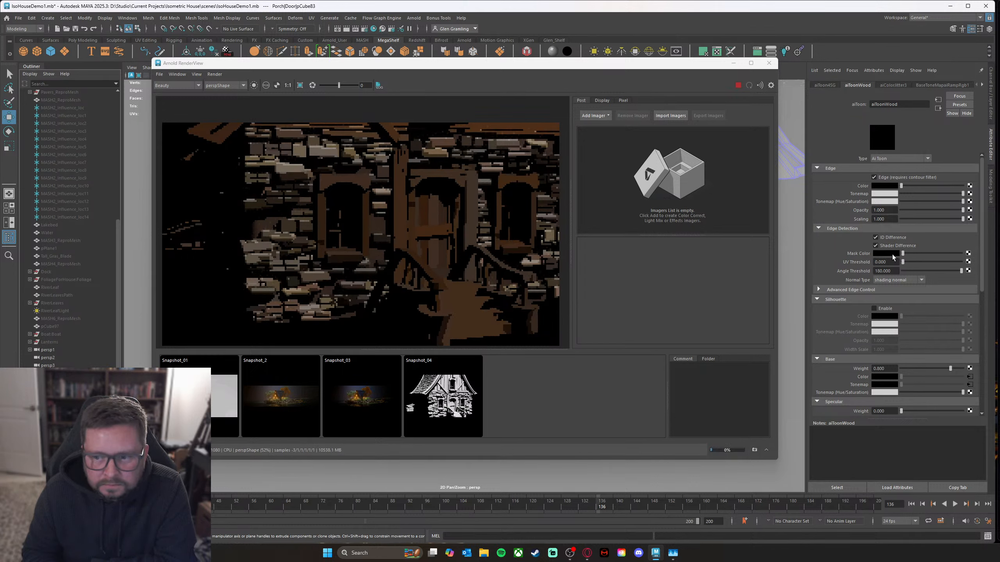
mouse_move(901, 186)
left_mouse_down()
mouse_move(923, 185)
mouse_move(896, 190)
left_mouse_up()
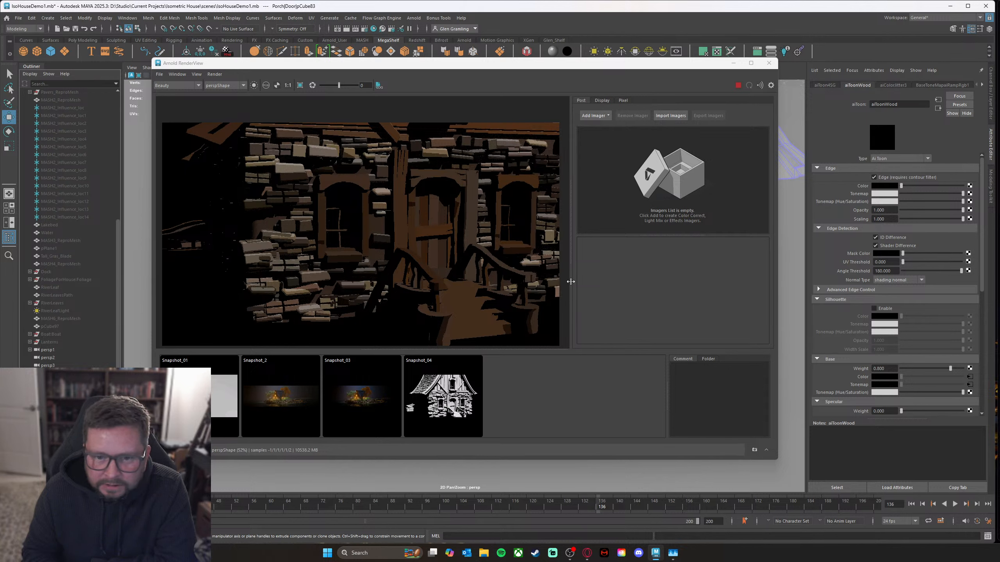
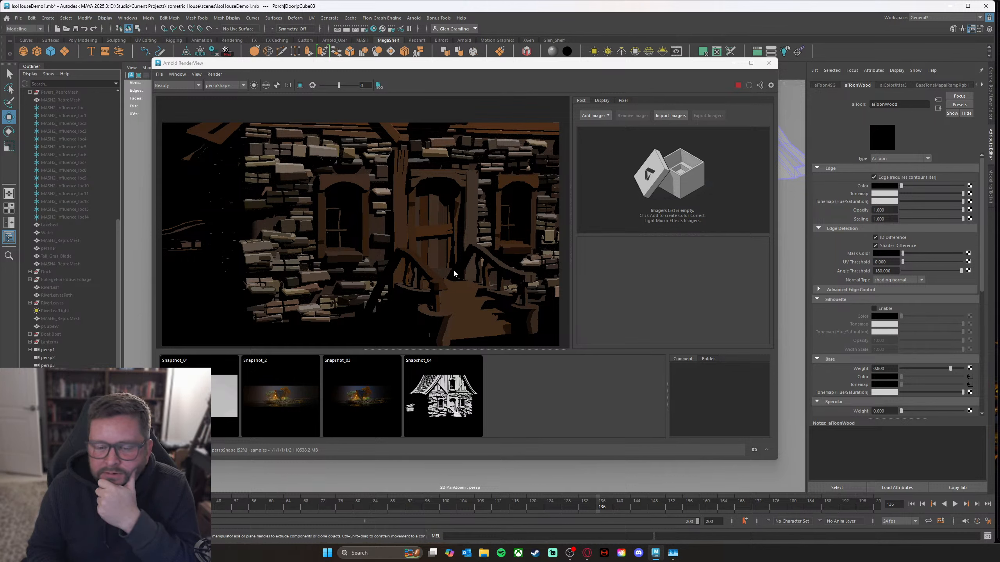
Step: Test aiToonWood's Specular weight at 0.333 in the live render, and reset it to 0
scroll(927, 368, "down", 3)
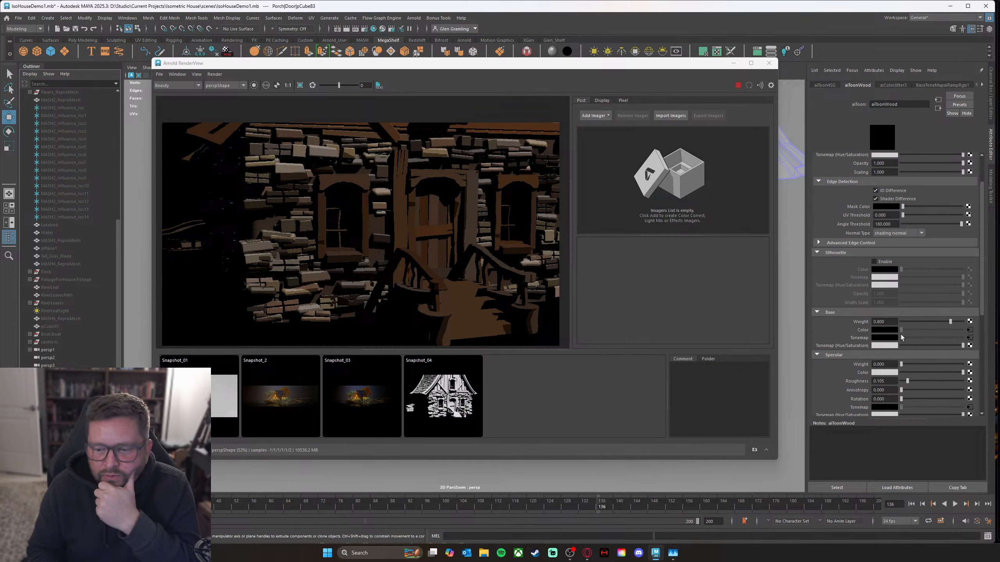
scroll(917, 369, "down", 1)
left_click_drag(901, 341, 921, 341)
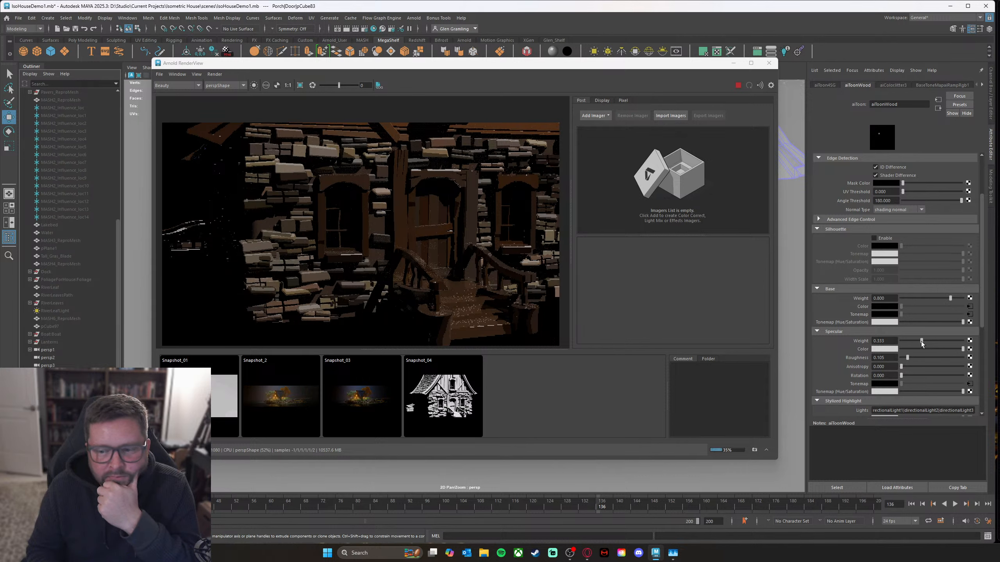
left_click_drag(920, 340, 891, 341)
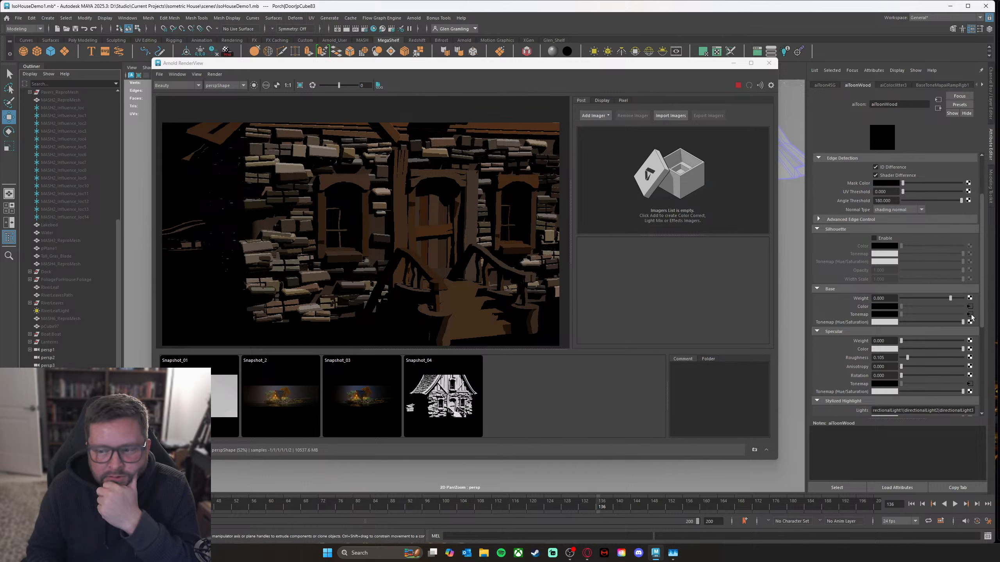
Step: Set aiToonWood's Specular roughness to 0.782 and weight to 0.179, and darken its specular color to a very dark grey
left_click_drag(907, 340, 948, 359)
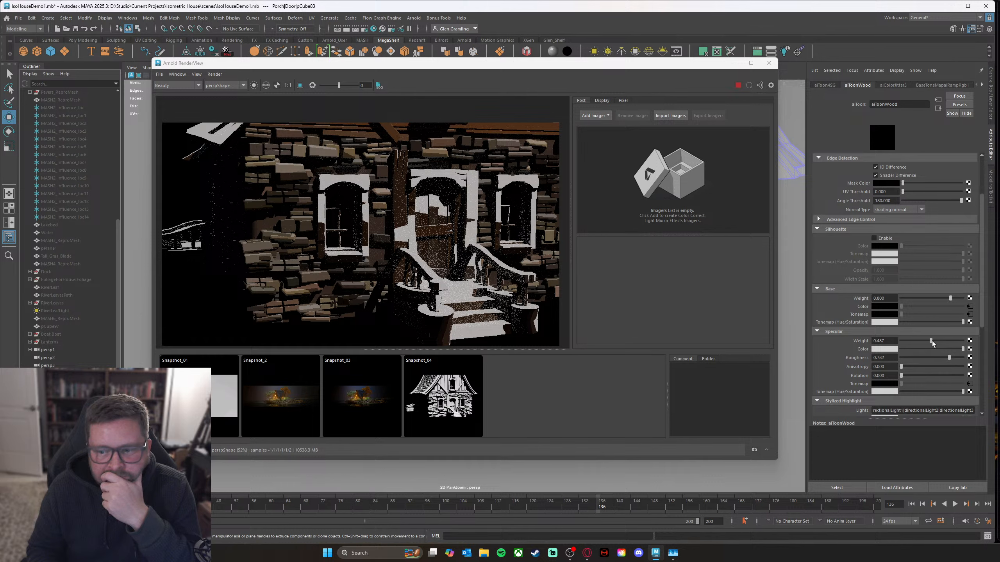
left_click_drag(931, 341, 881, 349)
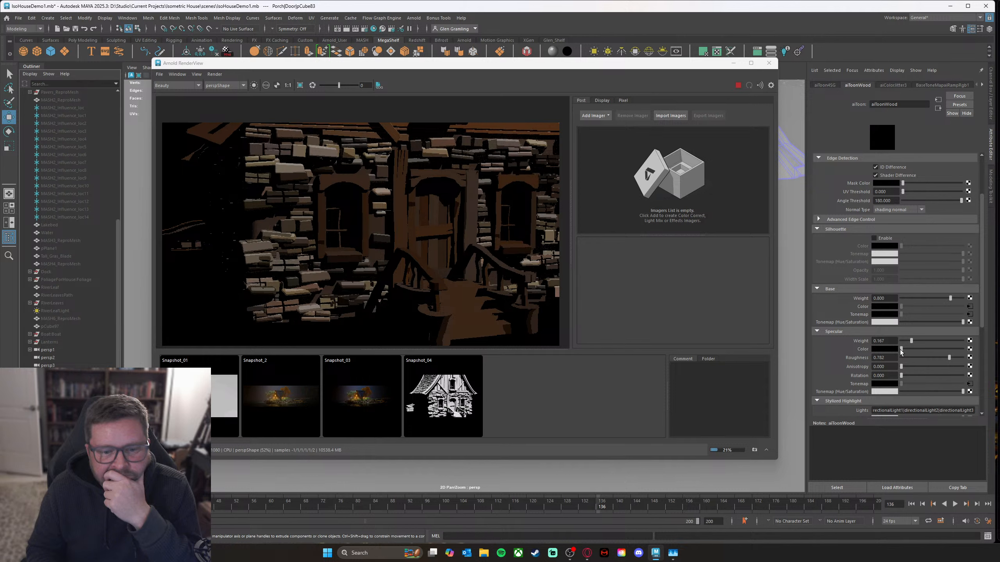
left_click_drag(901, 349, 907, 350)
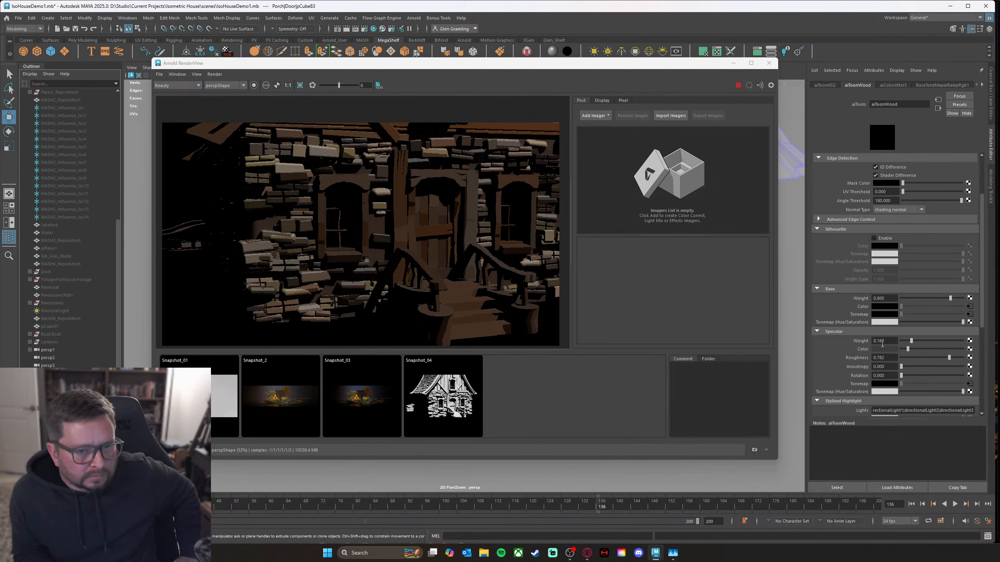
left_click(912, 340)
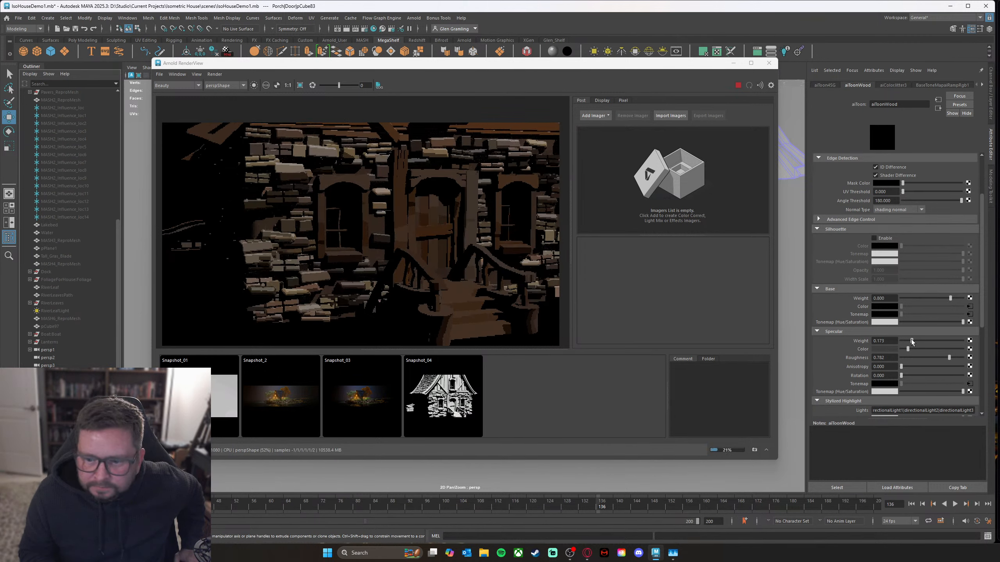
left_click(912, 340)
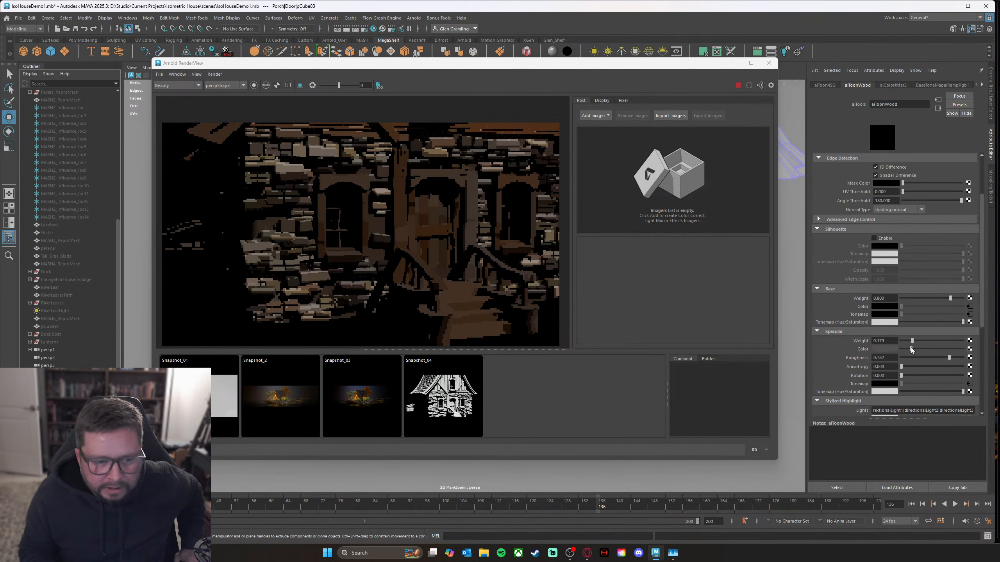
Step: Lighten aiToonWood's specular color slightly to a dark grey and set its Specular roughness to 0.872
left_click_drag(910, 347, 914, 347)
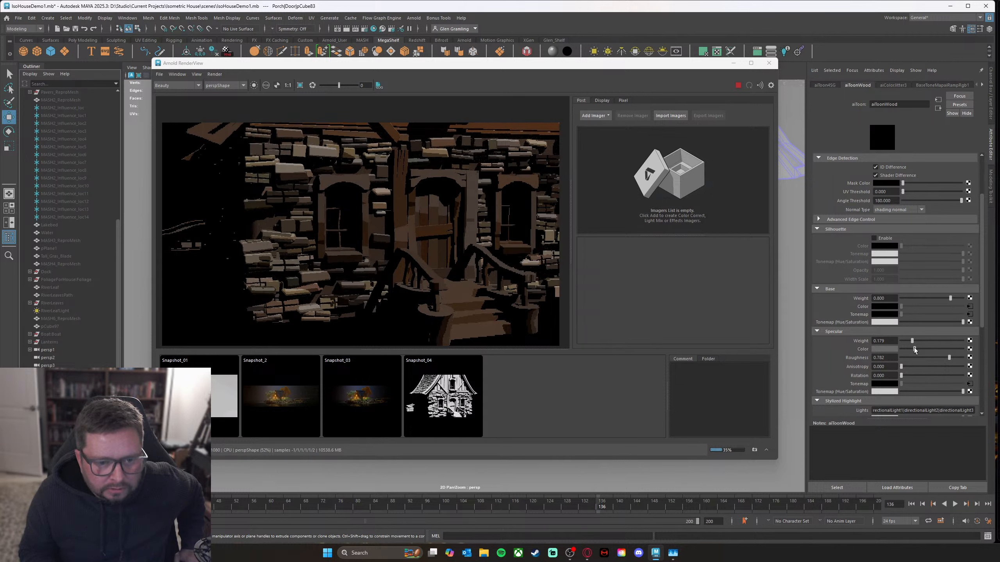
left_click_drag(914, 347, 954, 358)
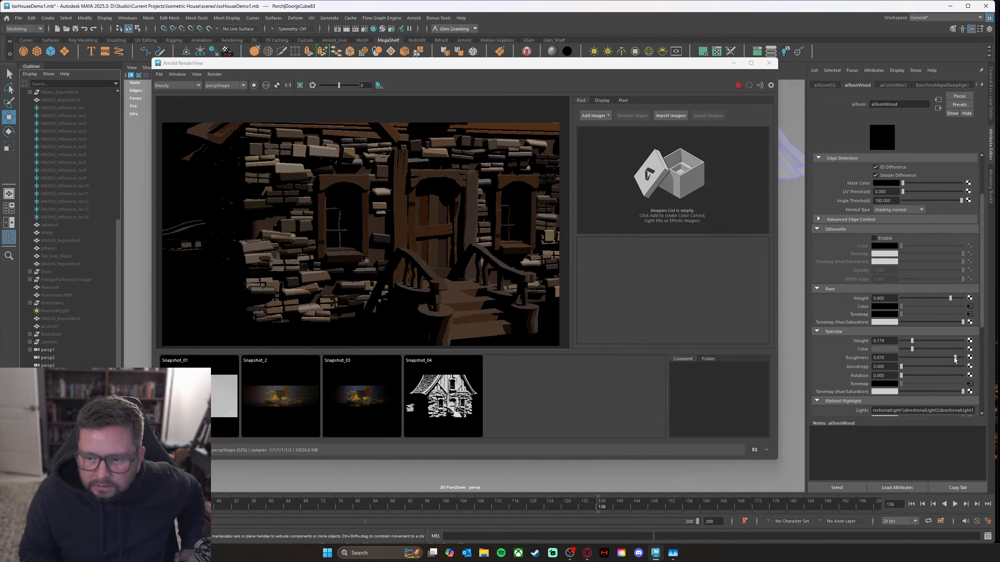
left_click_drag(954, 358, 953, 358)
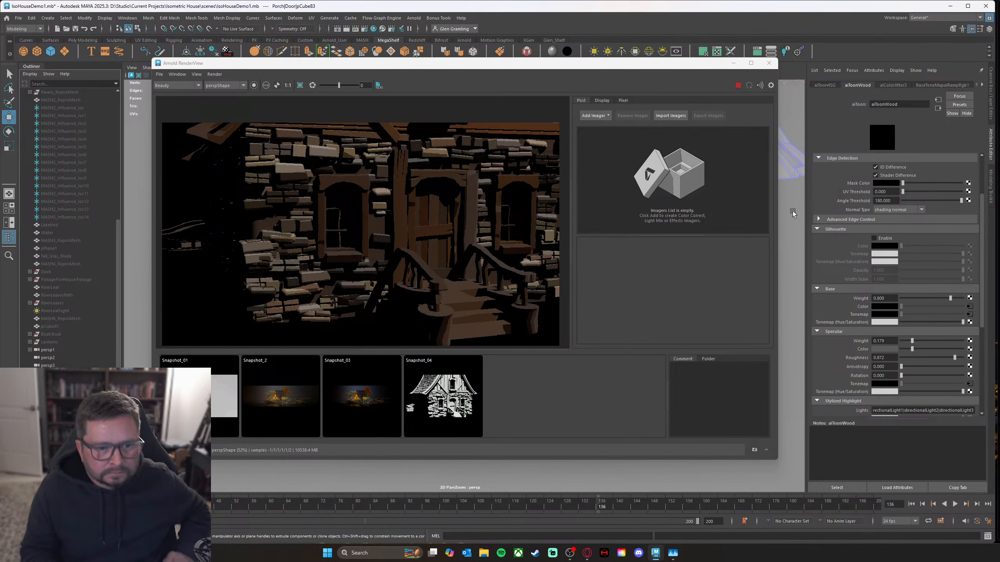
Step: Shift the light stop of aiToonWood's specular tonemap ramp toward its far end and add a stop at position 0.548
left_click_drag(670, 66, 578, 69)
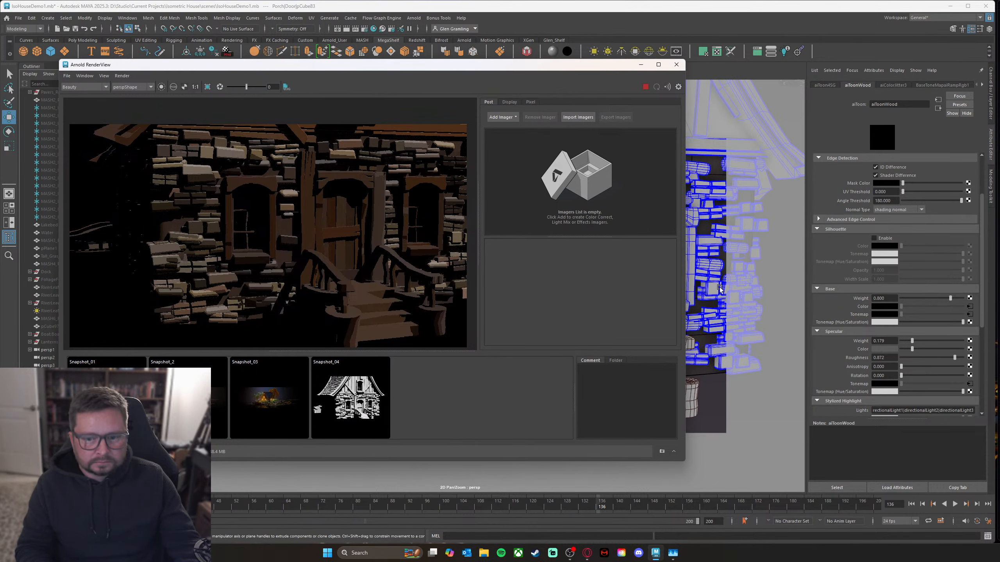
left_click_drag(725, 291, 639, 291, "alt")
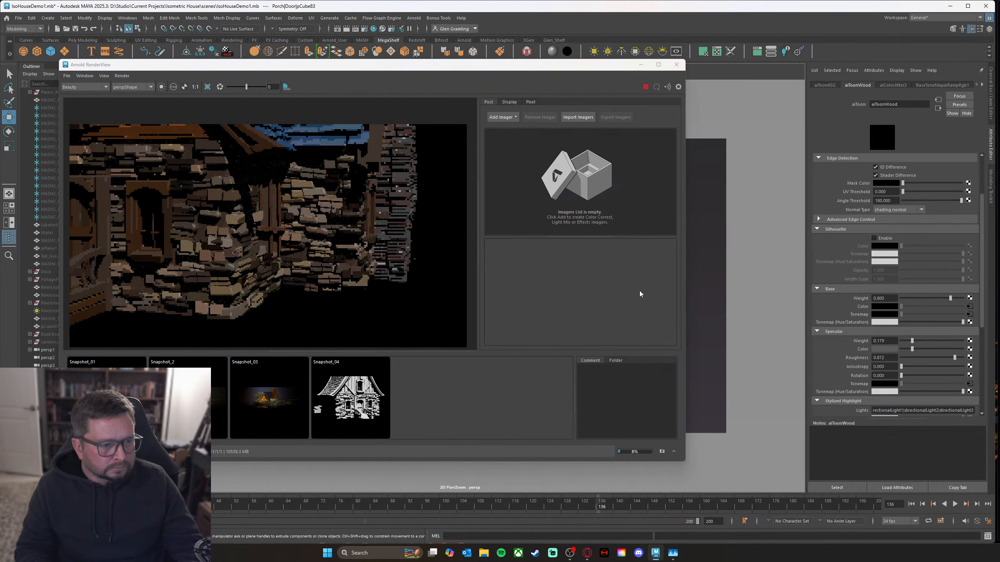
middle_click_drag(707, 306, 816, 315, "alt")
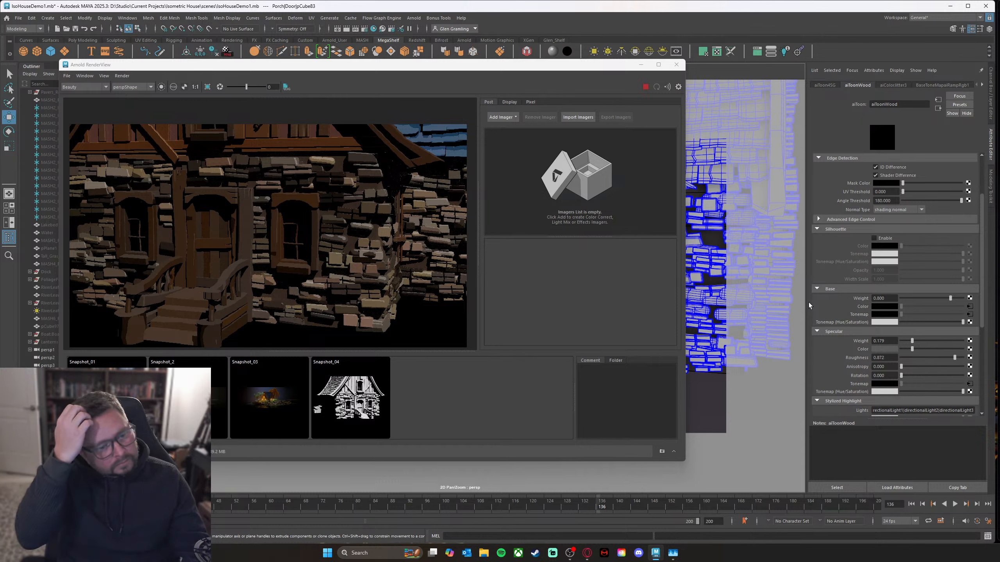
left_click(970, 384)
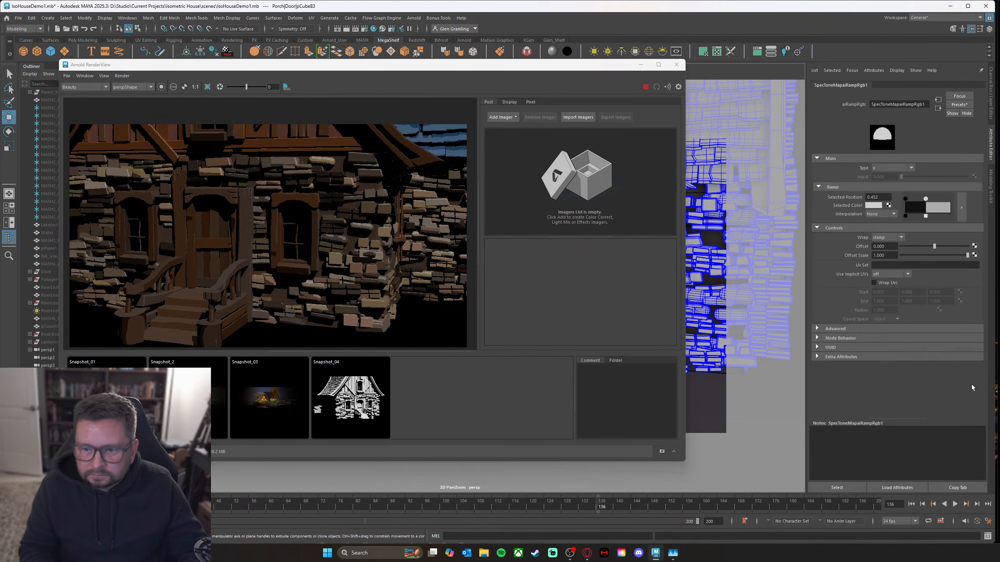
left_click_drag(925, 199, 944, 200)
left_click(930, 207)
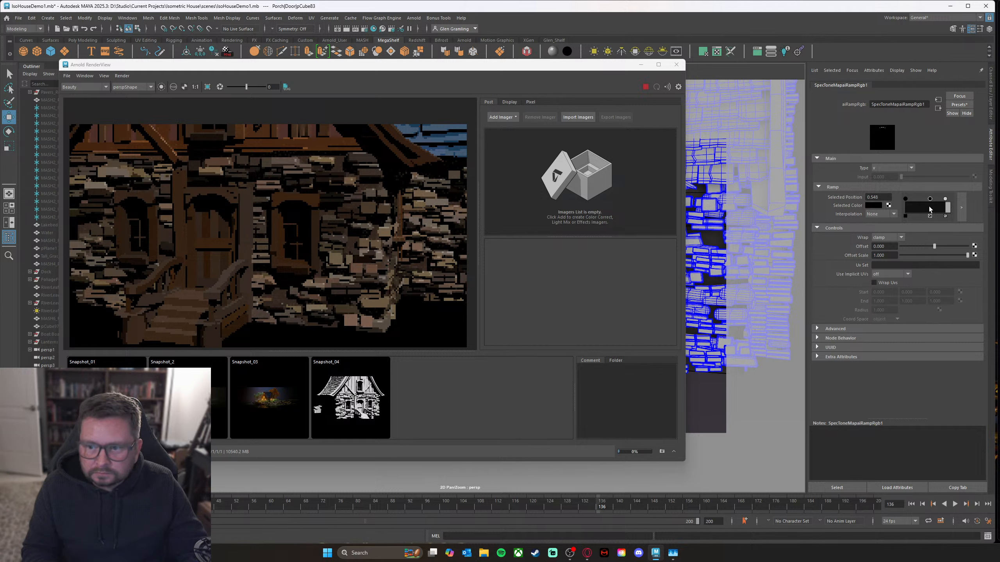
Step: Set the added ramp stop's color value to 0.213 and move the stop to about position 0.748
left_click(872, 208)
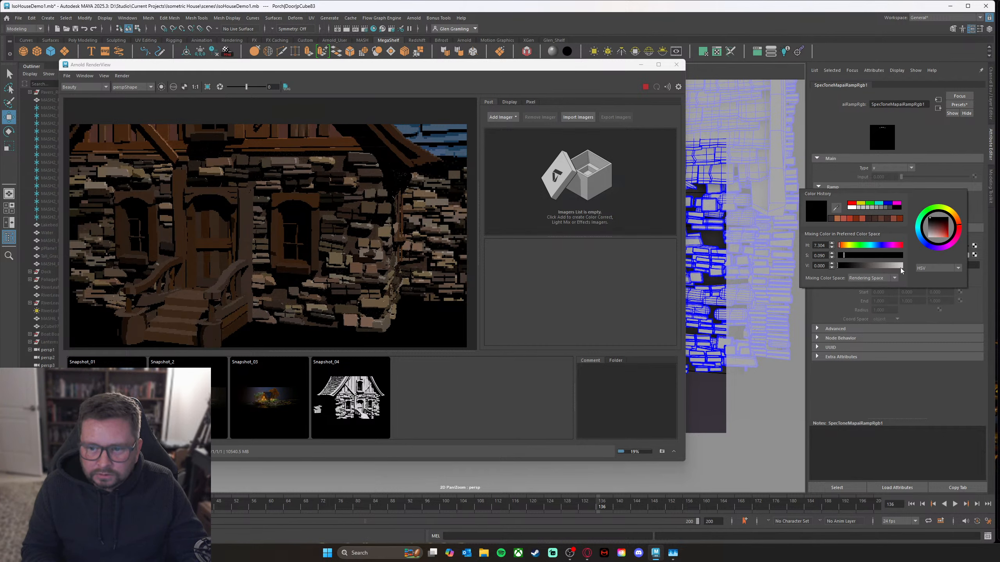
left_click(862, 268)
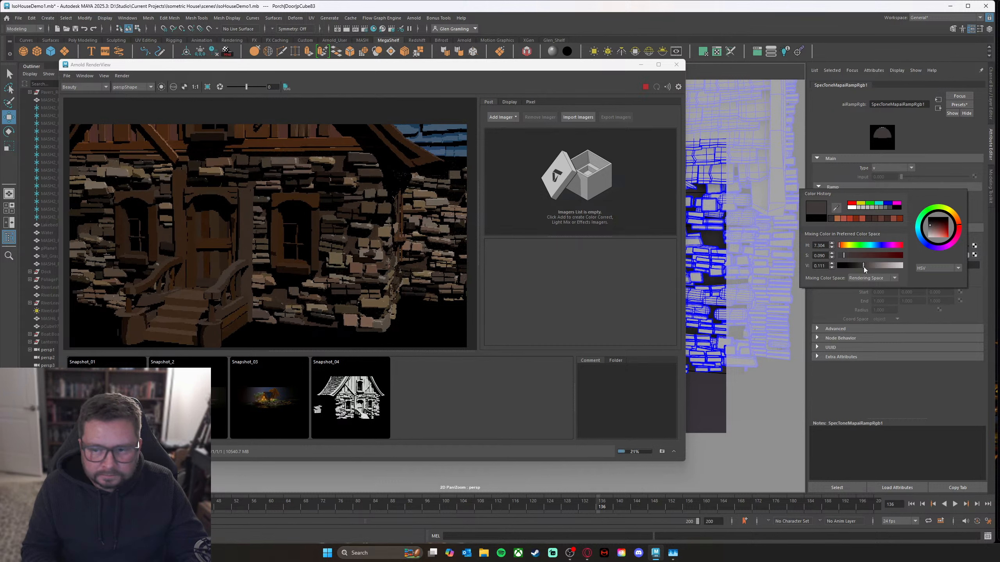
left_click_drag(864, 268, 873, 267)
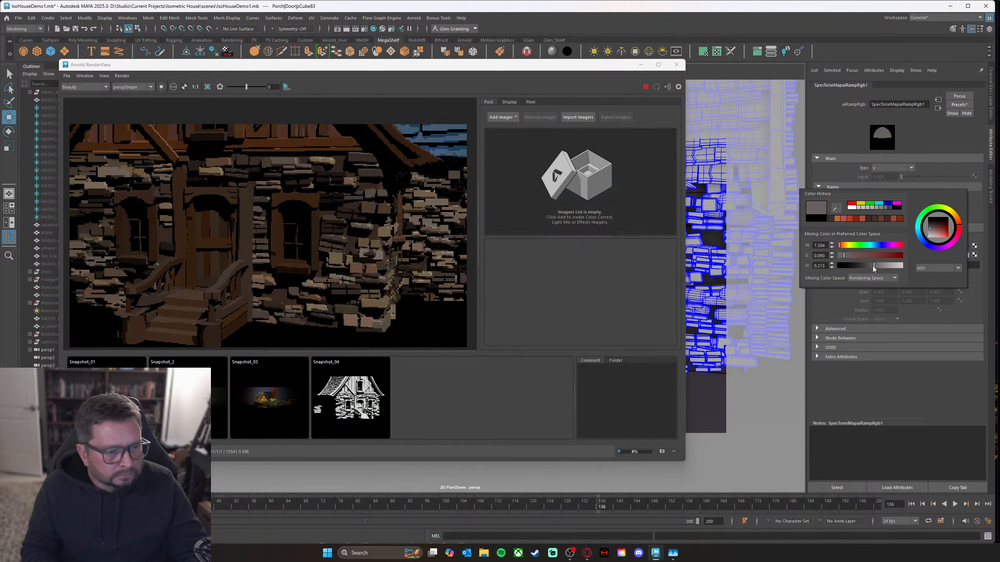
left_click_drag(927, 200, 939, 200)
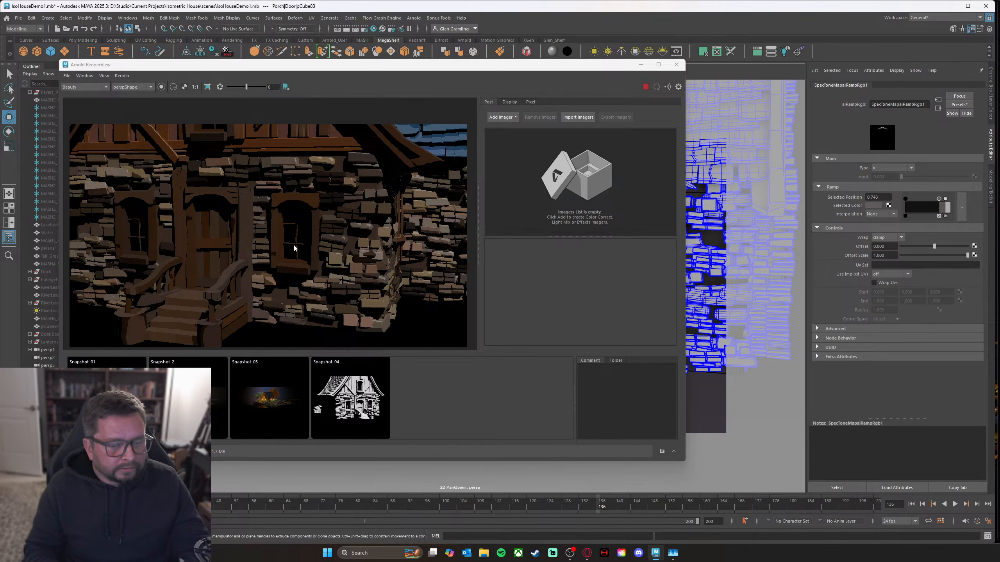
Step: Set the Specular roughness of the wall bricks' aiToonBricks material to 0.840 and darken its specular color to a medium grey
left_click_drag(594, 72, 540, 87)
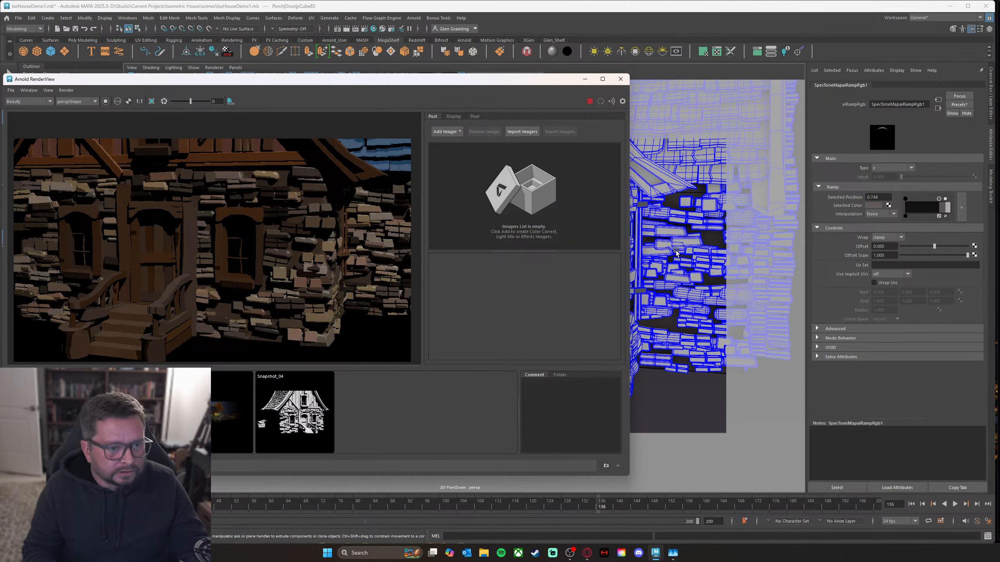
left_click(683, 282)
right_click(683, 281)
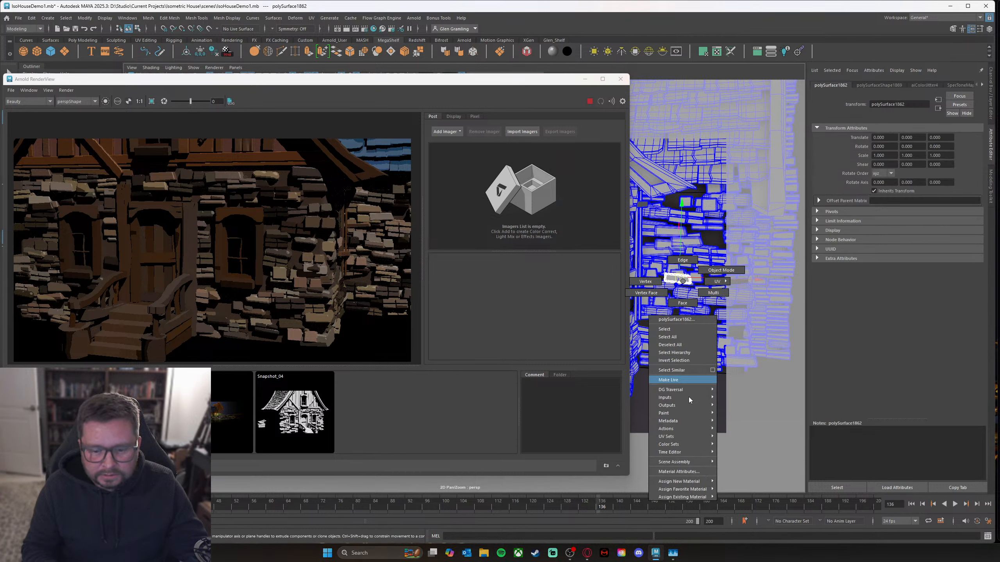
left_click(679, 471)
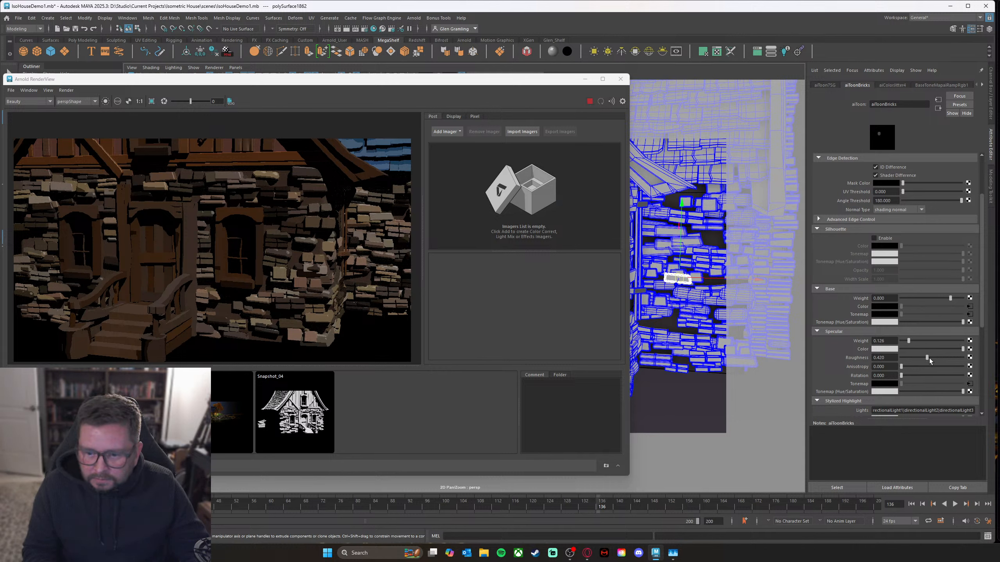
left_click(953, 357)
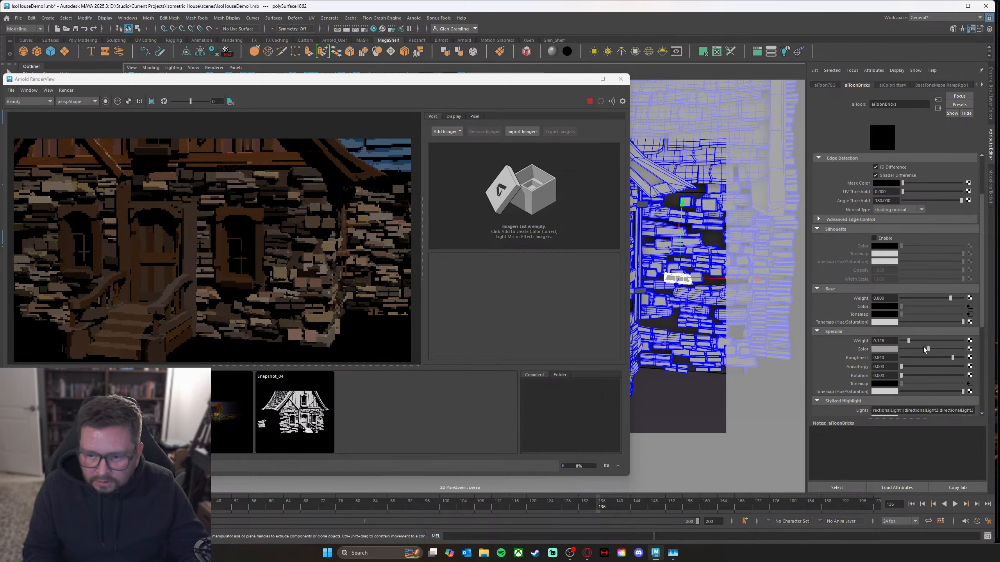
left_click(912, 348)
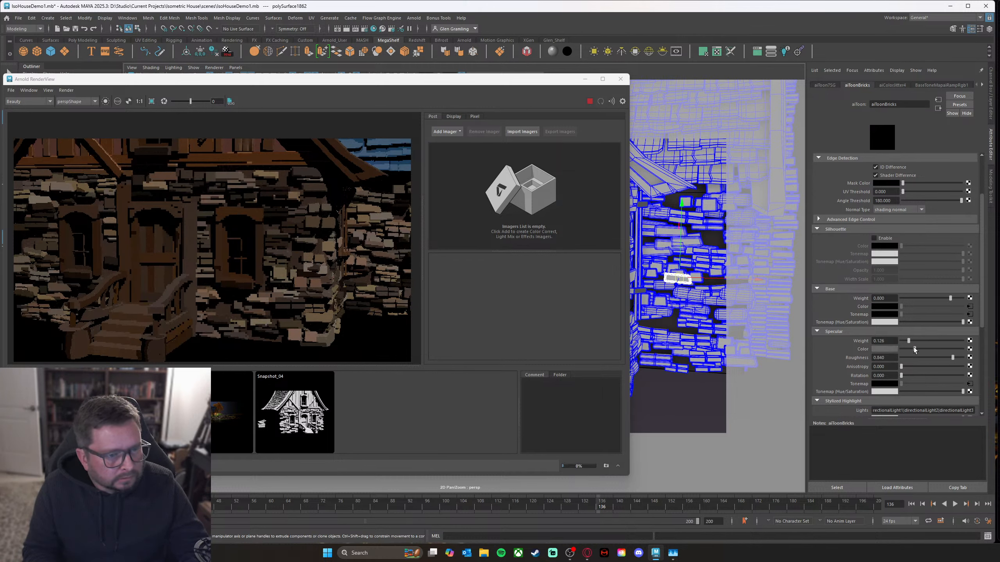
left_click_drag(914, 348, 919, 348)
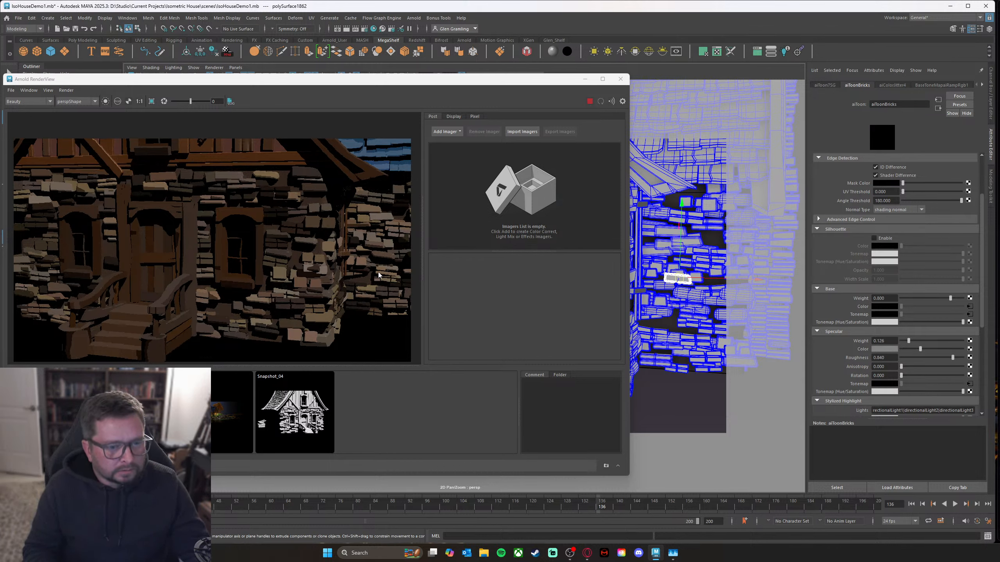
middle_click_drag(308, 224, 303, 304)
middle_click_drag(322, 256, 337, 174)
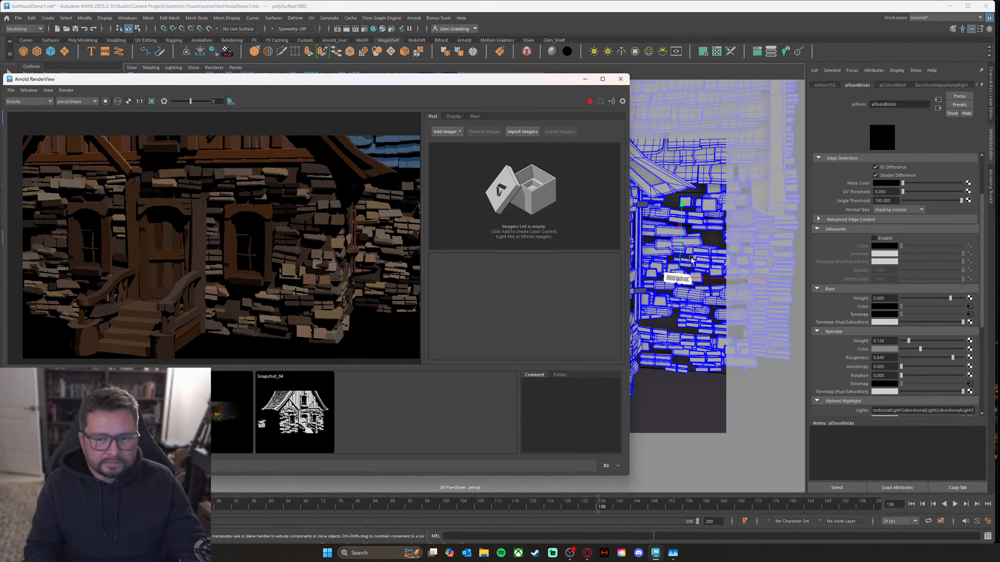
Step: Set aiToonChimneyBricks' Specular weight to 0.128 and roughness to 0.833, and darken its specular color to dark grey
left_click_drag(655, 240, 610, 251, "alt")
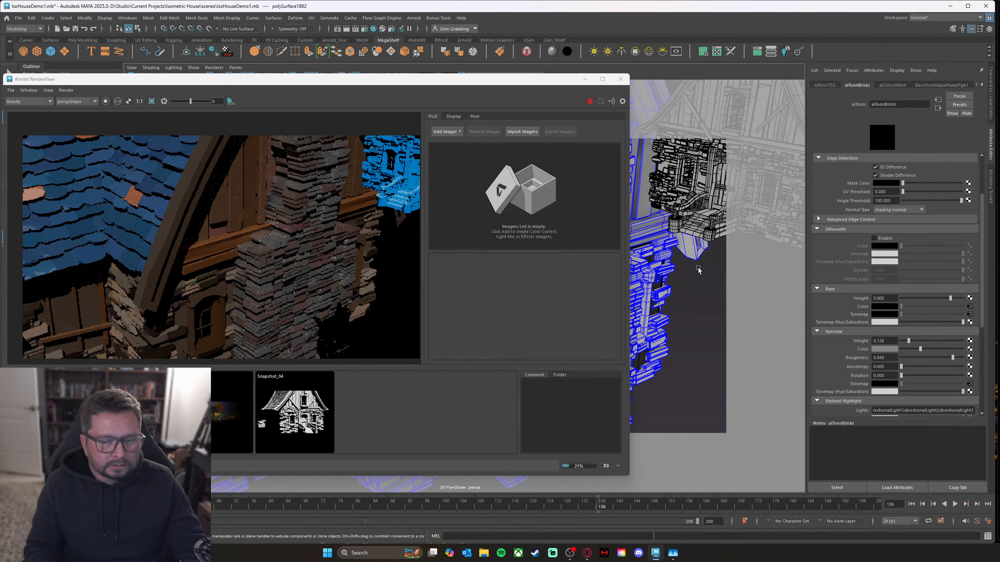
scroll(694, 265, "up", 5)
left_click_drag(690, 268, 702, 281, "alt")
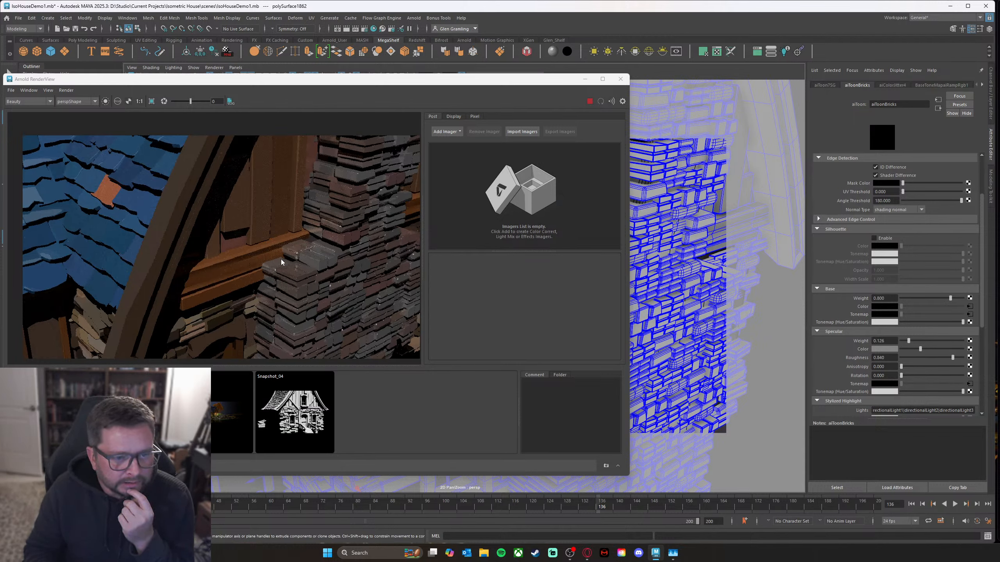
left_click(656, 269)
right_click_drag(656, 269, 669, 460)
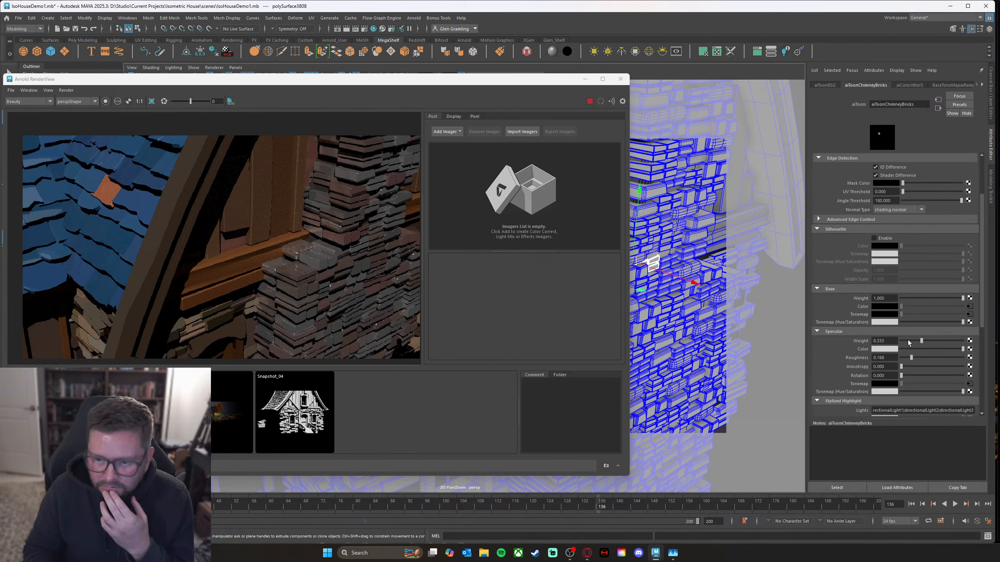
mouse_move(906, 340)
left_mouse_down()
mouse_move(954, 358)
mouse_move(914, 349)
left_mouse_up()
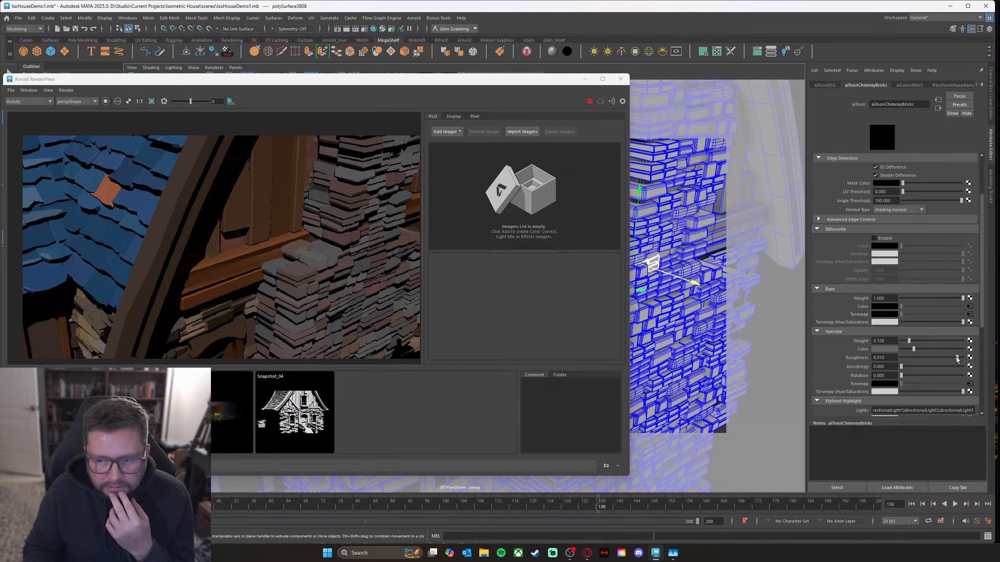
left_click_drag(956, 358, 956, 357)
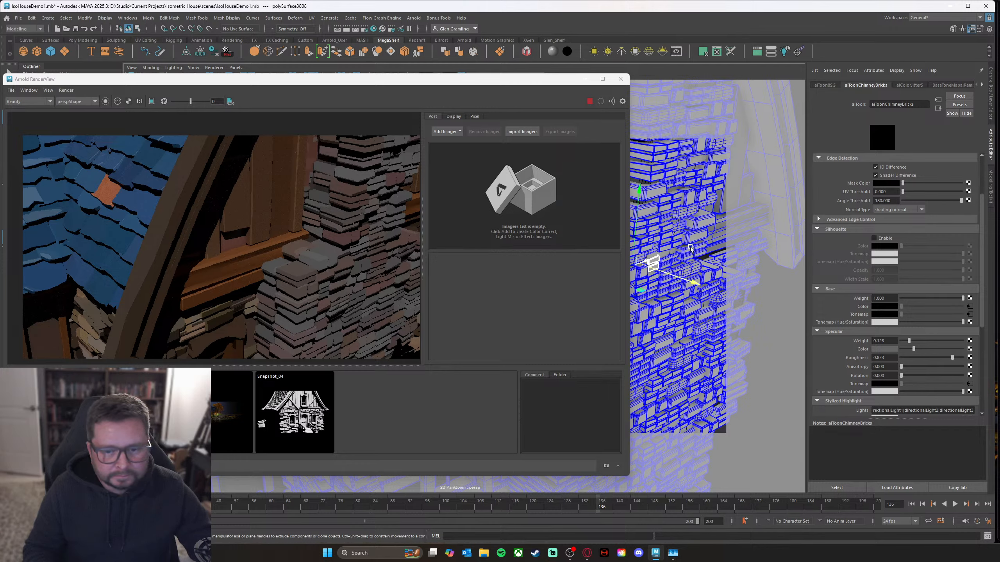
Step: Set the roof shingles' aiToonShingles Specular roughness to 0.821 and darken its specular color to a medium grey
left_click_drag(690, 247, 717, 306, "alt")
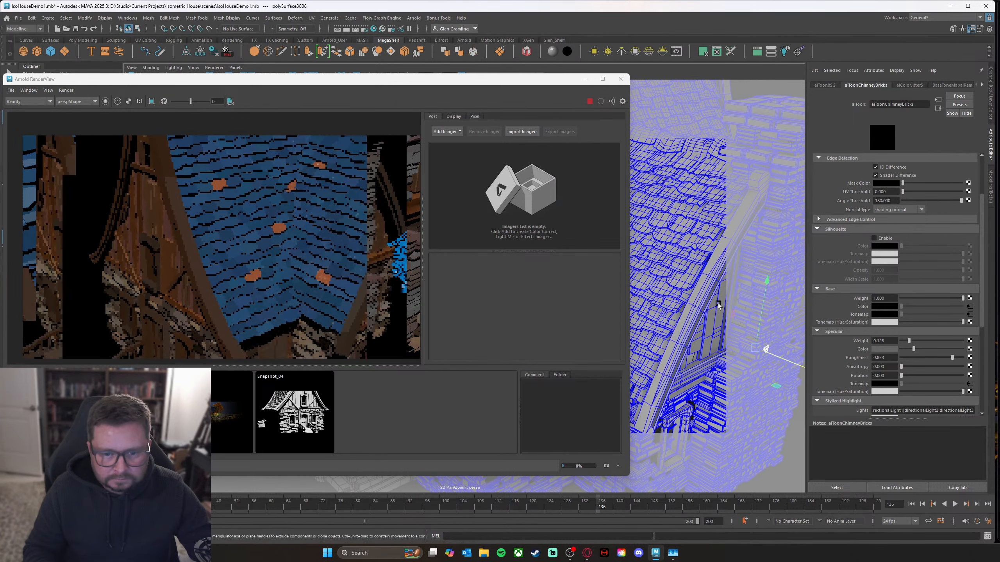
left_click(671, 266)
right_click(674, 269)
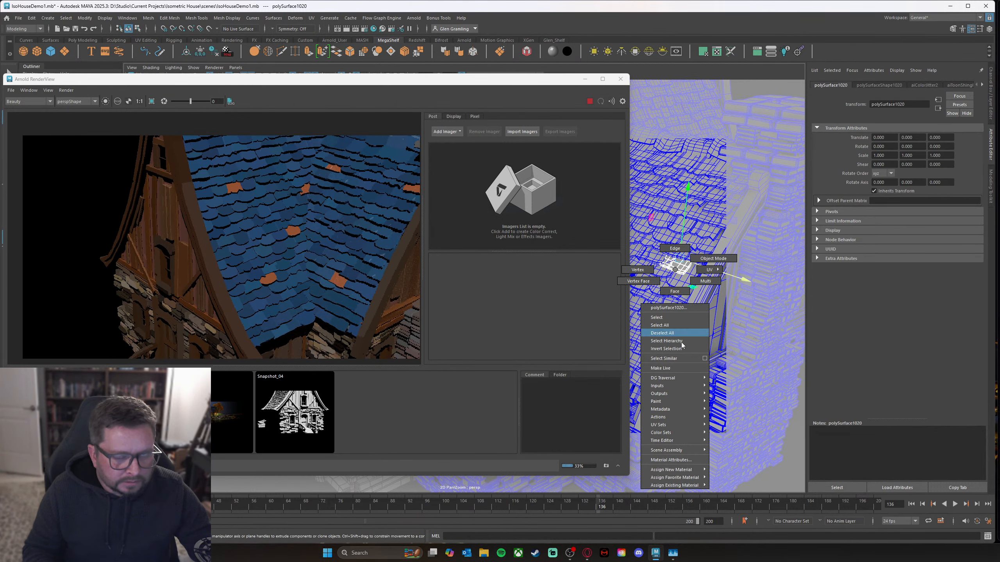
left_click(675, 460)
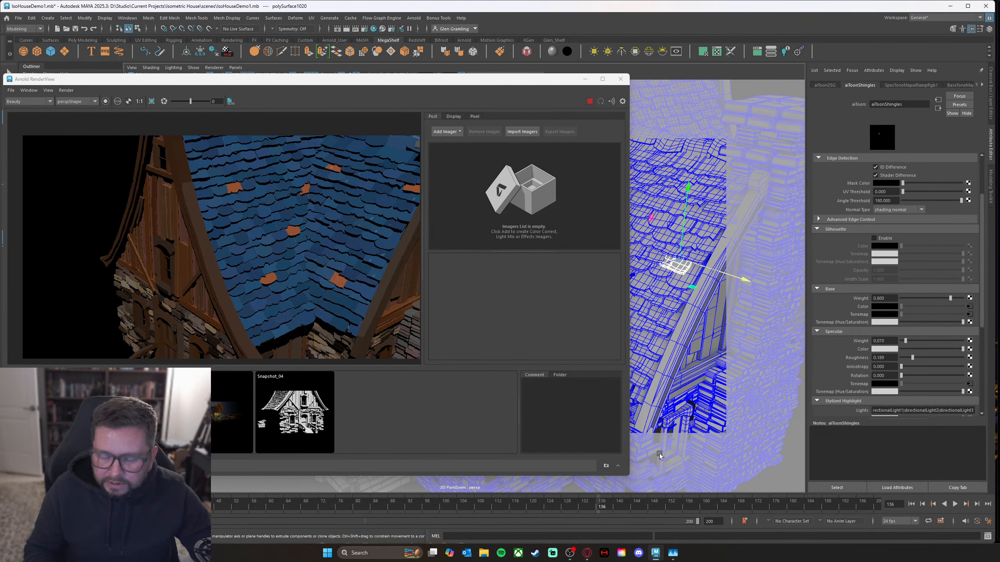
left_click(951, 358)
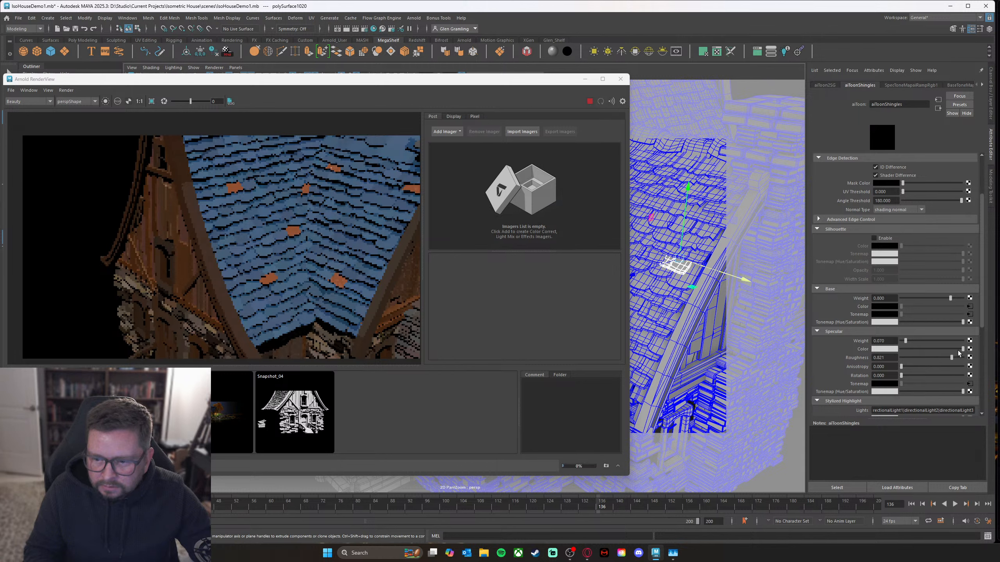
left_click_drag(959, 348, 925, 348)
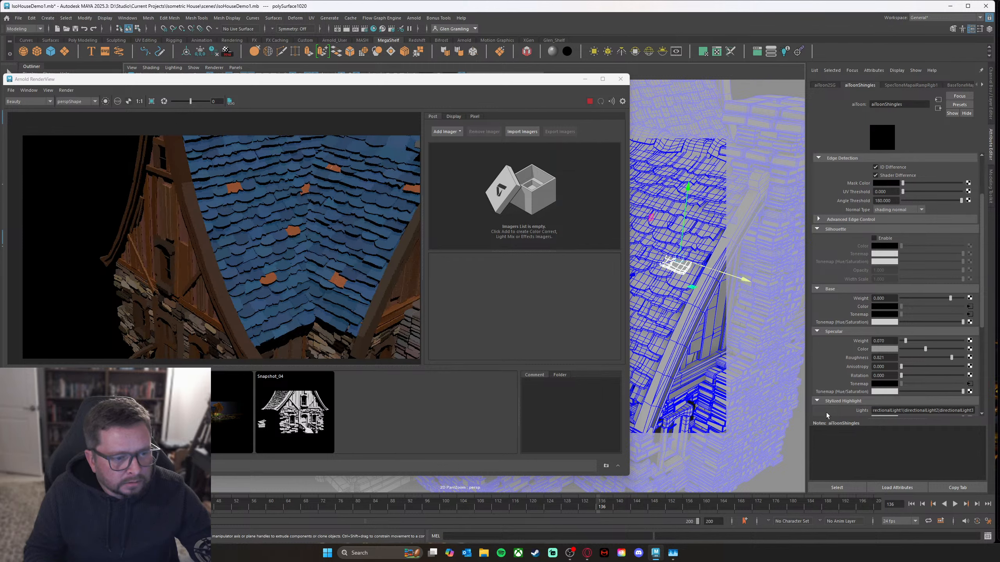
Step: Darken the specular color of the upper house wall's aiToonWoodV material to dark grey and set its Specular roughness to 0.885
left_click_drag(742, 359, 719, 362, "alt")
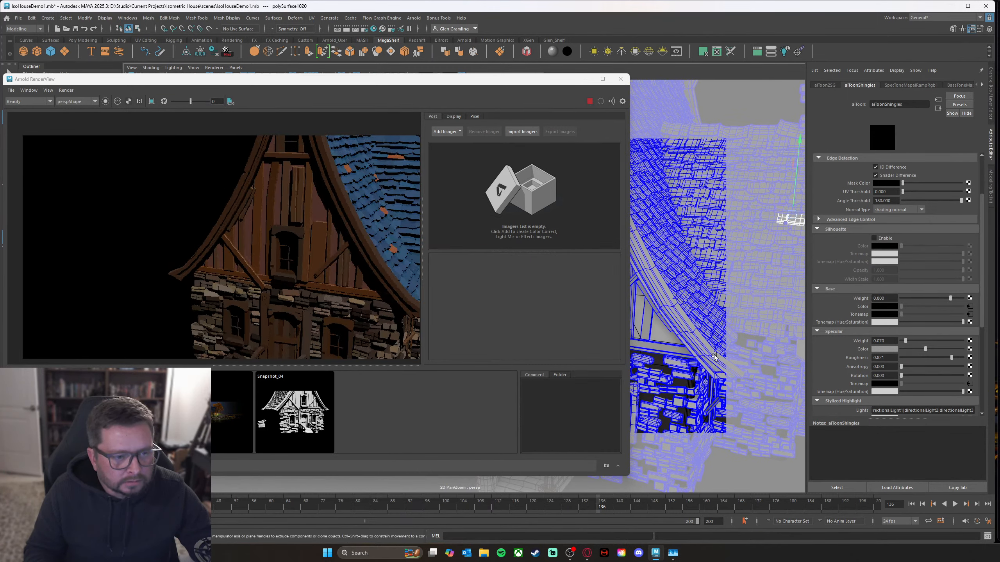
left_click_drag(667, 332, 678, 338, "alt")
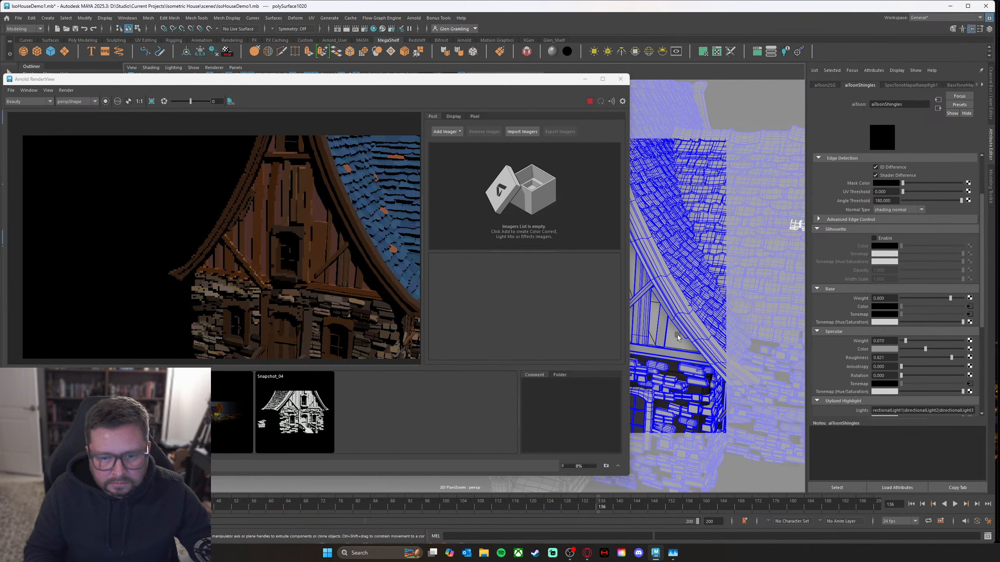
left_click(678, 337)
right_click_drag(675, 337, 692, 509)
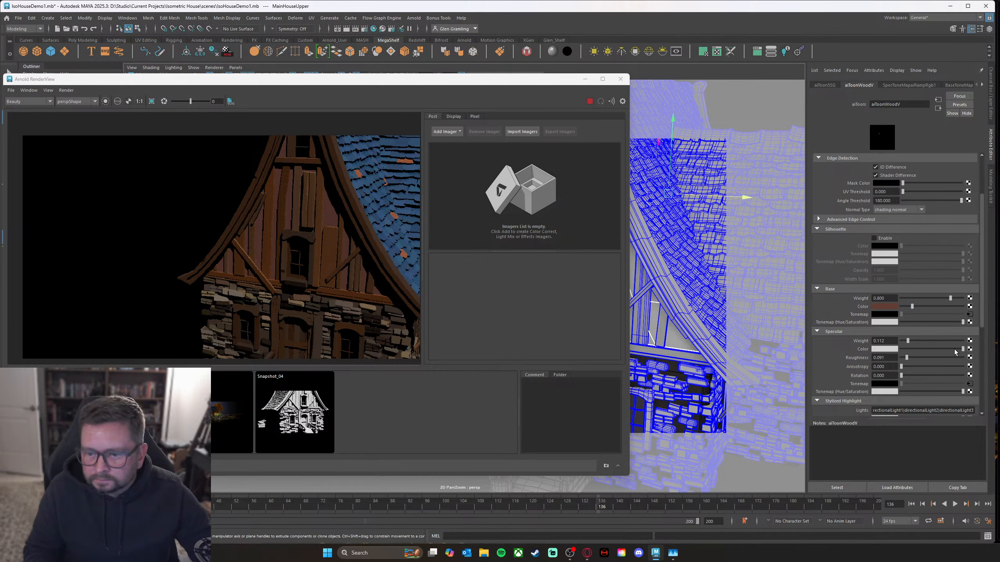
left_click(913, 350)
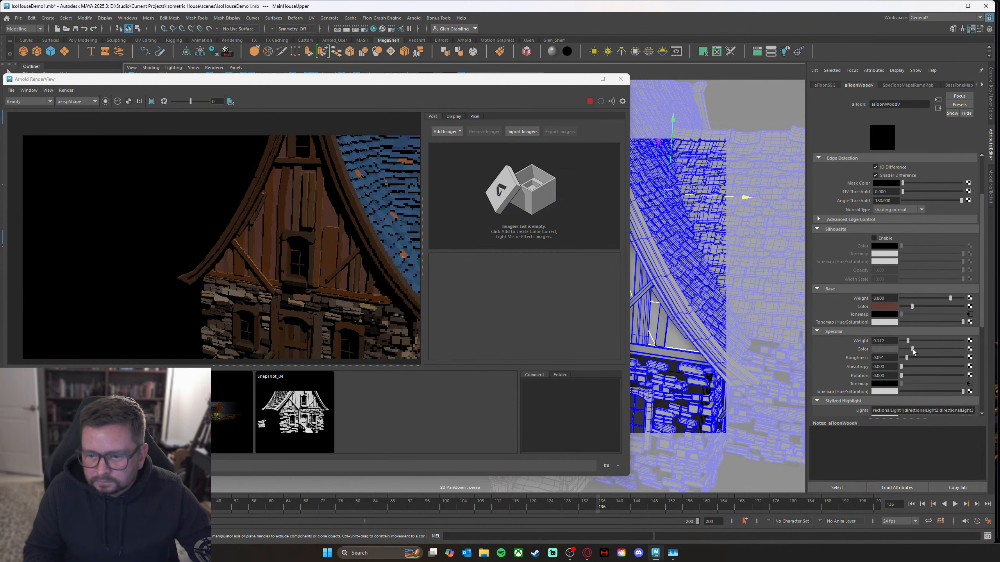
left_click_drag(908, 358, 955, 360)
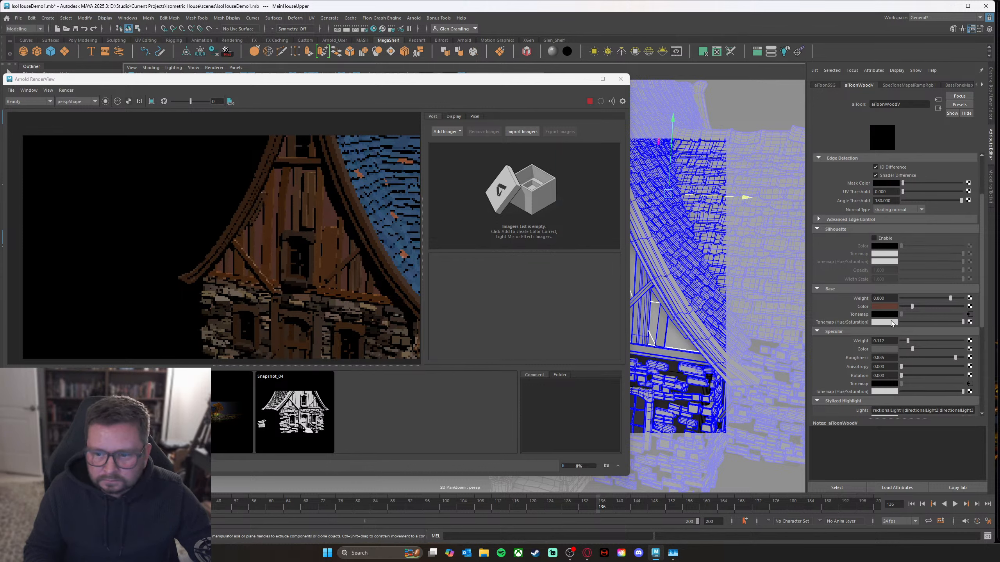
Step: Change aiToonWoodV's base color to a more yellowish brown with hue about 30, saturation 0.519 and value 0.223
left_click(887, 307)
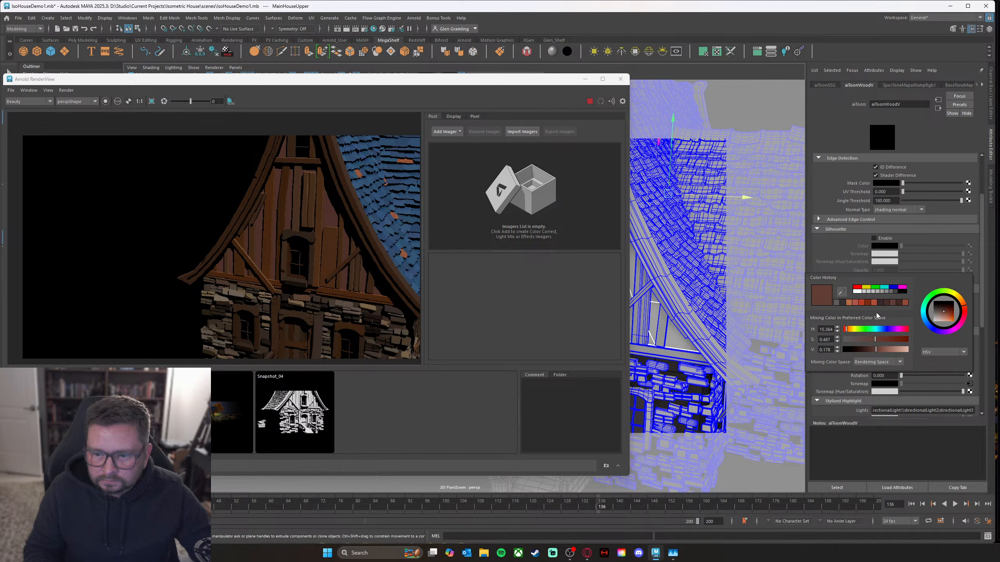
left_click(849, 303)
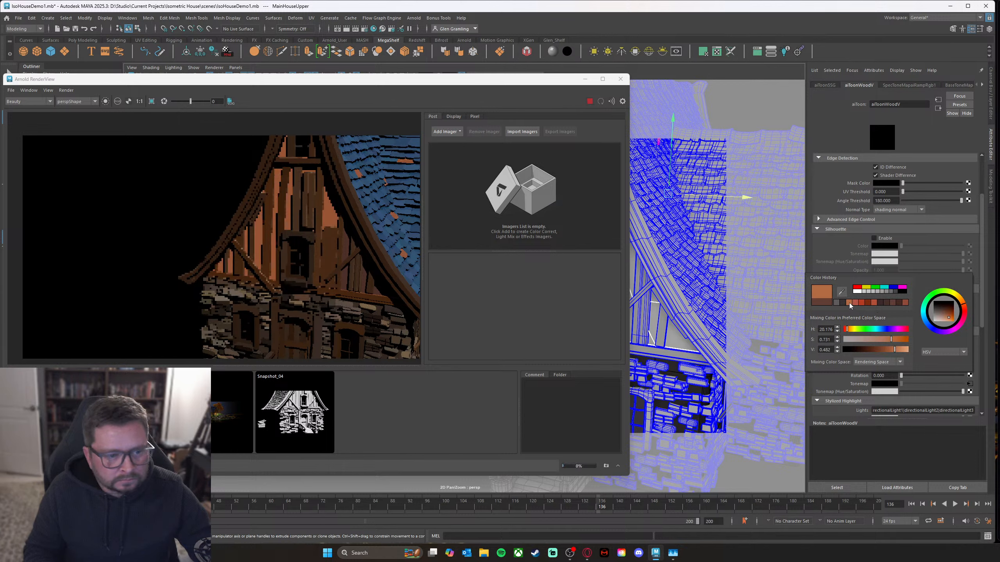
mouse_move(888, 341)
left_mouse_down()
mouse_move(860, 339)
mouse_move(877, 350)
mouse_move(874, 337)
left_mouse_up()
left_click(891, 350)
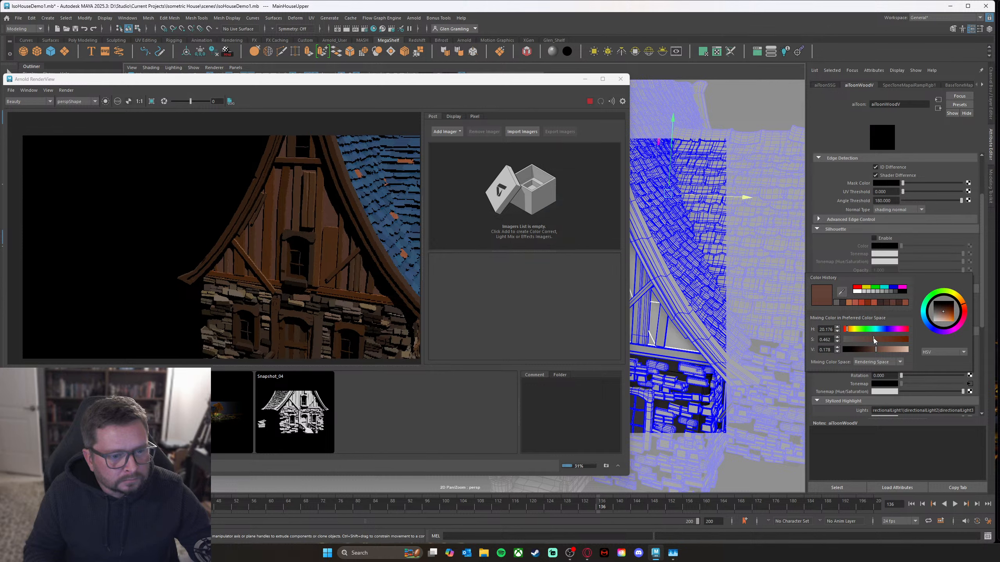
left_click_drag(874, 340, 880, 350)
left_click(962, 303)
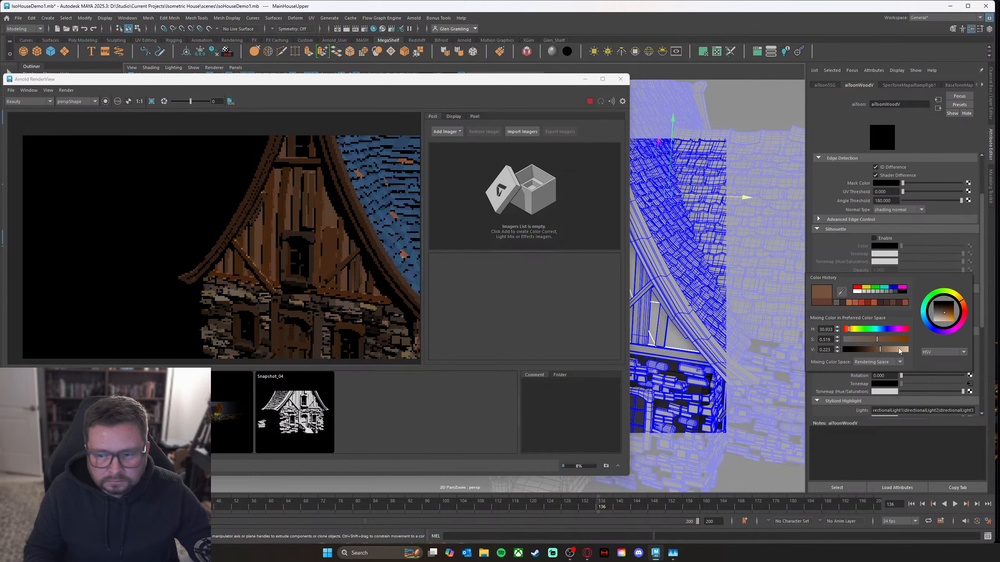
Step: Darken aiToonWoodV's base color by lowering its value, and check the rendered house from the gable and chimney sides
left_click_drag(880, 349, 862, 350)
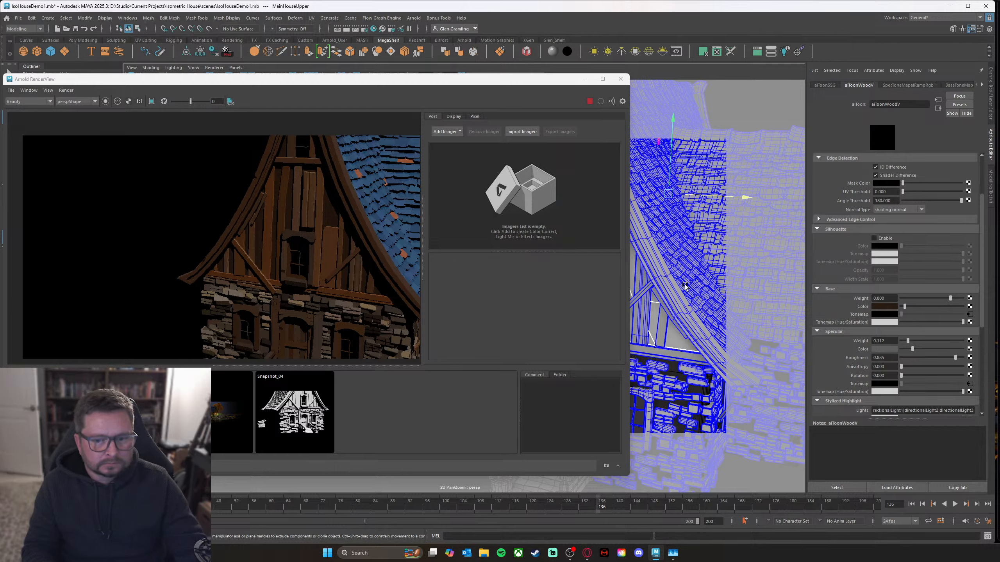
left_click_drag(685, 287, 728, 292, "alt")
right_click_drag(728, 291, 645, 297, "alt")
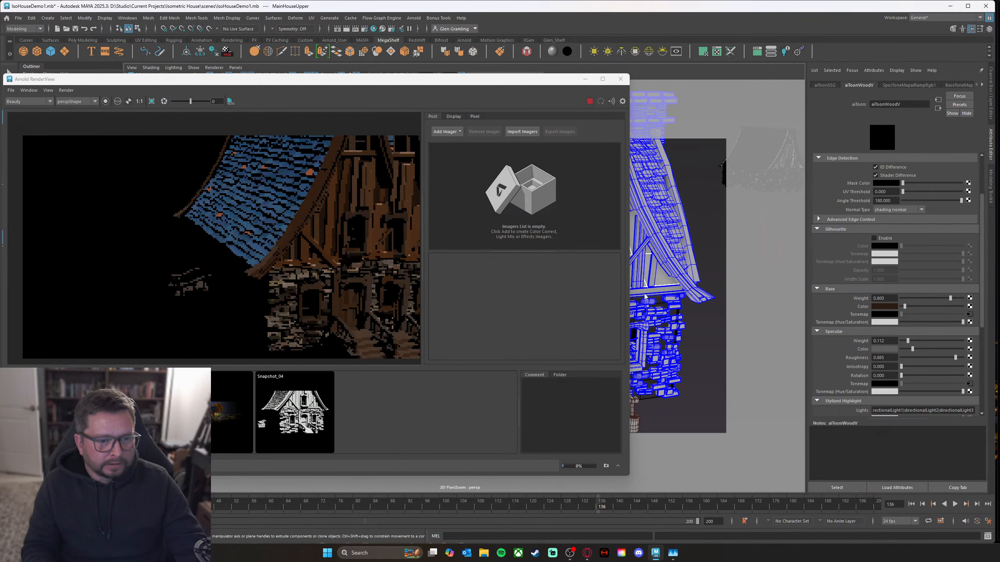
left_click_drag(645, 298, 697, 319, "alt")
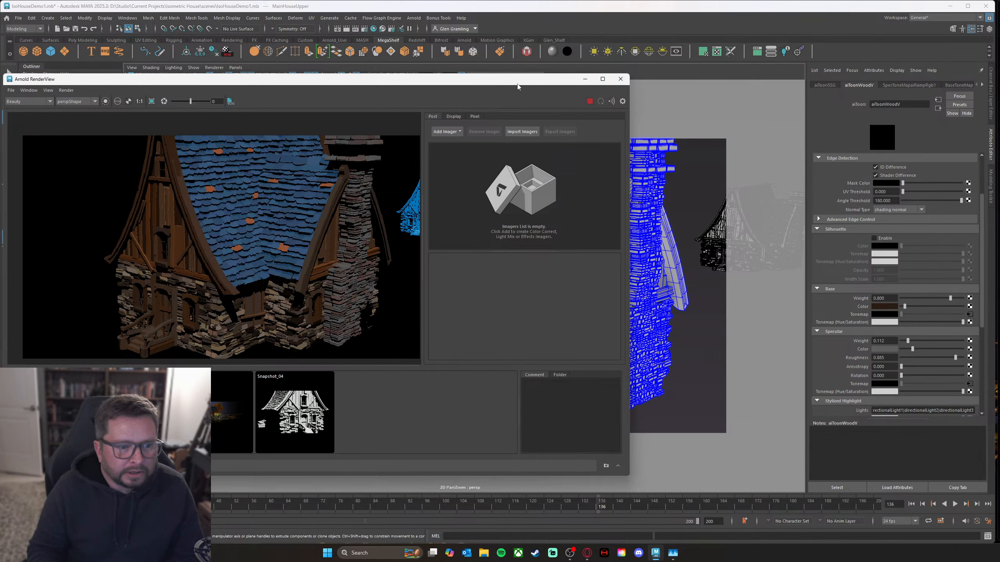
left_click_drag(537, 77, 556, 78)
mouse_move(714, 312)
left_mouse_down("alt")
mouse_move(708, 321)
mouse_move(731, 319)
mouse_move(720, 321)
left_mouse_up("alt")
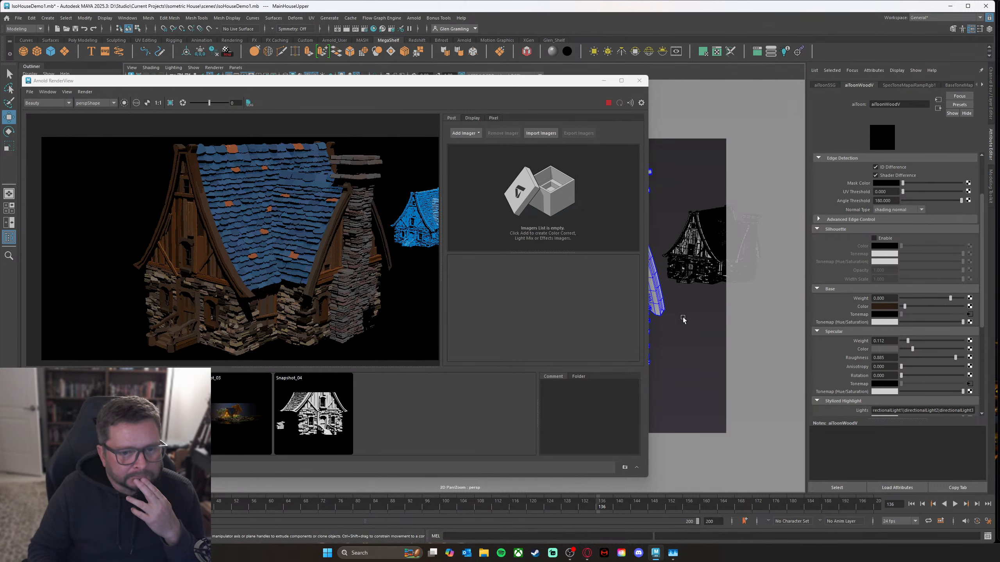
Step: Enlarge the Arnold RenderView and zoom in on the rendered roof and chimney
left_click_drag(650, 77, 778, 22)
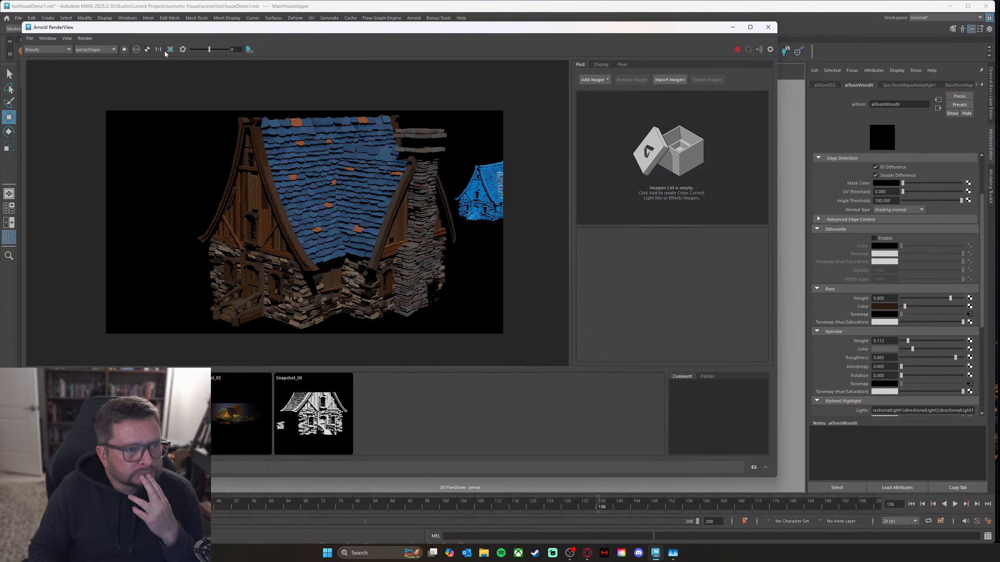
scroll(295, 228, "up", 3)
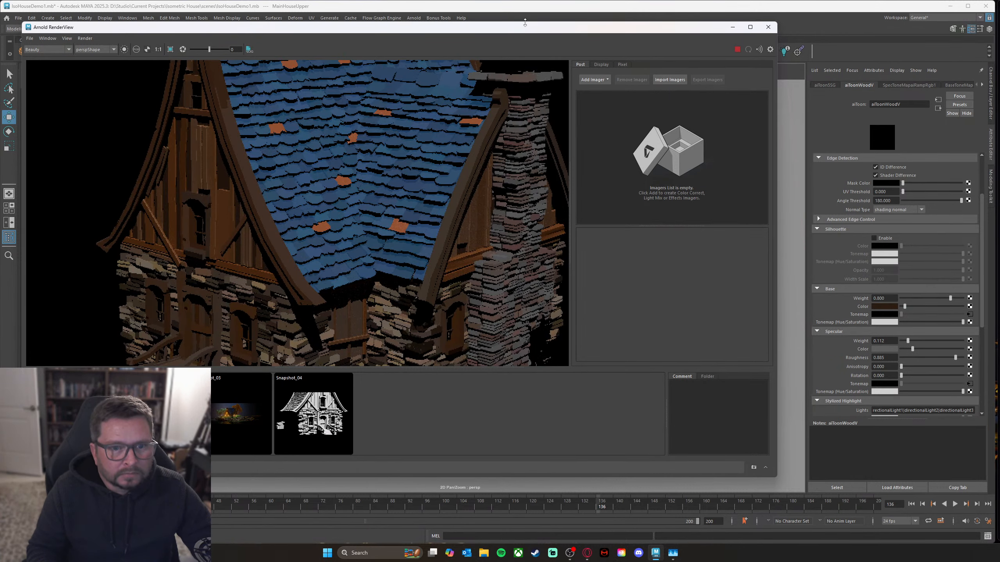
left_click_drag(530, 29, 547, 51)
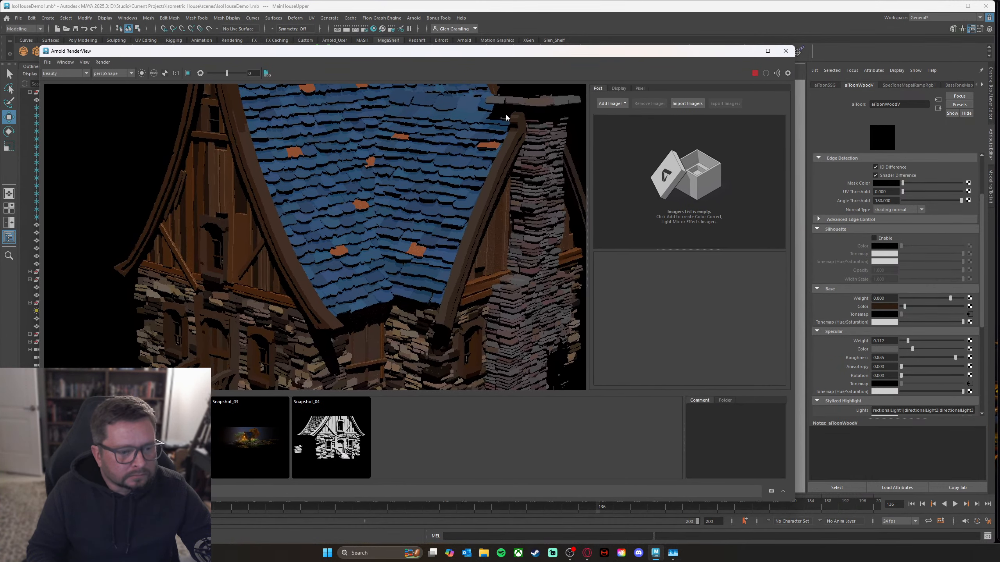
left_click_drag(335, 55, 346, 56)
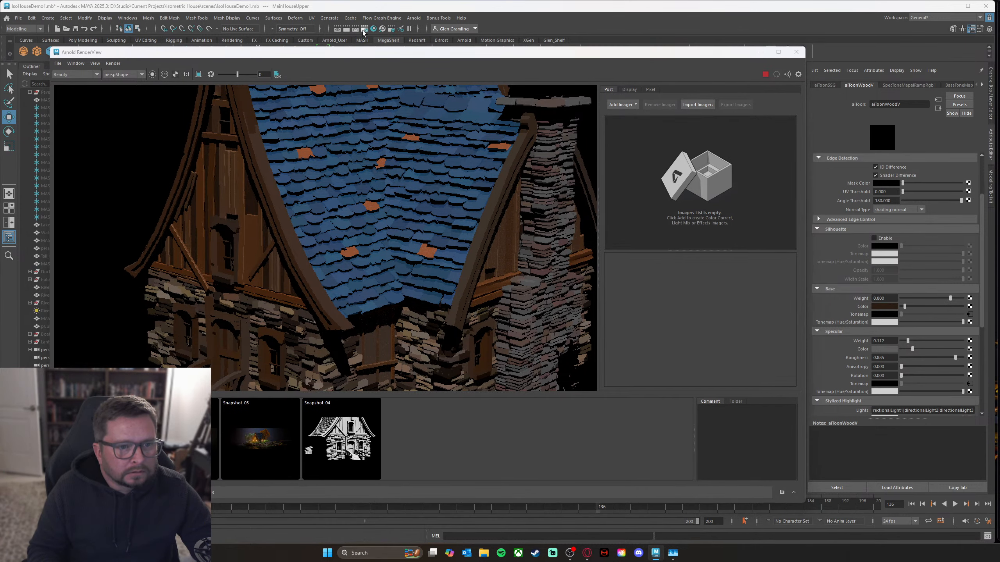
Step: Try a Camera (AA) sampling of -2 in the render settings, and restore it to -1
left_click(363, 29)
left_click(746, 162)
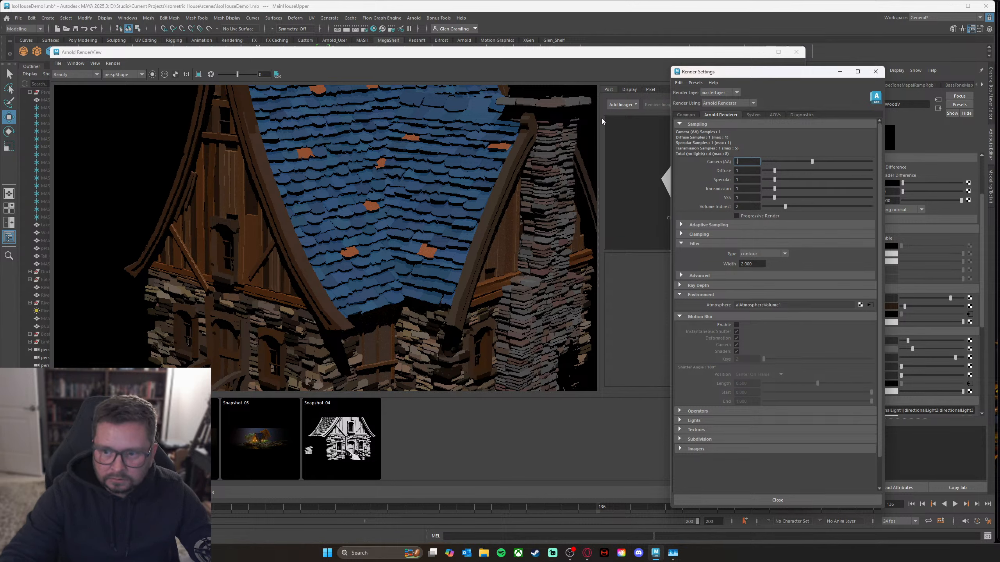
key("BackSpace")
type("2")
key("Return")
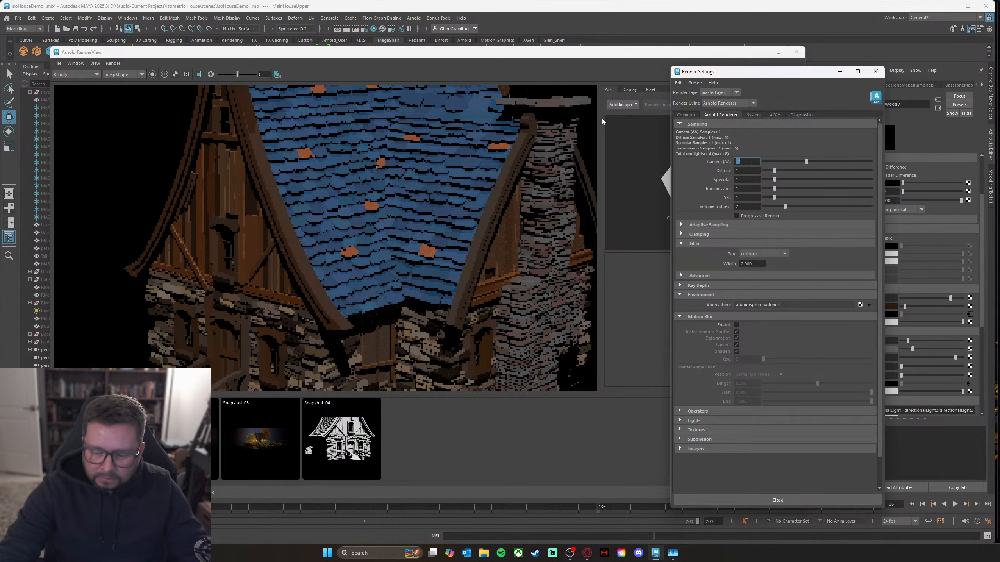
type("-1")
key("Return")
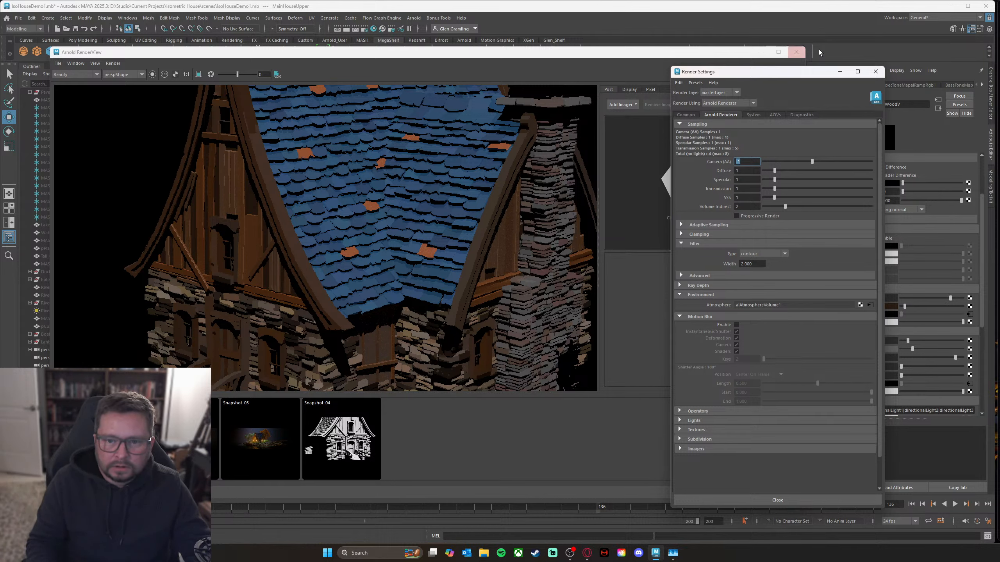
left_click_drag(788, 73, 761, 83)
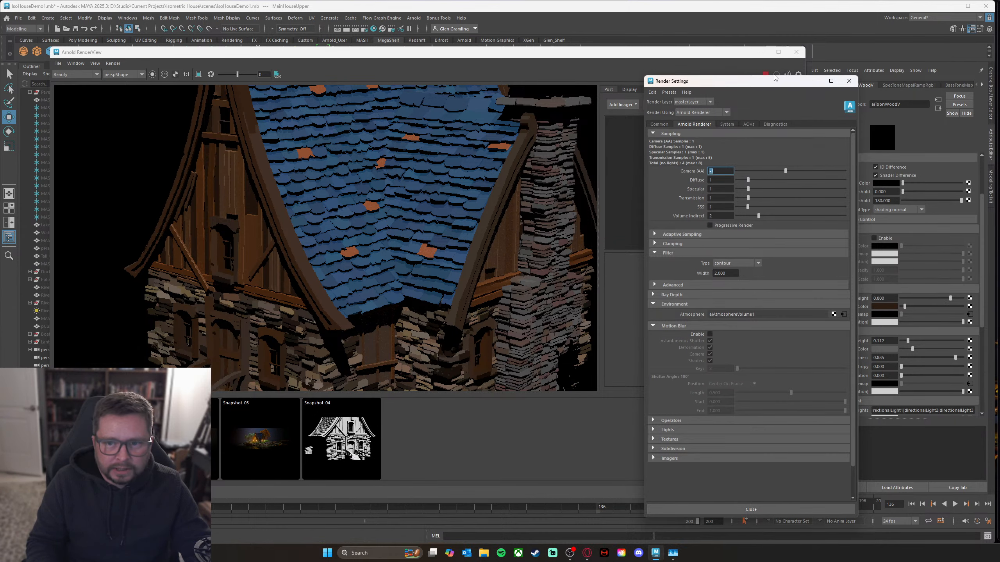
left_click(849, 81)
Step: Assign the existing aiToonConcrete material to the lower house wall, MainHouseLower
left_click_drag(699, 55, 386, 53)
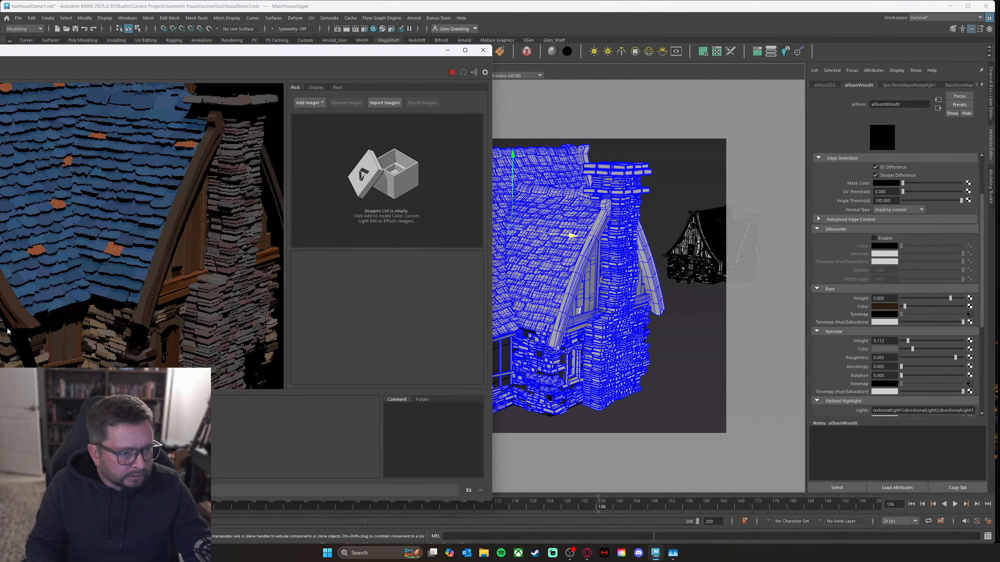
left_click(505, 361)
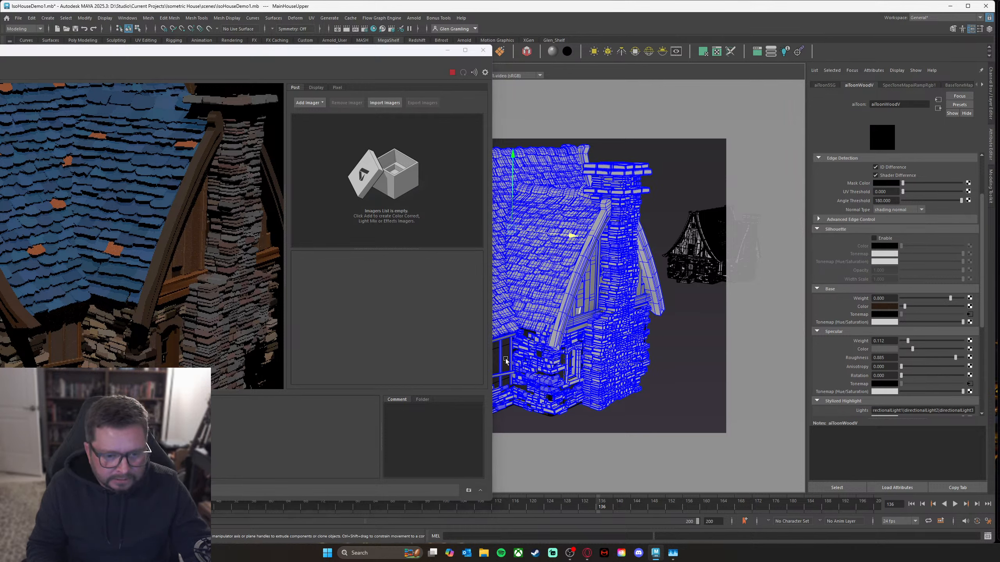
right_click_drag(507, 320, 520, 510)
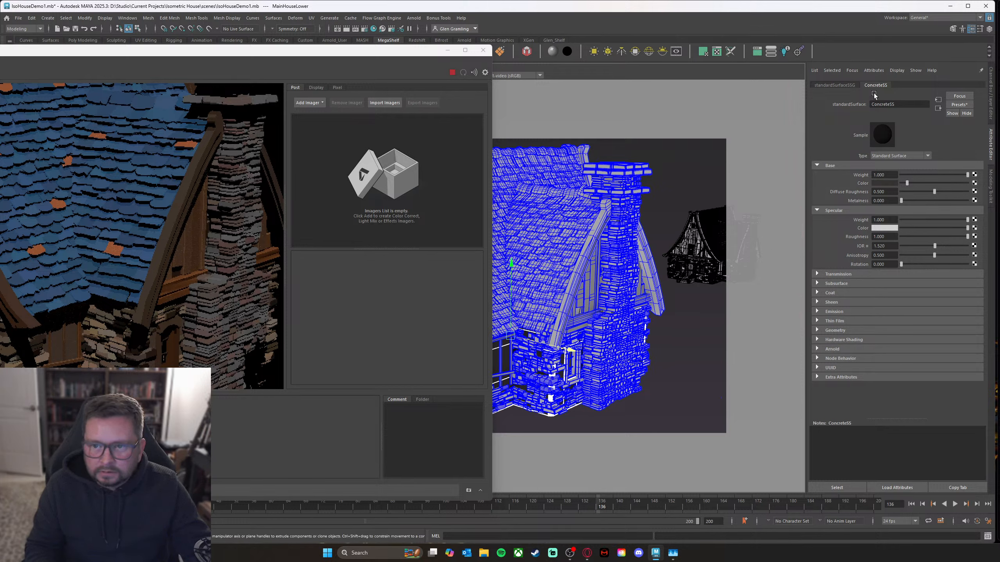
right_click_drag(505, 358, 593, 315)
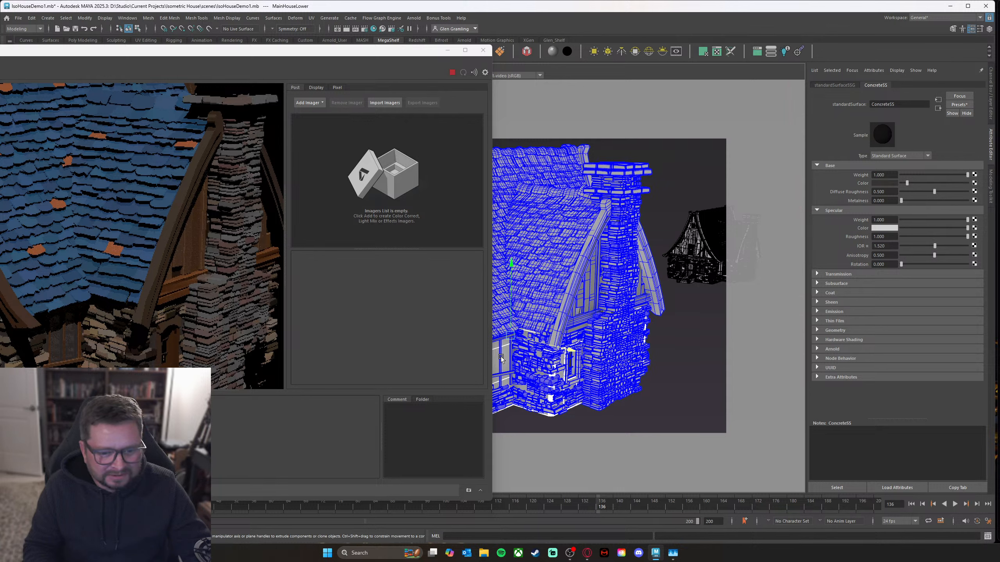
Step: Set aiToonConcrete's Specular roughness to 1 and darken its specular color to medium grey
right_click_drag(506, 320, 511, 514)
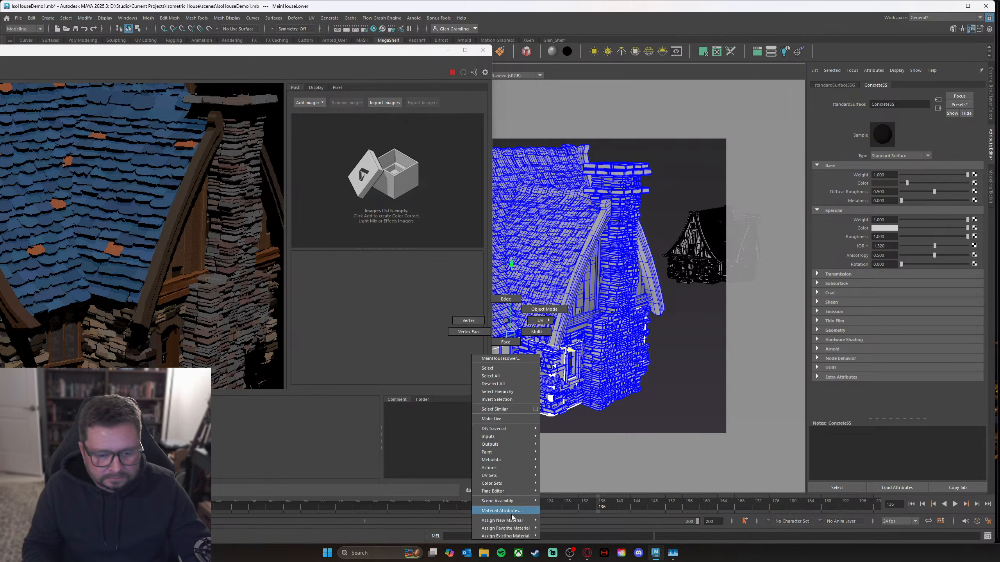
right_click_drag(512, 515, 512, 522)
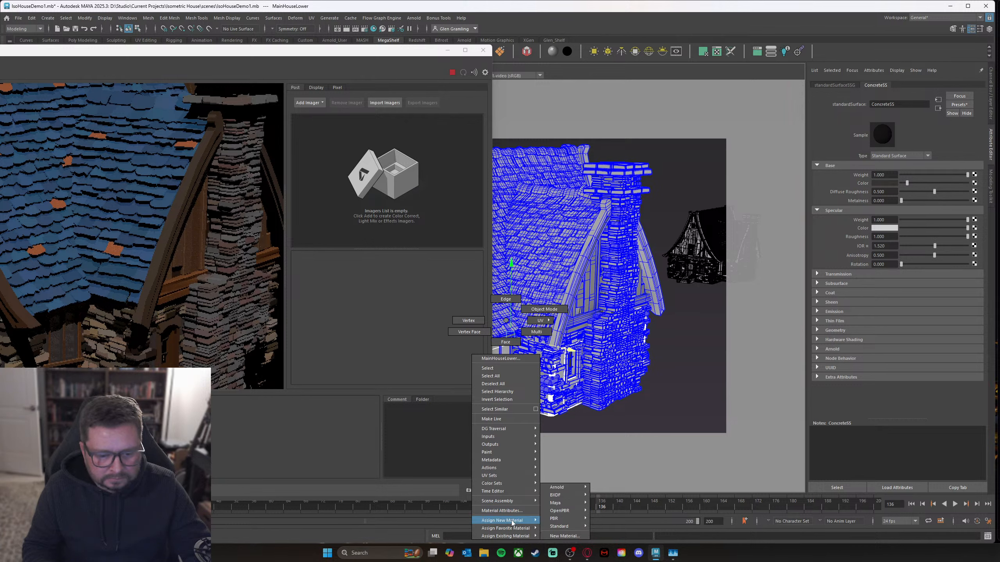
right_click_drag(511, 520, 511, 510)
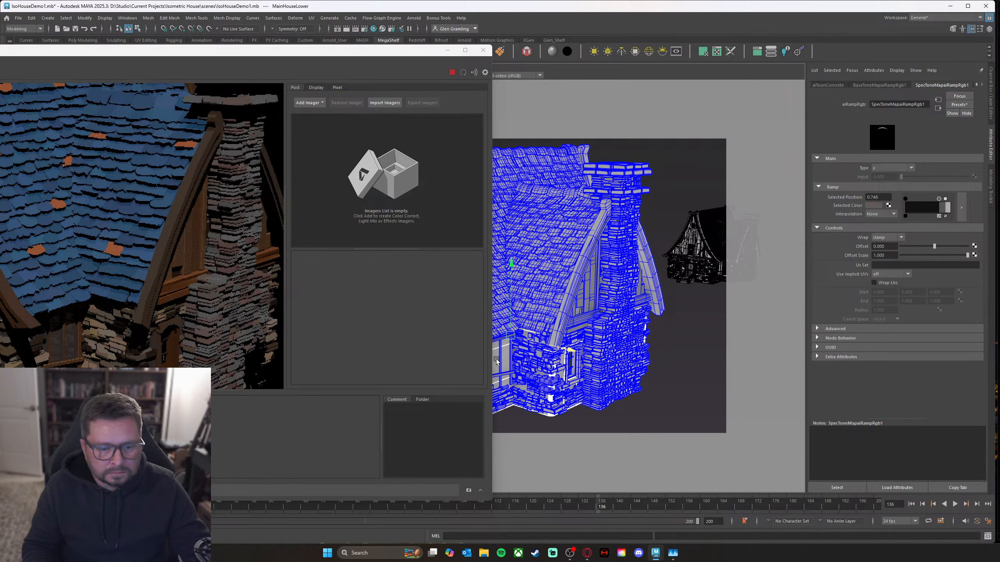
right_click_drag(496, 362, 491, 510)
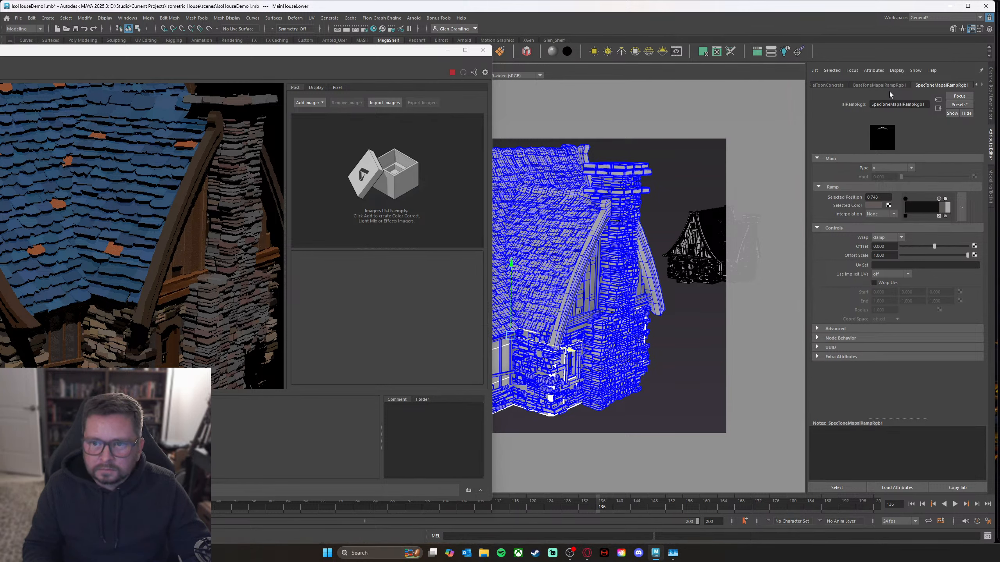
left_click(831, 86)
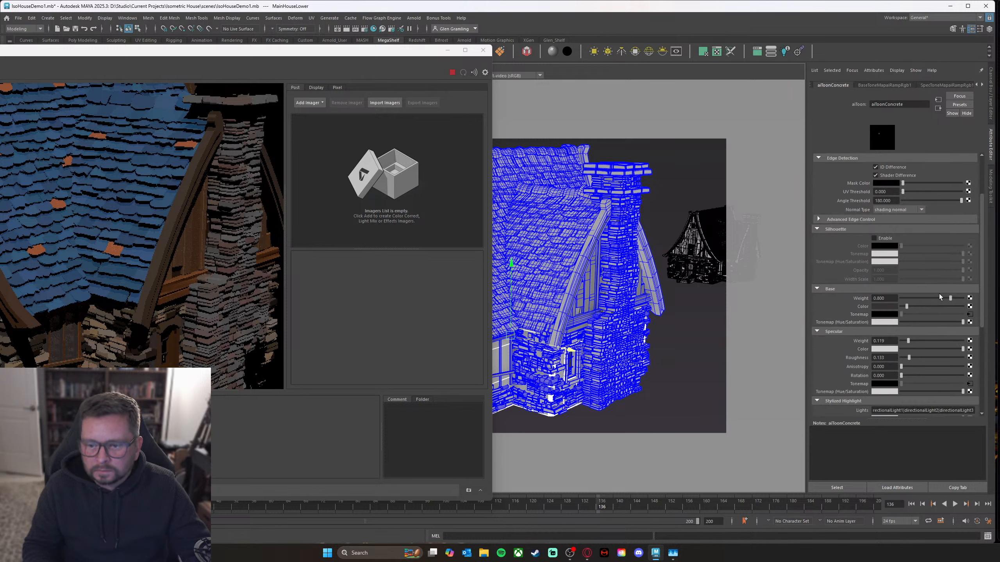
scroll(935, 323, "down", 1)
left_click_drag(935, 326, 917, 326)
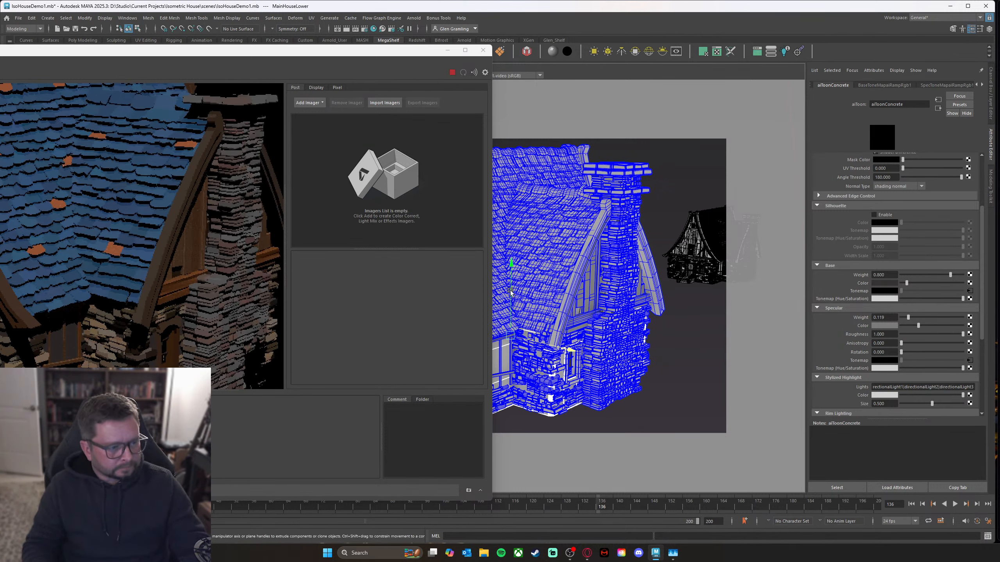
Step: Examine the whole house in the Arnold render, including the front gable, porch and chimney
scroll(57, 259, "down", 1)
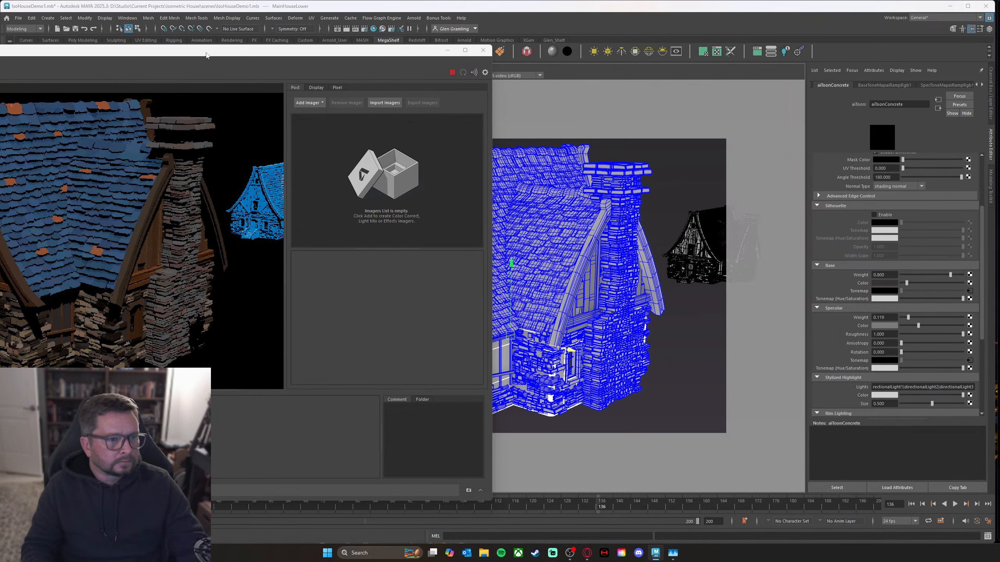
left_click_drag(206, 51, 584, 48)
middle_click_drag(549, 202, 547, 206)
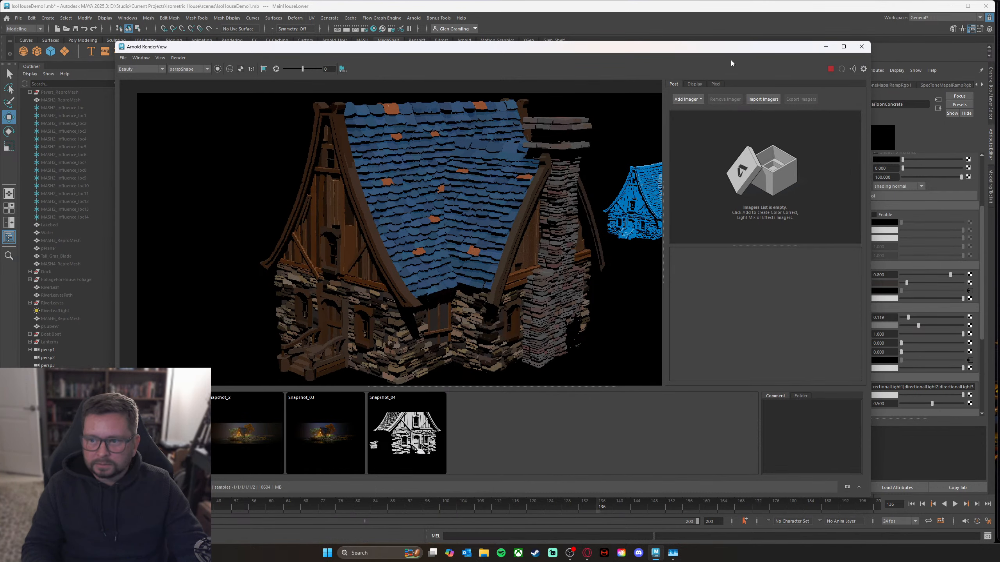
left_click_drag(711, 49, 558, 42)
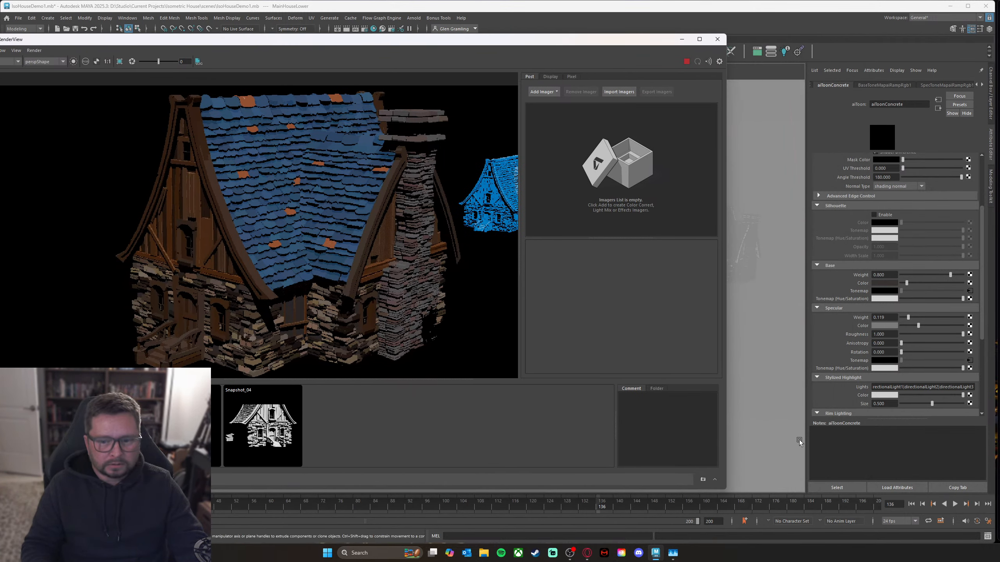
mouse_move(772, 391)
right_mouse_down("alt")
mouse_move(784, 389)
mouse_move(767, 389)
right_mouse_up("alt")
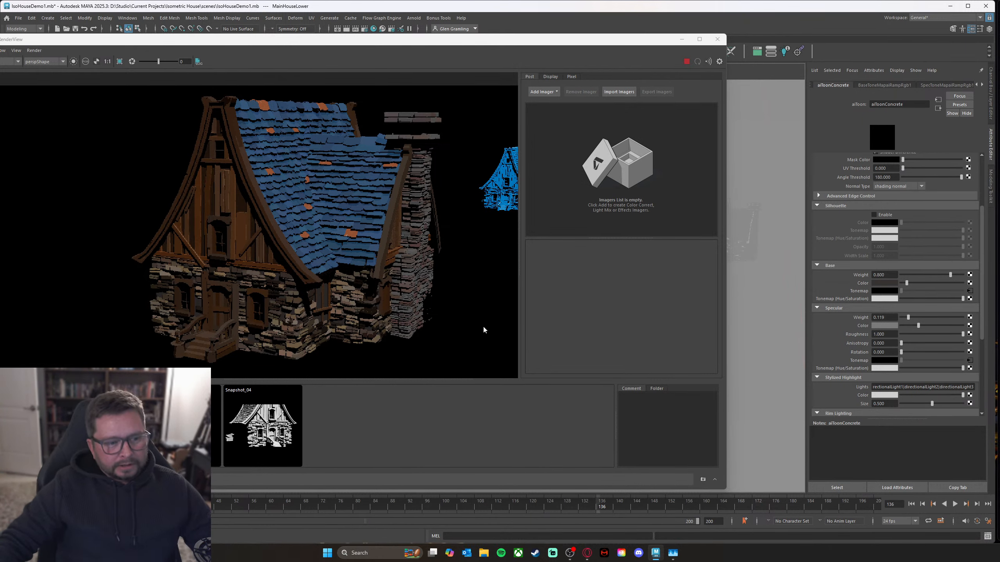
left_click_drag(651, 41, 669, 47)
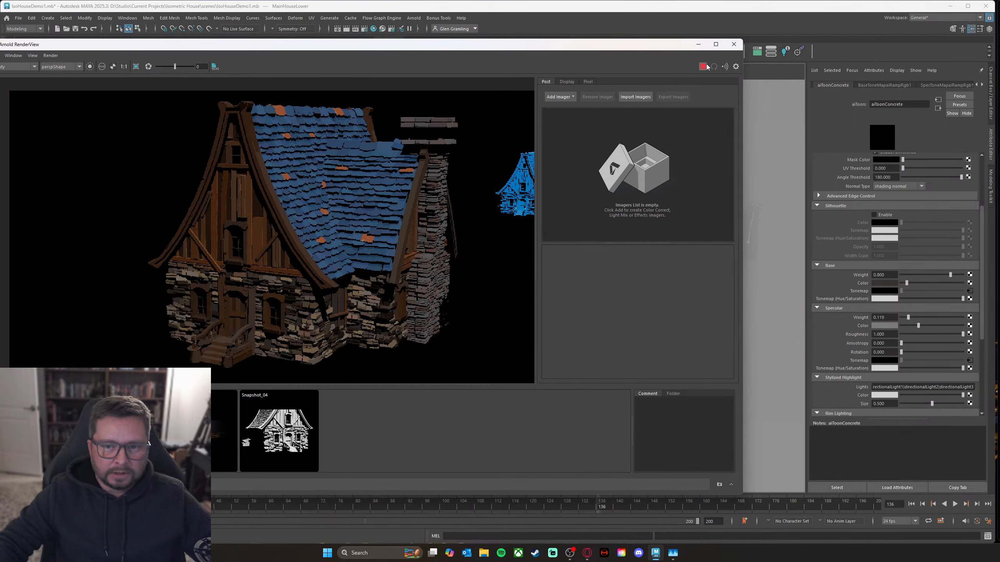
Step: Minimize the render window and unhide the WindowLights group
left_click(698, 45)
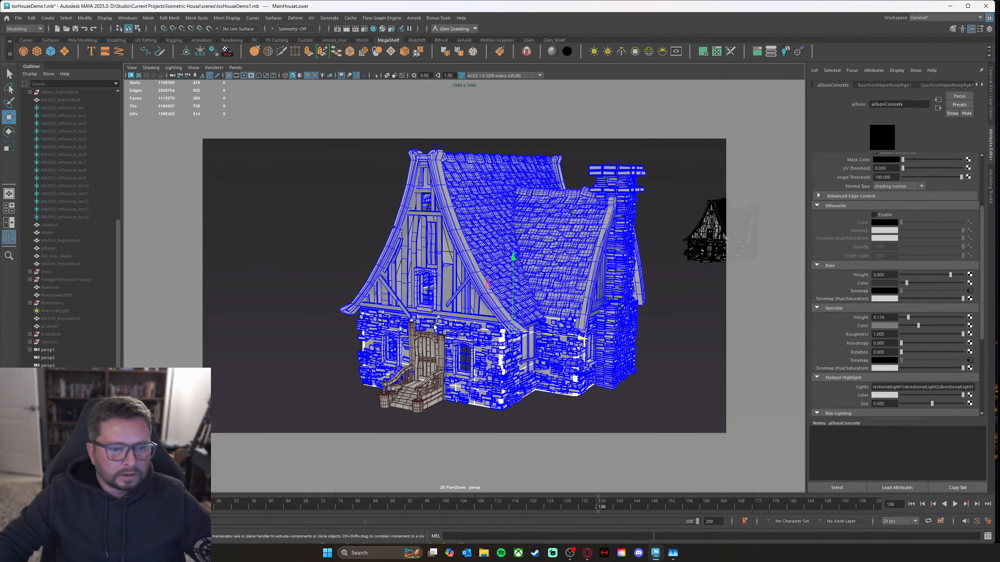
scroll(114, 228, "up", 8)
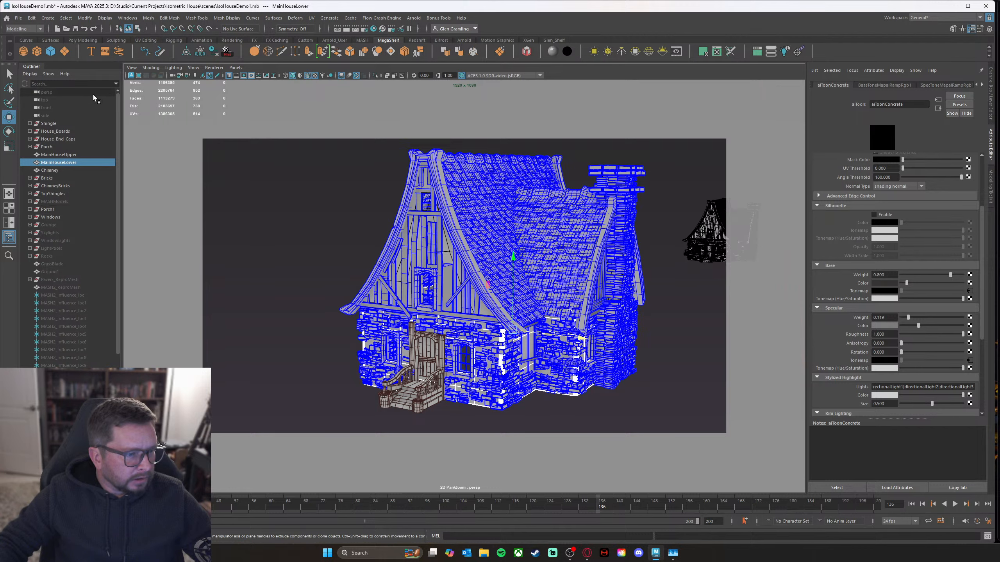
left_click(102, 241)
key("shift+h")
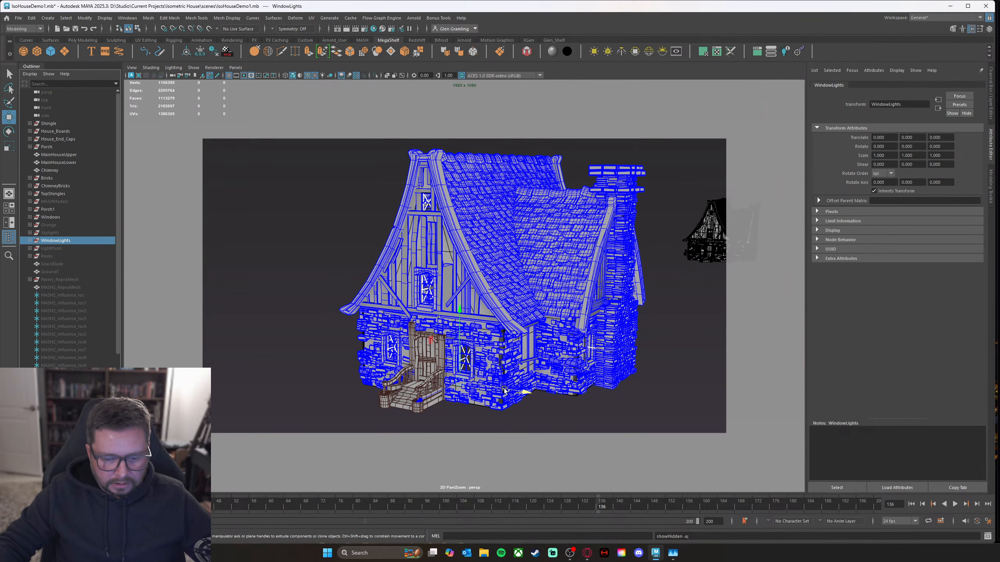
Step: Bring back the Arnold RenderView, update the full scene, and turn the viewport toward the house's front gable
mouse_move(652, 559)
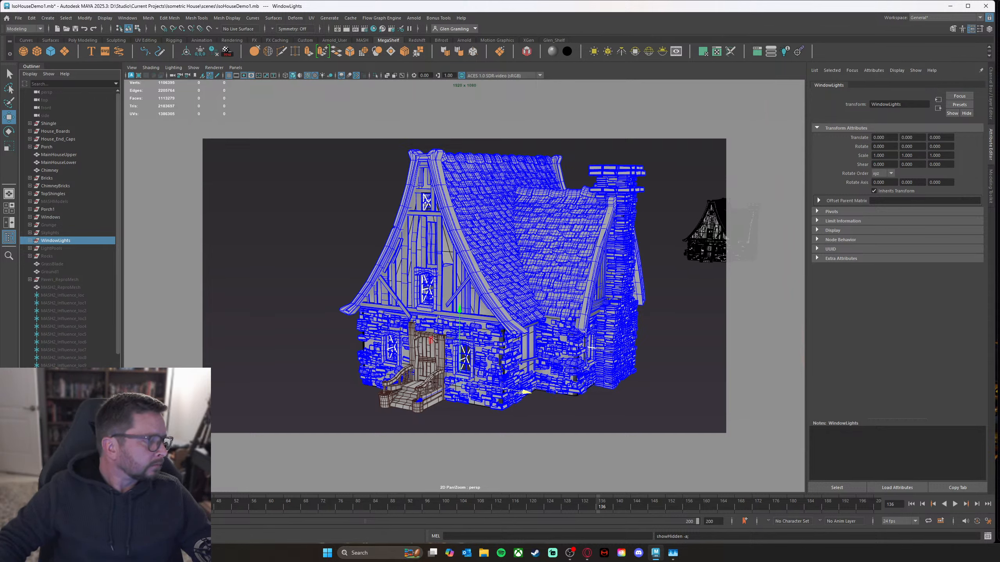
key("alt+Tab")
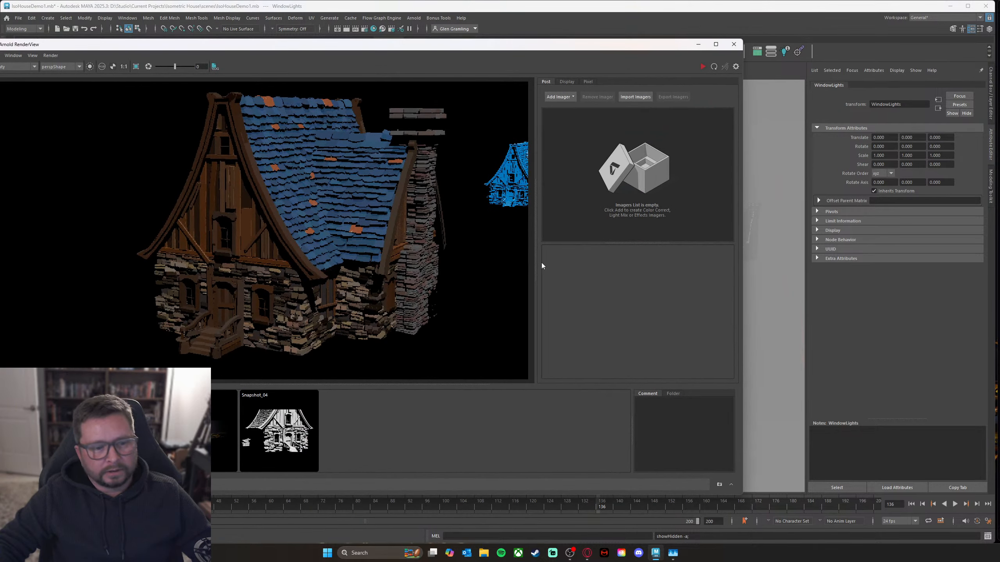
left_click_drag(409, 50, 477, 48)
left_click(783, 64)
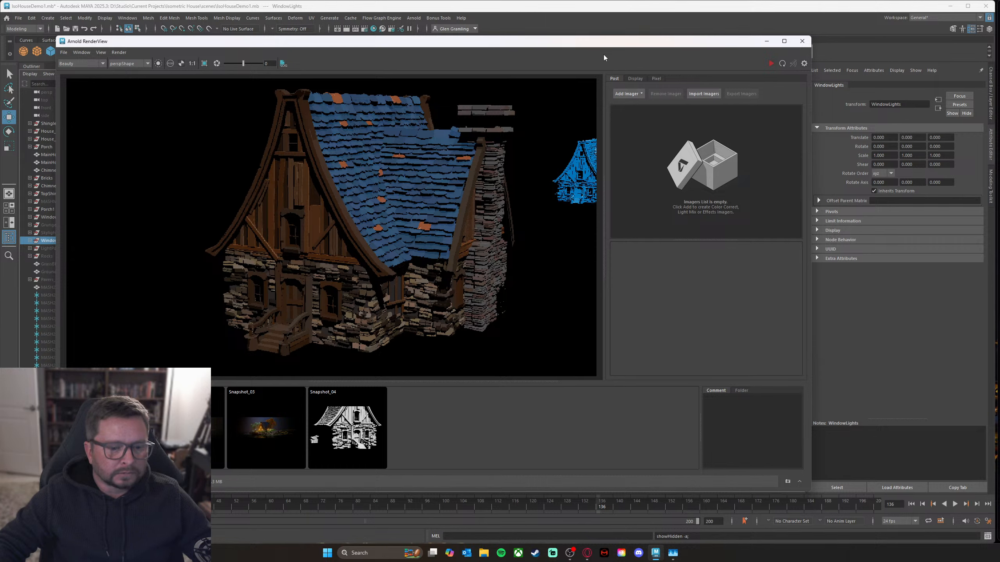
left_click_drag(625, 45, 665, 327)
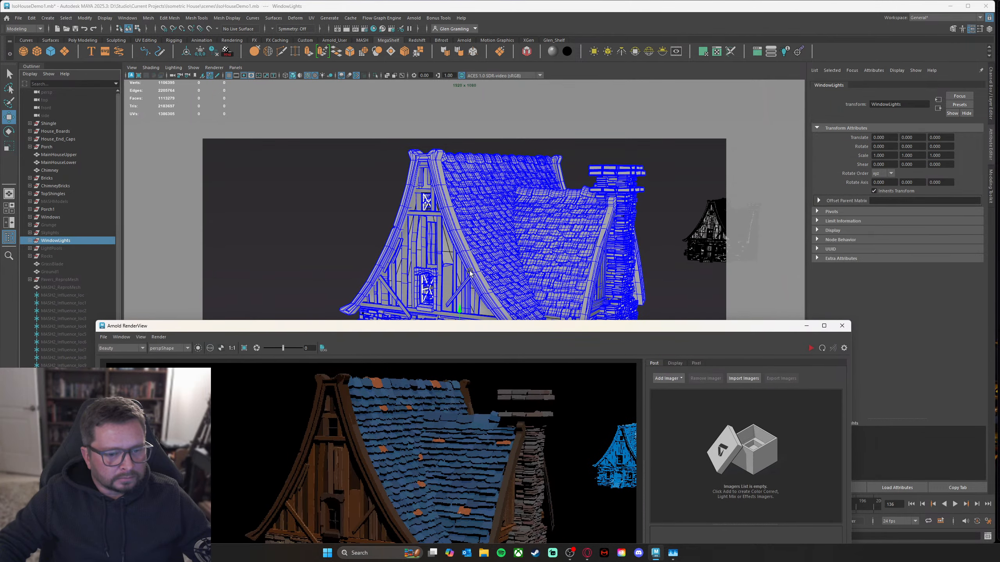
left_click_drag(583, 261, 564, 224, "alt")
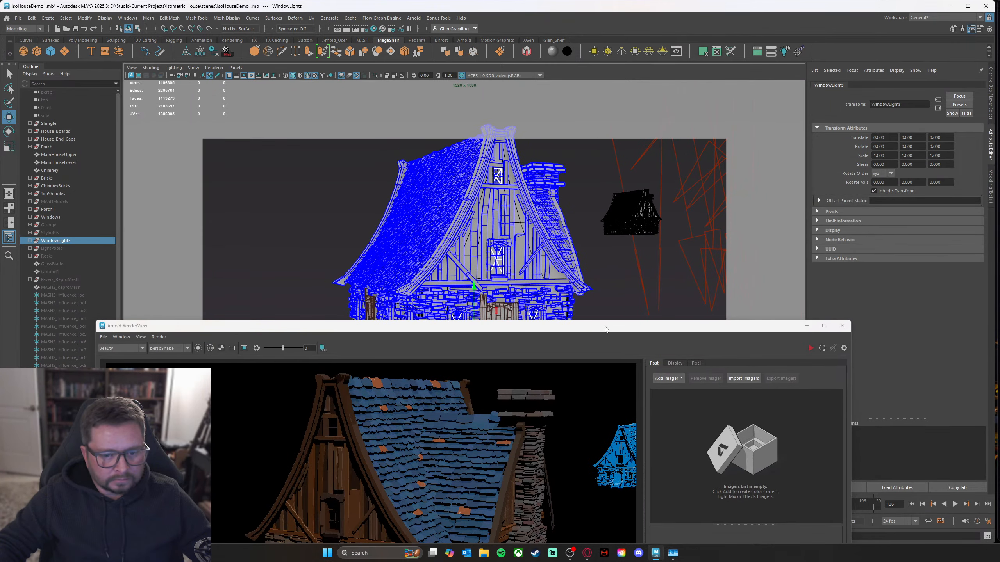
Step: Expand the WindowLights group and go through its first three area lights, ending with aiAreaLight9 selected
left_click(598, 309)
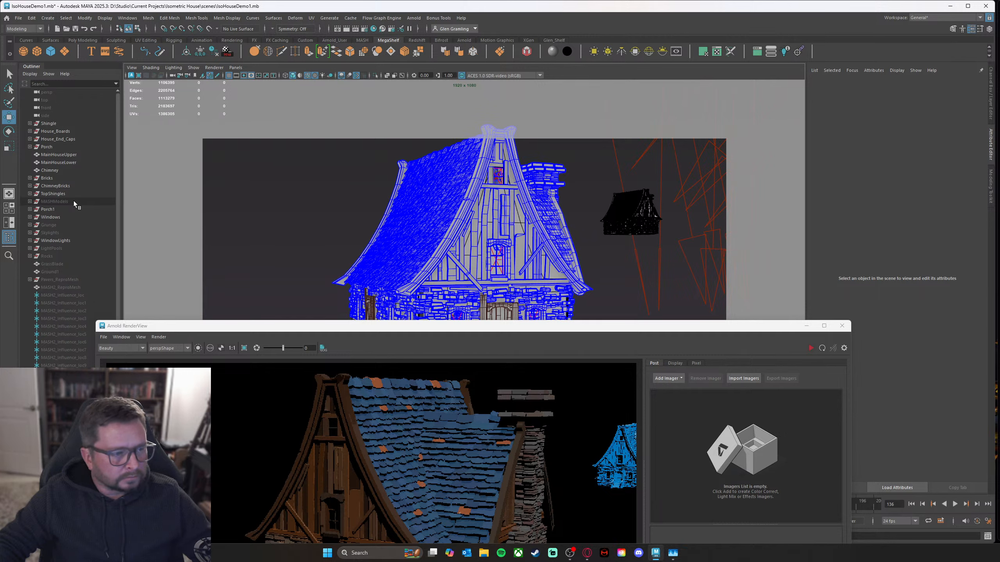
left_click(64, 242)
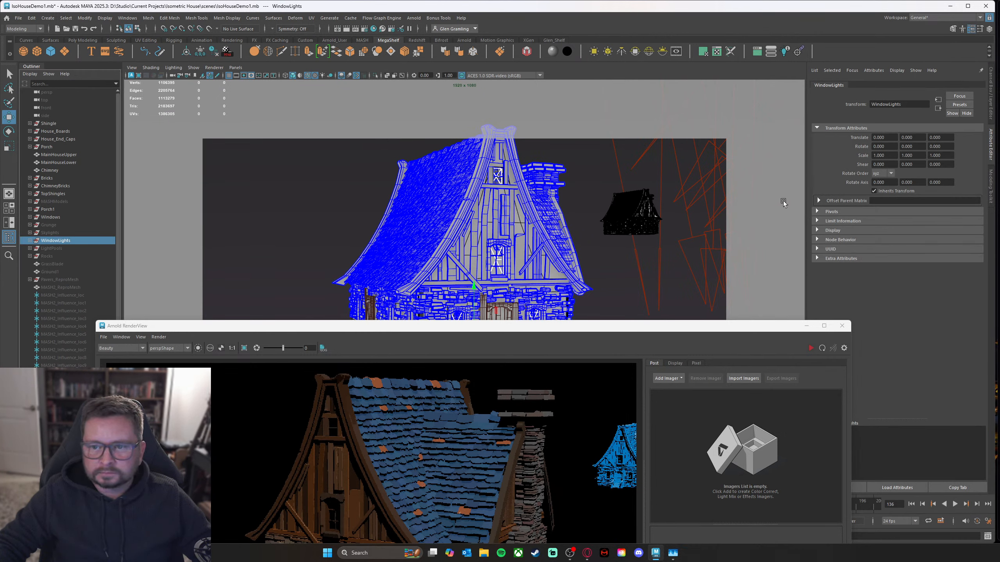
left_click(30, 240)
left_click(57, 249)
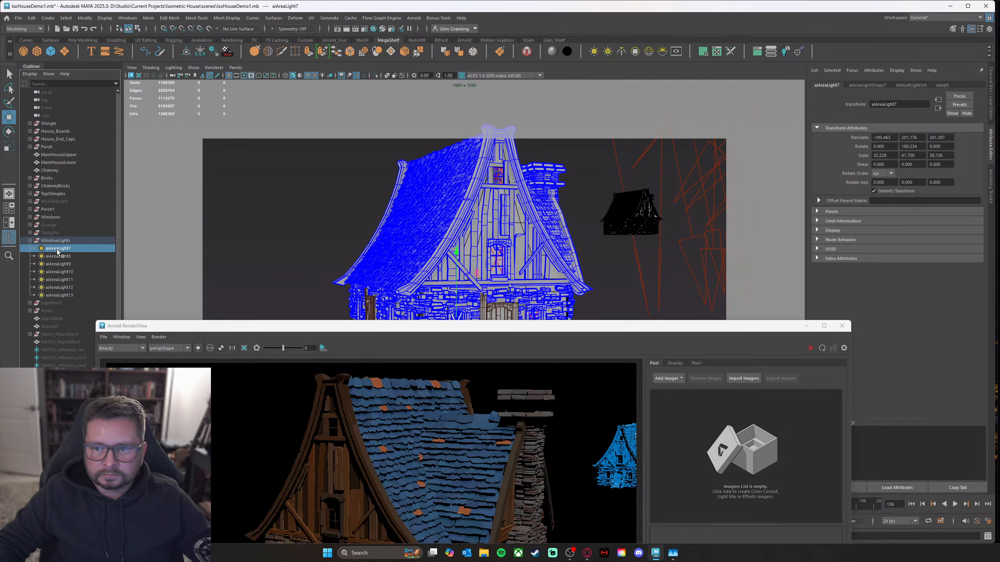
left_click(58, 256)
left_click(58, 265)
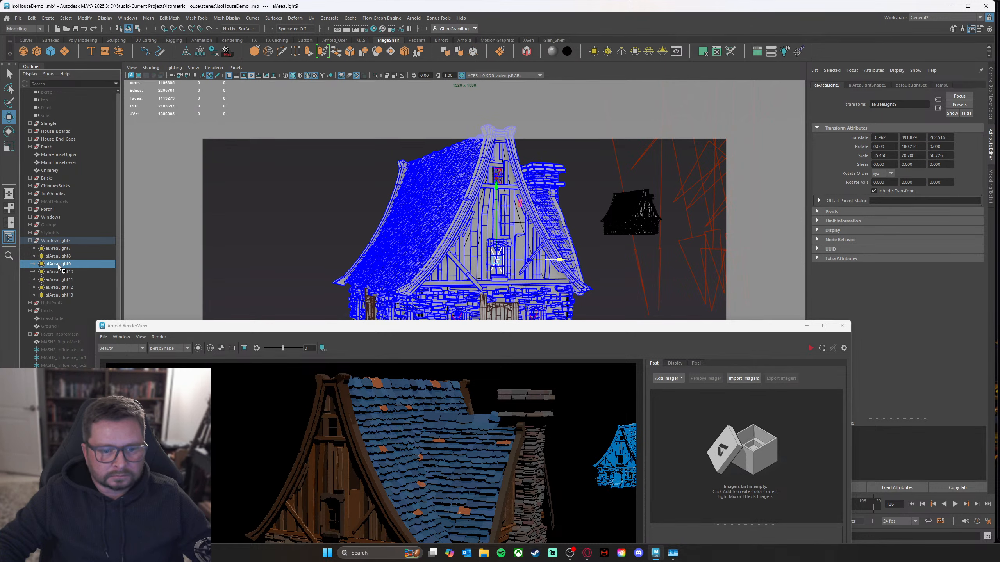
Step: Update the Arnold render for the front gable and again for a close-up of the lit front windows
left_click_drag(515, 323, 494, 119)
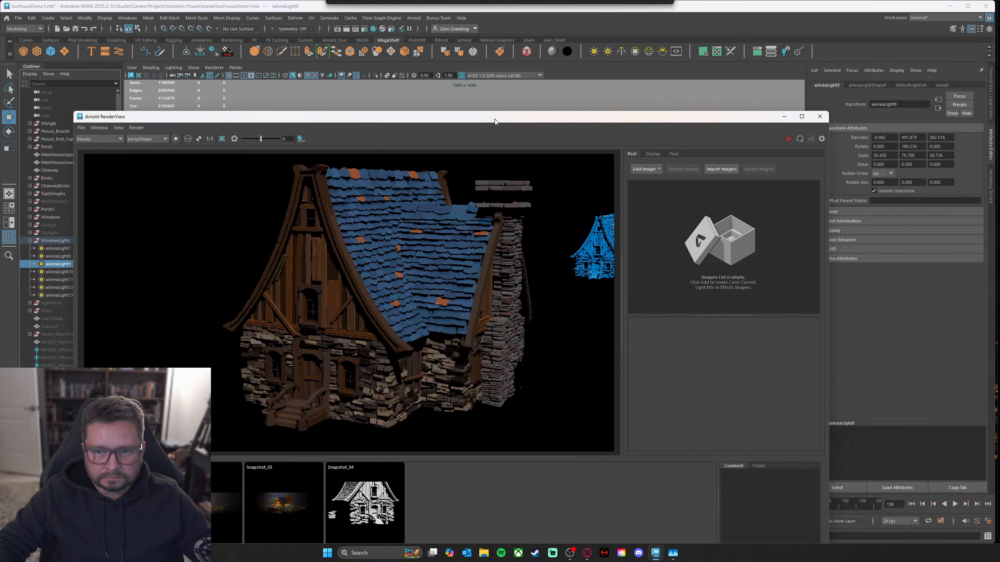
left_click(800, 140)
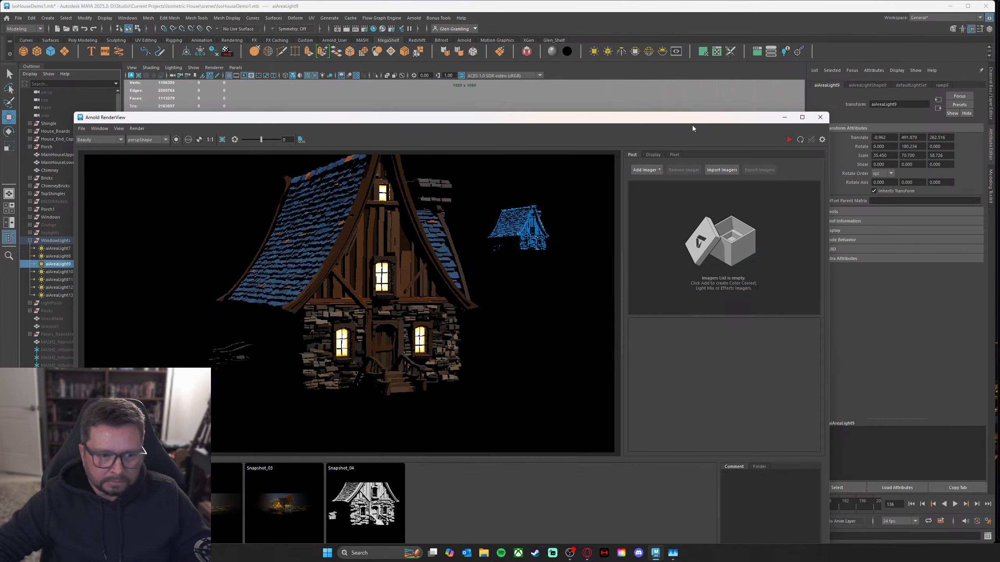
left_click_drag(652, 121, 279, 84)
scroll(513, 239, "up", 1)
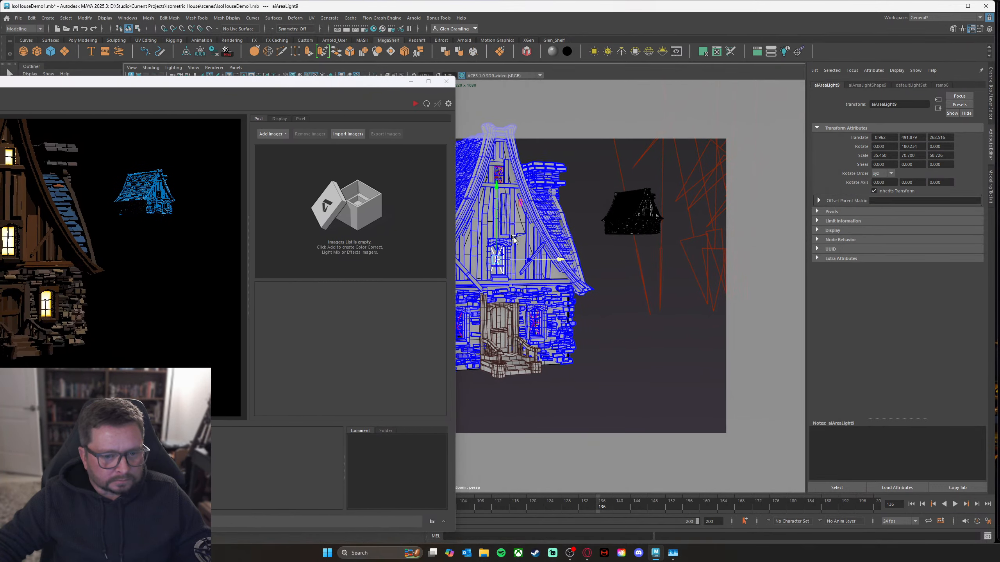
scroll(513, 239, "up", 4)
scroll(614, 259, "up", 1)
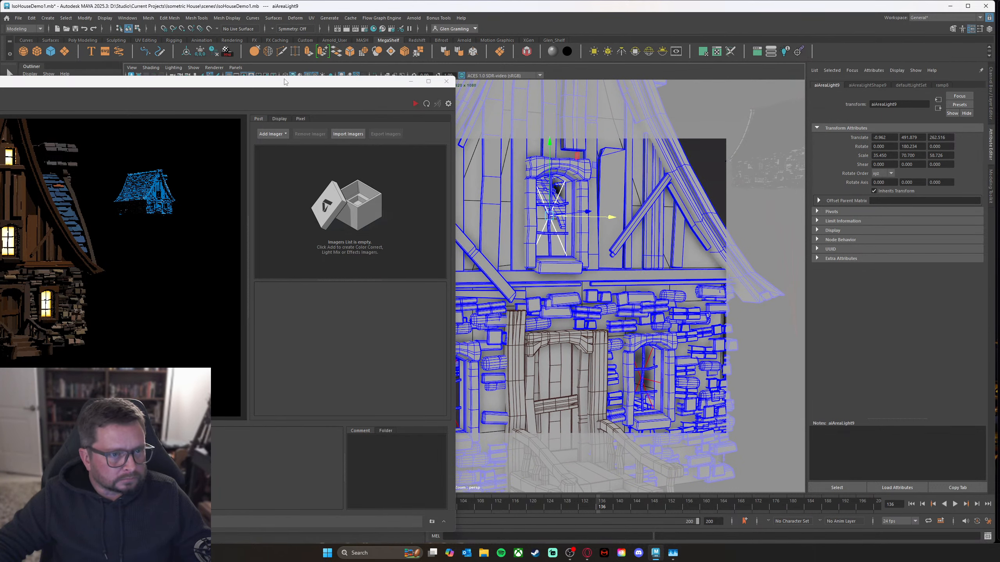
left_click_drag(285, 82, 533, 85)
left_click(674, 108)
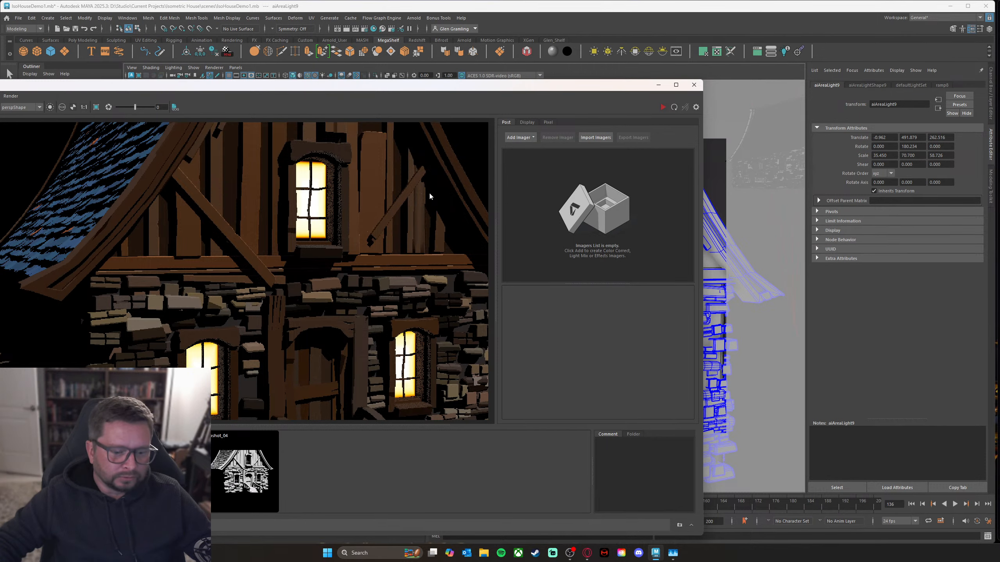
Step: Clear the render window off the house view and create a polygon plane at the origin
left_click_drag(596, 87, 615, 59)
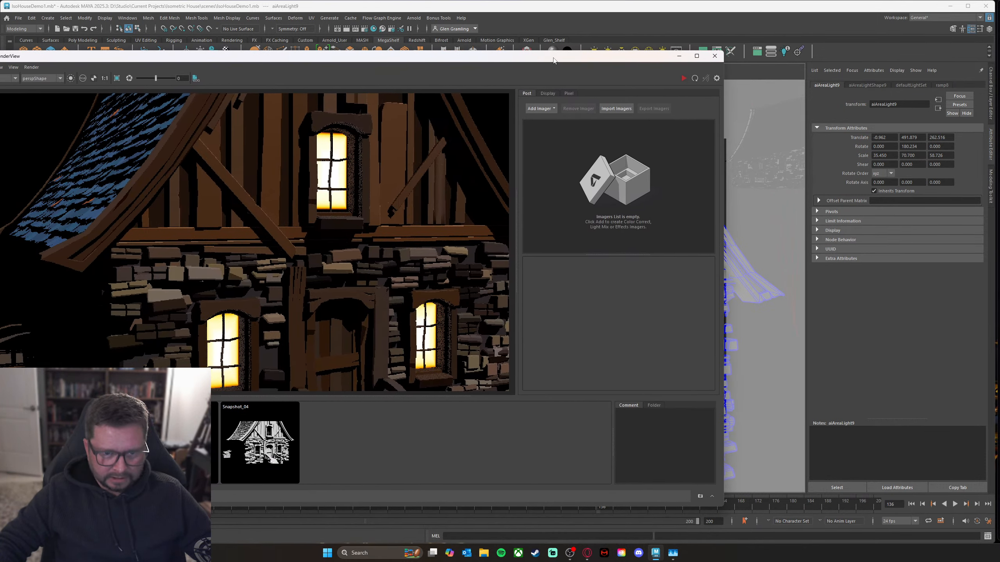
left_click_drag(553, 59, 377, 55)
right_click_drag(686, 330, 647, 298, "alt")
middle_click_drag(631, 231, 770, 248, "alt")
middle_click_drag(669, 285, 656, 281, "alt")
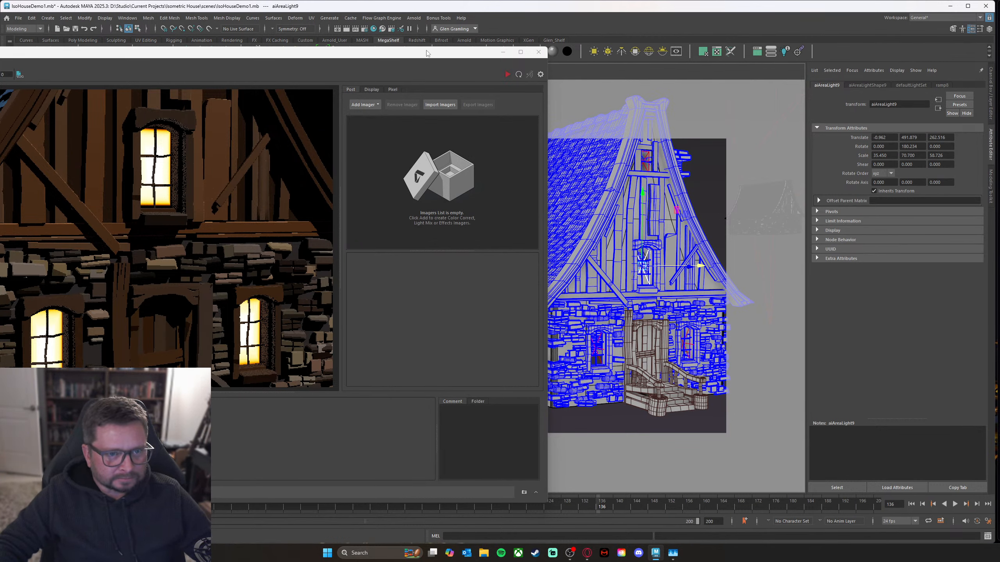
left_click_drag(427, 53, 188, 115)
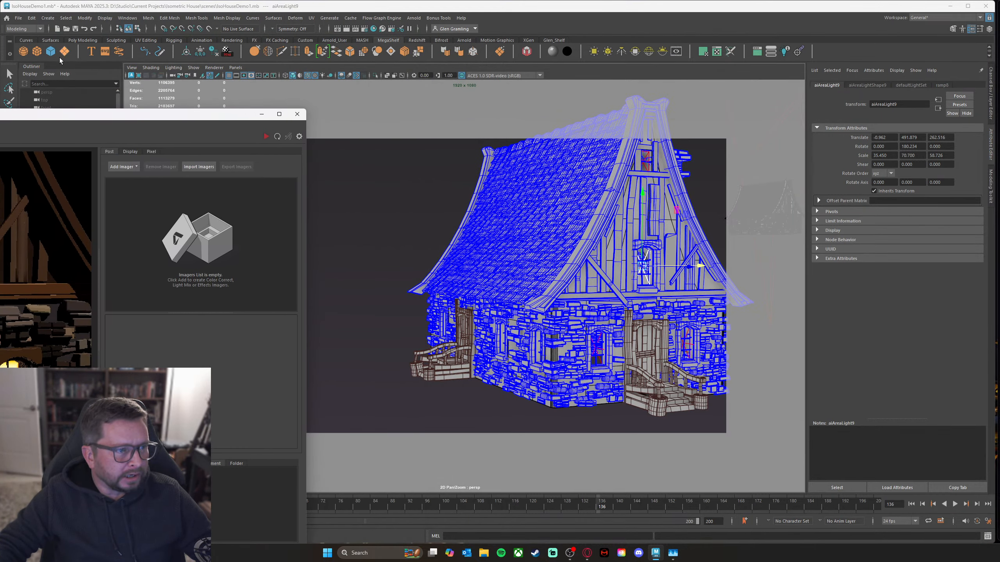
left_click(65, 53)
key("f")
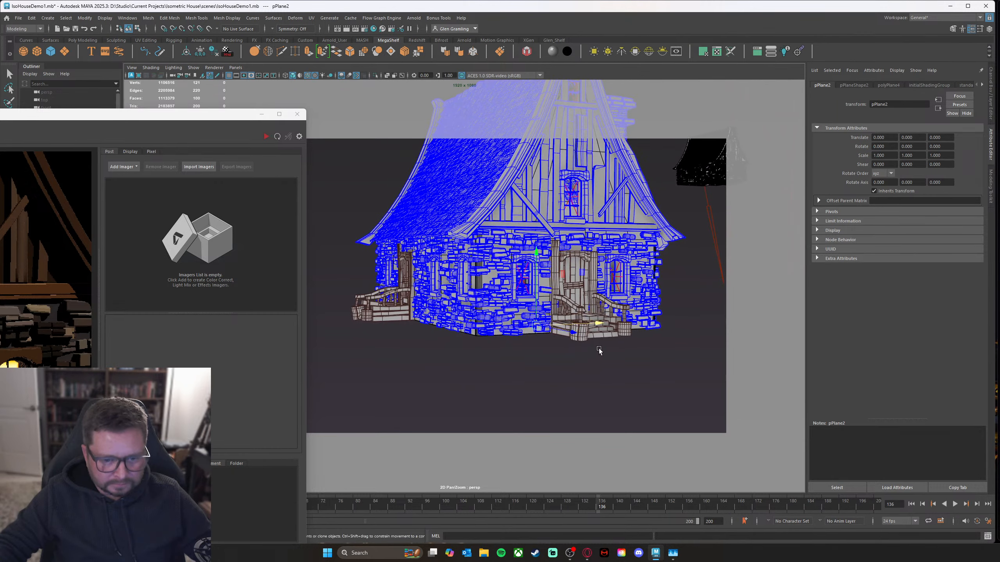
Step: Place the plane on the ground in front of the porch, at about Z 570, and enlarge it to a uniform scale of about 442
left_click_drag(574, 334, 664, 387)
left_click_drag(622, 347, 716, 372, "alt")
key("e")
key("ctrl+z")
key("w")
key("e")
key("r")
Step: Reduce the plane's width and height subdivisions to 1
left_click(991, 112)
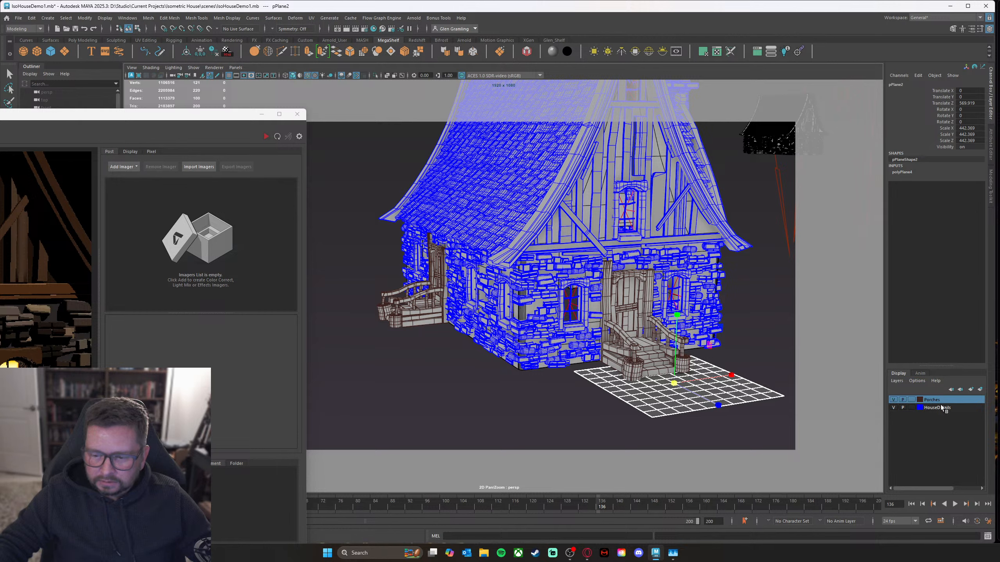
left_click(905, 174)
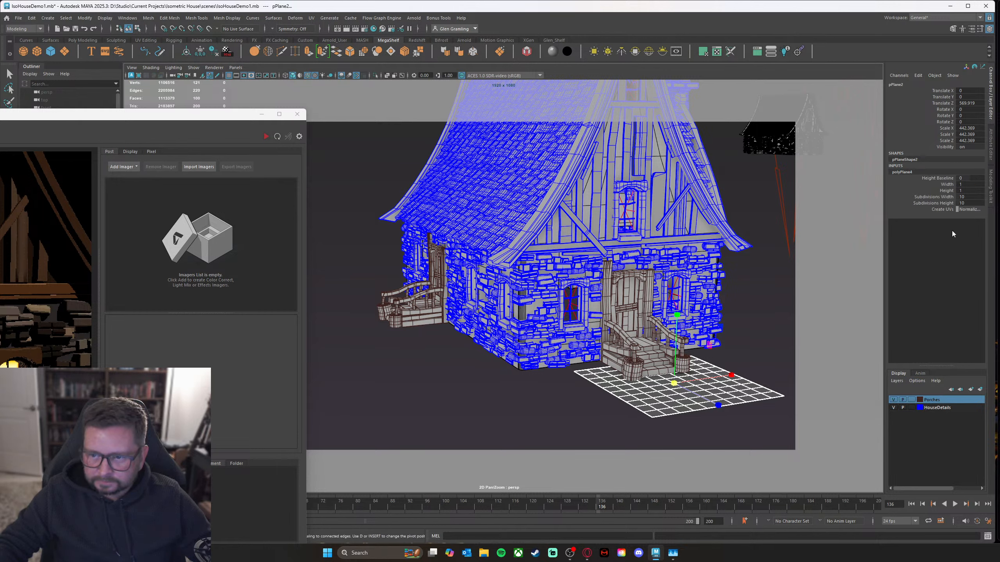
left_click_drag(943, 201, 937, 197)
middle_click_drag(647, 380, 443, 363)
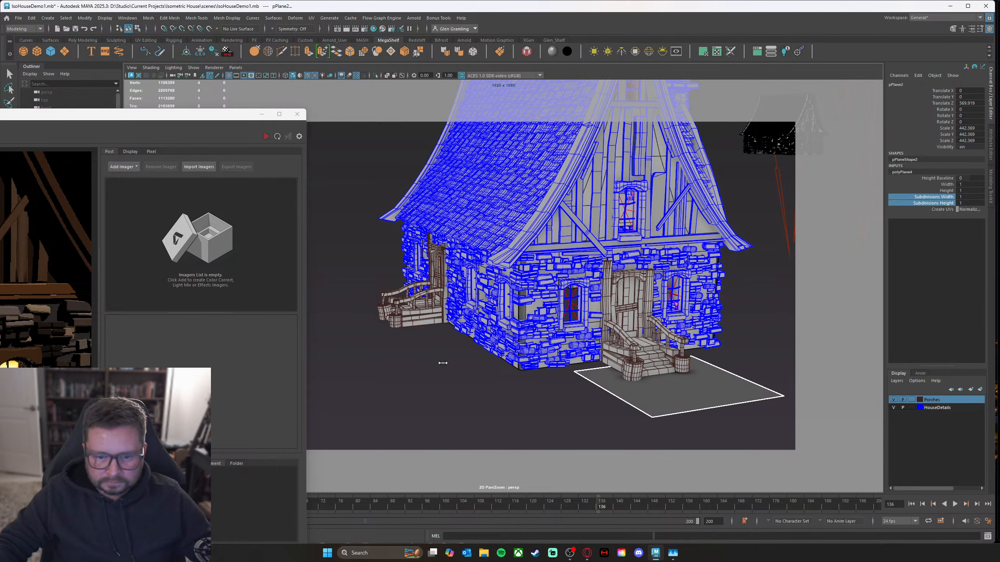
Step: Stand the plane upright by setting its Rotate X to 90
left_click_drag(649, 426, 659, 420, "alt")
left_click(706, 419)
key("r")
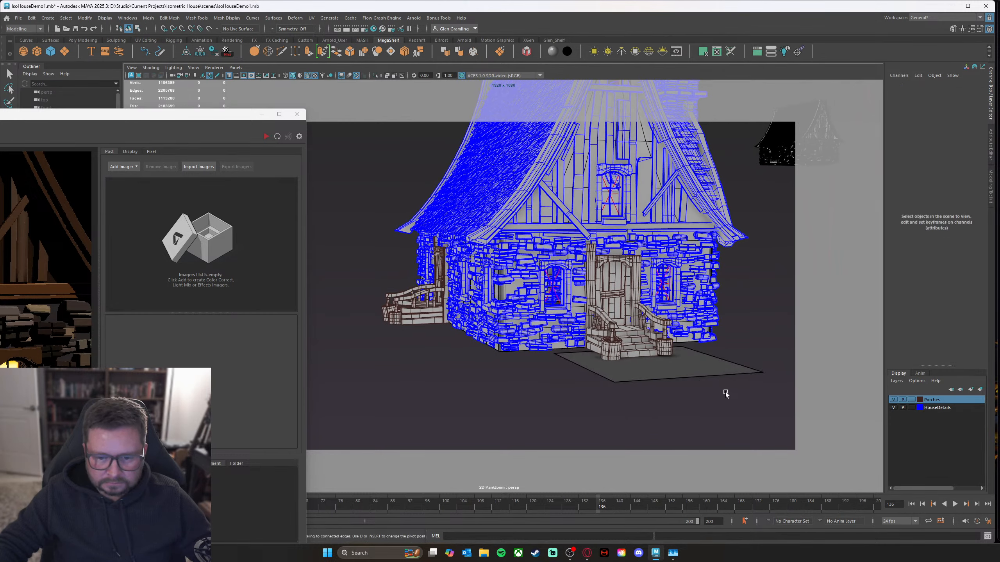
left_click(736, 367)
key("e")
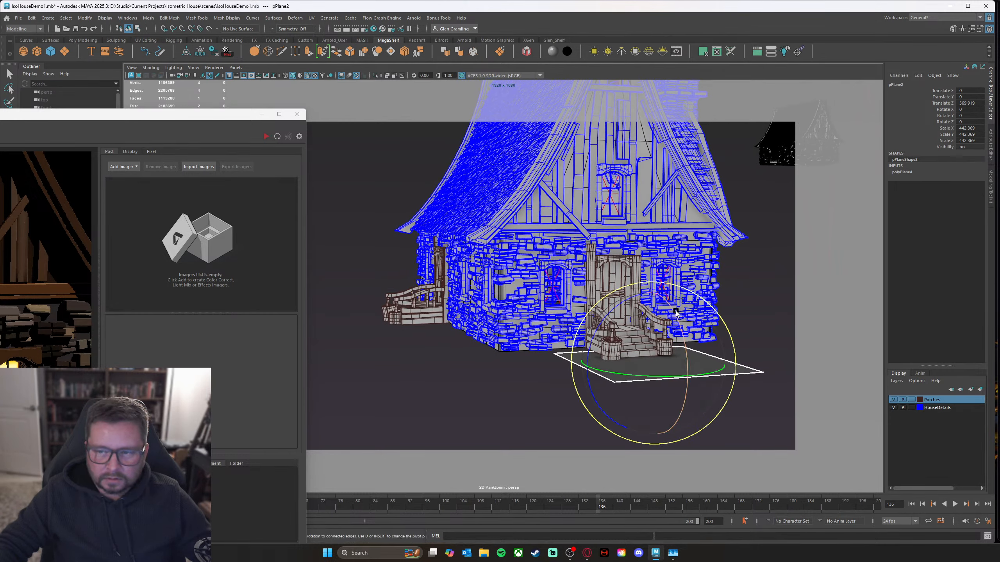
left_click_drag(677, 315, 705, 355)
left_click(975, 110)
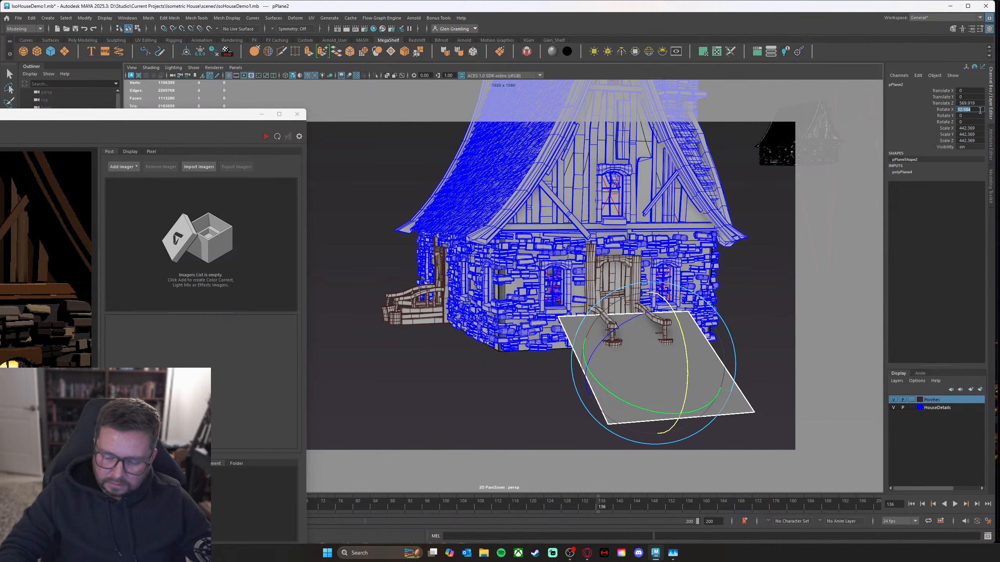
type("90")
key("Return")
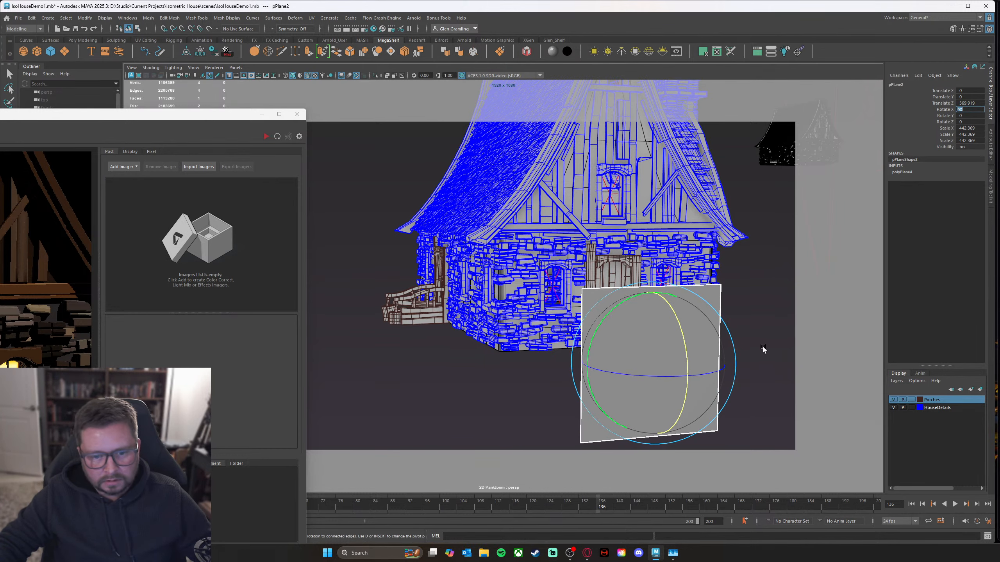
Step: Scale the upright plane down to a window-sized rectangle, about 131 in X and 191 in Z
left_click_drag(728, 341, 707, 339, "alt")
middle_click_drag(678, 363, 656, 323, "alt")
right_click_drag(656, 323, 721, 348, "alt")
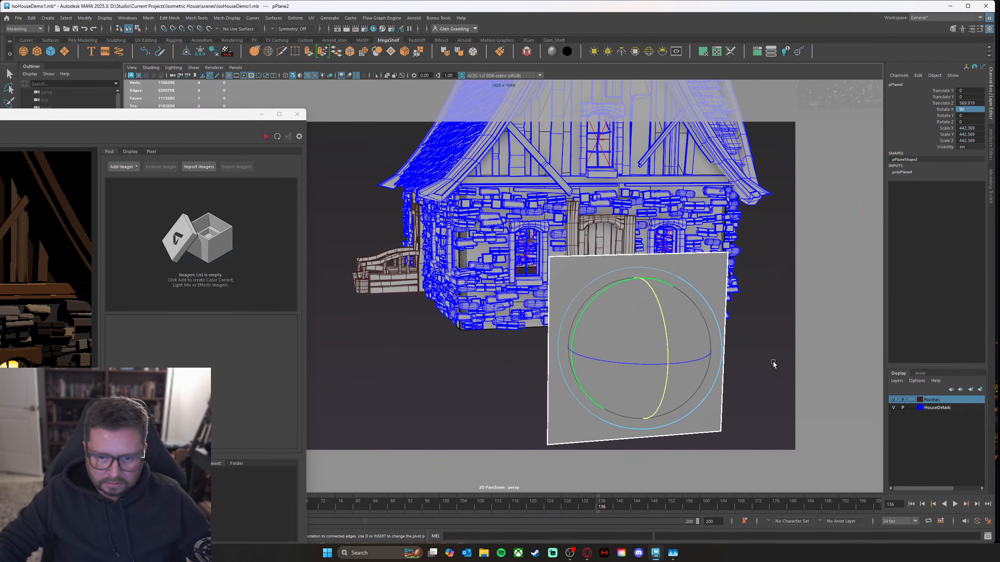
key("r")
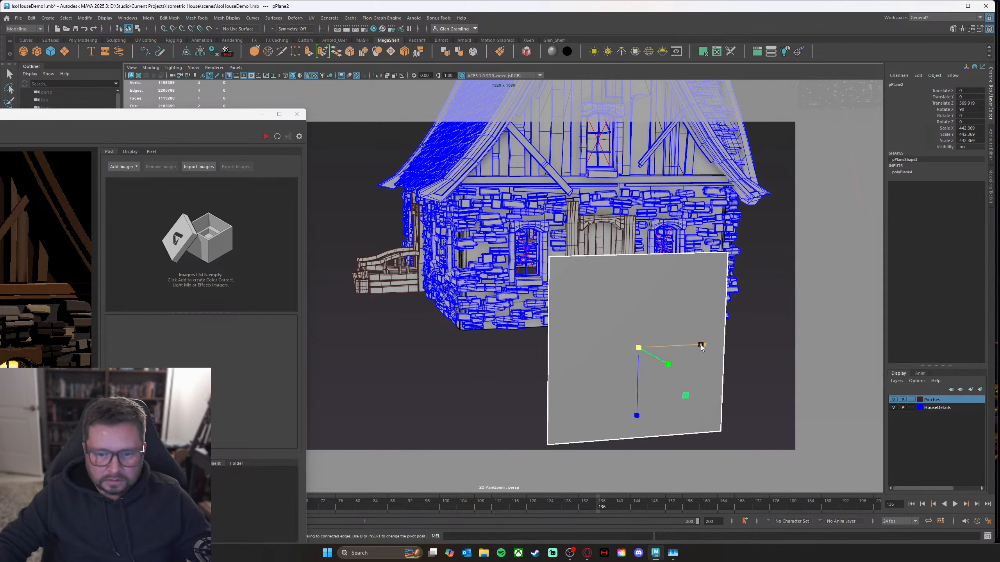
left_click_drag(701, 347, 646, 347)
left_click_drag(637, 415, 637, 380)
left_click_drag(703, 345, 689, 348)
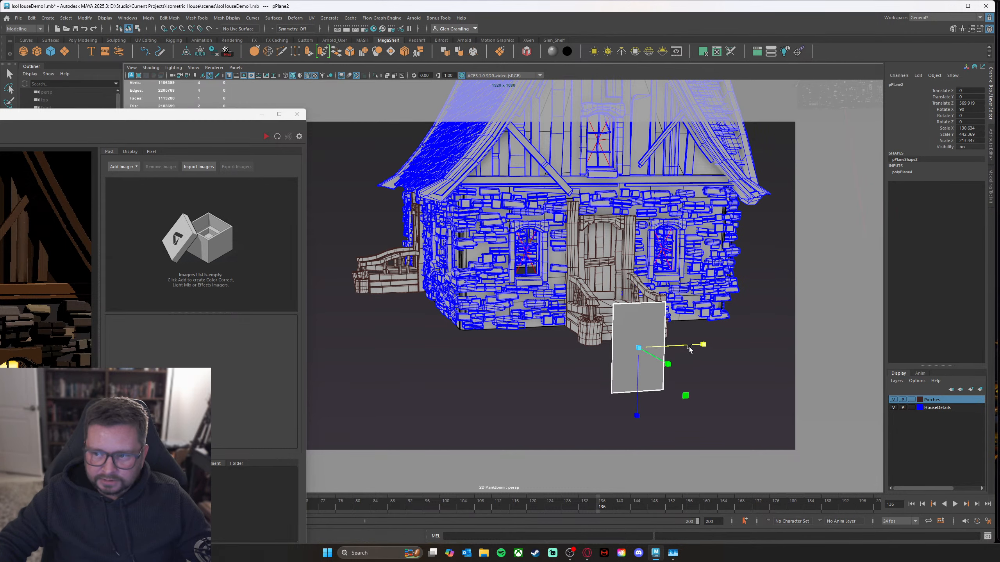
left_click_drag(637, 415, 636, 405)
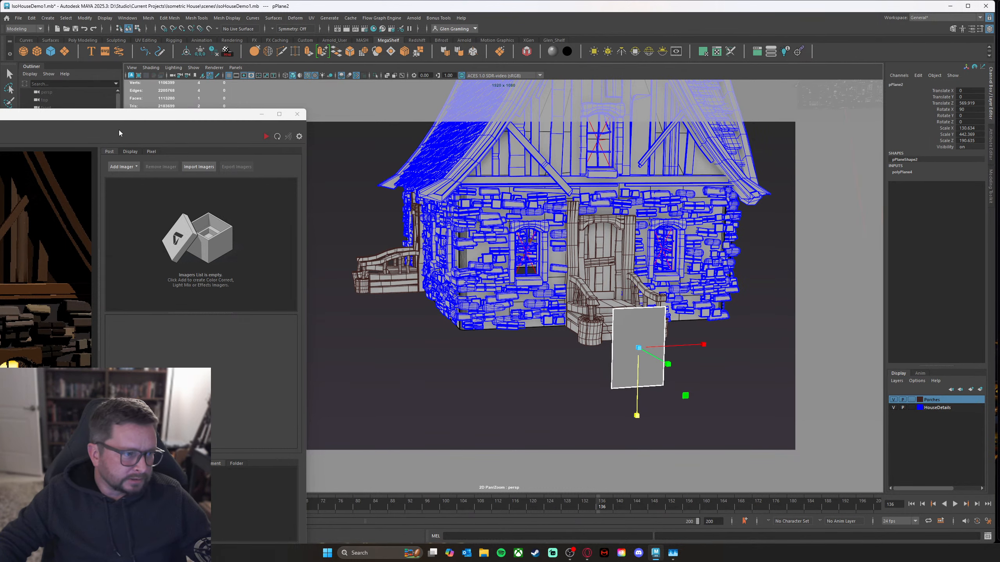
Step: Assign a new Surface Shader material to the upright plane
left_click_drag(143, 120, 180, 97)
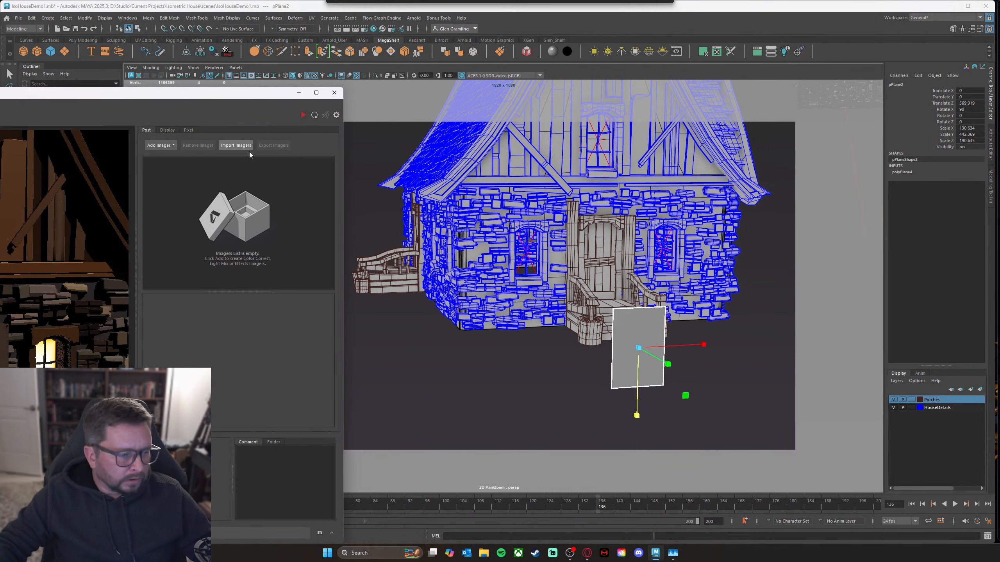
left_click_drag(473, 414, 452, 405, "alt")
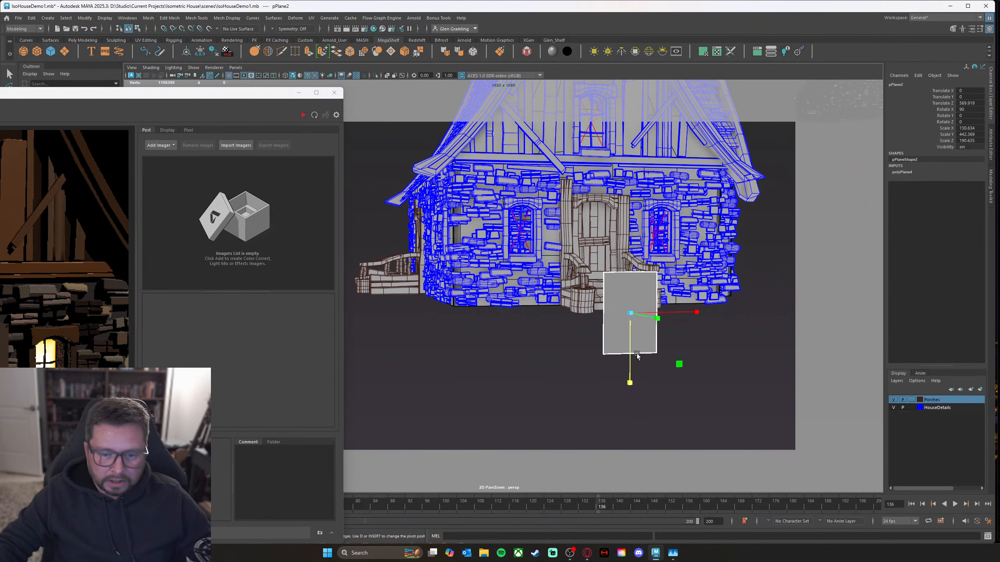
middle_click_drag(630, 353, 599, 372, "alt")
scroll(599, 373, "up", 2)
left_click_drag(599, 373, 590, 361, "alt")
left_click_drag(593, 323, 630, 321, "alt")
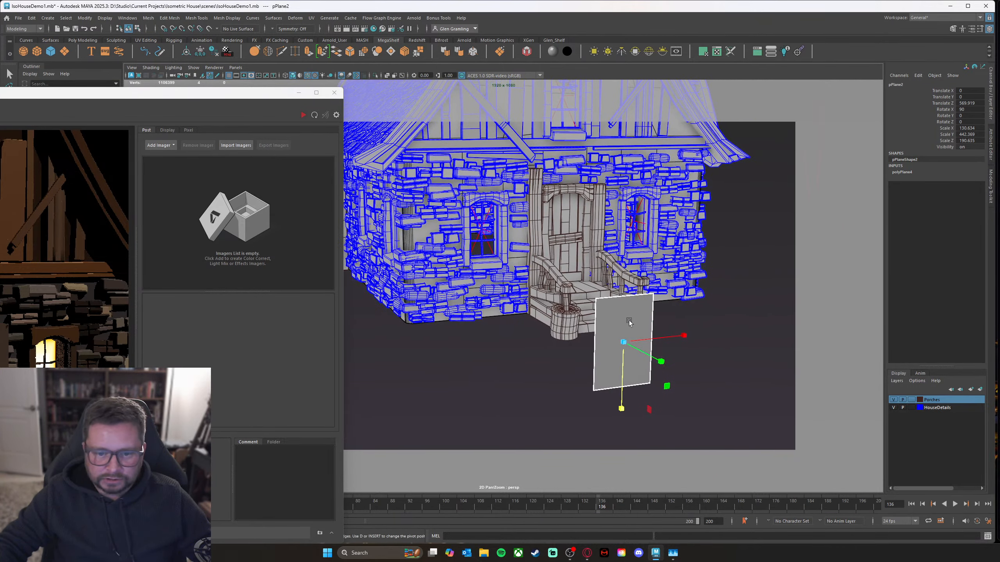
right_click(636, 309)
mouse_move(665, 517)
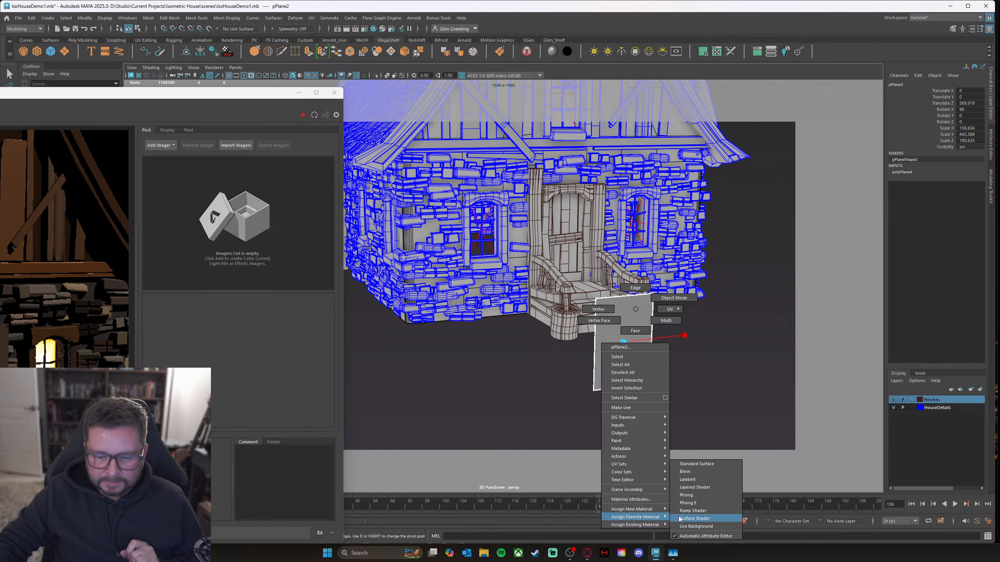
left_click(707, 520)
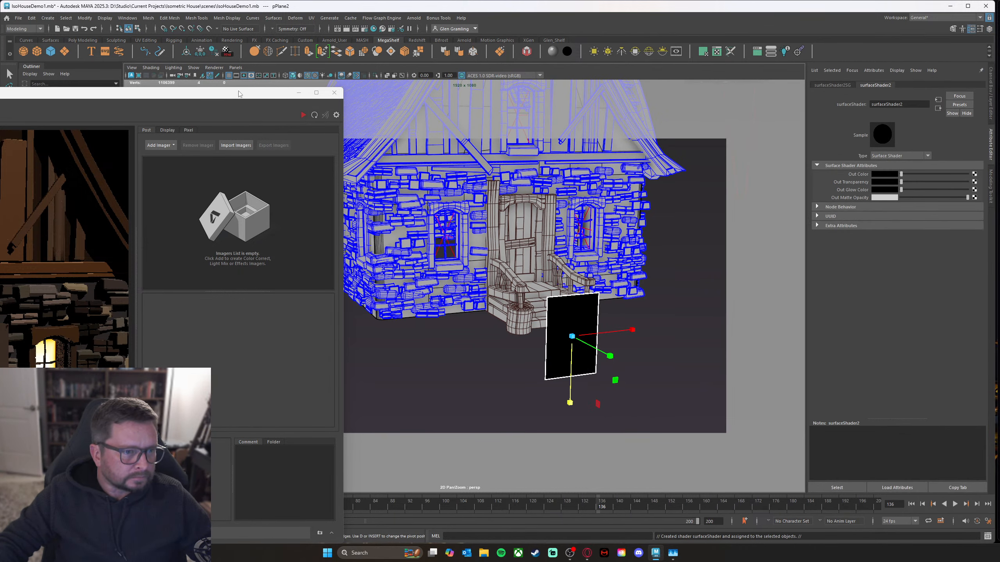
Step: Show the color ramp of the area light in the window left of the front door, and open the Hypershade
left_click(451, 238)
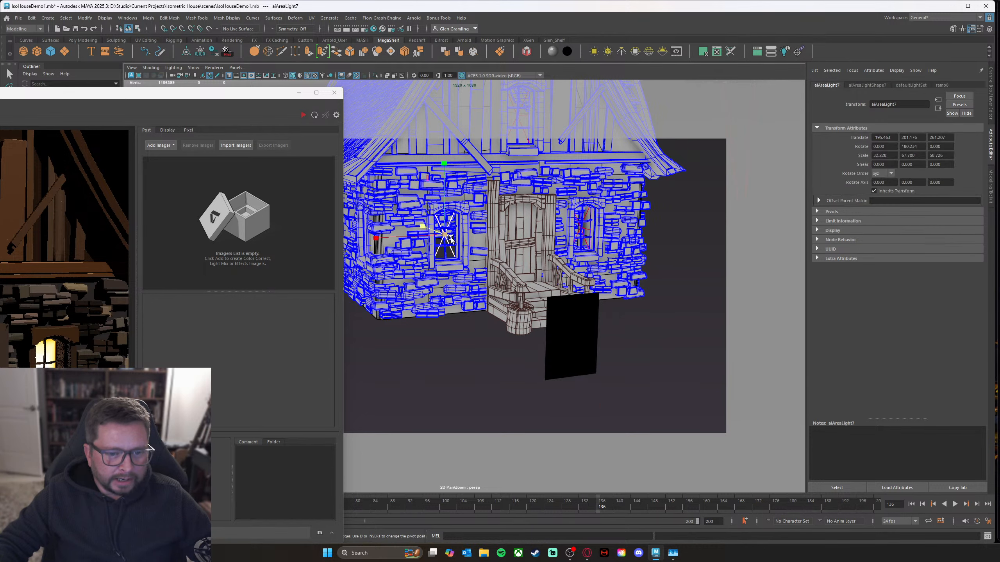
left_click(941, 86)
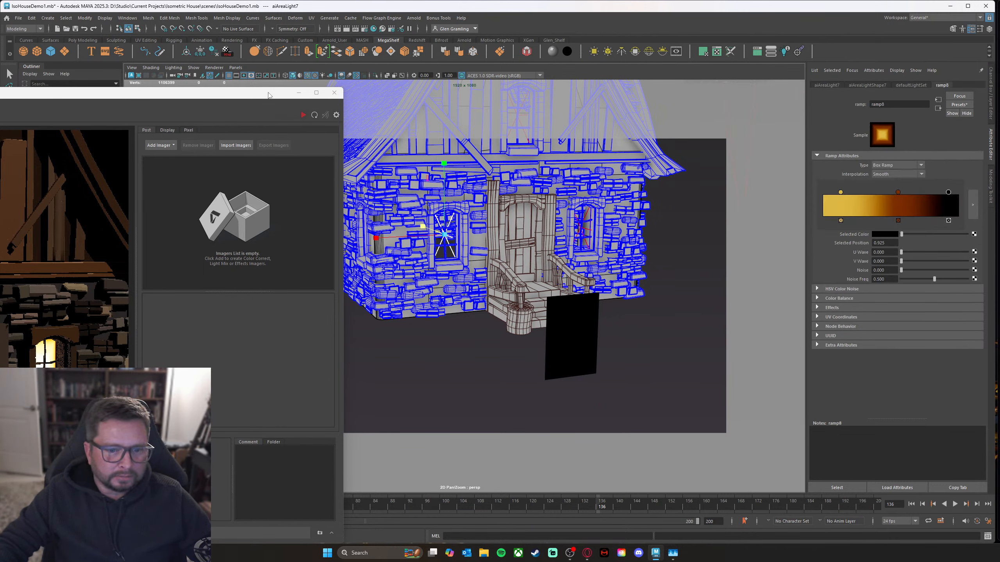
left_click_drag(244, 95, 421, 74)
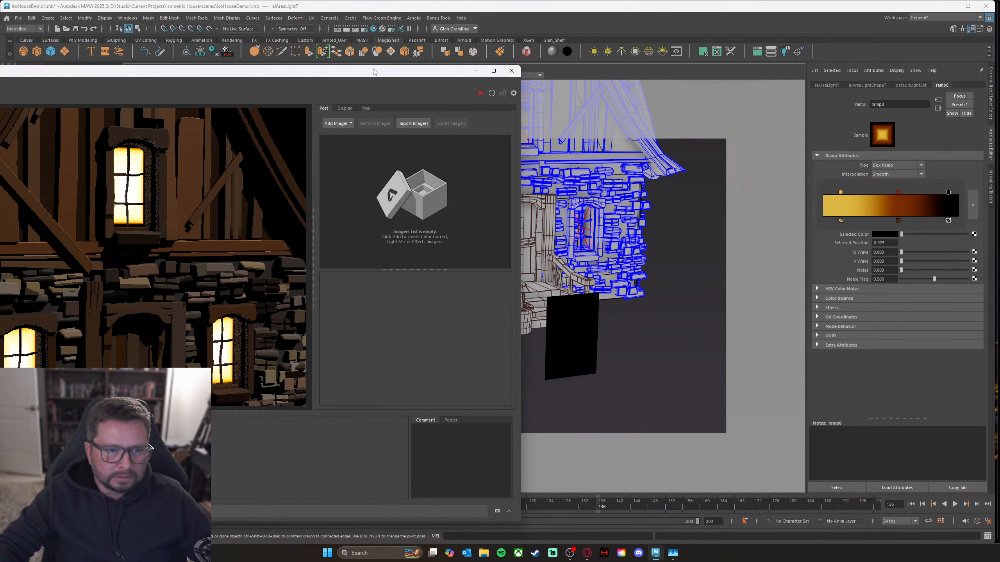
left_click_drag(374, 71, 359, 73)
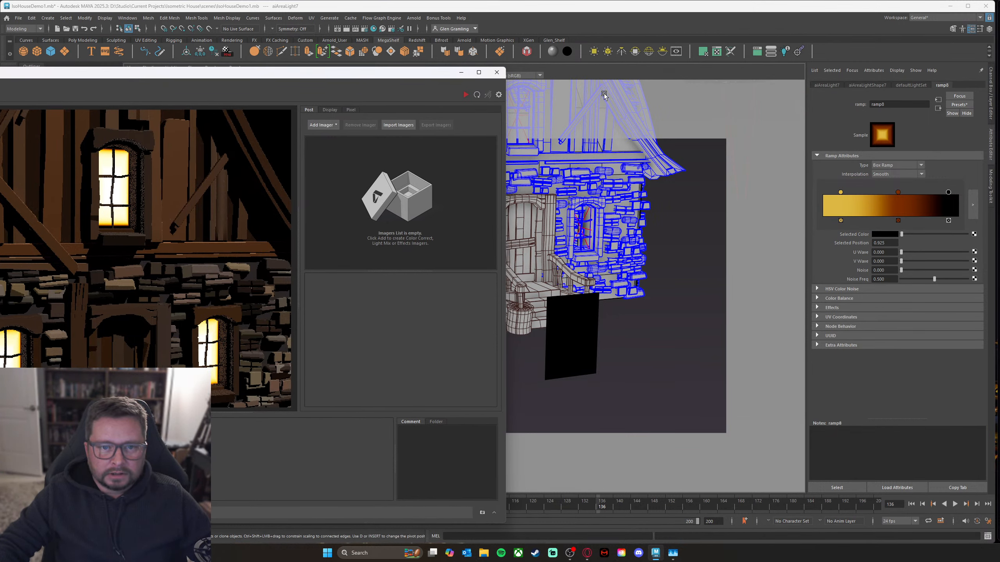
left_click(373, 29)
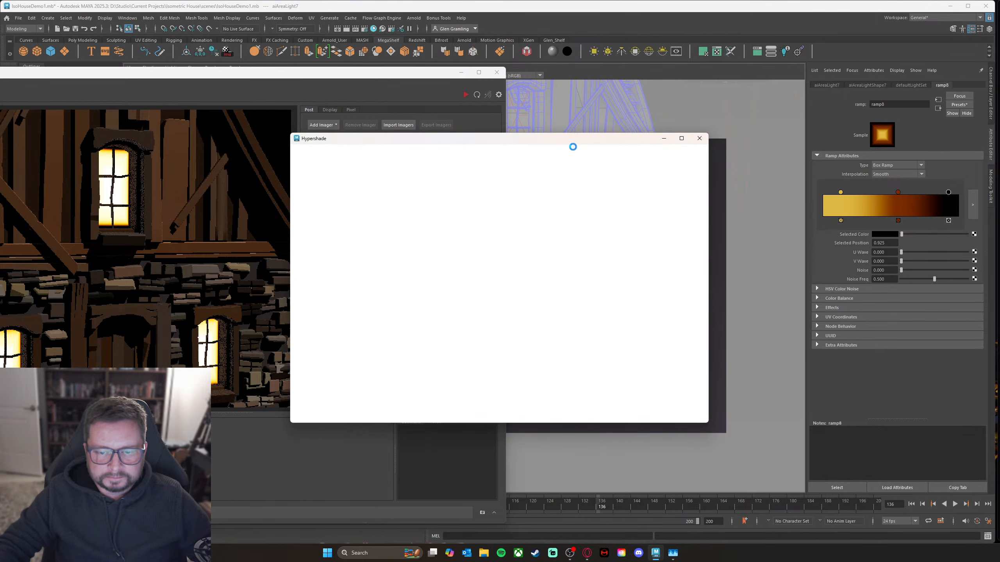
left_click_drag(561, 145, 360, 115)
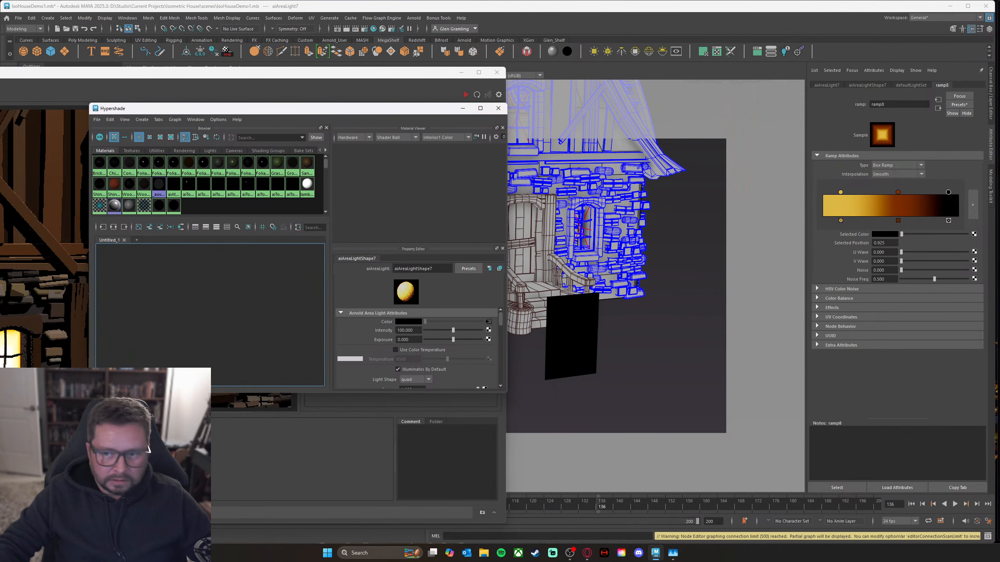
Step: Graph the area light's network, connect its box ramp to the Out Color of the plane's surface shader, and close the Hypershade
left_click(112, 228)
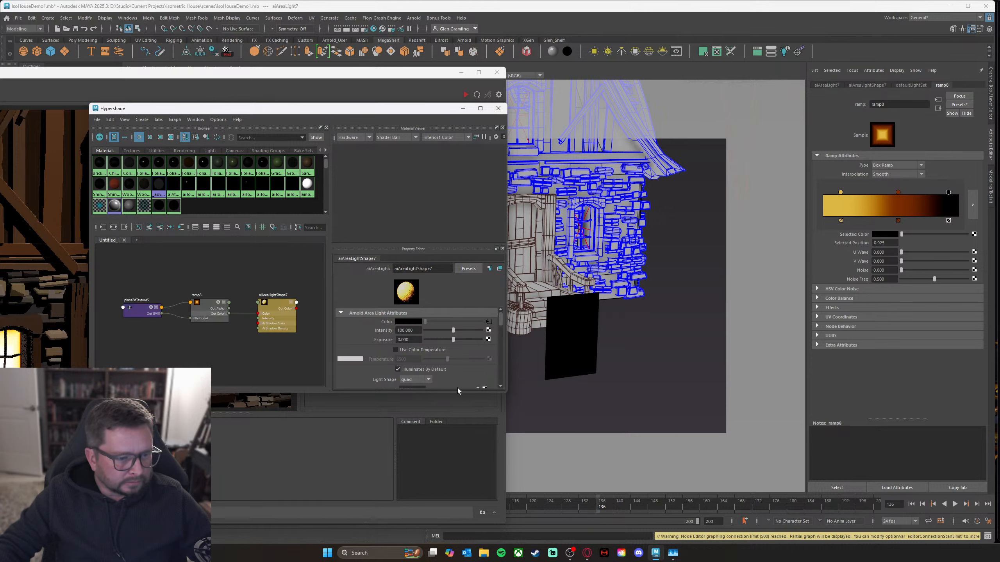
left_click_drag(118, 275, 183, 289)
left_click(578, 371)
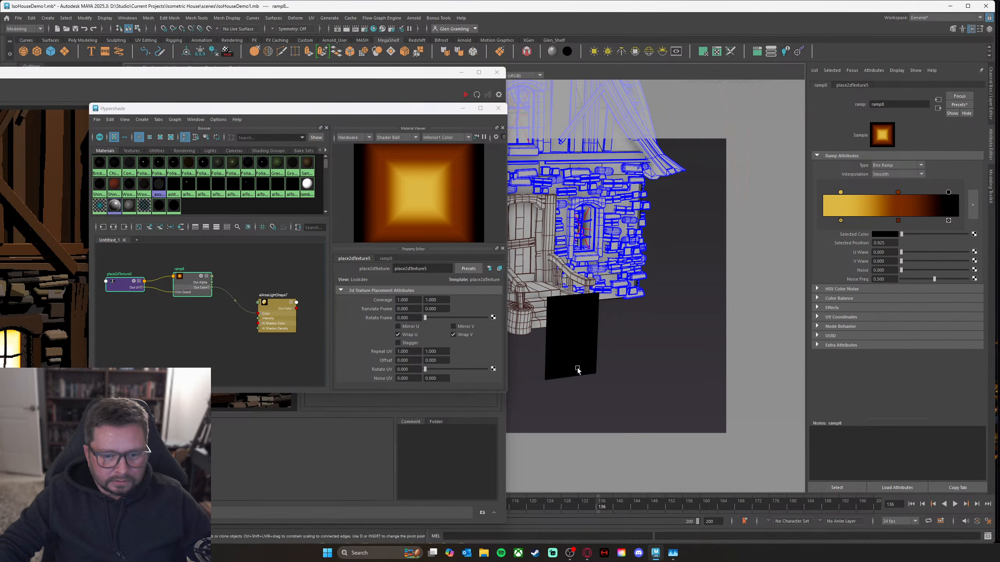
left_click(921, 85)
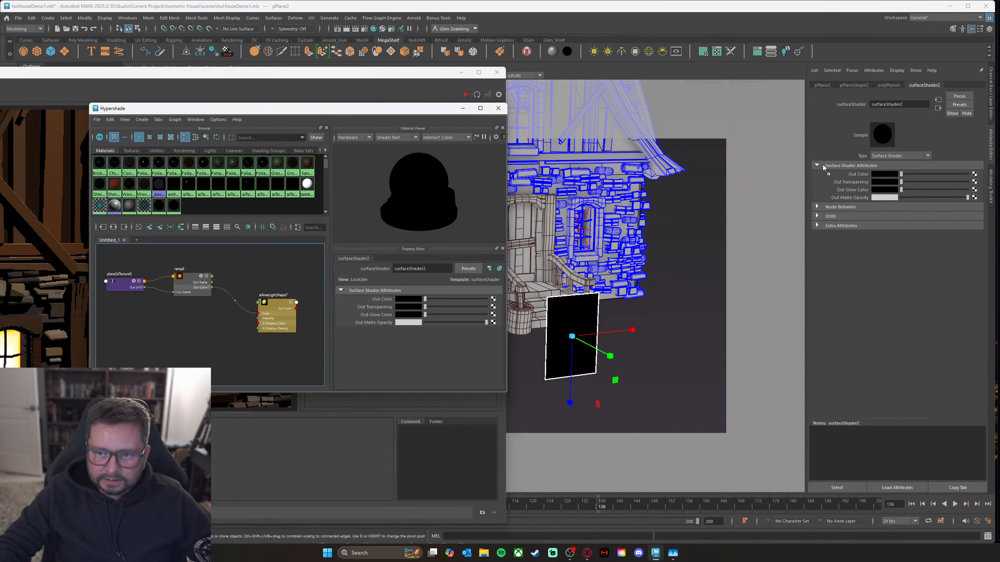
middle_click_drag(823, 166, 858, 177)
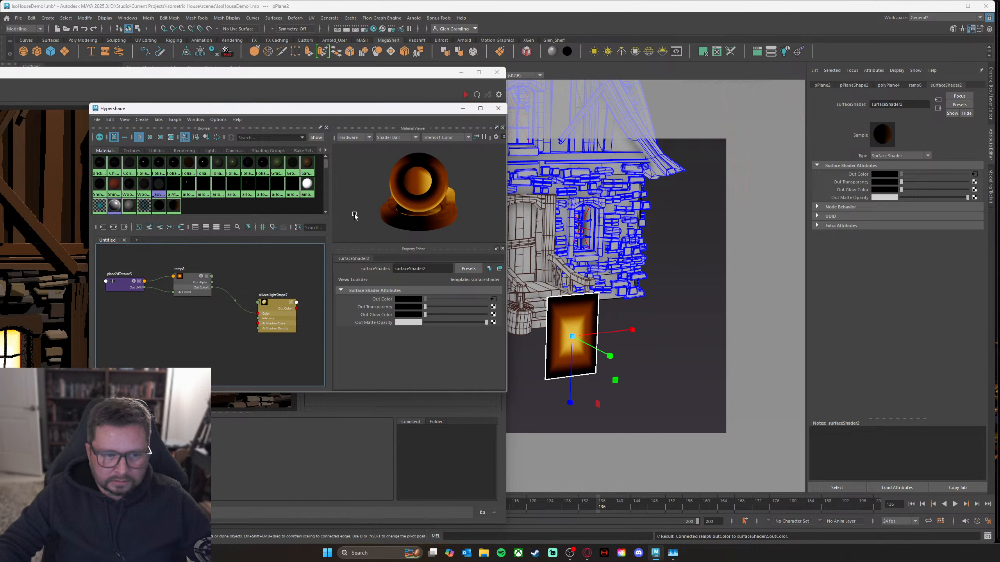
left_click_drag(342, 114, 378, 114)
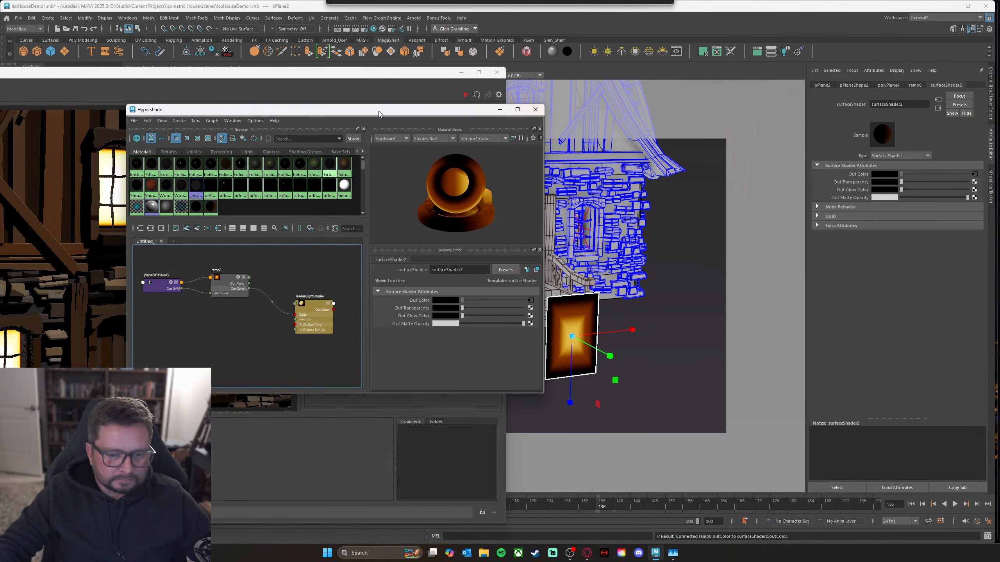
left_click_drag(378, 111, 376, 111)
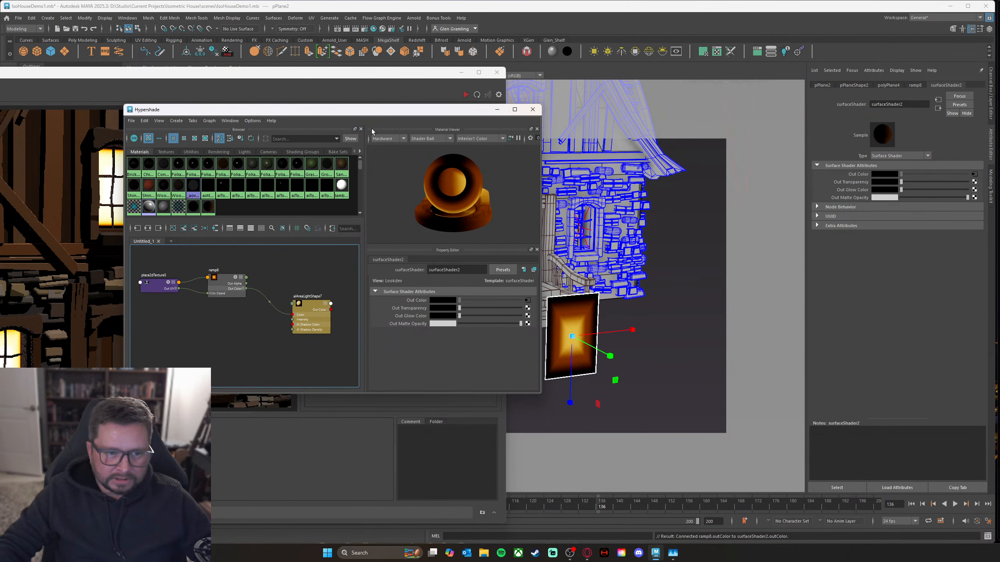
left_click_drag(387, 113, 373, 116)
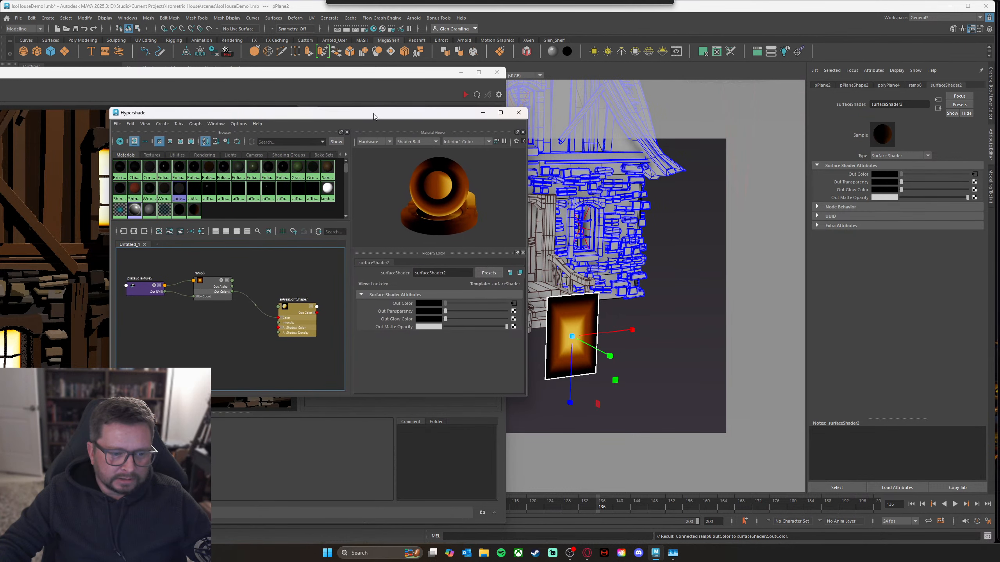
left_click(519, 113)
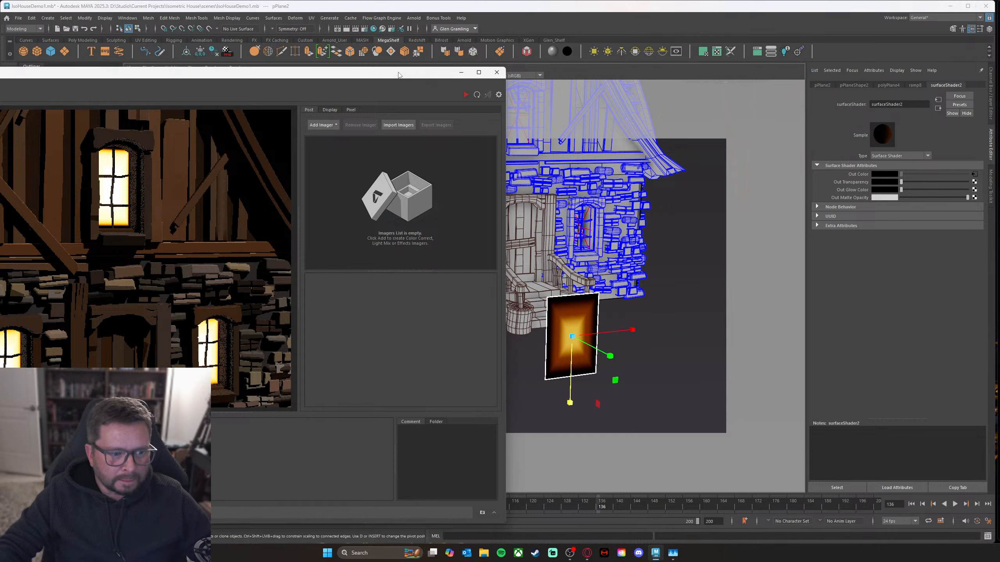
Step: Re-render the scene with the glow plane in view to check its look, and close the render window
left_click_drag(399, 75, 422, 74)
left_click_drag(699, 223, 683, 260, "alt")
left_click_drag(453, 72, 590, 57)
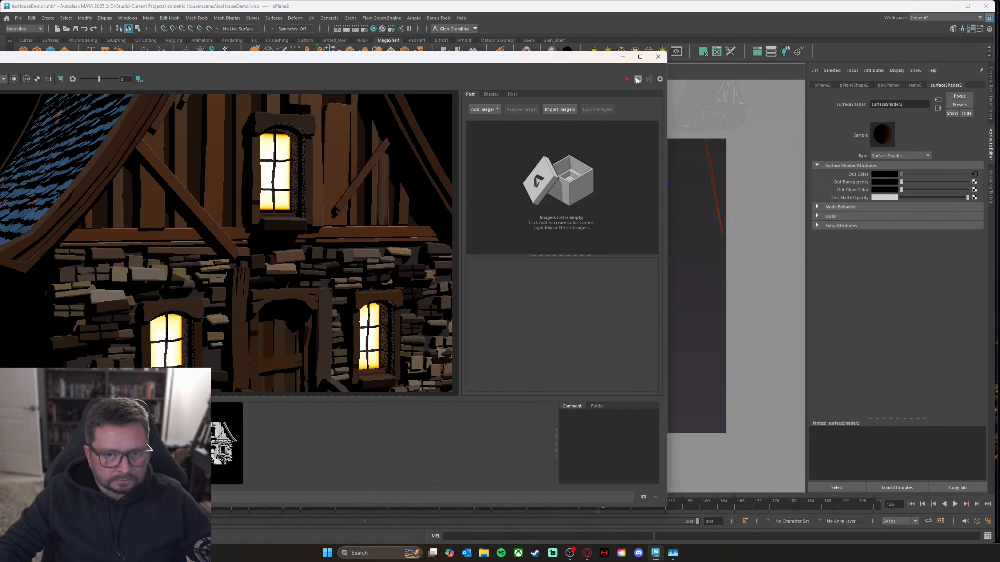
left_click(637, 79)
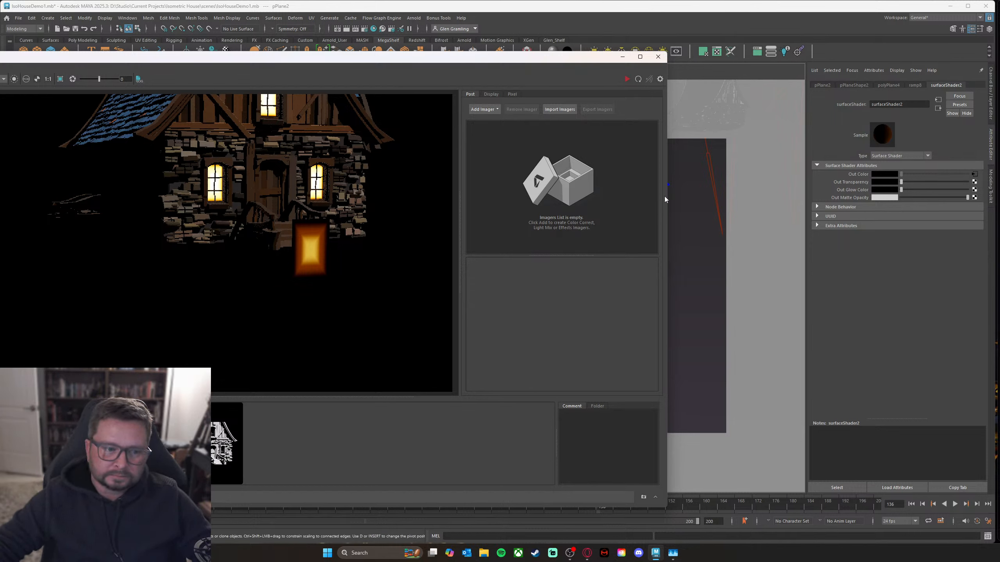
left_click_drag(572, 61, 574, 67)
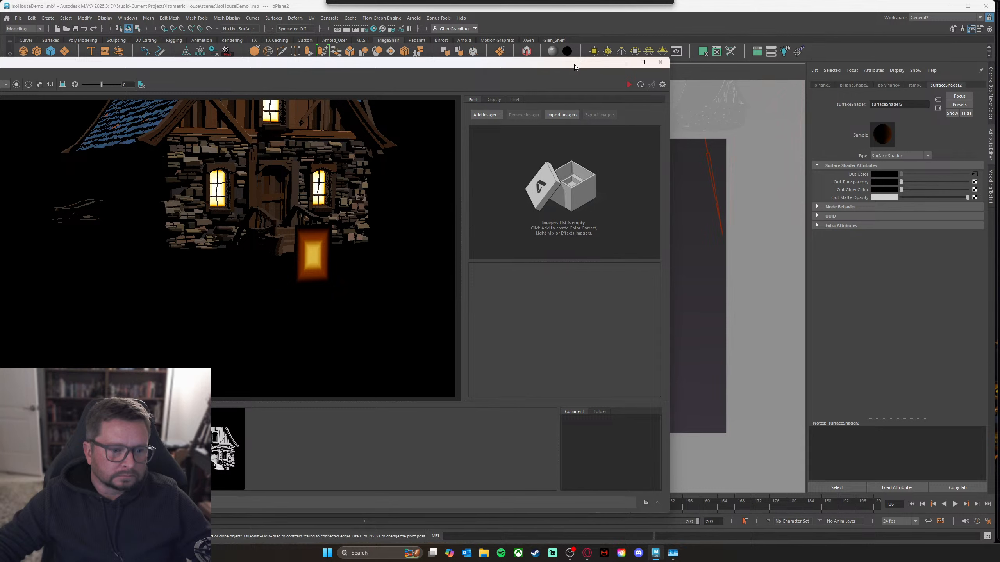
left_click_drag(574, 64, 496, 251)
left_click_drag(508, 292, 390, 110)
left_click(556, 109)
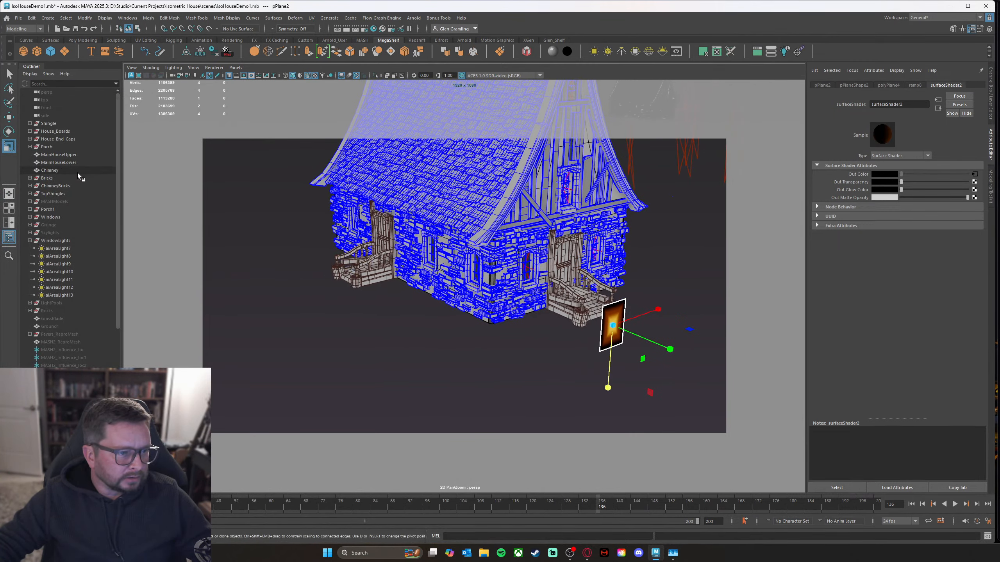
Step: Hide the WindowLights group
left_click(67, 218)
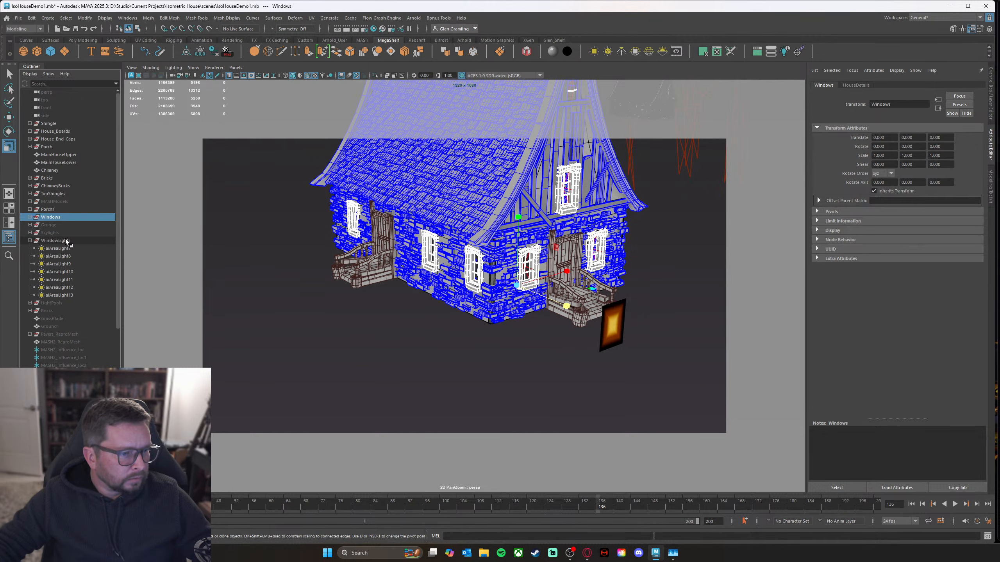
left_click(98, 241)
key("ctrl+h")
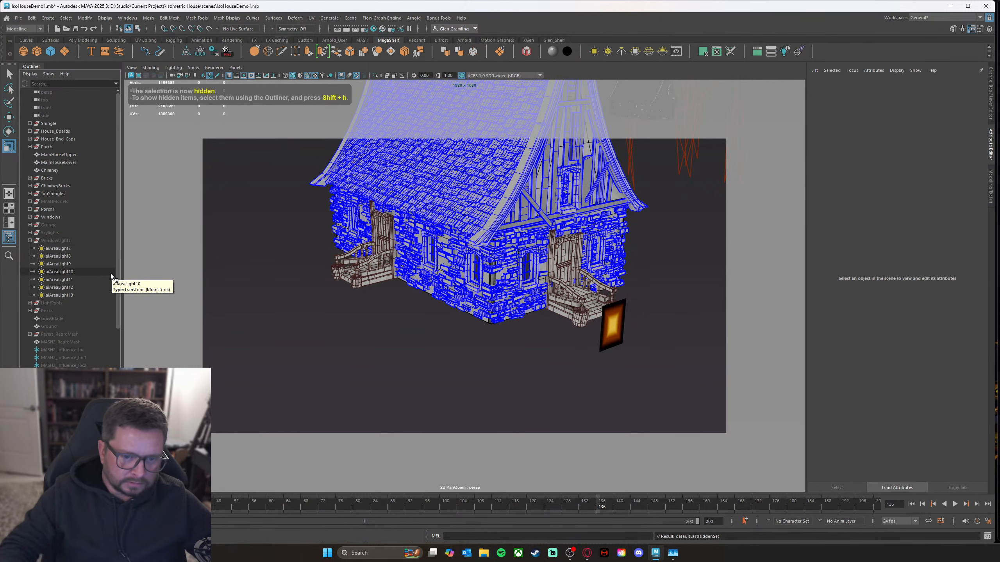
Step: Move the glow plane into the window left of the front door, at about X -193, Y 196, Z 261
left_click(617, 336)
left_click_drag(578, 357, 498, 357, "alt")
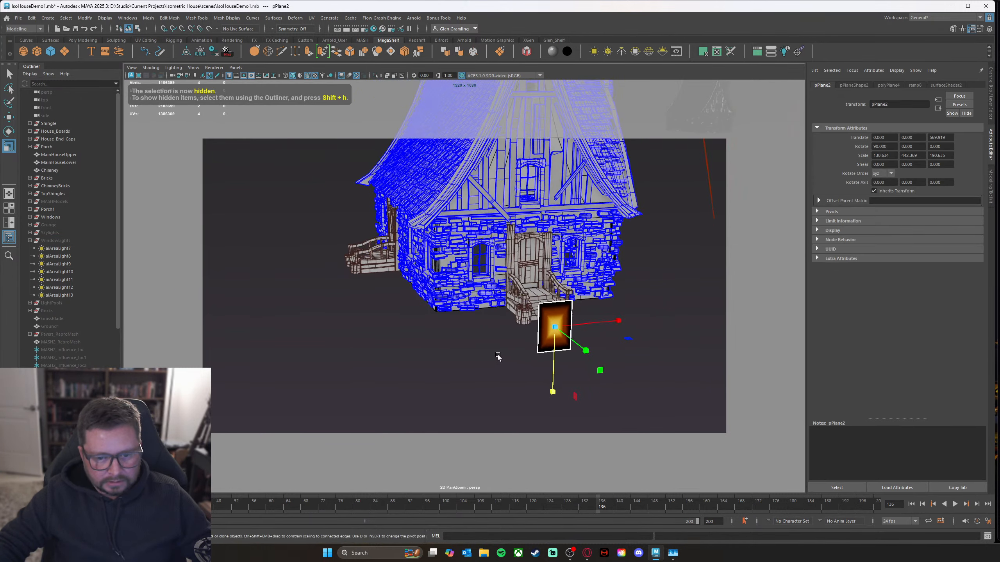
right_click_drag(498, 358, 562, 367, "alt")
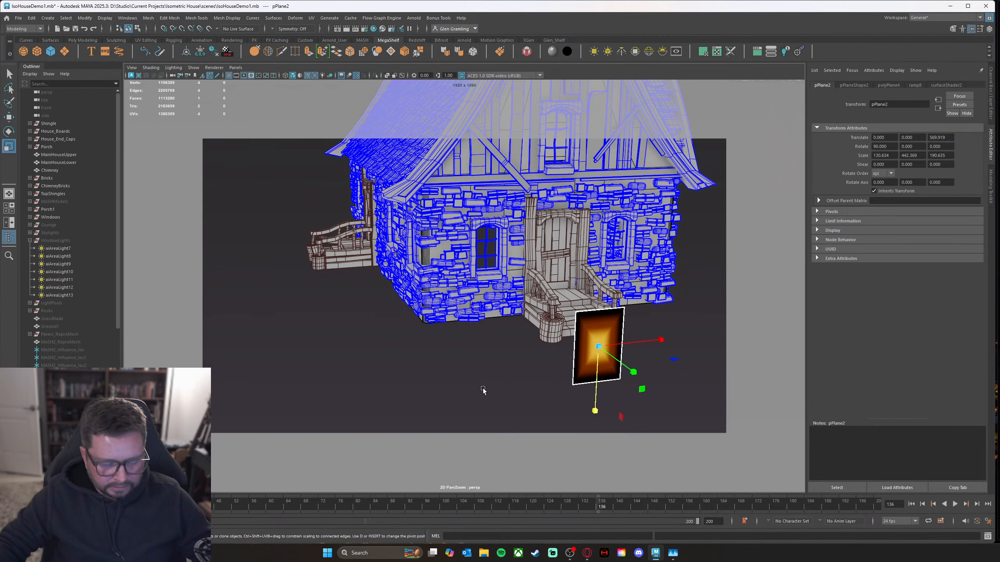
left_click_drag(483, 390, 610, 396, "alt")
key("w")
left_click_drag(696, 390, 465, 194)
scroll(565, 333, "up", 5)
scroll(490, 282, "up", 5)
left_click_drag(521, 257, 558, 292)
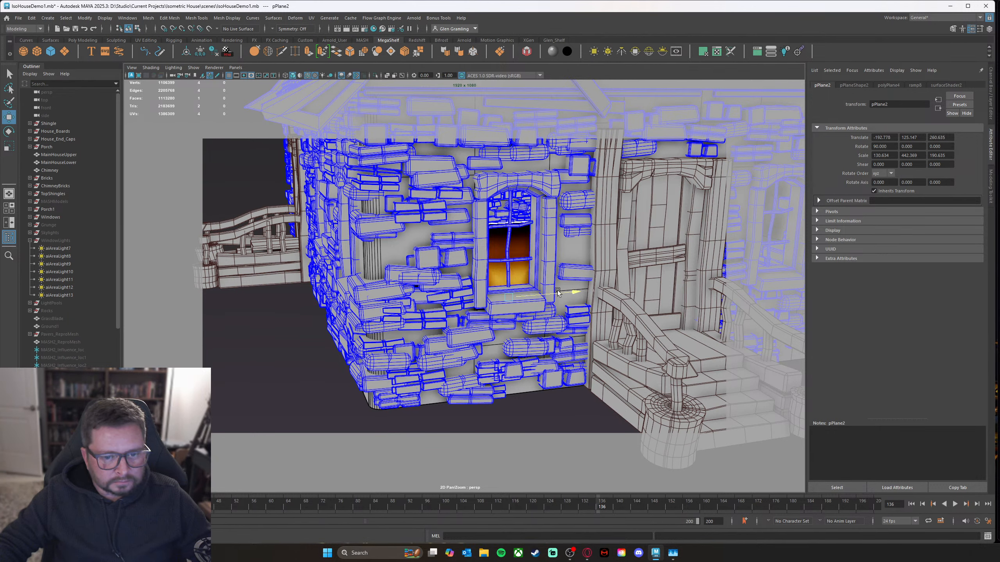
left_click_drag(508, 241, 508, 187)
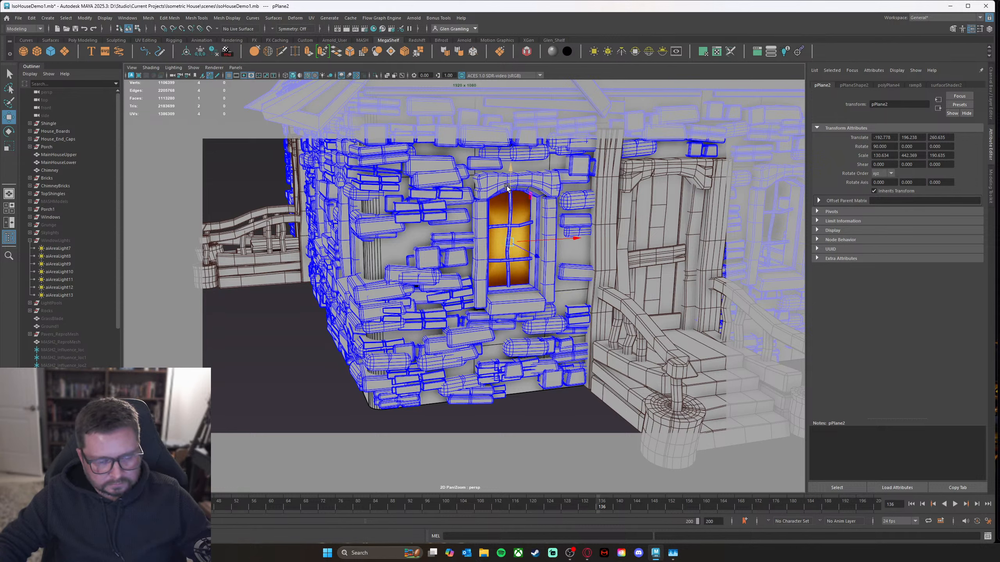
Step: Fit the plane to the window by scaling it to about 90 in X and 204 in Z and raising it to about Y 200
key("r")
left_click_drag(574, 239, 554, 240)
left_click_drag(508, 312, 509, 317)
key("w")
left_click_drag(510, 233, 510, 220)
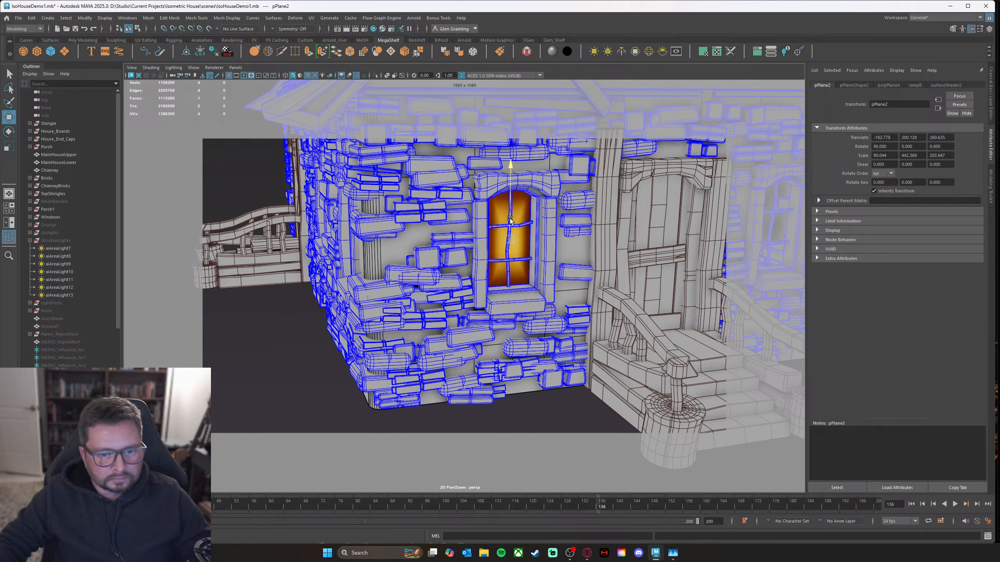
Step: Duplicate the glow plane into the window right of the front door and into the gable window above the door
middle_click_drag(641, 242, 556, 306, "alt")
scroll(556, 306, "down", 4)
left_click_drag(556, 306, 599, 334, "alt")
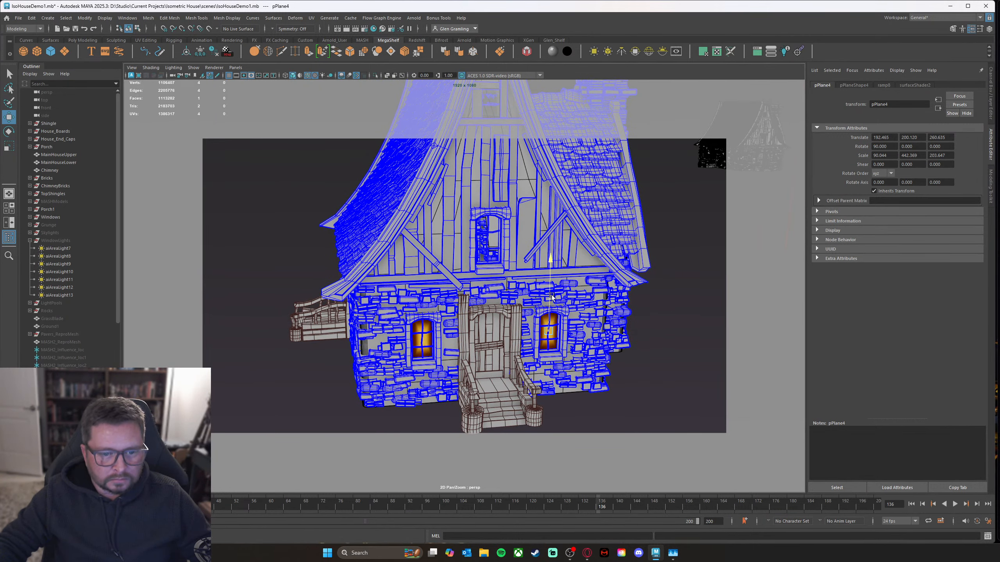
left_click_drag(551, 299, 550, 221, "shift")
left_click_drag(608, 235, 538, 331)
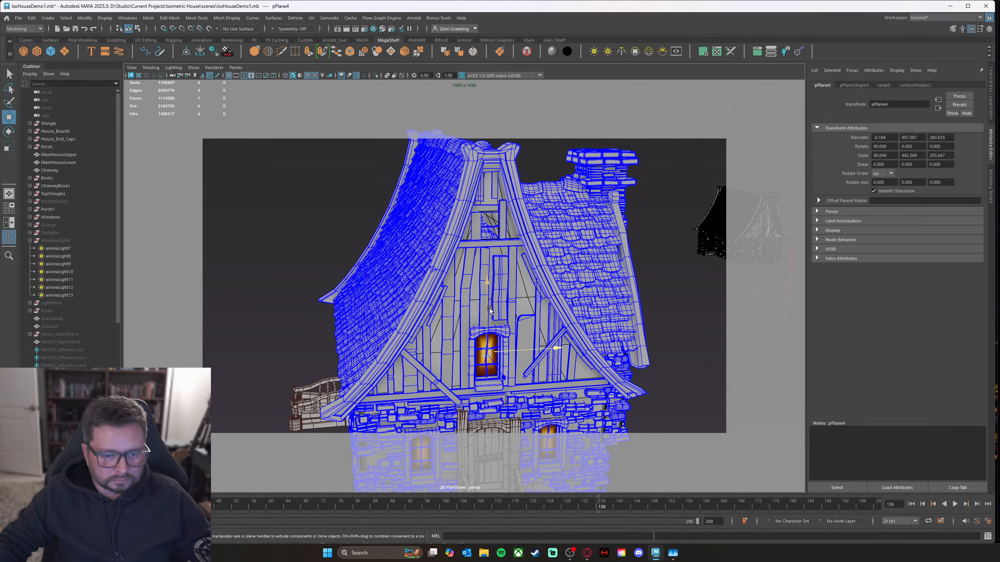
Step: Duplicate the gable window's glow plane up into the small attic window
left_click_drag(487, 310, 445, 239)
right_click_drag(445, 240, 538, 262, "alt")
middle_click_drag(546, 242, 519, 300, "alt")
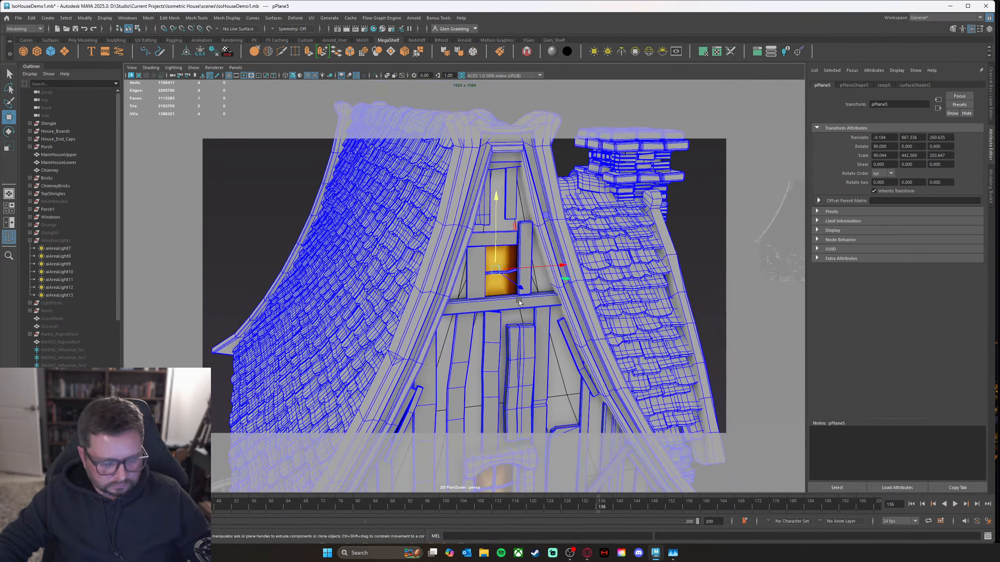
Step: Shrink the attic glow plane to about 102 in Z, narrow it in X, and center it in the opening at about X 7
key("e")
key("r")
left_click_drag(563, 263, 548, 267)
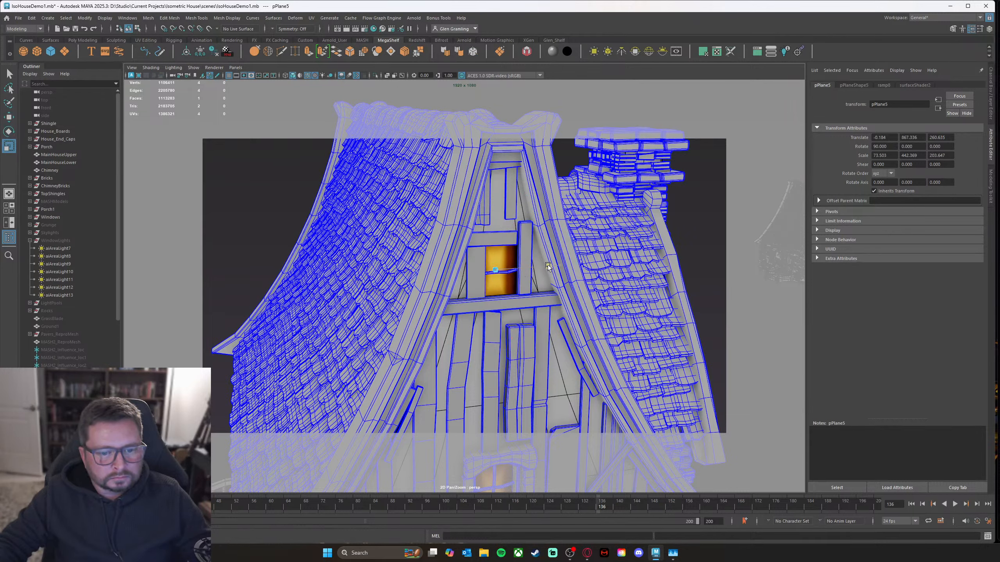
left_click_drag(494, 335, 496, 302)
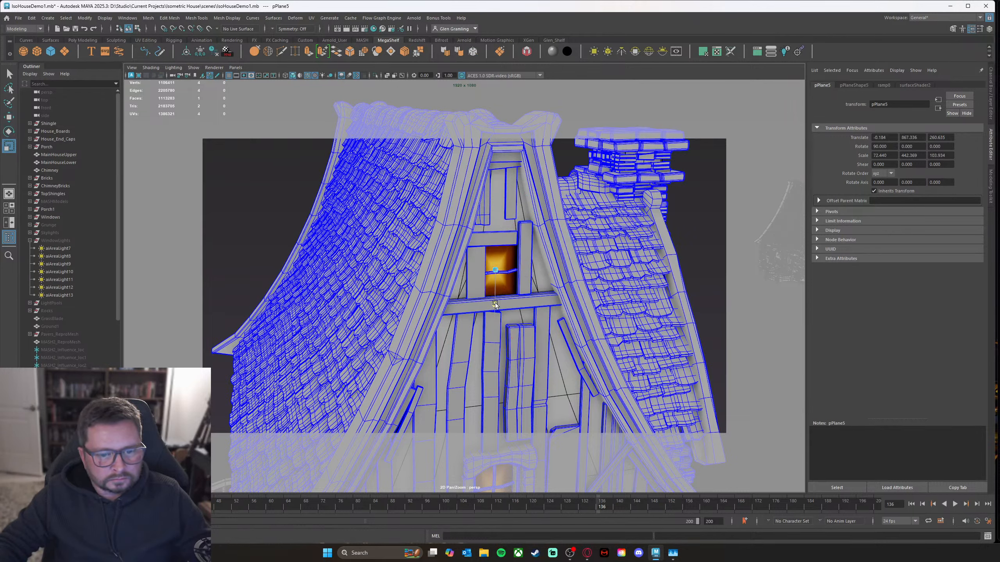
left_click_drag(569, 263, 550, 265)
key("w")
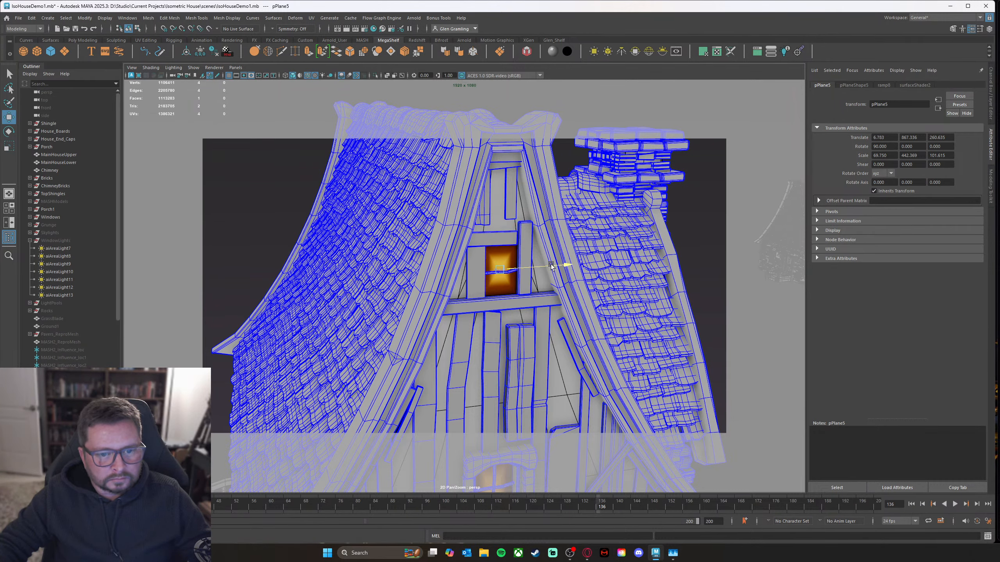
Step: Frame the front of the house and render it in the Arnold RenderView to check the glowing windows
scroll(538, 391, "down", 10)
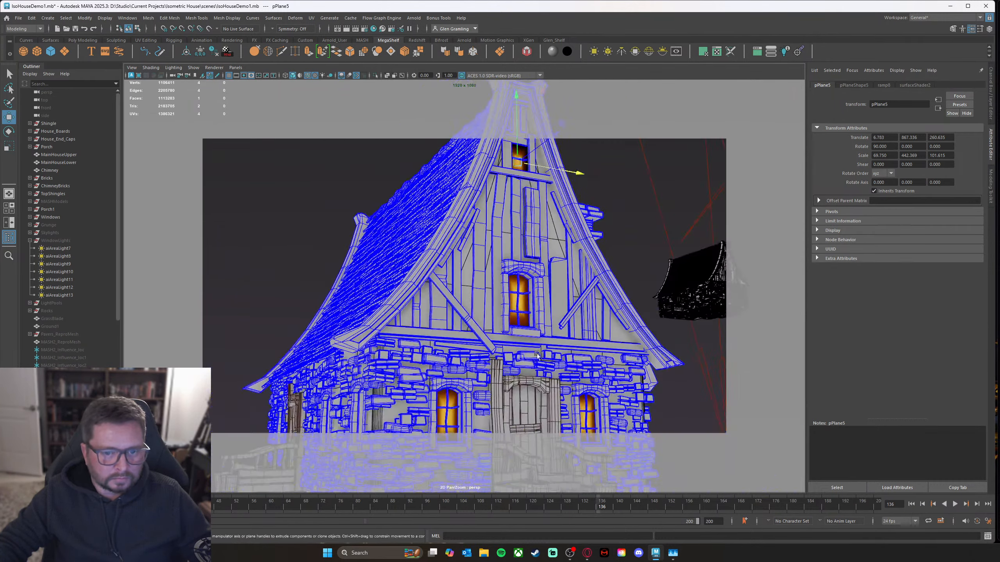
mouse_move(544, 341)
left_mouse_down("alt")
mouse_move(499, 358)
mouse_move(528, 341)
mouse_move(566, 353)
mouse_move(544, 348)
left_mouse_up("alt")
scroll(543, 348, "up", 10)
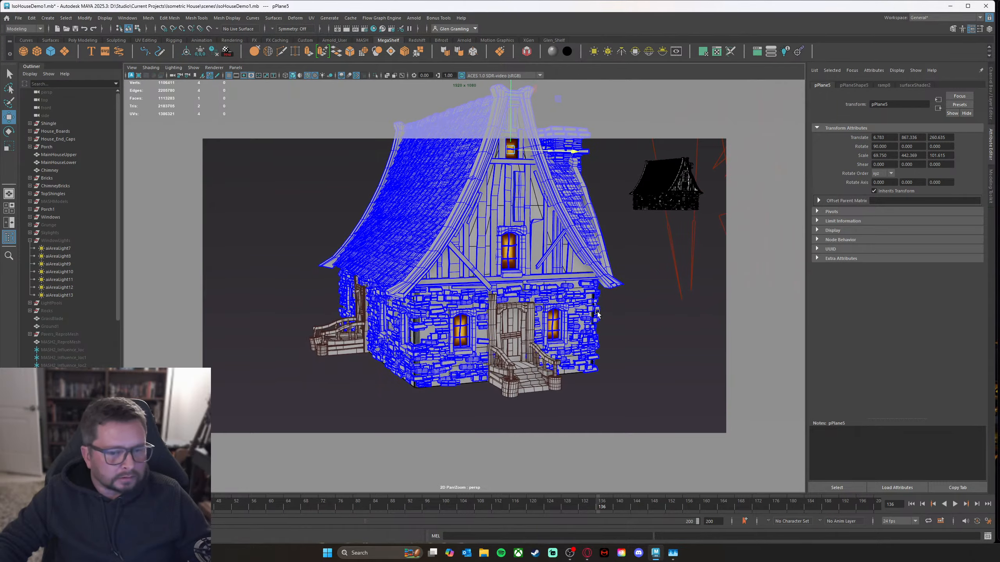
middle_click_drag(601, 315, 600, 310, "alt")
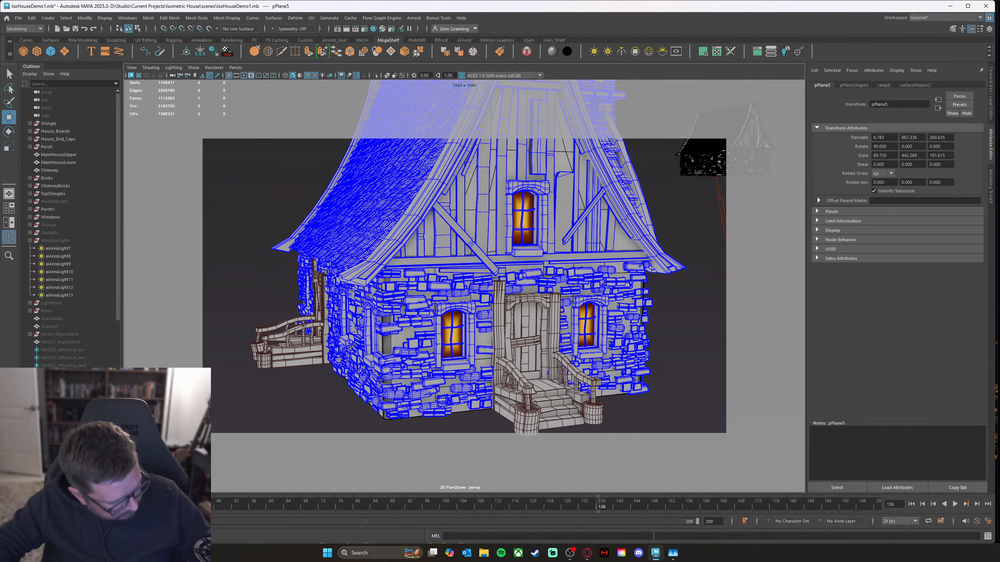
left_click(676, 52)
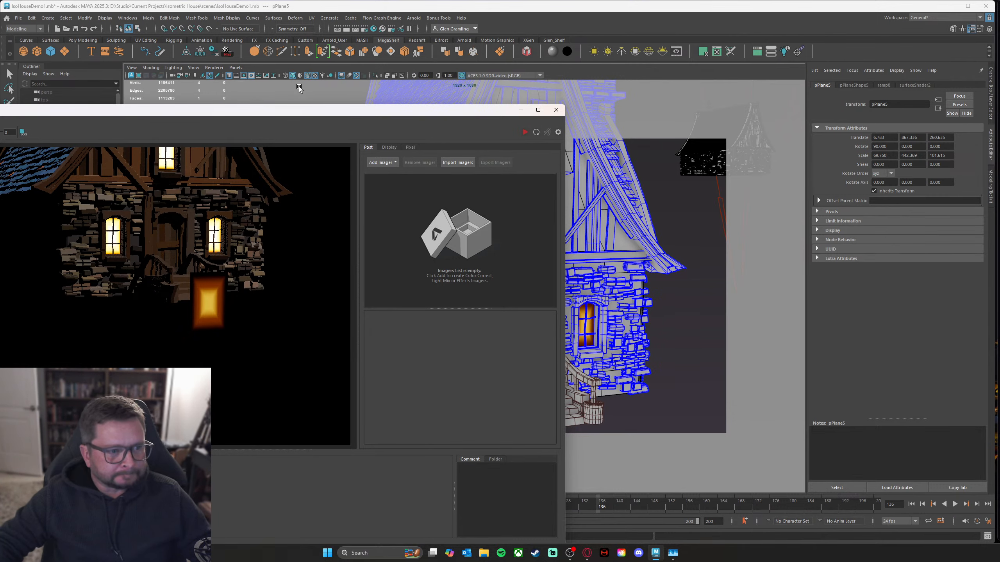
left_click_drag(283, 110, 539, 72)
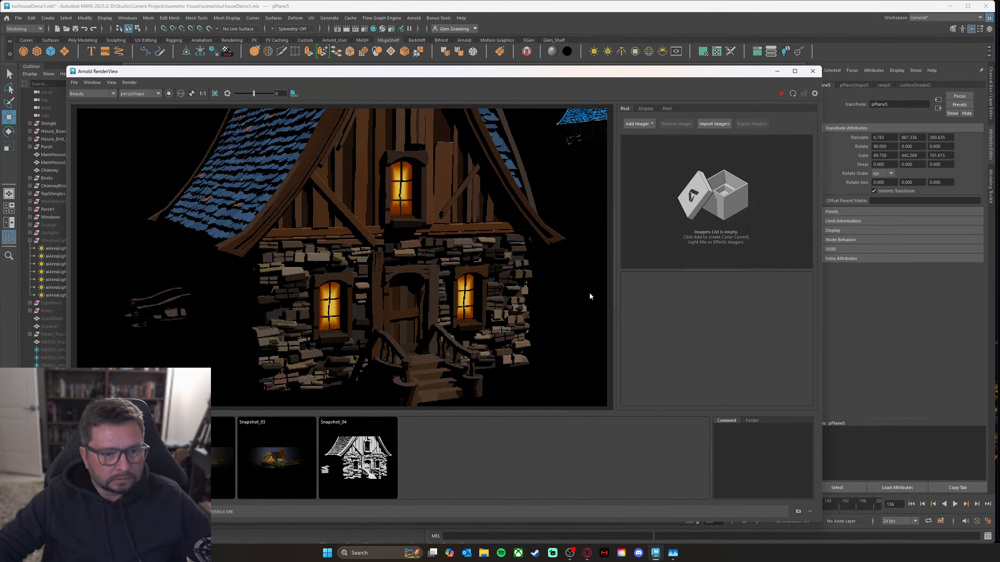
left_click_drag(682, 73, 402, 60)
Step: Change the type of the ramp driving the glow planes' surface shader to Circular Ramp
left_click(583, 325)
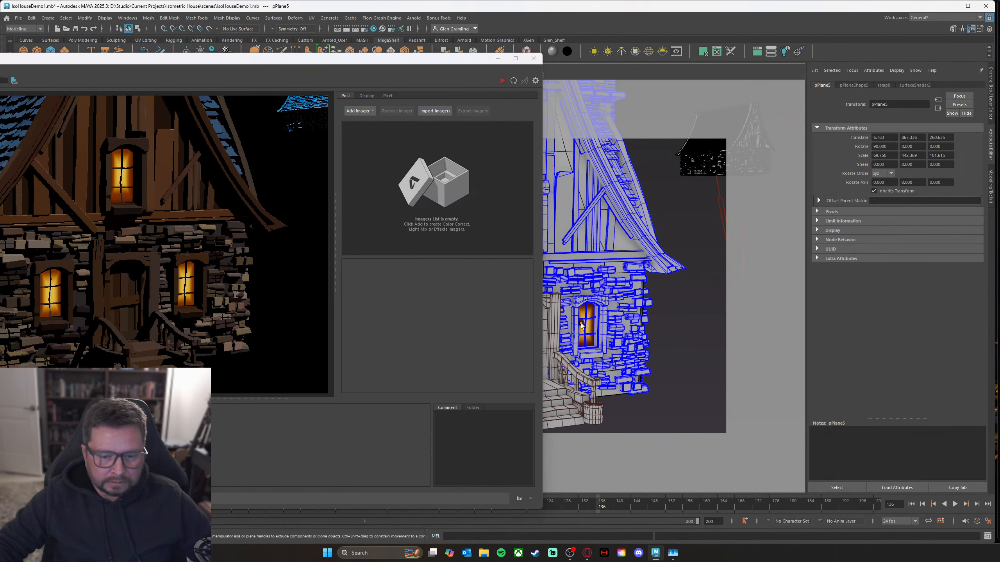
left_click(918, 84)
left_click(976, 178)
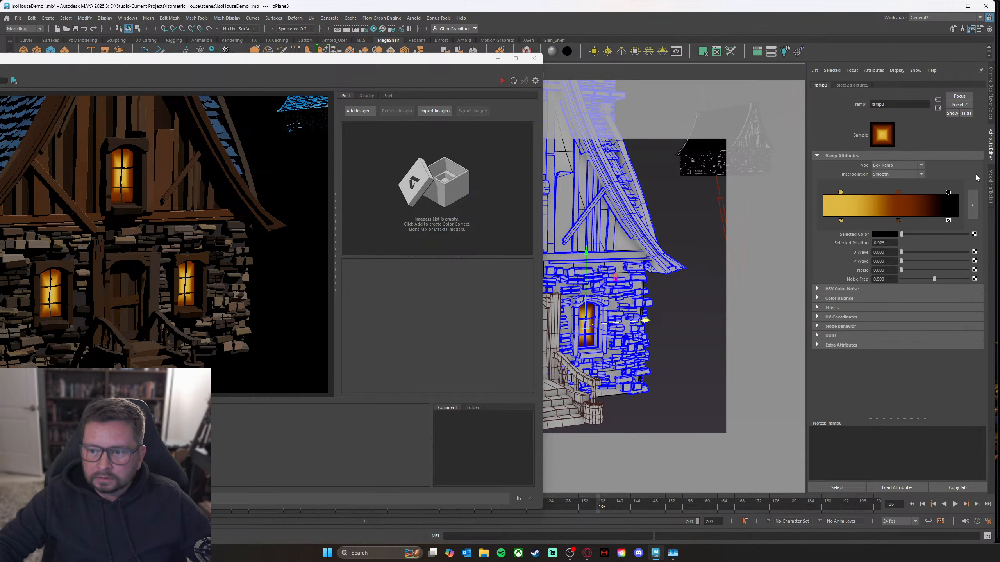
left_click(921, 166)
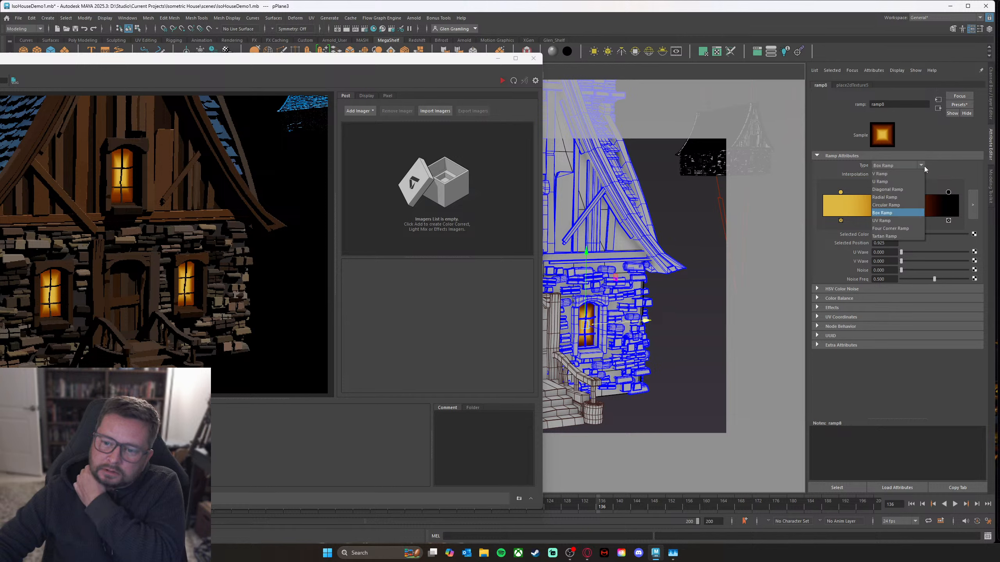
left_click(902, 206)
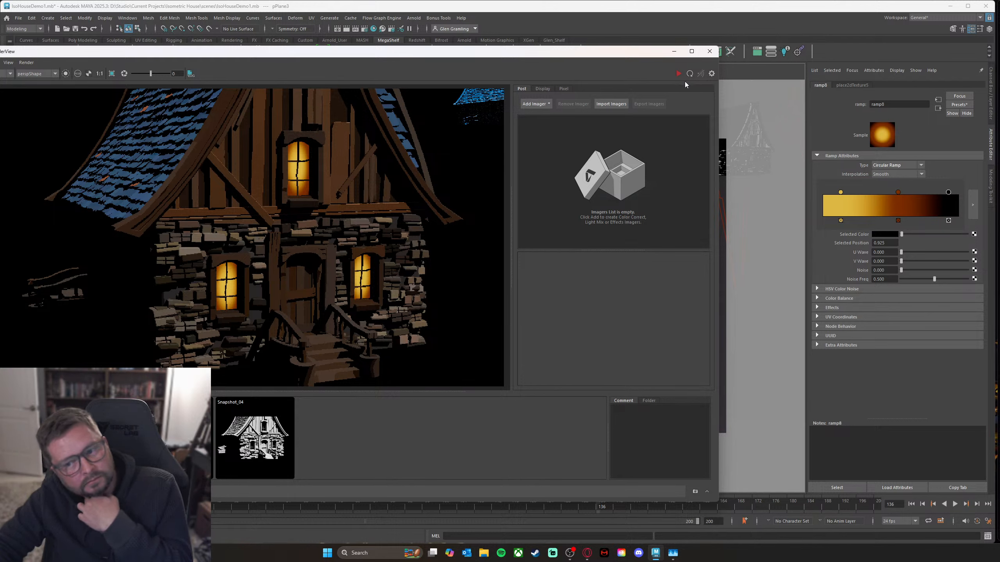
Step: Increase the saturation of the glow ramp's yellow color stop and start the Arnold render again
left_click(840, 193)
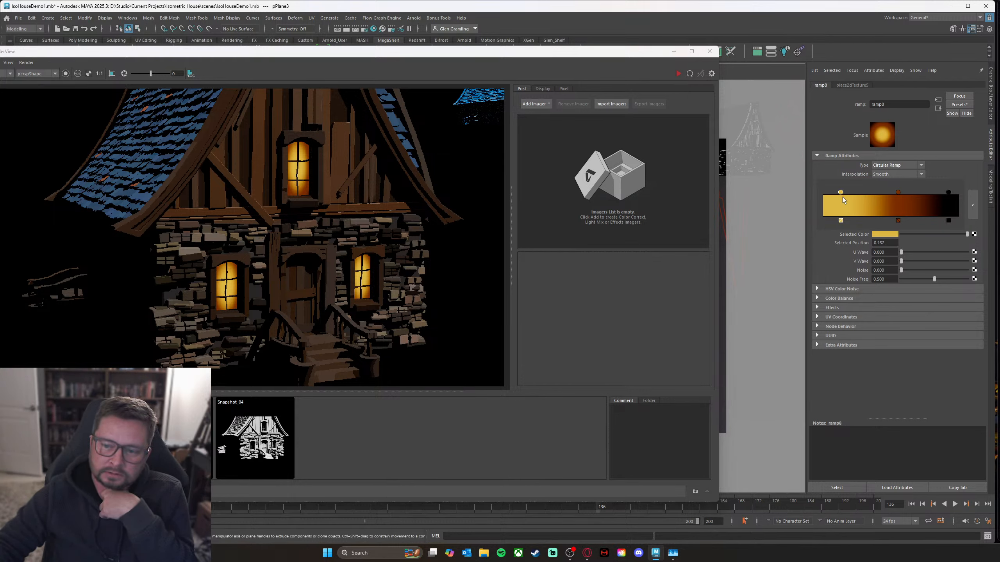
left_click(887, 235)
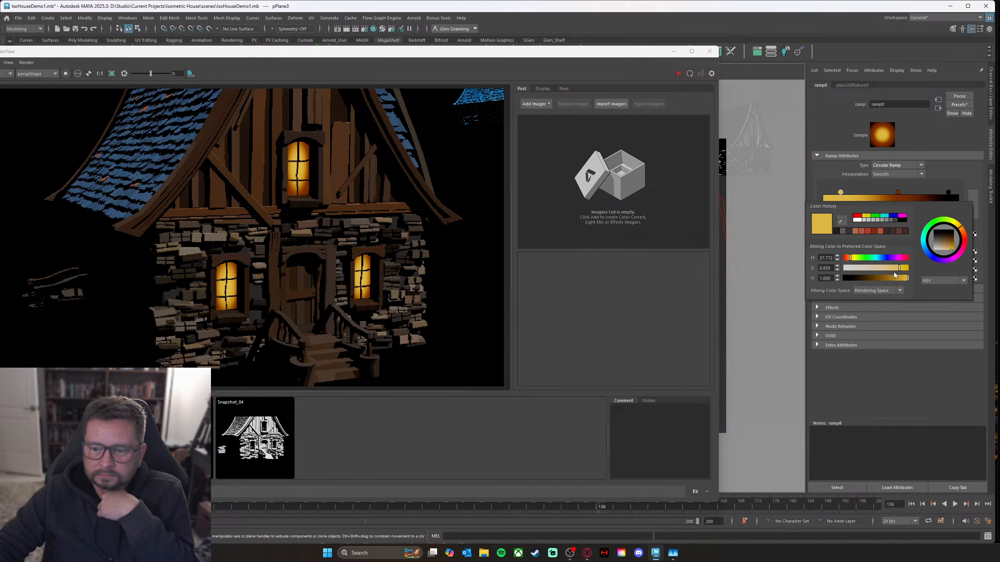
left_click_drag(903, 268, 908, 267)
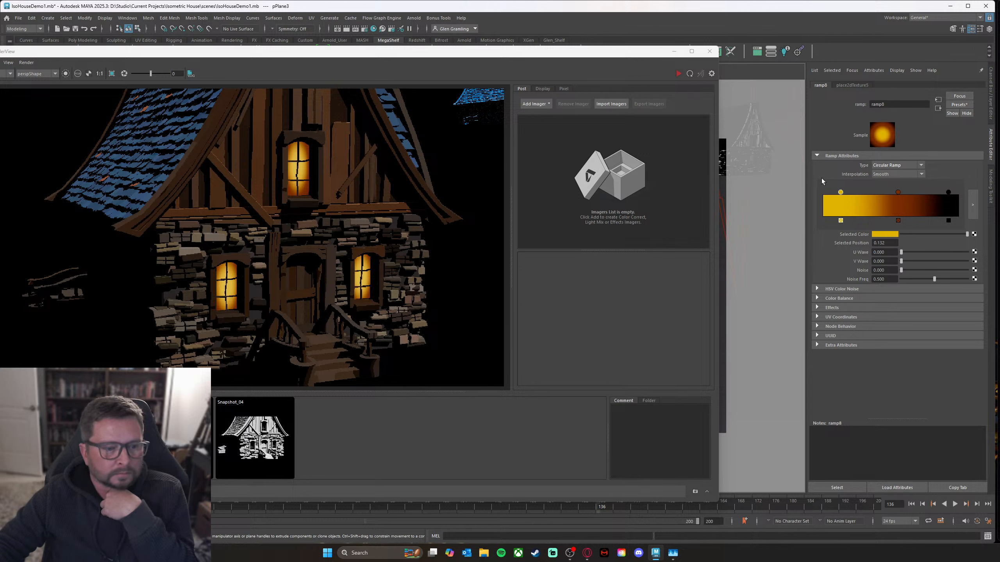
left_click(678, 74)
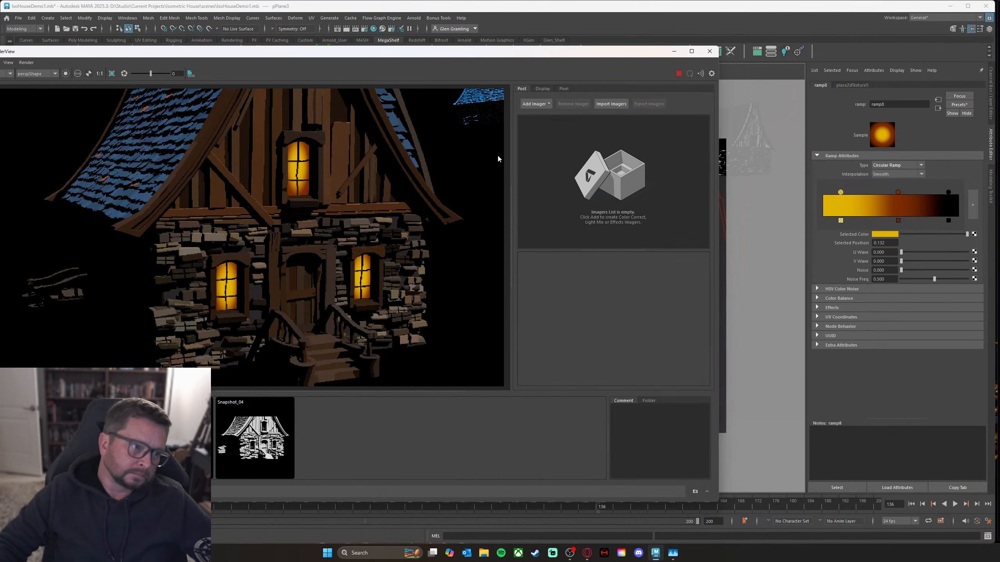
Step: Select the directional light above the small background house and raise its intensity to 3.141
left_click_drag(615, 56, 276, 85)
left_click_drag(660, 237, 709, 275, "alt")
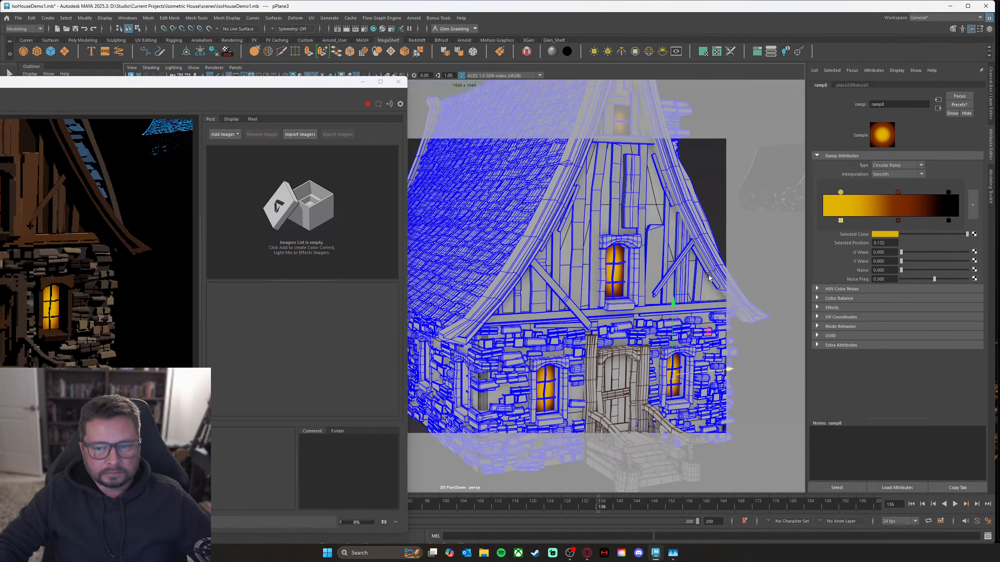
right_click_drag(708, 275, 563, 248, "alt")
left_click_drag(563, 248, 627, 266, "alt")
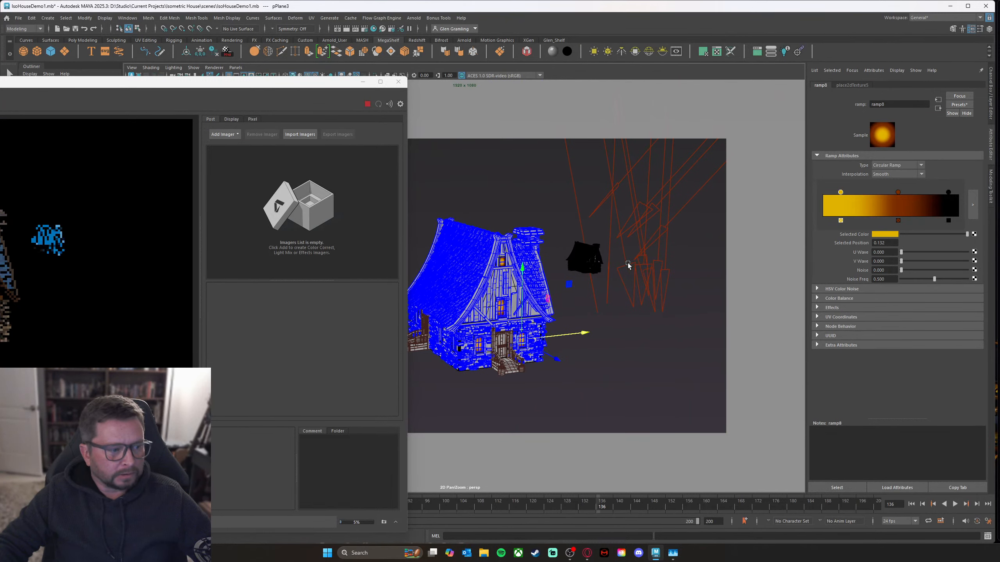
middle_click_drag(643, 226, 627, 300, "alt")
left_click_drag(627, 300, 580, 248, "alt")
left_click(548, 227)
key("e")
scroll(911, 210, "up", 5)
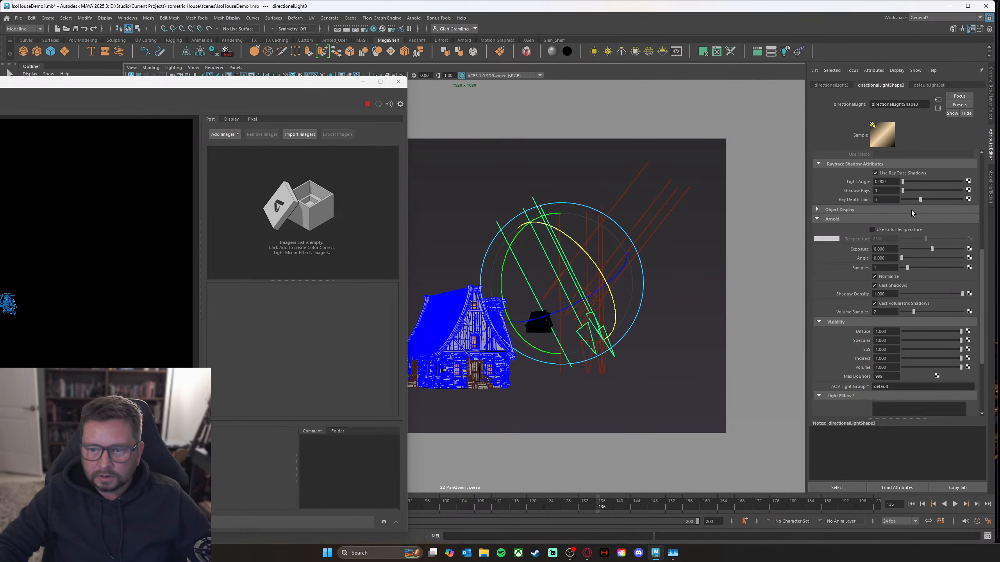
scroll(914, 207, "up", 2)
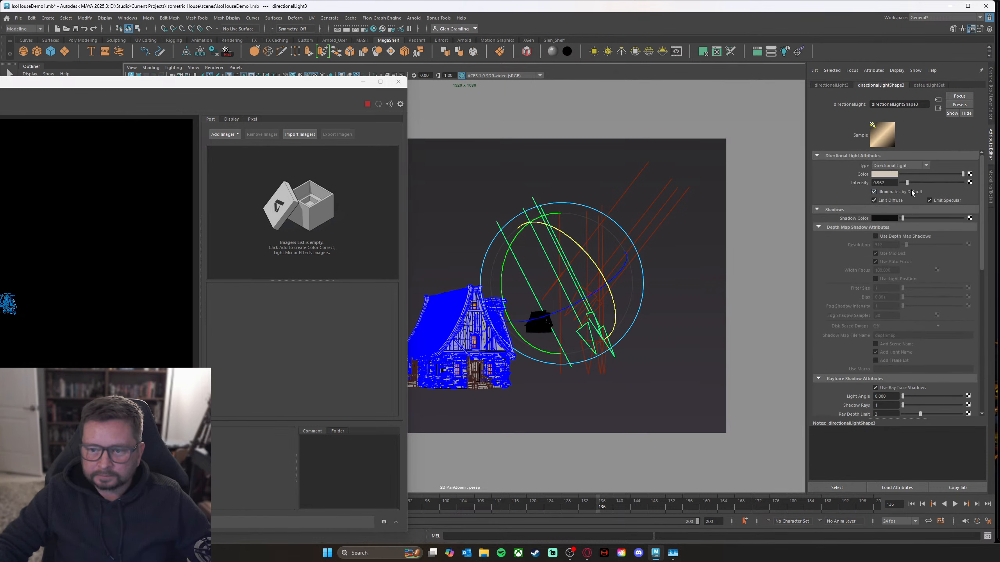
left_click_drag(907, 182, 918, 184)
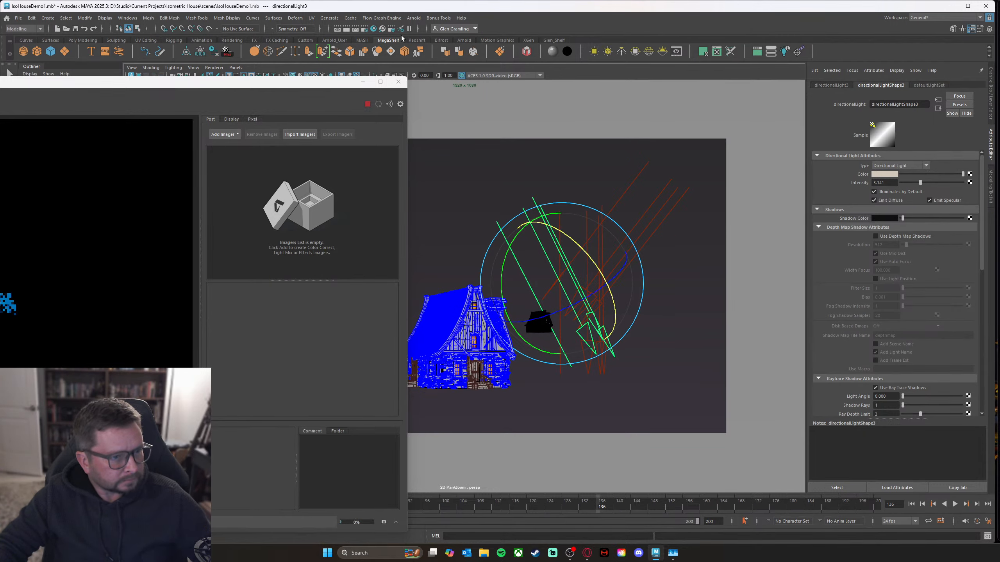
Step: Examine the brightened house render from the front, the roof side and the chimney side, and put the render window away
left_click_drag(287, 89, 363, 42)
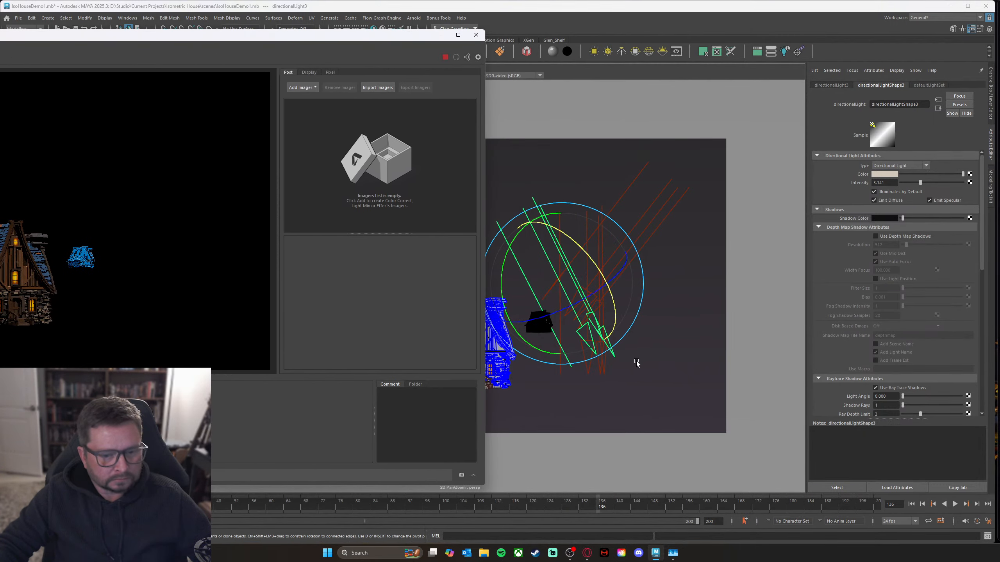
right_click_drag(636, 364, 588, 311, "alt")
middle_click_drag(588, 311, 625, 328, "alt")
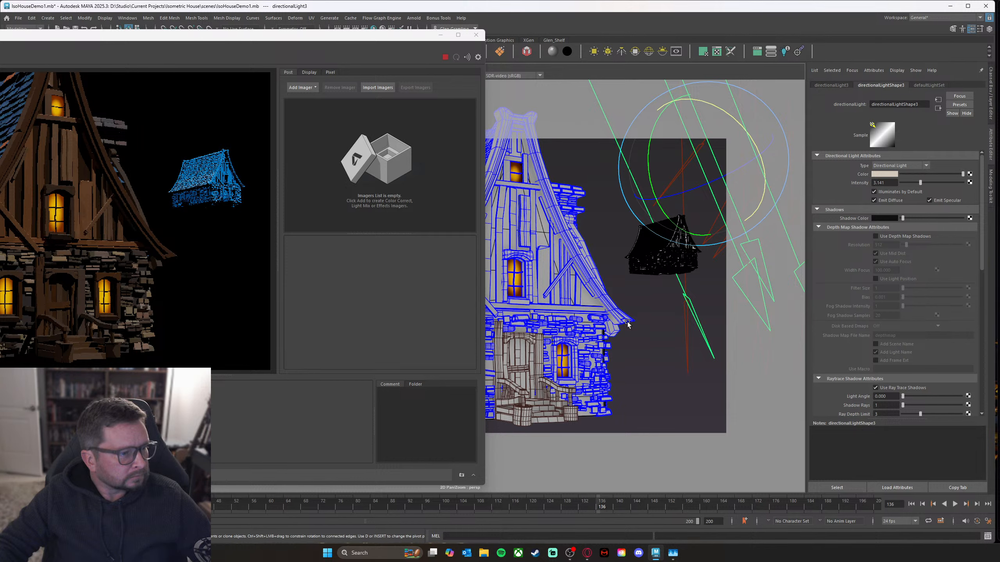
left_click_drag(640, 320, 653, 324, "alt")
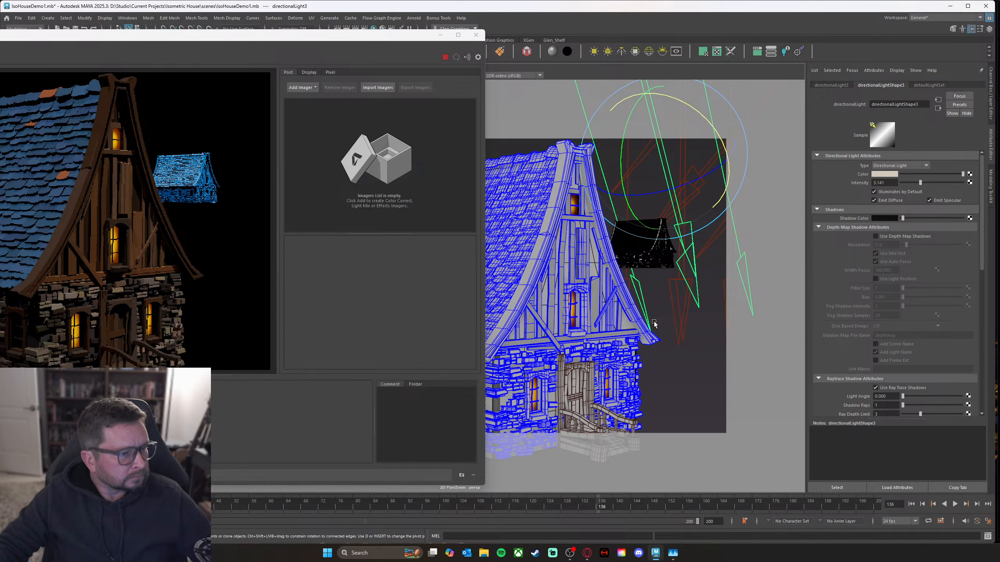
mouse_move(674, 333)
left_mouse_down("alt")
mouse_move(687, 319)
mouse_move(689, 343)
mouse_move(623, 346)
mouse_move(679, 335)
mouse_move(659, 343)
left_mouse_up("alt")
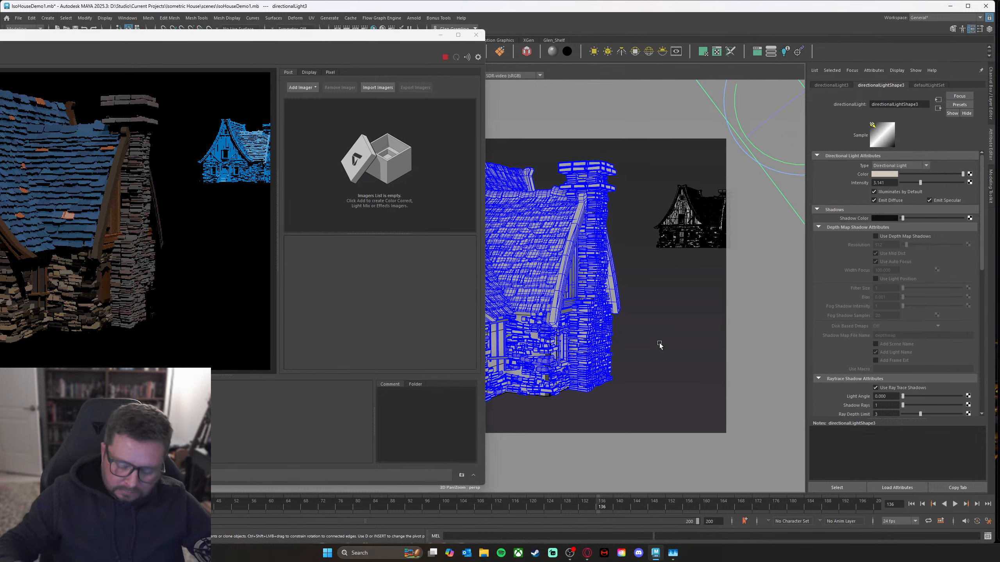
left_click_drag(329, 37, 423, 75)
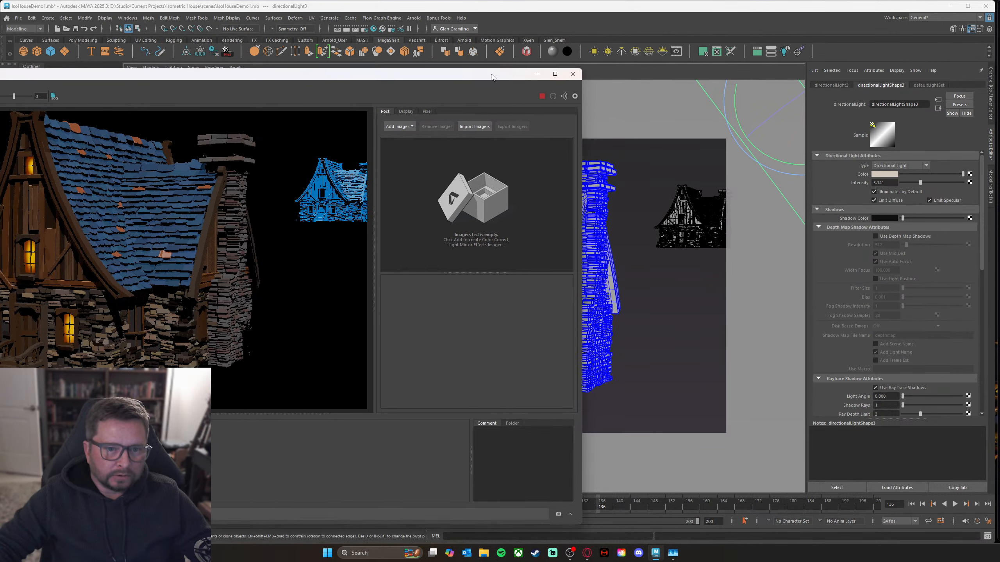
left_click_drag(490, 76, 499, 83)
left_click_drag(559, 85, 550, 74)
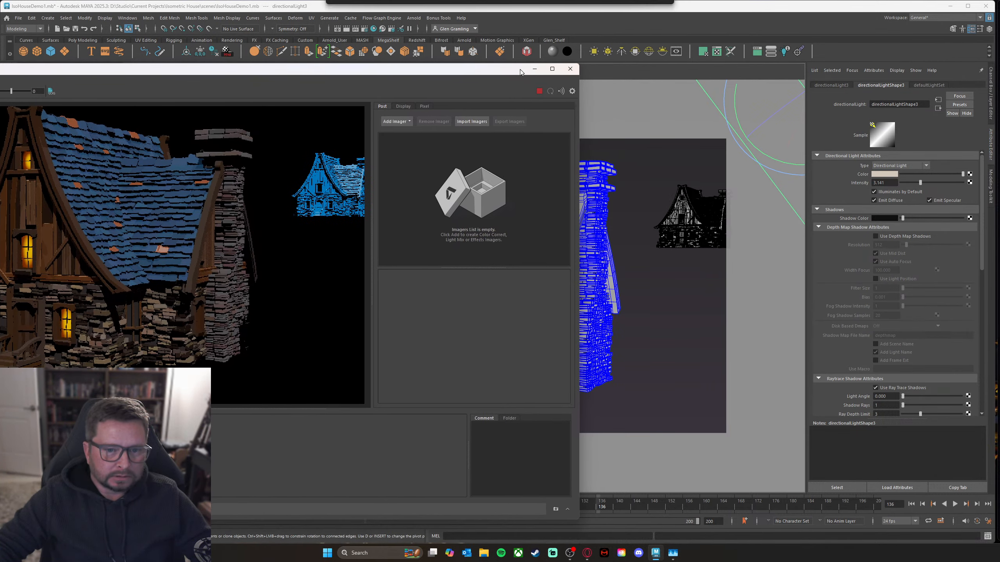
left_click(534, 69)
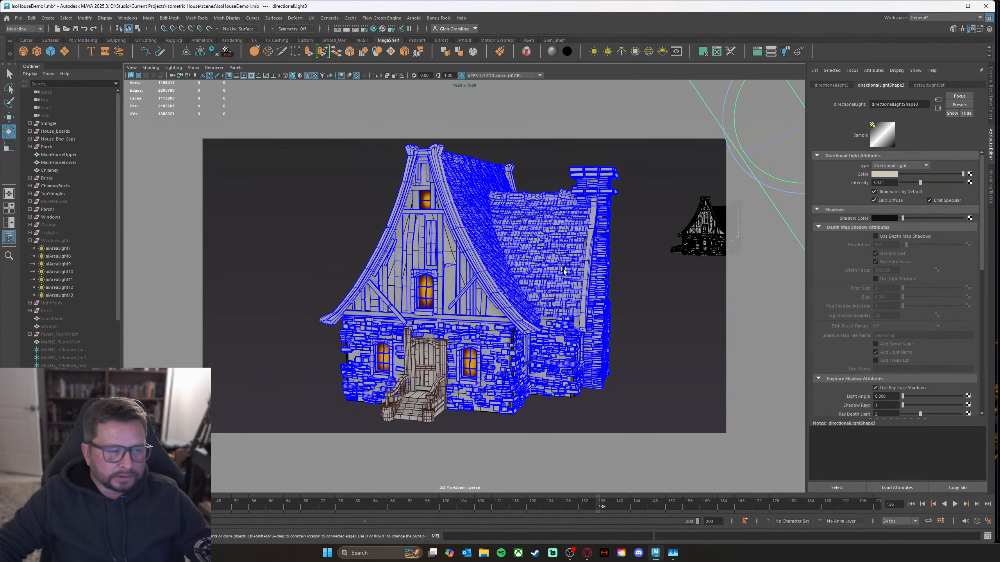
Step: Create a large polygon cube in front of the house and smooth it into a sphere with 2 divisions
left_click(37, 52)
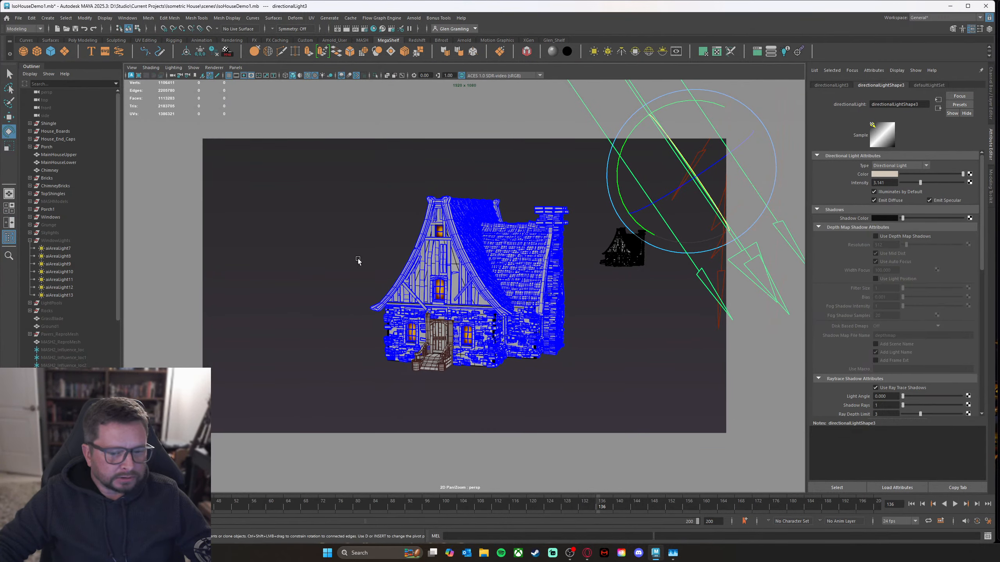
left_click_drag(460, 326, 538, 357, "alt")
key("w")
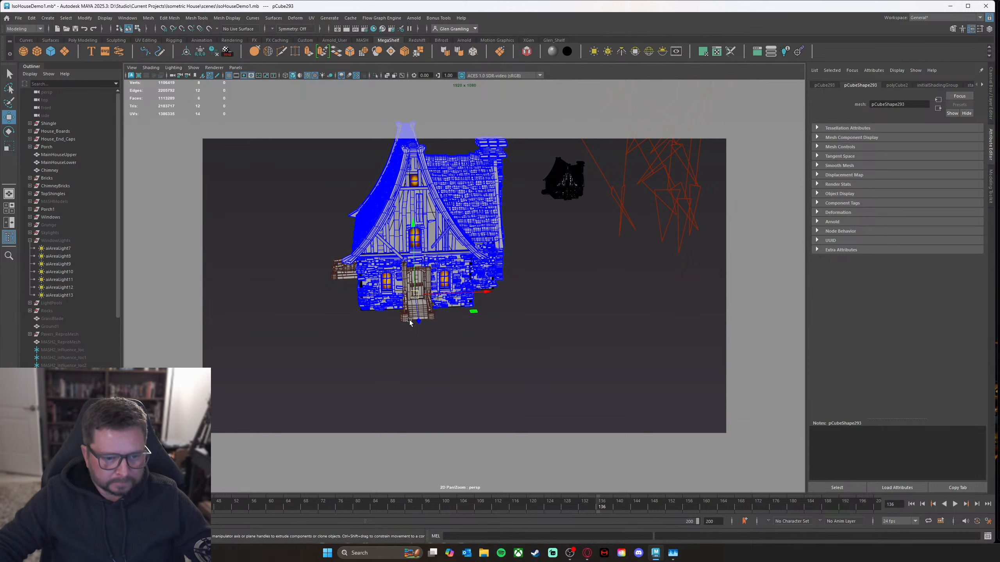
left_click_drag(449, 353, 540, 343)
key("e")
key("w")
key("r")
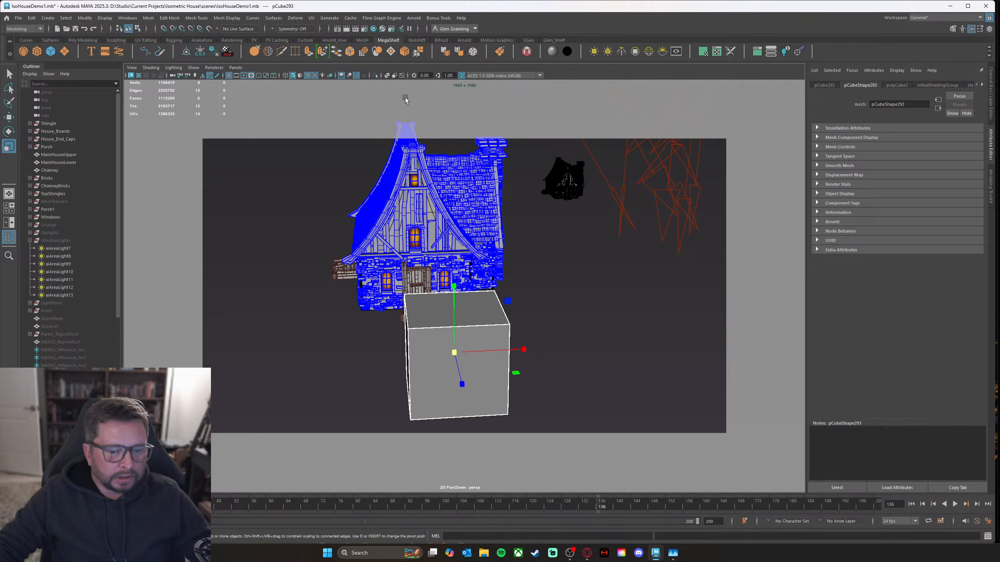
left_click(377, 51)
left_click_drag(504, 275, 543, 284, "alt")
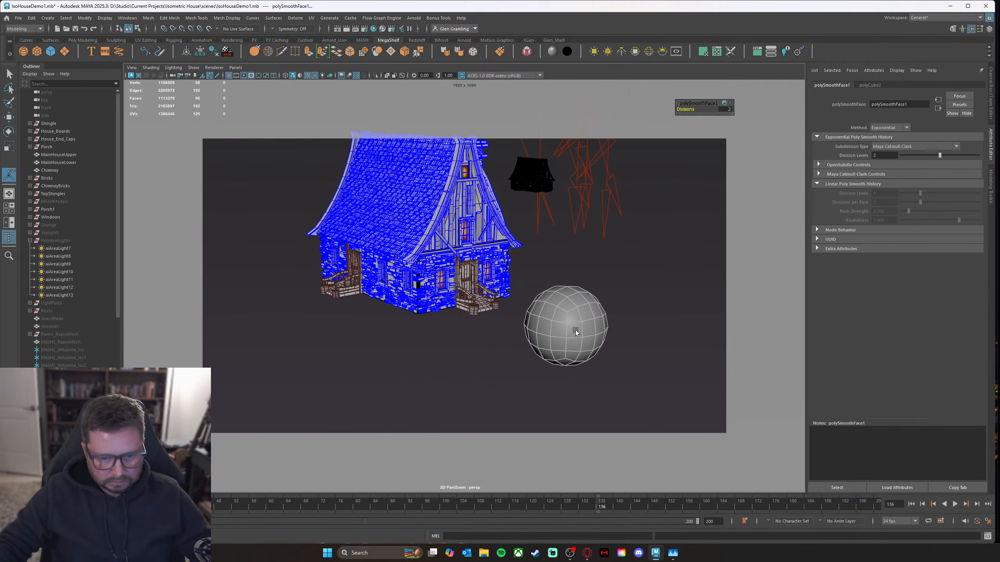
Step: Raise the sphere and adjust its depth so it floats in front of the porch
middle_click_drag(576, 332, 469, 321, "alt")
right_click_drag(468, 322, 574, 317, "alt")
key("w")
left_click_drag(535, 338, 591, 272, "alt")
left_click_drag(524, 231, 524, 184)
left_click_drag(524, 184, 524, 222, "alt")
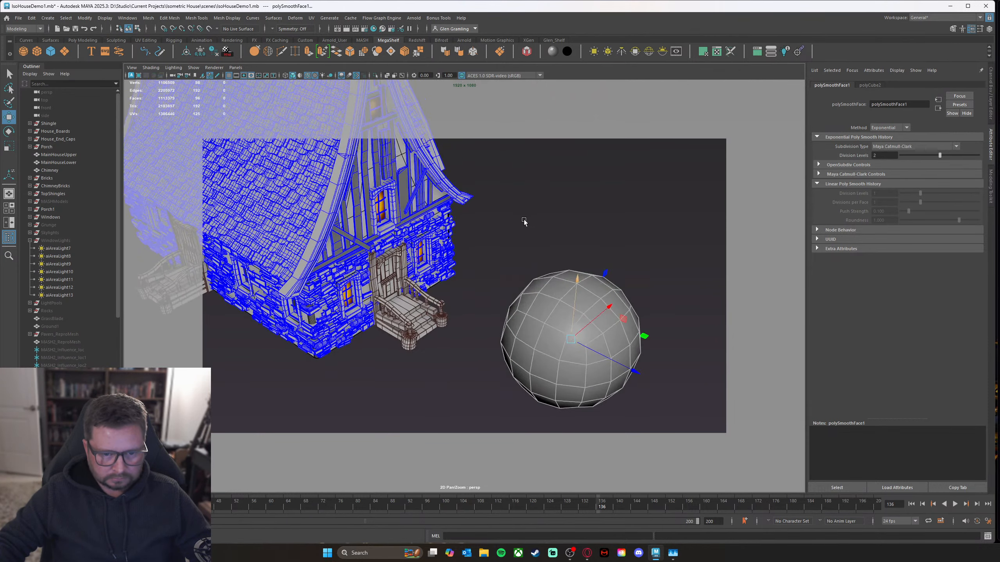
middle_click_drag(648, 351, 588, 327, "alt")
left_click_drag(574, 345, 564, 339)
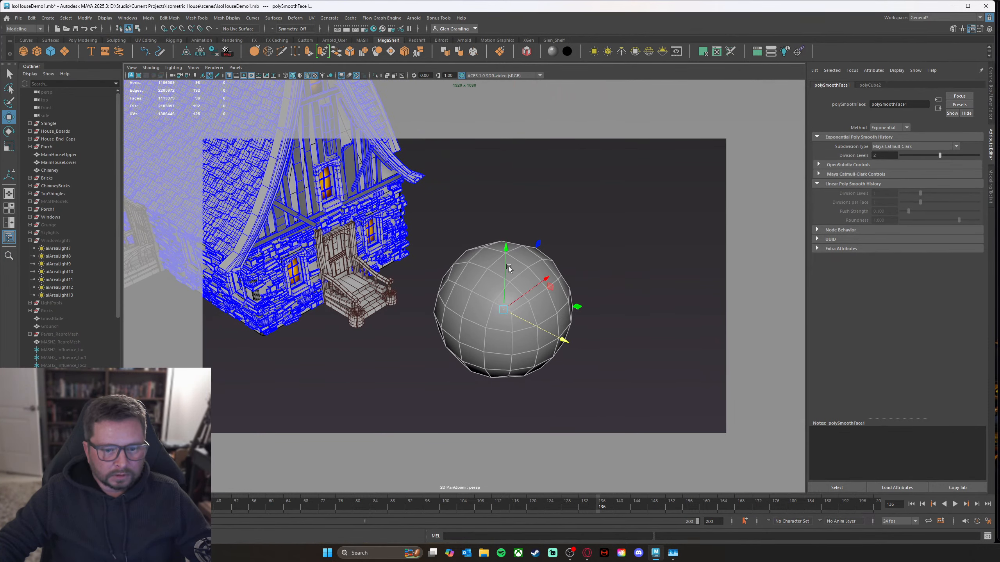
Step: Assign a new surface shader to the sphere, with white Out Color and Out Transparency raised almost to white
right_click_drag(509, 267, 589, 519)
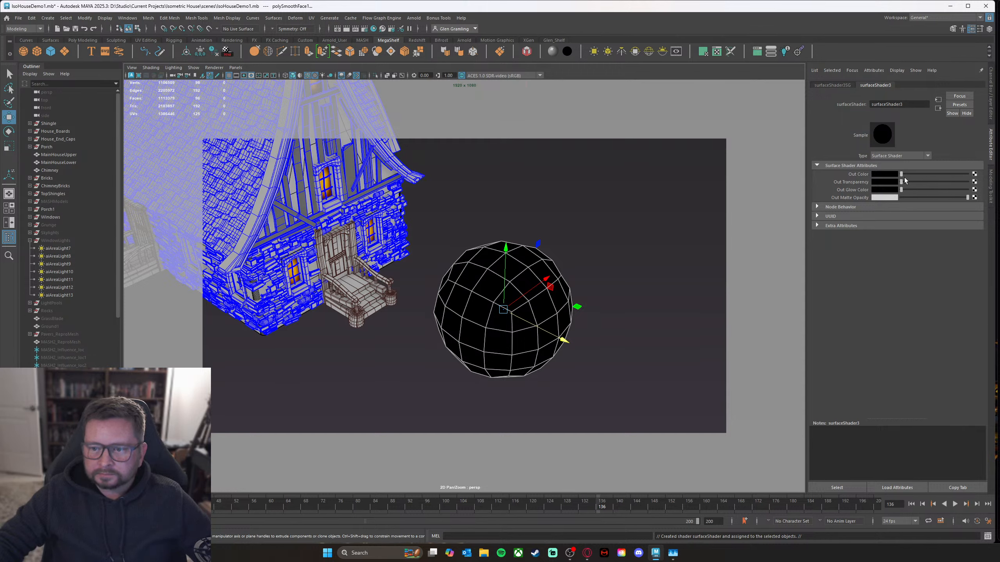
left_click_drag(901, 174, 968, 175)
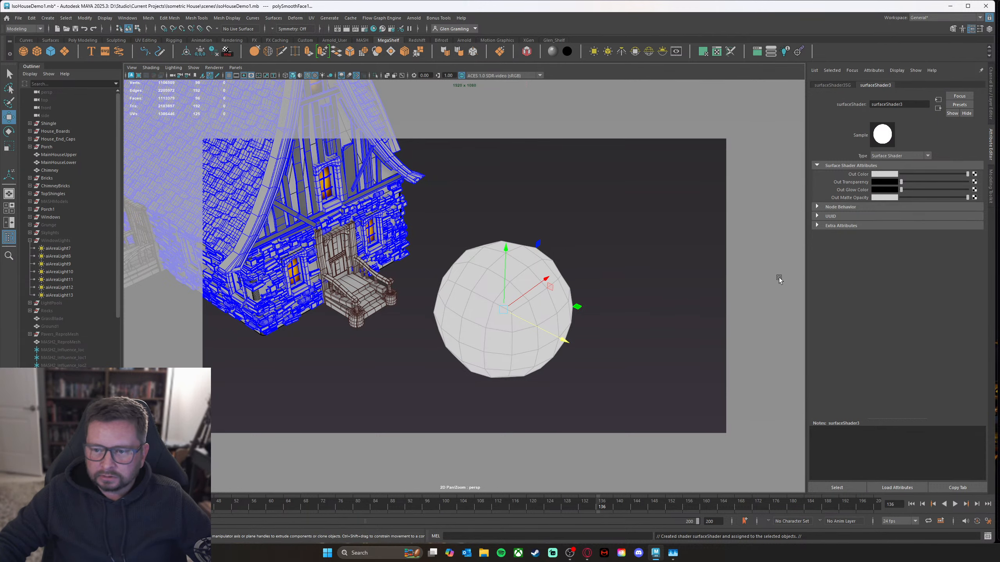
middle_click_drag(776, 279, 795, 230, "alt")
left_click_drag(901, 181, 940, 184)
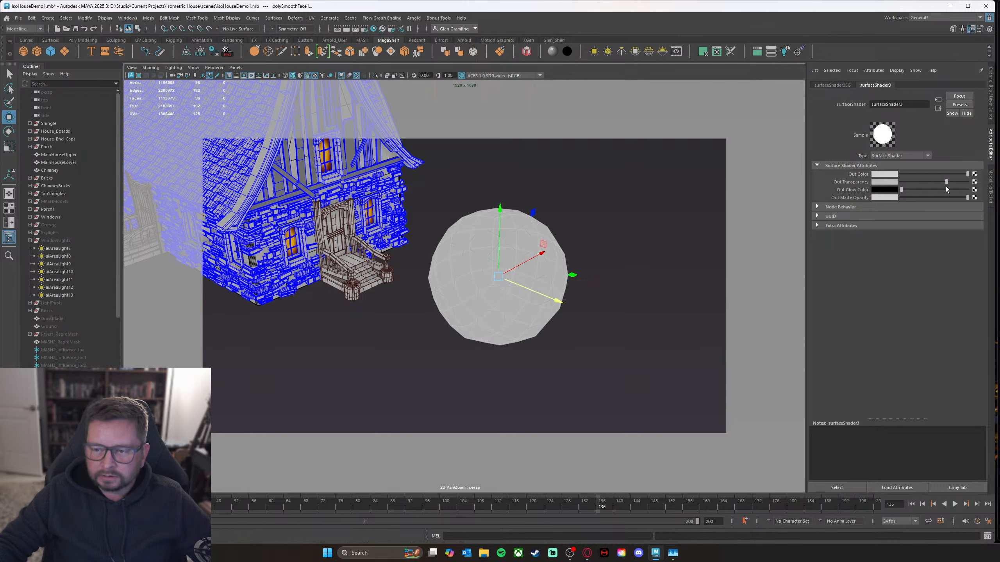
left_click_drag(949, 187, 960, 185)
left_click_drag(447, 341, 457, 348, "alt")
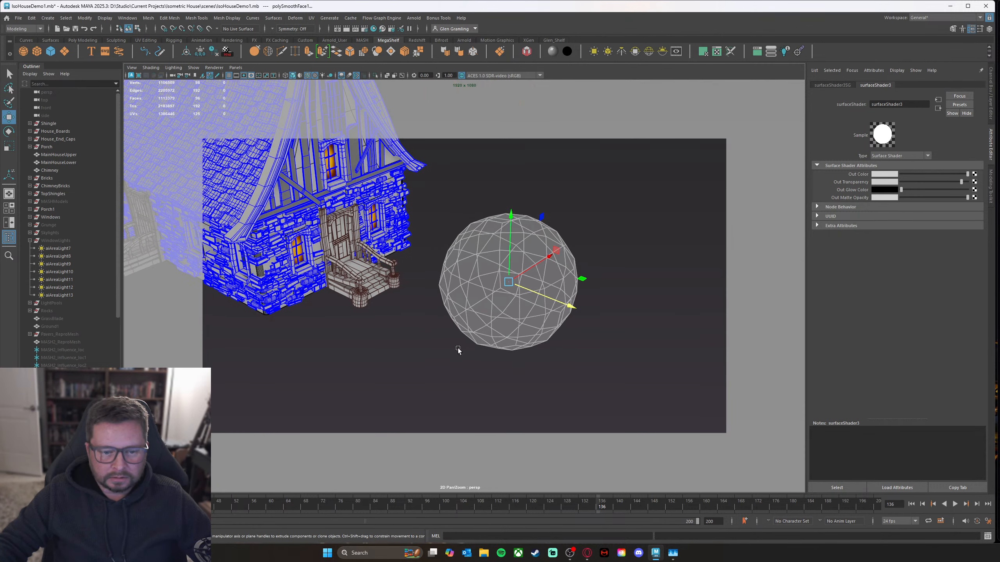
Step: Move the transparent sphere back against the front wall beside the door and scale it down
left_click(539, 311)
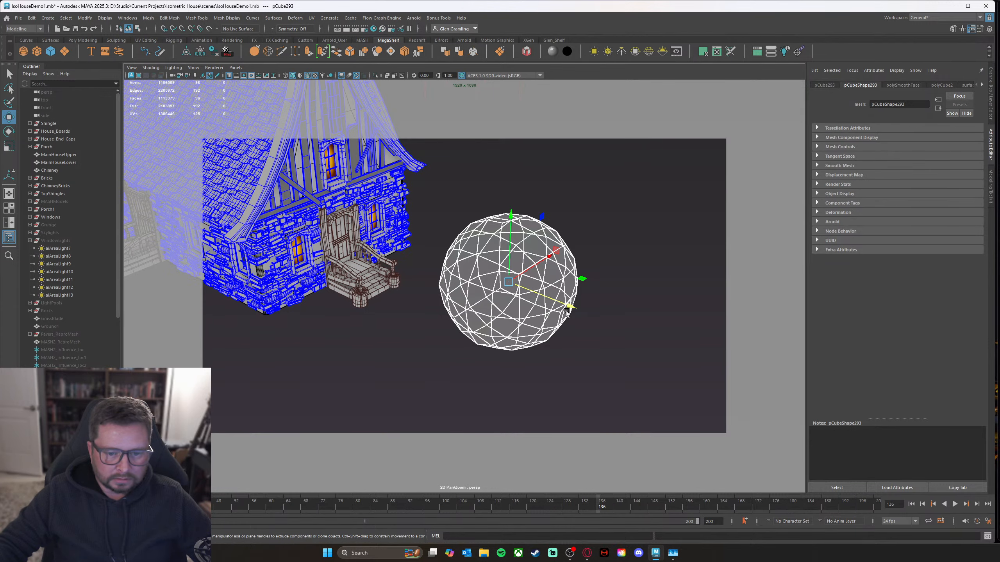
left_click_drag(568, 306, 374, 272)
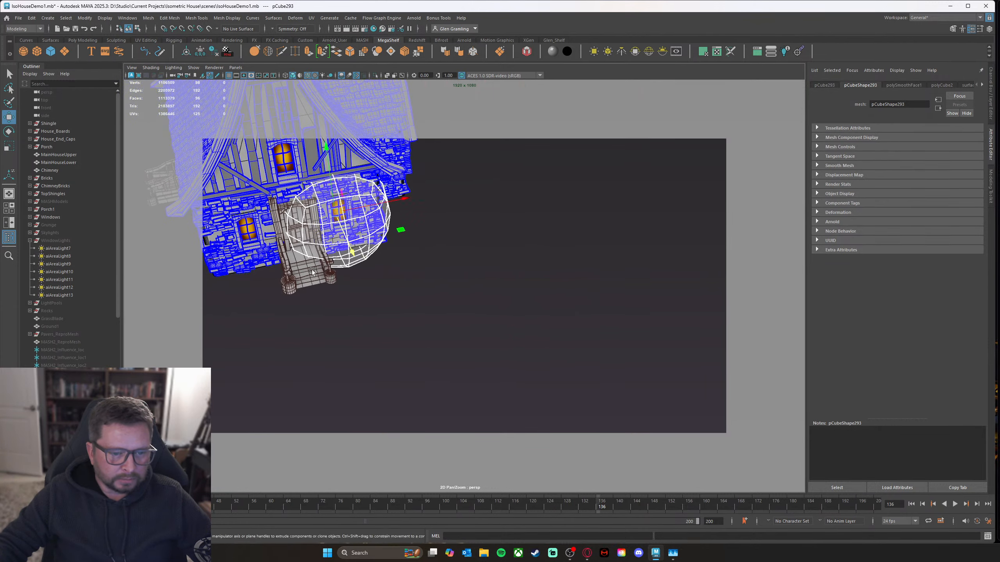
scroll(394, 219, "up", 5)
middle_click_drag(395, 219, 427, 282, "alt")
scroll(465, 270, "up", 2)
key("r")
left_click_drag(426, 282, 319, 287)
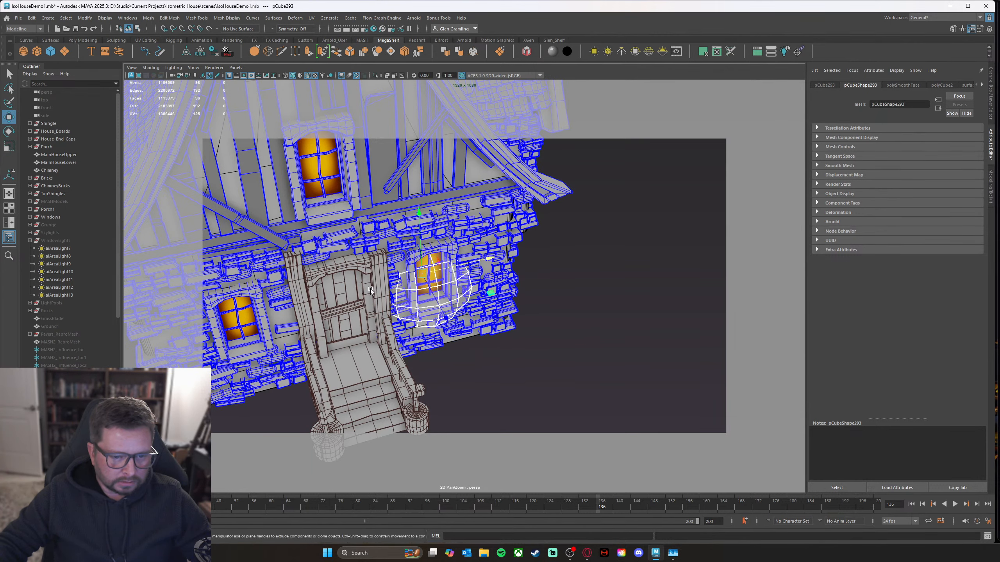
Step: Lift the sphere to the height of the ground-floor window right of the door and shrink it to about the window's size
key("w")
left_click_drag(420, 264, 421, 241)
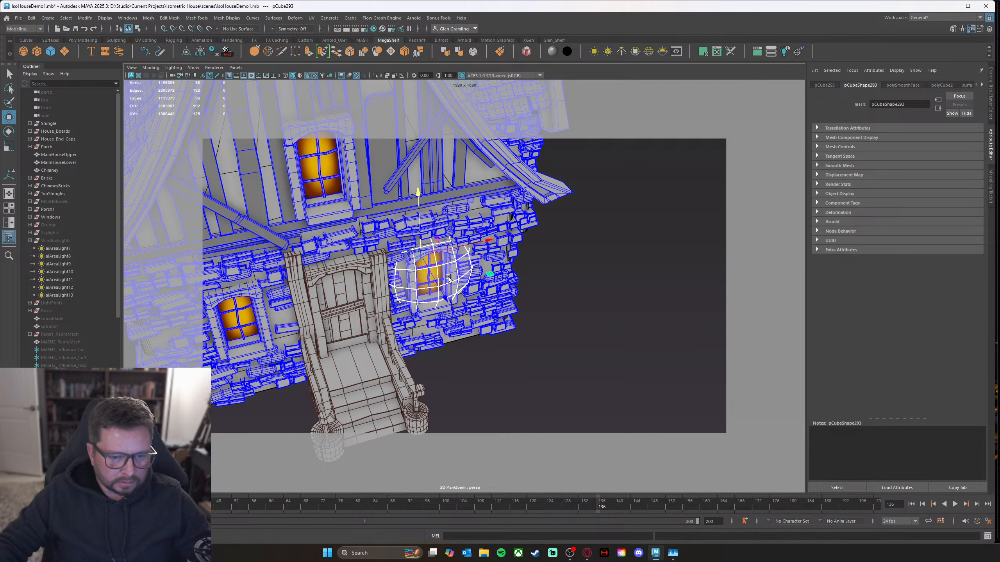
left_click_drag(445, 297, 448, 300)
key("e")
key("r")
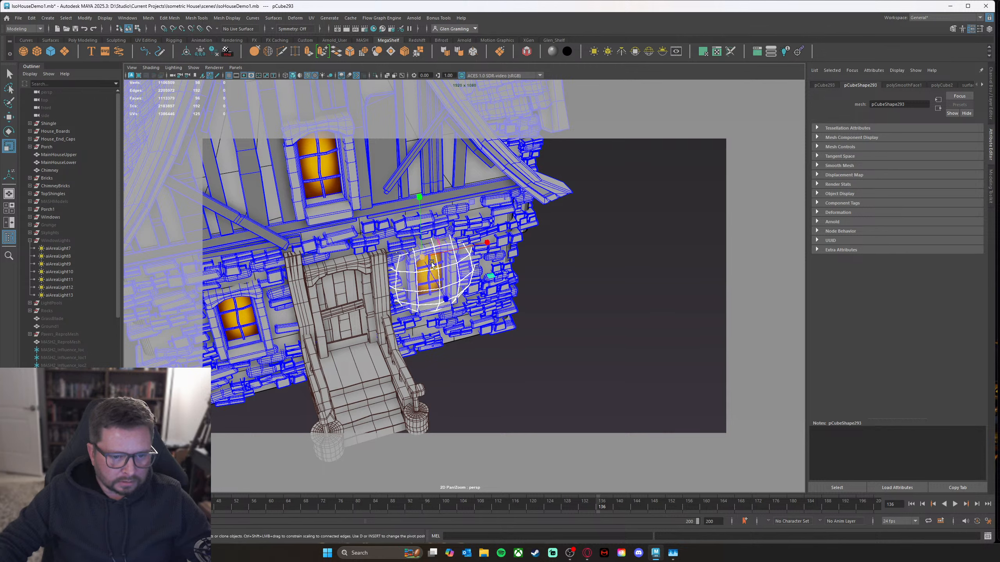
left_click_drag(422, 257, 394, 268)
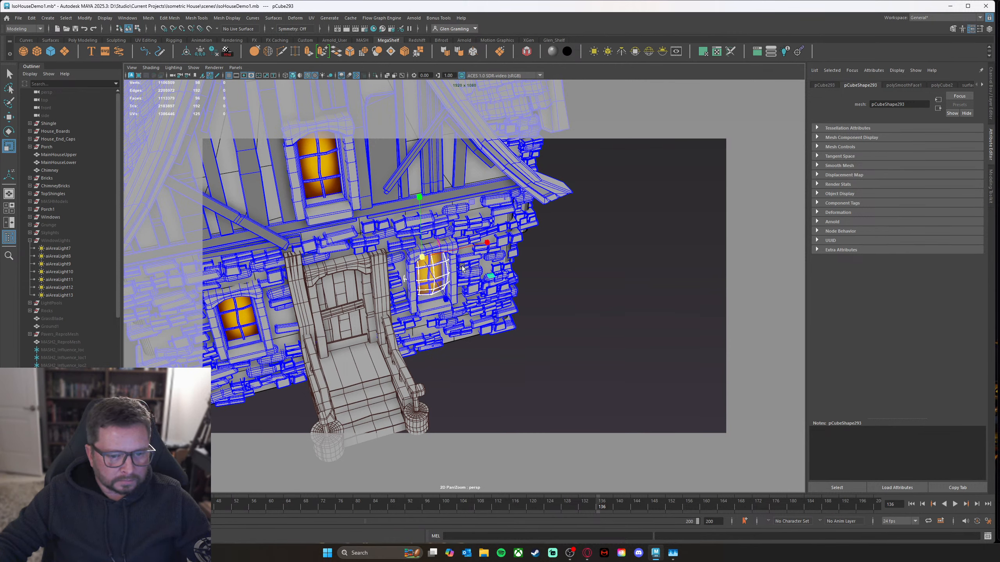
Step: Shift the sphere sideways and in depth so it sits over the ground-floor window beside the door
key("w")
left_click_drag(461, 249, 457, 252)
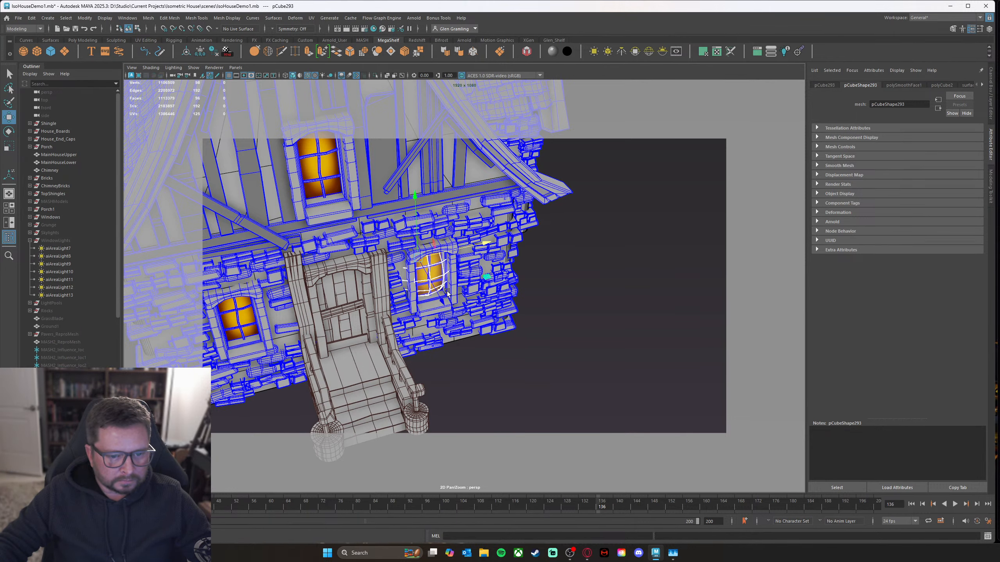
left_click_drag(448, 294, 425, 268)
middle_click_drag(426, 269, 451, 309, "alt")
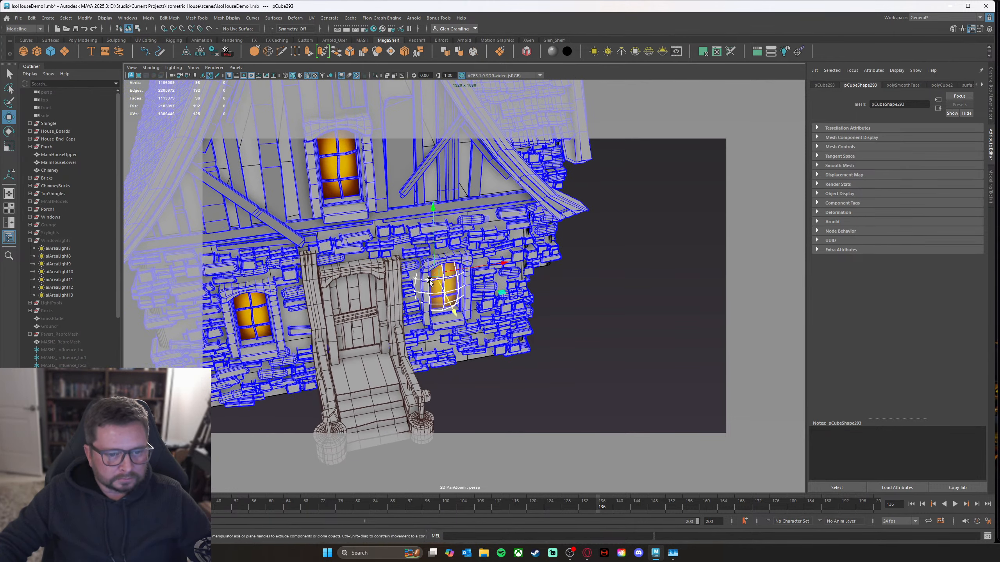
right_click_drag(451, 308, 482, 282, "alt")
left_click_drag(494, 261, 472, 263)
Step: Scale the sphere into a tall, narrow oval that fits the ground-floor window opening
key("r")
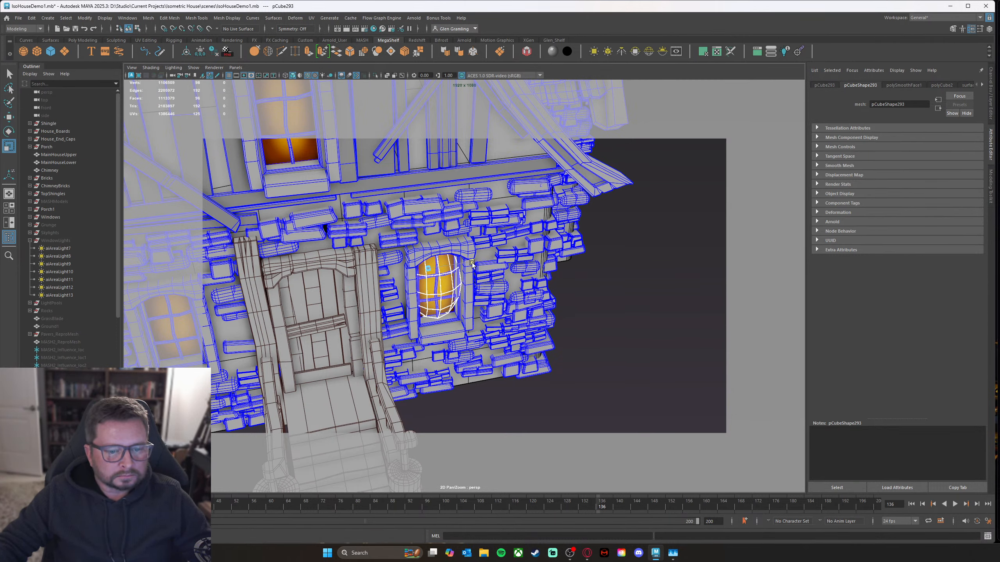
left_click_drag(452, 314, 487, 314, "alt")
scroll(487, 314, "up", 3)
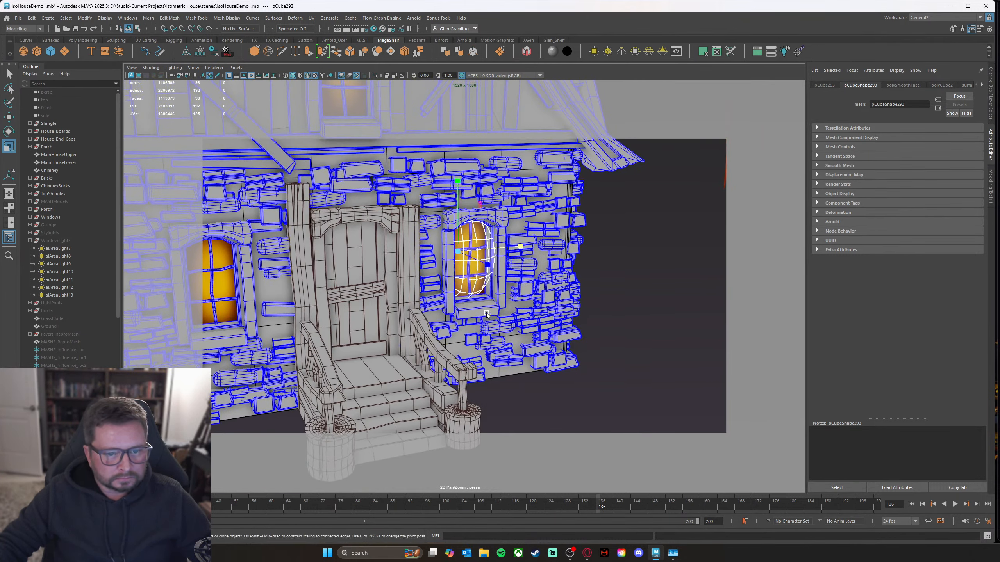
left_click_drag(455, 219, 490, 229)
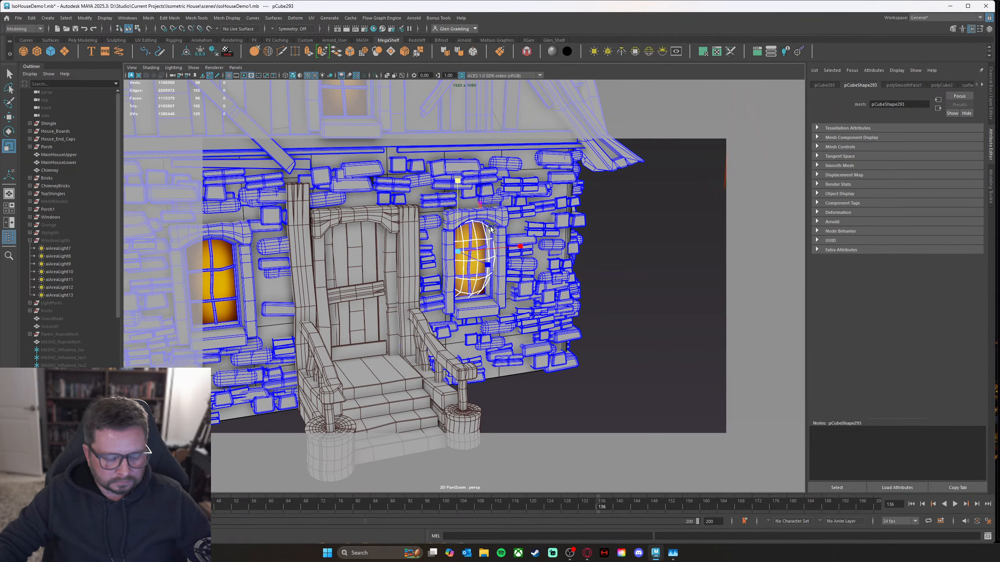
key("w")
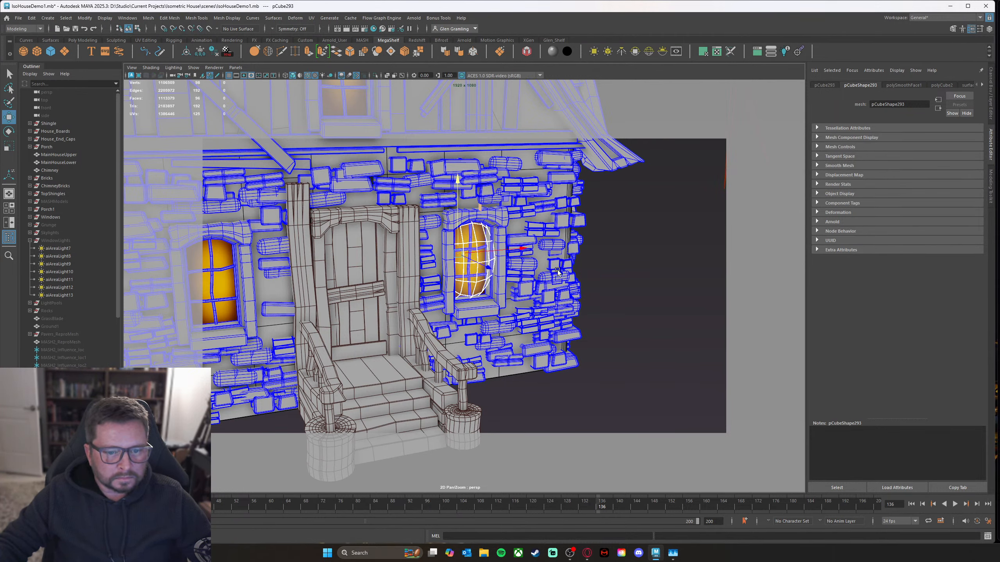
scroll(557, 272, "up", 4)
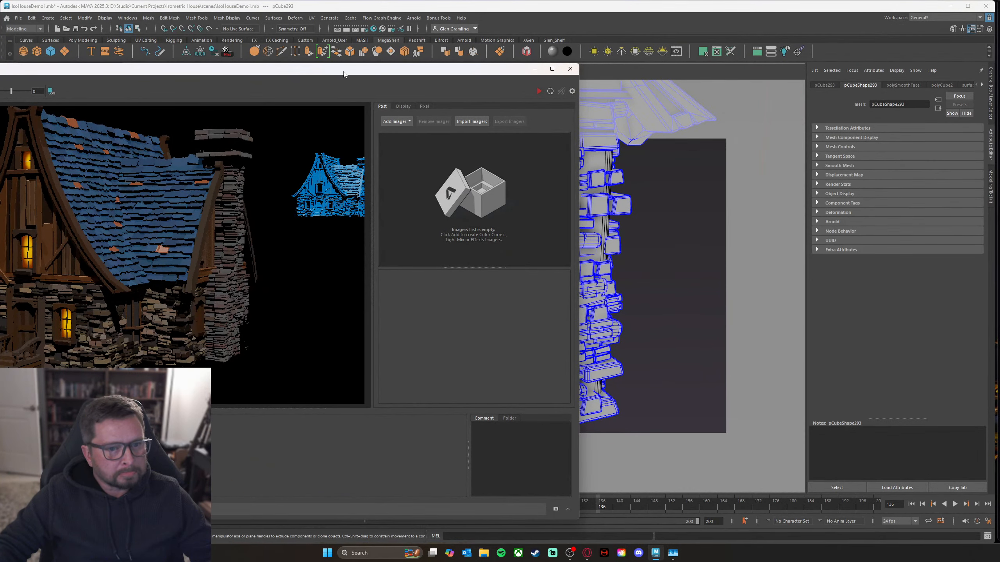
Step: Update the Arnold render to the close-up of the window and place the render window beside the modelled window
left_click_drag(344, 72, 562, 61)
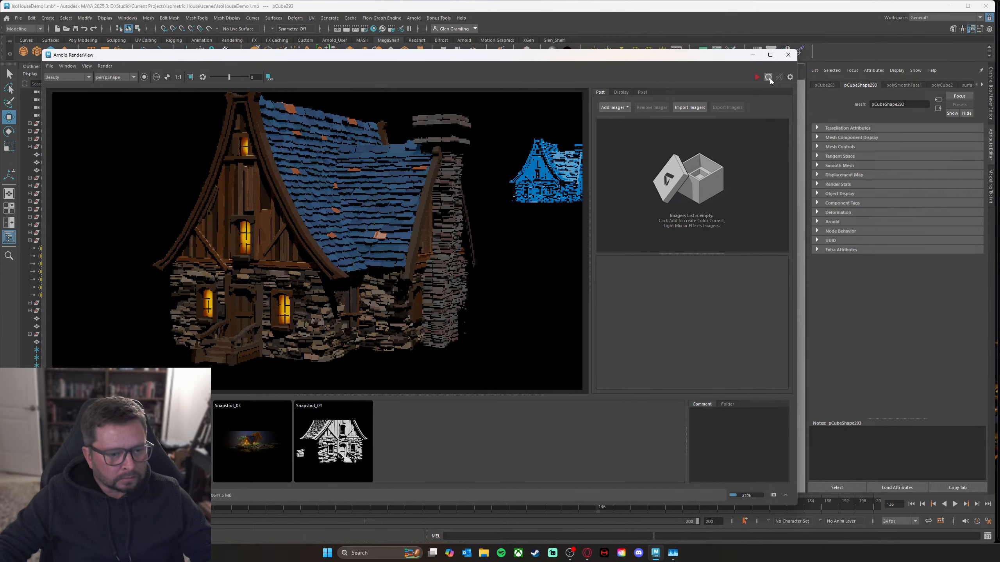
left_click_drag(677, 55, 269, 83)
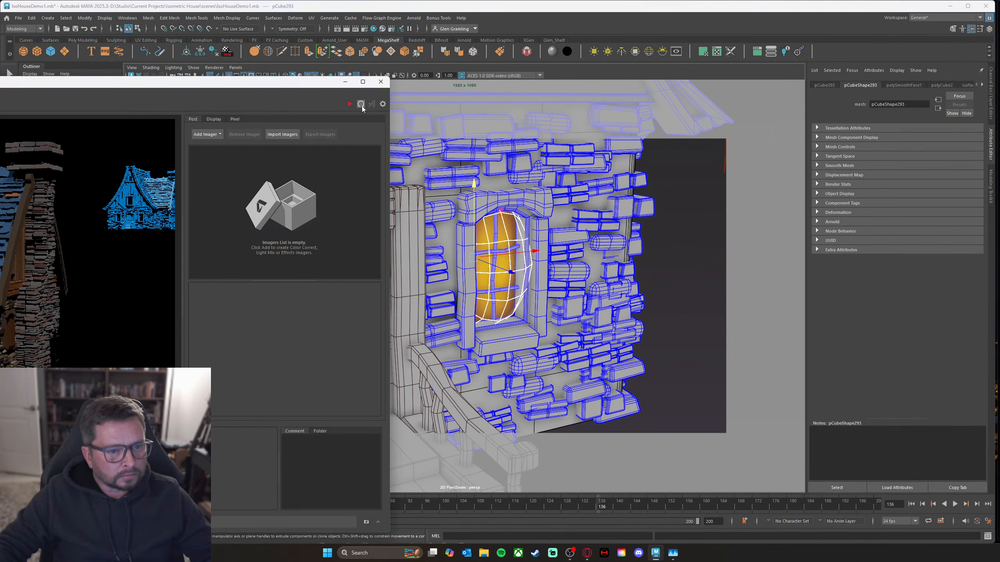
left_click(360, 104)
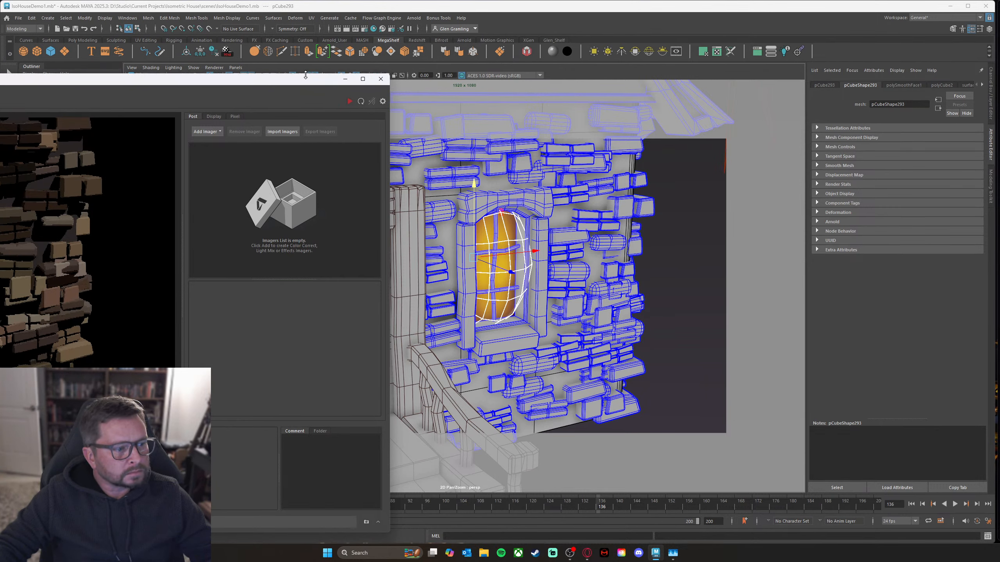
left_click_drag(291, 81, 364, 40)
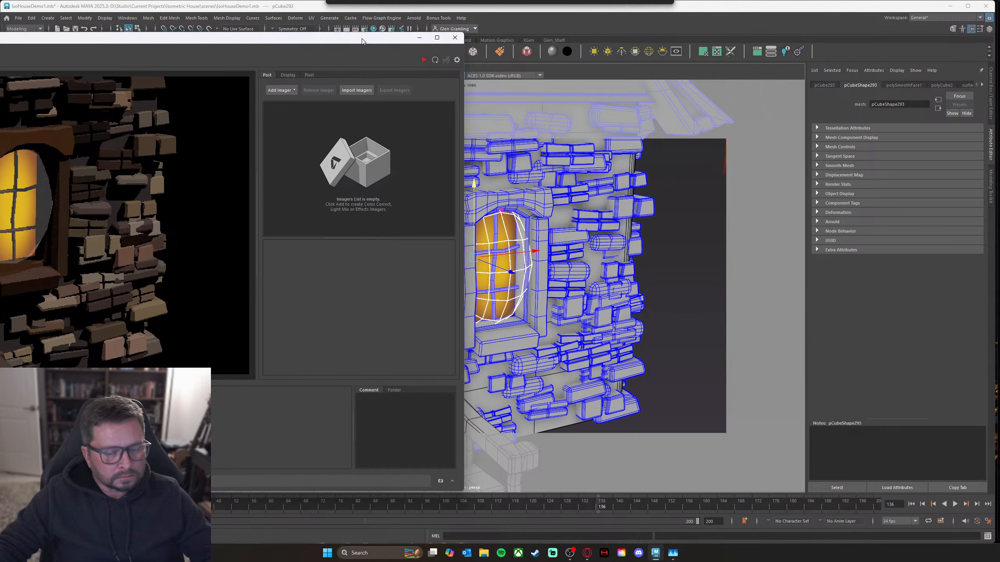
Step: Start the live Arnold render and pull the sphere slightly forward out of the window frame
left_click_drag(512, 276, 518, 274)
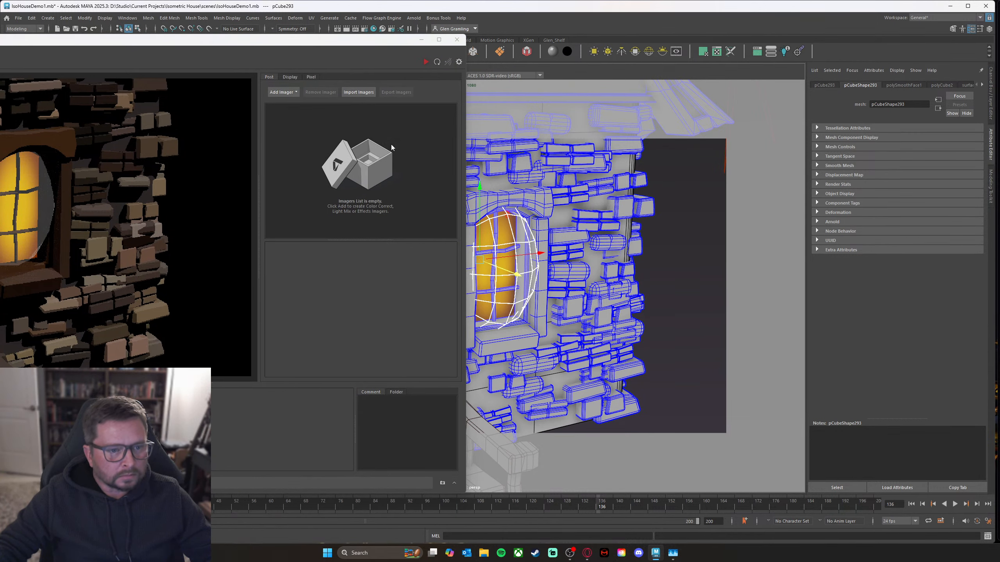
left_click(425, 61)
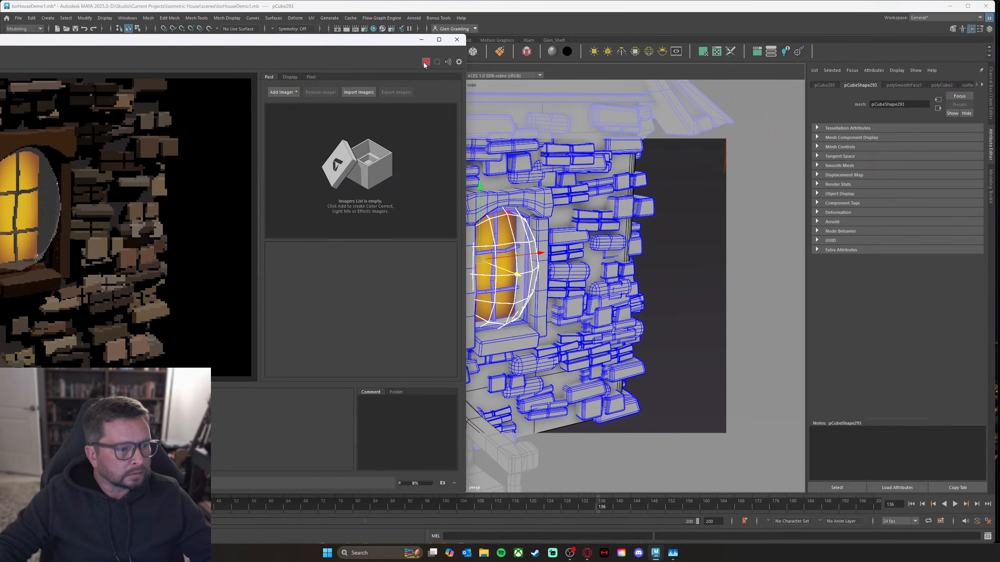
left_click_drag(517, 275, 524, 278)
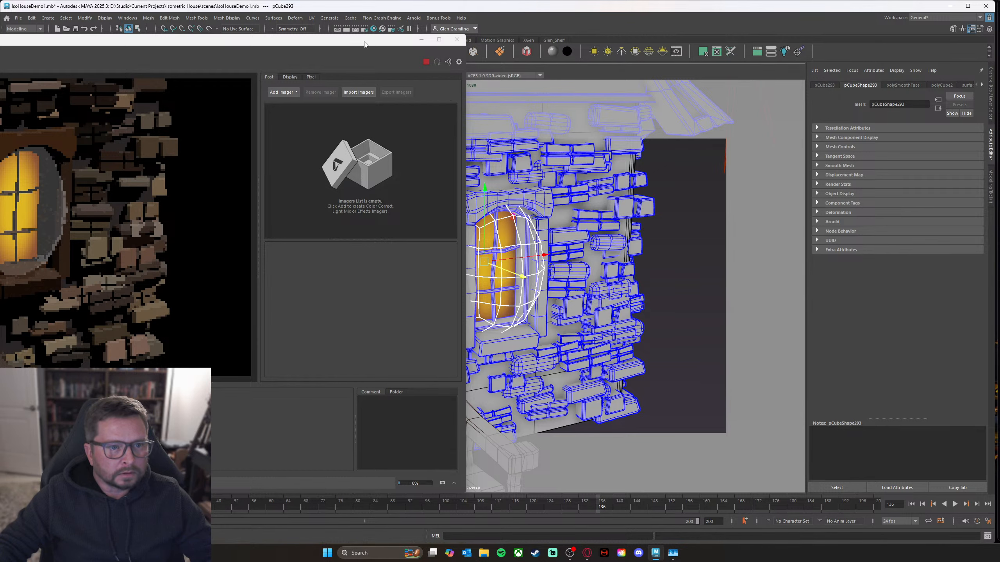
left_click_drag(364, 44, 381, 47)
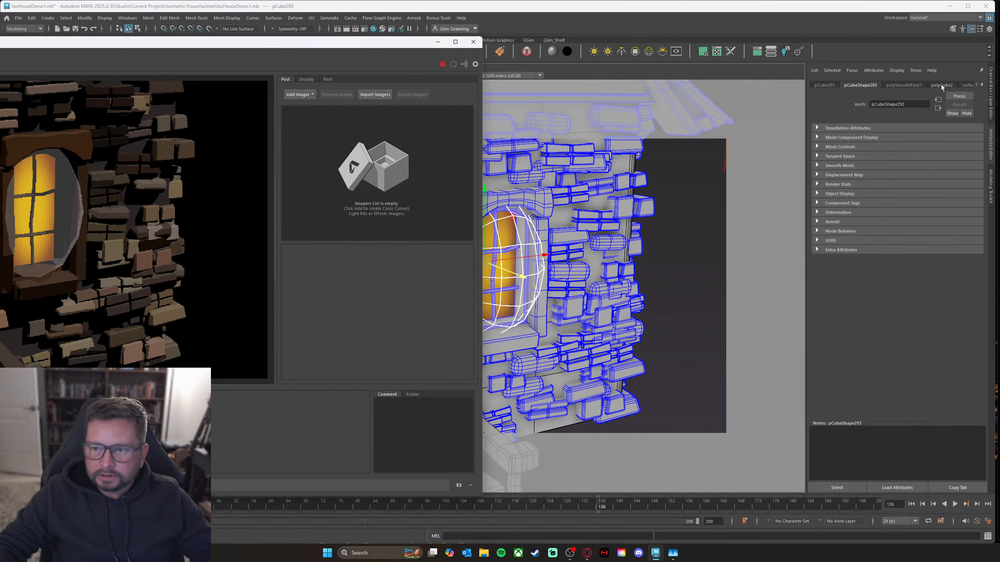
Step: In the sphere's surface shader, raise Out Transparency closer to white and set Out Color to a pale warm yellow-orange
left_click(983, 86)
left_click(962, 86)
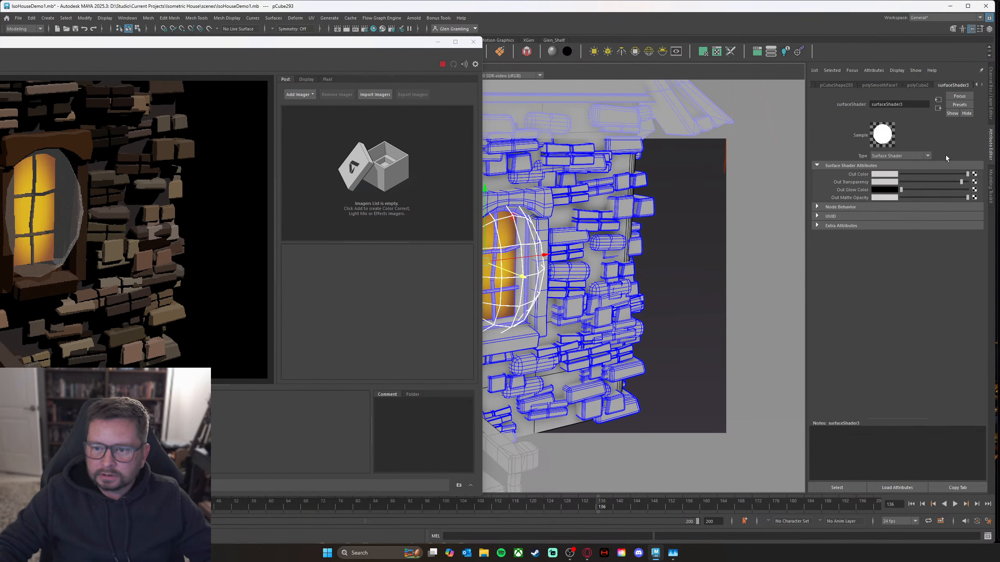
left_click(964, 183)
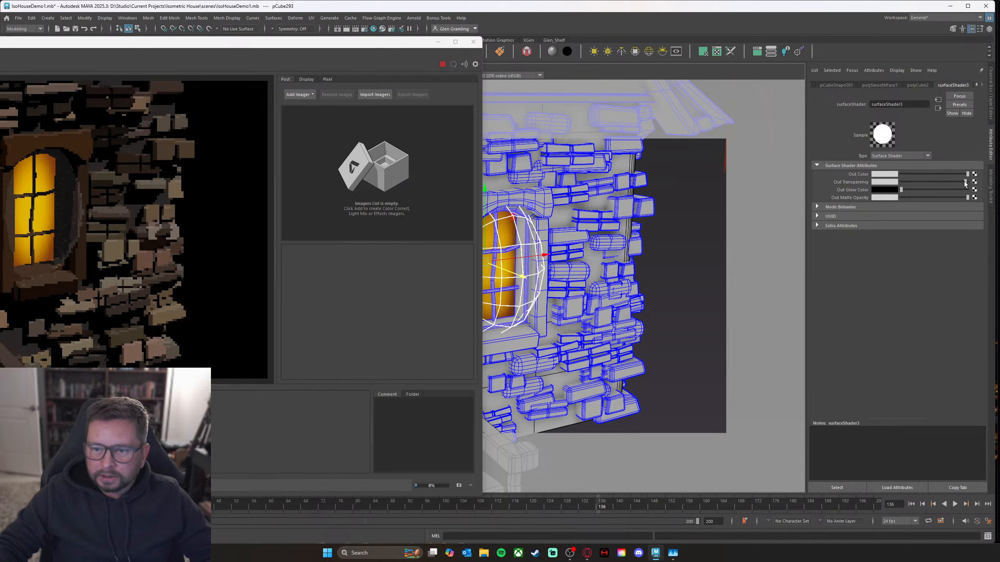
left_click_drag(964, 182, 965, 182)
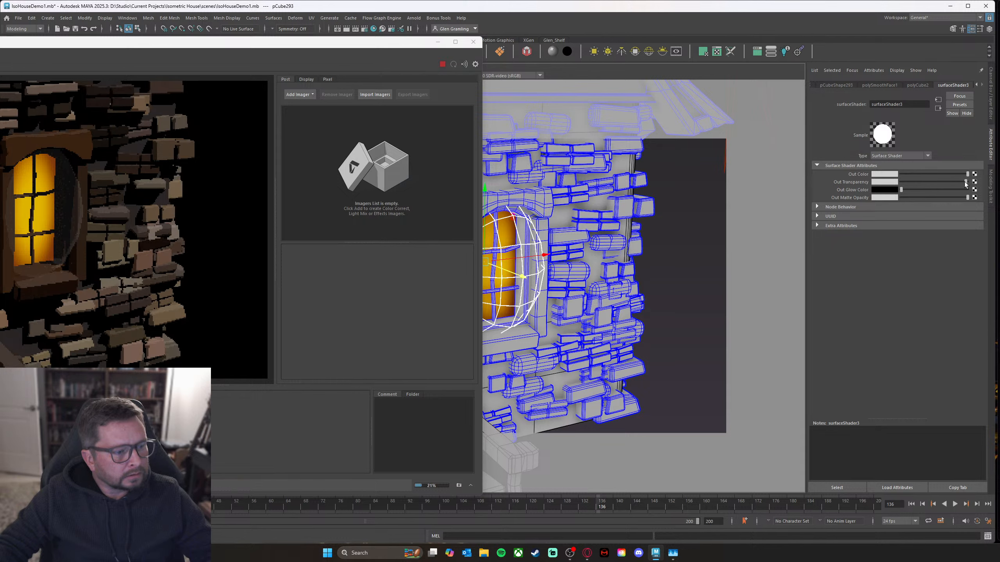
left_click(889, 176)
left_click(969, 225)
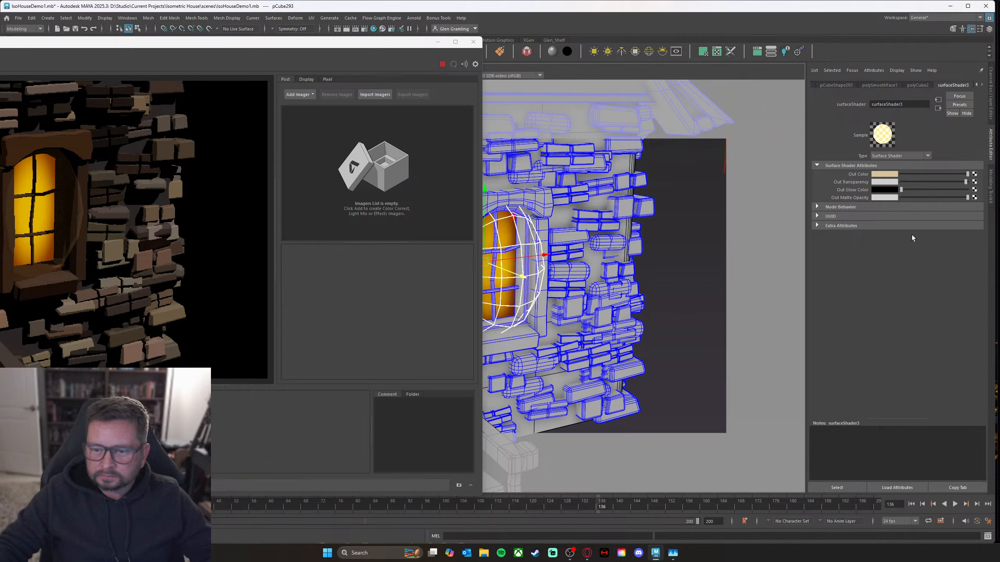
Step: Duplicate the glow sphere twice, moving the first copy forward and scaling each copy larger to build nested halos around the window
scroll(702, 263, "down", 4)
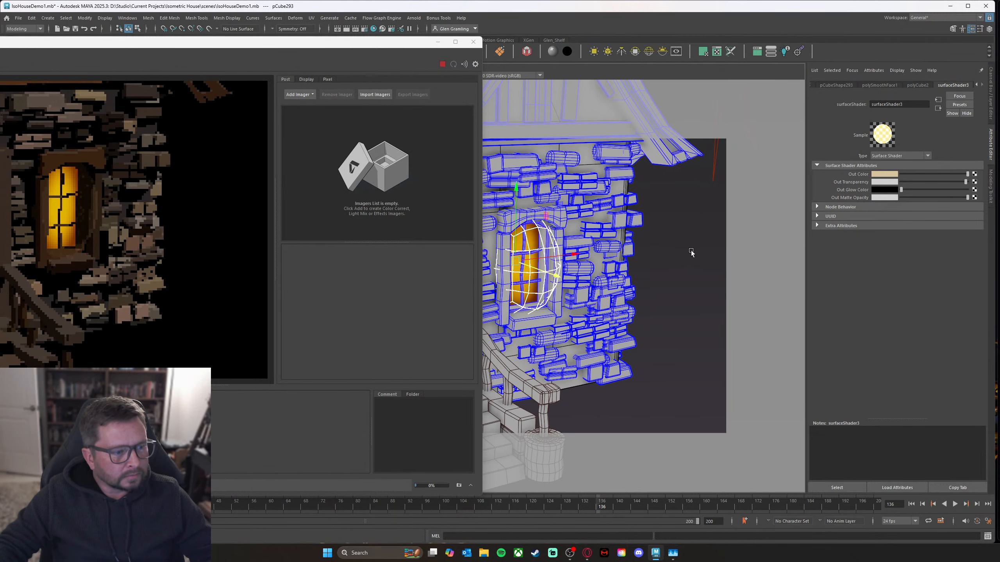
left_click_drag(692, 252, 658, 281, "alt")
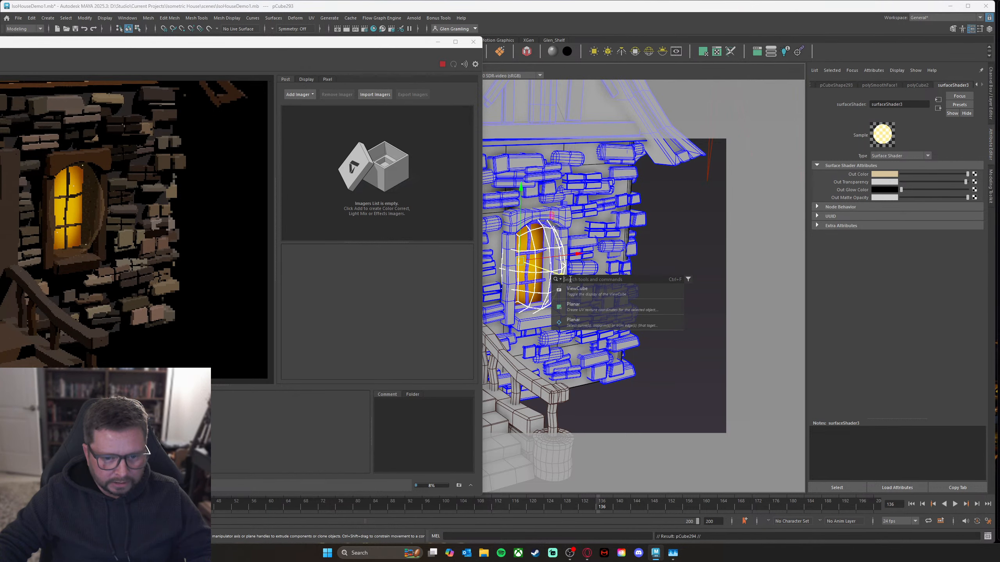
left_click(693, 261)
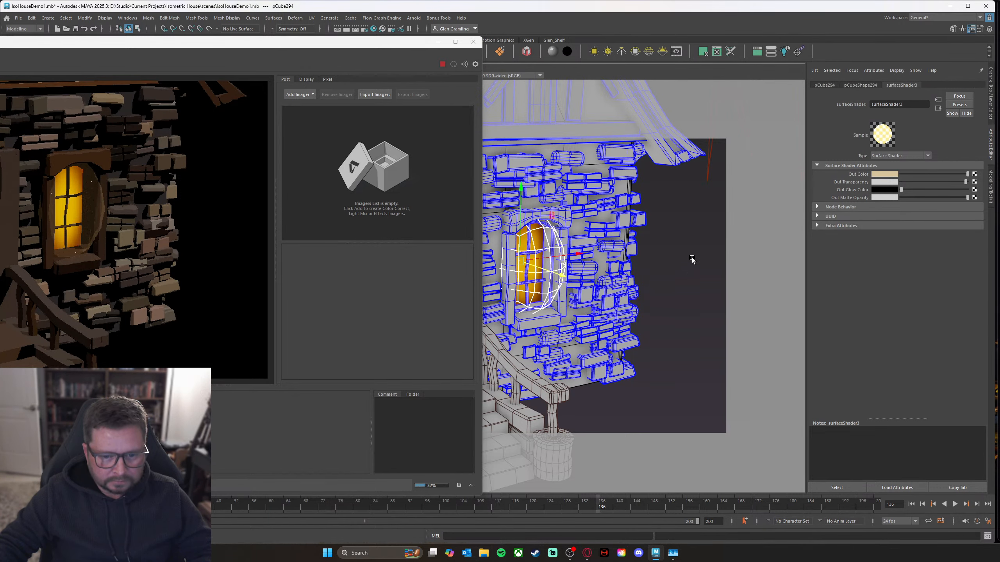
left_click(557, 272)
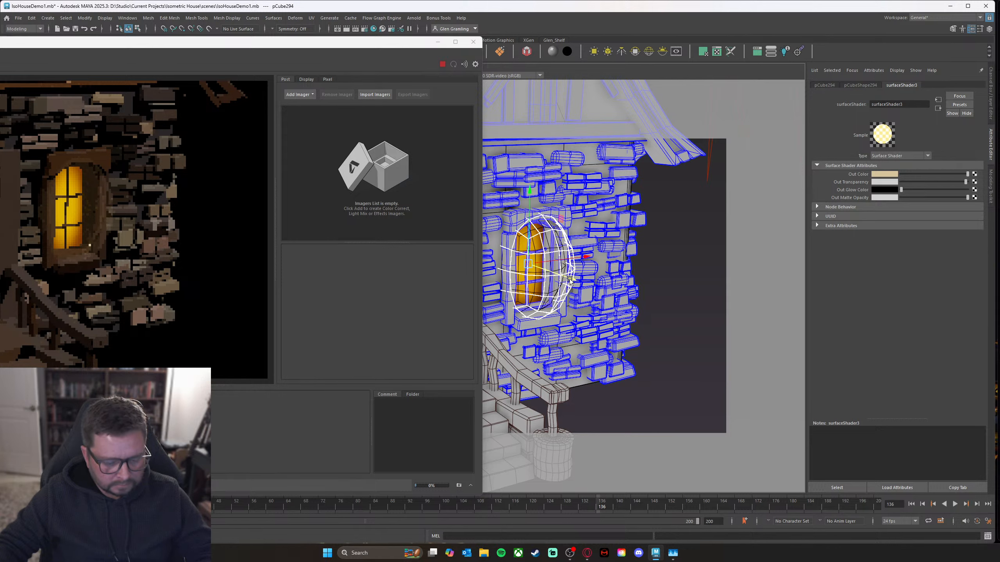
key("e")
key("r")
left_click_drag(528, 264, 582, 284)
key("ctrl+d")
key("r")
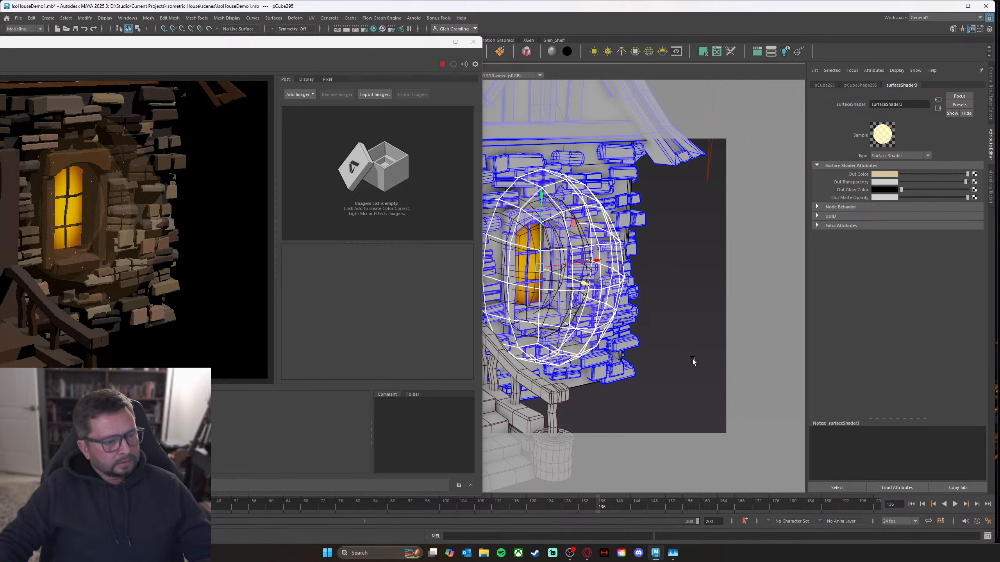
Step: Fine-tune the glow shader's Out Transparency, trying a slightly lower level before raising it back almost to white
mouse_move(678, 363)
left_mouse_down("alt")
mouse_move(691, 362)
mouse_move(666, 353)
mouse_move(692, 356)
left_mouse_up("alt")
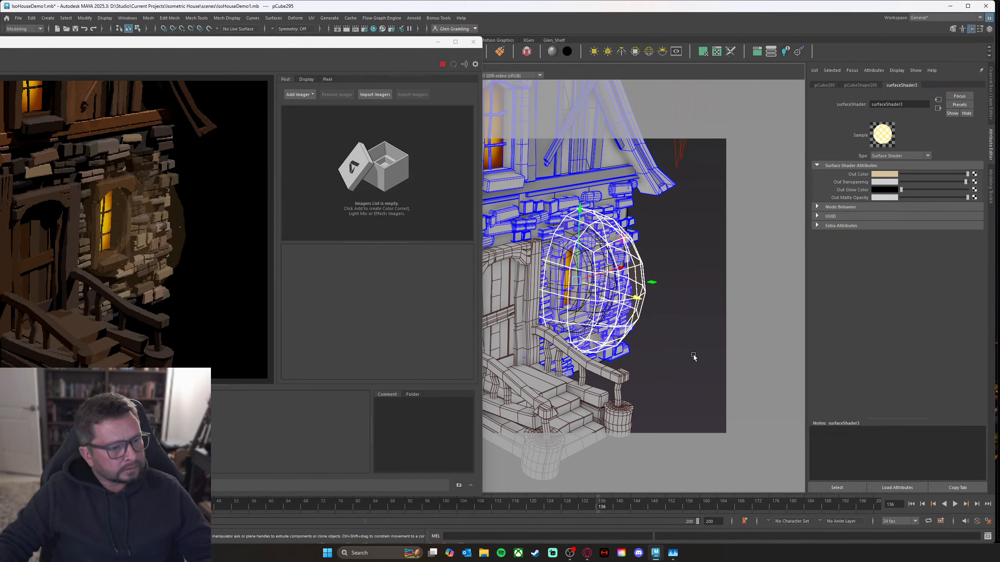
left_click_drag(693, 356, 688, 356, "alt")
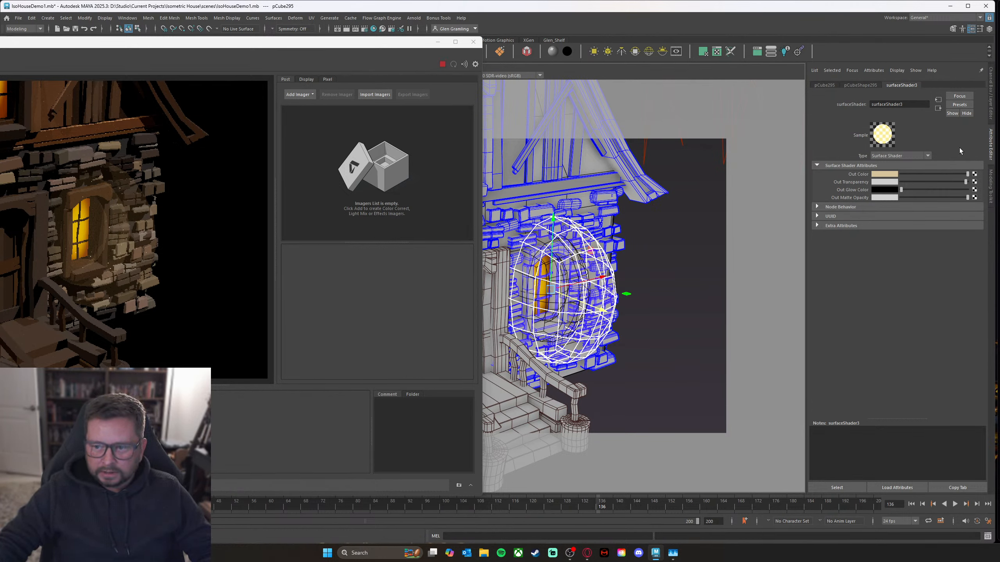
left_click_drag(966, 182, 963, 182)
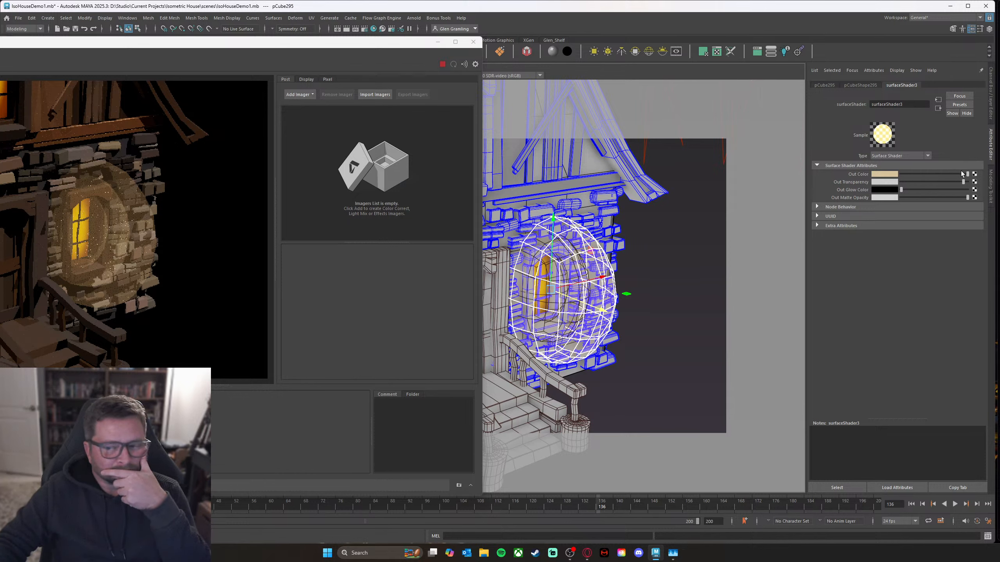
left_click_drag(963, 182, 965, 182)
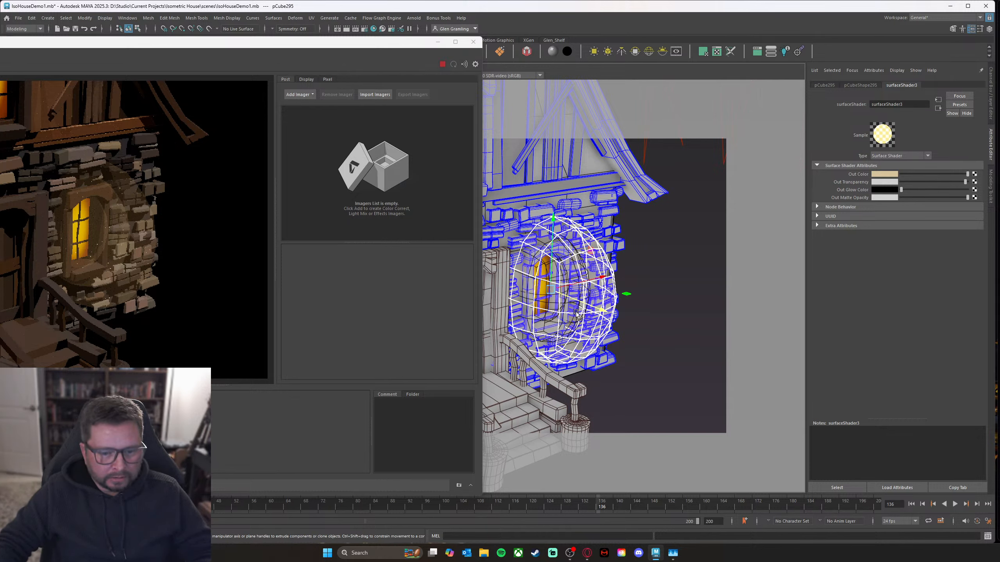
Step: Duplicate the largest halo sphere, push the copy back toward the wall and scale it down slightly
key("ctrl+d")
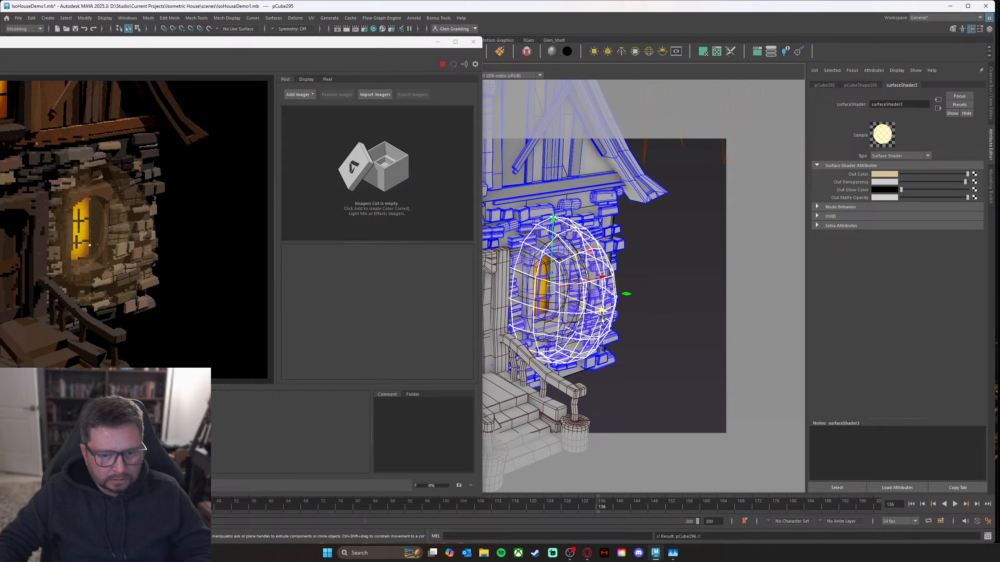
left_click_drag(602, 312, 593, 308)
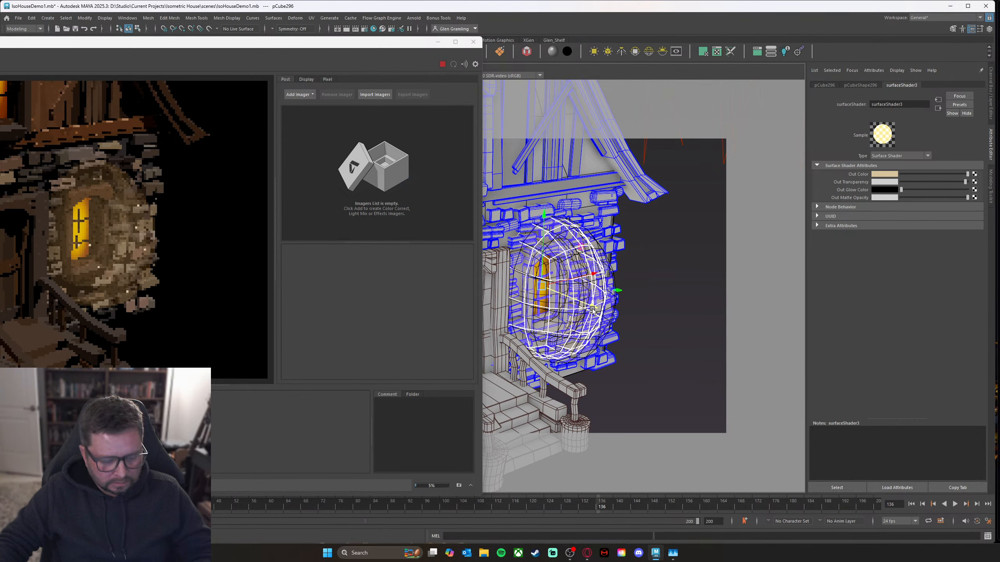
key("r")
left_click_drag(542, 285, 535, 297)
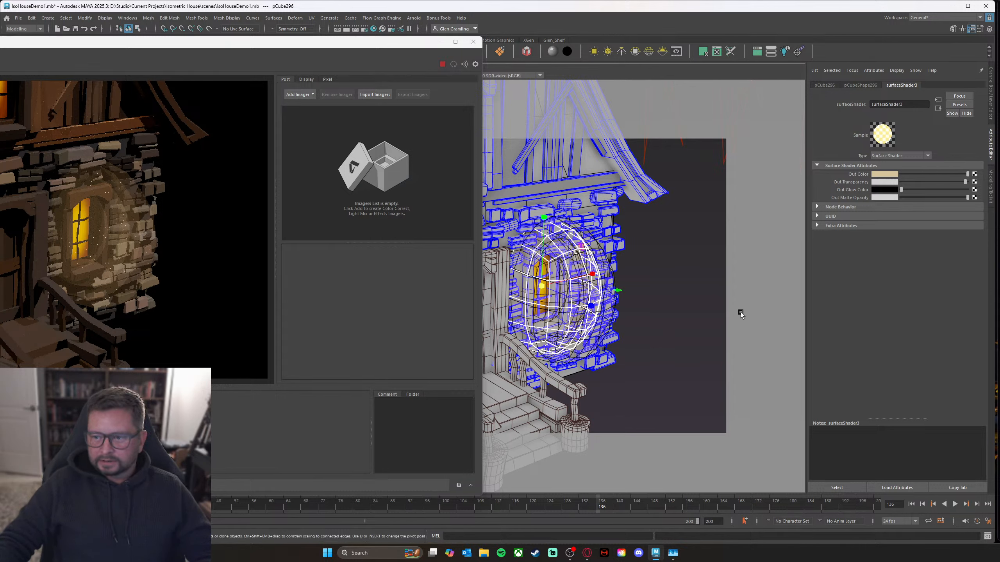
Step: Examine the layered window glow in the Arnold render, both across the whole house front and close up
mouse_move(717, 298)
left_mouse_down("alt")
mouse_move(756, 291)
mouse_move(743, 311)
mouse_move(726, 310)
left_mouse_up("alt")
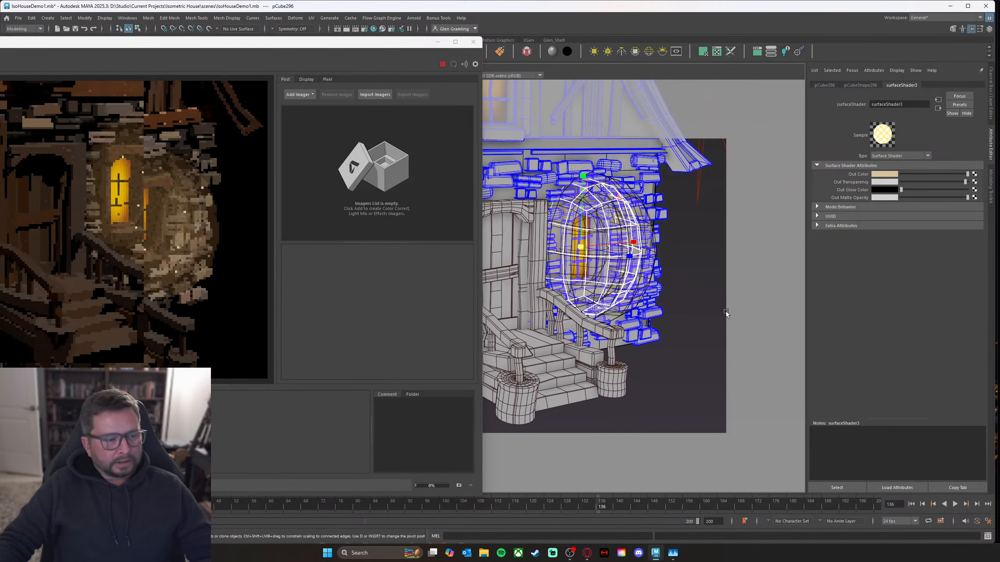
left_click_drag(666, 339, 639, 356, "alt")
scroll(666, 352, "down", 4)
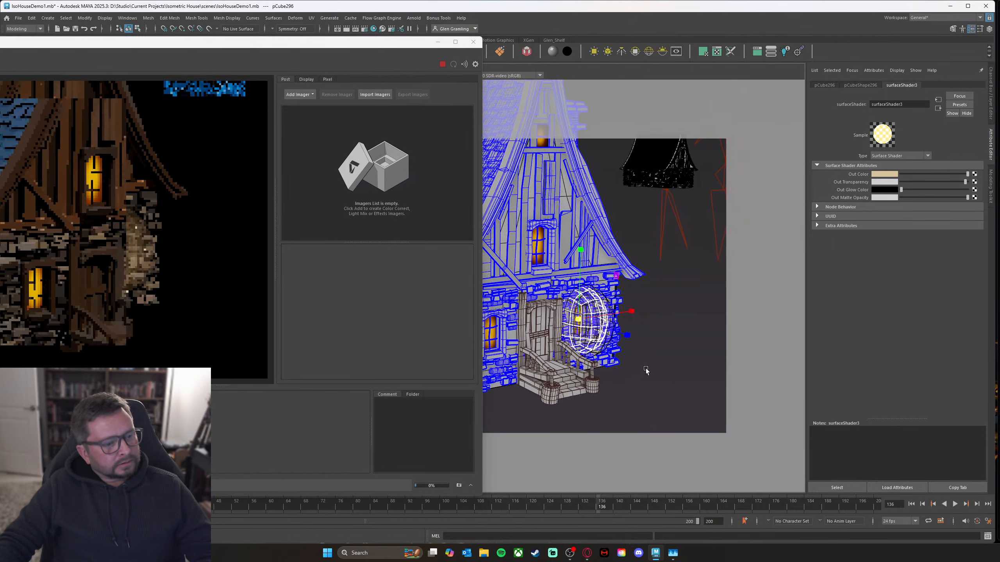
mouse_move(646, 370)
left_mouse_down("alt")
mouse_move(651, 382)
mouse_move(660, 375)
mouse_move(651, 382)
left_mouse_up("alt")
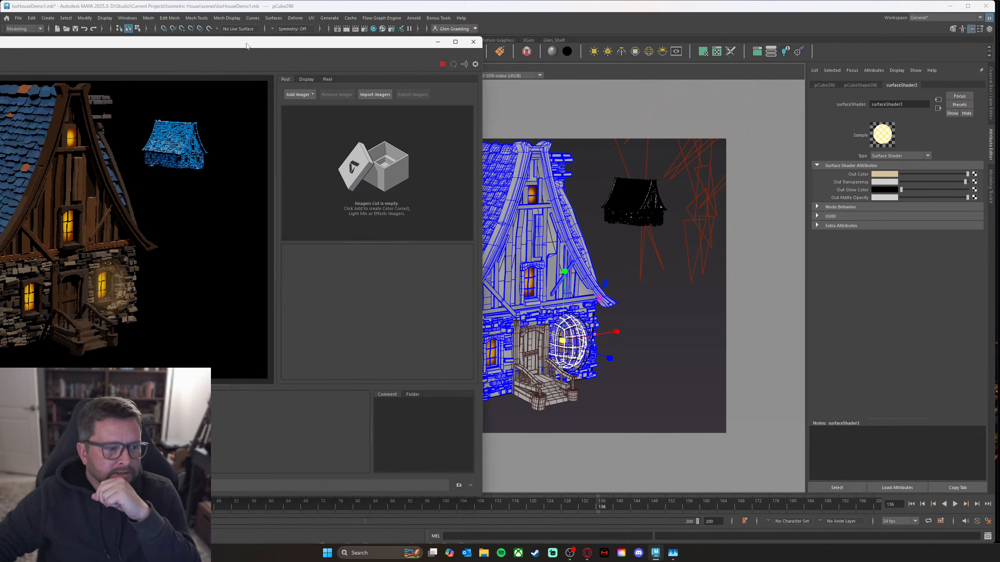
scroll(331, 284, "up", 5)
scroll(331, 283, "up", 2)
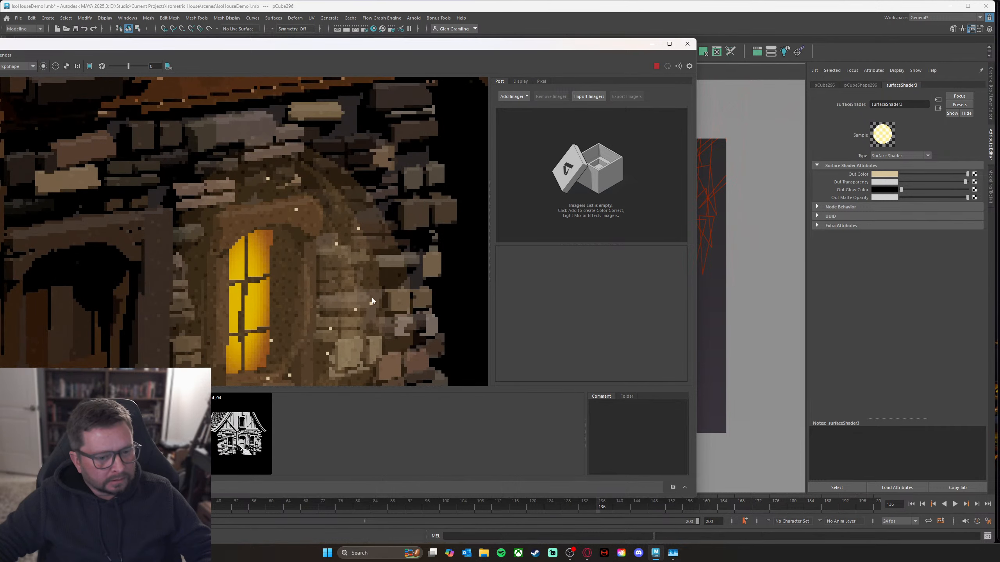
Step: Move the render window aside to expose the viewport and change the outermost halo sphere's material type from Surface Shader to Ai Toon
scroll(320, 314, "down", 7)
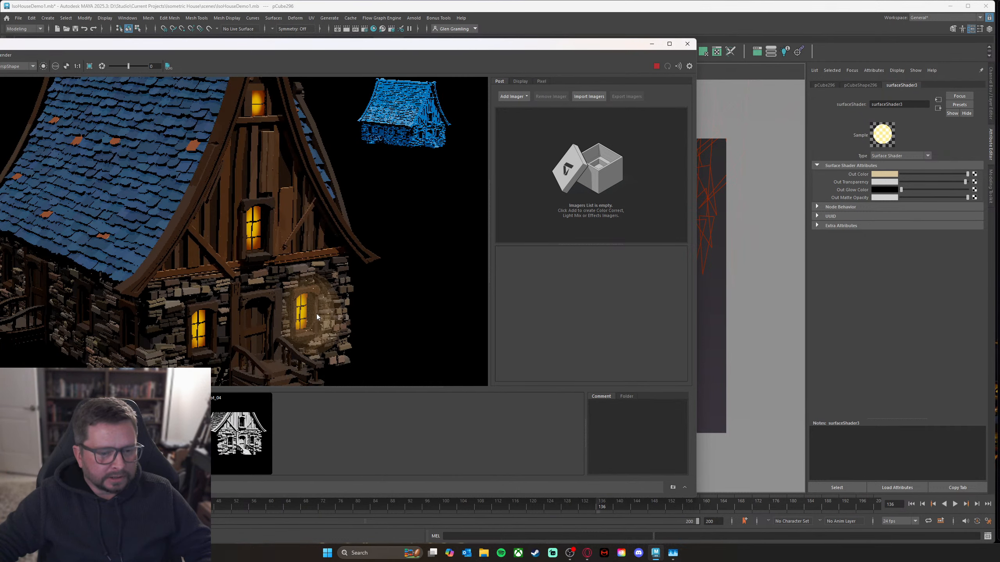
left_click_drag(514, 50, 438, 53)
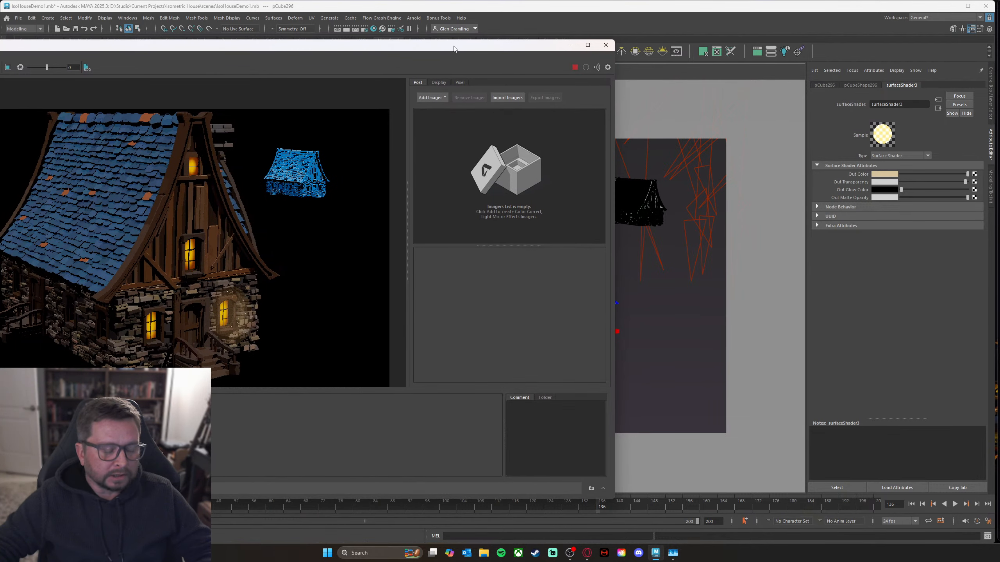
left_click_drag(453, 48, 359, 36)
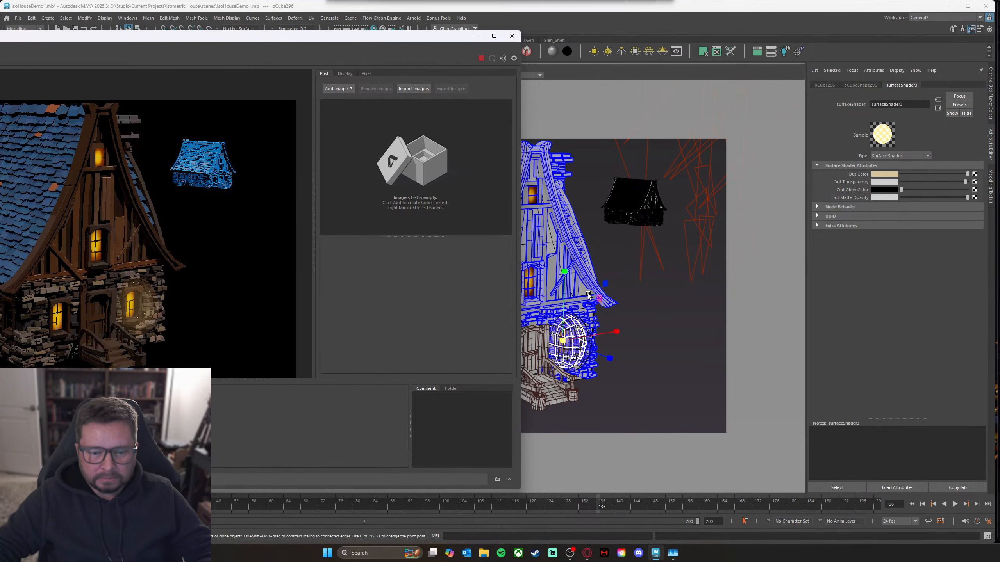
scroll(588, 296, "up", 6)
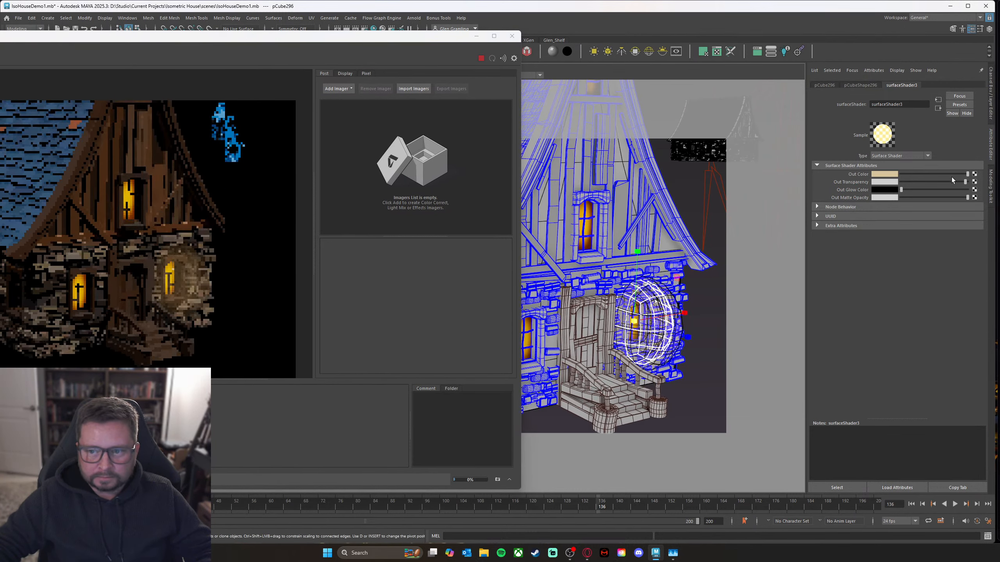
left_click(928, 155)
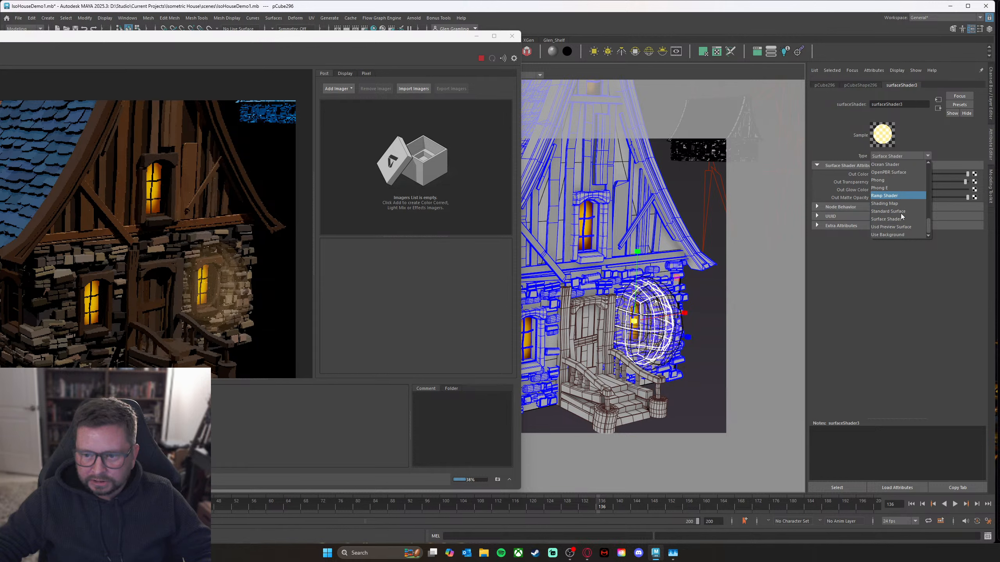
scroll(900, 216, "up", 10)
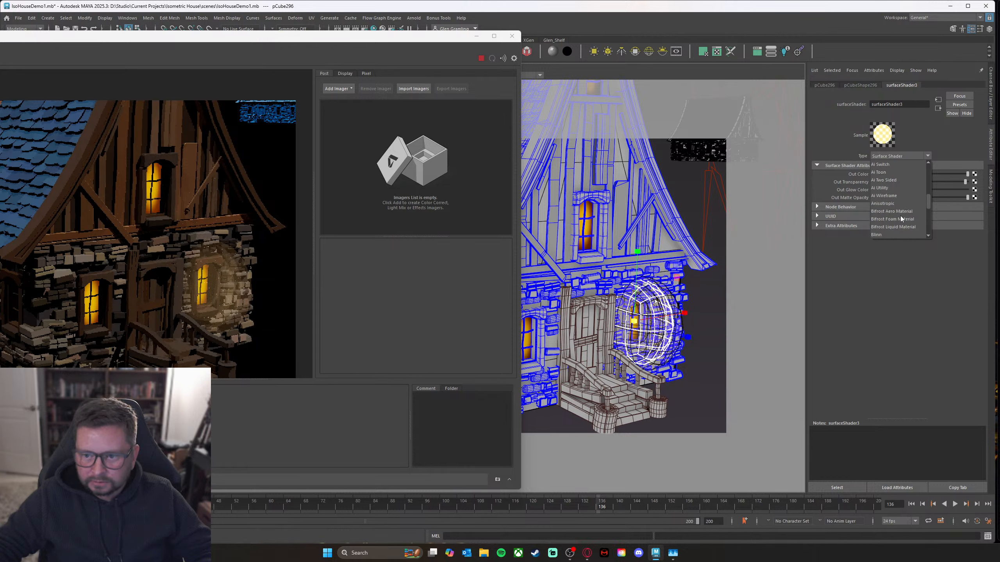
left_click(897, 197)
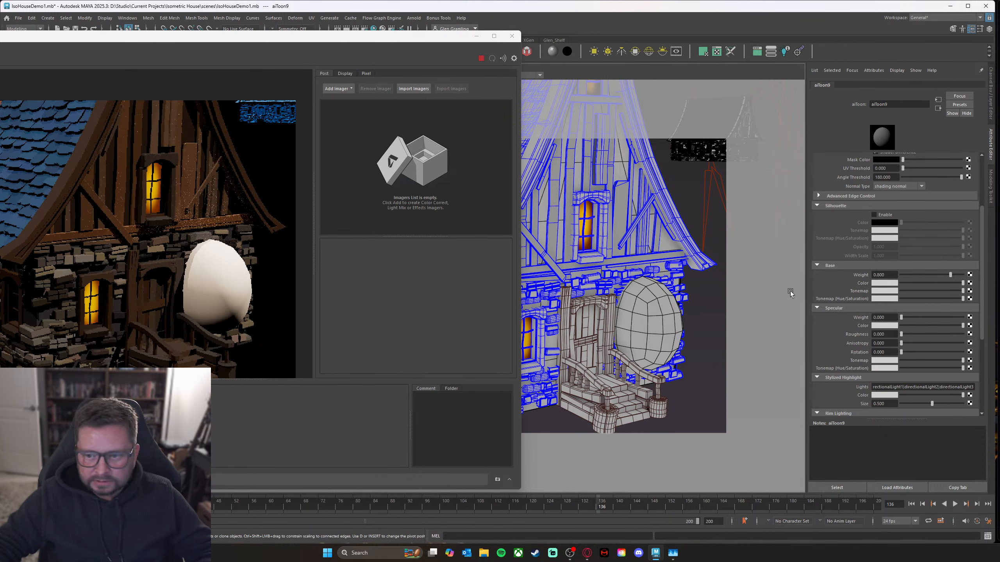
Step: Raise the Toon shader's Transmission weight to 1.000 with a mid-grey transmission color, and restart the Arnold render
scroll(909, 265, "up", 4)
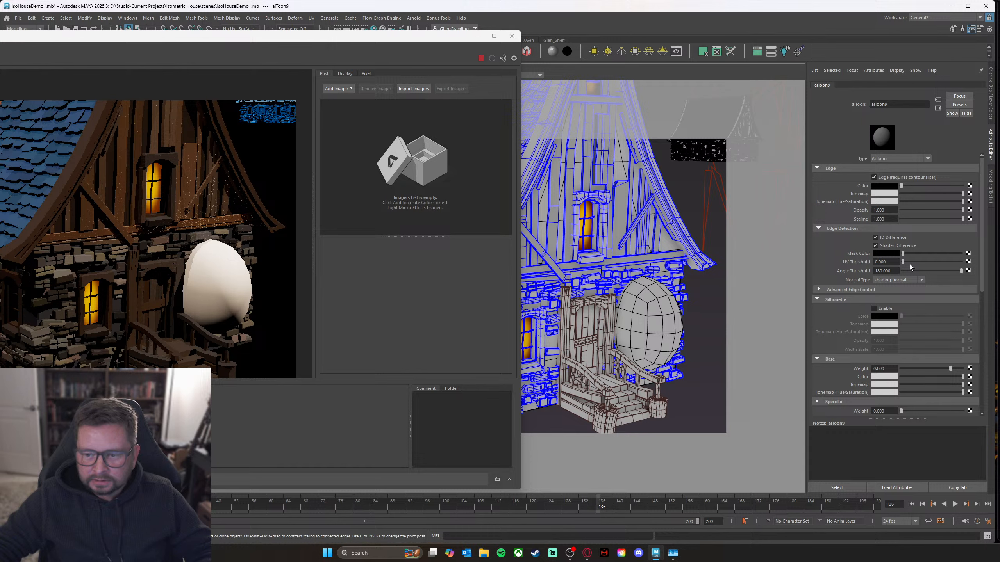
scroll(909, 264, "down", 3)
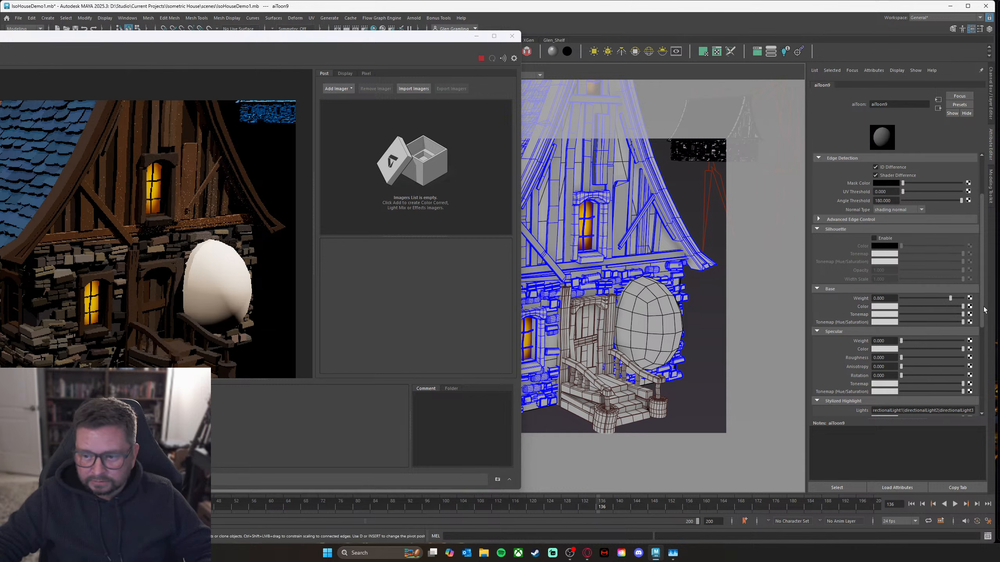
left_click_drag(982, 306, 983, 324)
scroll(900, 287, "down", 1)
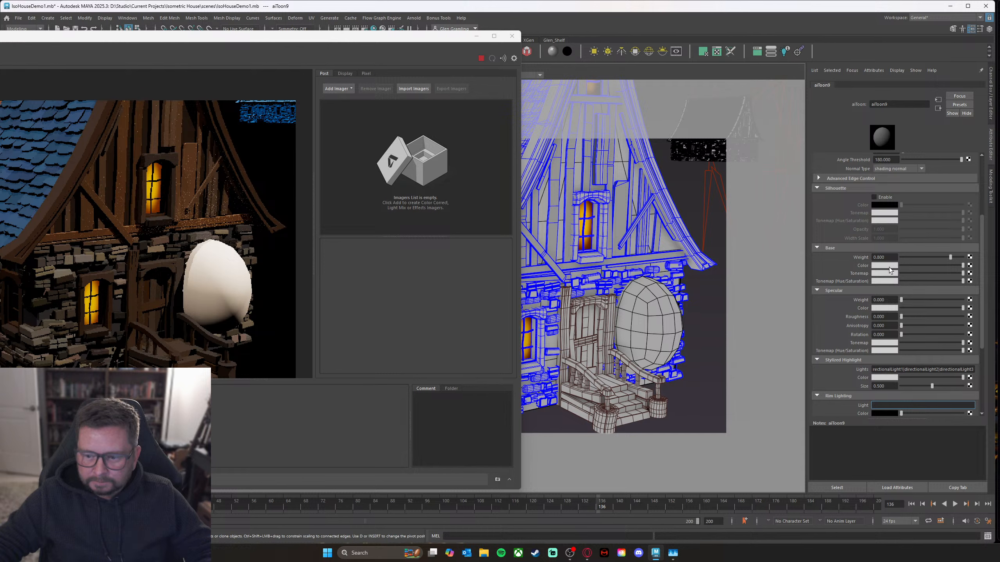
left_click_drag(983, 287, 984, 363)
left_click(900, 366)
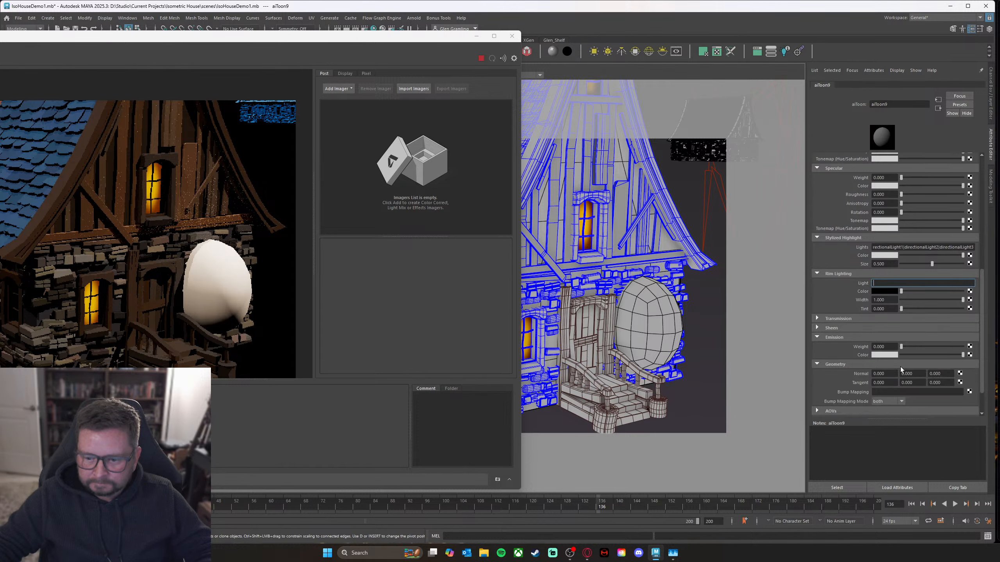
left_click(901, 367)
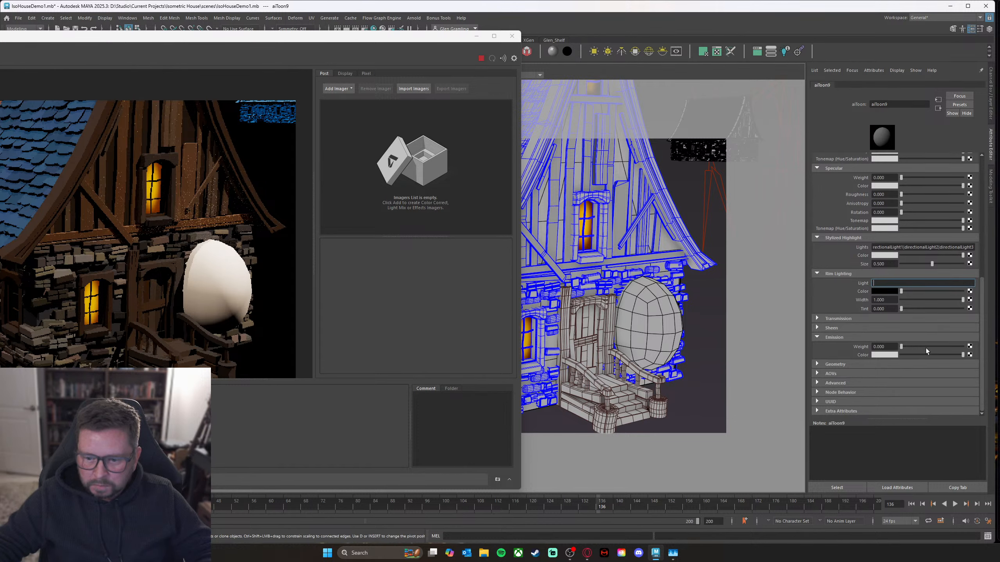
left_click(859, 319)
mouse_move(899, 328)
left_mouse_down()
mouse_move(966, 328)
mouse_move(914, 336)
left_mouse_up()
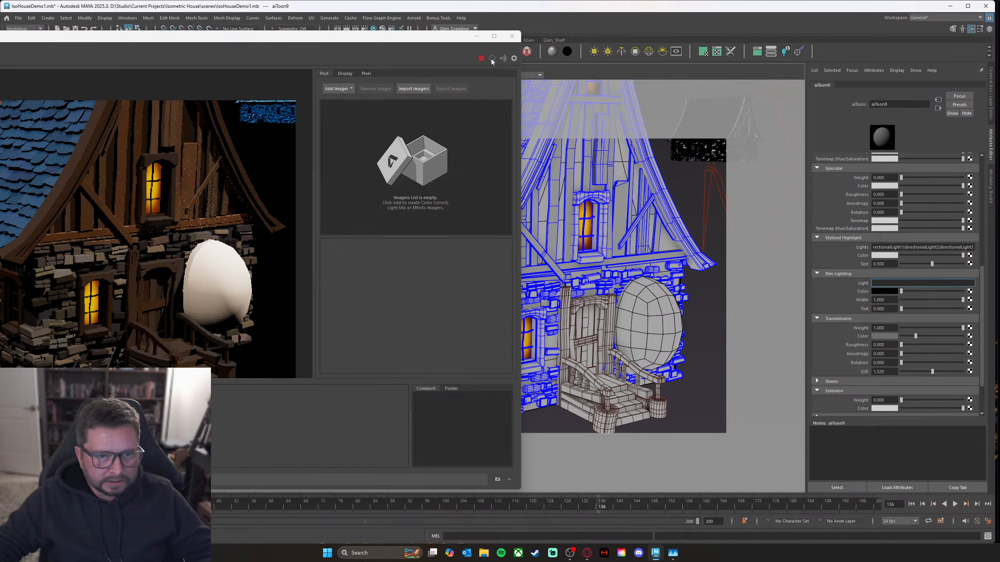
left_click(480, 59)
left_click(481, 59)
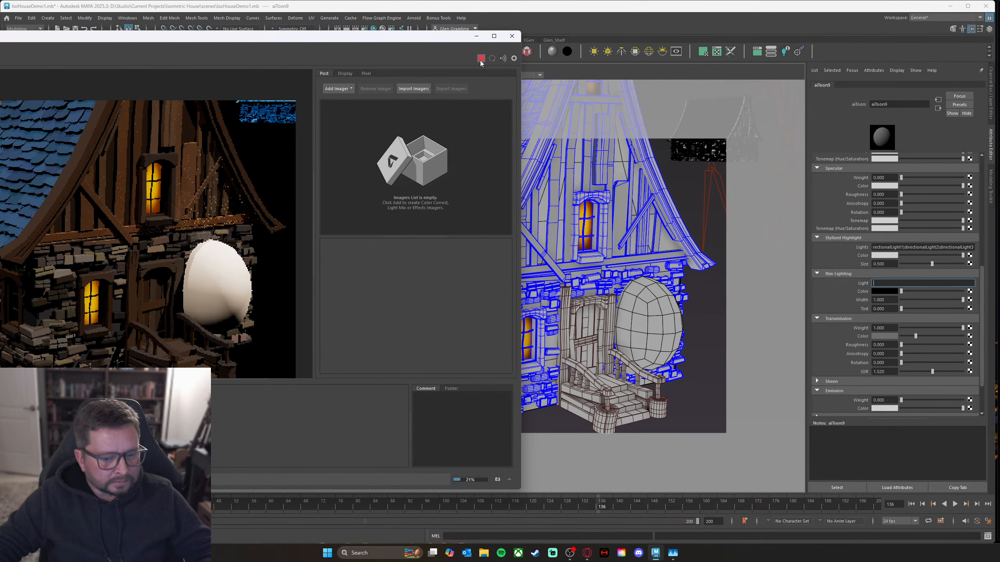
Step: Set the Toon shader's Base color to a warm pale orange with hue about 37.8 and value 1.000
scroll(897, 244, "up", 3)
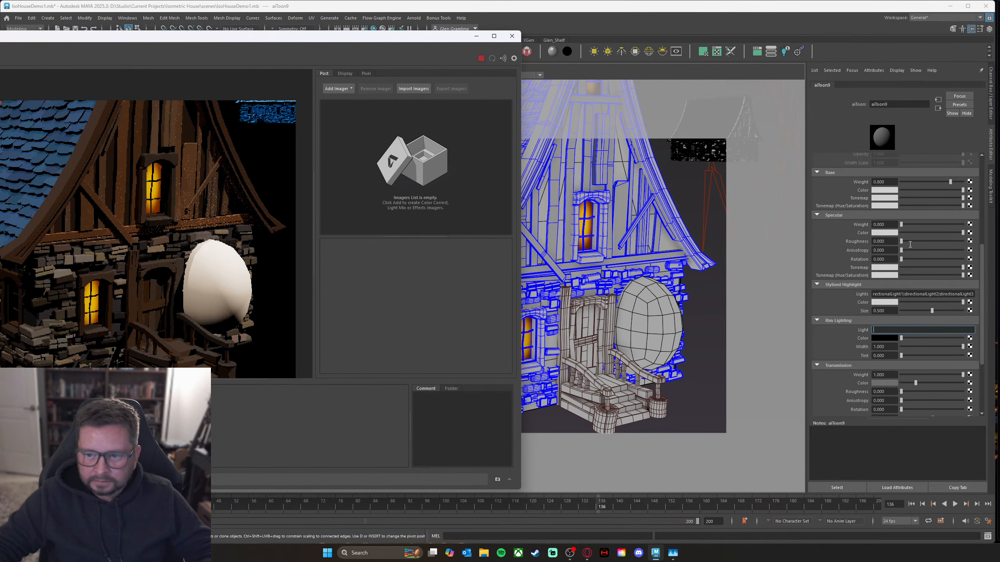
left_click(886, 237)
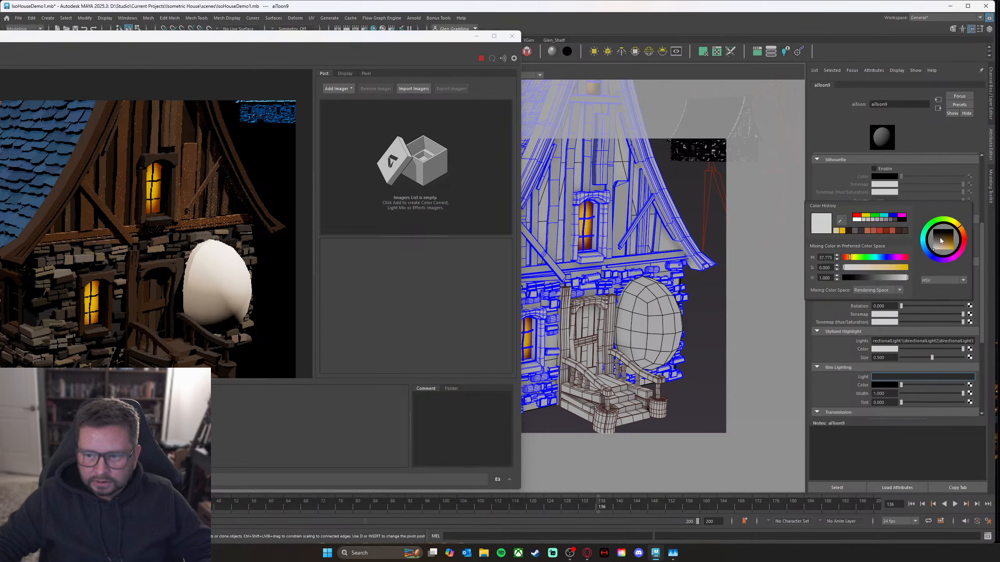
left_click(945, 251)
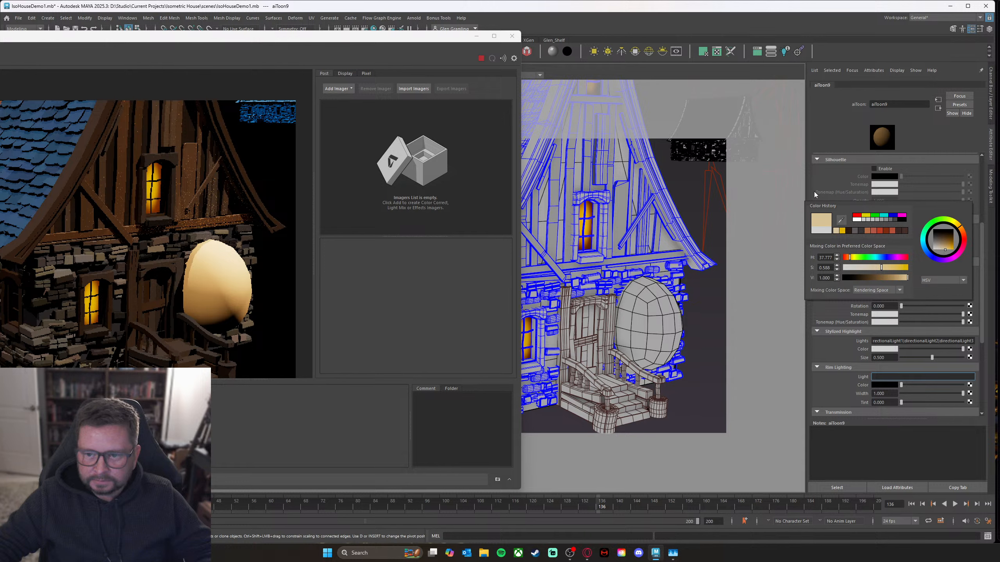
Step: Experiment with the Toon shader's transmission IOR up to 2.868, settling on 1.873
scroll(847, 242, "down", 4)
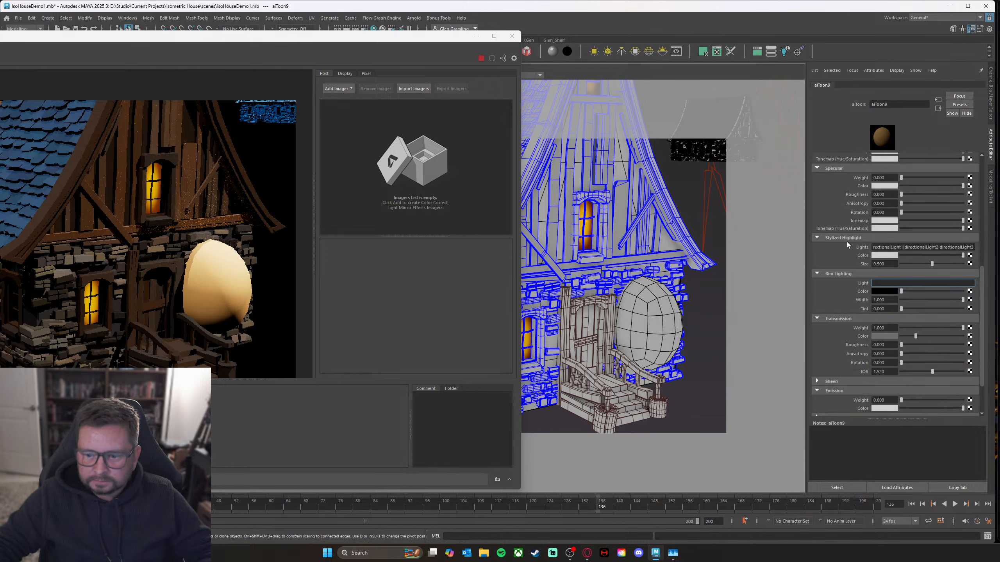
scroll(846, 251, "down", 1)
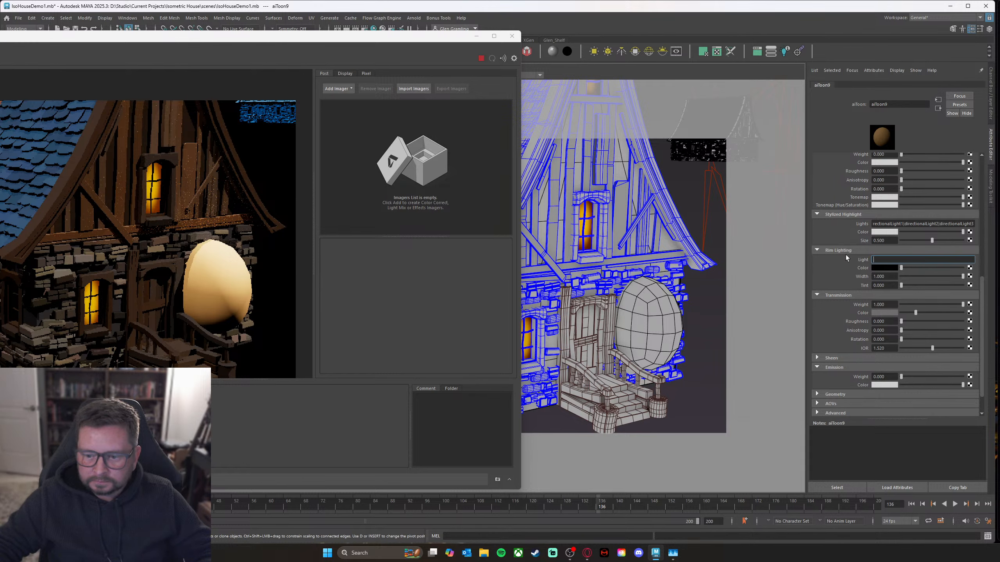
left_click_drag(908, 322, 873, 323)
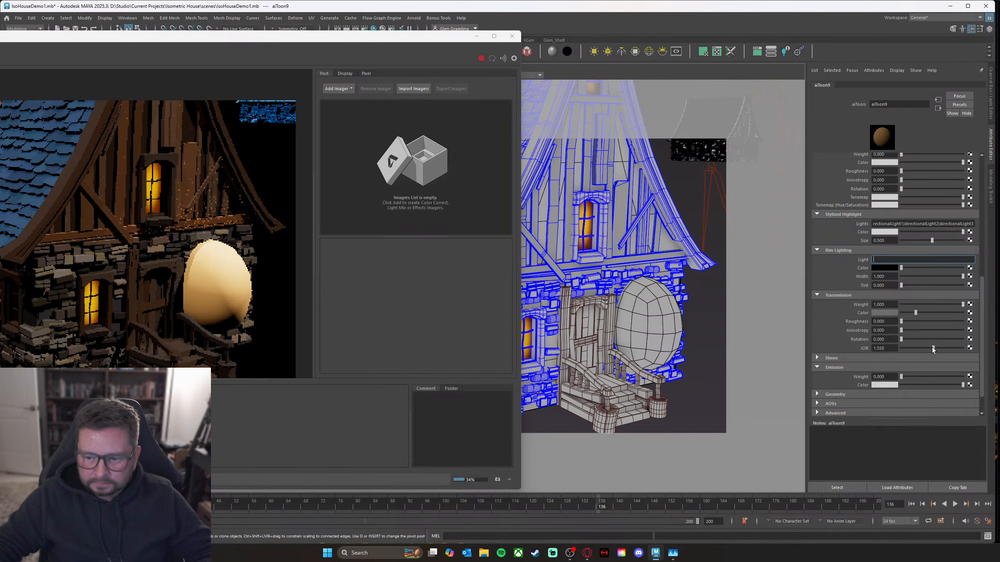
left_click_drag(932, 348, 956, 347)
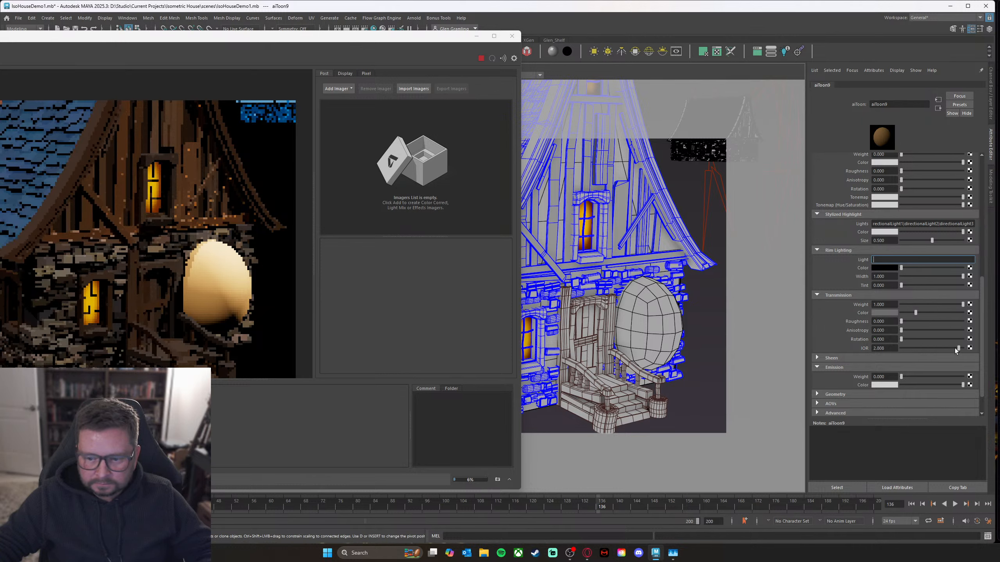
scroll(901, 346, "down", 3)
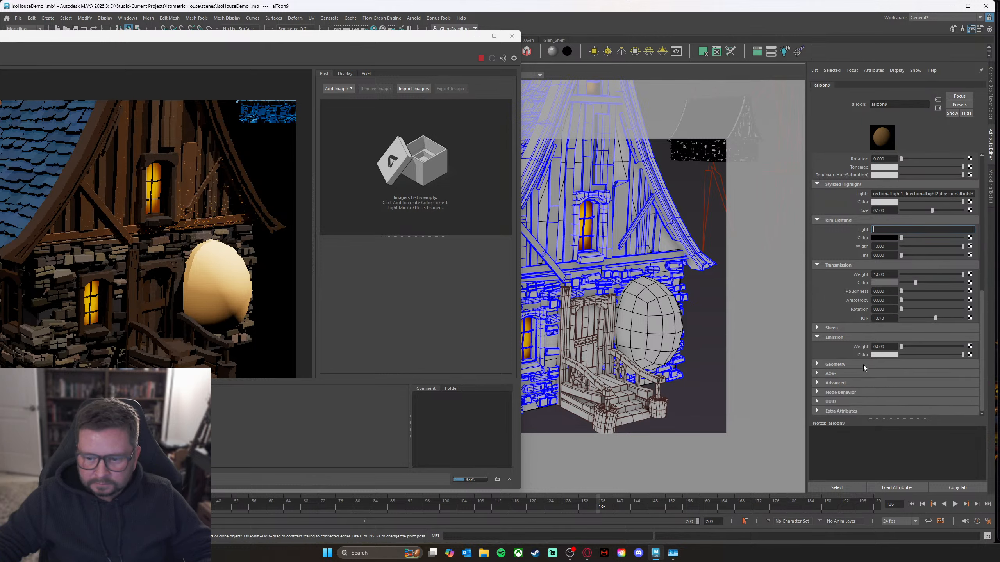
Step: Check the Geometry and Advanced settings, and try the transmission color from black to white while varying the Transmission weight before restoring 1.000
left_click(863, 364)
left_click(861, 365)
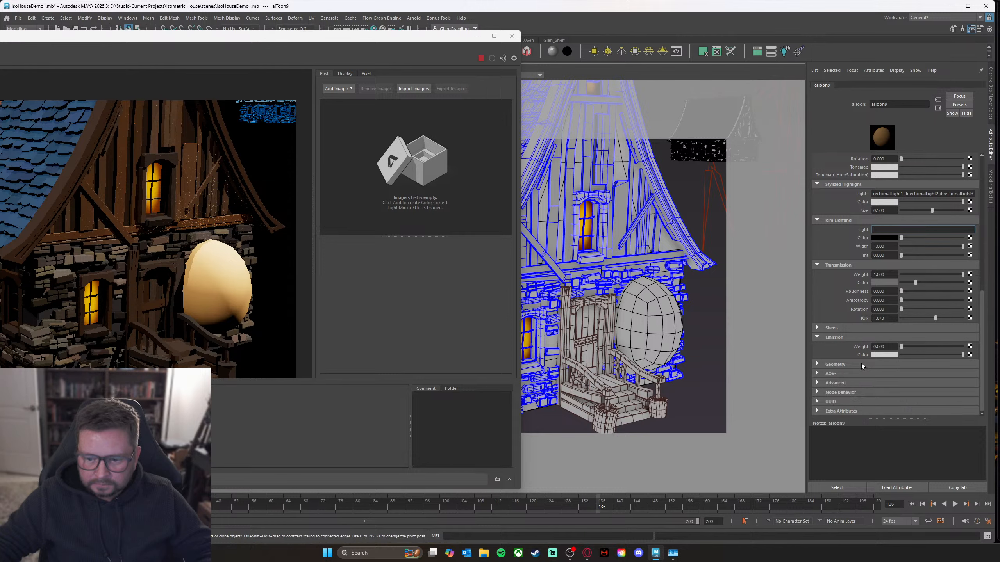
left_click(851, 384)
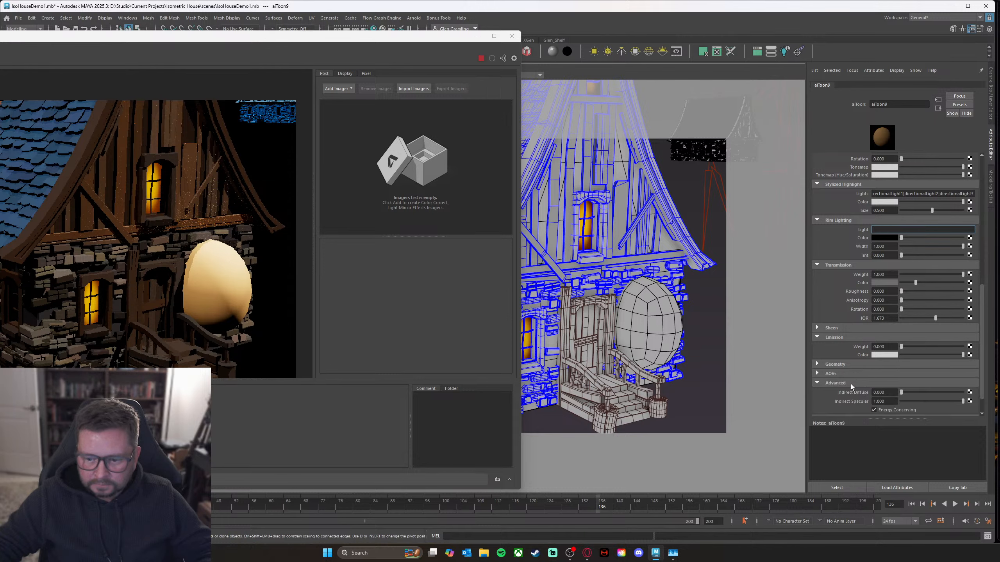
scroll(850, 385, "down", 2)
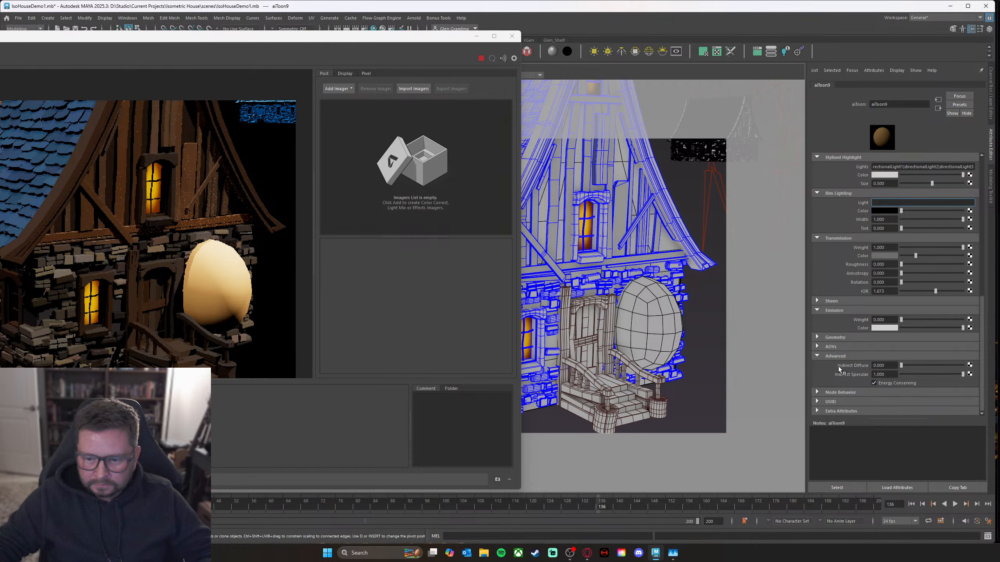
left_click(839, 356)
scroll(839, 356, "up", 2)
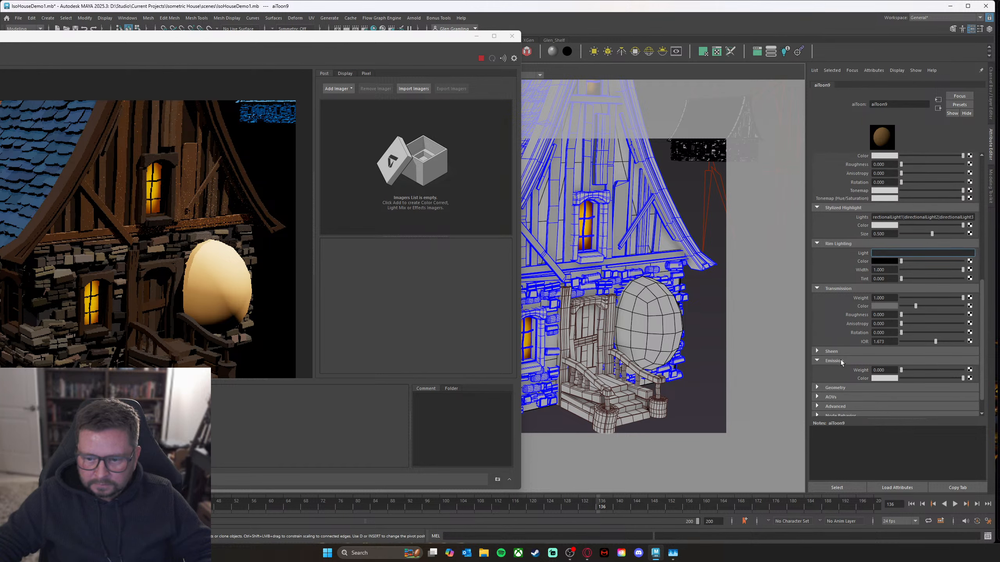
scroll(845, 354, "up", 1)
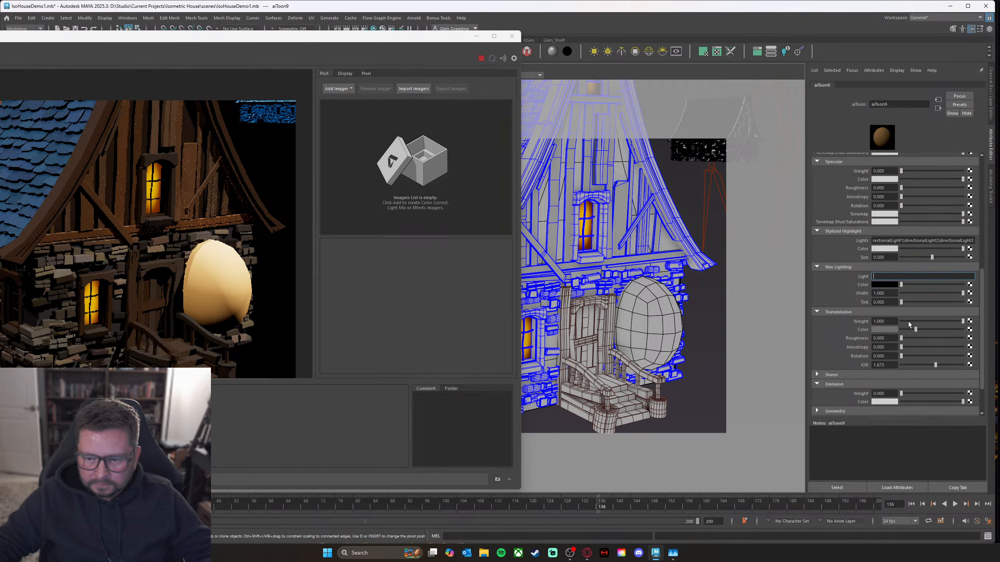
left_click_drag(916, 330, 905, 330)
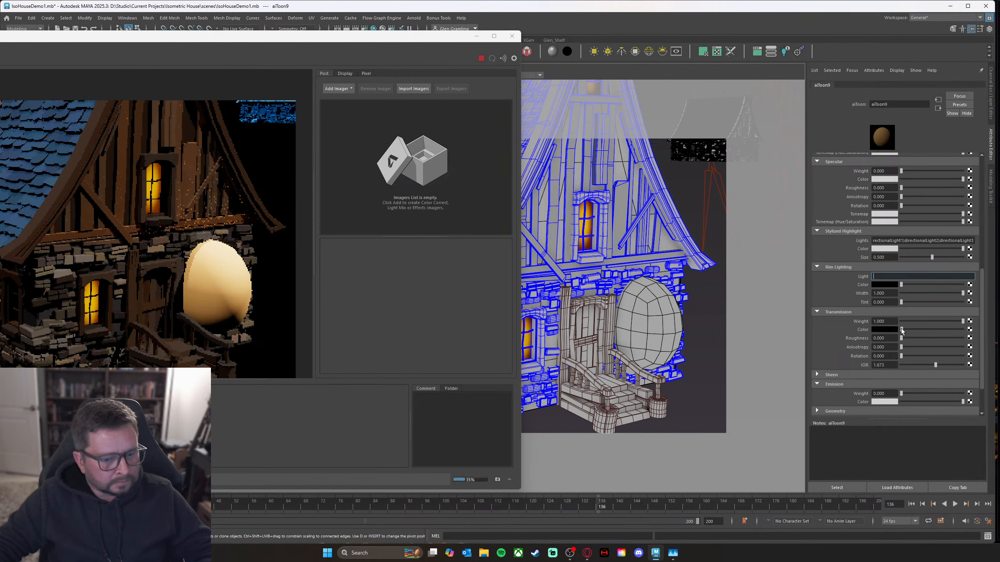
left_click_drag(902, 331, 983, 328)
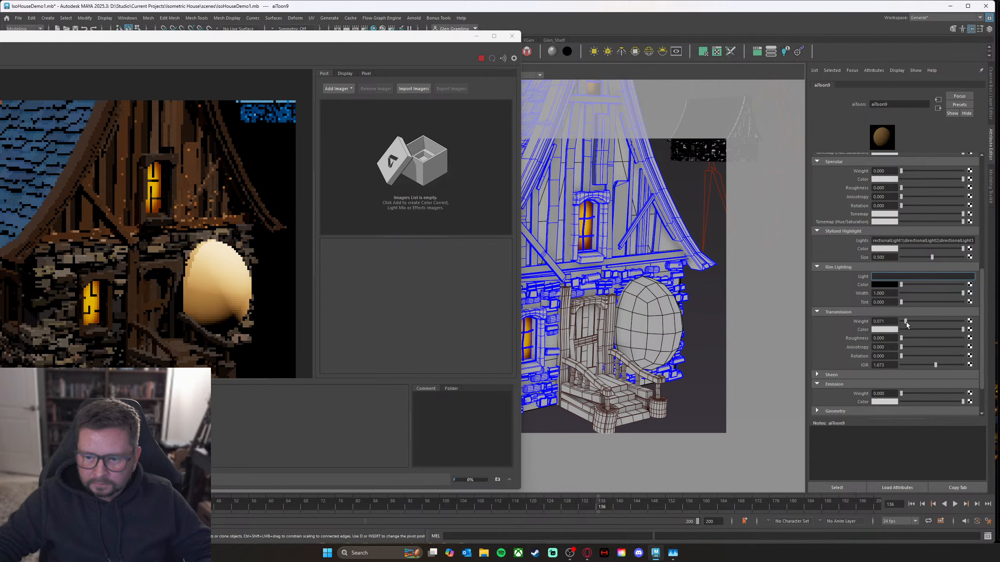
Step: Set the Toon shader's Base weight to 0.000 and try a brighter Rim Lighting color before returning it to black
scroll(910, 293, "up", 3)
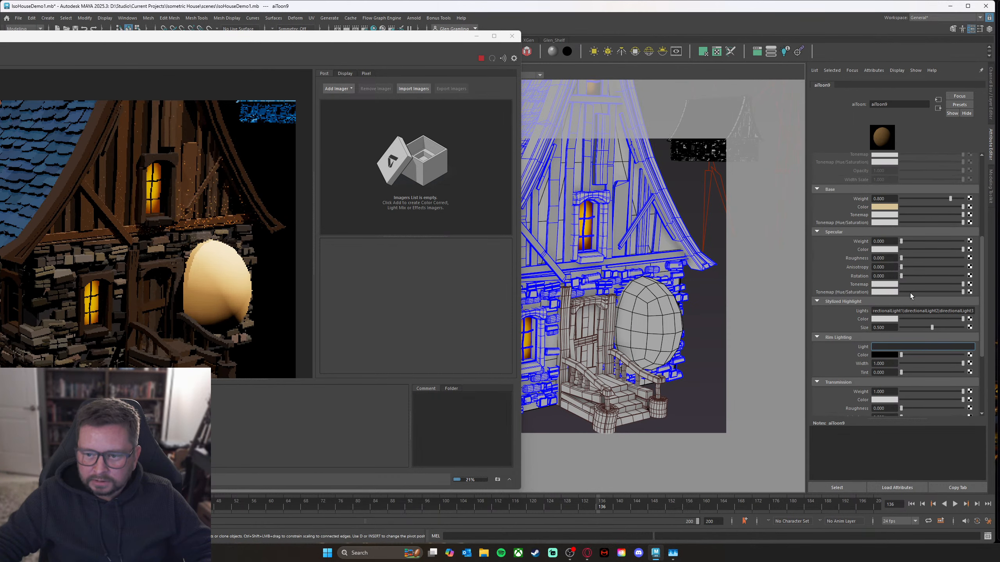
left_click_drag(941, 222, 894, 223)
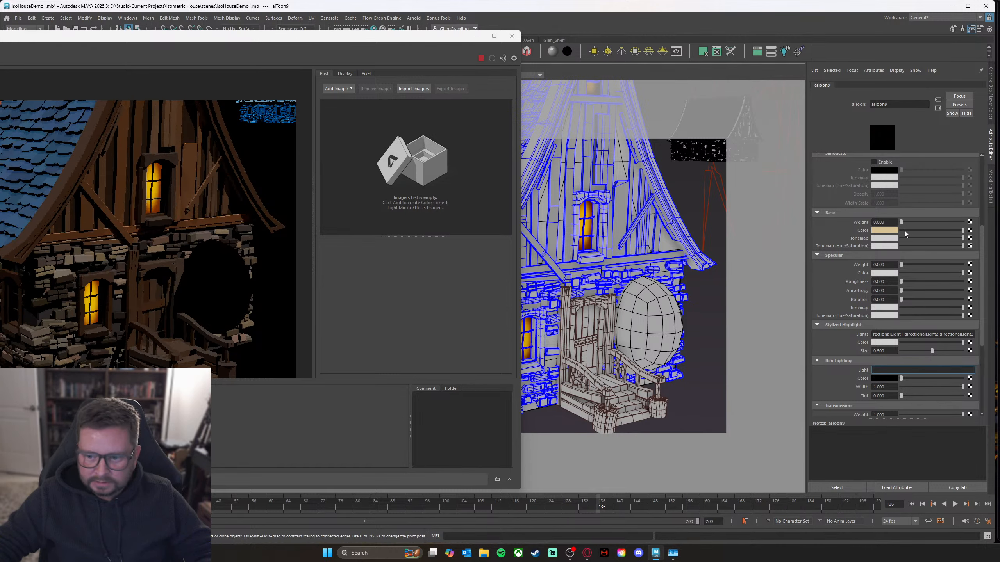
scroll(919, 293, "down", 3)
left_click_drag(901, 307, 879, 313)
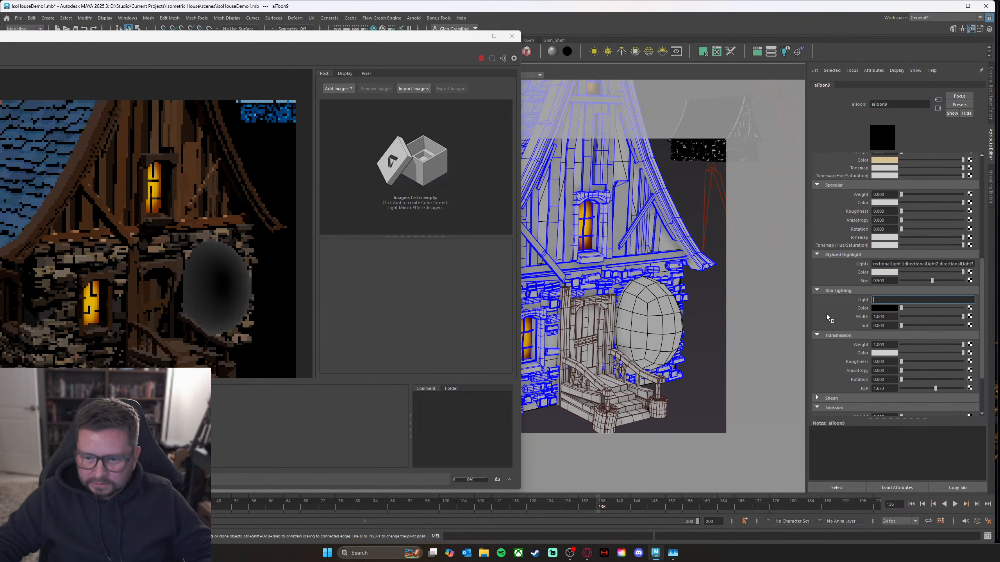
Step: Lower the Toon shader's transmission color to nearly black
scroll(828, 314, "down", 1)
scroll(831, 314, "down", 1)
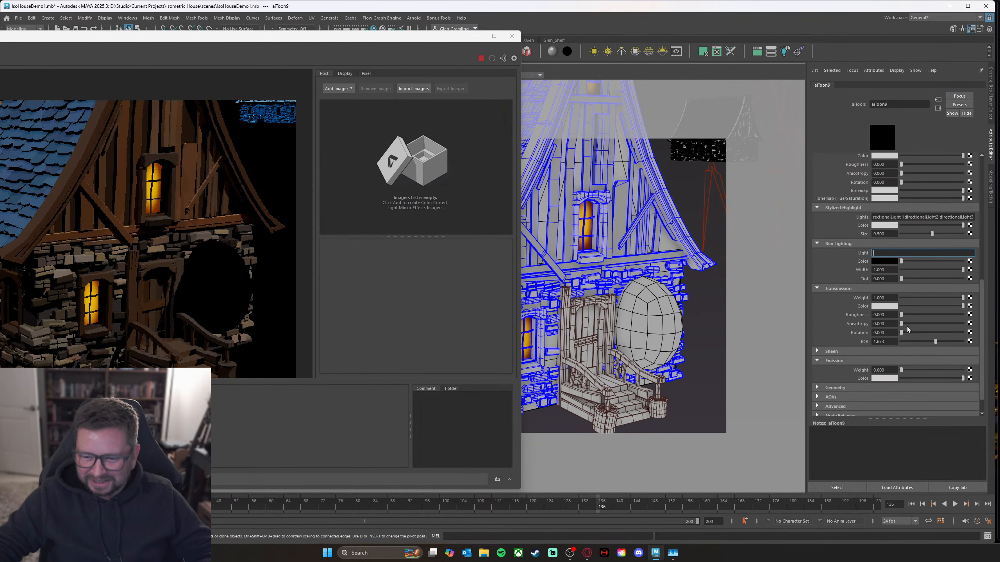
scroll(886, 321, "down", 1)
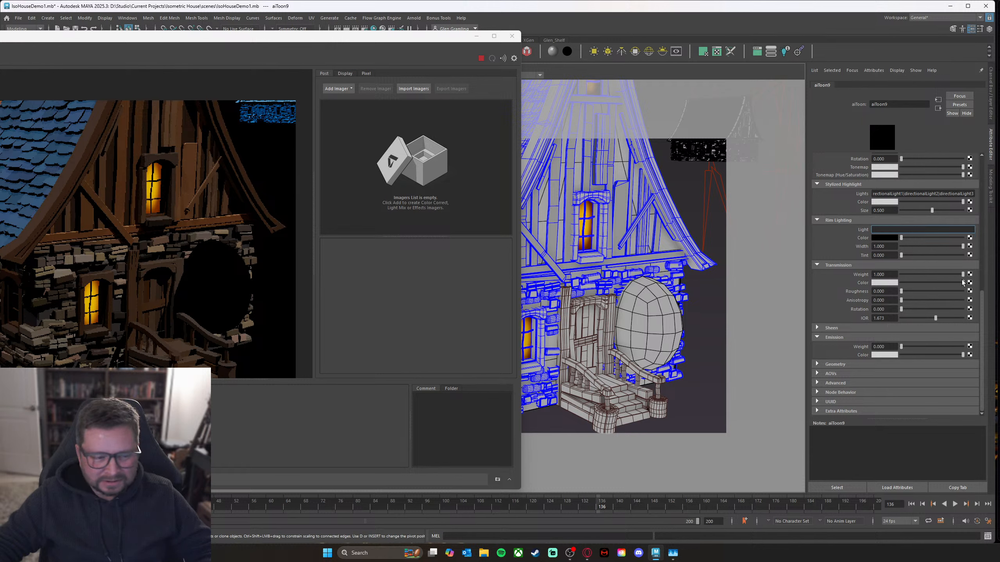
left_click_drag(962, 283, 911, 283)
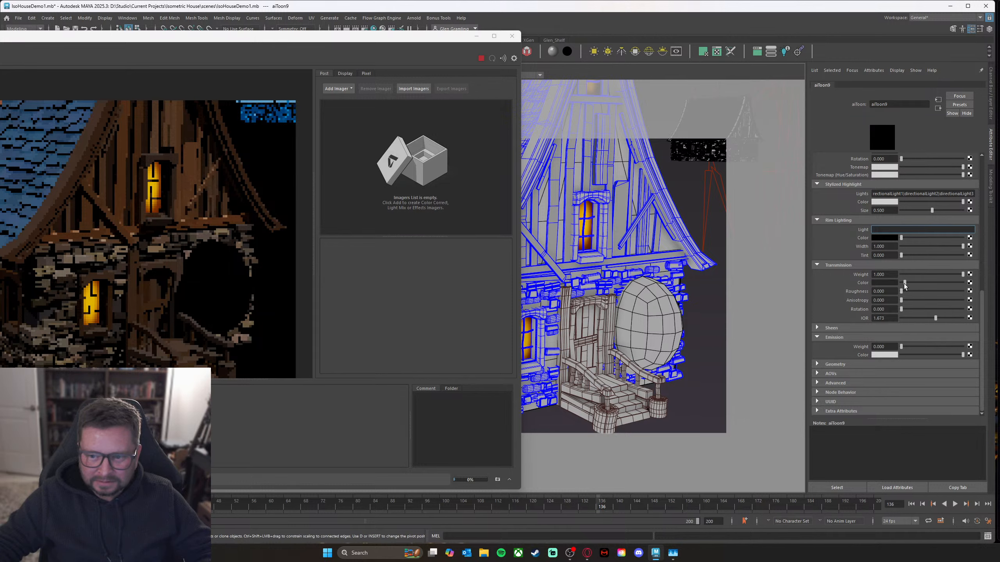
Step: Lighten the Toon shader's transmission color slightly and raise its Rim Lighting color from black to dark gray
left_click_drag(903, 283, 905, 284)
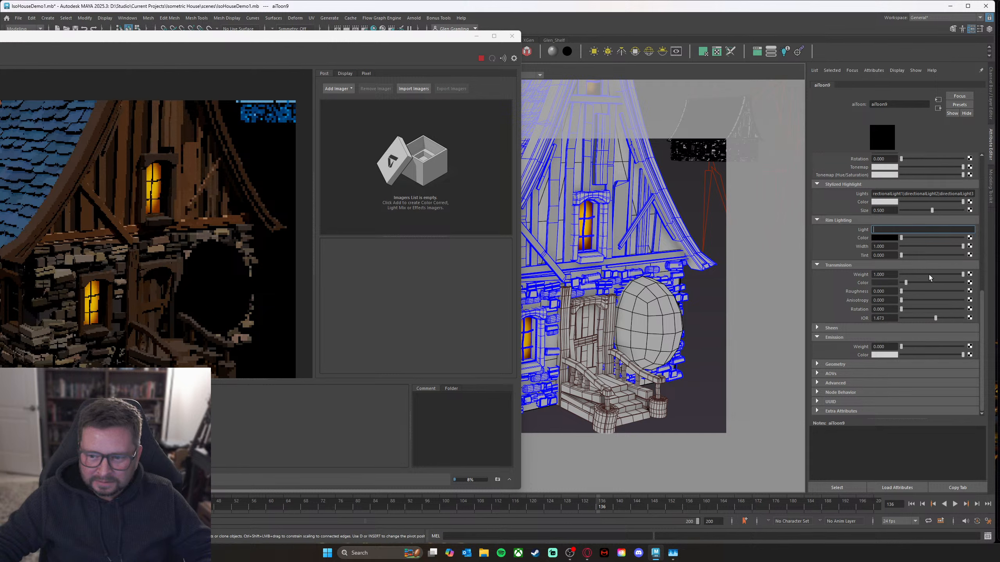
scroll(929, 275, "up", 5)
scroll(928, 274, "up", 5)
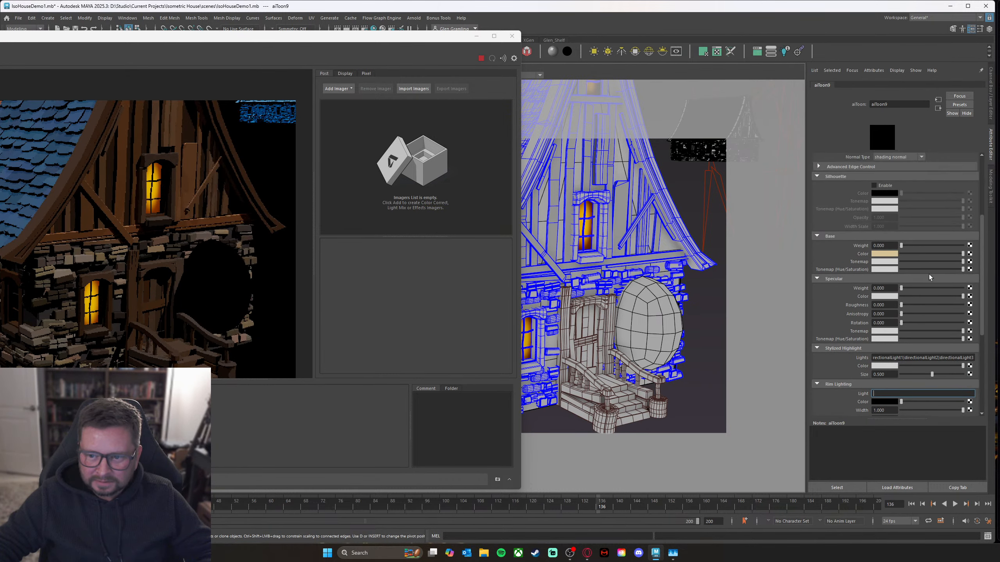
scroll(928, 275, "down", 5)
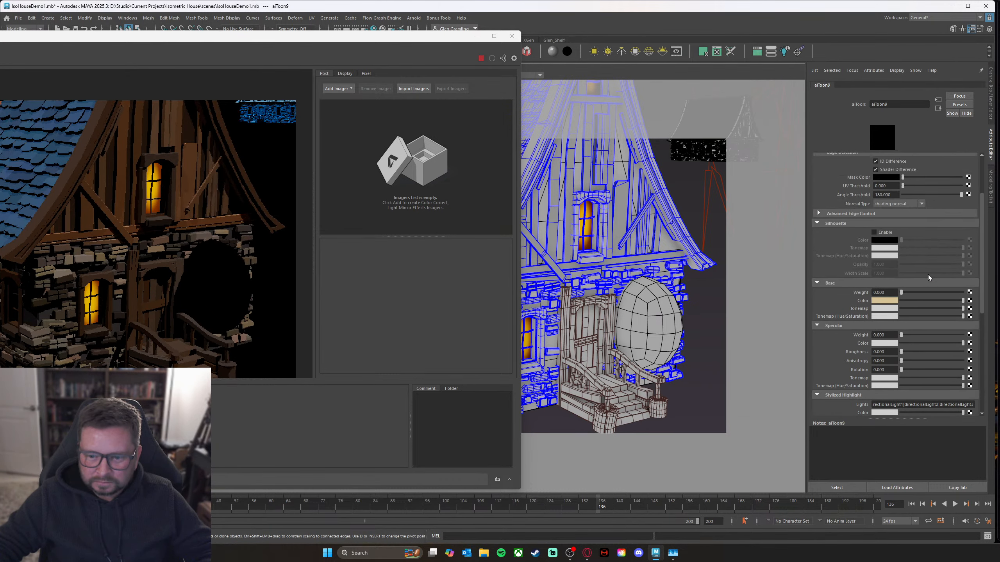
scroll(926, 277, "down", 2)
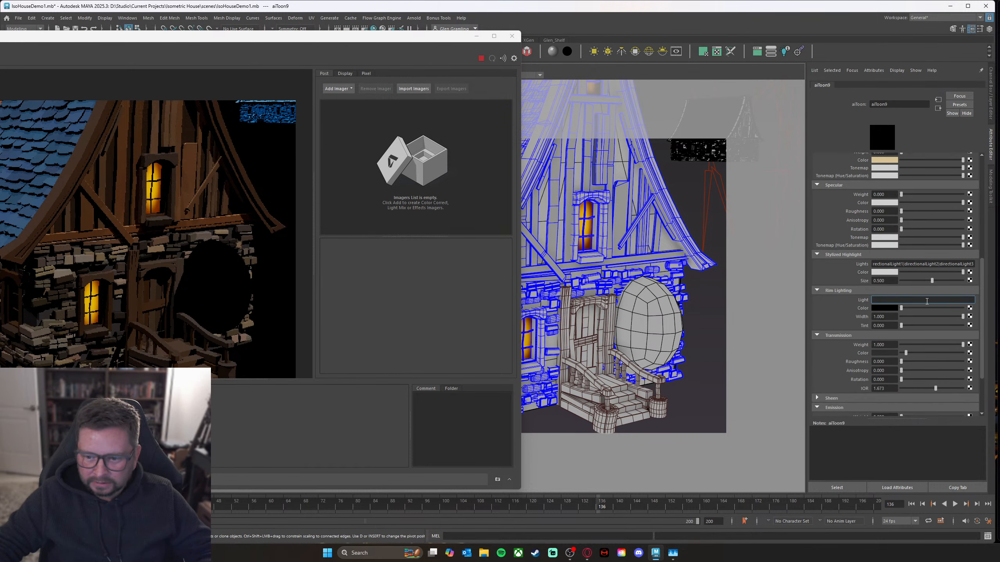
mouse_move(901, 310)
left_mouse_down()
mouse_move(918, 309)
mouse_move(909, 310)
left_mouse_up()
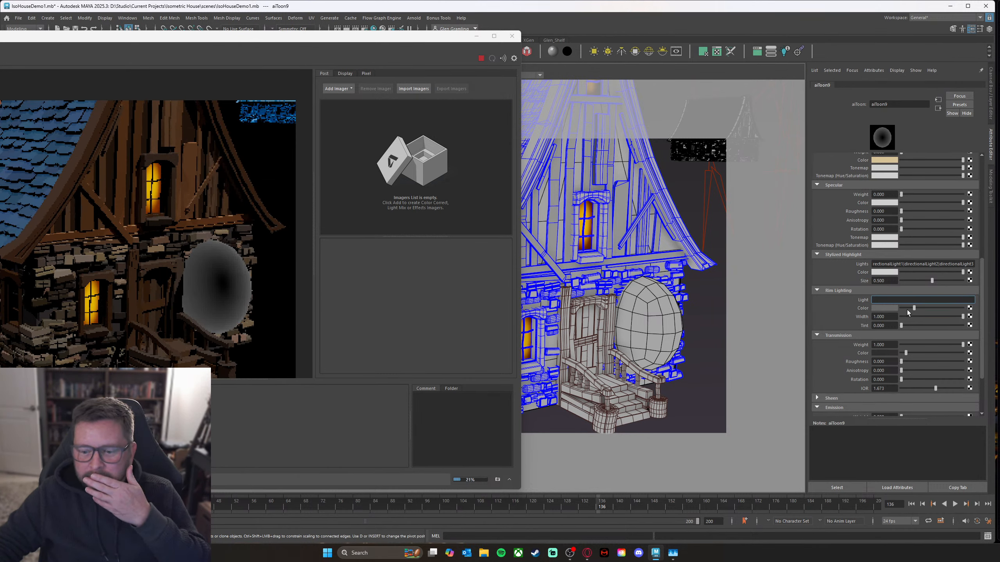
Step: Set the Toon shader's transmission color to white with a Weight of 0.494 and an IOR of 0.712
scroll(907, 310, "down", 3)
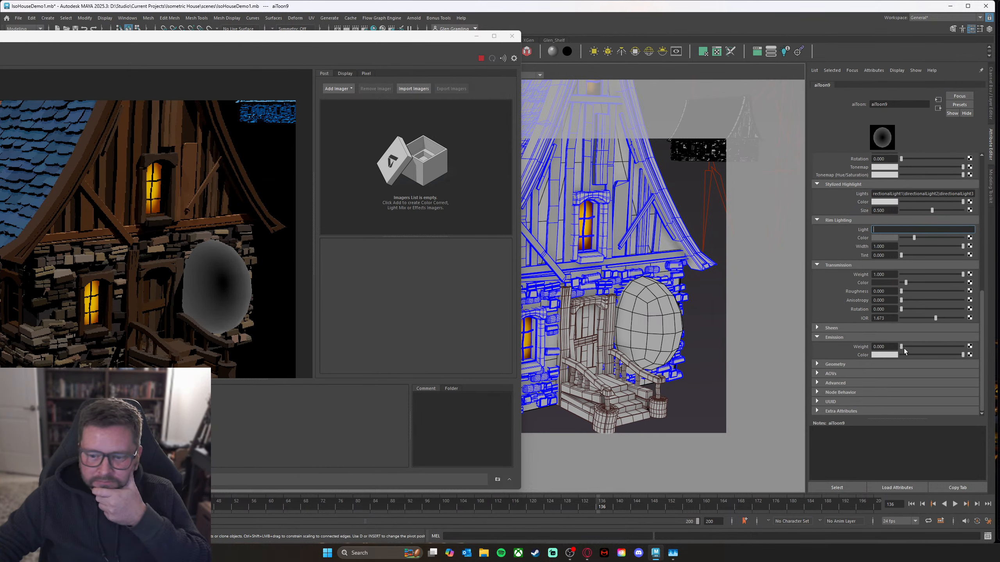
mouse_move(905, 282)
left_mouse_down()
mouse_move(958, 282)
mouse_move(922, 275)
left_mouse_up()
left_click(931, 274)
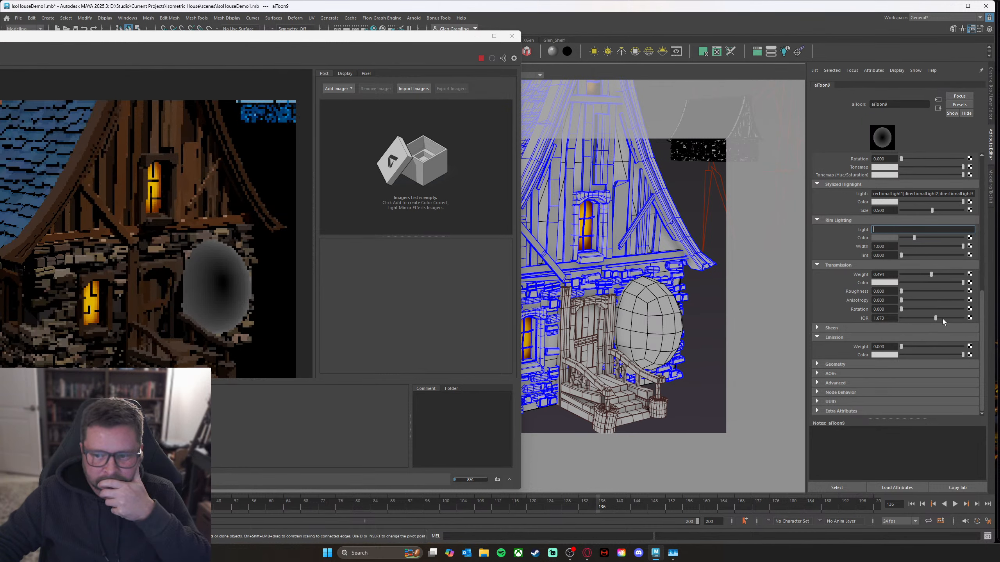
left_click_drag(935, 317, 911, 320)
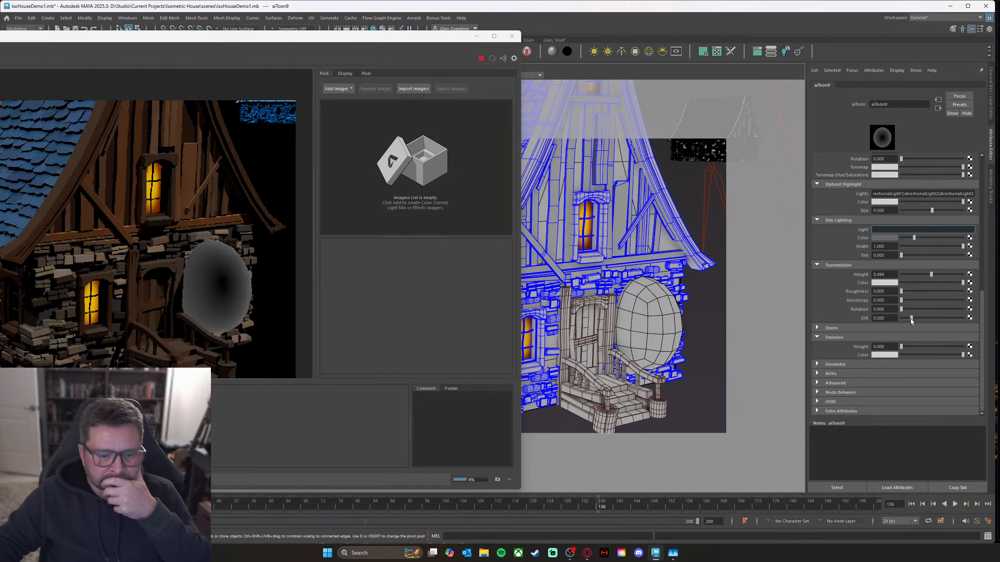
left_click_drag(911, 319, 913, 319)
Step: Darken the Toon shader's Specular color to mid-gray
scroll(896, 285, "up", 3)
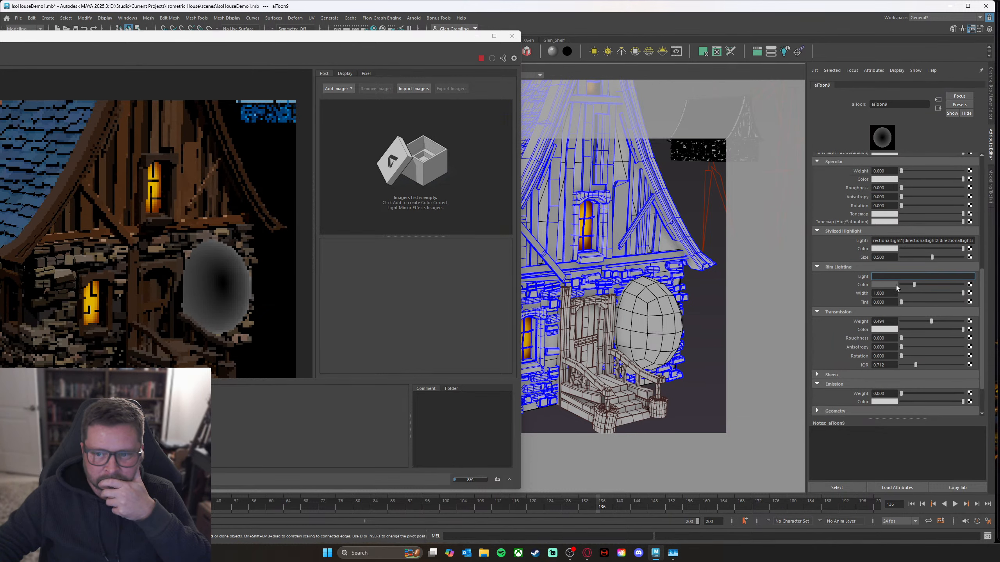
scroll(896, 285, "up", 3)
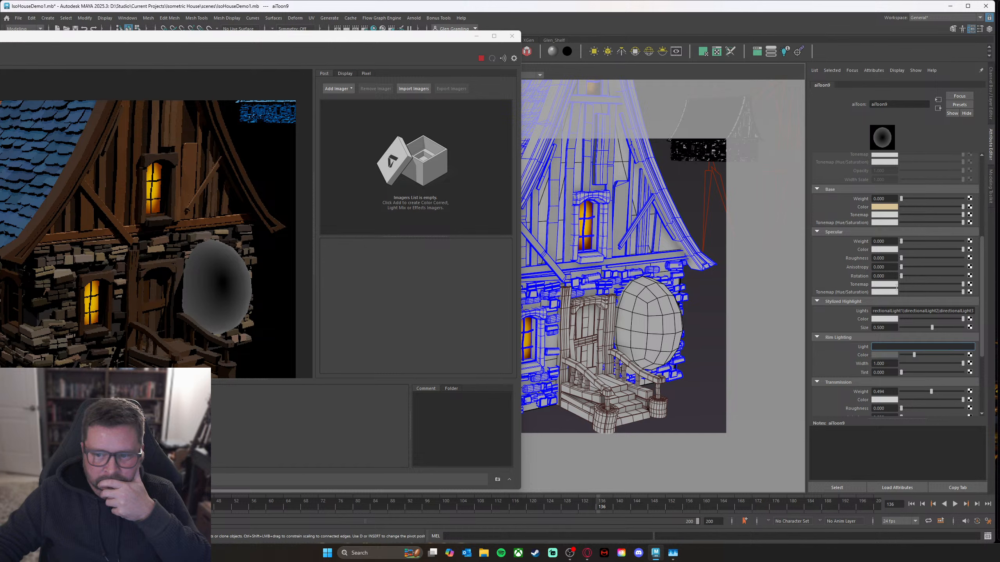
left_click_drag(956, 253, 922, 251)
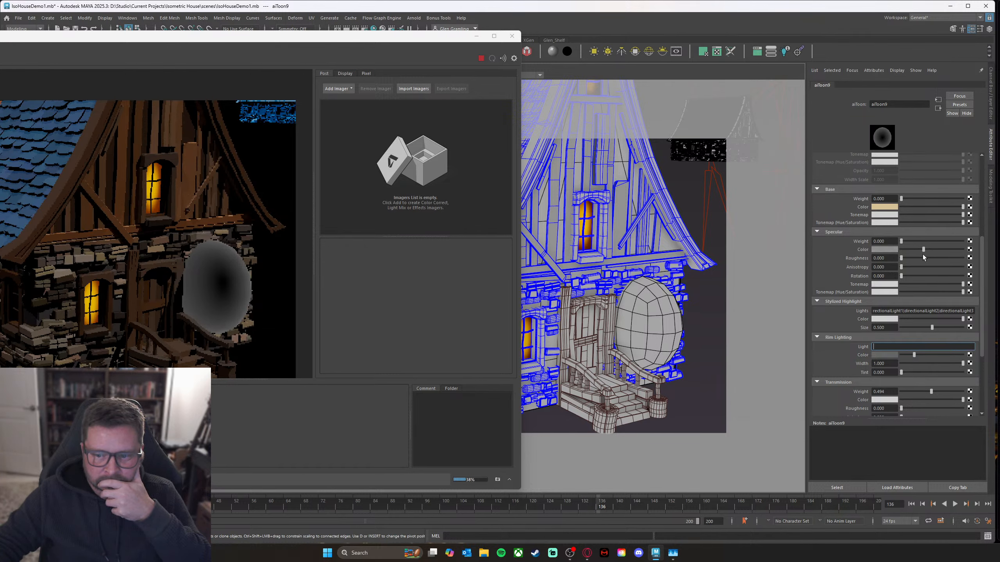
Step: Clear the lights assigned to the Toon shader's Stylized Highlight and set the highlight color to black
triple_click(876, 311)
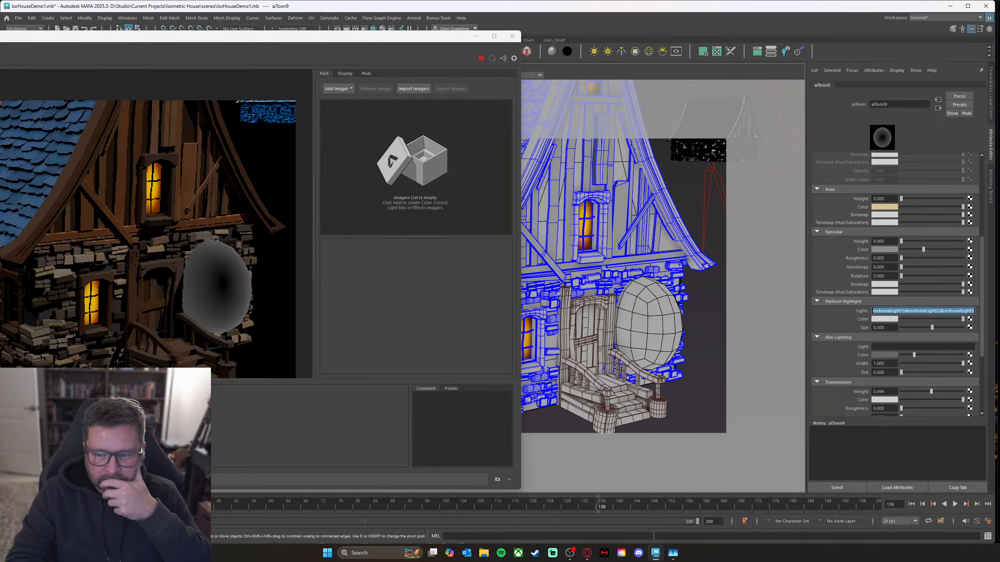
key("BackSpace")
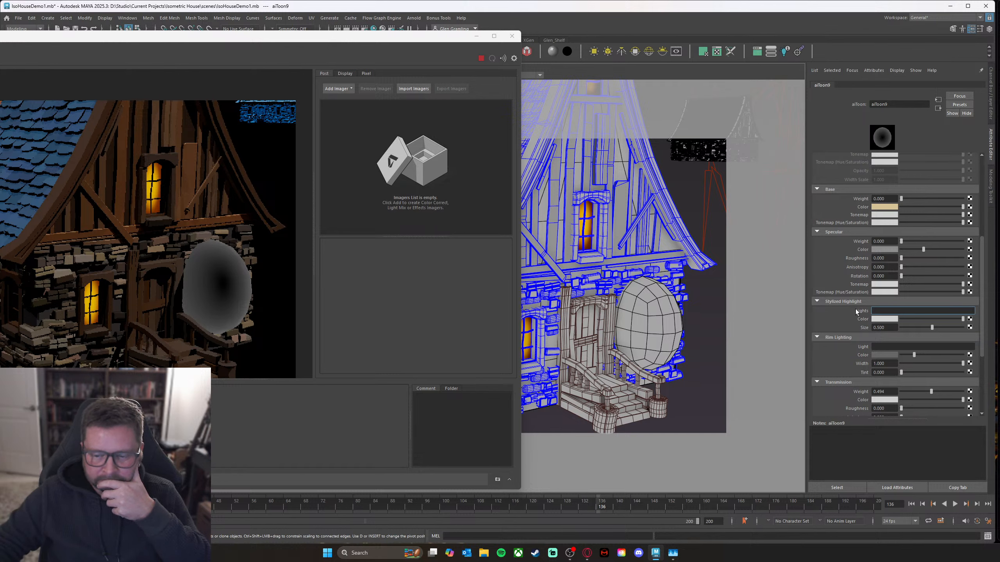
left_click_drag(924, 320, 888, 320)
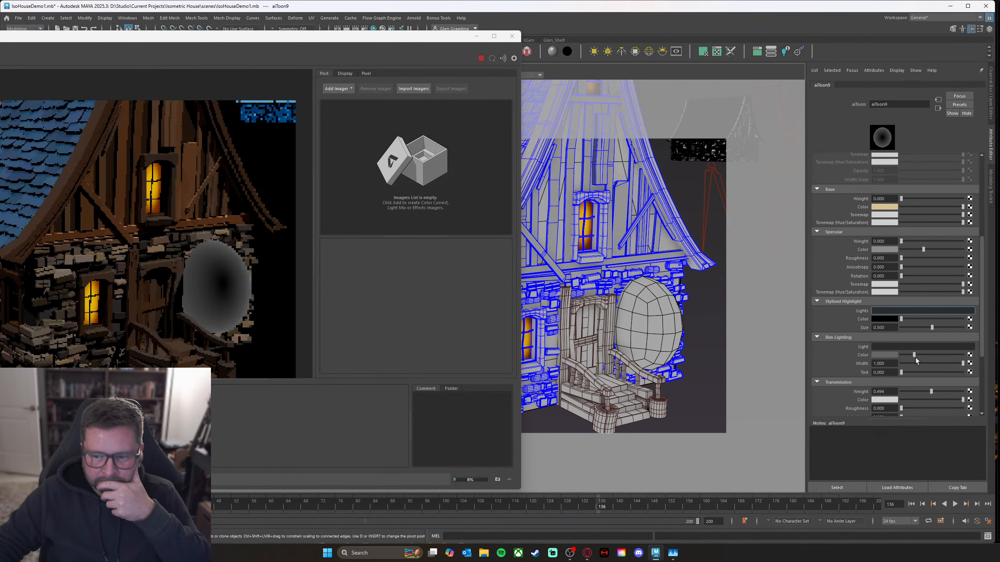
Step: Disable the Toon shader's Edge option and try a Transmission weight of 0.000 before setting it to 1.000
scroll(851, 319, "up", 8)
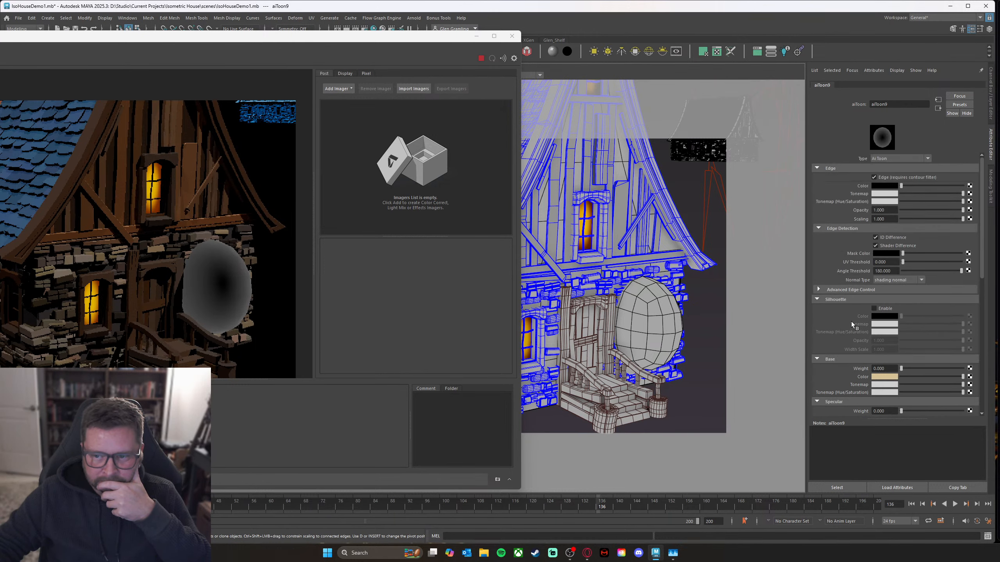
left_click(874, 177)
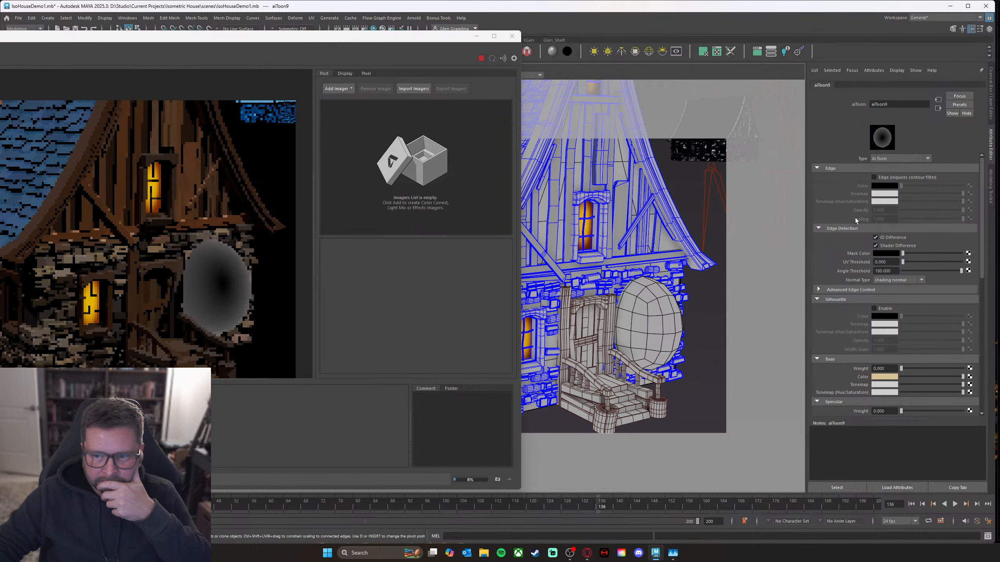
scroll(852, 293, "down", 11)
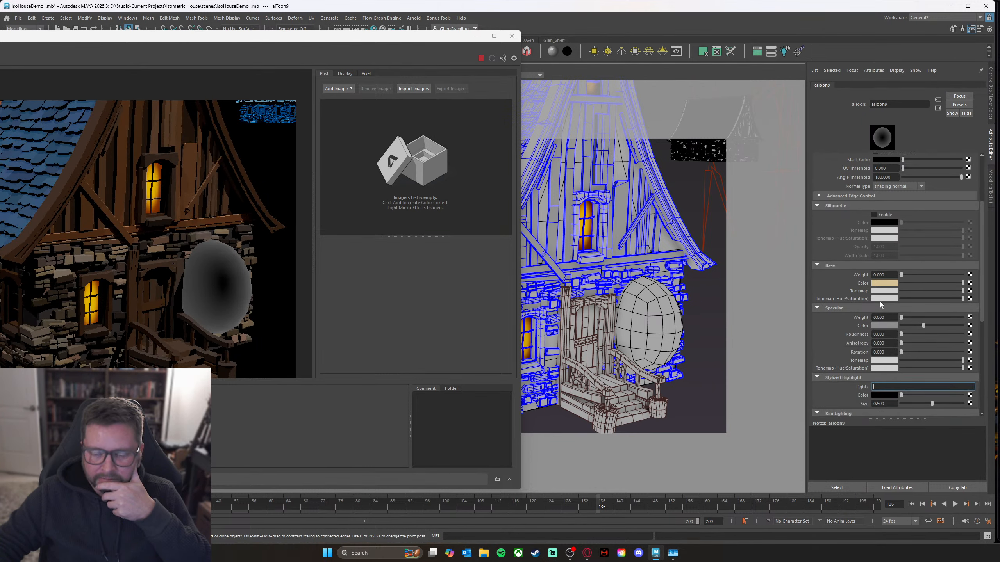
scroll(882, 315, "down", 2)
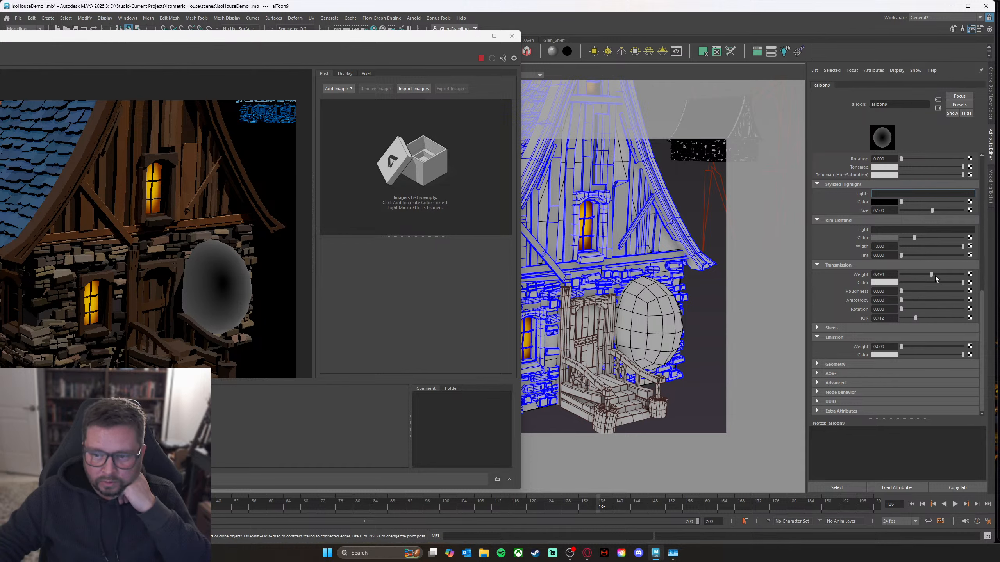
left_click_drag(929, 274, 897, 274)
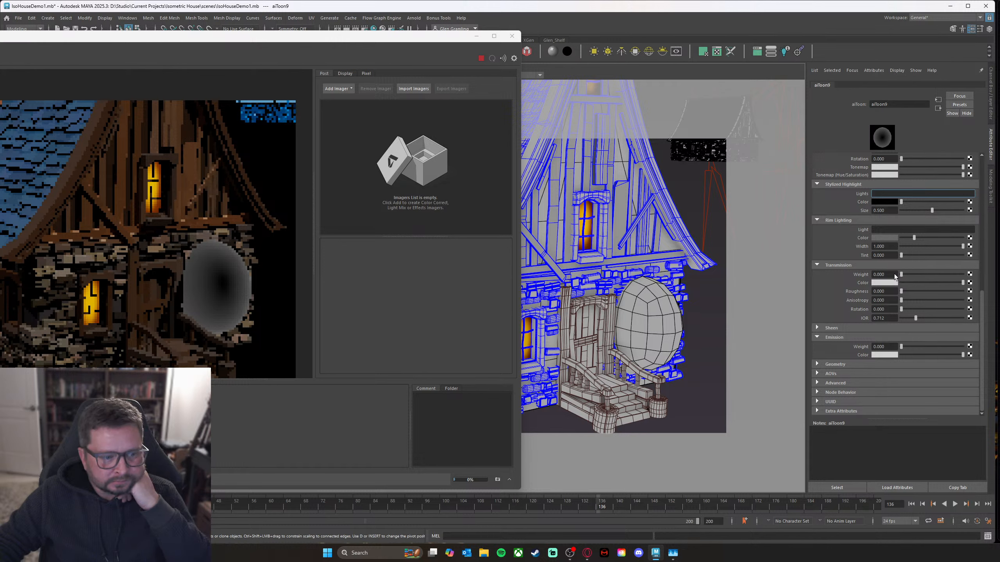
left_click(896, 274)
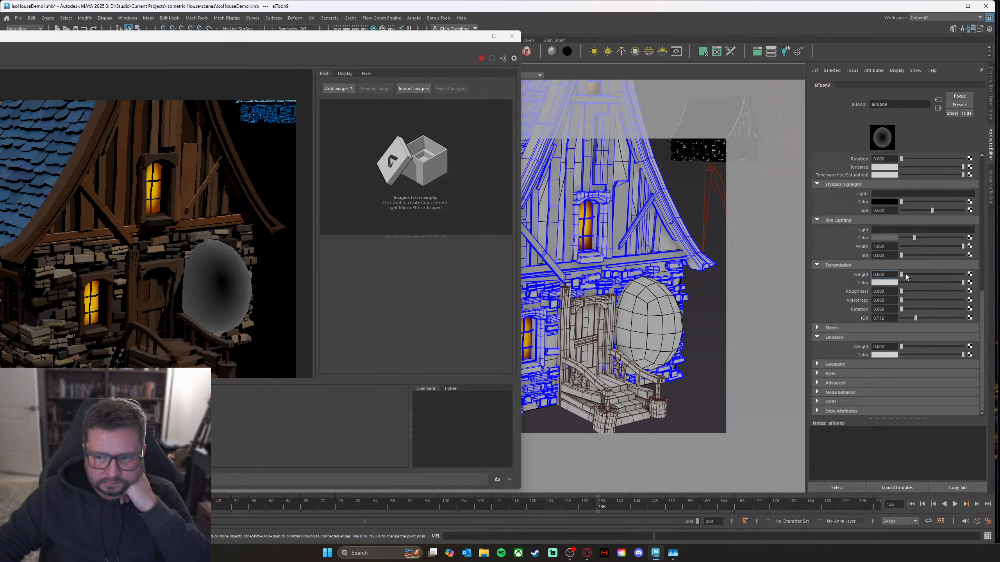
left_click_drag(902, 275, 968, 275)
Step: Try a white Rim Lighting color, settle on gray with a Width of 0.635, and test a transmission Roughness of 0.276
left_click_drag(914, 237, 963, 238)
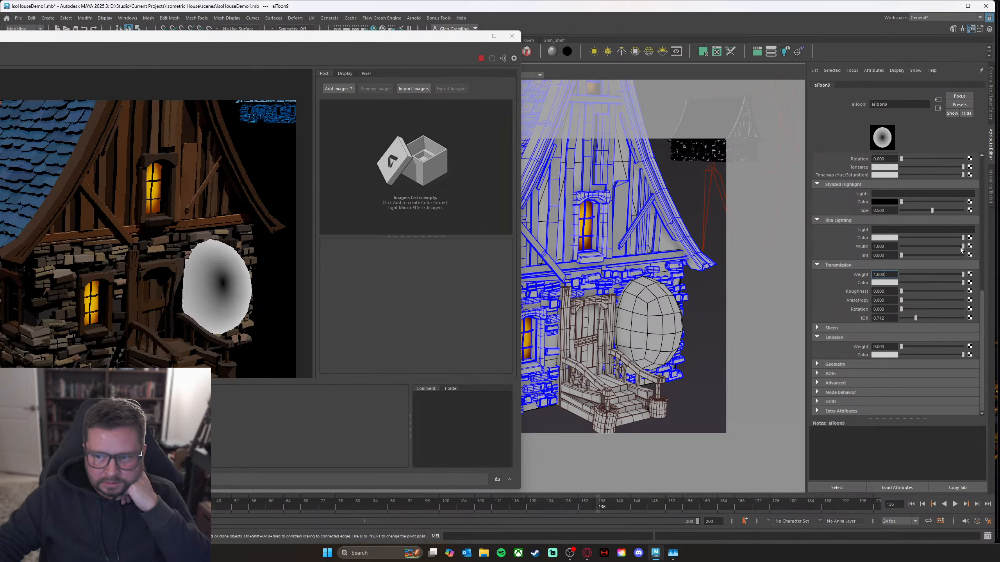
left_click_drag(962, 246, 916, 242)
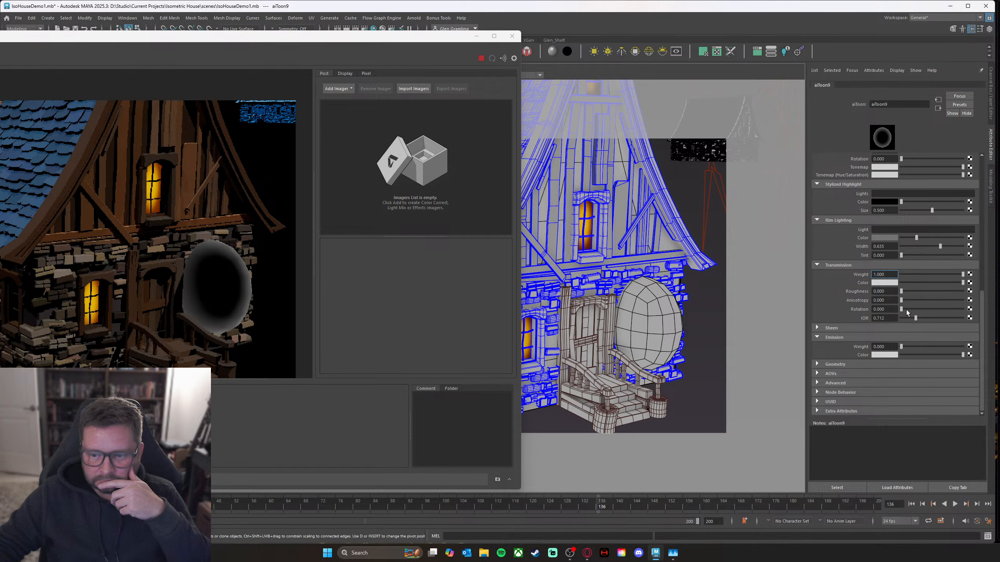
left_click_drag(901, 291, 918, 291)
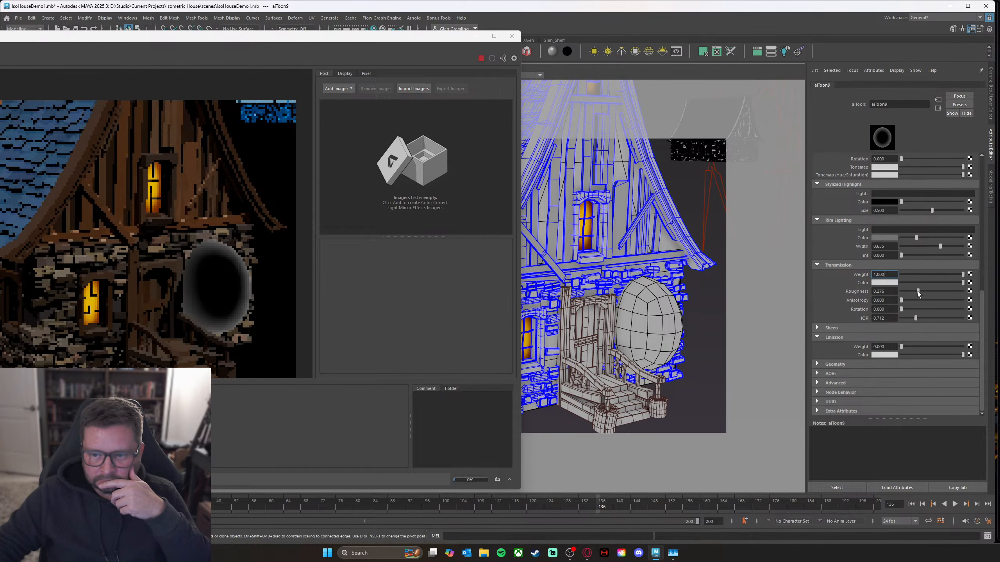
Step: Change the halo sphere's material type from Ai Toon to Ai Flat
scroll(917, 278, "up", 5)
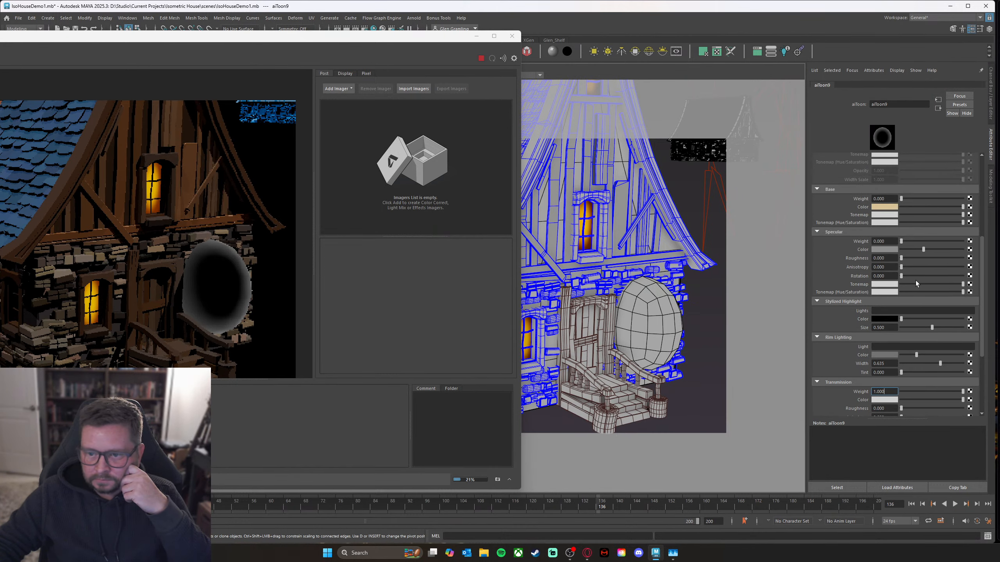
scroll(916, 281, "up", 6)
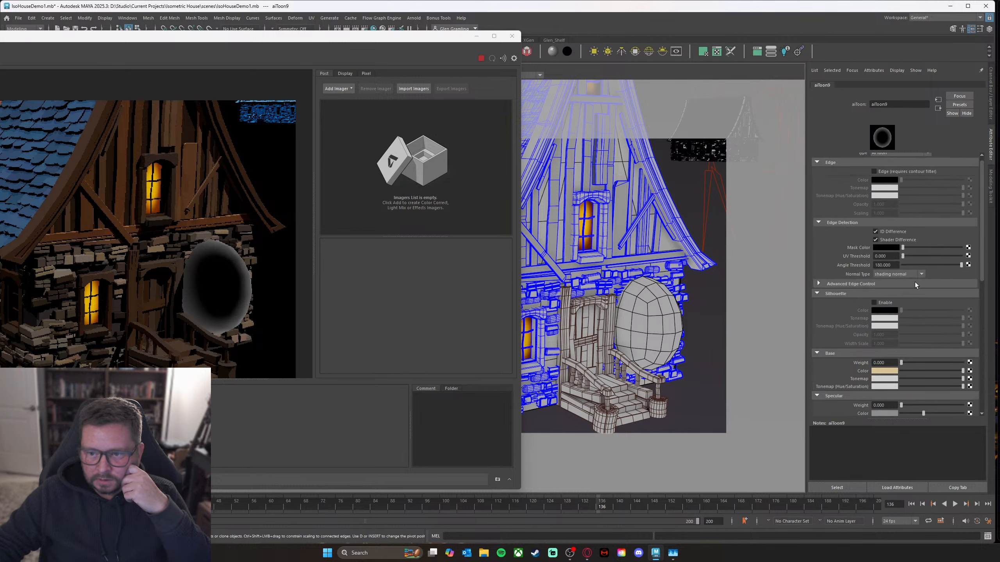
left_click(928, 158)
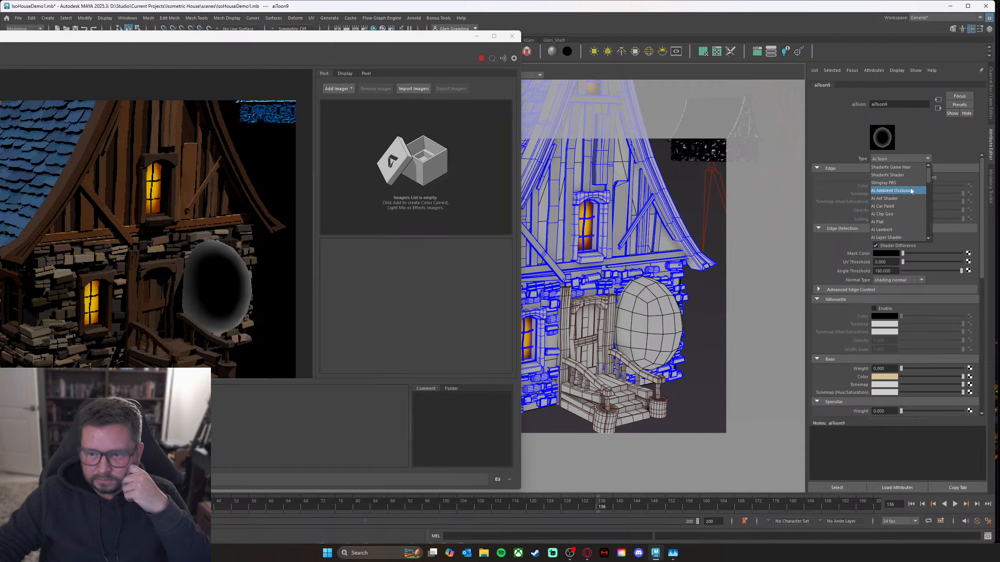
left_click(900, 221)
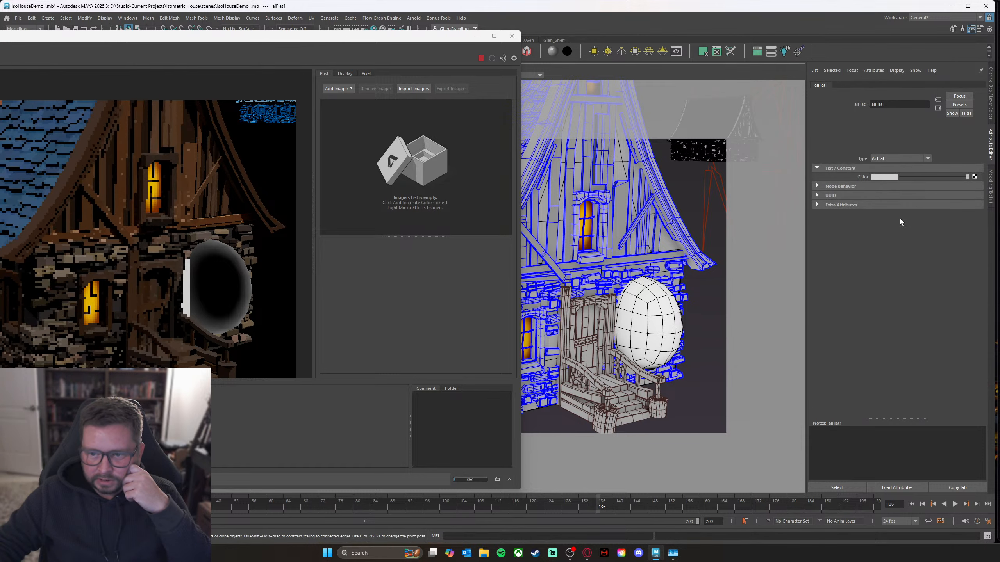
Step: Change the halo sphere's material type to Ai Passthrough
left_click(897, 157)
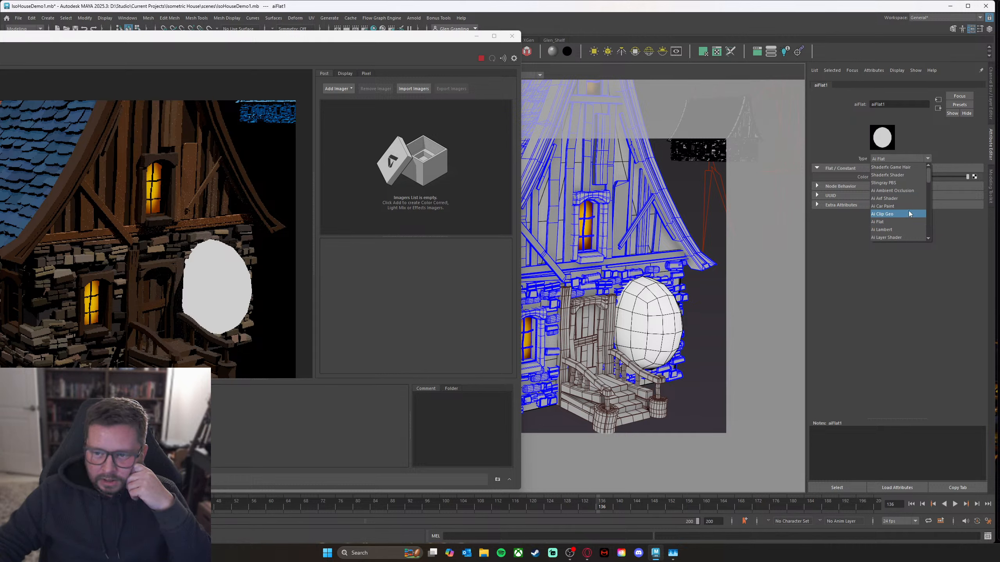
scroll(908, 211, "down", 1)
scroll(909, 211, "down", 1)
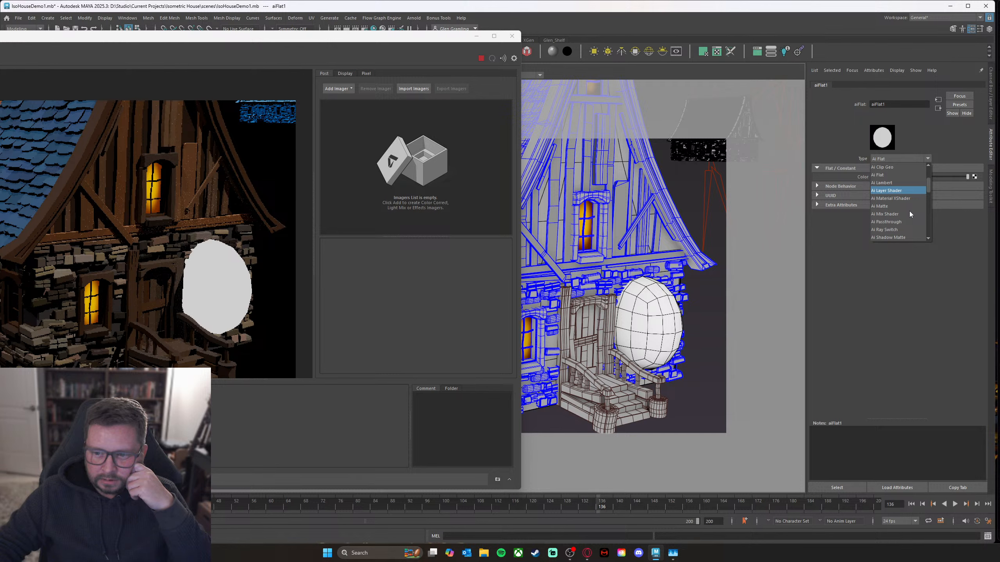
left_click(910, 221)
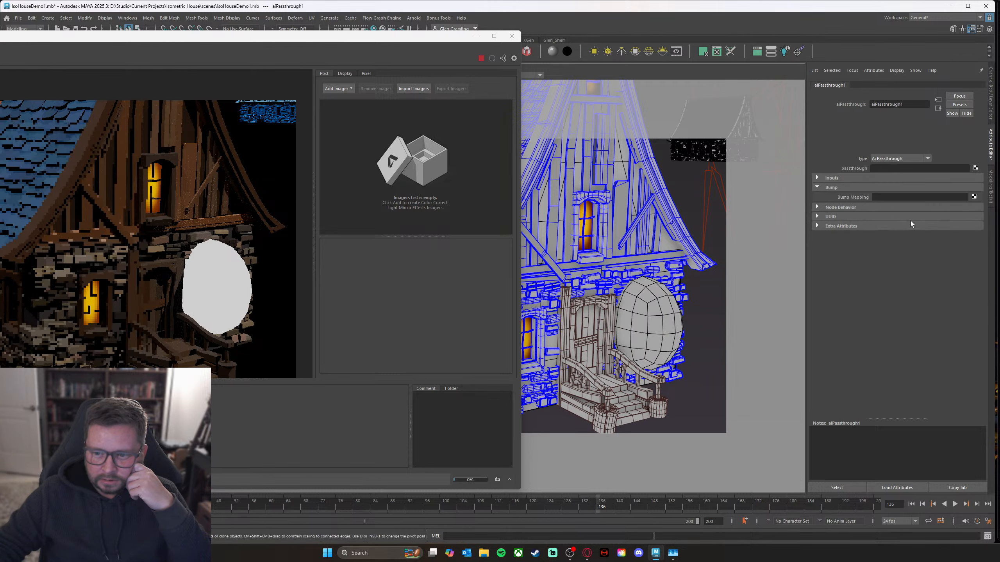
Step: Change the halo sphere's material type from Ai Passthrough to Surface Shader
left_click(919, 157)
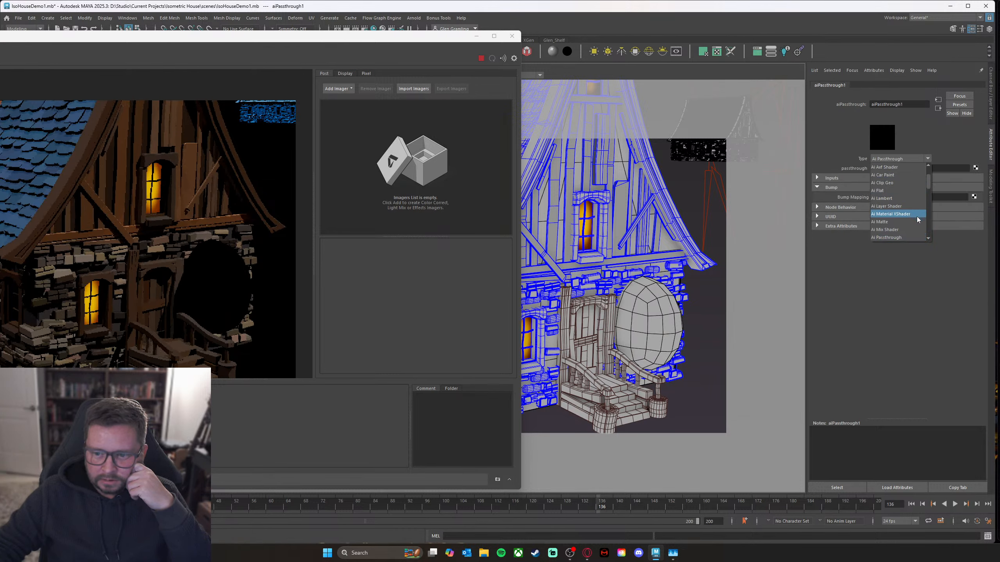
scroll(917, 221, "down", 1)
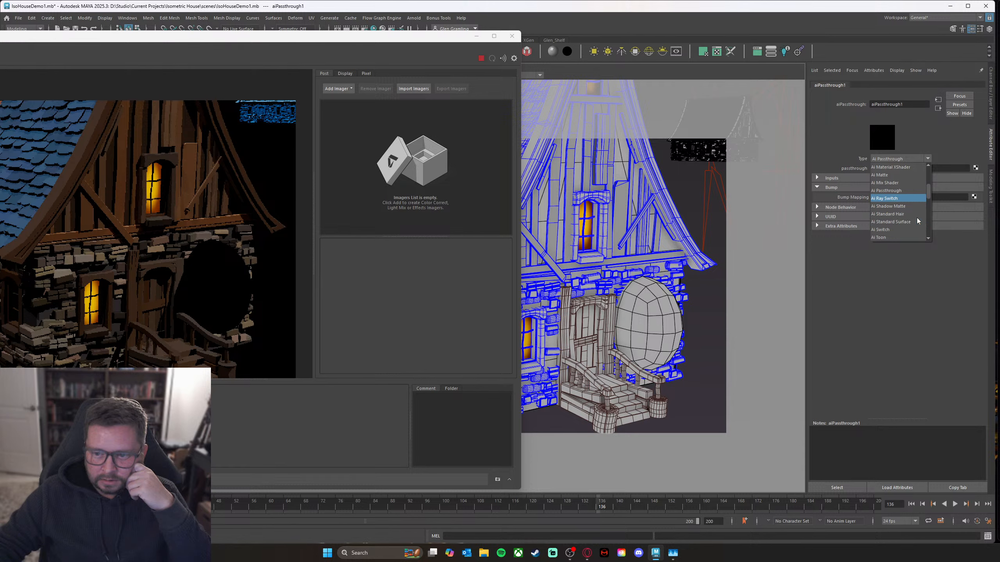
scroll(917, 220, "down", 1)
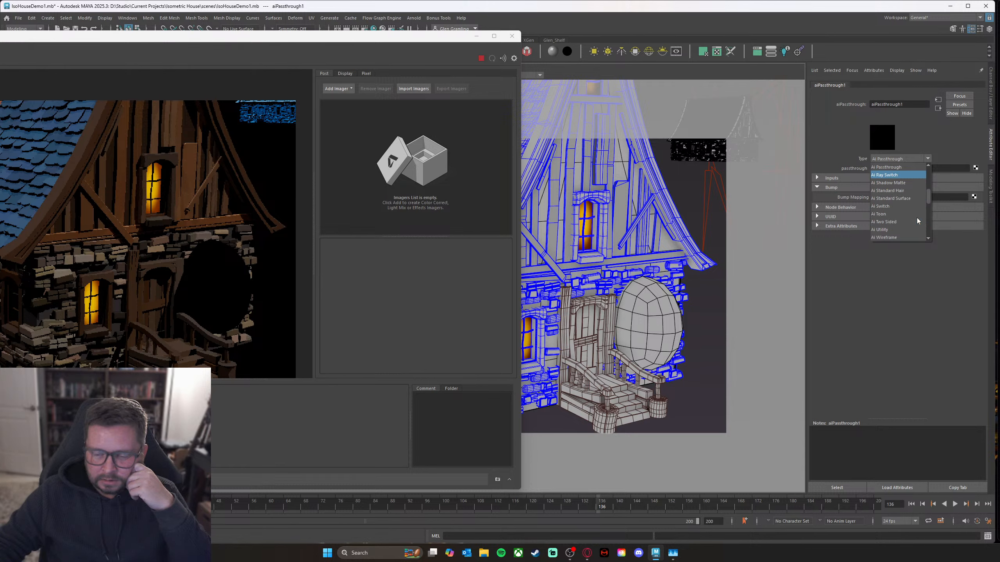
scroll(917, 217, "down", 3)
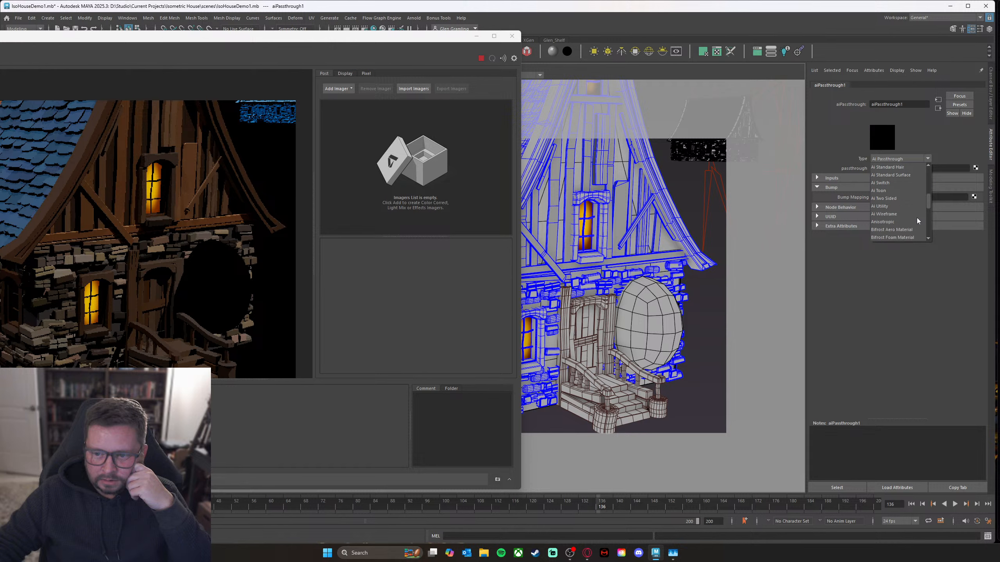
scroll(917, 220, "down", 3)
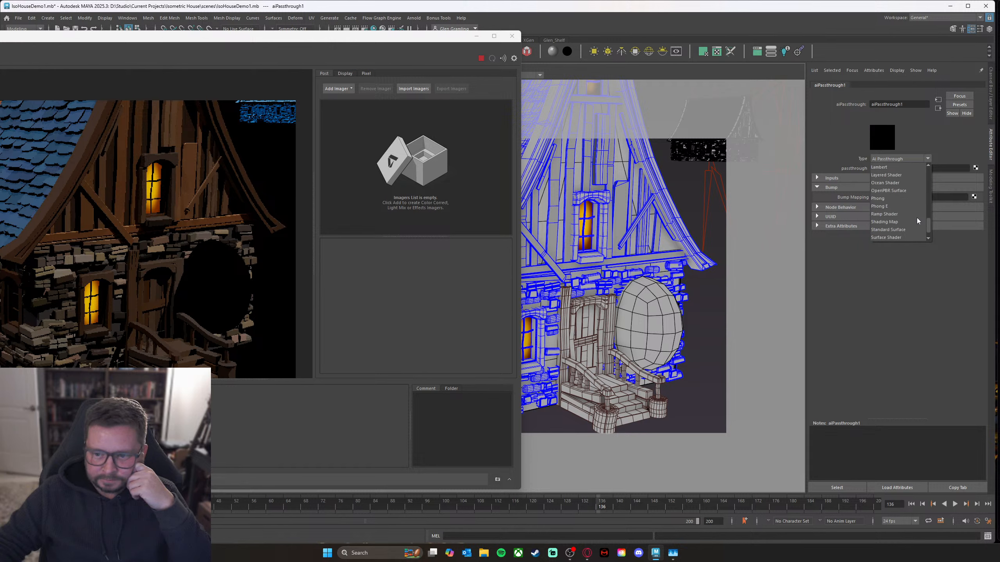
left_click(913, 237)
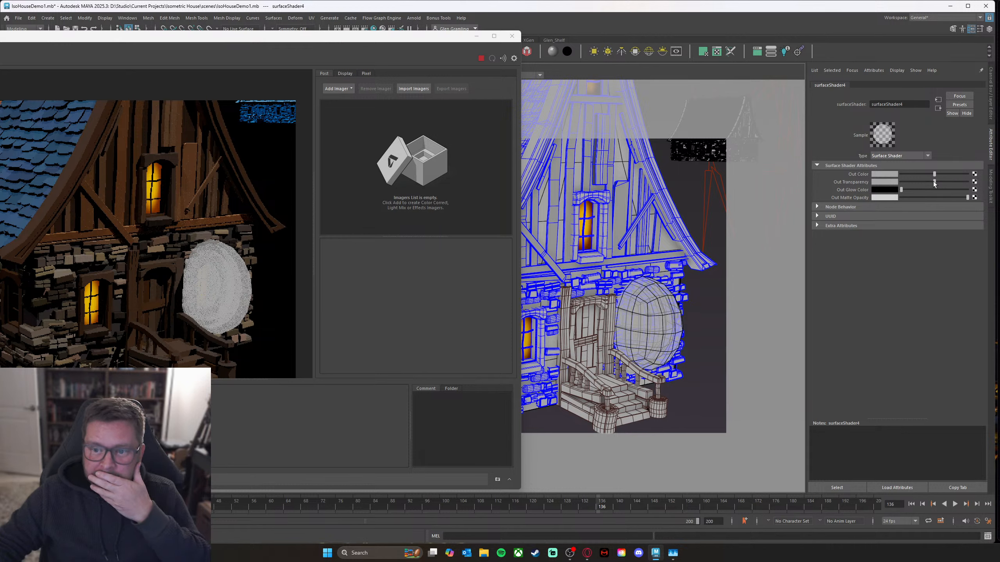
Step: Raise the halo shader's Out Transparency to nearly white and set its Out Color to a bright, pale warm yellow-tan
left_click_drag(936, 183, 963, 187)
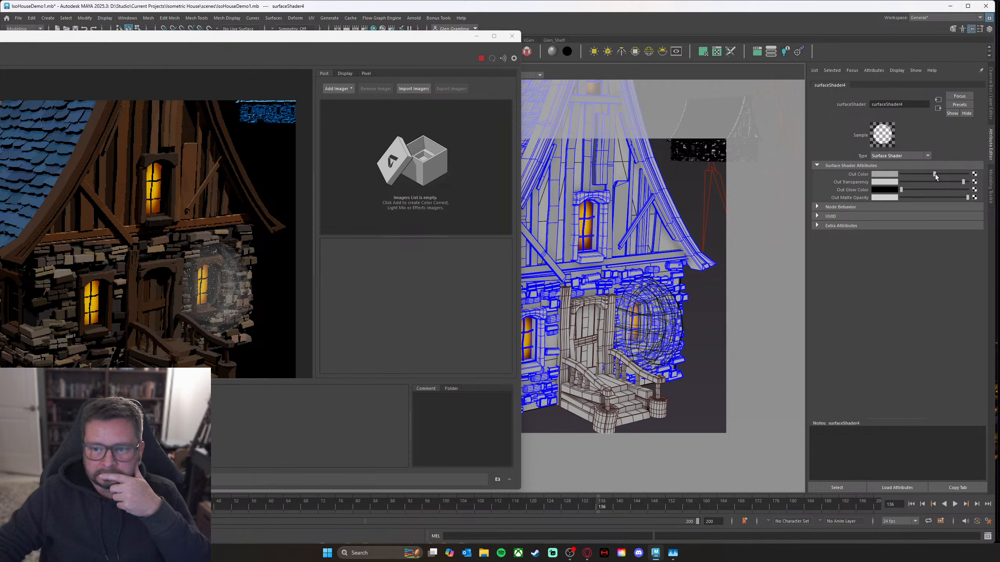
left_click(885, 177)
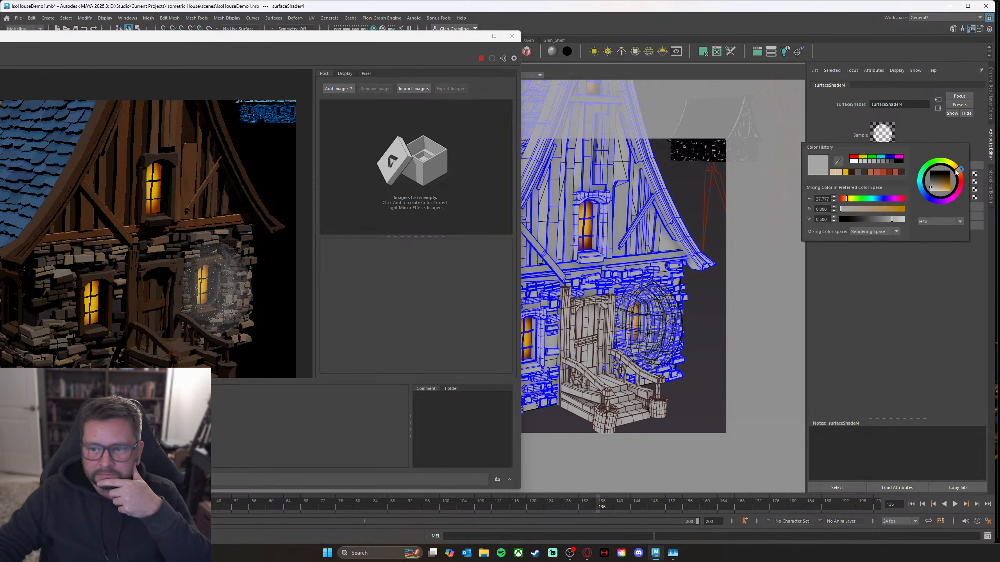
left_click(943, 192)
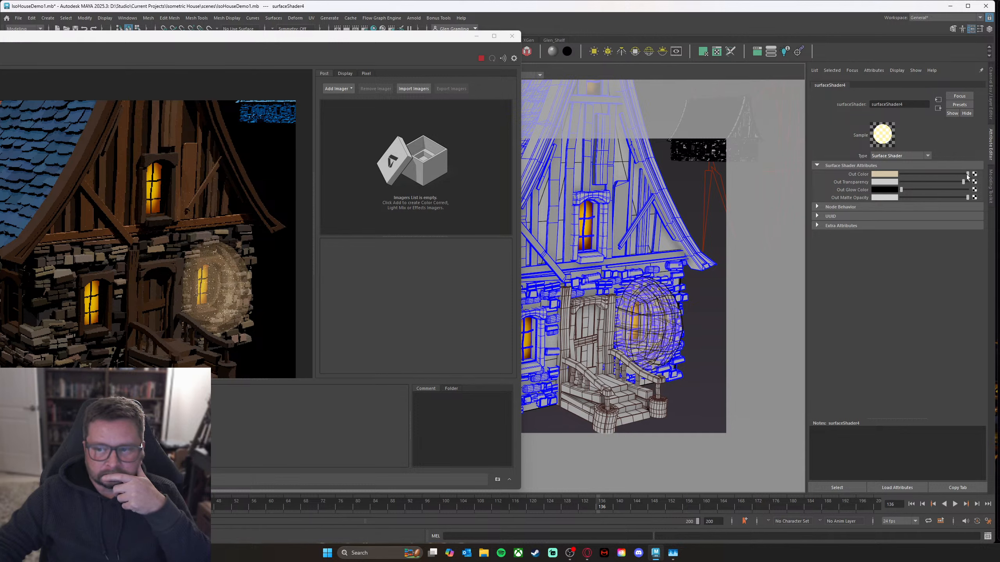
left_click_drag(963, 183, 965, 183)
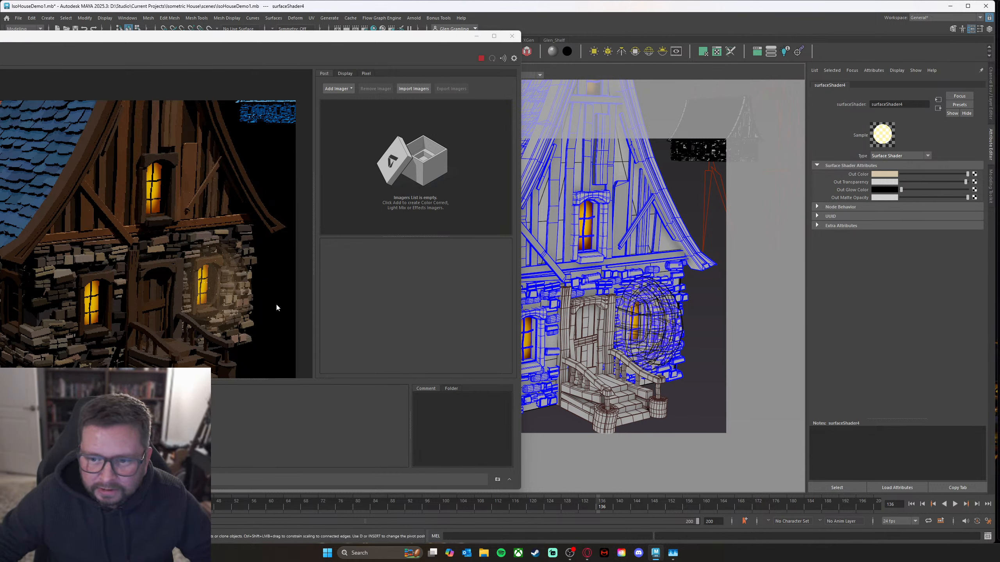
Step: Lower the halo shader's Out Matte Opacity to black, and try a white Out Glow Color before returning it to black
left_click_drag(952, 197, 868, 197)
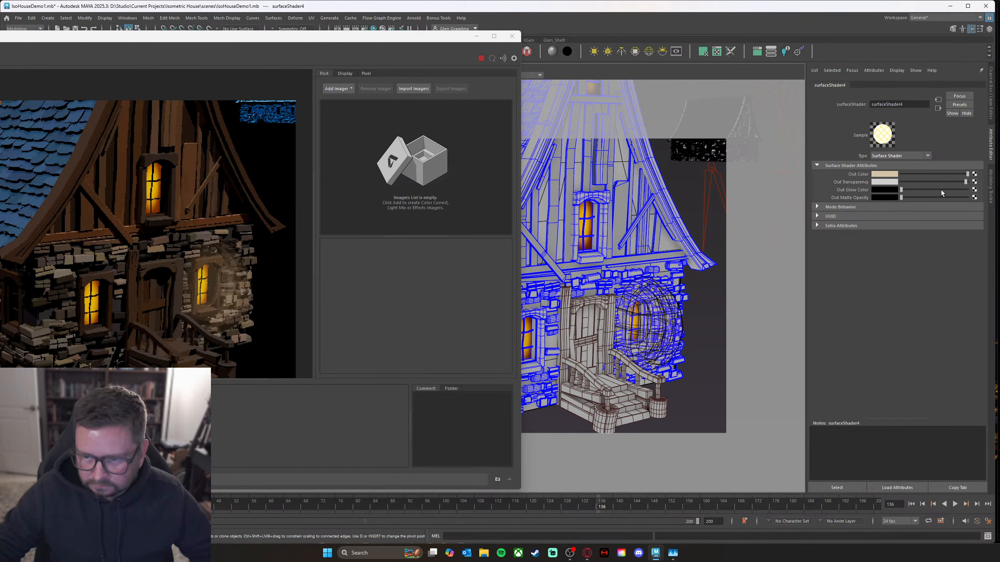
left_click_drag(908, 189, 989, 191)
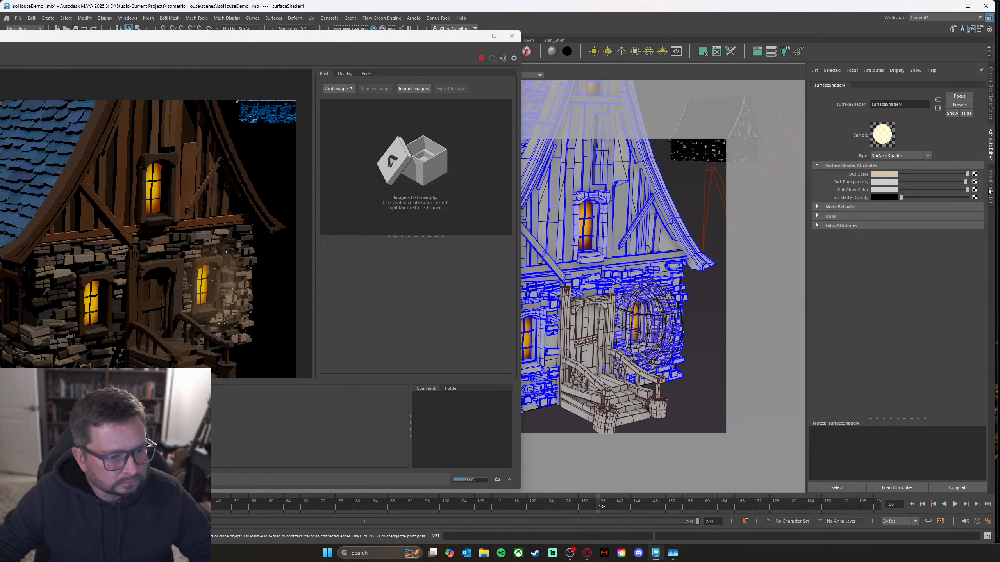
left_click_drag(989, 191, 902, 193)
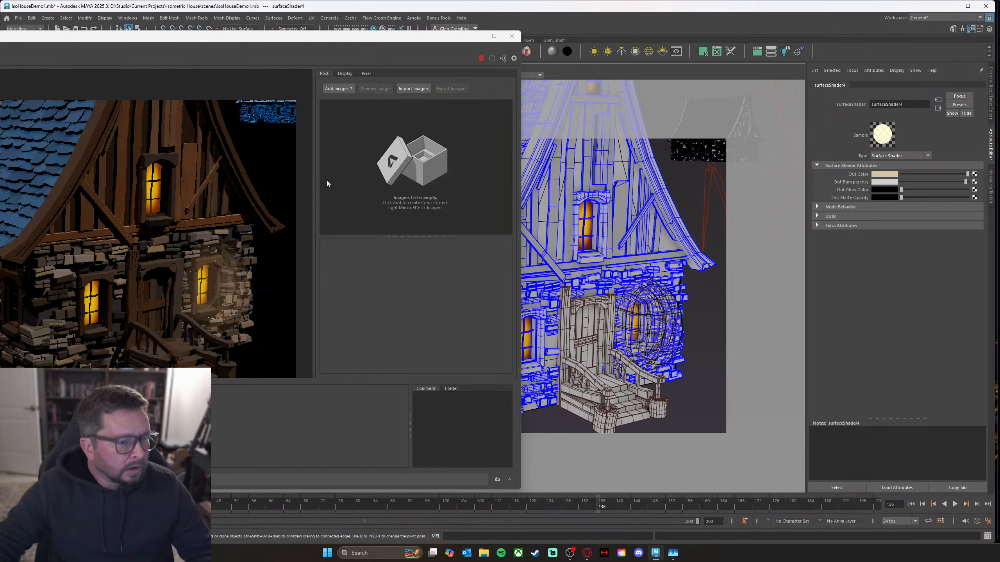
Step: Examine the halo around the lit ground-floor window in the Arnold render, with the whole house in frame
left_click_drag(659, 323, 660, 344, "alt")
left_click_drag(432, 37, 355, 24)
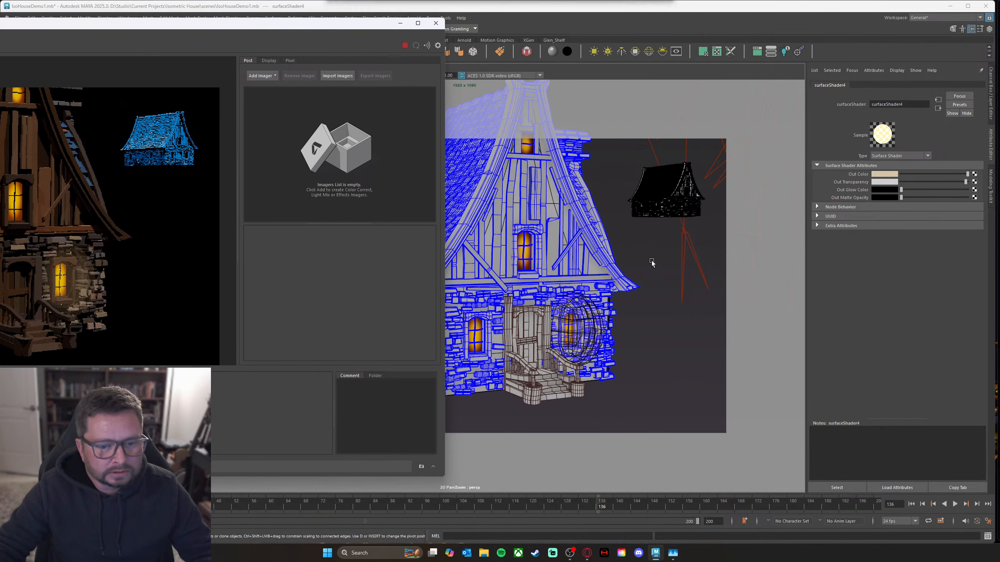
left_click_drag(644, 330, 592, 316, "alt")
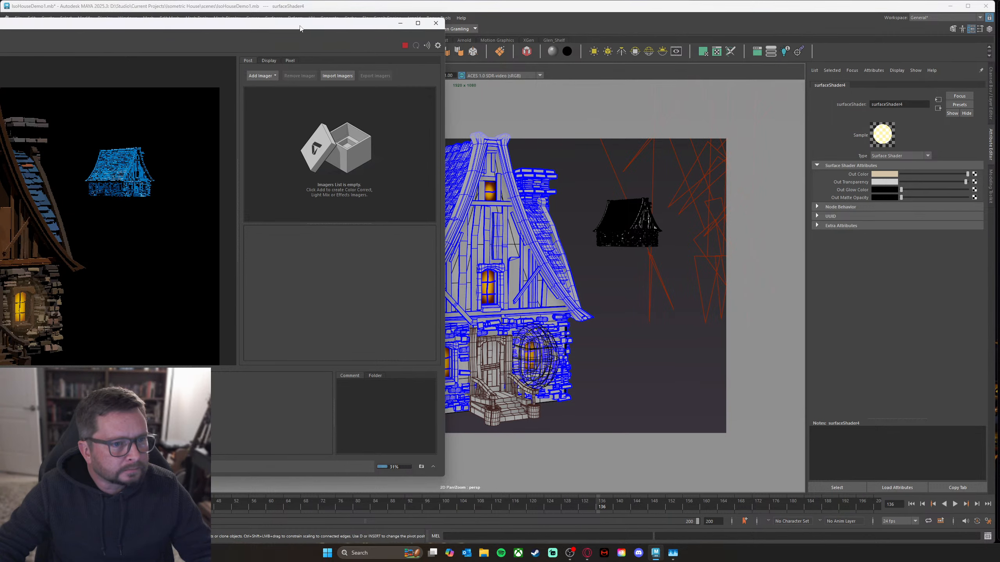
left_click_drag(297, 26, 640, 36)
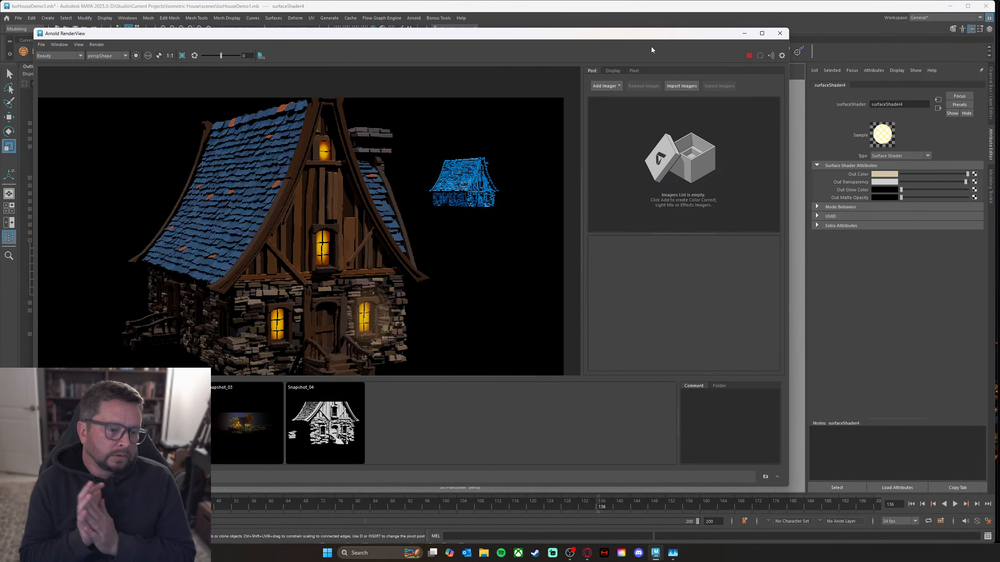
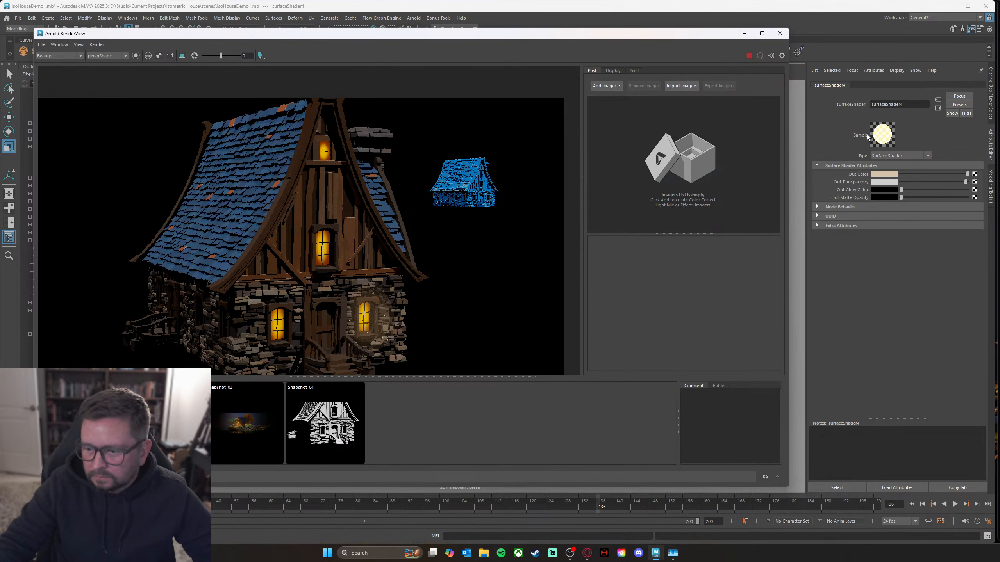
left_click(612, 298)
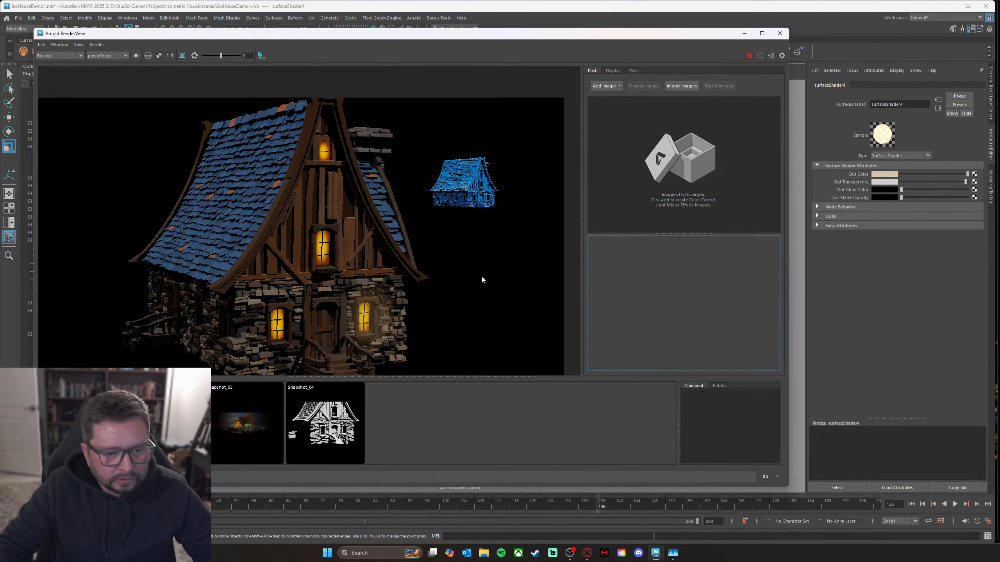
left_click_drag(679, 37, 547, 53)
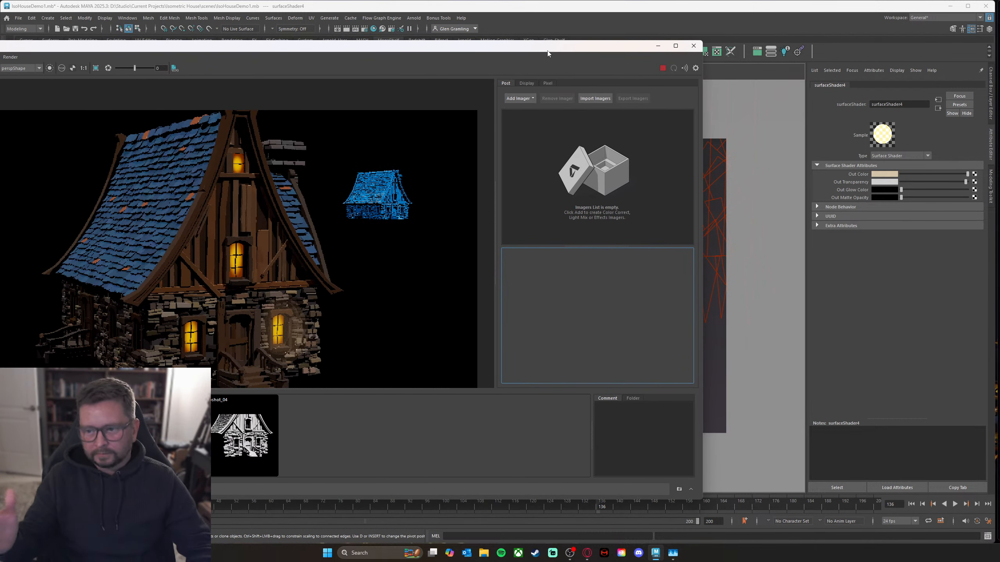